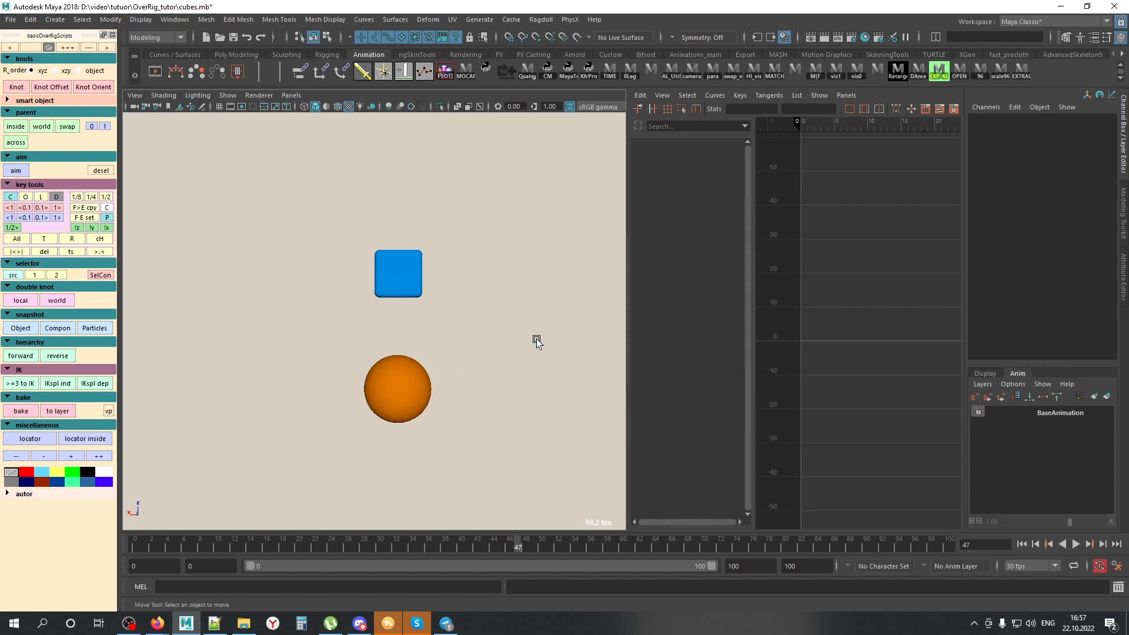
Step: Scrub through the animation and select the sphere and cube in turn to examine how their motion is keyed
left_click_drag(540, 358, 549, 361, "alt")
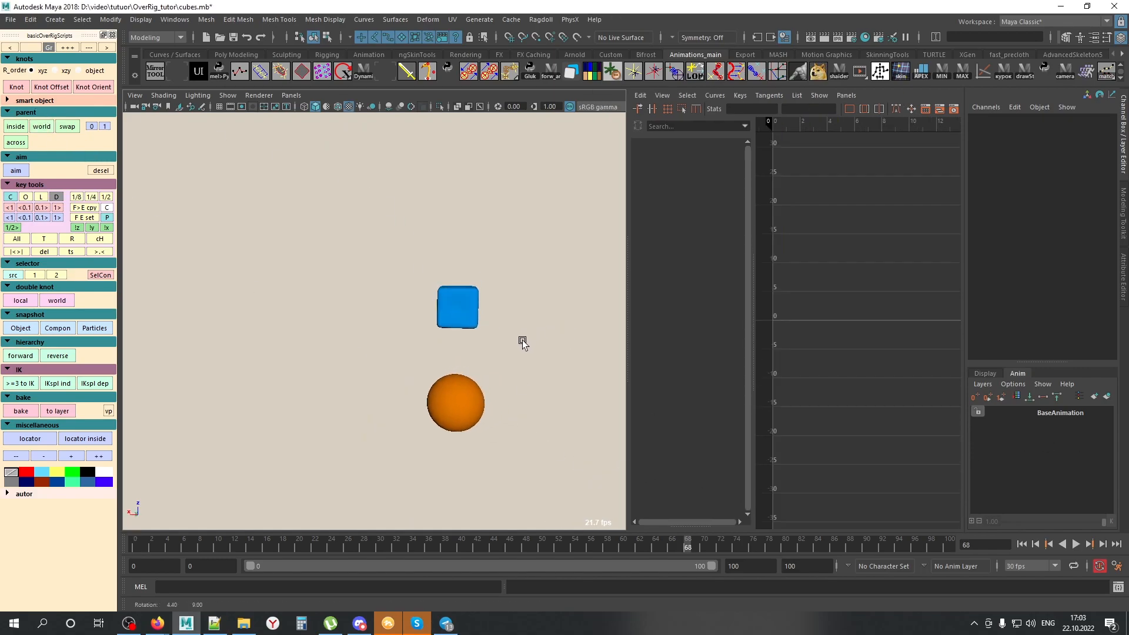
middle_click_drag(522, 340, 485, 337, "alt")
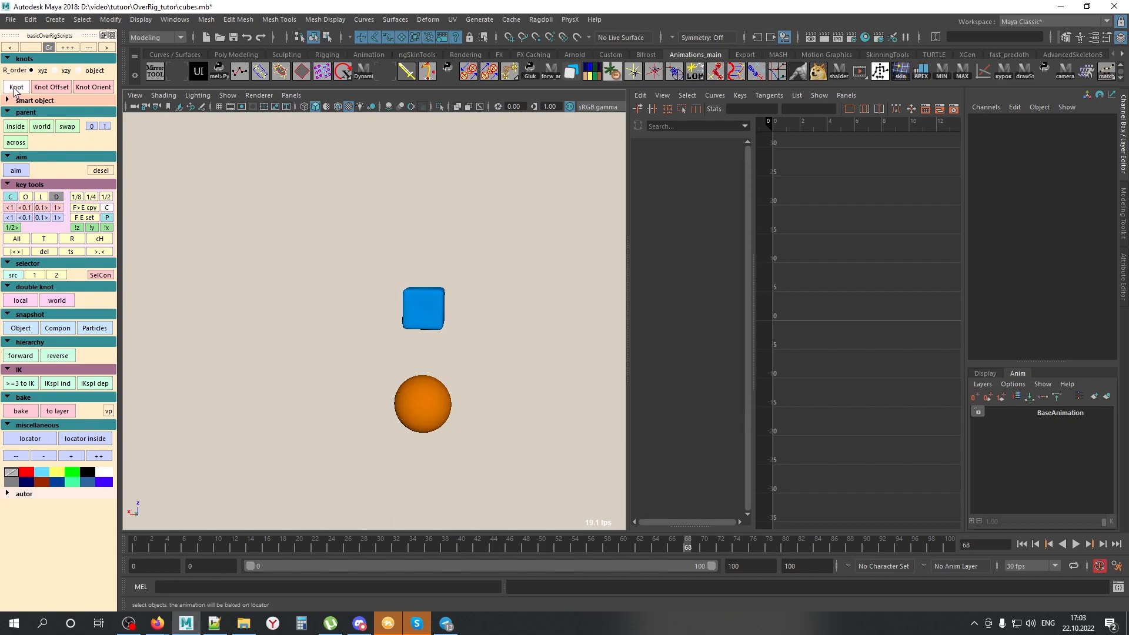
mouse_move(424, 290)
middle_mouse_down("alt")
mouse_move(422, 254)
mouse_move(422, 268)
middle_mouse_up("alt")
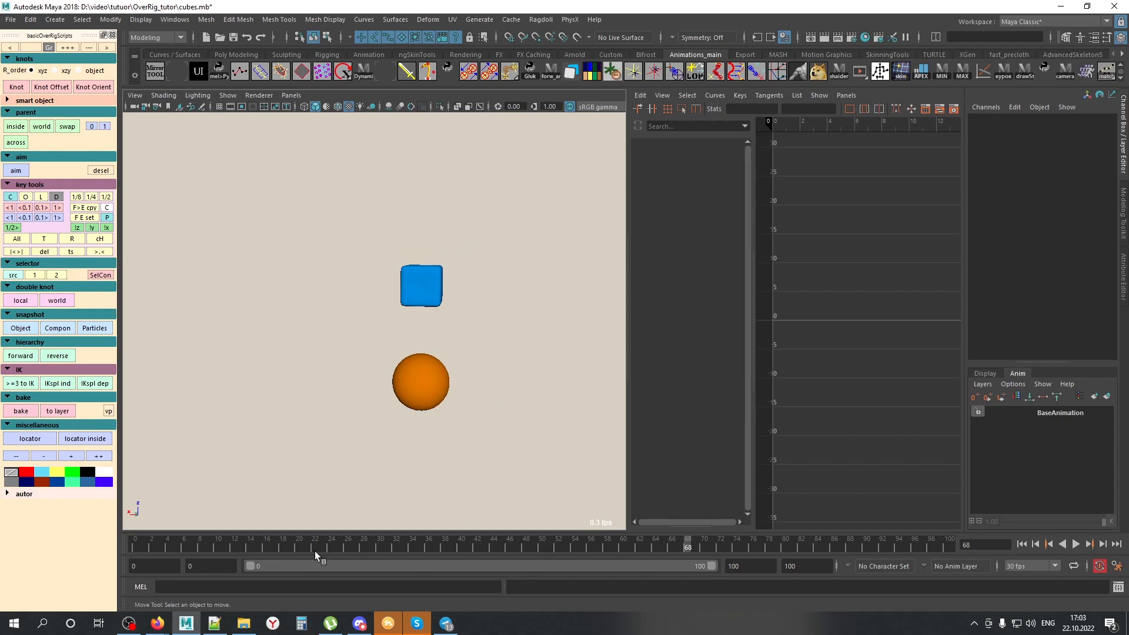
left_click_drag(202, 546, 435, 478)
left_click(461, 388)
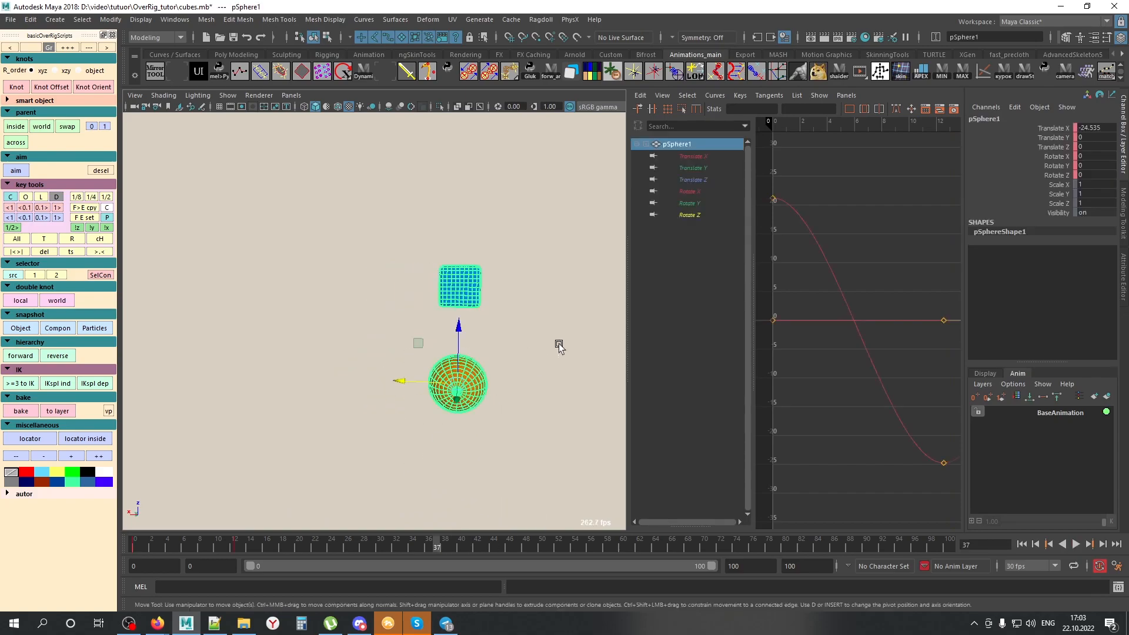
left_click_drag(524, 237, 412, 326)
left_click_drag(325, 359, 500, 425)
left_click_drag(538, 253, 364, 328)
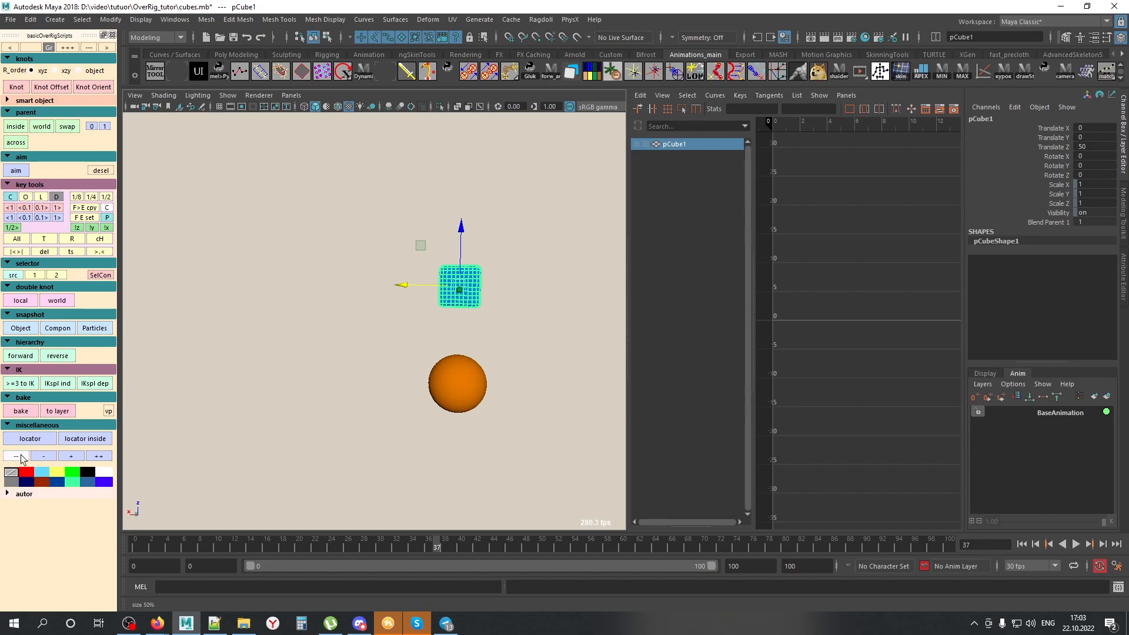
left_click_drag(320, 539, 551, 538)
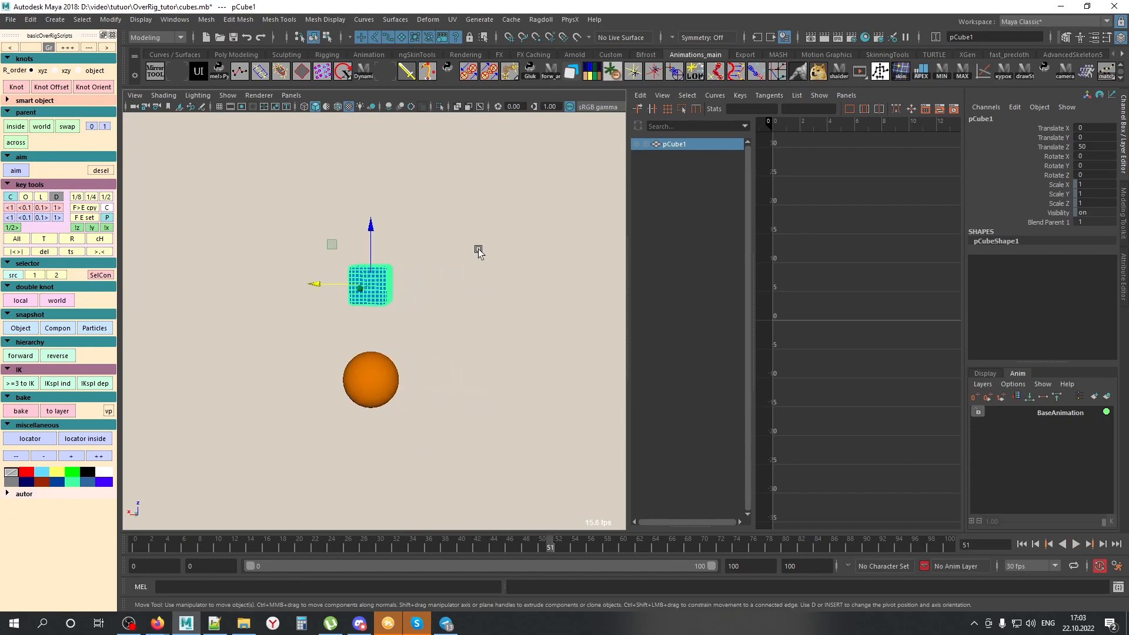
left_click_drag(280, 360, 450, 406)
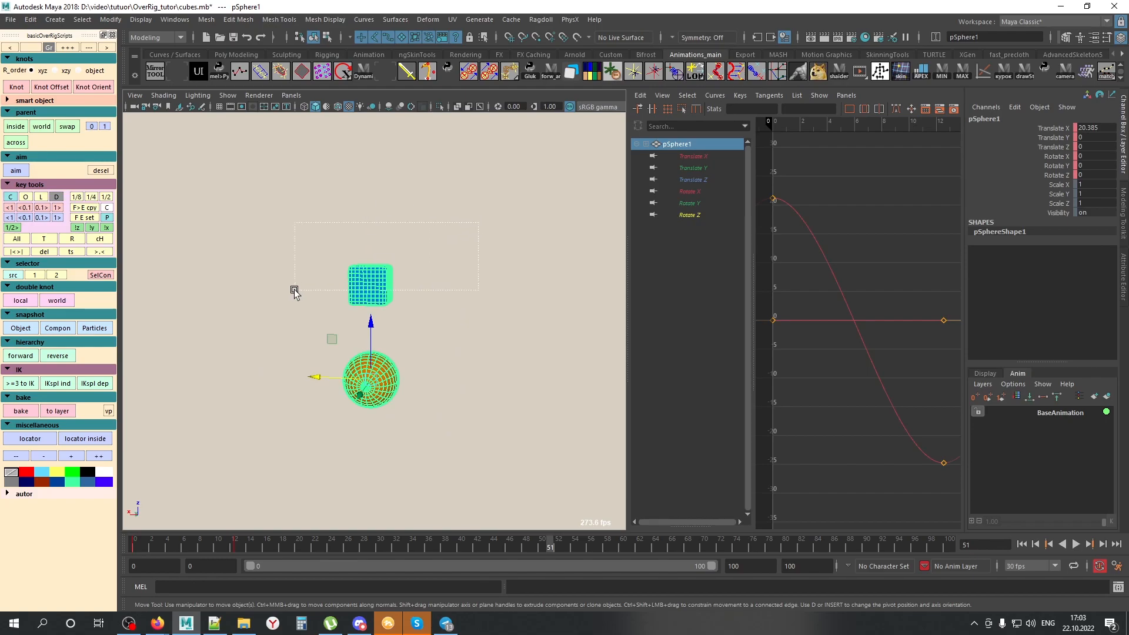
left_click_drag(478, 222, 294, 290)
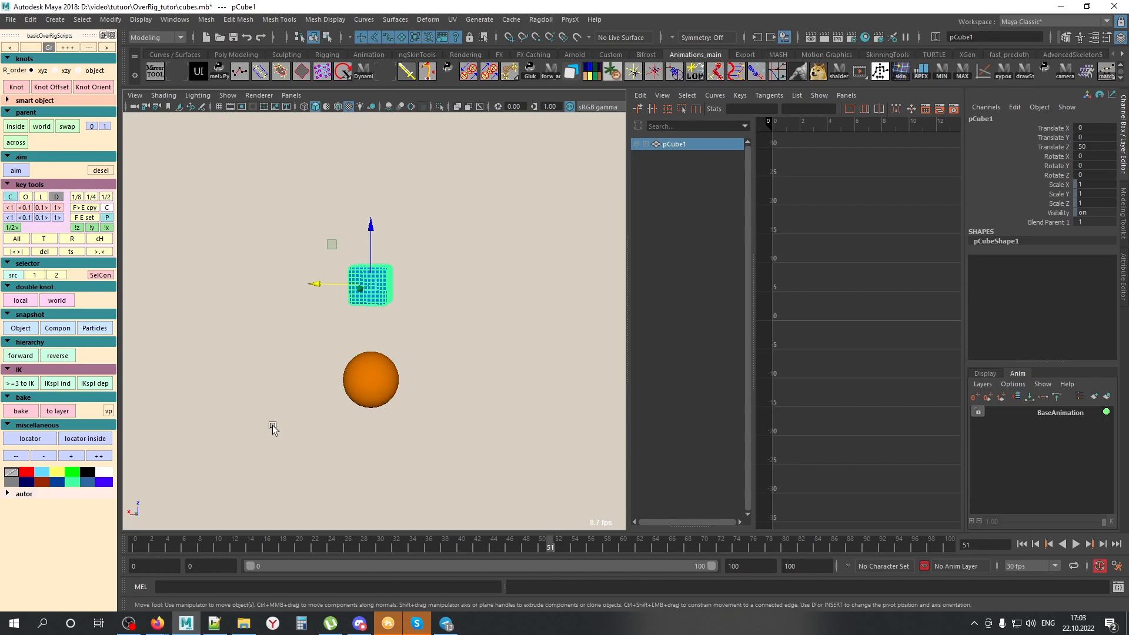
left_click_drag(552, 543, 680, 551)
left_click_drag(380, 465, 528, 348)
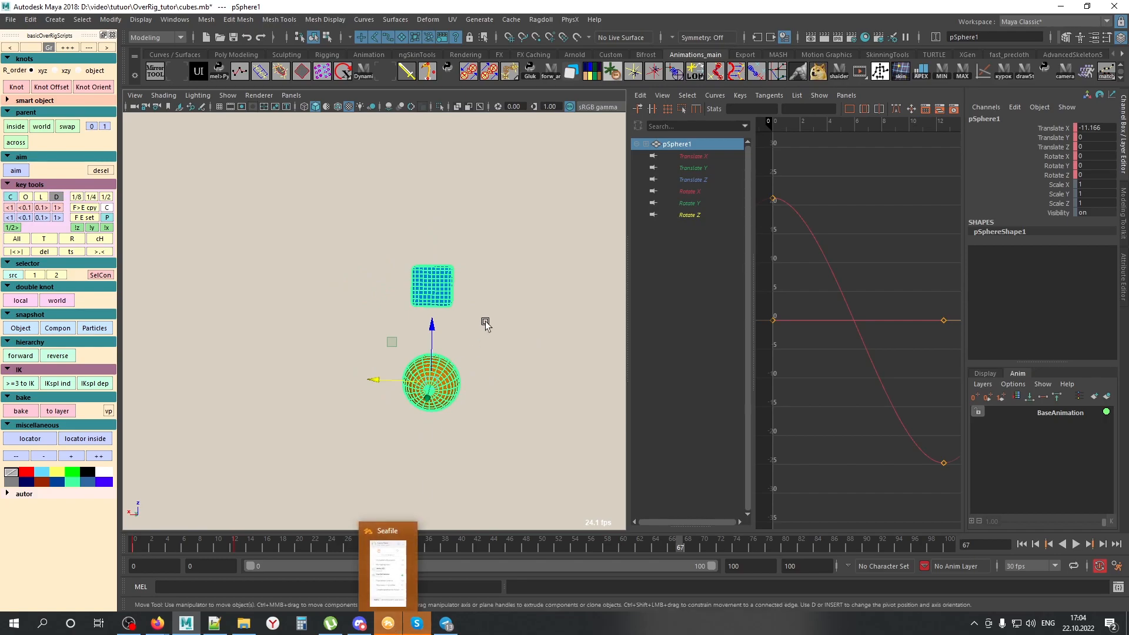
left_click_drag(471, 262, 317, 351)
left_click_drag(506, 550, 356, 540)
Step: Create a Knot locator with baked animation for the cube and frame its curves in the graph editor
left_click(485, 229)
left_click_drag(484, 228, 329, 330)
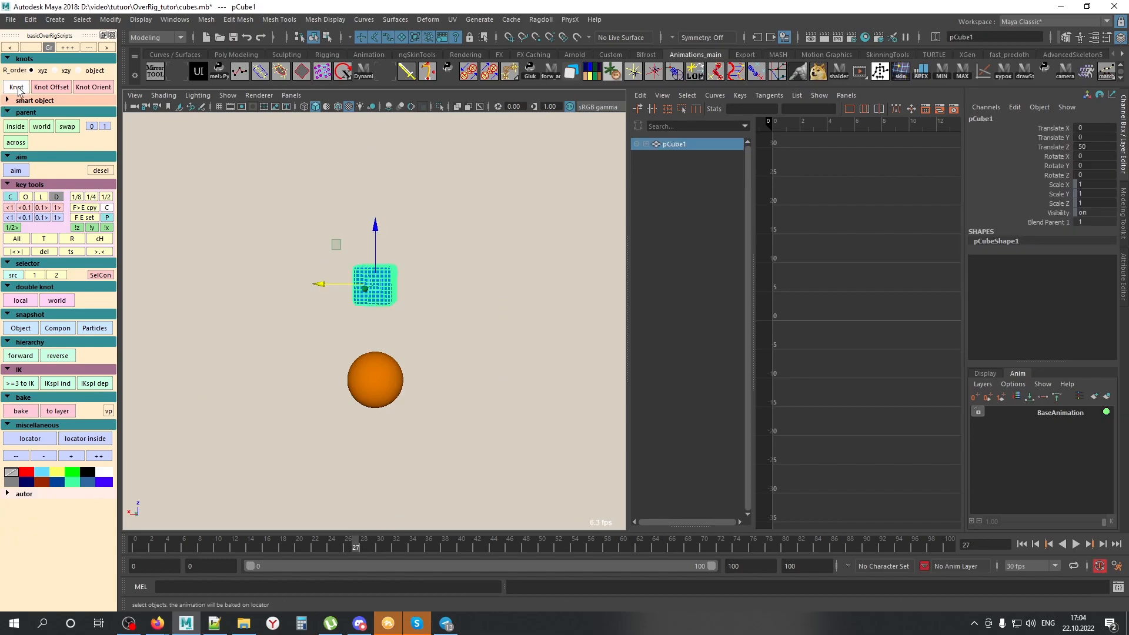
left_click(17, 88)
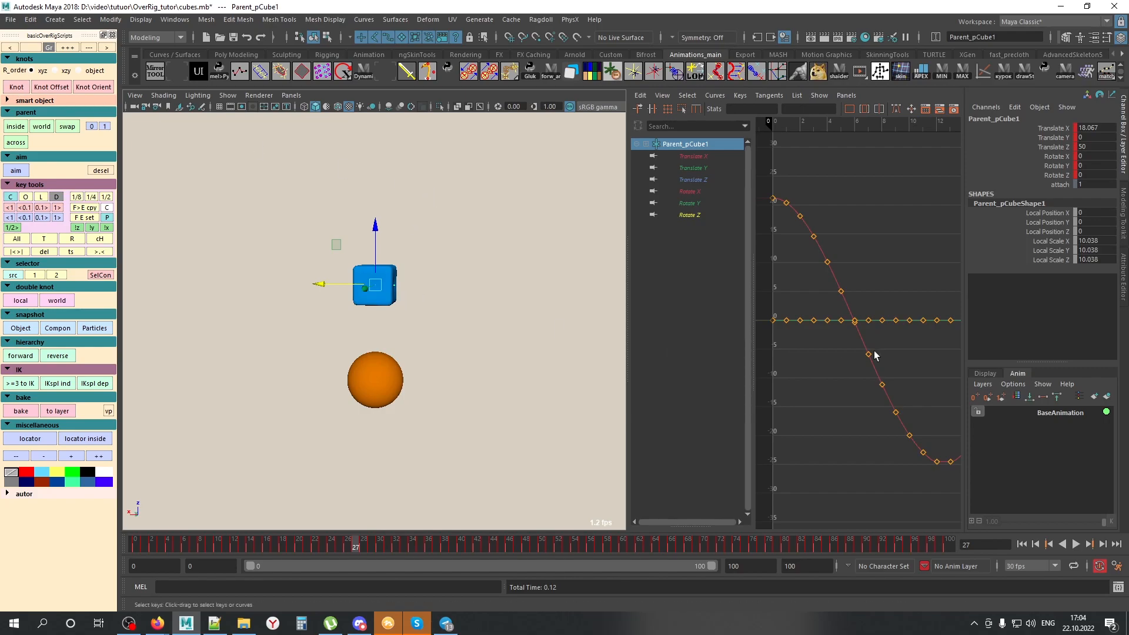
scroll(909, 333, "down", 5)
mouse_move(803, 345)
middle_mouse_down("alt")
mouse_move(583, 328)
mouse_move(464, 302)
mouse_move(643, 314)
middle_mouse_up("alt")
Step: Toggle X-ray shading in the viewport to examine the locator inside the cube
right_click_drag(457, 298, 537, 294, "alt")
key("alt+x")
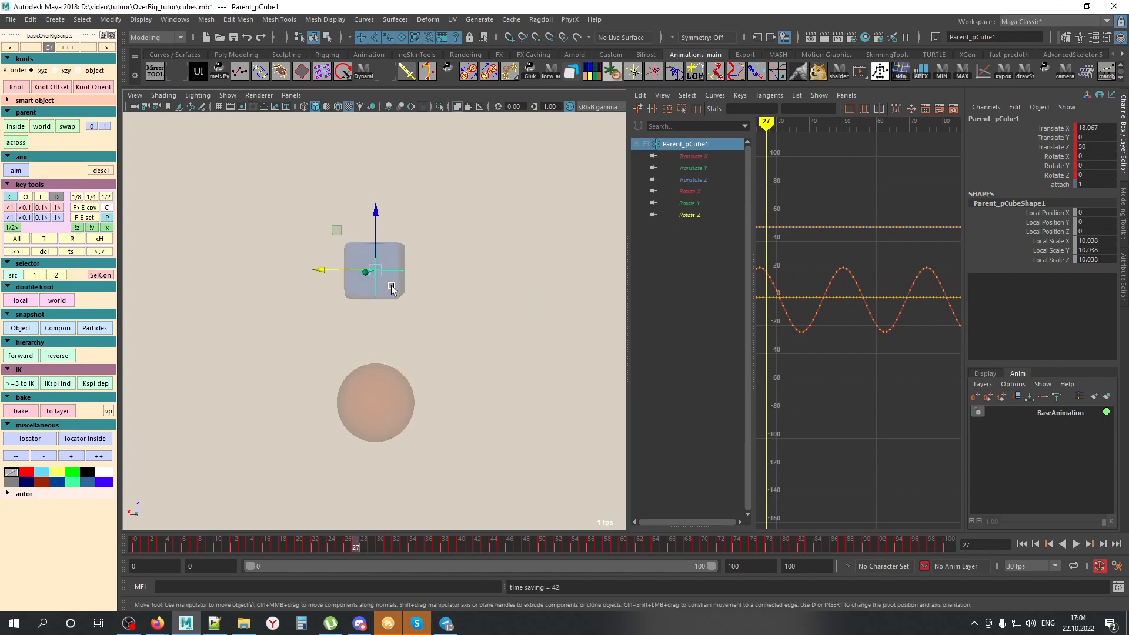
key("alt+x")
key("alt+x")
key("alt+x")
Step: Enlarge the cube's locator to a local scale of 22.585
left_click(101, 457)
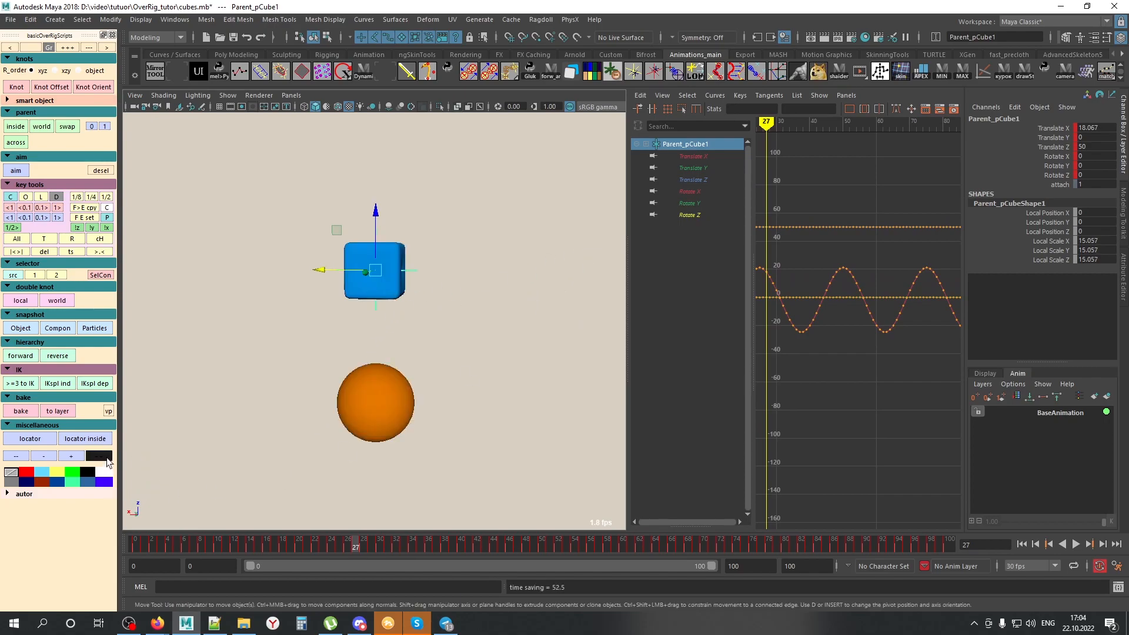
left_click_drag(459, 326, 453, 352, "alt")
right_click_drag(453, 352, 405, 318, "alt")
left_click_drag(406, 318, 391, 281, "alt")
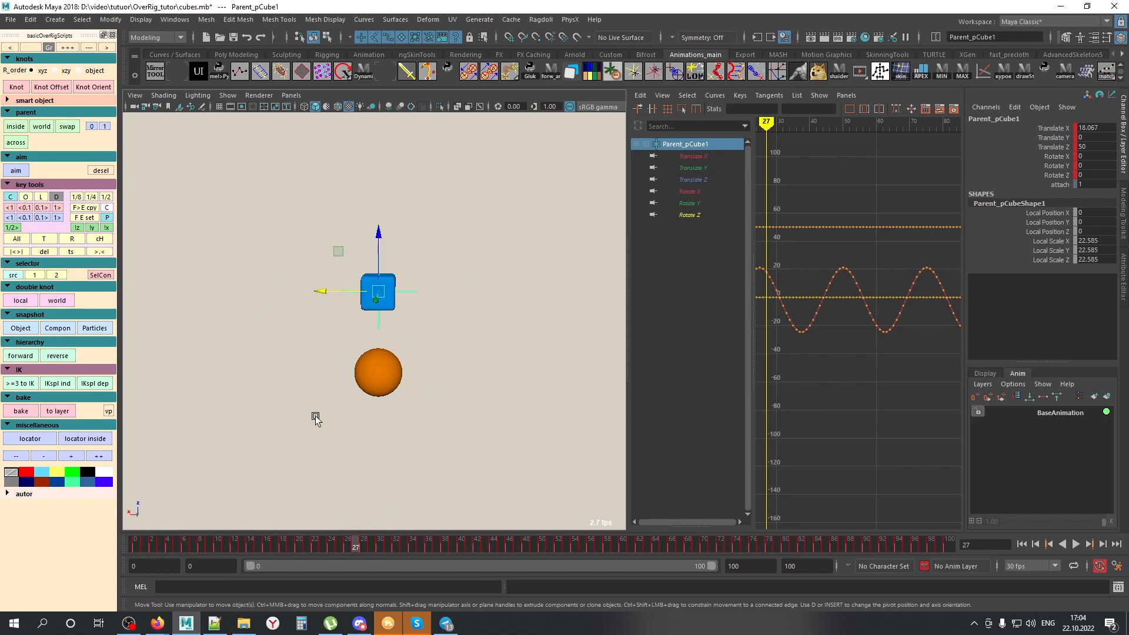
Step: Examine the scene hierarchy in the Outliner, checking where the sphere and the Parent_pCube1 locator sit, and put the window away
left_click(371, 378)
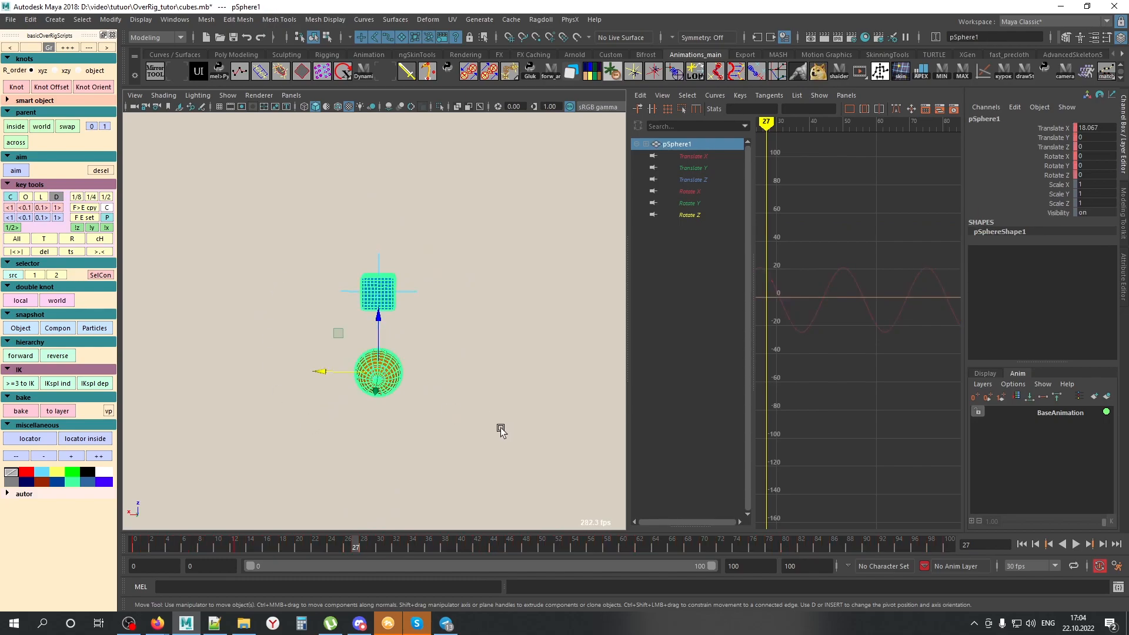
left_click(496, 383)
left_click(396, 373)
key("alt+o")
left_click_drag(1128, 35, 562, 14)
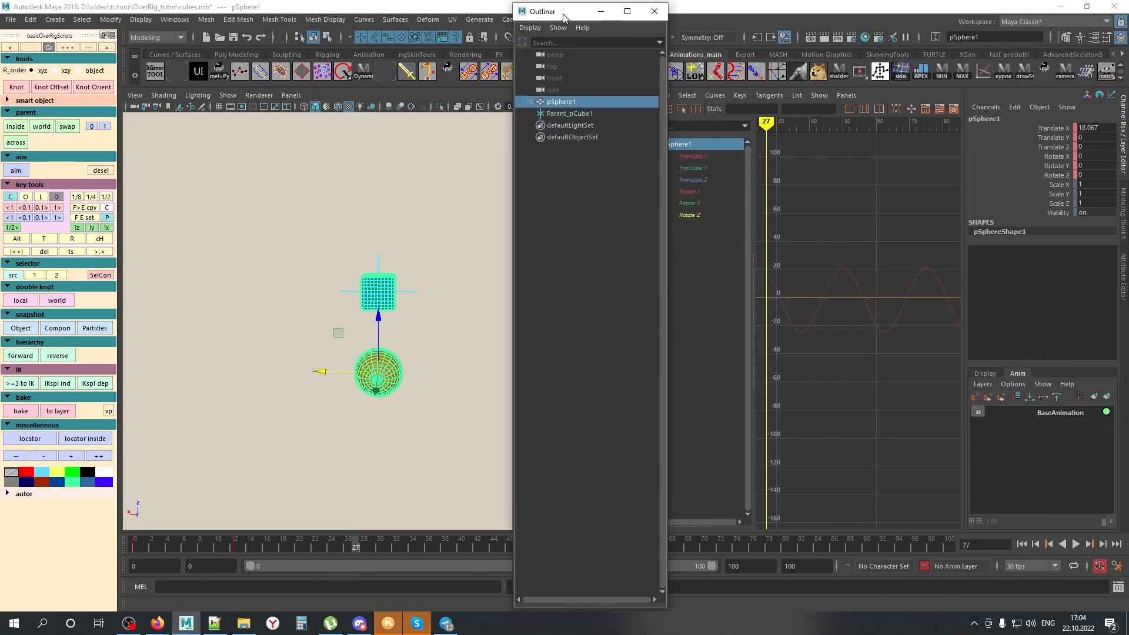
left_click(569, 114)
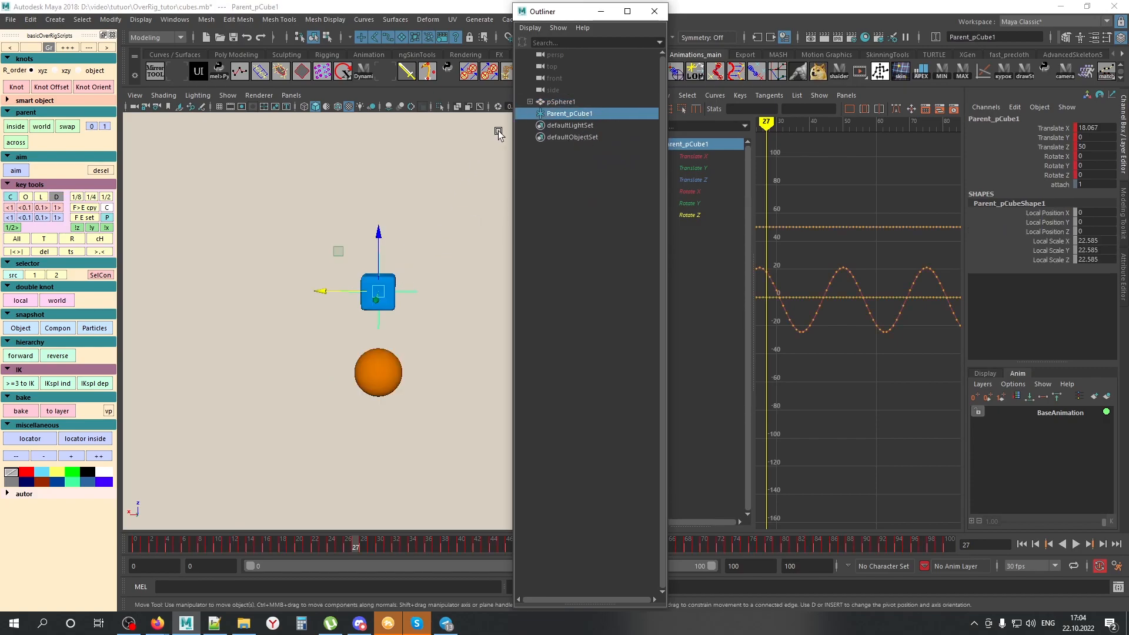
left_click(601, 11)
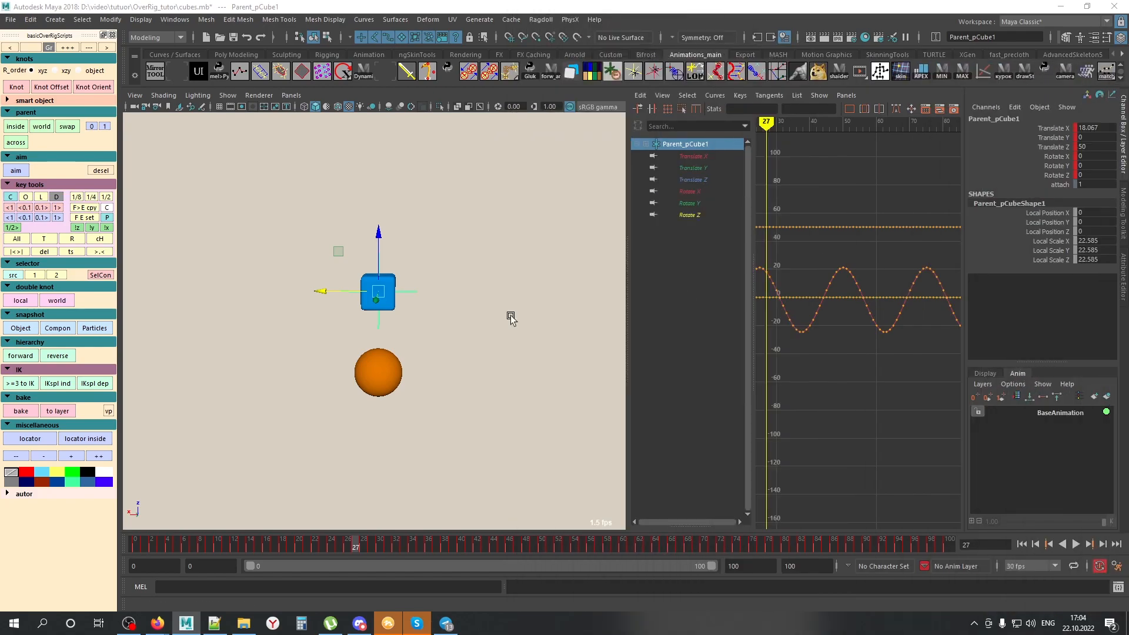
Step: Try deleting the Translate X keys on the Parent_pCube1 locator between about frames 30 and 70
left_click_drag(385, 545, 428, 545)
middle_click_drag(825, 374, 821, 370, "alt")
left_click_drag(418, 544, 405, 543)
left_click(696, 156)
left_click_drag(782, 260, 902, 356)
key("Delete")
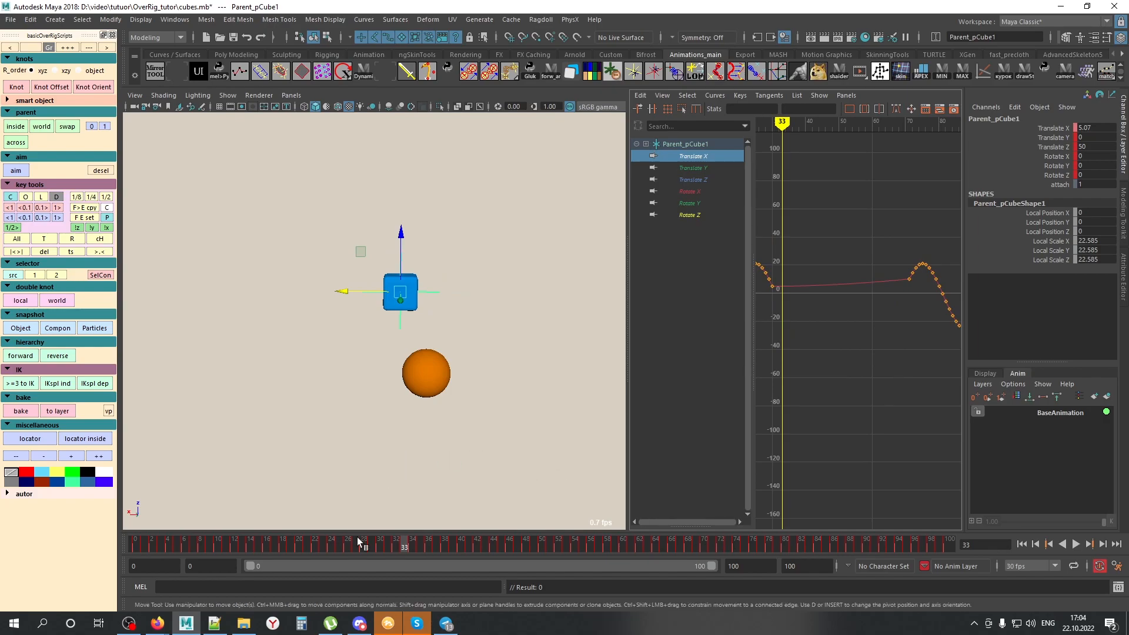
Step: Play back the animation around frames 30 to 43 to examine the cube's motion against the sphere's
key("alt+v")
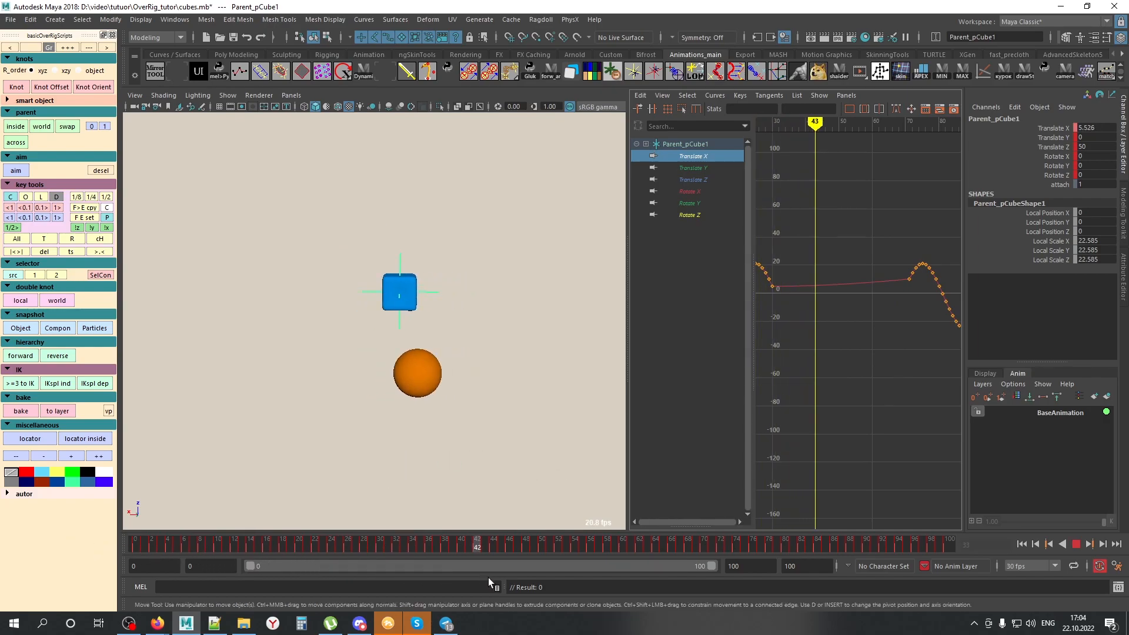
left_click(378, 537)
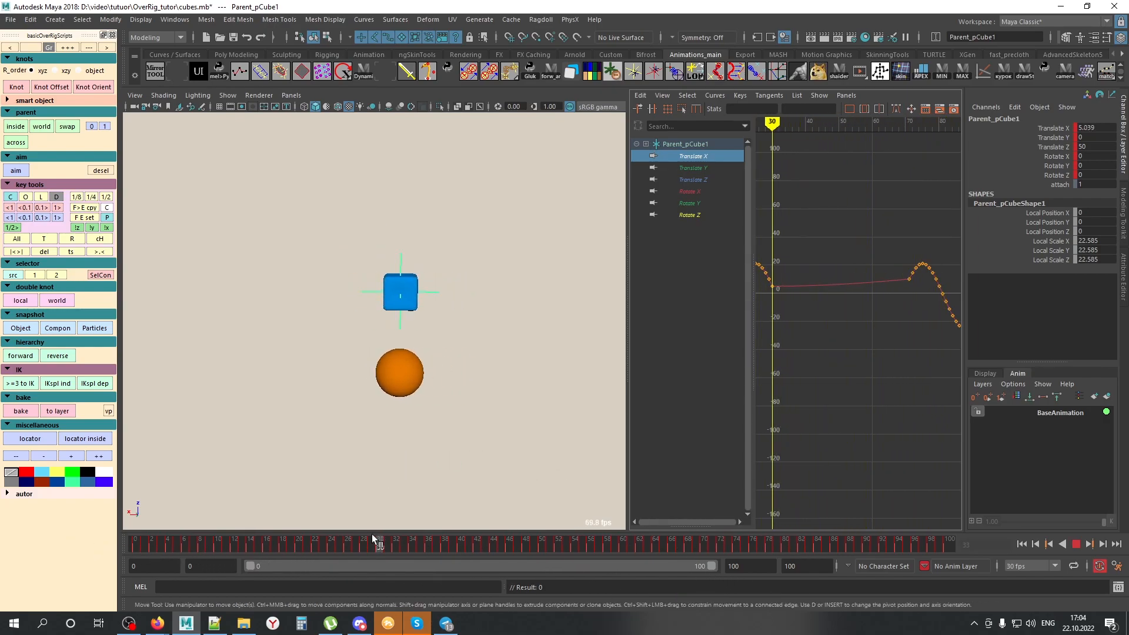
key("alt+v")
left_click(429, 447)
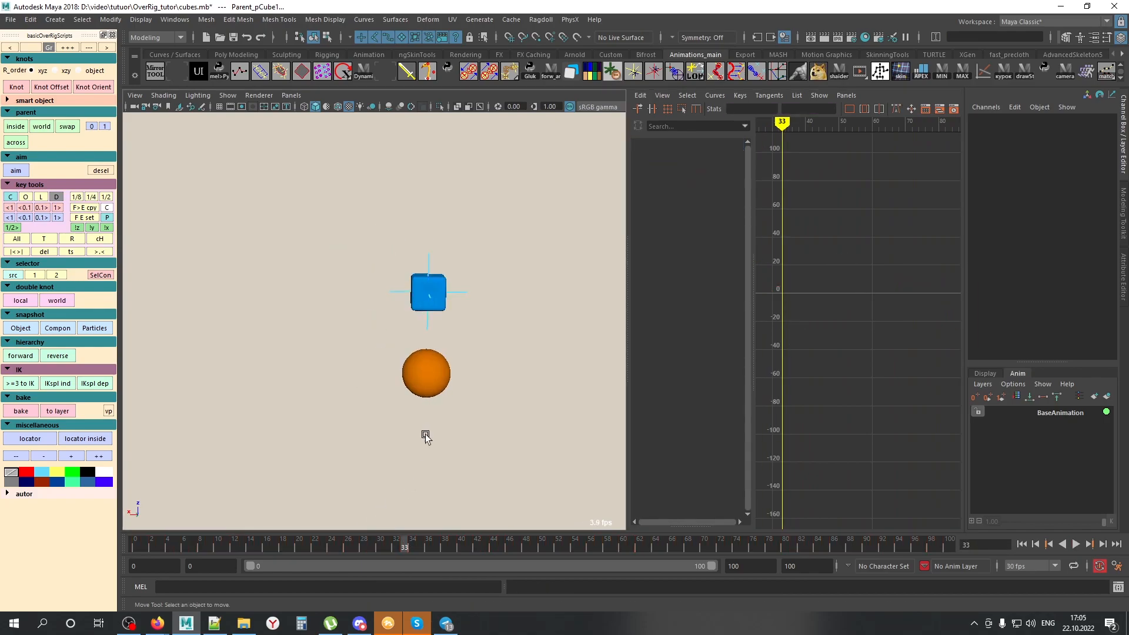
Step: Add the sphere to a new animation layer, animLayer1, and key it at frames 0 and 100
left_click(428, 376)
left_click(579, 411)
left_click(425, 379)
key("alt+shift+v")
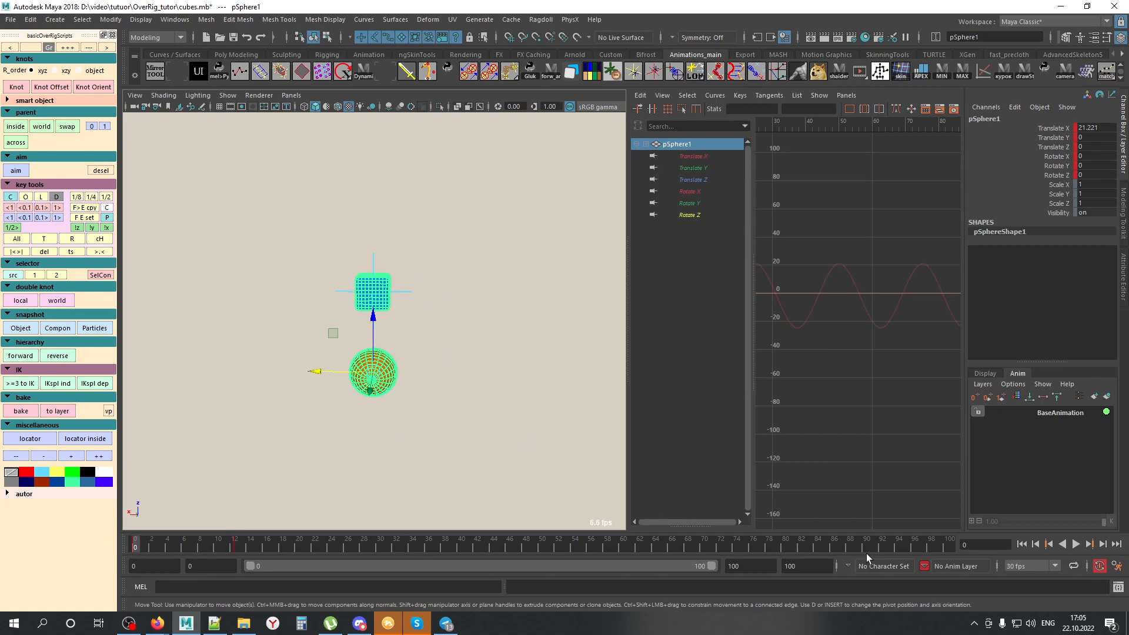
key("a")
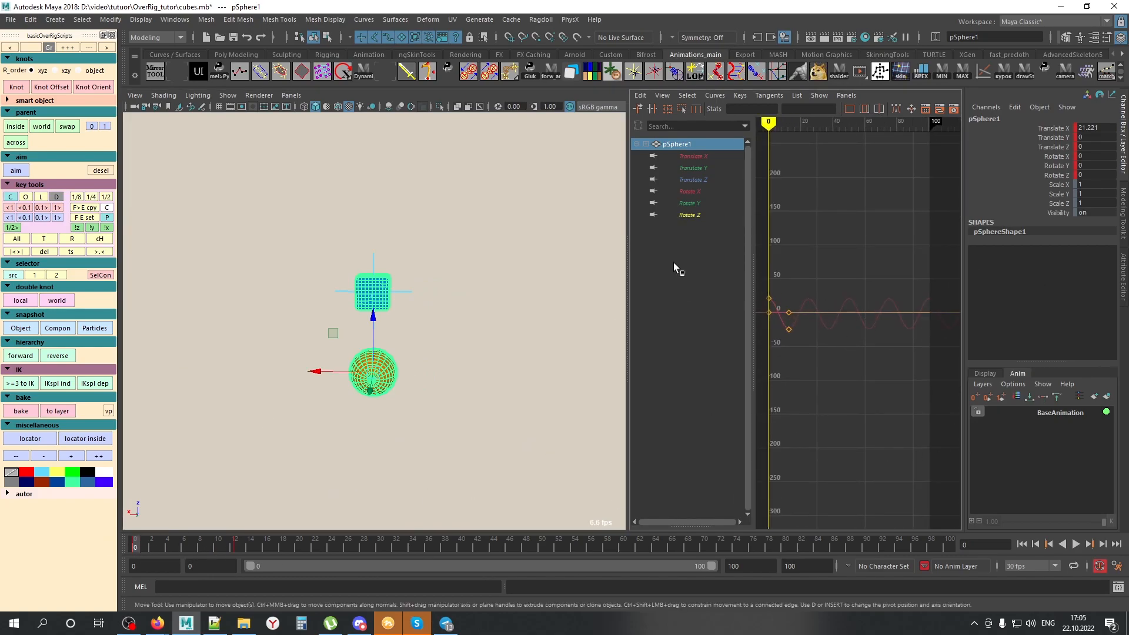
key("s")
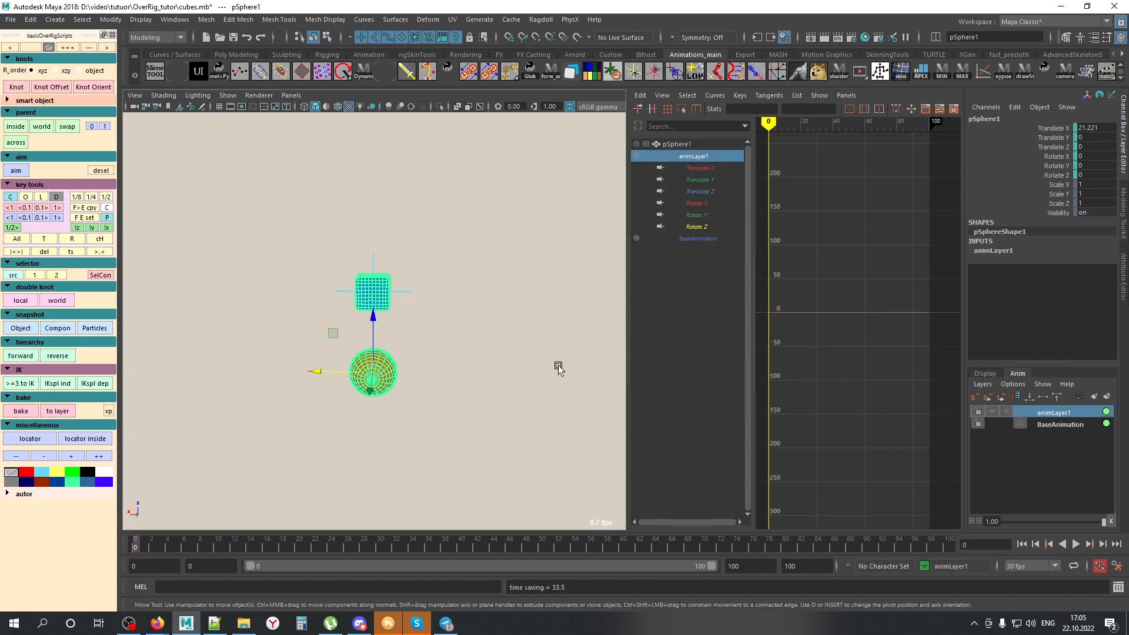
left_click_drag(948, 543, 1024, 560)
Step: On animLayer1, key the sphere lower and slightly sideways at frame 29, and at a different offset near frame 63
left_click_drag(137, 544, 372, 545)
left_click_drag(391, 318, 388, 438)
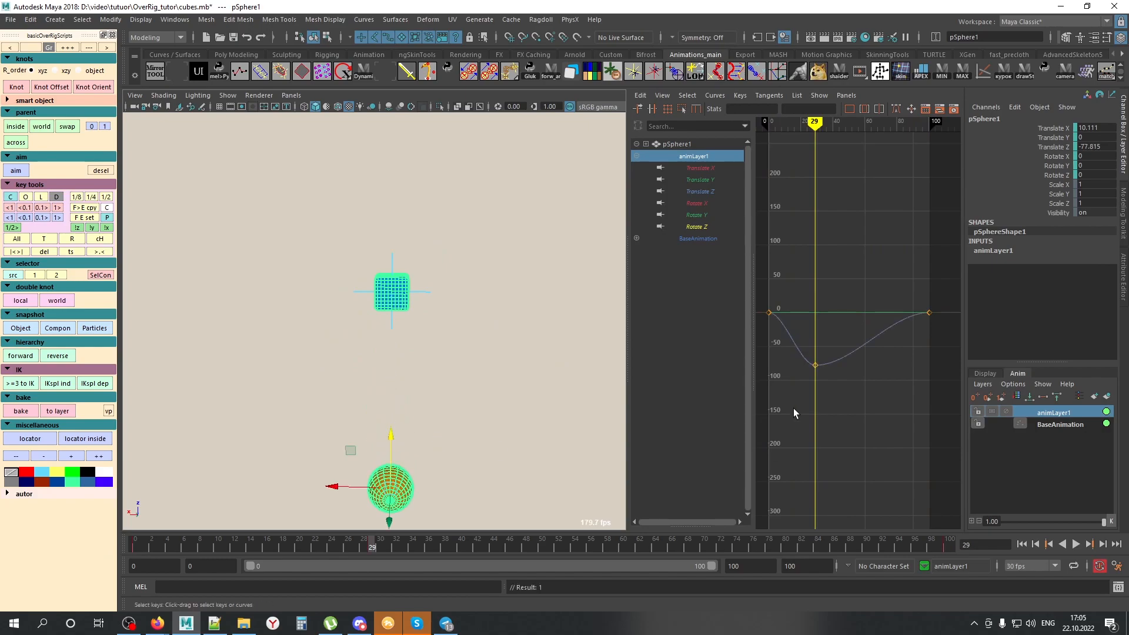
left_click_drag(366, 547, 653, 559)
left_click_drag(403, 398, 492, 431)
left_click(372, 545)
middle_click_drag(564, 364, 504, 372)
Step: Play the animation from near the start to examine the cube's motion with the sphere's layered offsets
left_click(168, 537)
key("alt+v")
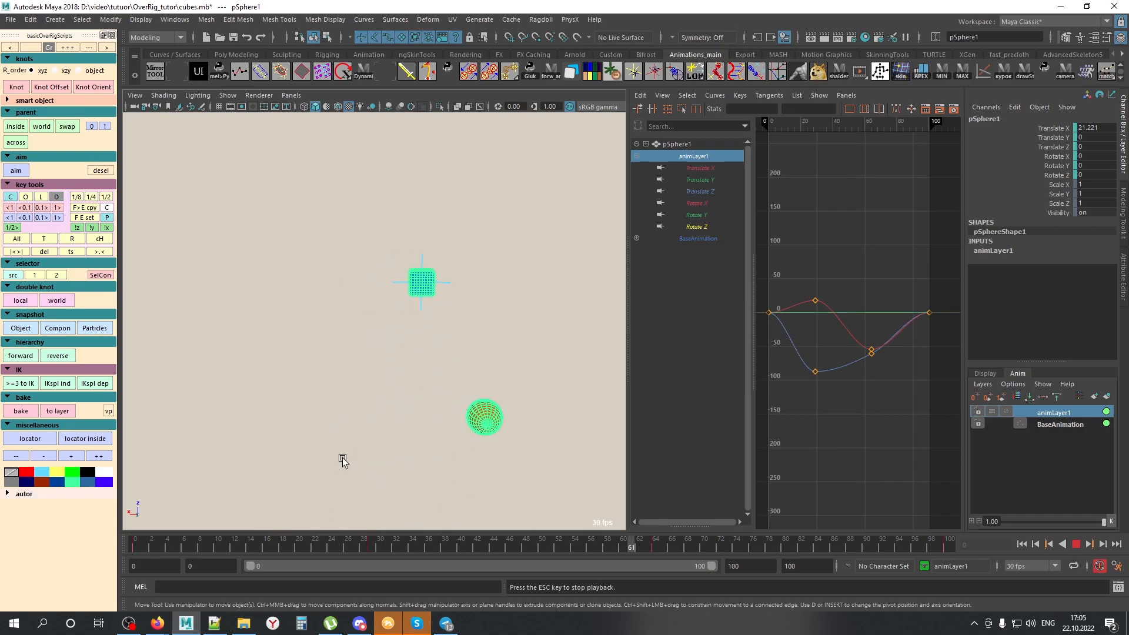
key("Escape")
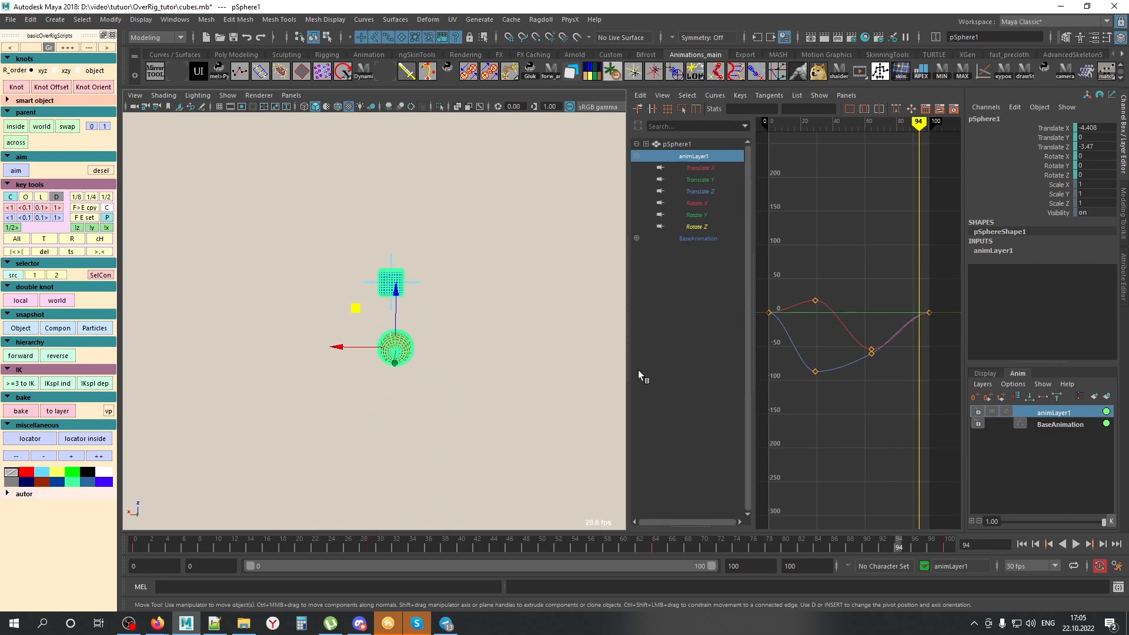
Step: Select the cube as the source object, and switch the selection to its intermediate Parent_pCube1 locator using the selector tools
left_click(484, 358)
left_click(396, 275)
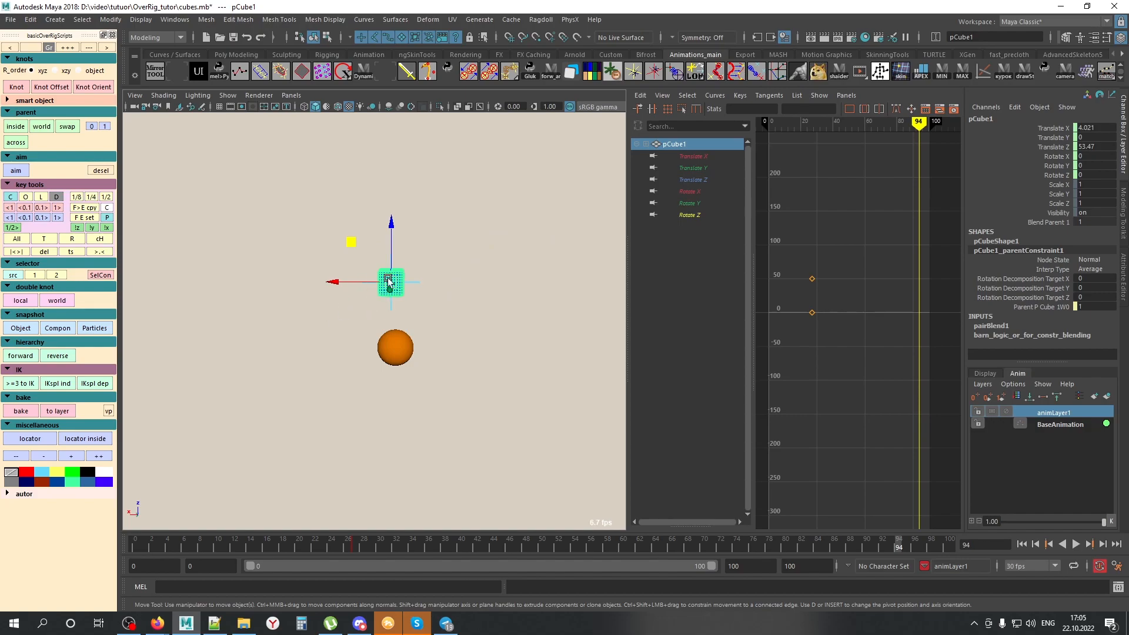
left_click(435, 225)
left_click(400, 272)
left_click(441, 260)
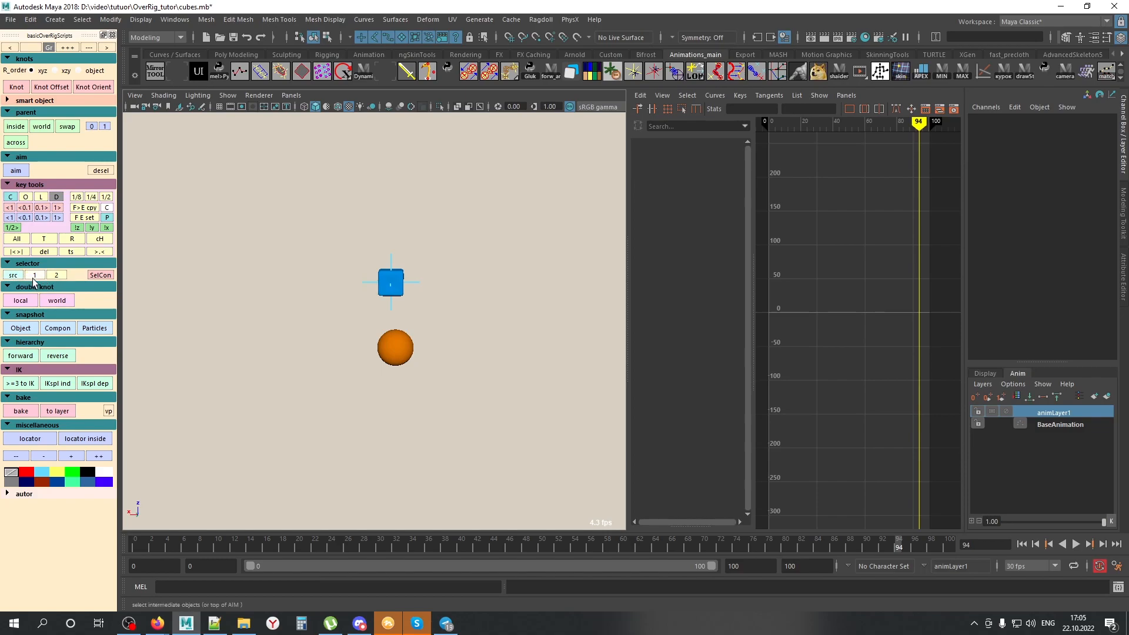
left_click(15, 276)
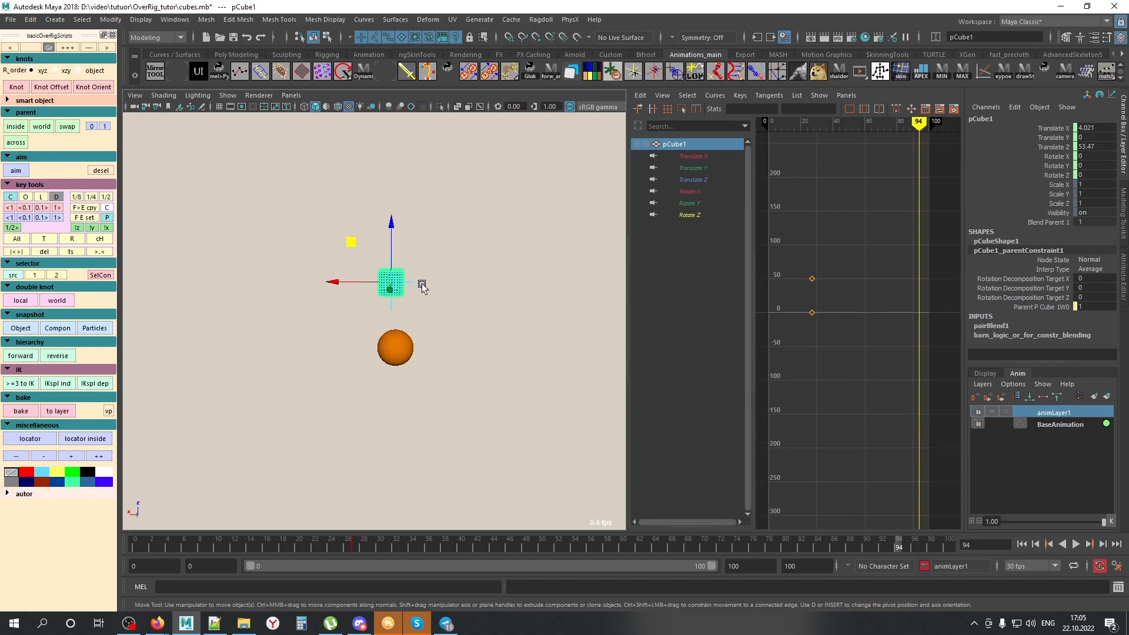
left_click(36, 275)
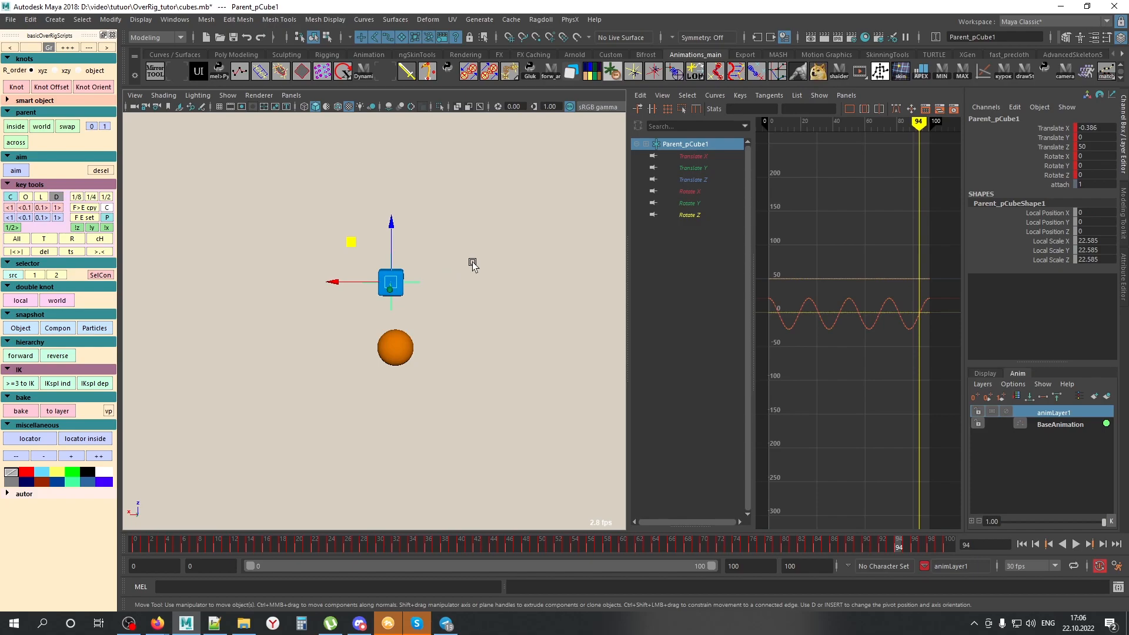
Step: Use SelCon to select the locator's controlled cube, and reselect the Parent_pCube1 locator in the viewport
left_click_drag(464, 249, 407, 301)
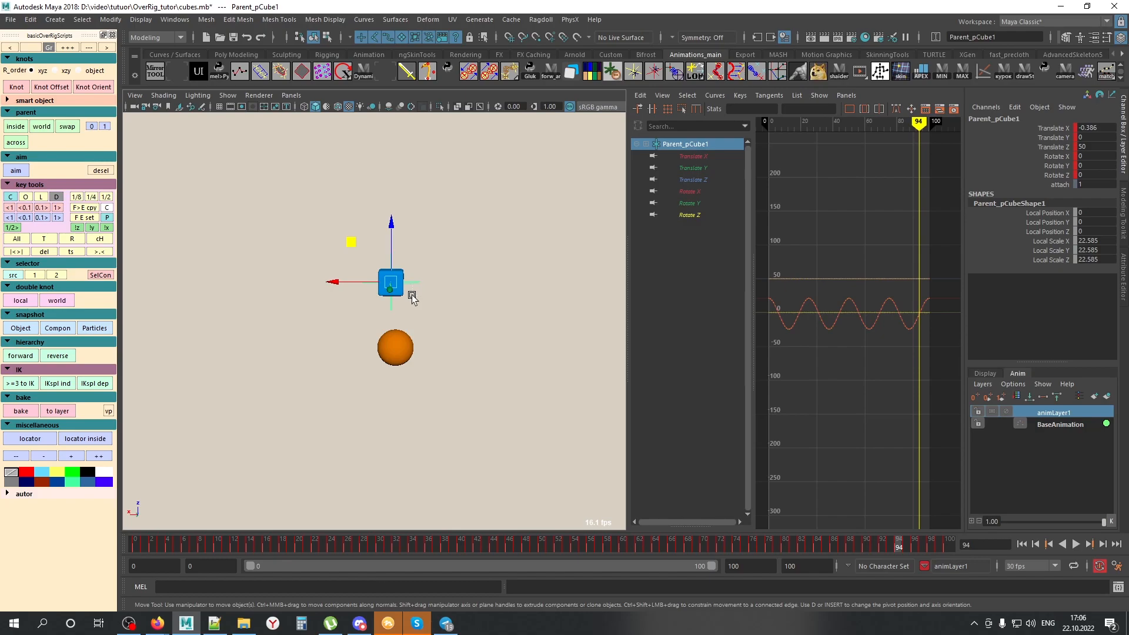
left_click(102, 278)
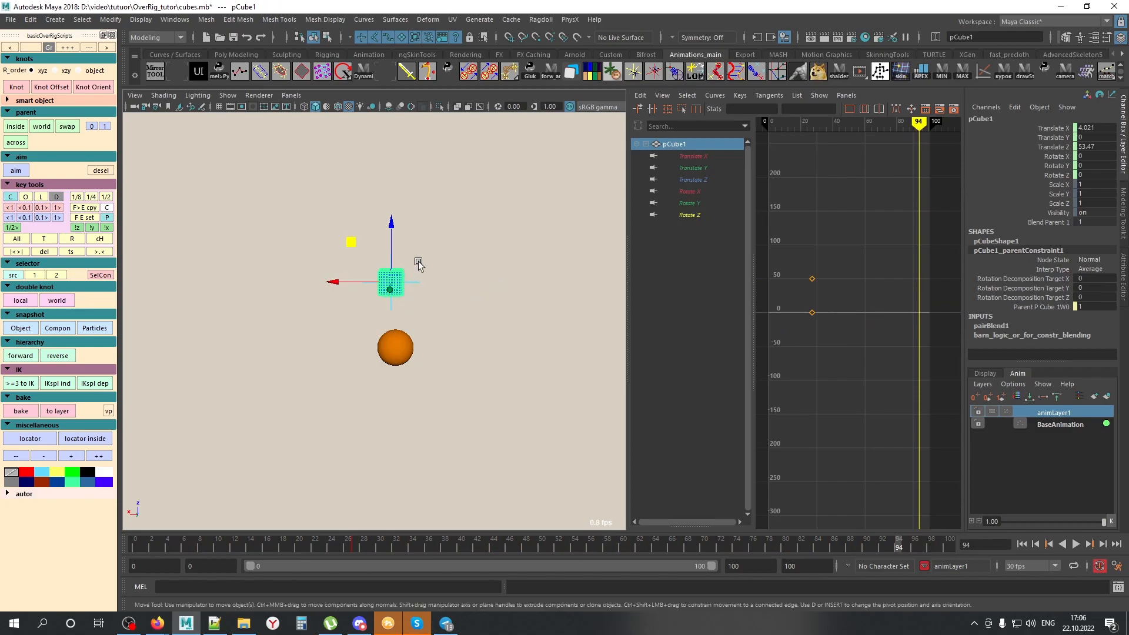
left_click_drag(561, 251, 412, 300)
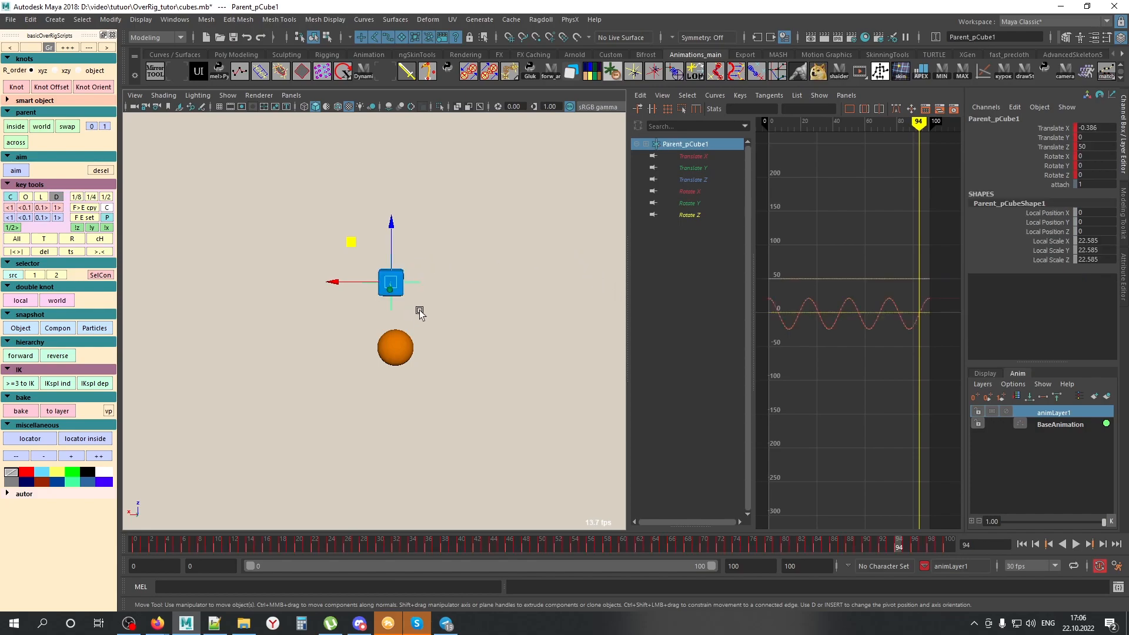
Step: Select pCube1 in the viewport and bake its locator-driven motion onto the cube itself
left_click(405, 297)
left_click(401, 296)
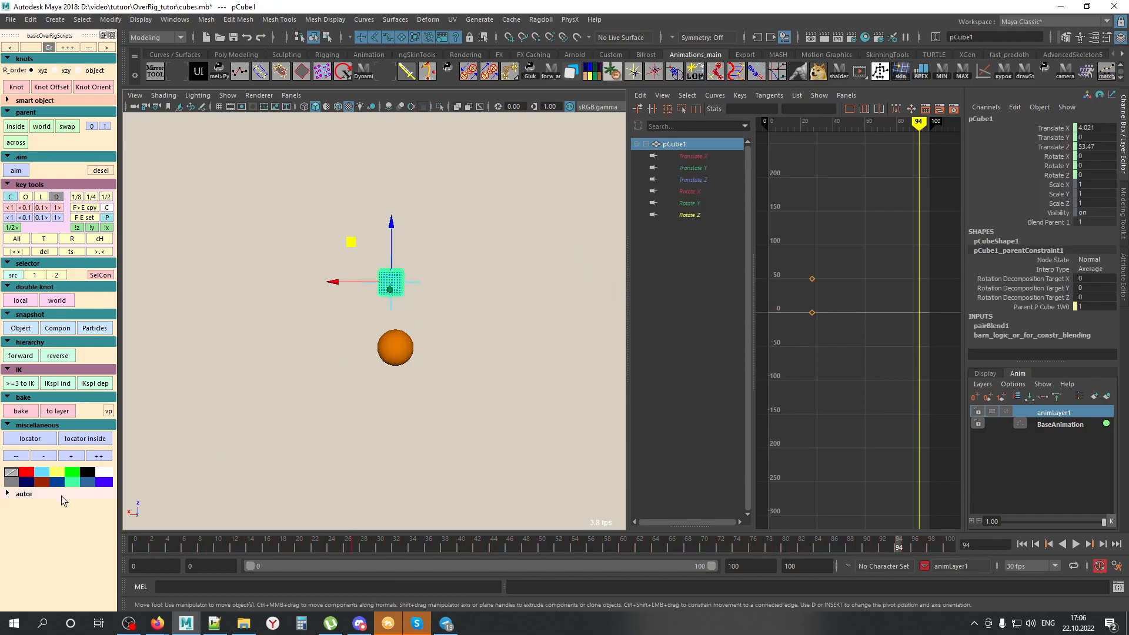
left_click(23, 412)
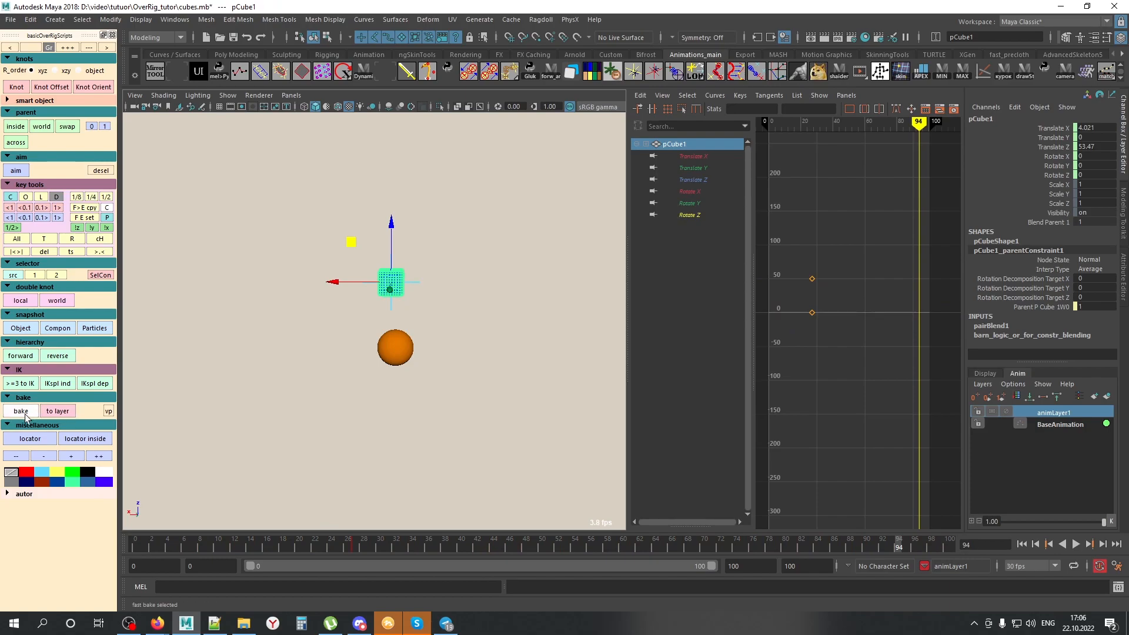
left_click(60, 411)
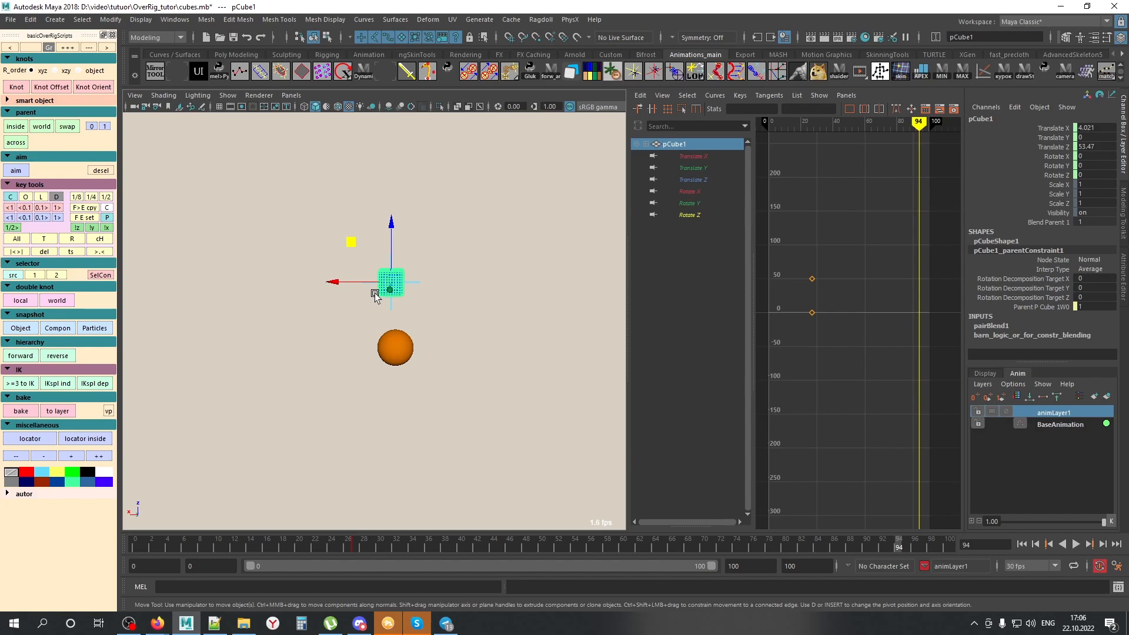
left_click(20, 414)
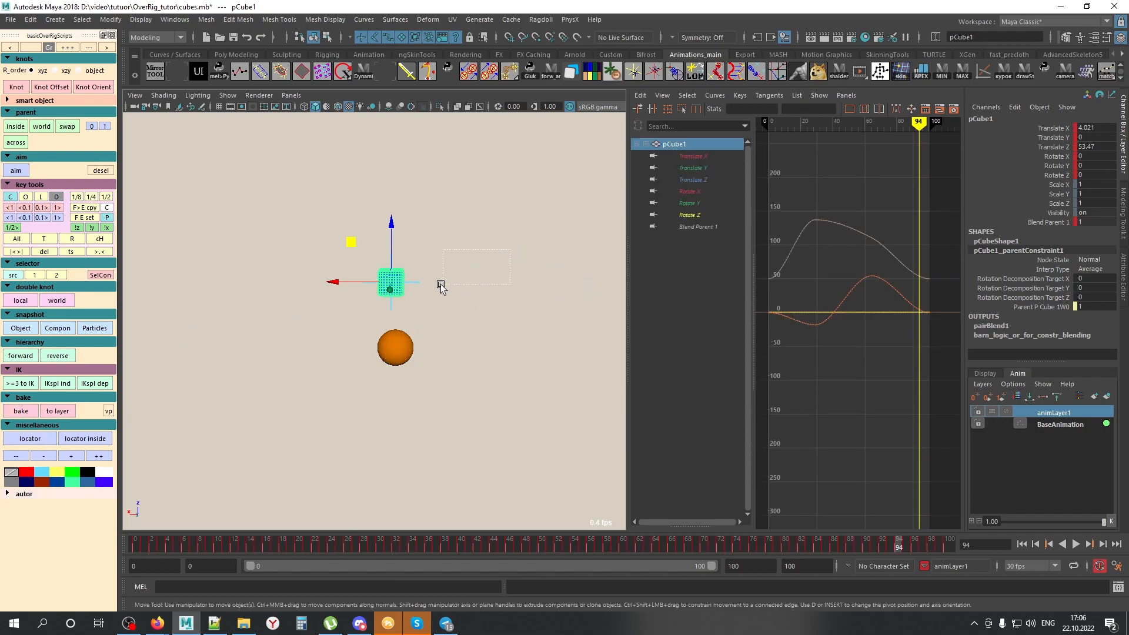
Step: Select the Parent_pCube1 locator around the cube and delete it
left_click(500, 287)
left_click_drag(468, 266, 415, 300)
key("Delete")
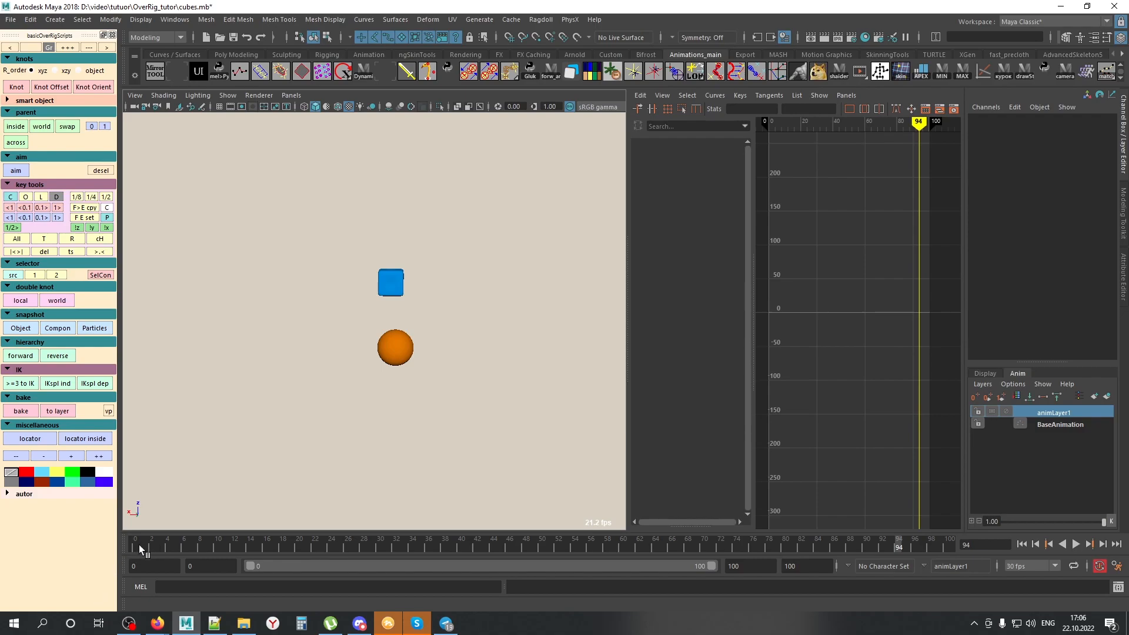
Step: Play and scrub the animation, and examine pCube1's baked motion and curves in the graph editor
left_click_drag(138, 547, 815, 566)
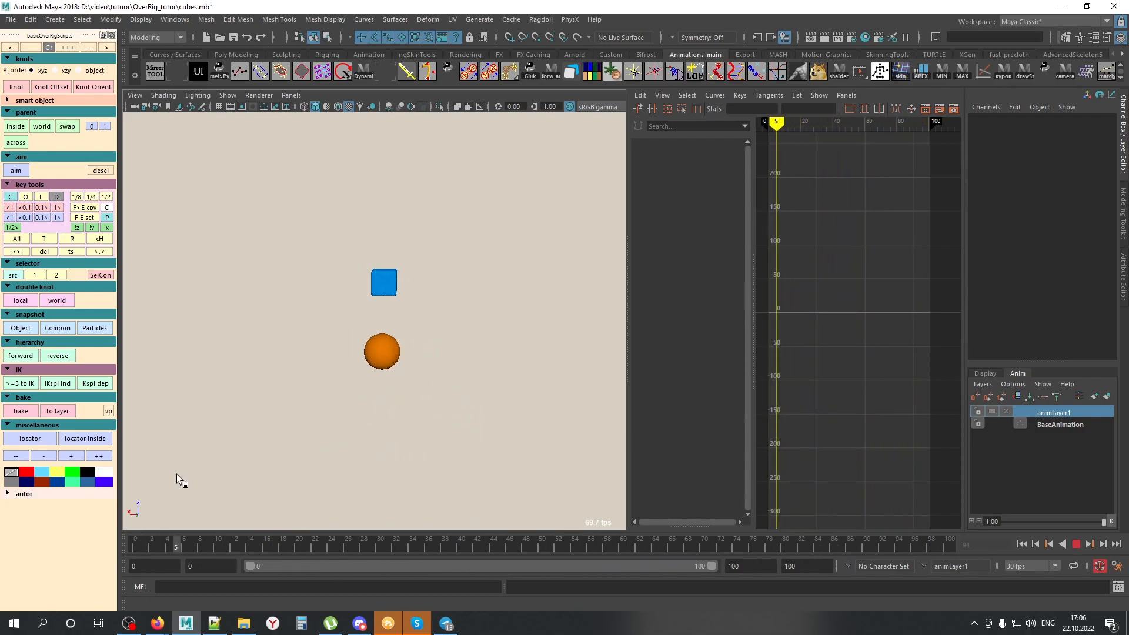
key("alt+v")
left_click_drag(464, 238, 297, 308)
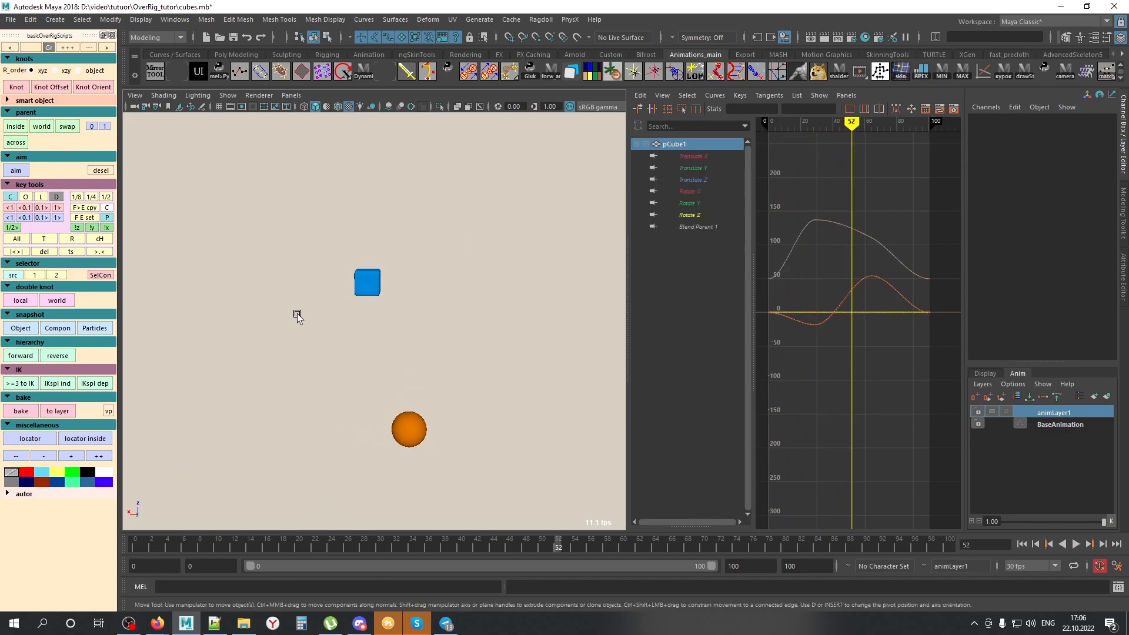
left_click_drag(628, 313, 590, 315)
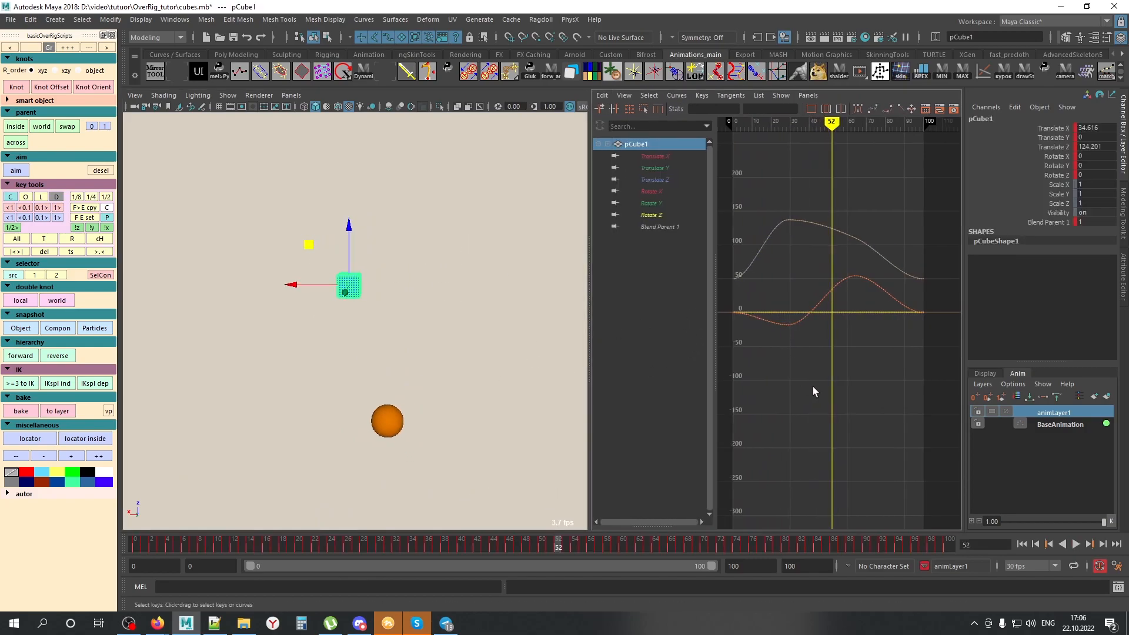
key("f")
right_click_drag(826, 390, 803, 334, "alt")
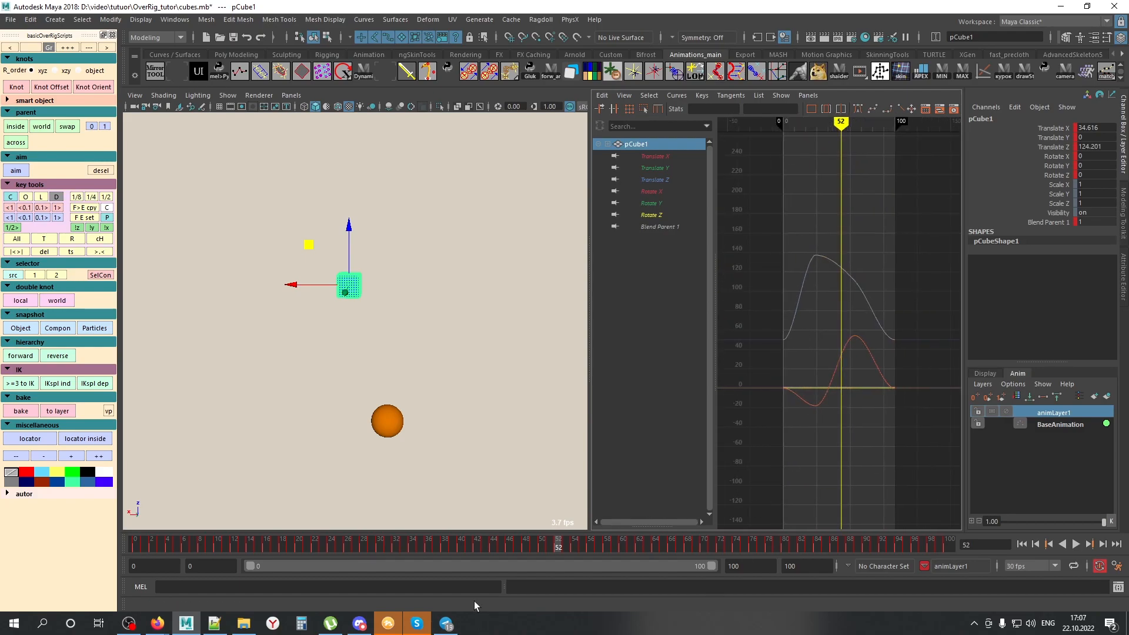
left_click_drag(393, 542, 456, 497)
left_click_drag(366, 556, 433, 526)
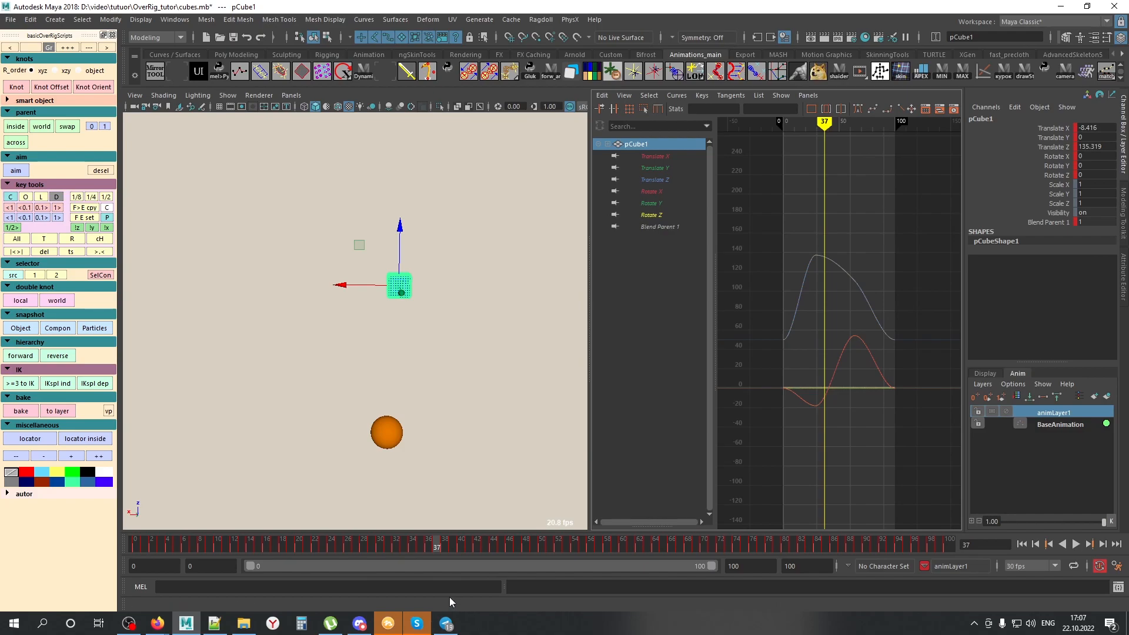
Step: Create a new Knot locator for pCube1 and review all its translate and rotate curves against the motion
left_click(14, 88)
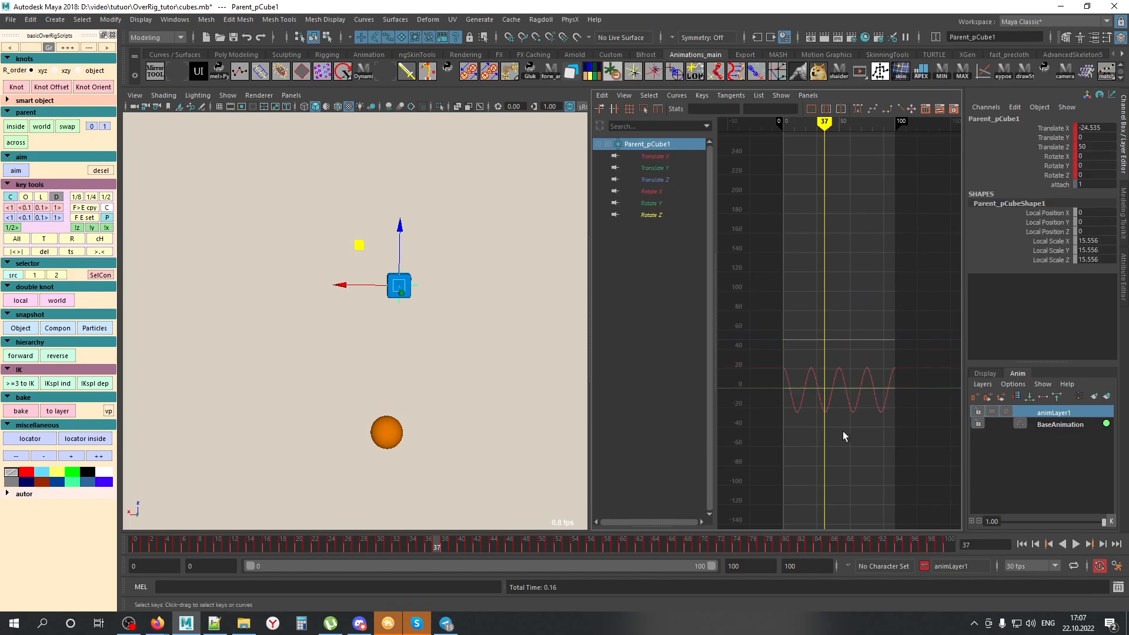
left_click(645, 214, "shift")
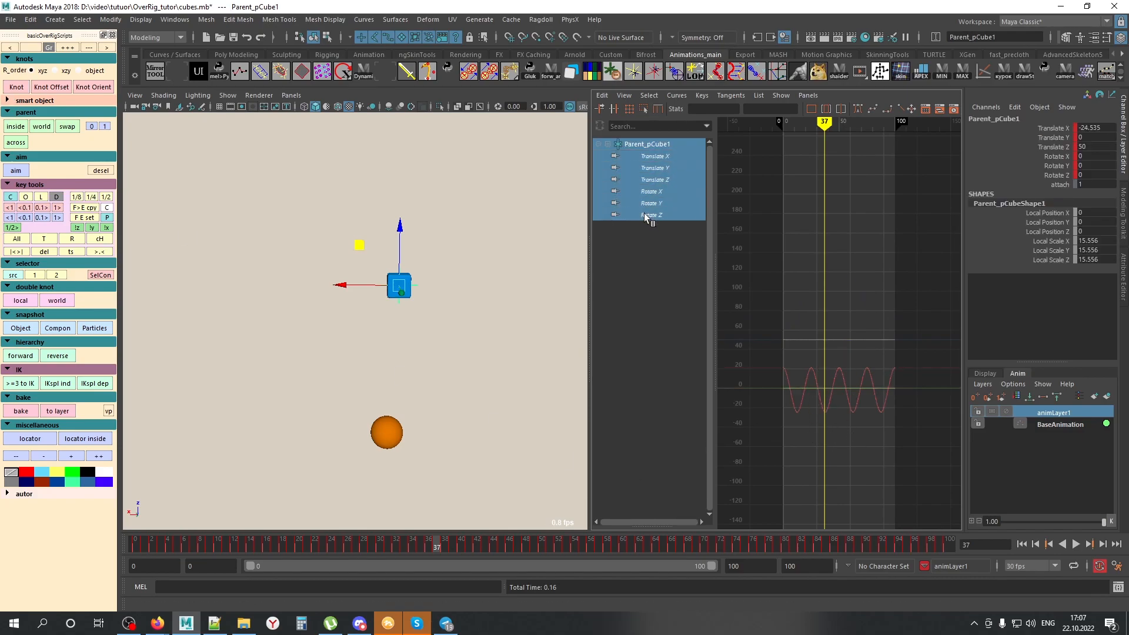
key("f")
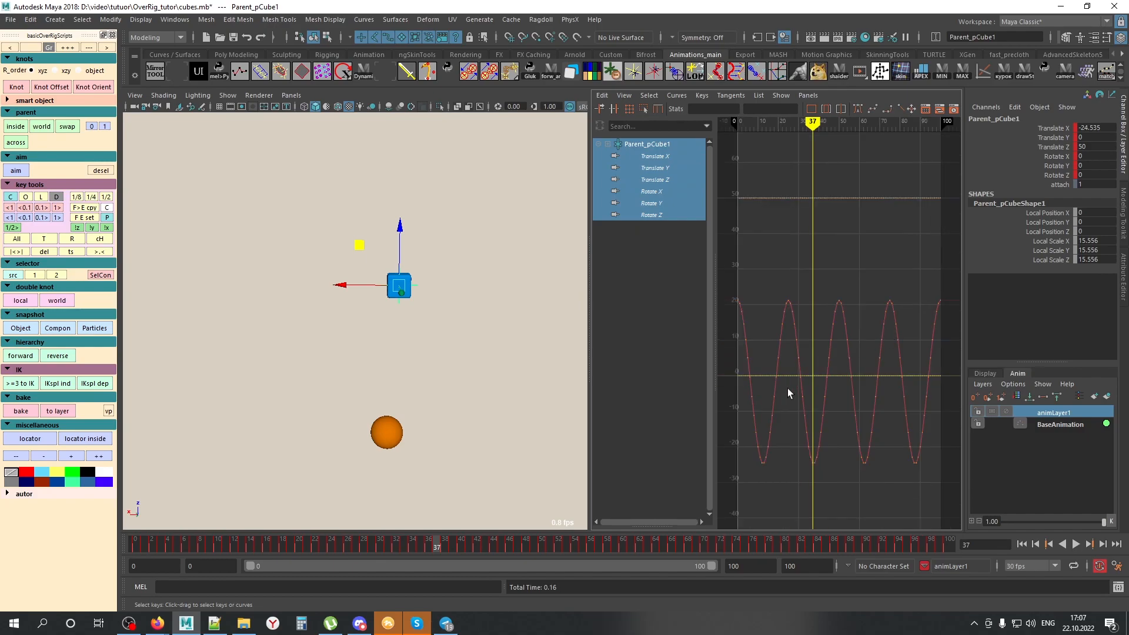
left_click_drag(482, 538, 405, 540)
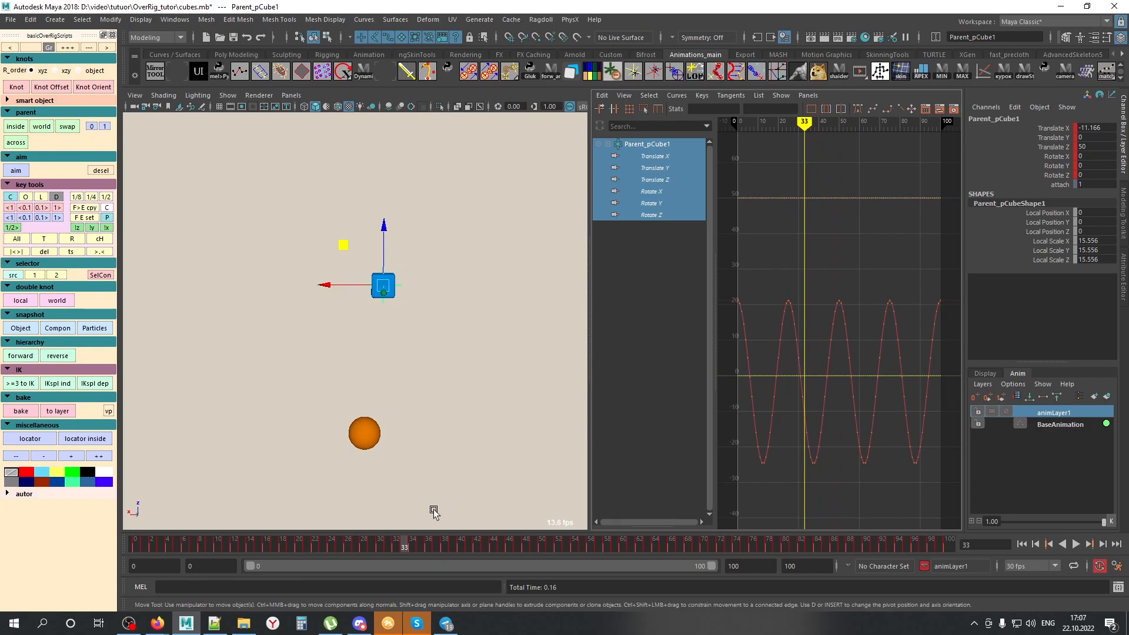
Step: Create an animation layer from the selected Parent_pCube1 locator, make it the active layer and key it at frame 28
left_click(1105, 400)
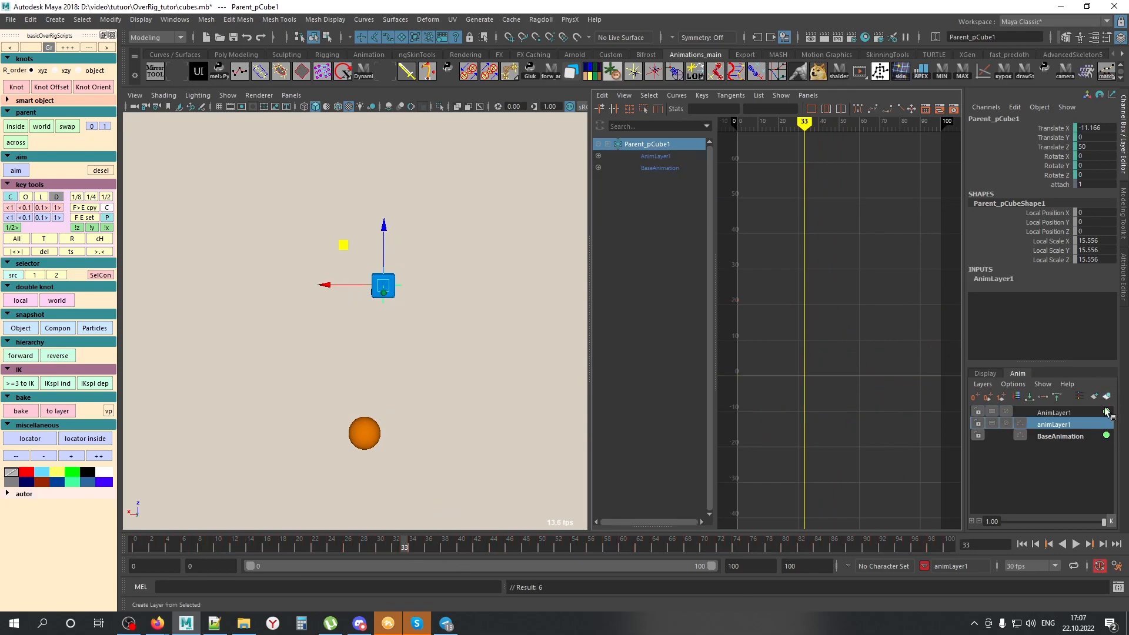
left_click(1062, 414)
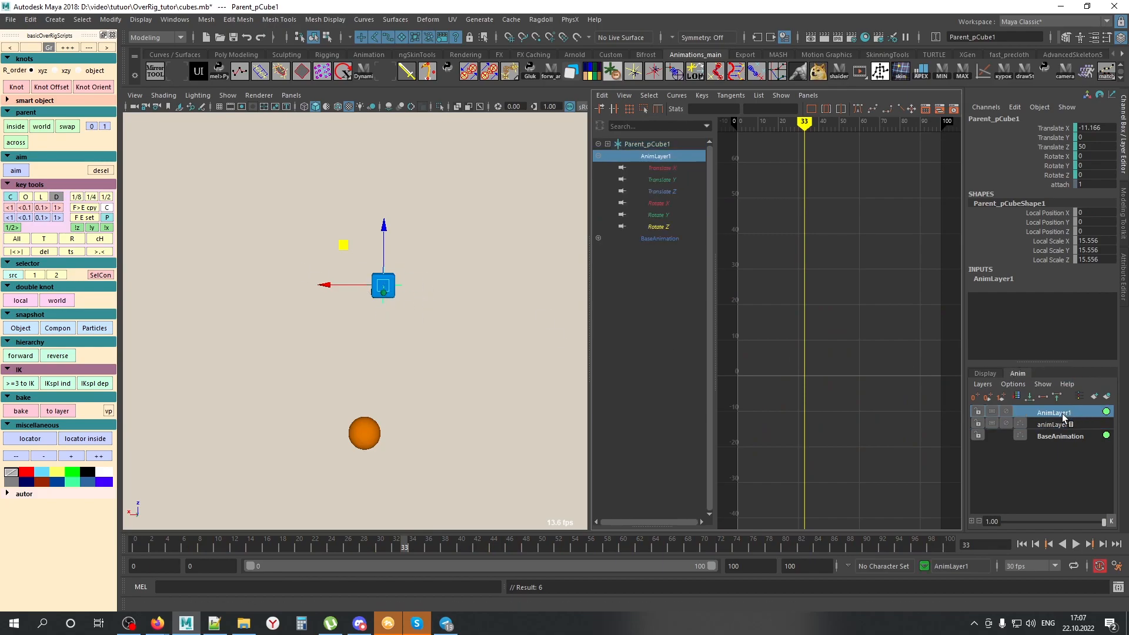
left_click_drag(406, 545, 364, 546)
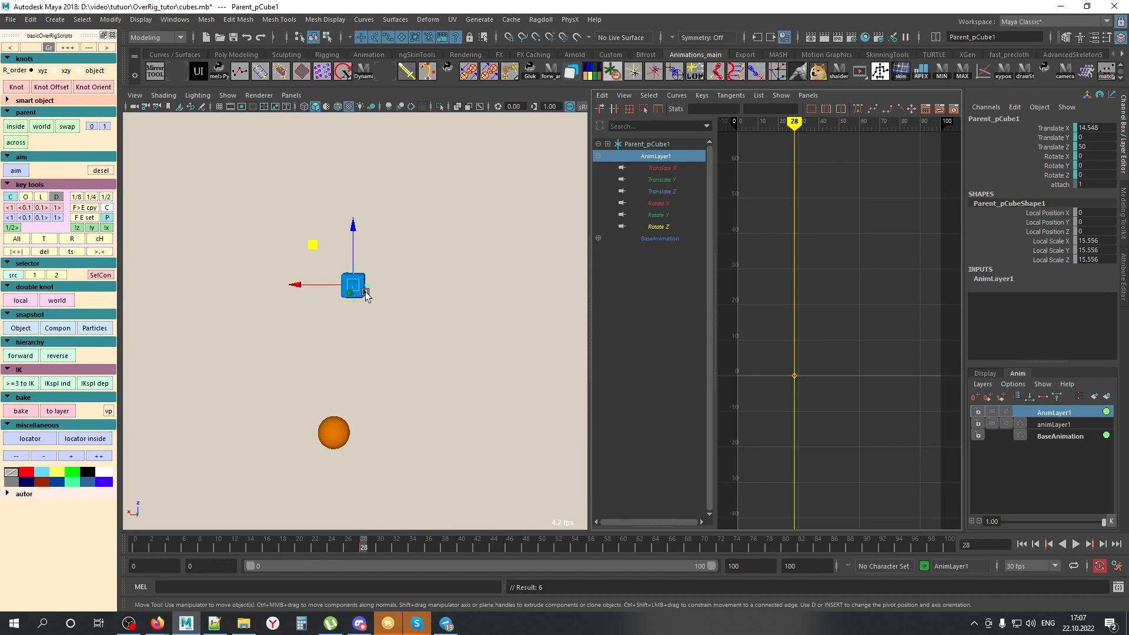
Step: Hold the locator's frame 28 pose through frame 86 with the key tools, and zero-key the layer at frame 98
left_click_drag(364, 547, 836, 564, "shift")
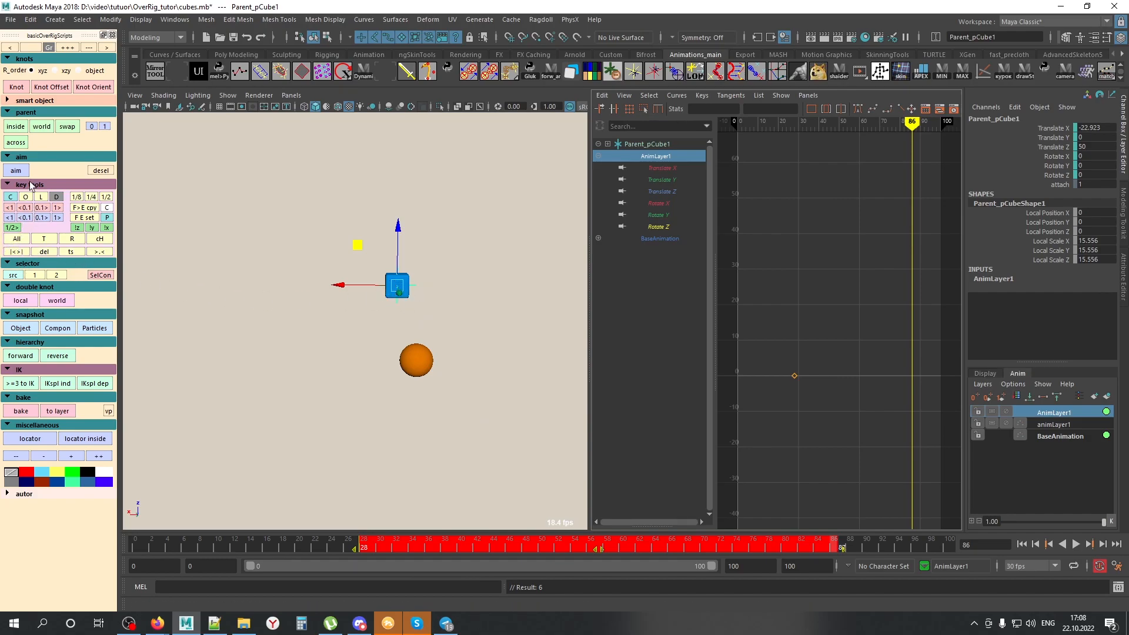
left_click(17, 241)
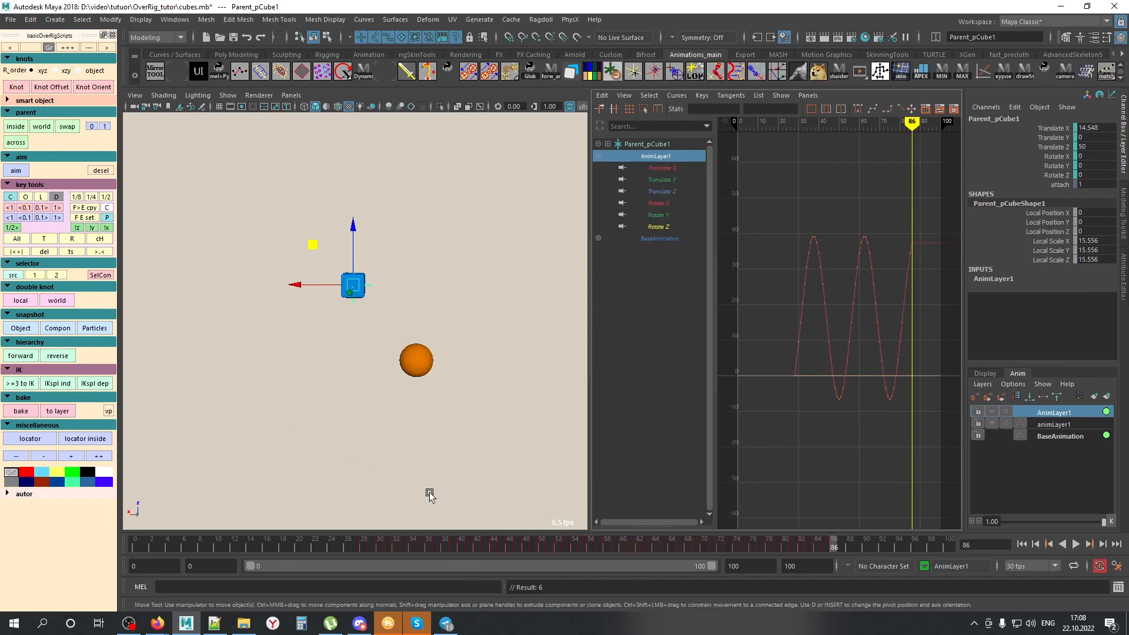
left_click_drag(839, 540, 935, 543)
left_click(975, 399)
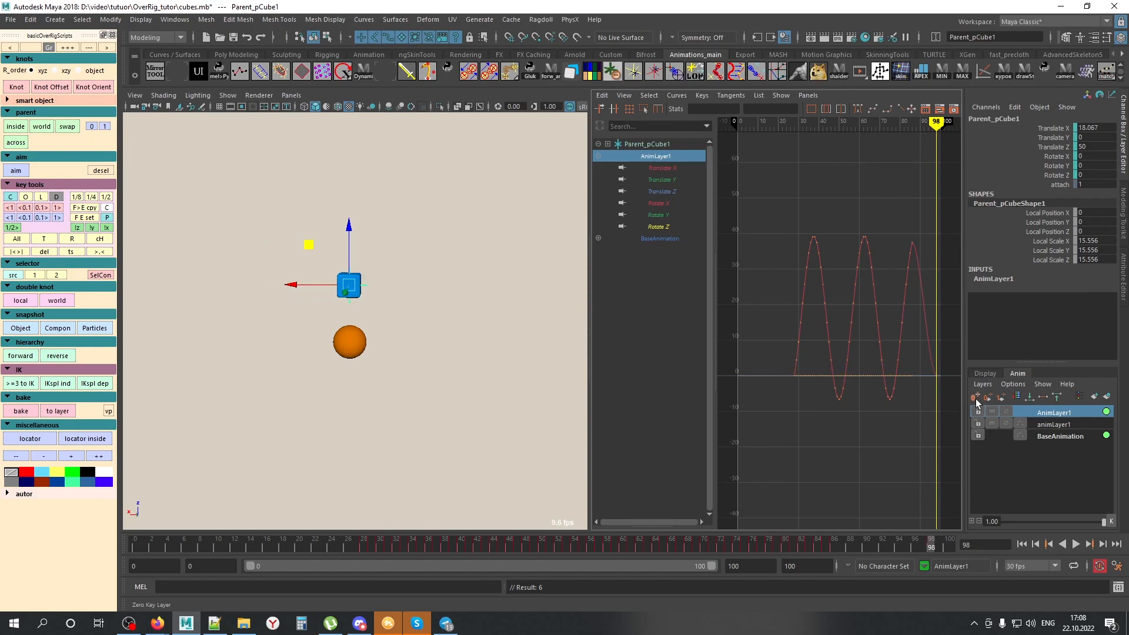
Step: Play back the held pose, and test AnimLayer1's weight at 0 and about 0.58
key("alt+v")
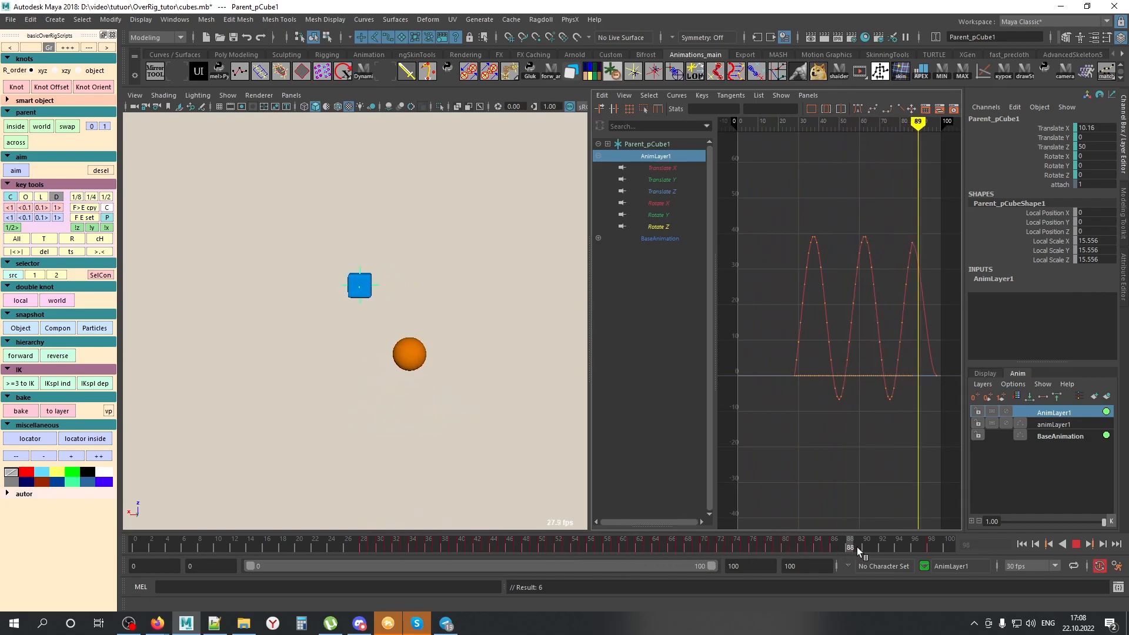
key("alt+v")
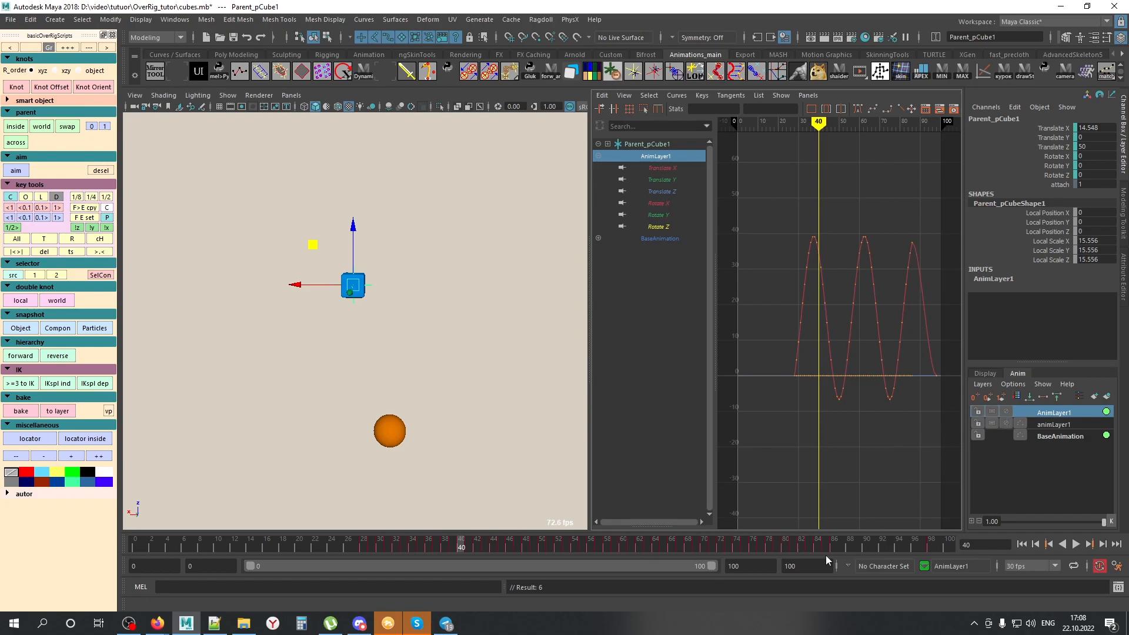
left_click_drag(1103, 523, 992, 522)
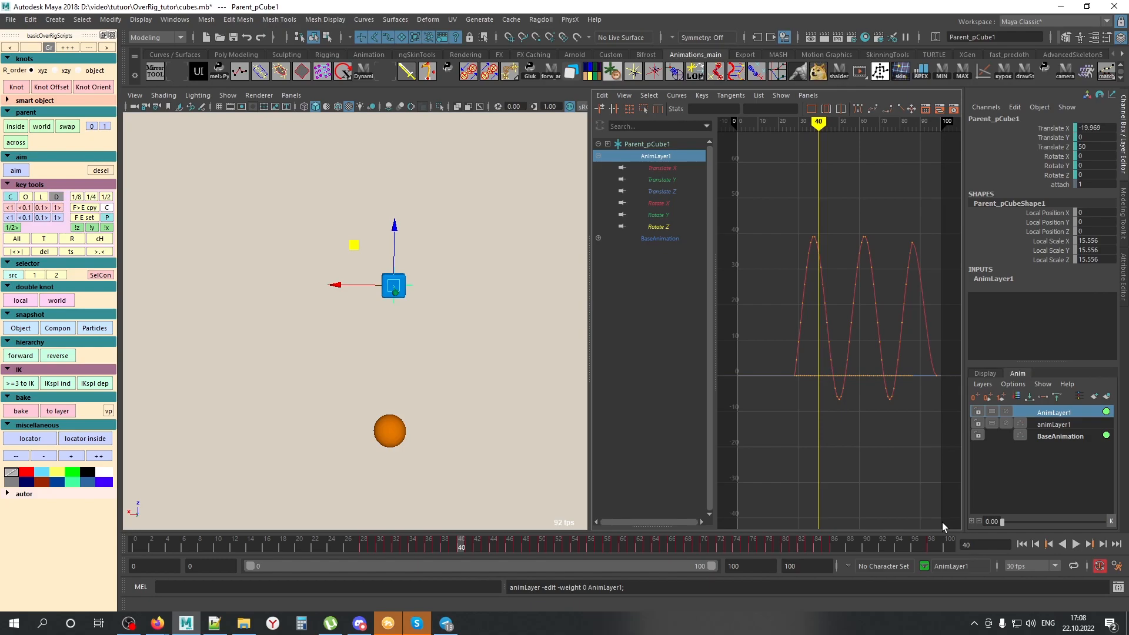
left_click_drag(311, 545, 582, 547)
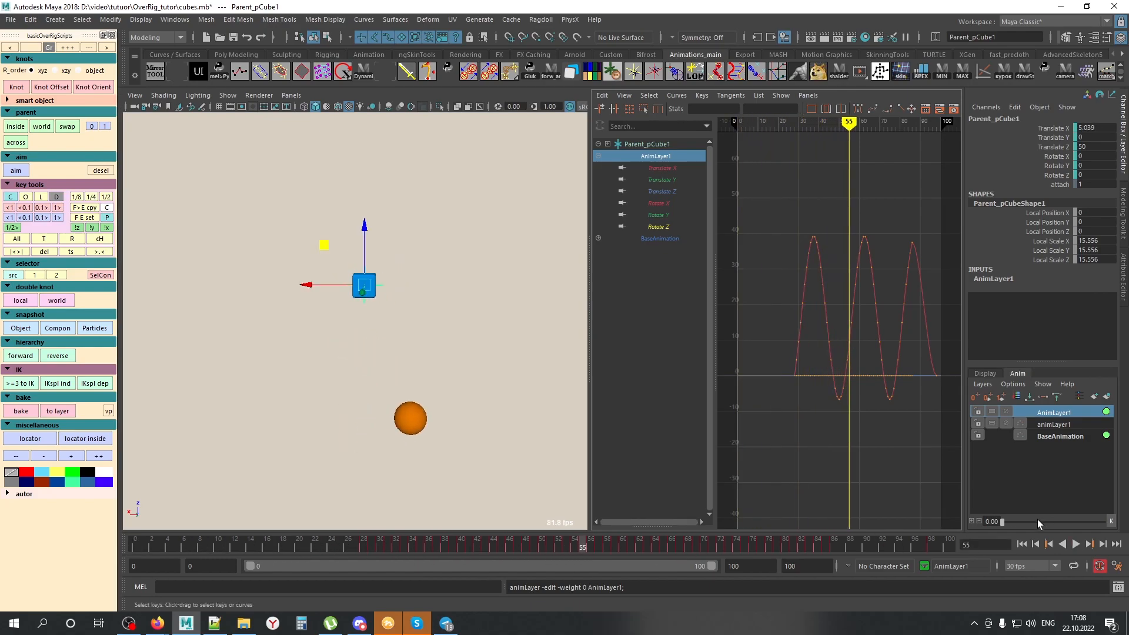
left_click_drag(1003, 521, 1061, 522)
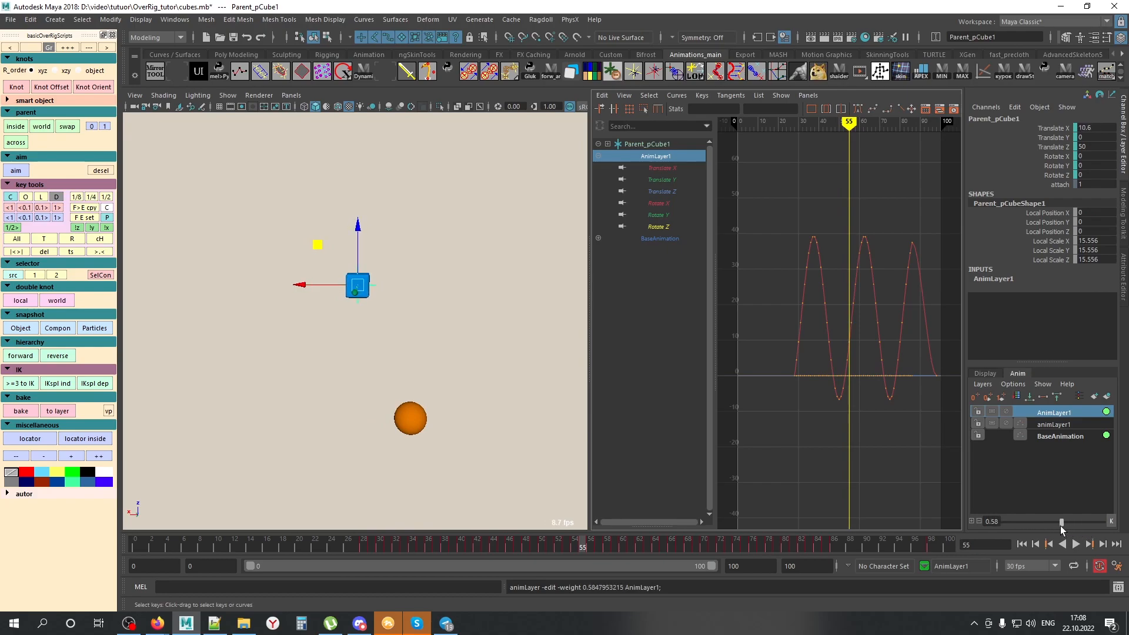
Step: At frame 28, set AnimLayer1's weight to 0 and key it
left_click_drag(569, 536, 364, 547)
left_click_drag(1062, 522, 1106, 522)
mouse_move(355, 545)
left_mouse_down()
mouse_move(378, 545)
mouse_move(364, 545)
left_mouse_up()
left_click_drag(1104, 523, 900, 524)
left_click(1111, 521)
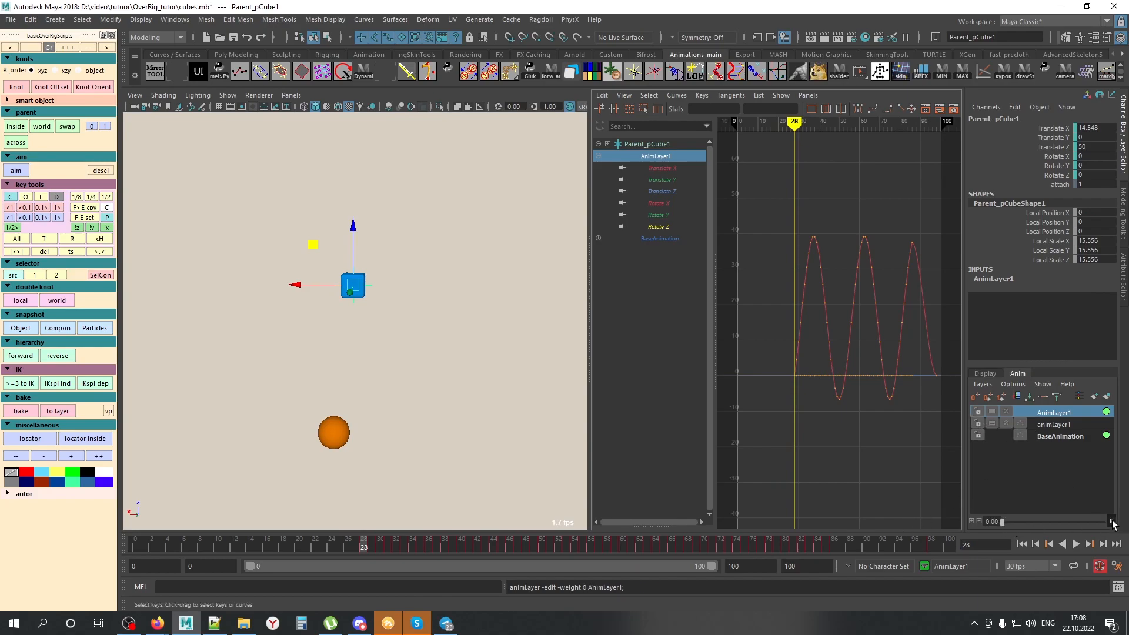
Step: Key AnimLayer1's weight at 1 on frame 45 and at 0 on frame 98
left_click_drag(367, 545, 502, 547)
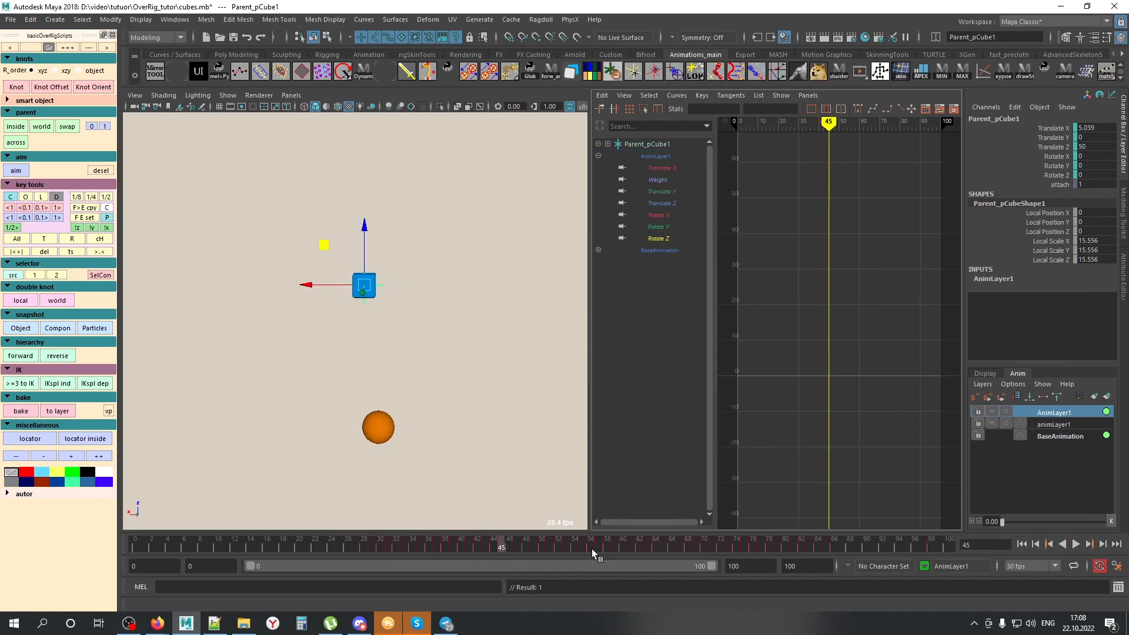
left_click_drag(1002, 522, 1123, 522)
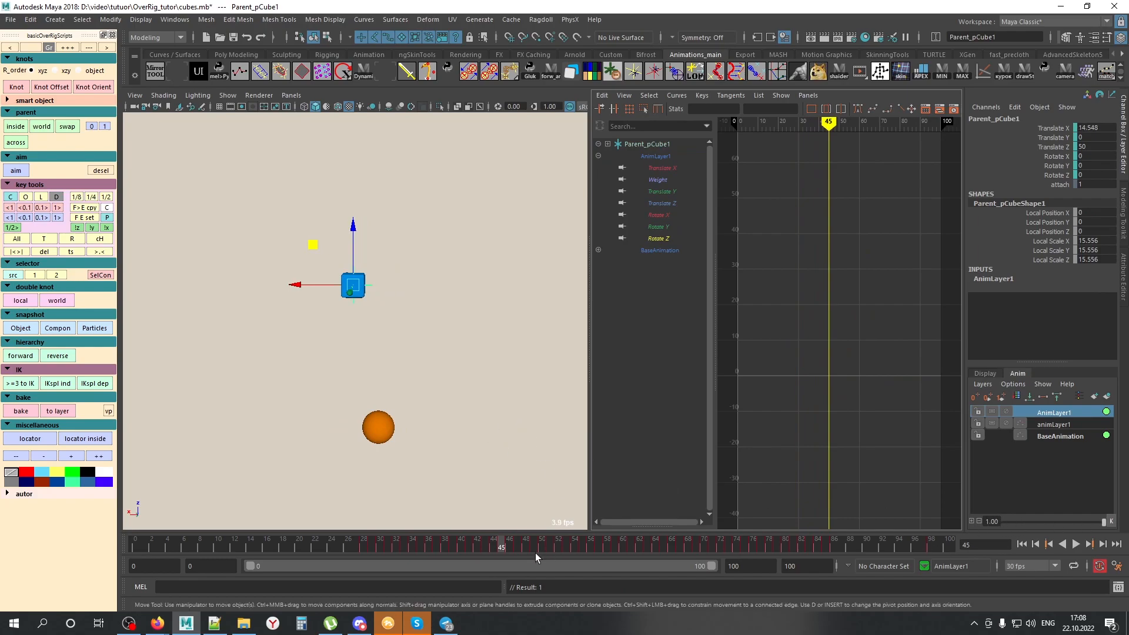
left_click_drag(497, 544, 931, 547)
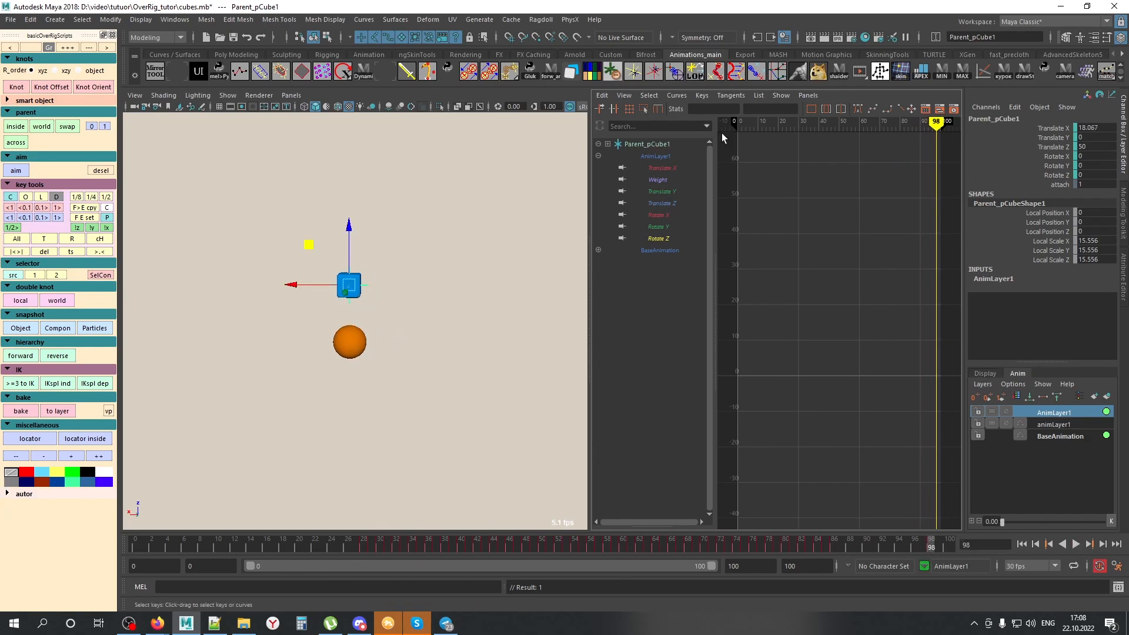
Step: Isolate the layer's Weight curve in the graph editor and move its middle key to frame 60
left_click(662, 180)
key("f")
left_click_drag(765, 167, 808, 229)
middle_click_drag(809, 235, 852, 265, "shift")
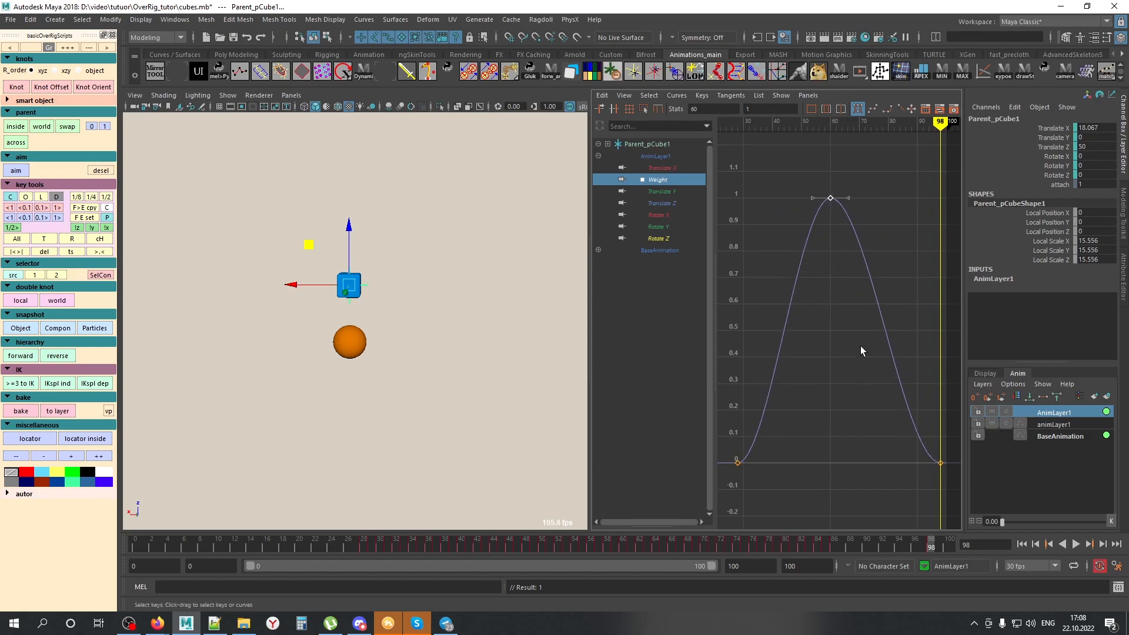
Step: Play and scrub the animation to examine the cube's blend in and out of the held pose
key("alt+v")
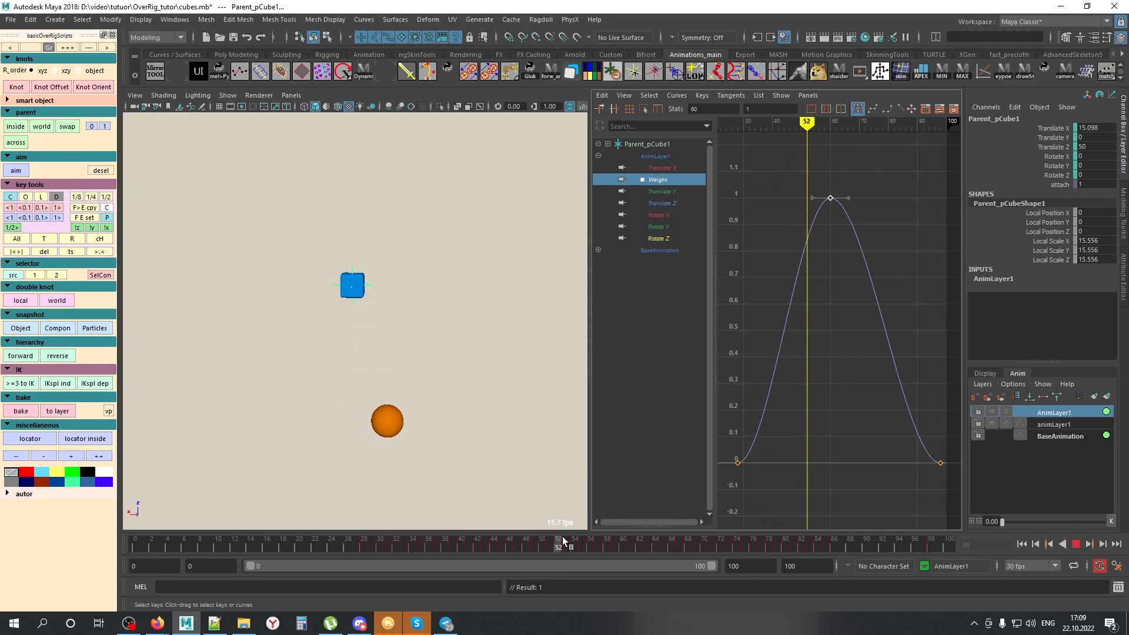
left_click_drag(616, 536, 887, 540)
left_click(1076, 544)
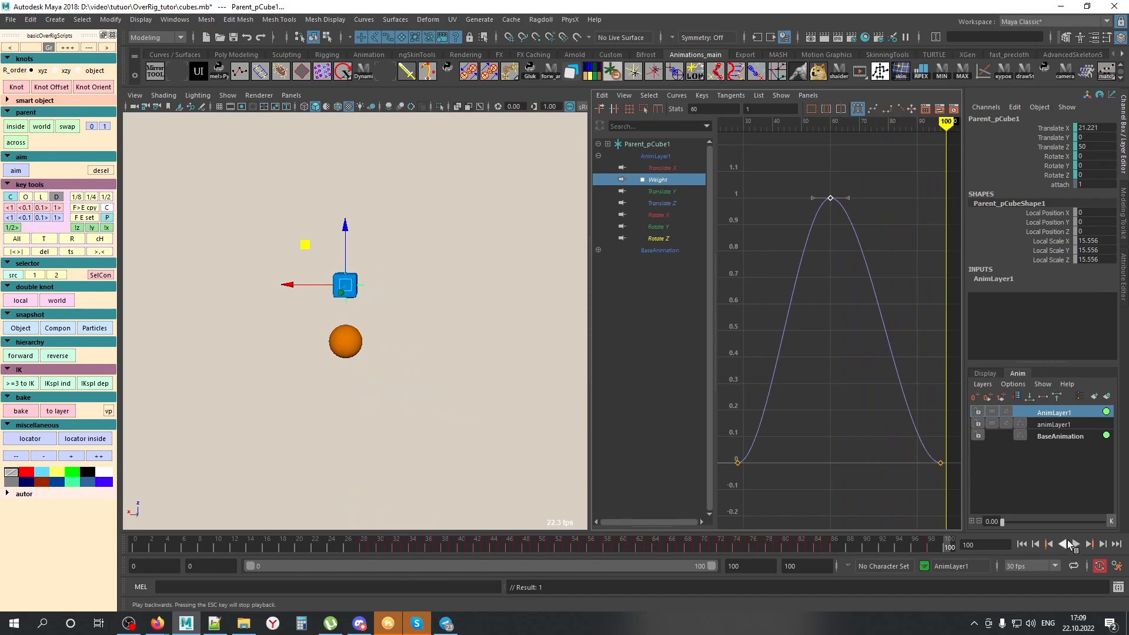
Step: Select pCube1, bake its resulting motion to a new animation layer, and clear the selection
left_click(414, 312)
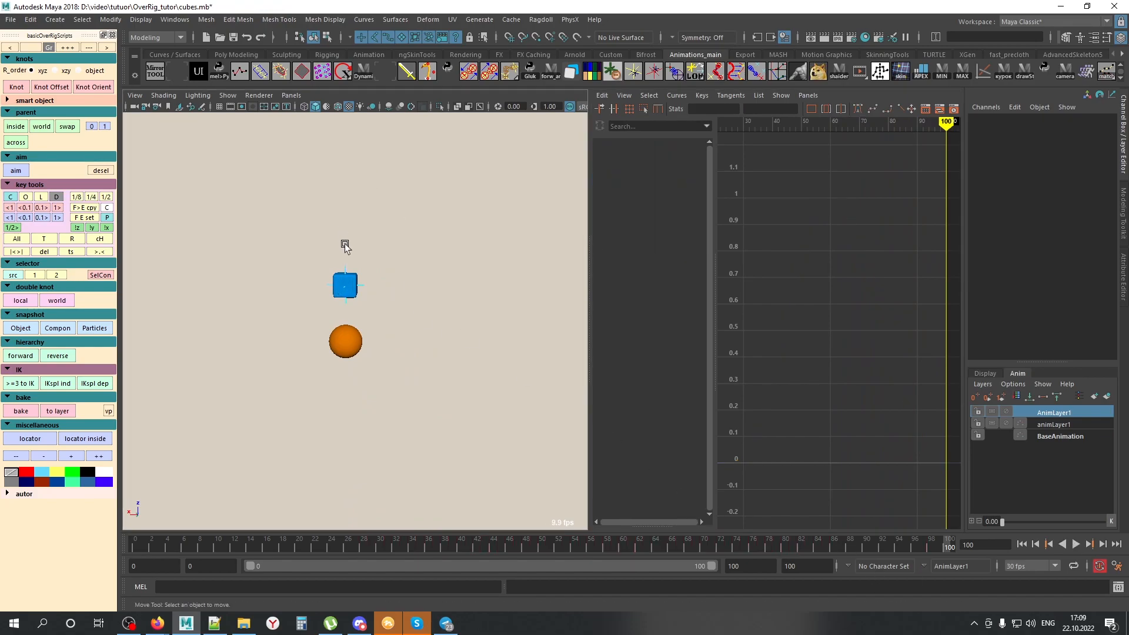
left_click(341, 278)
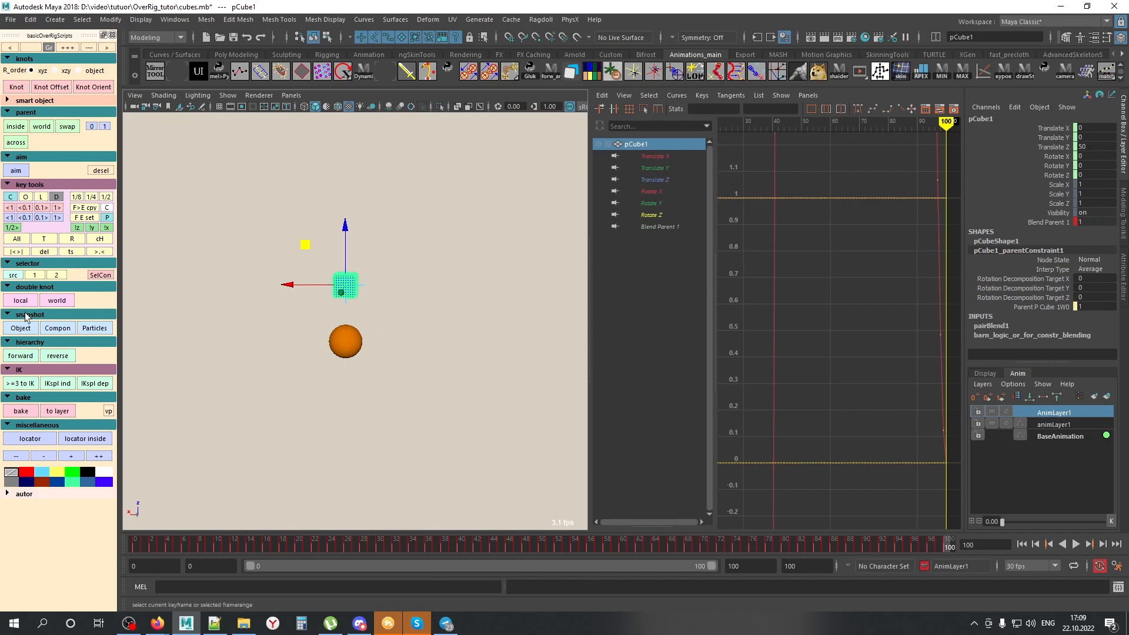
left_click(61, 411)
left_click(271, 378)
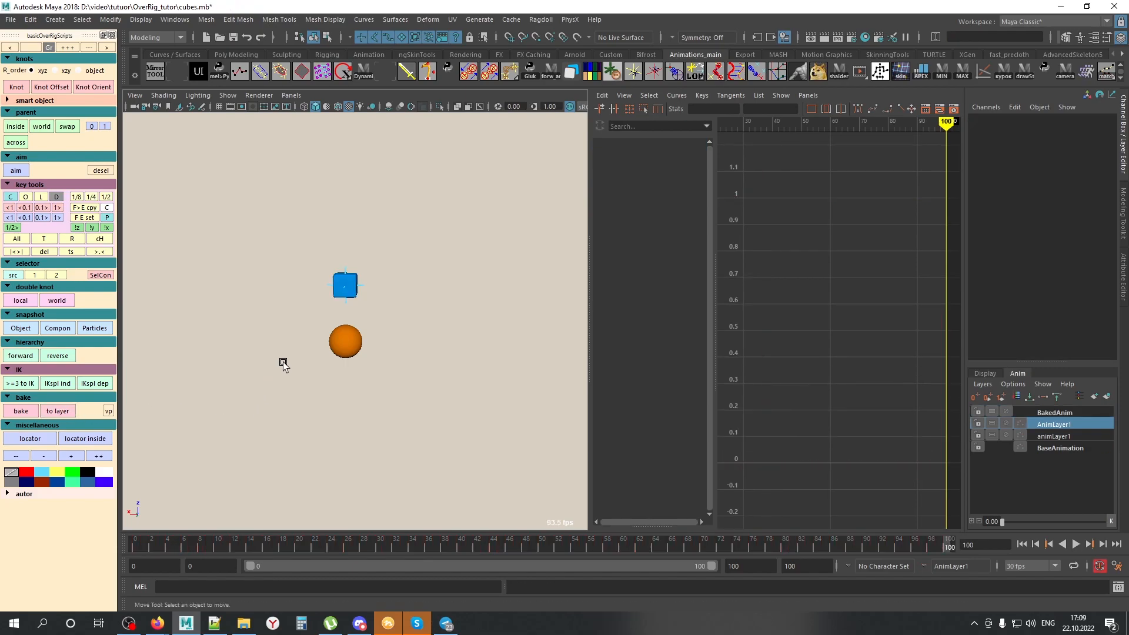
Step: Activate the BakedAnim layer, select its object pCube1, and examine the baked curves and motion across the timeline
left_click(363, 284)
middle_click_drag(385, 371, 419, 337)
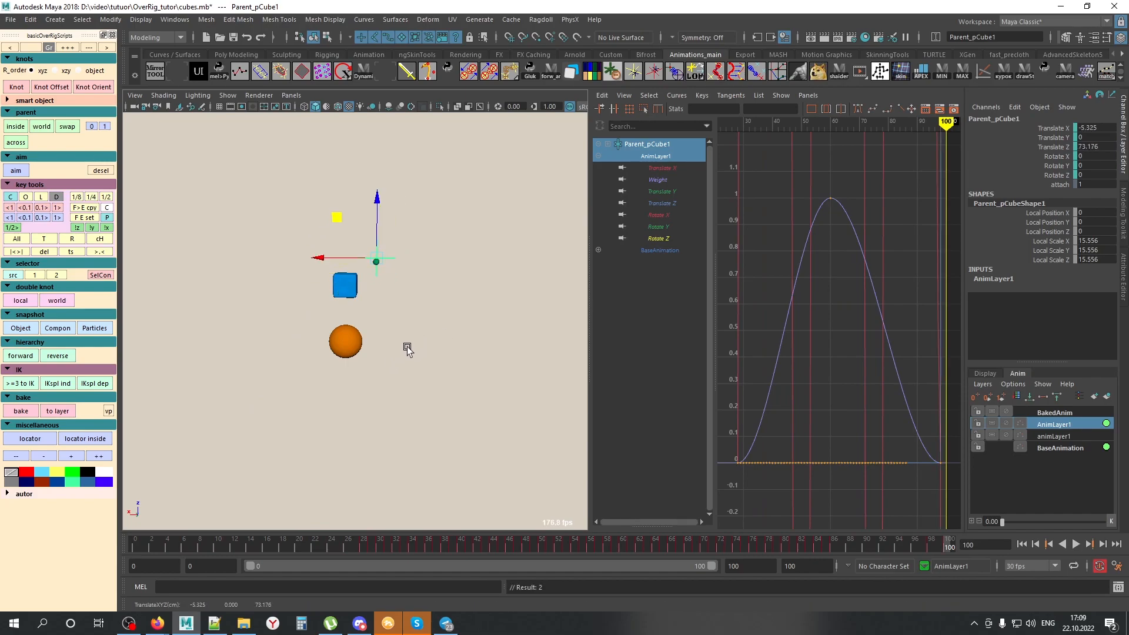
left_click(407, 347)
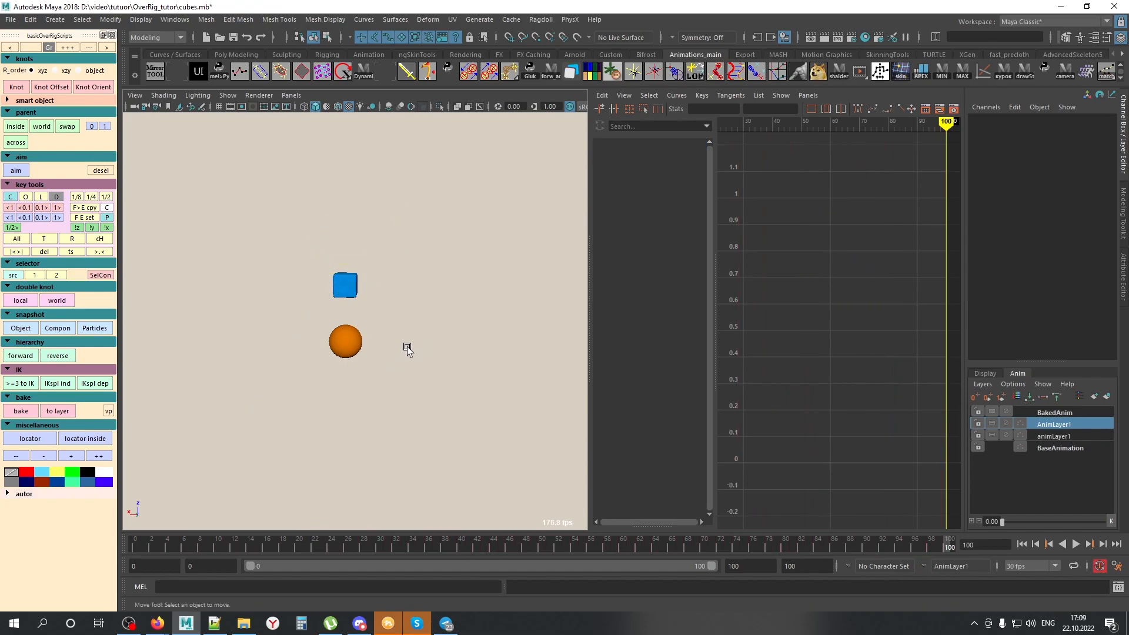
left_click(1053, 413)
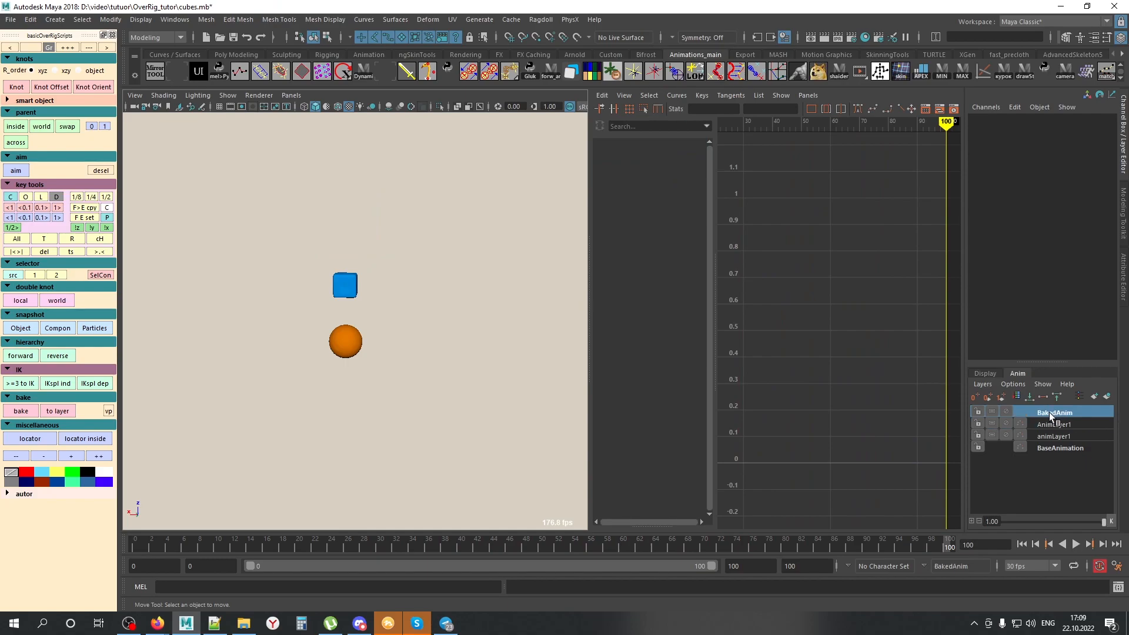
double_click(1049, 412)
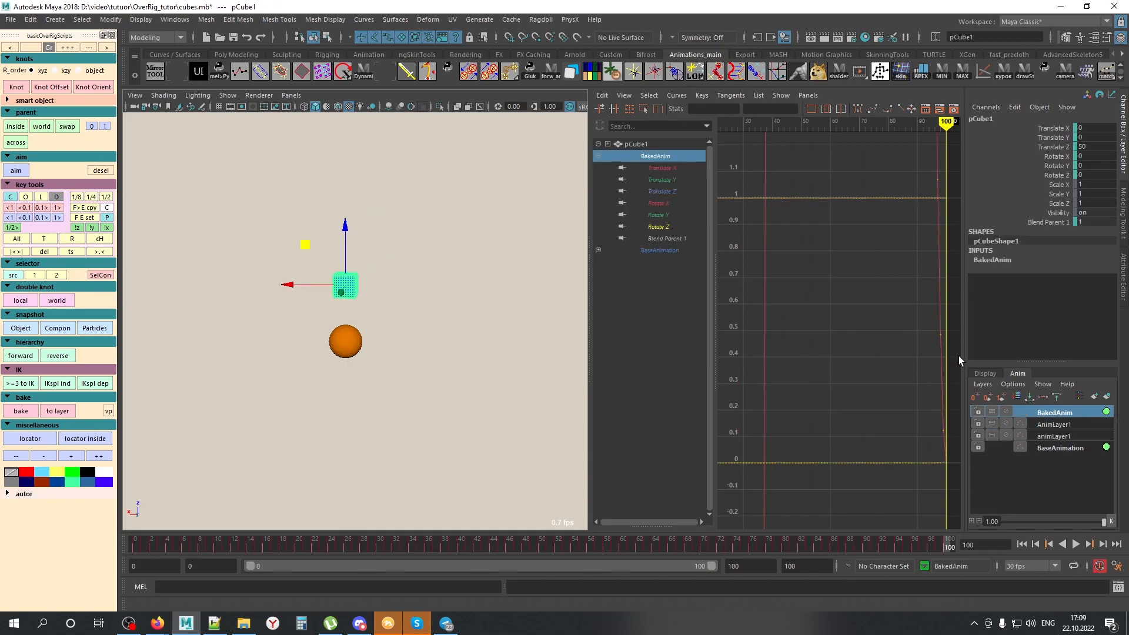
key("a")
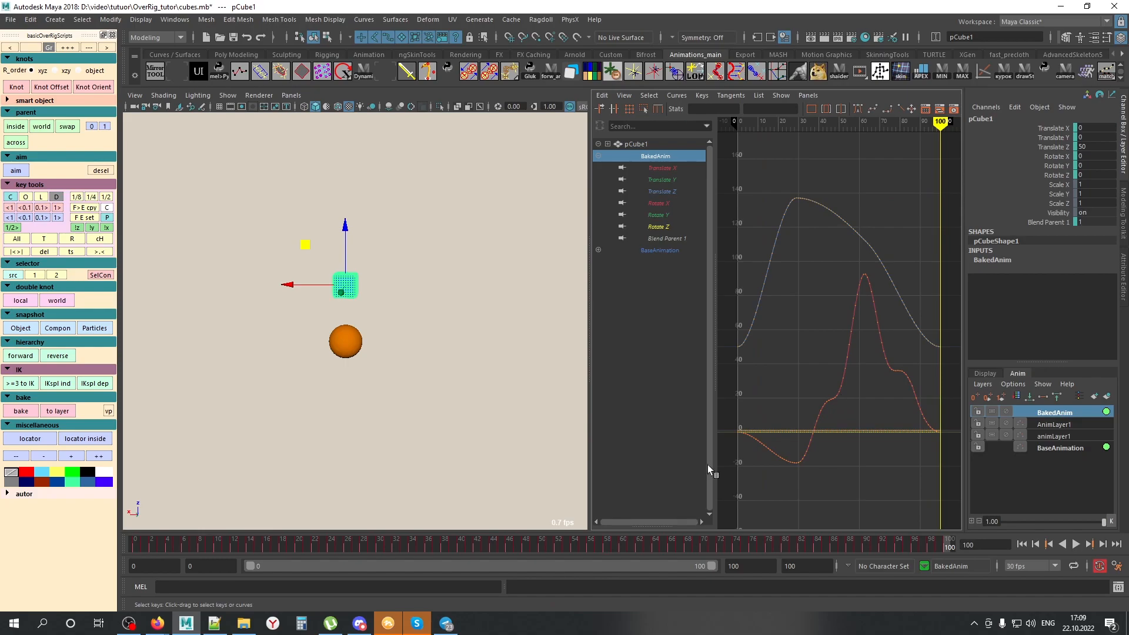
left_click_drag(330, 548, 599, 545)
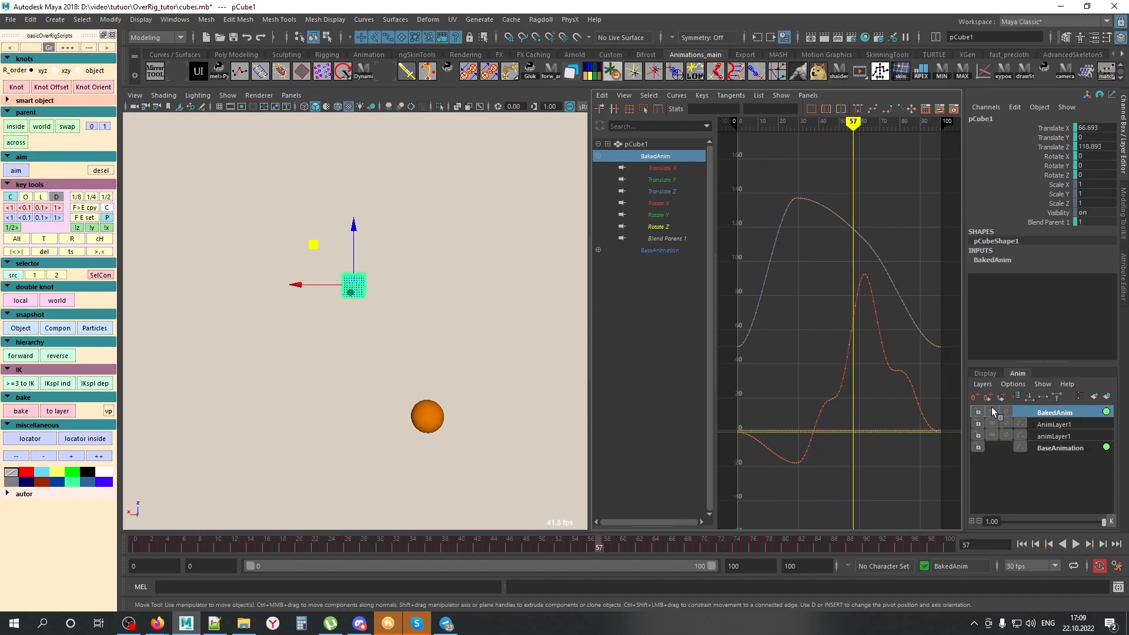
Step: Compare the cube's motion with the BakedAnim layer muted and unmuted, keep its weight at 1, and scrub through the animation
left_click(1004, 409)
left_click(1005, 410)
left_click(1004, 410)
left_click(1004, 410)
mouse_move(1103, 522)
left_mouse_down()
mouse_move(999, 527)
mouse_move(1103, 522)
left_mouse_up()
mouse_move(1104, 521)
left_mouse_down()
mouse_move(1067, 521)
mouse_move(1104, 521)
left_mouse_up()
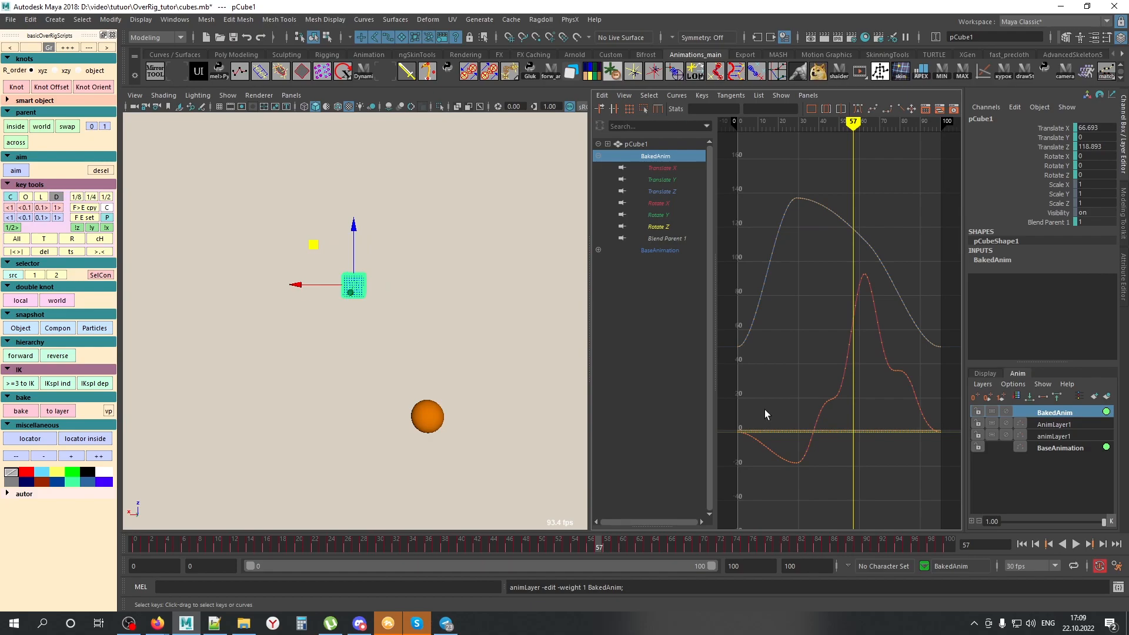
left_click_drag(235, 222, 492, 450)
left_click_drag(216, 546, 632, 465)
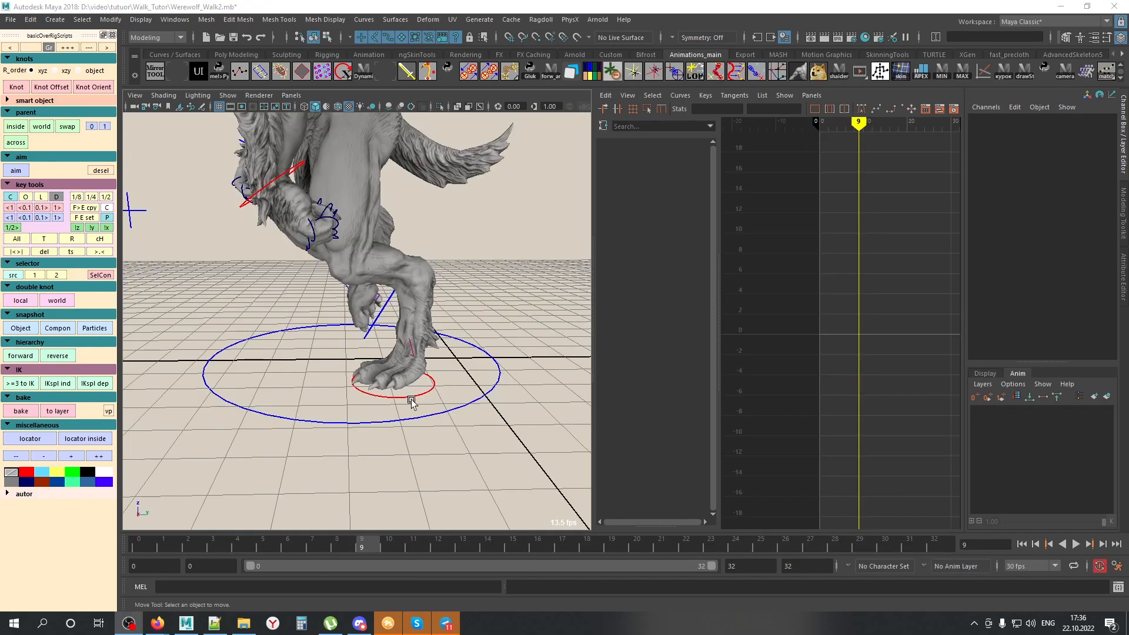
Step: Play the werewolf's walk with its control curves hidden, examine the feet, and show the controls again
left_click_drag(409, 398, 373, 423, "alt")
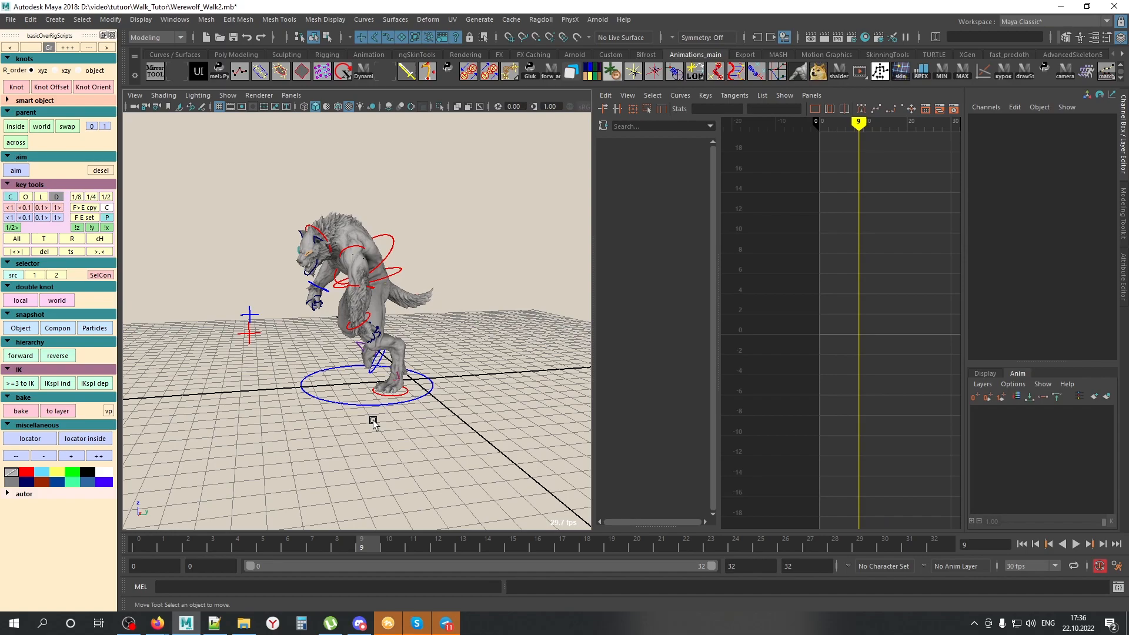
right_click_drag(373, 423, 288, 382, "alt")
key("alt+1")
left_click_drag(289, 381, 311, 405, "alt")
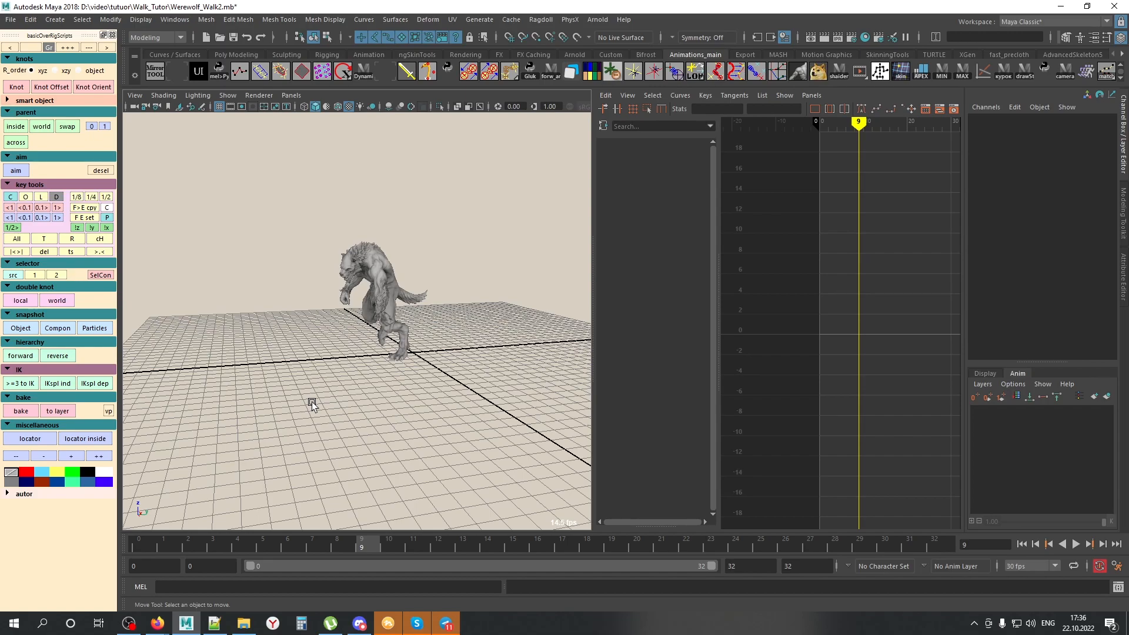
key("alt+v")
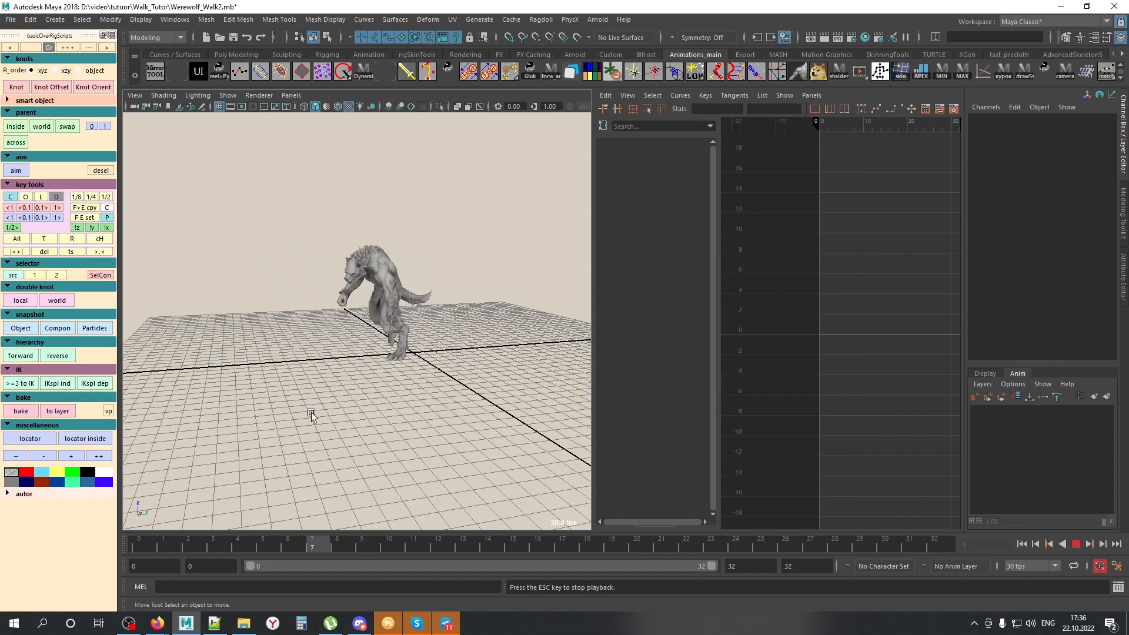
key("alt+v")
right_click_drag(312, 412, 499, 417, "alt")
middle_click_drag(500, 417, 461, 379, "alt")
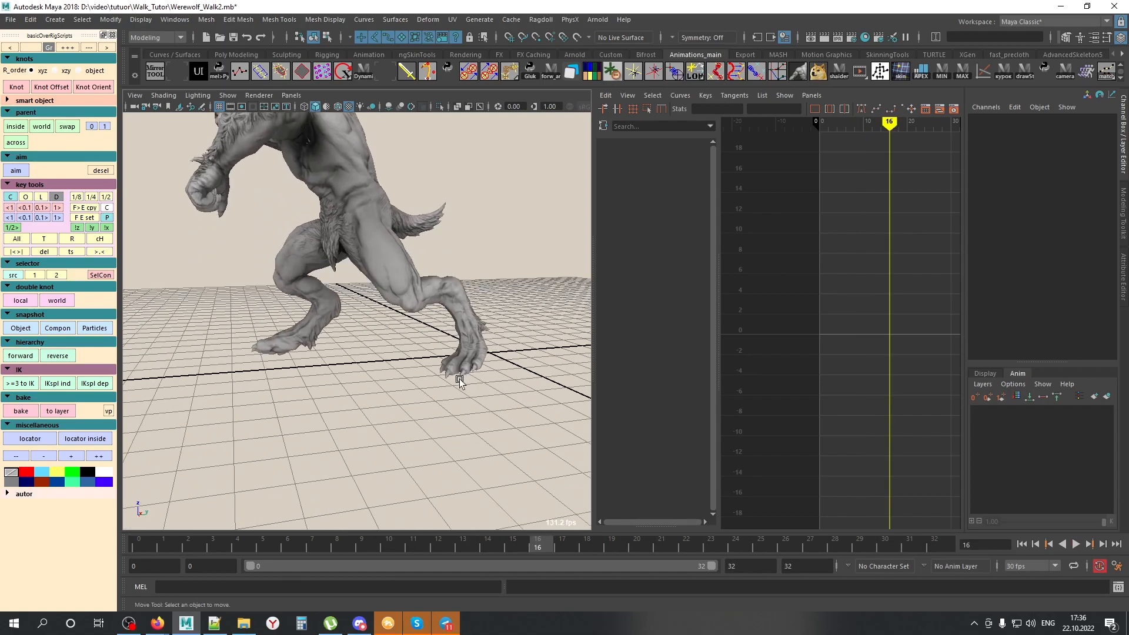
right_click_drag(461, 379, 379, 401, "alt")
left_click_drag(379, 401, 351, 415, "alt")
key("alt+1")
Step: Select the werewolf's root control, examine its Translate Y curve in the graph editor, and clear the selection
left_click(344, 377)
left_click(837, 243)
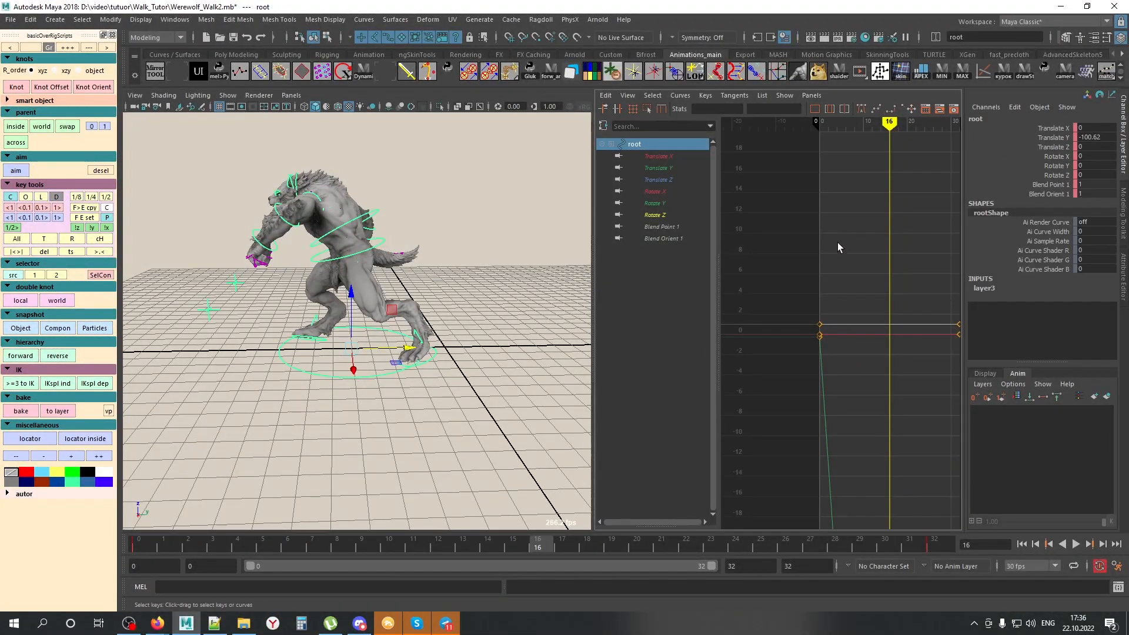
key("f")
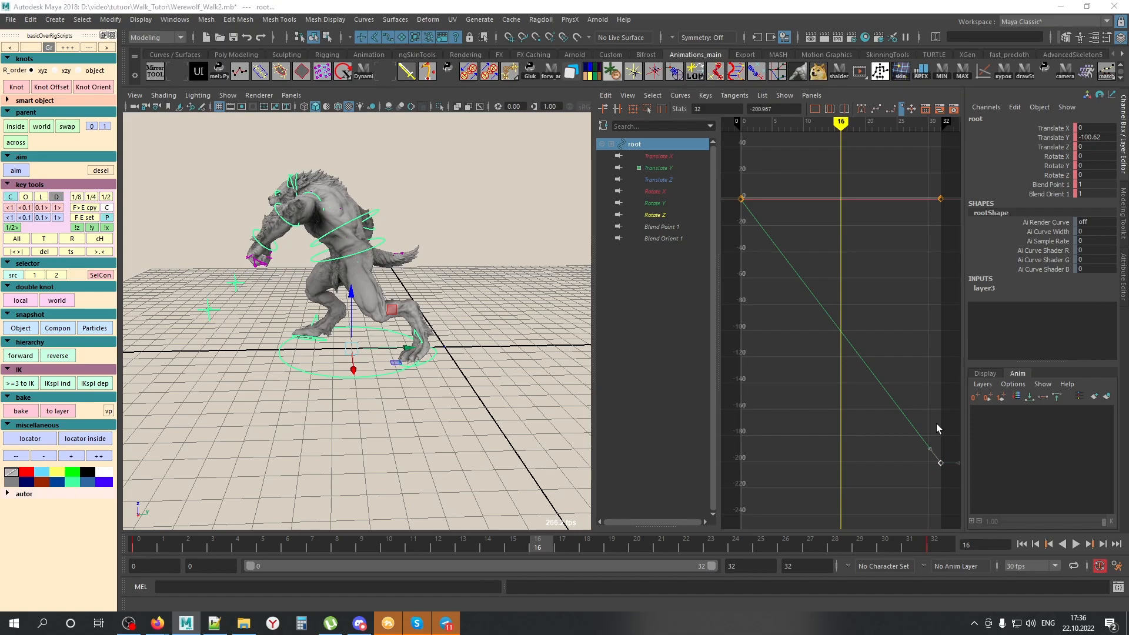
left_click(395, 424)
Step: Scrub the werewolf's walk and examine how the left foot moves while it is planted on the ground
middle_click_drag(331, 321, 375, 359, "alt")
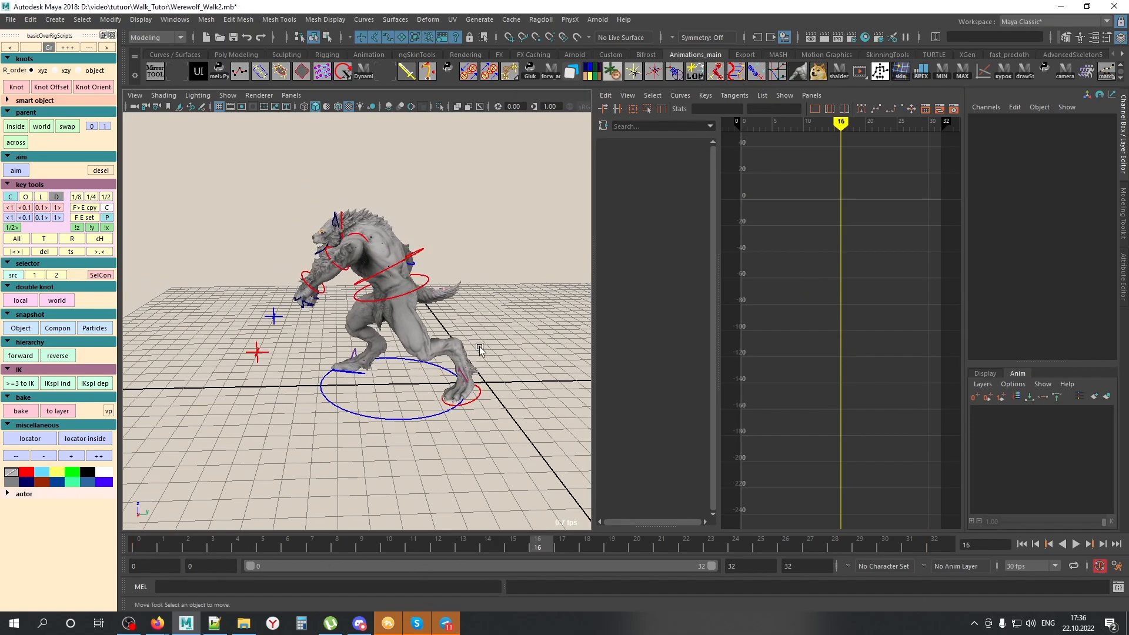
left_click_drag(180, 546, 413, 546)
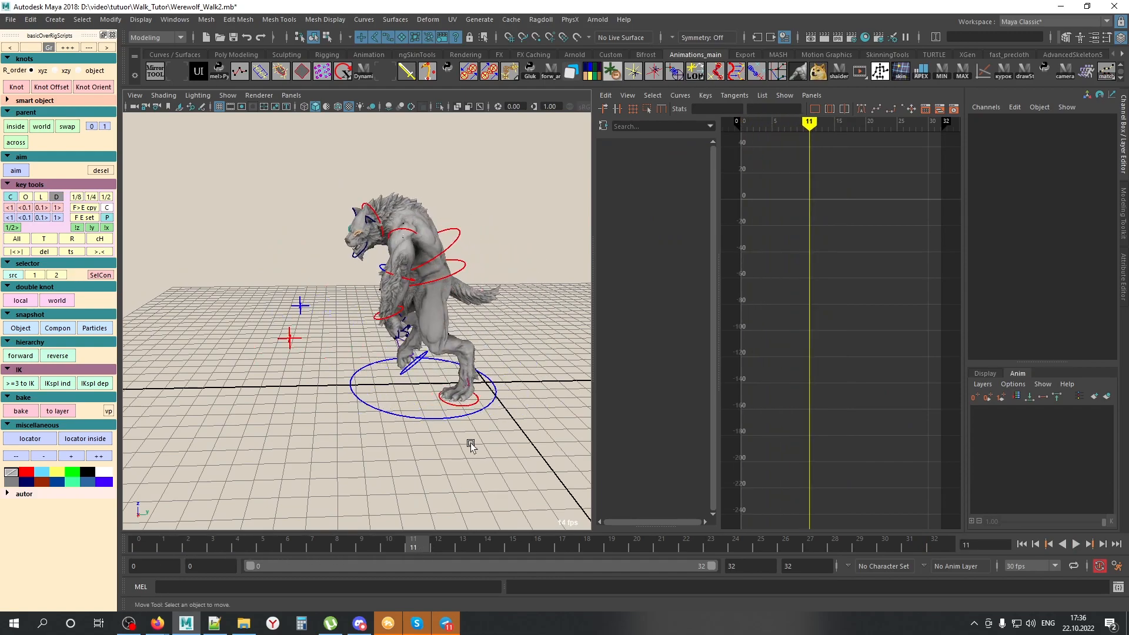
left_click(460, 403)
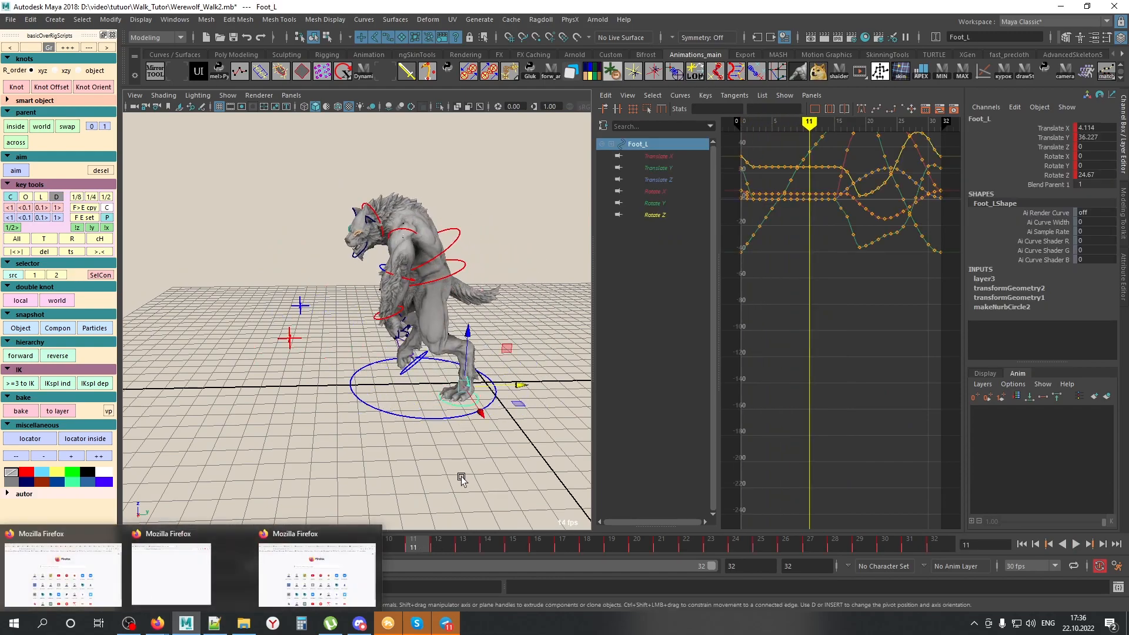
left_click(425, 450)
left_click_drag(388, 543, 468, 539)
middle_click_drag(424, 437, 343, 412, "alt")
right_click_drag(344, 412, 515, 426, "alt")
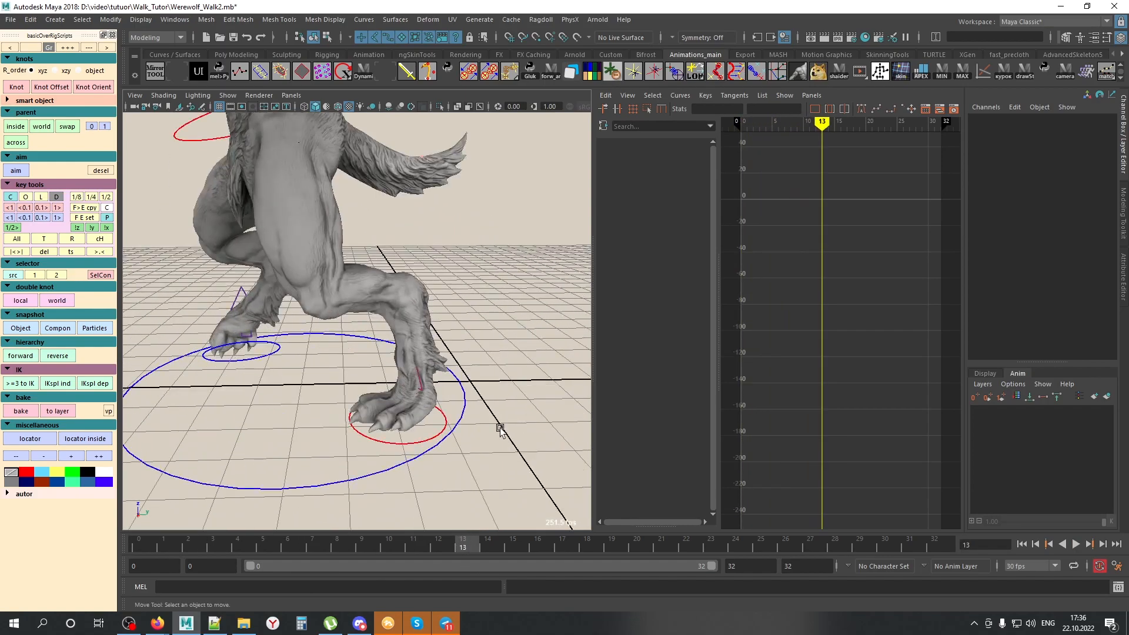
right_click_drag(374, 433, 423, 383, "alt")
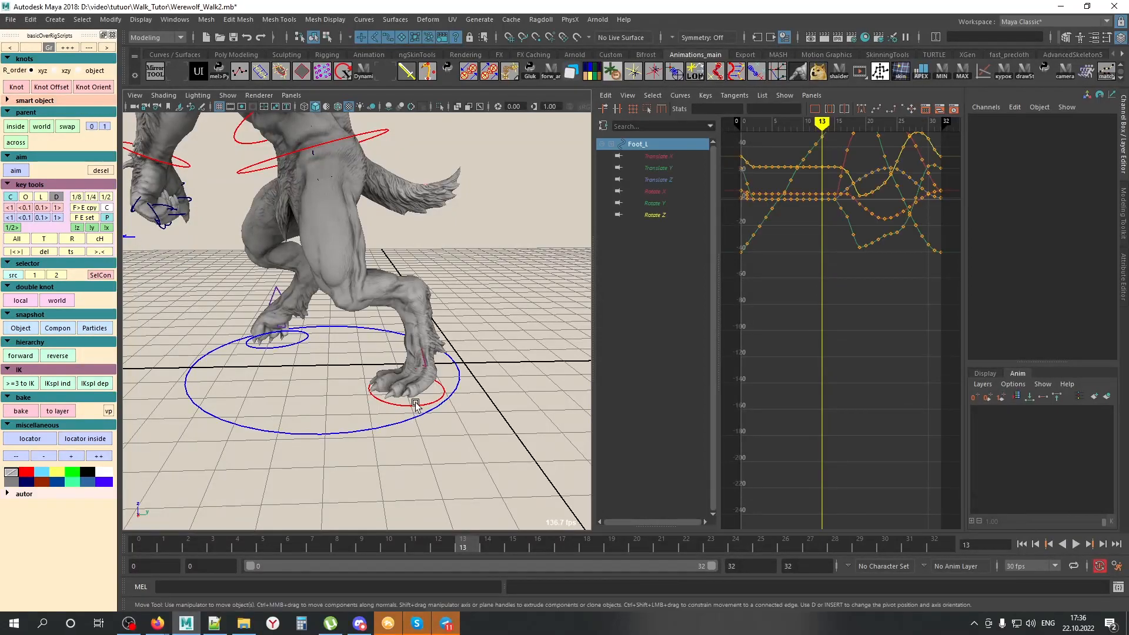
Step: Create a Knot for the left foot control Foot_L and check the Parent_Foot_L locator in the Outliner
left_click(416, 405)
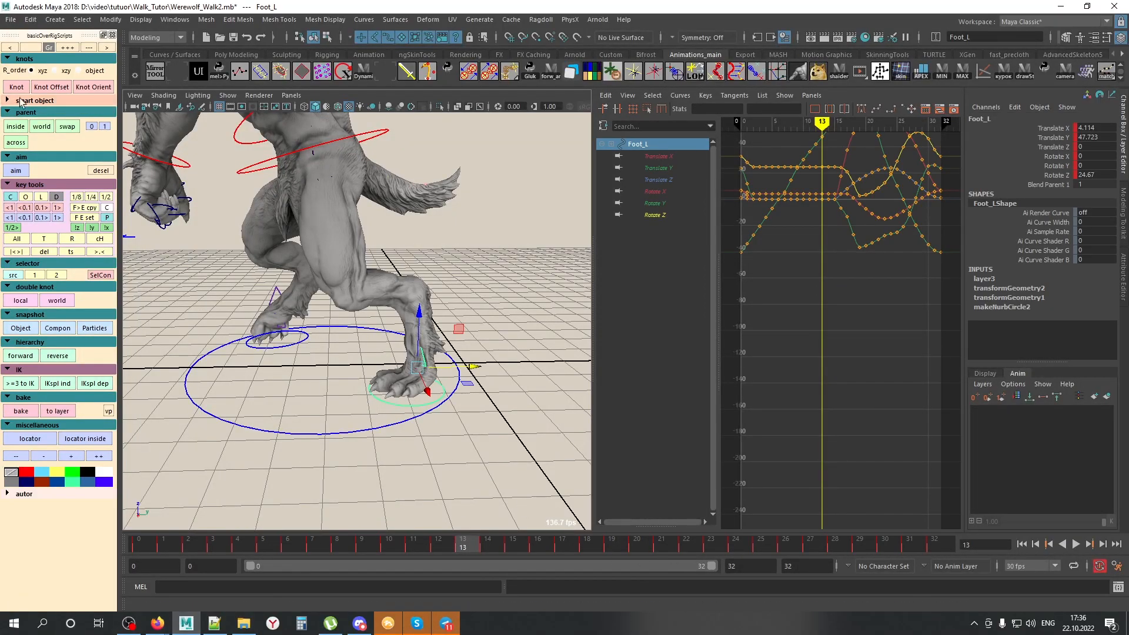
left_click(16, 88)
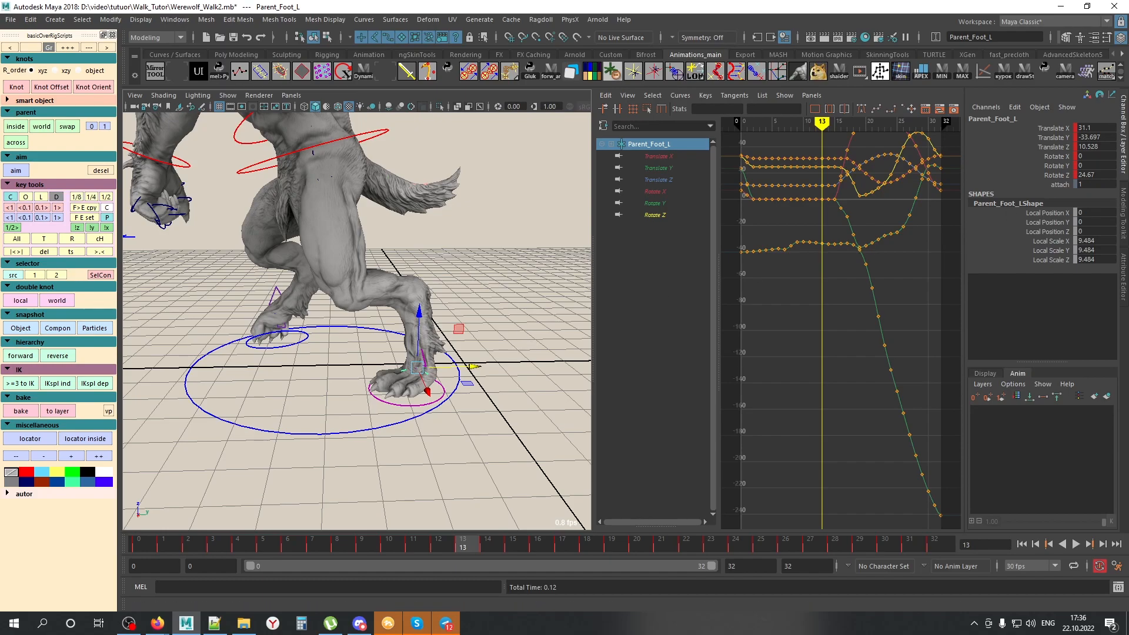
left_click_drag(1128, 86, 479, 92)
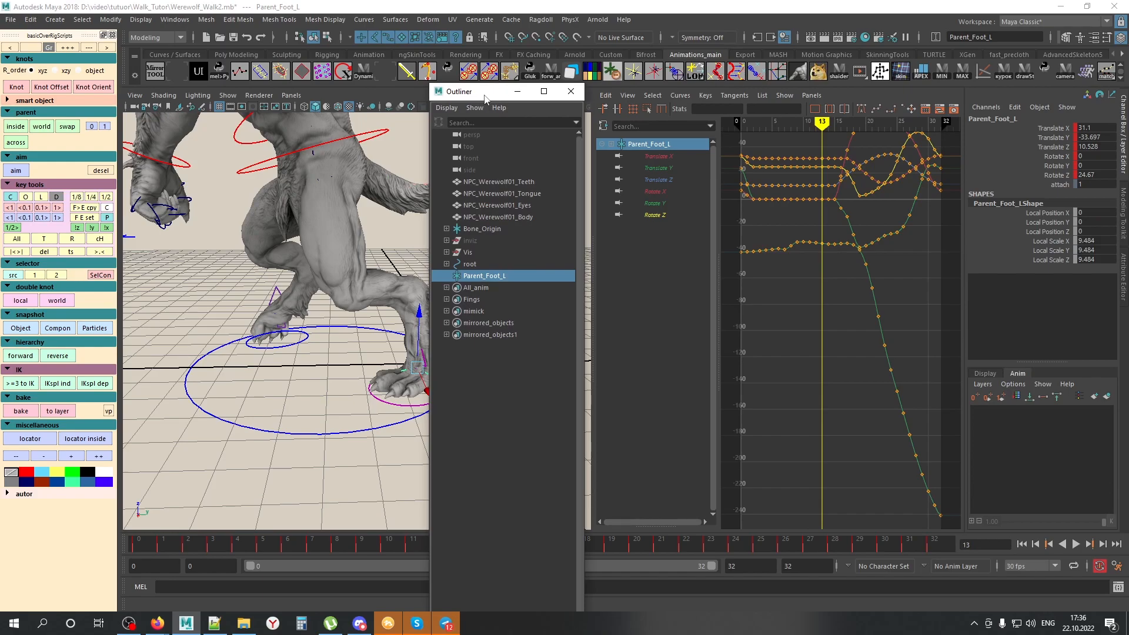
left_click_drag(485, 95, 1128, 156)
Step: Examine the Parent_Foot_L locator's Translate X and Translate Y curves separately in the graph editor
left_click(669, 155)
key("f")
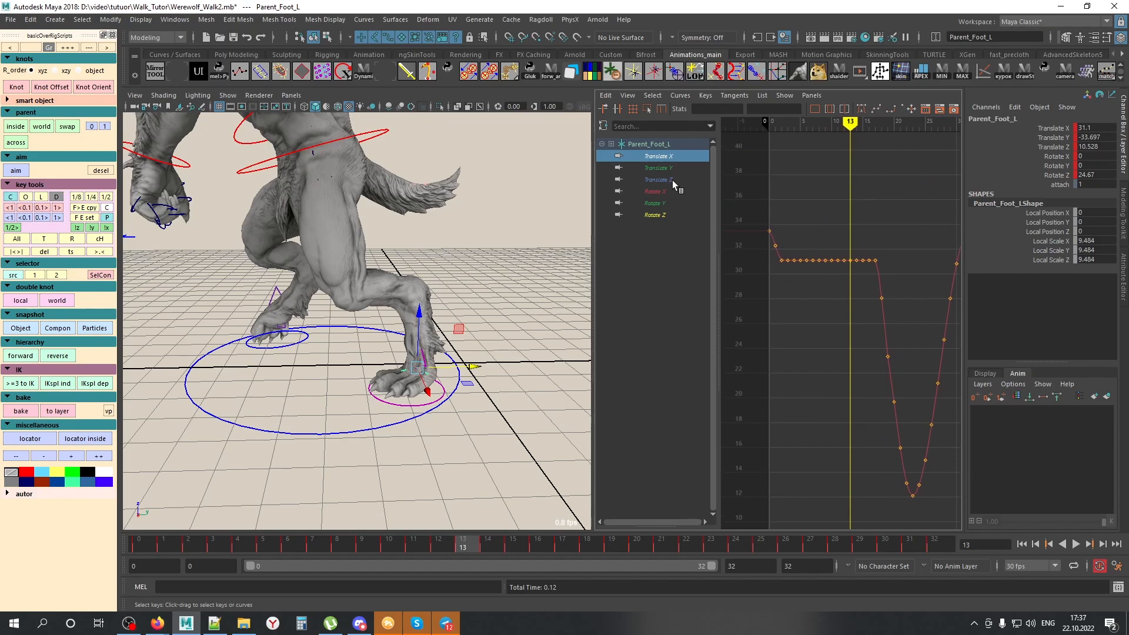
left_click(668, 168)
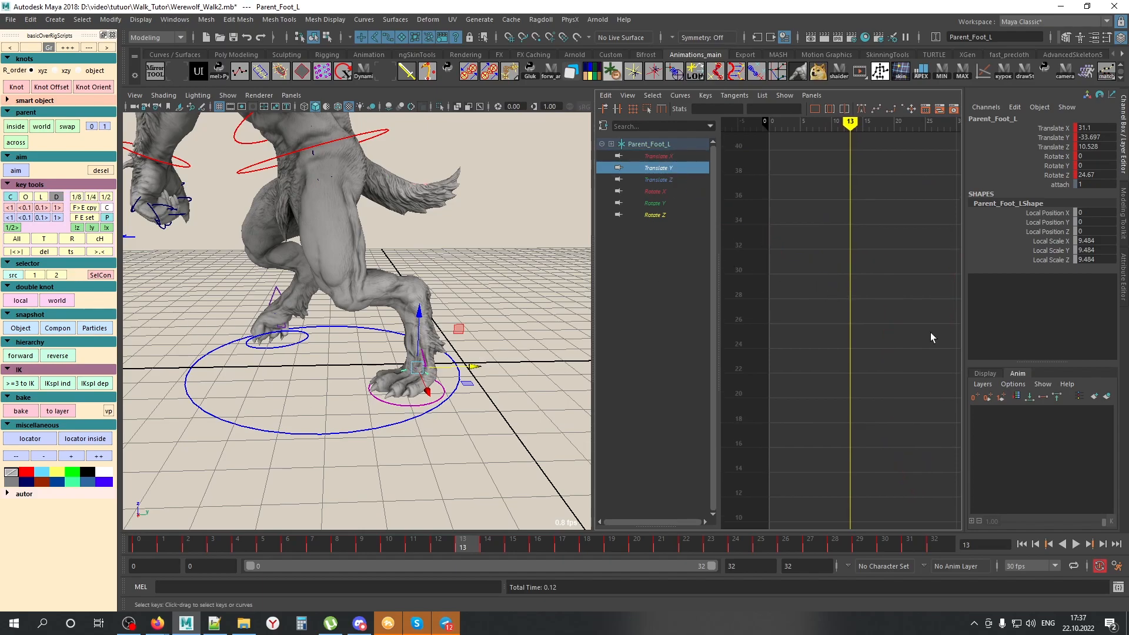
key("f")
right_click_drag(830, 308, 822, 281, "alt")
middle_click_drag(822, 281, 848, 452, "alt")
right_click_drag(847, 453, 867, 338, "alt")
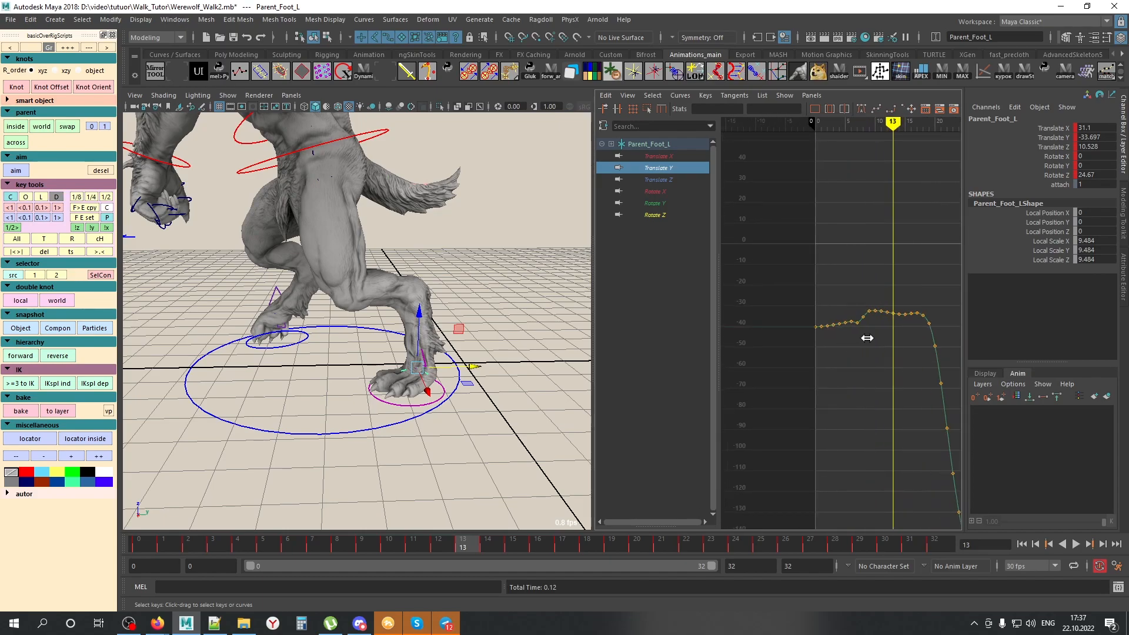
Step: Delete the Parent_Foot_L Translate Y keys from frame 1 to 17 and scrub to frame 15
left_click_drag(917, 386, 917, 388)
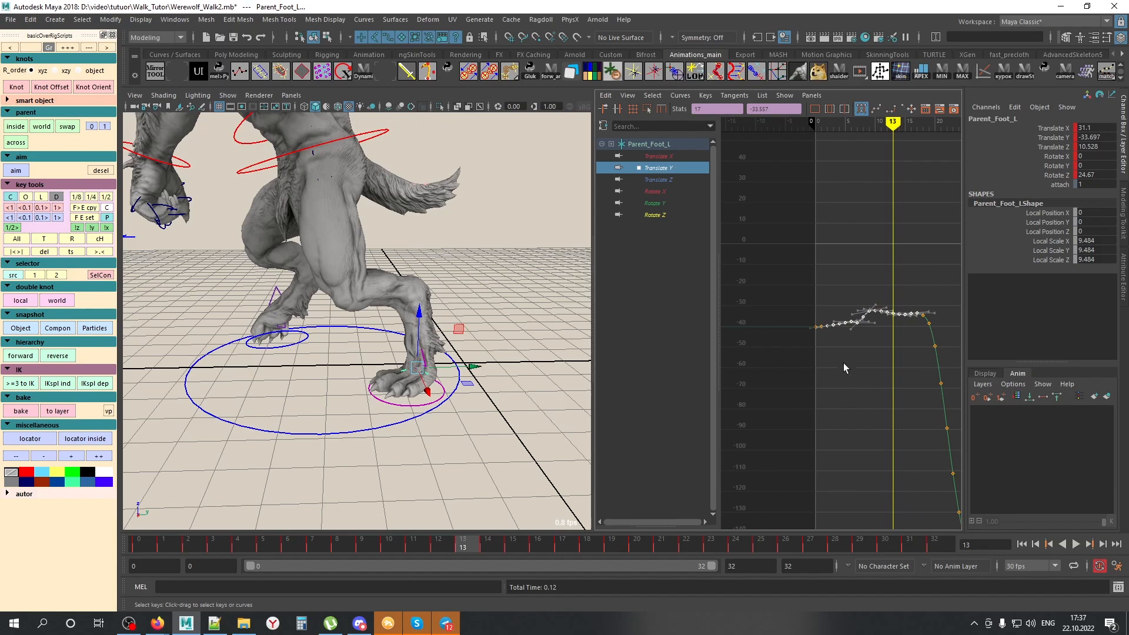
left_click_drag(818, 272, 916, 378)
key("Delete")
left_click_drag(461, 525, 513, 539)
Step: Scale the Translate Y keys from frame 18 to 30 vertically to level frame 18 with frame 0, and scrub to frame 17
right_click_drag(884, 329, 779, 212, "alt")
middle_click_drag(818, 253, 842, 259, "alt")
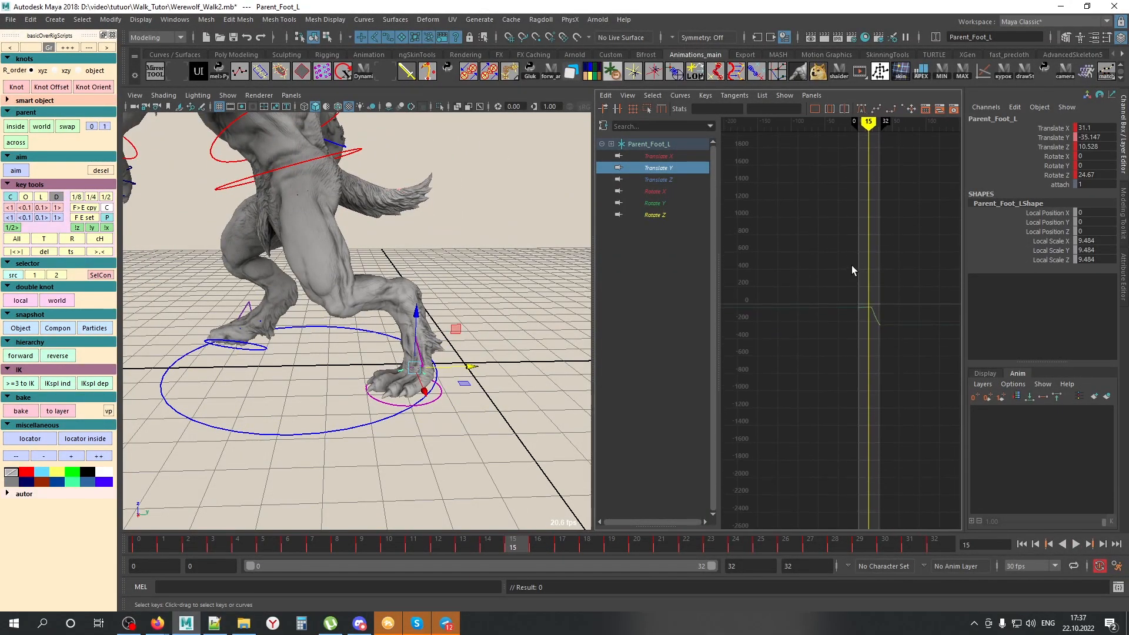
key("a")
left_click_drag(823, 164, 954, 447)
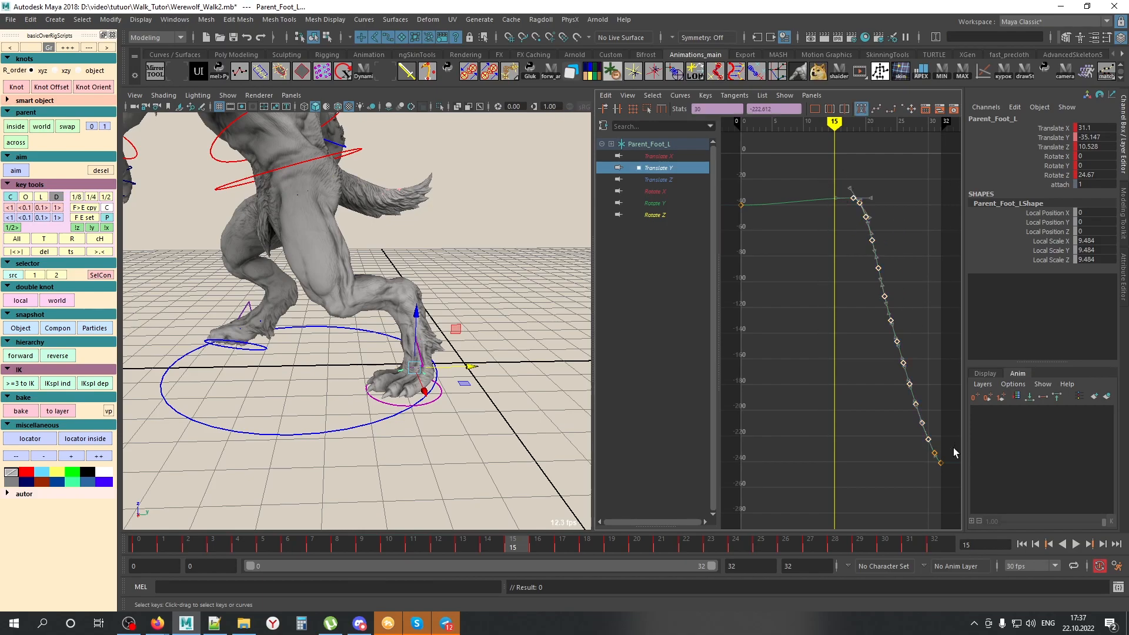
key("r")
left_click_drag(866, 200, 865, 207)
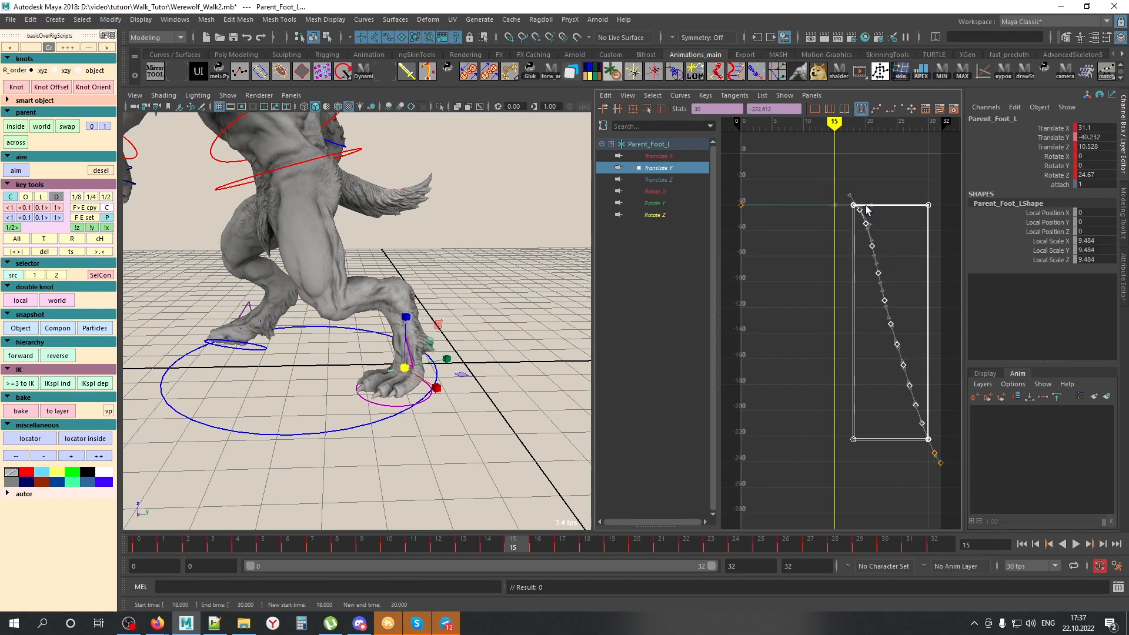
left_click_drag(513, 536, 568, 564)
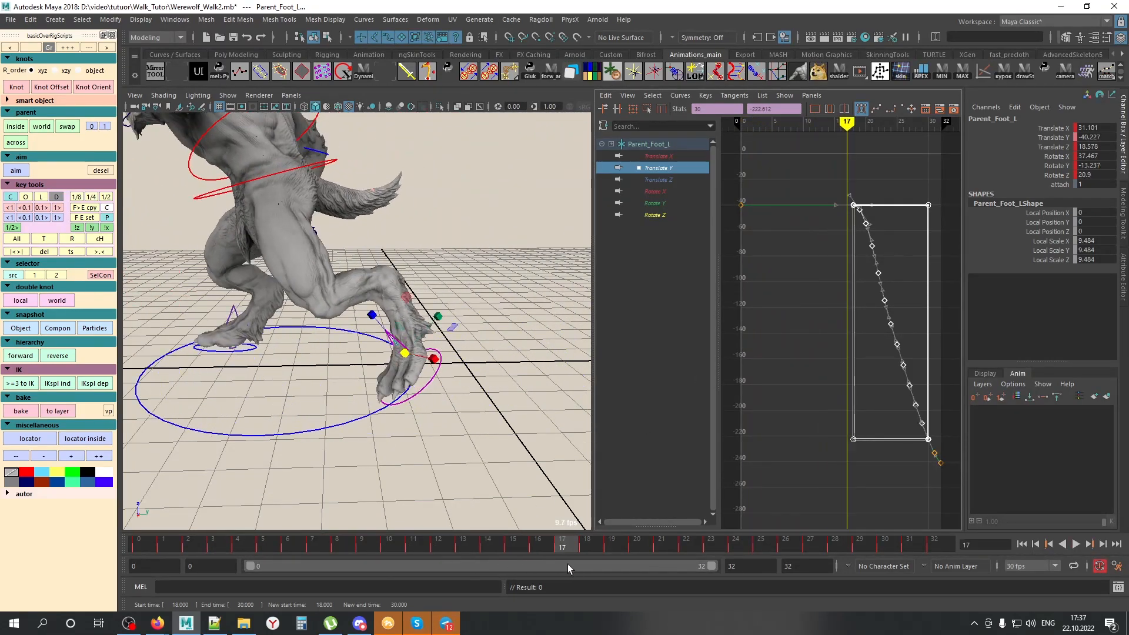
Step: Undo the scaling and deletion of the Parent_Foot_L Translate Y keys
key("ctrl+z")
key("ctrl+z")
key("ctrl+z")
key("ctrl+z")
key("ctrl+z")
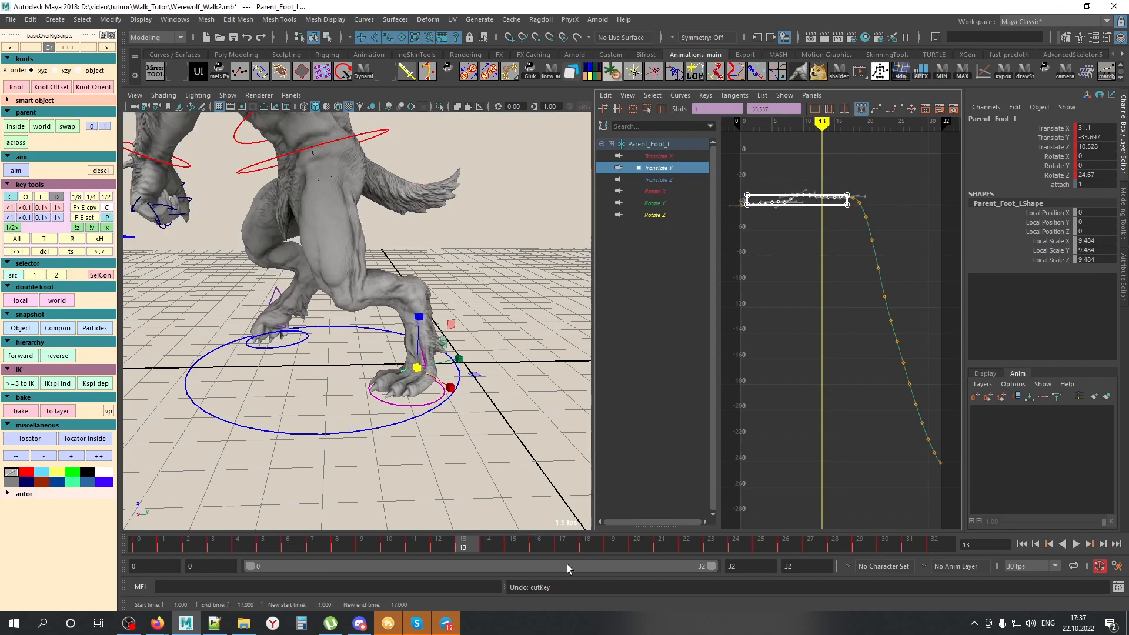
key("ctrl+z")
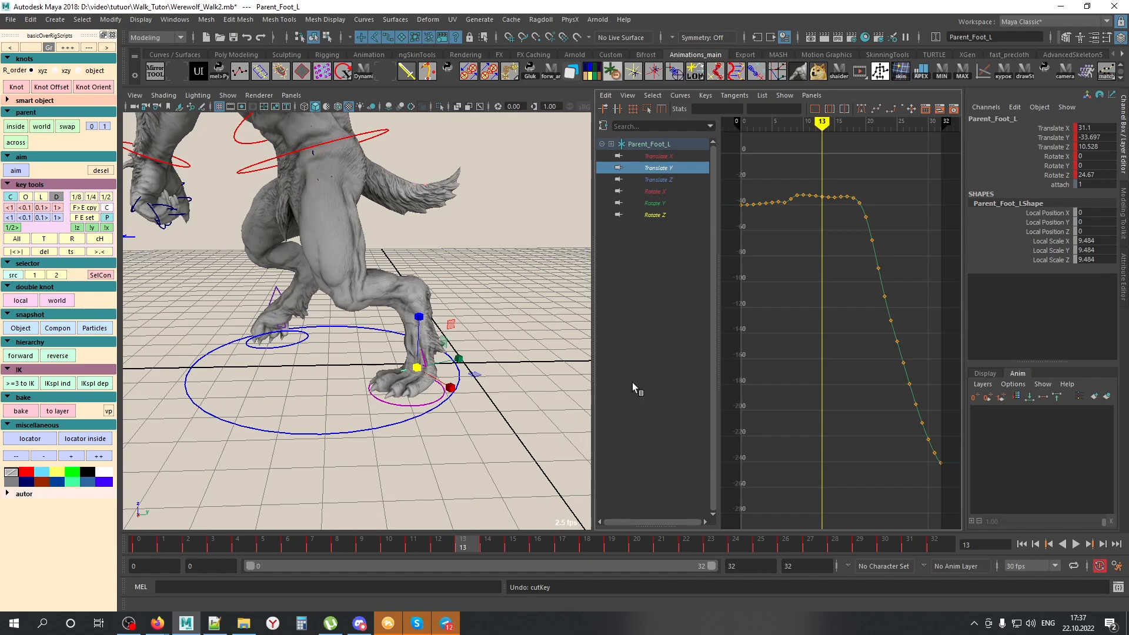
Step: Go to frame 0 and play the walk to examine the left foot's contact with the ground
left_click(145, 547)
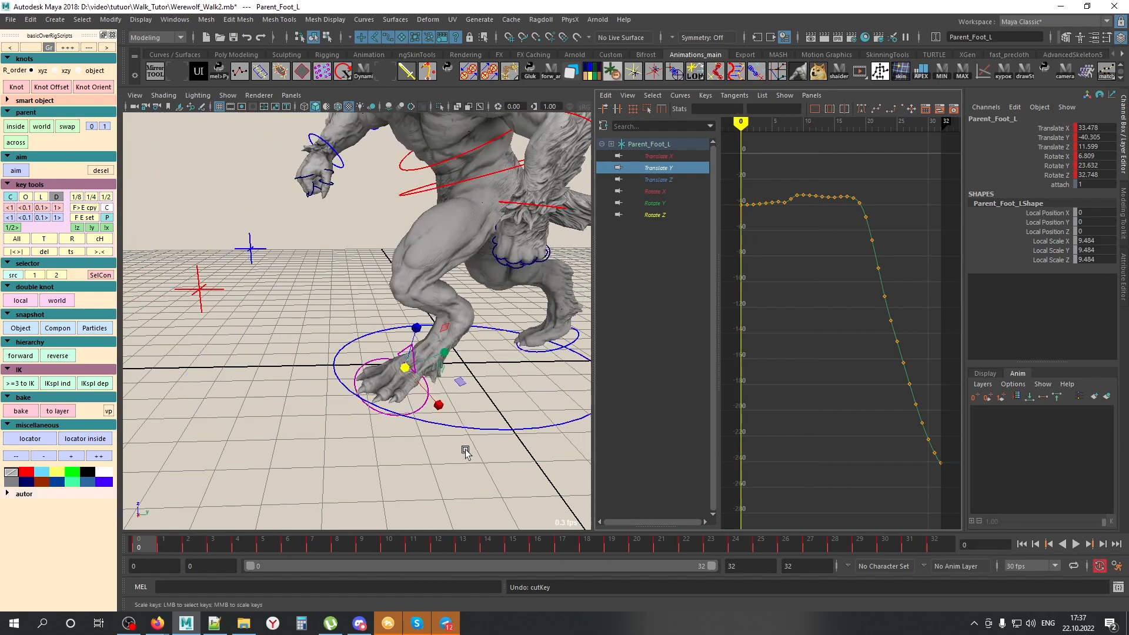
middle_click_drag(469, 453, 453, 453, "alt")
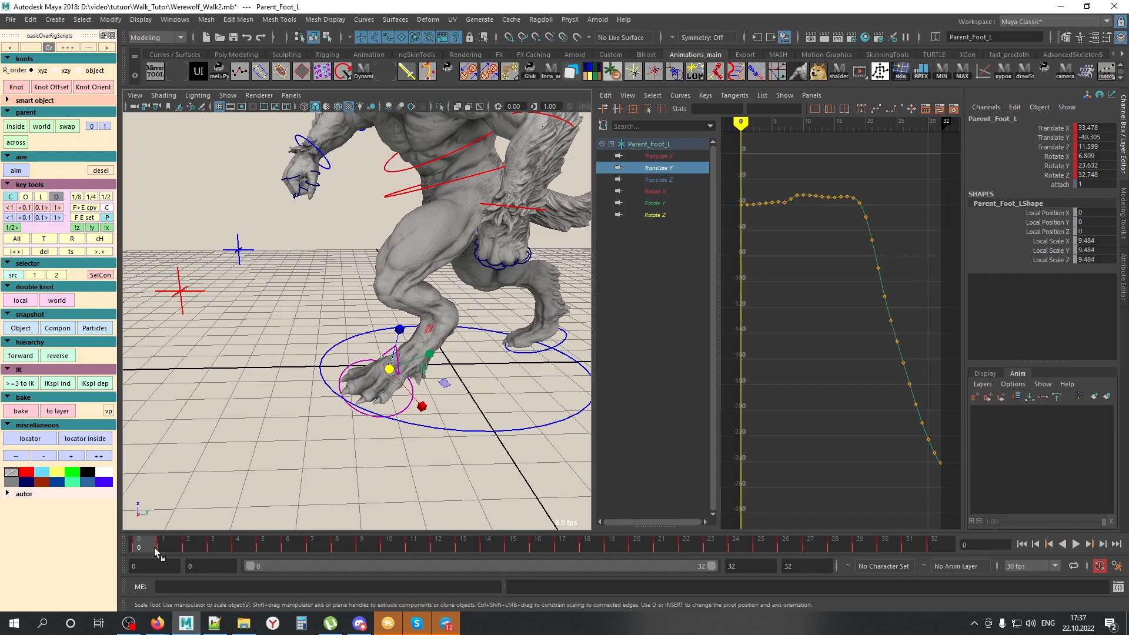
key("alt+v")
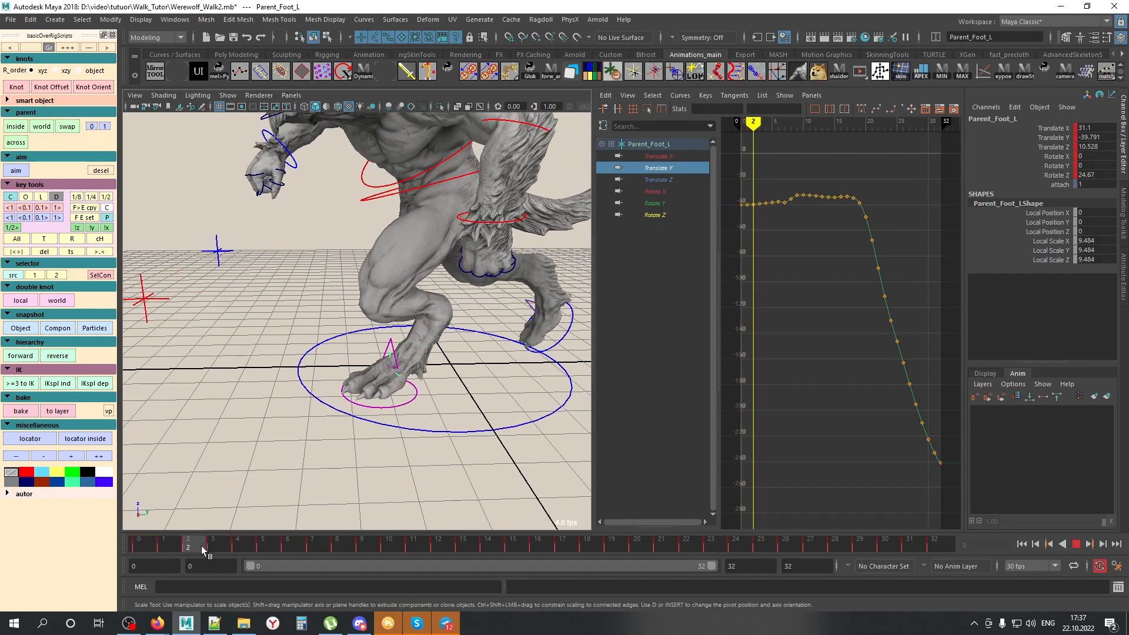
Step: Stop playback at frame 2 and create an animation layer from the selected Parent_Foot_L locator
key("alt+v")
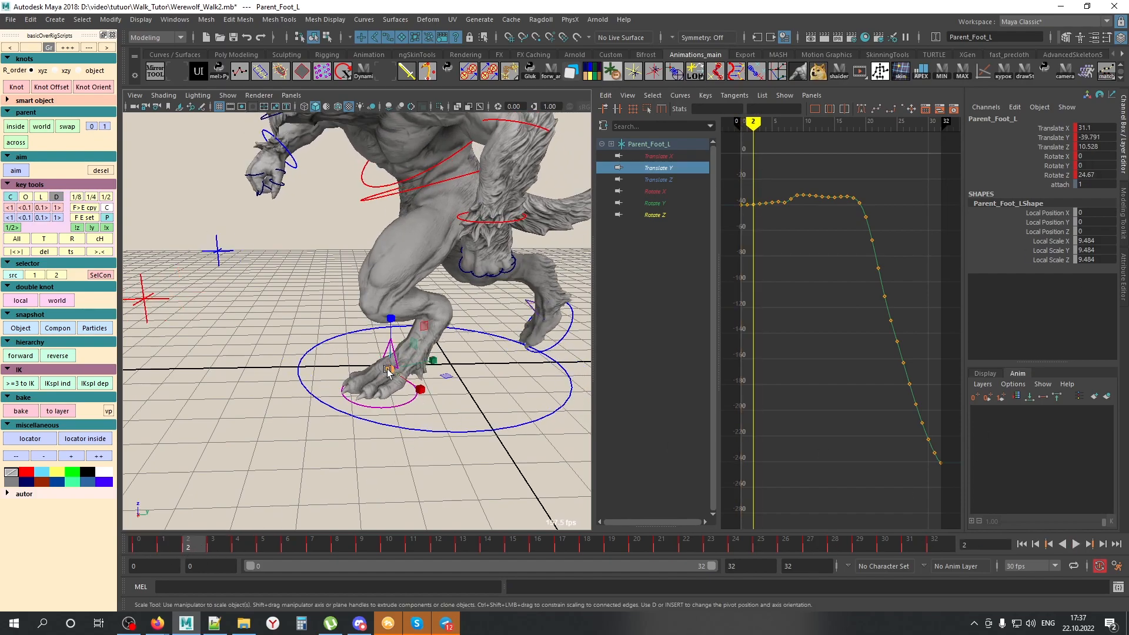
left_click(1105, 397)
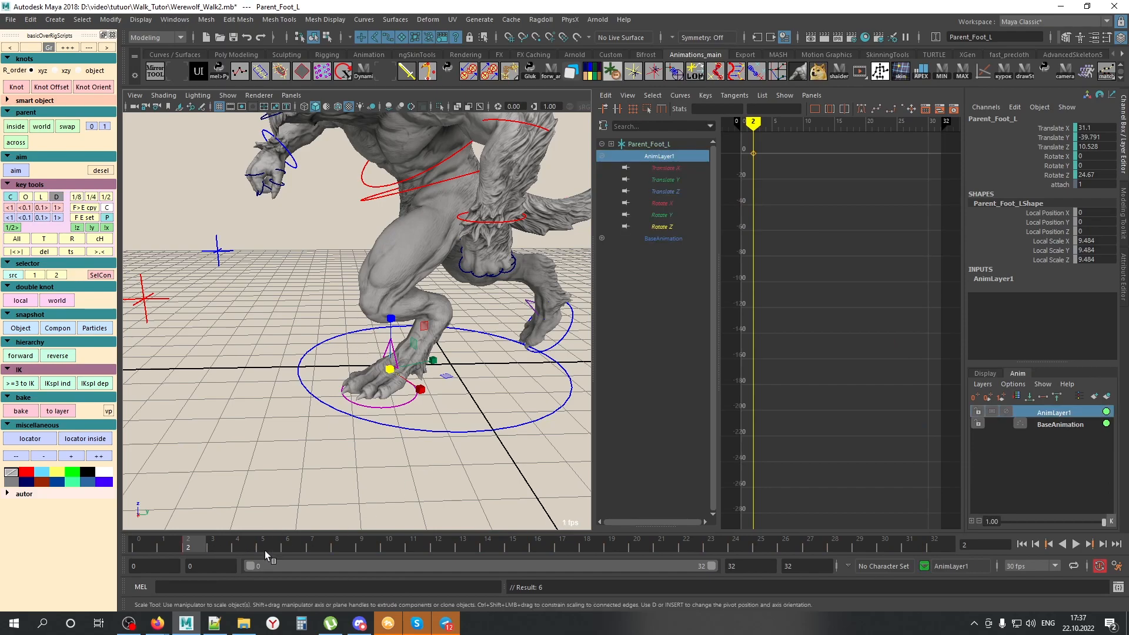
Step: Hold the Parent_Foot_L locator's frame 2 pose on AnimLayer1 across frames 2 to 15 with the All key tool
key("alt+v")
key("alt+v")
left_click_drag(187, 545, 521, 548, "shift")
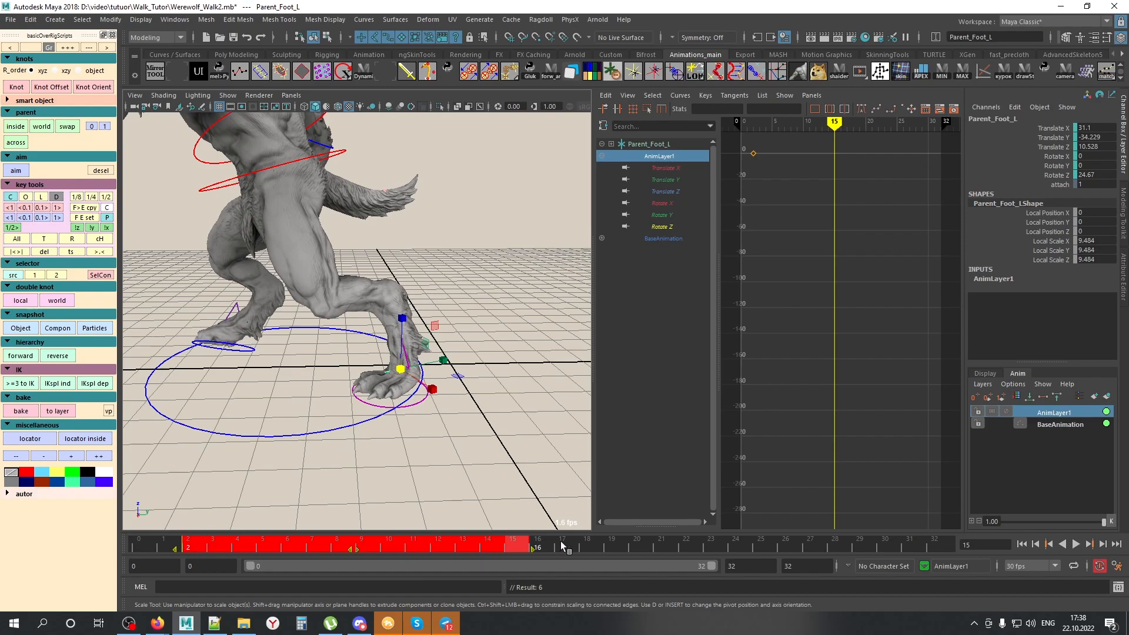
left_click(17, 239)
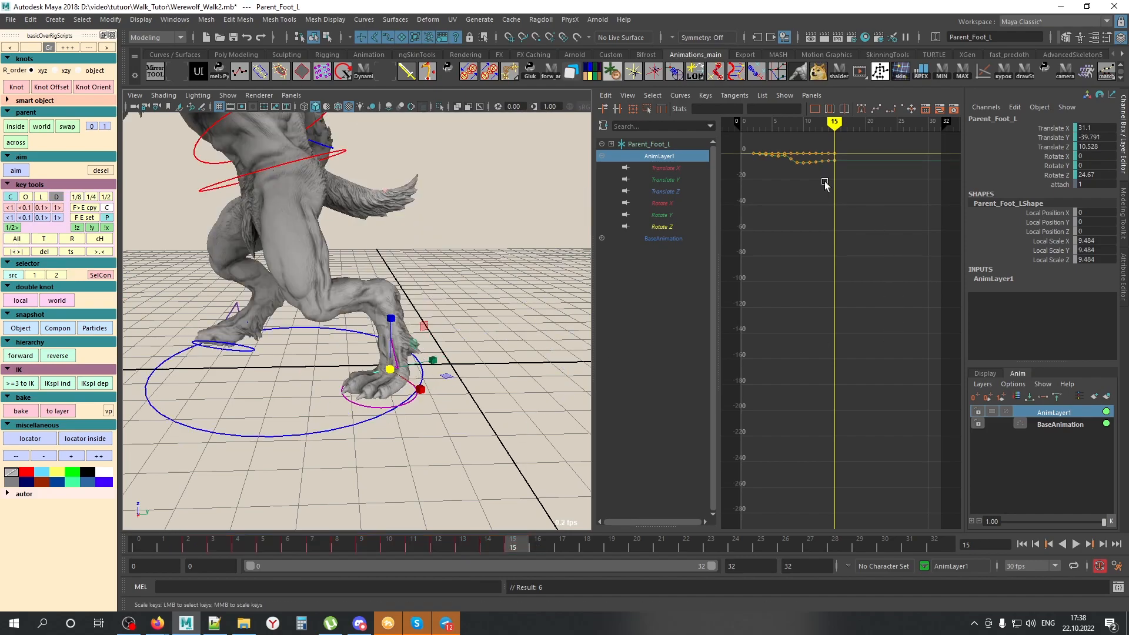
Step: Set a zero key on AnimLayer1 at frame 23 so the layer's foot correction fades out
middle_click_drag(800, 236, 824, 345, "alt")
key("f")
right_click_drag(850, 354, 824, 323, "alt")
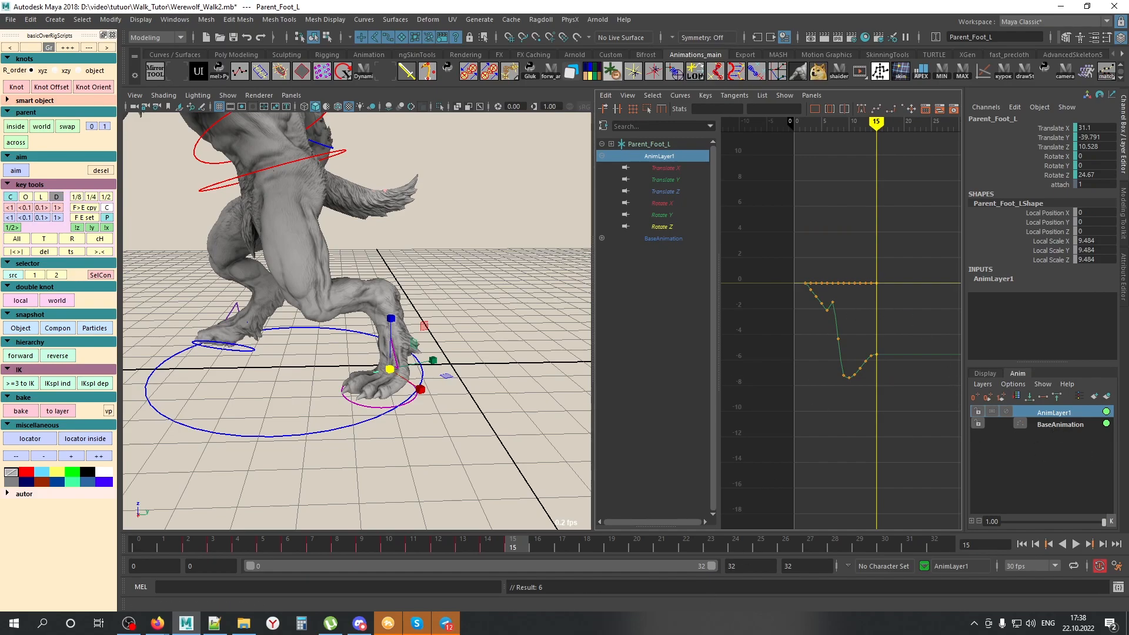
left_click_drag(517, 544, 718, 552)
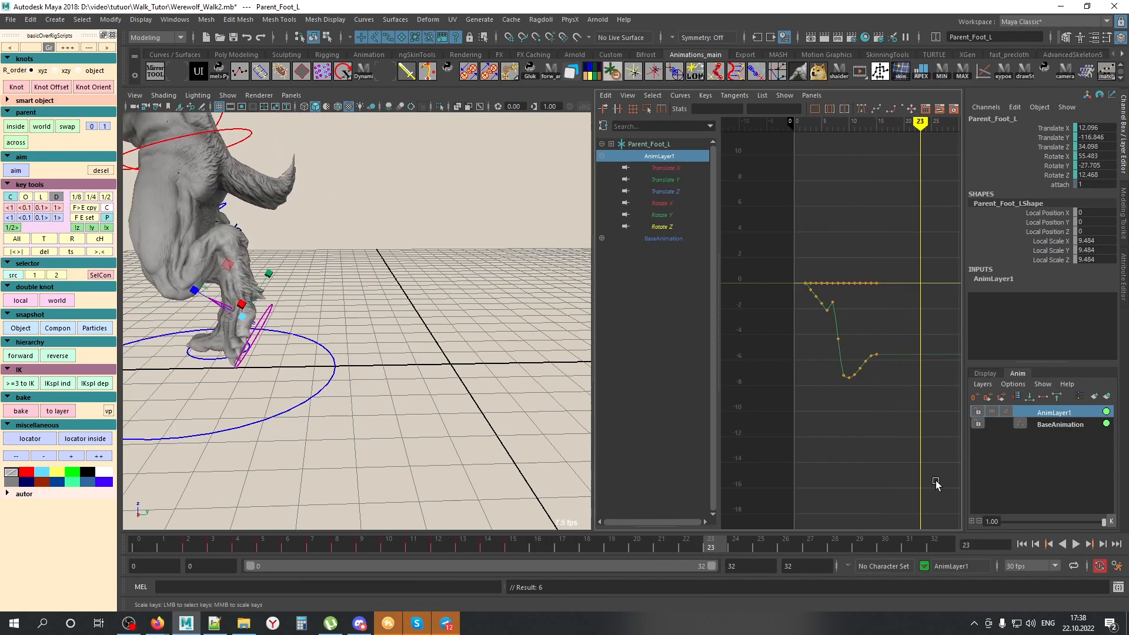
left_click(972, 398)
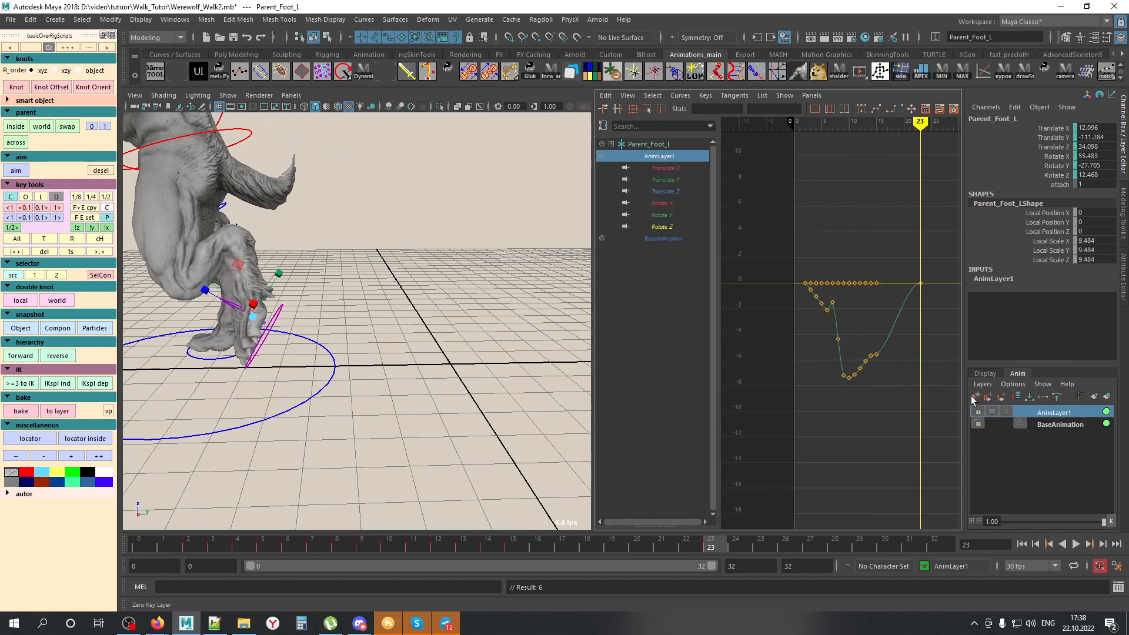
Step: Play the walk from several angles and examine the planted left foot up close, stopping at frame 8
key("alt+v")
key("alt+shift+v")
scroll(192, 419, "down", 5)
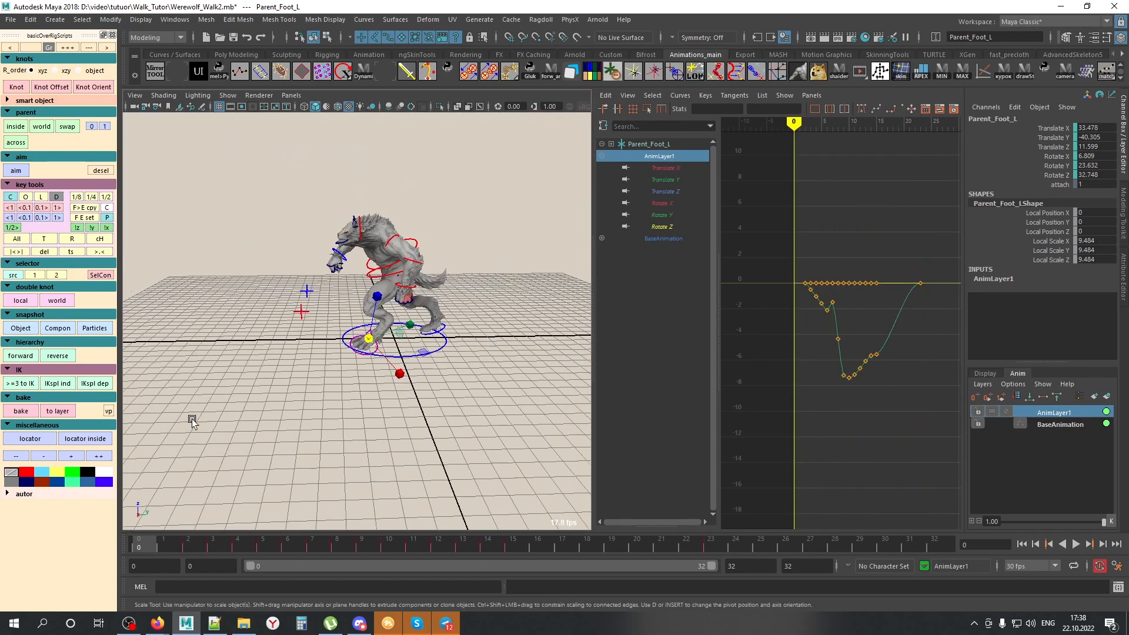
left_click_drag(192, 419, 384, 414, "alt")
key("alt+v")
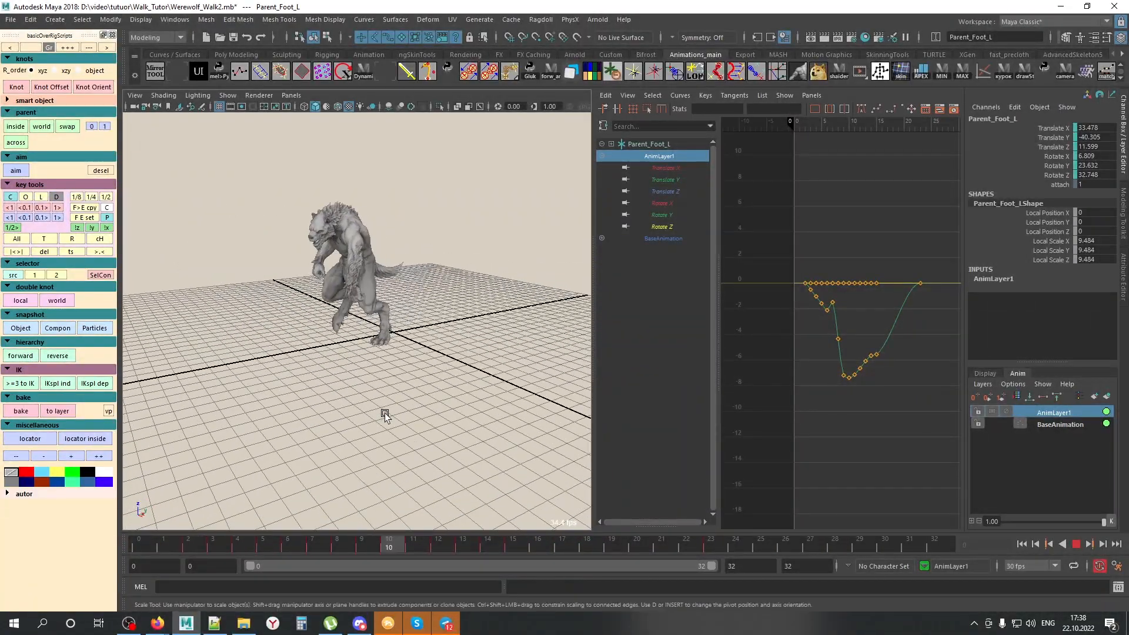
right_click_drag(355, 347, 430, 390, "alt")
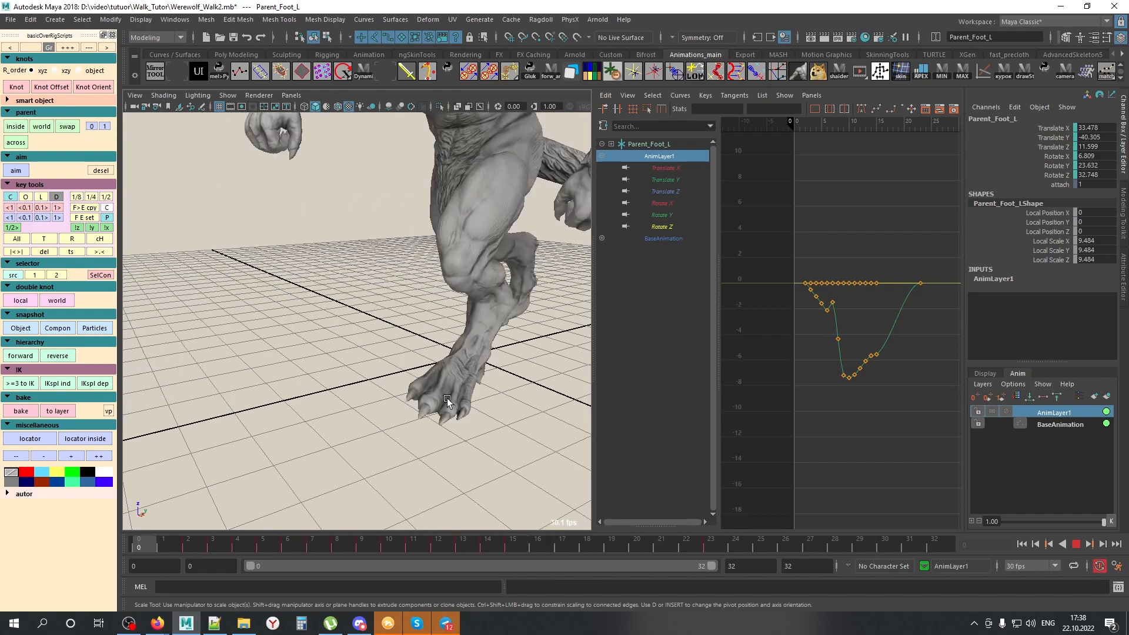
key("alt+v")
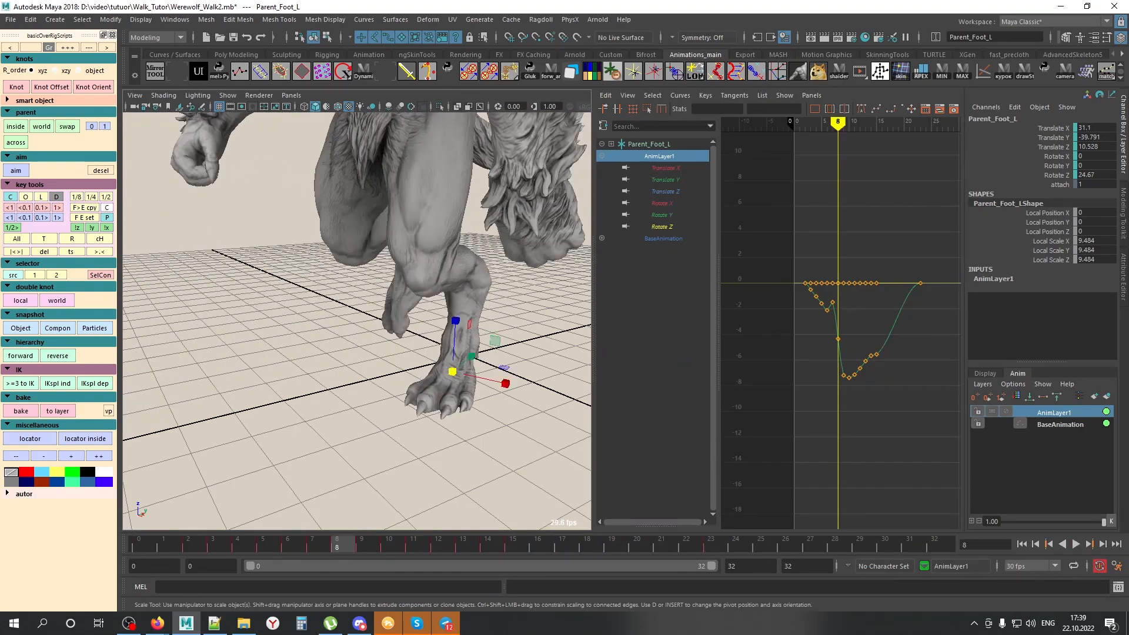
Step: Deselect the locator and merge AnimLayer1 into the base animation
left_click(458, 457)
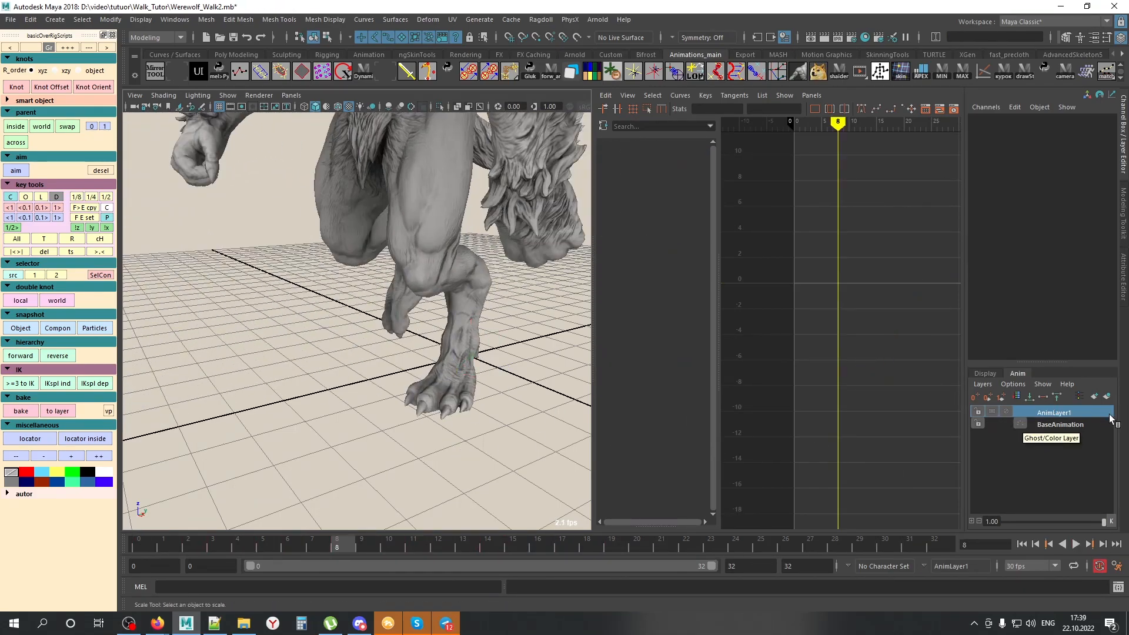
left_click(1017, 398)
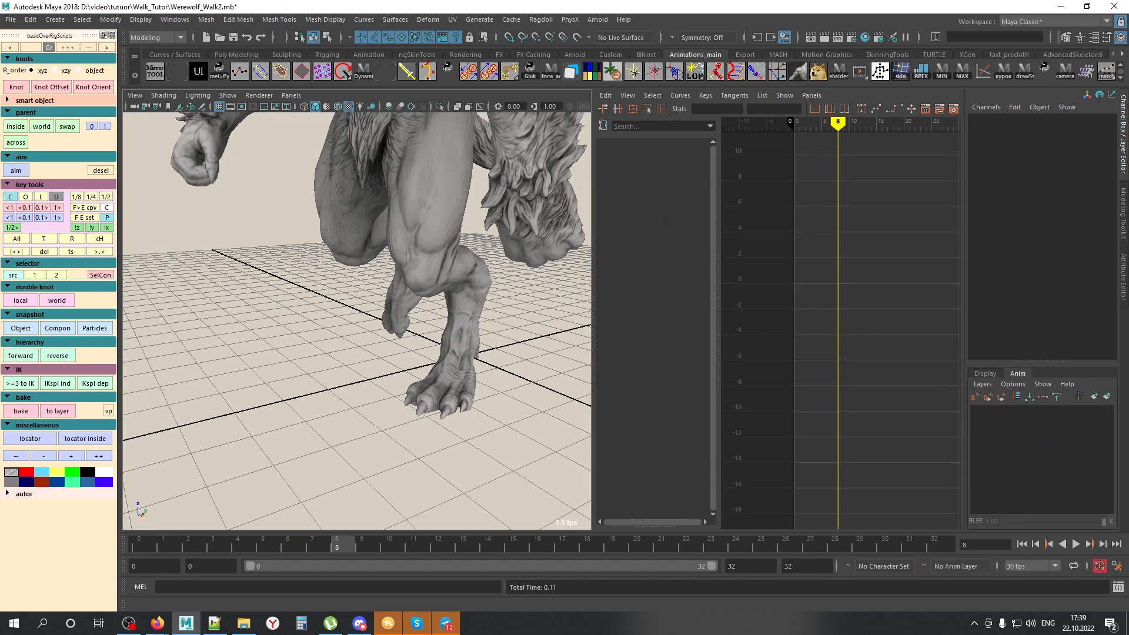
Step: Show the rig controls, bake the Foot_L control's animation and clear the selection
key("alt+c")
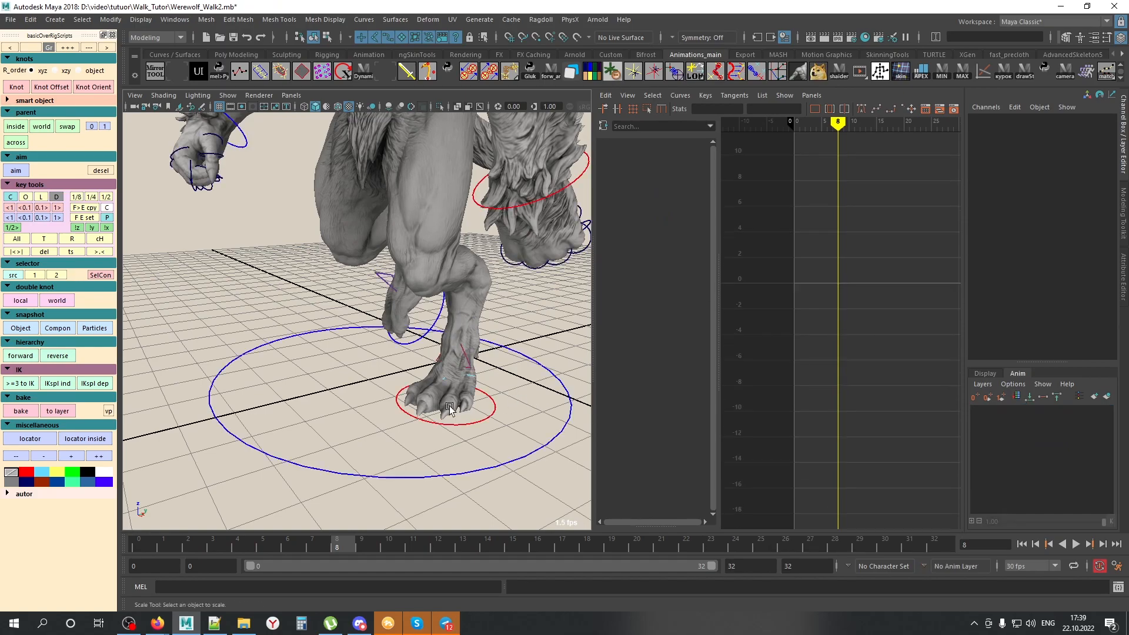
left_click(494, 429)
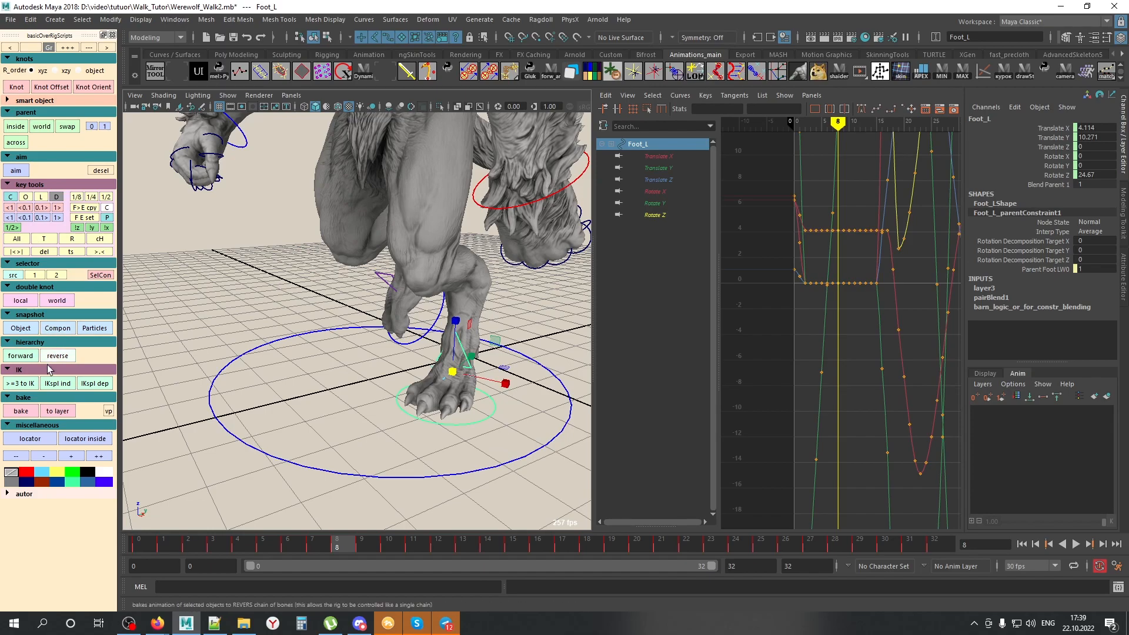
left_click(21, 411)
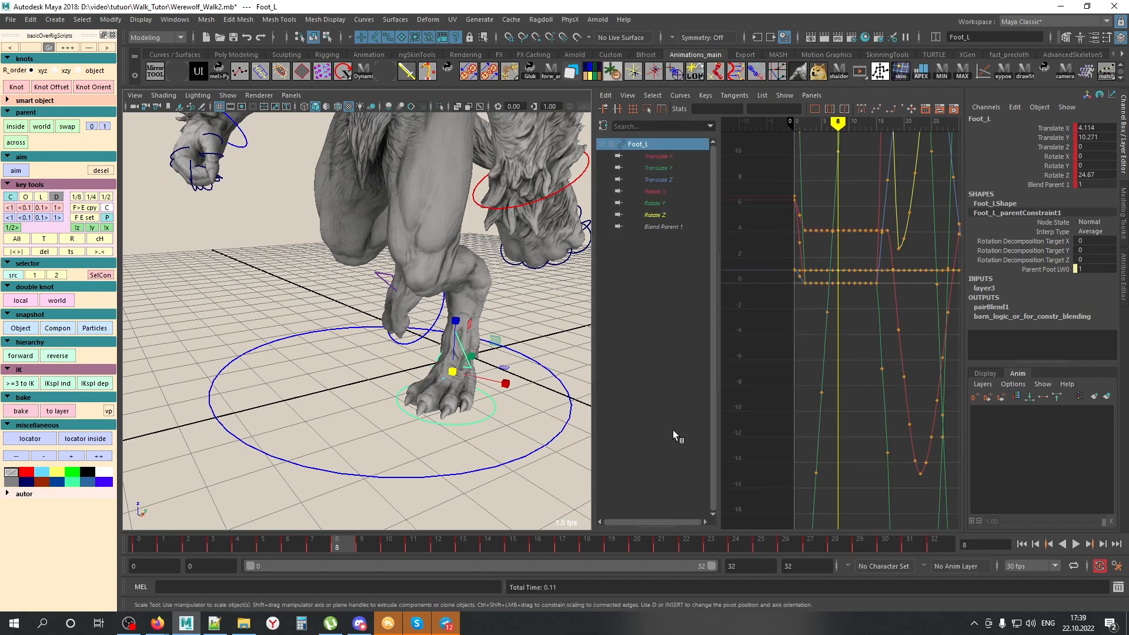
left_click(408, 464)
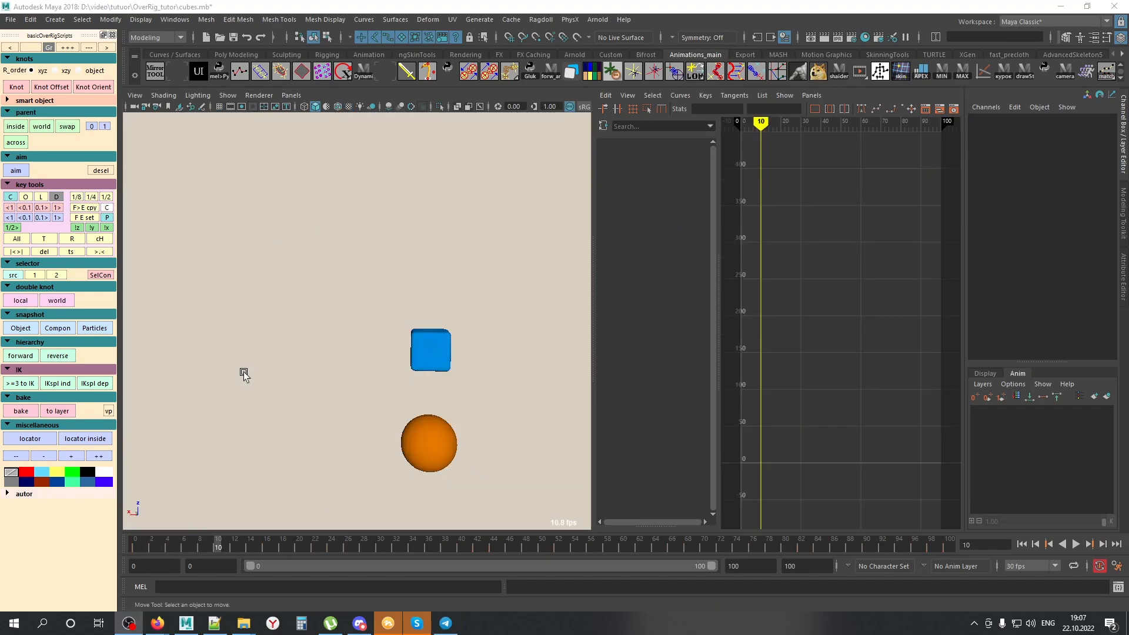
Step: In the cubes.mb scene, go to frame 28 and create a Knot Offset pivot locator for the blue cube
middle_click_drag(396, 337, 360, 311, "alt")
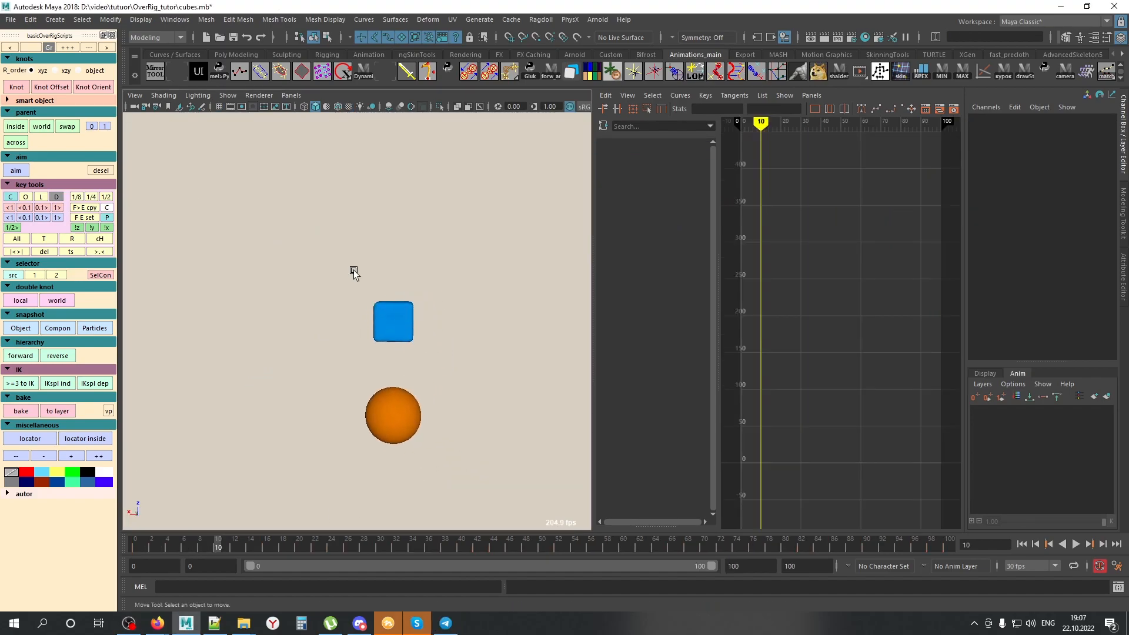
left_click(61, 92)
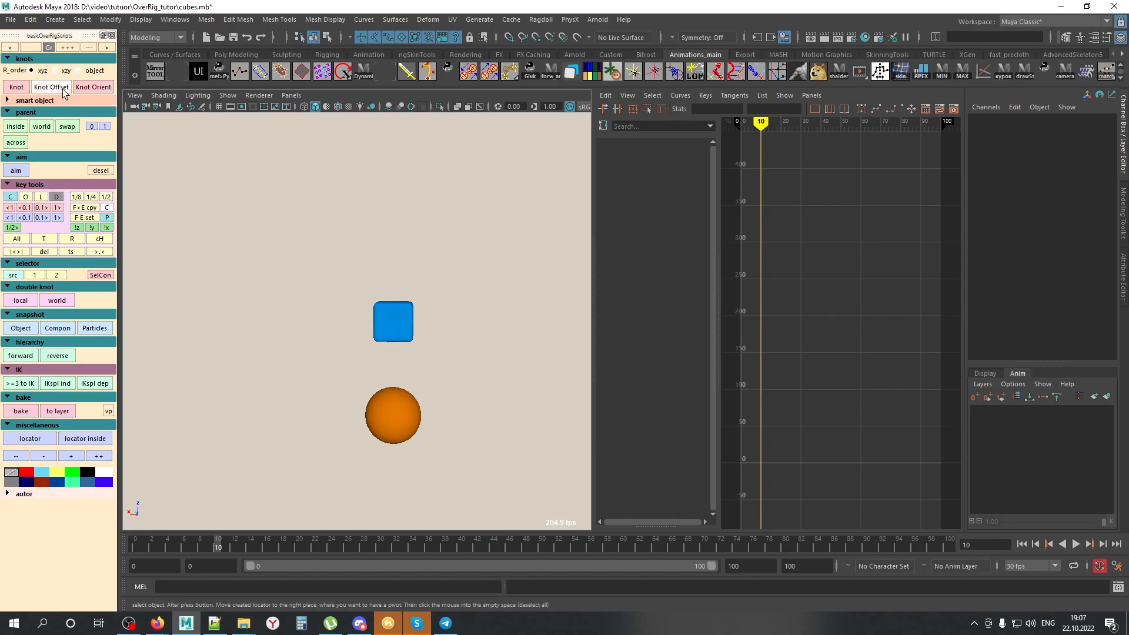
left_click_drag(177, 544, 363, 543)
left_click(289, 321)
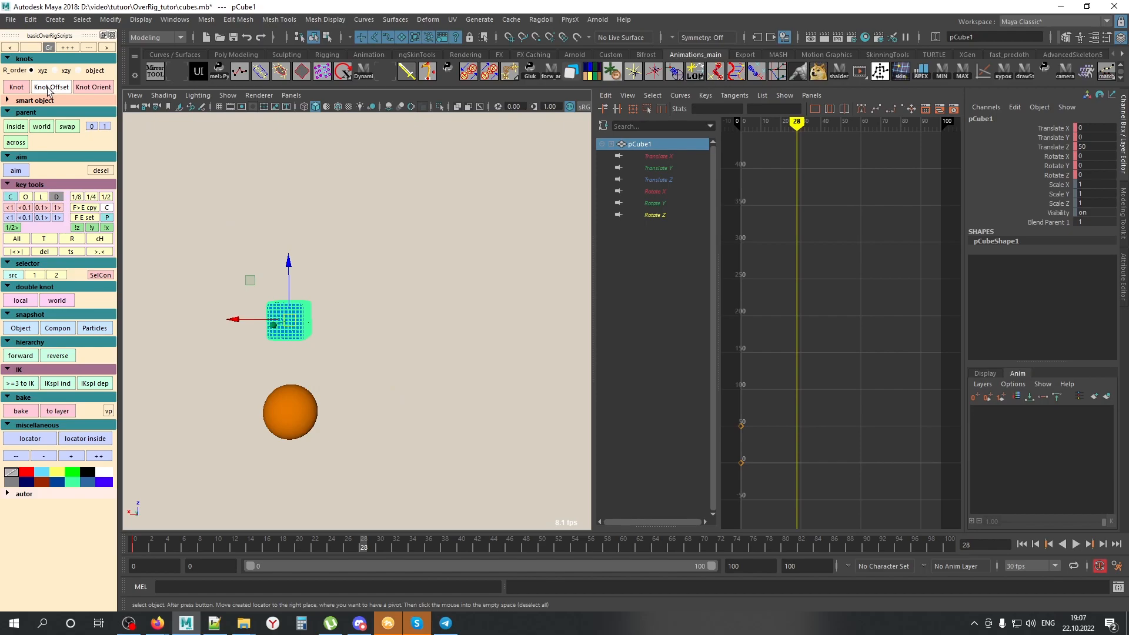
left_click(48, 90)
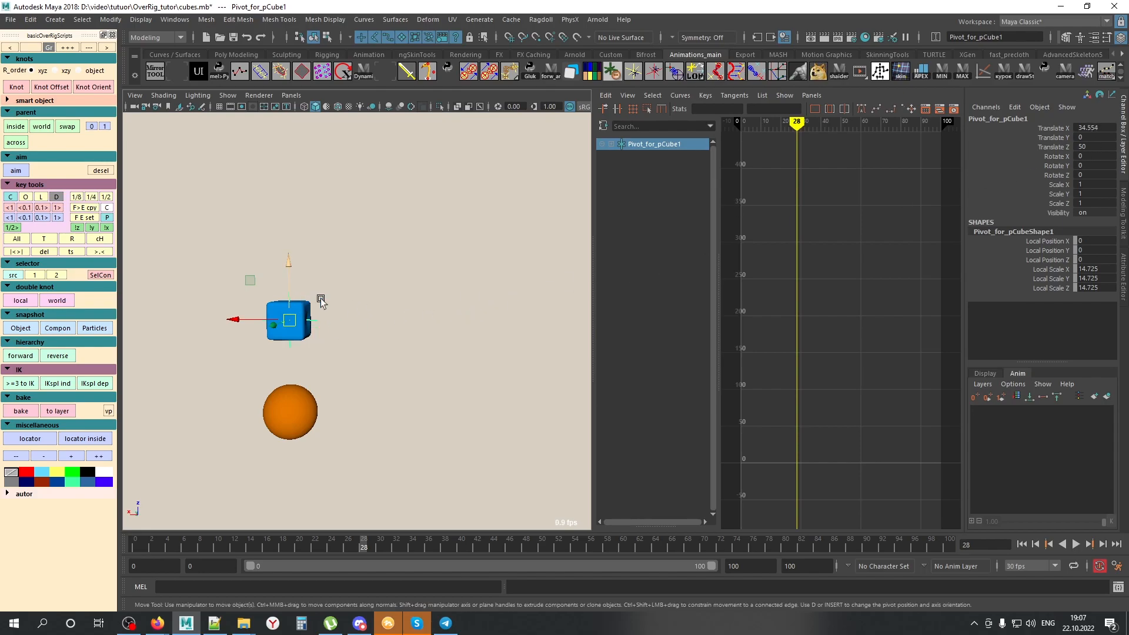
Step: Move the pivot locator to the cube's lower corner nearest the sphere using vertex snapping, and deselect it to bake the knot
middle_click_drag(312, 303, 382, 283, "alt")
right_click_drag(381, 282, 503, 289, "alt")
left_click_drag(424, 295, 421, 304, "alt")
middle_click_drag(415, 292, 470, 338)
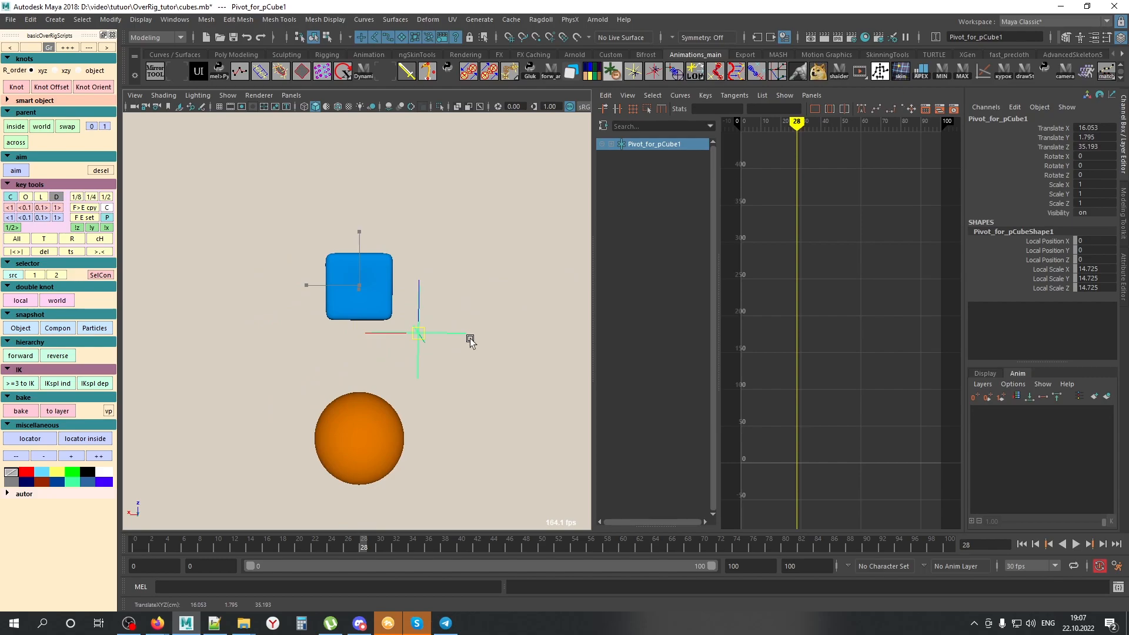
middle_click_drag(502, 290, 490, 186)
middle_click_drag(435, 245, 454, 265)
key("v")
middle_click_drag(390, 316, 392, 319)
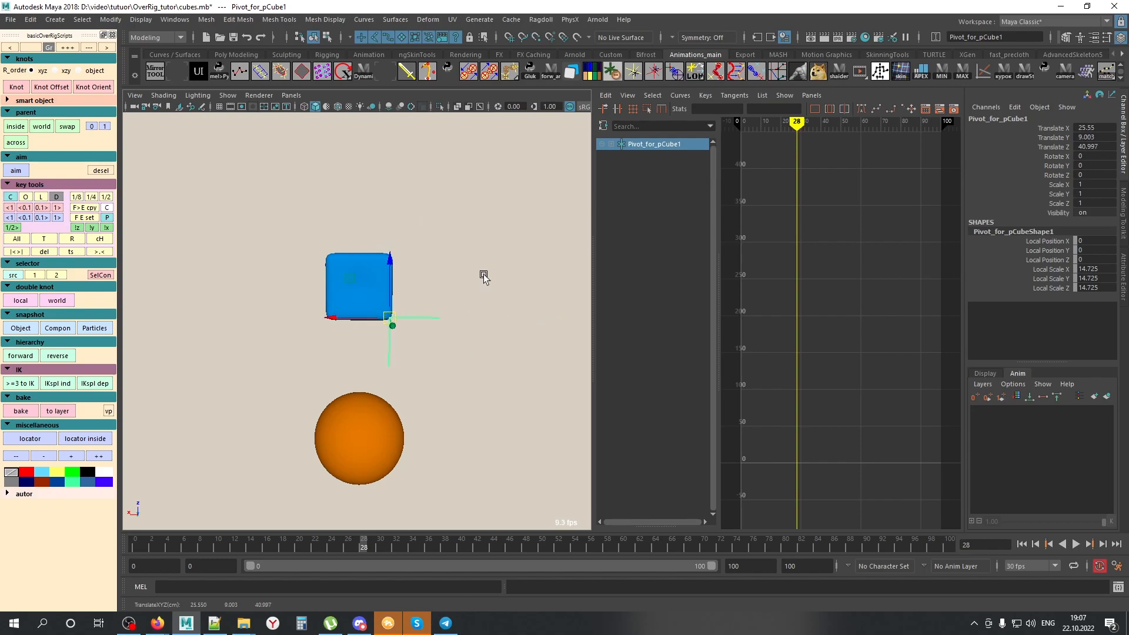
left_click(520, 160)
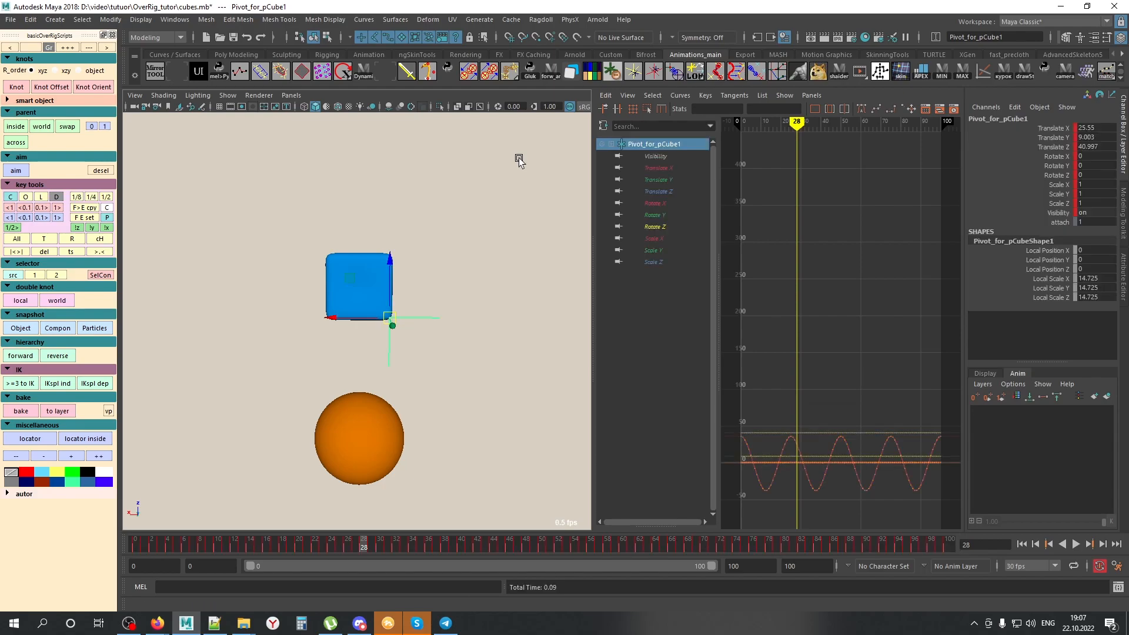
Step: Check the cube's constraint, reselect its pivot locator and rotate it about the cube's corner at frame 13
left_click(336, 255)
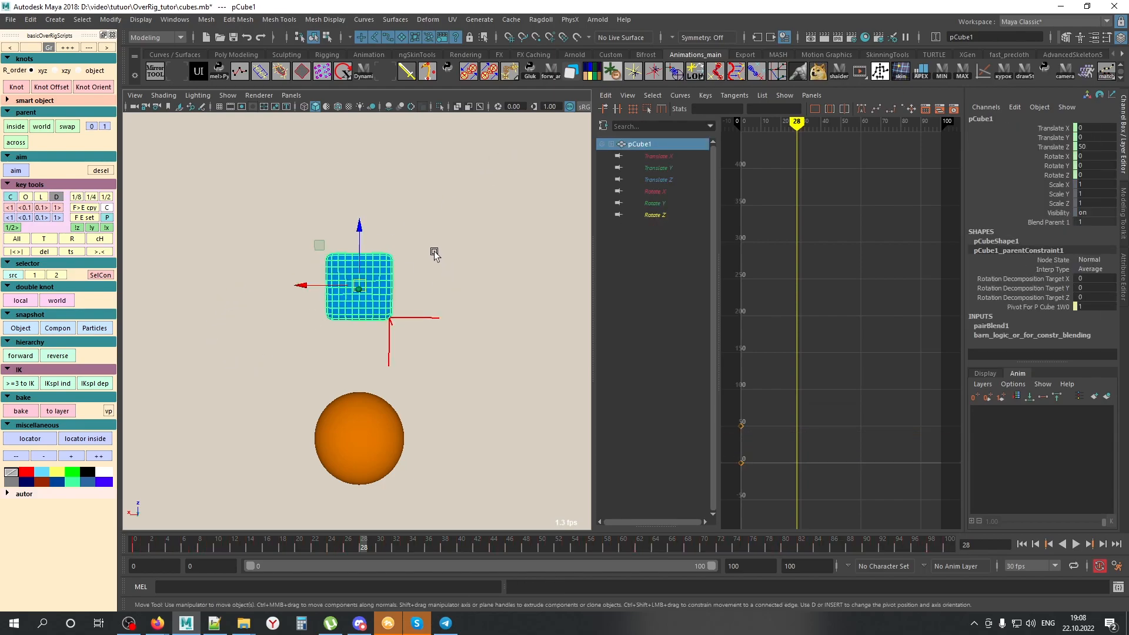
key("ctrl+z")
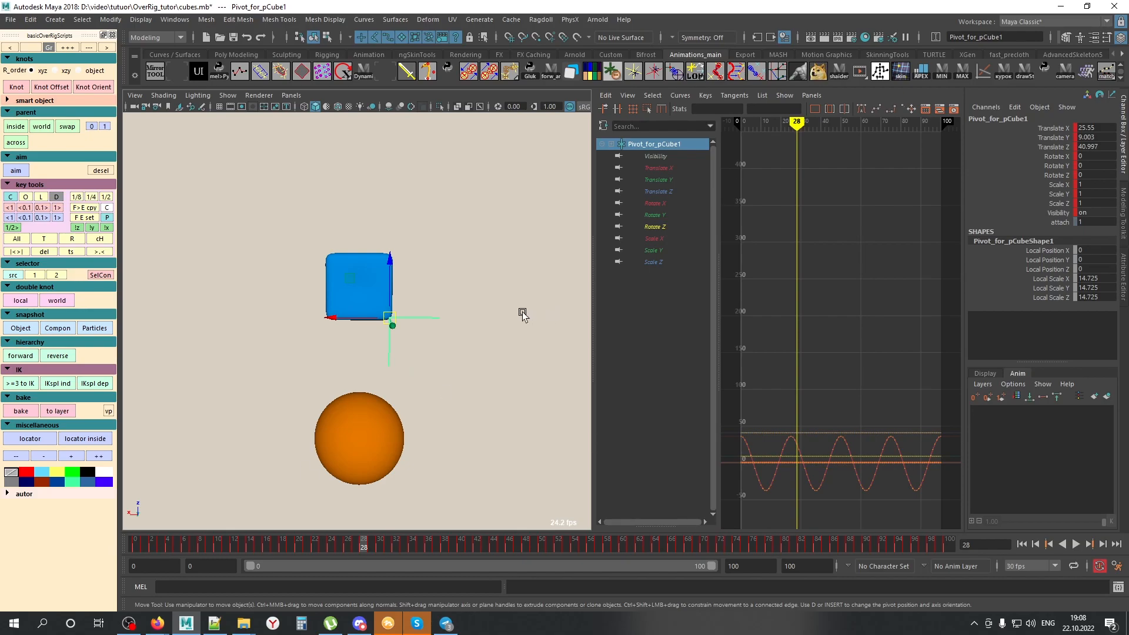
left_click_drag(190, 544, 244, 541)
middle_click_drag(502, 386, 289, 376, "alt")
key("e")
left_click_drag(353, 321, 464, 415)
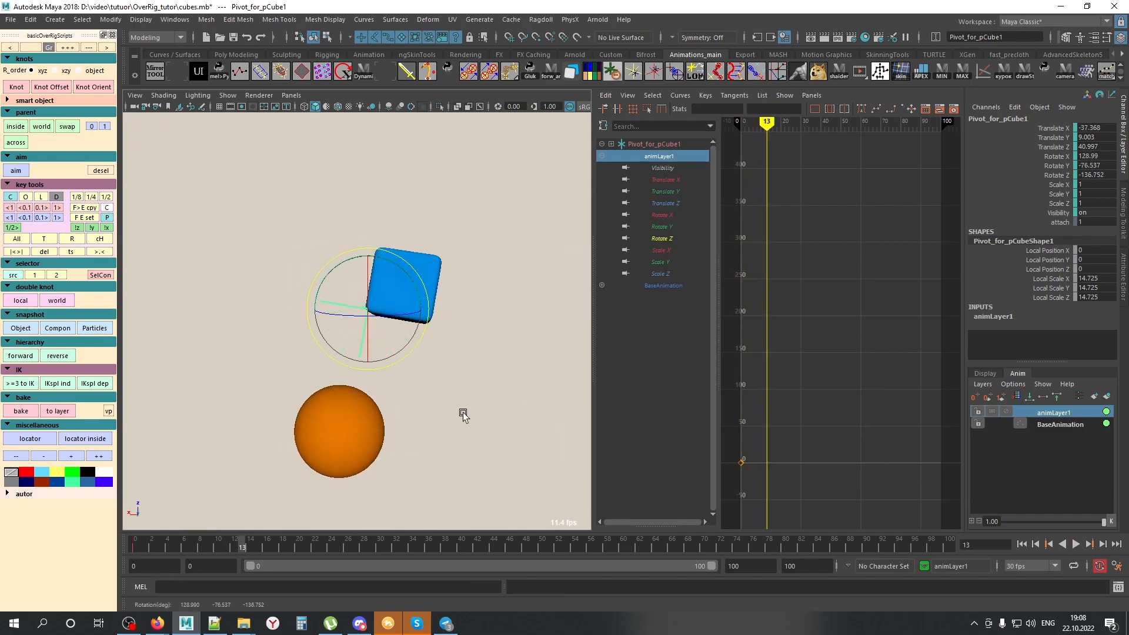
Step: Rotate the cube's pivot locator again at frame 34 and scrub to frame 41
left_click_drag(243, 548, 416, 550)
left_click_drag(358, 329, 702, 433)
key("ctrl+z")
left_click_drag(411, 549, 469, 544)
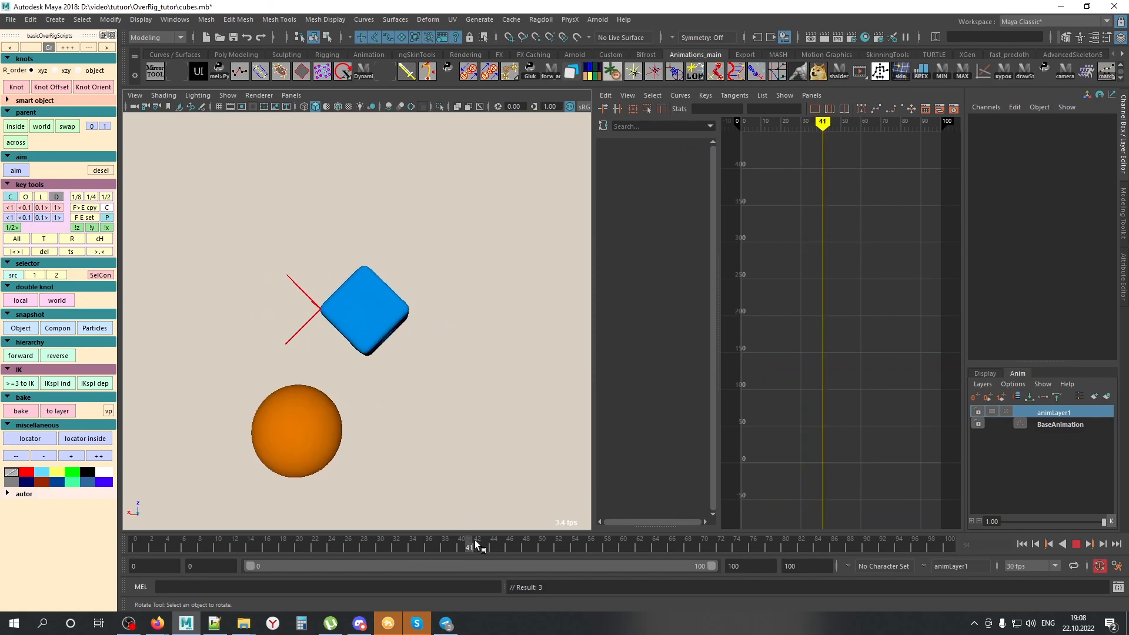
Step: Reselect the cube's pivot locator and rotate it at two further frames beyond frame 34
left_click(277, 311)
middle_click_drag(431, 419, 524, 439)
left_click_drag(503, 544, 582, 544)
middle_click_drag(373, 447, 429, 453)
Step: Scrub to frame 7 and examine in the Outliner how the sphere and Pivot_for_pCube1 sit in the scene hierarchy
left_click_drag(535, 541, 193, 513)
left_click(511, 403)
left_click_drag(510, 404, 250, 487)
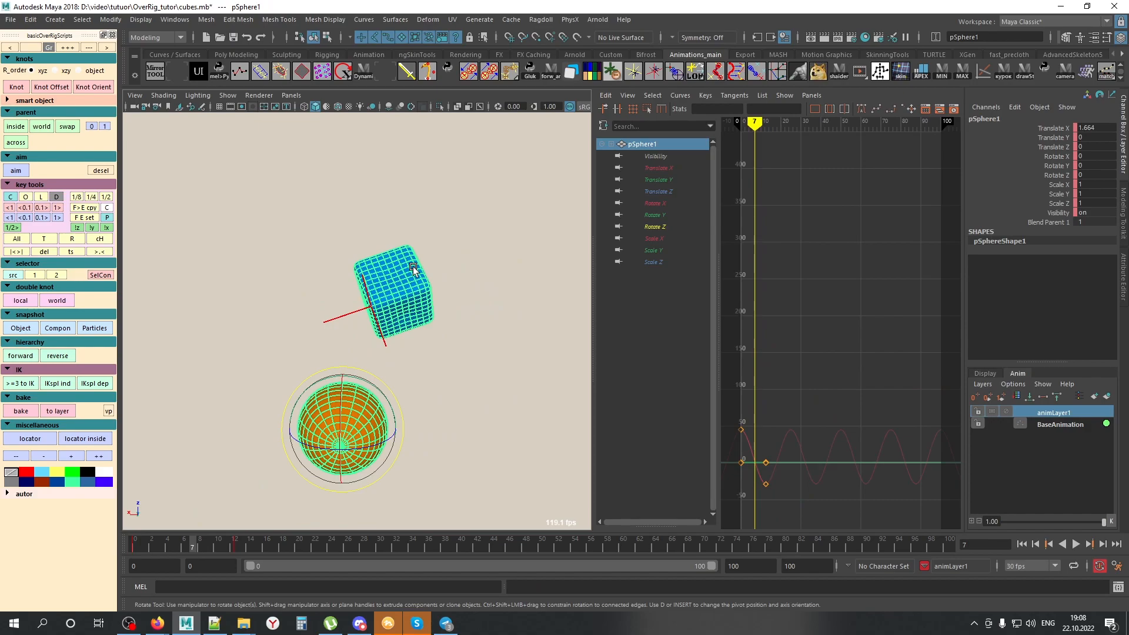
left_click(1086, 71)
left_click_drag(927, 131, 616, 98)
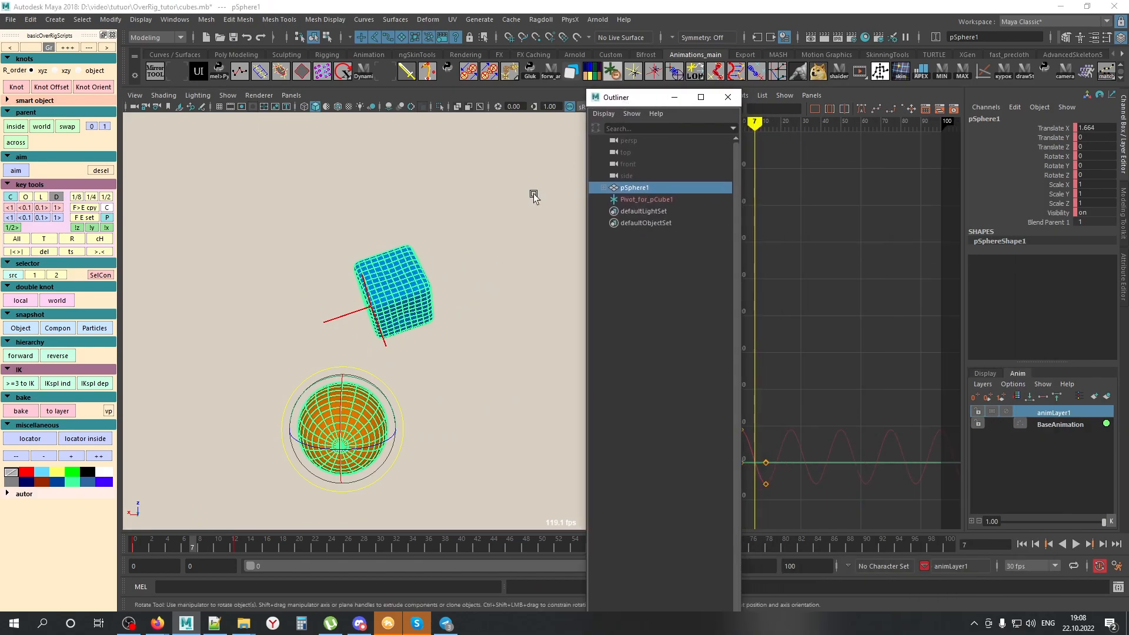
left_click(341, 307)
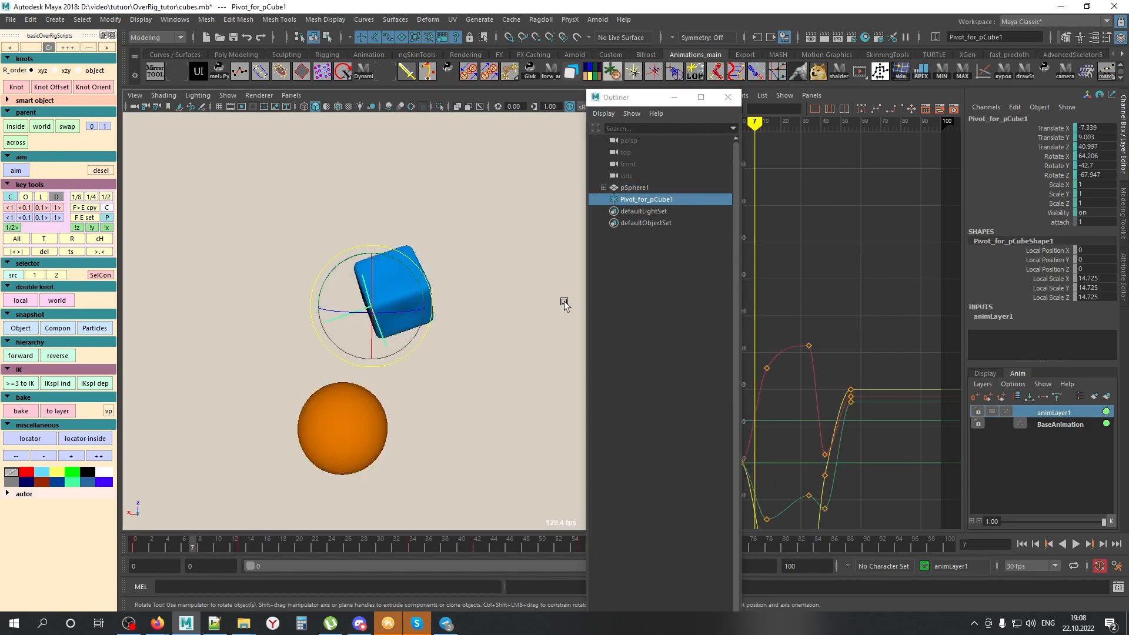
left_click(652, 248)
left_click(669, 199)
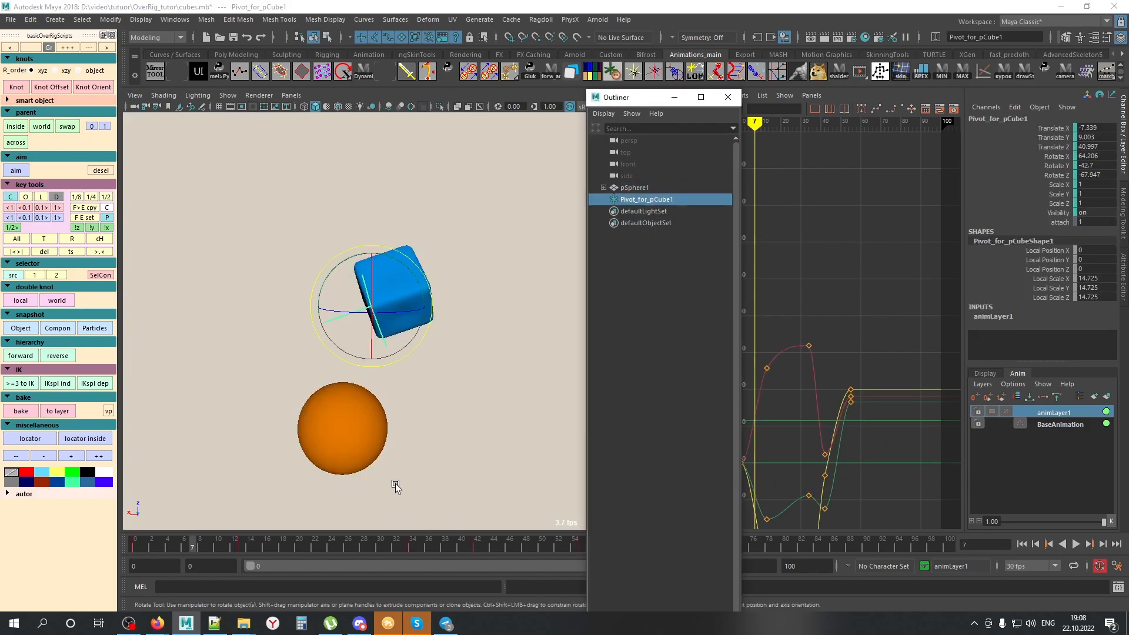
left_click(313, 468)
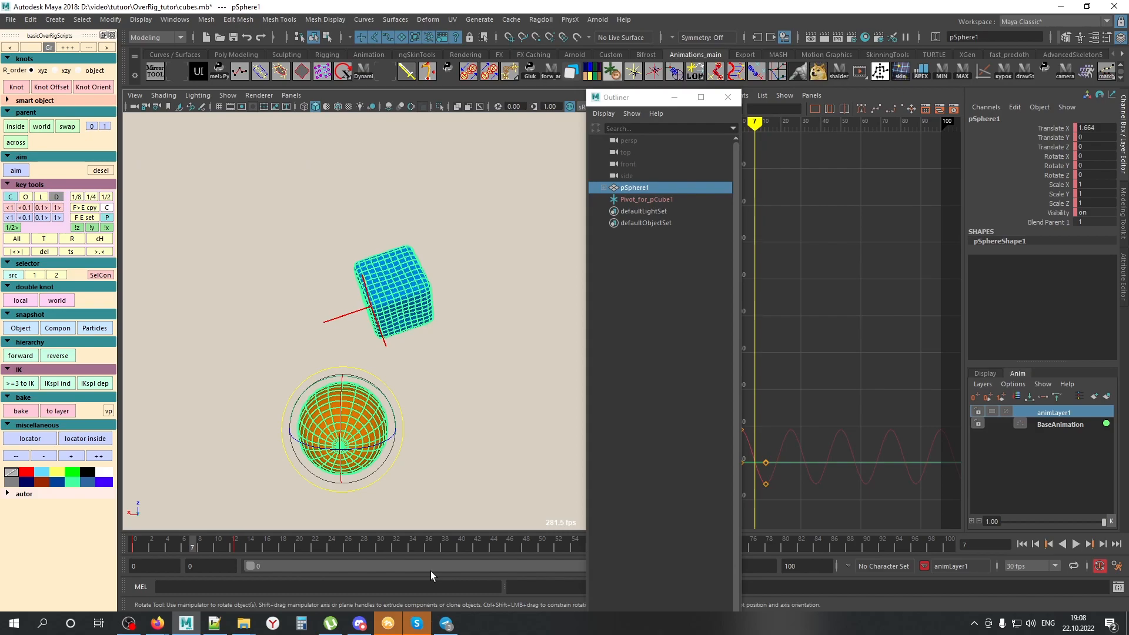
left_click(316, 334)
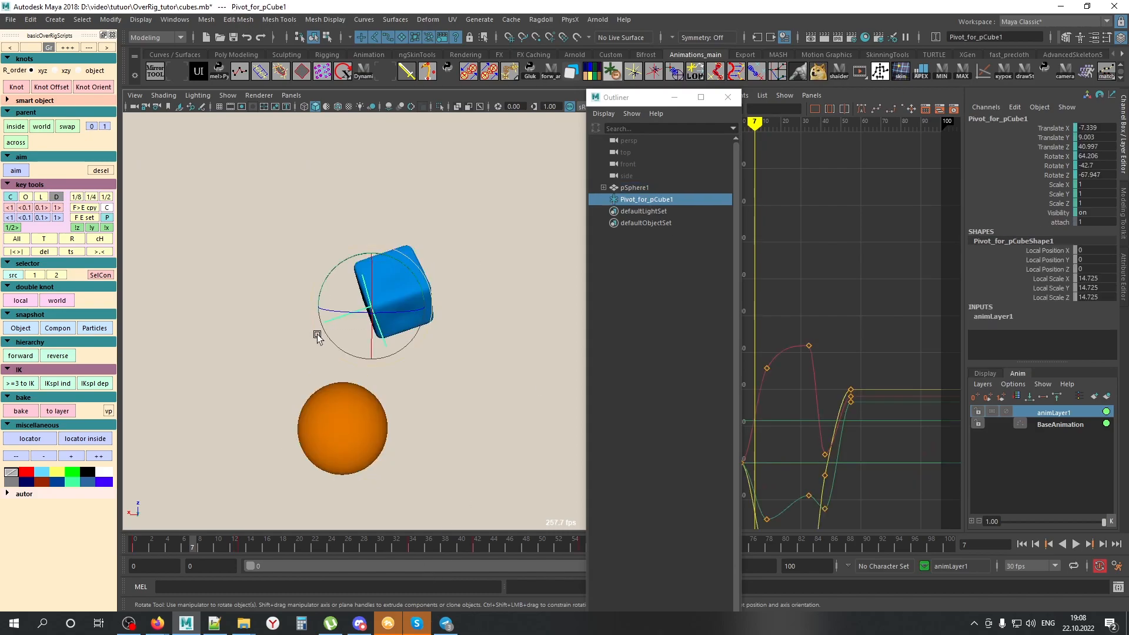
Step: Delete the Pivot_for_pCube1 locator and clear the leftover animLayer1
key("Delete")
left_click(1022, 396)
Step: Create Knot Offset pivots for the cube and the sphere and shift the sphere's locator off its centre
left_click_drag(391, 212, 377, 507)
left_click(51, 86)
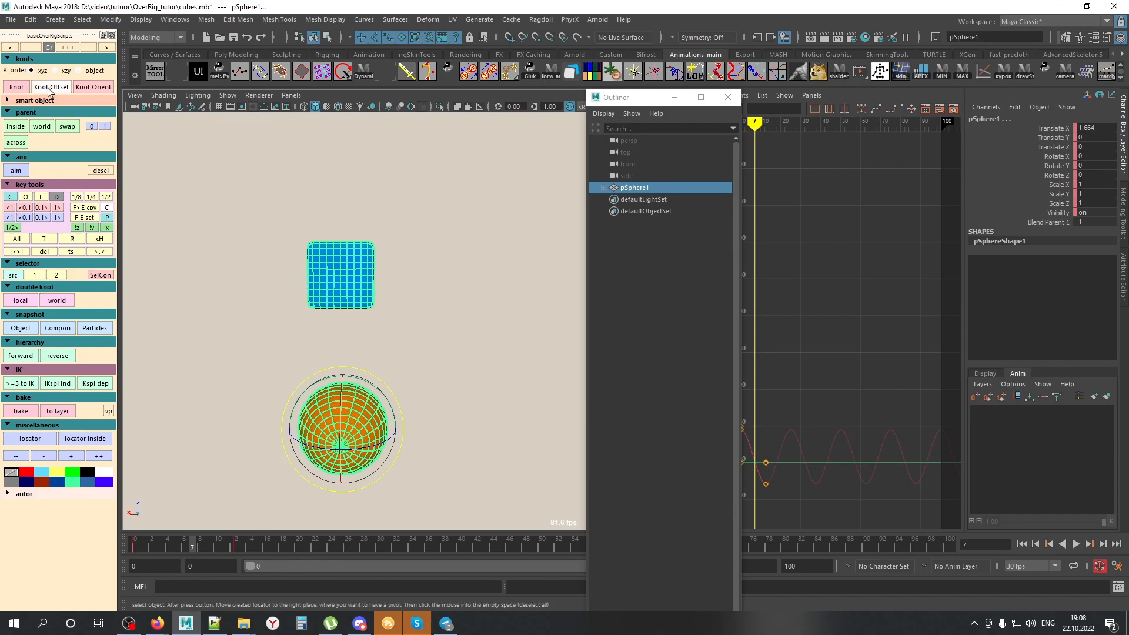
middle_click_drag(424, 348, 460, 337)
Step: Move the cube's pivot locator onto one of the cube's upper corners
left_click_drag(411, 232, 398, 272)
middle_click_drag(436, 317, 354, 300)
left_click_drag(346, 305, 471, 316, "alt")
middle_click_drag(397, 314, 434, 319)
left_click_drag(434, 320, 310, 325, "alt")
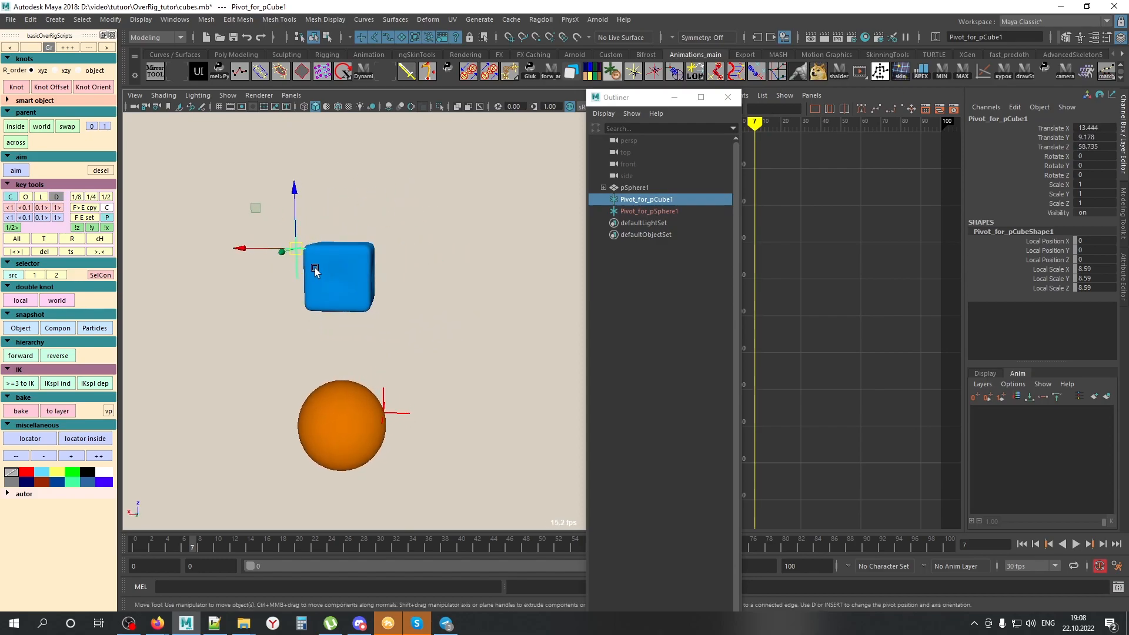
middle_click_drag(371, 247, 372, 249)
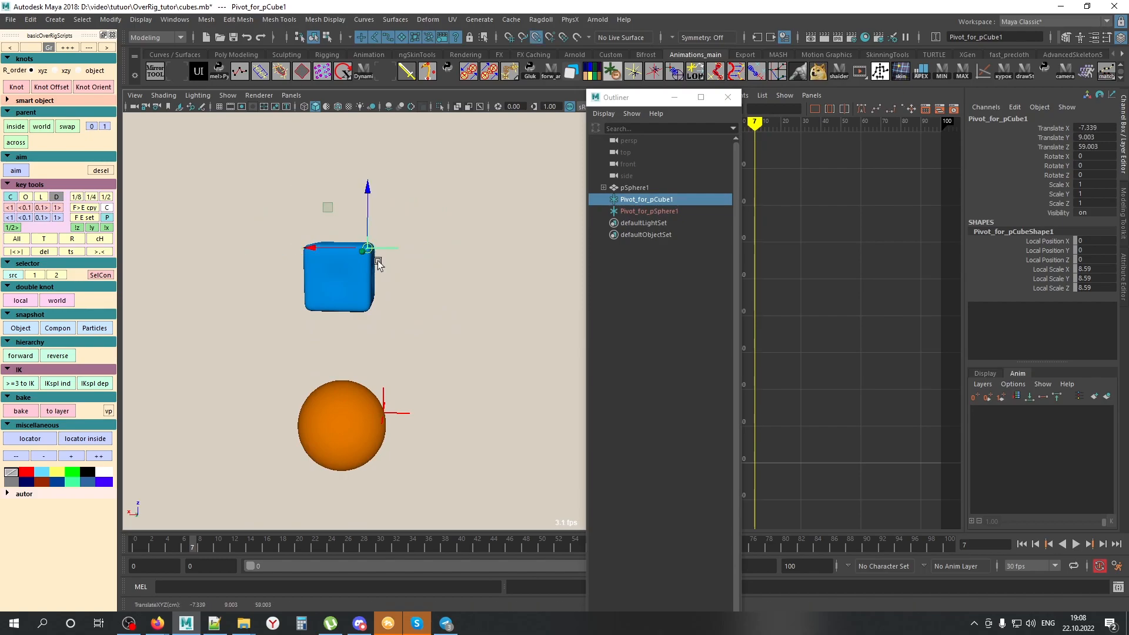
Step: Place the sphere's pivot locator at its upper edge and attach both offset pivots to their objects
left_click(397, 412)
mouse_move(461, 368)
left_mouse_down("alt")
mouse_move(337, 357)
mouse_move(457, 380)
left_mouse_up("alt")
middle_click_drag(457, 381, 451, 363)
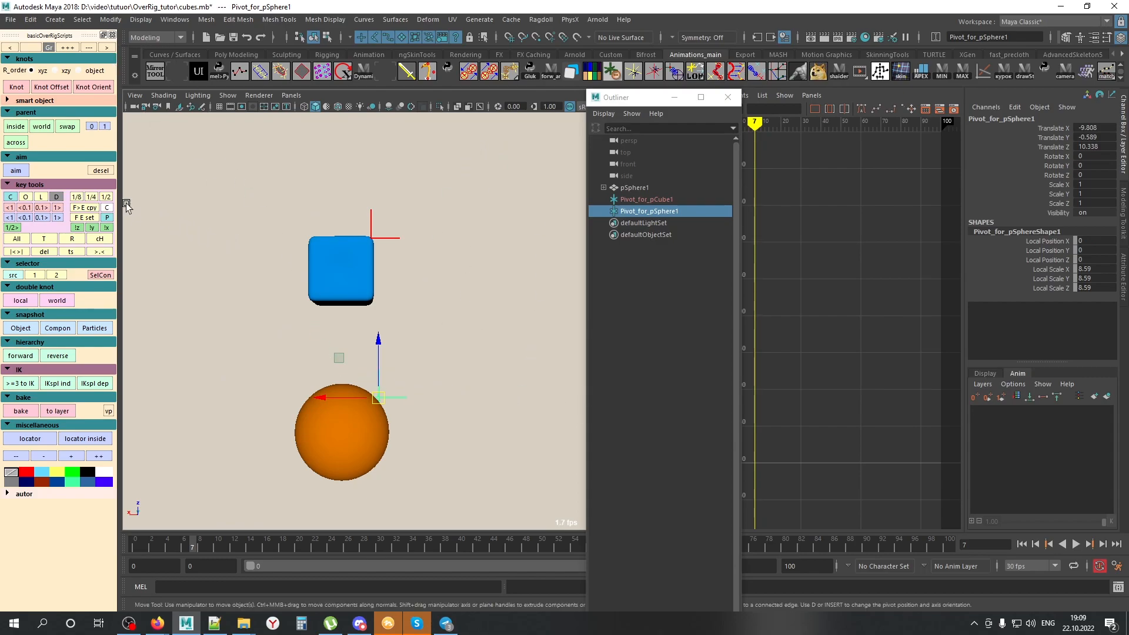
left_click(101, 170)
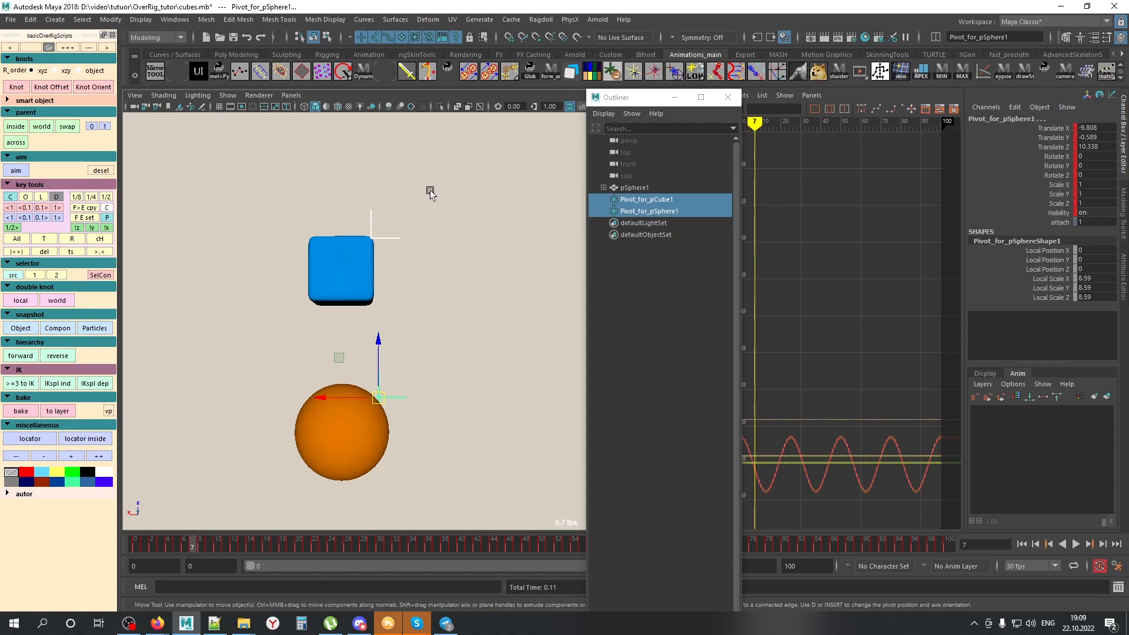
Step: Try rotating both pivot locators together at frame 7 and undo the rotation
key("e")
middle_click_drag(461, 207, 486, 381)
key("ctrl+z")
key("ctrl+z")
key("ctrl+z")
key("ctrl+z")
key("ctrl+z")
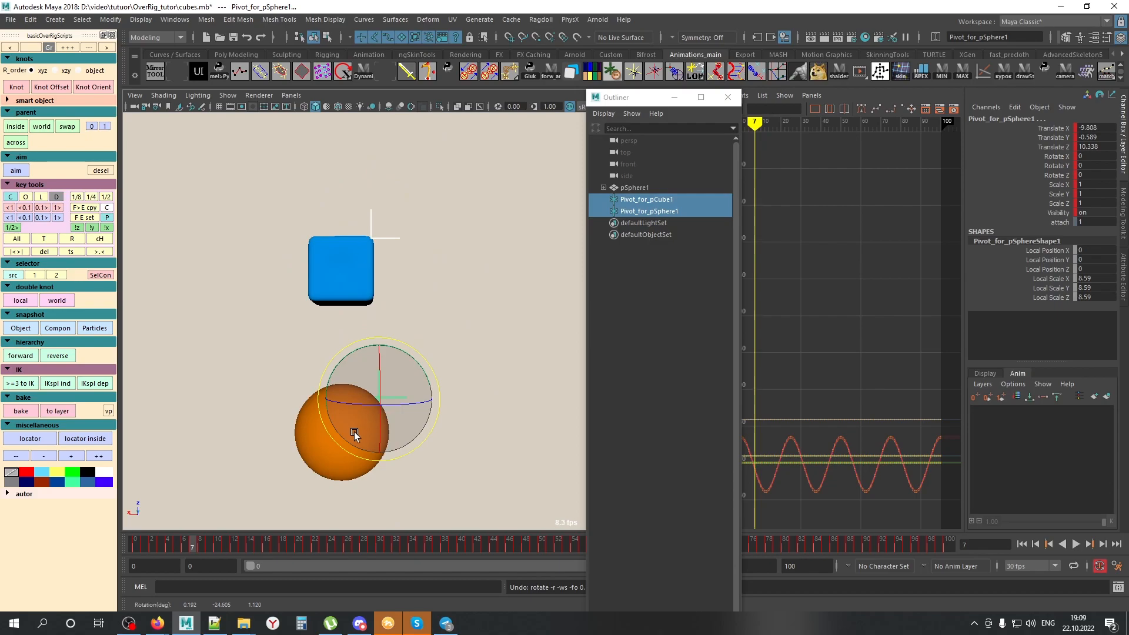
Step: Put both pivot locators on a new animation layer and rotate them together at frames 7 and 17
key("l")
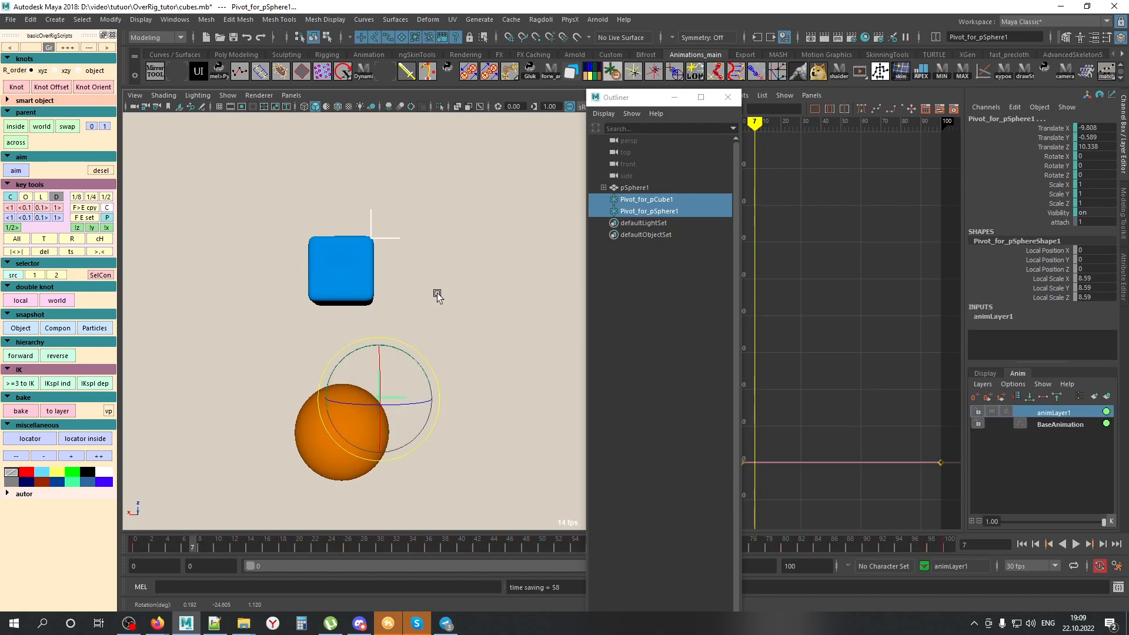
middle_click_drag(437, 296, 498, 521)
left_click_drag(221, 551, 275, 544)
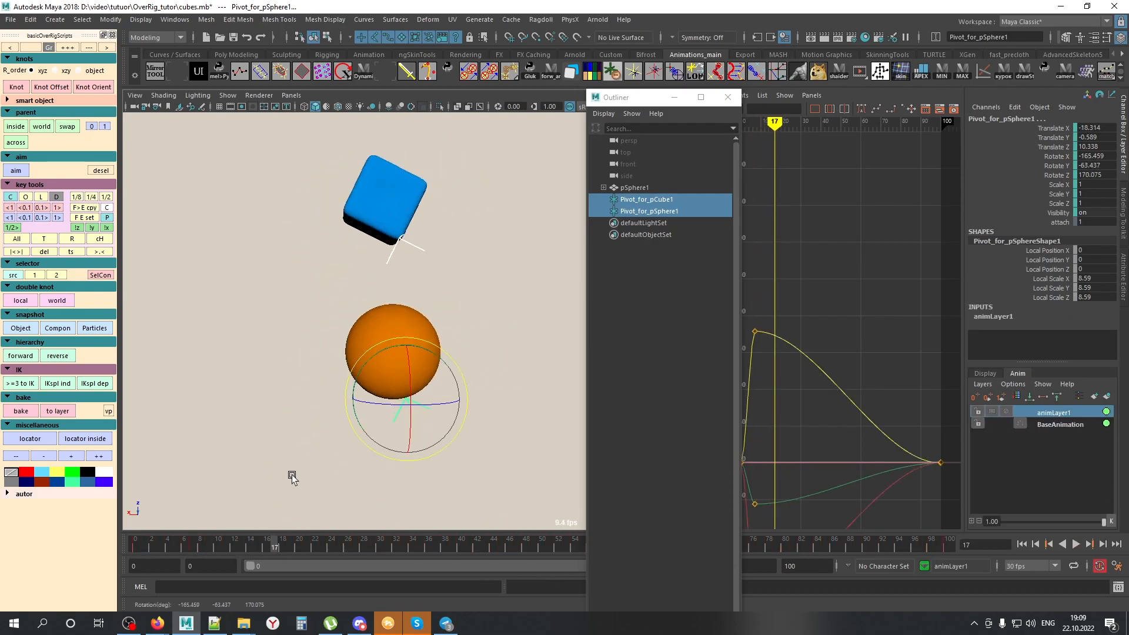
middle_click_drag(277, 474, 504, 468)
Step: Select only the sphere's pivot locator, rotate it at frame 17 and move it at frame 30
left_click_drag(504, 468, 422, 382)
middle_click_drag(471, 477, 498, 327)
left_click_drag(292, 549, 380, 545)
key("w")
middle_click_drag(519, 372, 635, 446)
Step: Rotate the sphere's pivot locator at frame 42, frame it in the view and play back the animation
left_click_drag(444, 548, 476, 548)
middle_click_drag(434, 395, 254, 252, "alt")
key("e")
middle_click_drag(477, 327, 308, 550)
middle_click_drag(353, 482, 500, 457)
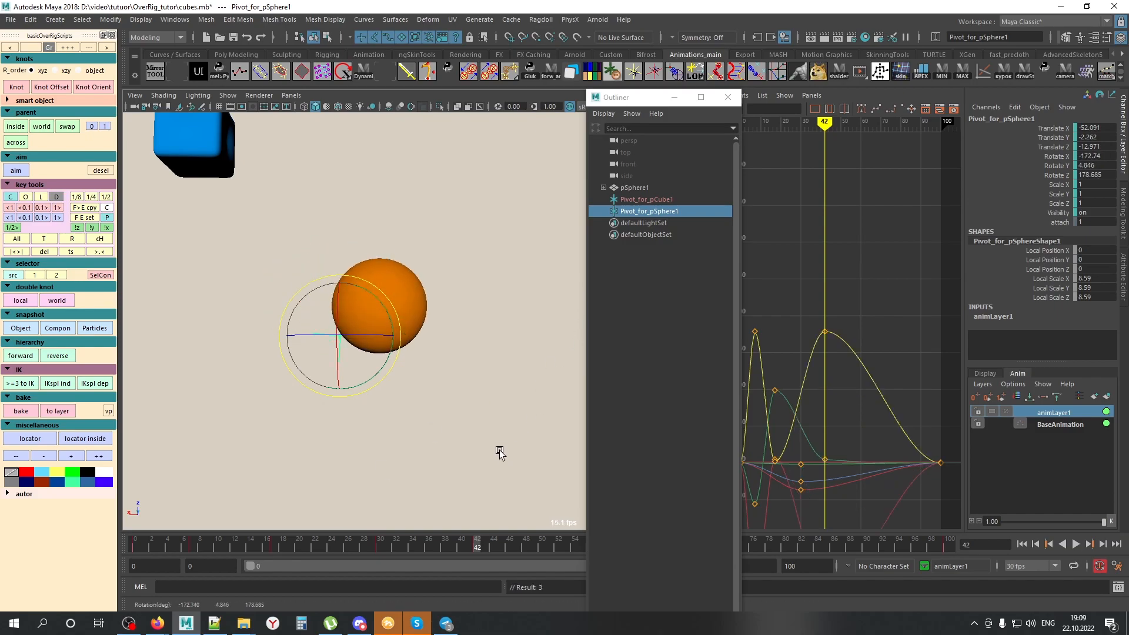
key("f")
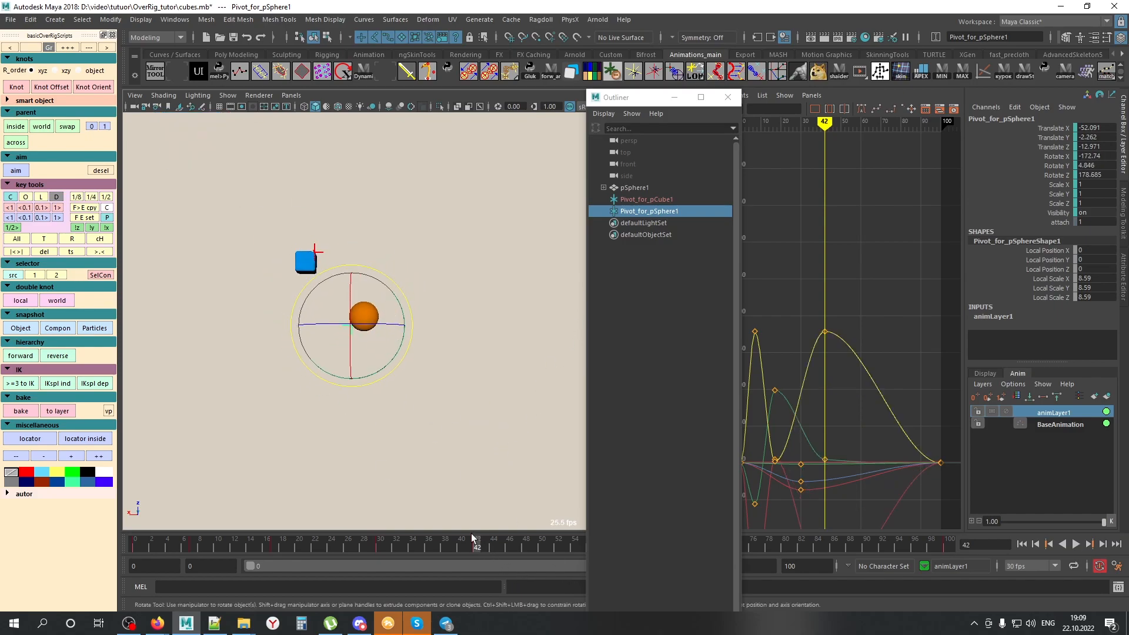
left_click_drag(471, 534, 668, 554)
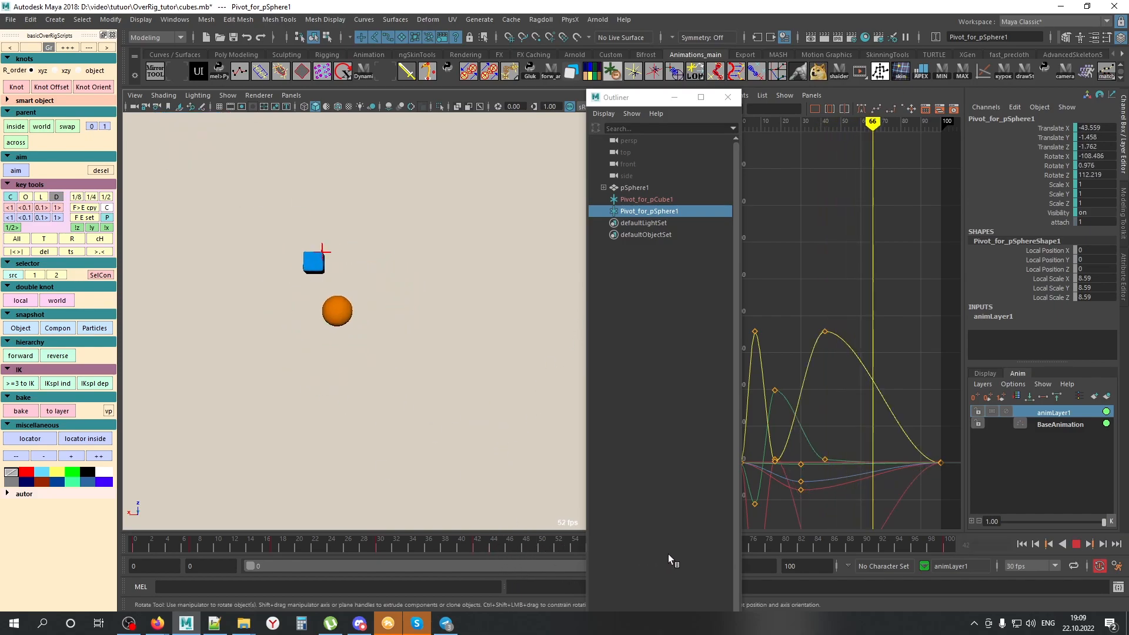
left_click_drag(573, 549, 611, 546)
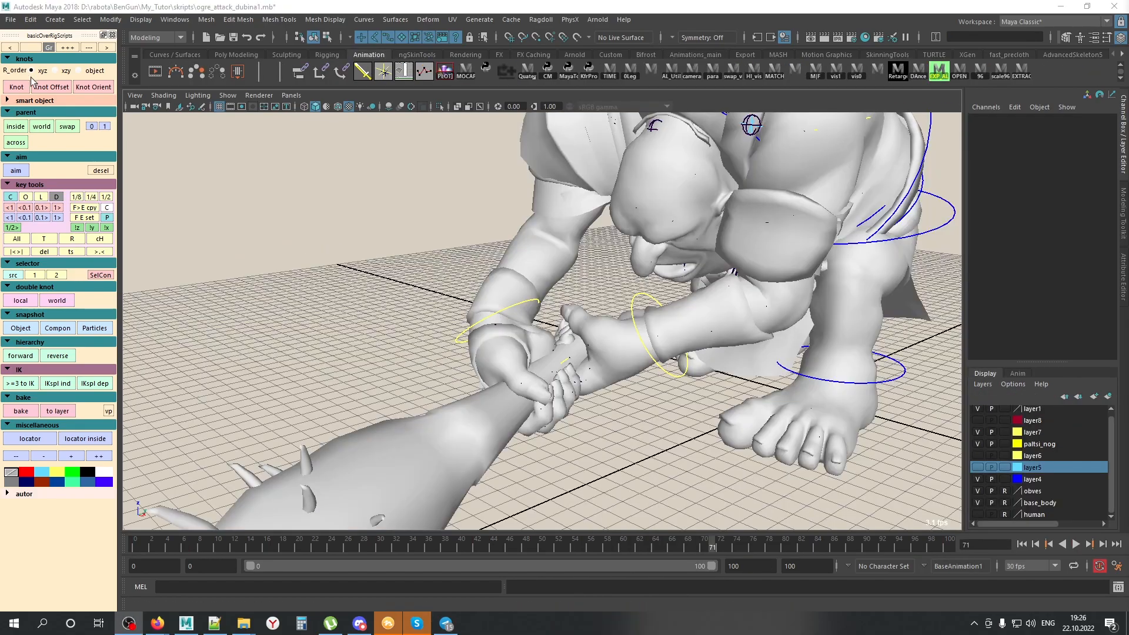
Step: In the ogre_attack_dubina1.mb scene, go to frame 73, turn on X-ray display and select the ogre's arm_L control
left_click_drag(588, 394, 664, 423, "alt")
right_click_drag(664, 423, 723, 412, "alt")
left_click_drag(723, 411, 586, 386, "alt")
mouse_move(735, 547)
left_mouse_down()
mouse_move(566, 544)
mouse_move(728, 544)
left_mouse_up()
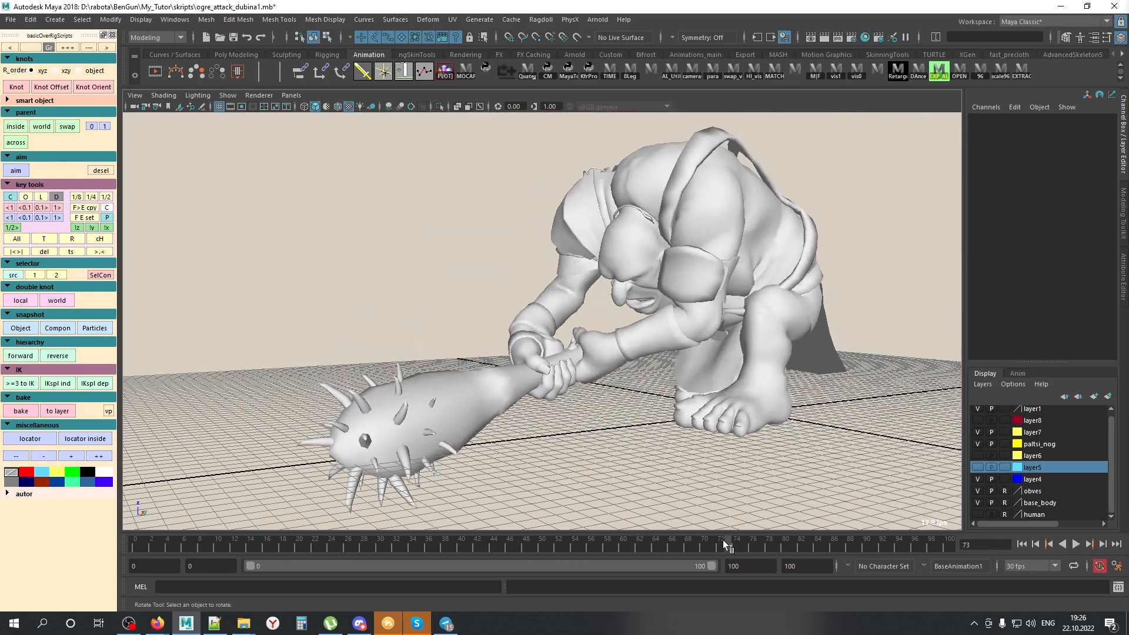
left_click_drag(659, 377, 694, 424, "alt")
right_click_drag(694, 424, 777, 464, "alt")
mouse_move(776, 464)
left_mouse_down("alt")
mouse_move(569, 387)
mouse_move(605, 412)
left_mouse_up("alt")
key("alt+x")
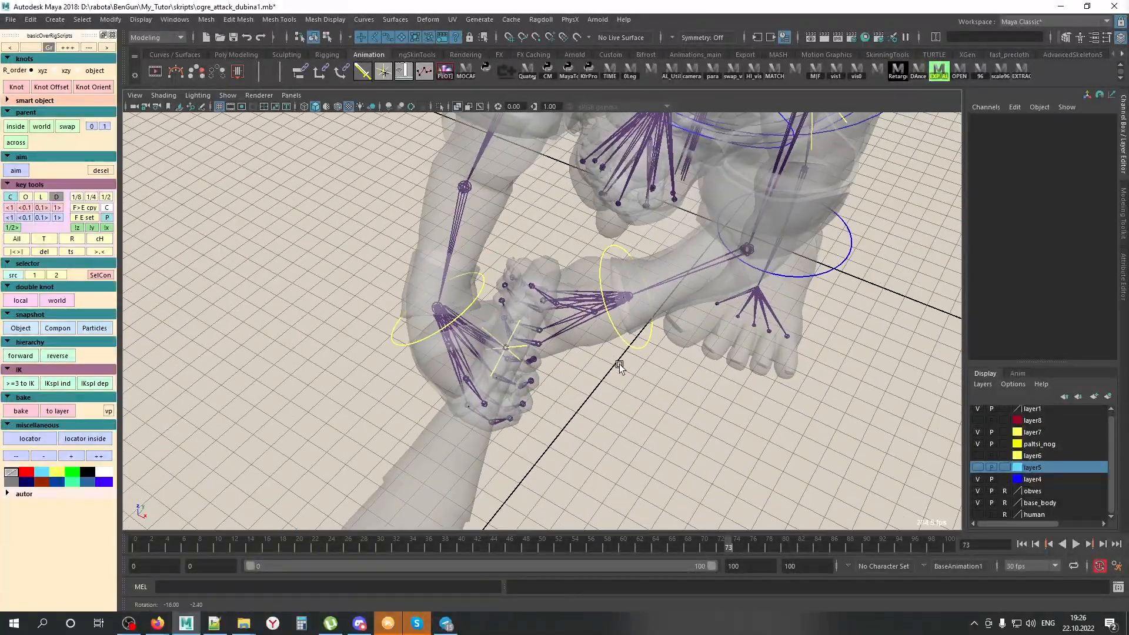
left_click(614, 315)
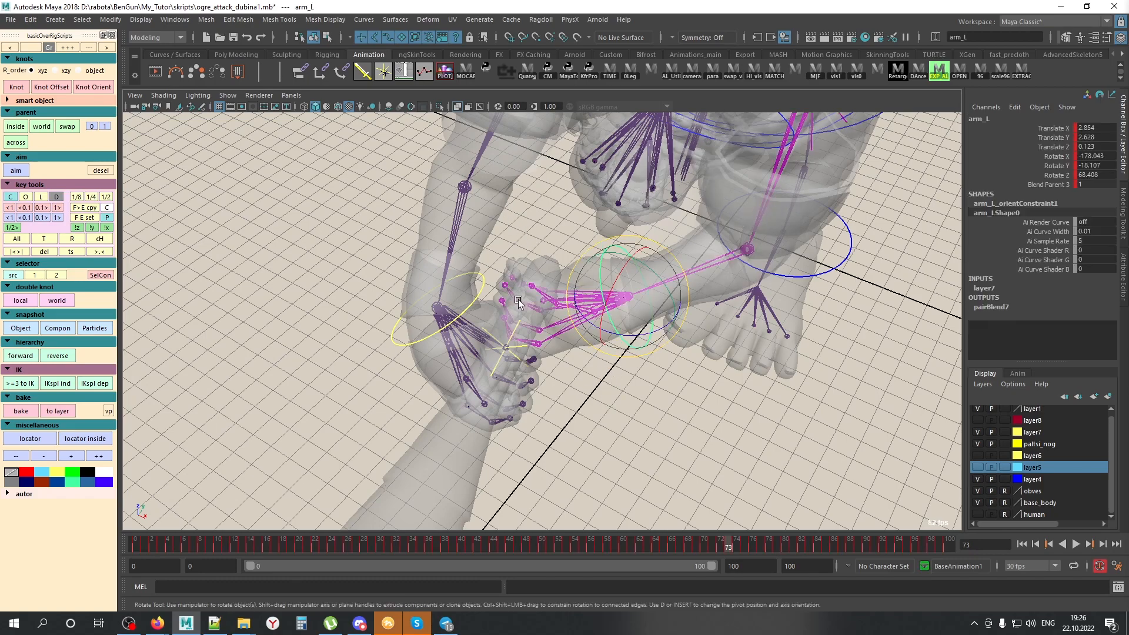
left_click(476, 303)
left_click_drag(597, 394, 601, 399)
key("ctrl+z")
key("ctrl+z")
key("ctrl+z")
Step: Create a Knot Offset pivot for the arm_L control and move its locator into the left hand on the club handle
key("alt+x")
mouse_move(484, 331)
left_mouse_down("alt")
mouse_move(554, 328)
mouse_move(507, 354)
left_mouse_up("alt")
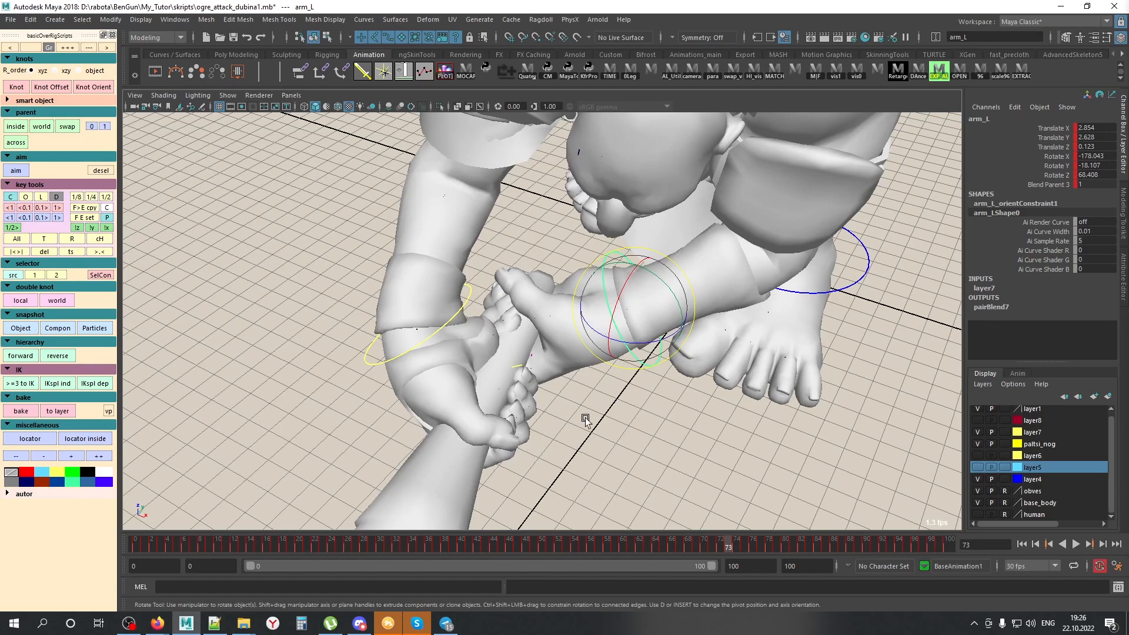
key("alt+x")
left_click_drag(587, 412, 569, 390, "alt")
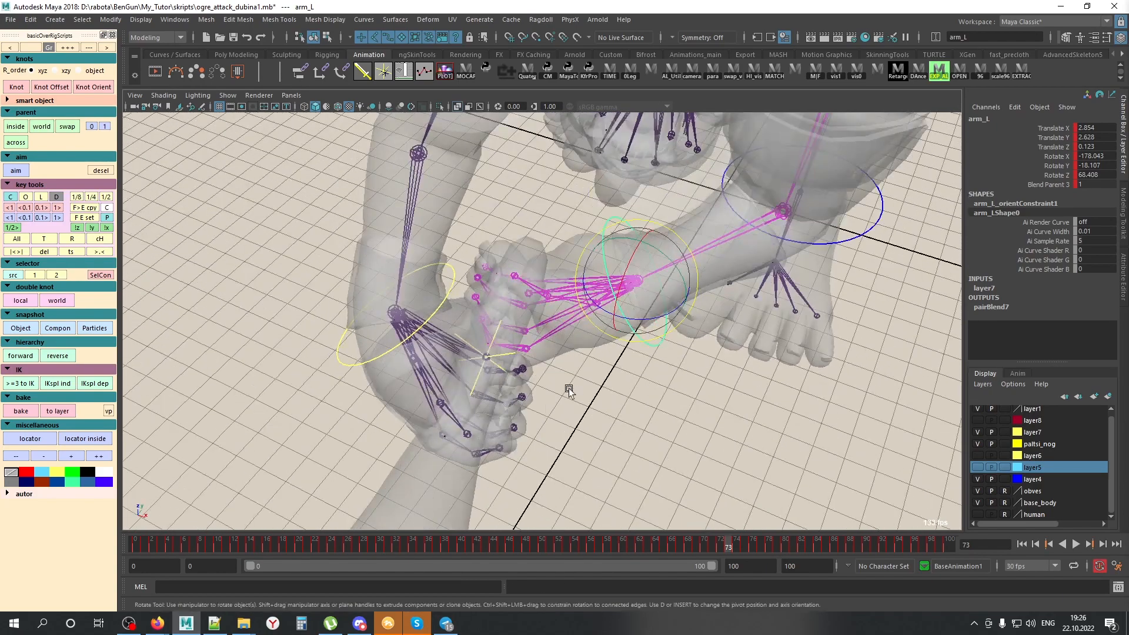
left_click(56, 87)
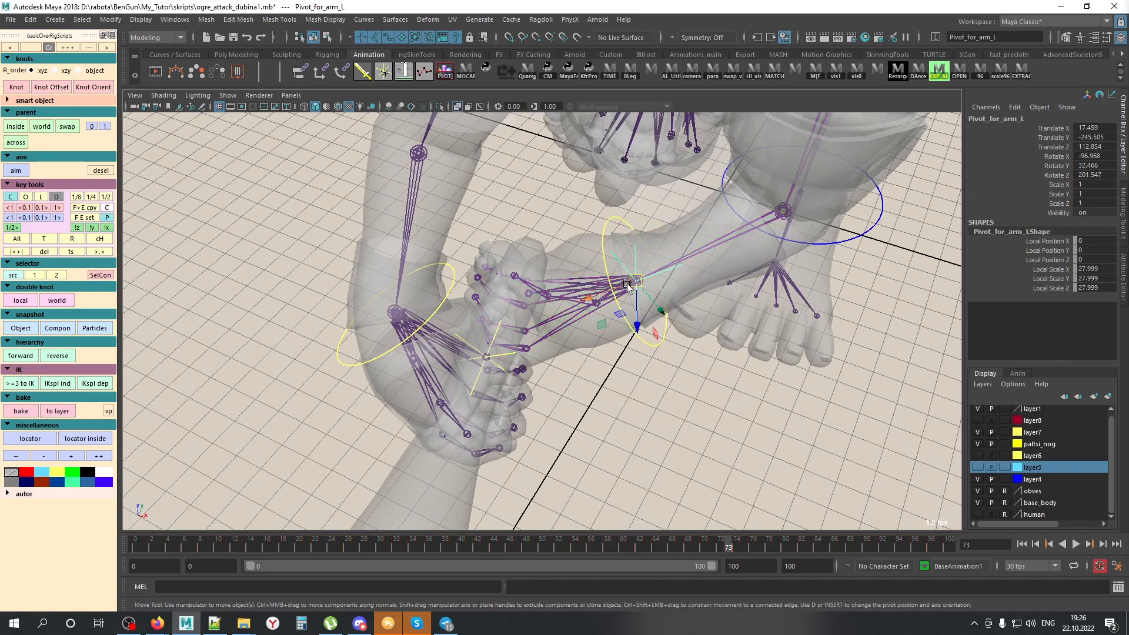
left_click_drag(595, 300, 588, 329)
left_click_drag(543, 468, 400, 373)
scroll(584, 370, "up", 4)
left_click_drag(474, 410, 638, 352, "alt")
key("alt+x")
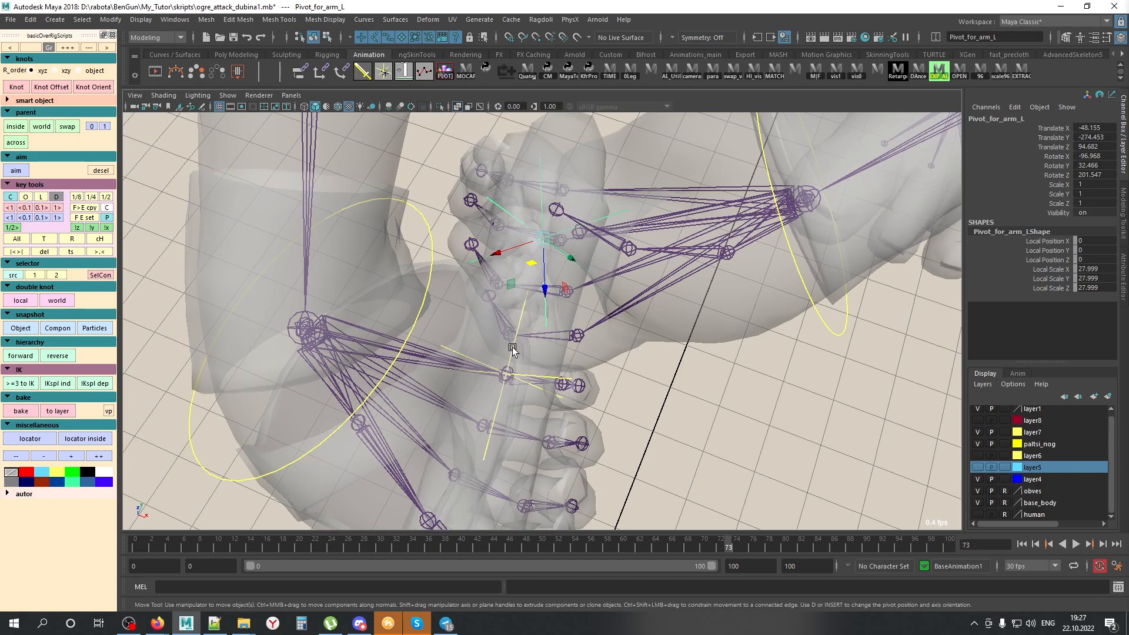
Step: Parent the Pivot_for_arm_L locator to the arm_R_weapon control
left_click(505, 376)
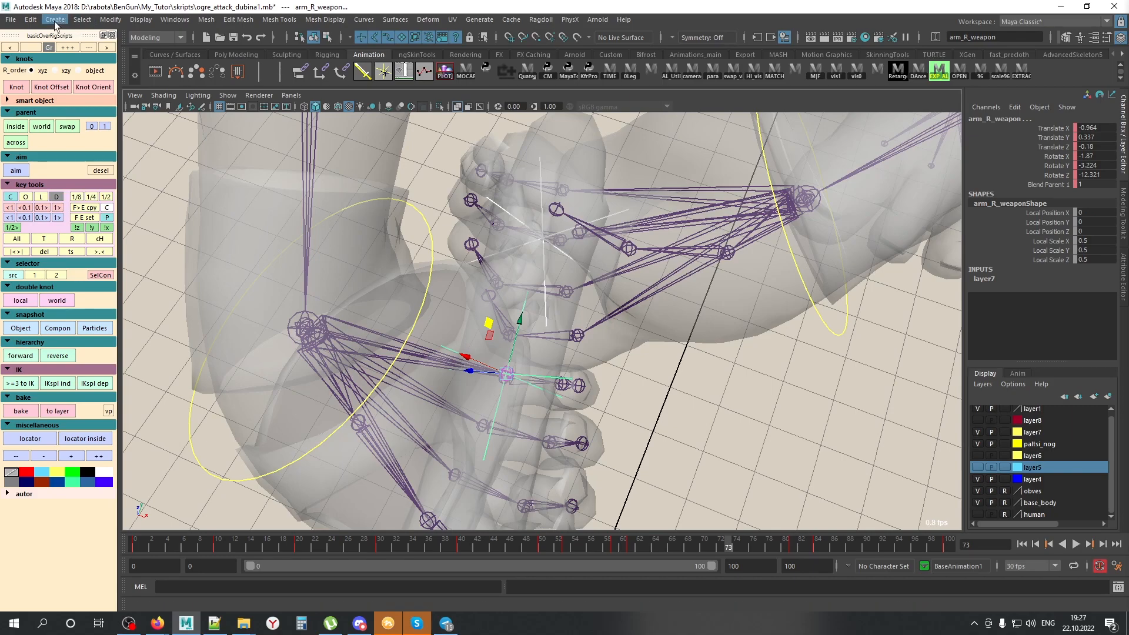
left_click(31, 21)
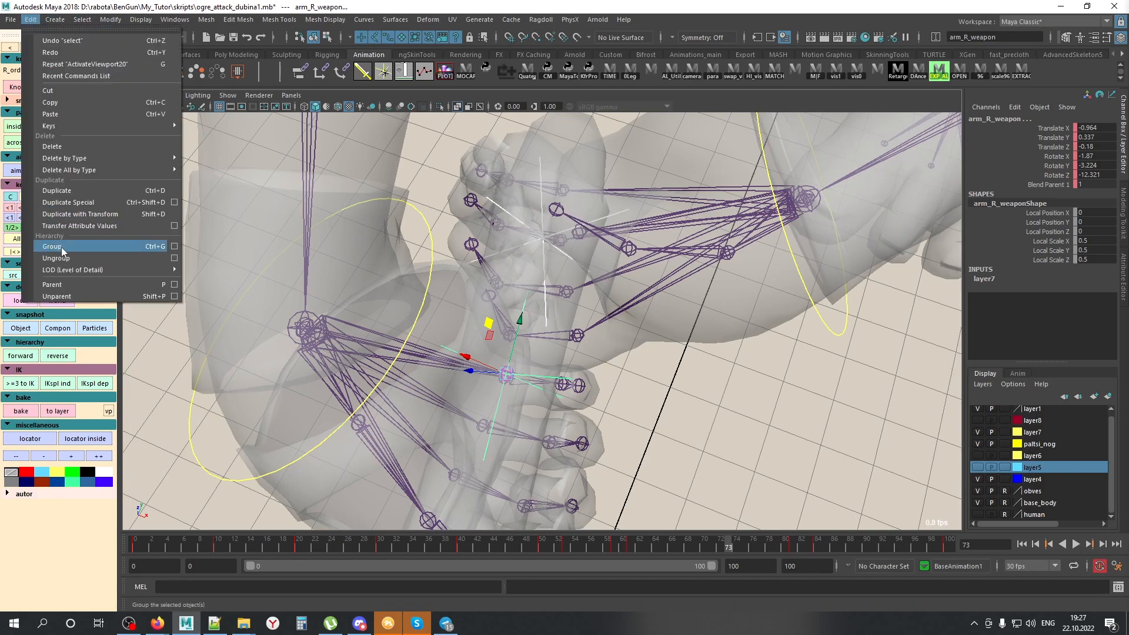
left_click(80, 287)
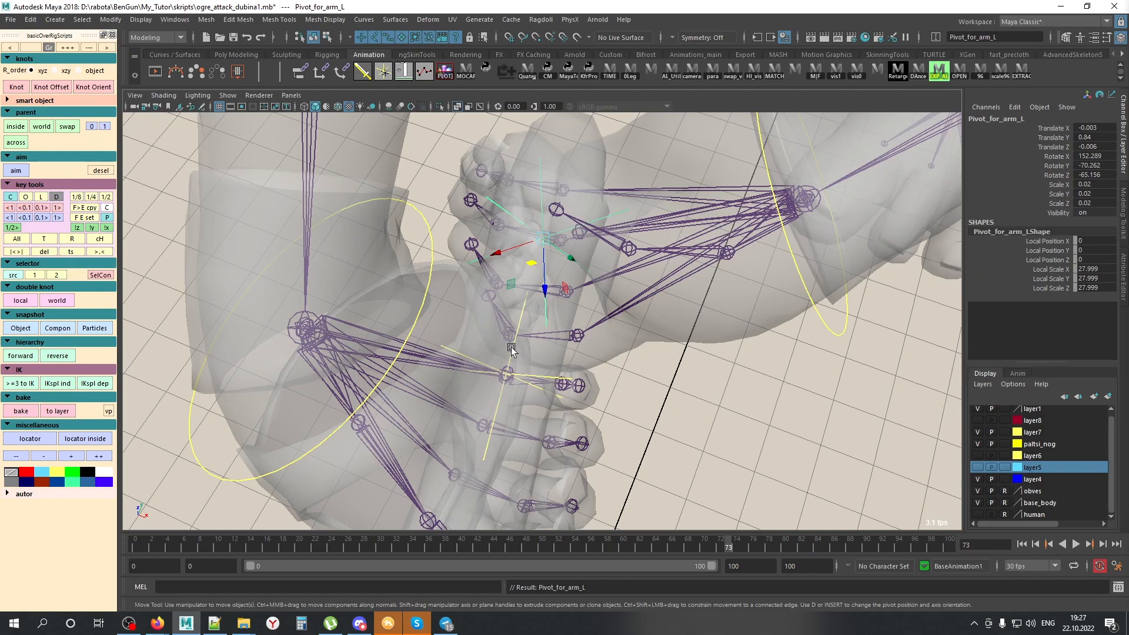
Step: Set the arm pivot's Translate X, Translate Z and all three Rotate values to 0 and attach arm_L to it
left_click(1097, 128)
left_click(1097, 147)
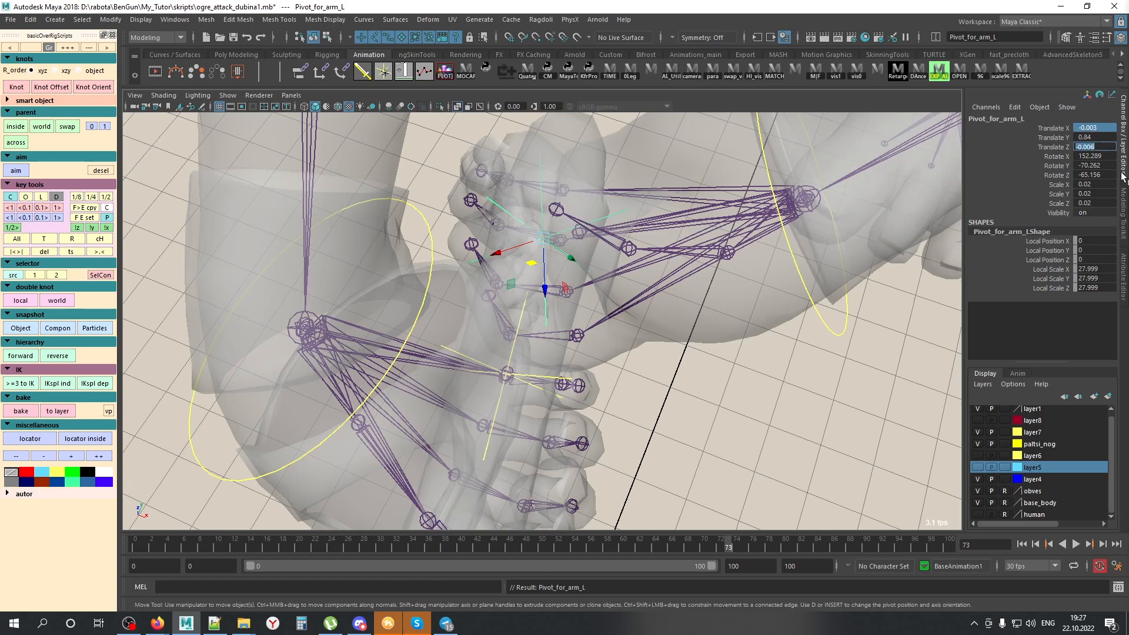
type("0")
key("Return")
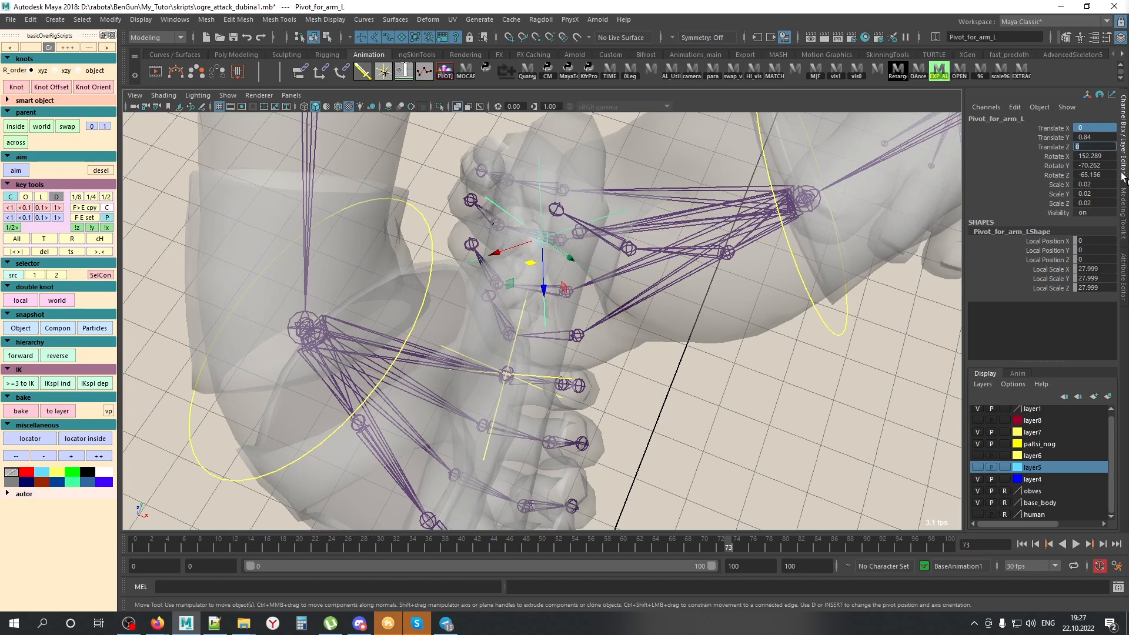
left_click_drag(1097, 156, 1101, 173)
type("0")
key("Return")
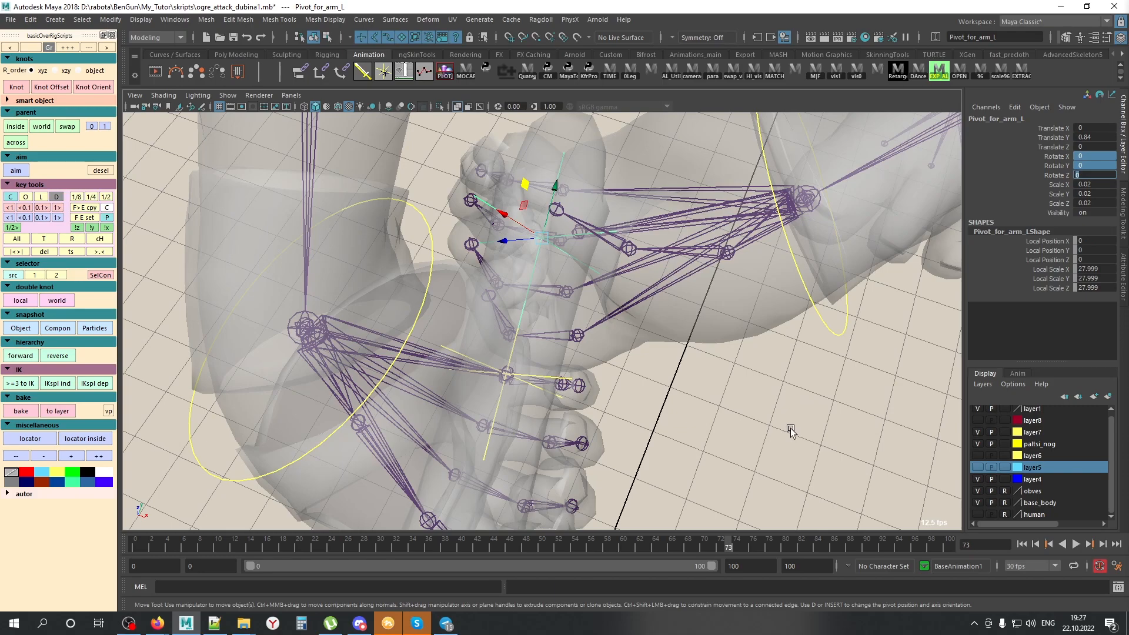
key("ctrl+z")
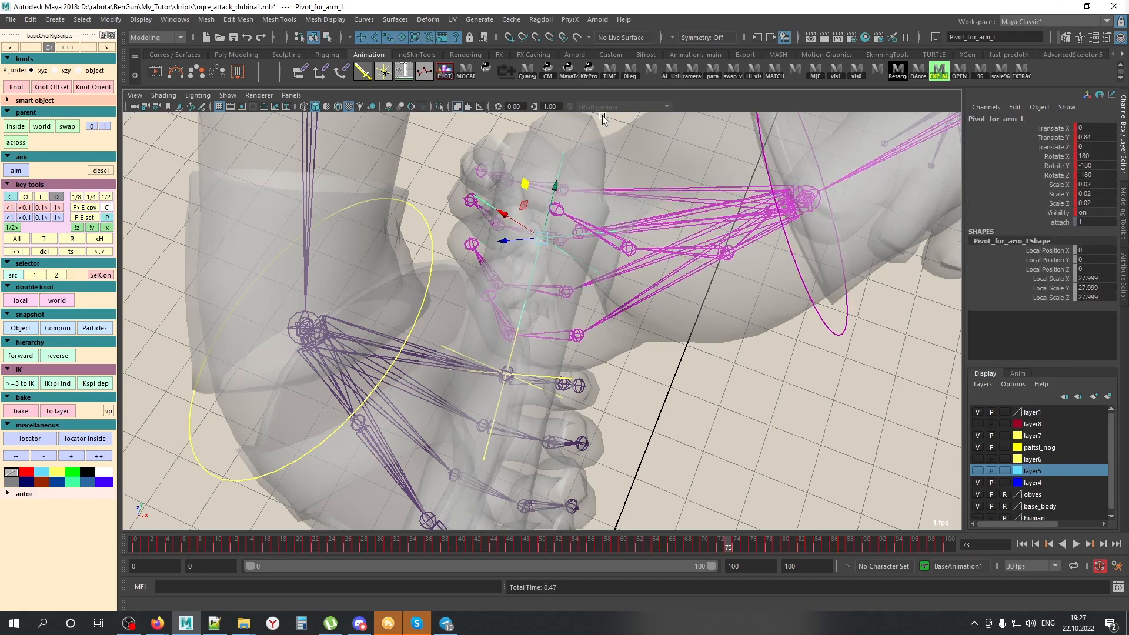
Step: Select arm_L, its pivot locator and arm_R_weapon in turn to examine how the controls are linked
left_click(768, 164)
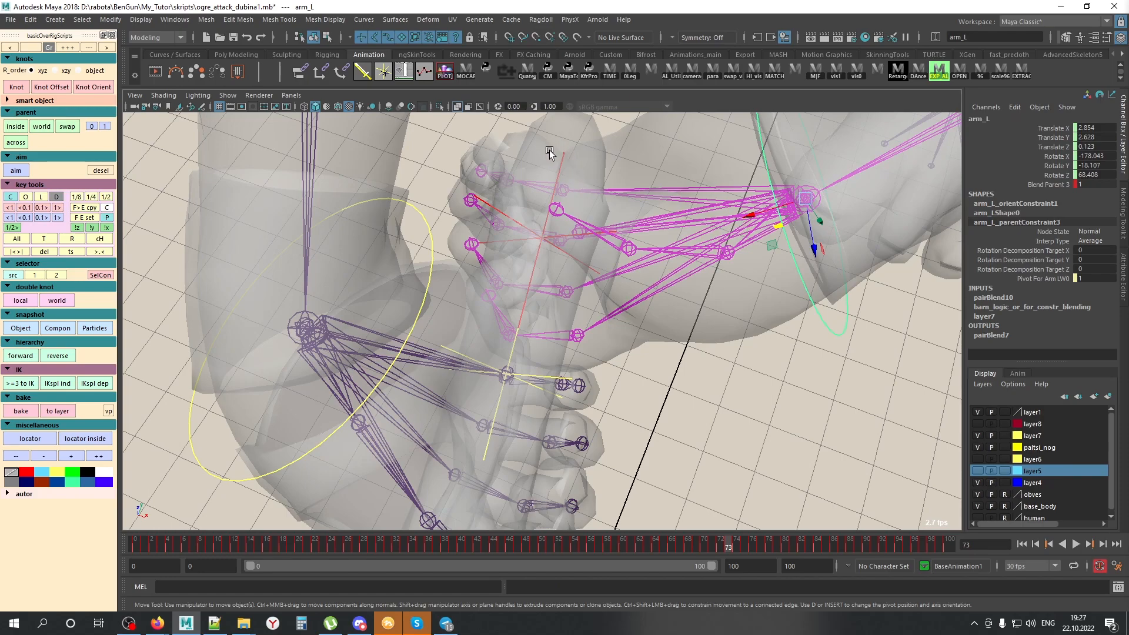
left_click_drag(578, 167, 578, 168)
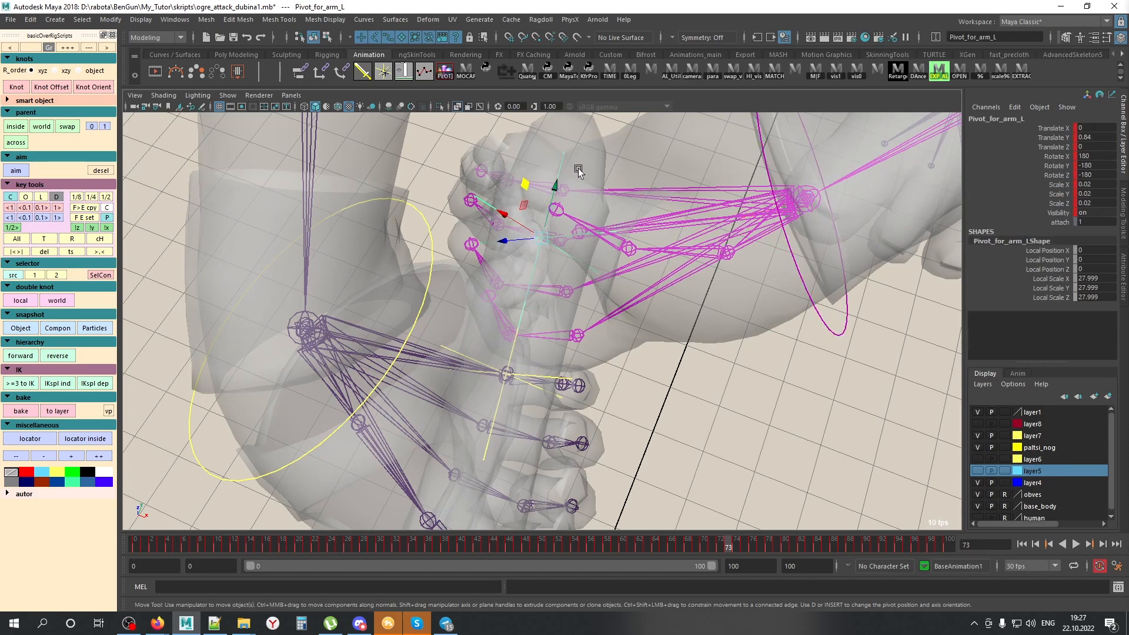
left_click(557, 375)
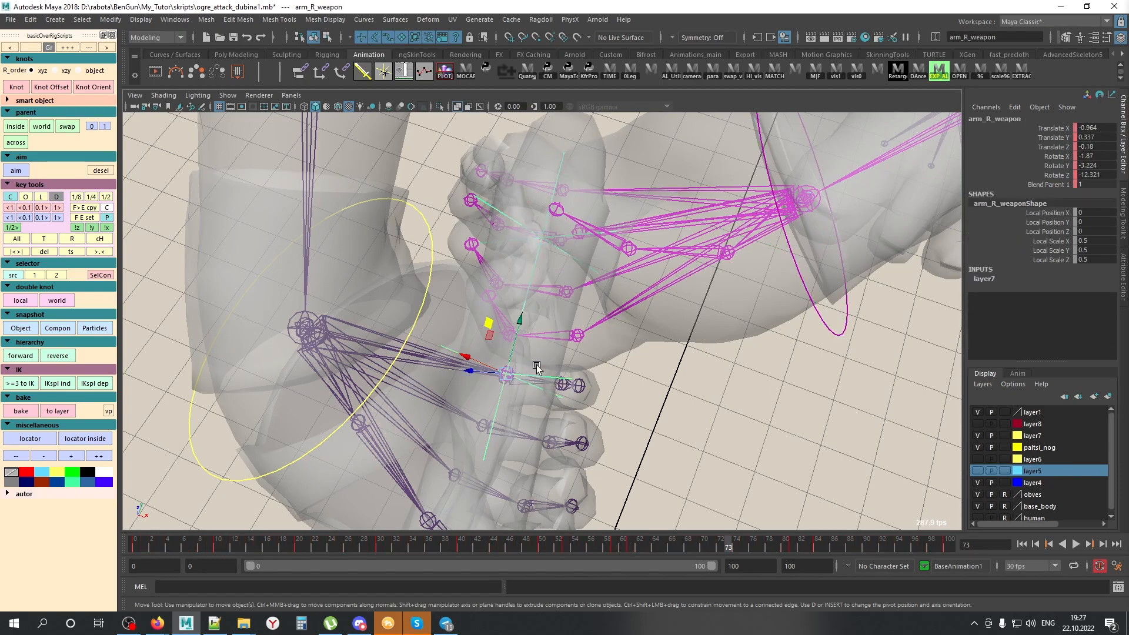
left_click_drag(551, 154, 576, 171)
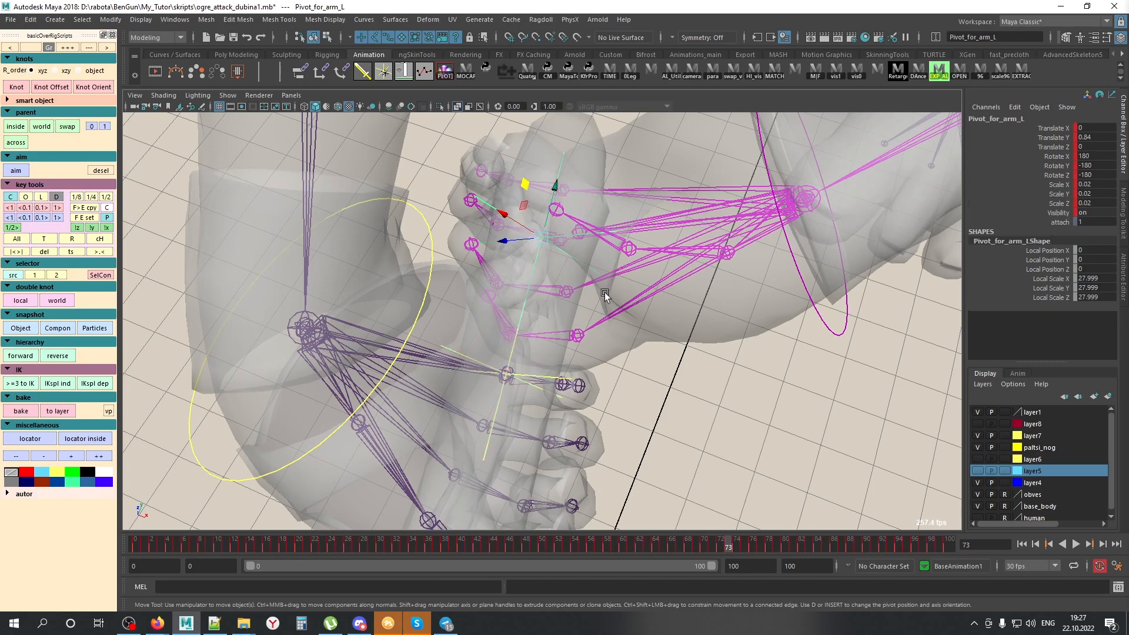
Step: Turn off X-ray display and switch the Rotate tool to local orientation for the Pivot_for_arm_L locator
key("alt+x")
scroll(597, 294, "down", 3)
left_click_drag(597, 297, 580, 279, "alt")
key("e")
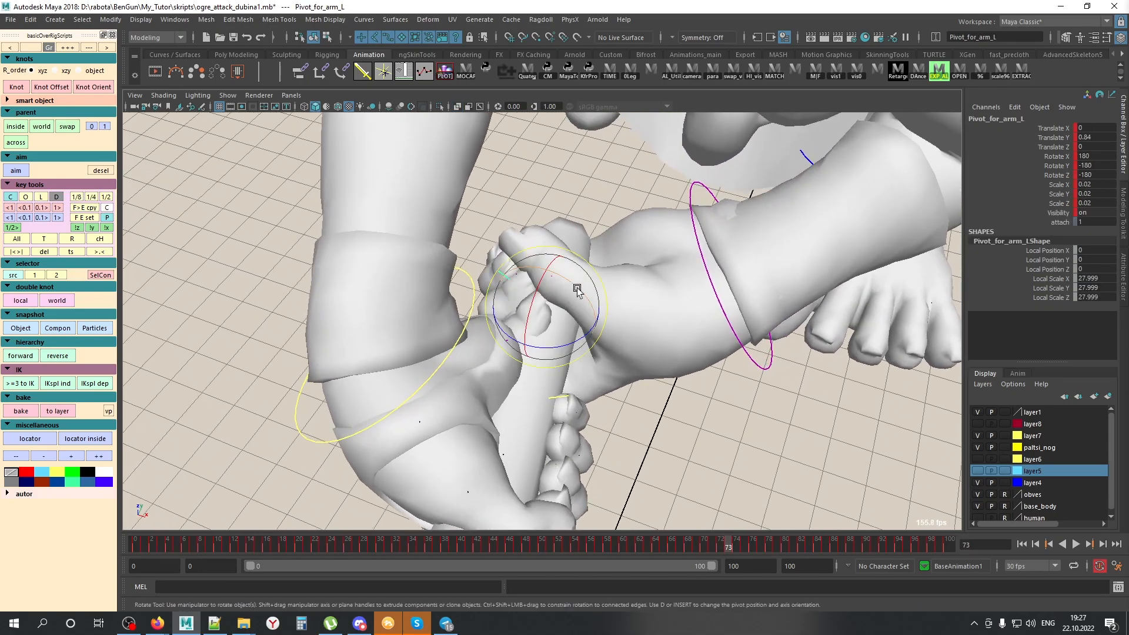
key("e")
key("e")
key("e")
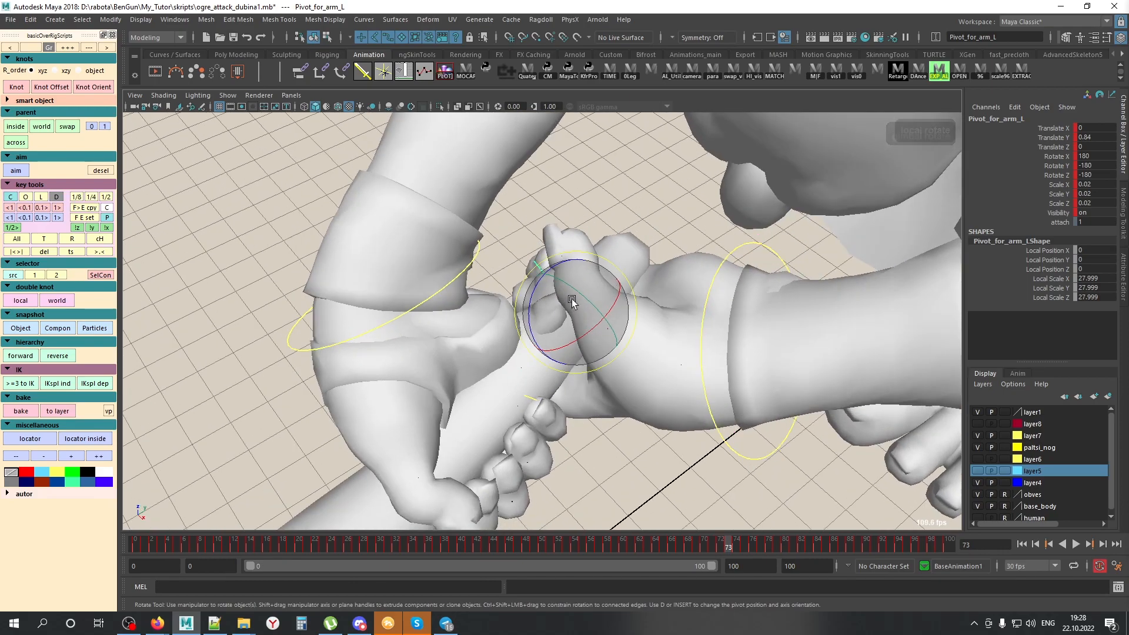
Step: Try rotating the left hand around its pivot locator on the club handle and undo the rotations
left_click_drag(572, 299, 597, 338)
key("ctrl+z")
left_click_drag(633, 372, 652, 456, "alt")
key("ctrl+z")
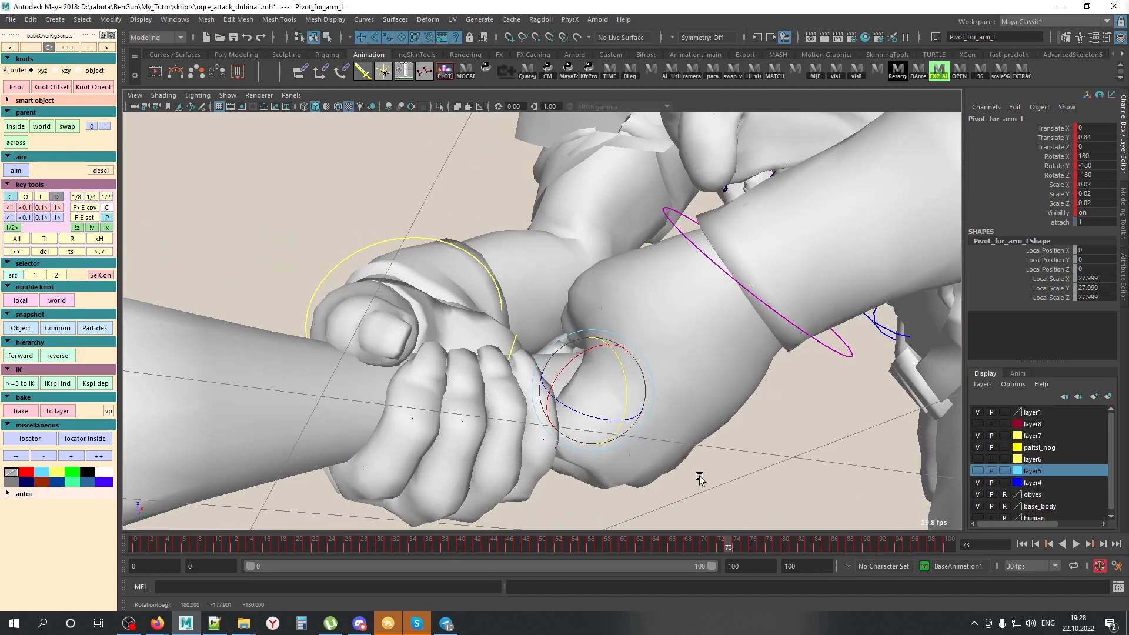
middle_click_drag(699, 478, 674, 493)
left_click_drag(674, 493, 700, 416, "alt")
key("ctrl+z")
Step: Rotate and move the arm_L control directly, pulling the left hand off the club handle, and clear the selection
left_click(743, 410)
left_click_drag(731, 465, 718, 381, "alt")
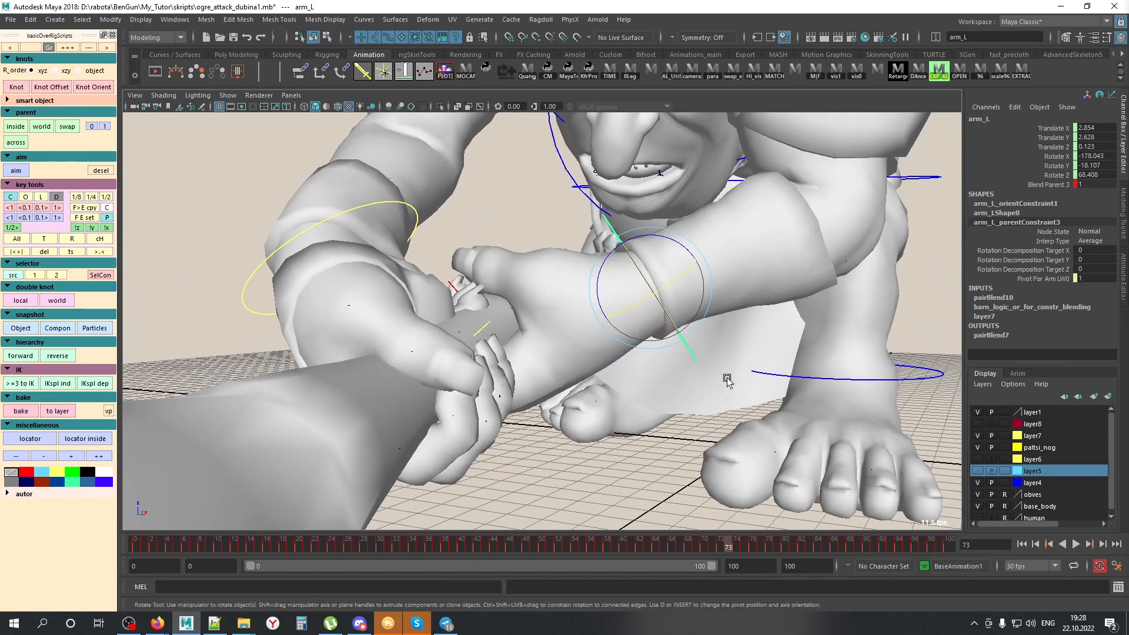
left_click_drag(707, 307, 690, 351)
key("w")
middle_click_drag(700, 357, 748, 388)
key("e")
key("w")
left_click(547, 350)
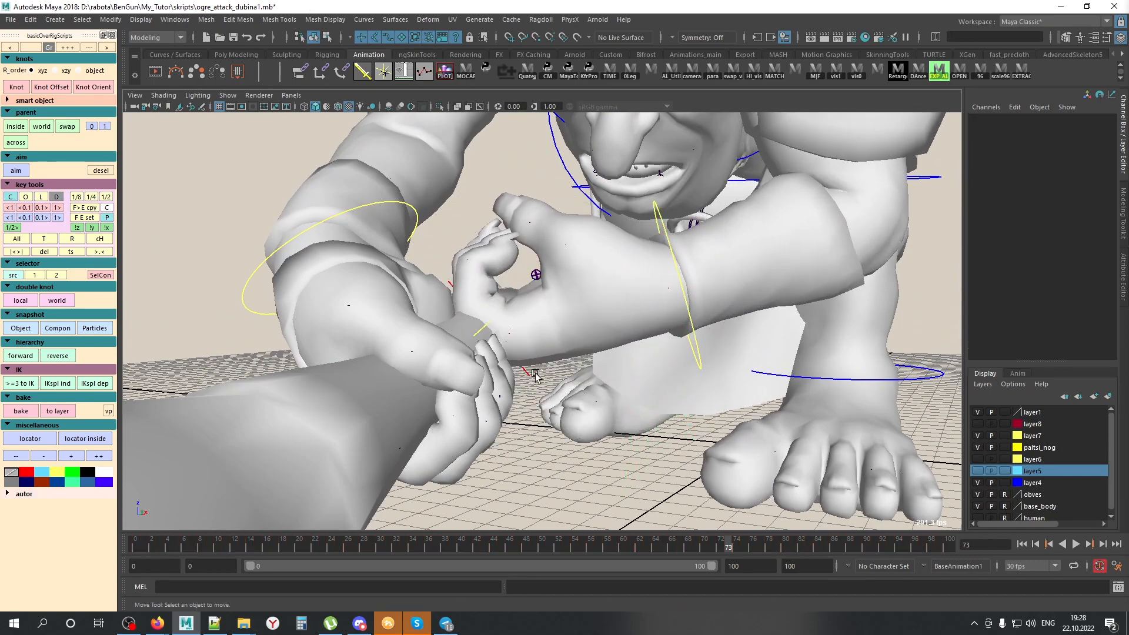
Step: Try rotating the left hand around the Pivot_for_arm_L locator and undo the rotation
left_click(544, 352)
left_click_drag(578, 396, 534, 429, "alt")
key("e")
left_click_drag(544, 304, 541, 315)
key("ctrl+z")
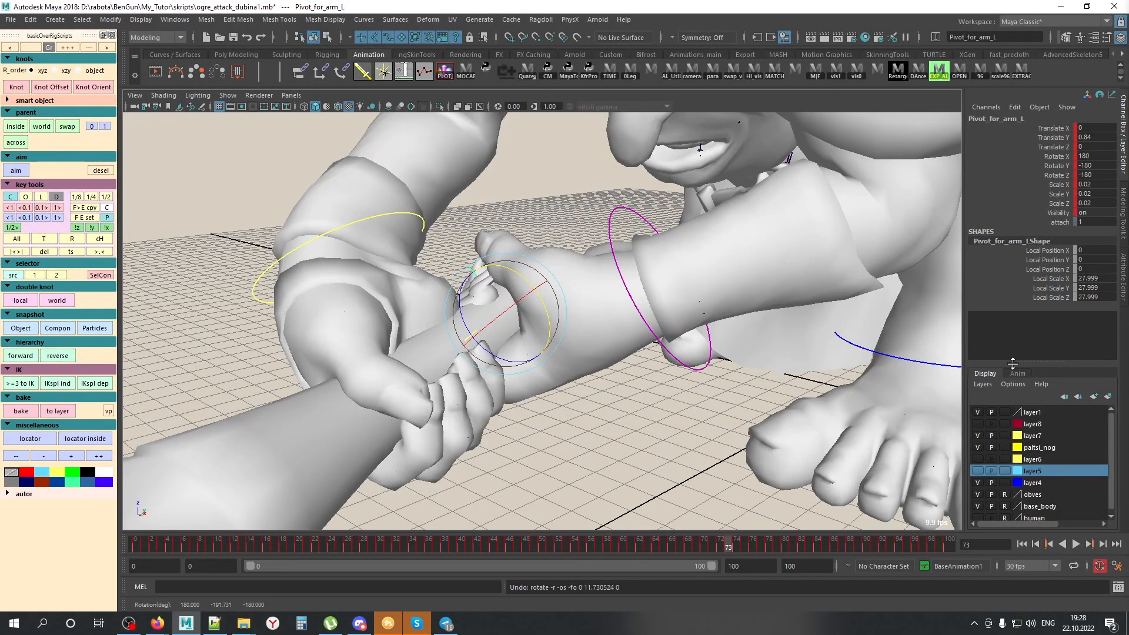
Step: Put the Pivot_for_arm_L locator on a new animation layer and rotate the left hand around it at frame 73
left_click(1019, 385)
left_click(1017, 373)
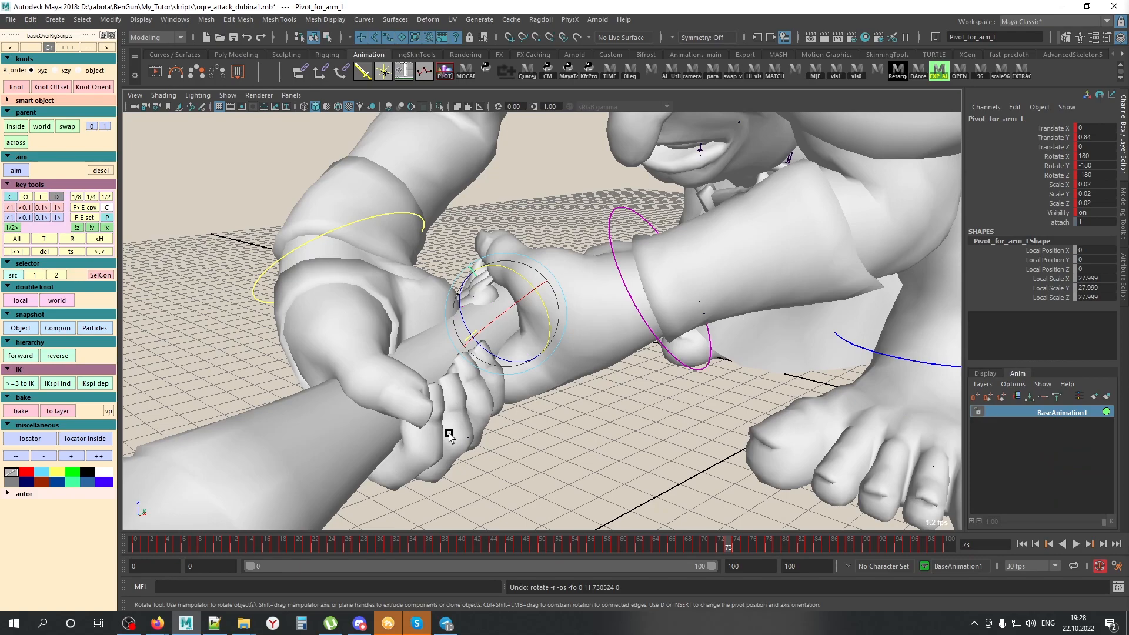
key("ctrl+z")
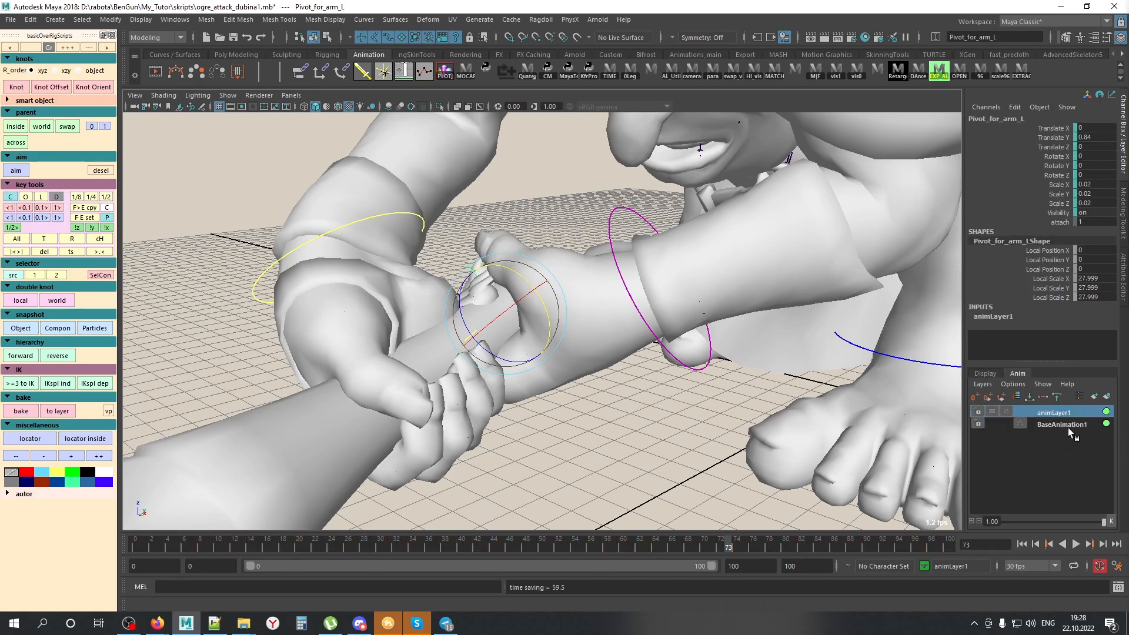
left_click_drag(623, 406, 582, 376, "alt")
left_click_drag(555, 322, 549, 339)
Step: At frame 64, rotate the left hand around its pivot locator, using X-ray display temporarily to check the grip
left_click_drag(742, 544, 655, 538)
mouse_move(735, 499)
left_mouse_down("alt")
mouse_move(746, 510)
mouse_move(686, 383)
mouse_move(779, 353)
mouse_move(686, 401)
left_mouse_up("alt")
key("alt+x")
key("alt+1")
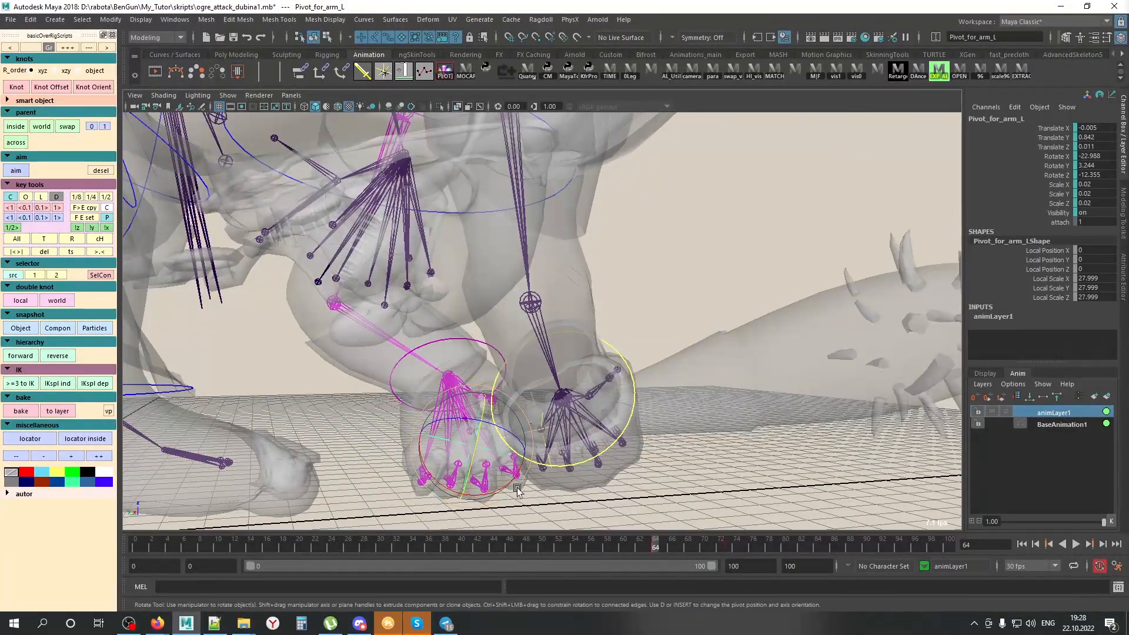
mouse_move(466, 439)
left_mouse_down()
mouse_move(468, 452)
mouse_move(552, 466)
mouse_move(525, 488)
mouse_move(399, 487)
left_mouse_up()
key("alt+1")
key("alt+x")
left_click_drag(680, 440, 820, 541)
Step: At frame 59, rotate the Pivot_for_arm_L locator to adjust the left hand on the raised club and key it
left_click_drag(659, 544, 617, 543)
middle_click_drag(546, 390, 643, 627, "alt")
right_click_drag(642, 627, 478, 393, "alt")
left_click_drag(478, 393, 605, 404, "alt")
mouse_move(538, 232)
left_mouse_down()
mouse_move(561, 216)
mouse_move(526, 221)
left_mouse_up()
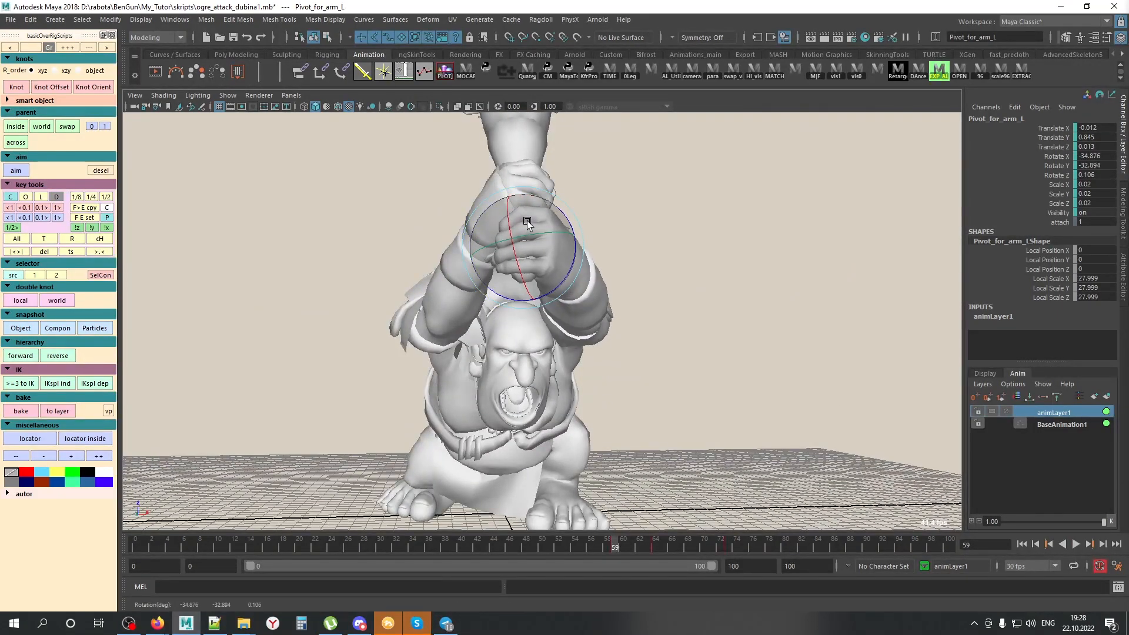
key("s")
Step: Go to frame 52 and scrub through the club swing from the side to examine the left hand's grip
left_click_drag(615, 544, 563, 545)
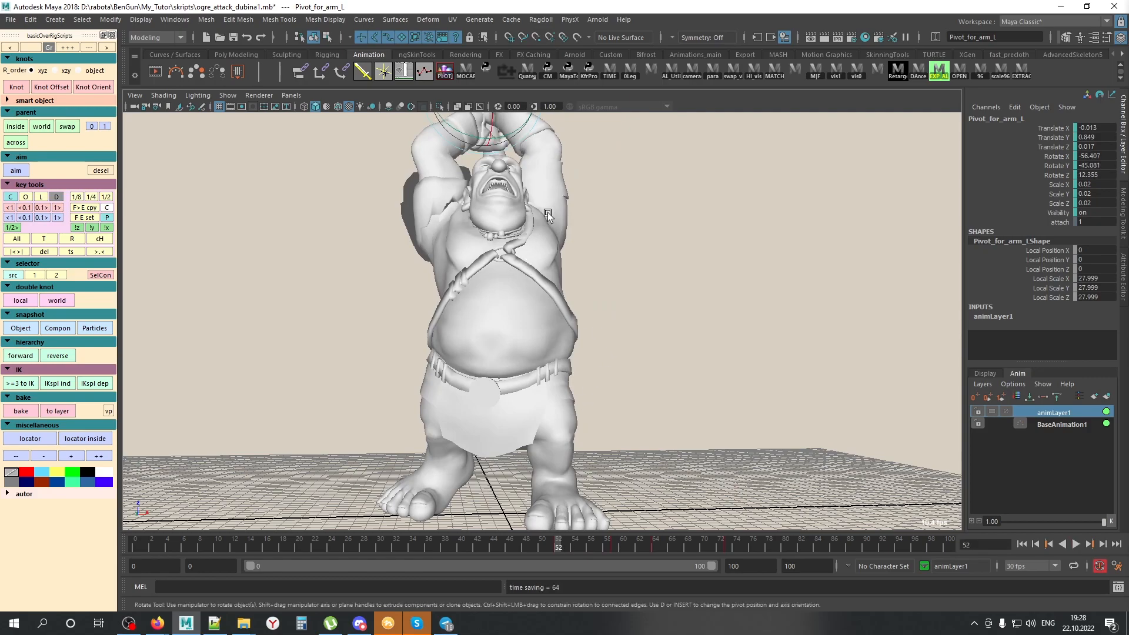
right_click_drag(606, 269, 474, 269, "alt")
left_click_drag(474, 269, 323, 249, "alt")
middle_click_drag(323, 250, 395, 411, "alt")
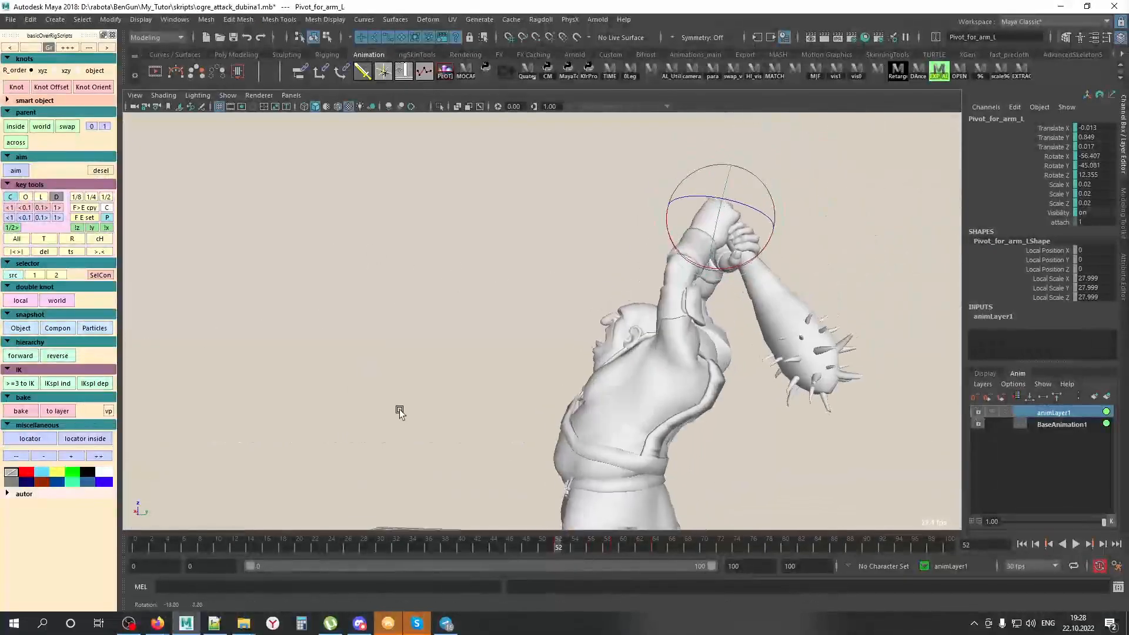
left_click_drag(396, 411, 411, 410, "alt")
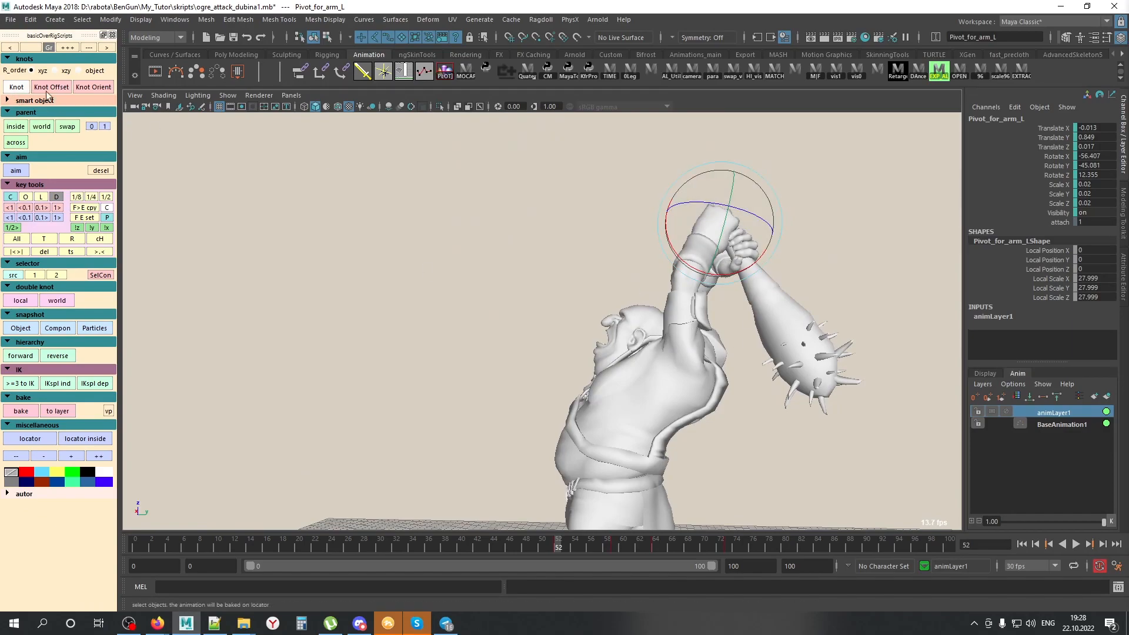
right_click_drag(636, 333, 582, 330, "alt")
middle_click_drag(582, 330, 595, 309, "alt")
left_click_drag(556, 537, 722, 557)
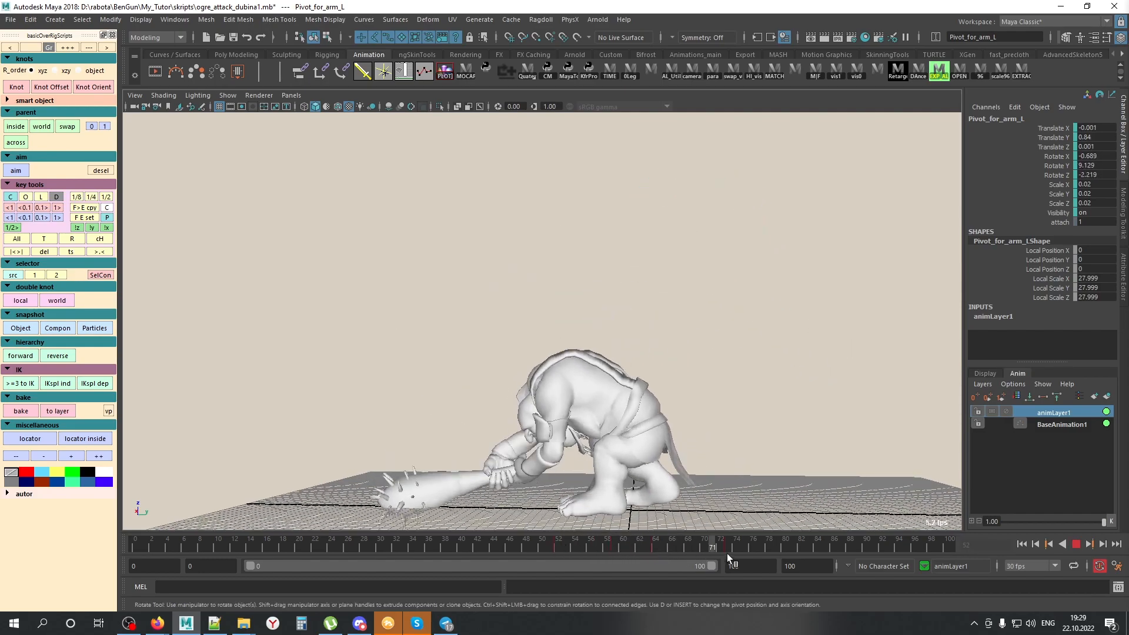
left_click(574, 546)
mouse_move(577, 547)
left_mouse_down()
mouse_move(694, 552)
mouse_move(585, 541)
left_mouse_up()
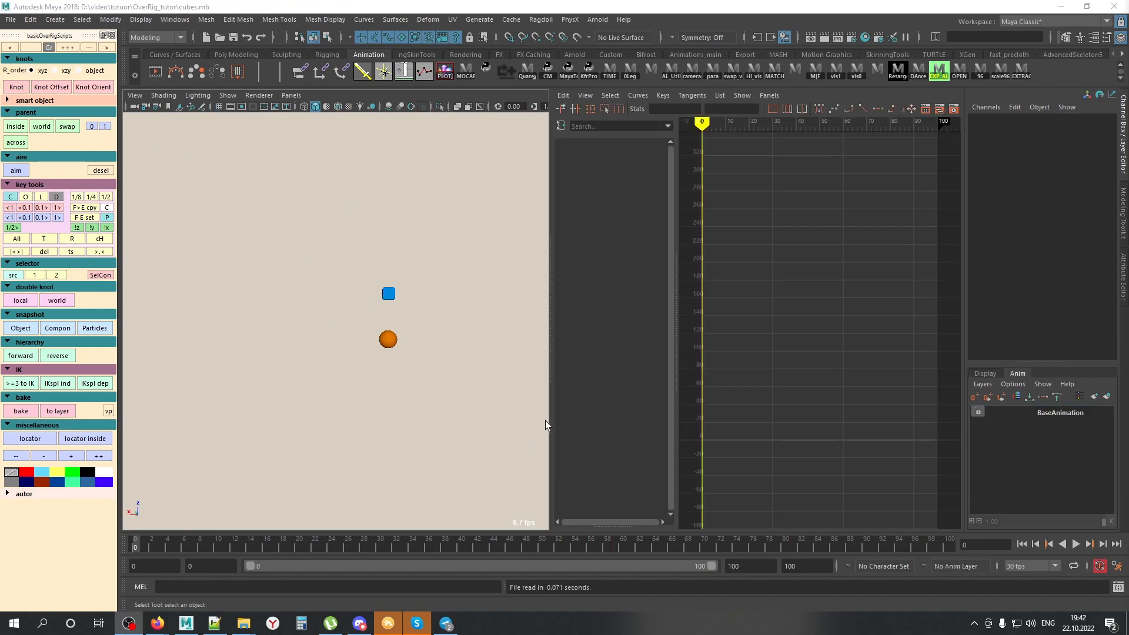
Step: Enlarge the camera view to a single pane showing the cube and sphere, and select the cube to inspect its channels
key("space")
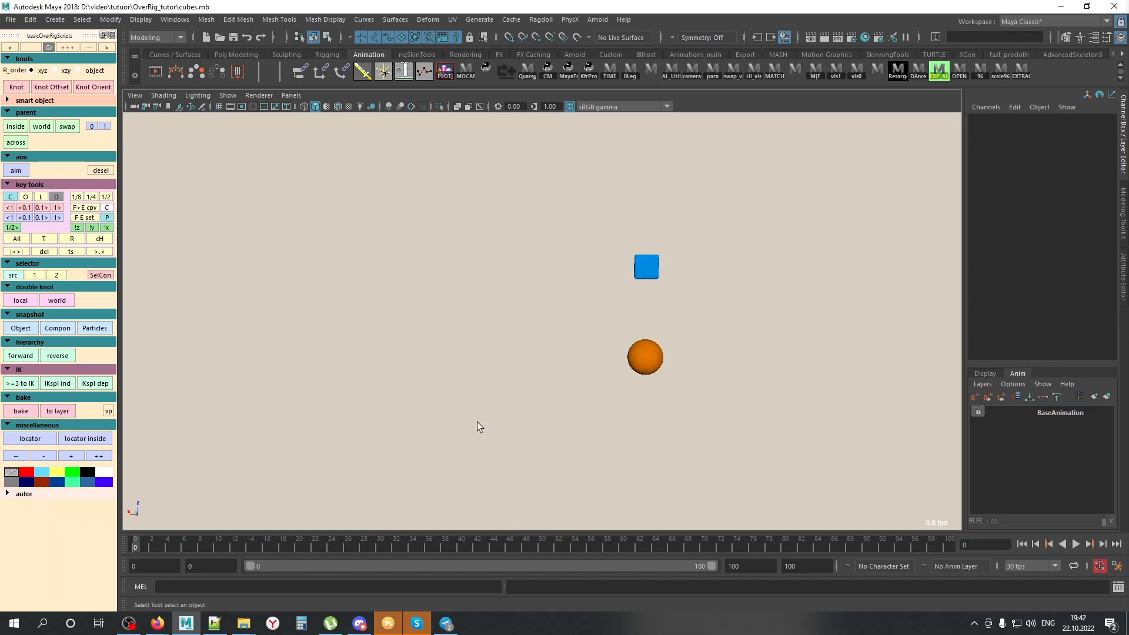
middle_click_drag(698, 398, 500, 368, "alt")
scroll(501, 368, "up", 3)
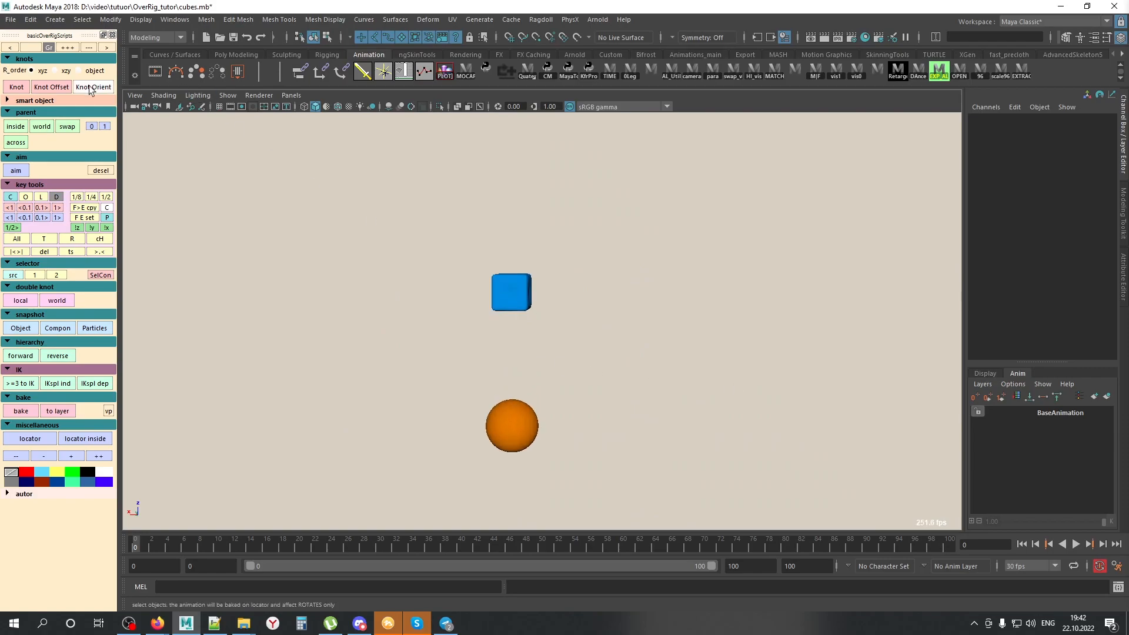
scroll(635, 300, "down", 1)
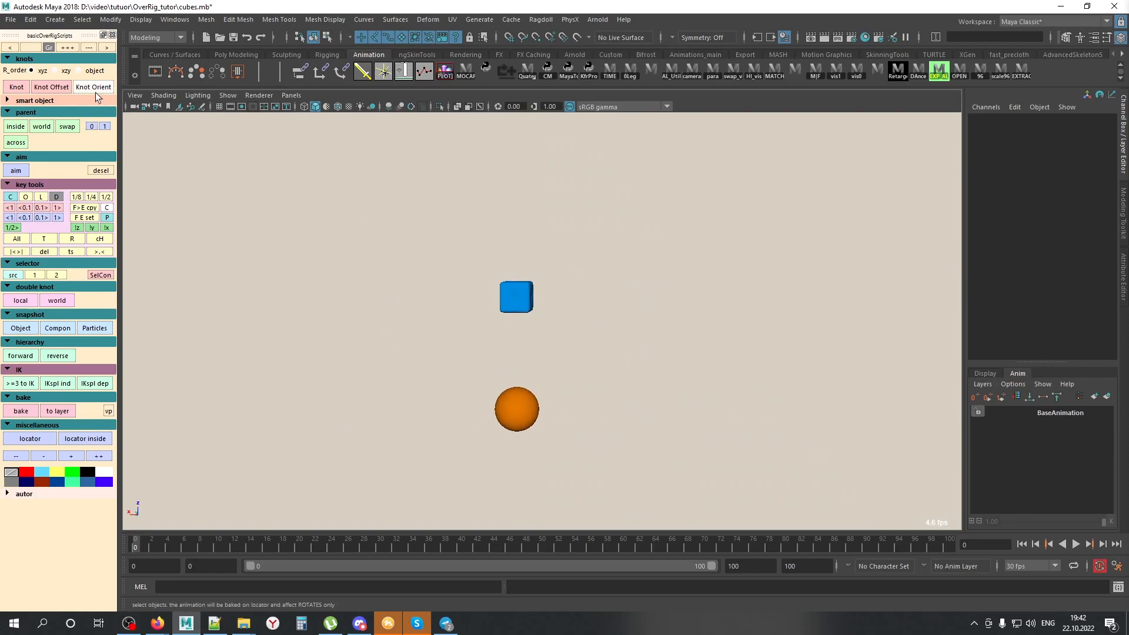
left_click_drag(552, 246, 470, 333)
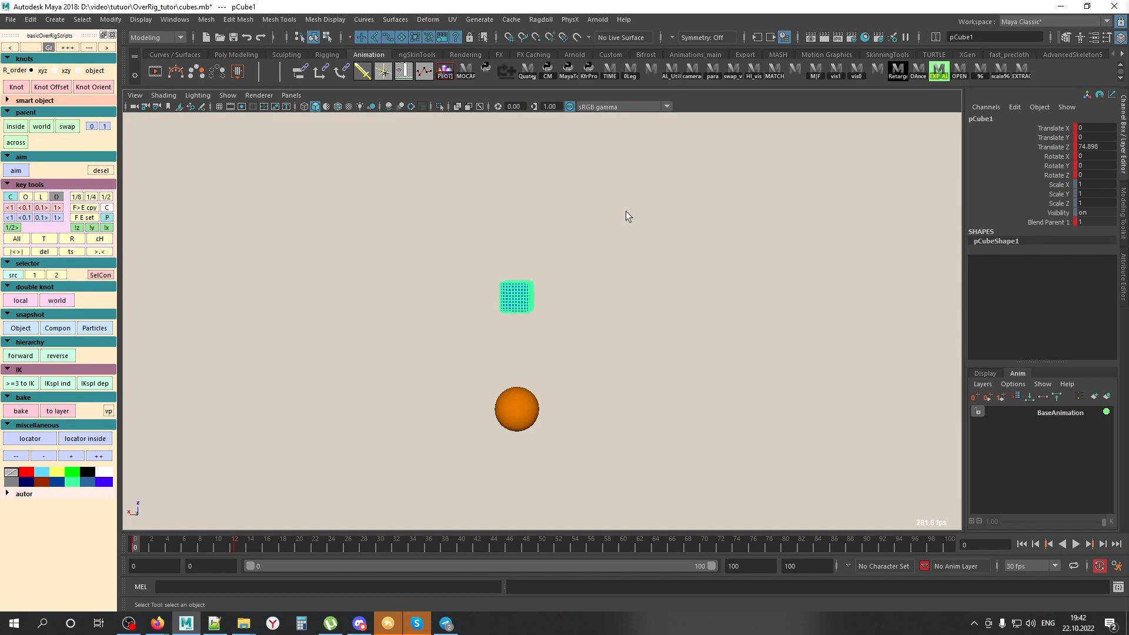
left_click(613, 323)
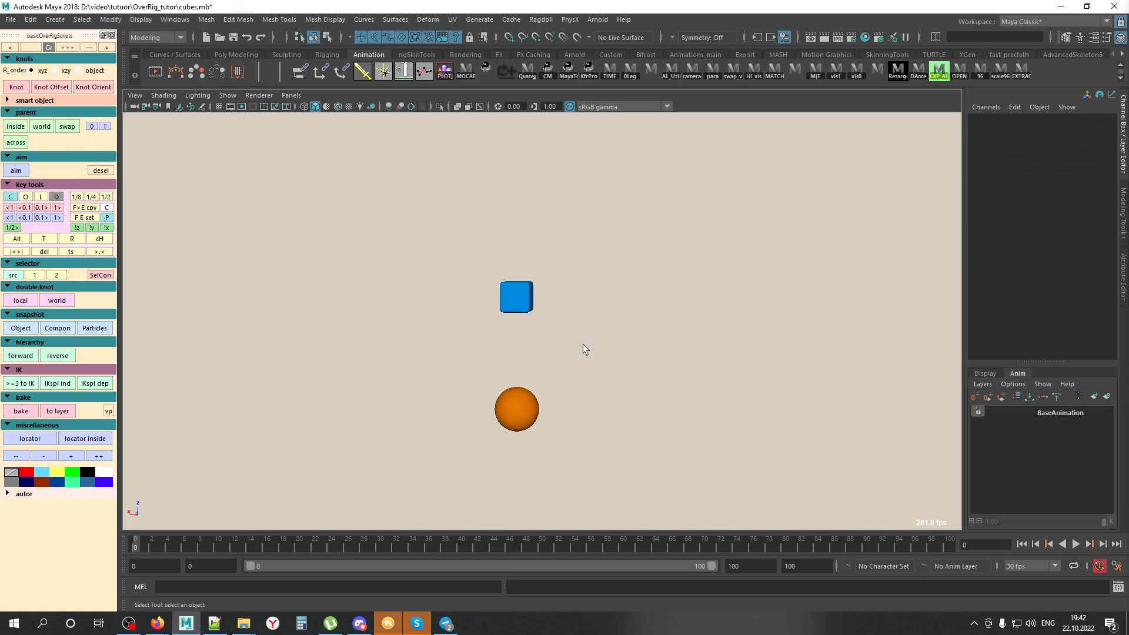
Step: Preview the cube's animation and try rotating the orange sphere with the attached cube, undoing each rotation
left_click(529, 408)
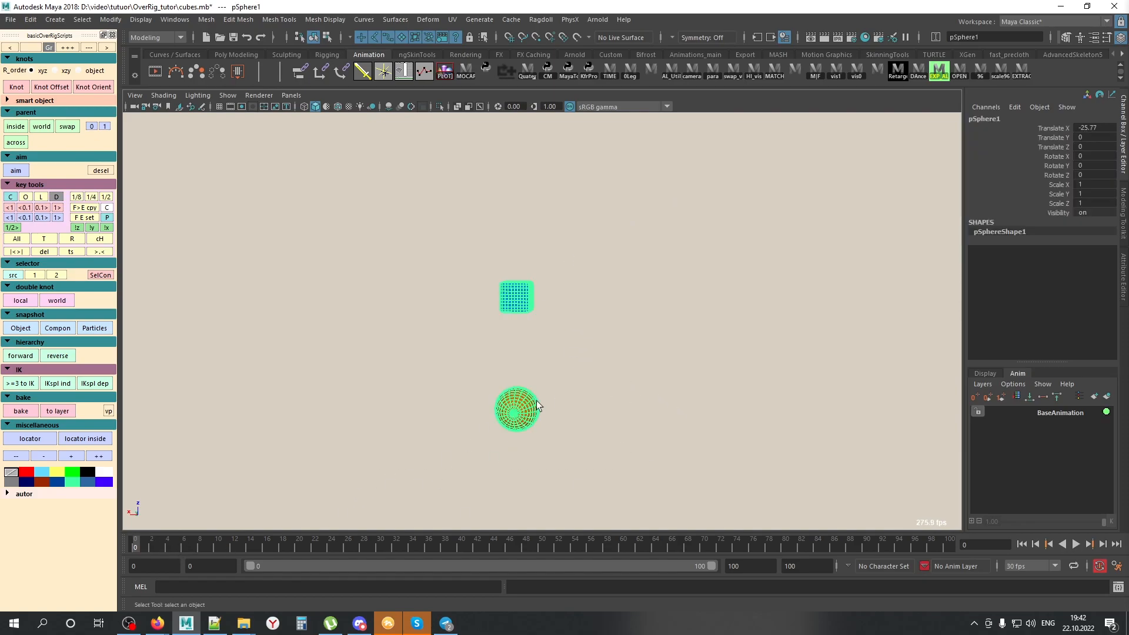
key("e")
key("alt+v")
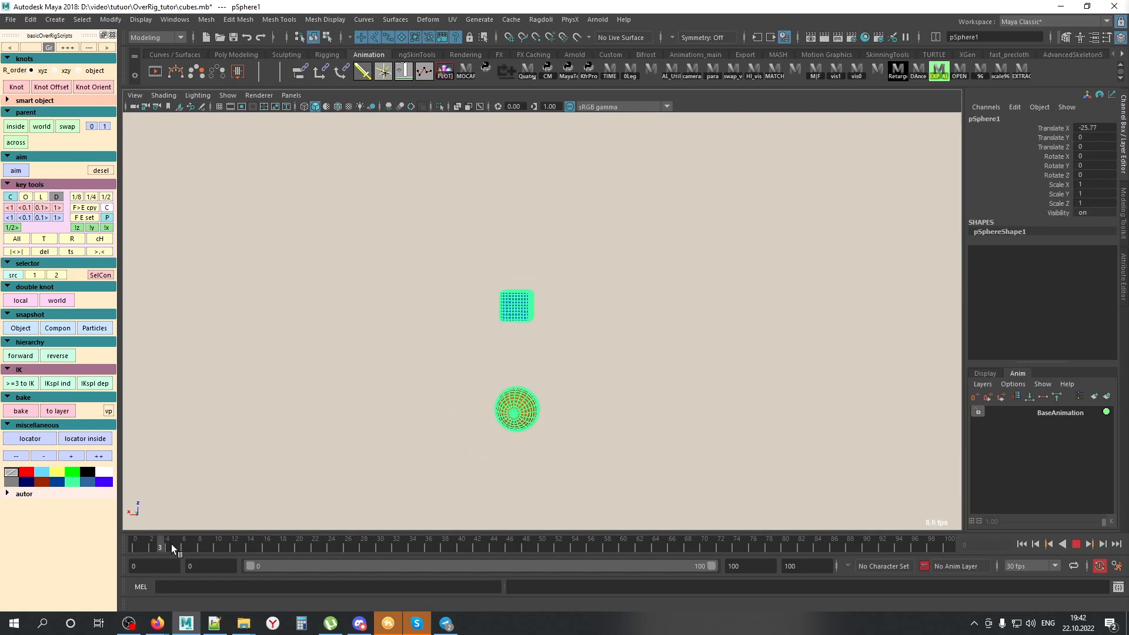
key("alt+v")
left_click_drag(550, 372, 536, 353)
key("ctrl+z")
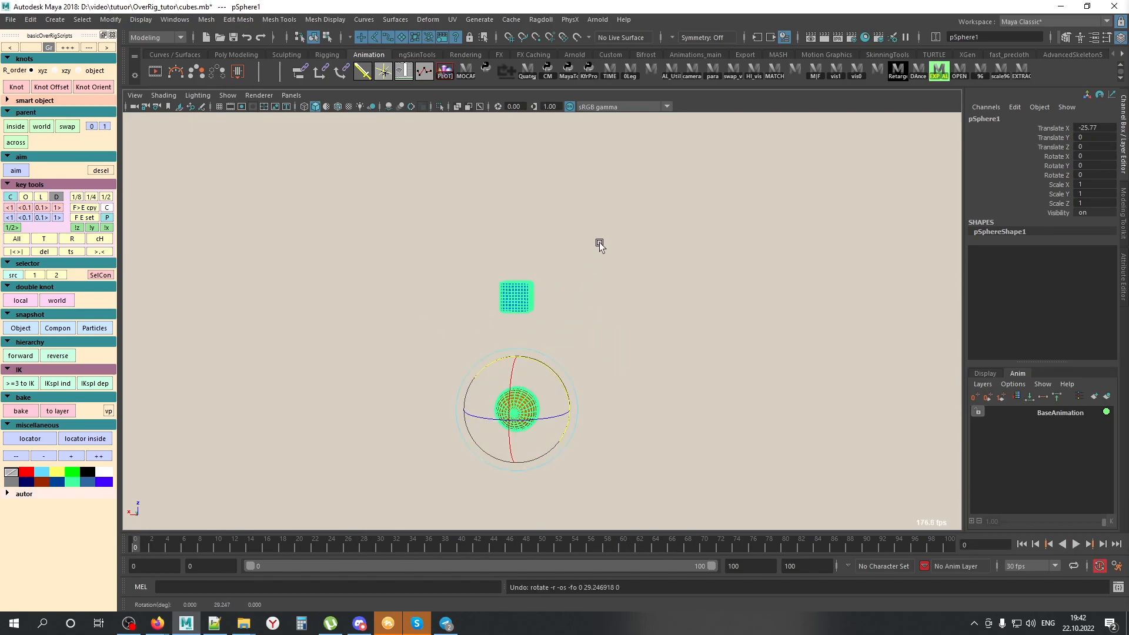
left_click_drag(599, 242, 270, 457, "shift")
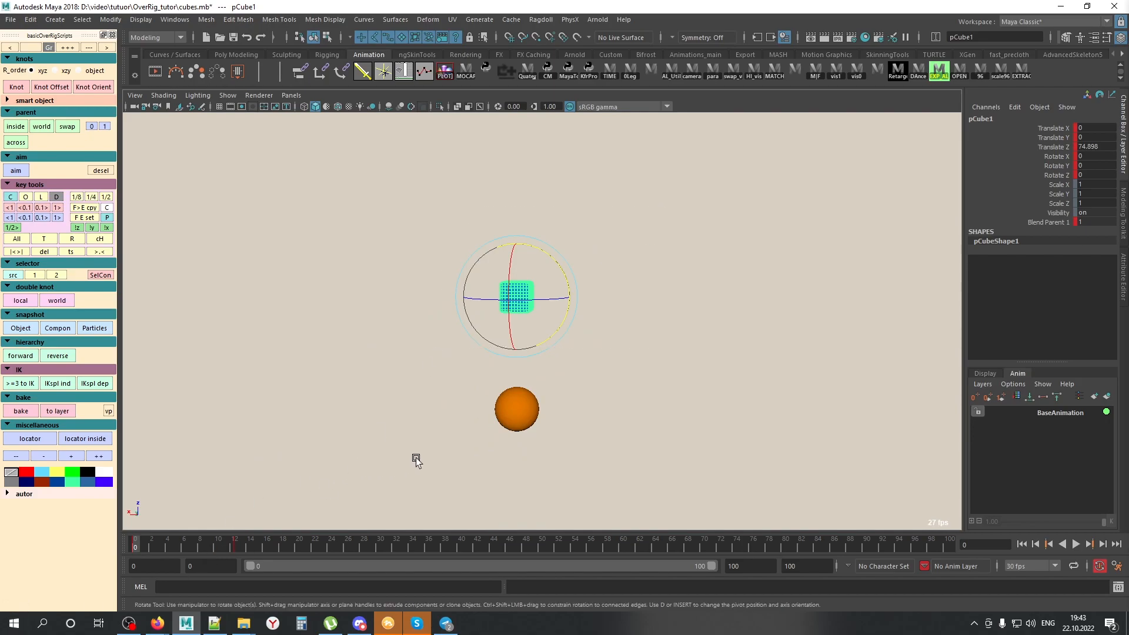
left_click(516, 408)
left_click_drag(570, 373, 461, 350)
key("ctrl+z")
Step: Create a Knot Orient locator for the blue cube
left_click(503, 303)
left_click(92, 87)
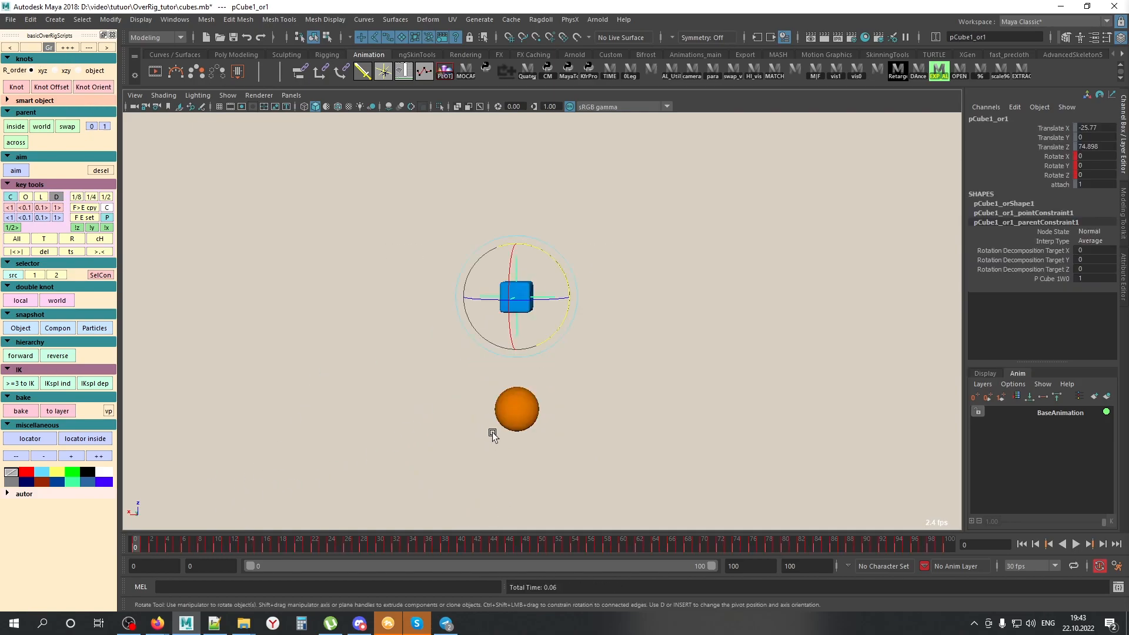
Step: Key the orange sphere at frame 0 and rotate it at several frames up to frame 95 to animate its spin
left_click(510, 415)
key("s")
left_click_drag(187, 547, 356, 543)
left_click_drag(559, 381, 561, 466)
left_click_drag(371, 542, 534, 541)
left_click_drag(569, 413, 777, 541)
left_click_drag(556, 375, 714, 479)
left_click_drag(778, 542, 915, 543)
left_click_drag(556, 374, 740, 359)
Step: Play back the sphere's rotation and inspect how the cube behaves with its orientation locator
key("alt+v")
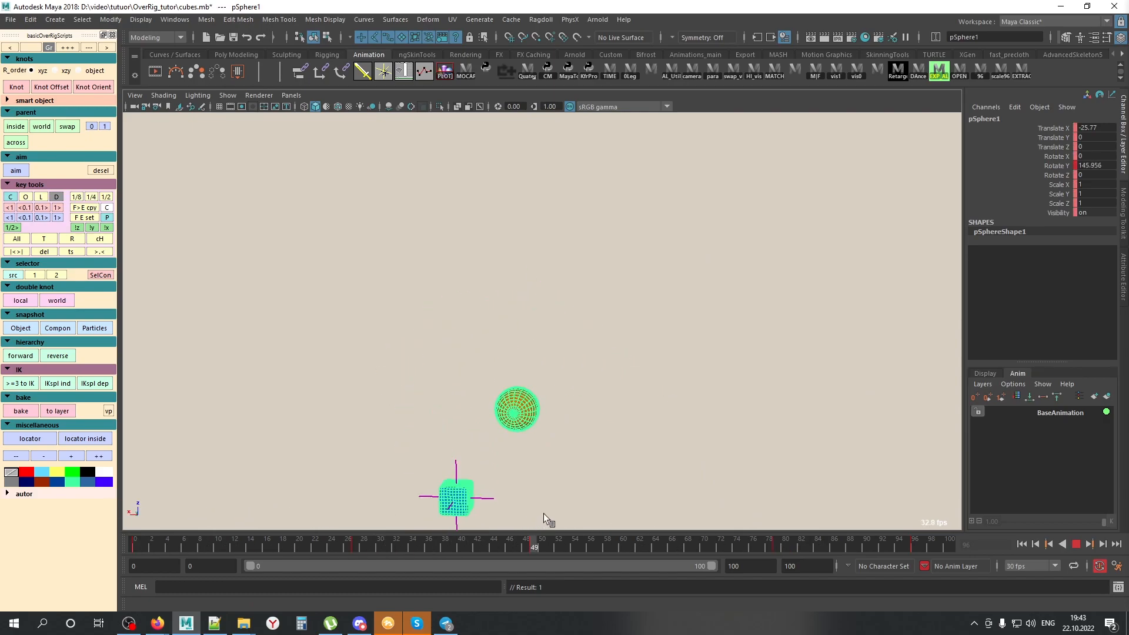
key("alt+v")
left_click(636, 315)
left_click(568, 307)
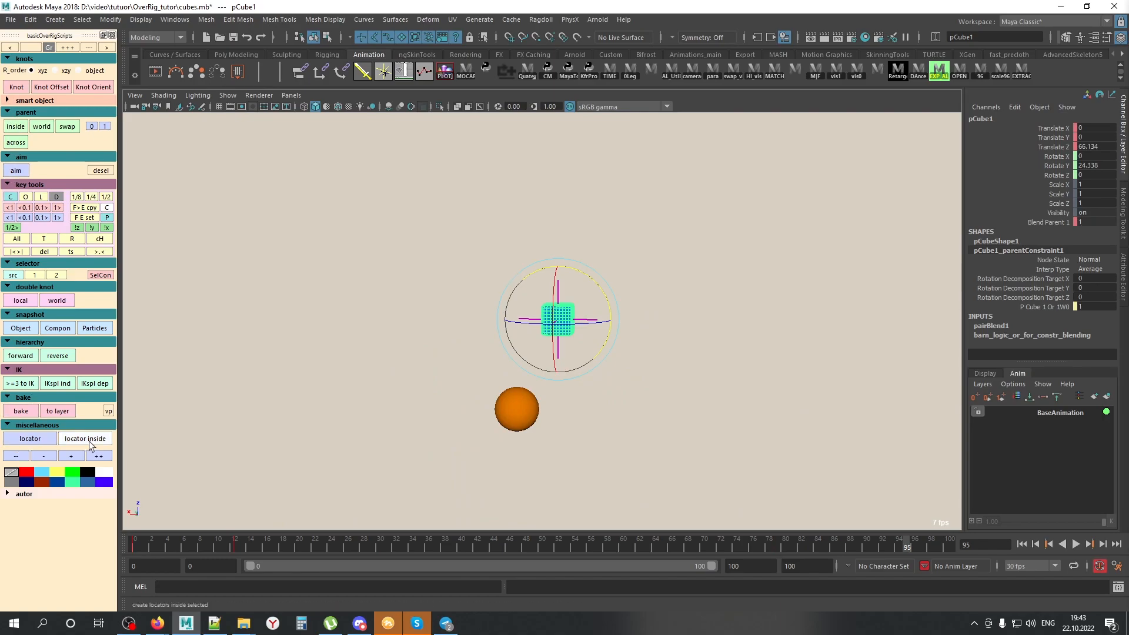
left_click(40, 410)
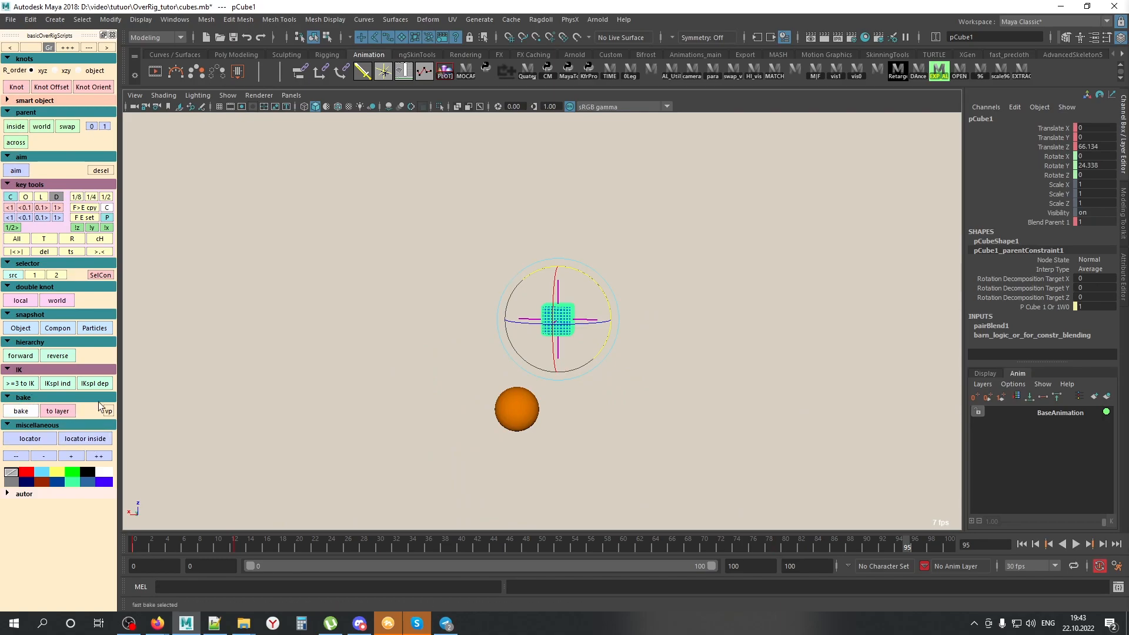
left_click(622, 432)
left_click_drag(223, 532, 1042, 493)
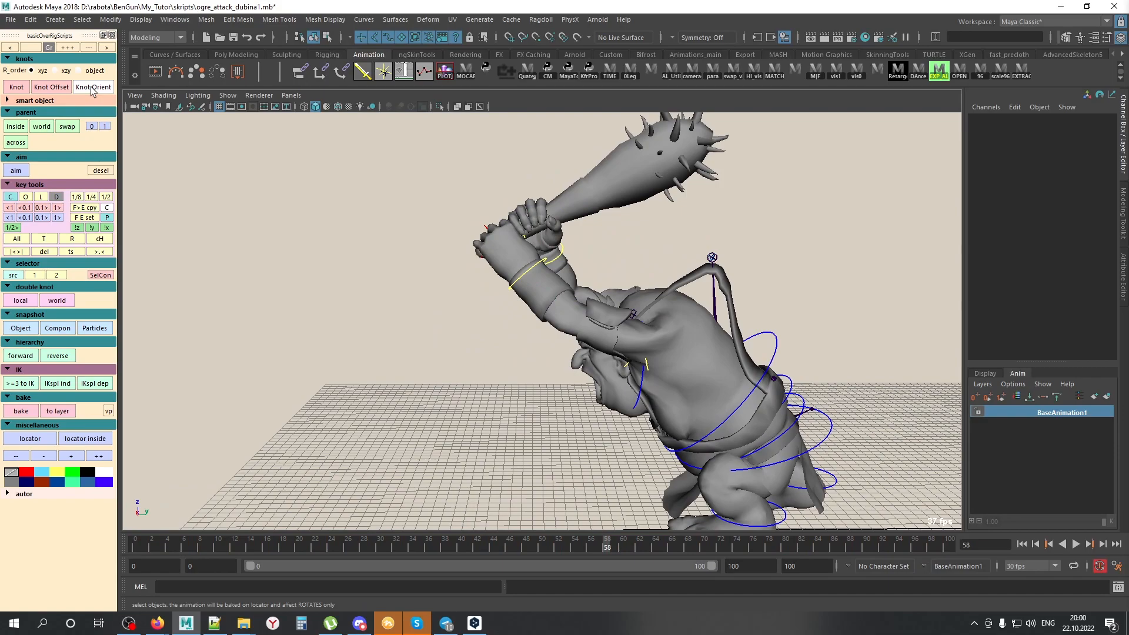
Step: Examine the ogre's hands and their controls on the club handle at frame 58 in X-ray display
left_click_drag(177, 235, 517, 279, "alt")
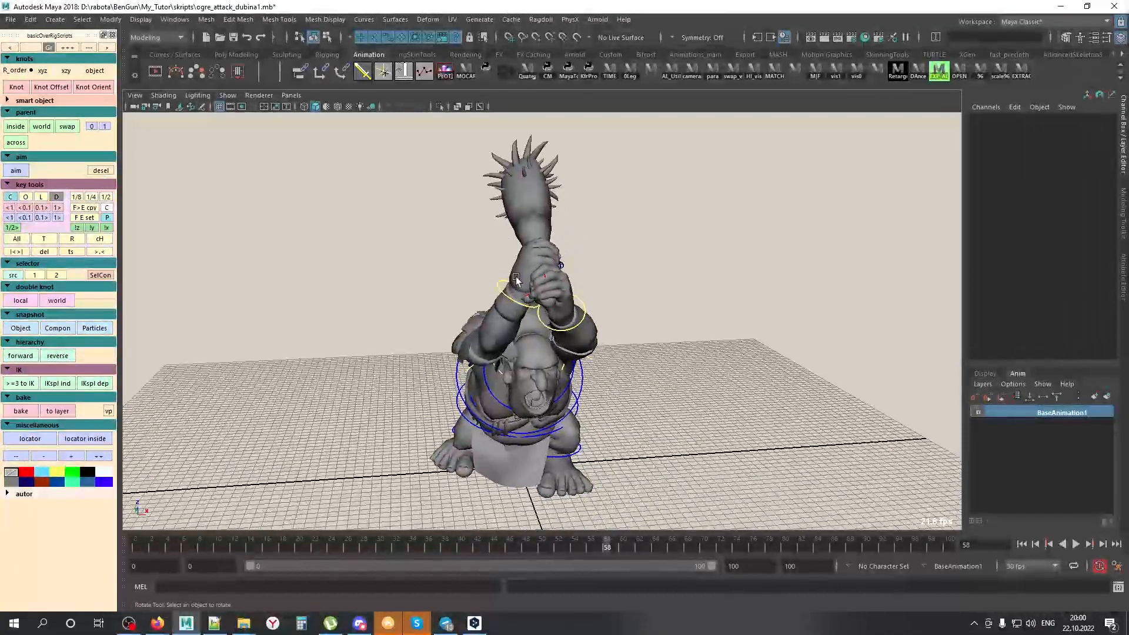
left_click_drag(650, 378, 705, 346, "alt")
right_click_drag(704, 346, 742, 329, "alt")
key("alt+x")
mouse_move(729, 288)
left_mouse_down("alt")
mouse_move(696, 320)
mouse_move(588, 221)
left_mouse_up("alt")
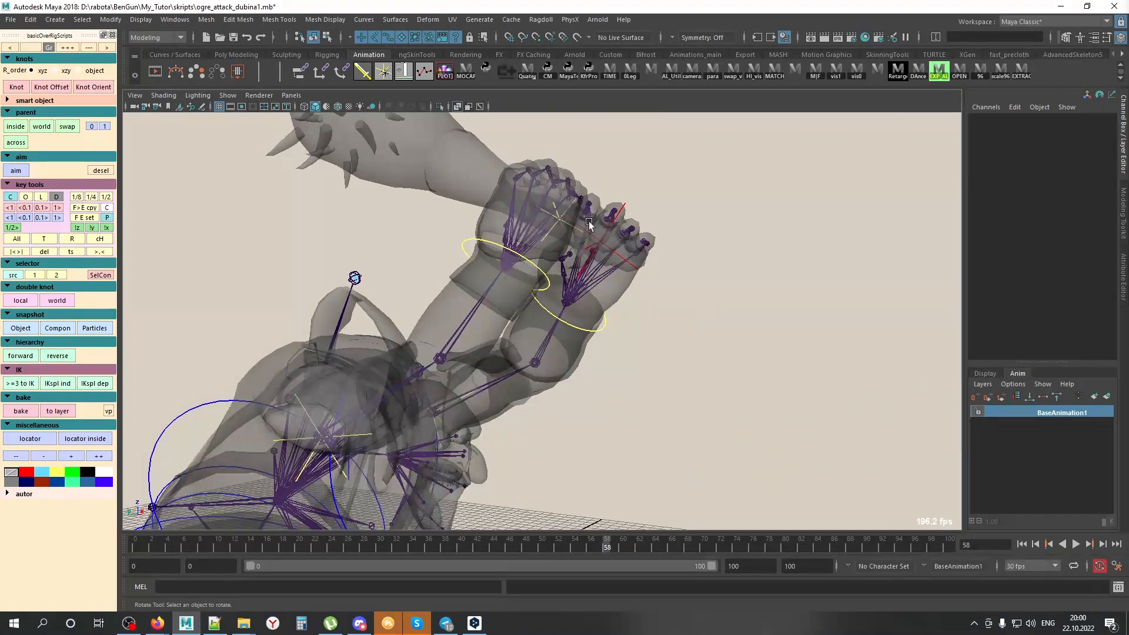
left_click(552, 228)
left_click_drag(595, 322, 594, 343)
left_click(647, 243)
left_click(686, 269)
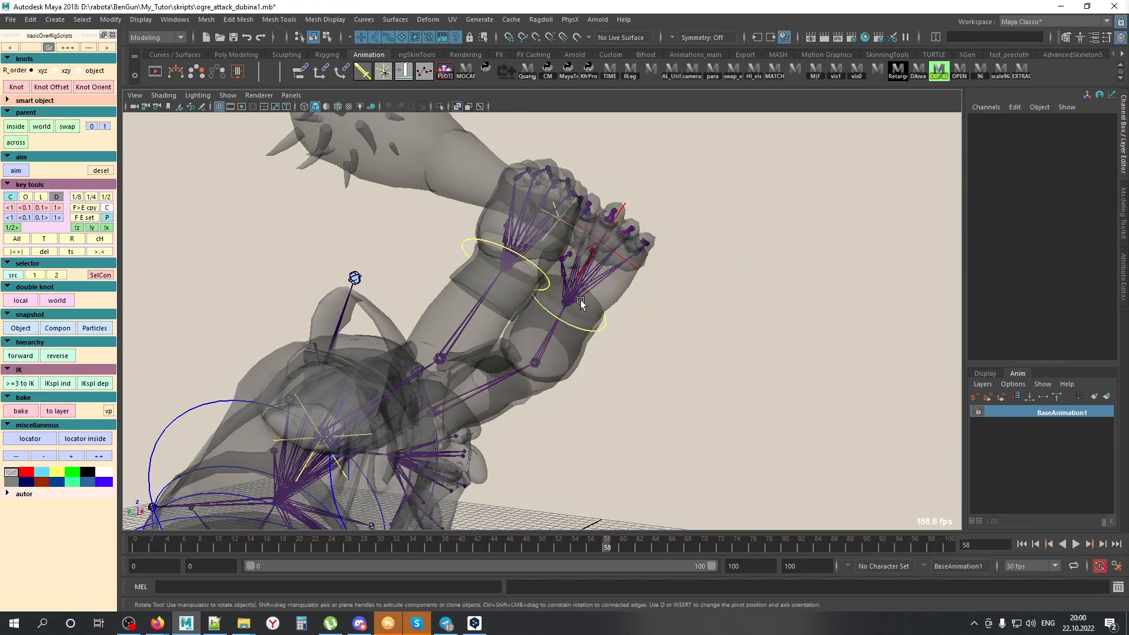
Step: Try rotating the left hand around the Pivot_for_arm_L locator at frame 58 and undo the changes
left_click(634, 267)
left_click_drag(584, 248, 595, 226)
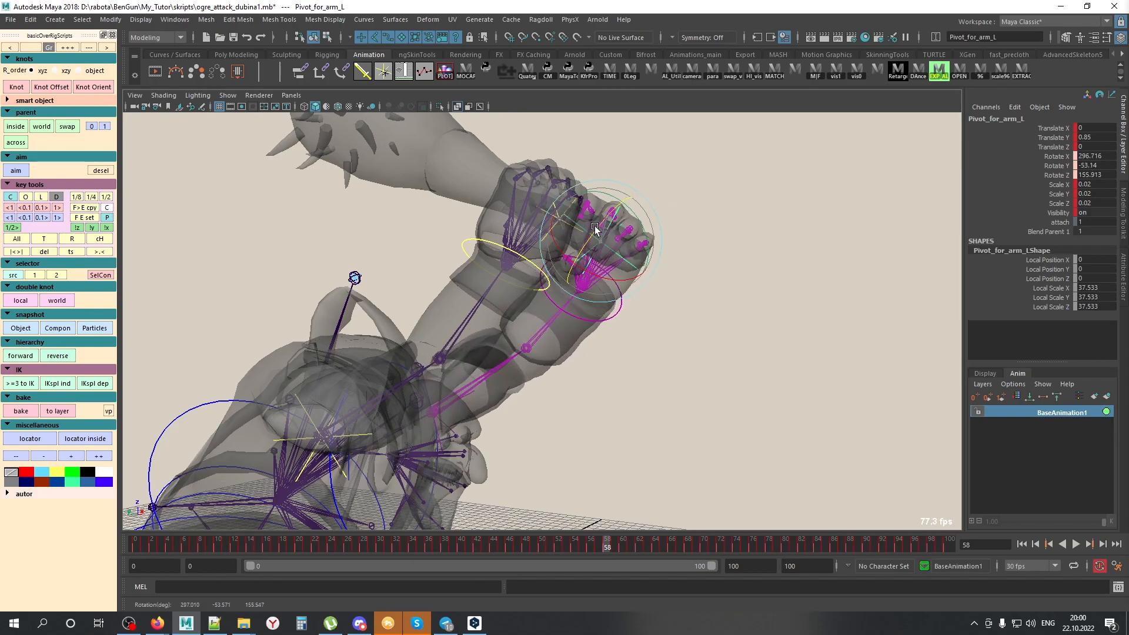
key("ctrl+z")
left_click_drag(841, 290, 517, 298, "alt")
left_click(539, 277)
key("ctrl+z")
key("ctrl+z")
Step: Try rotating the right hand with the arm_R control and keying its rotation at frame 58, and undo it
mouse_move(545, 346)
left_mouse_down("alt")
mouse_move(619, 271)
mouse_move(524, 252)
mouse_move(731, 316)
mouse_move(746, 238)
mouse_move(538, 211)
mouse_move(820, 295)
left_mouse_up("alt")
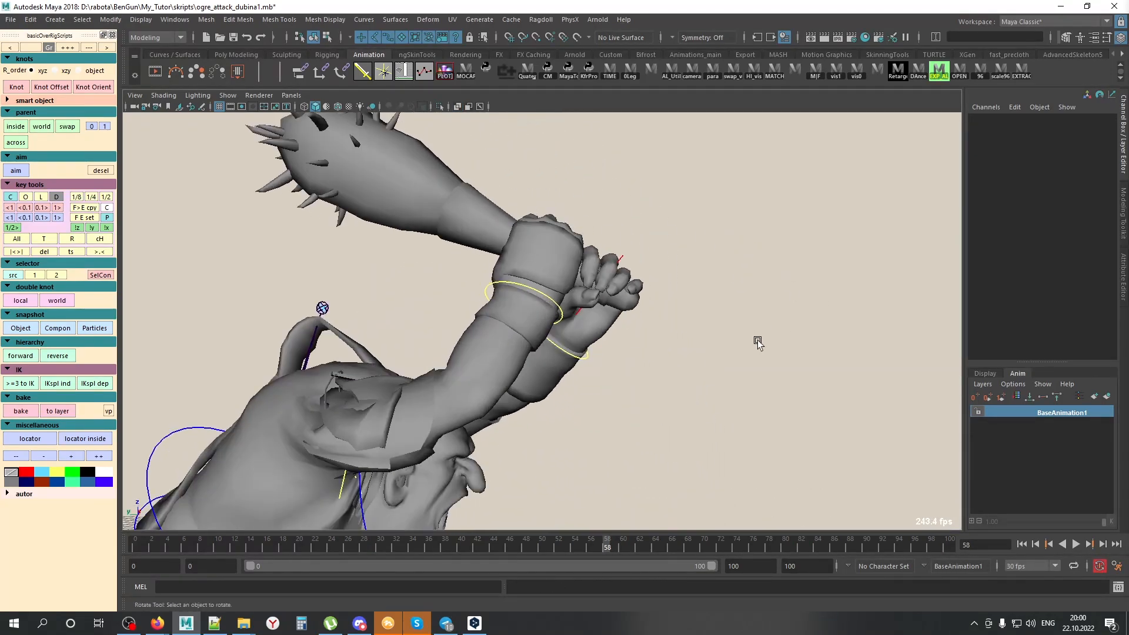
left_click(525, 287)
left_click_drag(716, 351, 615, 349, "alt")
left_click(614, 349)
left_click(470, 293)
left_click_drag(481, 322, 548, 348, "alt")
key("shift+e")
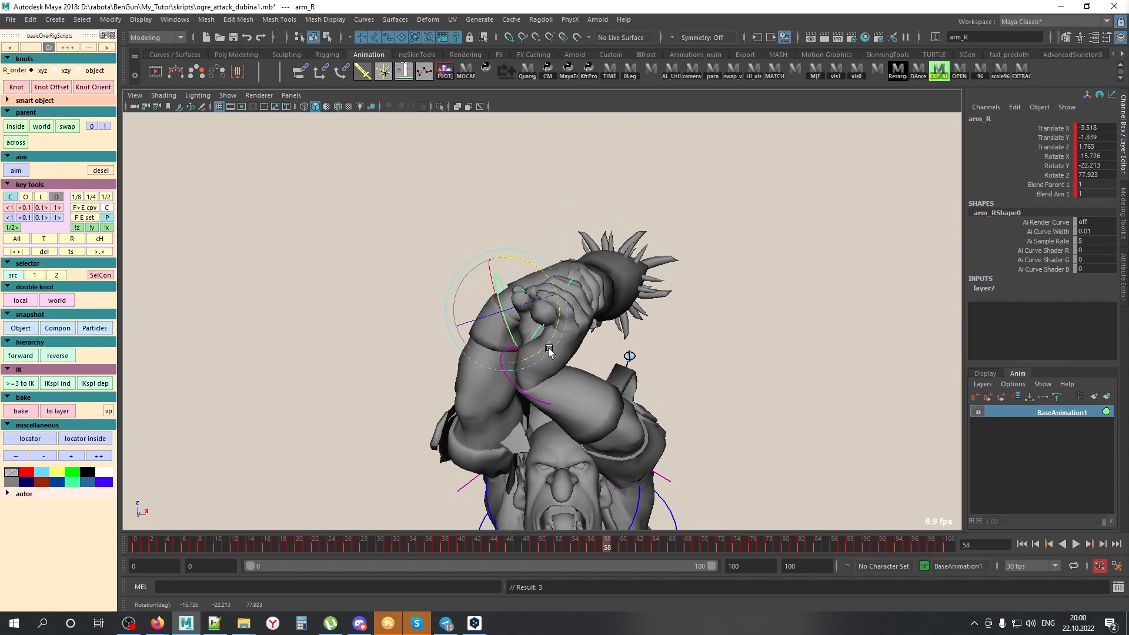
key("ctrl+z")
Step: Rotate the arm_R control again to tilt the club and key its rotation at frame 58
left_click_drag(615, 330, 643, 288, "alt")
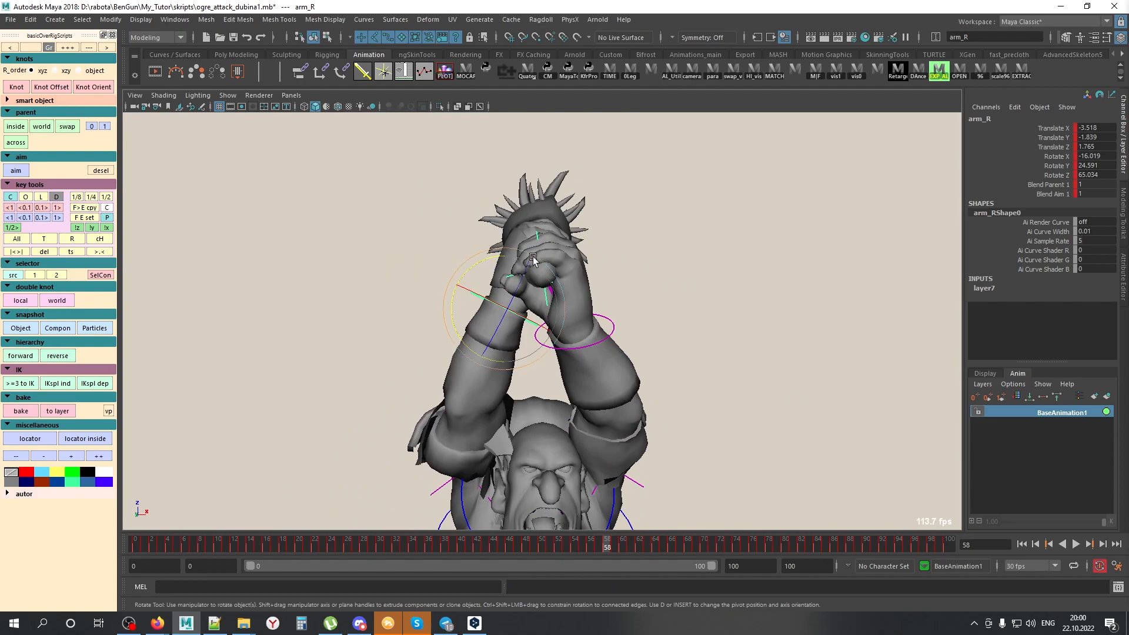
left_click_drag(539, 255, 560, 299)
key("shift+e")
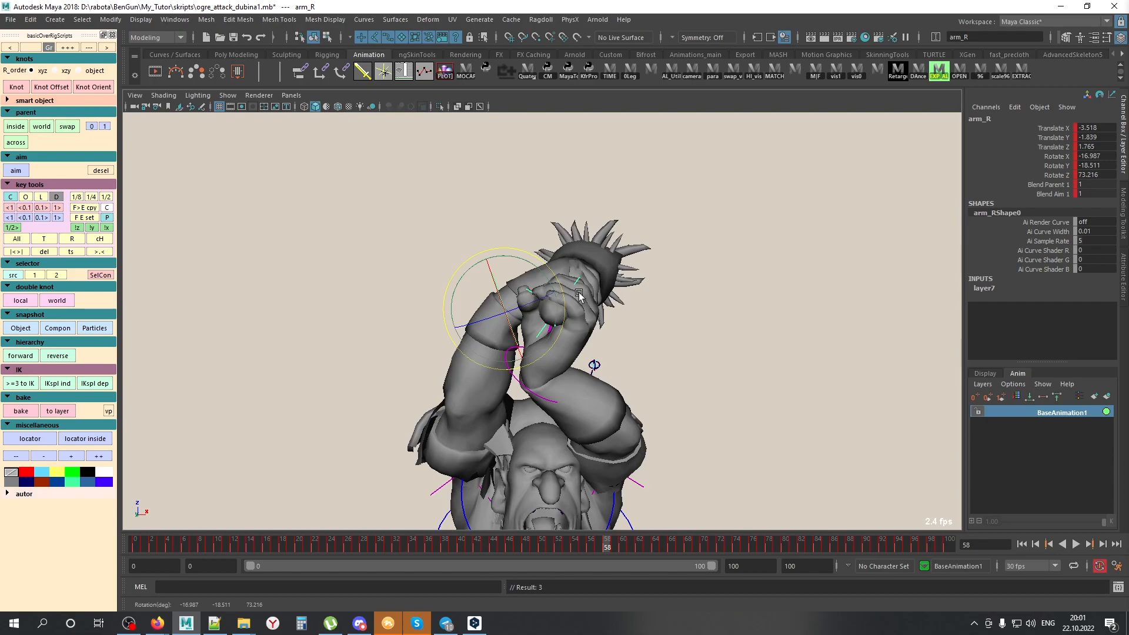
mouse_move(626, 399)
left_mouse_down("alt")
mouse_move(461, 401)
mouse_move(642, 406)
left_mouse_up("alt")
Step: Try rotating the Pivot_for_arm_L locator, and undo this along with the preceding edits to the arms
left_click(590, 293)
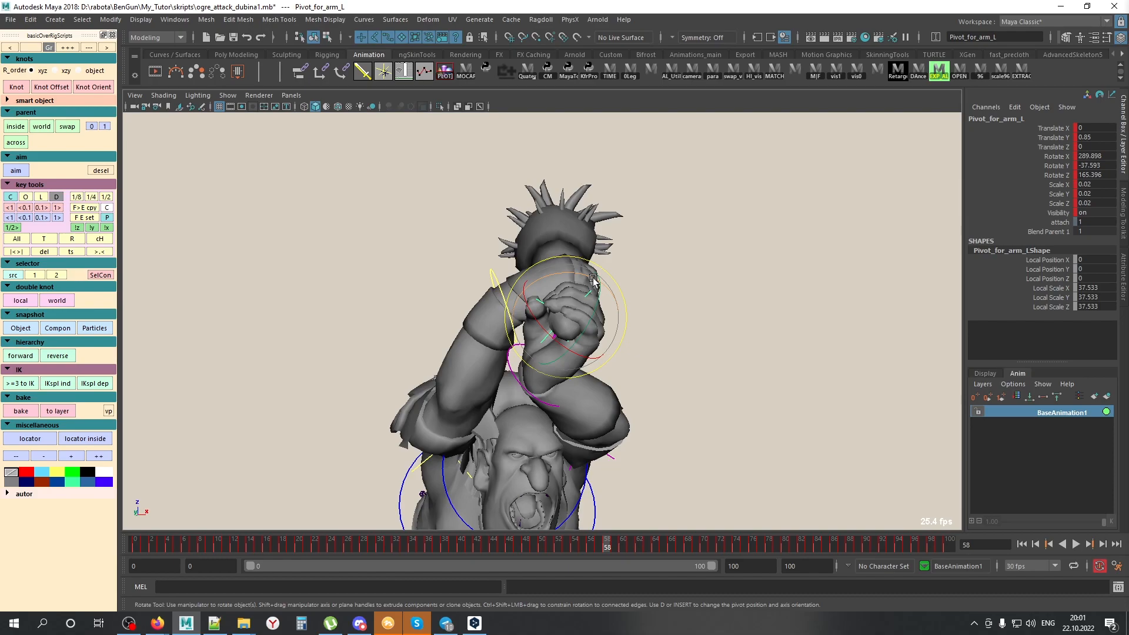
left_click_drag(581, 274, 510, 285)
key("ctrl+z")
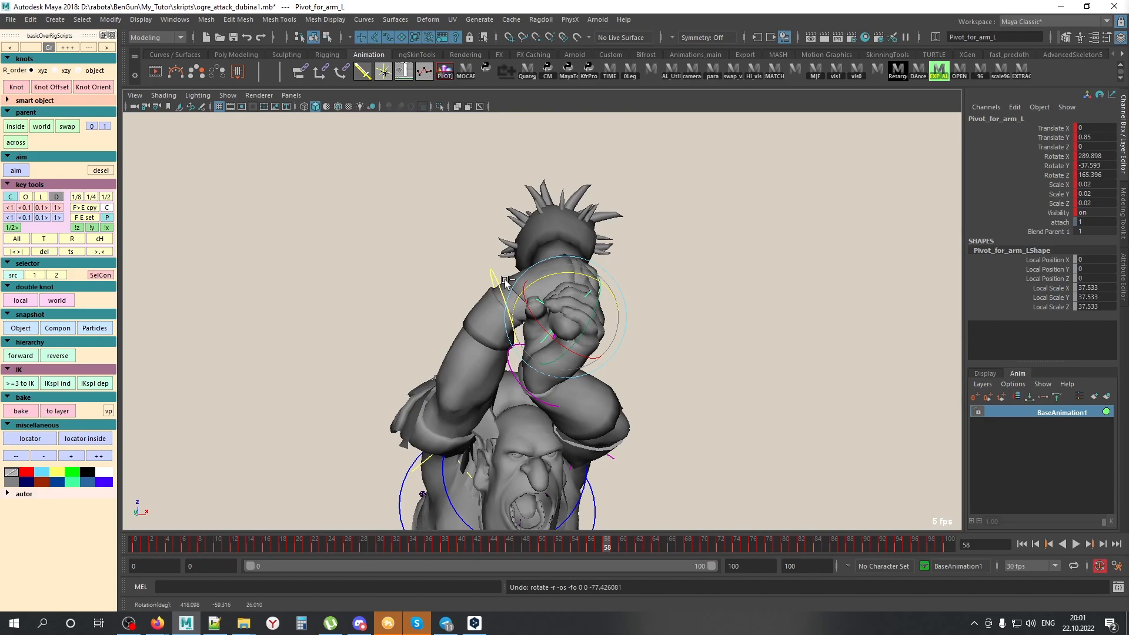
key("ctrl+z")
key("ctrl+z")
key("ctrl+z")
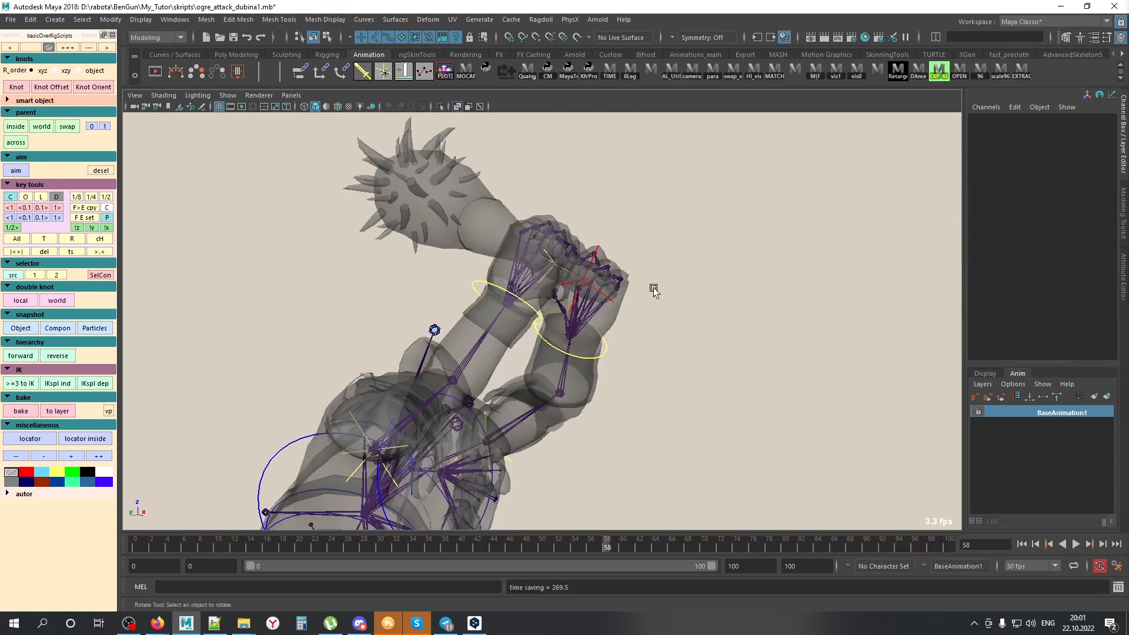
Step: Try rotating the Pivot_for_arm_L locator, undo the rotation, and apply Knot Orient to the locator
left_click(603, 287)
left_click_drag(603, 287, 679, 357, "alt")
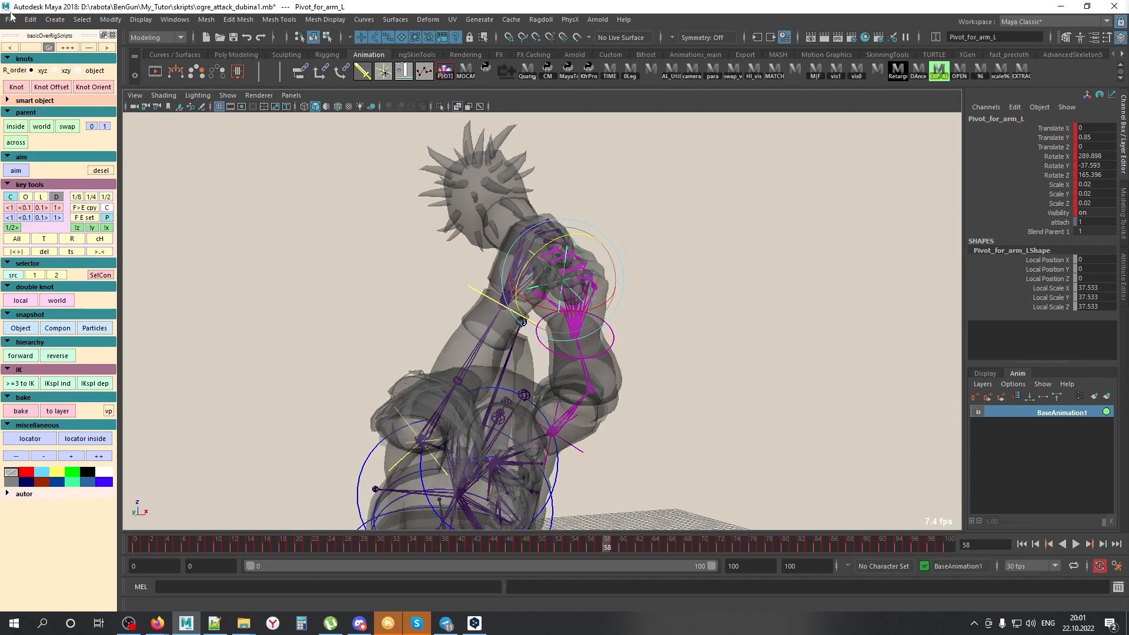
left_click(574, 267)
left_click(571, 282)
left_click_drag(561, 245, 579, 253)
key("ctrl+z")
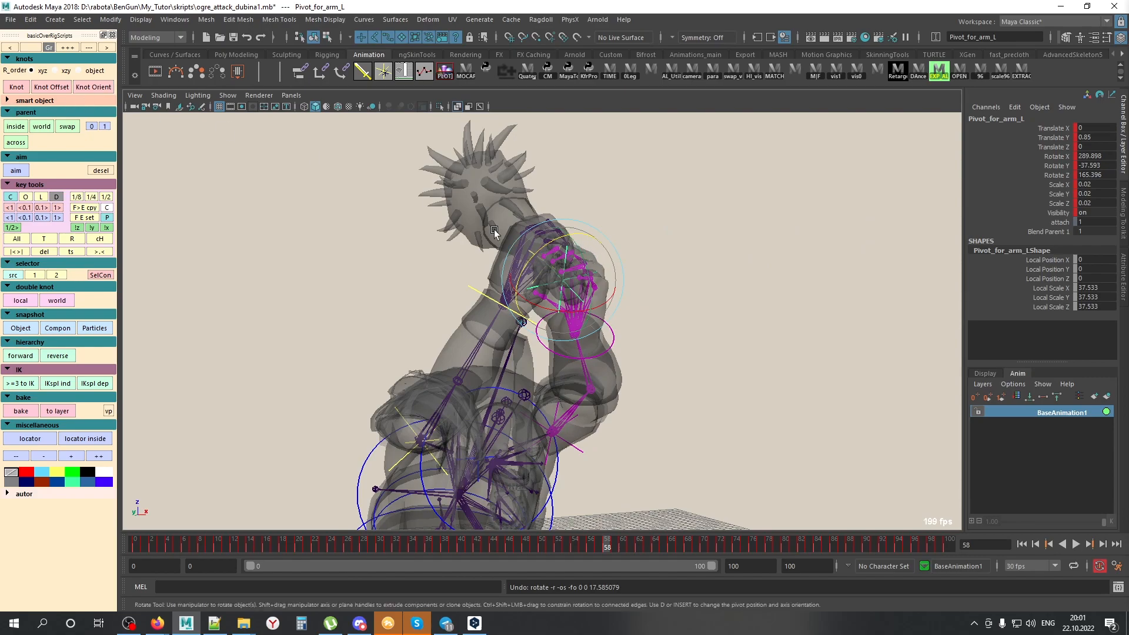
left_click(86, 87)
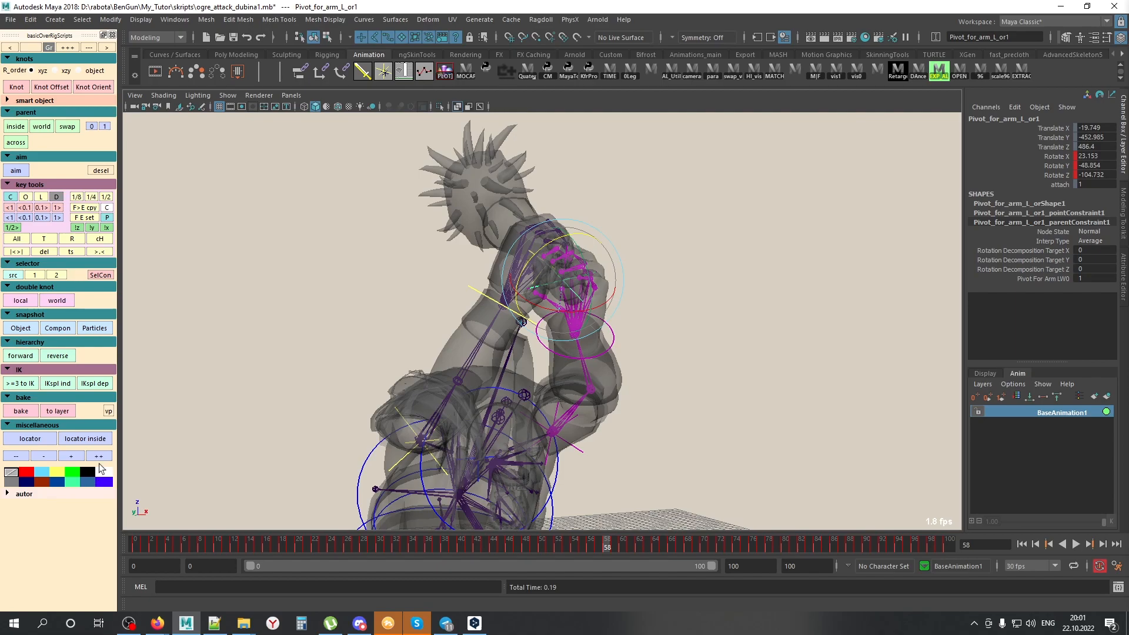
left_click(653, 344)
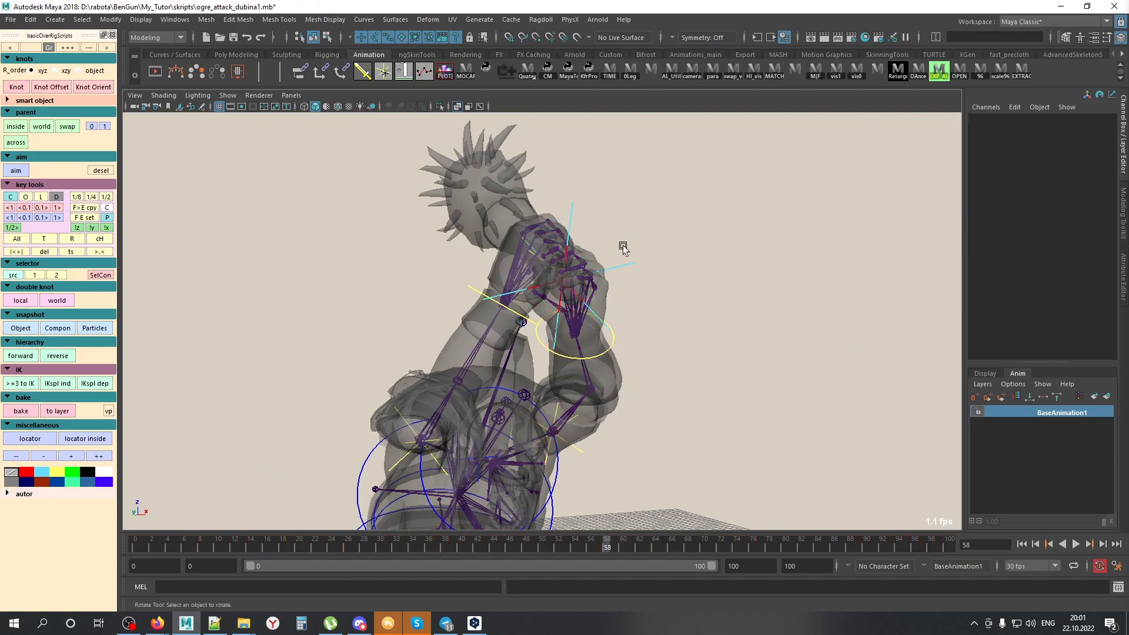
Step: Turn off X-ray shading and add the ogre's arm_R control to a new animation layer
left_click(523, 317)
left_click_drag(526, 318, 611, 318, "alt")
left_click(780, 316)
left_click(511, 316)
key("alt+x")
mouse_move(508, 336)
left_mouse_down("alt")
mouse_move(590, 319)
mouse_move(570, 302)
left_mouse_up("alt")
key("alt+l")
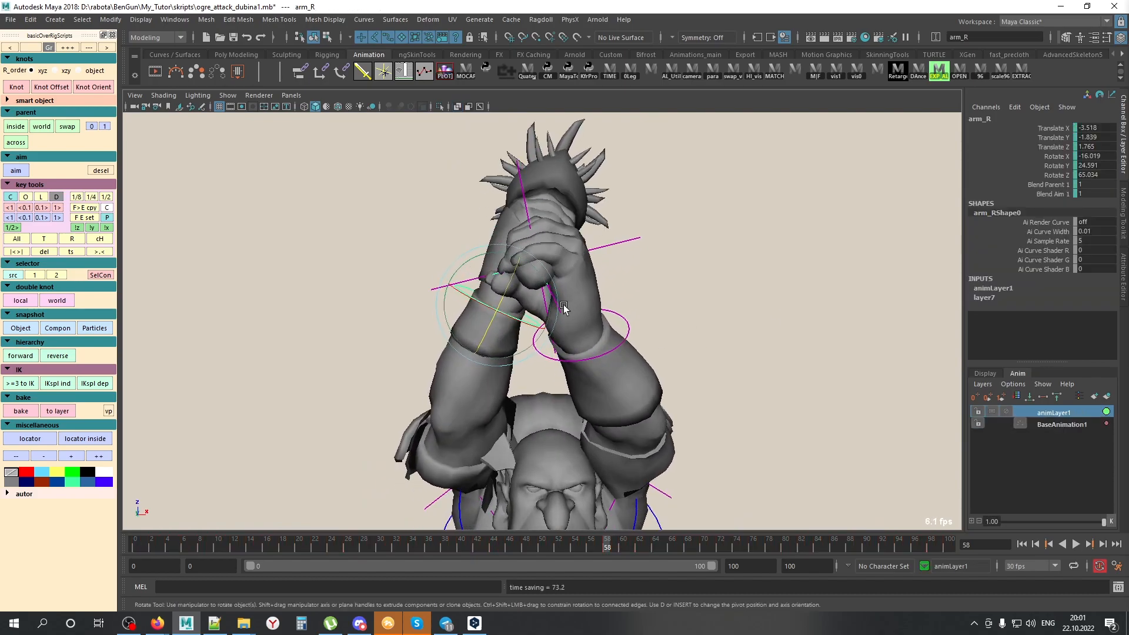
Step: Rotate the arm_R control at frame 58 to tilt the club, undoing the unwanted rotation tries
left_click_drag(556, 291, 686, 334)
middle_click_drag(686, 334, 680, 342)
left_click_drag(680, 342, 727, 338, "alt")
left_click_drag(586, 258, 569, 234)
key("ctrl+z")
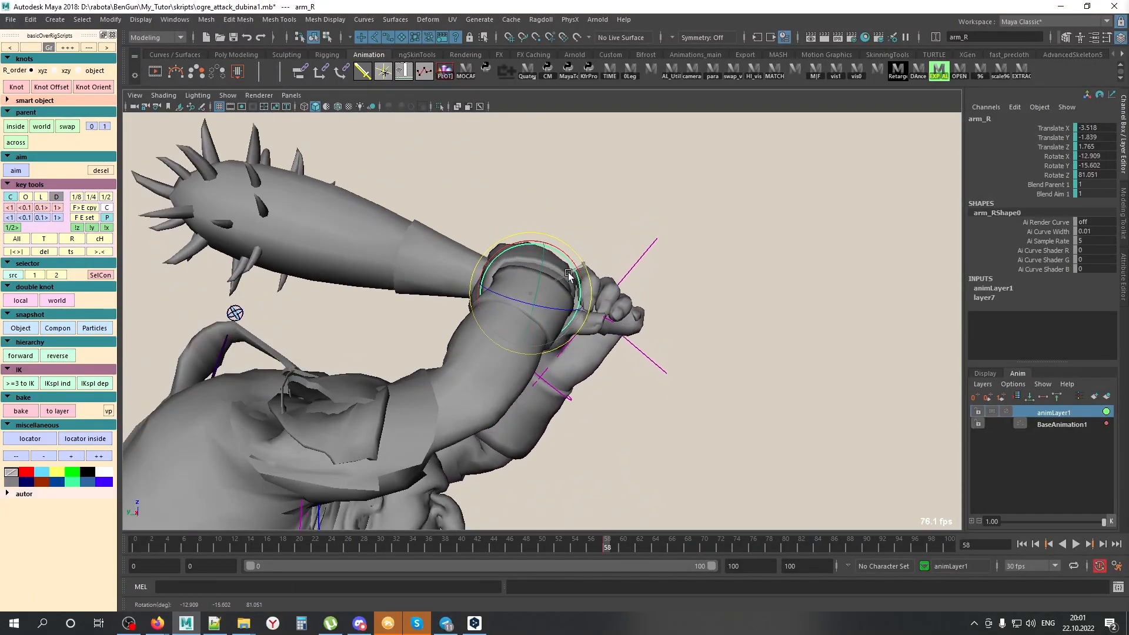
key("ctrl+z")
Step: Rotate the arm_R control at frame 51 to about -23.5, -41.1, 108.0 and play back the swing
left_click_drag(665, 291, 620, 275, "alt")
left_click_drag(599, 543, 552, 537)
middle_click_drag(643, 295, 621, 379, "alt")
key("alt+v")
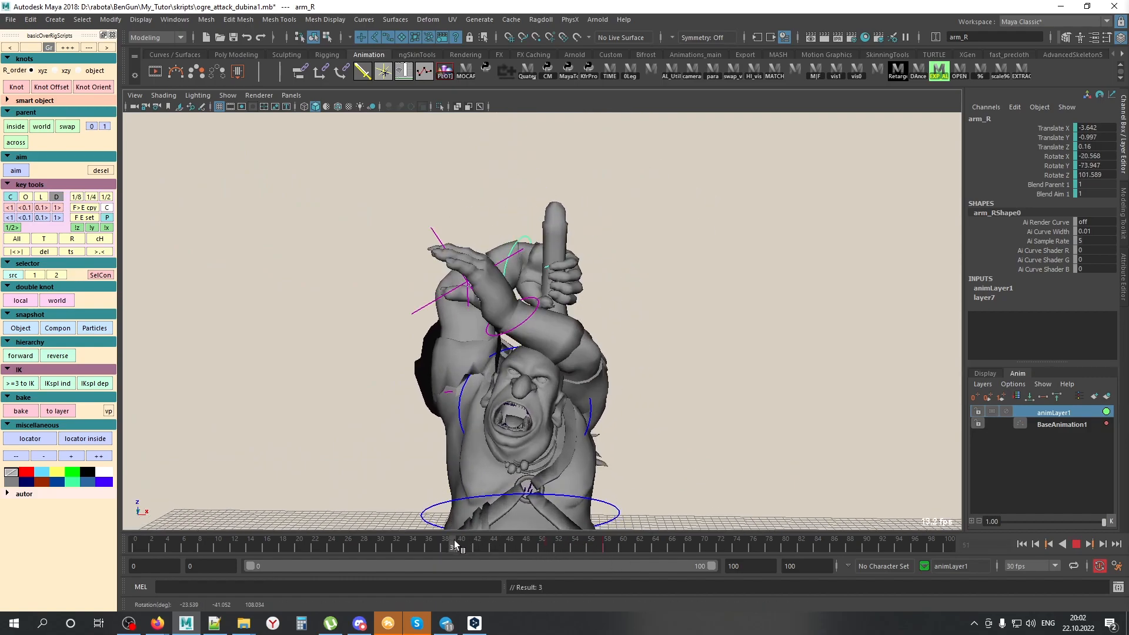
left_click(458, 544)
left_click_drag(459, 545, 608, 553)
Step: Refine the arm_R control through the club's downswing after frame 58 and key it at frame 64
key("e")
left_click_drag(538, 436, 606, 420, "alt")
middle_click_drag(606, 420, 616, 425)
left_click_drag(616, 424, 624, 368, "alt")
middle_click_drag(623, 382, 612, 418)
left_click_drag(613, 418, 596, 400, "alt")
left_click_drag(625, 543, 631, 544)
left_click_drag(631, 423, 700, 418, "alt")
mouse_move(633, 545)
left_mouse_down()
mouse_move(607, 544)
mouse_move(653, 545)
left_mouse_up()
key("s")
left_click_drag(626, 481, 540, 484, "alt")
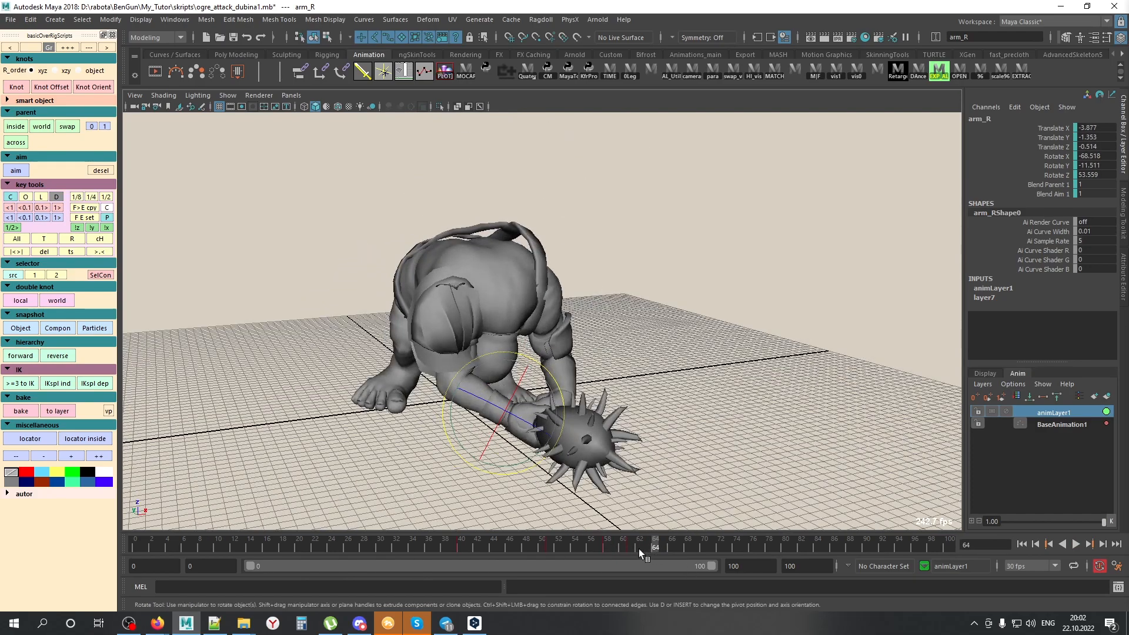
Step: Show the rig controls, put the Pivot_for_arm_L_or1 locator on a new animation layer, and key it at frame 58
left_click_drag(644, 548, 609, 545)
middle_click_drag(626, 247, 606, 379, "alt")
right_click_drag(605, 379, 746, 383, "alt")
key("alt+1")
left_click_drag(746, 383, 609, 294, "alt")
left_click(608, 293)
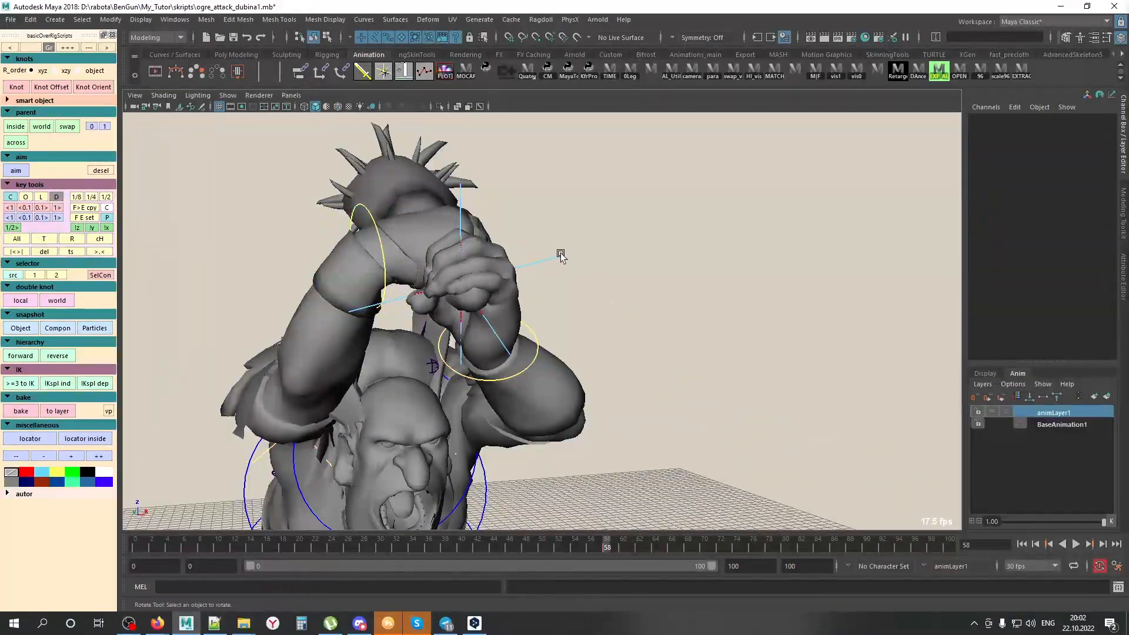
left_click(561, 257)
left_click_drag(563, 260, 658, 343, "alt")
middle_click_drag(658, 343, 714, 278, "alt")
right_click_drag(715, 278, 621, 414, "alt")
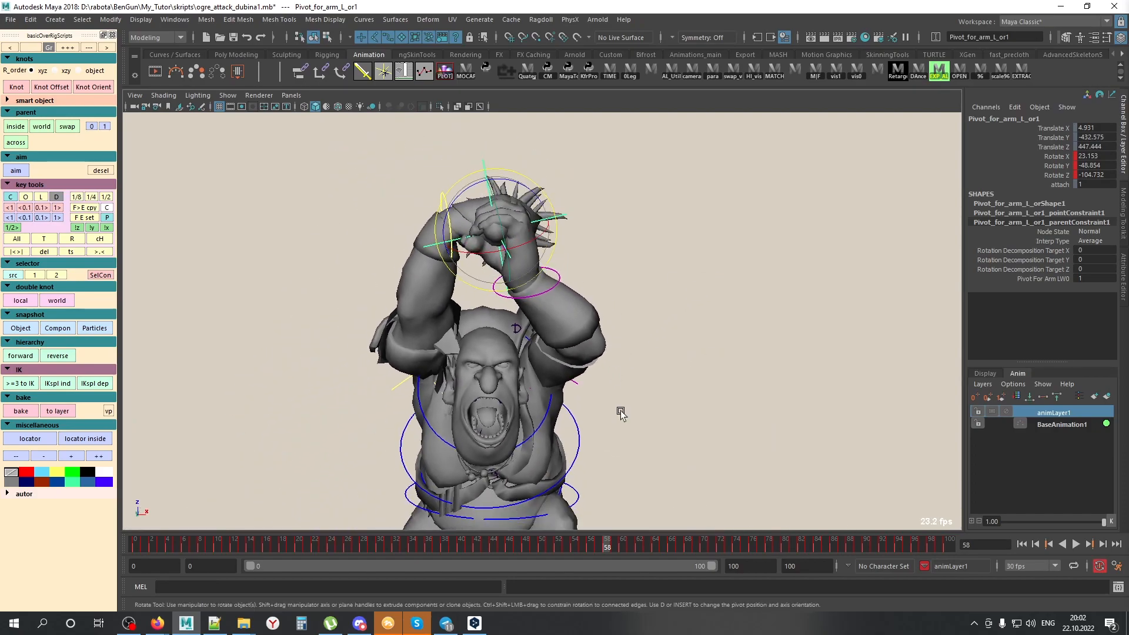
left_click(611, 549)
key("s")
Step: Rotate the Pivot_for_arm_L_or1 locator at frame 53 to about 136.3, -36.7, 156.1 and play back the animation
middle_click_drag(643, 398, 715, 406)
left_click_drag(591, 546, 567, 544)
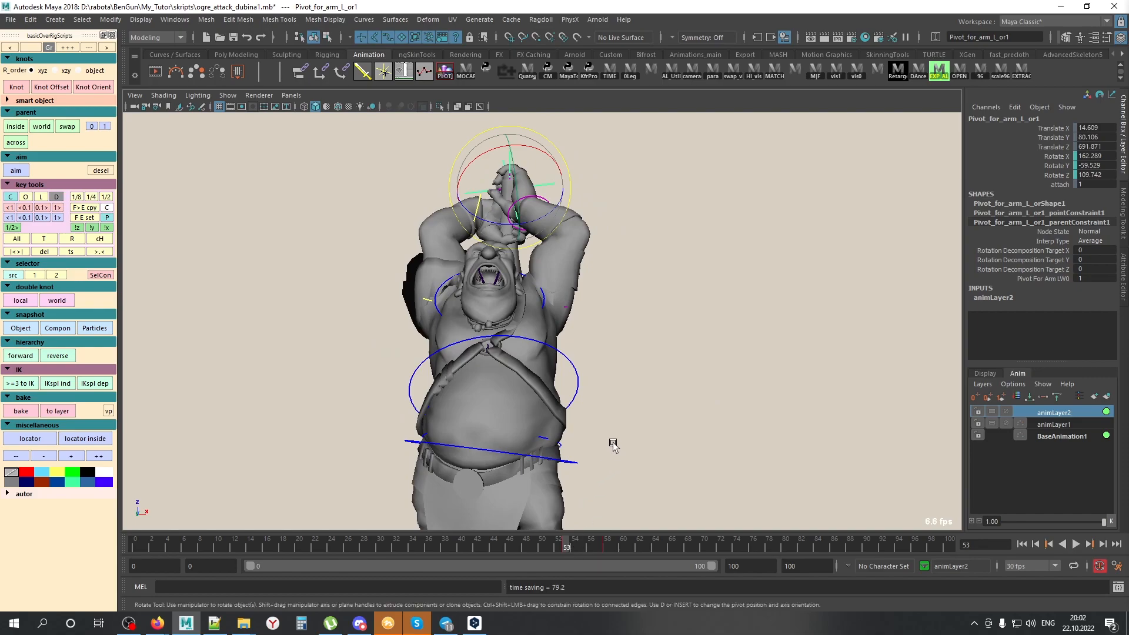
key("ctrl+z")
left_click_drag(507, 248, 532, 207)
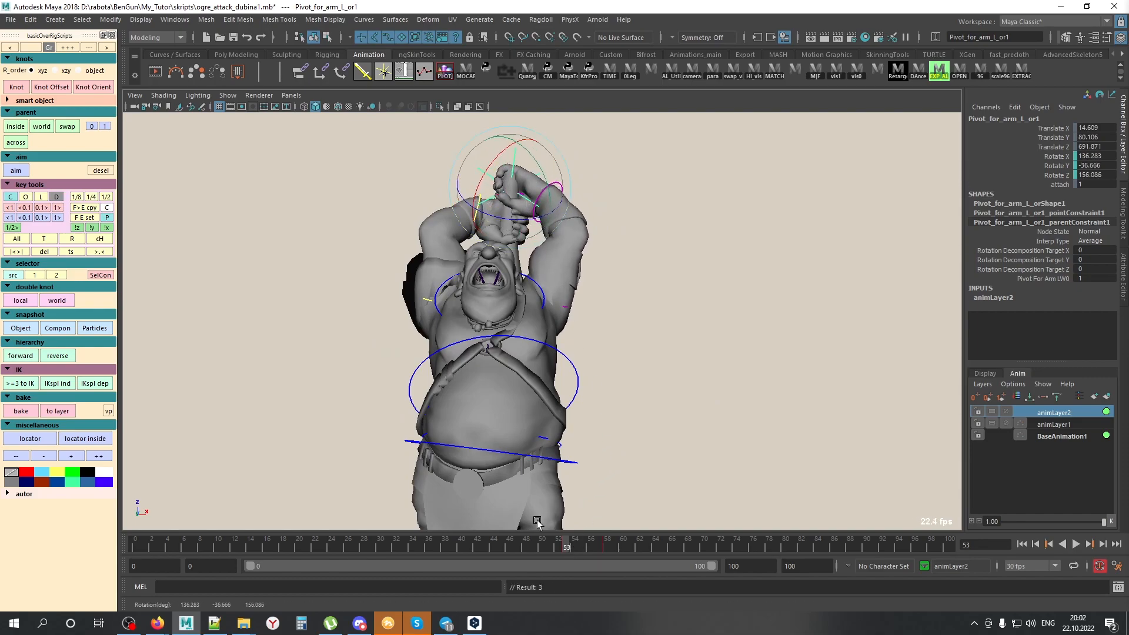
key("alt+v")
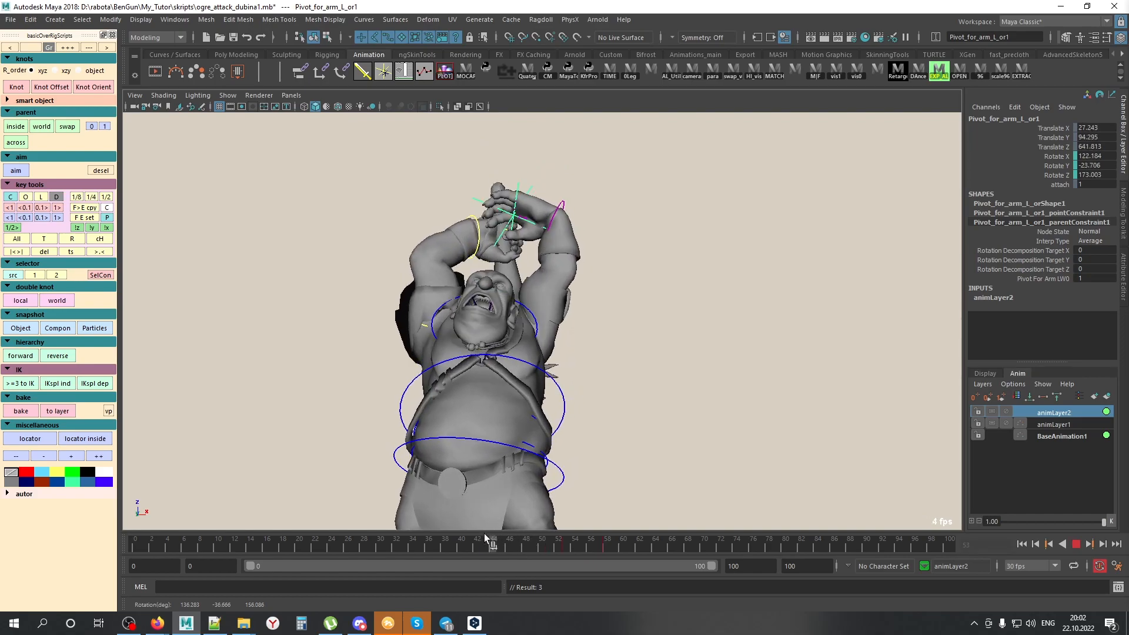
left_click(466, 535)
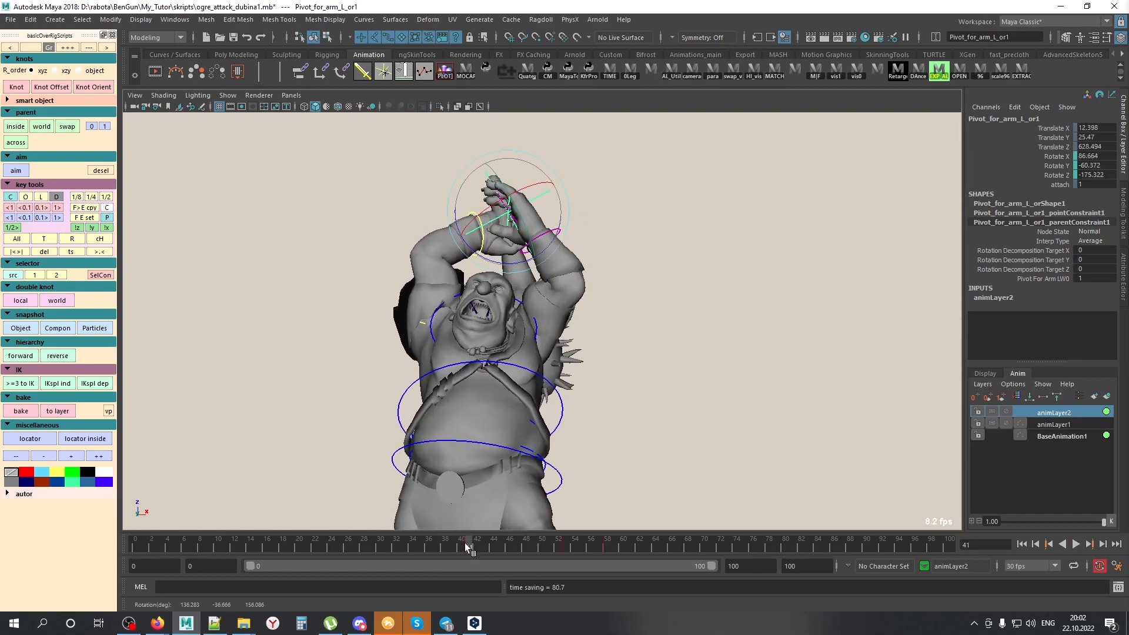
Step: Play back the swing and key the Pivot_for_arm_L_or1 locator around frame 60
key("alt+v")
left_click_drag(524, 559, 623, 548)
key("s")
left_click_drag(693, 413, 694, 497, "alt")
Step: Examine both hands' grip on the club through the strike and the raised pose at frame 56
left_click_drag(629, 543, 628, 545)
left_click_drag(626, 482, 588, 425, "alt")
mouse_move(624, 544)
left_mouse_down()
mouse_move(712, 545)
mouse_move(573, 518)
mouse_move(630, 529)
left_mouse_up()
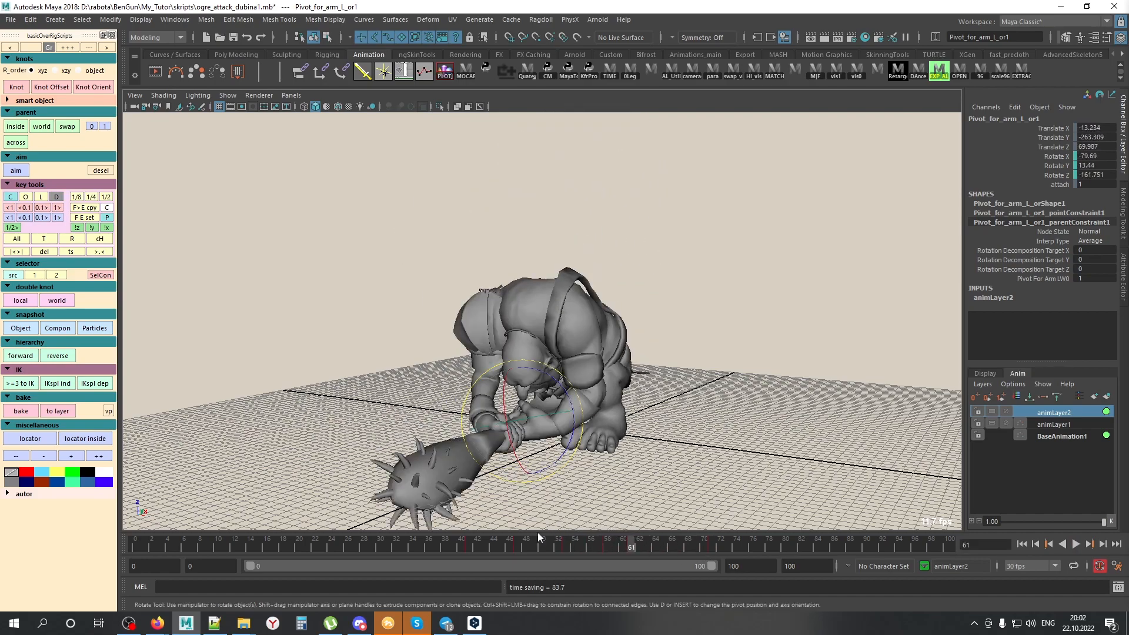
left_click_drag(478, 546, 501, 543)
left_click_drag(517, 415, 591, 509, "alt")
left_click_drag(517, 547, 591, 526)
left_click_drag(593, 384, 517, 355, "alt")
right_click_drag(517, 356, 884, 335, "alt")
middle_click_drag(677, 303, 684, 410, "alt")
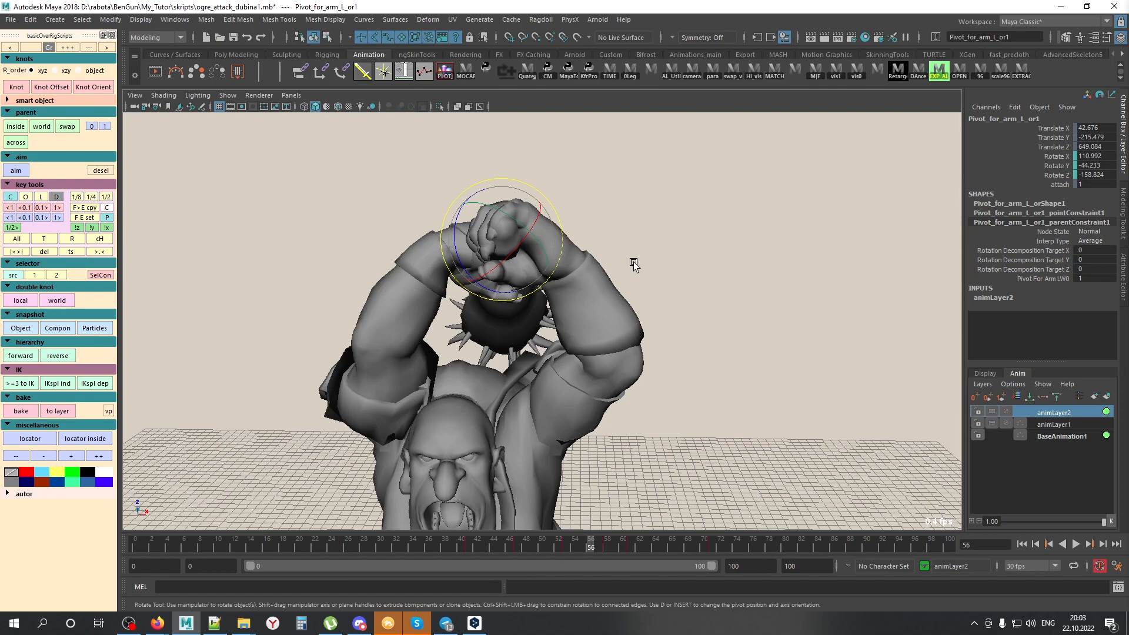
Step: Show the rig controls at frame 56, check the Pivot_for_arm_L locator's channels, and select the arm_R control
left_click(631, 233)
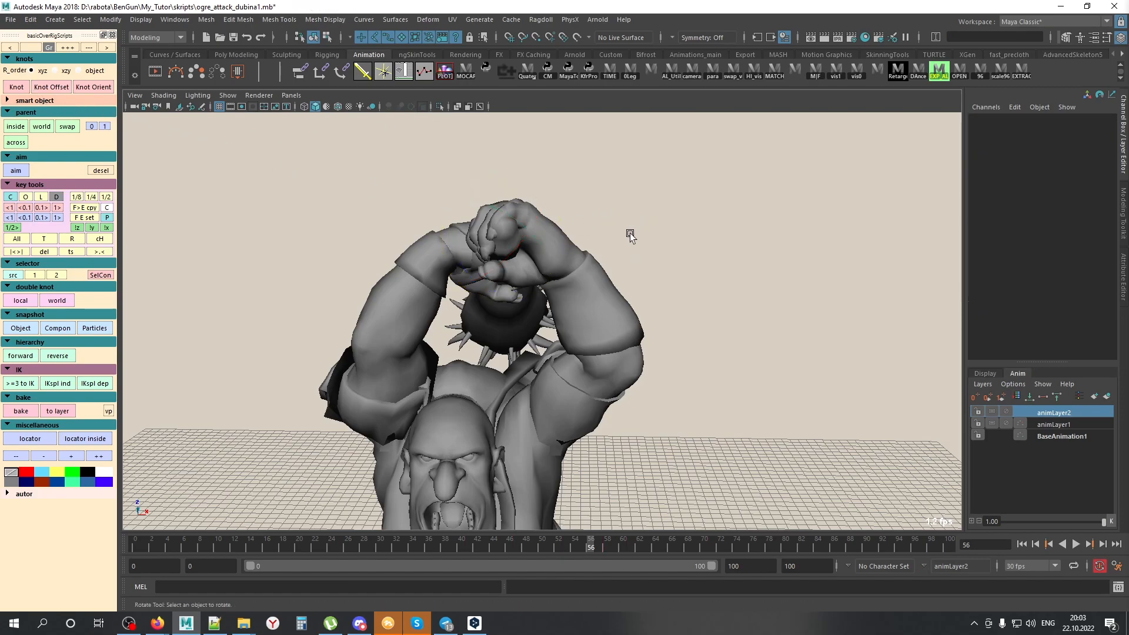
key("alt+1")
left_click(594, 239)
left_click(704, 157)
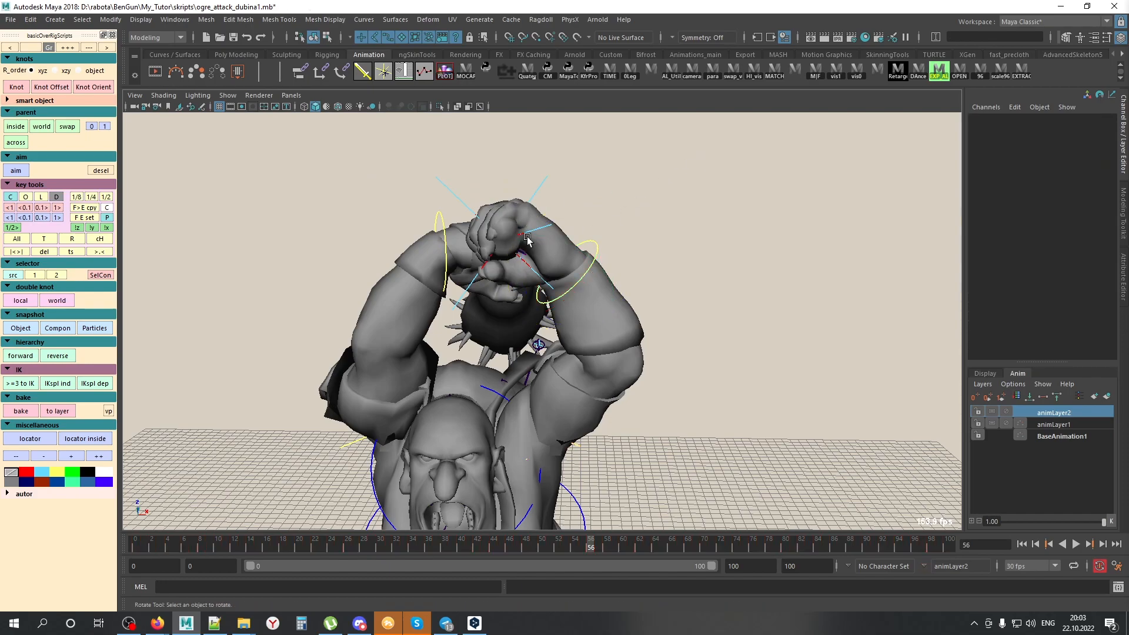
left_click(522, 236)
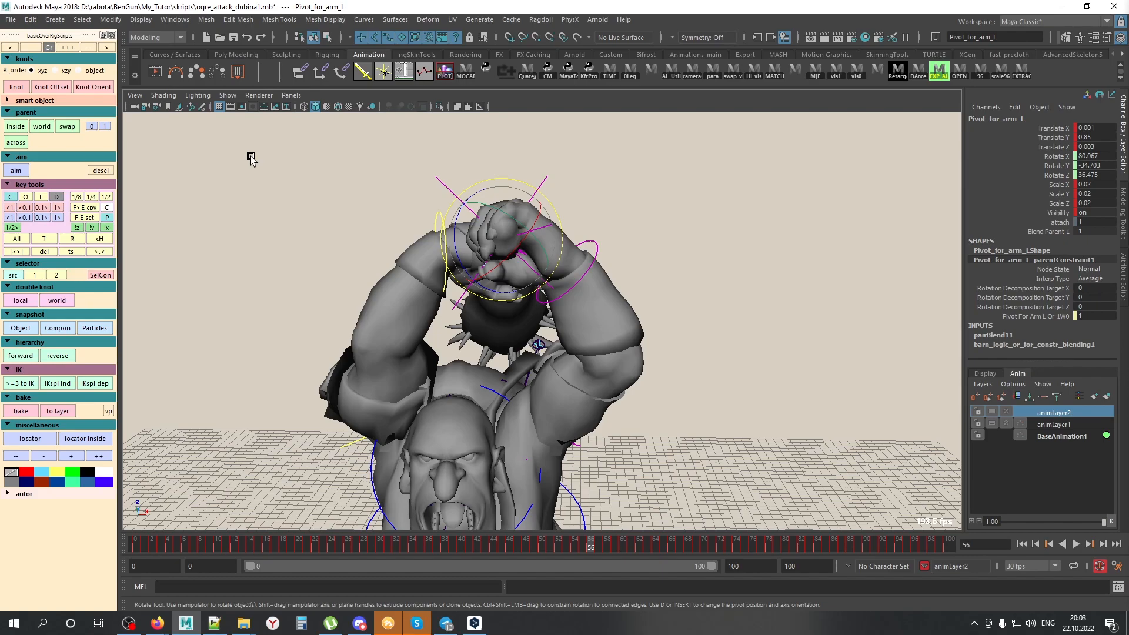
left_click_drag(423, 200, 438, 223)
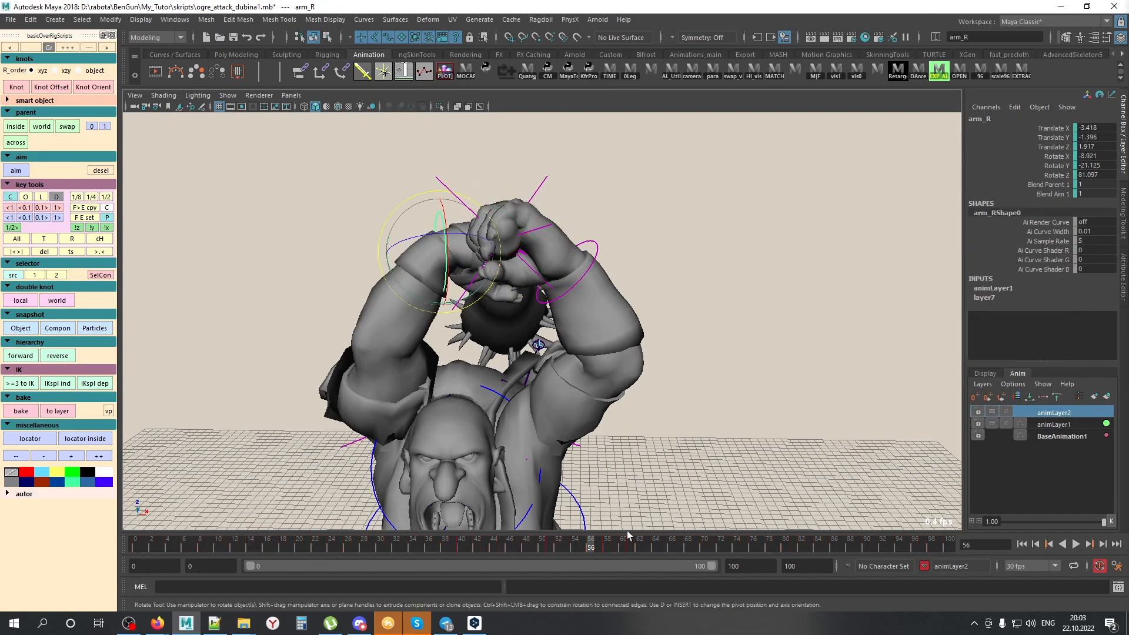
Step: Move the arm_R control at frame 51 to translate values of about -3.1, -0.8, 0.7
left_click(608, 545)
left_click_drag(606, 544, 551, 545)
key("w")
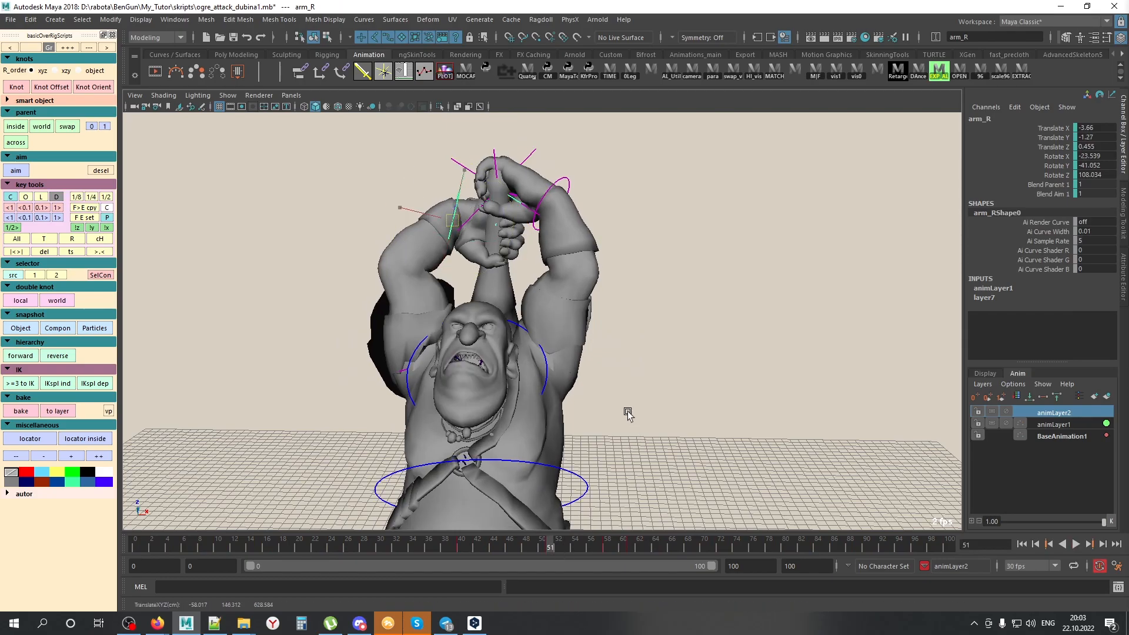
middle_click_drag(627, 411, 608, 427)
key("alt+1")
left_click_drag(483, 359, 533, 373, "alt")
middle_click_drag(532, 373, 529, 373)
left_click_drag(530, 373, 550, 275, "alt")
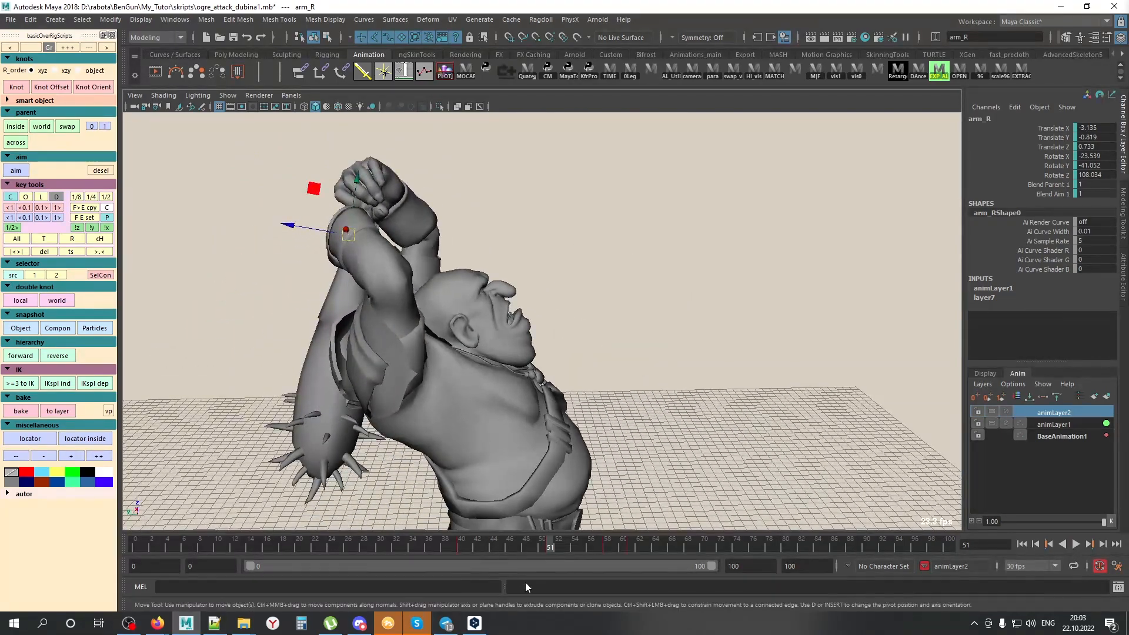
Step: Move the arm_R control at frame 58 to translate values of about -2.9, -1.8, 1.7 and check the following frame
left_click_drag(552, 544, 605, 549)
left_click_drag(603, 353, 526, 335, "alt")
middle_click_drag(620, 389, 623, 404)
left_click_drag(566, 382, 639, 387, "alt")
middle_click_drag(640, 387, 644, 411)
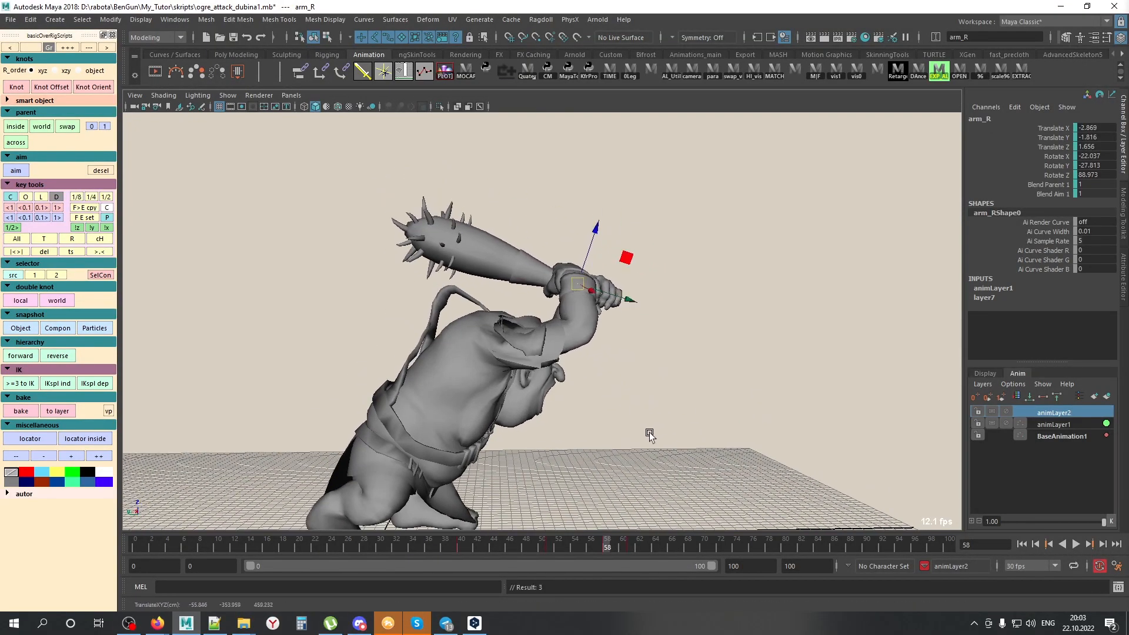
left_click_drag(612, 545, 616, 544)
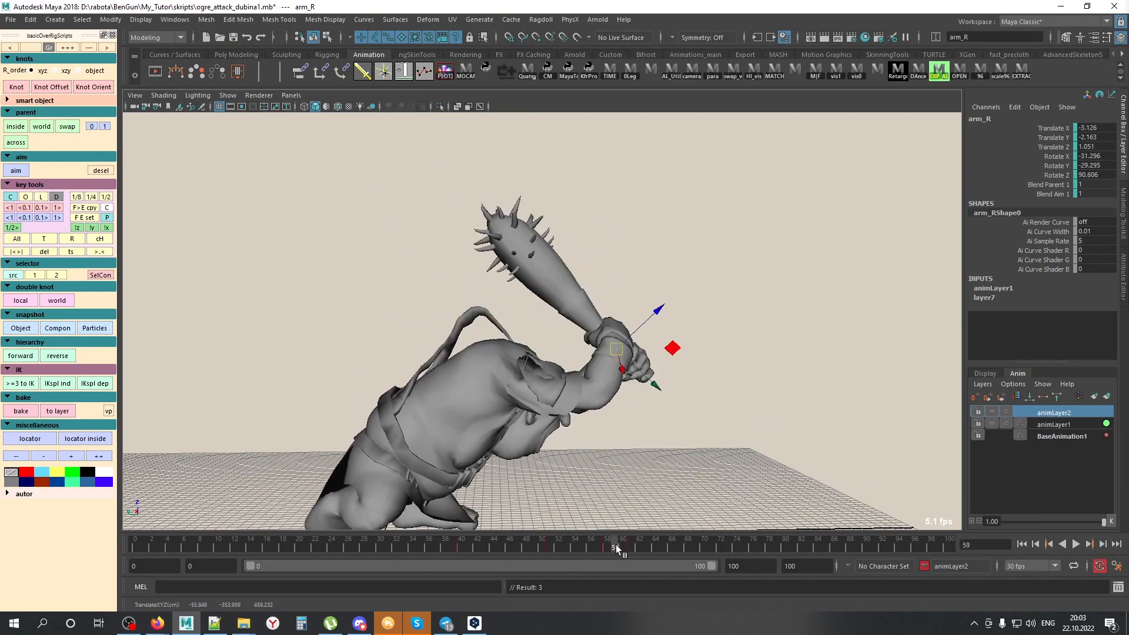
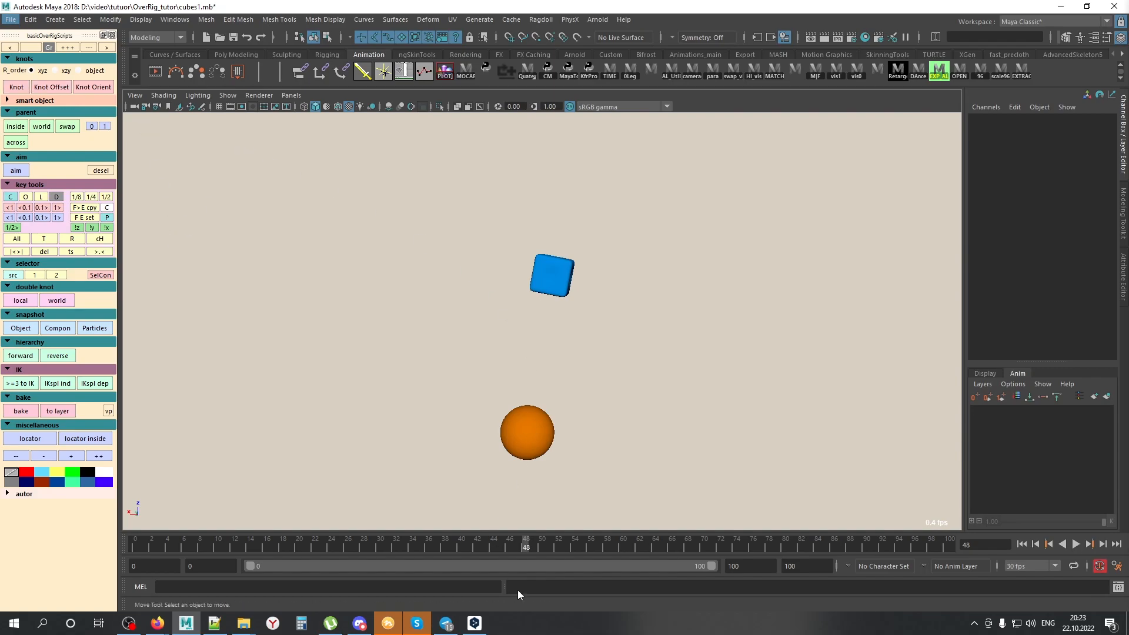
Step: Examine the sphere's and cube's animation in the cubes1.mb scene by scrubbing and playing it with each selected
left_click_drag(528, 547, 383, 516)
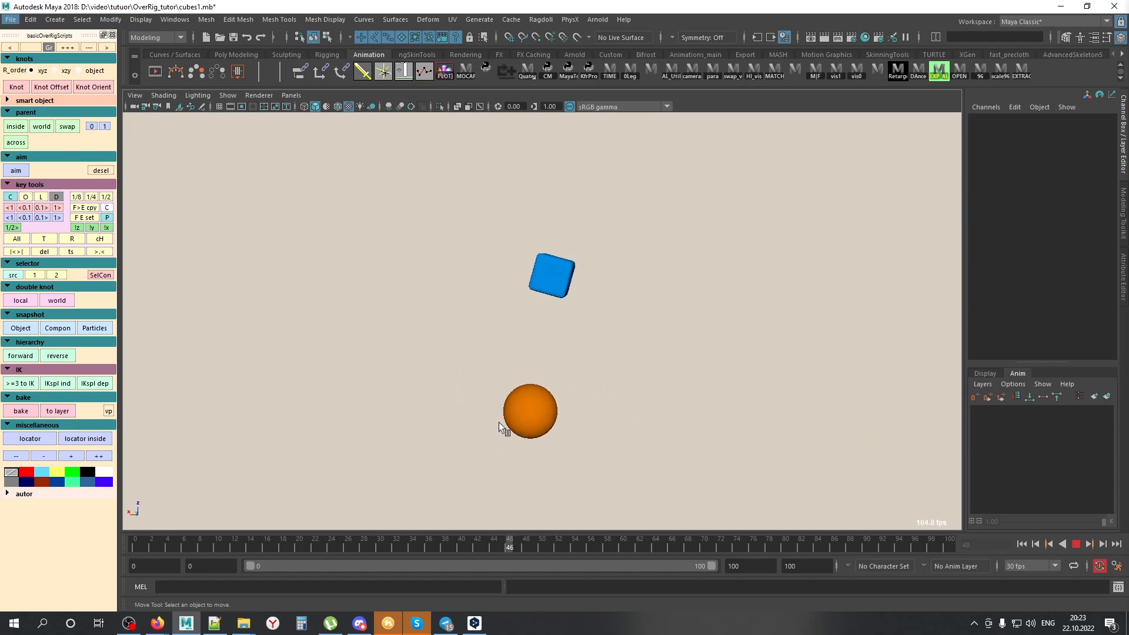
key("Escape")
left_click(524, 408)
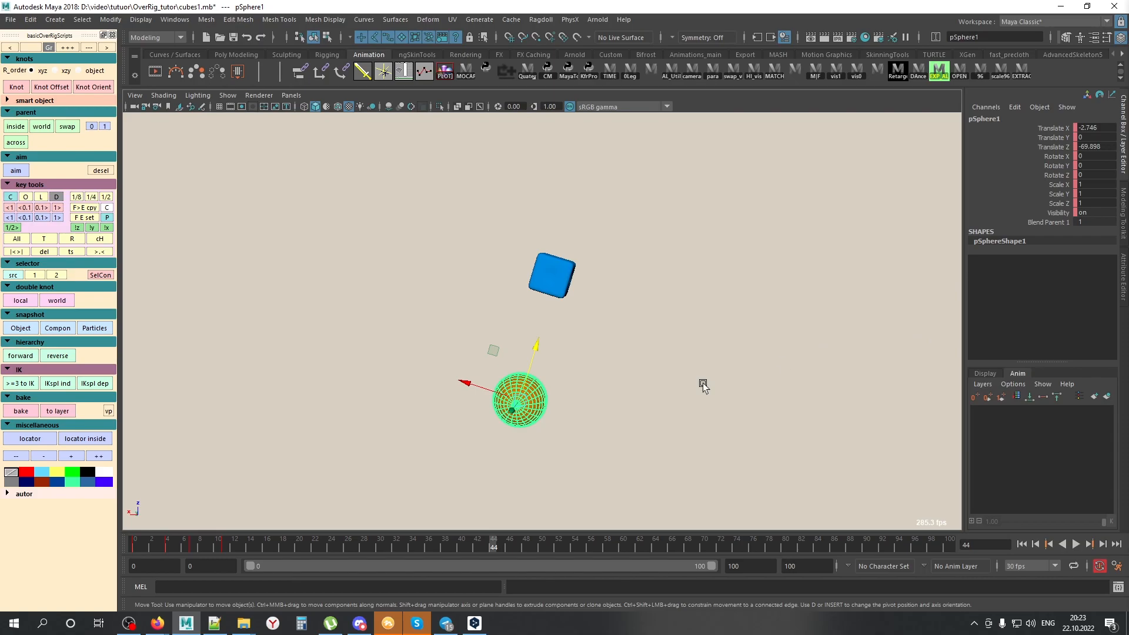
left_click(555, 272)
left_click_drag(389, 460, 671, 344)
left_click_drag(657, 228, 510, 321)
key("alt+v")
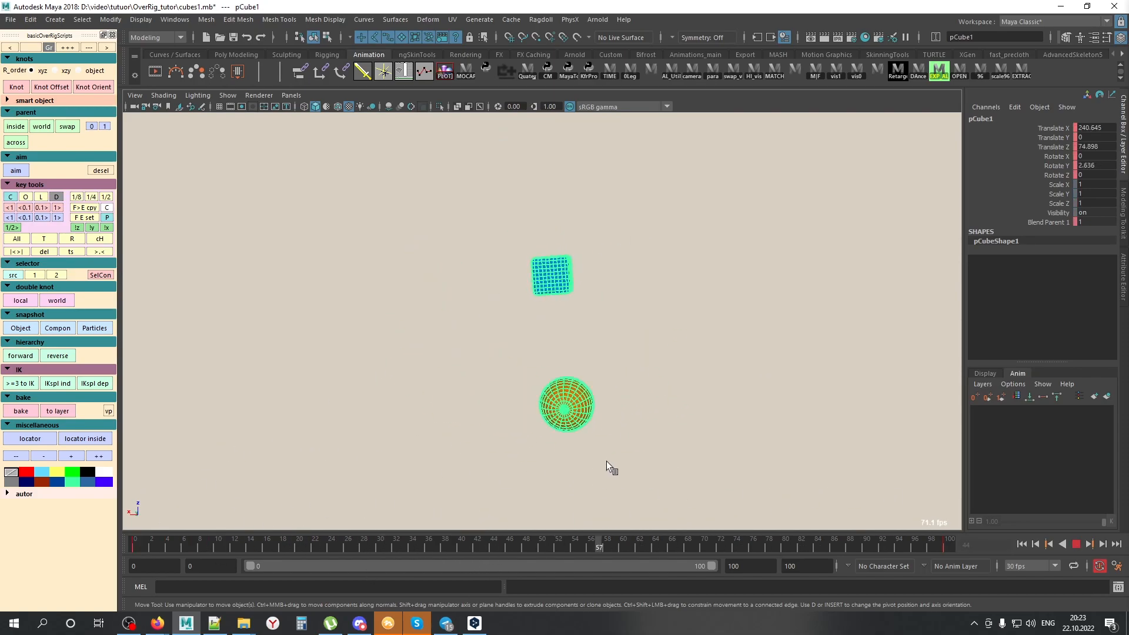
key("alt+v")
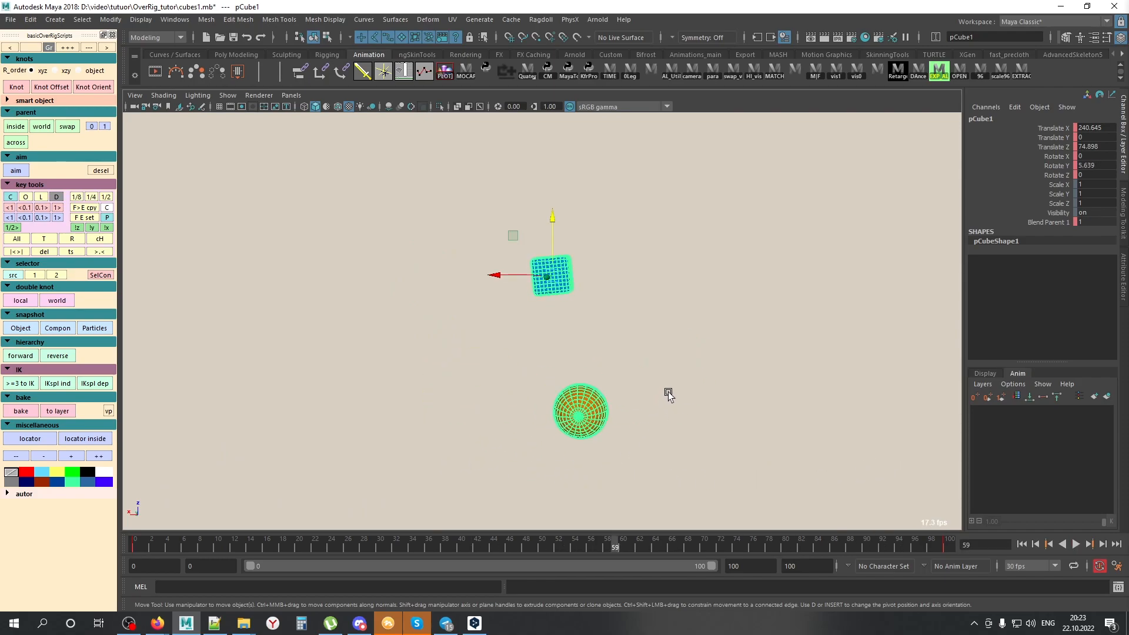
Step: Apply Knot to the sphere and play back its baked animation
left_click_drag(668, 392, 505, 436)
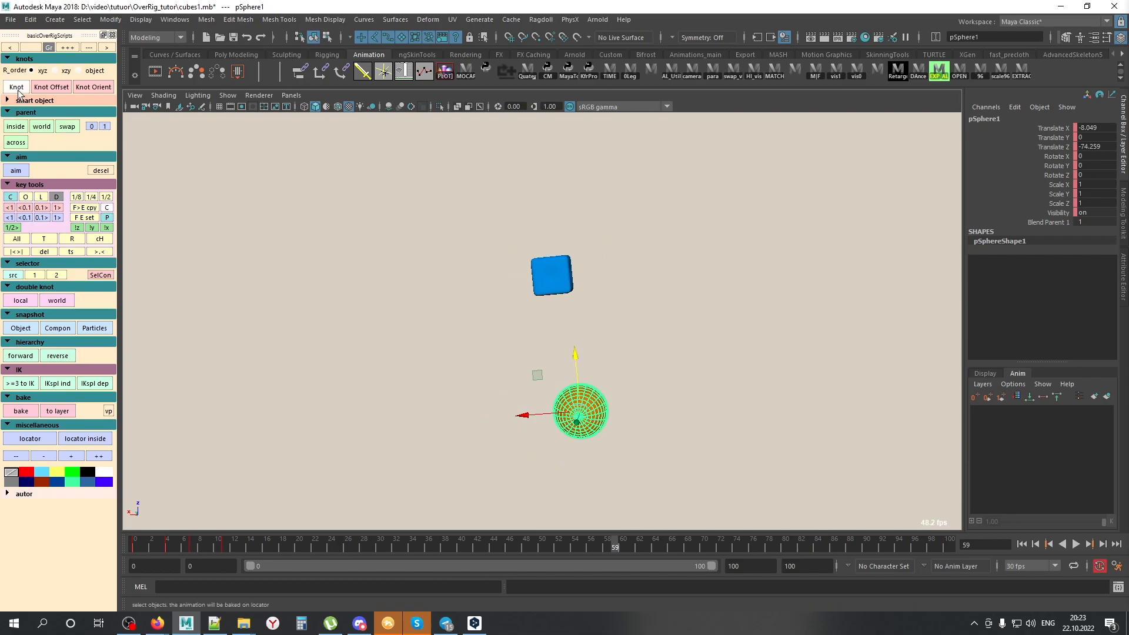
left_click(16, 87)
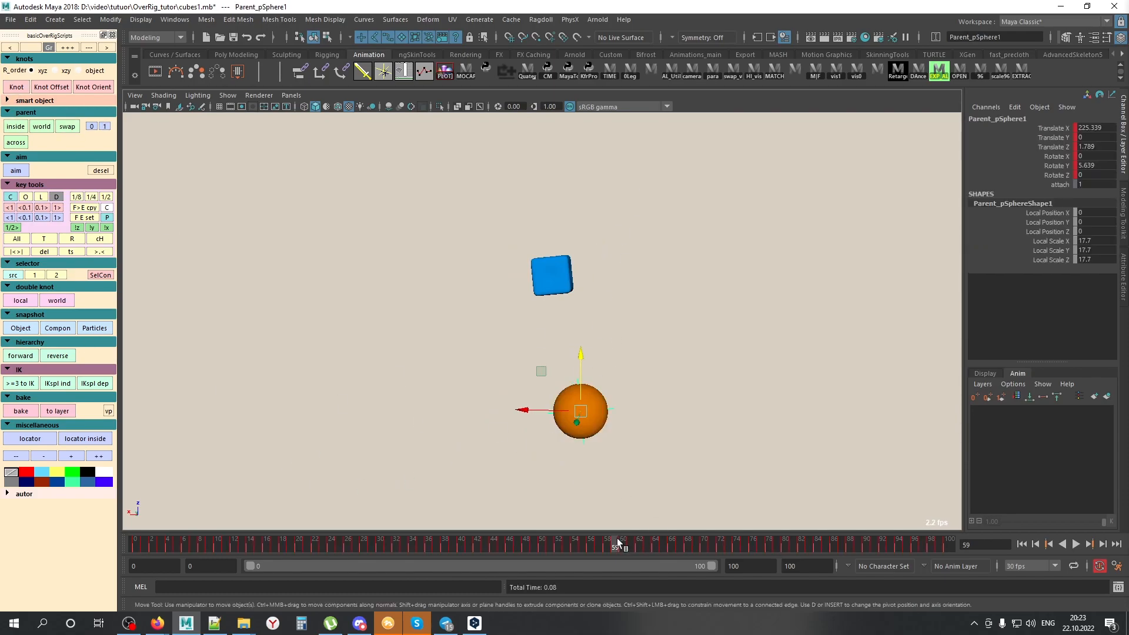
key("alt+v")
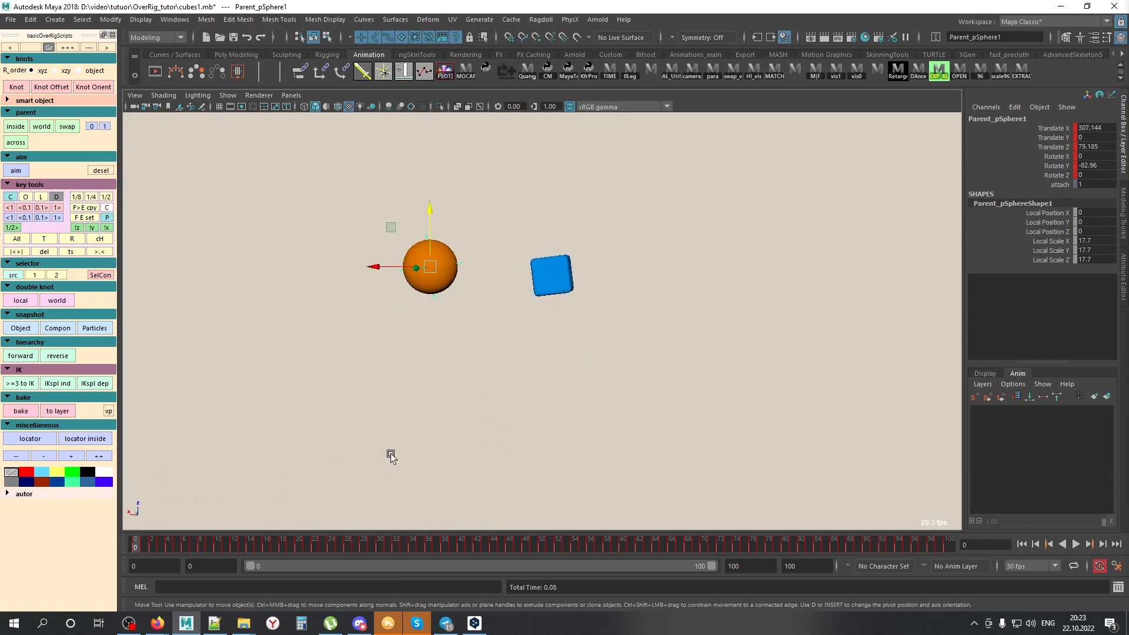
Step: Lower all keys of Parent_pSphere1's Translate Z curve by about 50.8 in the Graph Editor
key("alt+g")
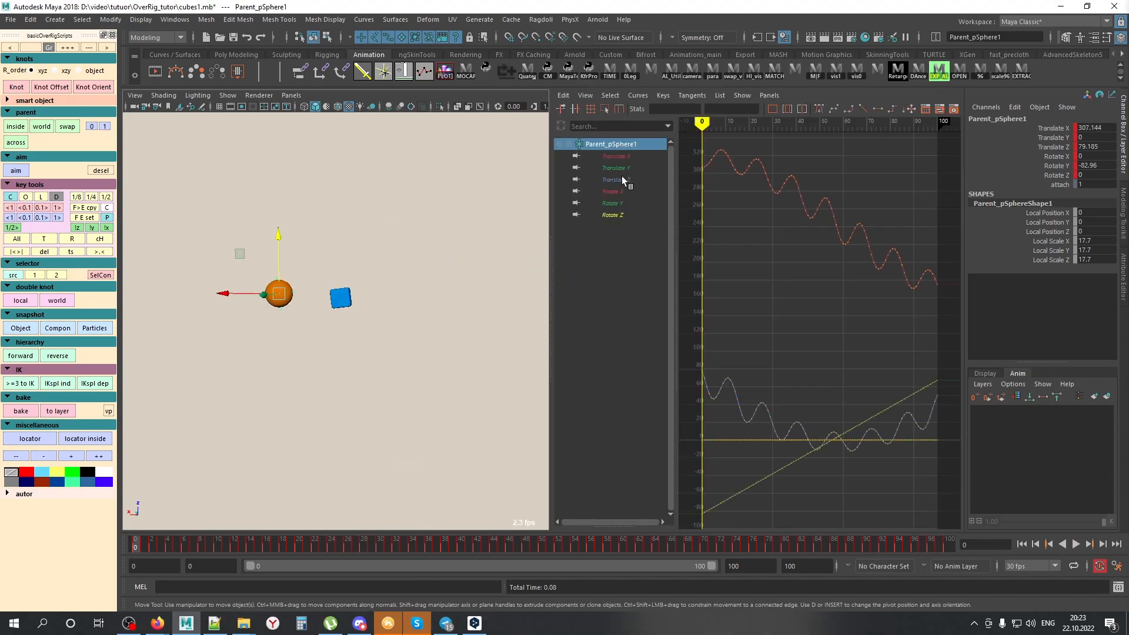
left_click(616, 179)
key("f")
right_click_drag(736, 238, 737, 218, "alt")
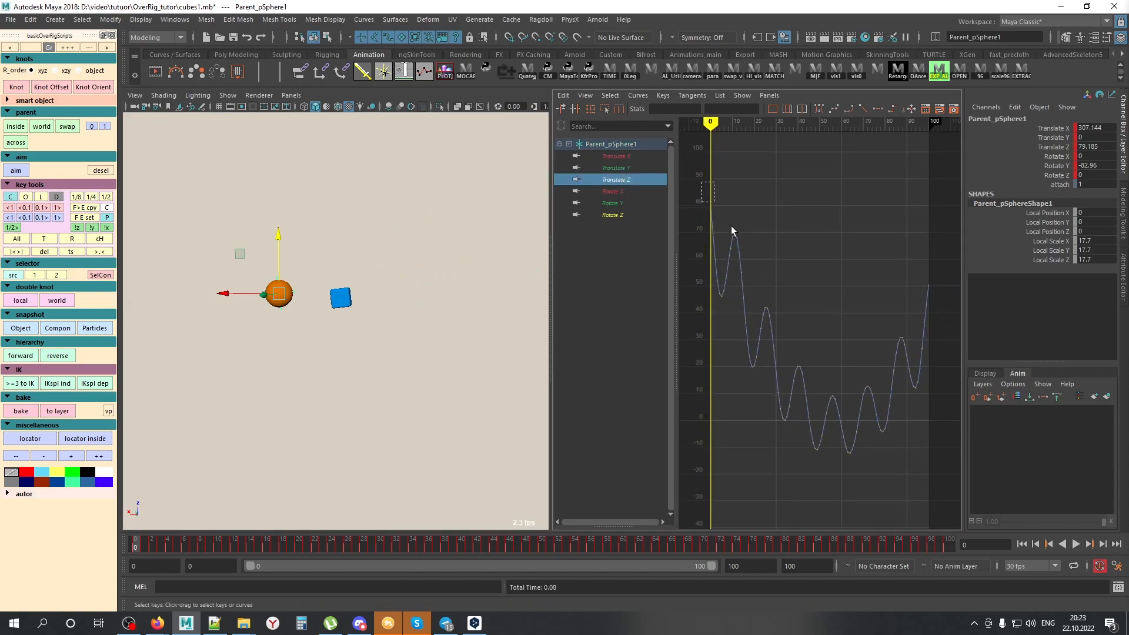
left_click_drag(709, 195, 947, 475)
middle_click_drag(890, 305, 874, 438, "shift")
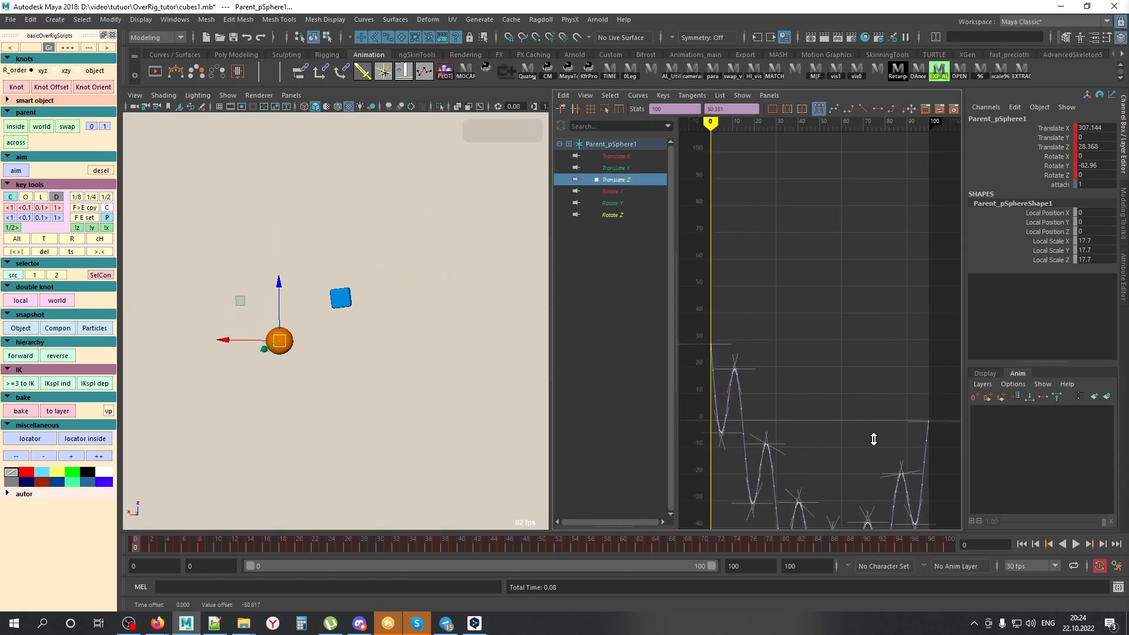
Step: Undo the Translate Z curve shift and instead lower Parent_pSphere1 on a new animation layer to Translate Z about -33.2 at frame 0
key("ctrl+z")
left_click(58, 411)
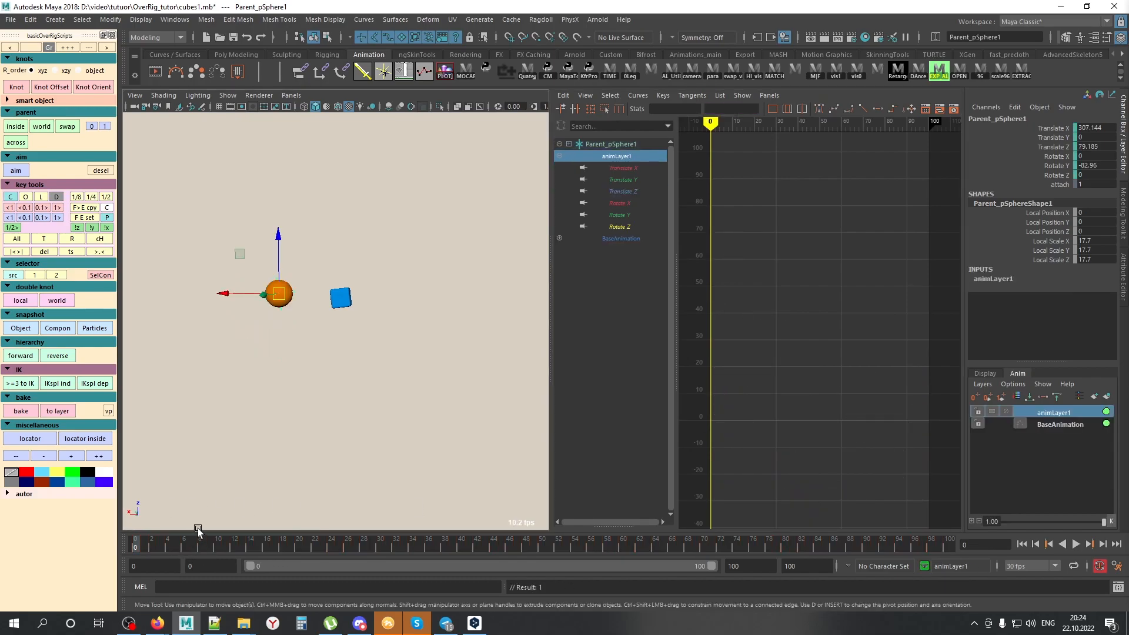
left_click_drag(278, 236, 268, 346)
left_click_drag(137, 549, 504, 541)
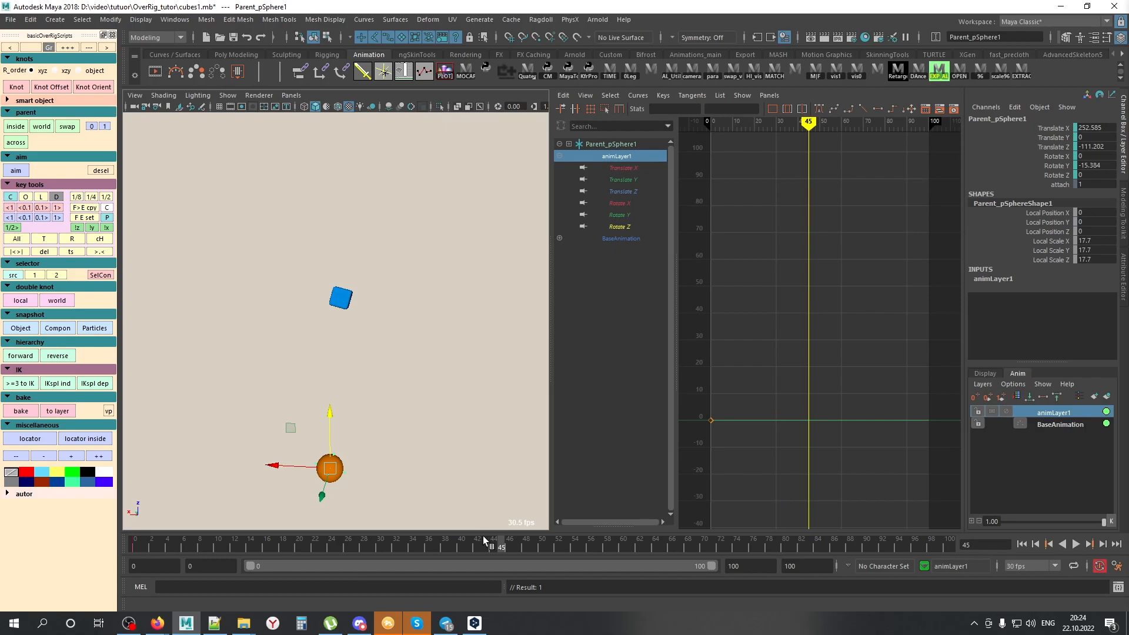
left_click_drag(178, 542, 24, 536)
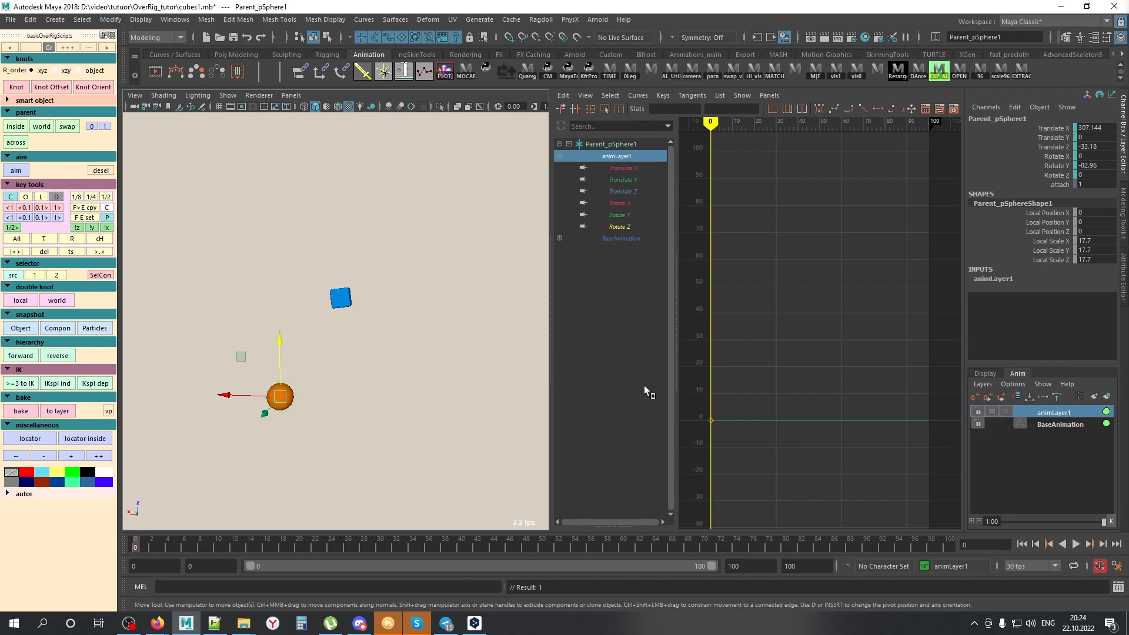
key("ctrl+z")
left_click_drag(134, 544, 542, 545)
key("ctrl+z")
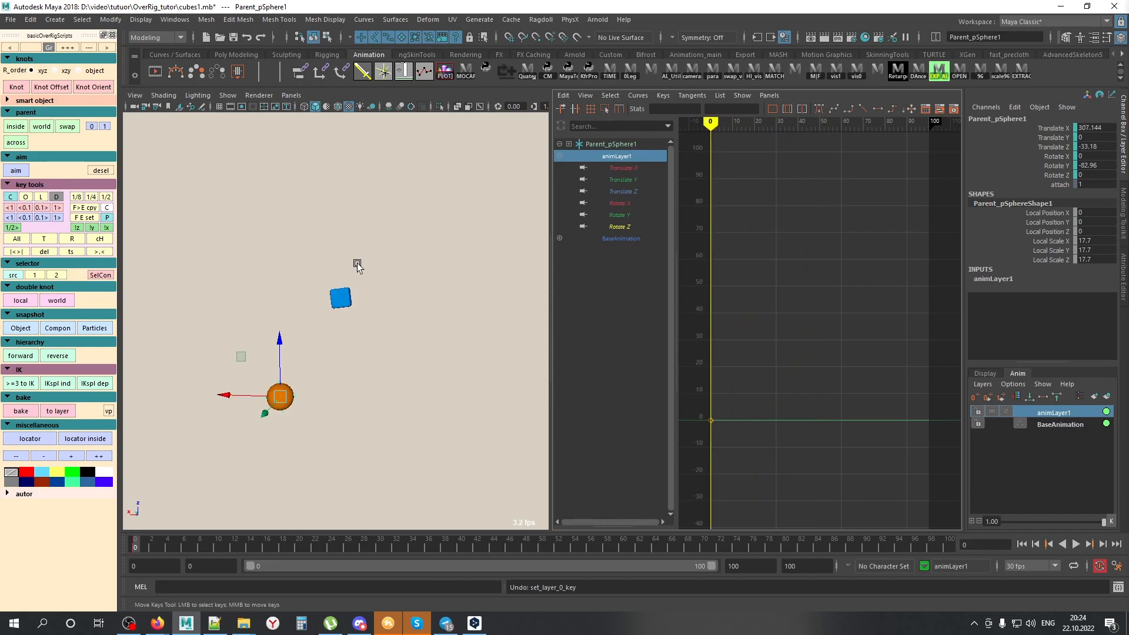
Step: Try to move pCube1 about 39.5 units along Z, undo the move, and reselect Parent_pSphere1
left_click(343, 295)
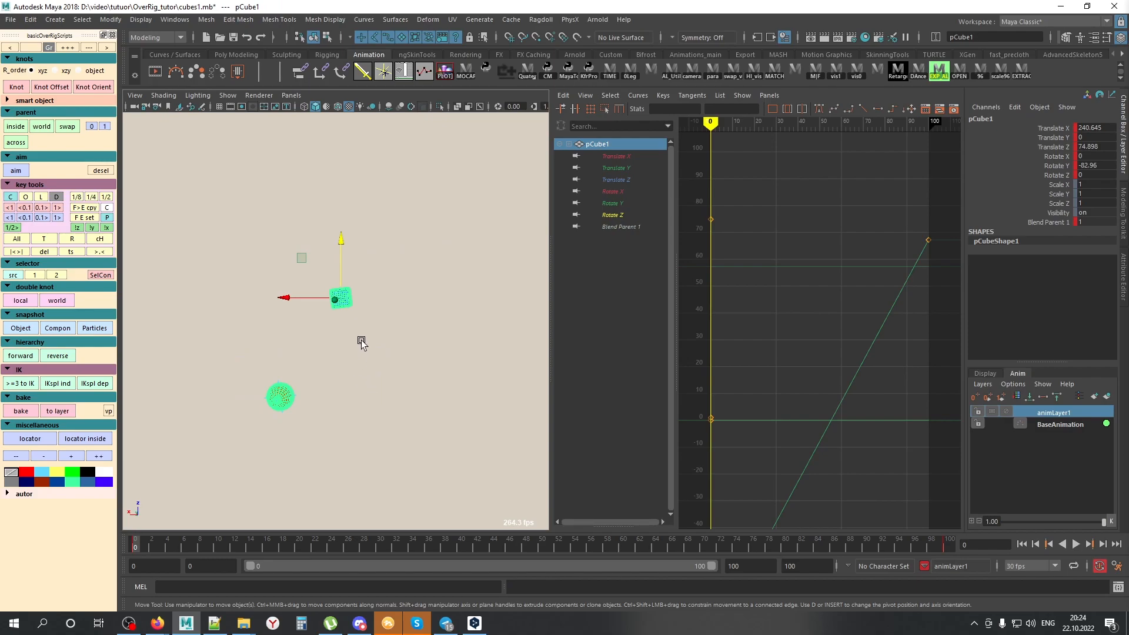
middle_click_drag(361, 342, 365, 315)
key("ctrl+z")
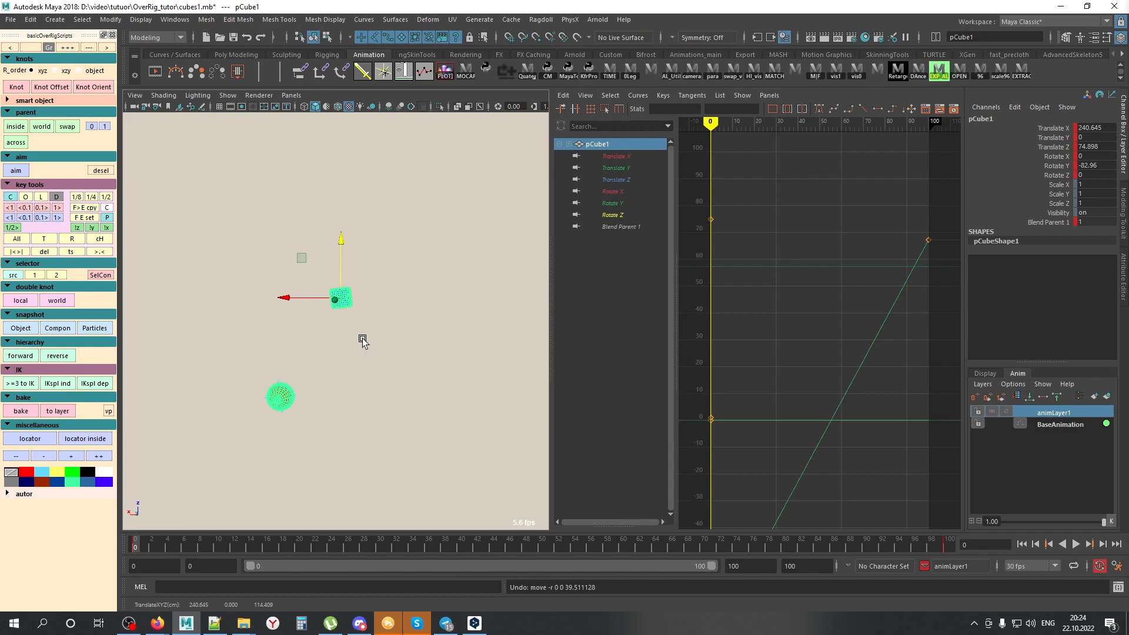
left_click(361, 338)
left_click(293, 400)
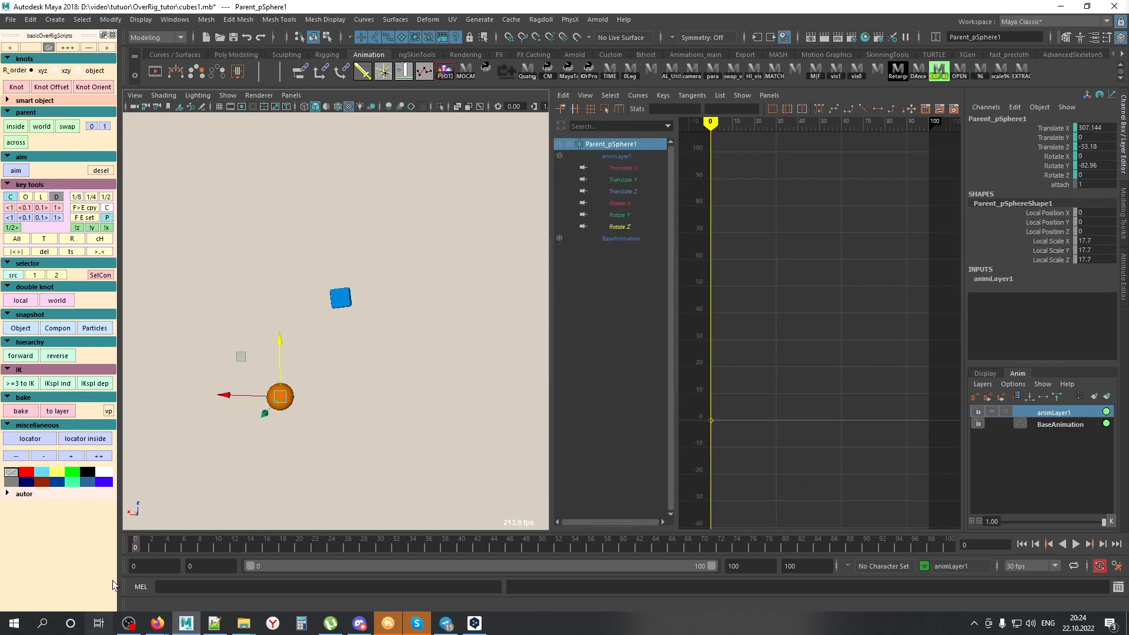
Step: Merge animLayer1 into the base animation of Parent_pSphere1
left_click(1061, 185)
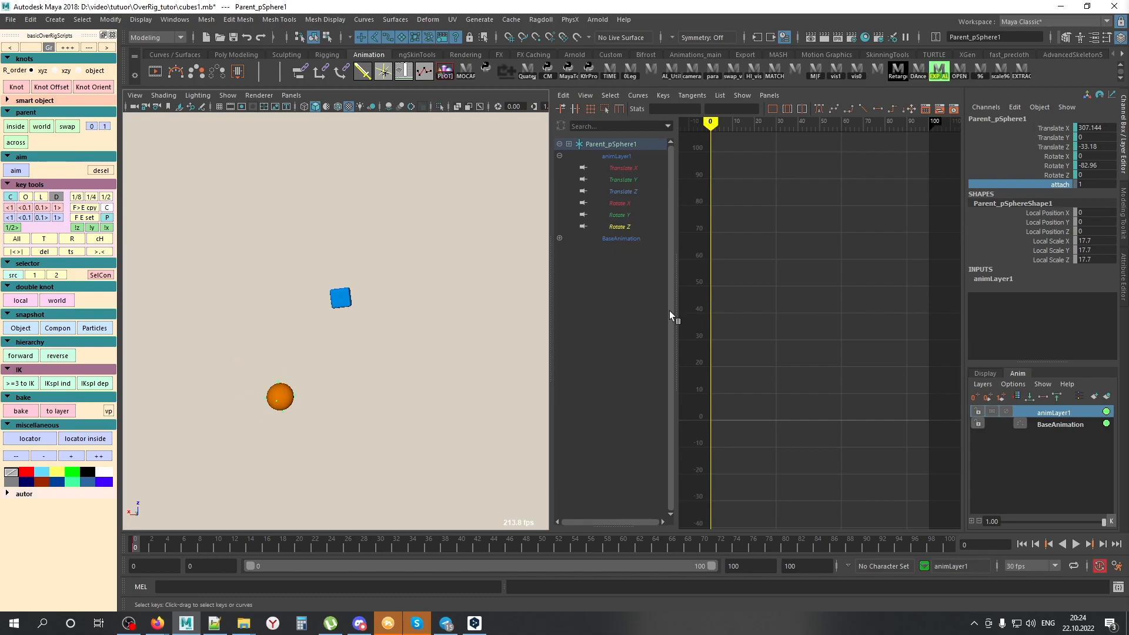
right_click(1046, 415)
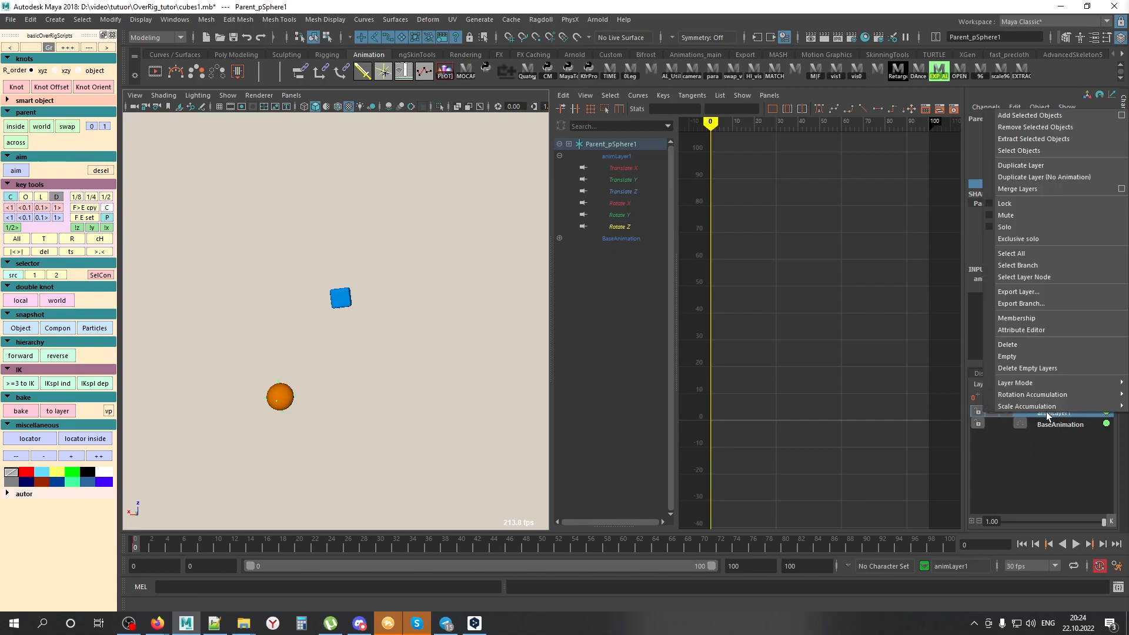
left_click(1014, 471)
left_click(1018, 397)
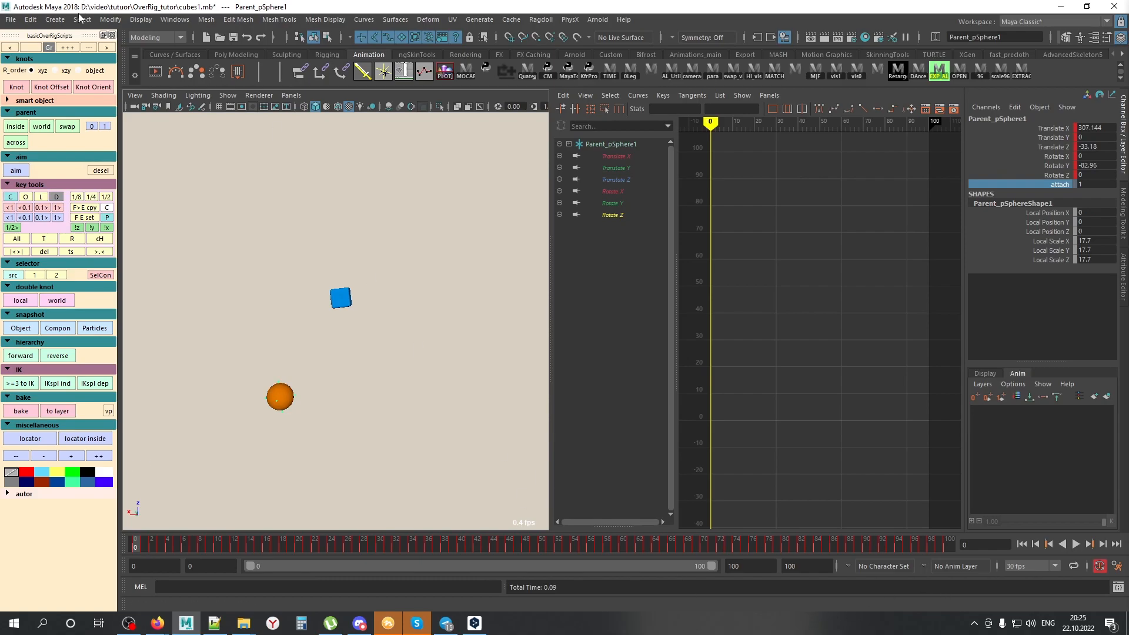
Step: Key Parent_pSphere1's attach at 0, 1, 1 and 0 on about frames 0, 25, 58 and 87
left_click(93, 126)
left_click(154, 544)
left_click_drag(154, 545, 842, 547)
left_click(104, 127)
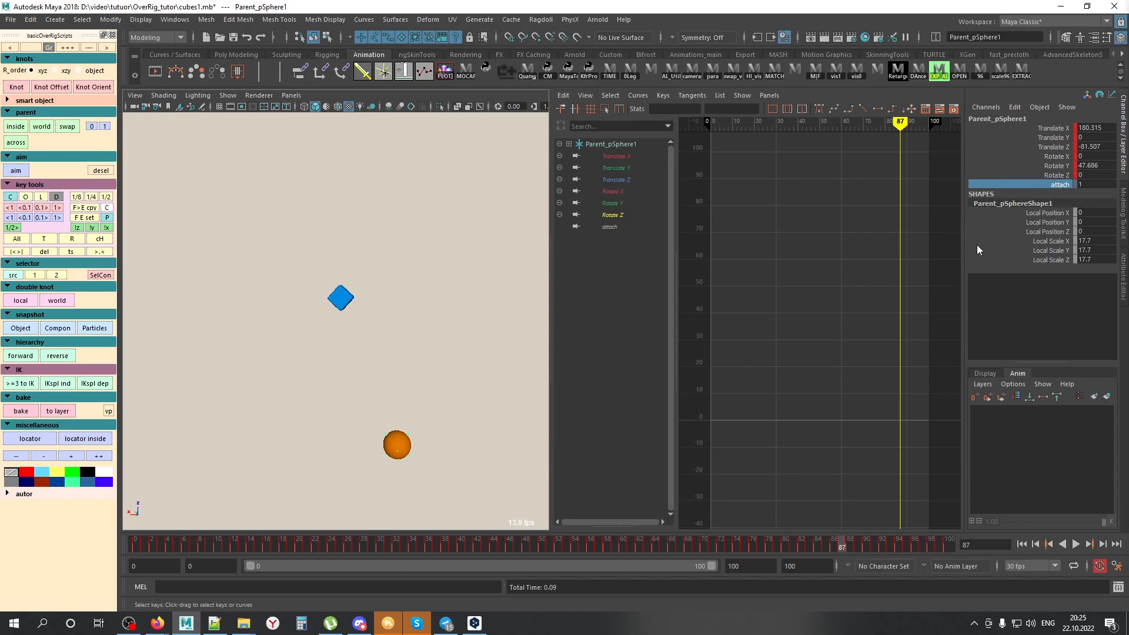
mouse_move(856, 541)
left_mouse_down()
mouse_move(833, 542)
mouse_move(874, 546)
left_mouse_up()
Step: Retime the attach curve, moving its rising keys to frames 17 and 29 and its final zero key to frame 76
left_click(614, 227)
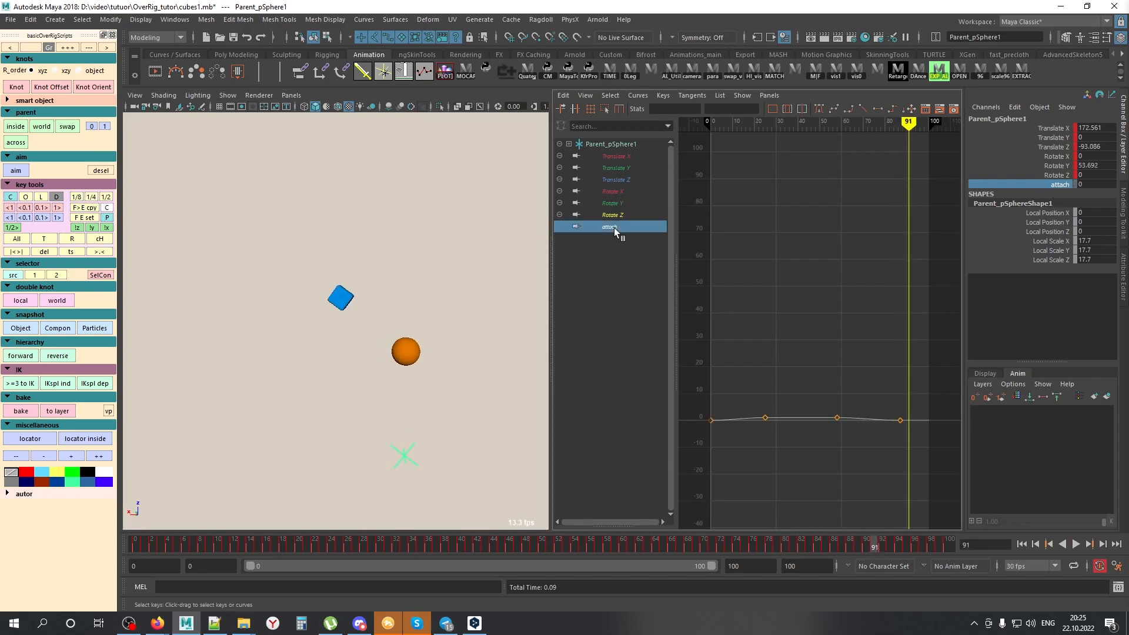
key("f")
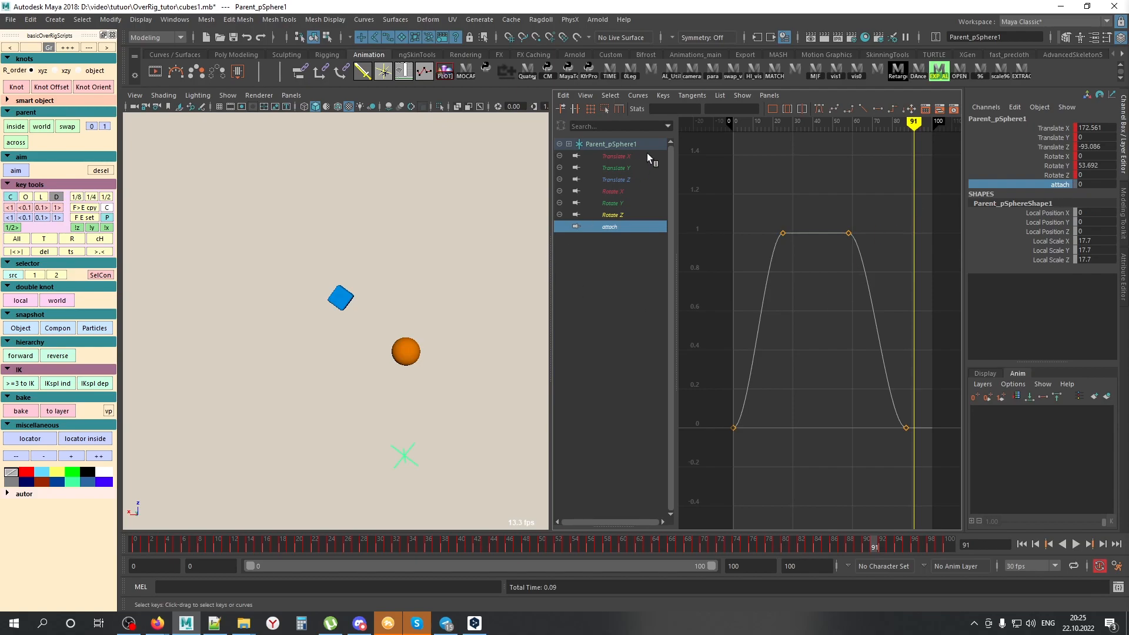
left_click_drag(771, 545, 615, 540)
left_click(783, 234)
key("w")
middle_click_drag(802, 273, 821, 267)
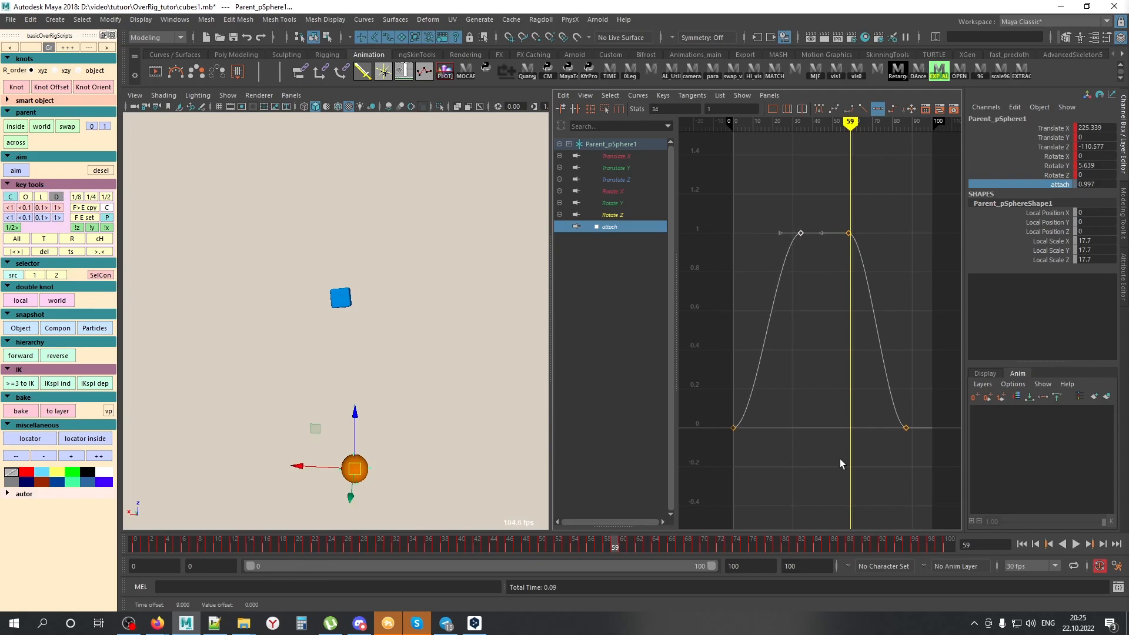
middle_click_drag(814, 316, 814, 301)
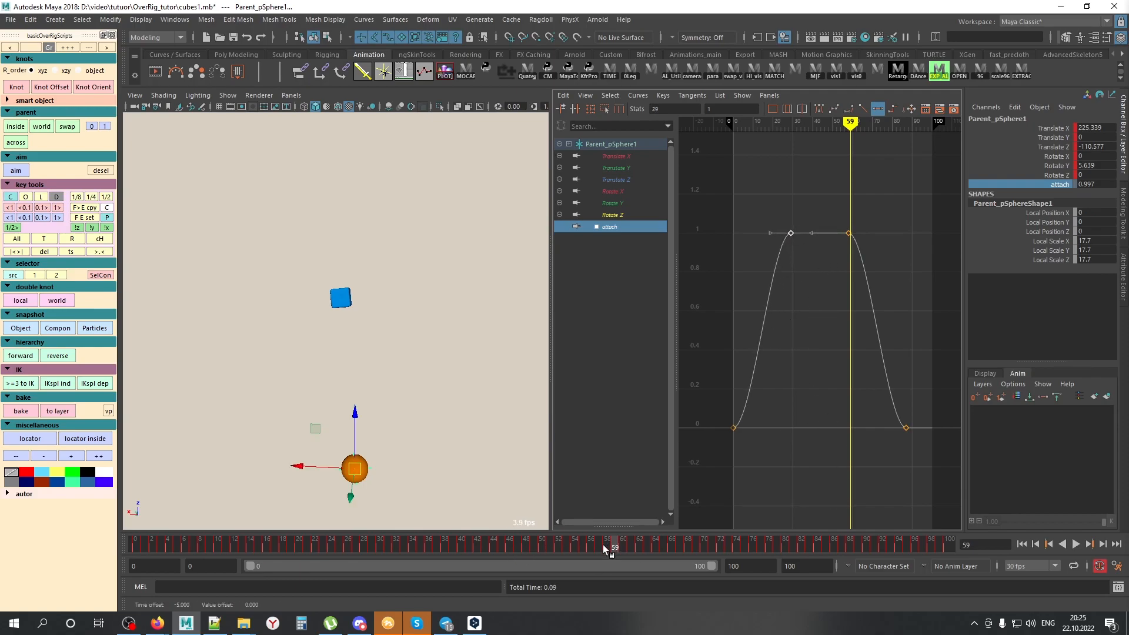
middle_click_drag(790, 462, 824, 461)
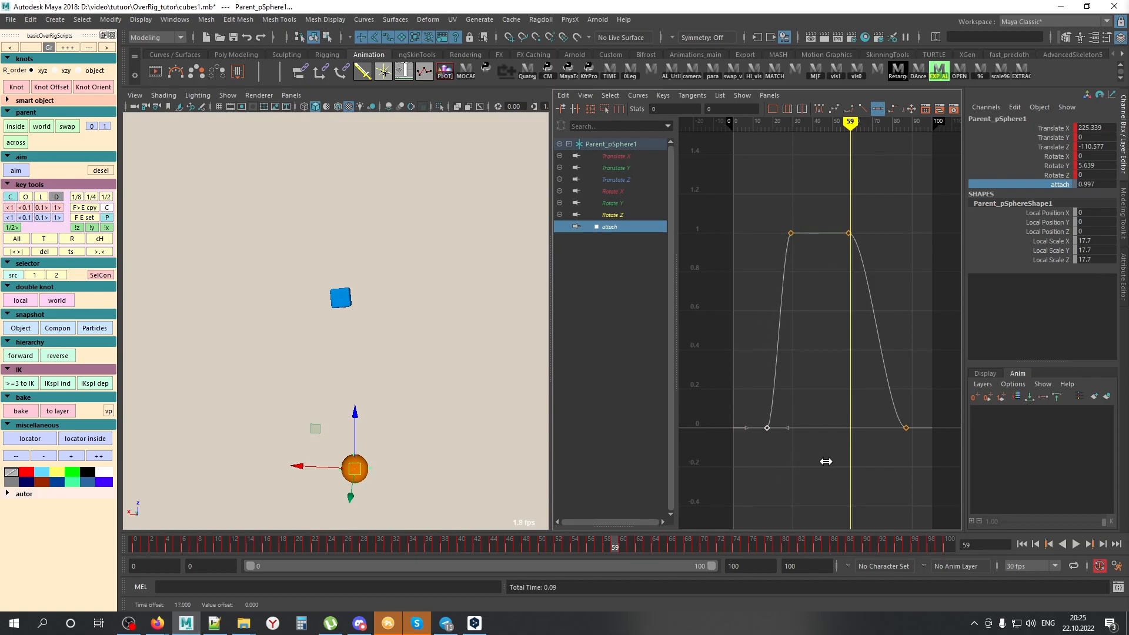
left_click_drag(962, 459, 963, 459)
middle_click_drag(933, 418, 911, 419)
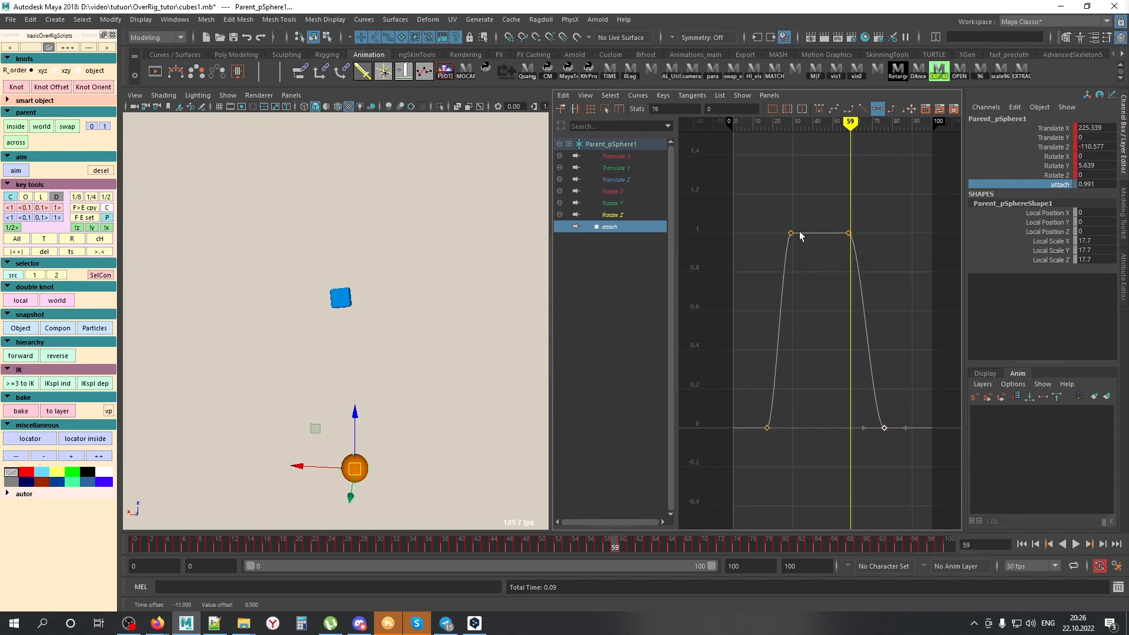
Step: Shift both rising attach keys to about frames 29 and 41 and scrub through the transition
left_click_drag(787, 228, 817, 419)
left_click_drag(755, 189, 797, 454)
middle_click_drag(797, 454, 822, 456)
left_click(765, 471)
left_click_drag(736, 454, 898, 415)
left_click(796, 459)
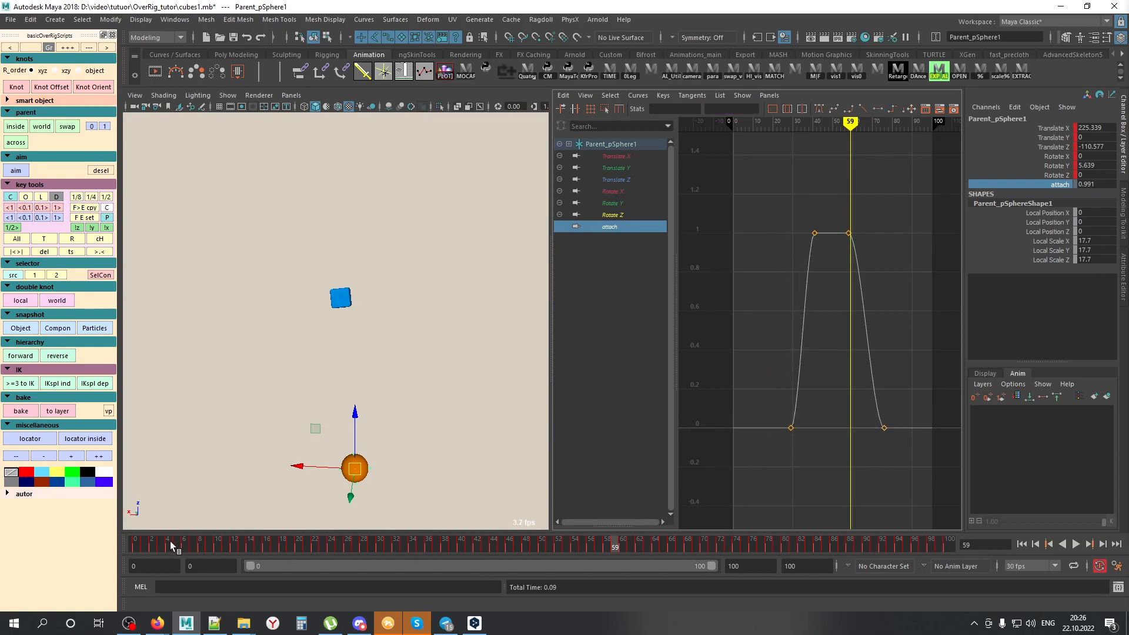
left_click_drag(139, 542, 533, 560)
Step: Try moving Parent_pSphere1 at frame 49 and pCube1 at frame 100, undoing each move
left_click_drag(827, 237, 875, 287)
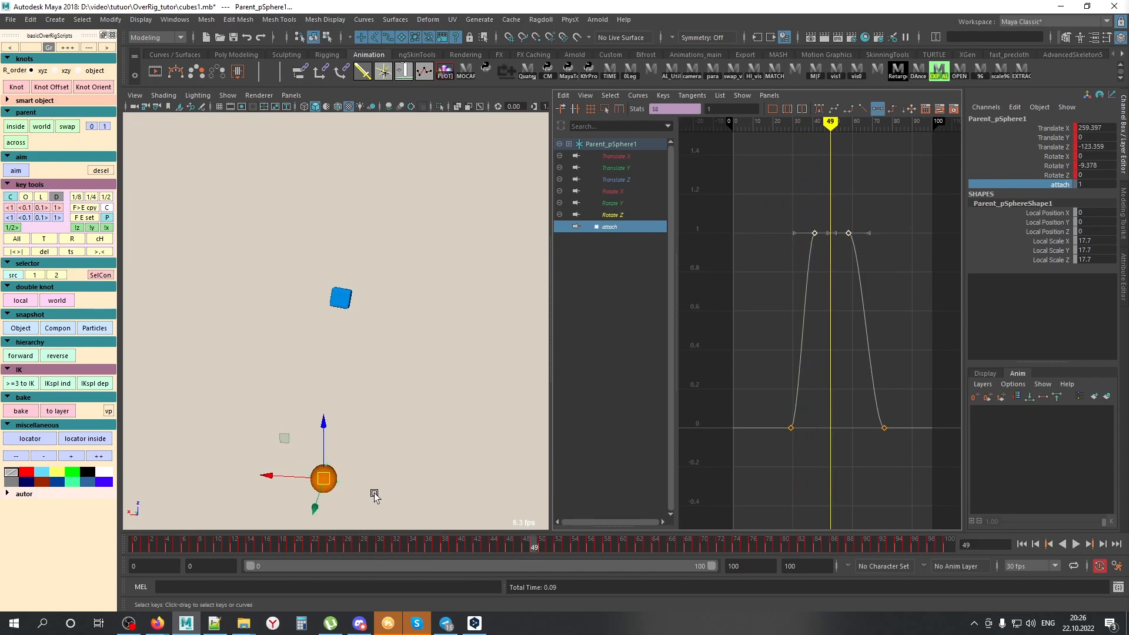
mouse_move(432, 405)
middle_mouse_down()
mouse_move(412, 437)
mouse_move(449, 404)
mouse_move(428, 418)
middle_mouse_up()
key("ctrl+z")
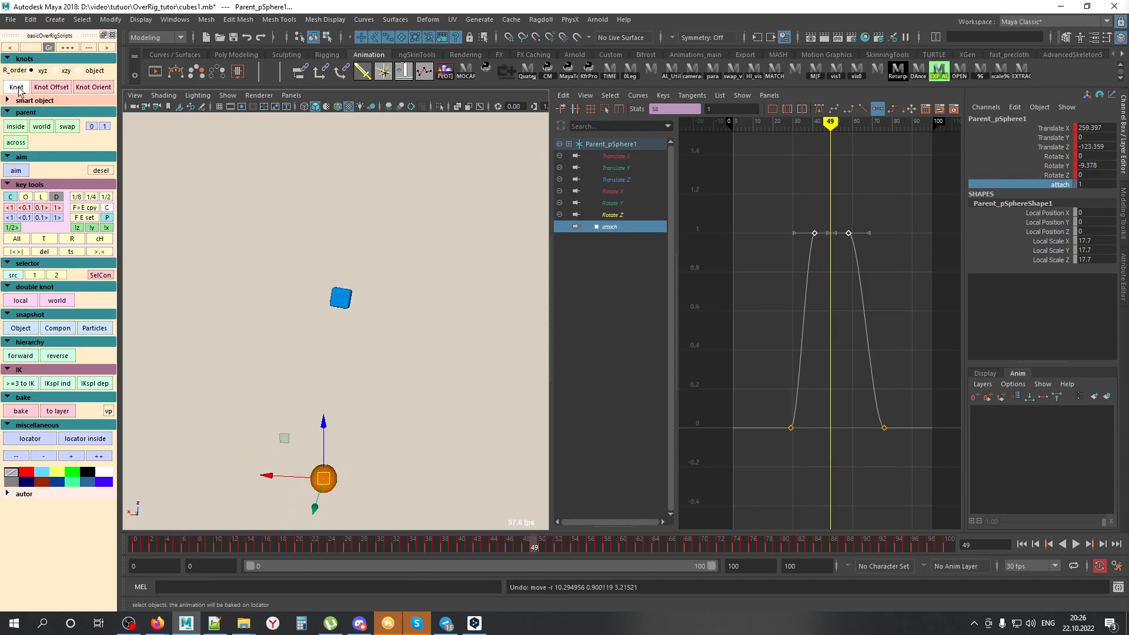
left_click_drag(537, 543, 949, 550)
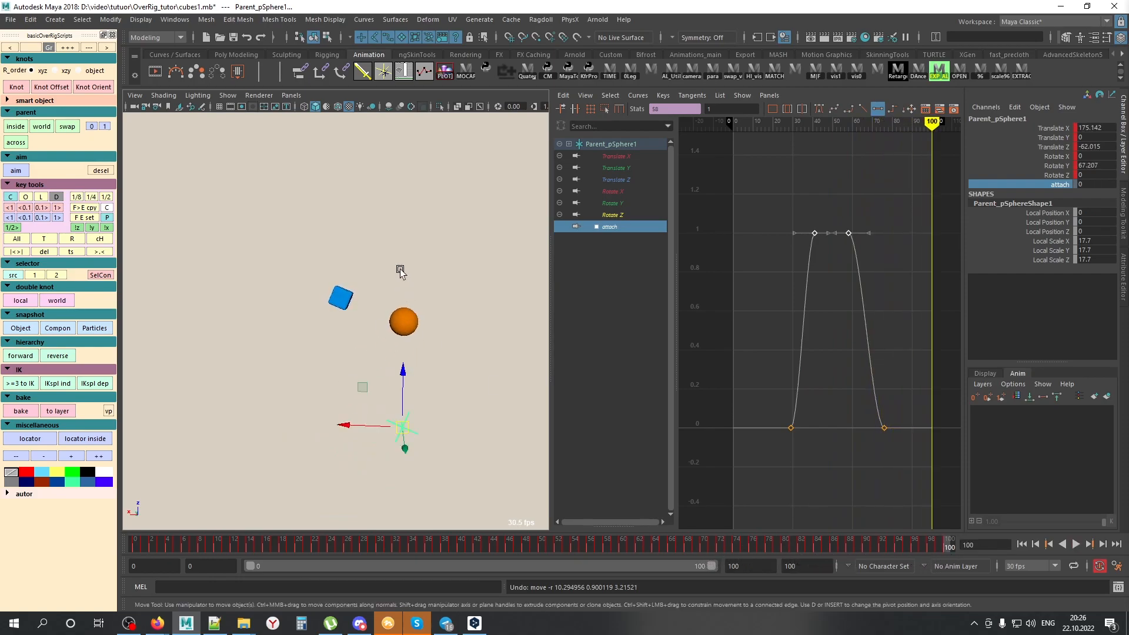
left_click(341, 298)
middle_click_drag(246, 410, 277, 355)
key("ctrl+z")
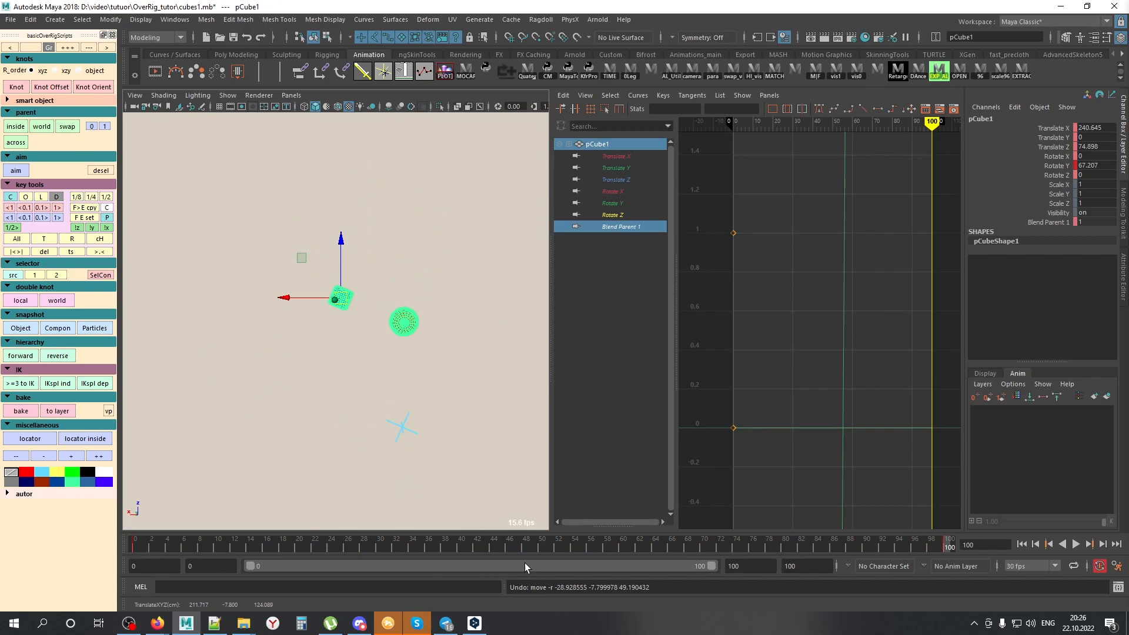
Step: Apply Knot to pSphere1 over the frame range 62 to 100
left_click_drag(842, 542, 719, 541)
left_click(432, 381)
left_click(381, 368)
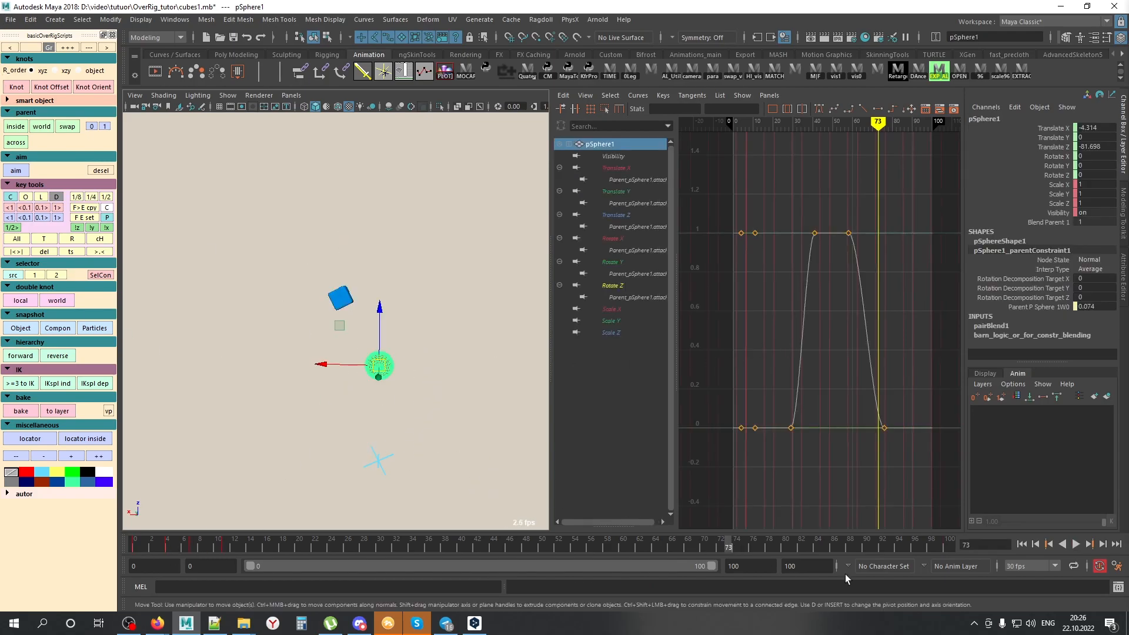
left_click_drag(728, 549, 945, 553)
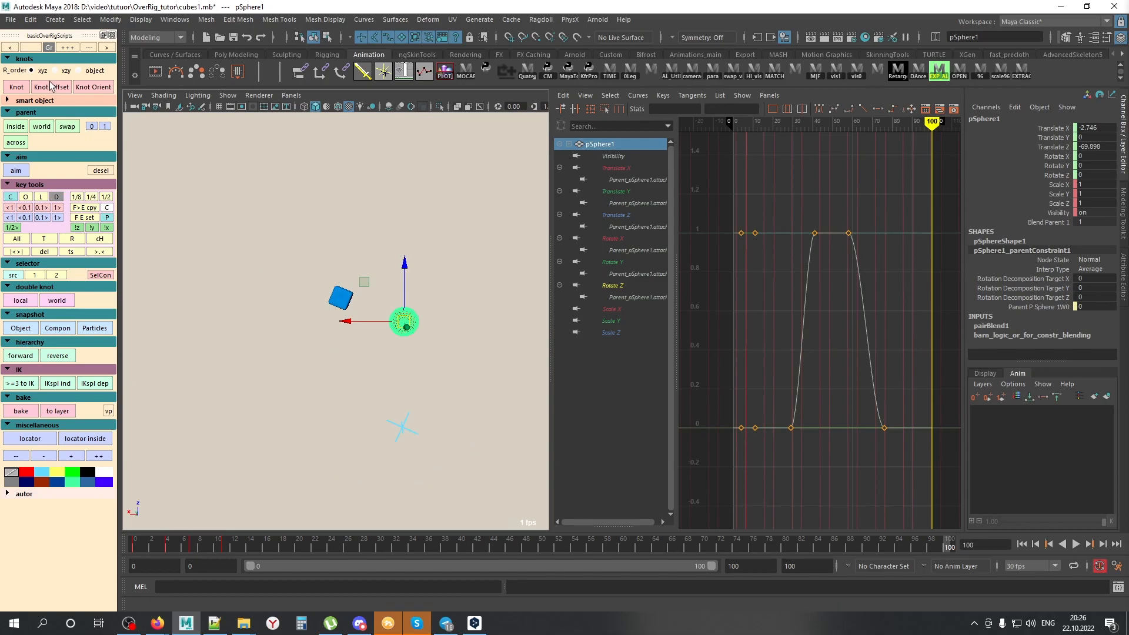
left_click_drag(943, 545, 639, 547, "shift")
key("w")
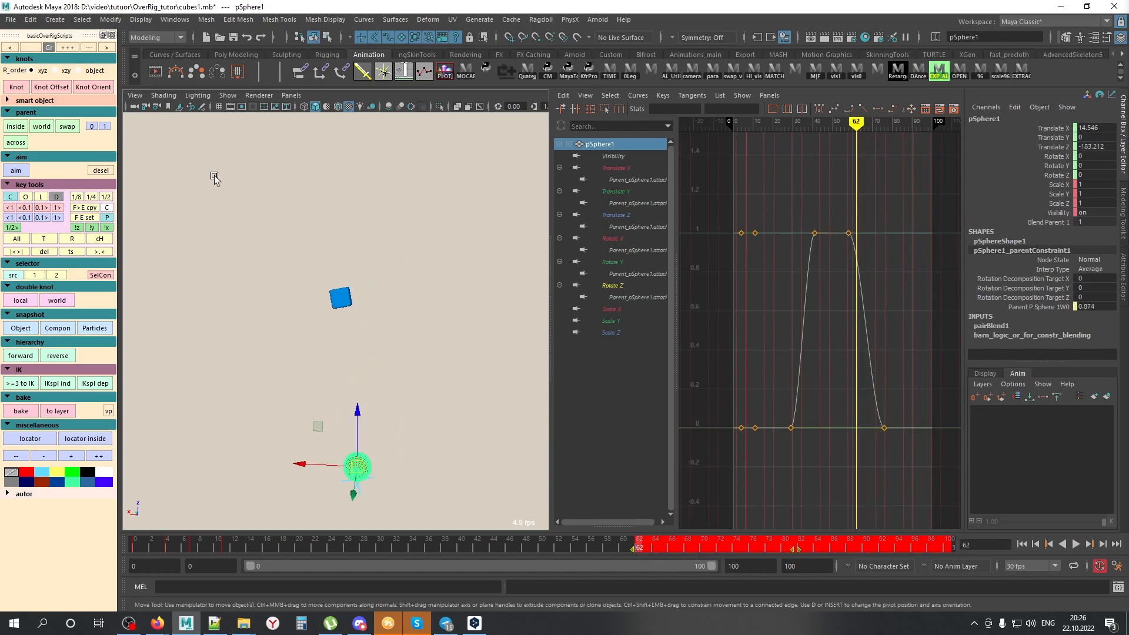
left_click(18, 88)
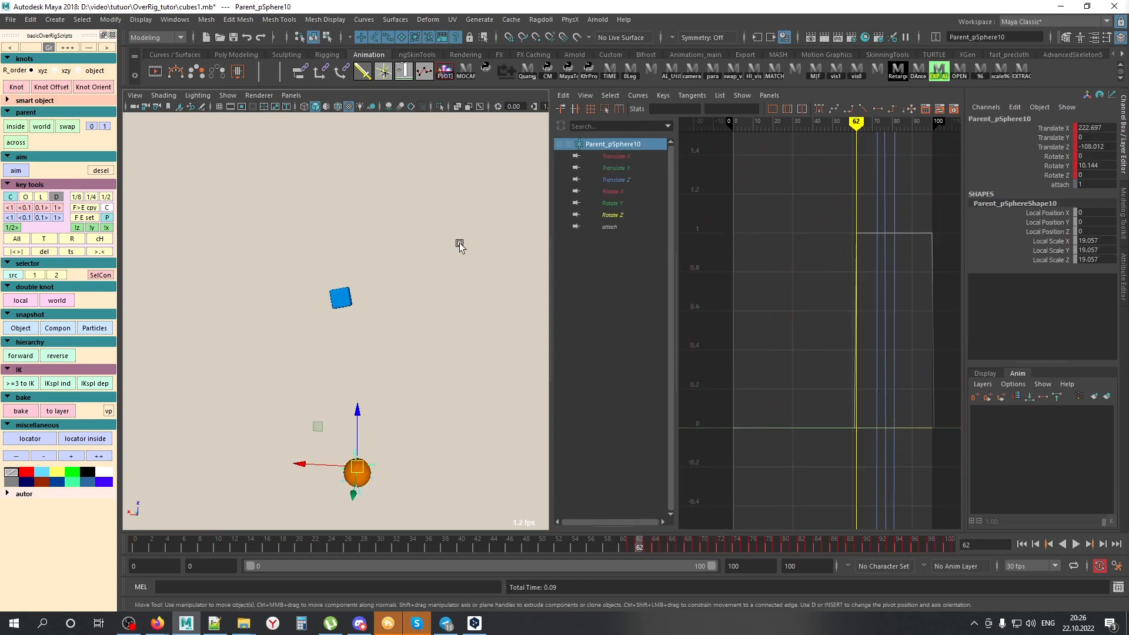
Step: Move the first value-1 key of Parent_pSphere10's attach curve to about frame 66
key("f")
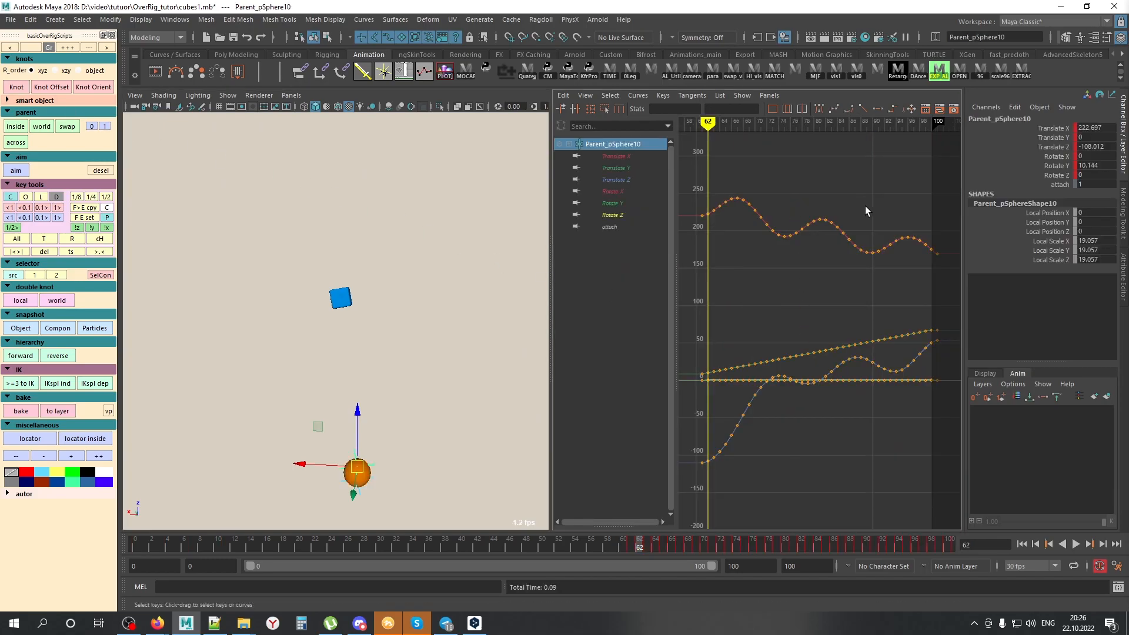
left_click(608, 225)
key("f")
middle_click_drag(757, 320, 840, 326, "alt")
right_click_drag(841, 326, 831, 365, "alt+shift")
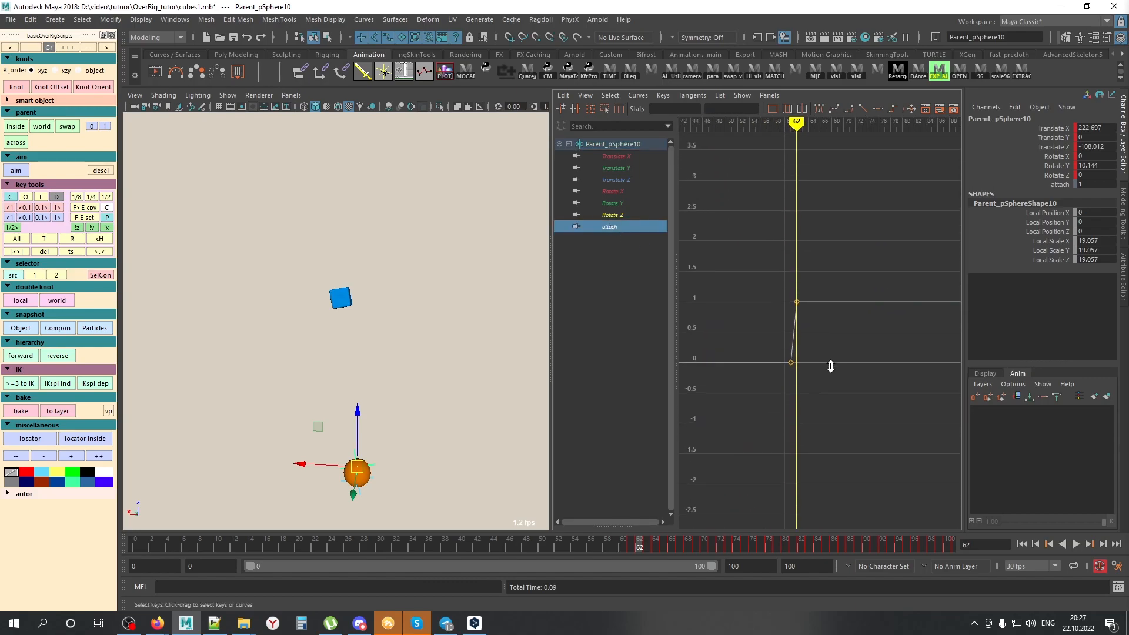
middle_click_drag(860, 330, 780, 334, "alt")
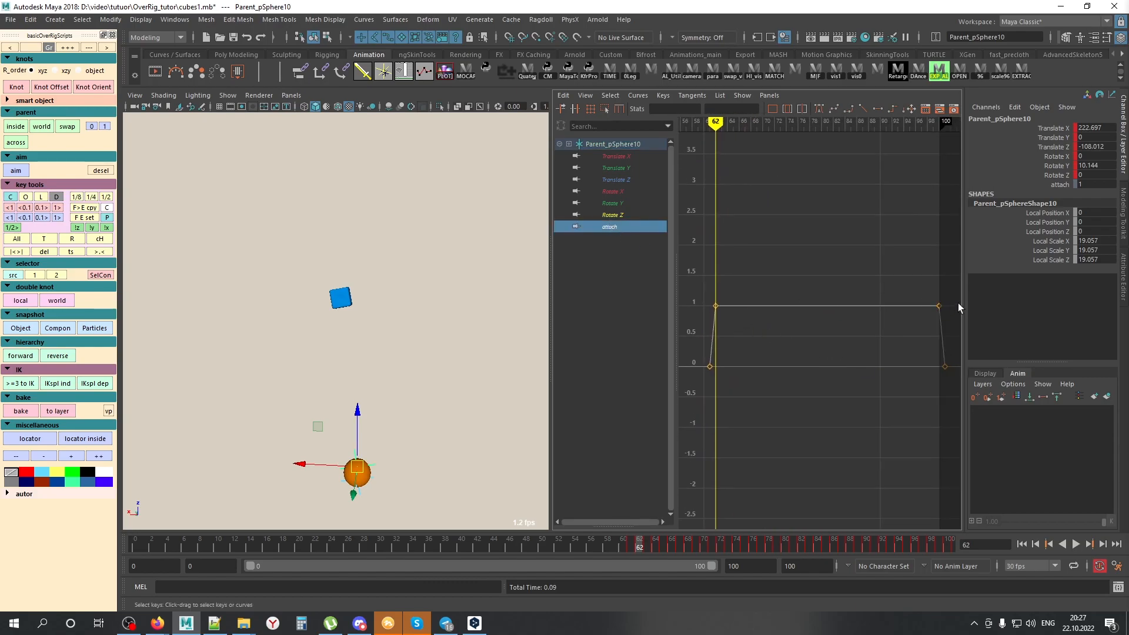
left_click_drag(704, 292, 724, 332)
middle_click_drag(725, 332, 749, 330)
Step: Offset Parent_pSphere10 at frame 71 on a new animation layer to Translate values of about 31.4, -22.0, -4.2 and check frame 69
left_click_drag(639, 548, 712, 547)
key("s")
middle_click_drag(468, 466, 646, 463)
middle_click_drag(502, 454, 456, 433, "alt")
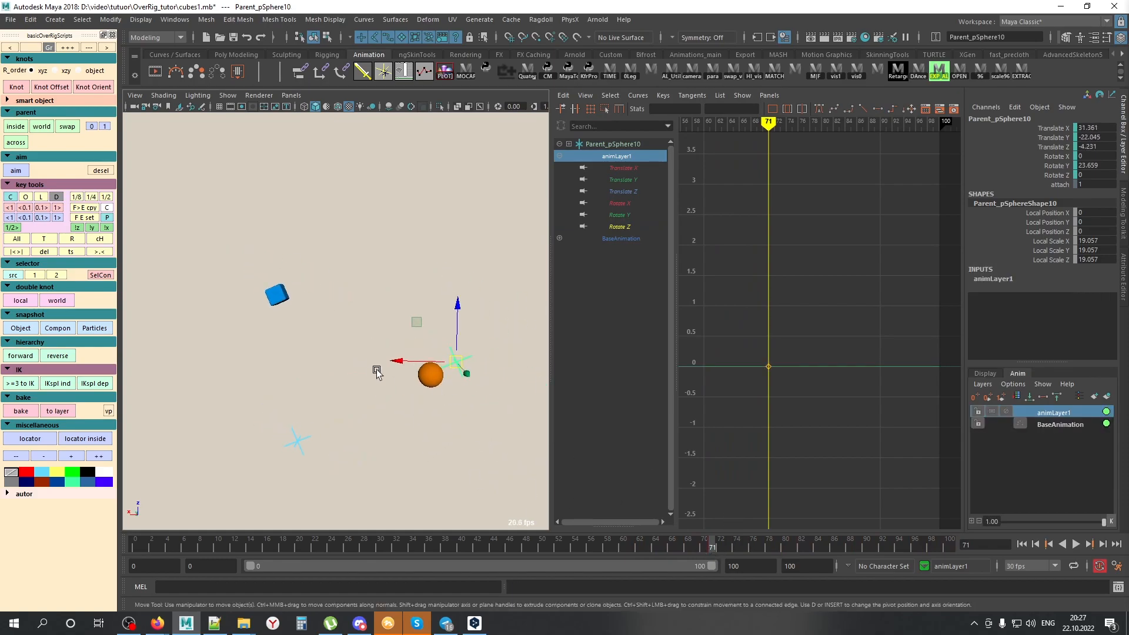
left_click(429, 377)
left_click(468, 372)
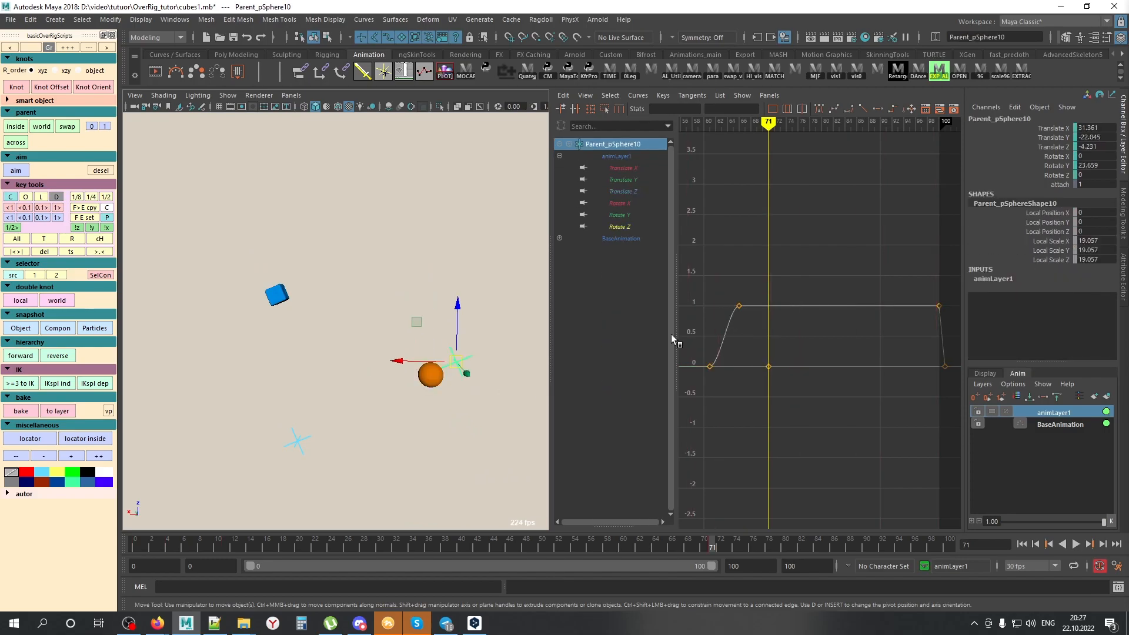
mouse_move(764, 541)
left_mouse_down()
mouse_move(732, 546)
mouse_move(873, 547)
mouse_move(198, 523)
mouse_move(475, 545)
mouse_move(769, 538)
mouse_move(687, 539)
mouse_move(696, 539)
left_mouse_up()
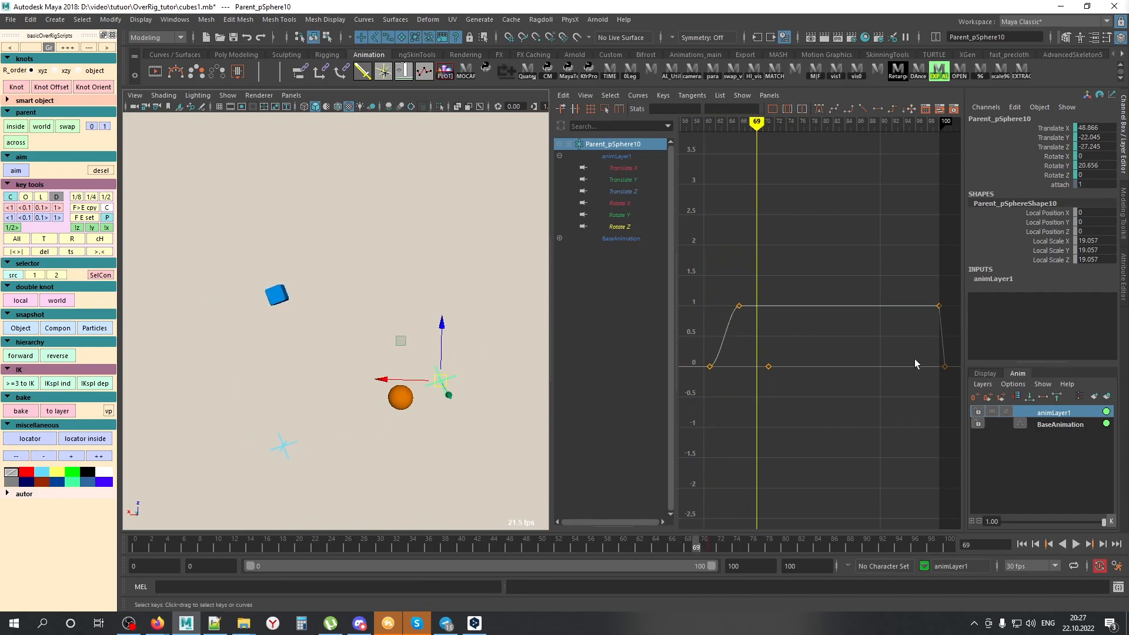
Step: Isolate pSphere1's two attach curves and retime Parent_pSphere1's falling keys to frame 75 (value 1) and frame 85 (value 0)
left_click(390, 399)
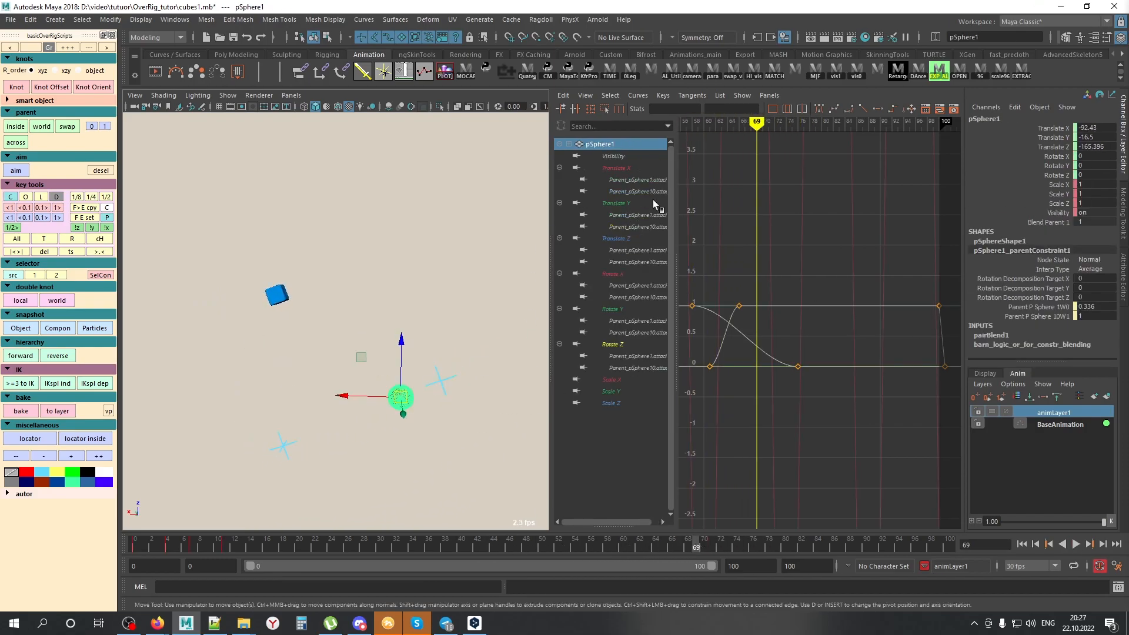
left_click_drag(647, 182, 649, 191)
middle_click_drag(739, 356, 782, 343, "alt")
left_click_drag(781, 302, 748, 335)
middle_click_drag(726, 361, 773, 361, "shift")
middle_click_drag(788, 415, 833, 416, "shift")
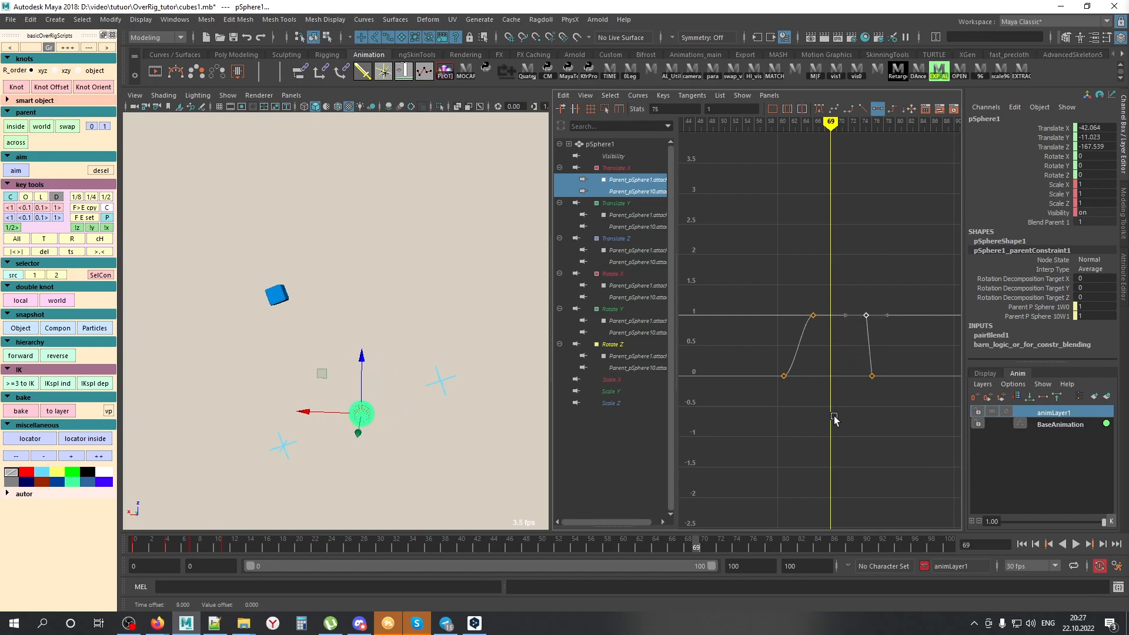
left_click_drag(854, 365, 880, 416)
middle_click_drag(880, 419, 931, 416, "shift")
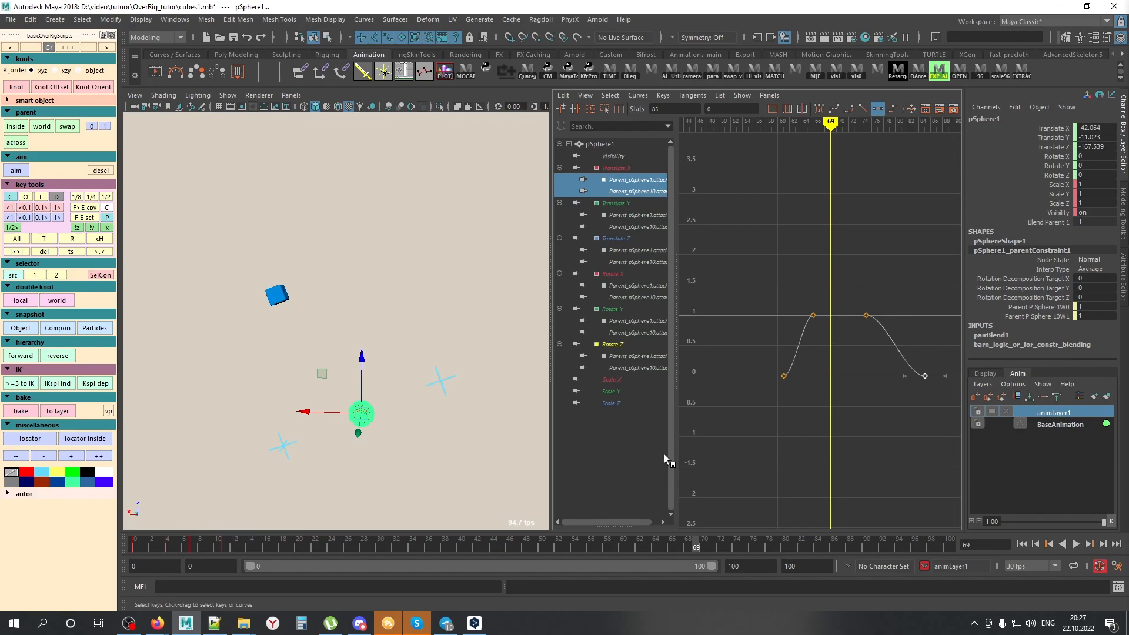
Step: Retime Parent_pSphere1's falling attach keys to frame 57 (value 1) and frame 67 (value 0), and check the overlap at frame 63
left_click_drag(846, 283, 938, 425)
middle_click_drag(932, 421, 792, 404, "shift")
mouse_move(830, 127)
left_mouse_down()
mouse_move(758, 146)
mouse_move(755, 159)
left_mouse_up()
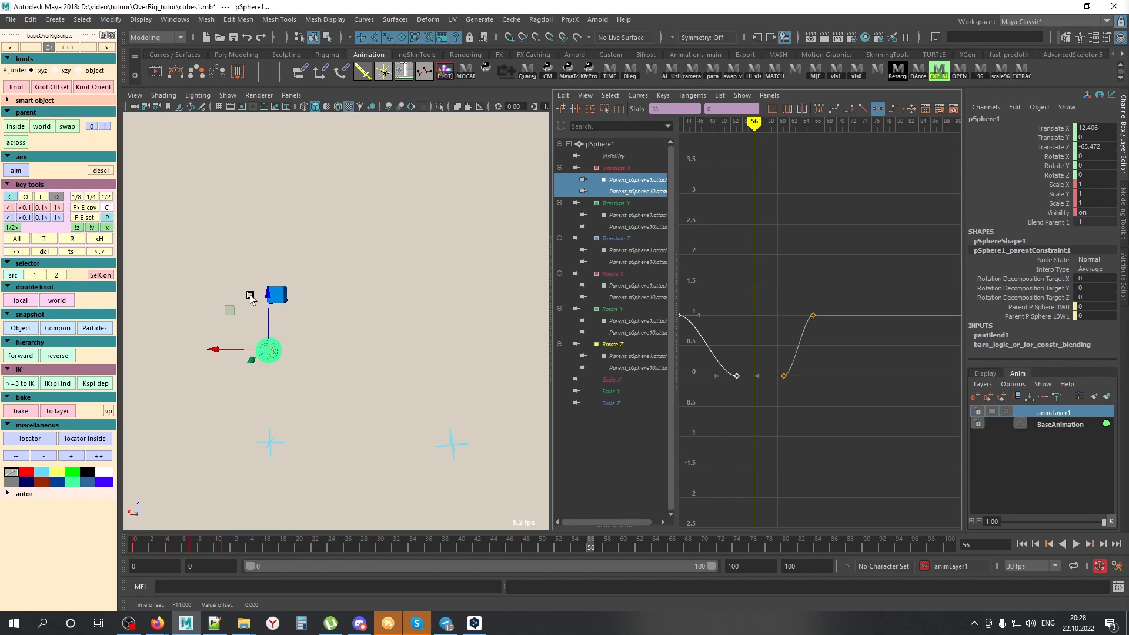
middle_click_drag(844, 429, 915, 423, "shift")
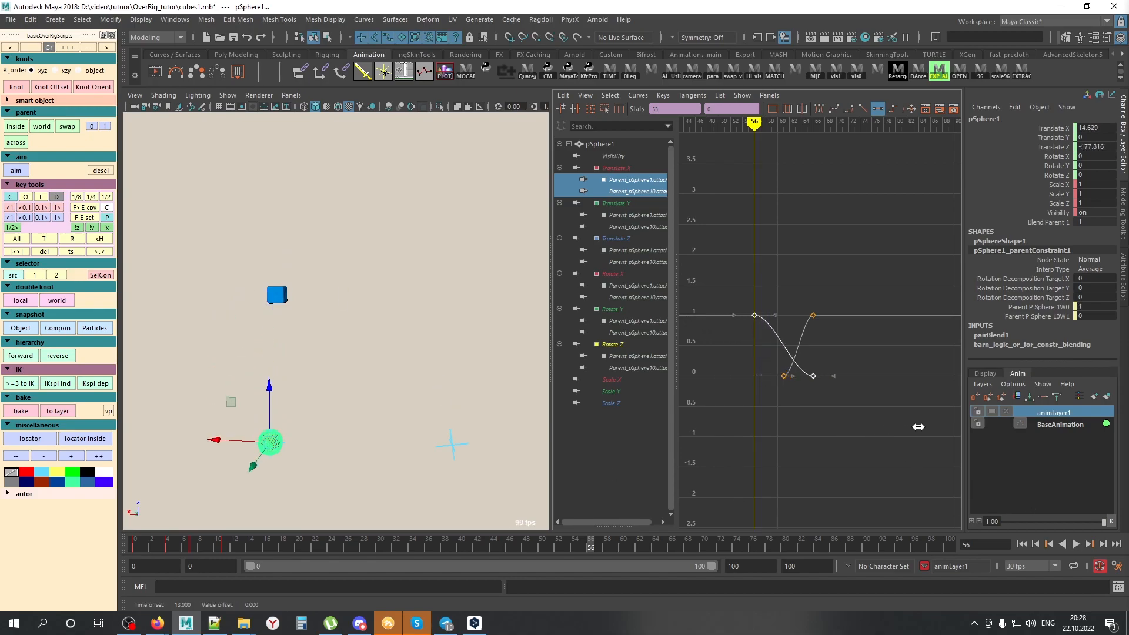
left_click_drag(755, 124, 796, 136)
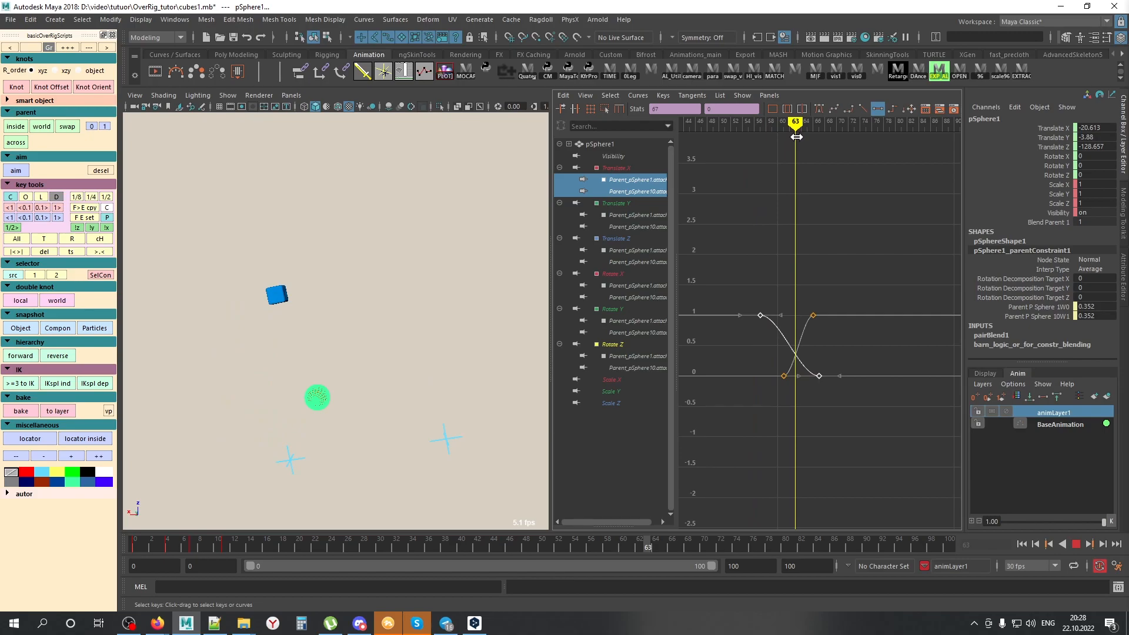
Step: Move the Parent_pSphere10 locator farther away from pSphere1 at frame 63
left_click_drag(748, 432, 847, 355)
left_click_drag(282, 436, 330, 483)
left_click_drag(426, 419, 527, 395)
middle_click_drag(527, 395, 527, 395)
left_click_drag(274, 437, 319, 471)
middle_click_drag(420, 360, 360, 429)
key("ctrl+z")
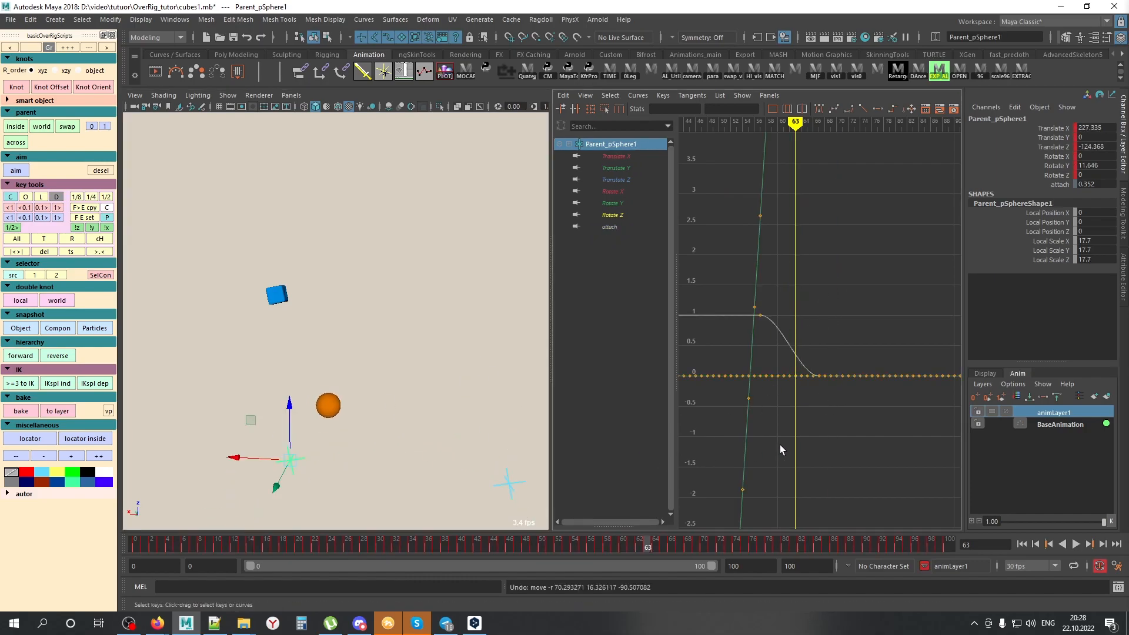
Step: Delete the Parent_pSphere1 and Parent_pSphere10 knot locators so pSphere1 is driven by its own keys
left_click(328, 405)
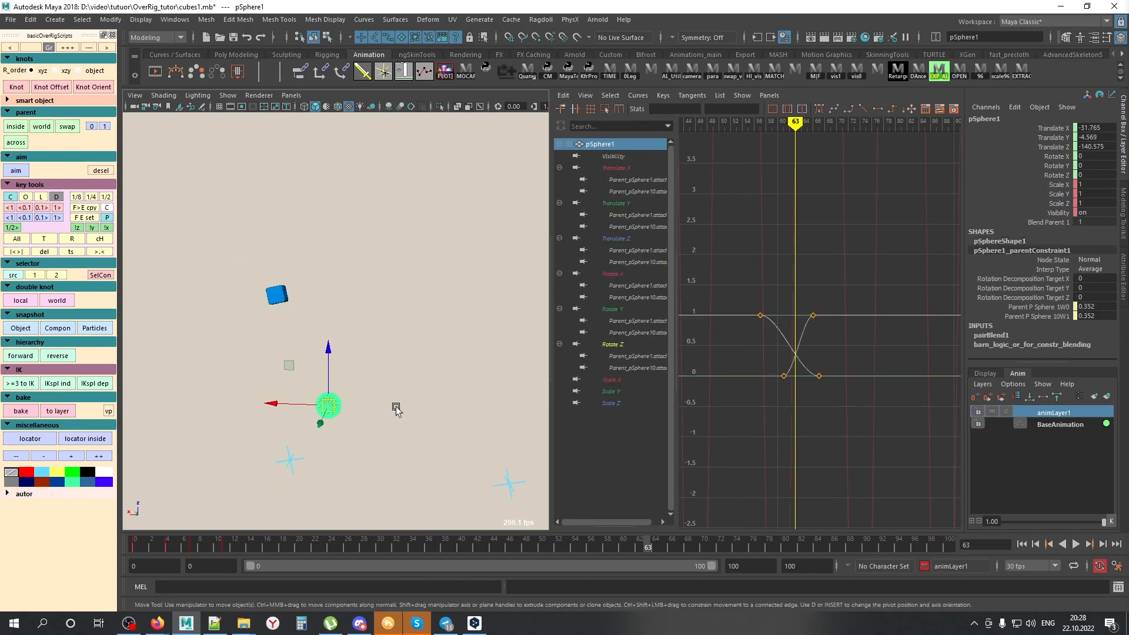
middle_click_drag(396, 418, 385, 318, "alt")
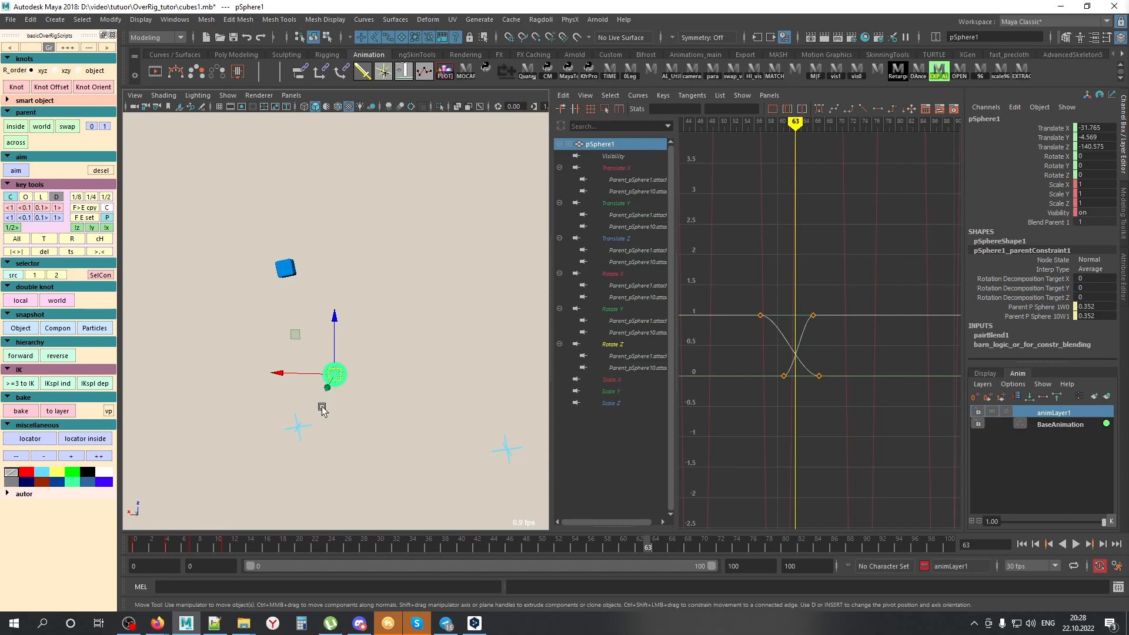
middle_click_drag(428, 421, 424, 392, "alt")
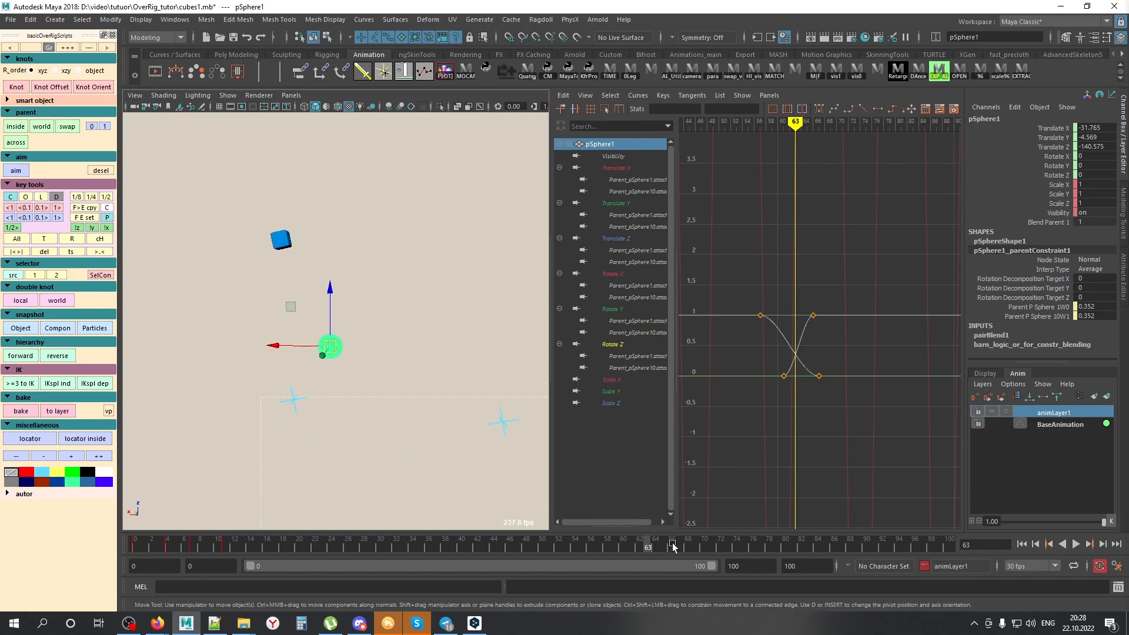
key("ctrl+z")
key("Delete")
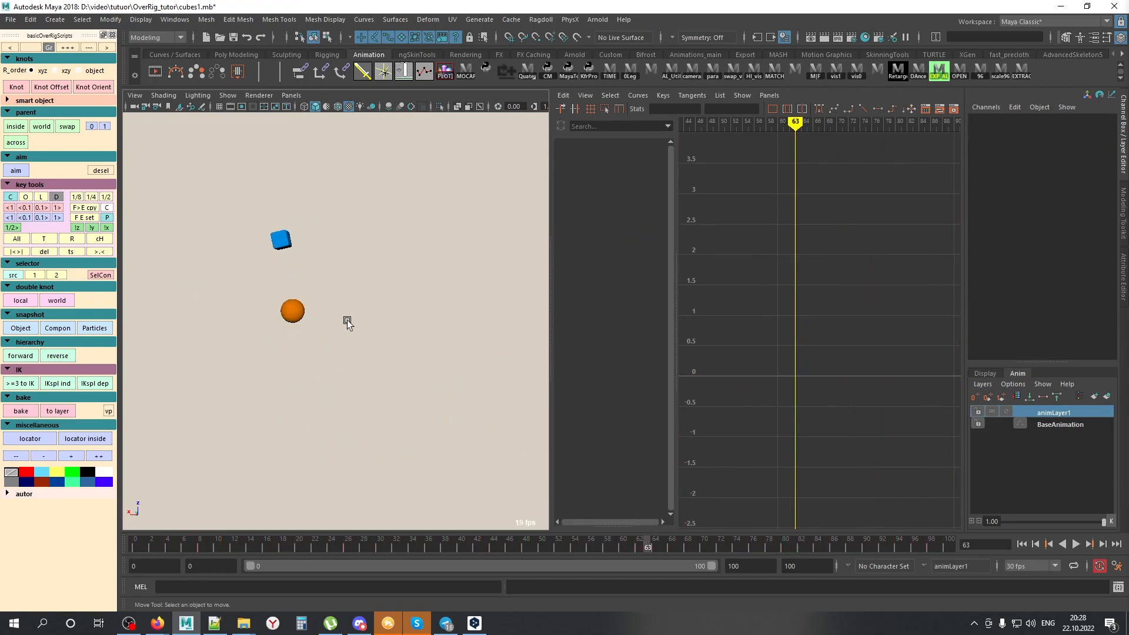
Step: Apply Knot to pSphere1 over the frame range 0 to 17
left_click(291, 316)
middle_click_drag(285, 394, 378, 415, "alt")
left_click(135, 546)
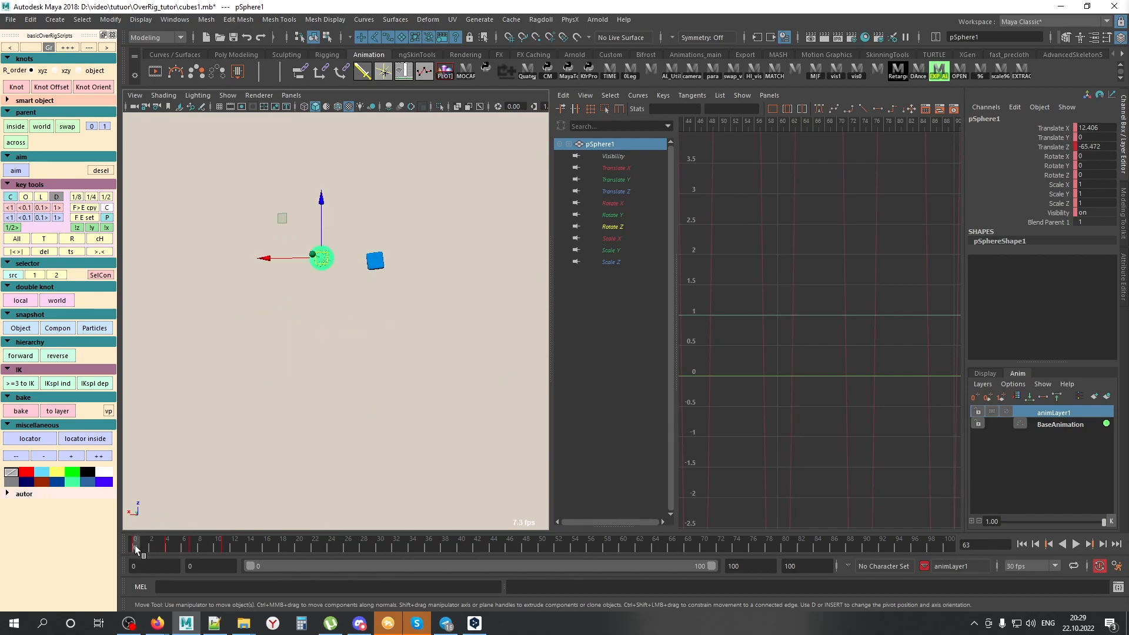
left_click_drag(137, 545, 274, 547, "shift")
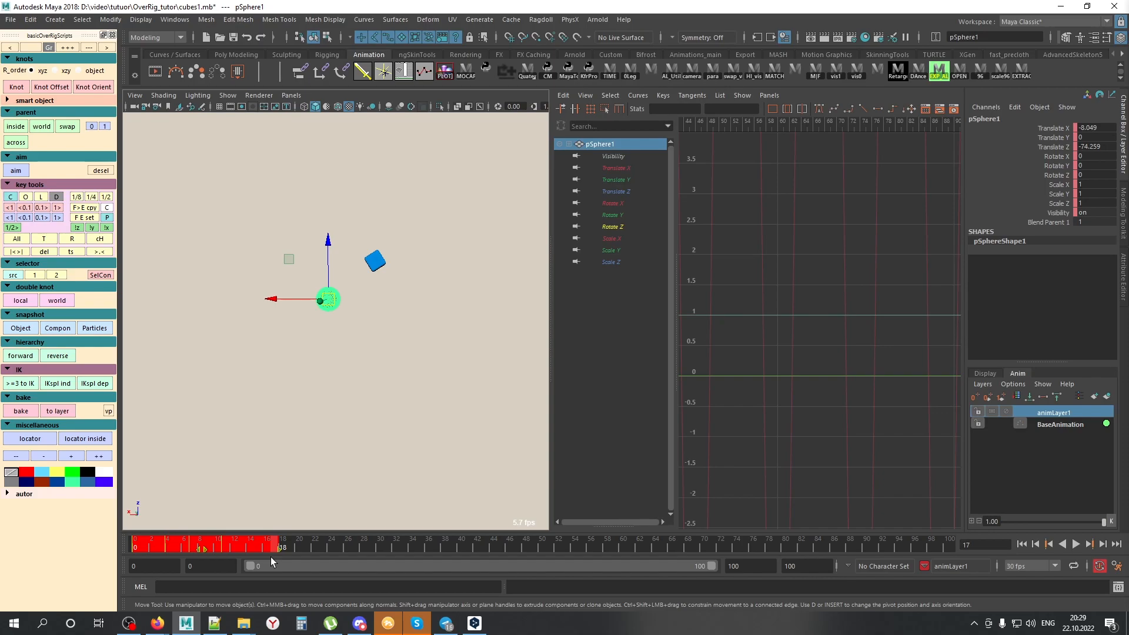
left_click(16, 88)
left_click(361, 303)
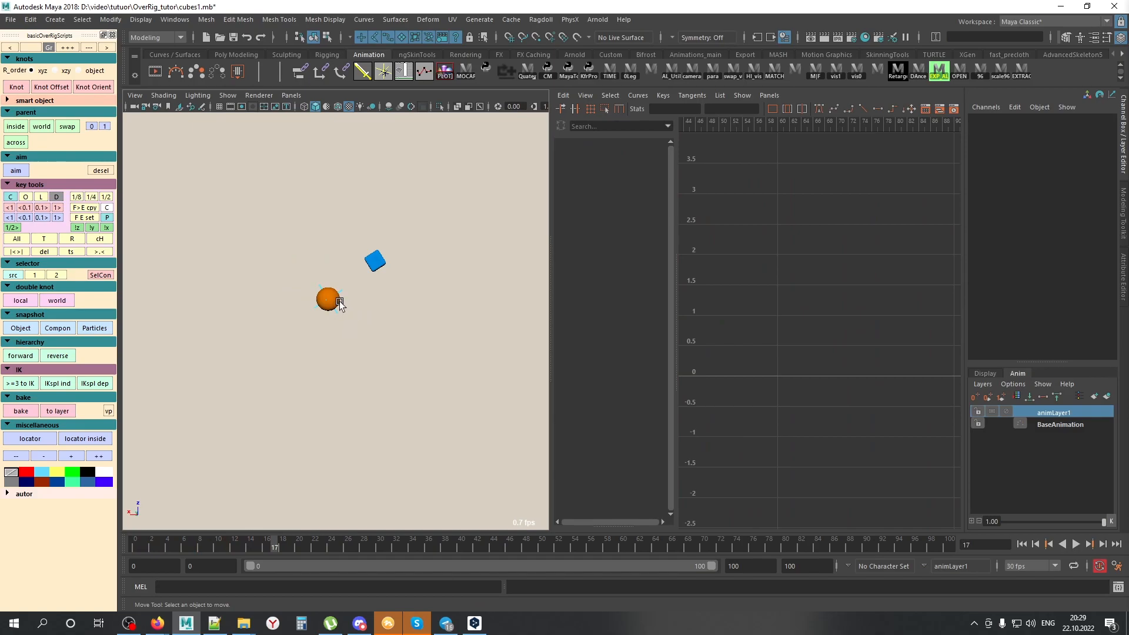
Step: Apply a second Knot to pSphere1 over the frame range 21 to 66
left_click(336, 299)
left_click_drag(274, 545, 671, 547)
left_click(16, 87)
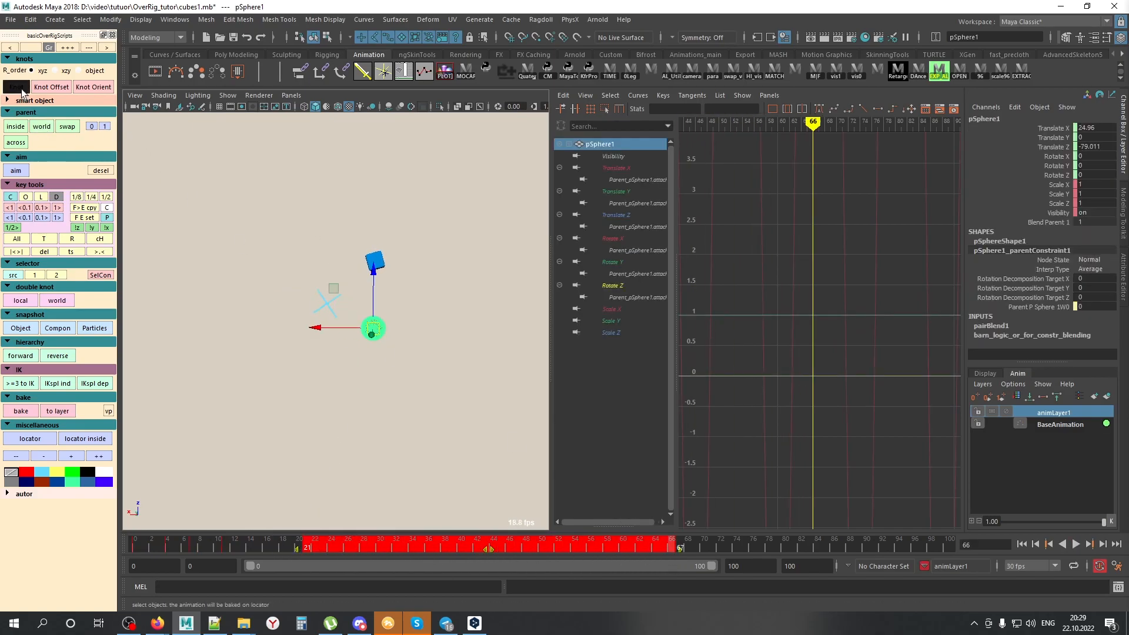
left_click(393, 342)
Step: Apply a third Knot to pSphere1 over about frames 81 to 100 and play back the result
left_click(374, 327)
left_click_drag(671, 546, 953, 550)
left_click(18, 87)
left_click_drag(827, 550, 524, 506)
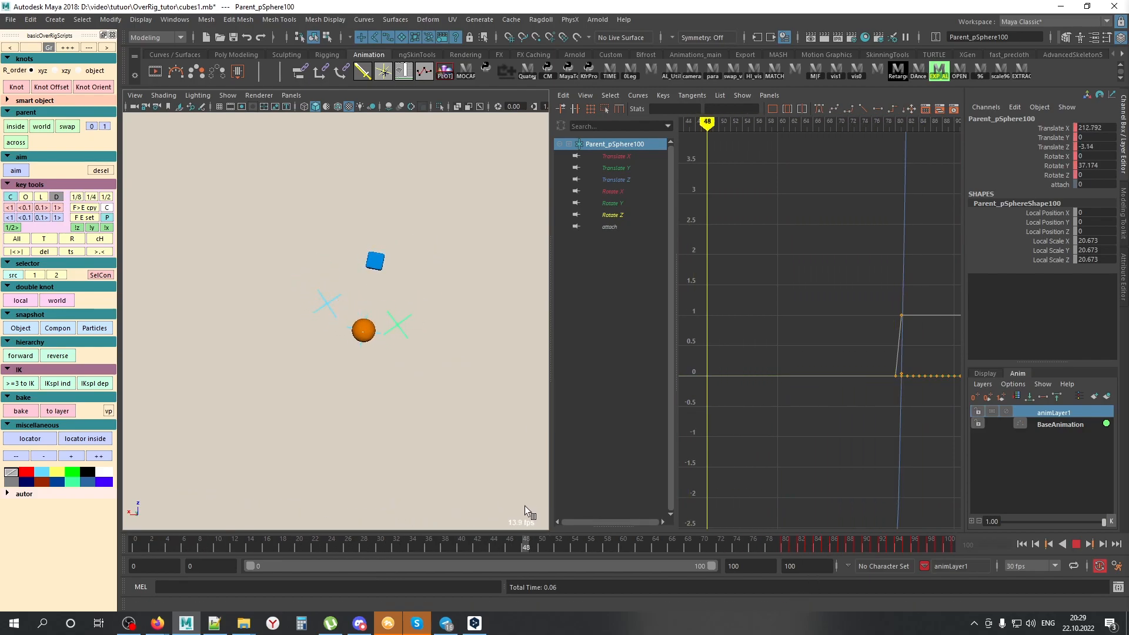
key("alt+v")
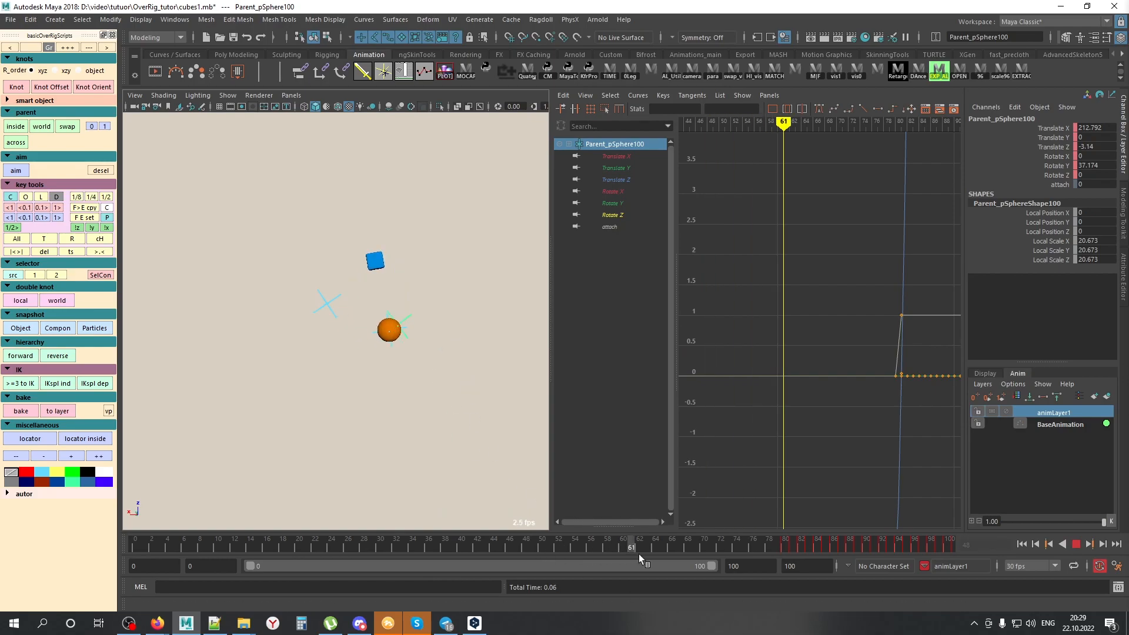
key("Escape")
left_click(415, 295)
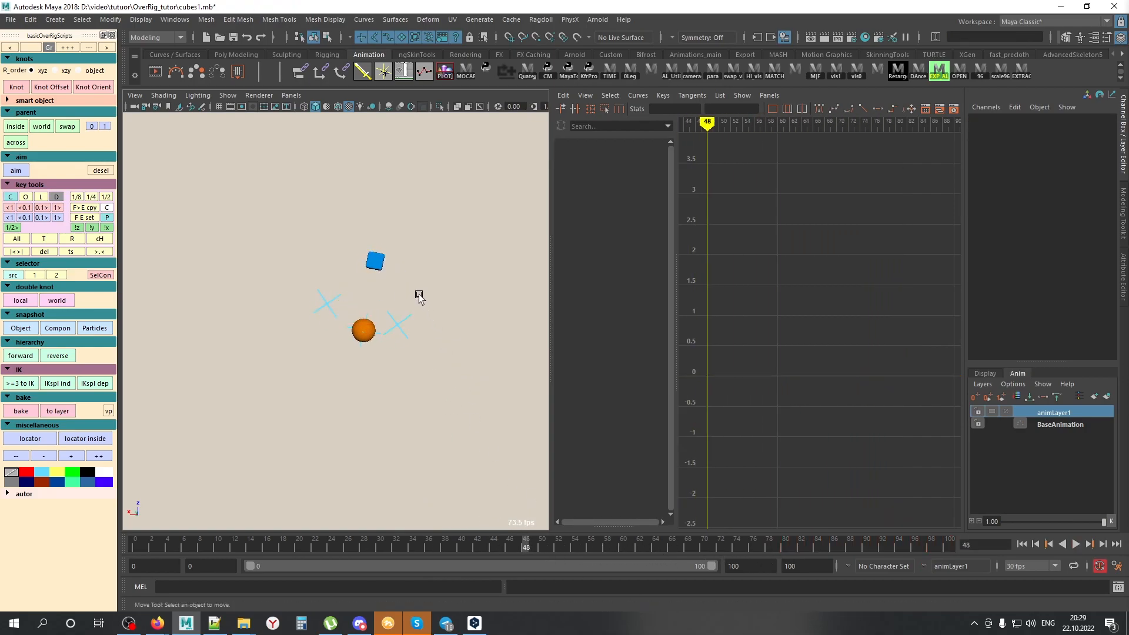
Step: Offset Parent_pSphere100, Parent_pSphere1 and Parent_pSphere10 outward in different directions at frame 48, each on its own new animation layer
left_click(401, 307)
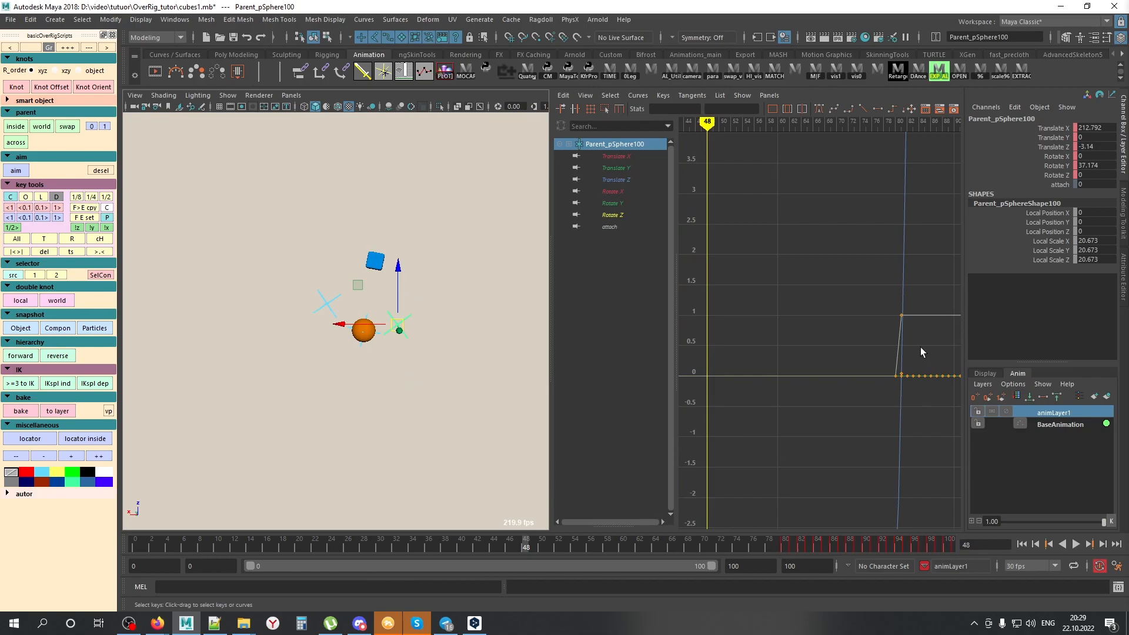
key("s")
left_click_drag(357, 285, 402, 327)
left_click(331, 301)
key("s")
middle_click_drag(386, 375, 256, 376)
left_click(392, 381)
key("s")
middle_click_drag(407, 394, 421, 370)
left_click(395, 417)
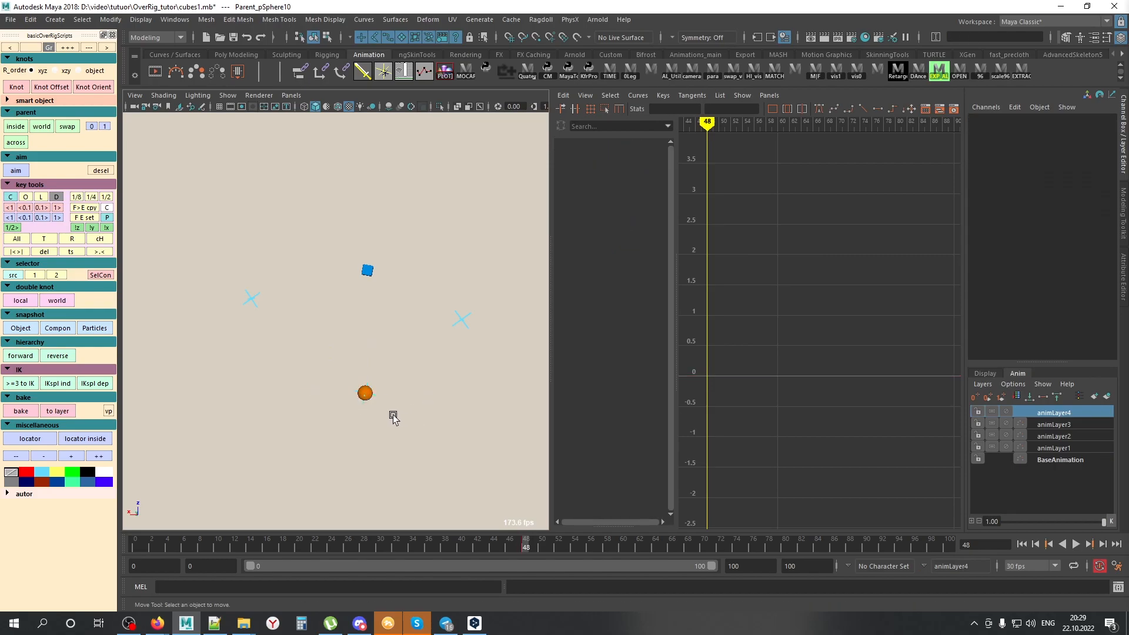
Step: Review pSphere1's motion across the three knots and isolate its three Translate X attach curves in the graph
left_click(368, 397)
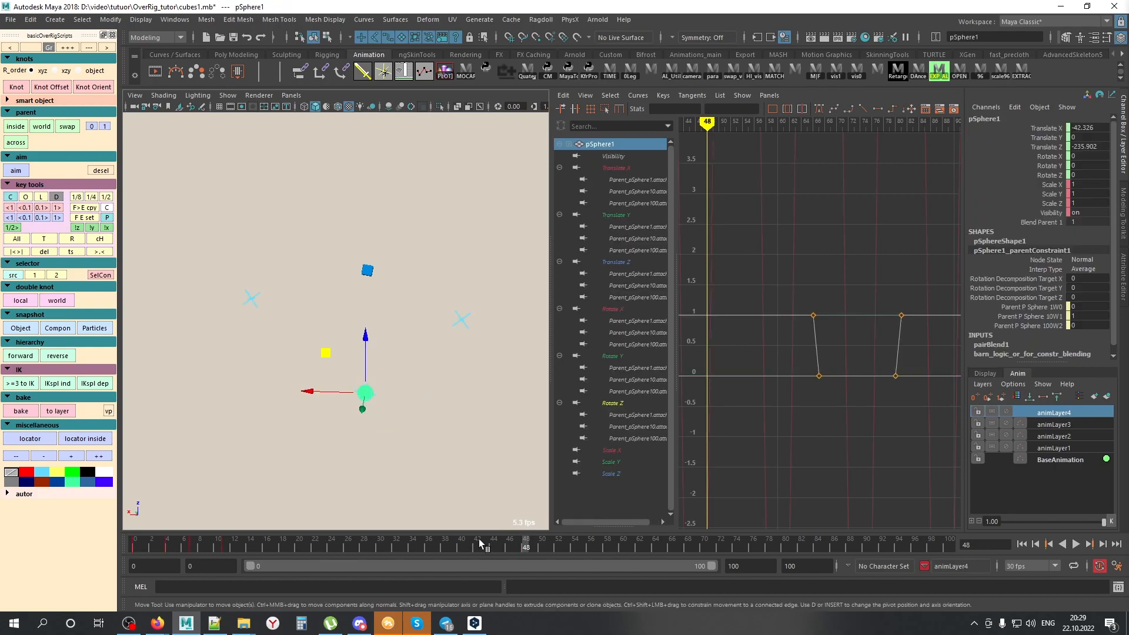
key("alt+v")
key("alt+v")
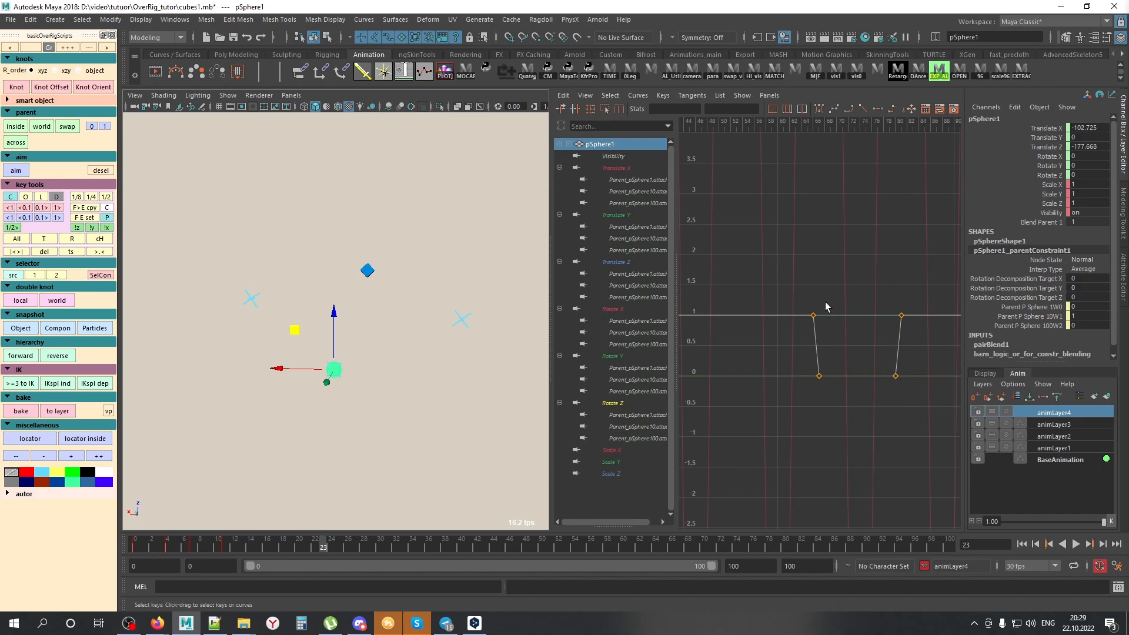
key("alt+v")
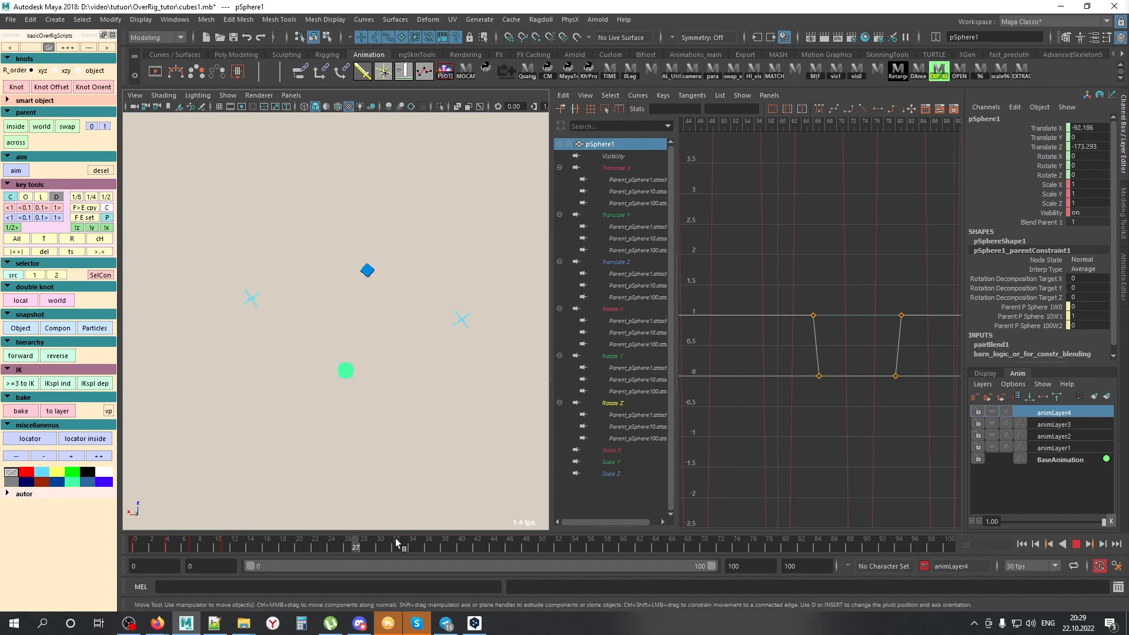
key("alt+v")
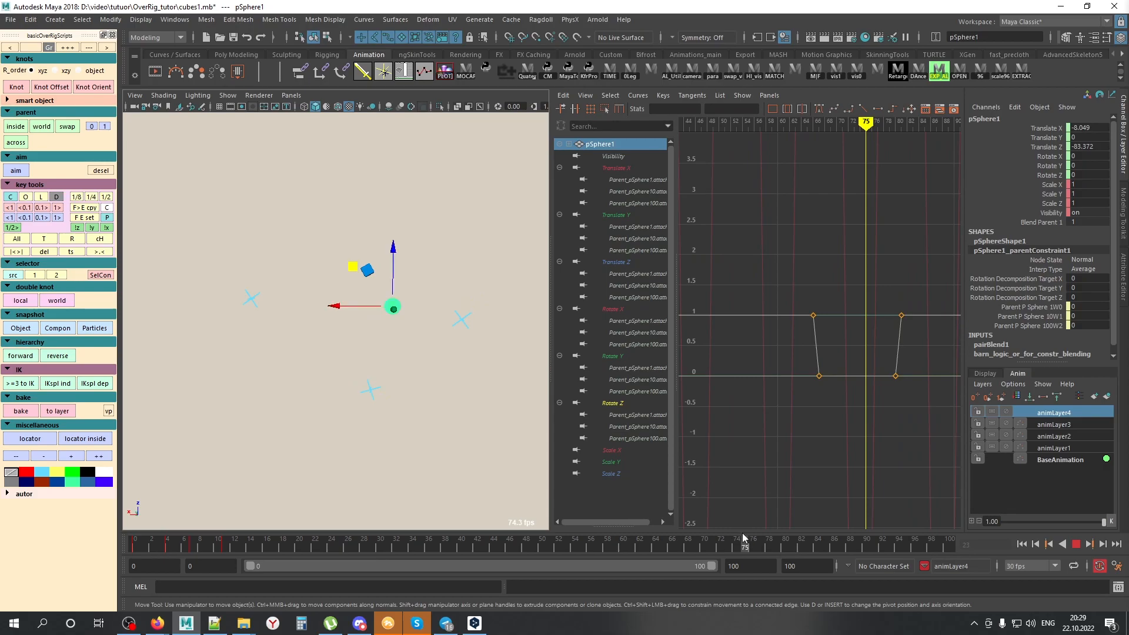
left_click_drag(643, 180, 642, 201)
key("f")
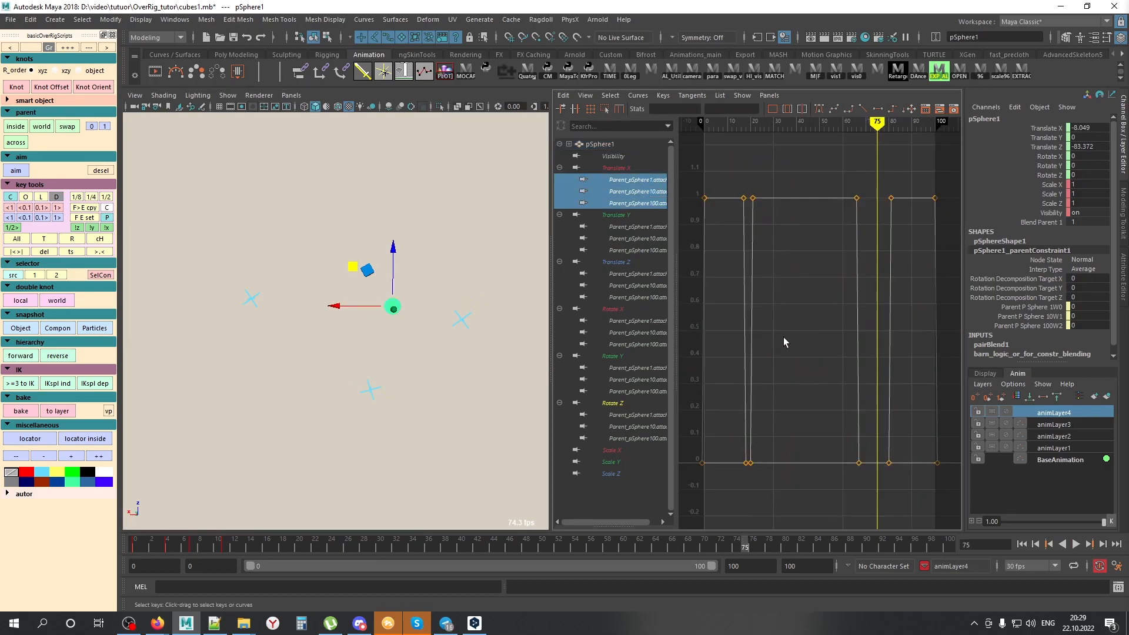
Step: Spread the attach crossfade from Parent_pSphere1 to Parent_pSphere10 over frames 7 to 31
right_click_drag(754, 341, 846, 300, "alt+shift")
middle_click_drag(729, 285, 935, 285, "alt")
mouse_move(773, 157)
left_mouse_down()
mouse_move(811, 445)
mouse_move(763, 166)
left_mouse_up()
left_click_drag(777, 442, 804, 476)
middle_click_drag(798, 481, 874, 481, "shift")
middle_click_drag(767, 419, 746, 458, "shift")
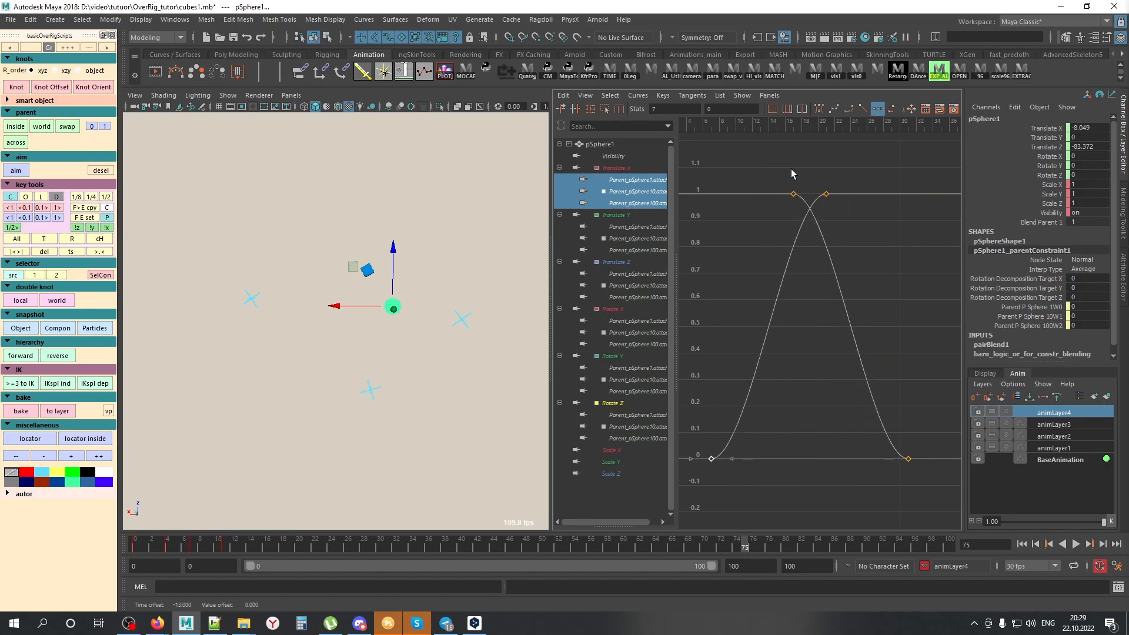
middle_click_drag(782, 256, 698, 262, "shift")
left_click_drag(793, 177, 846, 226)
middle_click_drag(848, 251, 931, 252, "shift")
Step: Retime Parent_pSphere10's falling zero key to frame 82 and Parent_pSphere100's rising zero key to frame 68, and play back the blend
scroll(867, 337, "down", 5)
middle_click_drag(867, 337, 764, 337, "alt")
scroll(841, 326, "up", 3)
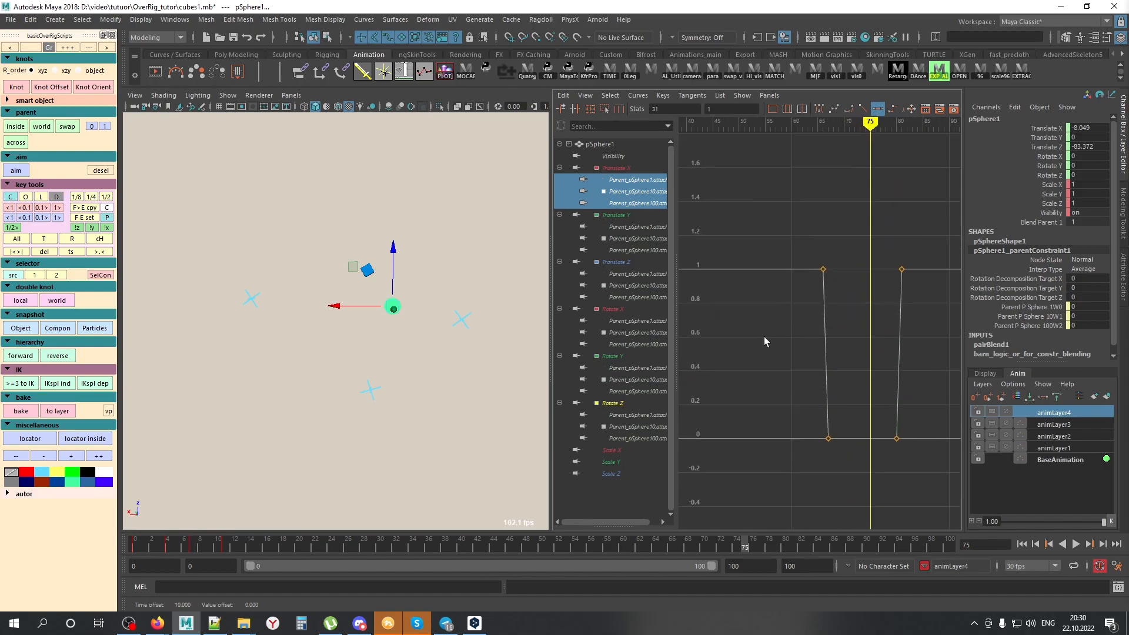
left_click_drag(813, 401, 854, 475)
middle_click_drag(854, 475, 882, 468, "shift")
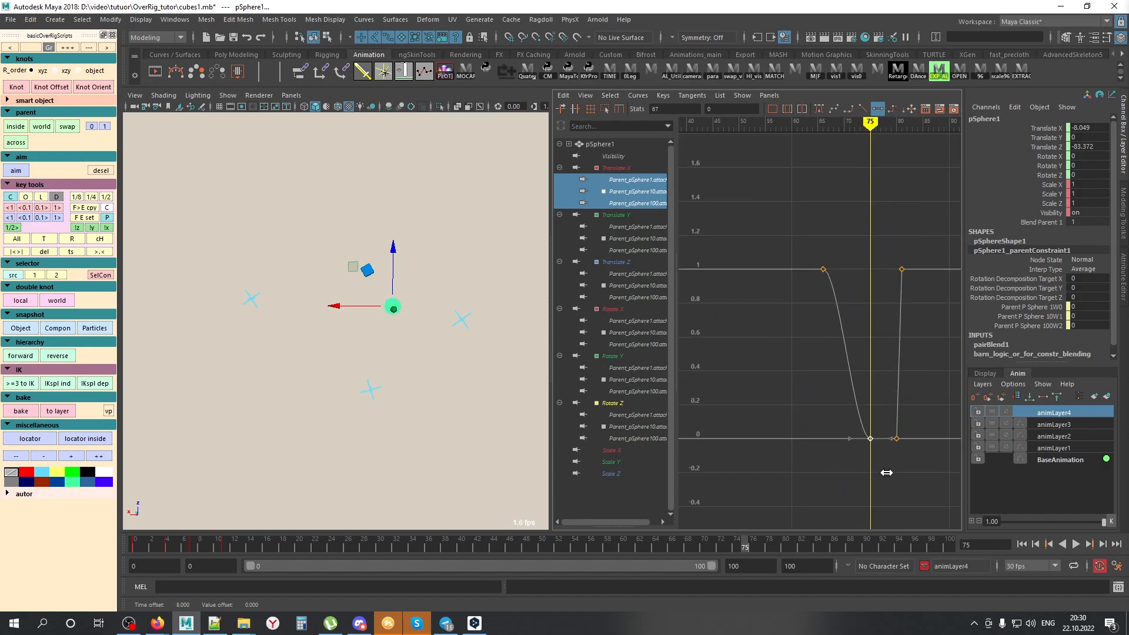
left_click_drag(886, 404, 912, 482)
middle_click_drag(912, 486, 850, 485, "shift")
left_click_drag(916, 428, 853, 464)
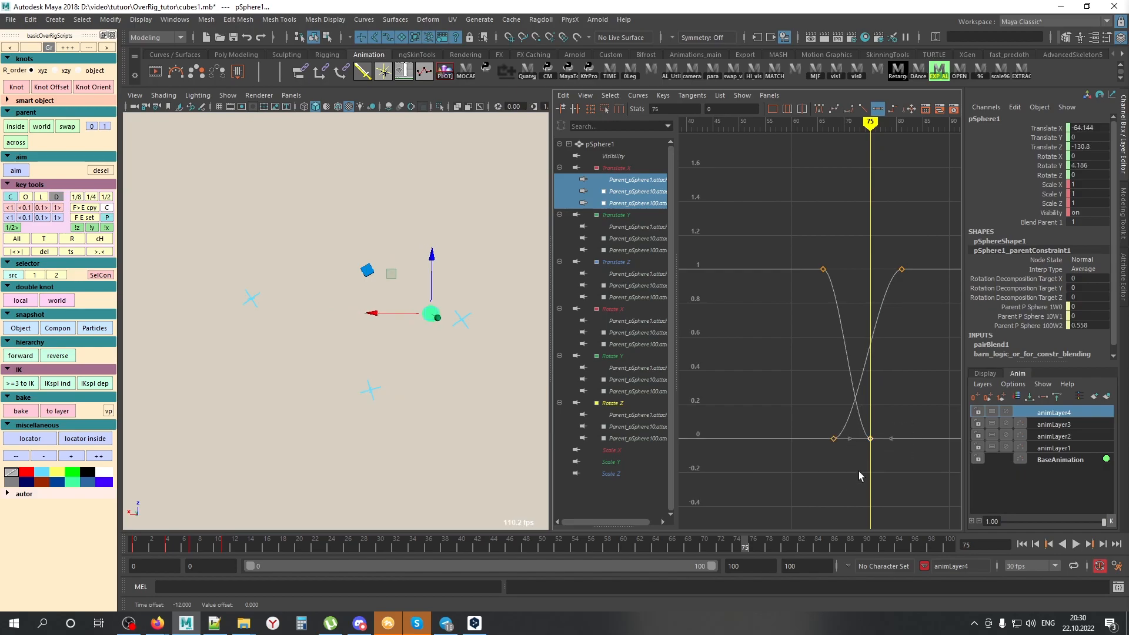
middle_click_drag(870, 476, 906, 480, "shift")
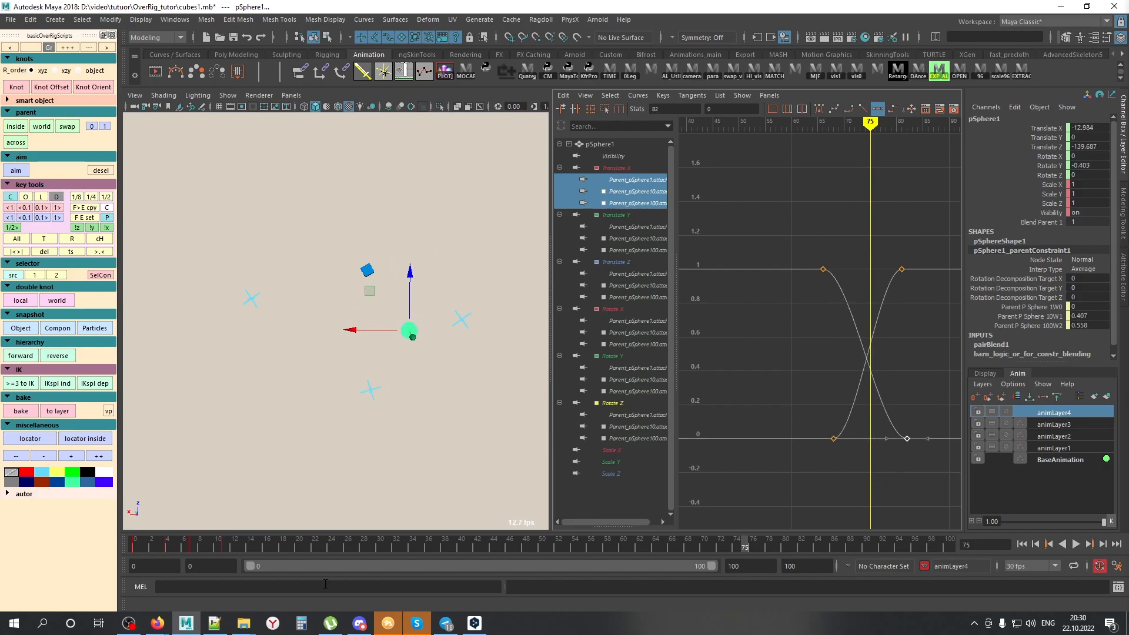
left_click(167, 546)
key("alt+v")
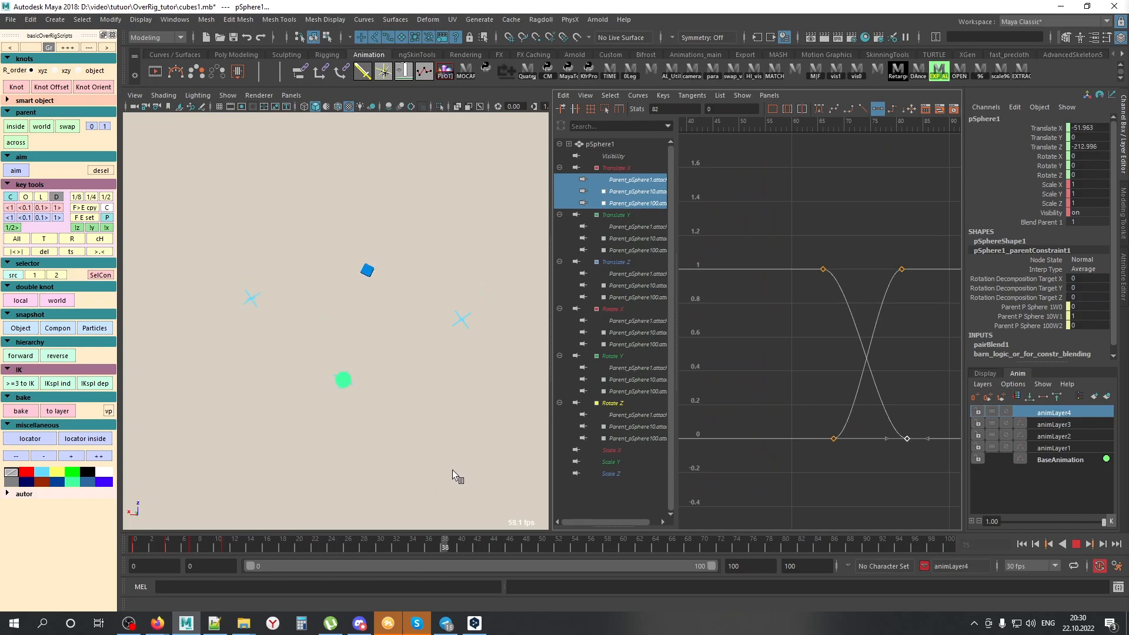
key("Escape")
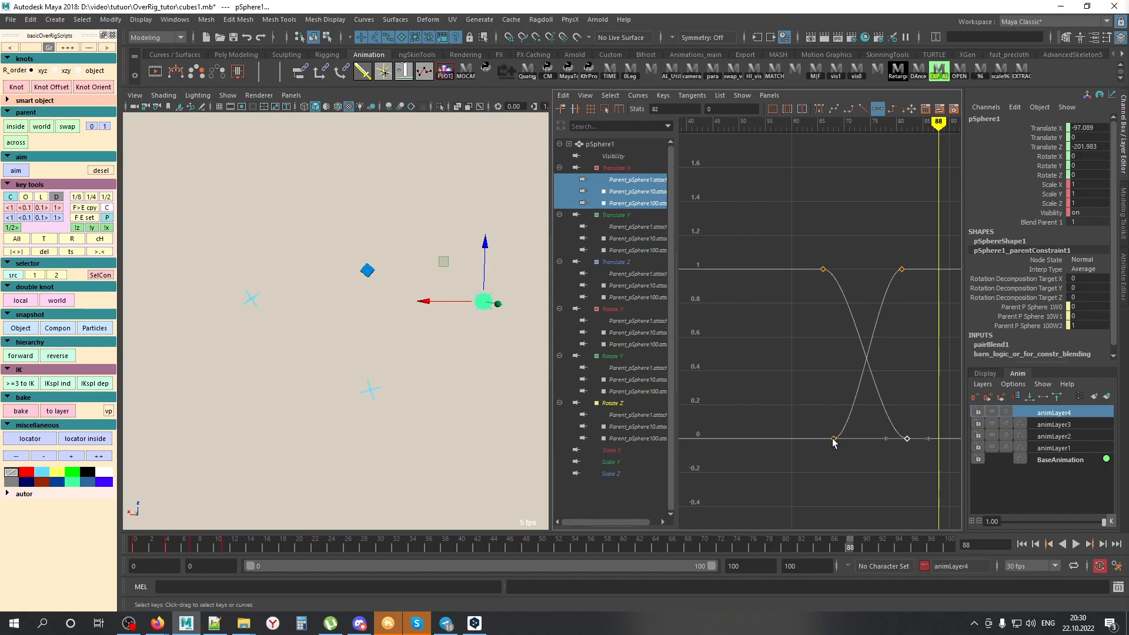
Step: Remove the three knot locators and all animation layers, and play back pSphere1's original animation
left_click(395, 297)
left_click_drag(204, 271, 652, 531)
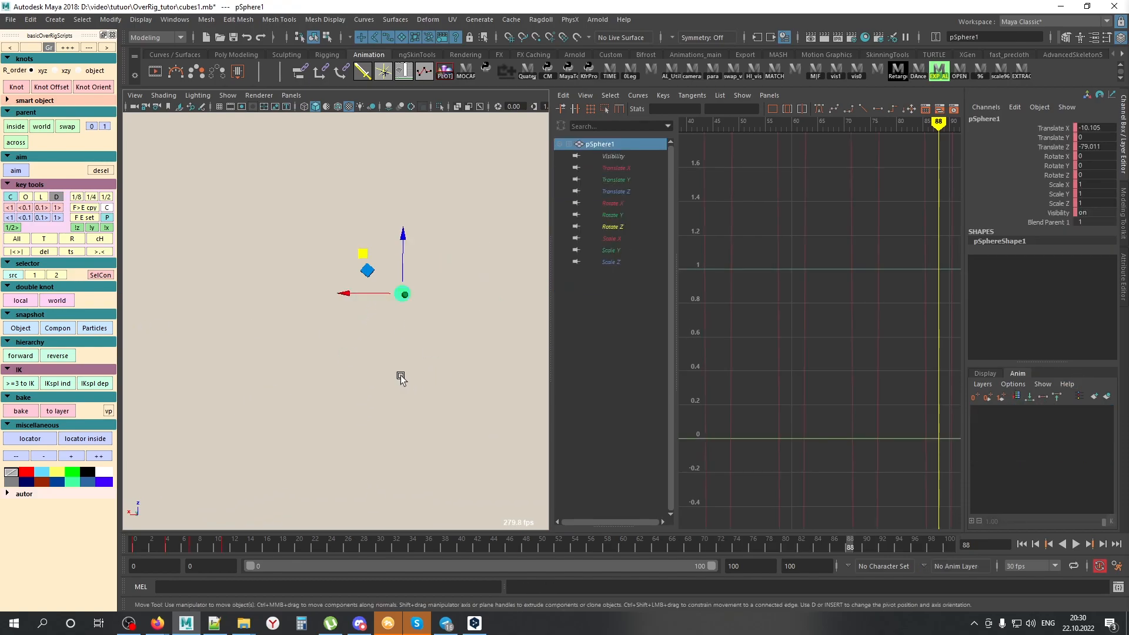
right_click_drag(398, 378, 459, 381, "alt")
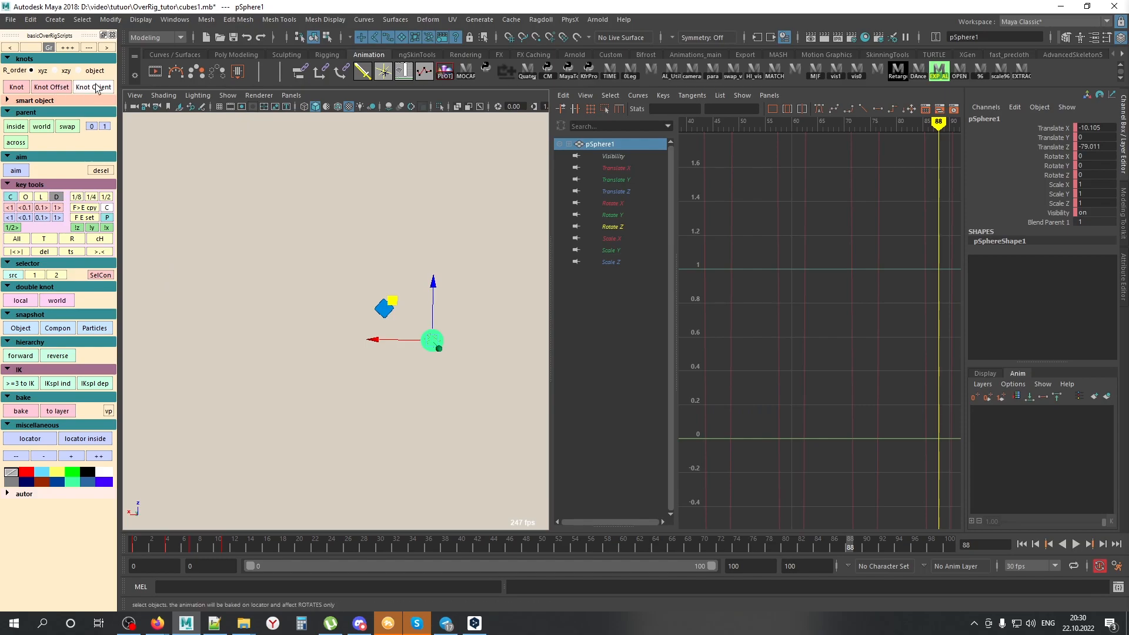
key("alt+v")
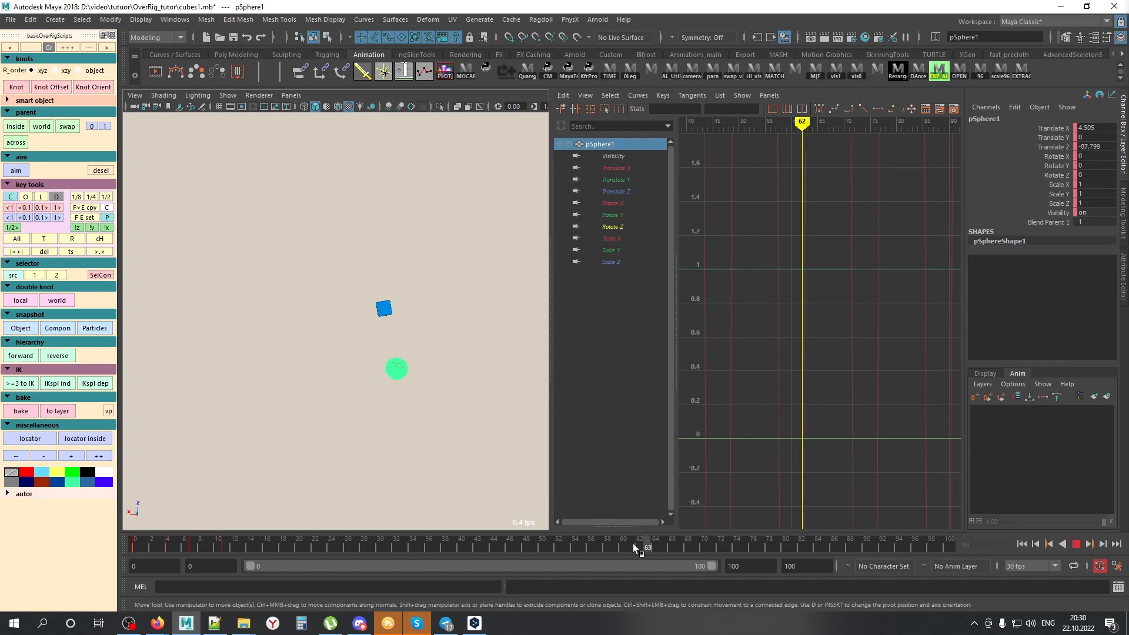
Step: Apply Knot Offset to pSphere1 over about frames 27 to 55 with the pivot beside the sphere along X, and isolate the pivot's attach curve
left_click(351, 545)
left_click_drag(362, 544, 586, 546, "shift")
left_click(49, 92)
middle_click_drag(365, 390, 398, 390)
left_click(447, 429)
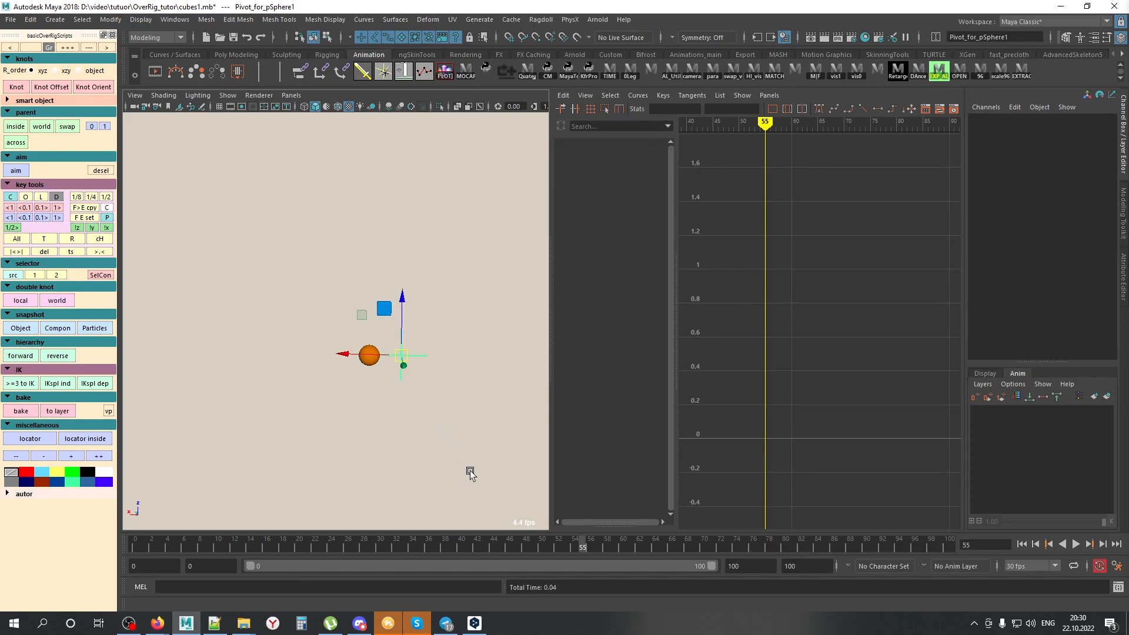
left_click(615, 275)
left_click_drag(741, 404, 796, 470)
middle_click_drag(798, 472, 888, 478, "shift")
middle_click_drag(755, 423, 1024, 432, "alt")
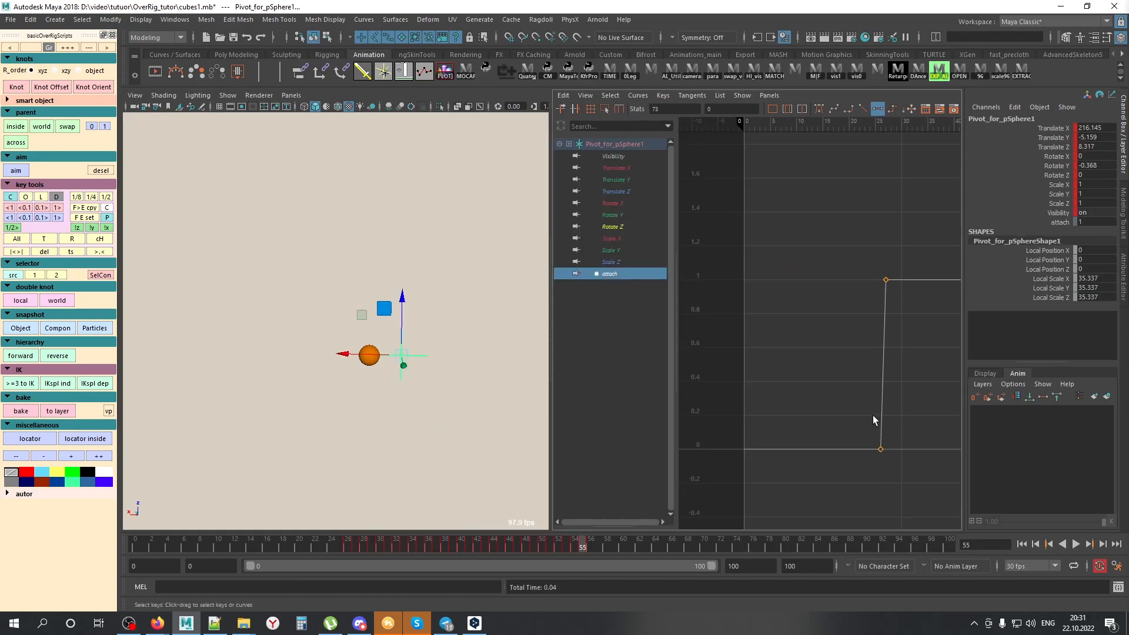
middle_click_drag(875, 420, 725, 424, "alt")
key("ctrl+z")
Step: Retime the value-1 attach keys of Pivot_for_pSphere1 to about frames 36 and 44, and check frame 45
left_click_drag(849, 242, 941, 323)
middle_click_drag(916, 309, 859, 318, "shift")
left_click_drag(776, 308, 777, 309)
middle_click_drag(759, 315, 806, 322, "shift")
left_click_drag(558, 550, 502, 547)
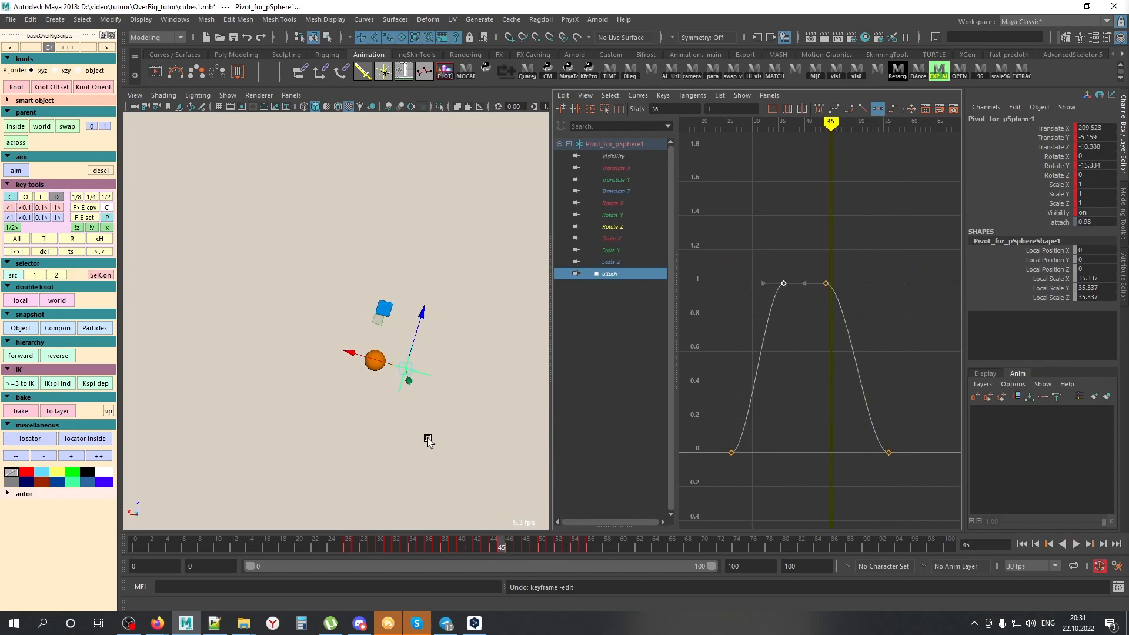
Step: Key Pivot_for_pSphere1 at frame 45 on animLayer1, rotate the pivot, and check the sphere's motion through frame 99
left_click(396, 450)
left_click(429, 374)
key("s")
key("e")
middle_click_drag(424, 473, 608, 473)
left_click_drag(504, 549, 939, 517)
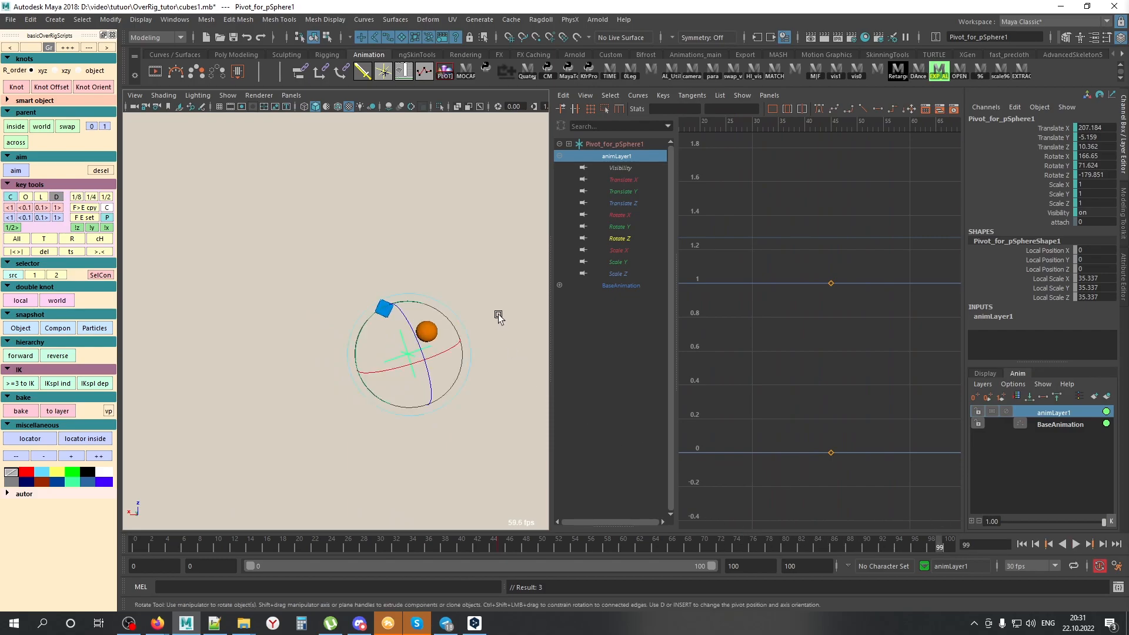
left_click(499, 325)
left_click(431, 334)
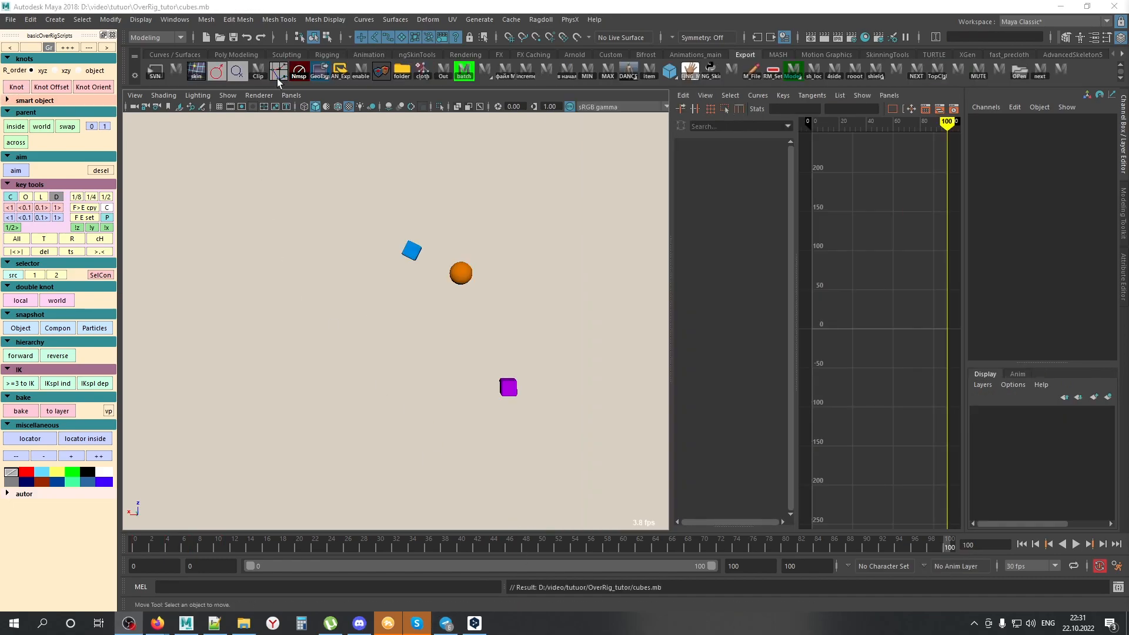
Step: Return the cubes.mb scene to frame 0 and look over the smart object and parent tool groups
middle_click_drag(412, 314, 361, 325, "alt")
right_click_drag(360, 325, 462, 321, "alt")
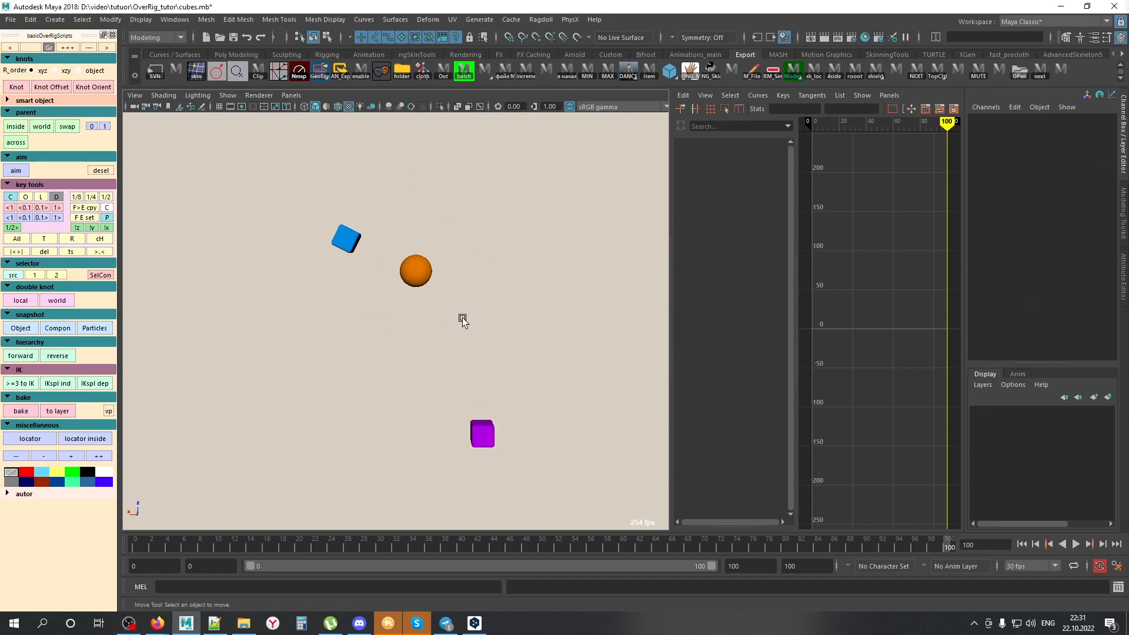
left_click_drag(153, 541, 111, 552)
middle_click_drag(305, 363, 370, 367, "alt")
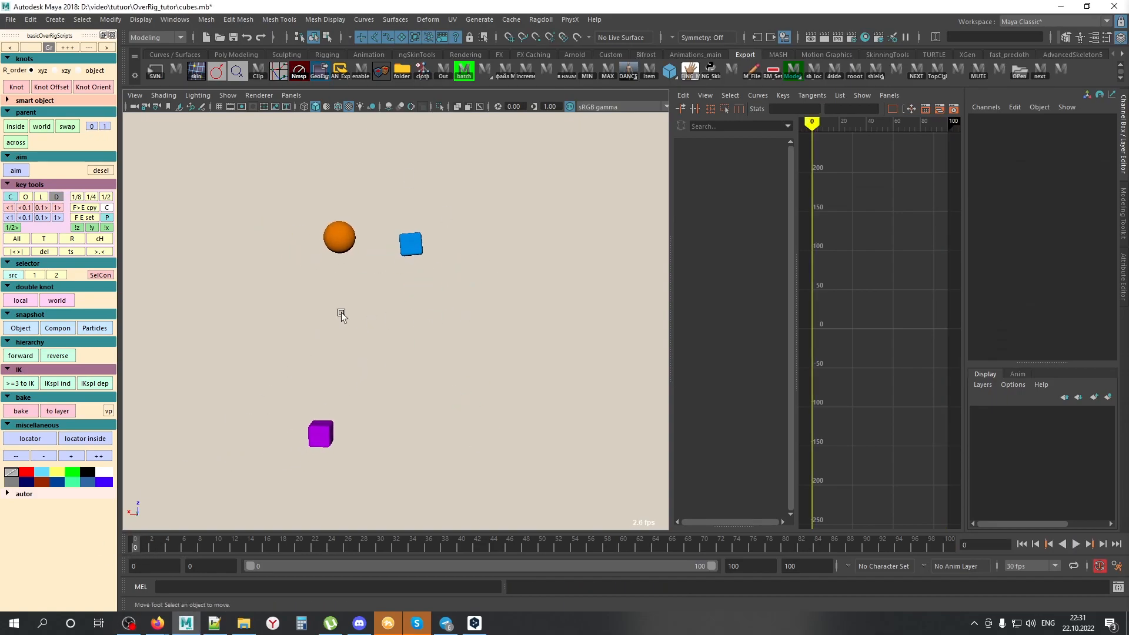
left_click(7, 100)
left_click(6, 100)
left_click(15, 113)
left_click(15, 113)
Step: Examine the animation of pSphere1, pCube1 and pCube2, scrubbing to about frame 34 and back to frame 32
left_click(320, 433)
left_click(330, 285)
left_click(339, 234)
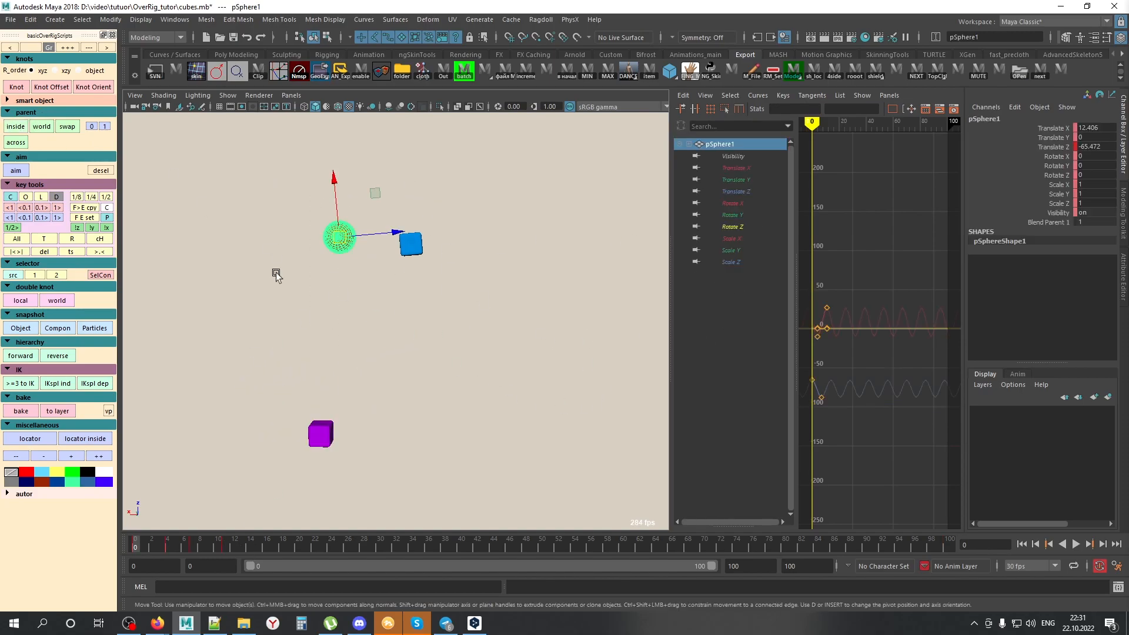
left_click_drag(157, 549, 415, 500)
left_click(429, 336)
left_click(369, 331)
left_click(410, 246)
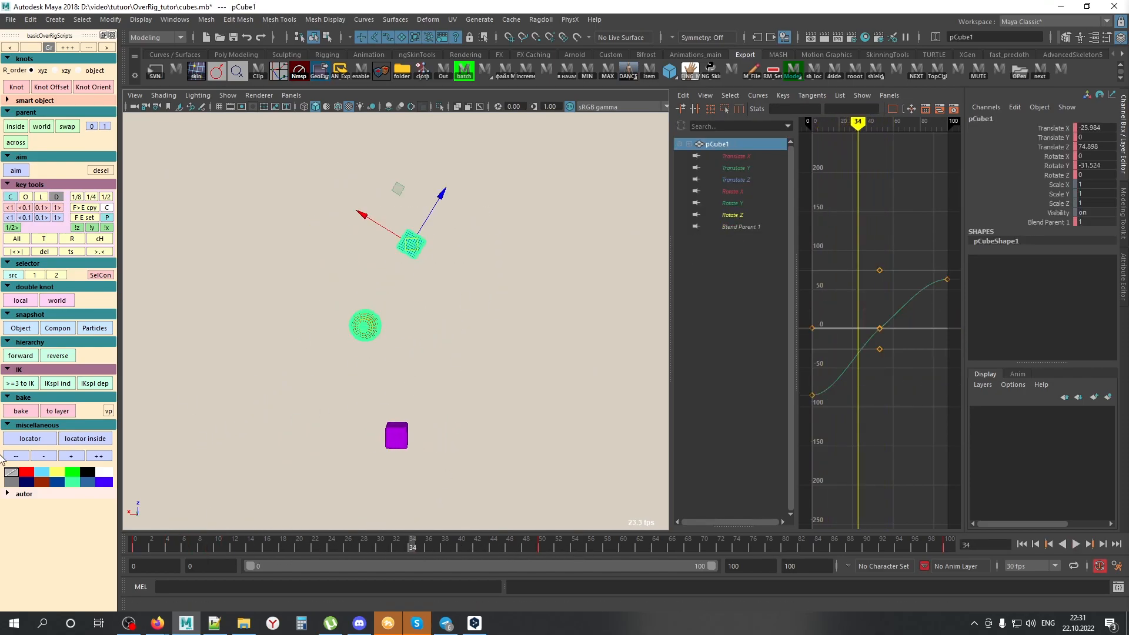
left_click_drag(401, 552, 415, 505)
left_click(392, 435)
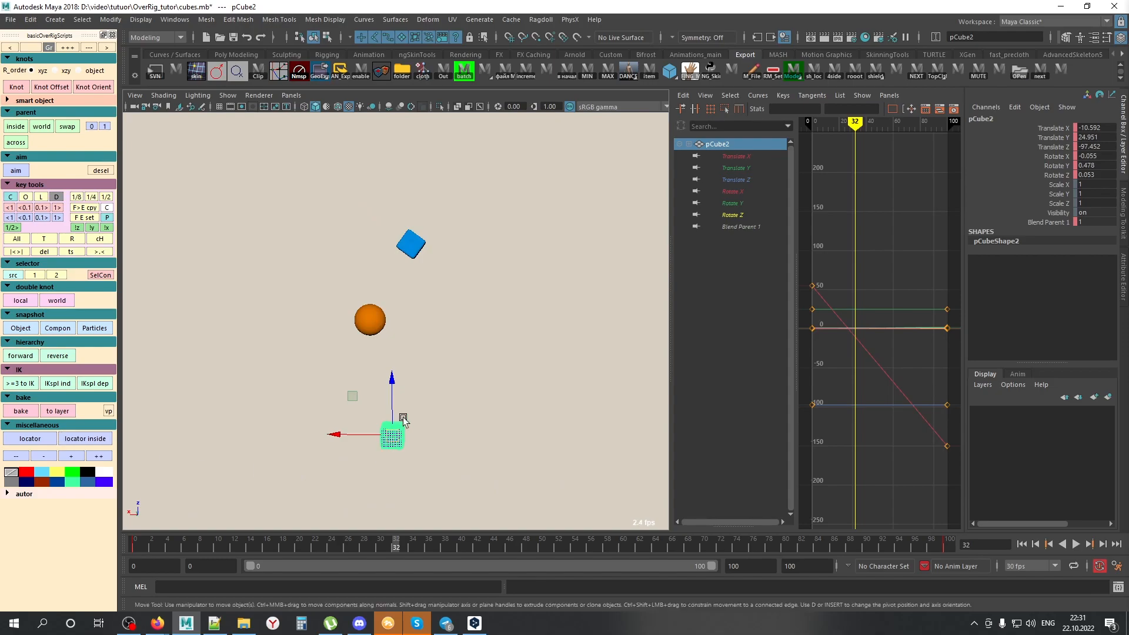
Step: Go to frame 18 and apply Knot to pSphere1 over the full 0 to 100 frame range
left_click_drag(159, 542, 283, 533)
left_click_drag(388, 207, 305, 359)
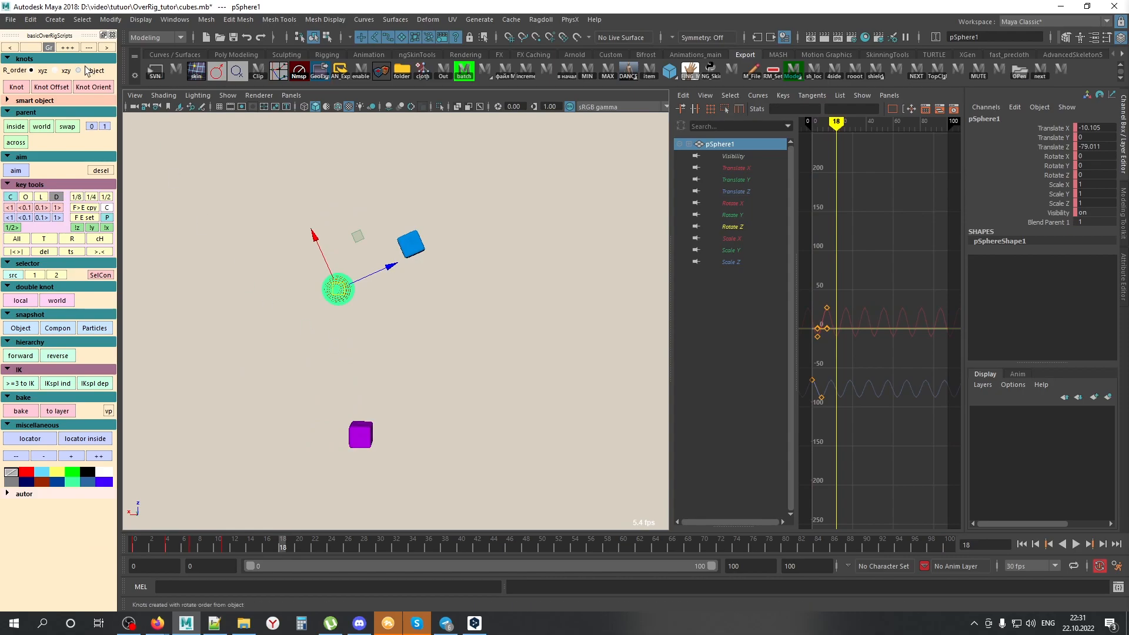
left_click(17, 90)
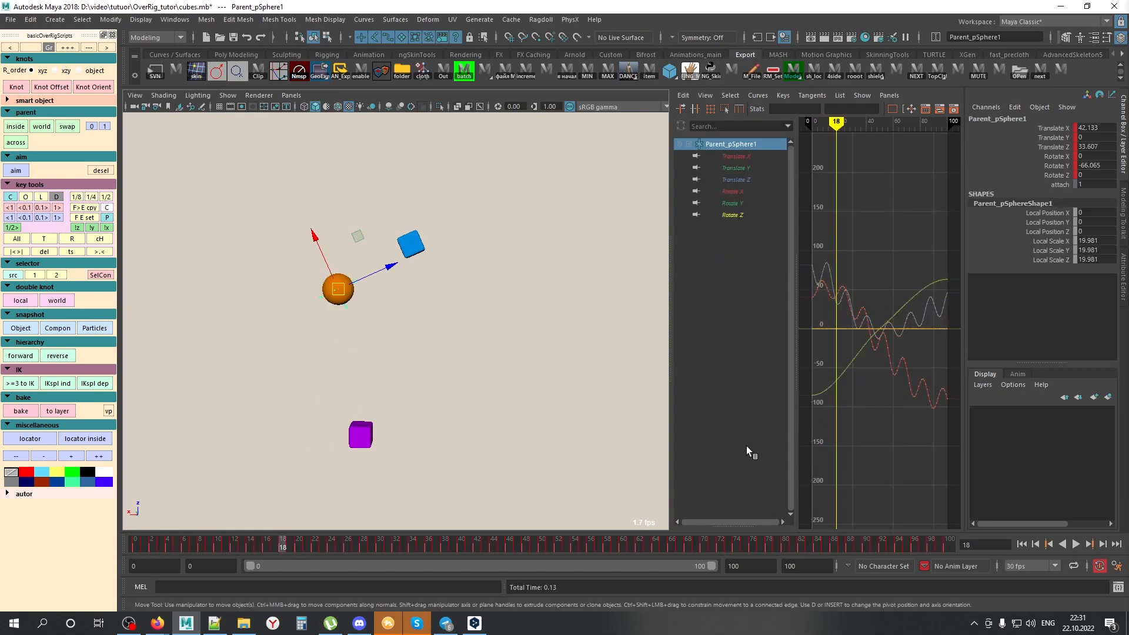
Step: Recalculate the orange sphere knot's animation inside the purple cube and check its motion up to frame 40
left_click_drag(479, 386, 297, 447, "shift")
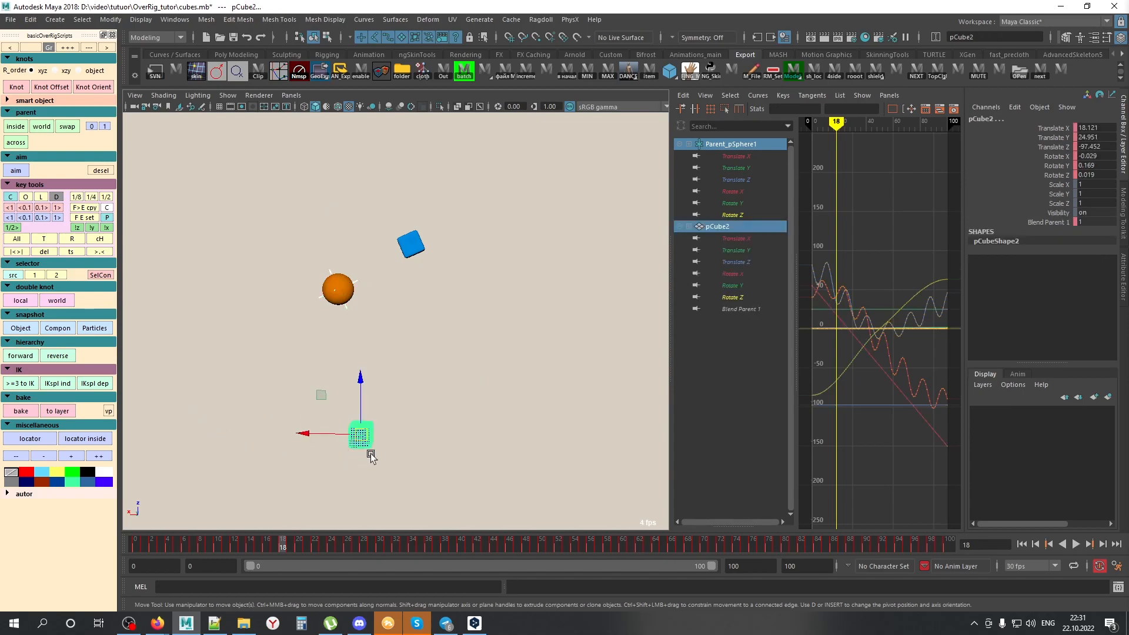
left_click(12, 127)
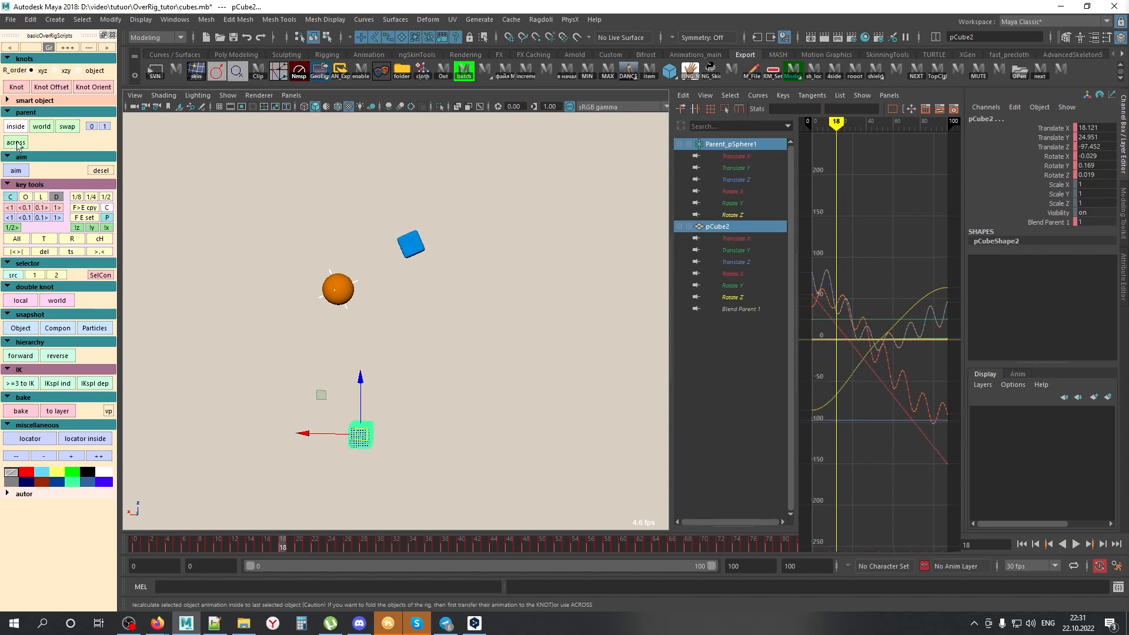
left_click(447, 334)
left_click_drag(279, 468, 384, 407)
left_click_drag(278, 546, 461, 532)
left_click(351, 323)
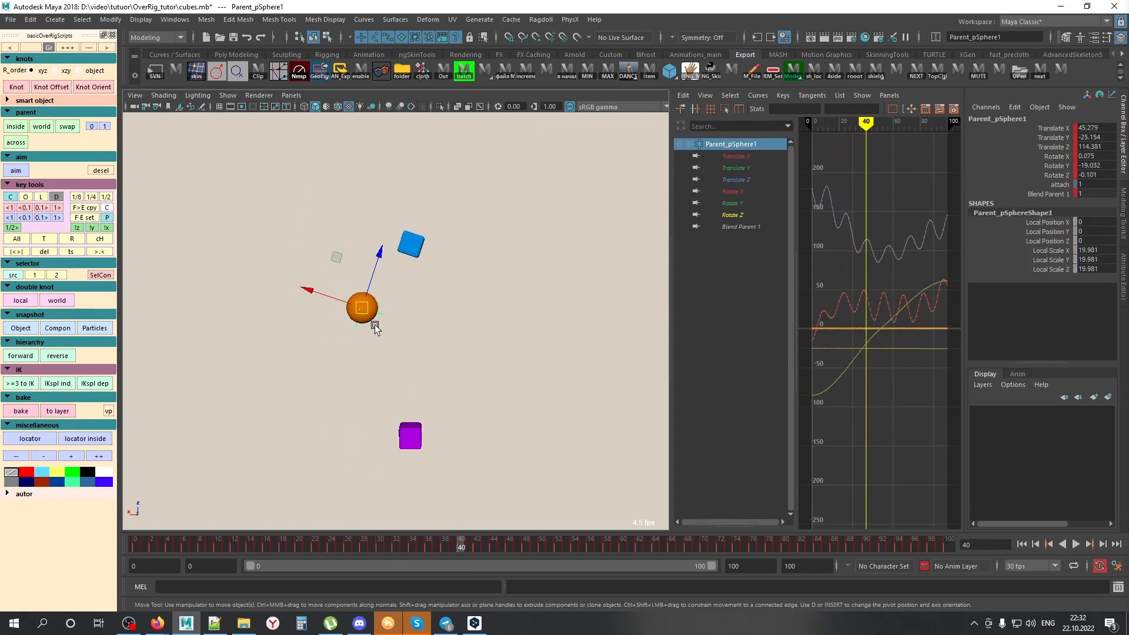
Step: Key new positions for the purple cube at frame 53 and around frame 77
left_click_drag(438, 419, 373, 453)
left_click(459, 447)
left_click_drag(451, 549, 566, 546)
middle_click_drag(542, 383, 494, 415)
left_click_drag(588, 545, 762, 545)
middle_click_drag(605, 446, 695, 277)
Step: Key new rotations for the purple cube at frame 100, around frame 67 and at frame 53, and review the full animation
left_click_drag(762, 545, 949, 544)
key("e")
middle_click_drag(610, 312, 666, 323)
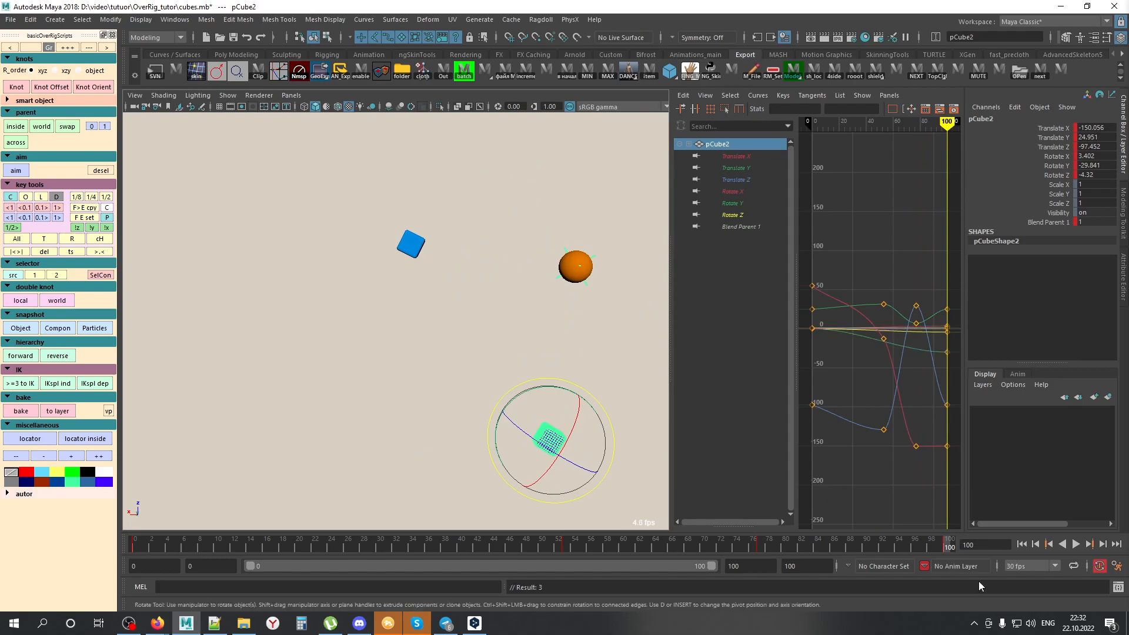
left_click_drag(901, 546, 679, 531)
middle_click_drag(649, 503, 526, 475)
left_click_drag(681, 549, 562, 546)
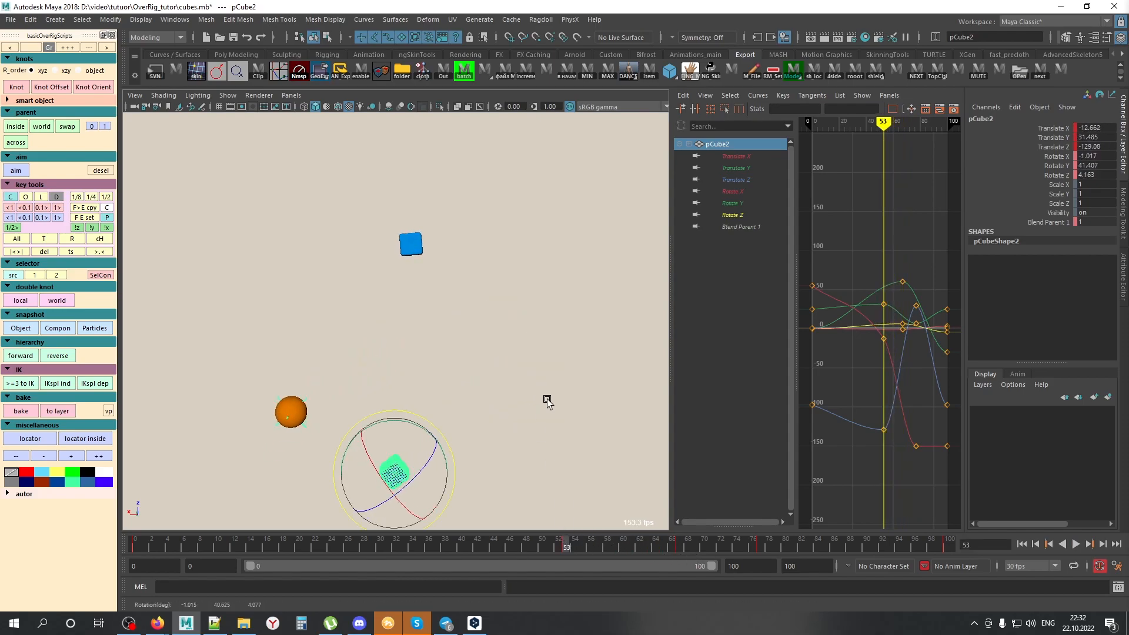
middle_click_drag(537, 391, 594, 509)
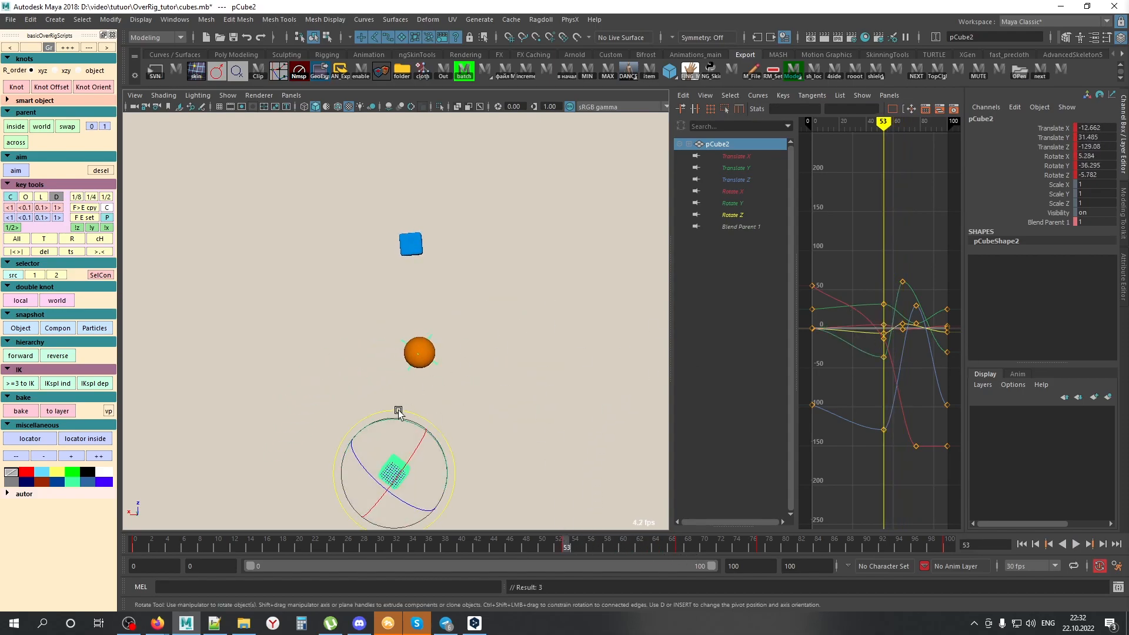
left_click(533, 392)
left_click_drag(313, 546, 984, 555)
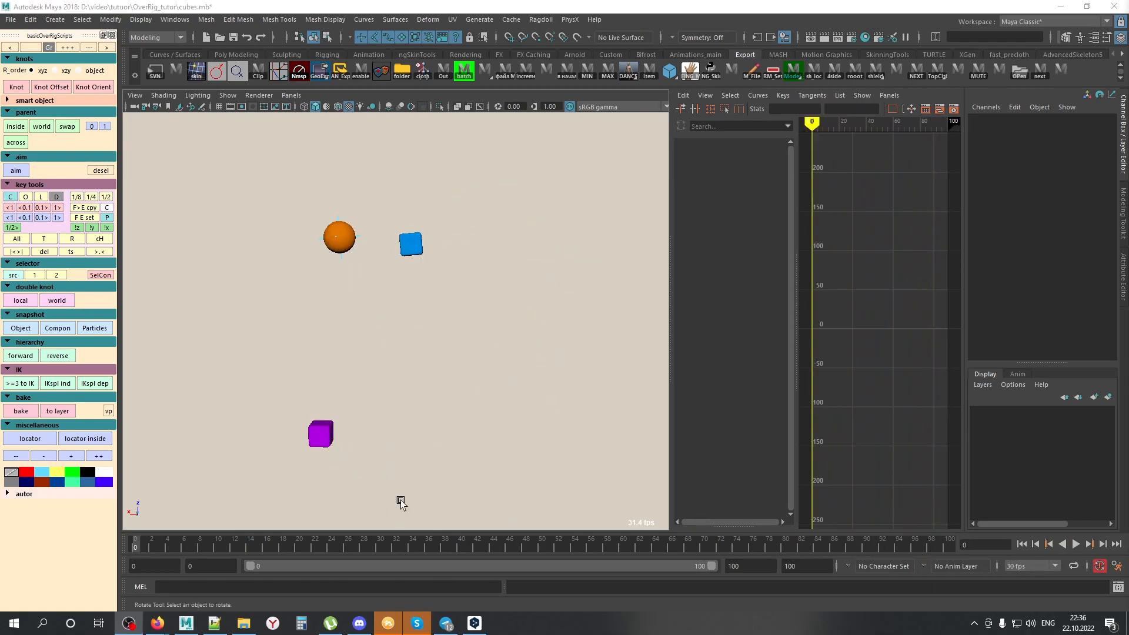
Step: Examine the sphere knot's place in the hierarchy under pCube2 in the Outliner
left_click_drag(166, 547, 76, 541)
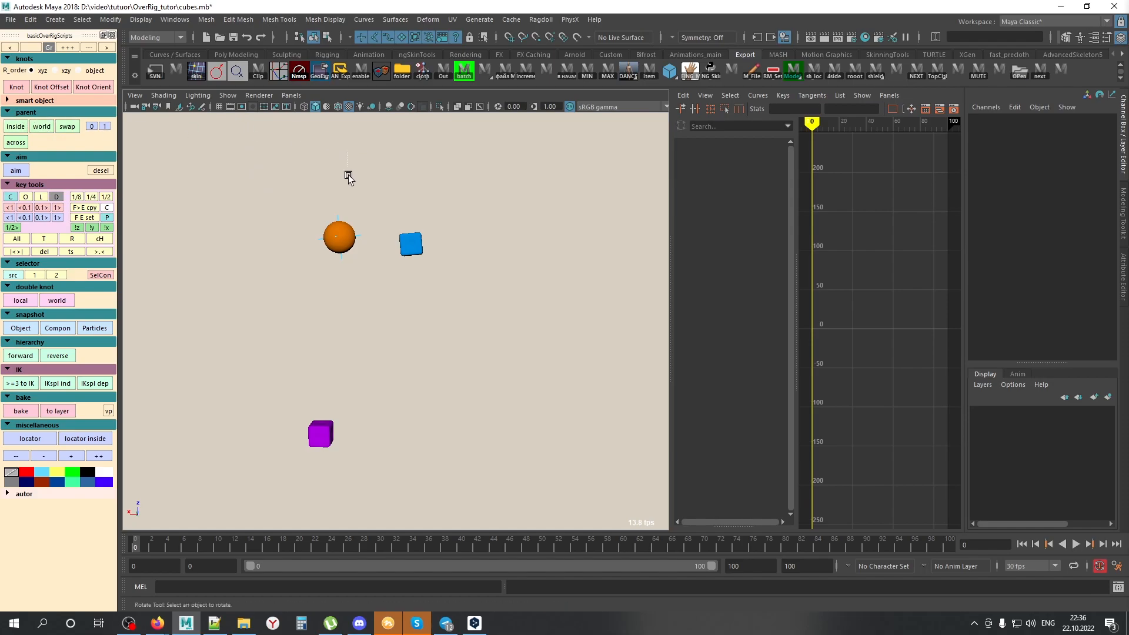
left_click_drag(348, 158, 334, 356)
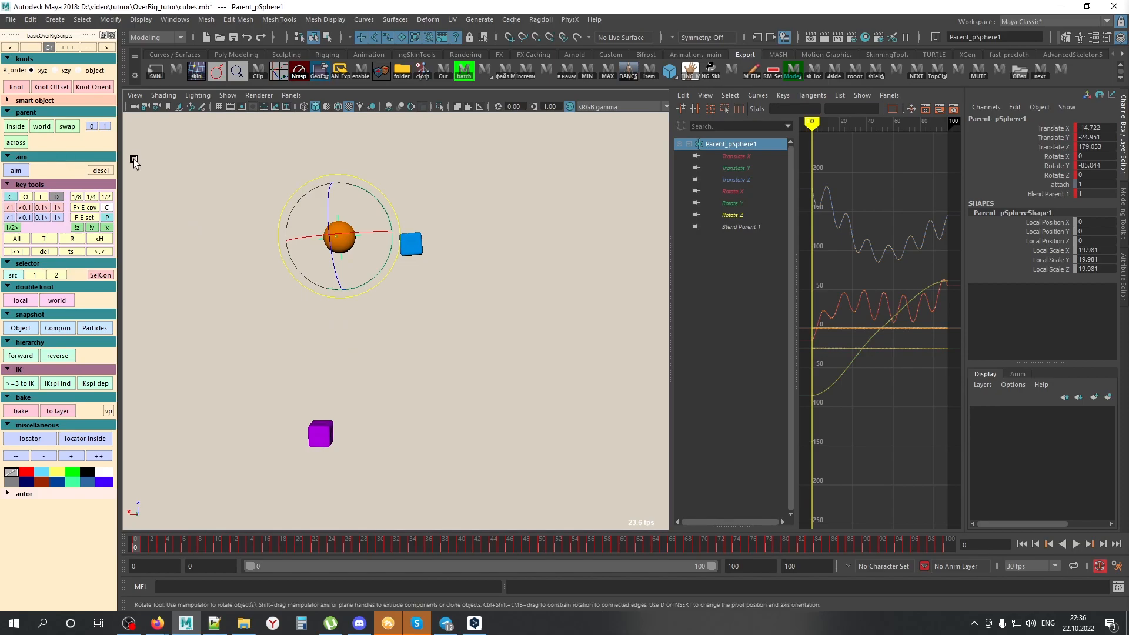
left_click(16, 141)
left_click(443, 72)
left_click_drag(524, 64, 720, 27)
left_click(708, 130)
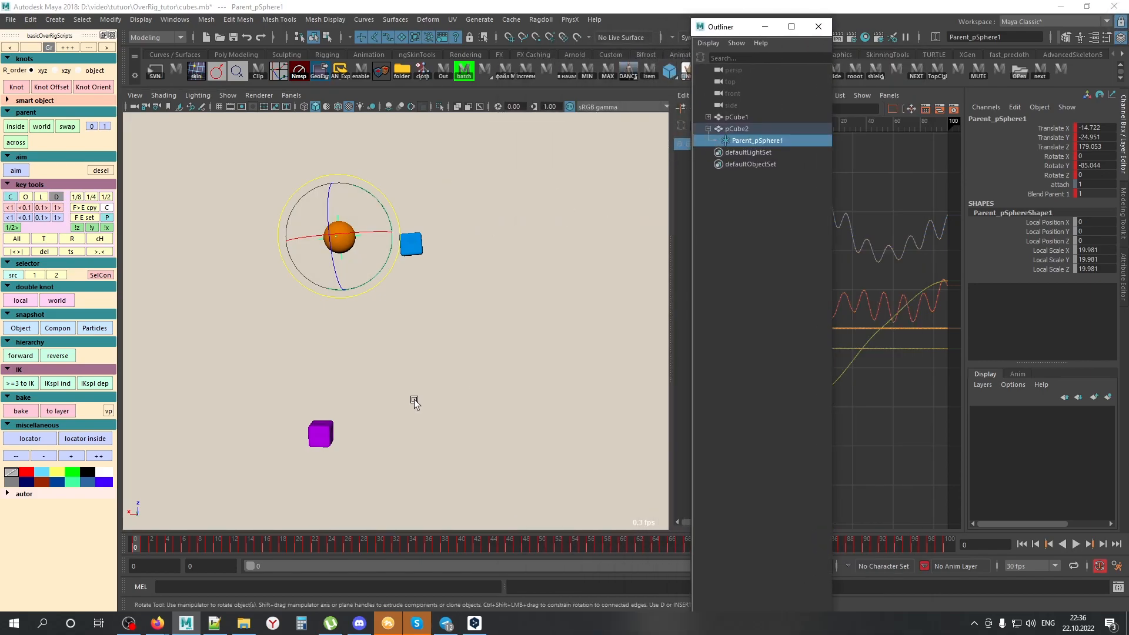
left_click(738, 131)
left_click(743, 142)
Step: Recalculate the animation of Parent_pSphere1 out of pCube2 into world space
left_click(423, 183)
left_click(344, 220)
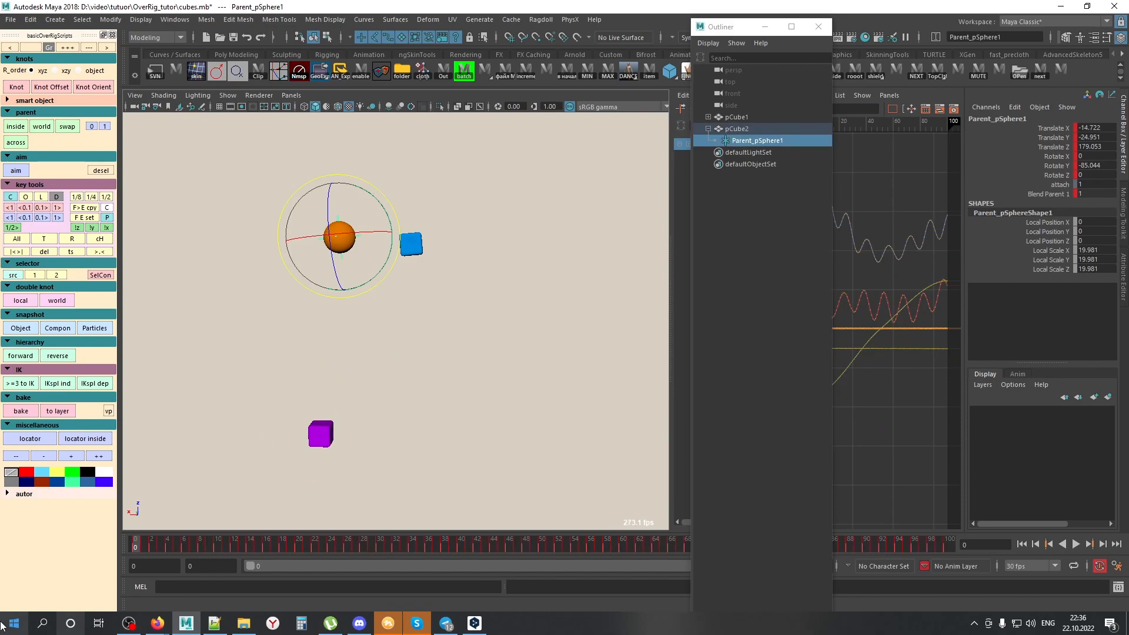
left_click(41, 128)
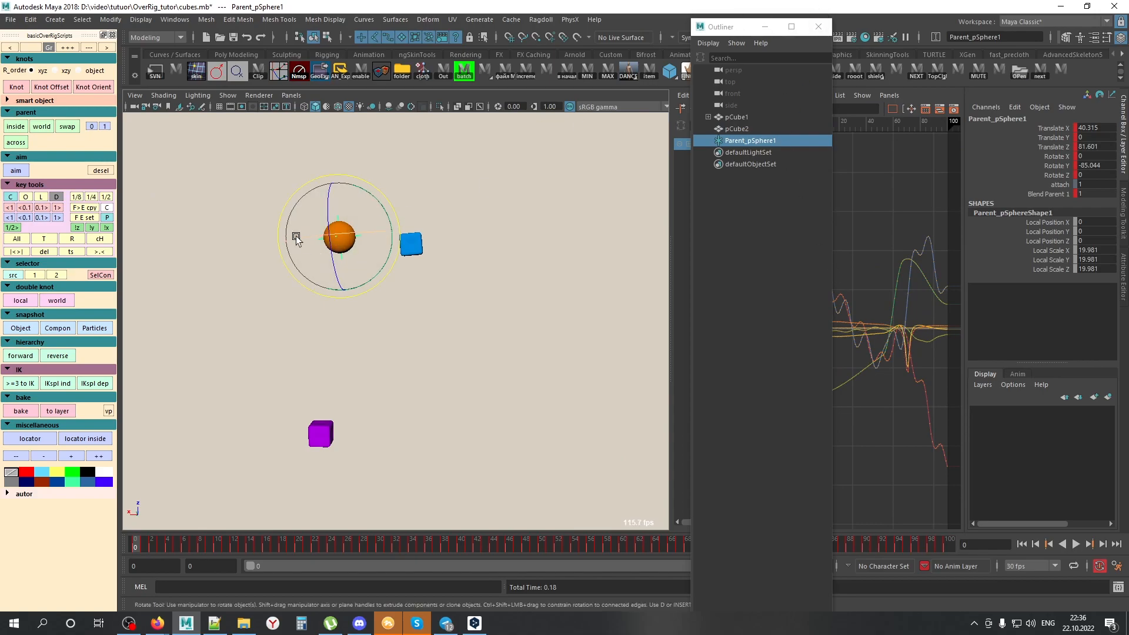
left_click_drag(729, 26, 894, 40)
Step: Shift the purple cube at frame 40 and scrub the animation to test whether the sphere is independent of it
left_click_drag(147, 539, 461, 540)
left_click_drag(436, 457, 251, 509)
key("w")
mouse_move(497, 423)
middle_mouse_down()
mouse_move(684, 357)
mouse_move(494, 393)
mouse_move(495, 419)
middle_mouse_up()
left_click_drag(496, 540, 275, 539)
left_click(450, 379)
left_click(347, 300)
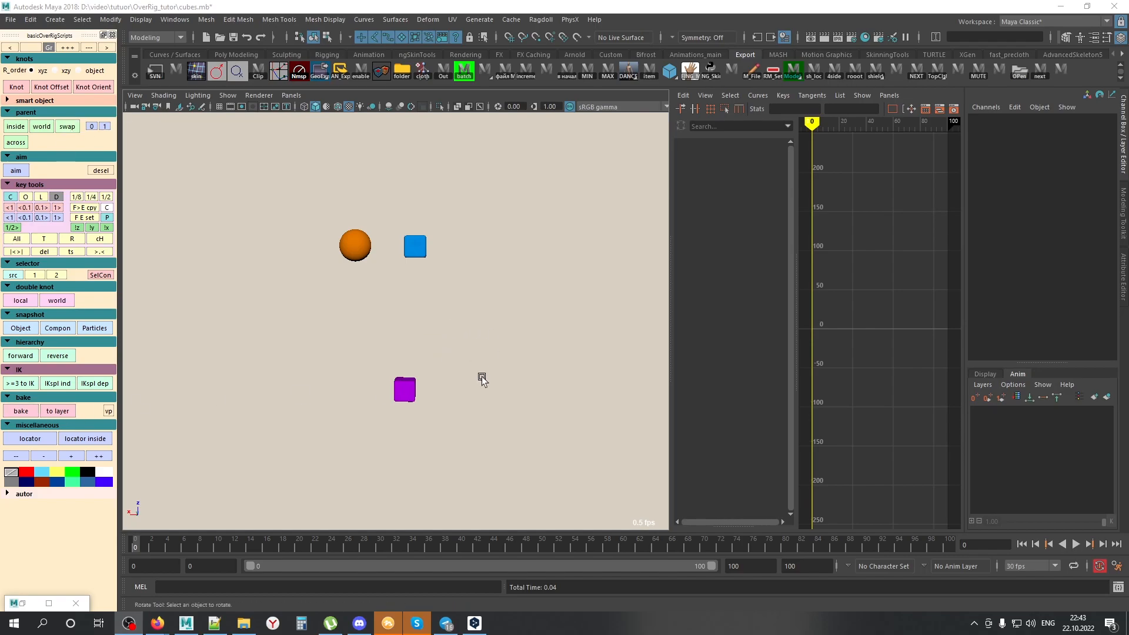
Step: Examine the selection, hierarchy and animation curves of the blue cube and orange sphere at frames 0 and 10
left_click(413, 397)
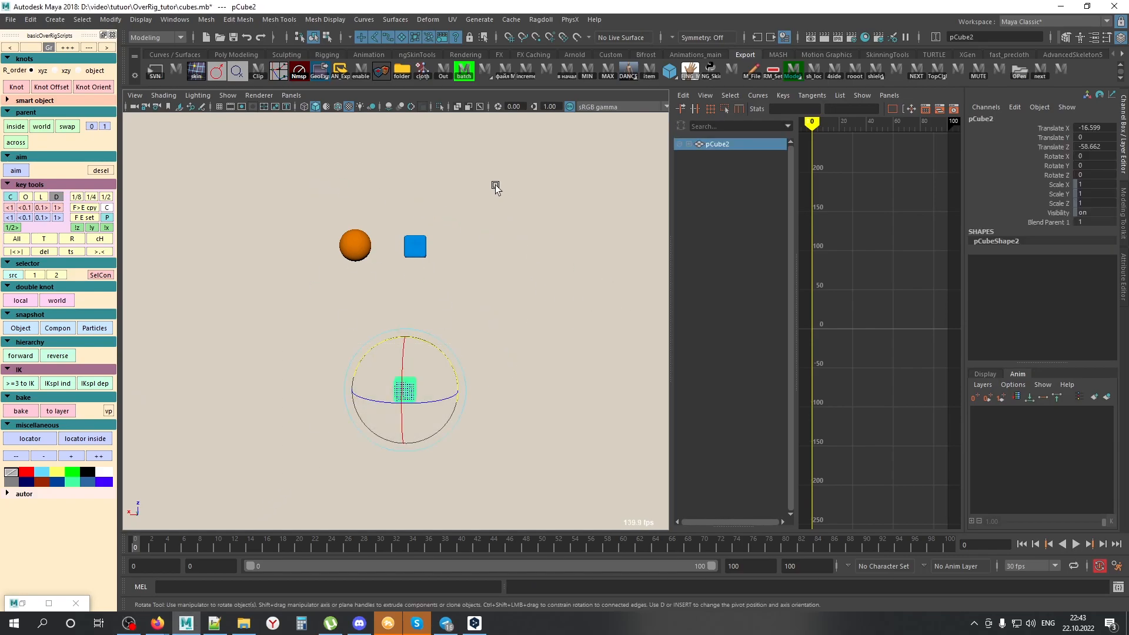
left_click_drag(439, 260, 344, 277)
left_click_drag(274, 224, 365, 297)
left_click(527, 213)
left_click_drag(352, 213, 314, 275)
left_click(415, 246, "shift")
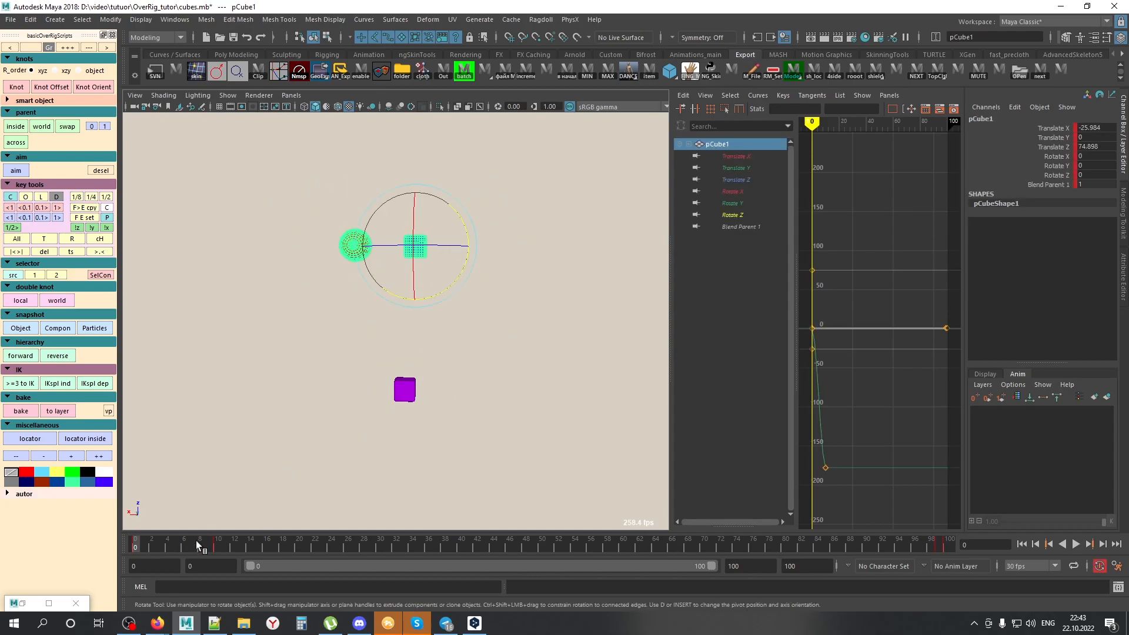
left_click_drag(137, 554, 217, 541)
key("e")
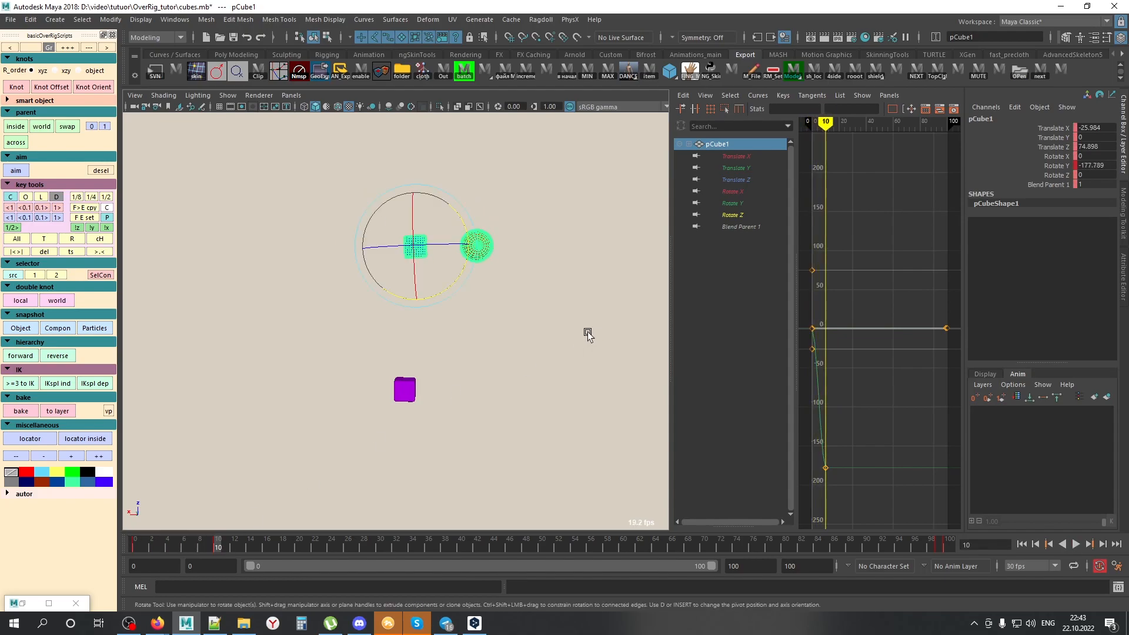
left_click(477, 279)
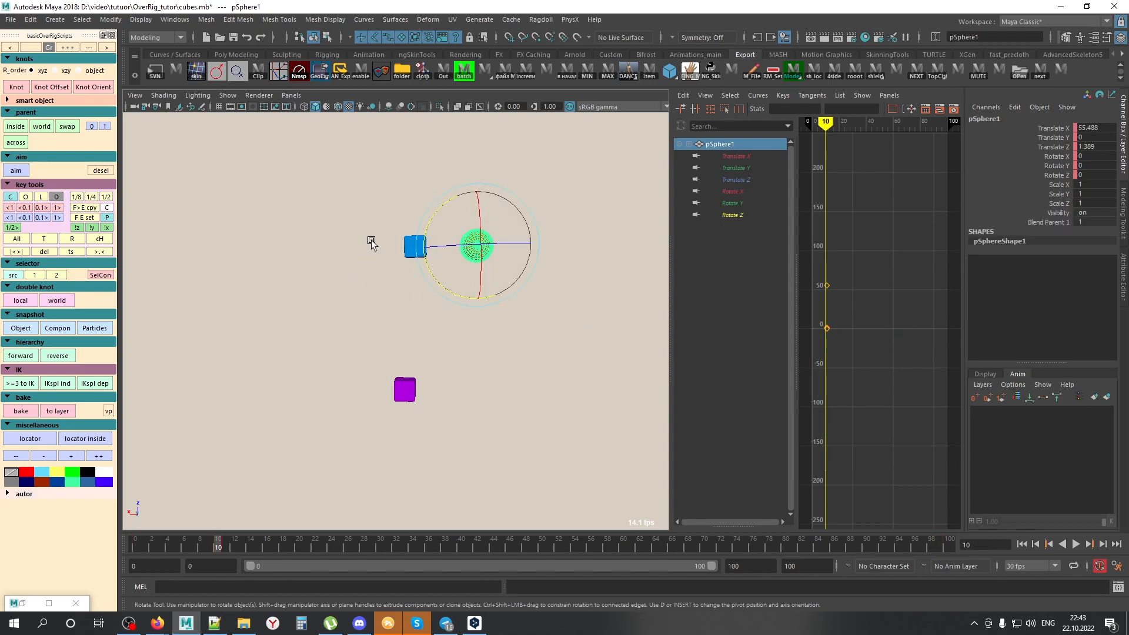
left_click_drag(592, 203, 381, 288)
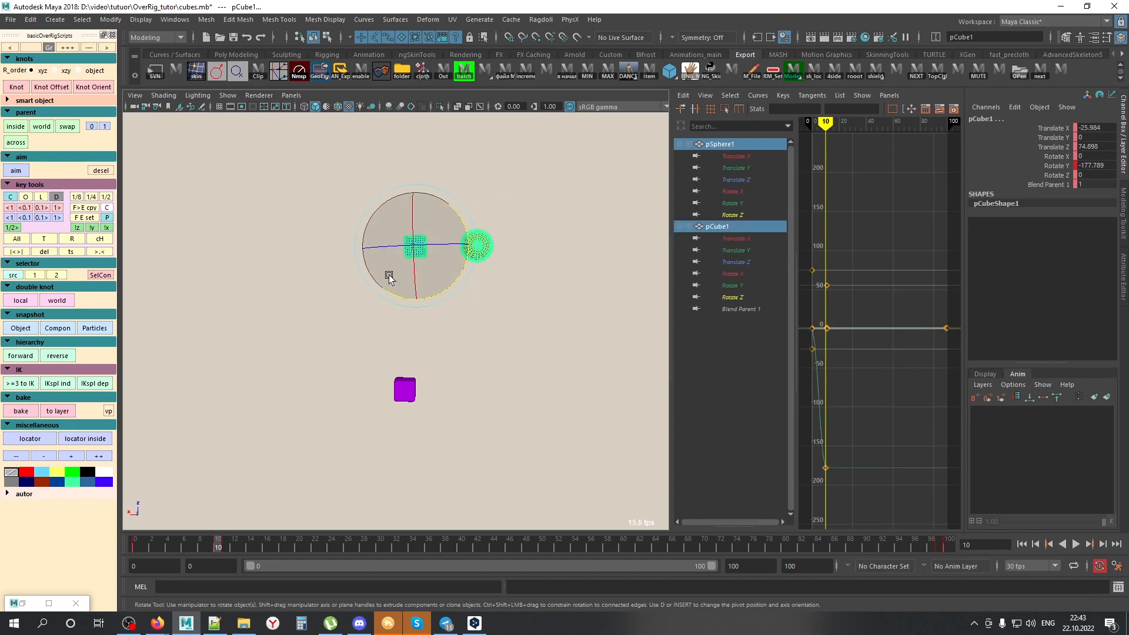
left_click(538, 248)
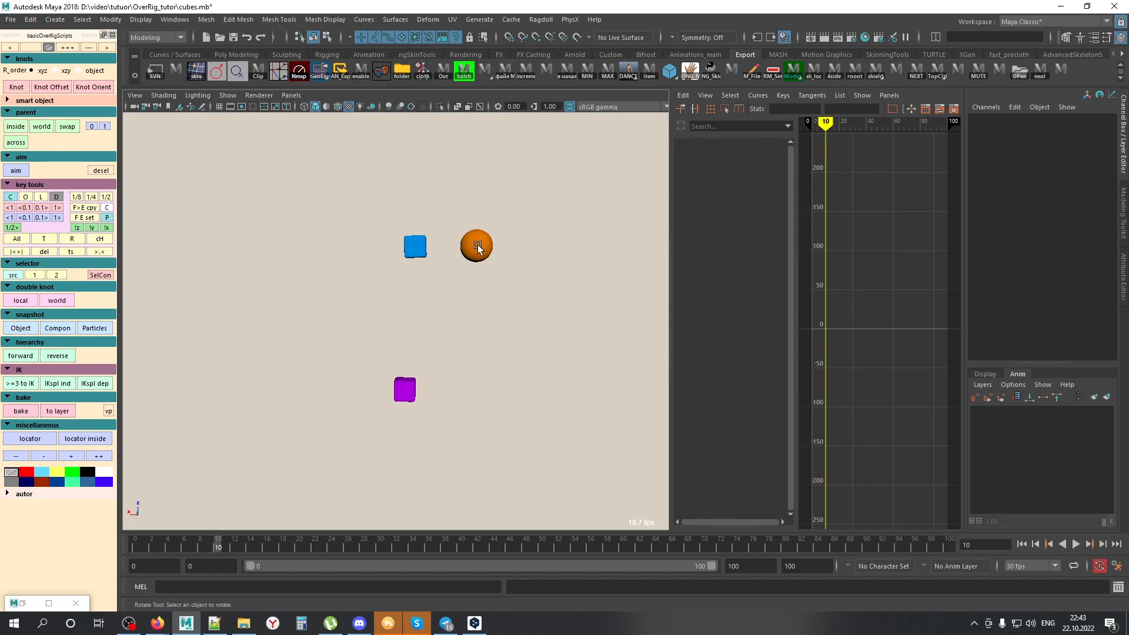
Step: Try rotating the orange sphere at frame 10 and undo the rotation
left_click_drag(459, 196, 520, 403)
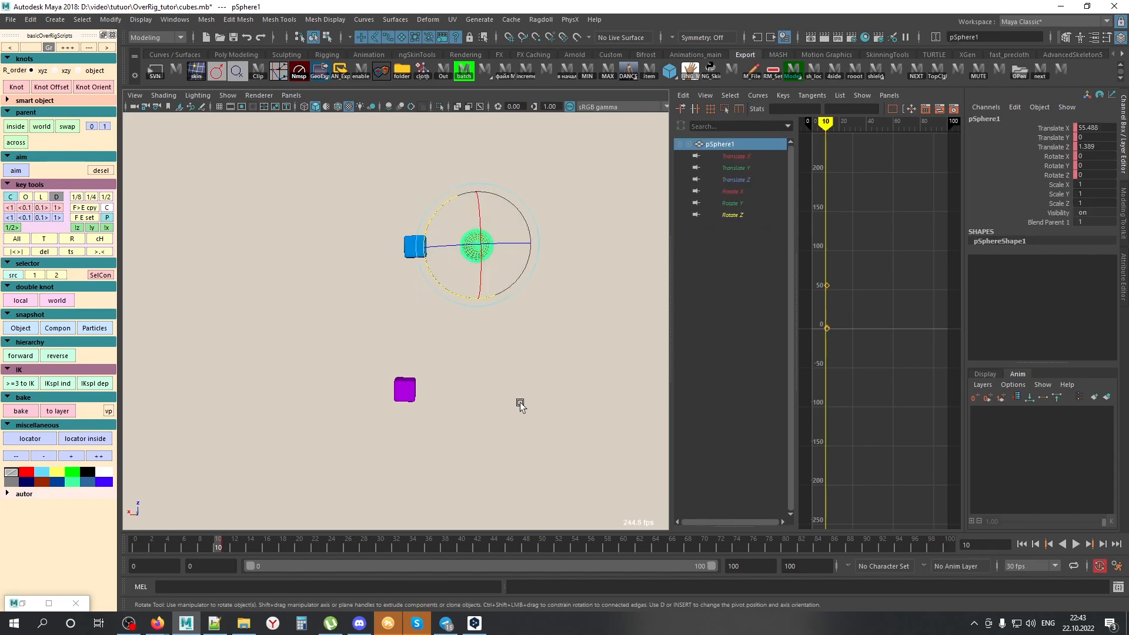
mouse_move(441, 295)
left_mouse_down()
mouse_move(449, 308)
mouse_move(433, 277)
left_mouse_up()
key("ctrl+z")
left_click(414, 249)
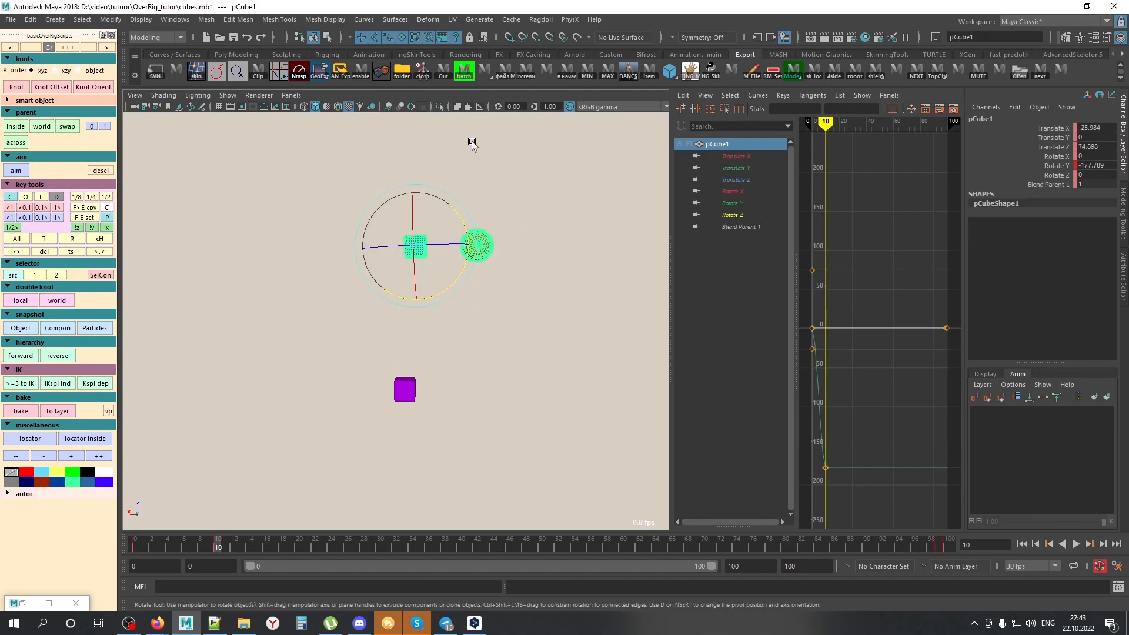
left_click(533, 316)
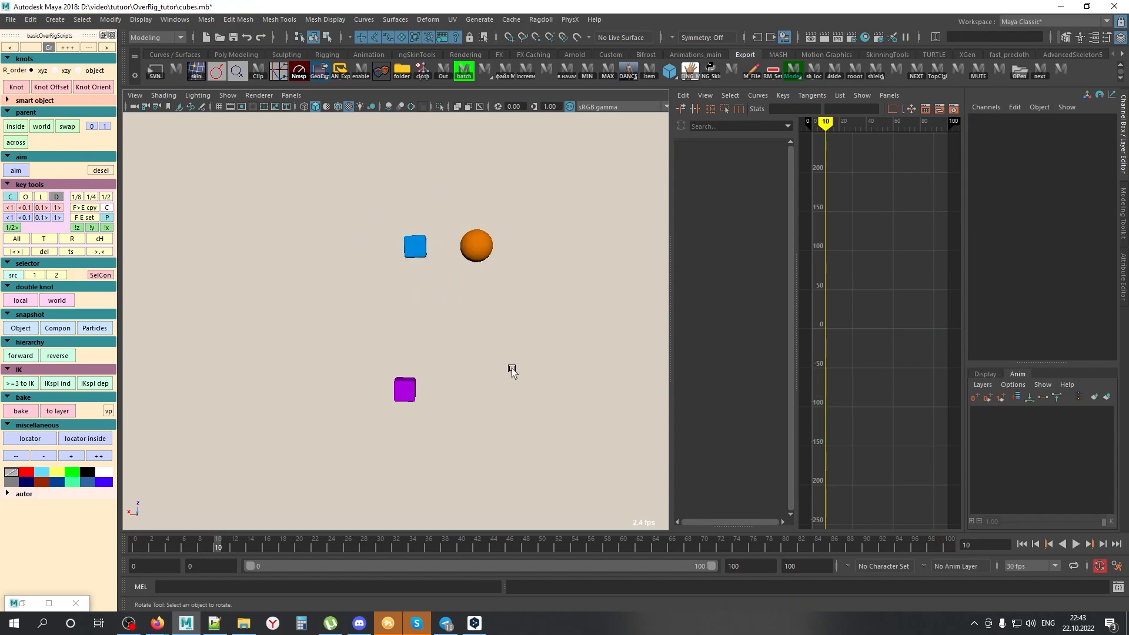
Step: Bake the animation of the blue cube and the orange sphere onto knots
mouse_move(223, 544)
left_mouse_down()
mouse_move(142, 544)
mouse_move(219, 545)
left_mouse_up()
key("q")
left_click(414, 243)
left_click(477, 247, "shift")
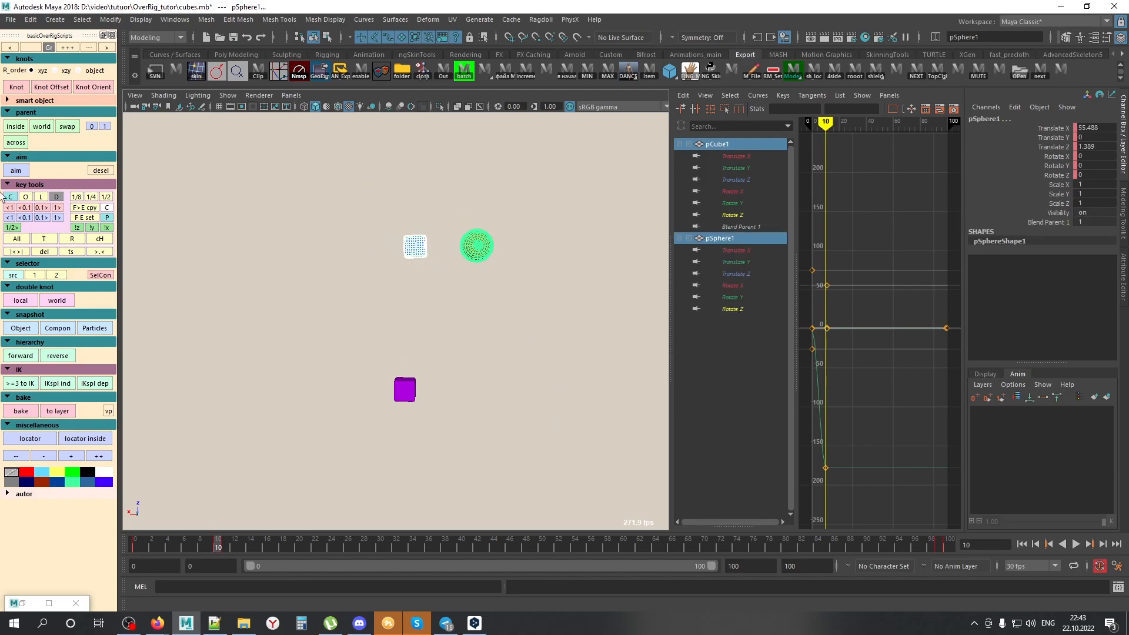
left_click(17, 88)
Step: Recalculate the sphere knot's animation inside the blue cube's knot
left_click_drag(515, 200, 480, 291)
left_click_drag(406, 182, 426, 305)
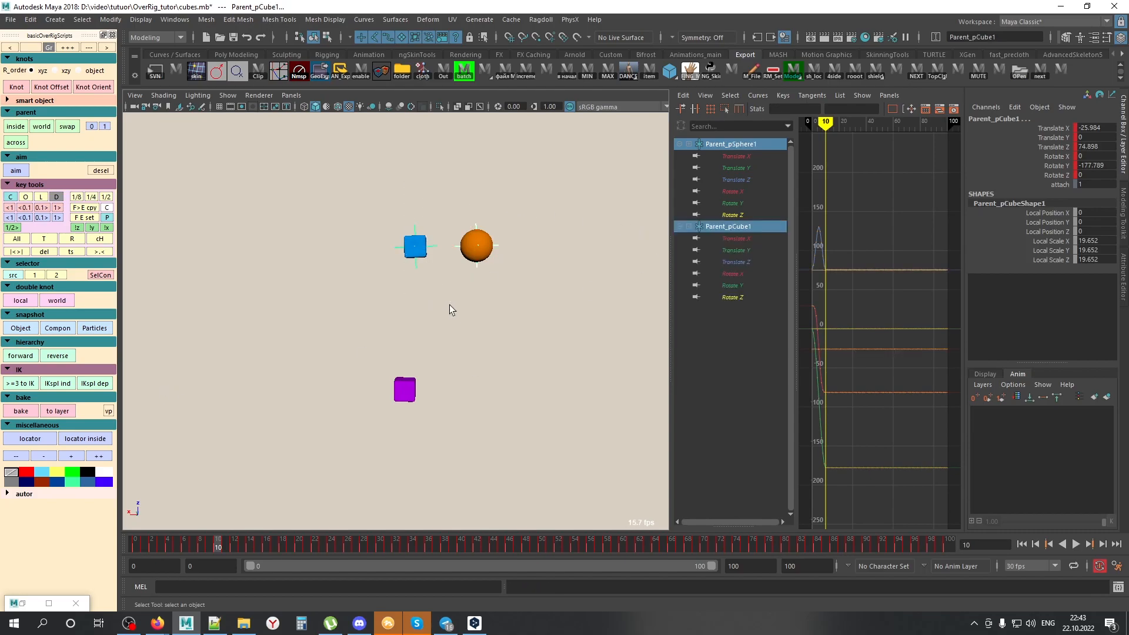
left_click(15, 127)
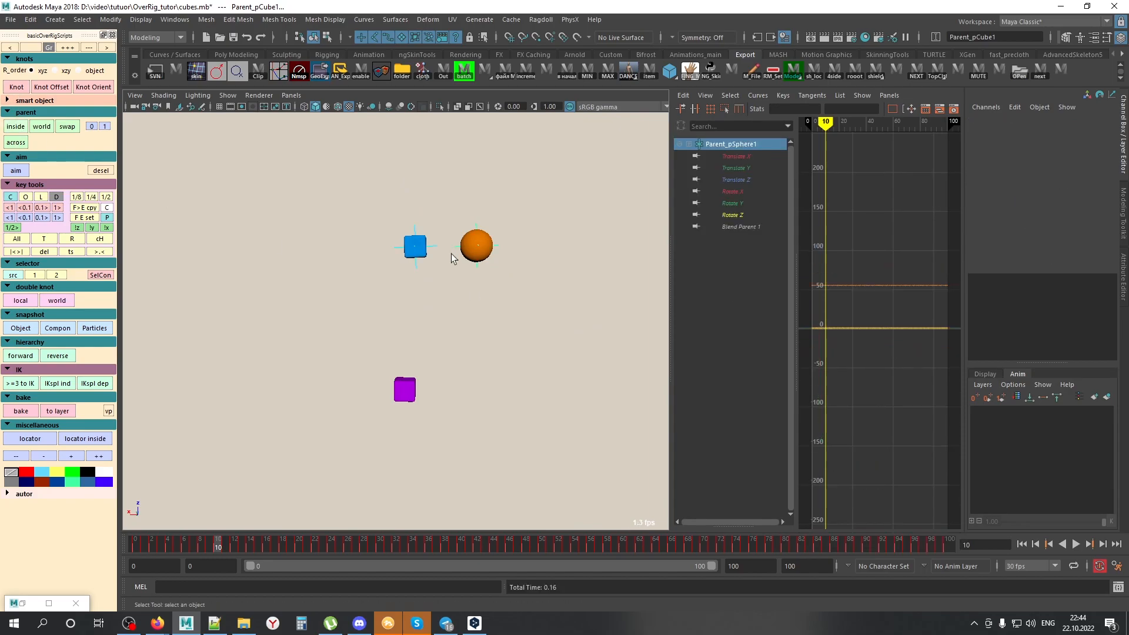
Step: Recalculate the animation of the blue cube's knot inside the purple cube
left_click_drag(146, 543, 195, 538)
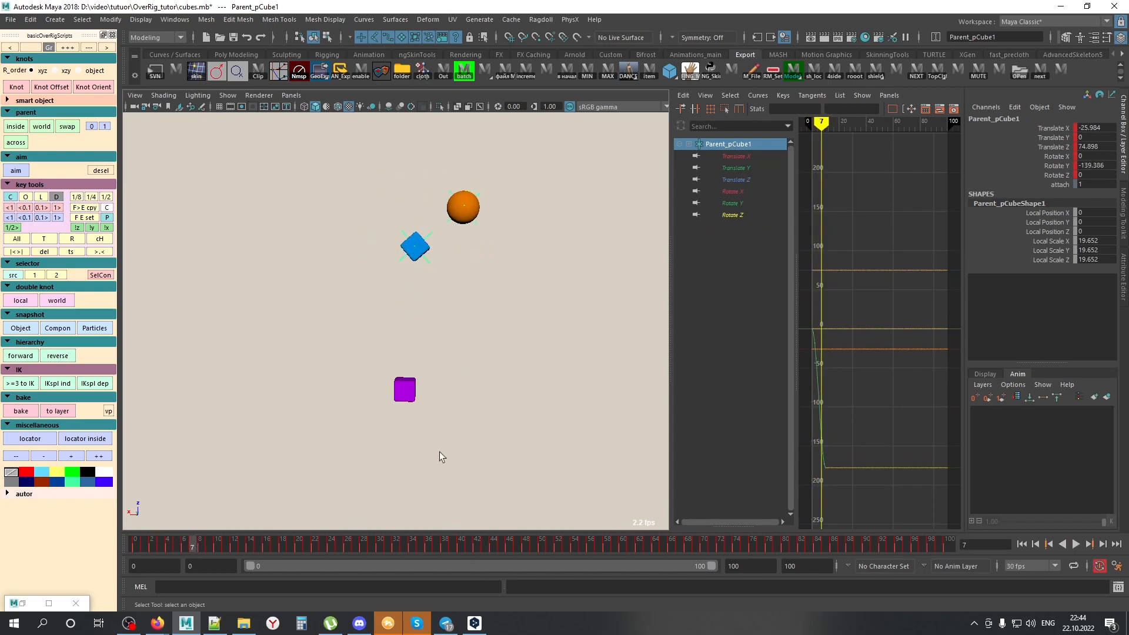
left_click(405, 389, "shift")
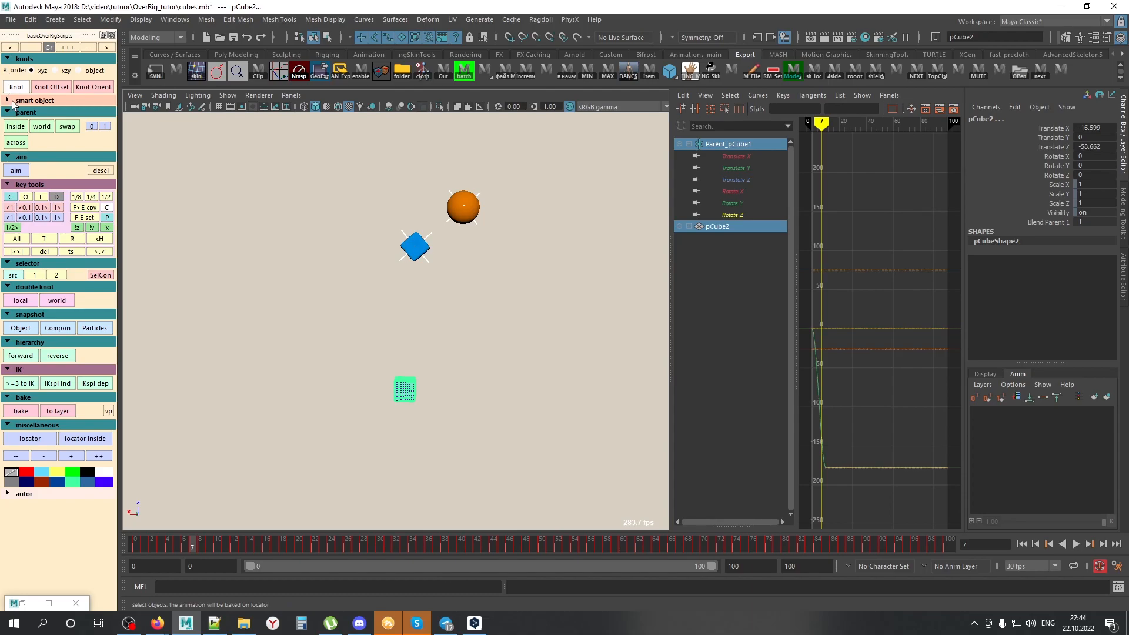
left_click(15, 127)
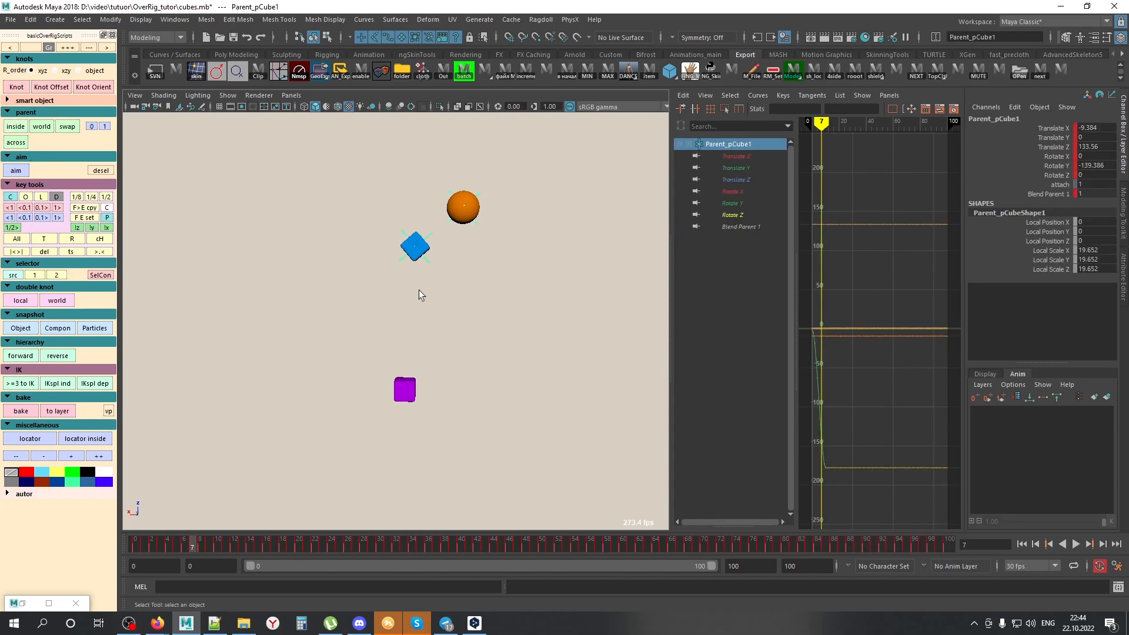
Step: Try rotating the purple cube at frame 7 to test the nested knots, and undo the rotation
left_click(405, 389)
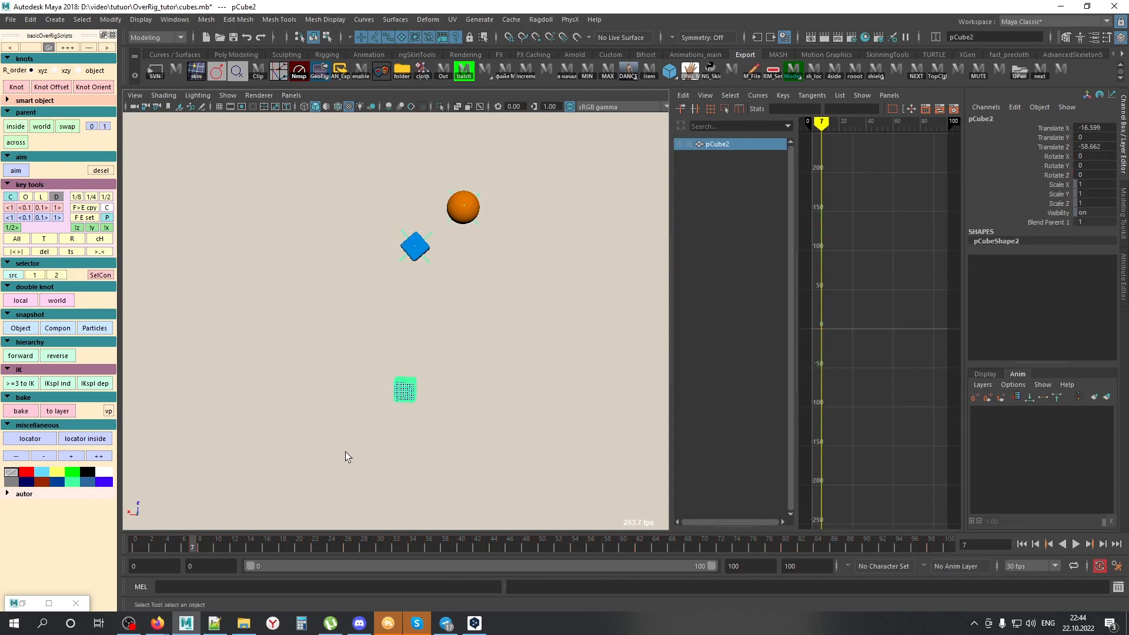
key("e")
left_click_drag(430, 342, 420, 344)
key("ctrl+z")
Step: Play back the animation with the blue cube's knot selected to review the nested motion
left_click(482, 306)
left_click_drag(182, 536, 227, 542)
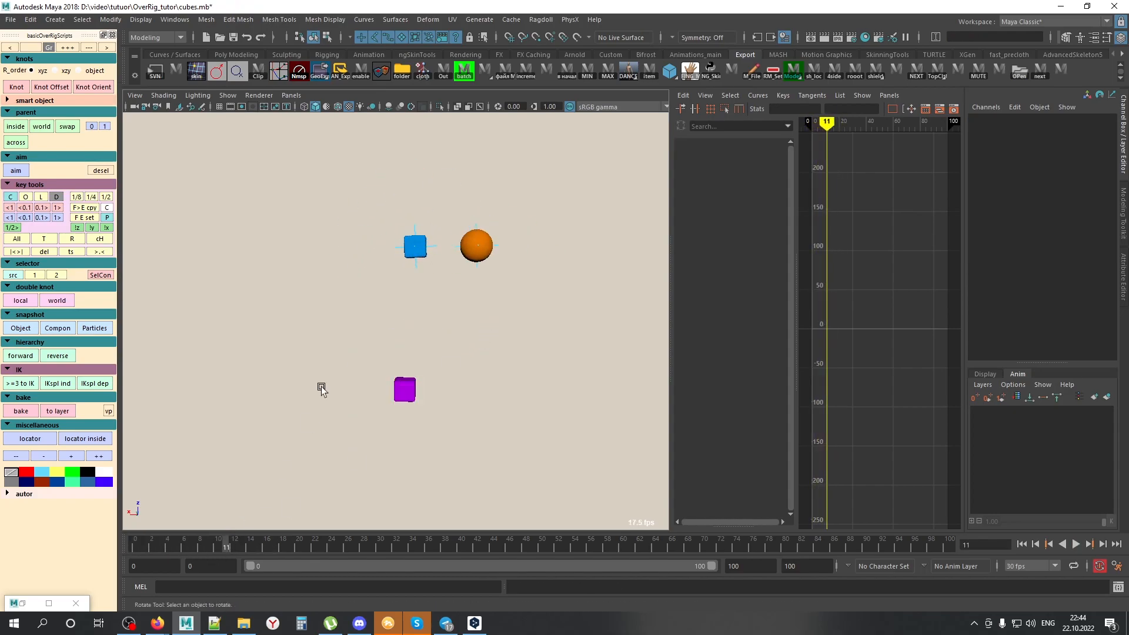
left_click(396, 245)
key("alt+v")
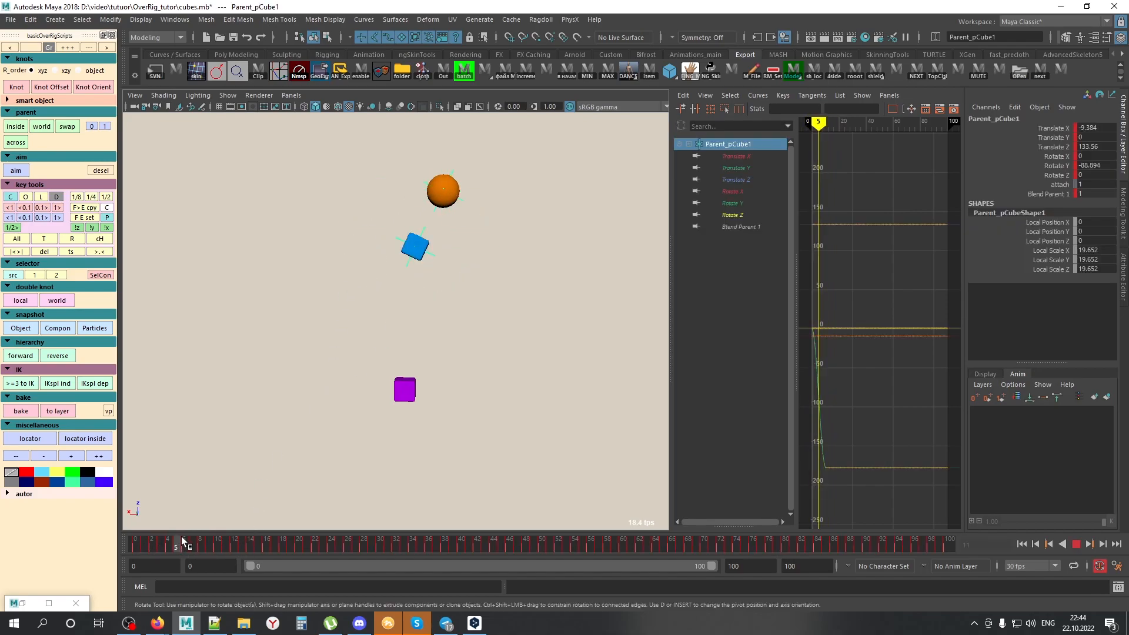
key("alt+v")
Step: Open the Outliner to examine the knot hierarchy and select Parent_pCube1 under pCube2
left_click_drag(513, 208, 488, 277)
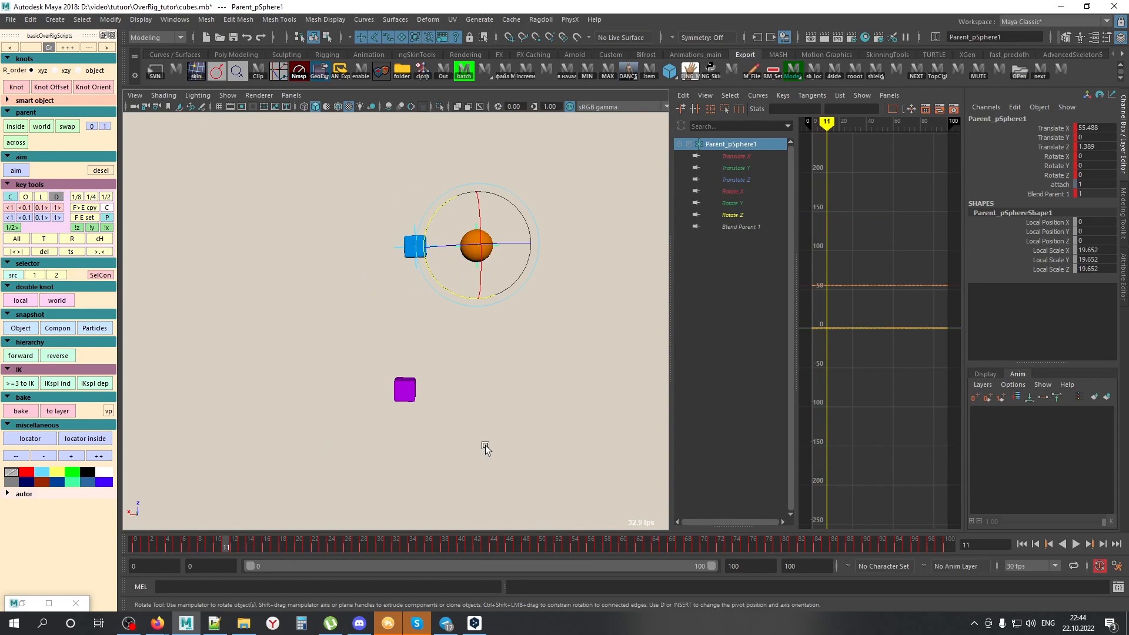
left_click(511, 386)
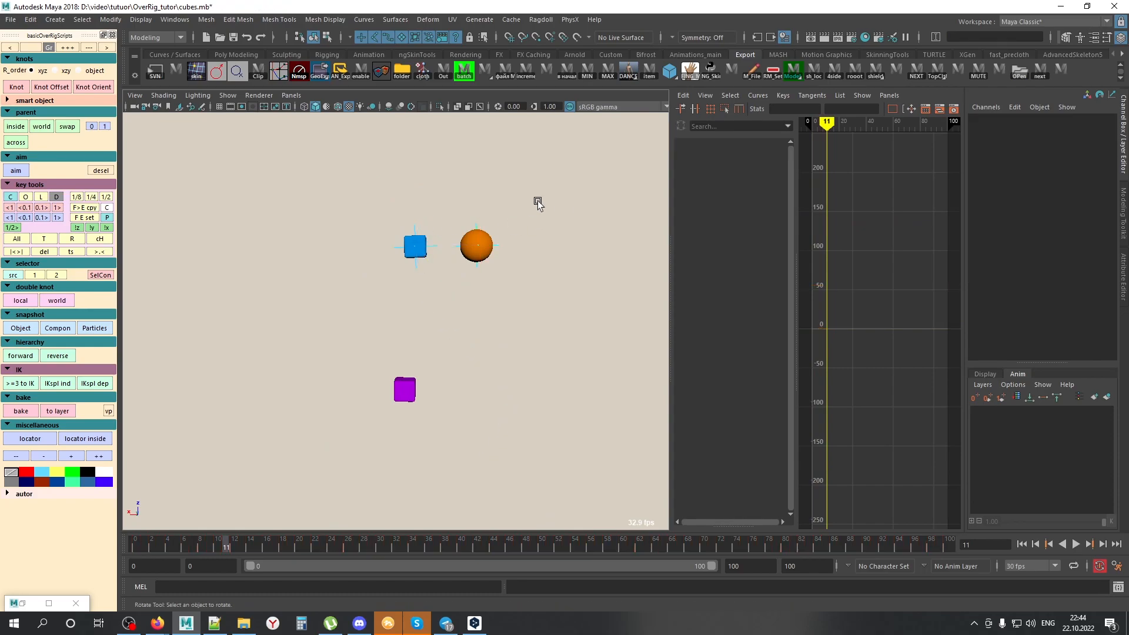
key("shift+o")
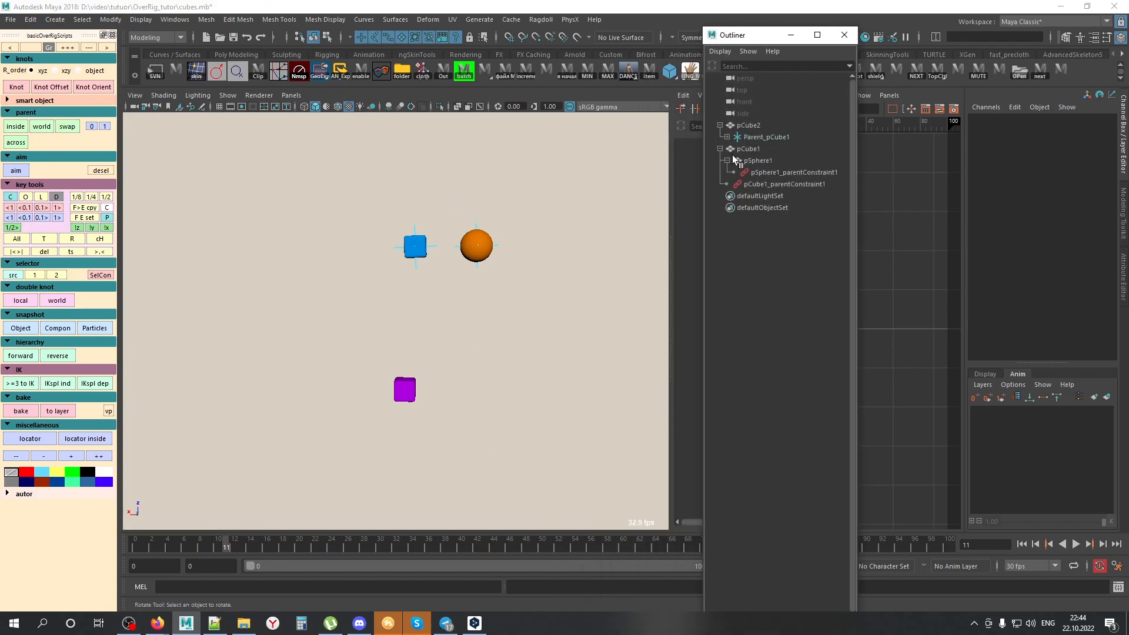
left_click_drag(404, 219, 422, 235)
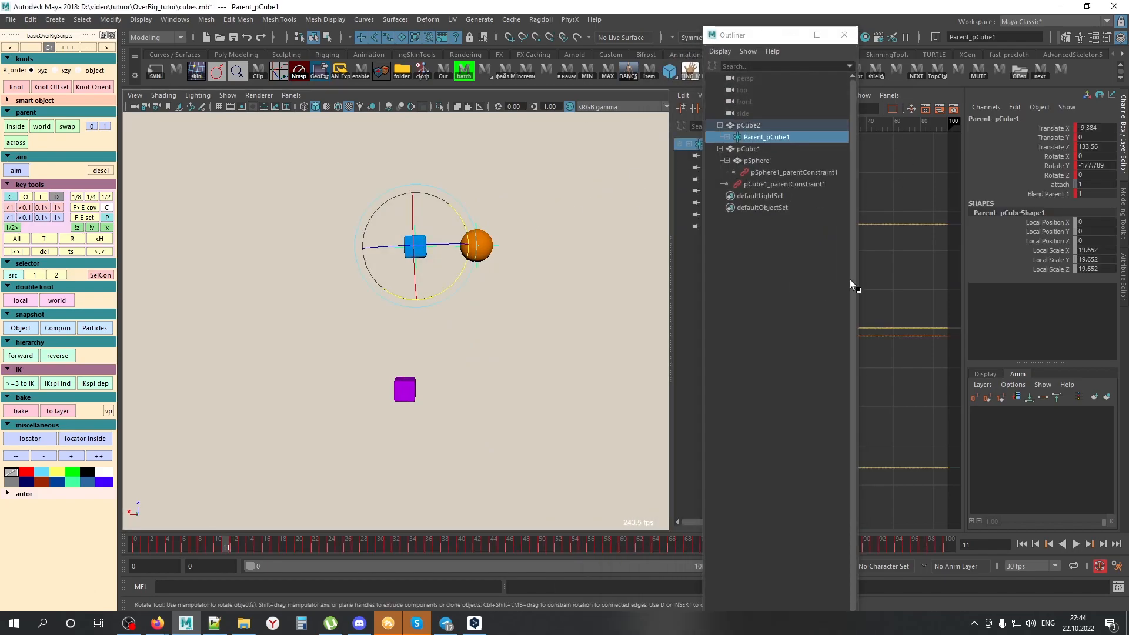
Step: Examine the knot hierarchy under pCube2 by expanding Parent_pCube1 to its nested knot
left_click(728, 138)
left_click(781, 149)
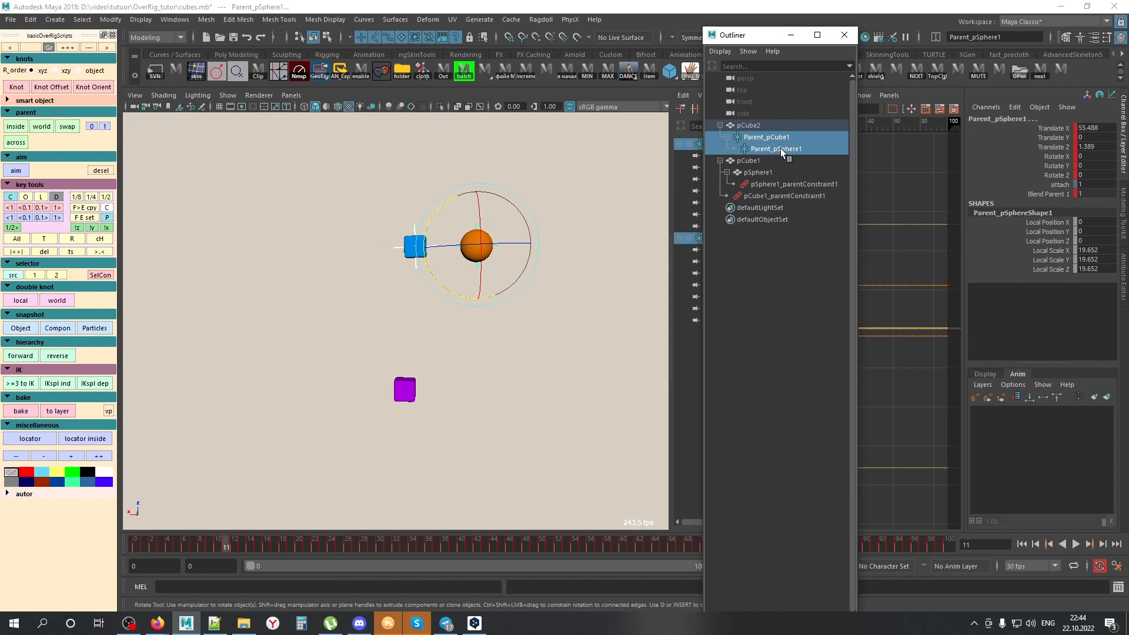
left_click(781, 141)
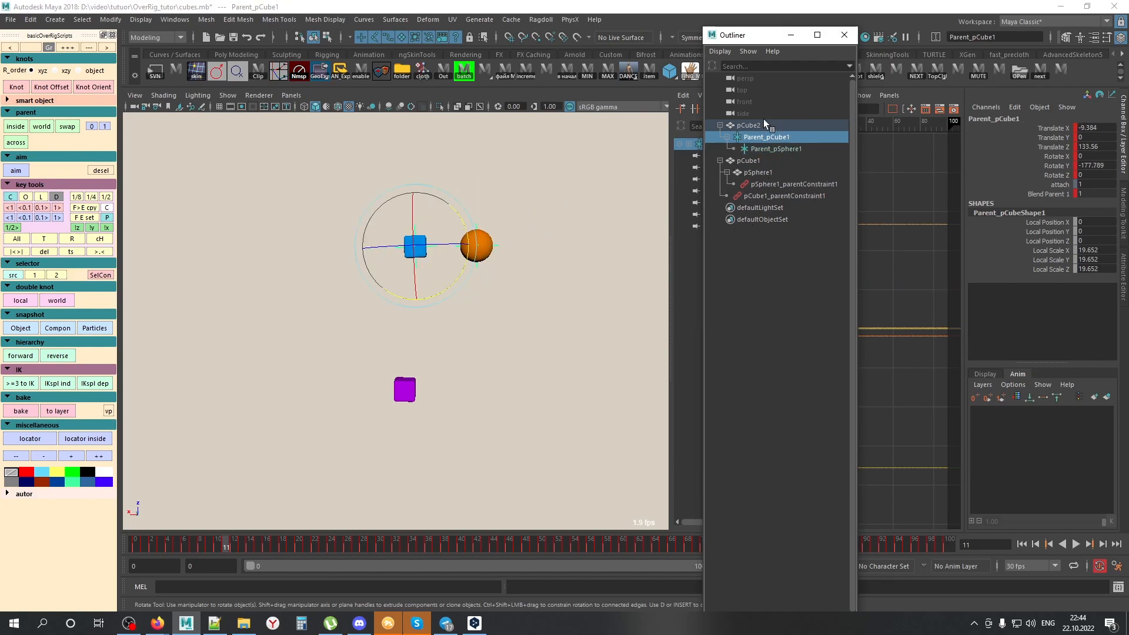
left_click(752, 126)
Step: Swap the parenting of the blue cube's and orange sphere's knots, making the sphere's knot the parent
left_click(411, 236)
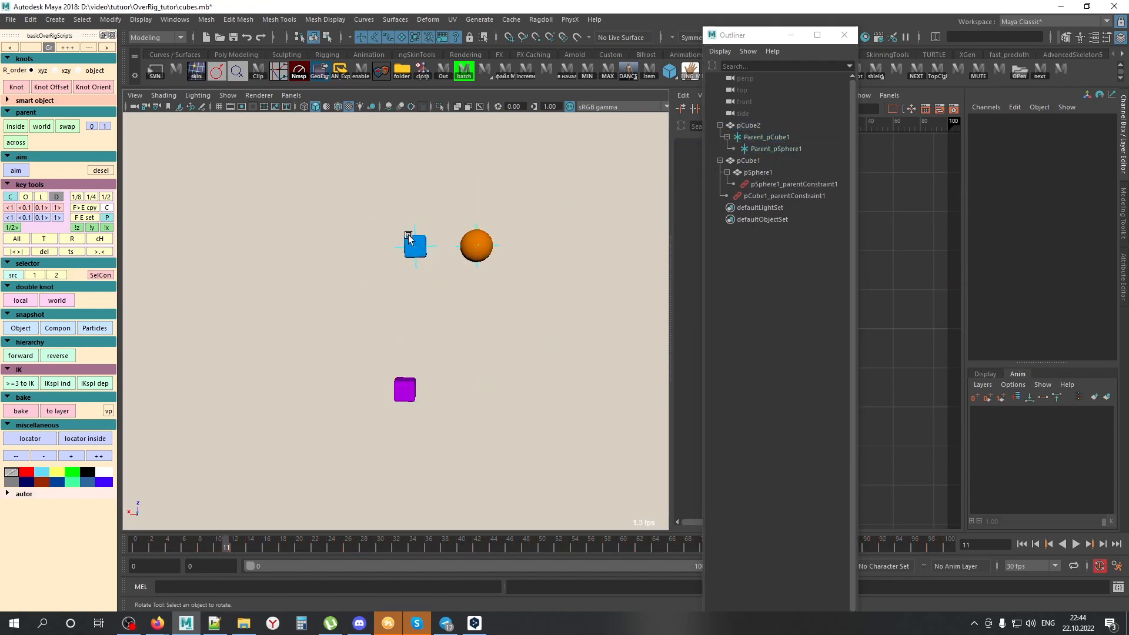
key("q")
left_click(410, 238)
left_click(474, 228, "shift")
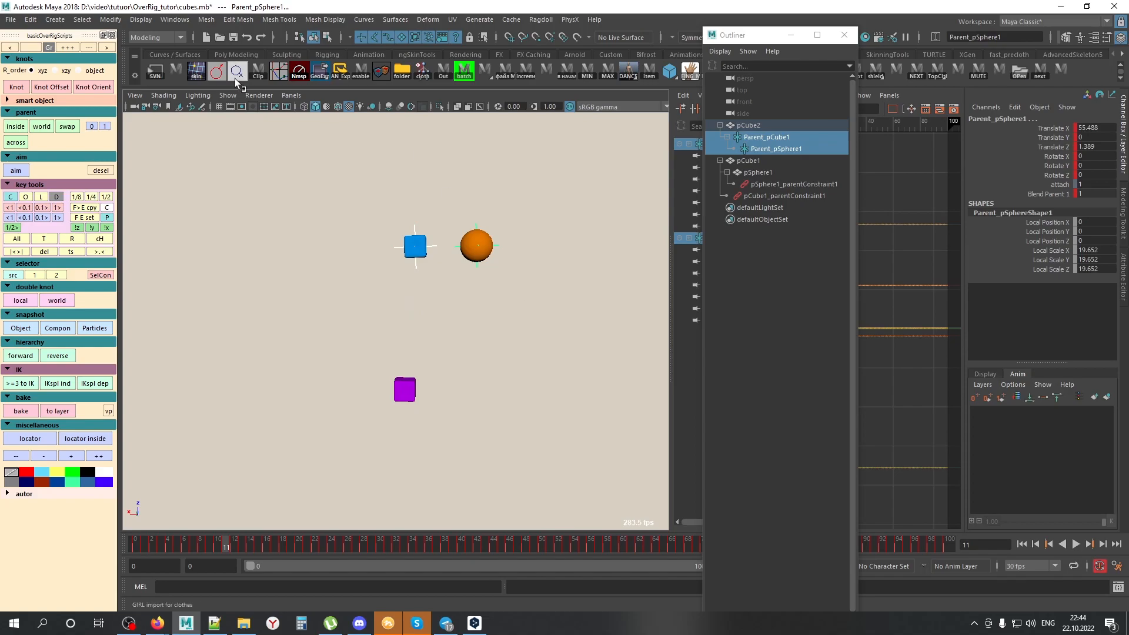
left_click(67, 128)
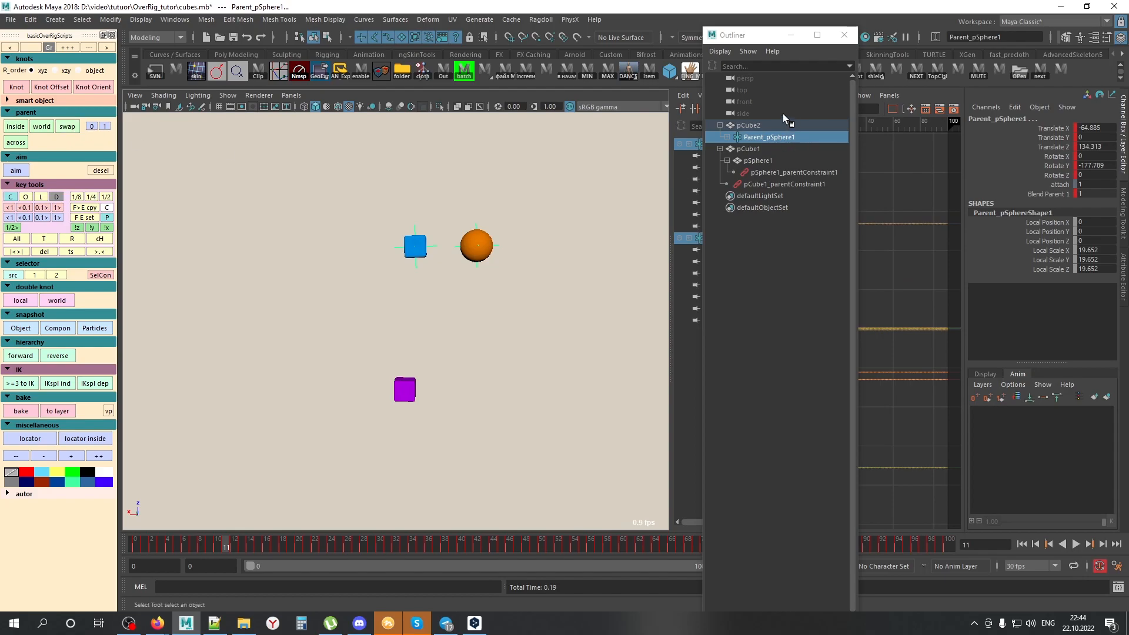
Step: Inspect the swapped knot hierarchy by checking Parent_pCube1, Parent_pSphere1 and pCube2, leaving Parent_pSphere1 selected
left_click(727, 137)
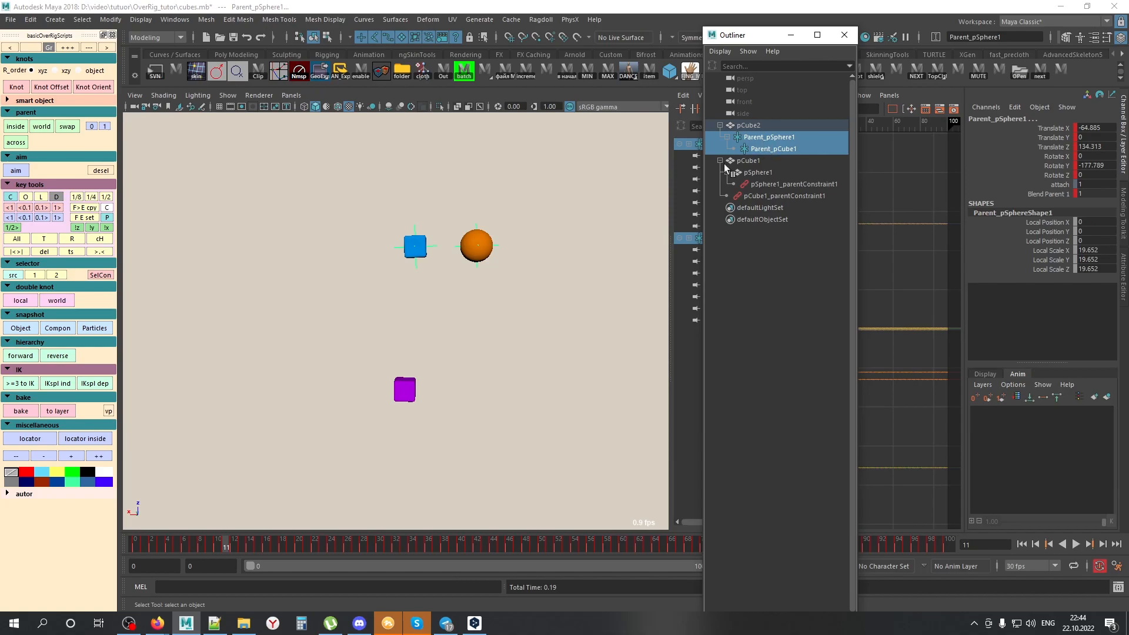
left_click_drag(423, 224, 398, 254)
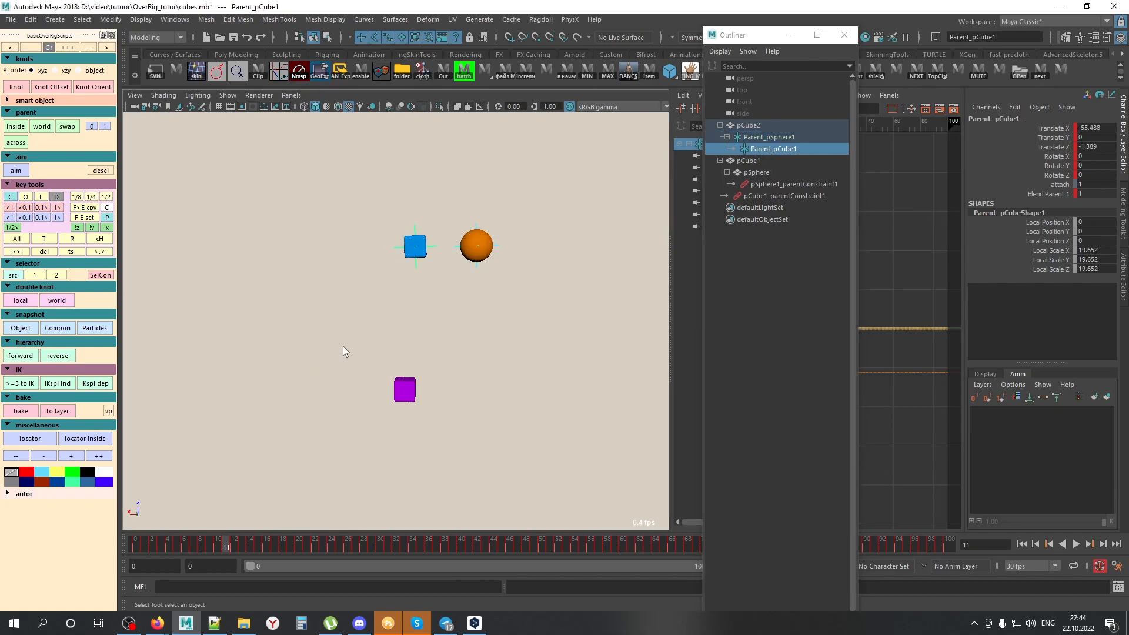
left_click_drag(482, 213, 498, 294)
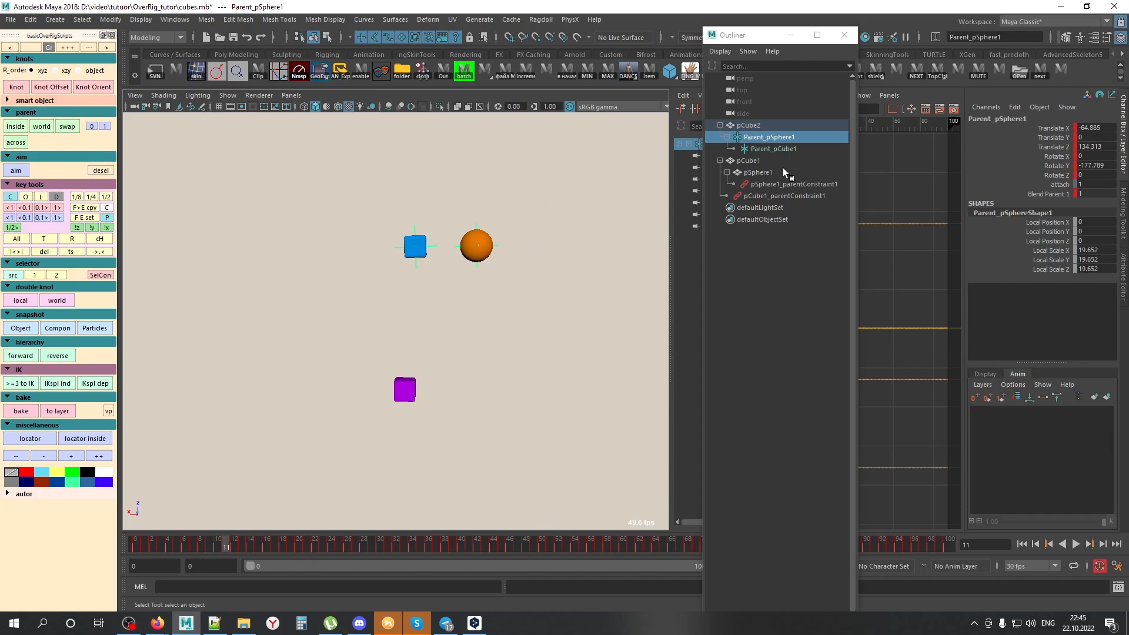
middle_click_drag(773, 137, 754, 129)
left_click(755, 129)
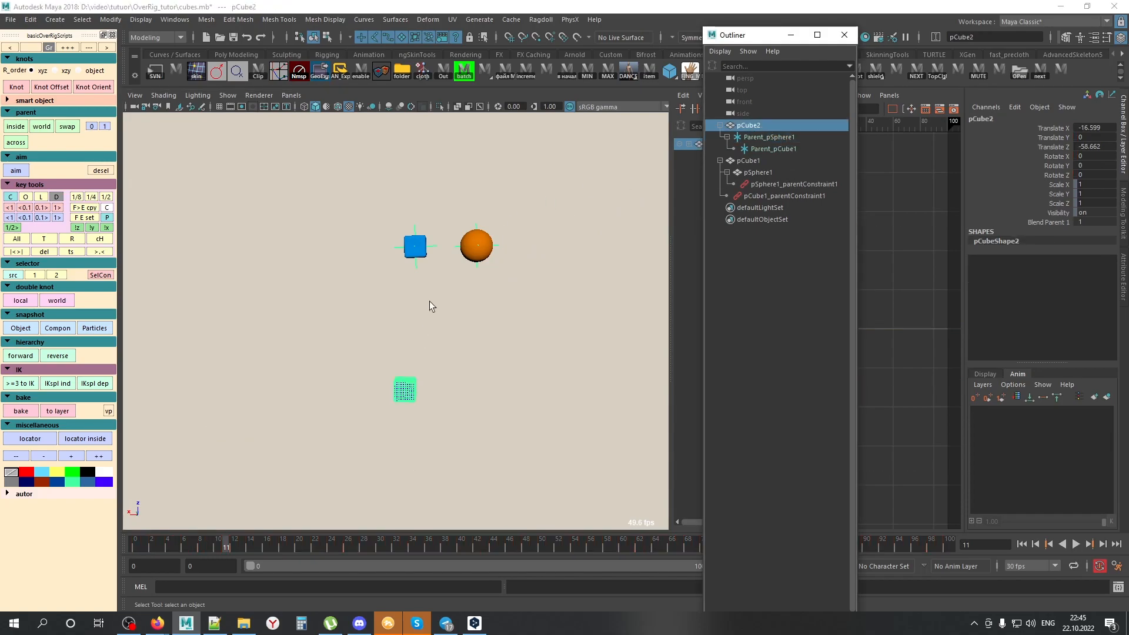
key("Down")
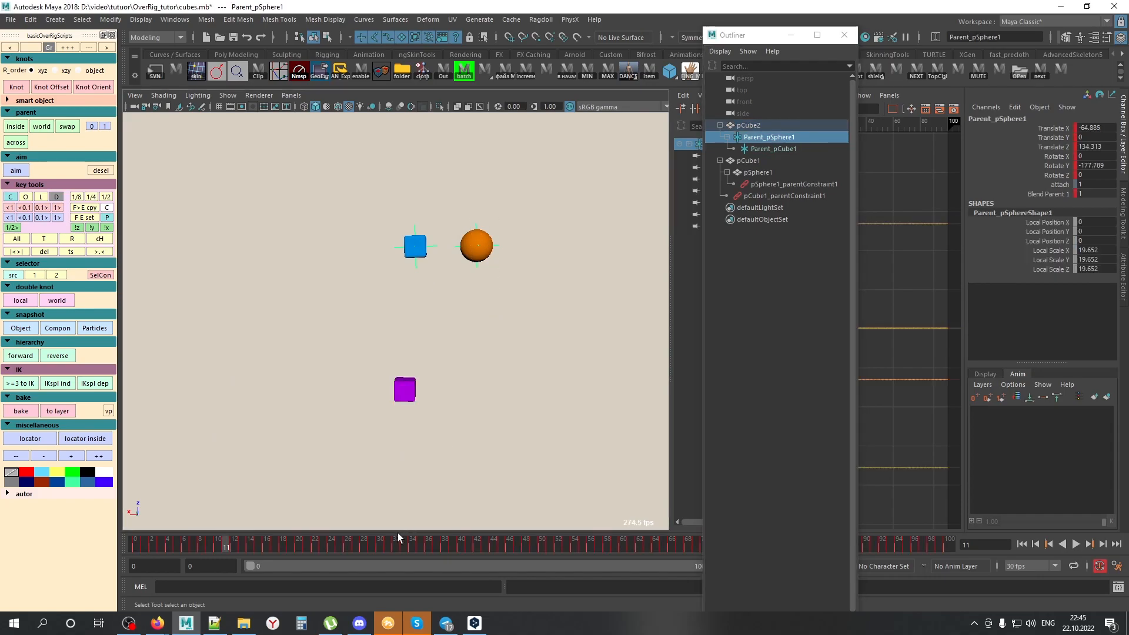
Step: Add an animation layer for the sphere's knot at frame 10 and rotate the knot about half a turn at frame 20
key("alt+v")
left_click(219, 543)
key("ctrl+l")
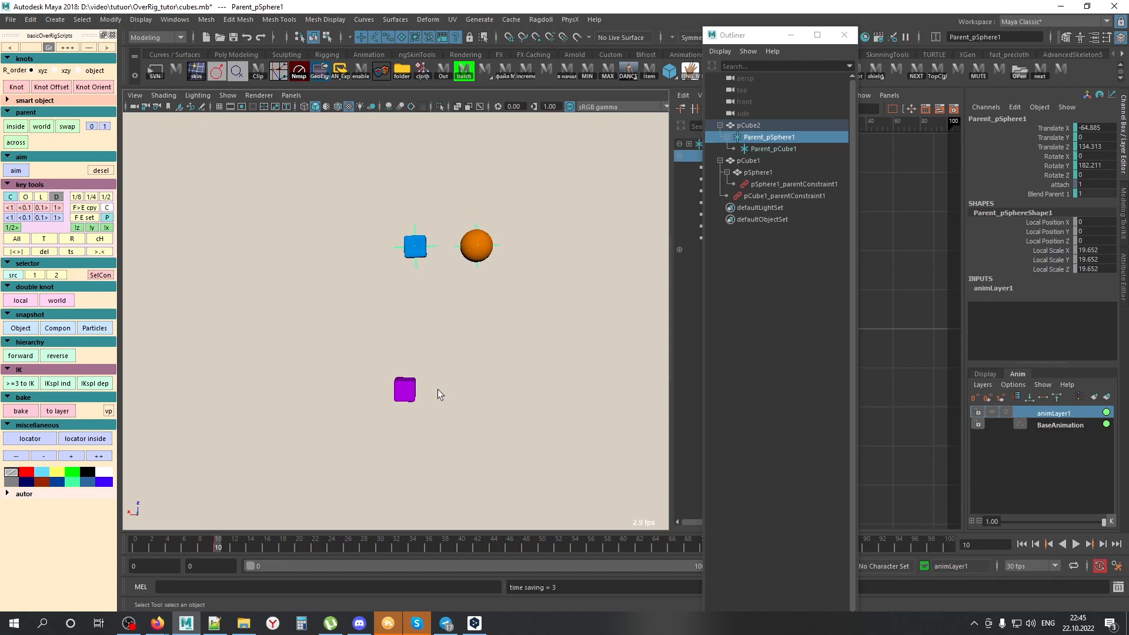
left_click_drag(229, 542, 298, 542)
key("e")
left_click_drag(465, 297, 488, 190)
Step: Set the Rotate Y key of the sphere's knot at frame 20 to -180 in the animation curves
left_click_drag(746, 36, 964, 94)
left_click_drag(274, 545, 307, 541)
left_click_drag(876, 199, 828, 169)
double_click(849, 109)
type("-180")
key("Return")
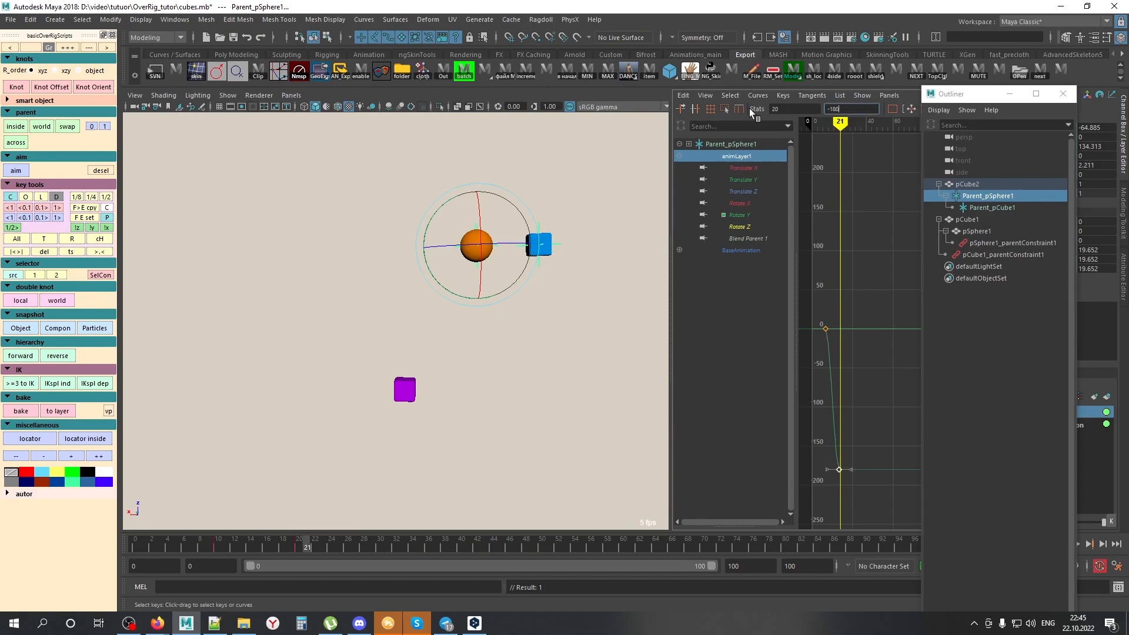
Step: Scrub through the sphere knot's rotation, close the Outliner, and merge the animation layer into the base animation
left_click_drag(196, 543, 301, 555)
middle_click_drag(502, 372, 426, 413, "alt")
left_click(970, 94)
left_click(1063, 94)
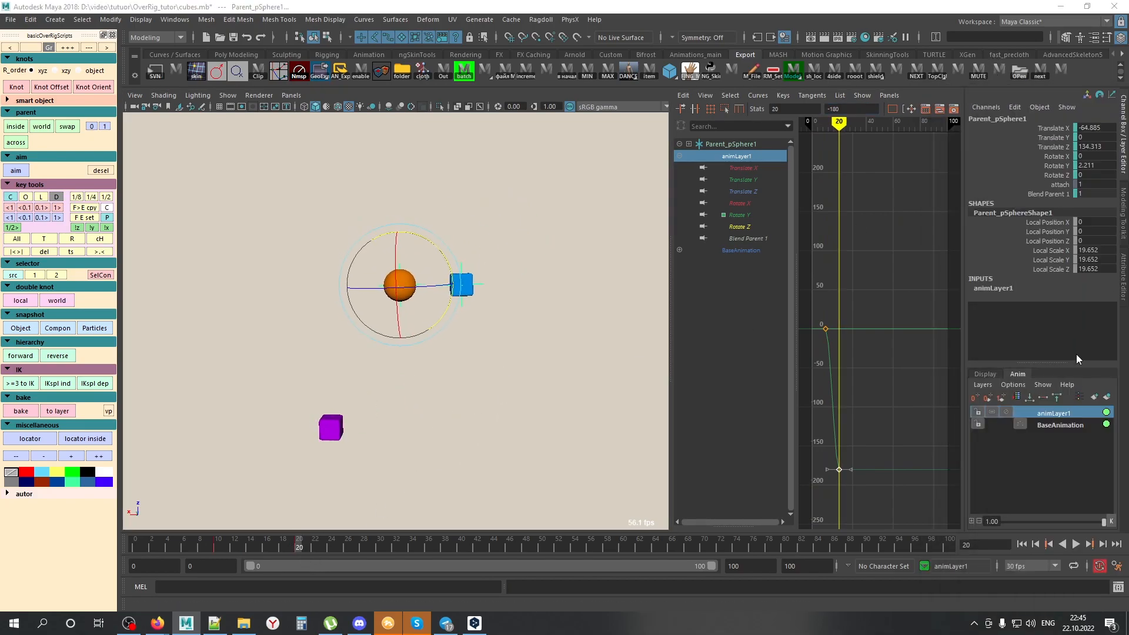
left_click(1018, 397)
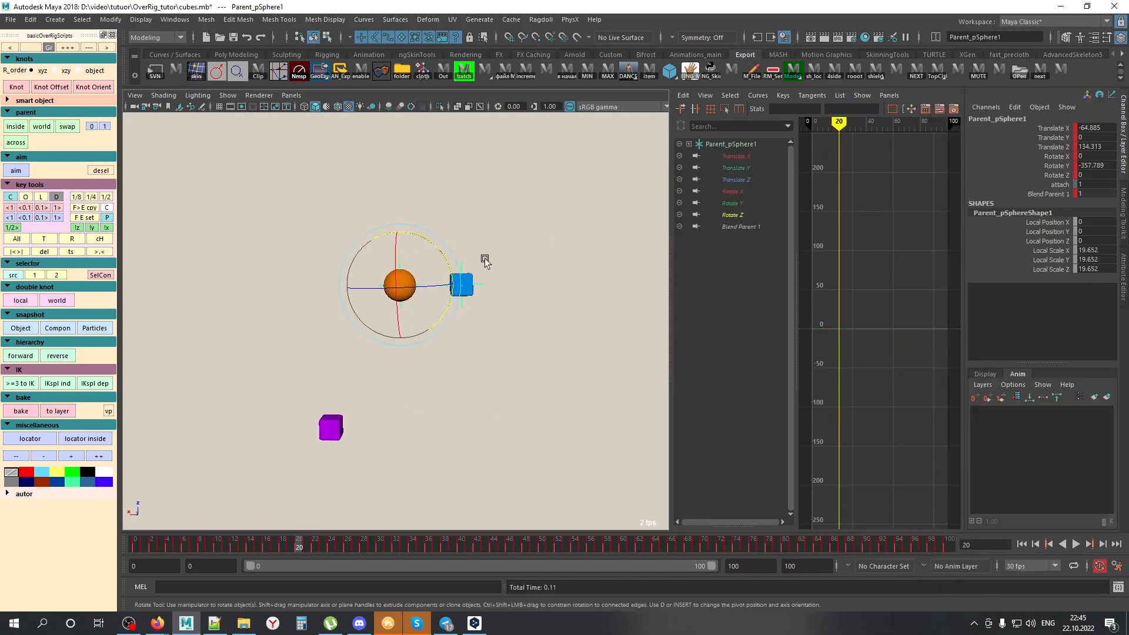
Step: Swap the two knots' parenting again, making the blue cube's knot the parent of the sphere's knot
left_click(463, 284, "shift")
left_click(67, 126)
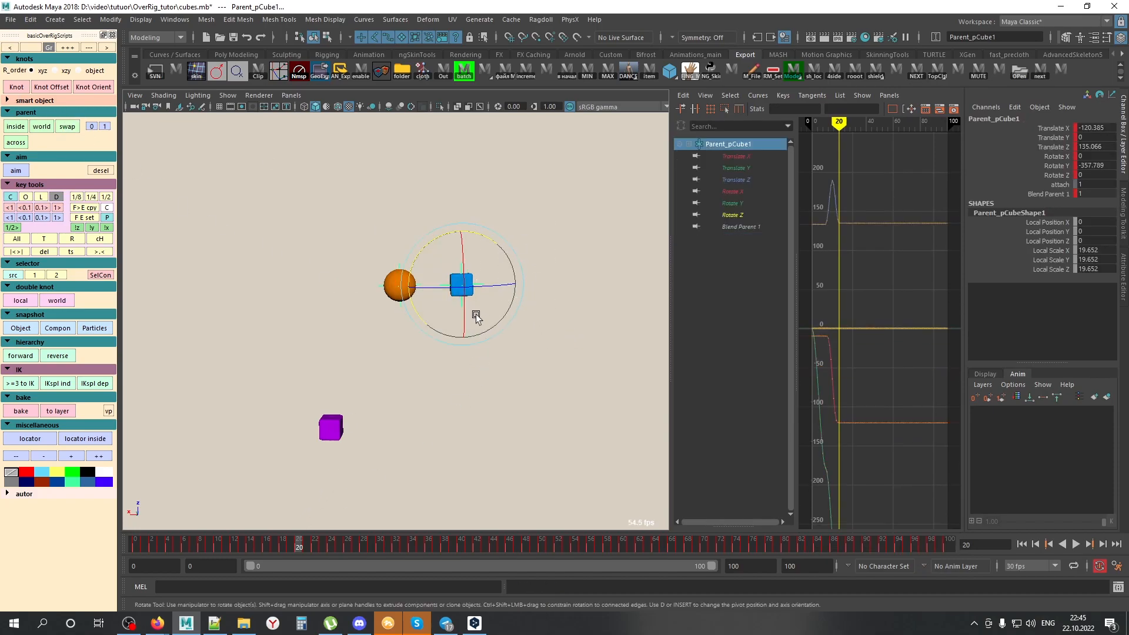
left_click(553, 322)
Step: Add an animation layer for the blue cube's knot at frame 20 and key about a half-turn Y rotation at frame 30
left_click(478, 284)
left_click(1108, 398)
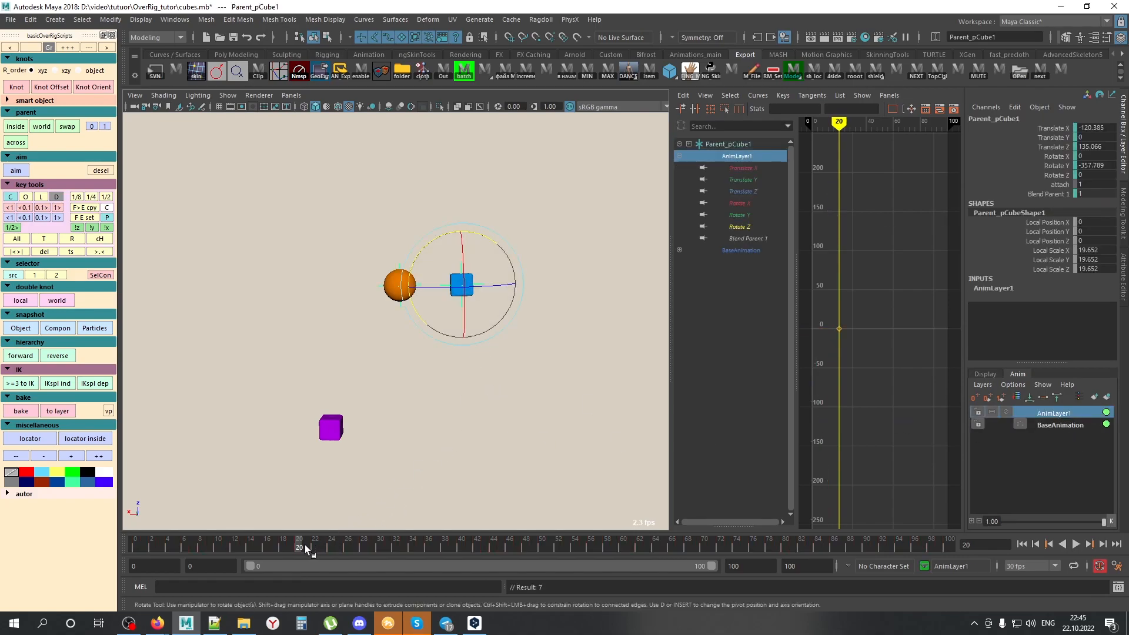
left_click_drag(305, 547, 380, 546)
left_click_drag(428, 245, 511, 336)
key("s")
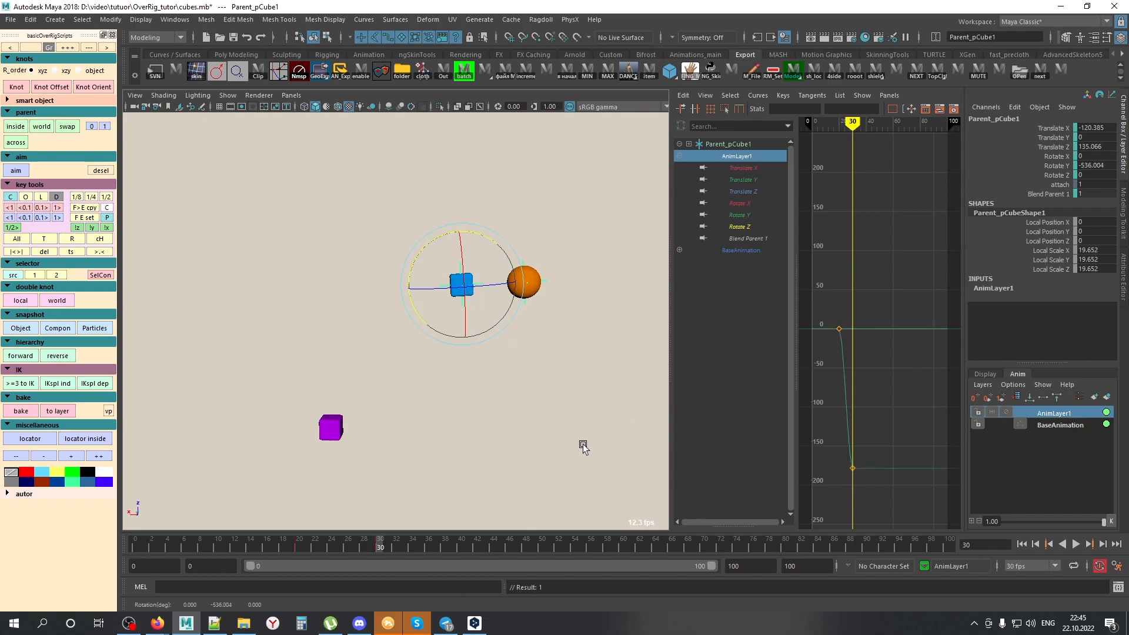
Step: Merge the cube knot's animation layer into the base animation and scrub the timeline to review the combined motion
left_click_drag(359, 545, 405, 545)
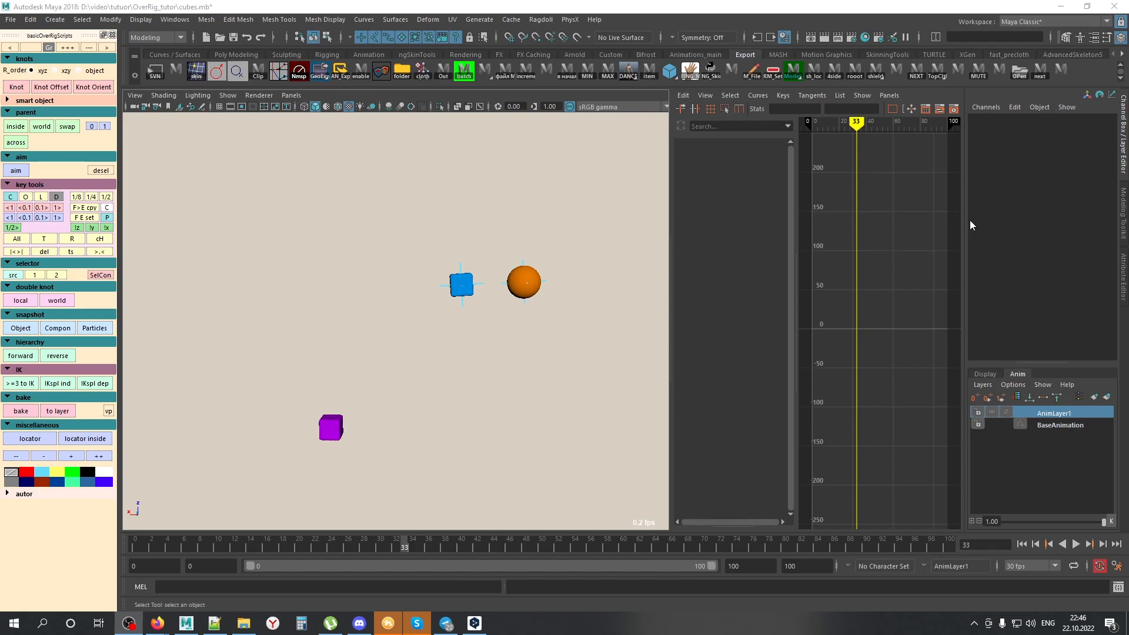
left_click(1016, 398)
left_click_drag(160, 543, 413, 544)
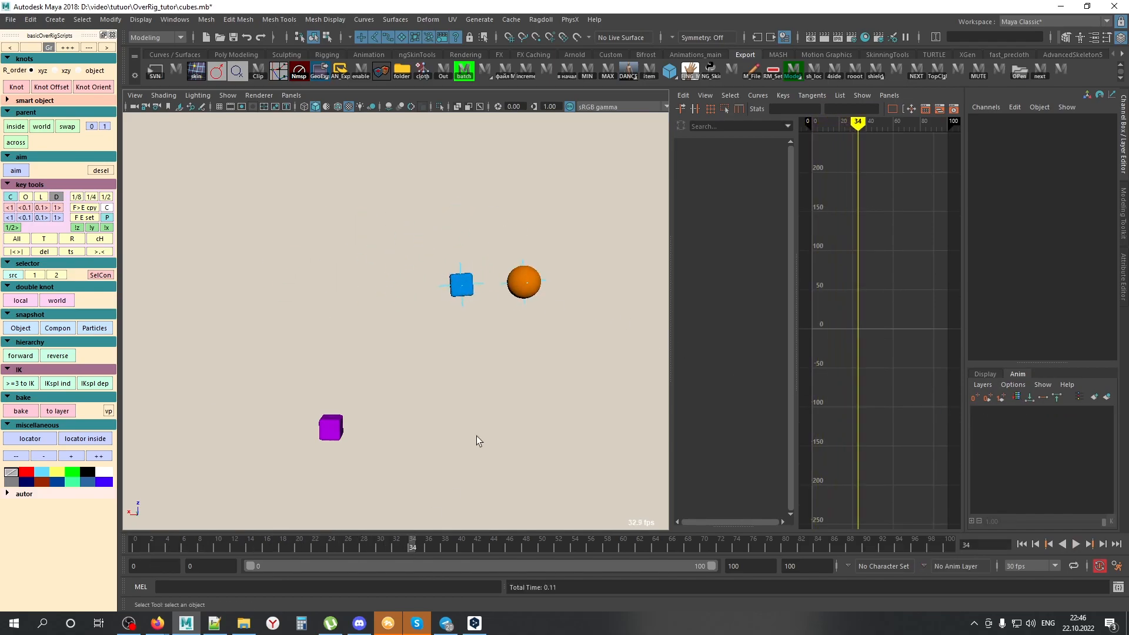
Step: Bake the animation onto the orange sphere and blue cube and delete their knots
left_click(537, 273)
left_click(468, 275, "shift")
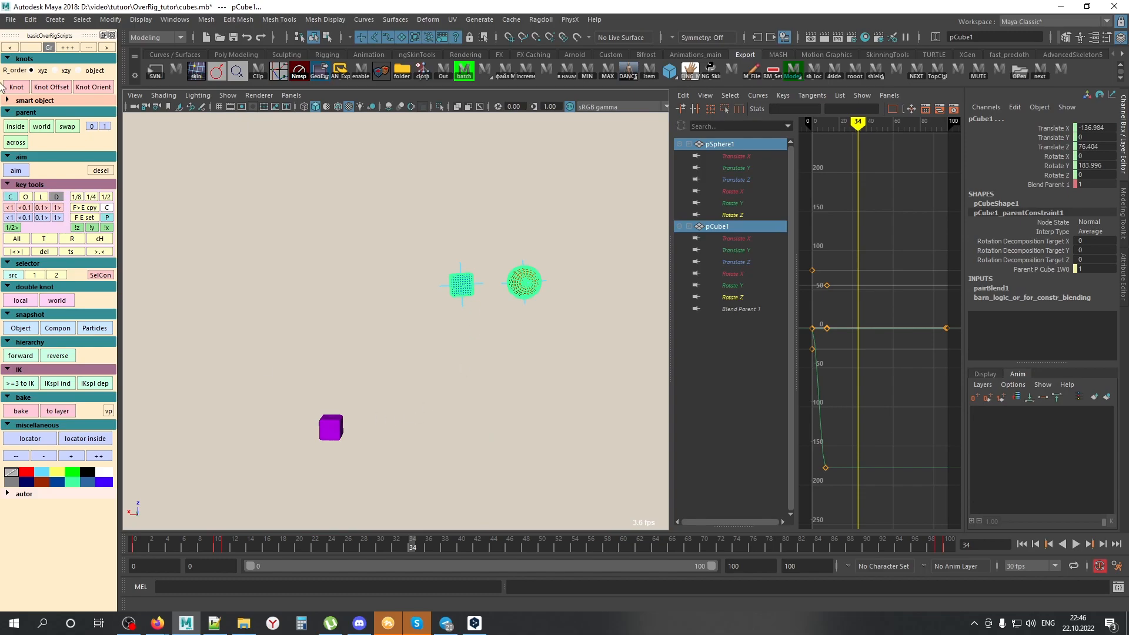
left_click(21, 410)
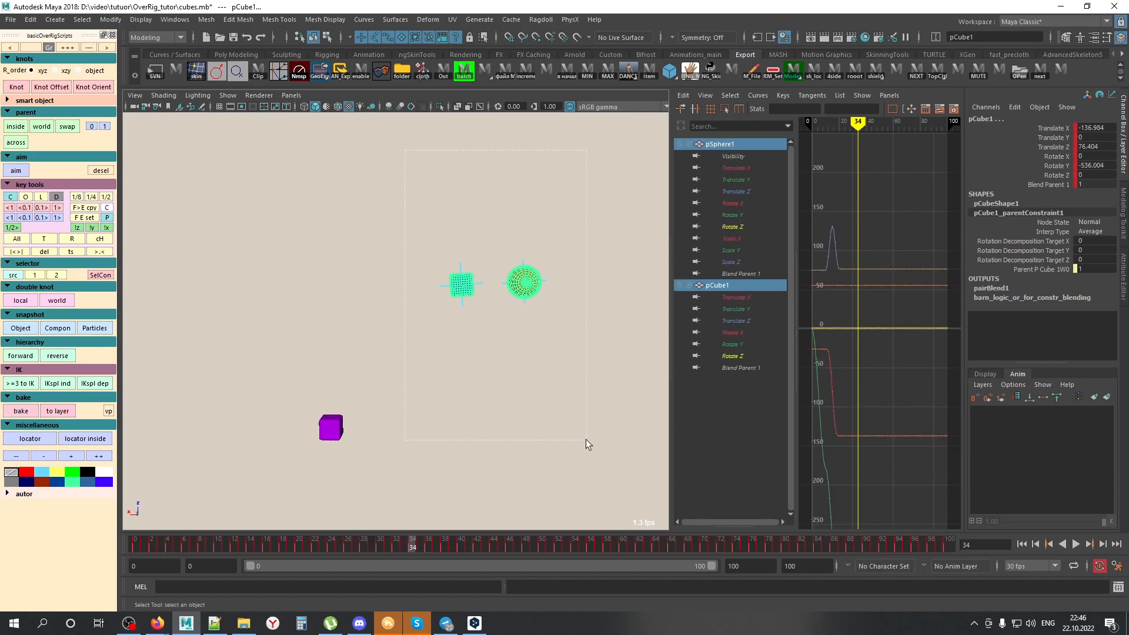
left_click(614, 465)
Step: Examine the baked animation curves of the blue cube and orange sphere in the Graph Editor
left_click(468, 285)
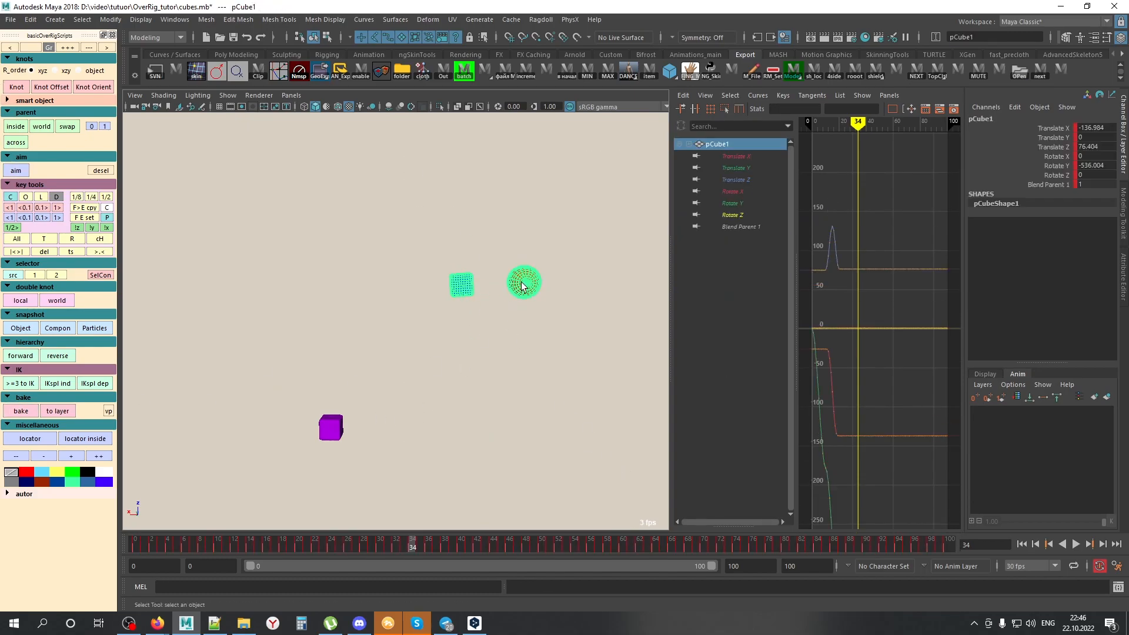
left_click(522, 286, "shift")
right_click_drag(857, 309, 860, 371, "alt+shift")
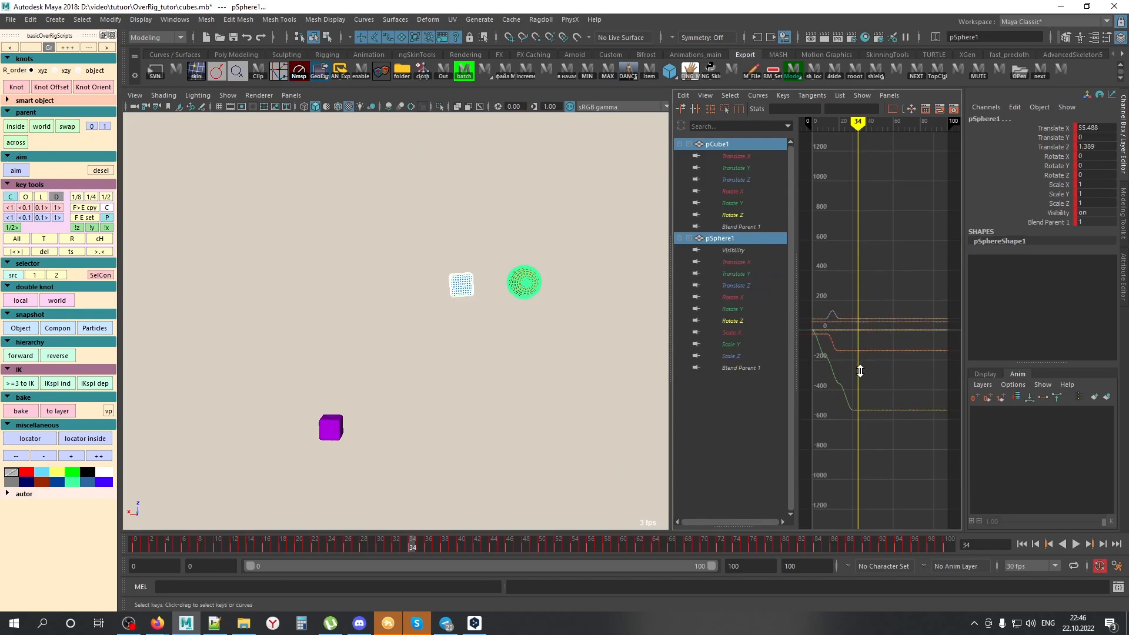
middle_click_drag(852, 358, 906, 367, "alt")
left_click(469, 277)
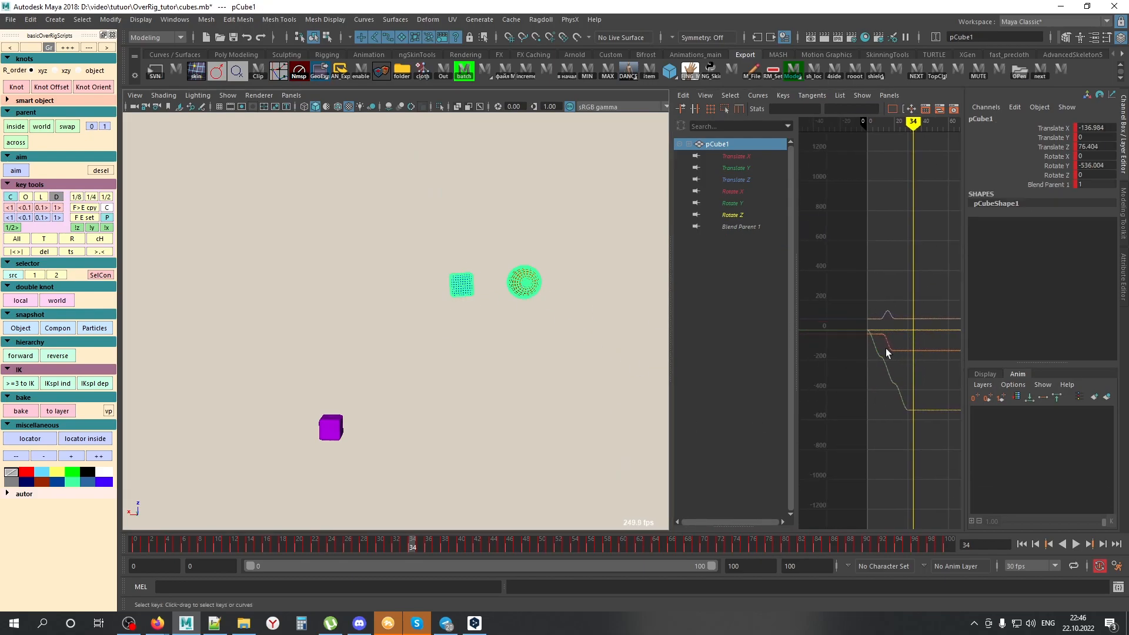
key("a")
middle_click_drag(829, 314, 875, 323, "alt")
right_click_drag(875, 323, 920, 337, "alt+shift")
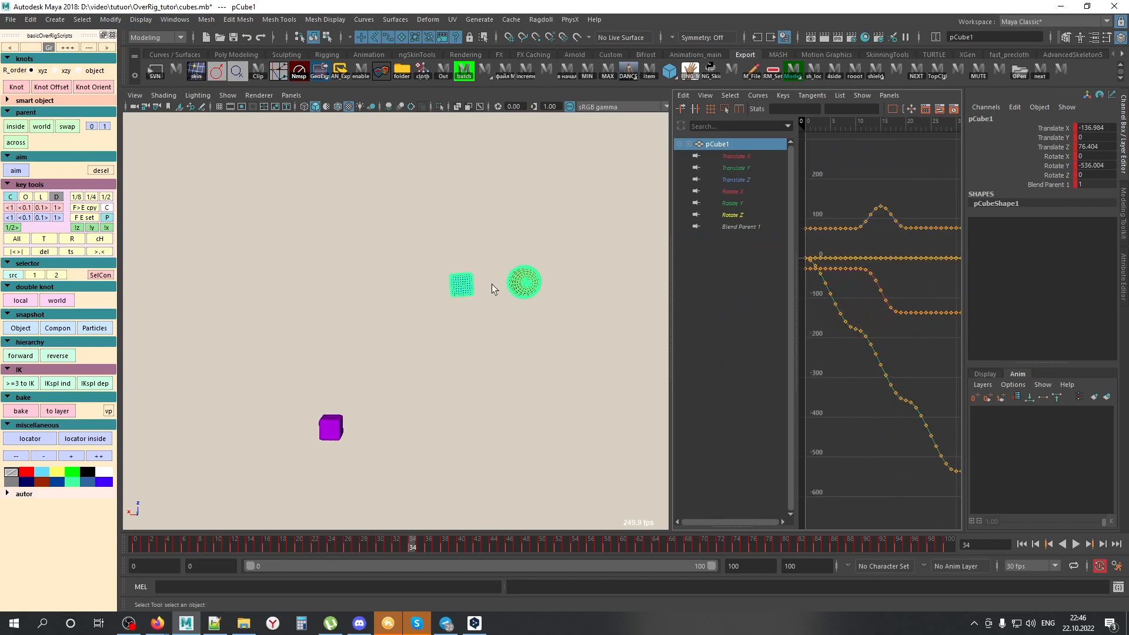
Step: Return the timeline to frame 0 and clear the object selection
left_click_drag(226, 541, 132, 542)
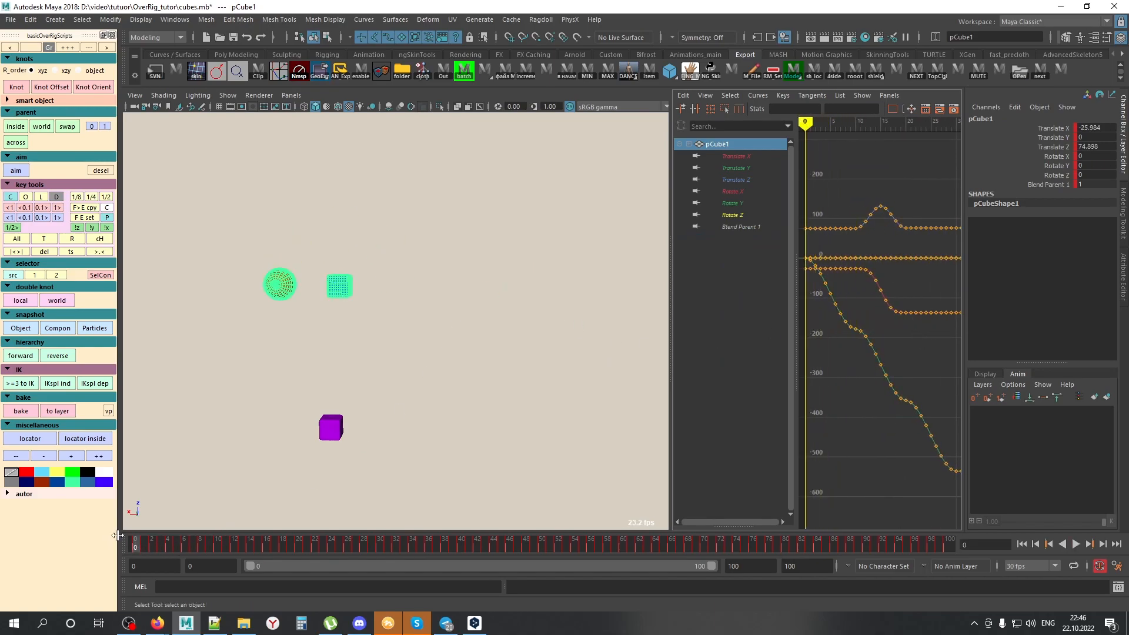
left_click(401, 411)
middle_click_drag(360, 341, 440, 313, "alt")
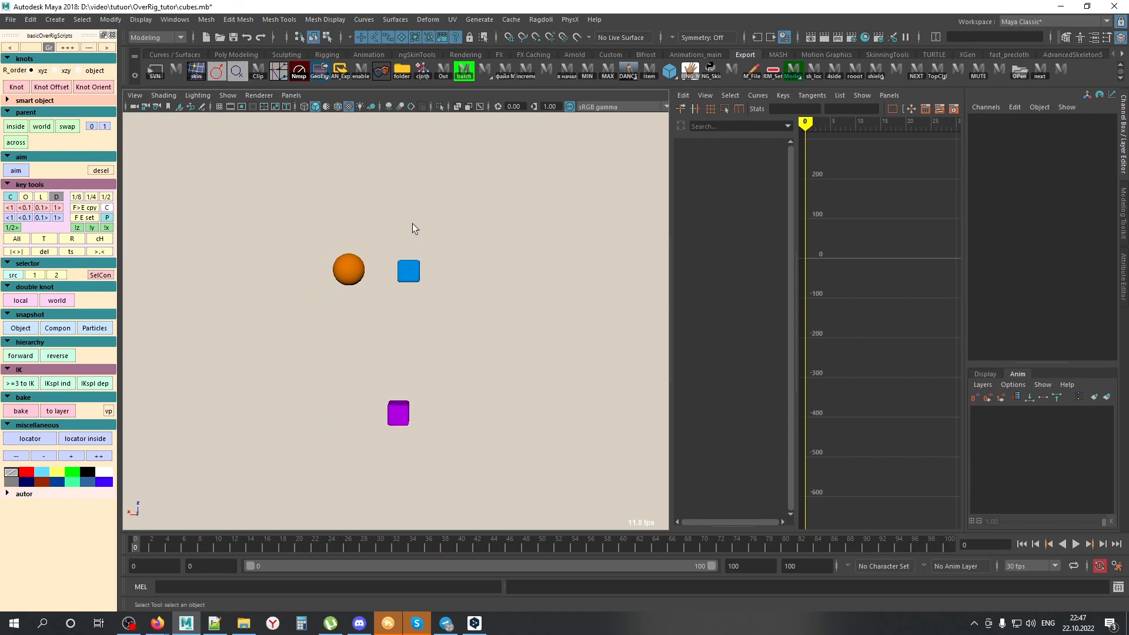
left_click(404, 418)
key("e")
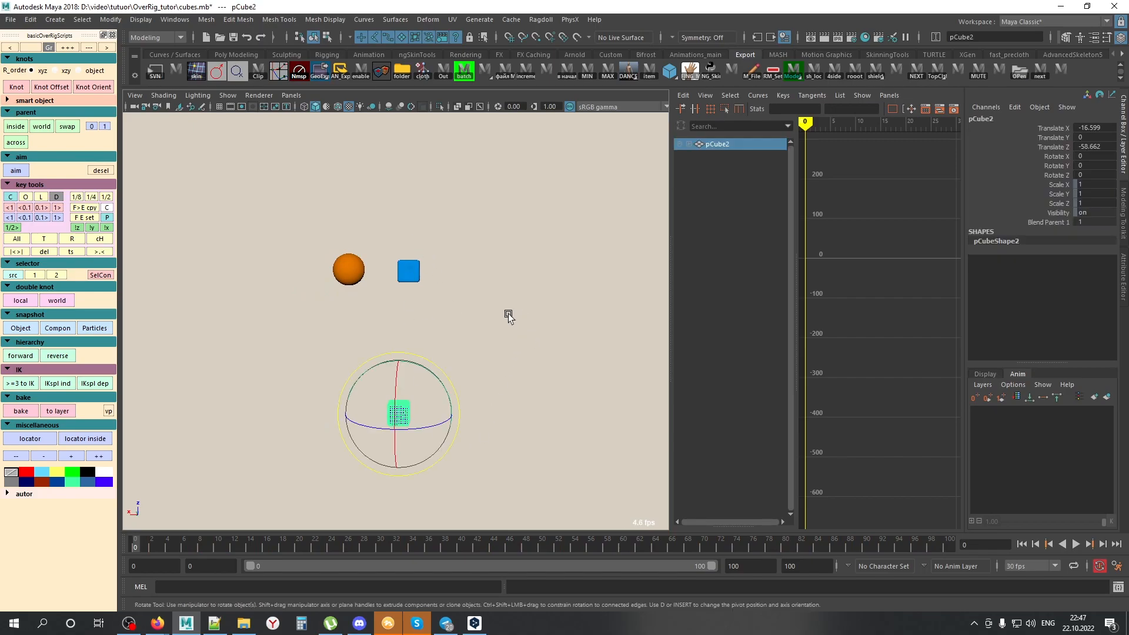
left_click(379, 236)
left_click_drag(380, 237, 473, 324)
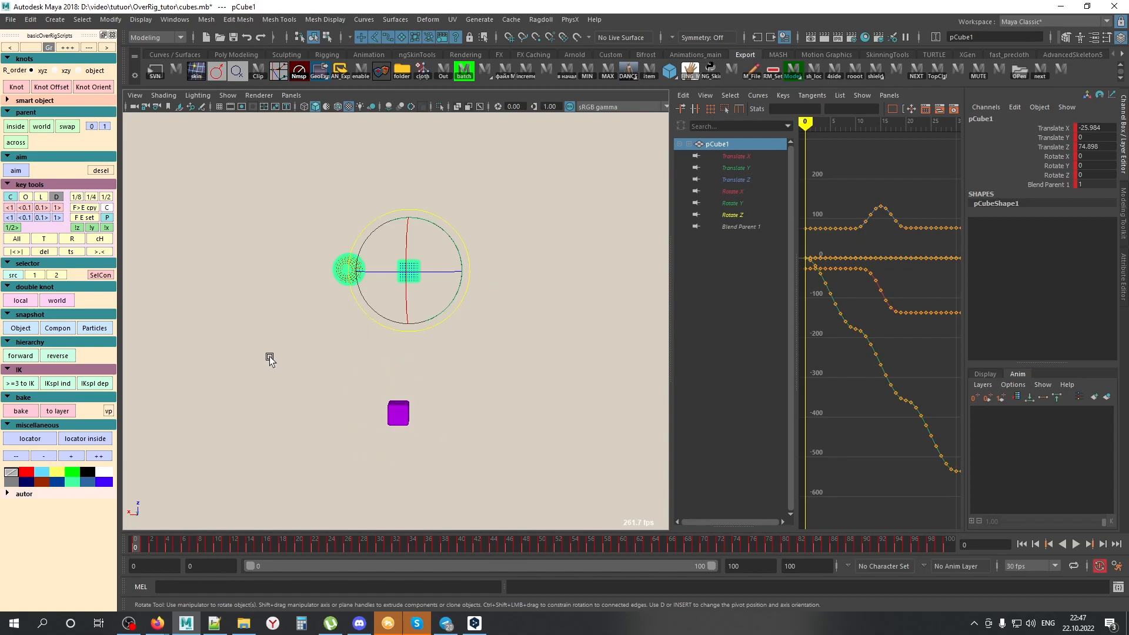
left_click_drag(365, 412, 486, 469)
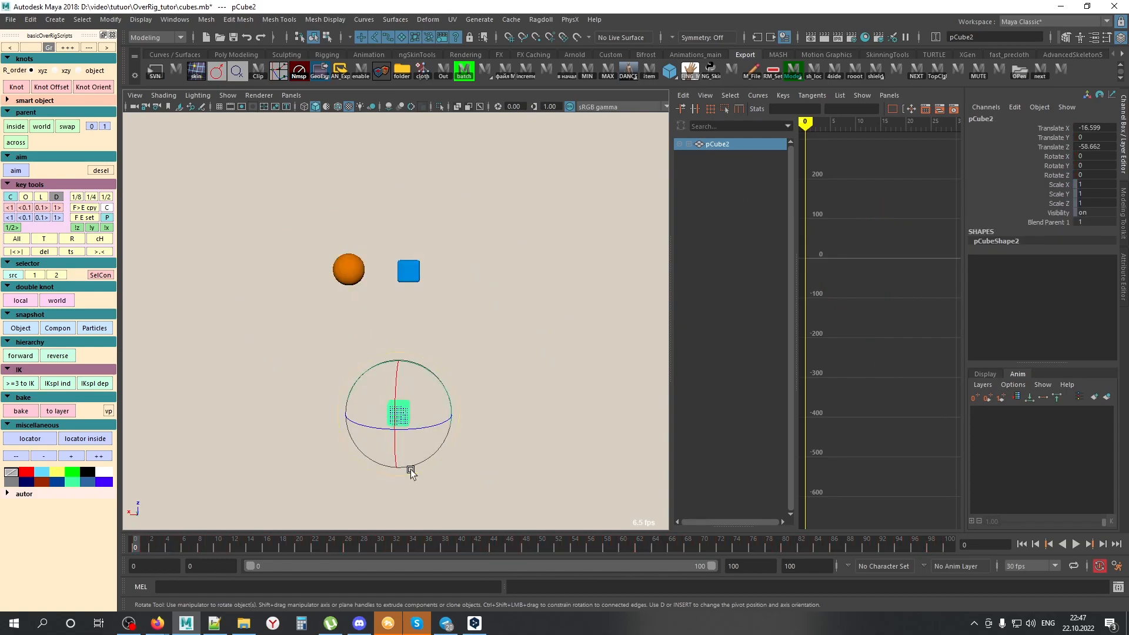
left_click(461, 376)
left_click_drag(367, 384, 441, 454)
Step: Bake the blue cube's animation to a new knot and recalculate that knot inside the purple cube
left_click(396, 289)
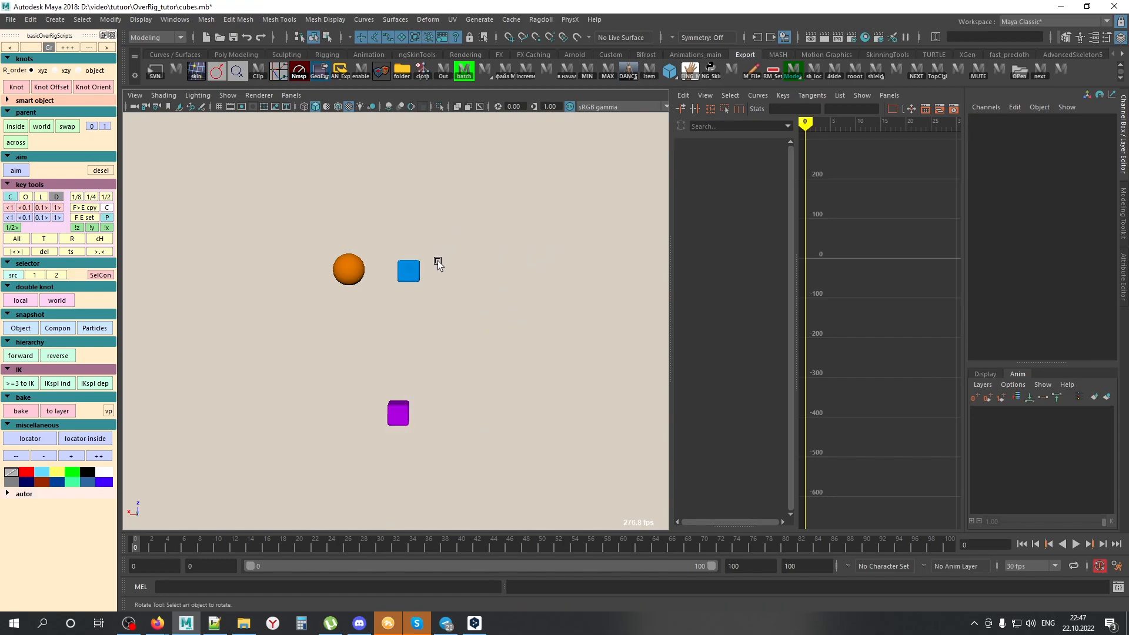
left_click_drag(423, 284, 419, 286)
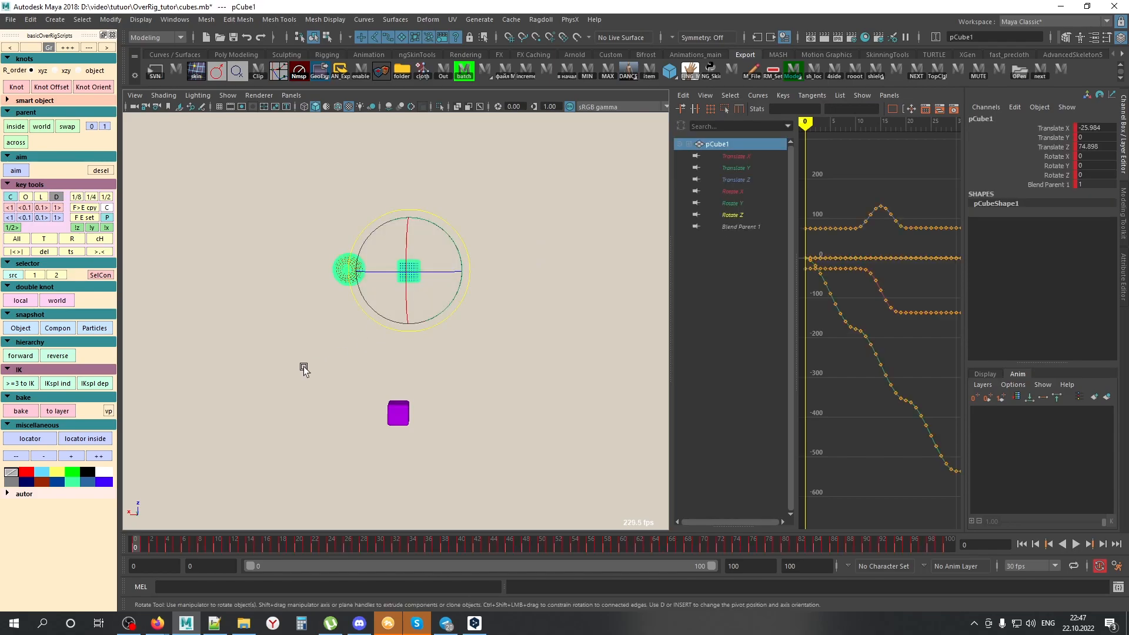
left_click(18, 87)
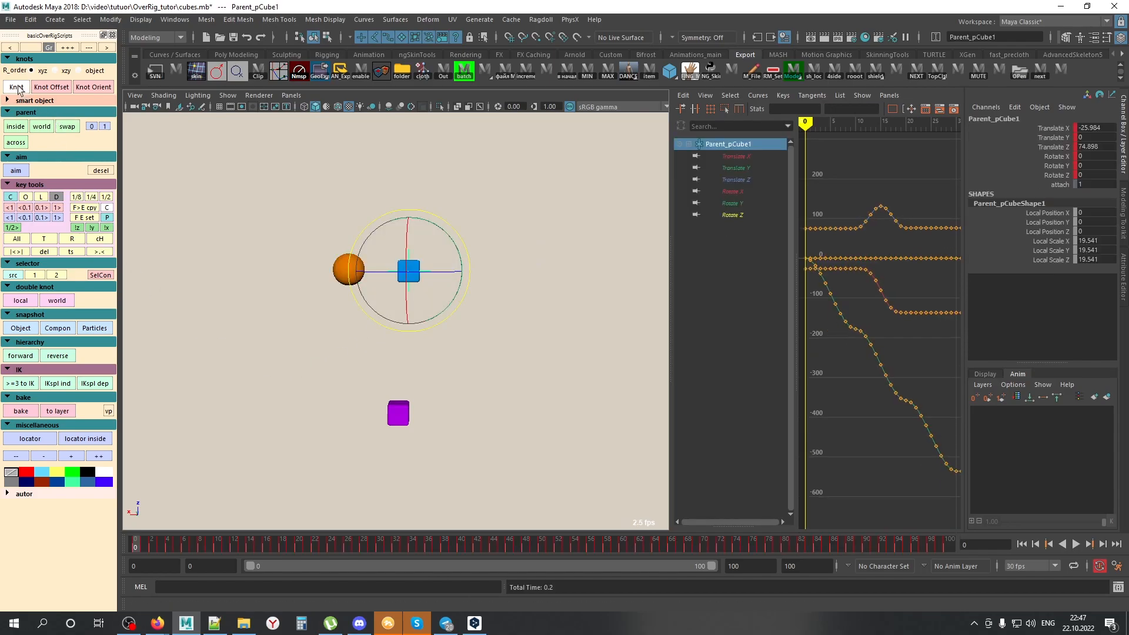
left_click_drag(393, 421, 482, 443)
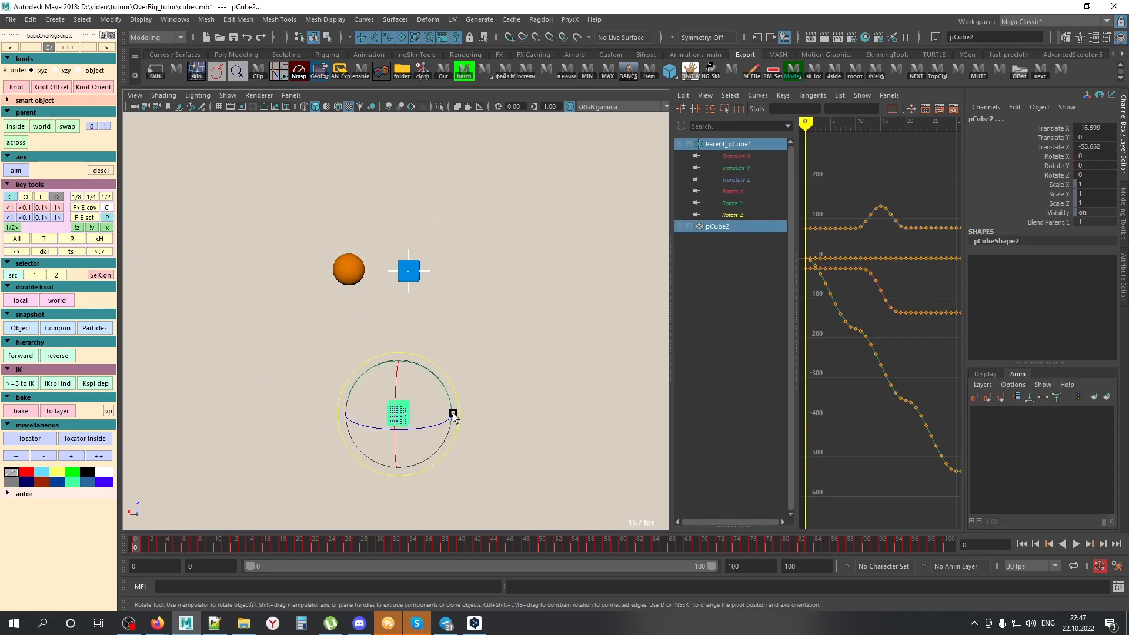
left_click(15, 127)
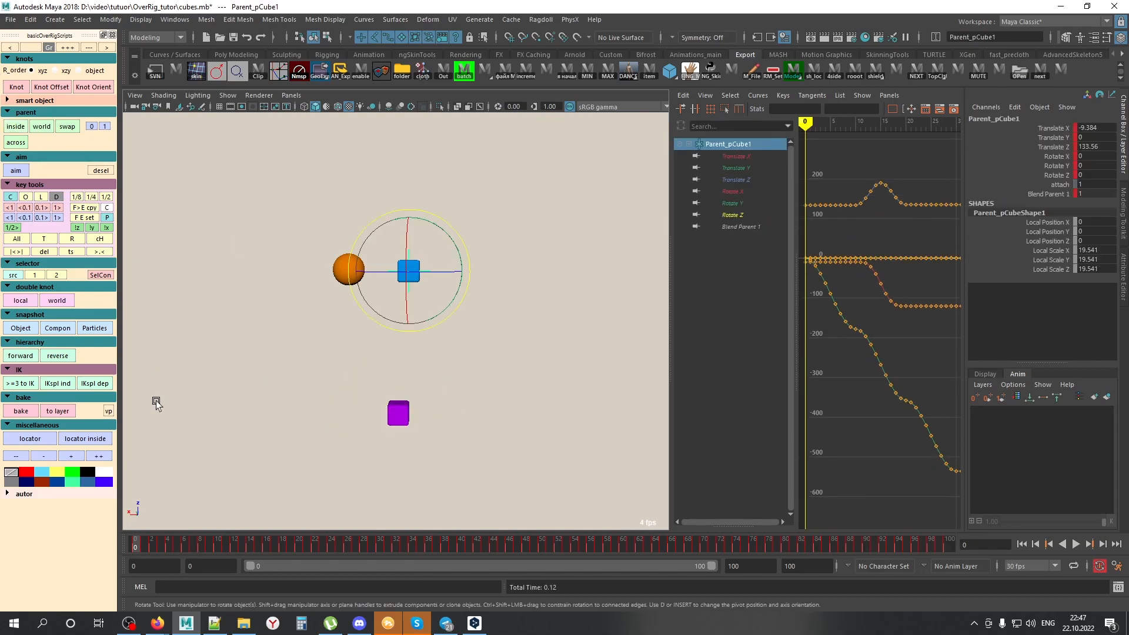
Step: Test-rotate the purple cube, undo the rotation and clear the selection
left_click(398, 413)
mouse_move(423, 368)
left_mouse_down()
mouse_move(441, 385)
mouse_move(433, 371)
left_mouse_up()
key("ctrl+z")
left_click(471, 316)
left_click(426, 270)
left_click(391, 372)
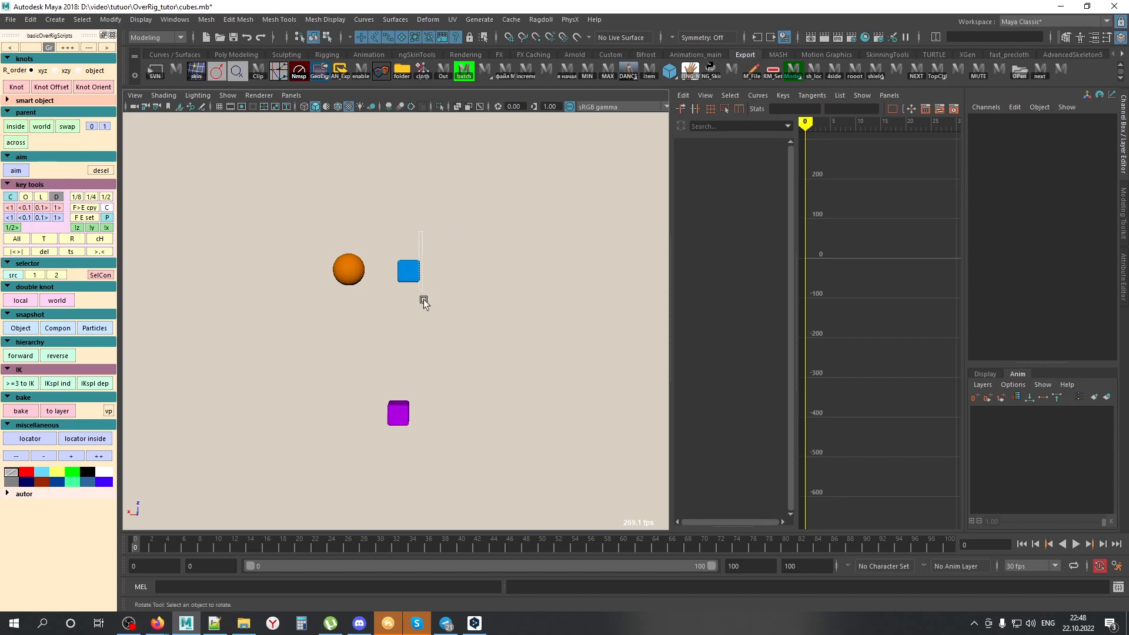
Step: Apply Across to the blue cube with the purple cube as parent, and scrub the first frames to check the motion
left_click(418, 276)
left_click(398, 413, "shift")
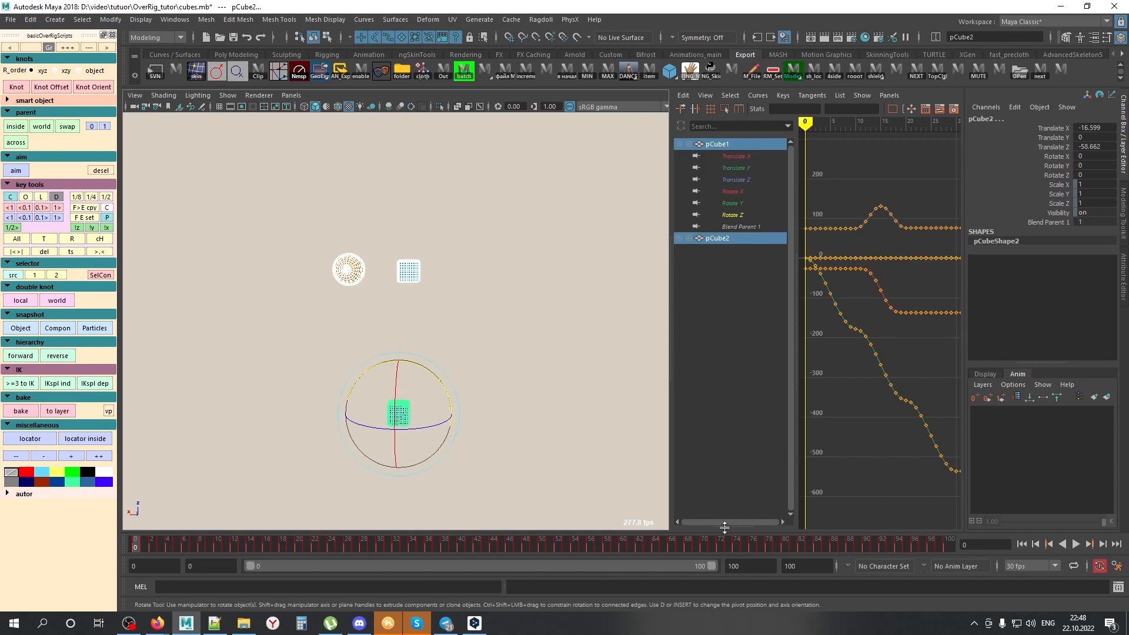
left_click(16, 143)
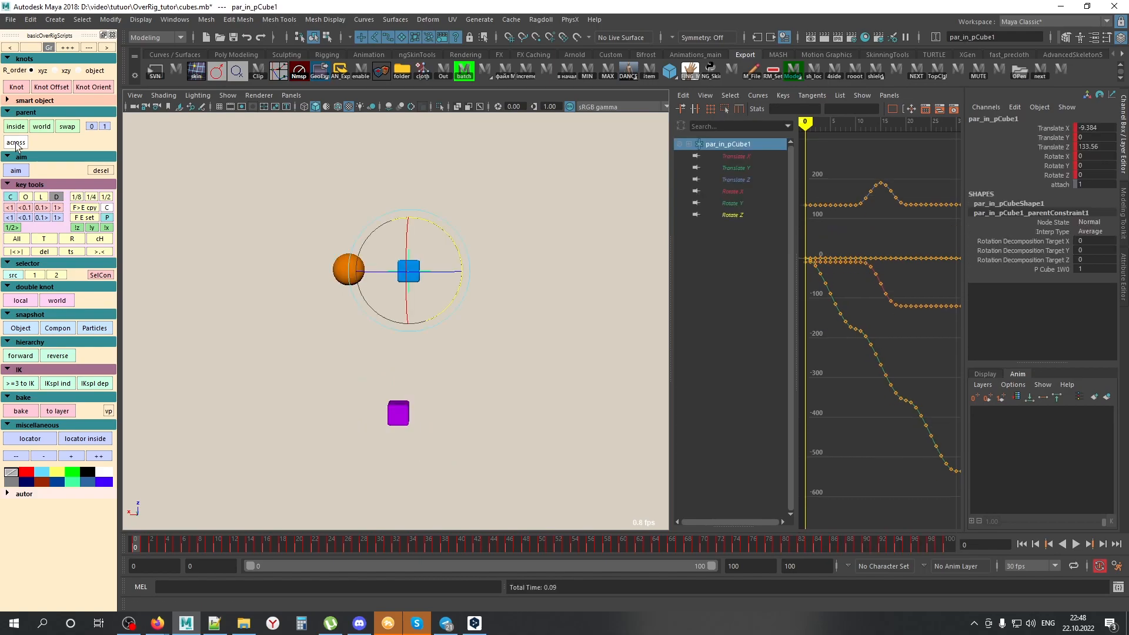
left_click(160, 544)
mouse_move(161, 545)
left_mouse_down()
mouse_move(355, 544)
mouse_move(167, 543)
left_mouse_up()
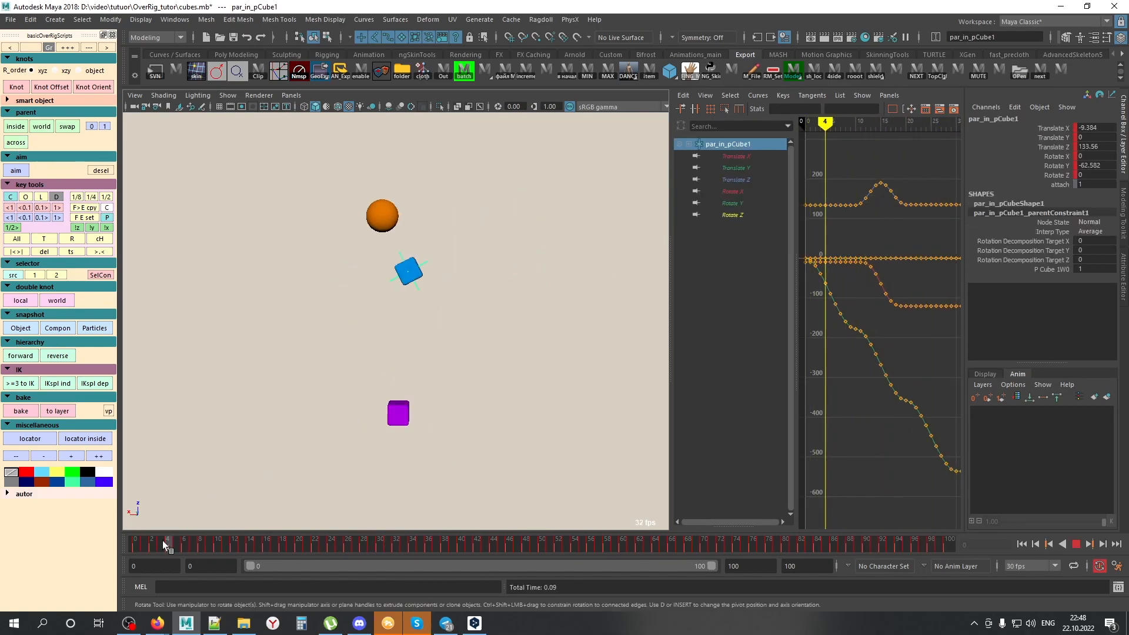
Step: Test-rotate the purple cube, undo the rotation and delete the blue cube's knot
left_click(309, 439)
left_click(401, 397)
left_click_drag(430, 373, 480, 367)
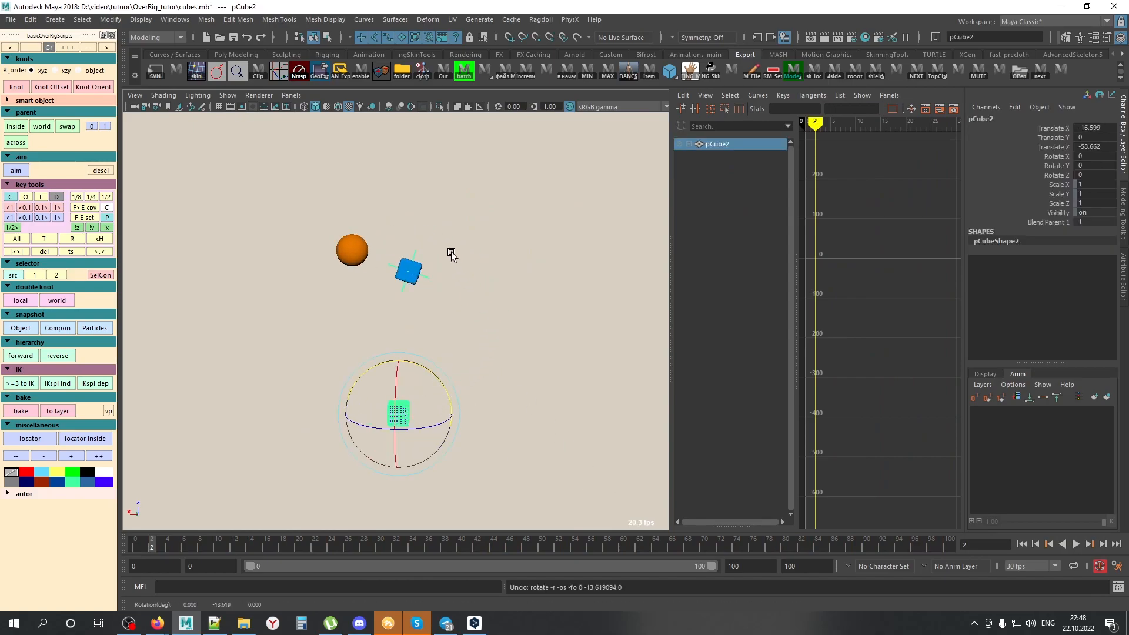
left_click(409, 272)
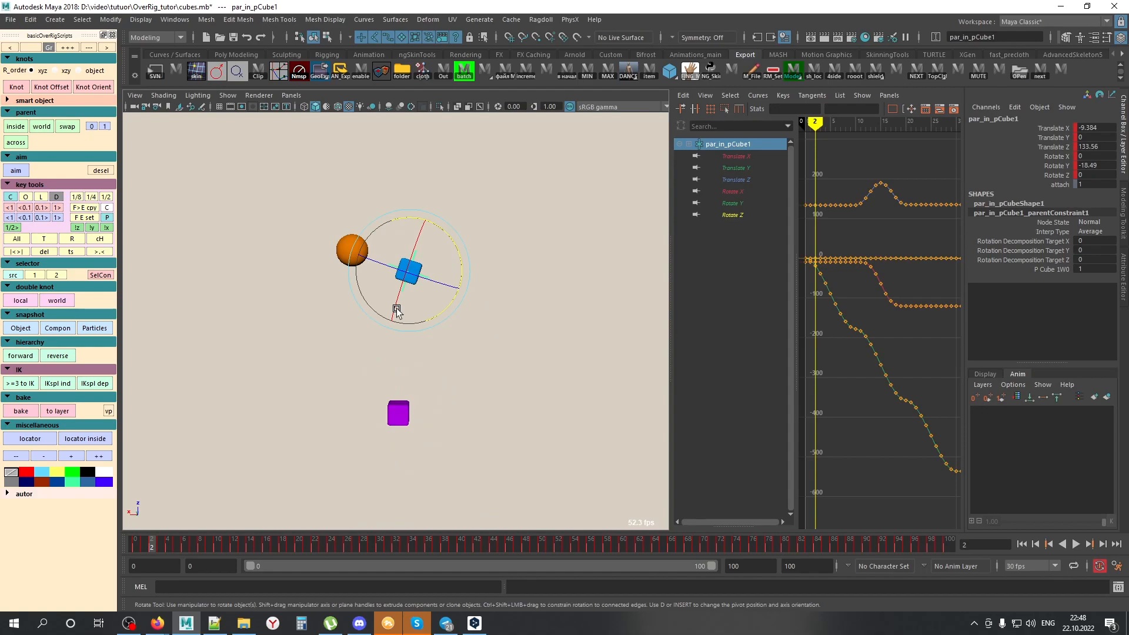
key("Delete")
Step: Apply Across to the blue cube with the purple cube as parent over the selected frames 10 to 32 only
left_click(413, 272)
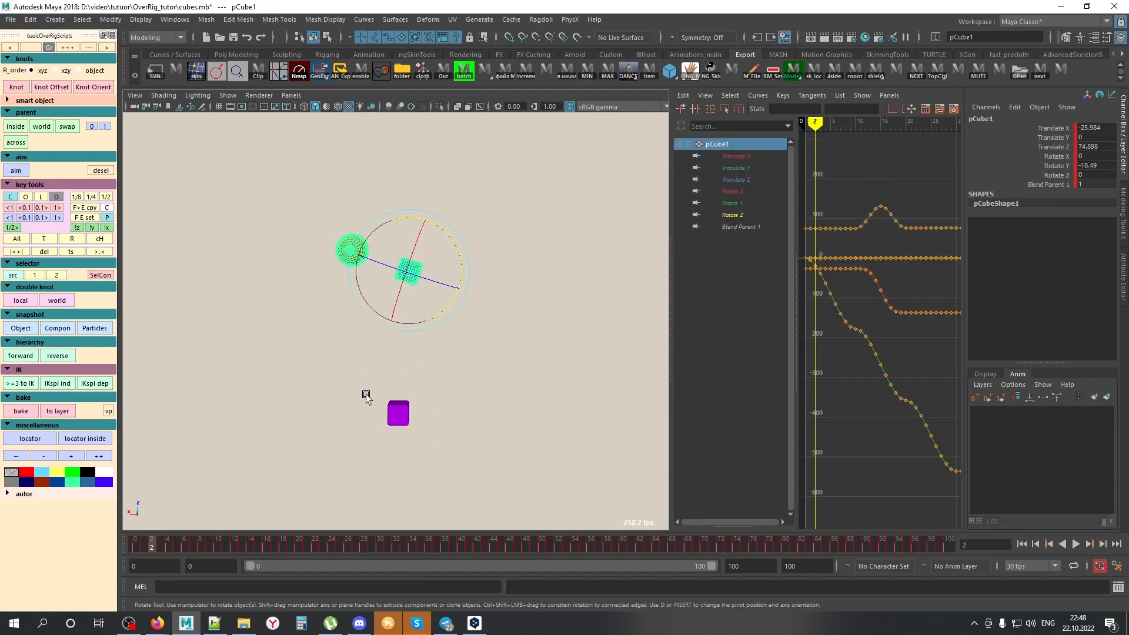
left_click_drag(361, 397, 453, 460, "shift")
left_click_drag(333, 551, 217, 549)
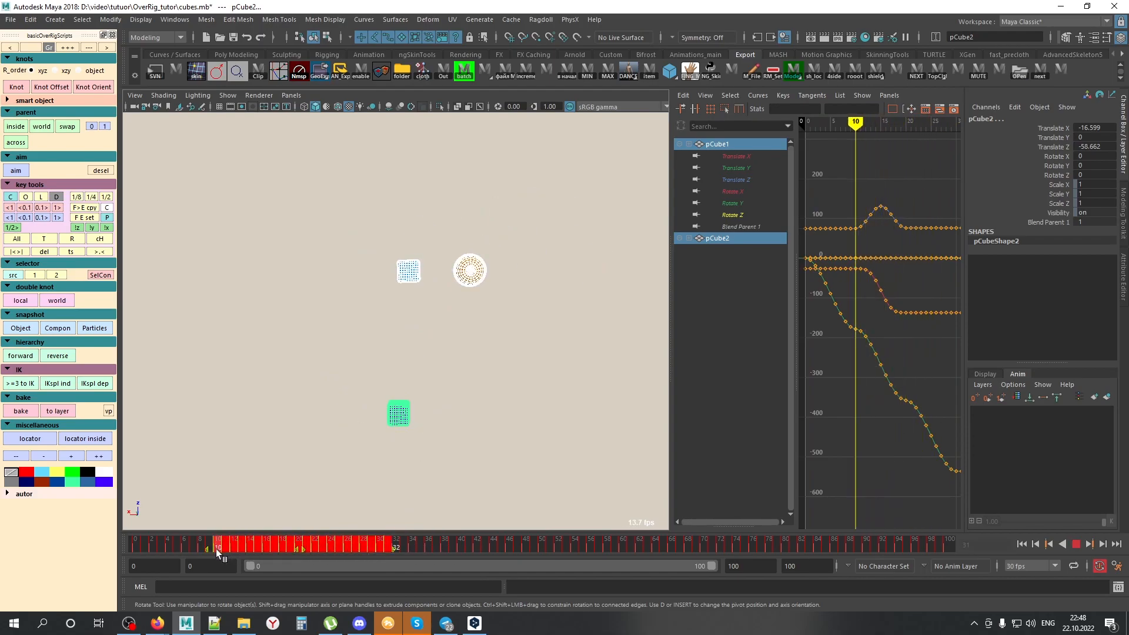
left_click(16, 142)
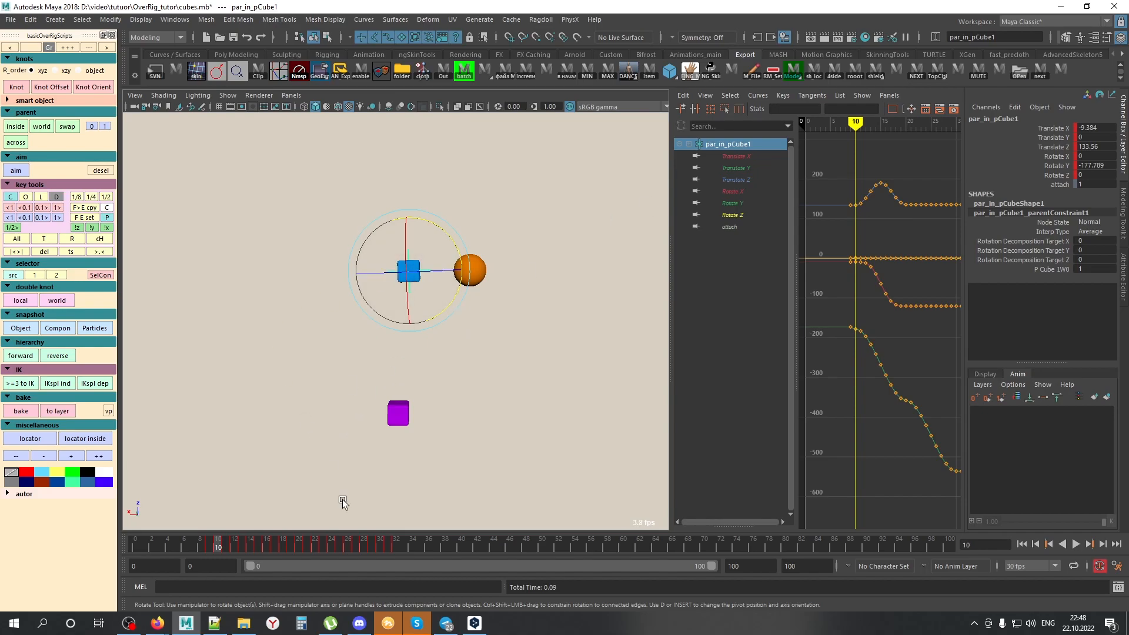
Step: Examine the knot's attach curve in the Graph Editor while scrubbing across the start of the baked range
left_click_drag(241, 547, 205, 542)
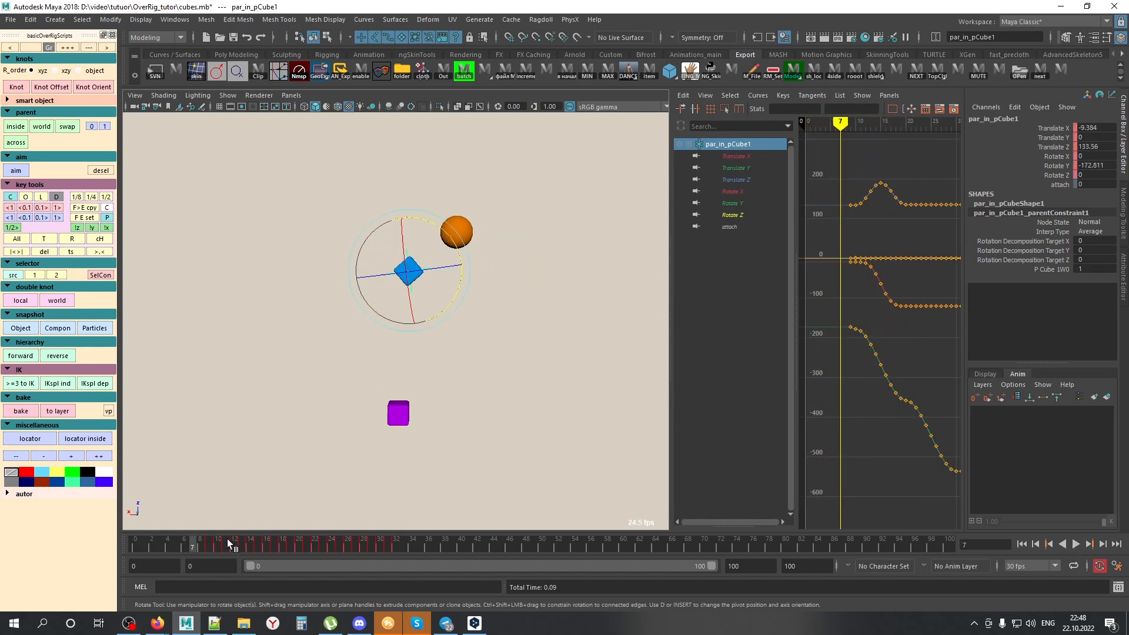
left_click(729, 227)
key("f")
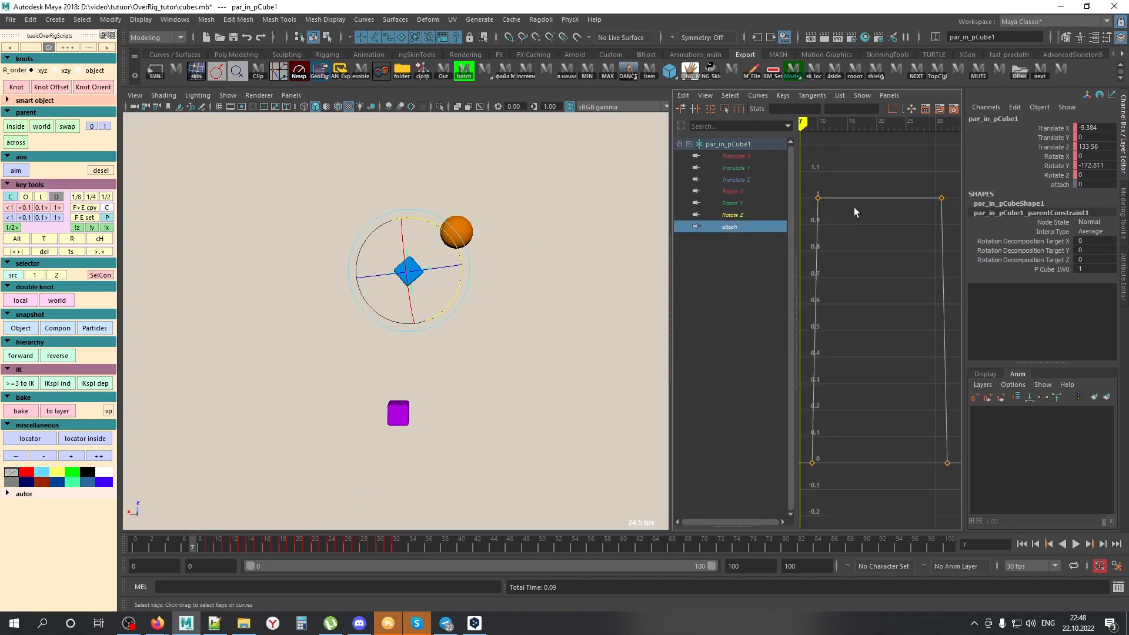
left_click_drag(203, 547, 250, 537)
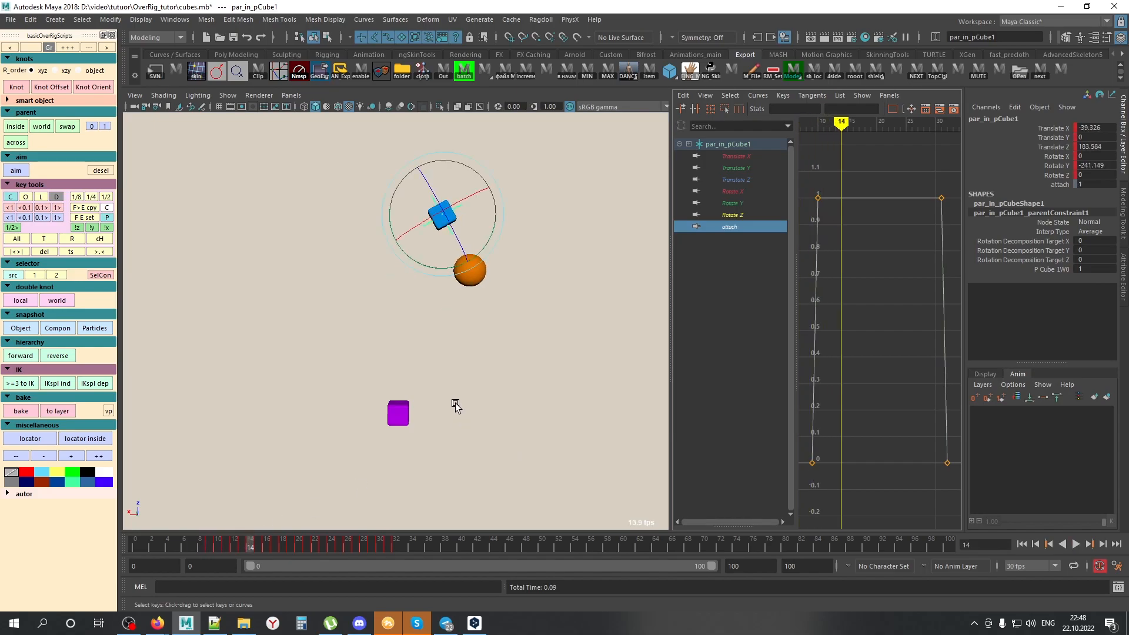
Step: Test-rotate the purple cube inside the baked range and at frame 0, undo both rotations, and scrub back to frame 0
left_click(401, 414)
mouse_move(428, 370)
left_mouse_down()
mouse_move(433, 393)
mouse_move(423, 381)
left_mouse_up()
key("ctrl+z")
left_click_drag(193, 545, 135, 545)
mouse_move(581, 434)
middle_mouse_down()
mouse_move(454, 357)
mouse_move(576, 428)
middle_mouse_up()
key("ctrl+z")
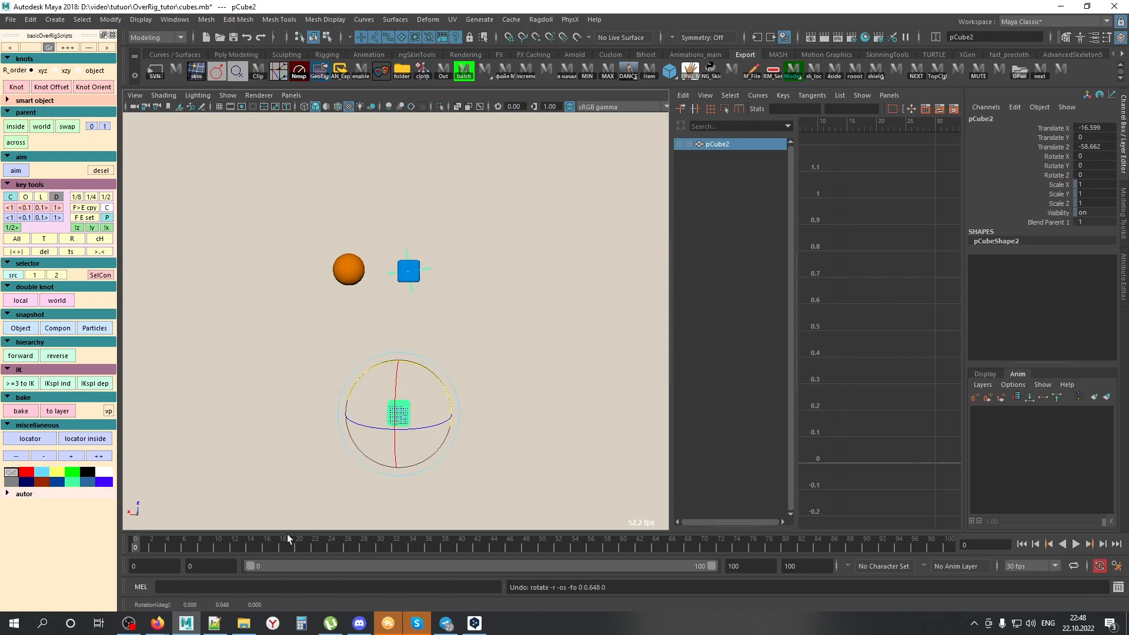
left_click_drag(164, 546, 284, 534)
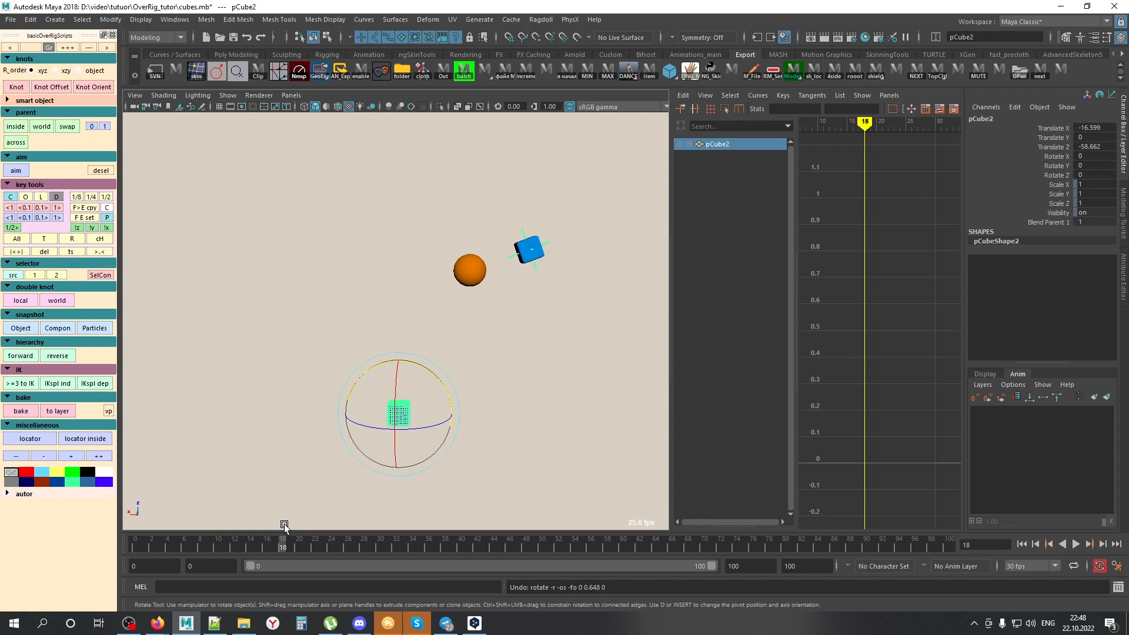
left_click_drag(230, 542, 135, 546)
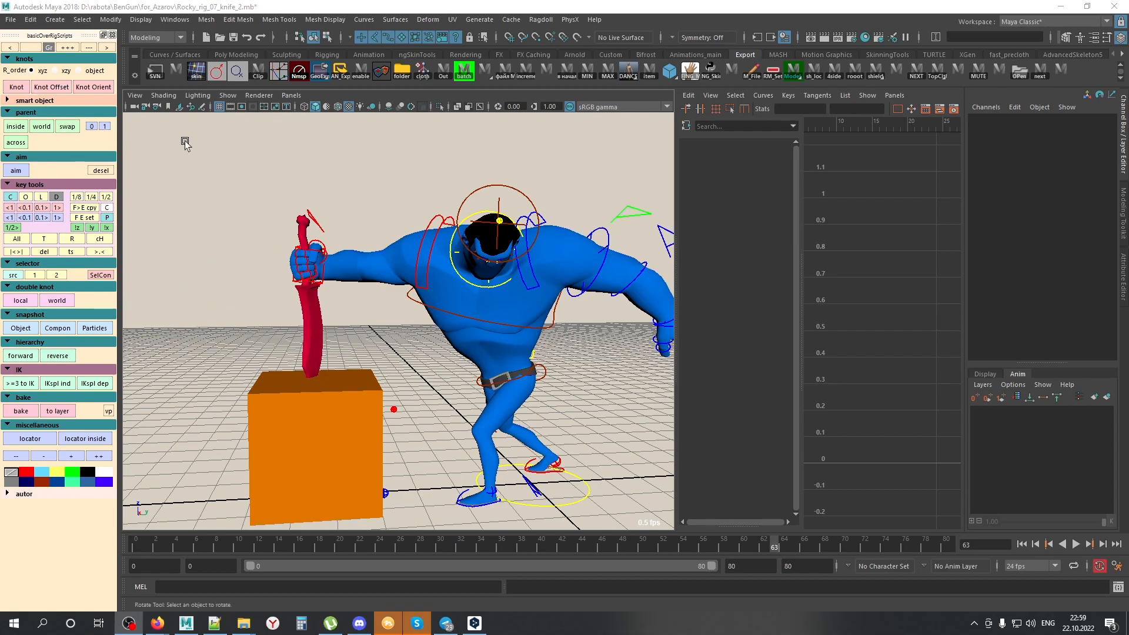
Step: Frame the whole character and box in the knife scene and play back its animation for review
middle_click_drag(304, 303, 342, 286, "alt")
right_click_drag(342, 286, 403, 278, "alt")
left_click_drag(403, 278, 396, 299, "alt")
middle_click_drag(395, 298, 390, 307, "alt")
right_click_drag(391, 307, 360, 300, "alt")
middle_click_drag(405, 298, 347, 308, "alt")
right_click_drag(347, 308, 380, 278, "alt")
middle_click_drag(380, 278, 385, 287, "alt")
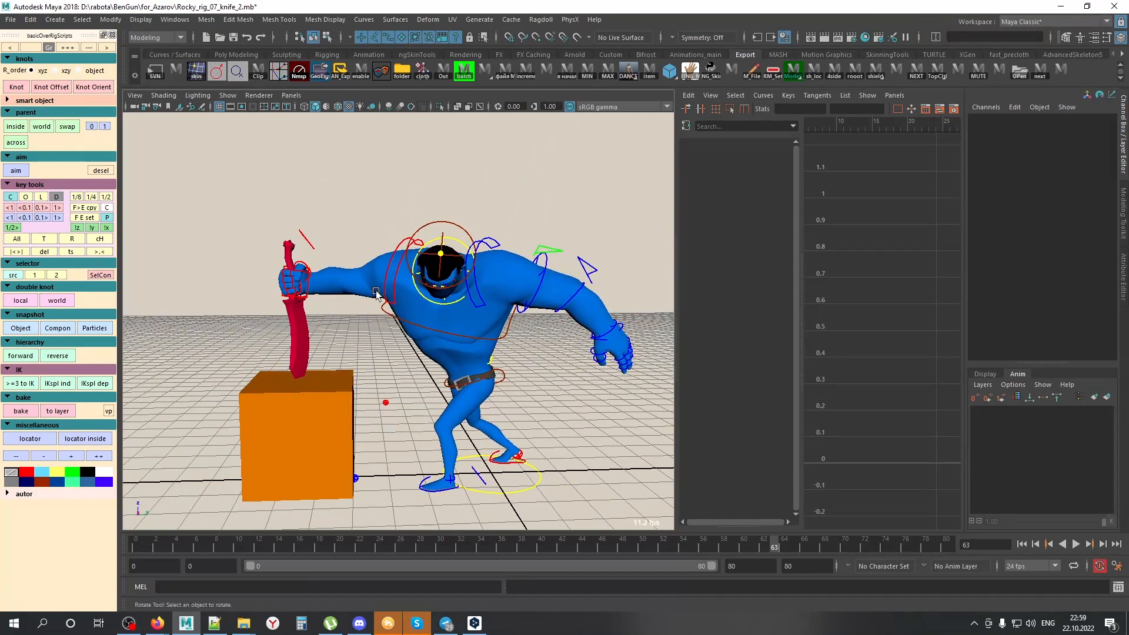
mouse_move(138, 545)
left_mouse_down()
mouse_move(249, 517)
mouse_move(259, 540)
left_mouse_up()
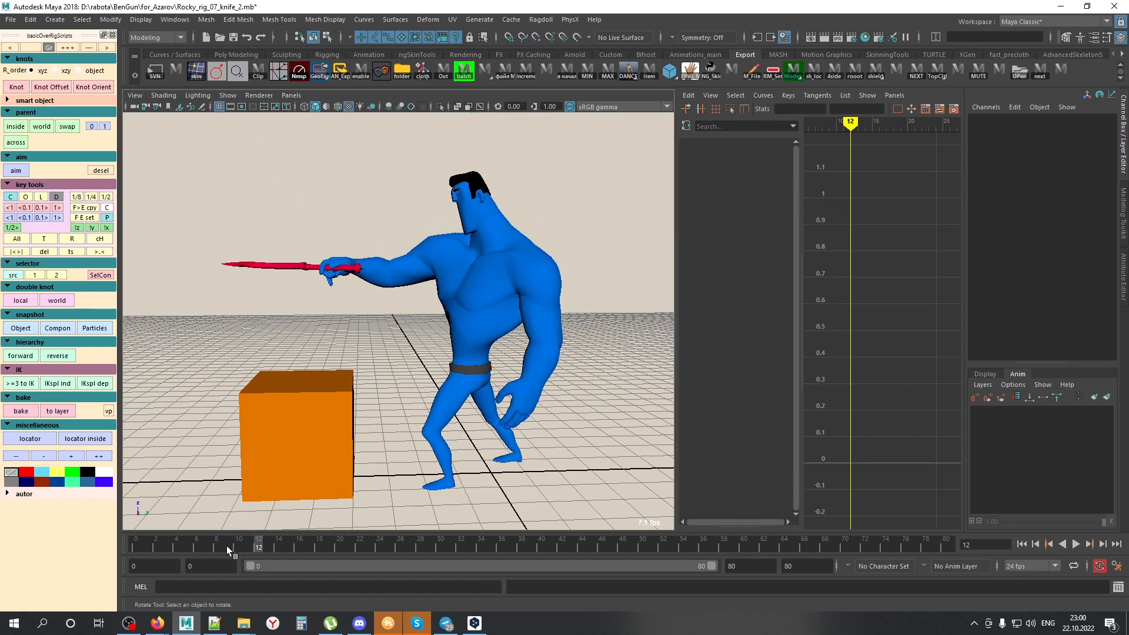
key("alt+v")
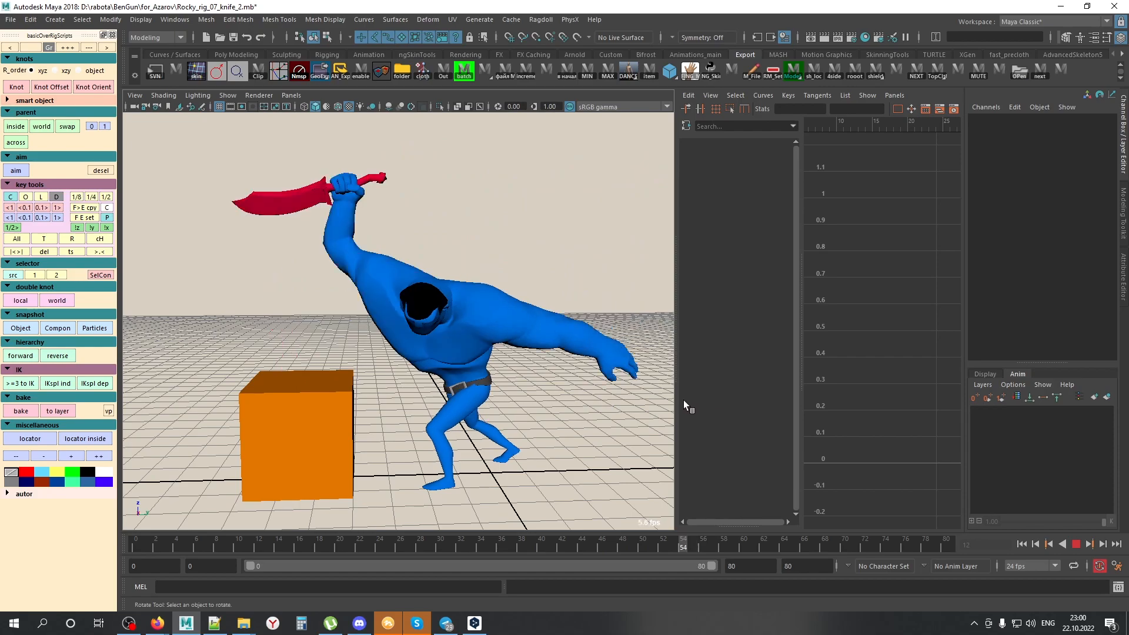
key("Escape")
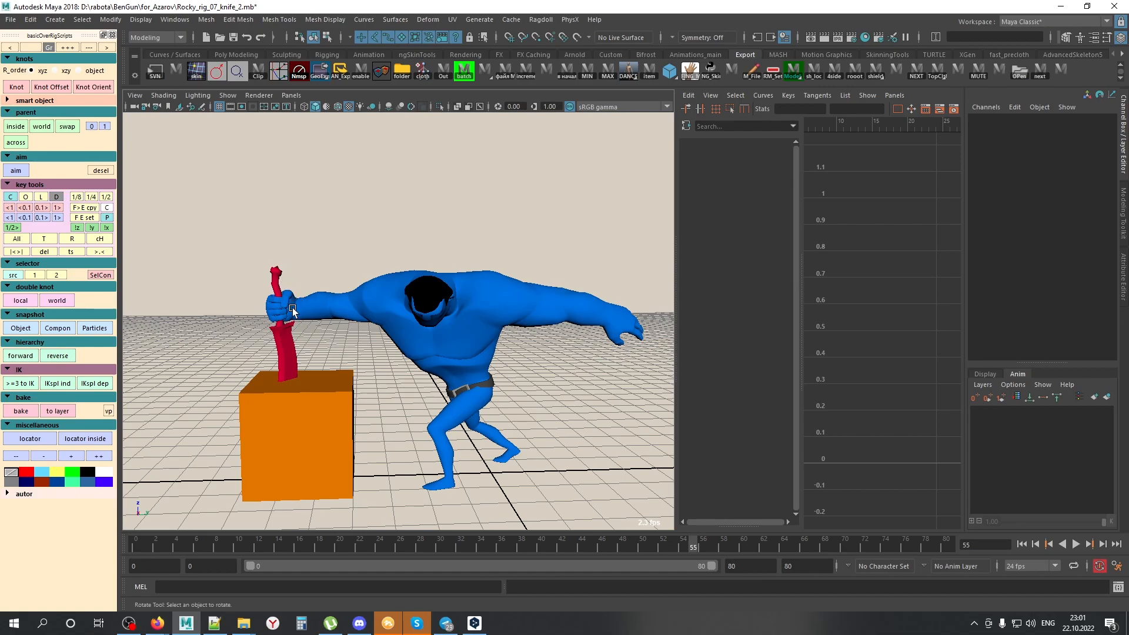
Step: Turn on X-ray shading and select the knife's joint inside the character's right hand
key("alt+x")
middle_click_drag(273, 290, 309, 275, "alt")
right_click_drag(309, 275, 428, 277, "alt")
key("alt+c")
left_click_drag(298, 289, 244, 311, "alt")
middle_click_drag(244, 311, 262, 332, "alt")
right_click_drag(262, 333, 315, 290, "alt")
key("alt+c")
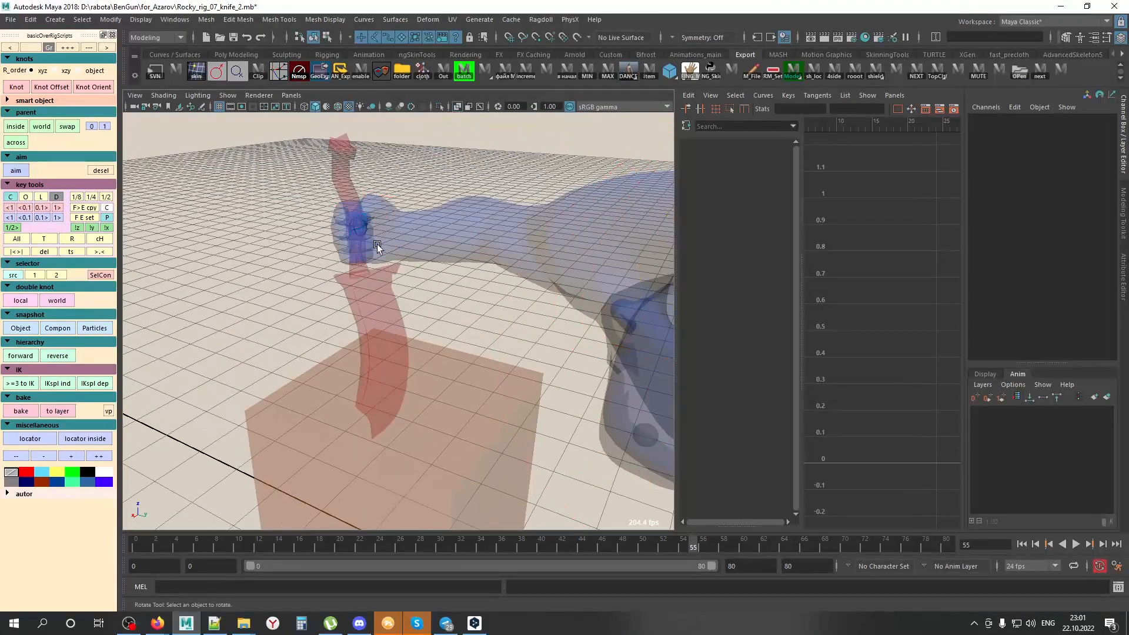
left_click(364, 225)
Step: Turn off X-ray shading and examine the knife joint's animation curves in the Graph Editor
left_click_drag(408, 293, 438, 291, "alt")
key("alt+x")
key("a")
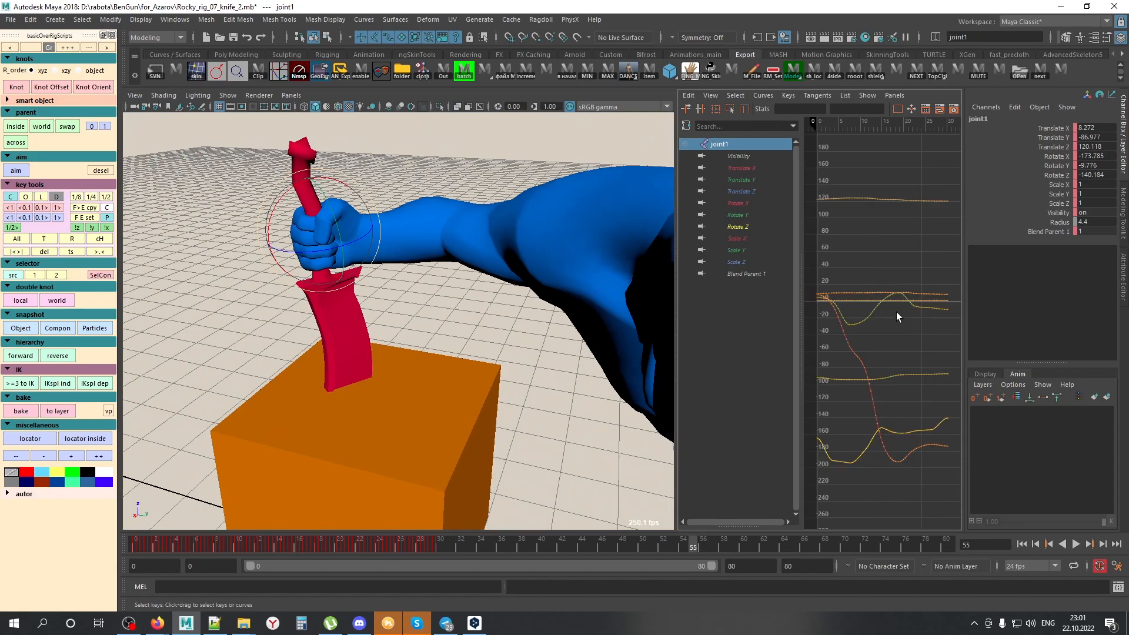
right_click_drag(897, 315, 875, 326, "alt")
left_click_drag(449, 419, 341, 344, "alt")
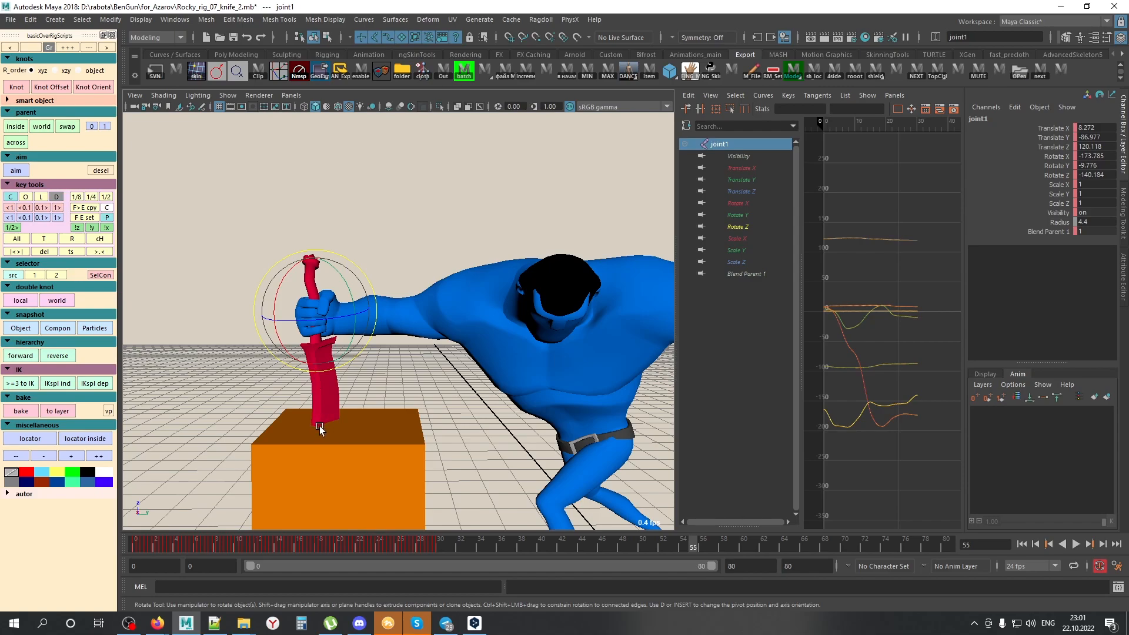
Step: Select the orange box, test-rotate it and undo the rotation
left_click(398, 436)
key("f")
mouse_move(474, 388)
left_mouse_down()
mouse_move(504, 454)
mouse_move(469, 376)
left_mouse_up()
key("ctrl+z")
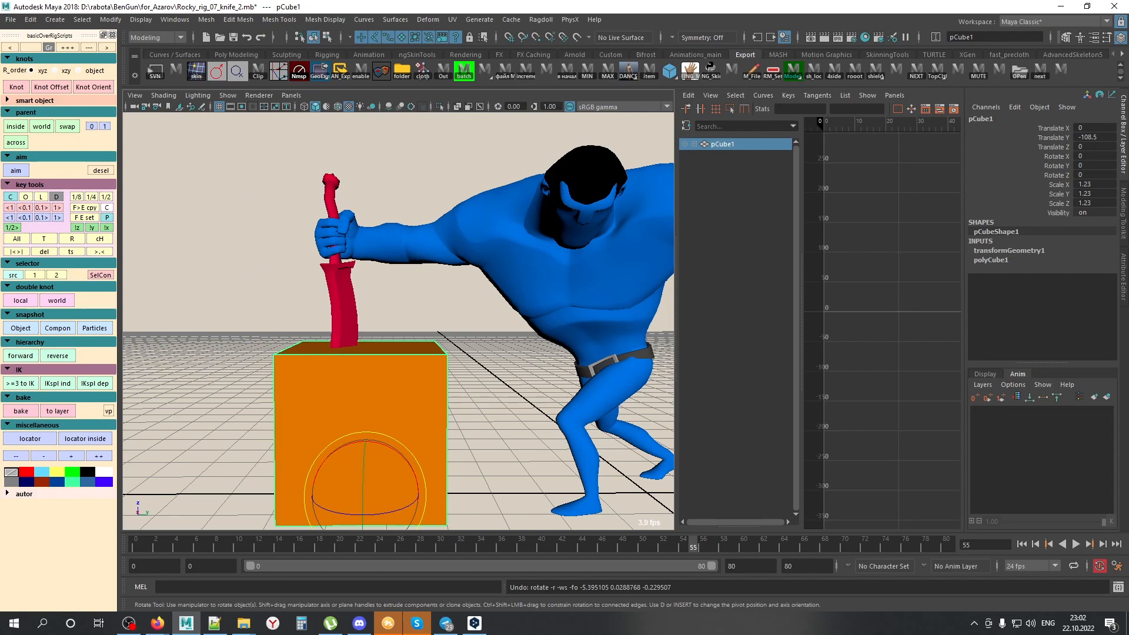
Step: Deselect the orange box and reselect the knife's joint inside the hand with X-ray shading on
middle_click_drag(415, 310, 390, 305, "alt")
left_click(434, 304)
right_click_drag(390, 305, 413, 298, "alt")
left_click_drag(414, 298, 412, 302, "alt")
middle_click_drag(330, 266, 395, 292, "alt")
key("alt+x")
key("alt+c")
left_click_drag(435, 287, 406, 348, "alt")
right_click_drag(405, 348, 591, 301, "alt")
key("alt+c")
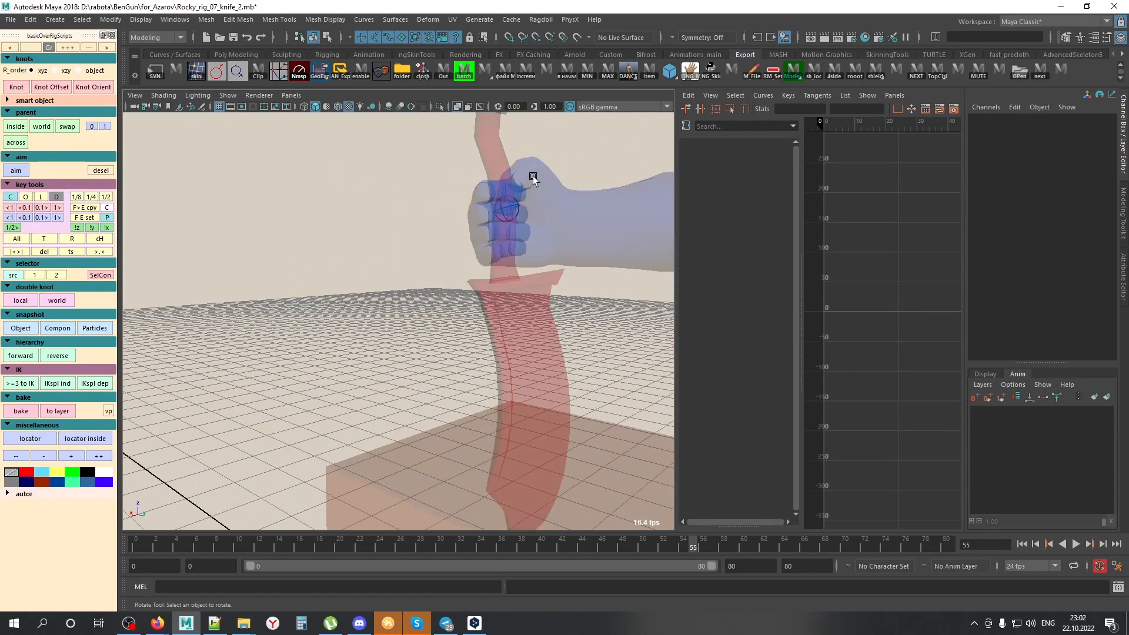
left_click(507, 209)
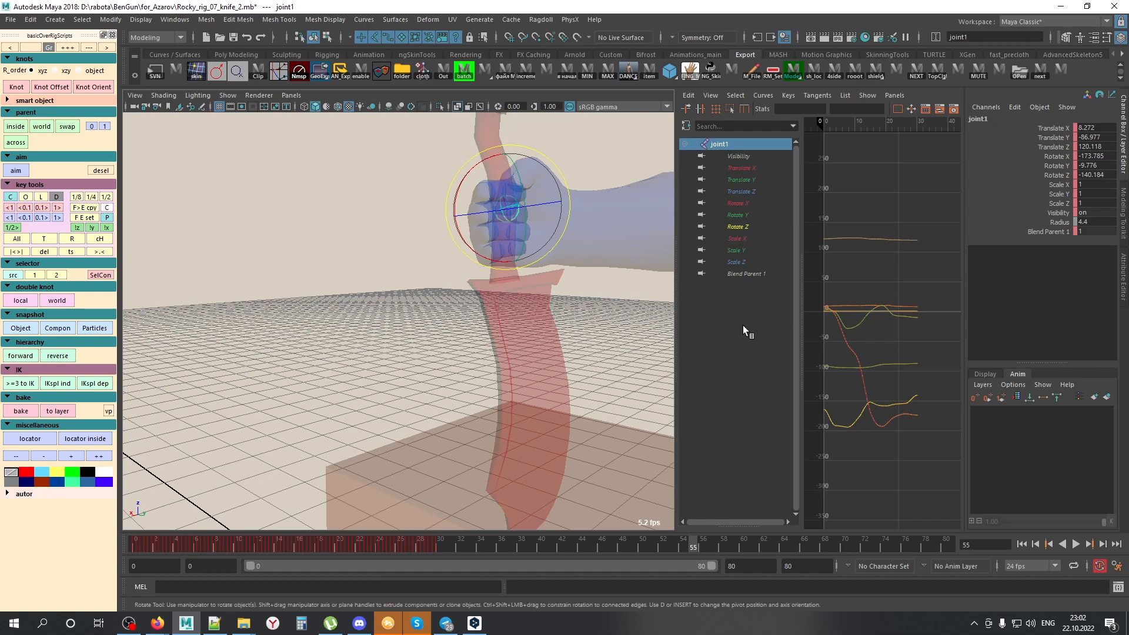
Step: Scrub through the knife animation, return to frame 0 and leave X-ray shading on
right_click_drag(594, 314, 423, 320, "alt")
left_click_drag(424, 320, 477, 310, "alt")
key("alt+x")
left_click_drag(141, 544, 372, 500)
middle_click_drag(371, 510, 316, 524, "alt")
left_click_drag(156, 544, 129, 540)
middle_click_drag(373, 266, 371, 294, "alt")
key("alt+x")
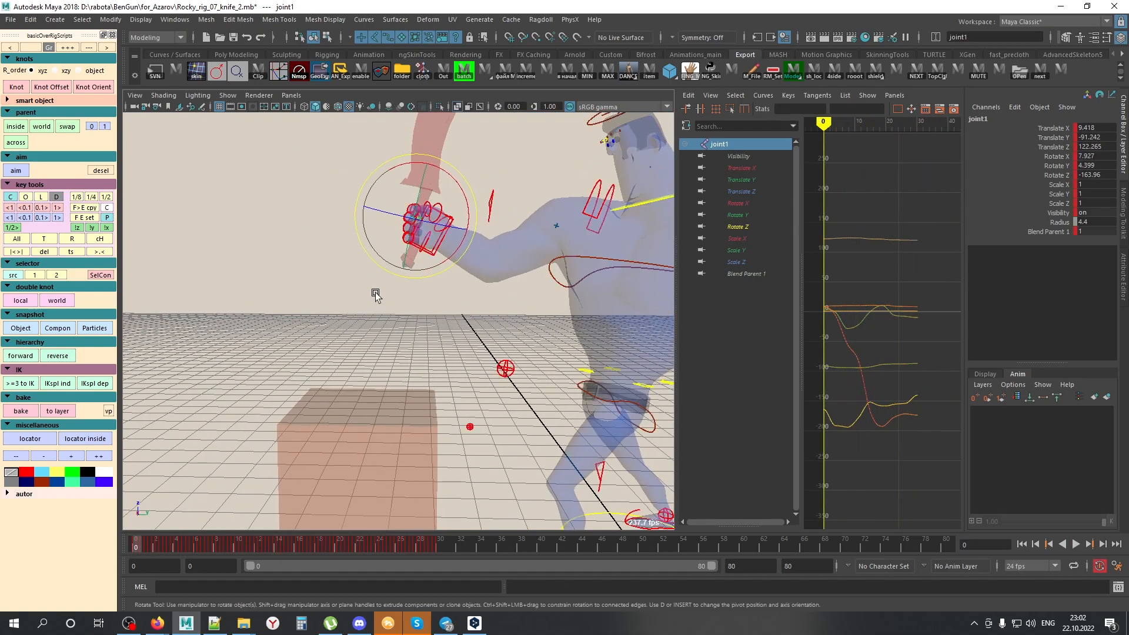
Step: Bake the knife joint's animation to a new knot, test-move the knot, undo the move and deselect it
left_click(17, 87)
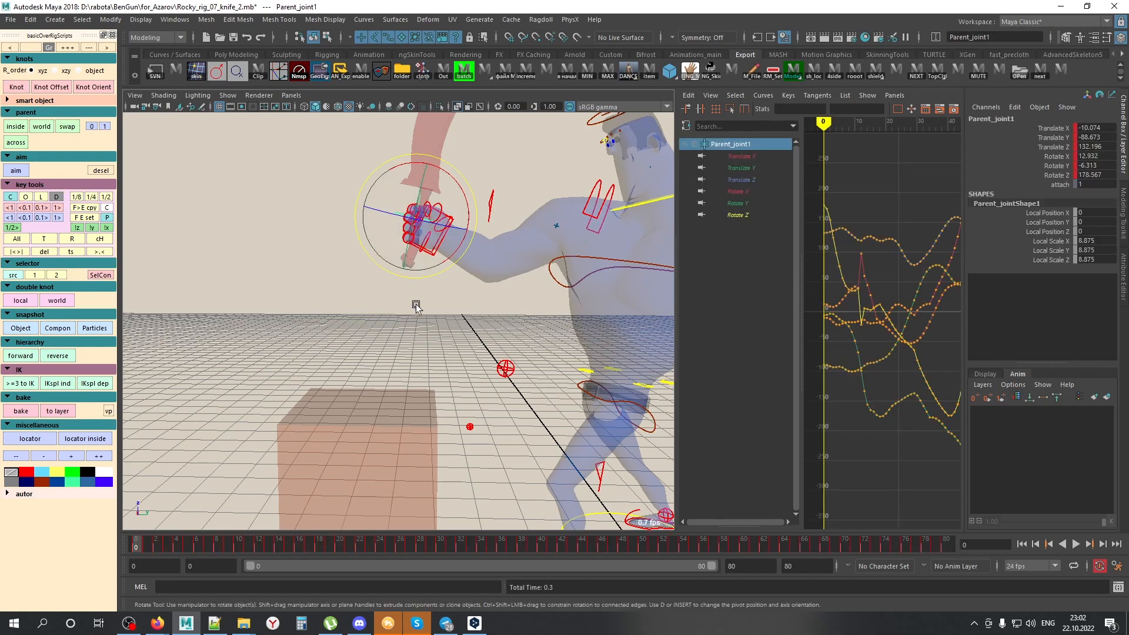
key("w")
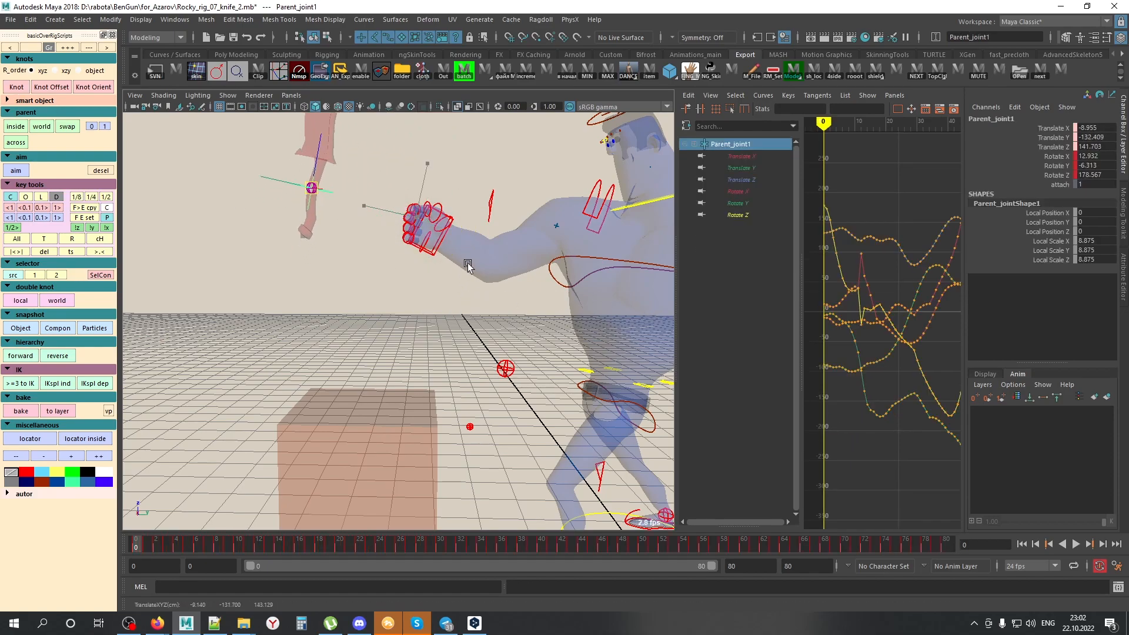
left_click(475, 308)
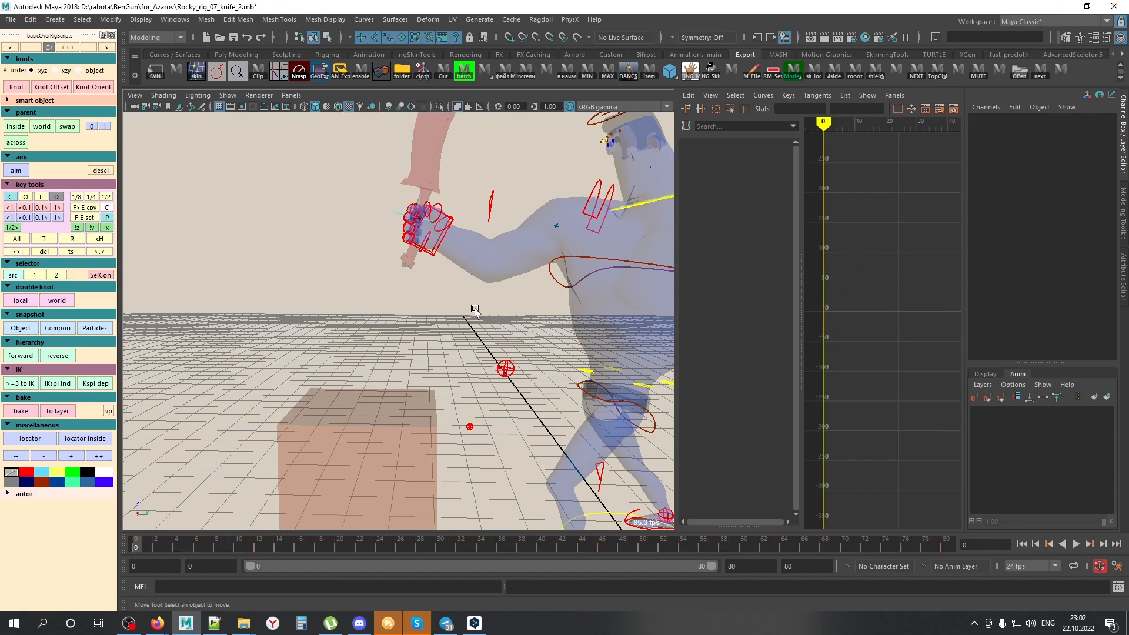
Step: Bake the right hand control's animation to a new knot
left_click(437, 252)
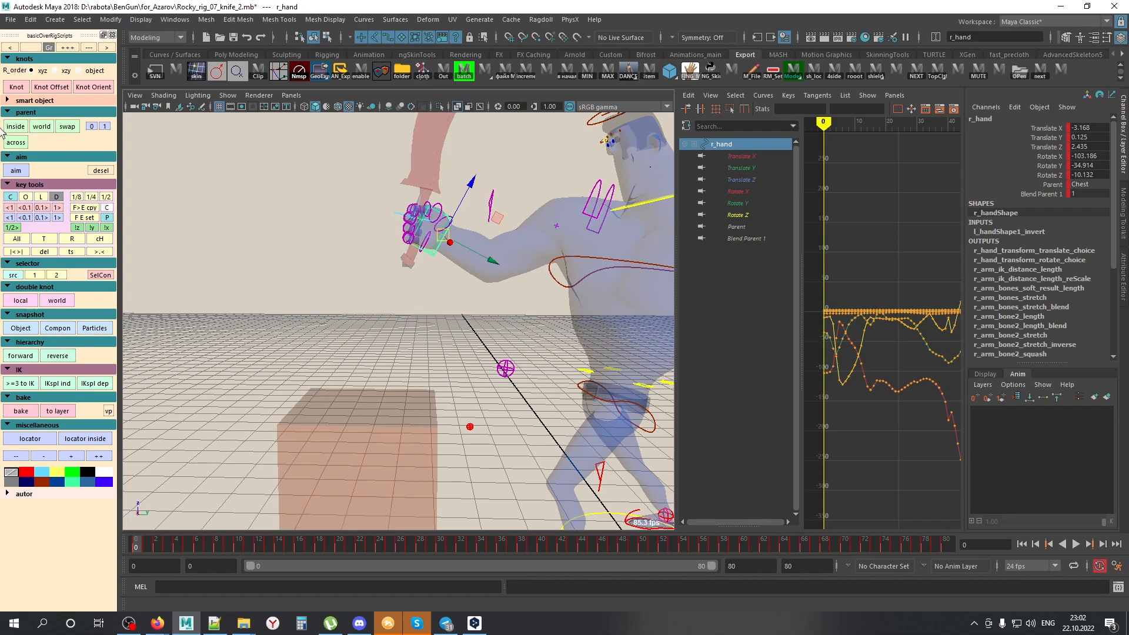
left_click(17, 87)
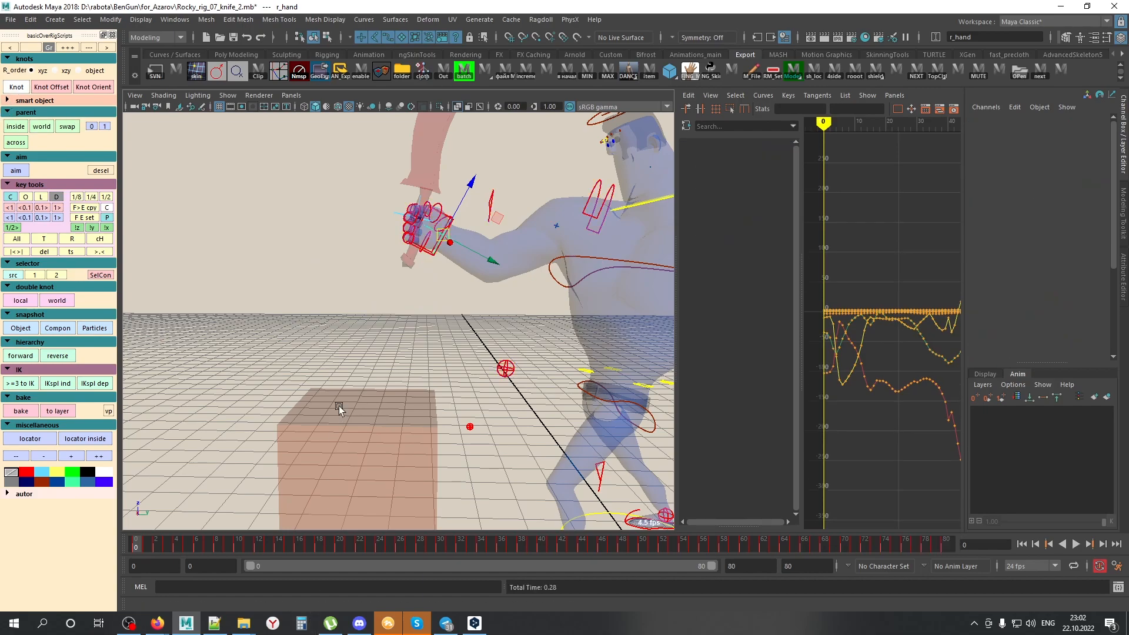
middle_click_drag(364, 305, 372, 330, "alt")
right_click_drag(371, 329, 508, 328, "alt")
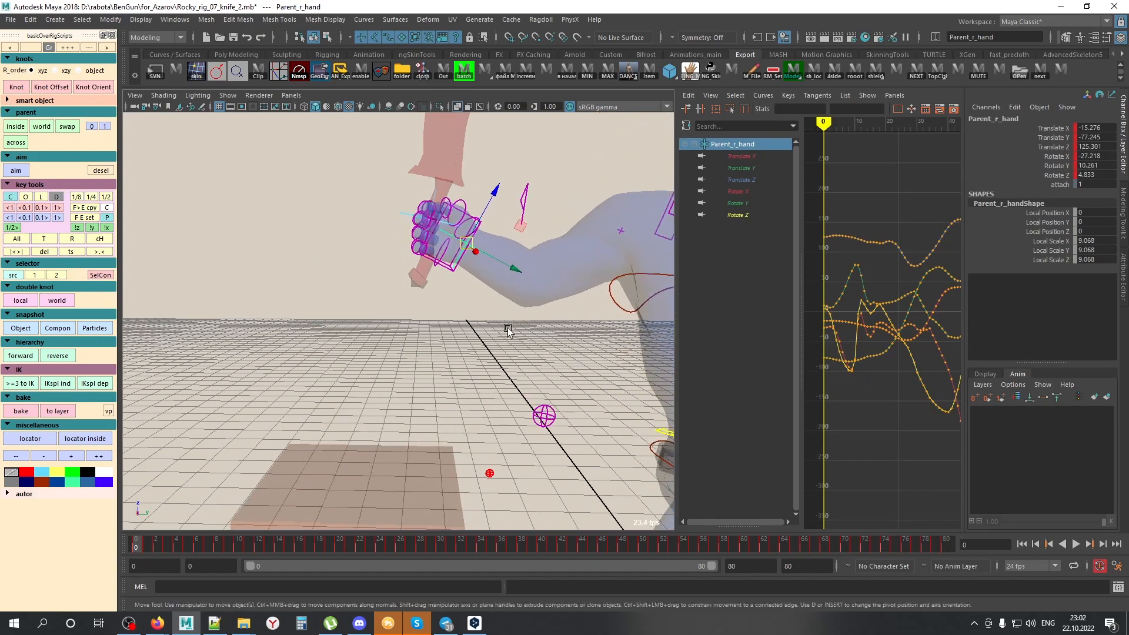
Step: Add the knife joint's knot to the selected hand knot and parent the hand inside the knife knot
left_click(437, 190, "shift")
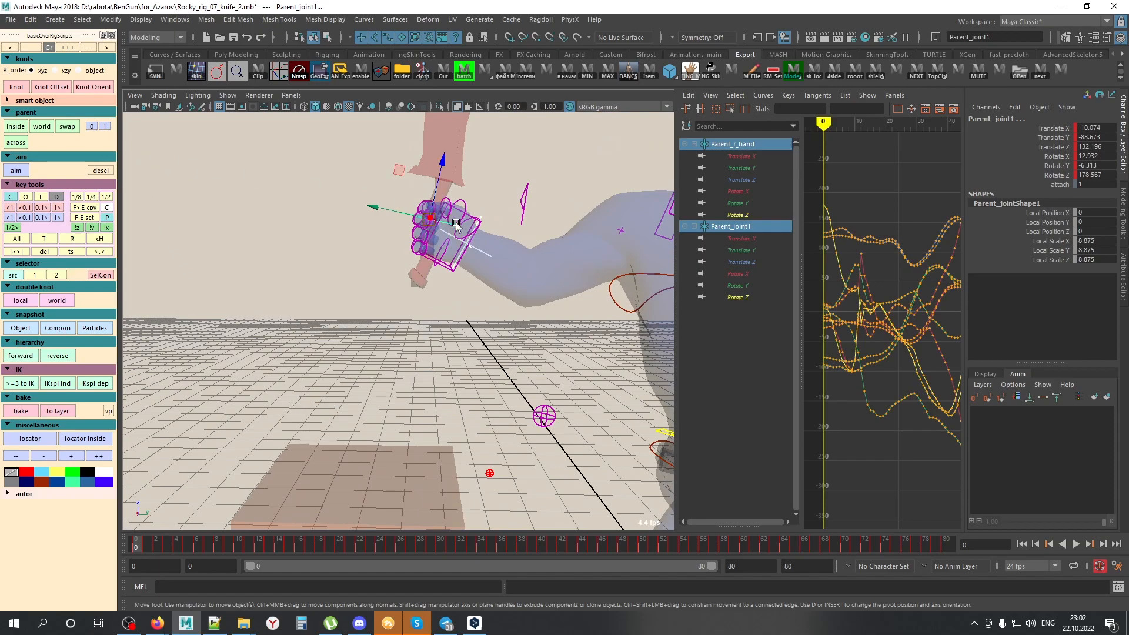
left_click(485, 251)
left_click(450, 205, "shift")
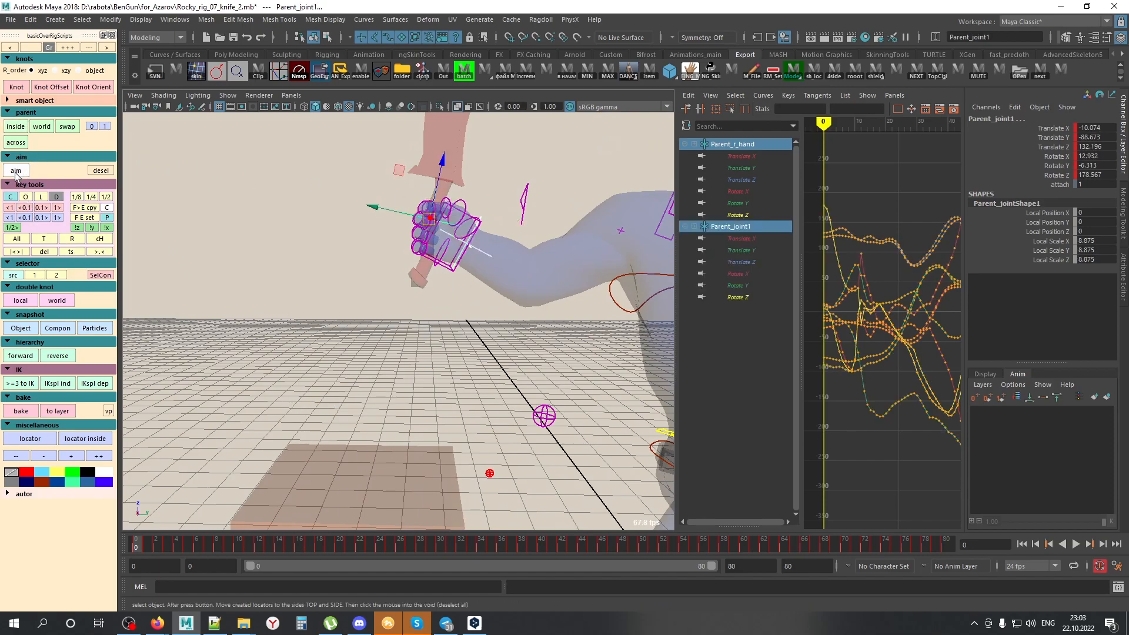
left_click(517, 235)
left_click(431, 199, "shift")
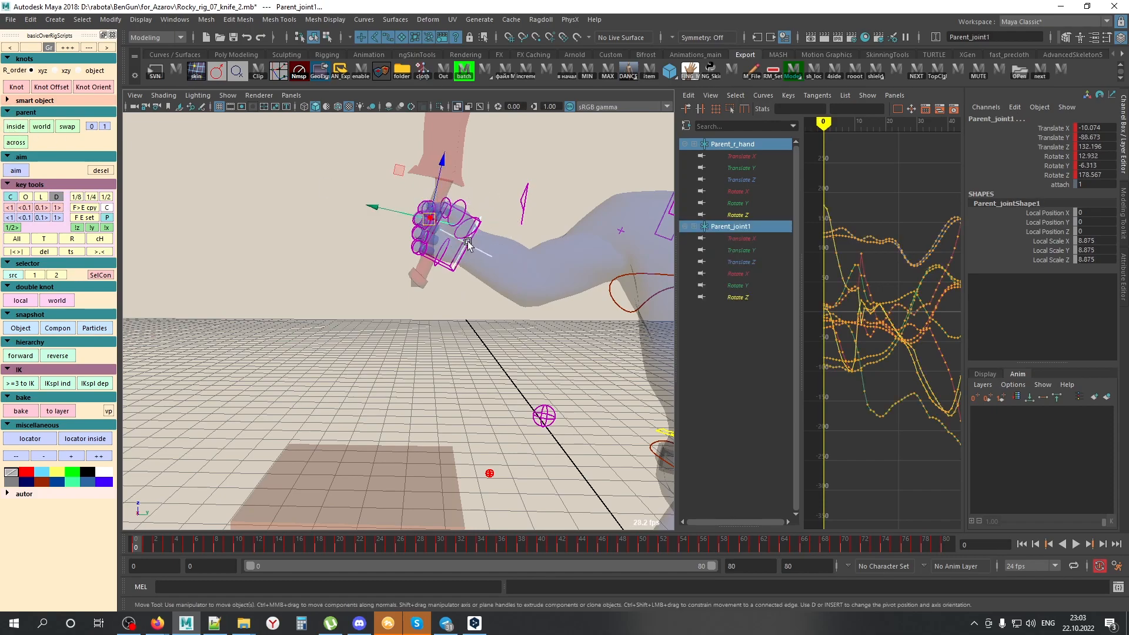
left_click(15, 127)
Step: Select only the knife joint's knot and turn X-ray shading off
left_click_drag(426, 187, 444, 202)
key("alt+x")
right_click_drag(378, 411, 307, 342, "alt")
middle_click_drag(308, 343, 310, 365, "alt")
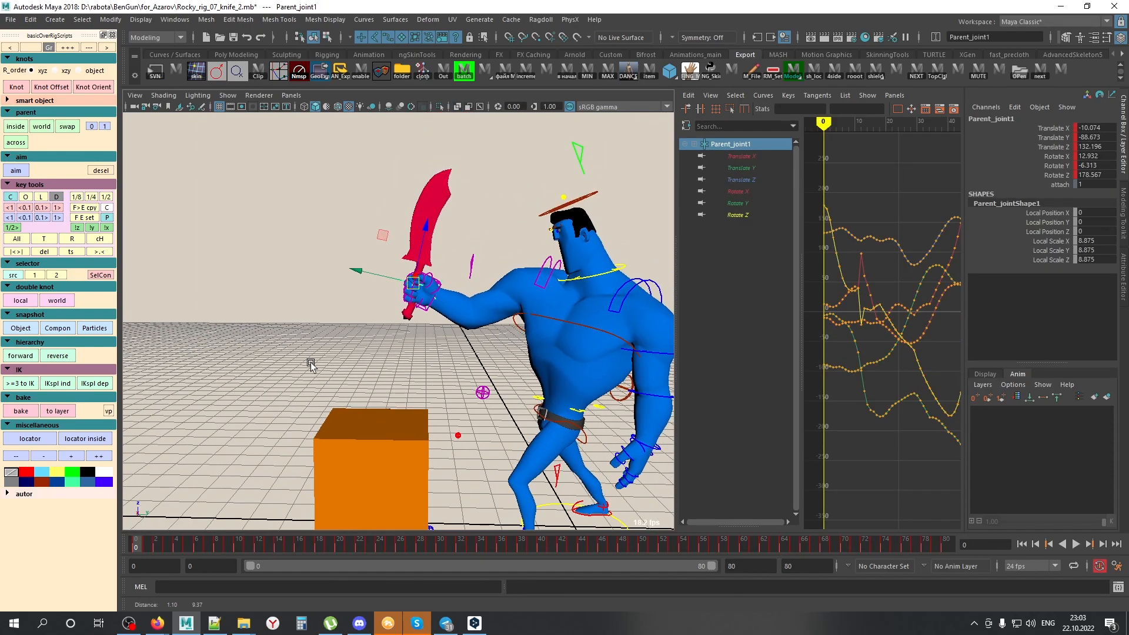
right_click_drag(310, 364, 380, 356, "alt")
Step: Test-rotate the knife knot at frames 0 and 17, test-move it at frame 17, and undo each change
key("e")
middle_click_drag(497, 348, 462, 374)
key("ctrl+z")
left_click_drag(140, 546, 312, 533)
key("e")
middle_click_drag(498, 405, 485, 359)
key("ctrl+z")
key("alt+1")
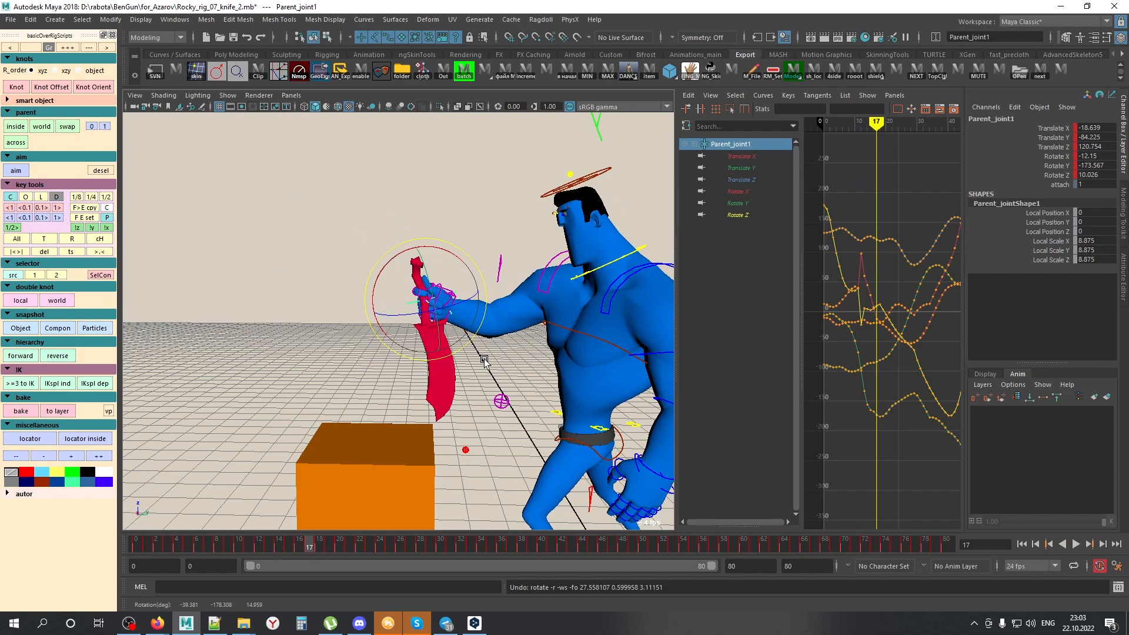
middle_click_drag(474, 375, 546, 347, "alt")
key("w")
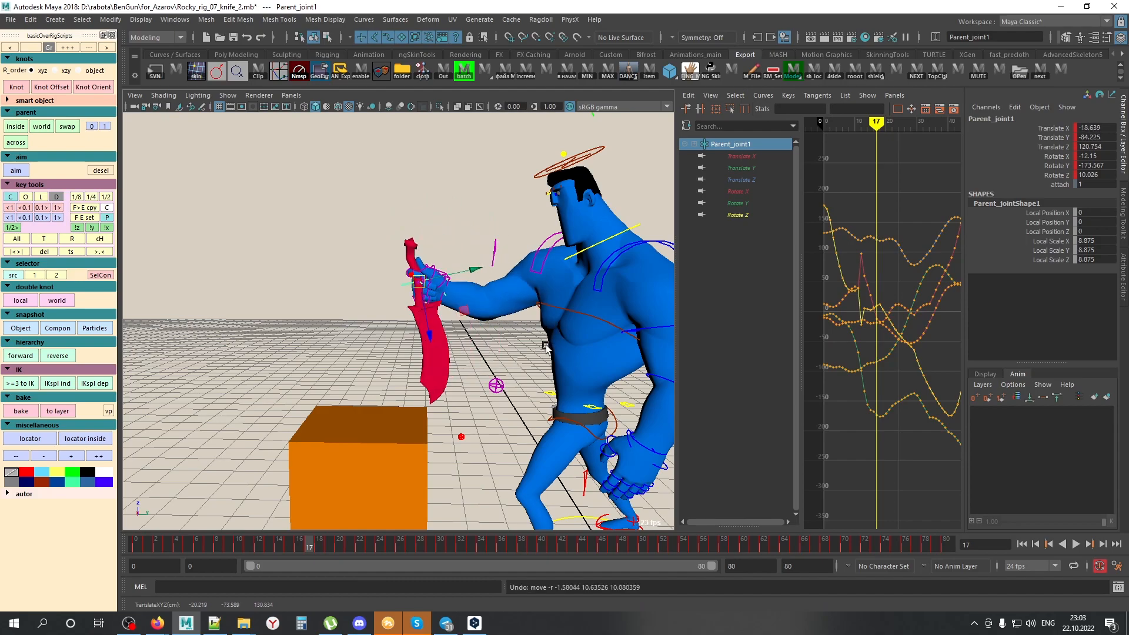
Step: Play back the animation and stop at frame 55, where the blade enters the orange box
key("alt+v")
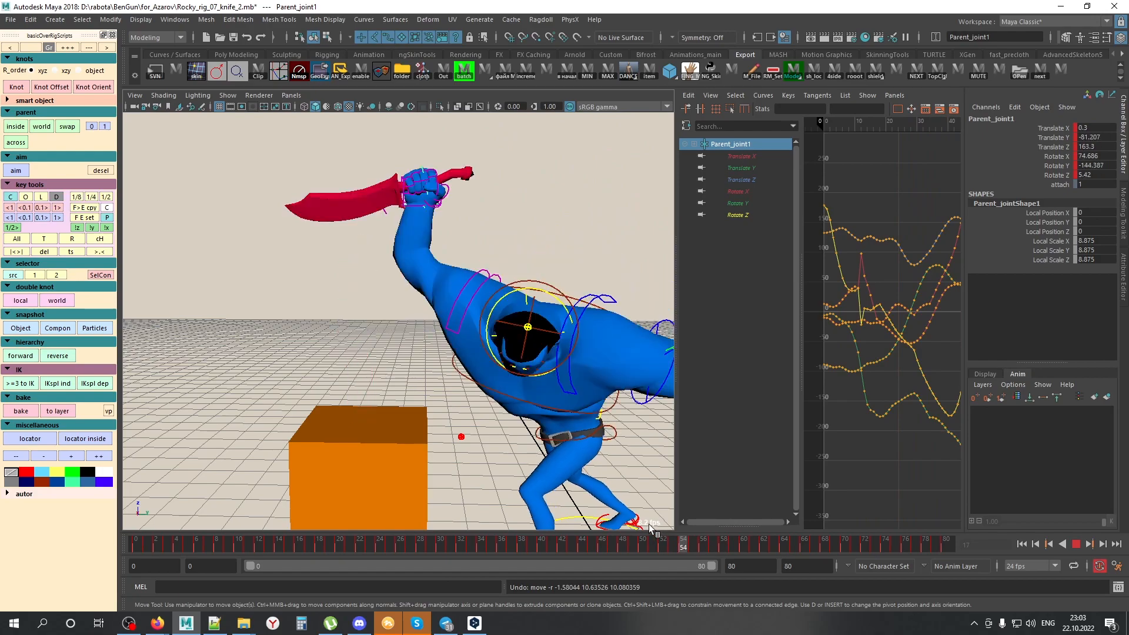
mouse_move(710, 530)
left_mouse_down()
mouse_move(750, 524)
mouse_move(703, 531)
mouse_move(686, 520)
mouse_move(856, 523)
mouse_move(371, 531)
mouse_move(714, 518)
mouse_move(675, 528)
mouse_move(697, 532)
left_mouse_up()
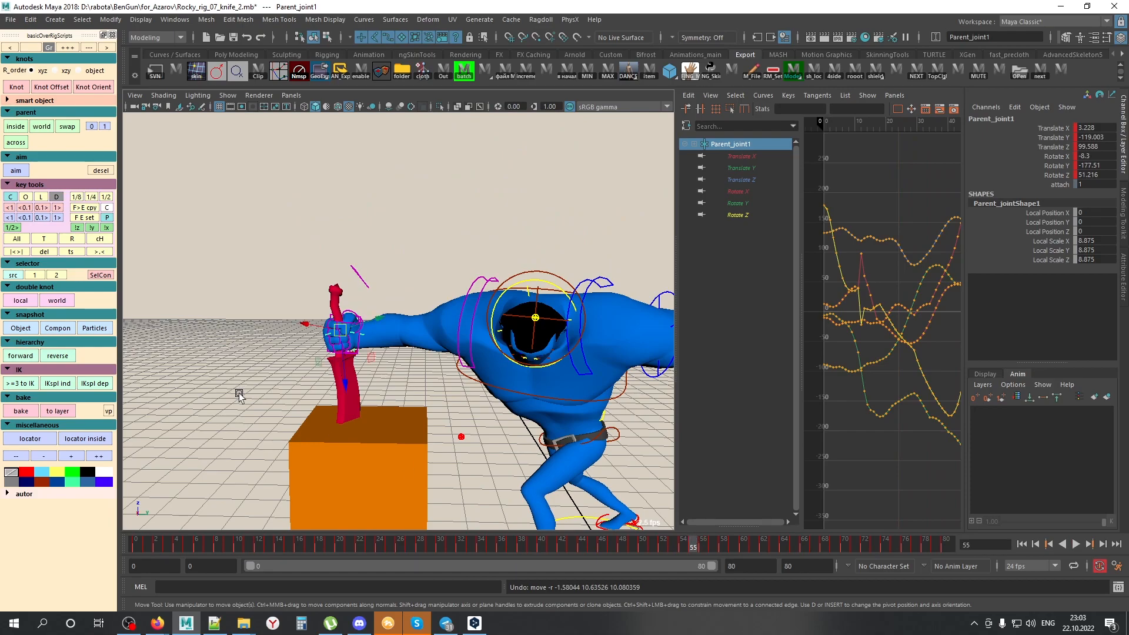
middle_click_drag(244, 400, 306, 337, "alt")
right_click_drag(306, 336, 399, 318, "alt")
left_click_drag(400, 317, 430, 413, "alt")
key("alt+x")
key("alt+x")
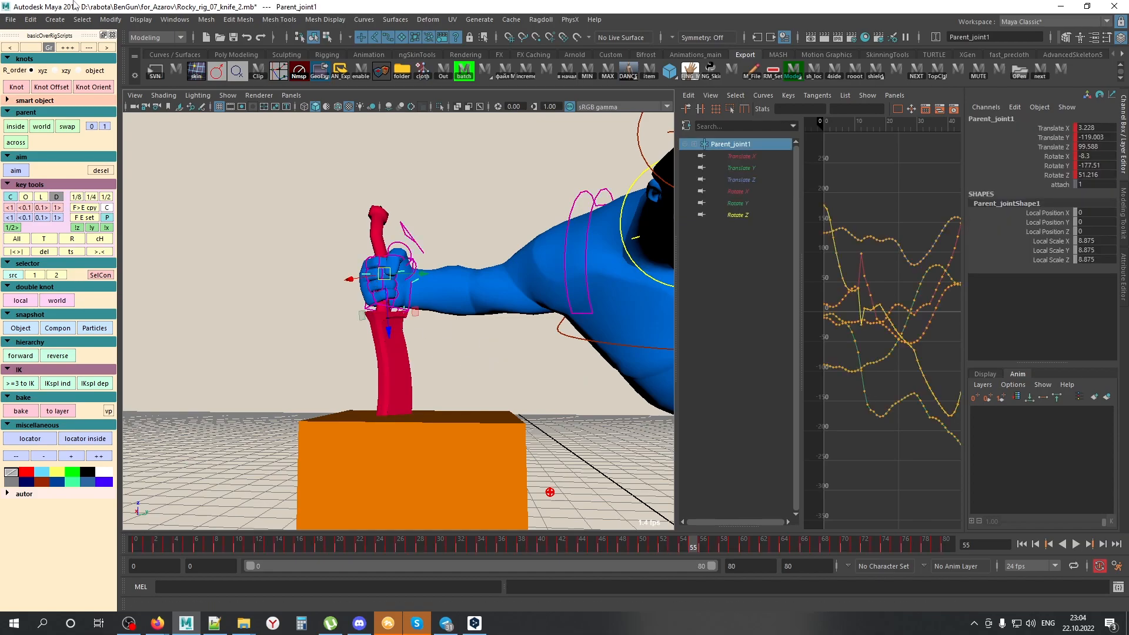
Step: Create an offset knot pivot for the knife knot and move it down the blade to the box's top surface
left_click(53, 89)
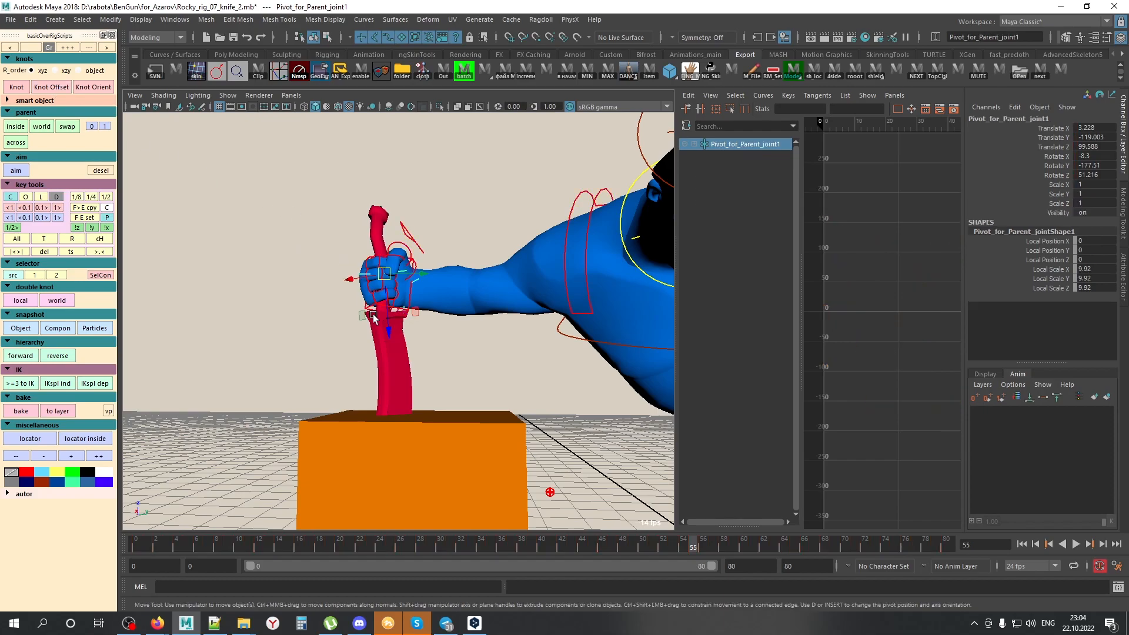
middle_click_drag(386, 326, 406, 428)
key("alt+x")
mouse_move(406, 428)
left_mouse_down("alt")
mouse_move(333, 444)
mouse_move(491, 360)
mouse_move(295, 337)
mouse_move(322, 335)
mouse_move(338, 389)
mouse_move(259, 386)
mouse_move(343, 347)
mouse_move(327, 337)
left_mouse_up("alt")
key("alt+x")
key("alt+x")
key("alt+x")
key("alt+x")
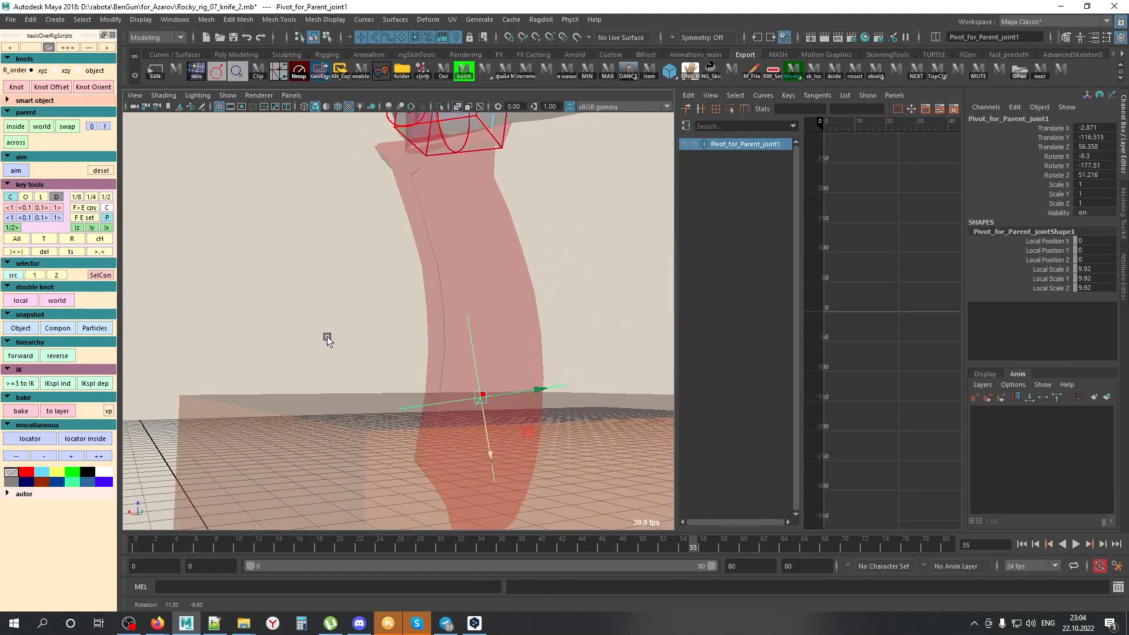
Step: Rotate the offset pivot to about -1.08 on X, turn X-ray off, and bake the knife knot's animation to the pivot
key("e")
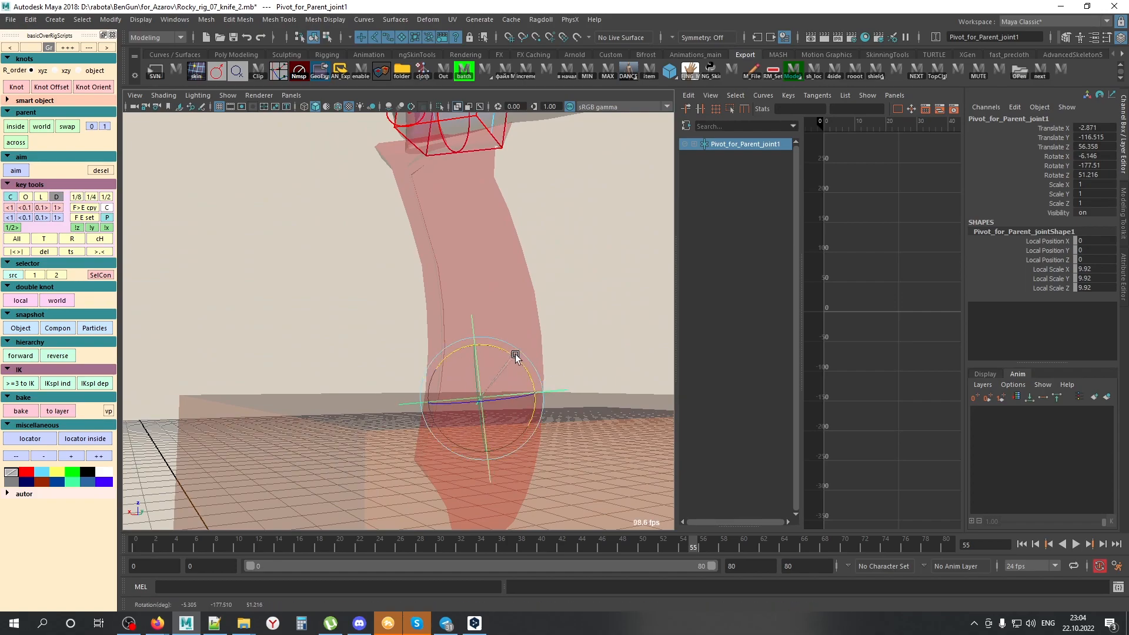
key("alt+x")
mouse_move(514, 361)
left_mouse_down()
mouse_move(490, 397)
mouse_move(512, 408)
mouse_move(373, 378)
mouse_move(435, 382)
mouse_move(320, 335)
left_mouse_up()
key("alt+x")
key("alt+x")
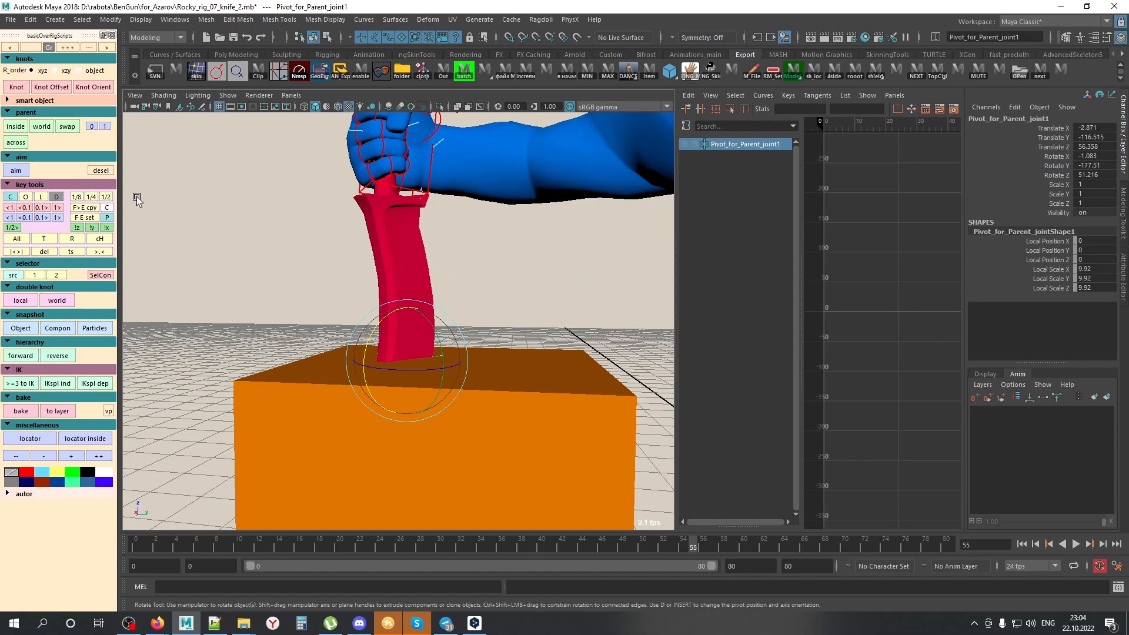
left_click(108, 172)
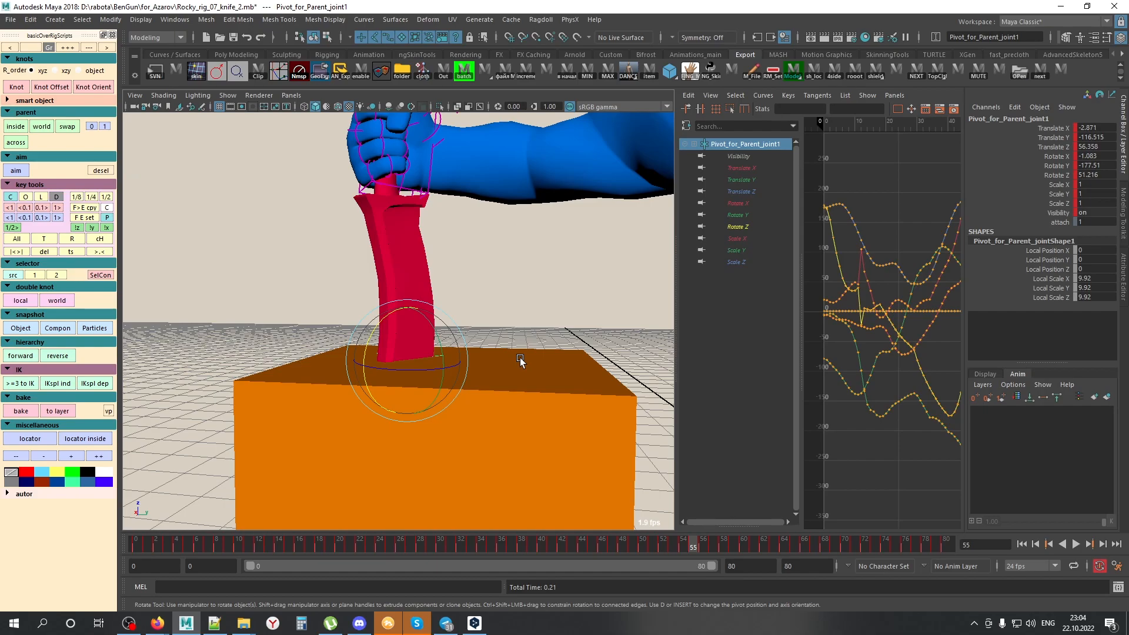
Step: Scrub to frame 58, test-rotate the knife's new pivot and undo the rotation
right_click_drag(520, 361, 330, 272, "alt")
mouse_move(160, 545)
left_mouse_down()
mouse_move(605, 519)
mouse_move(861, 527)
mouse_move(603, 525)
mouse_move(725, 535)
left_mouse_up()
key("e")
left_click_drag(449, 298, 431, 316)
key("ctrl+z")
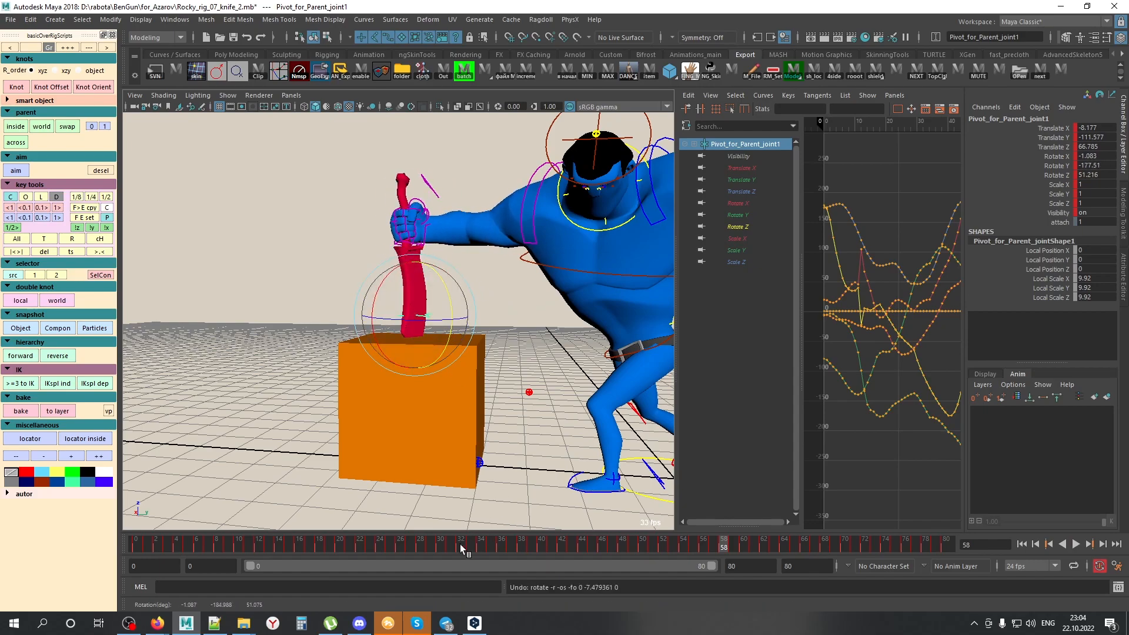
Step: Delete the pivot's Translate X, Y and Z keys after frame 55 so the blade stays planted in the box
left_click_drag(470, 543, 694, 561)
middle_click_drag(939, 320, 841, 312, "alt")
mouse_move(386, 430)
left_mouse_down("alt")
mouse_move(418, 420)
mouse_move(387, 428)
left_mouse_up("alt")
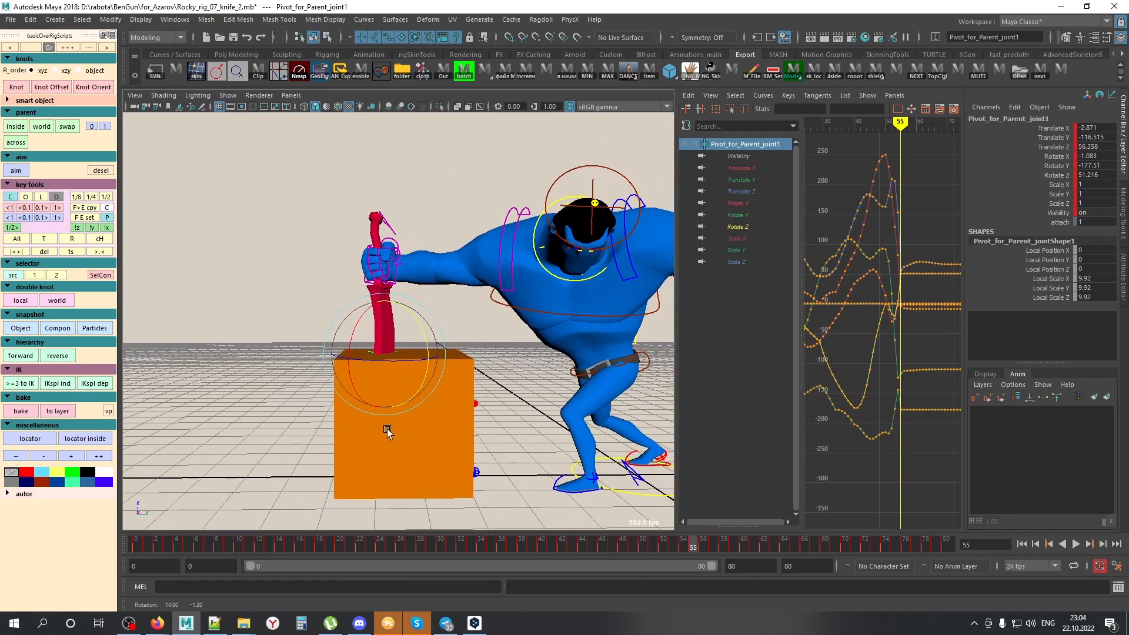
left_click_drag(746, 167, 747, 191)
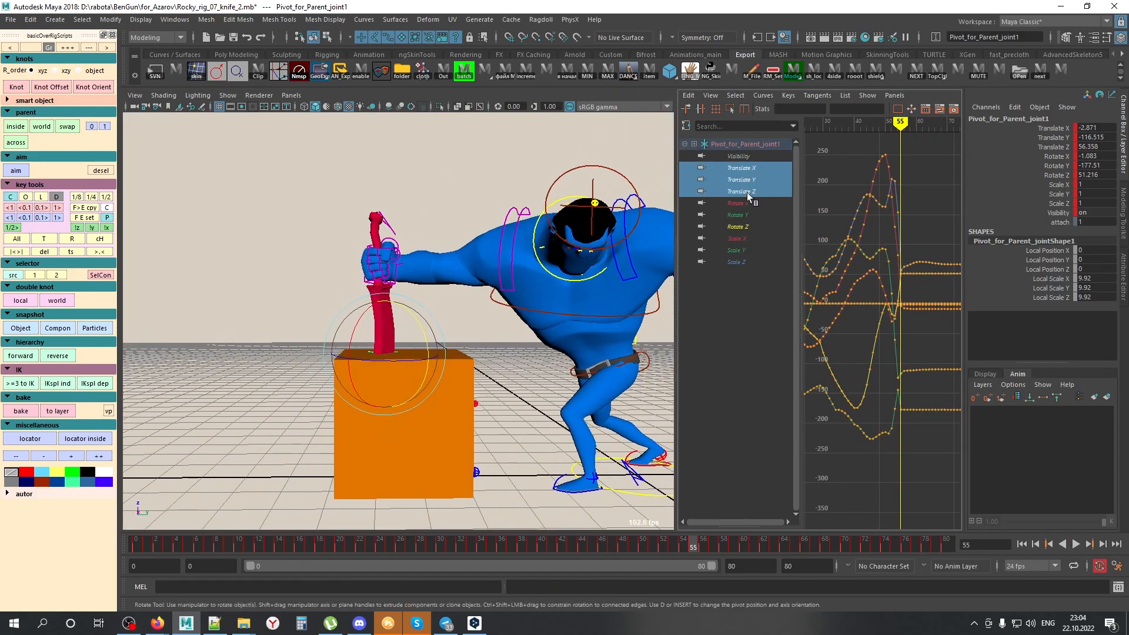
middle_click_drag(915, 288, 839, 271, "alt")
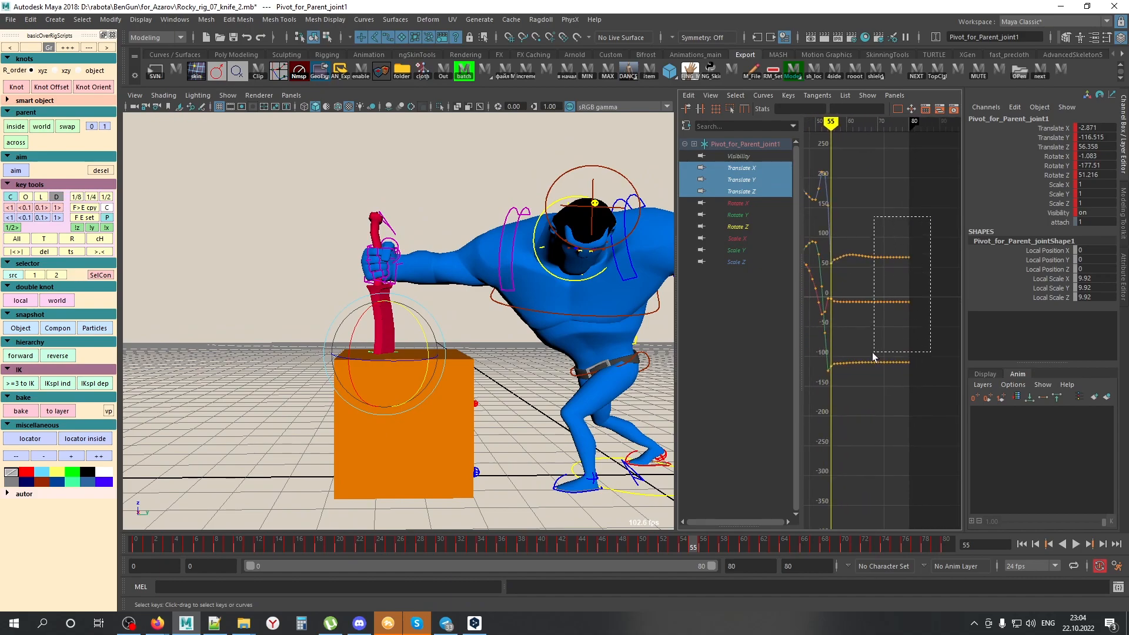
left_click_drag(838, 387, 834, 390)
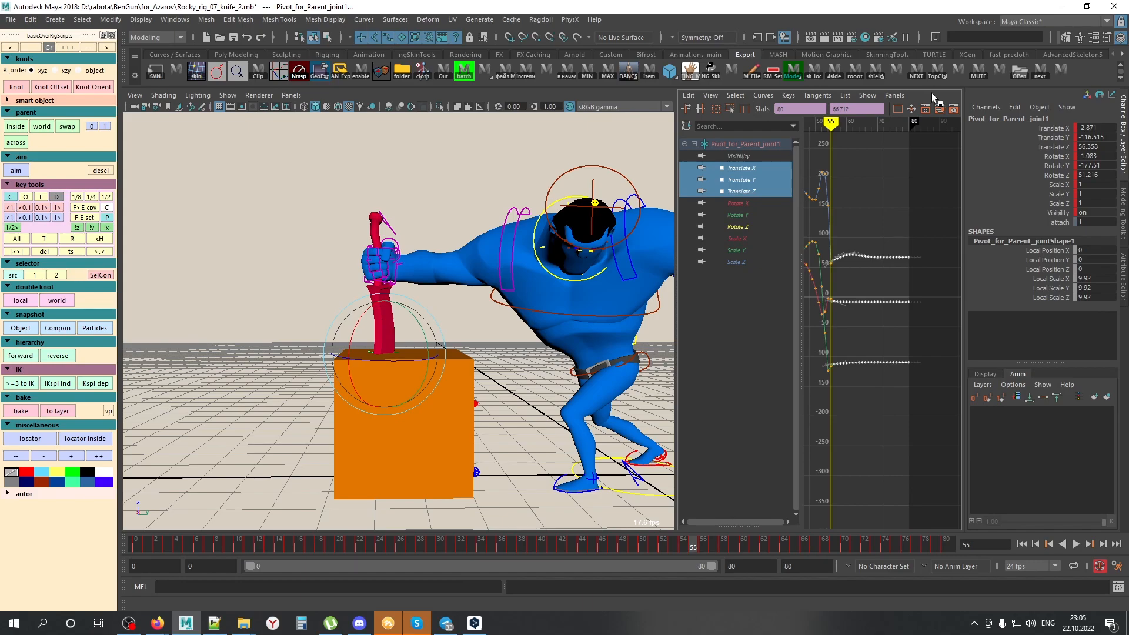
key("Delete")
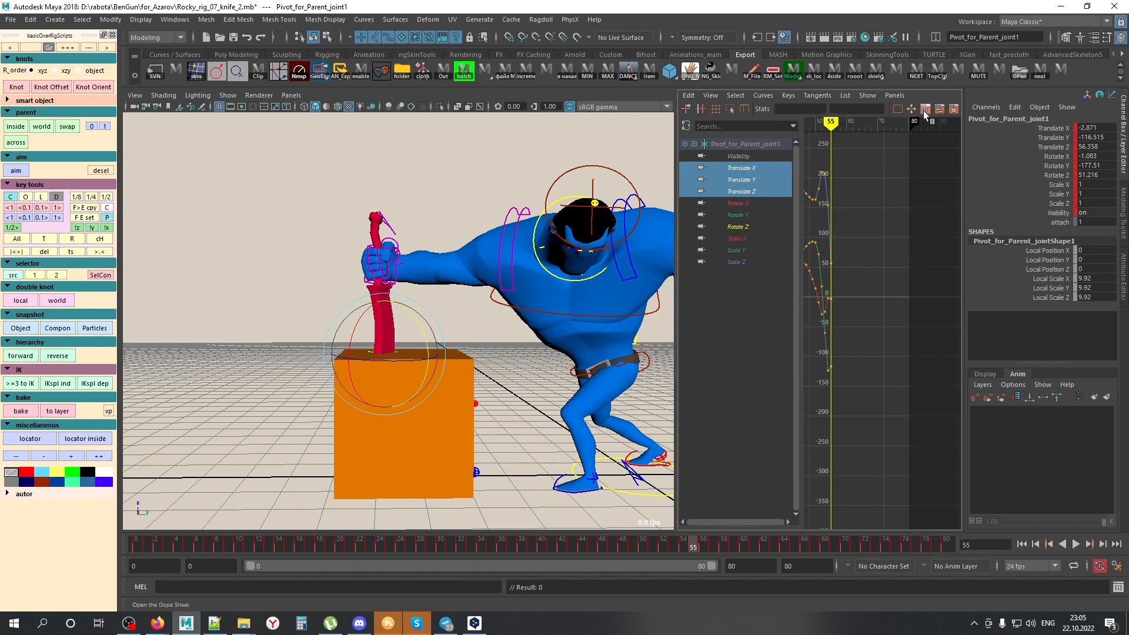
Step: Hide the rig controls and scrub from frame 55 to 59 to check the planted knife
key("alt+1")
left_click_drag(504, 358, 534, 386, "alt")
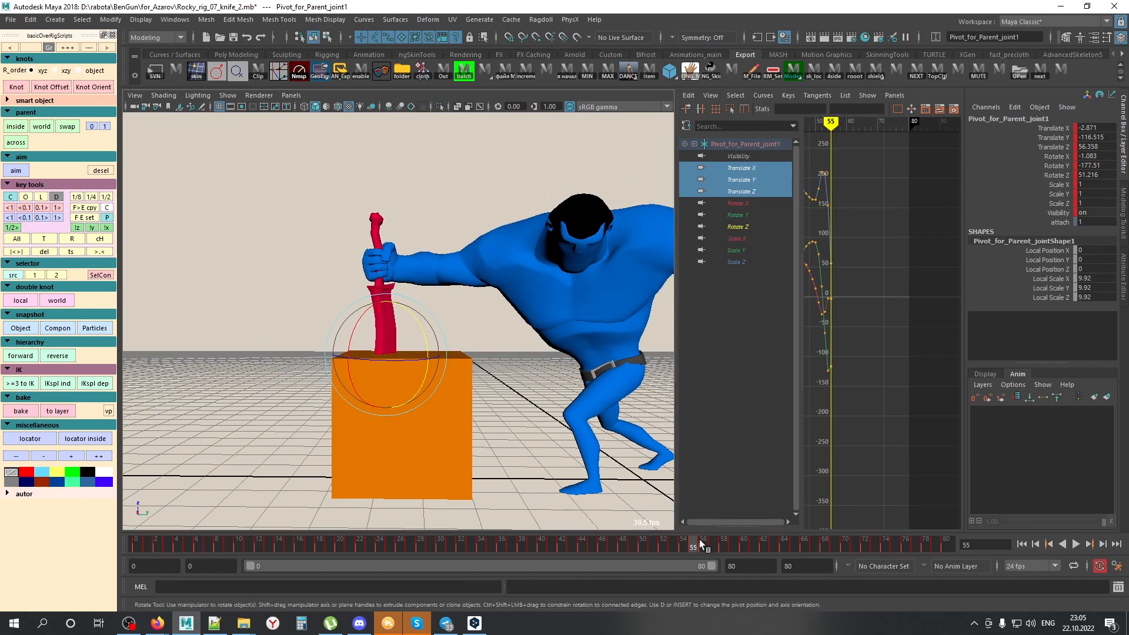
mouse_move(694, 544)
left_mouse_down()
mouse_move(641, 541)
mouse_move(930, 551)
mouse_move(607, 540)
mouse_move(789, 541)
mouse_move(704, 534)
mouse_move(693, 546)
mouse_move(729, 540)
left_mouse_up()
Step: Select the chest control using X-ray shading, hide the controls again and add the chest to a new animation layer at frame 55
key("alt+x")
left_click_drag(613, 358, 596, 362, "alt")
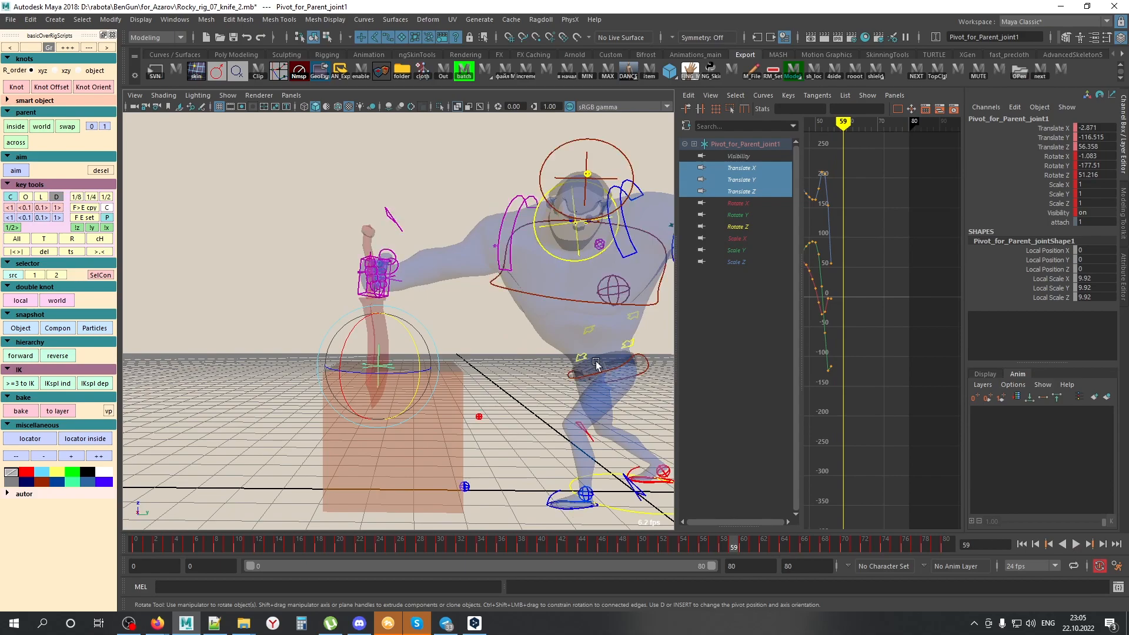
key("alt+c")
left_click(659, 303)
key("alt+x")
key("alt+c")
right_click_drag(612, 336, 582, 352, "alt")
mouse_move(698, 542)
left_mouse_down()
mouse_move(650, 541)
mouse_move(695, 544)
left_mouse_up()
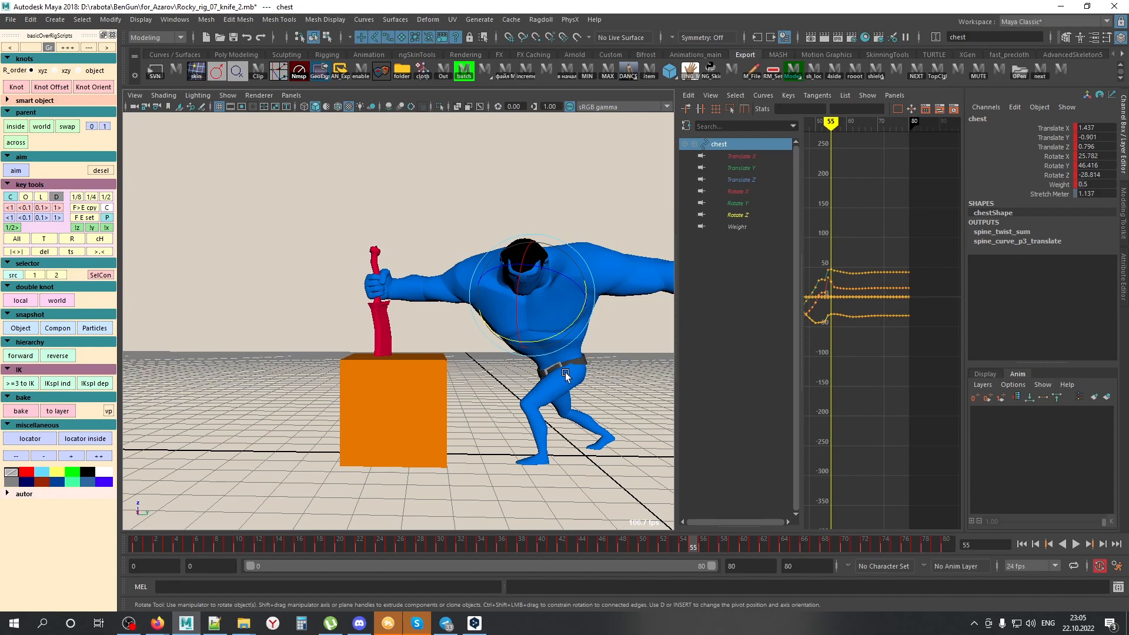
key("alt+l")
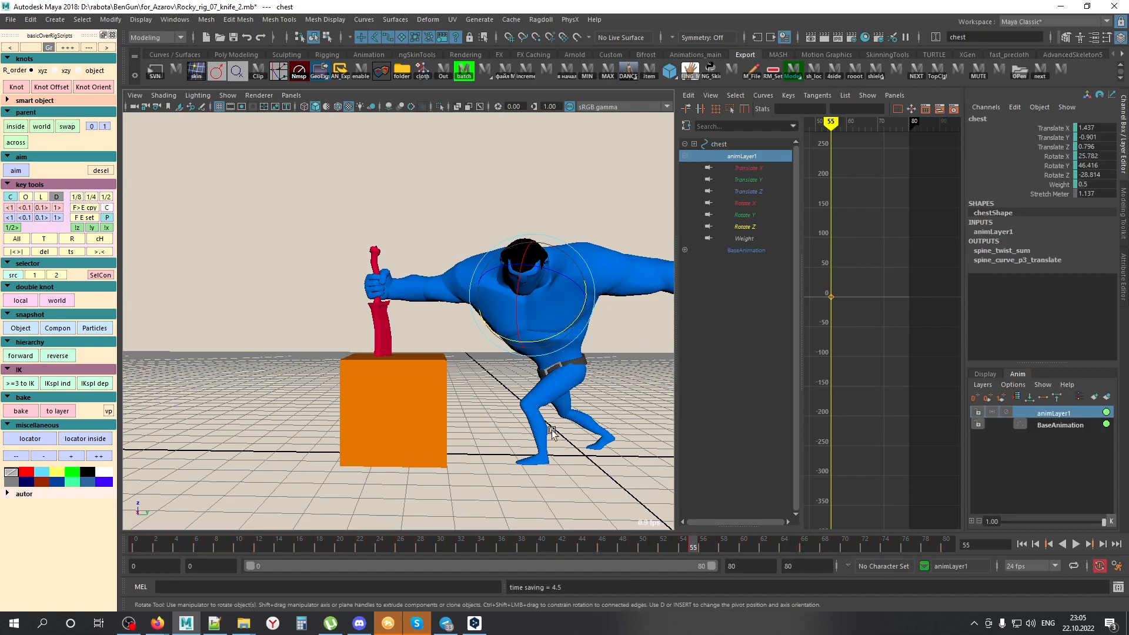
middle_click_drag(554, 433, 516, 428, "alt")
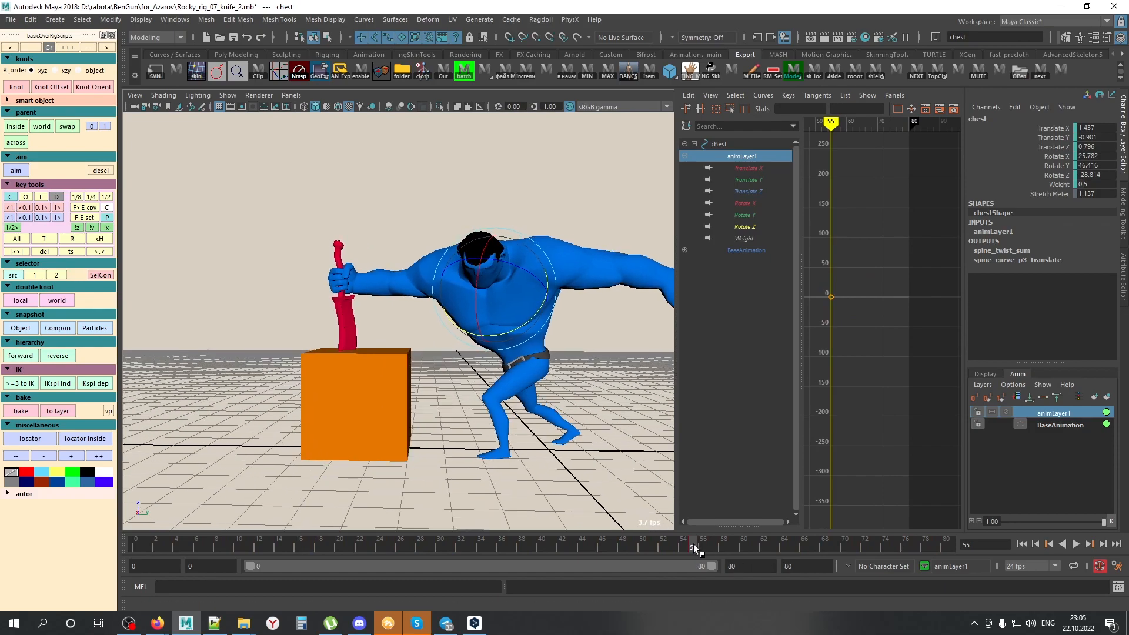
Step: Rotate and move the chest into an adjusted pose at frame 58 on the new animation layer
left_click_drag(694, 548, 722, 548)
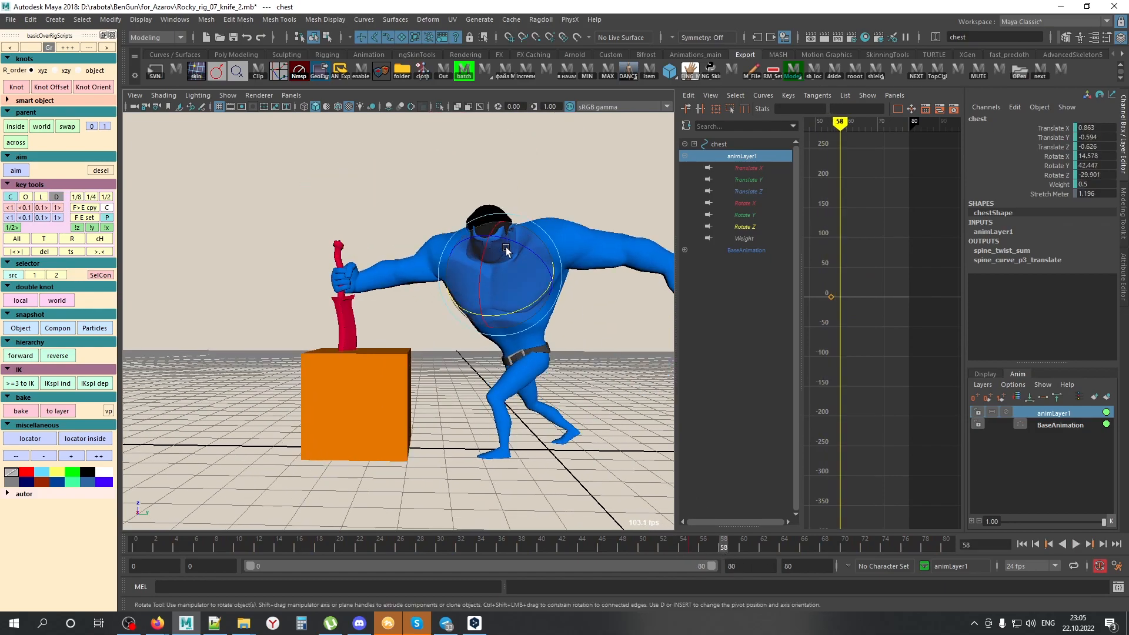
left_click_drag(557, 252, 605, 284)
key("w")
middle_click_drag(606, 285, 593, 311)
key("e")
left_click_drag(485, 291, 487, 303)
Step: Select the chest's keys on the animation layer and shift them two frames earlier
left_click_drag(725, 546, 683, 548)
left_click_drag(931, 248, 820, 332)
middle_click_drag(872, 349, 865, 360)
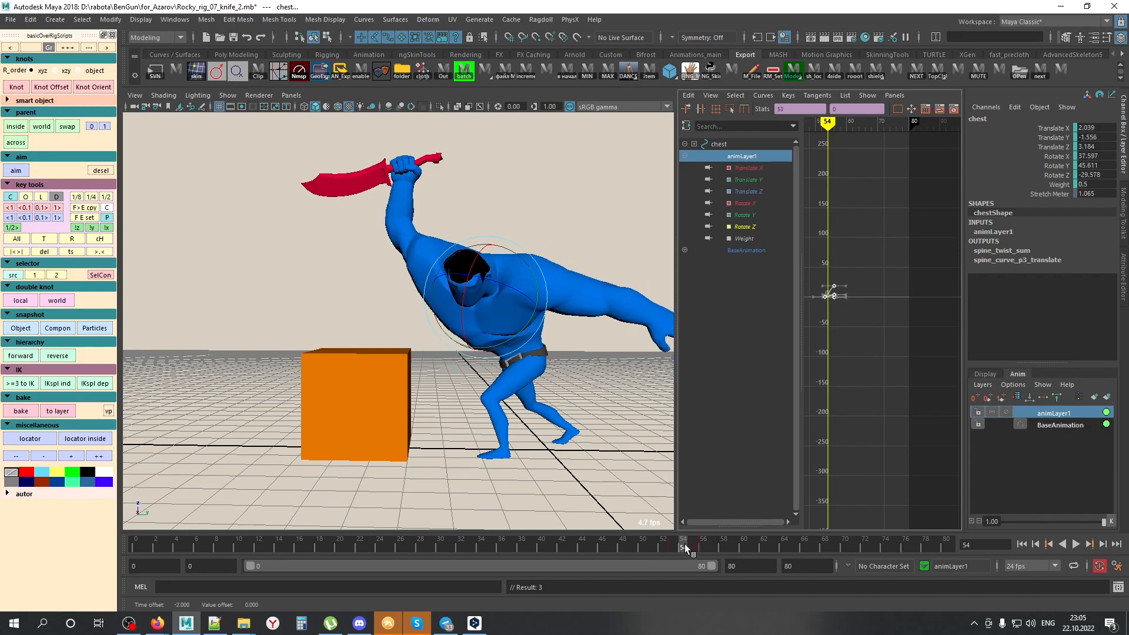
Step: Play back the animation, rotate the chest at frame 80 on its layer and deselect it
key("alt+v")
key("alt+v")
key("e")
left_click_drag(493, 247, 519, 269)
left_click(575, 323)
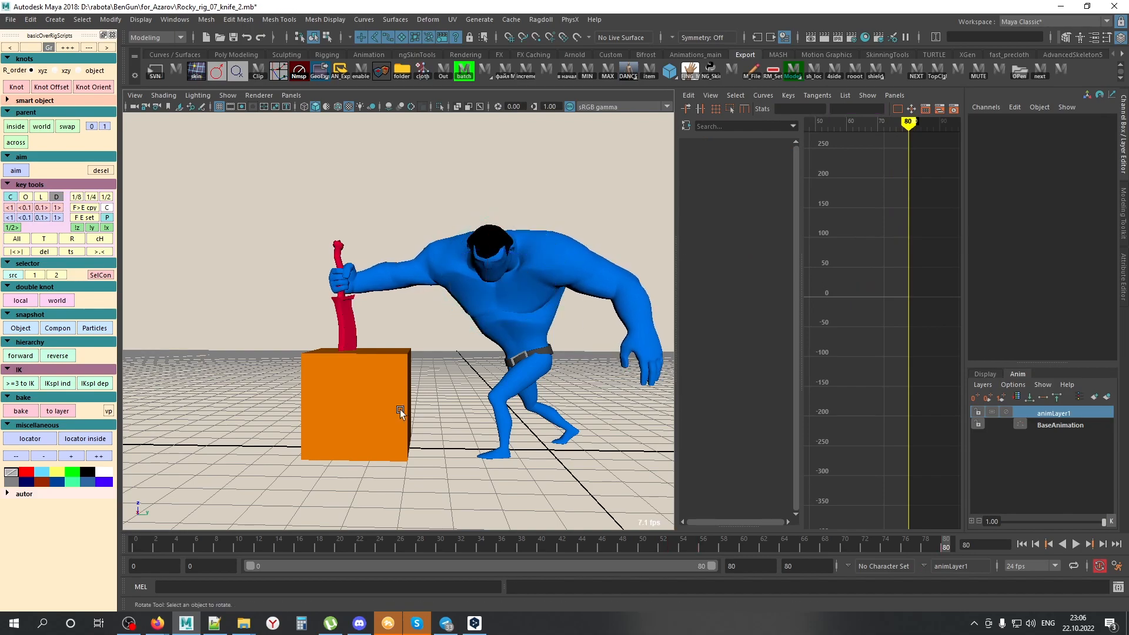
Step: Select the knife's offset pivot using X-ray shading and add it to a second animation layer keyed at frame 55
scroll(401, 411, "up", 4)
middle_click_drag(350, 353, 428, 345, "alt")
key("alt+x")
left_click(427, 343)
key("alt+x")
scroll(504, 398, "down", 1)
left_click_drag(668, 548, 722, 545)
key("ctrl+l")
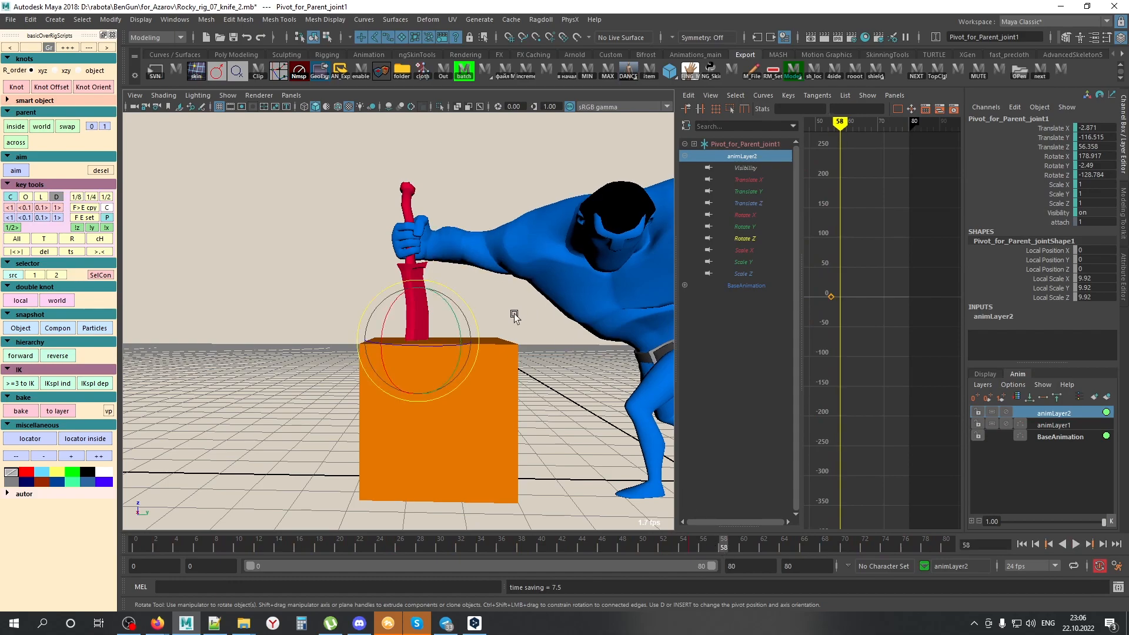
Step: Tilt the pivot about -7.9 on Rotate Y at frame 58 in the layer and move that key to frame 56
left_click_drag(454, 312, 455, 308)
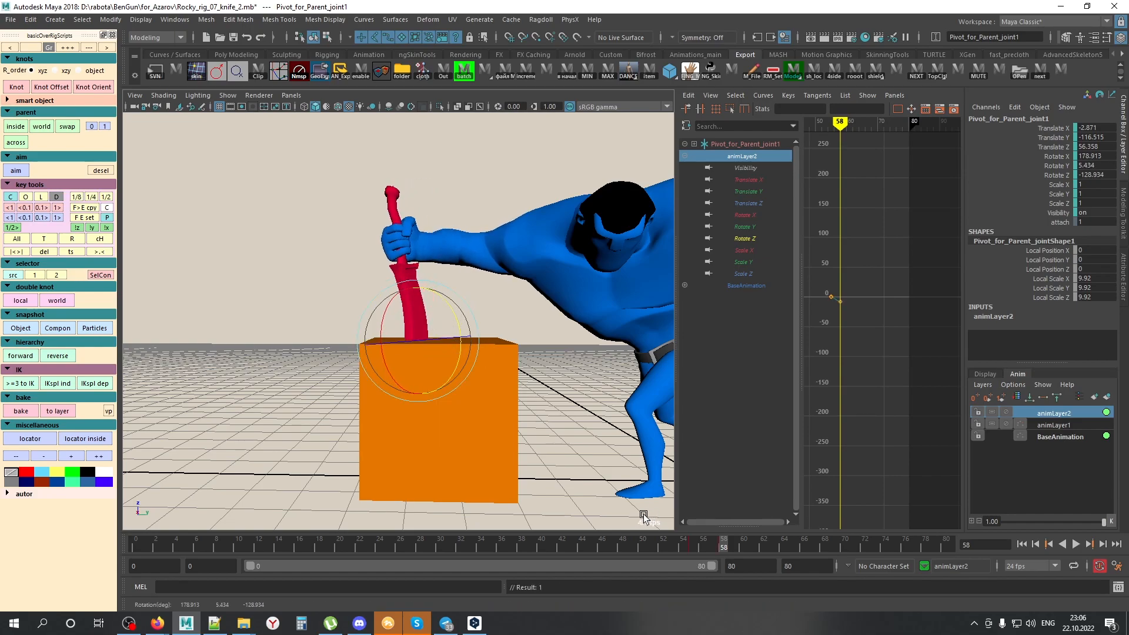
left_click_drag(682, 545, 725, 545)
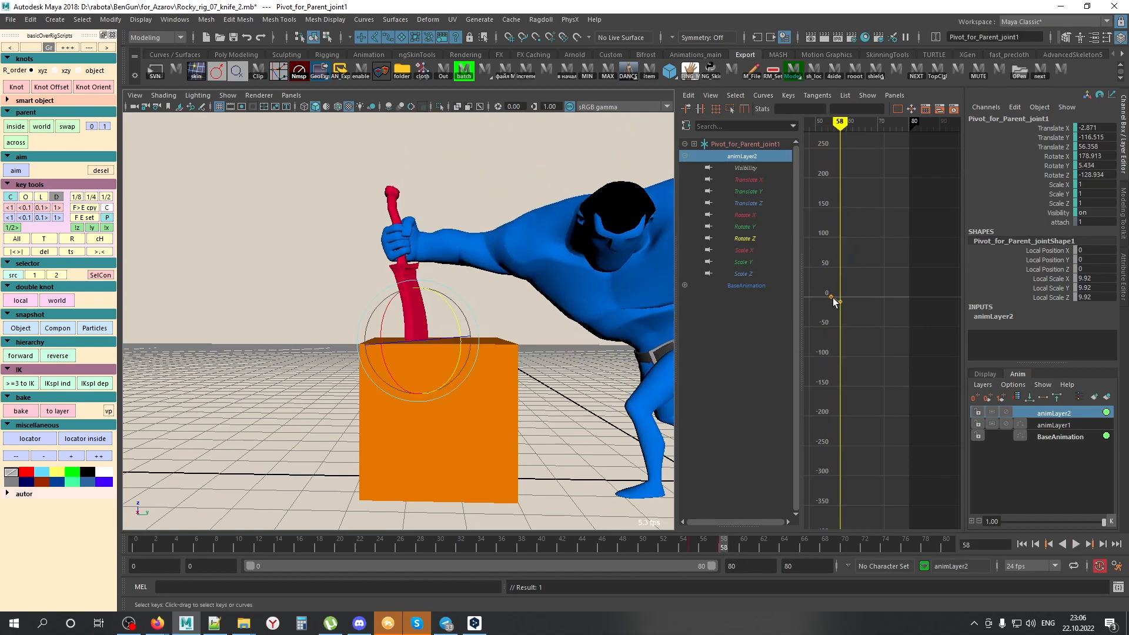
key("f")
left_click_drag(892, 249, 972, 486)
middle_click_drag(916, 377, 836, 375, "shift")
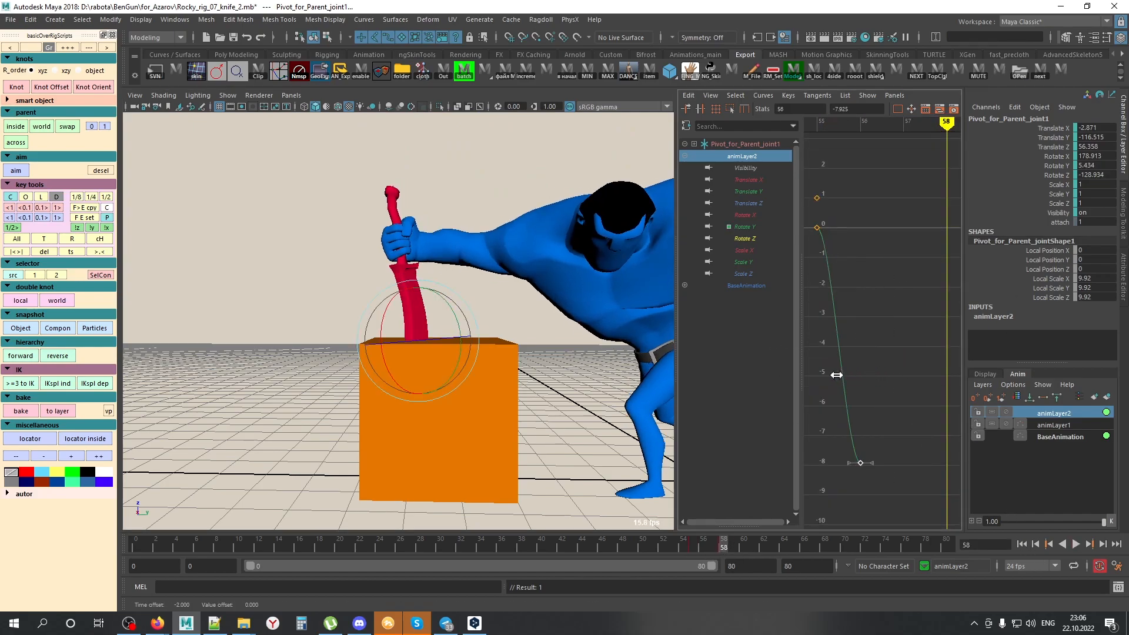
Step: Rotate the knife's pivot in the opposite direction at frame 63 on its layer
left_click_drag(676, 545, 768, 552)
mouse_move(469, 329)
left_mouse_down()
mouse_move(484, 300)
mouse_move(458, 327)
left_mouse_up()
right_click_drag(882, 329, 827, 360, "alt")
middle_click_drag(882, 366, 817, 415, "alt")
key("a")
Step: Rotate the pivot slightly further at frame 80 and play back the adjusted knife animation
left_click_drag(784, 541, 1067, 571)
left_click_drag(449, 304, 449, 306)
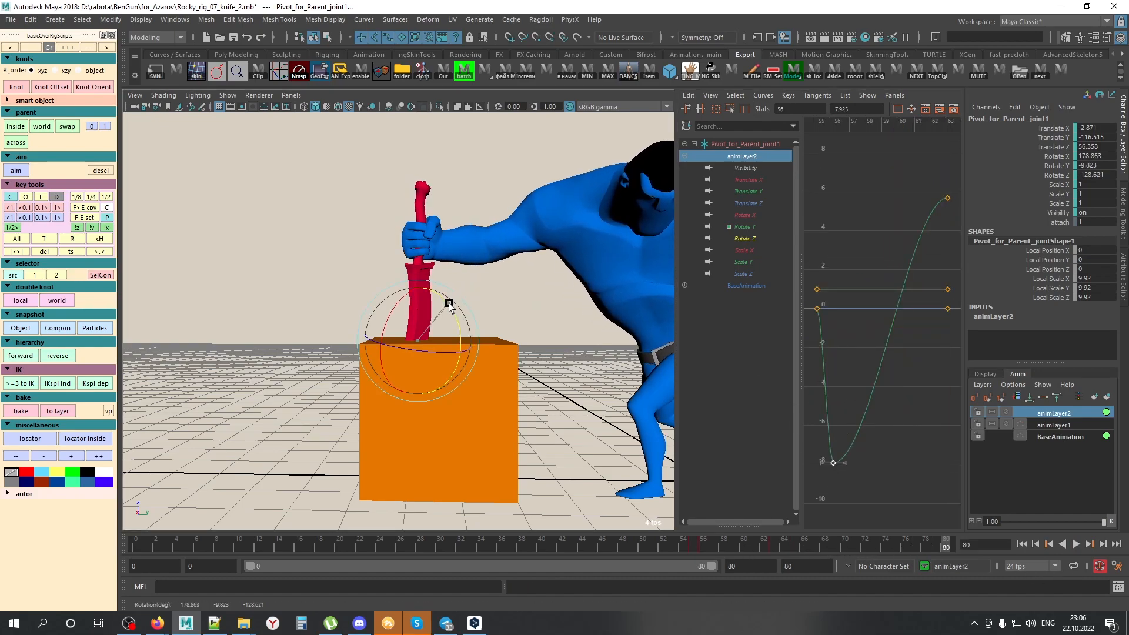
key("a")
key("alt+v")
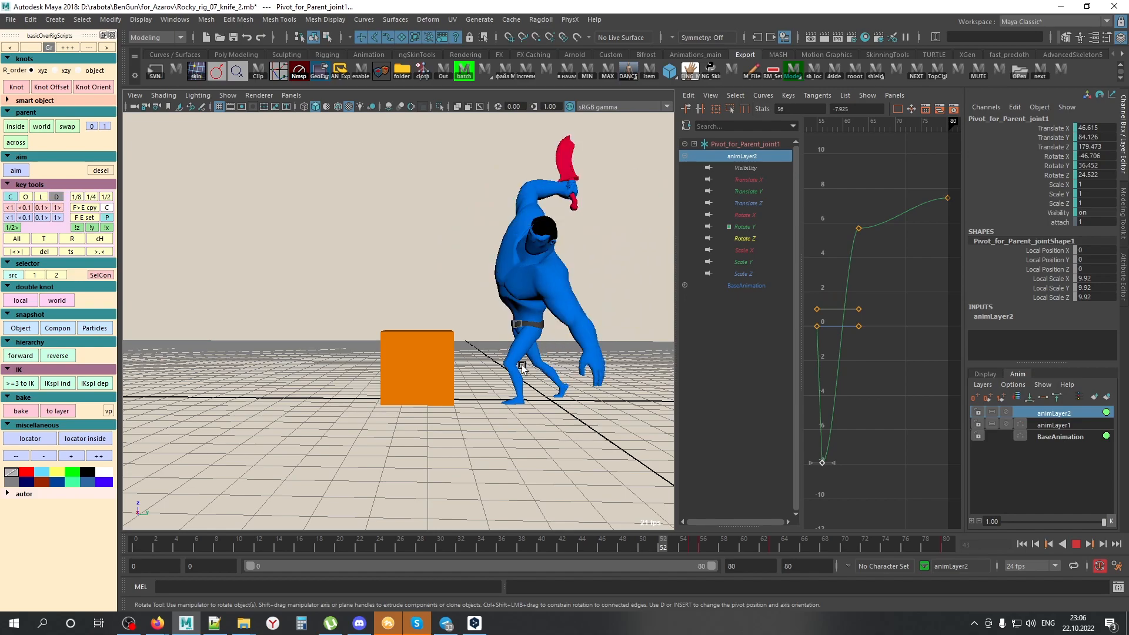
left_click_drag(693, 542, 951, 542)
Step: Select the character's chest control, reduce animLayer1's weight to 0, and scrub through the stab to frame 60
scroll(553, 306, "up", 3)
key("alt+c")
key("alt+x")
left_click(550, 303)
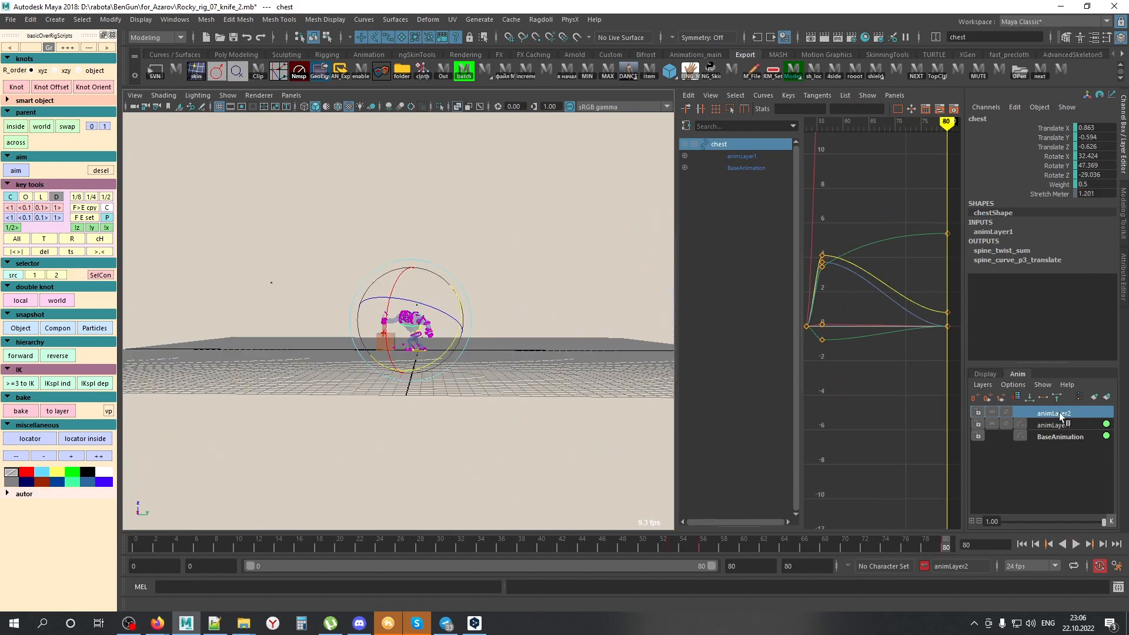
left_click(1052, 424)
left_click_drag(1074, 521, 930, 520)
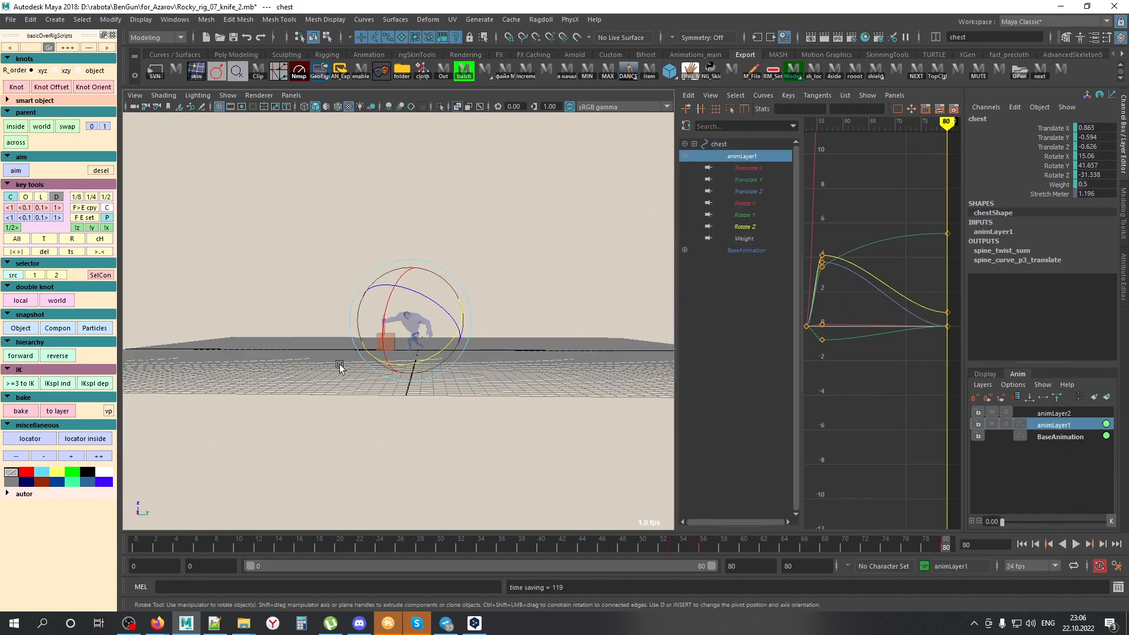
scroll(333, 365, "up", 5)
scroll(557, 476, "up", 5)
left_click_drag(641, 541, 745, 548)
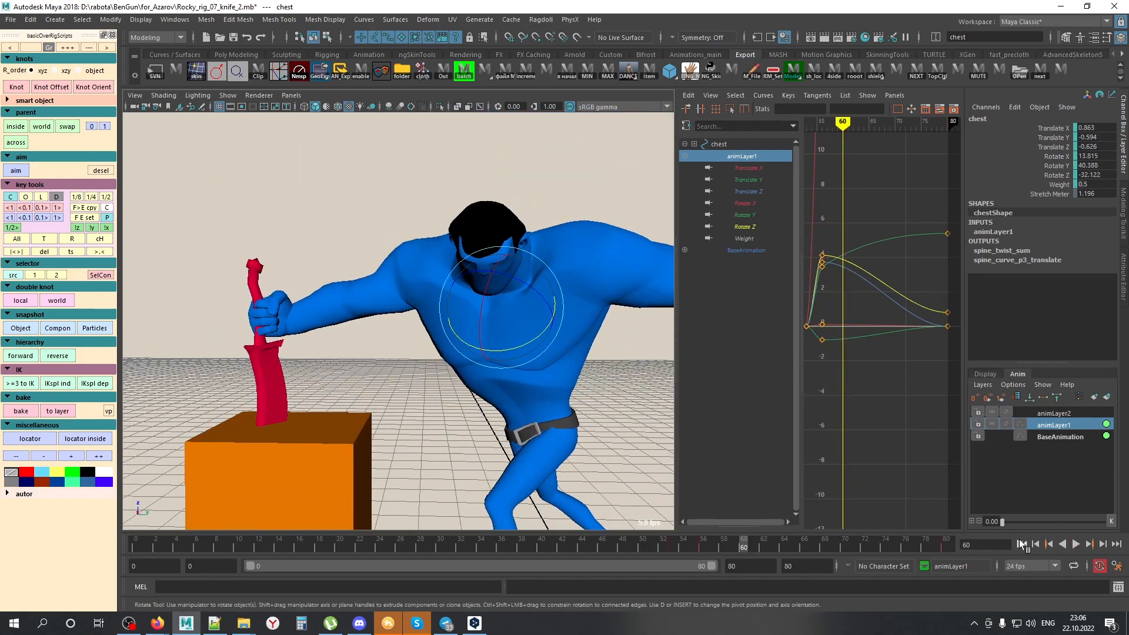
Step: Set animLayer1's weight to 0.44 and play back and scrub the stab animation to frame 63
left_click_drag(1009, 521, 1046, 521)
left_click_drag(646, 542, 885, 548)
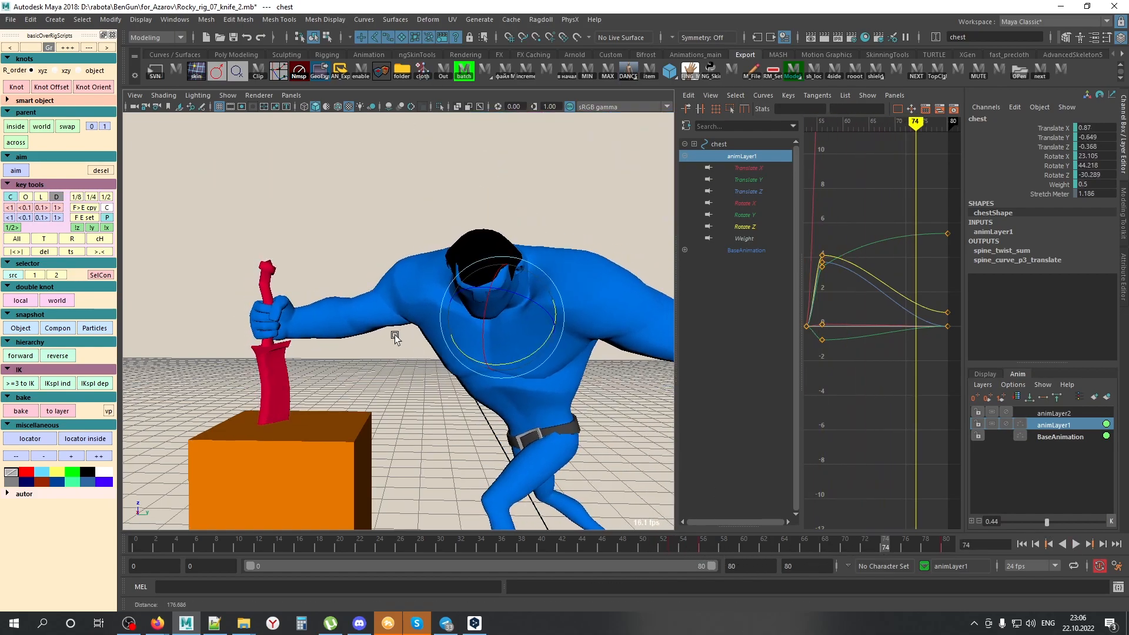
right_click_drag(405, 340, 388, 332, "alt")
mouse_move(437, 355)
left_mouse_down("alt")
mouse_move(255, 323)
mouse_move(447, 359)
left_mouse_up("alt")
key("alt+v")
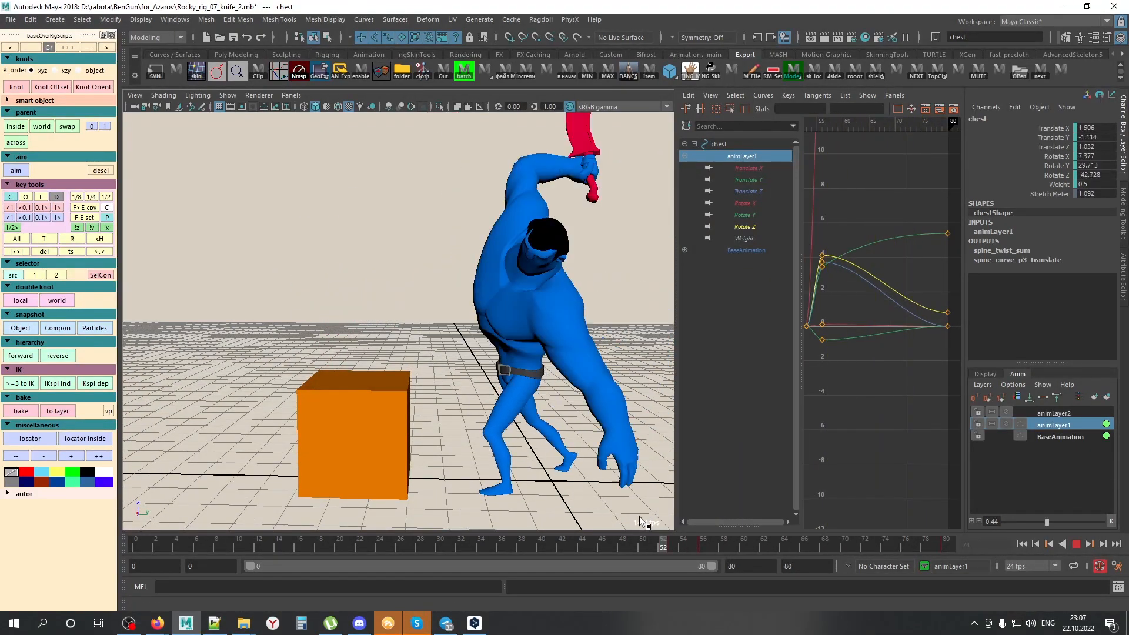
key("alt+v")
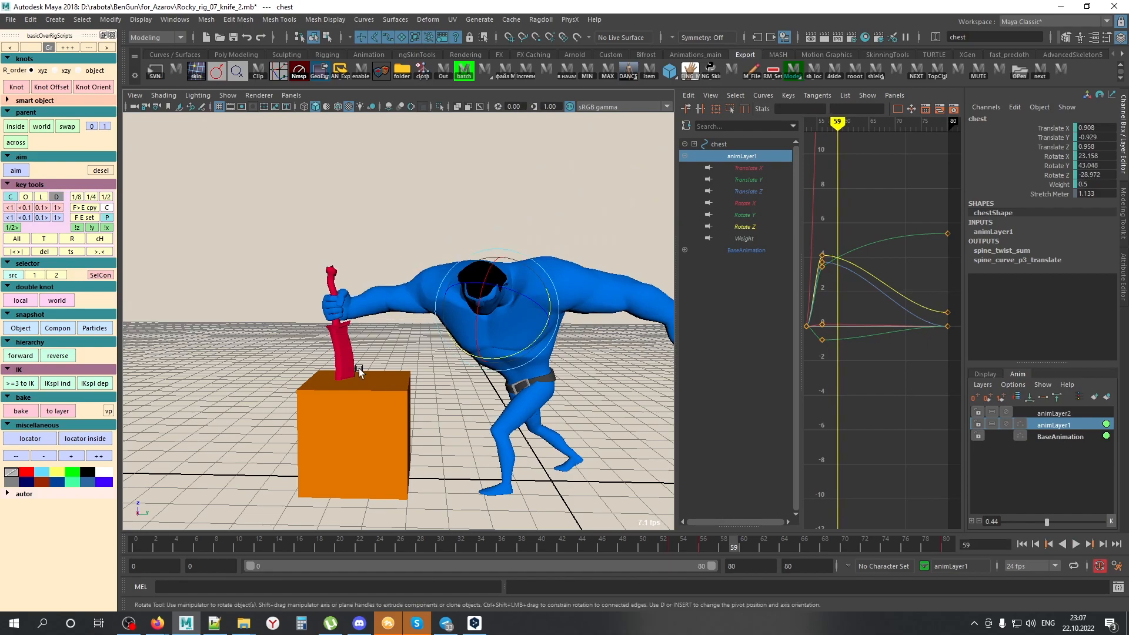
left_click_drag(634, 544, 774, 551)
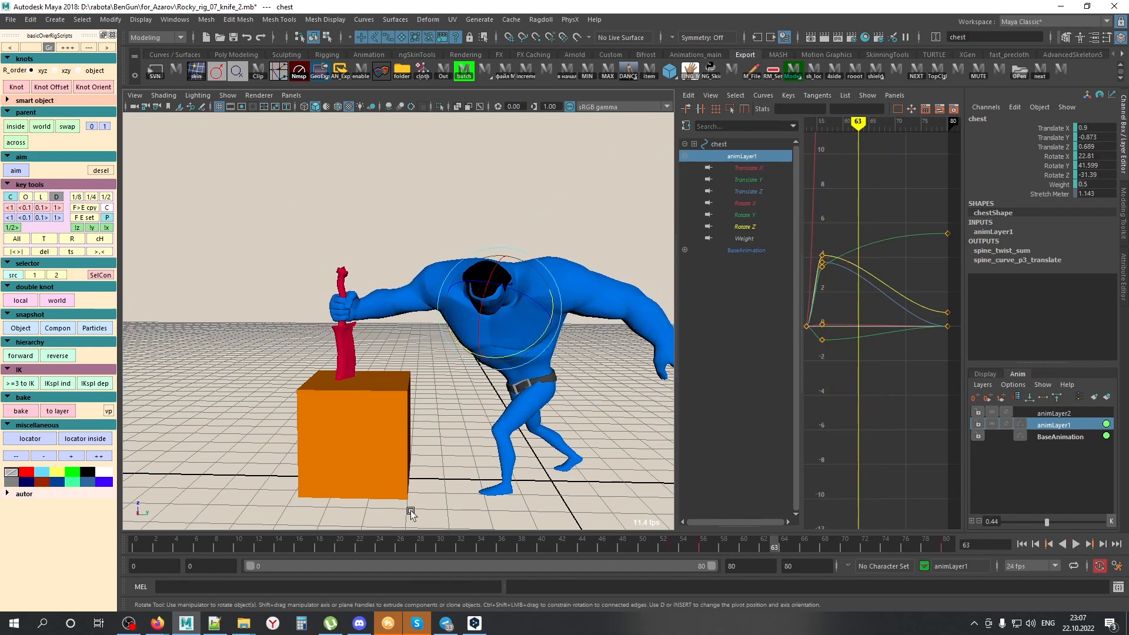
Step: Try rotating the orange cube on its X axis at frame 63 and undo the rotation
left_click(410, 514)
left_click(405, 402)
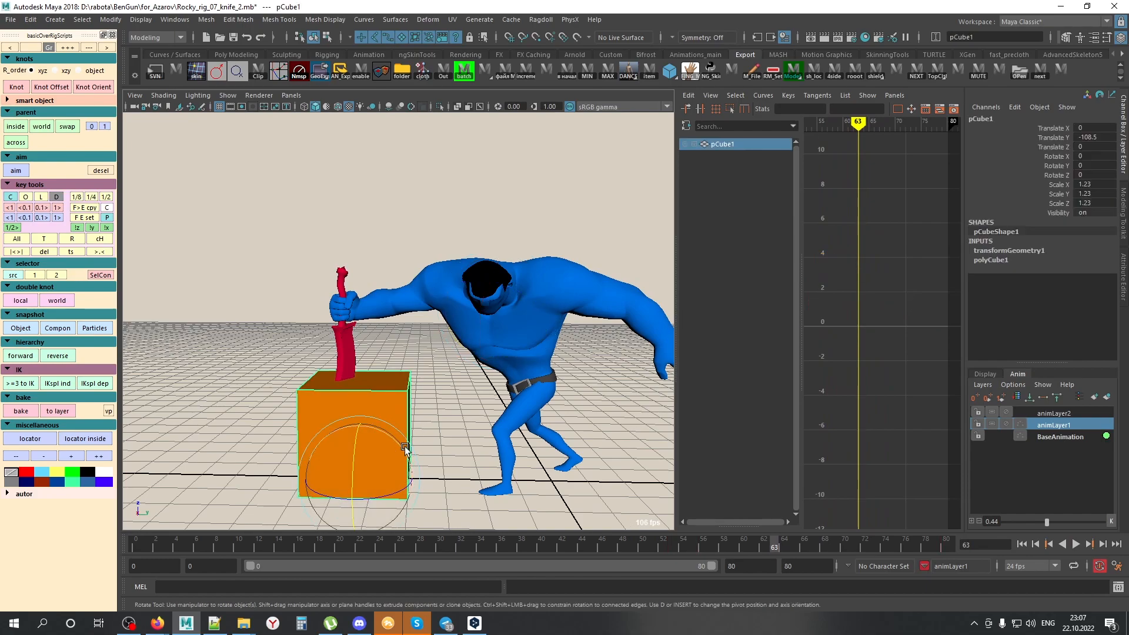
mouse_move(397, 442)
left_mouse_down()
mouse_move(408, 459)
mouse_move(408, 429)
left_mouse_up()
key("ctrl+z")
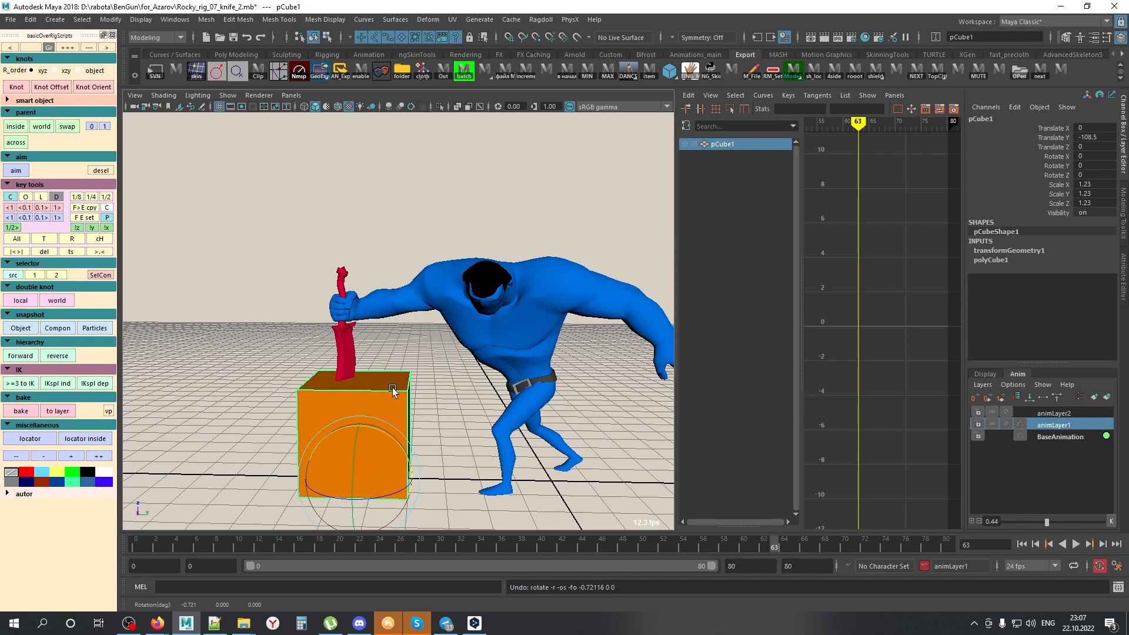
Step: Clear the animation layers and select the knife's offset pivot where the blade enters the cube
left_click(1019, 402)
left_click_drag(424, 229, 453, 295, "alt")
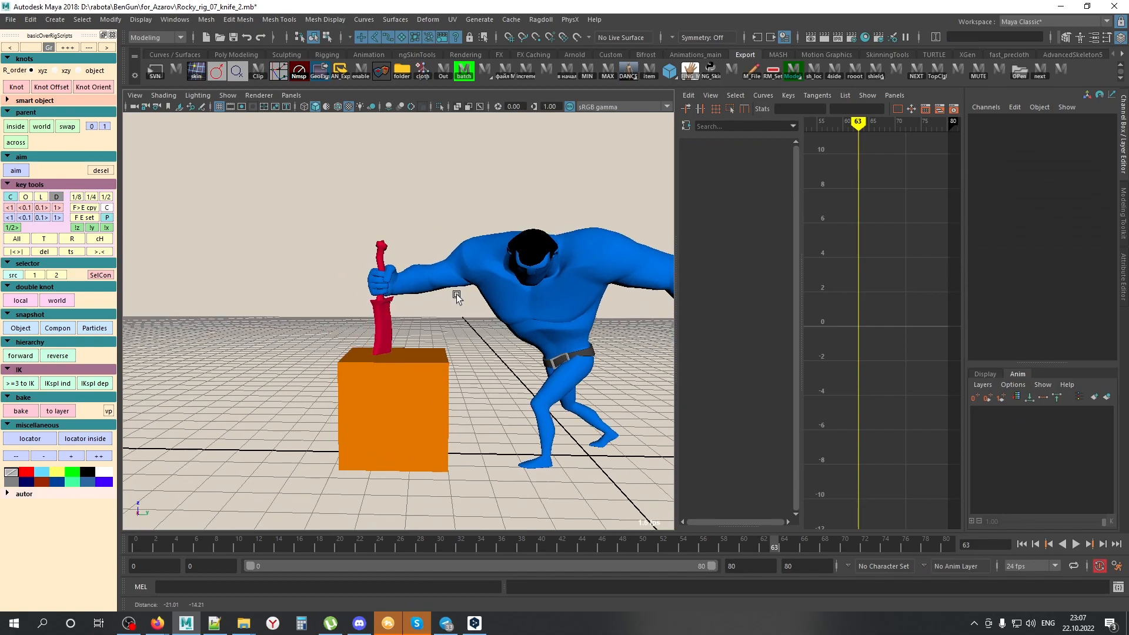
right_click_drag(453, 296, 470, 380, "alt")
key("alt+c")
key("alt+x")
middle_click_drag(402, 366, 421, 344, "alt")
left_click(417, 340)
key("alt+x")
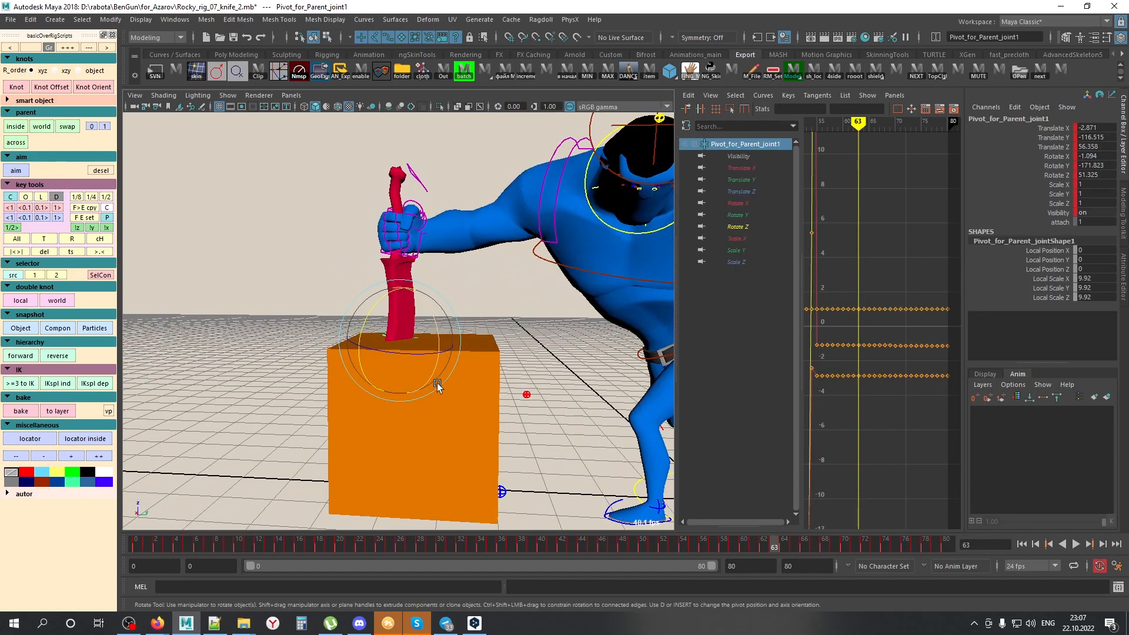
Step: Try rotating the orange cube and the knife's offset pivot separately, undoing each rotation
left_click(495, 402)
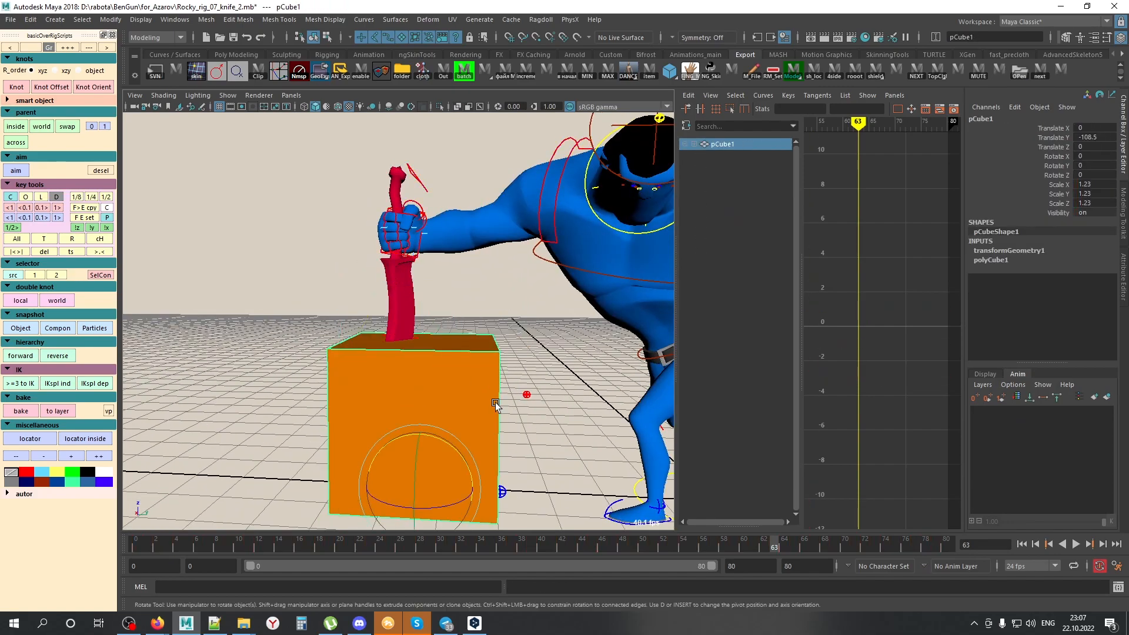
left_click(410, 333)
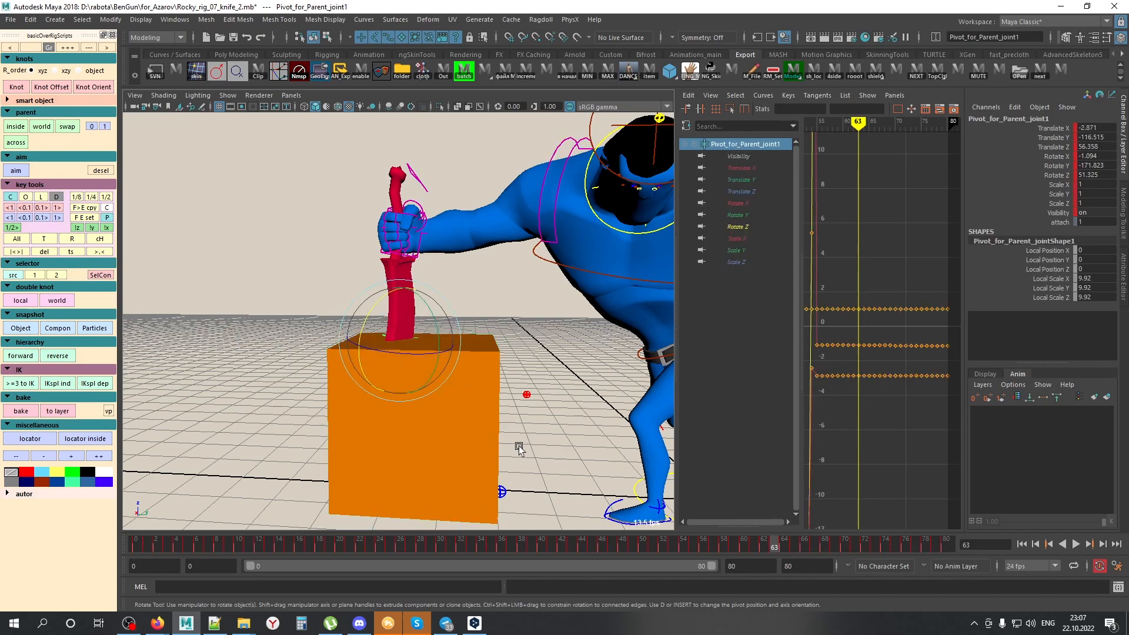
left_click(450, 447)
left_click_drag(450, 447, 458, 450)
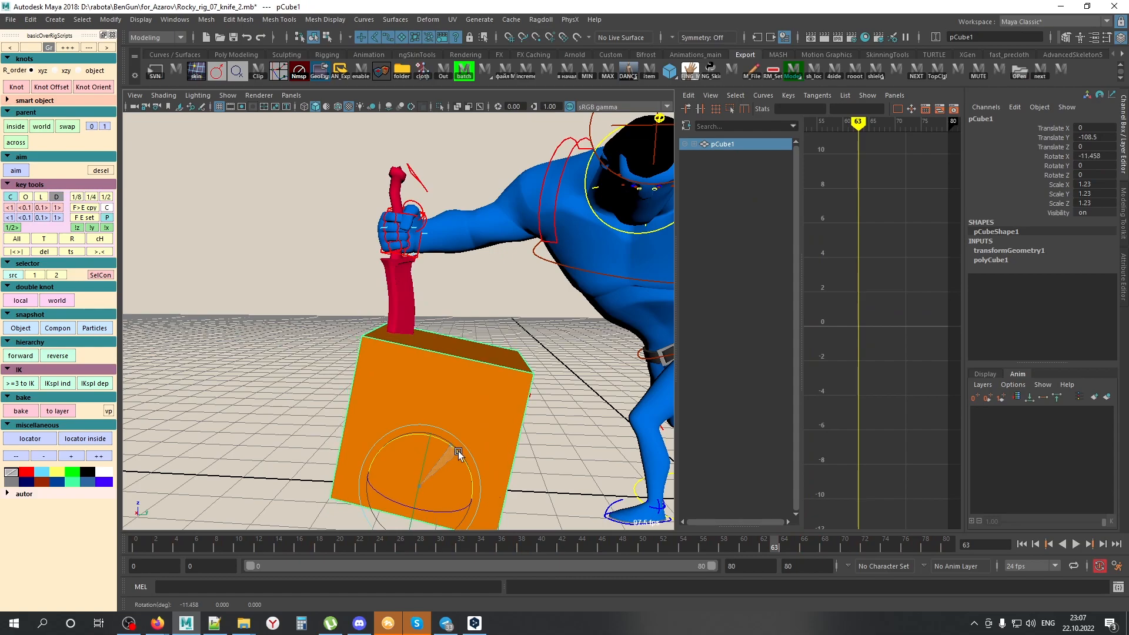
key("ctrl+z")
left_click(414, 352)
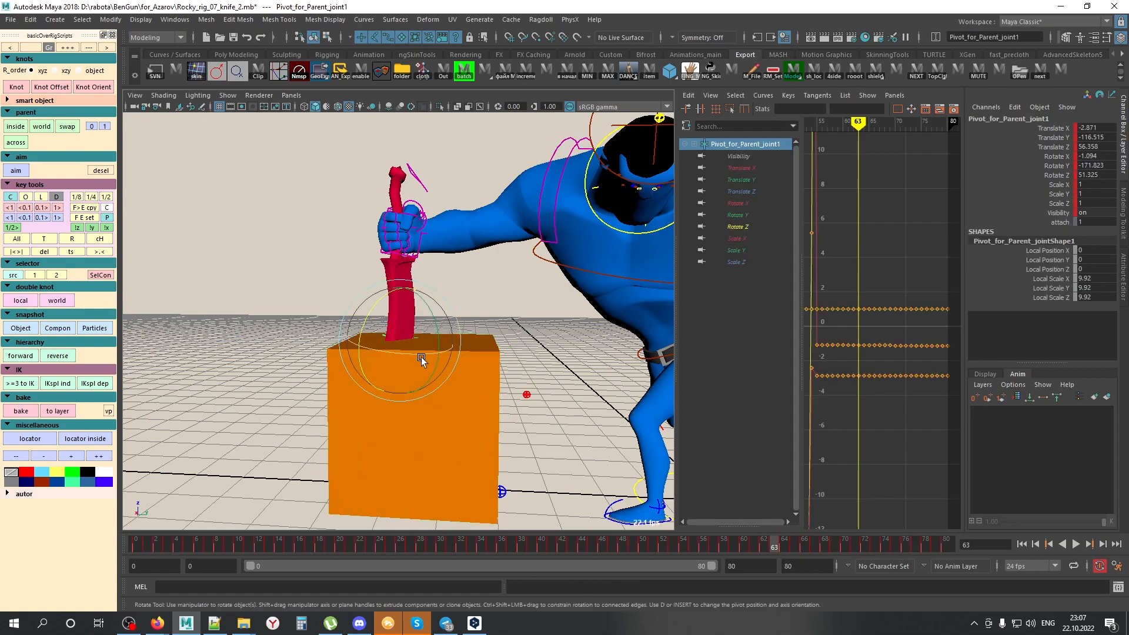
left_click_drag(442, 340, 440, 335)
key("ctrl+z")
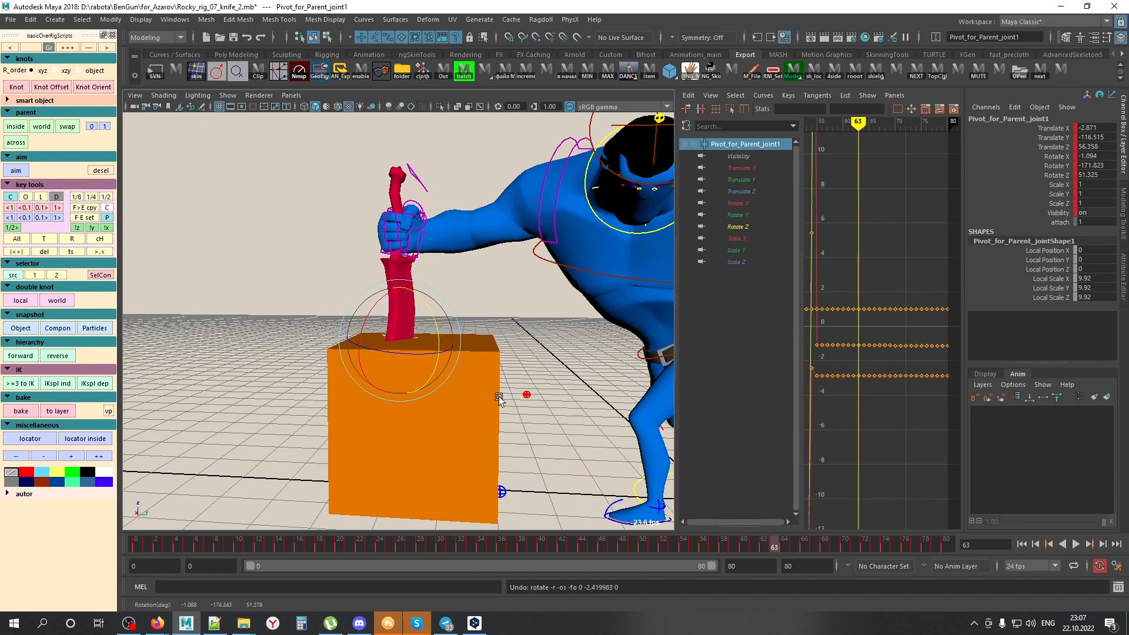
Step: Select the orange cube in X-ray shading and create an OverRig knot for it
left_click(523, 426)
mouse_move(521, 427)
left_mouse_down("alt")
mouse_move(492, 431)
mouse_move(487, 411)
left_mouse_up("alt")
key("alt+x")
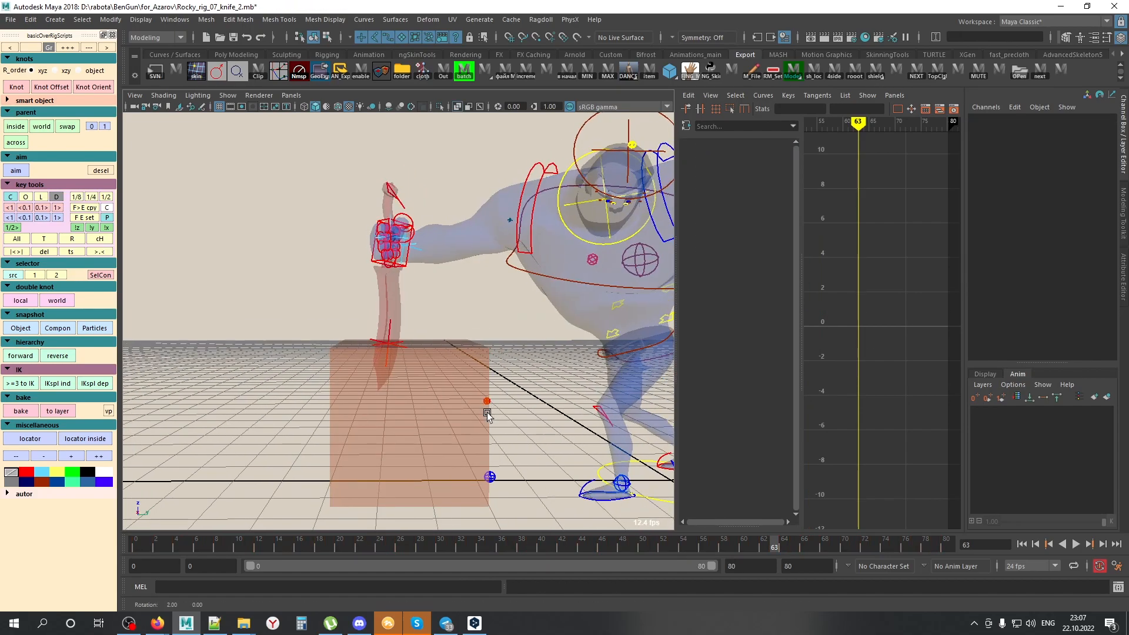
left_click(441, 342)
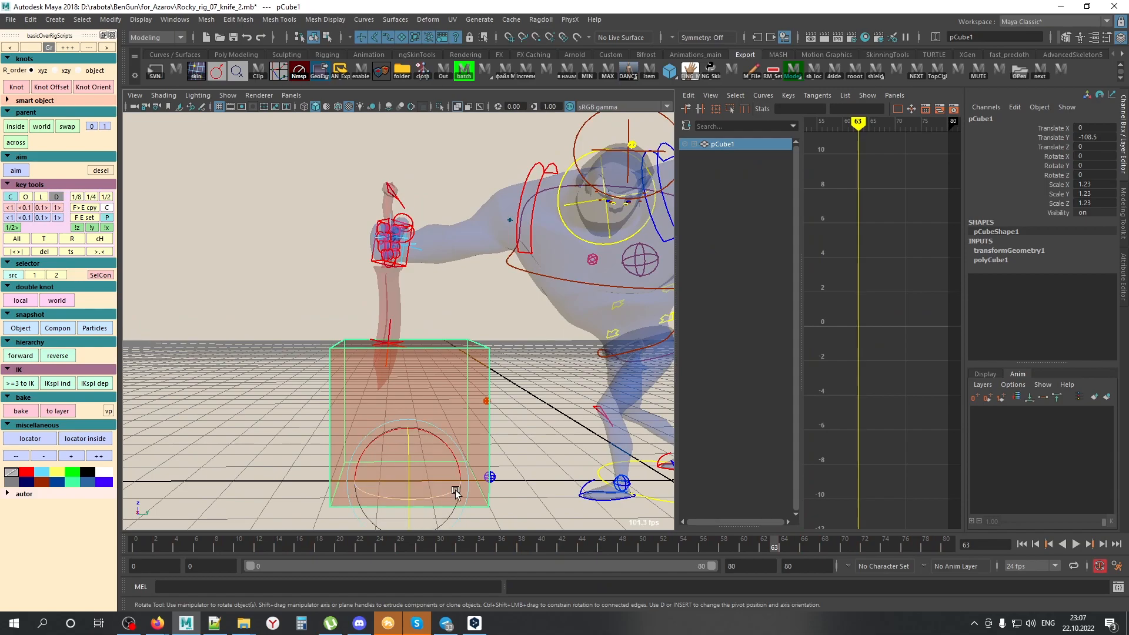
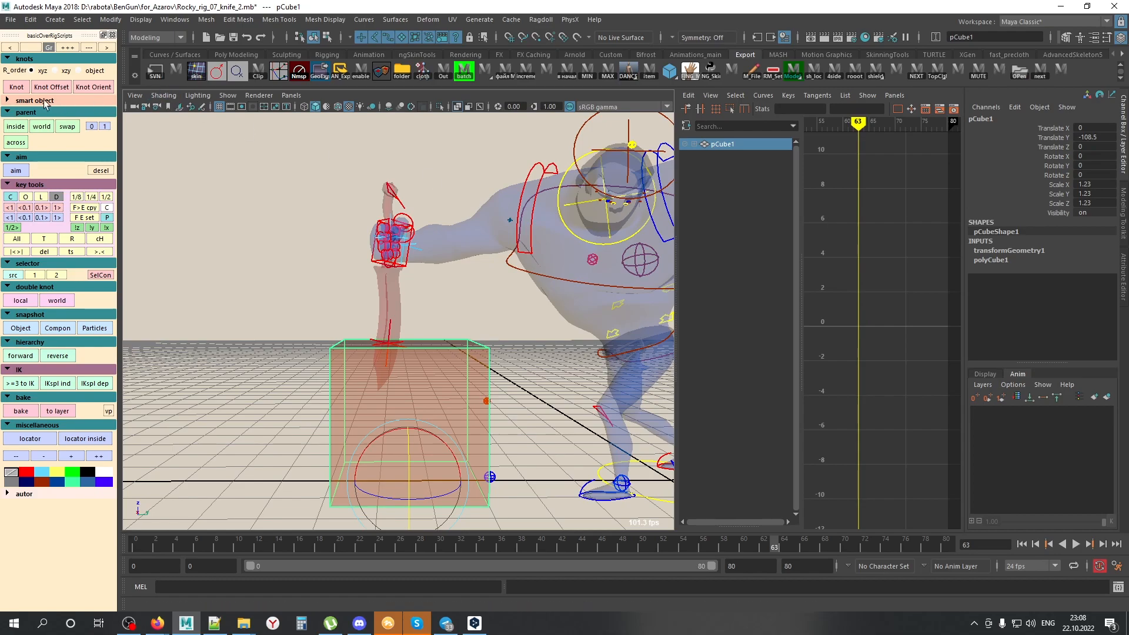
left_click(14, 88)
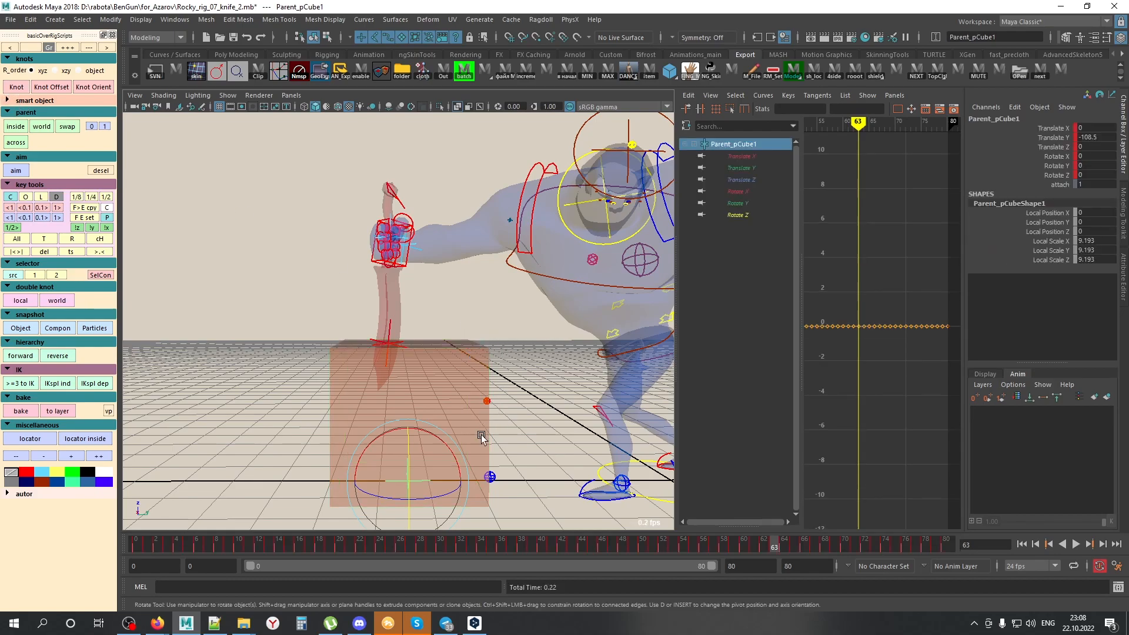
Step: Try rotating the cube's new knot and the knife's offset pivot in turn, undoing each rotation
mouse_move(443, 439)
left_mouse_down()
mouse_move(439, 421)
mouse_move(445, 428)
left_mouse_up()
key("ctrl+z")
left_click(390, 341)
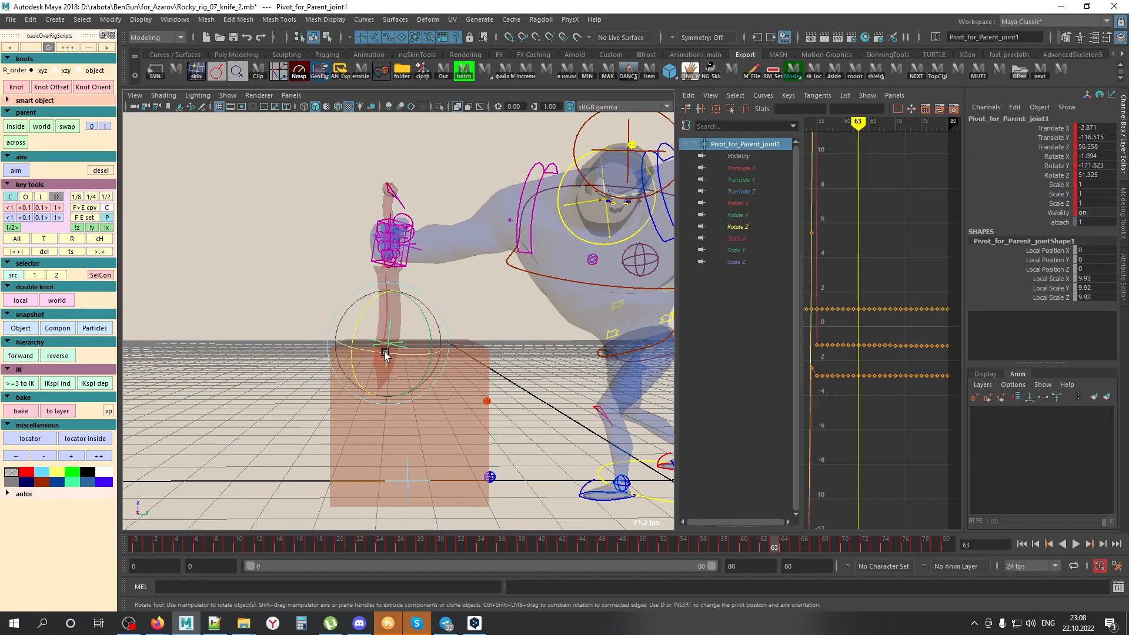
left_click_drag(421, 320, 430, 332)
key("ctrl+z")
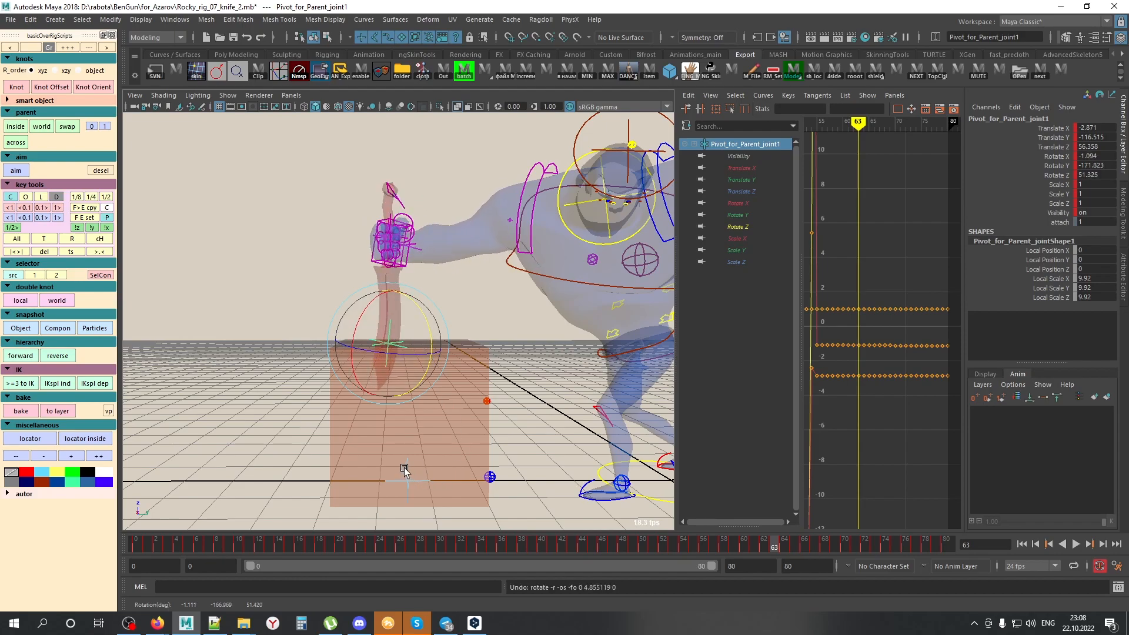
Step: Parent the knife's offset pivot inside the cube's knot by recalculating its animation
left_click(404, 467, "shift")
left_click(10, 126)
left_click(387, 340)
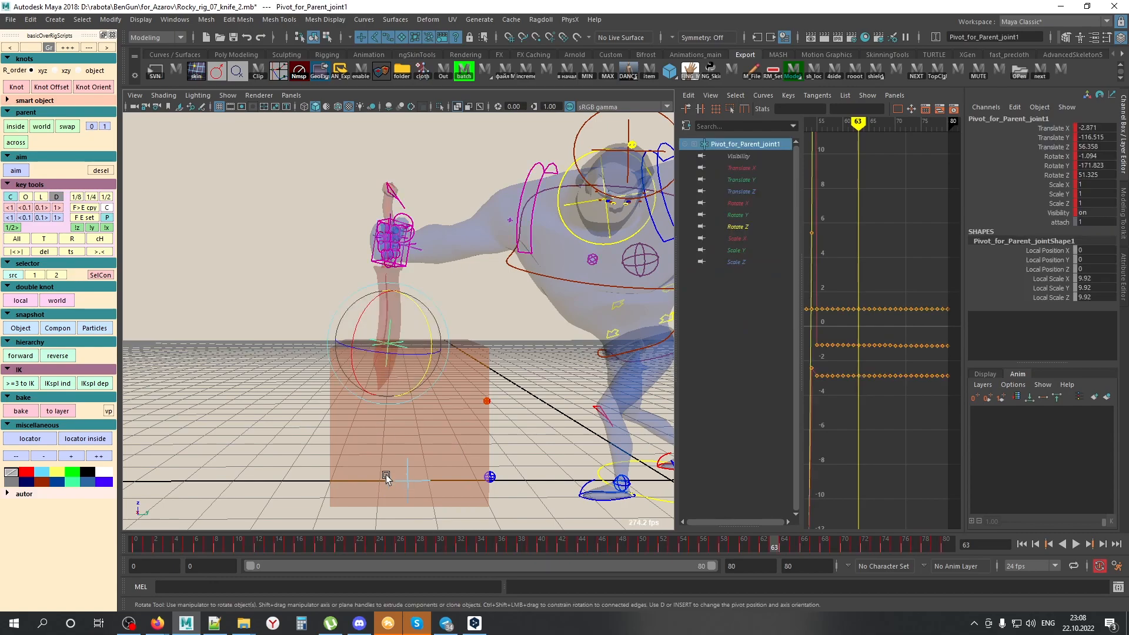
left_click(387, 479, "shift")
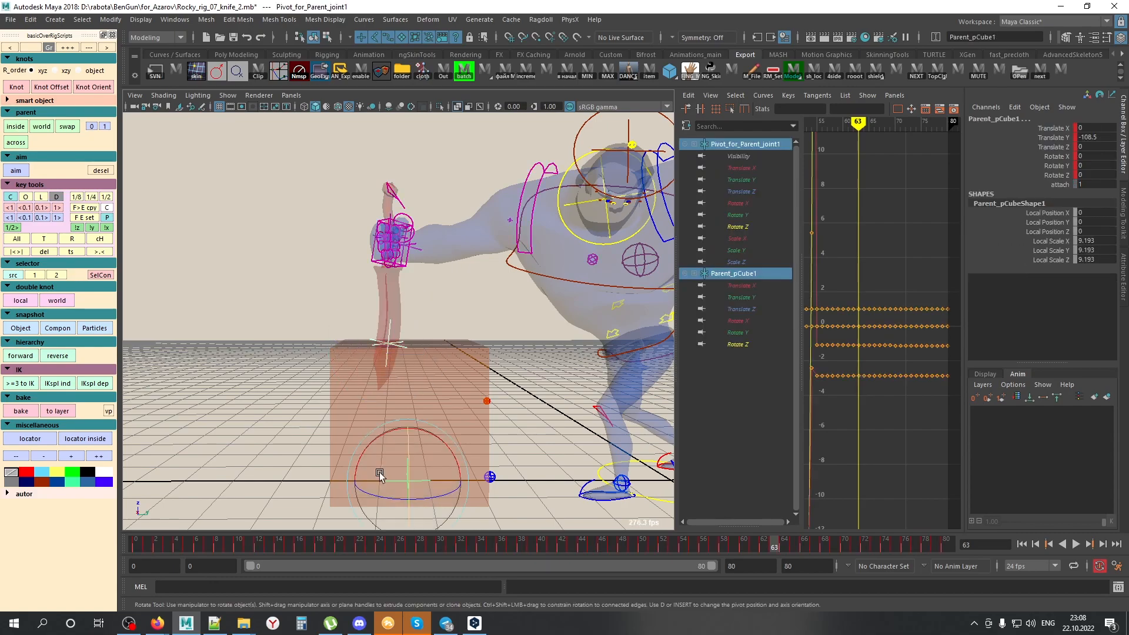
left_click(11, 128)
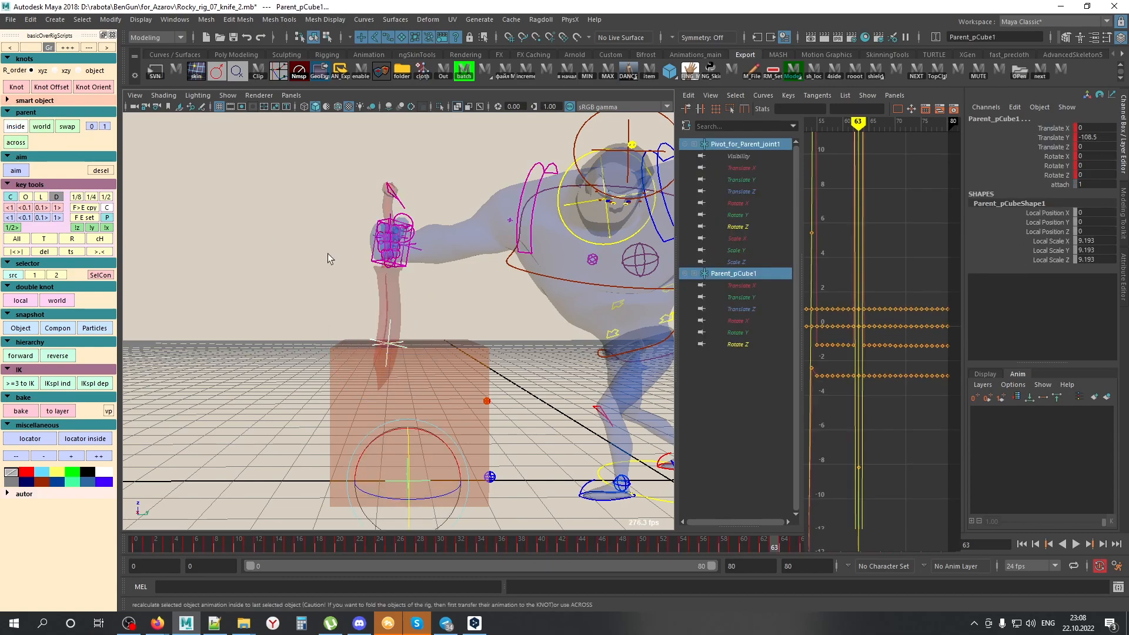
Step: Test the new hierarchy by tilting the cube's knot on its X axis, and undo the rotation
left_click(387, 472)
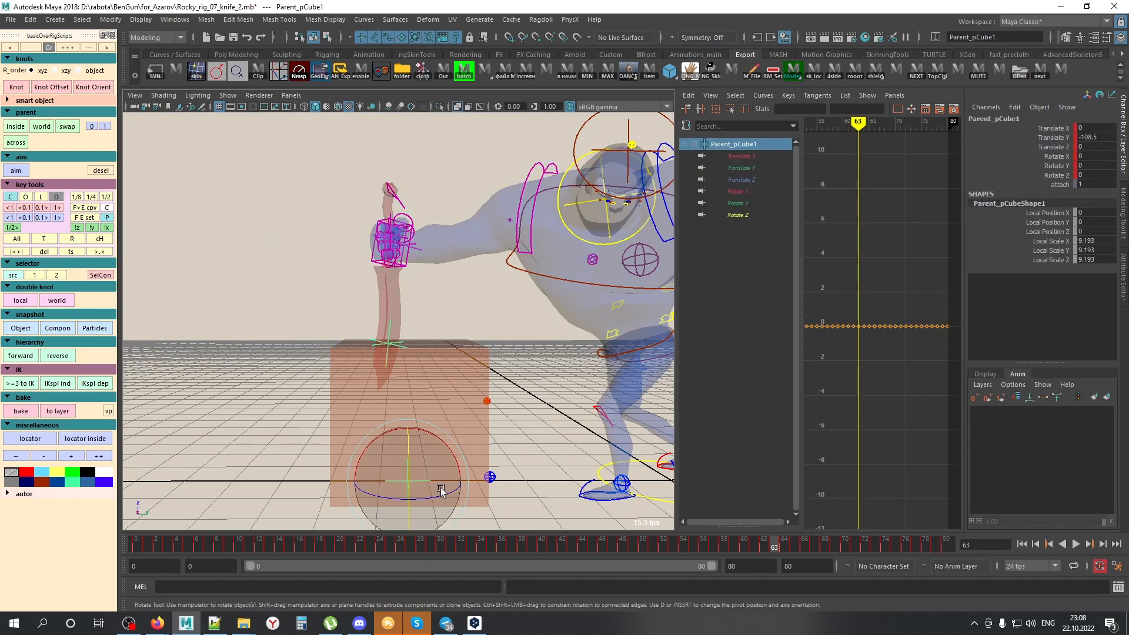
left_click(400, 349)
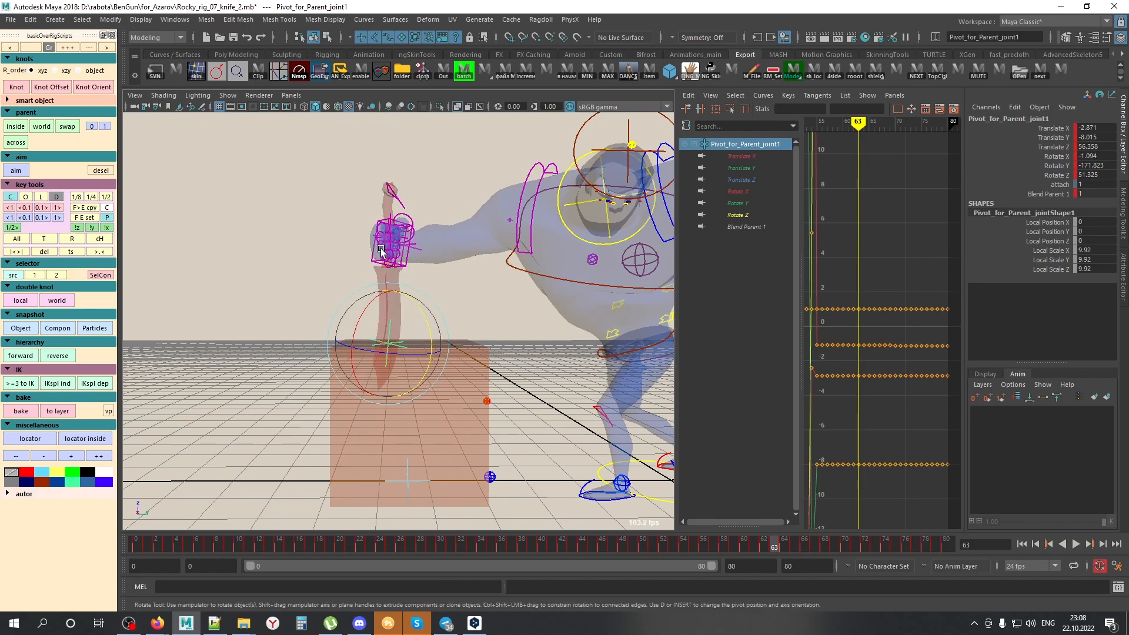
left_click(416, 498)
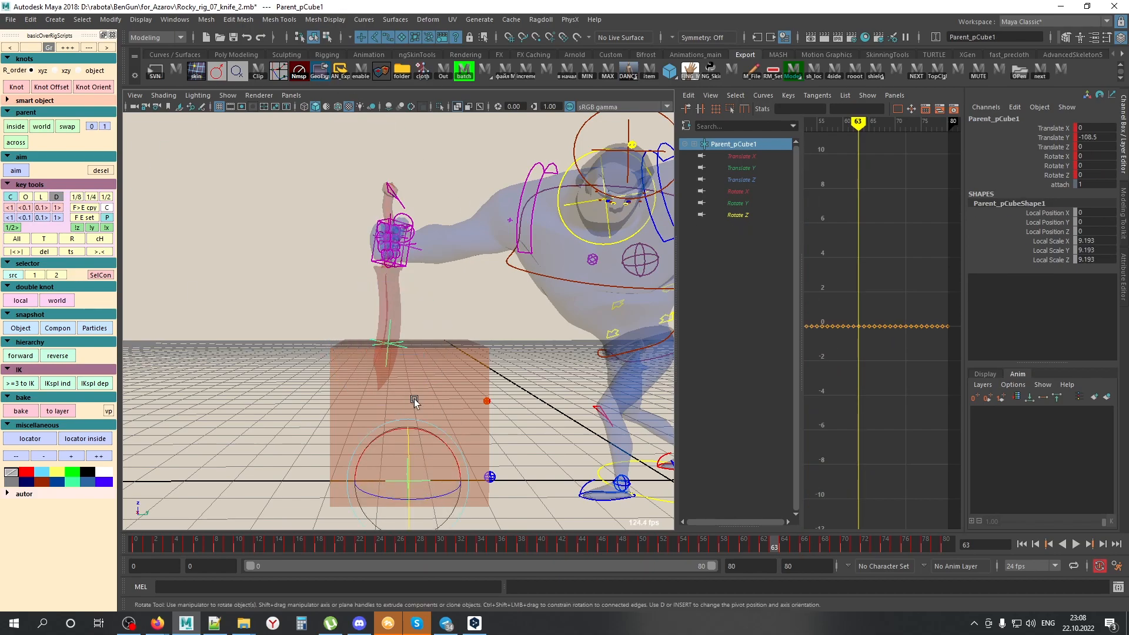
mouse_move(426, 432)
left_mouse_down()
mouse_move(436, 443)
mouse_move(417, 412)
mouse_move(433, 442)
left_mouse_up()
key("ctrl+z")
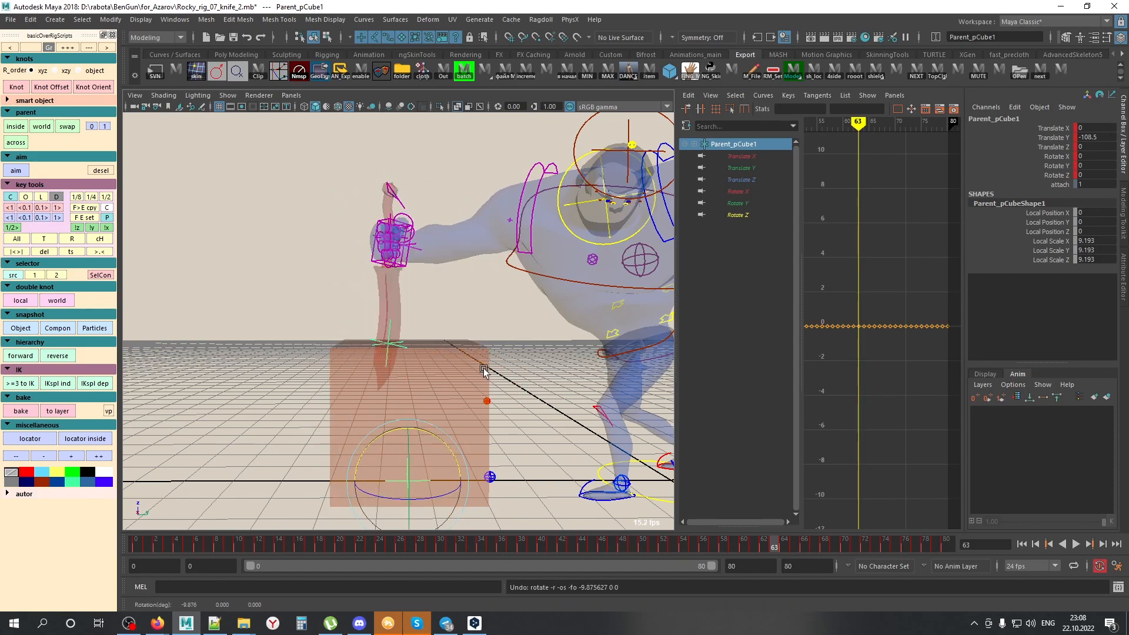
mouse_move(486, 353)
left_mouse_down("alt")
mouse_move(479, 315)
mouse_move(441, 285)
mouse_move(407, 309)
left_mouse_up("alt")
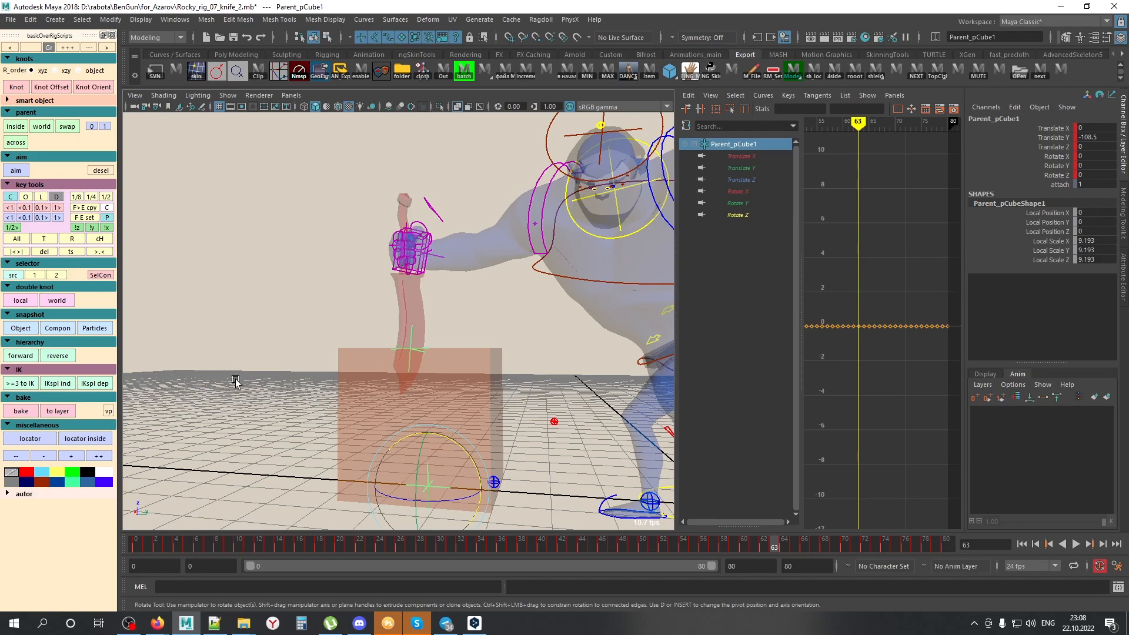
left_click_drag(188, 370, 359, 376, "alt")
Step: Turn off X-ray shading and add the cube's knot to a new animation layer, keyed at frame 55
key("alt+x")
left_click_drag(726, 543, 694, 544)
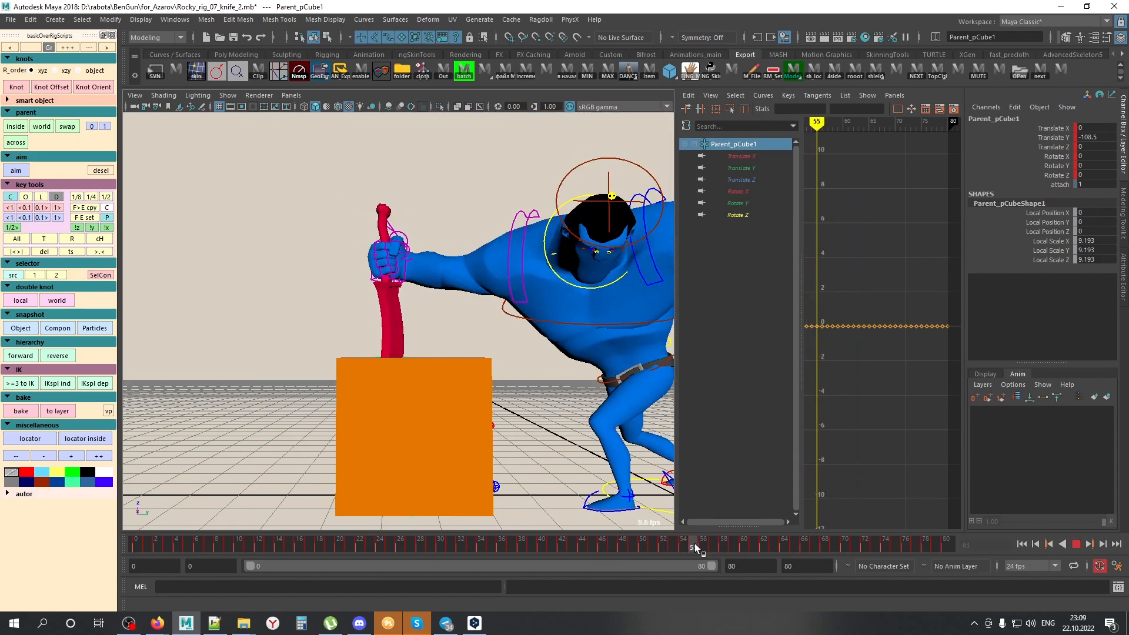
key("alt+a")
key("s")
key("alt+v")
Step: Rotate the cube's knot at frame 57 to about -11.8 on X and 7.3 on Y in the layer
left_click_drag(711, 553, 710, 552)
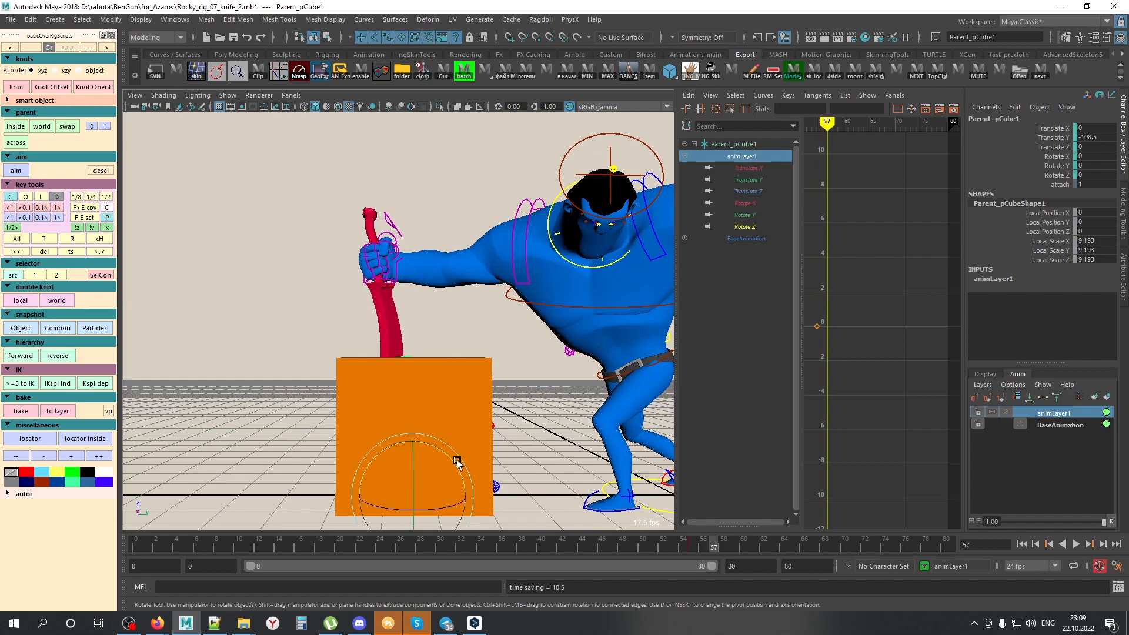
left_click_drag(446, 462, 422, 464, "alt")
key("shift+e")
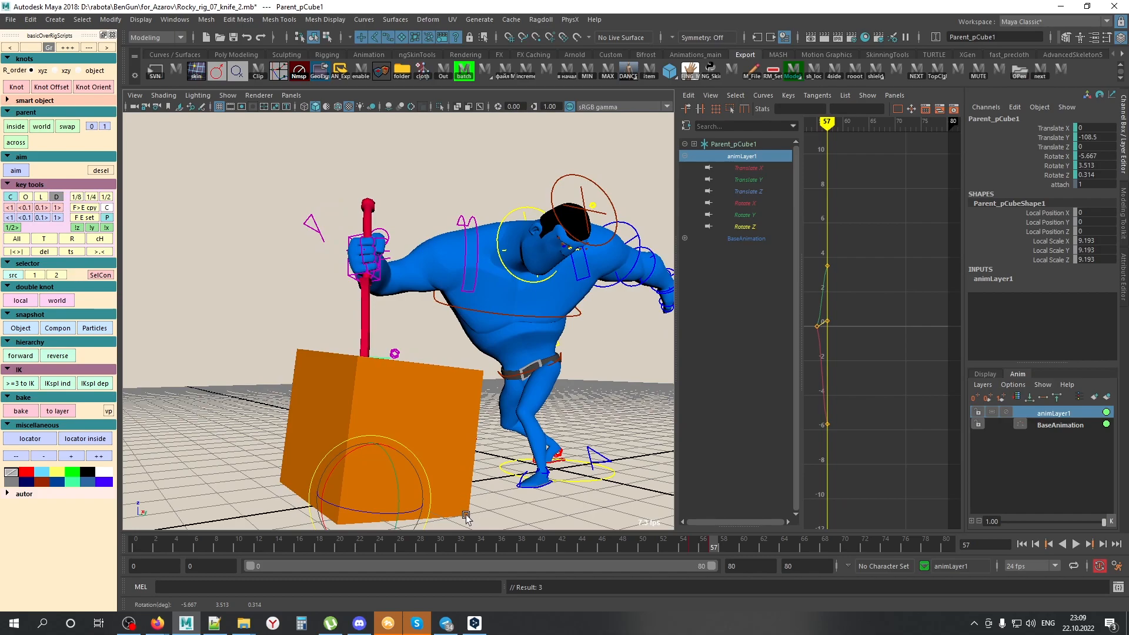
middle_click_drag(480, 425, 491, 447)
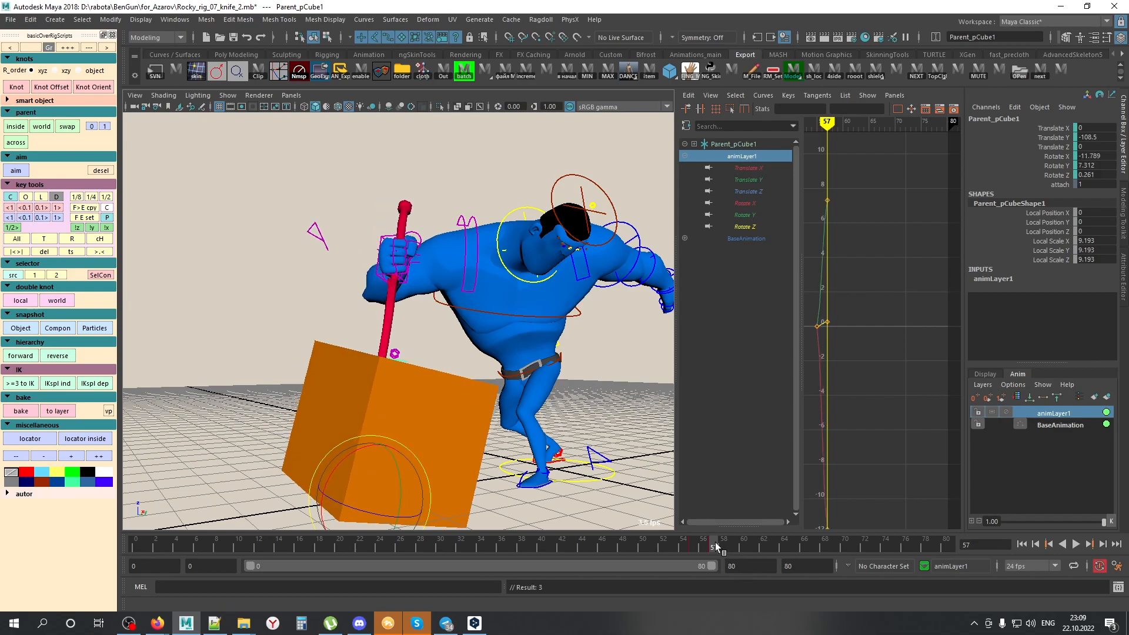
Step: Key the cube's knot with an opposite tilt at frame 61 and zero rotation at frame 66, and play back the animation
left_click_drag(752, 543, 757, 546)
key("s")
middle_click_drag(567, 461, 561, 448)
left_click_drag(767, 546, 804, 545)
left_click_drag(659, 547, 552, 544)
key("alt+v")
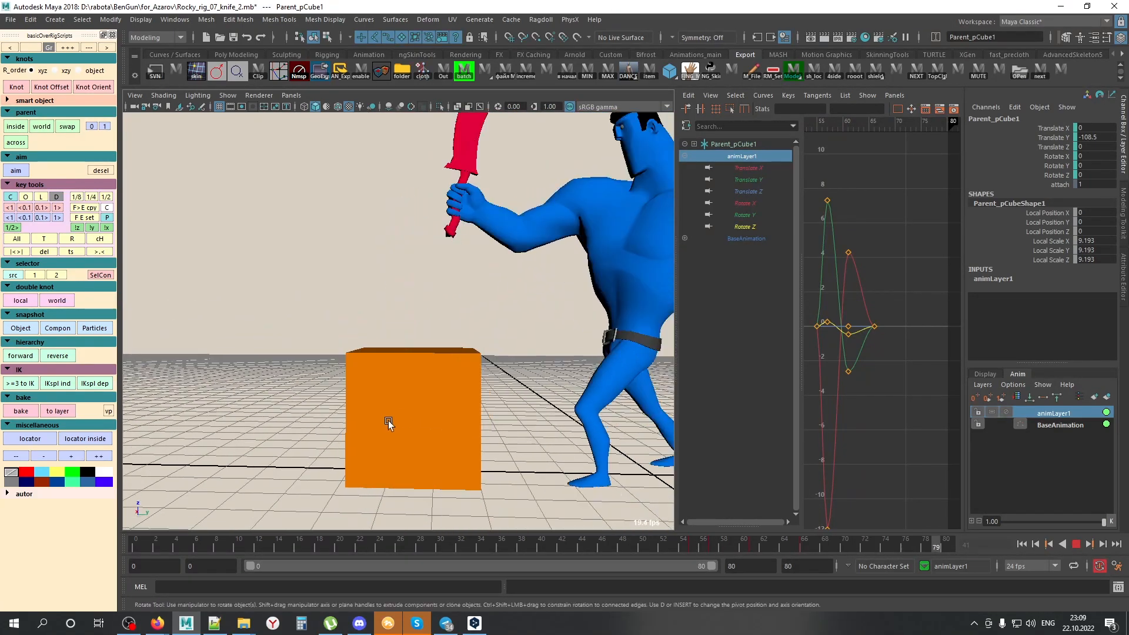
Step: Try a stronger tilt of the cube's knot at frame 57, about -16.2 on X and 11.8 on Y, and undo it
key("alt+v")
left_click_drag(676, 545, 717, 549)
left_click_drag(530, 423, 415, 375, "alt")
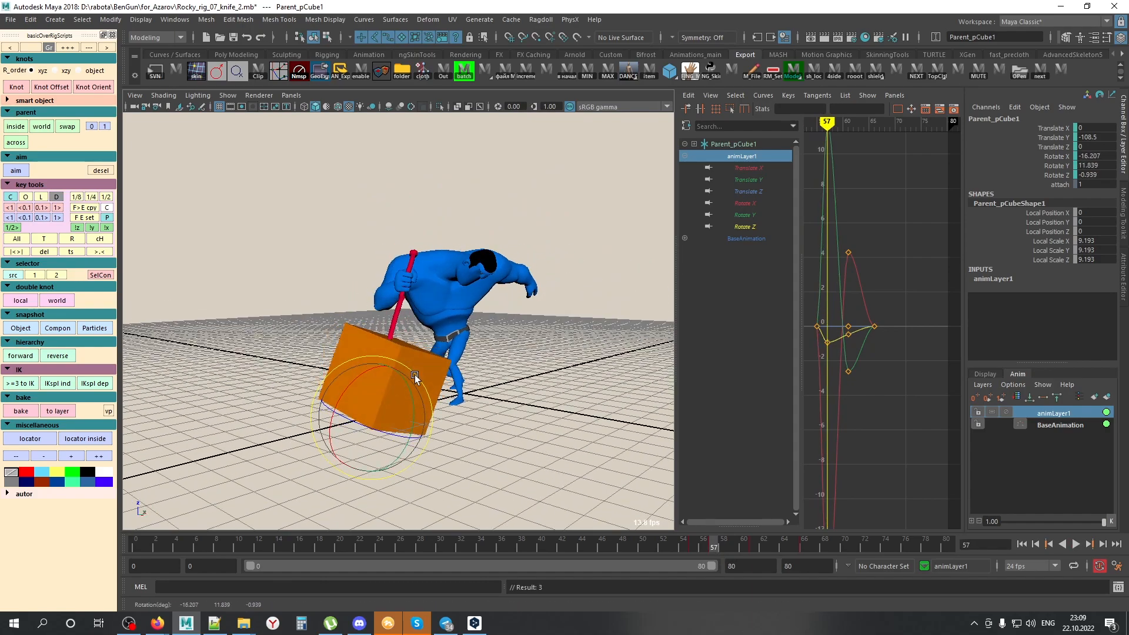
key("ctrl+z")
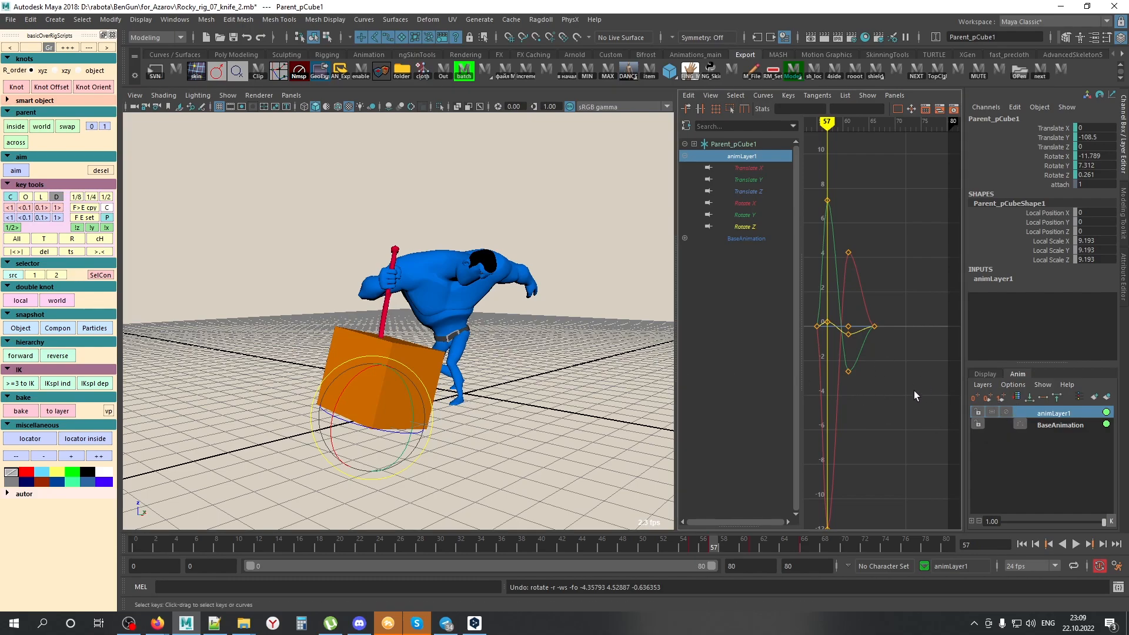
key("f")
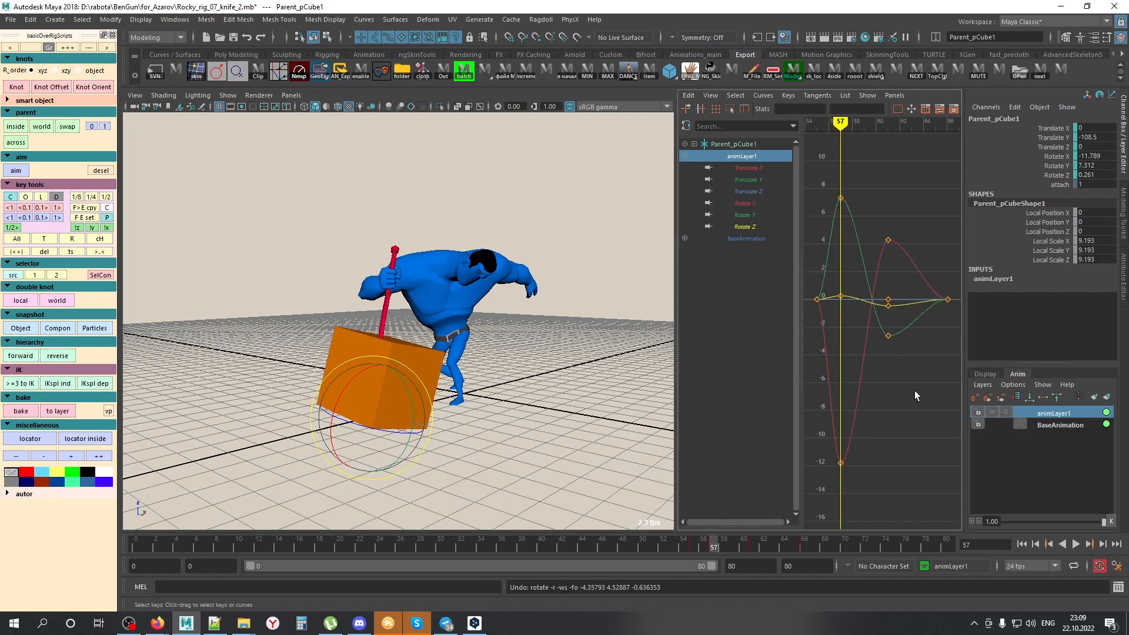
Step: Compare the animation with animLayer1 muted and unmuted, lower the layer's weight to 0.58, and reset it to 1
left_click(1005, 411)
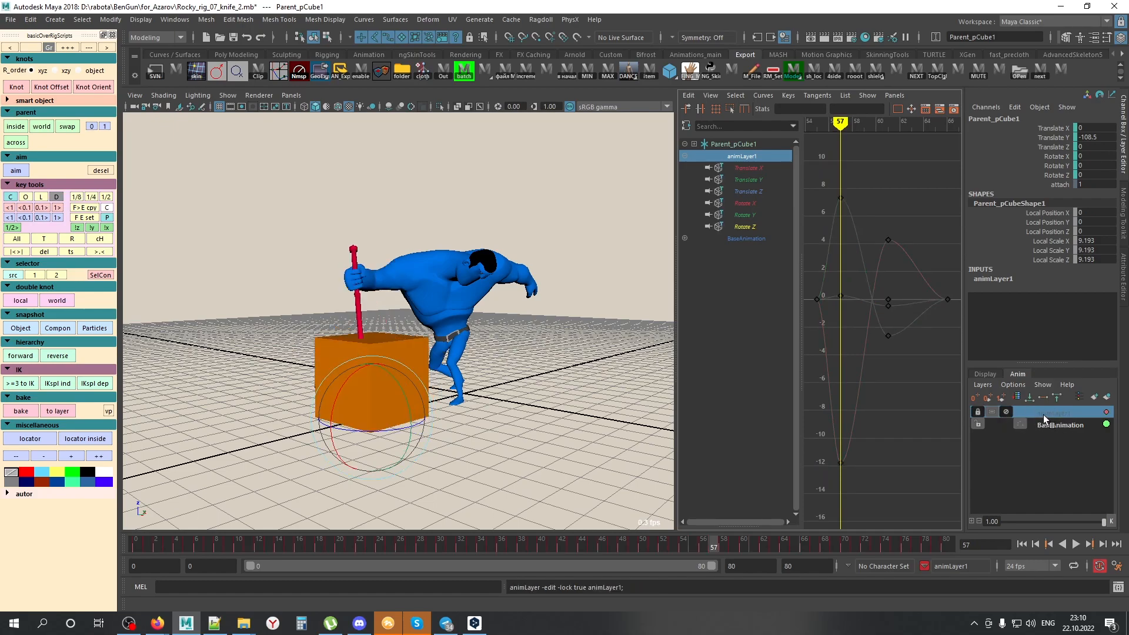
left_click(1009, 413)
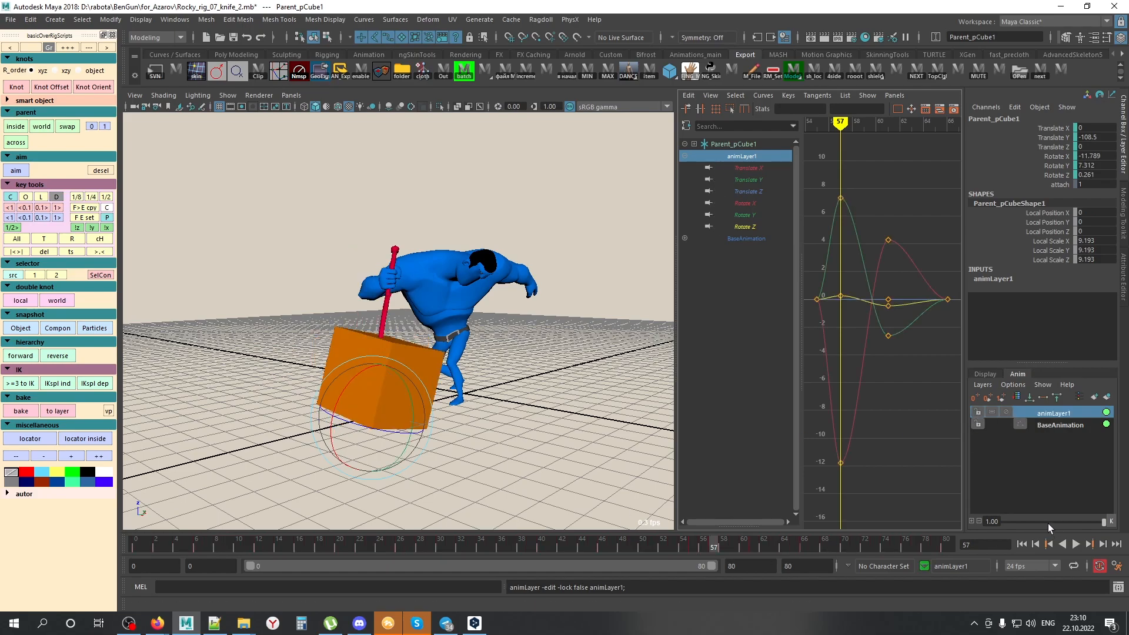
left_click_drag(638, 546, 755, 549)
left_click_drag(1097, 522, 1060, 521)
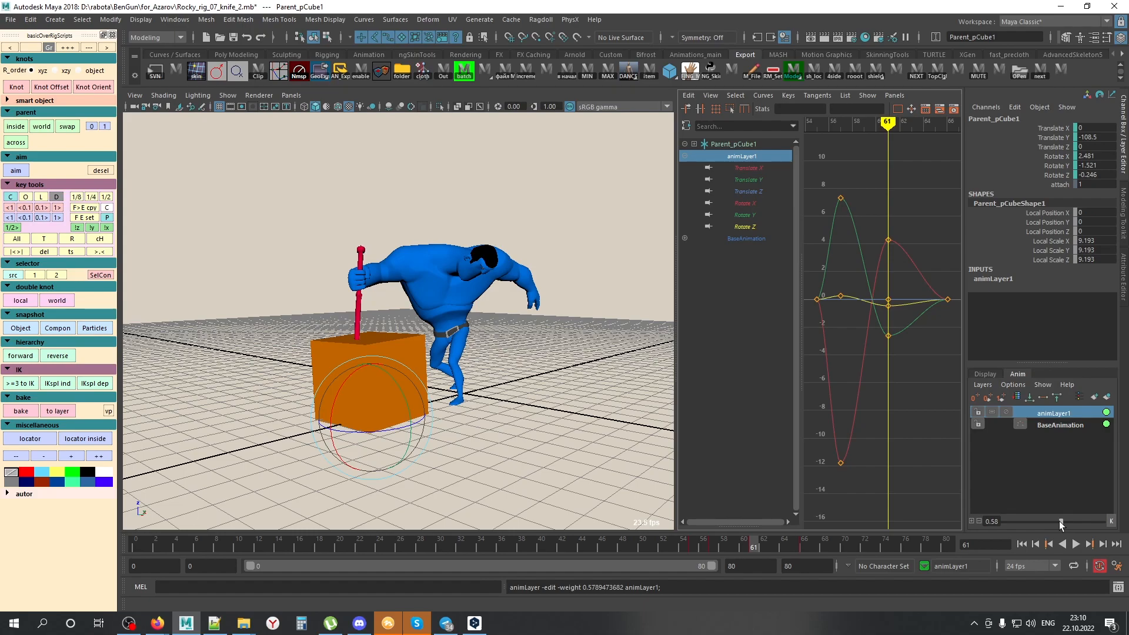
left_click(977, 521)
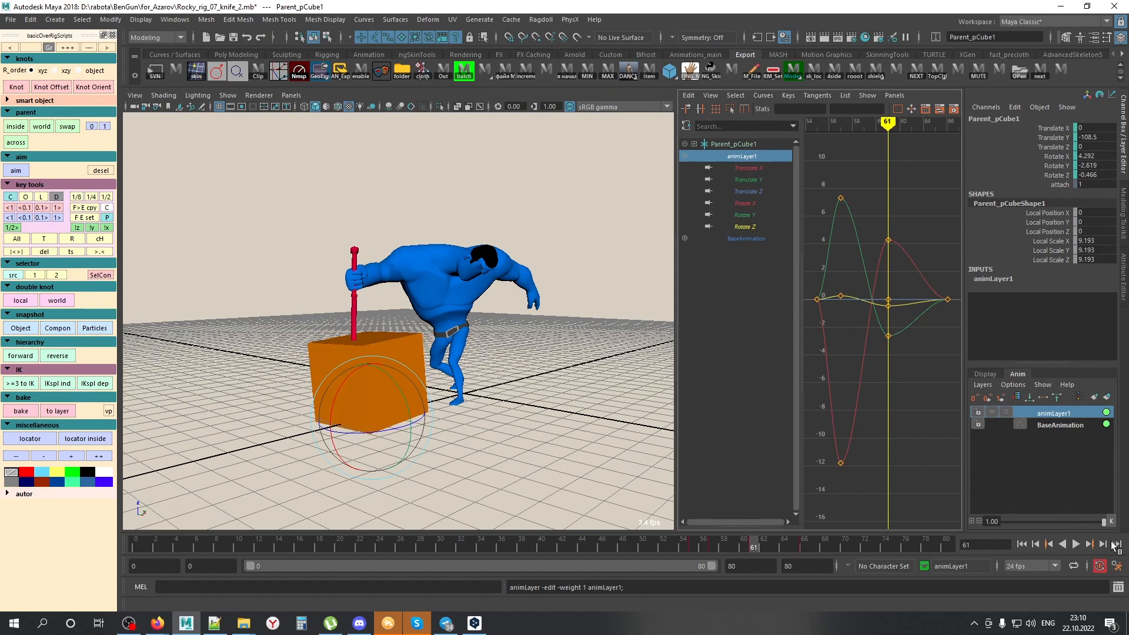
Step: Test the shake with animLayer1's weight at 2 during playback, and restore the weight to 1
left_click(971, 521)
left_click_drag(1071, 523, 1105, 521)
key("alt+v")
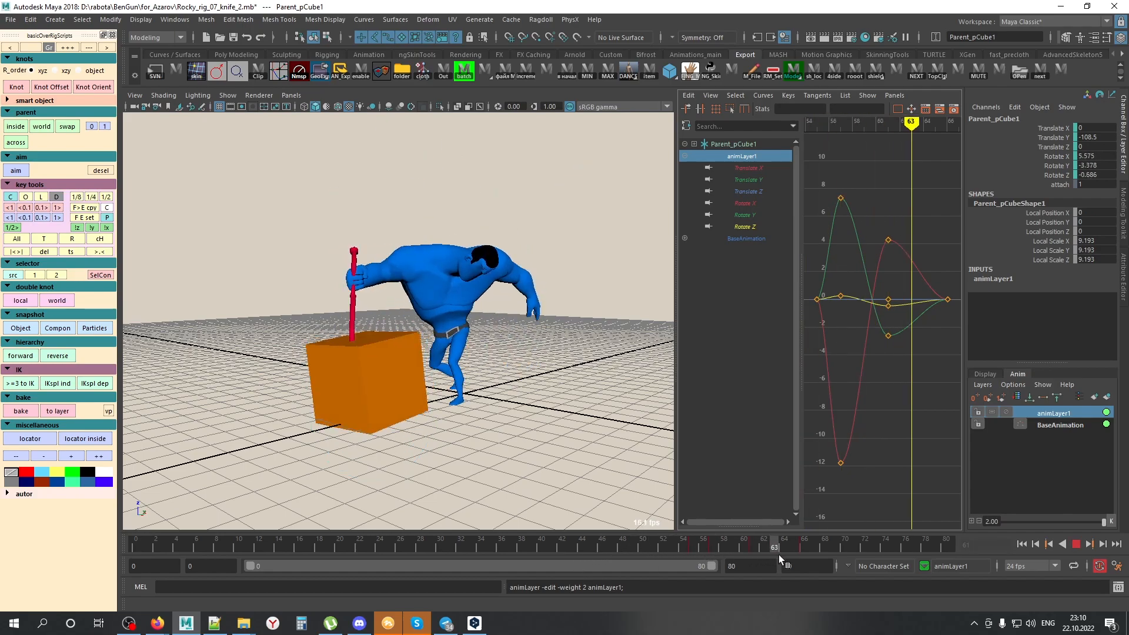
key("alt+v")
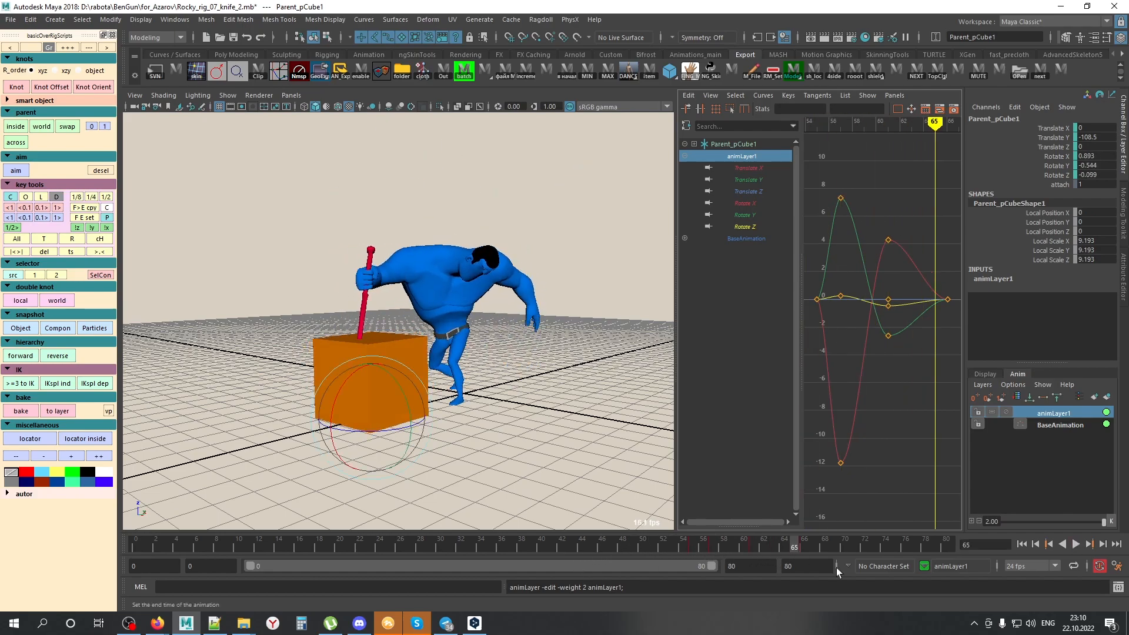
left_click(979, 521)
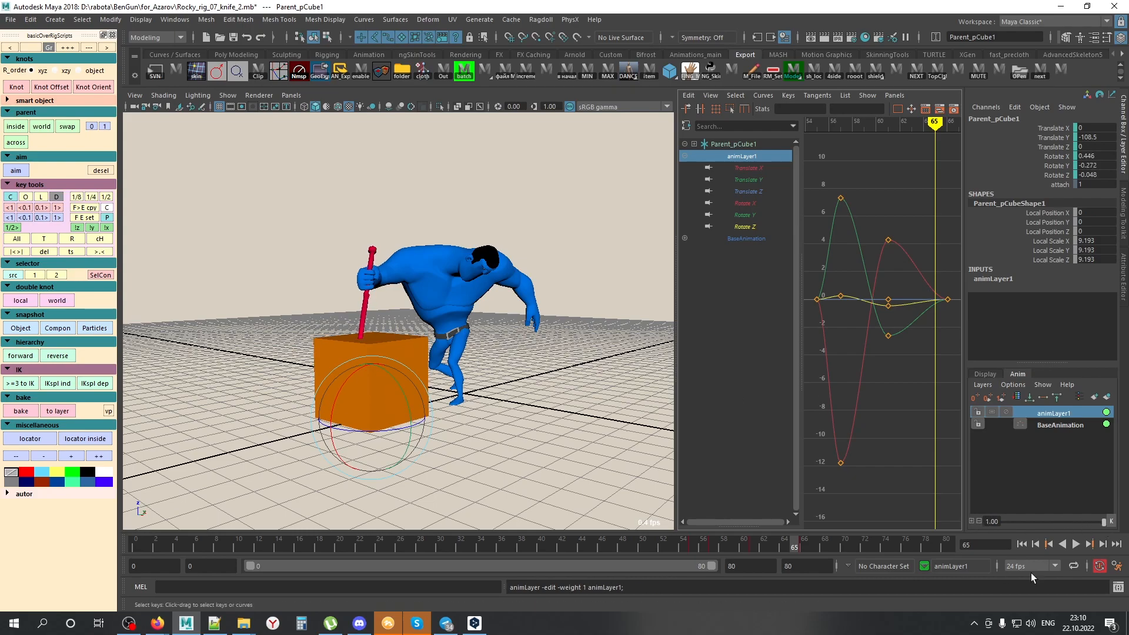
Step: Mute animLayer1, go to frame 61, and clear the selection
left_click_drag(456, 406, 352, 403, "alt")
right_click_drag(351, 404, 465, 408, "alt")
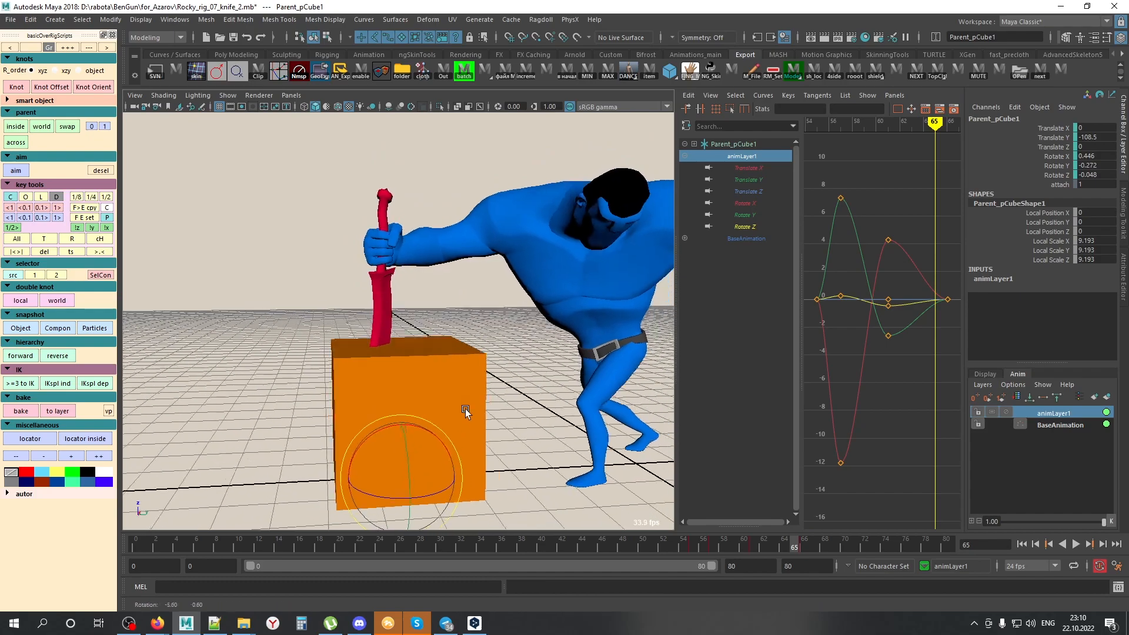
left_click(1006, 411)
left_click(977, 411)
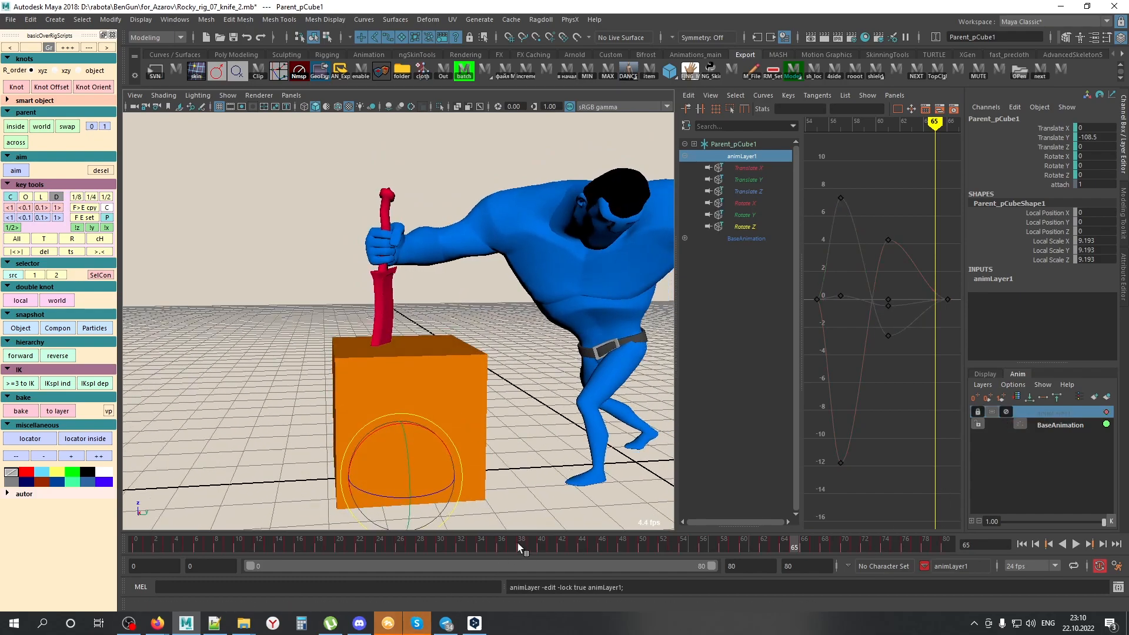
left_click_drag(564, 544, 753, 547)
left_click(511, 409)
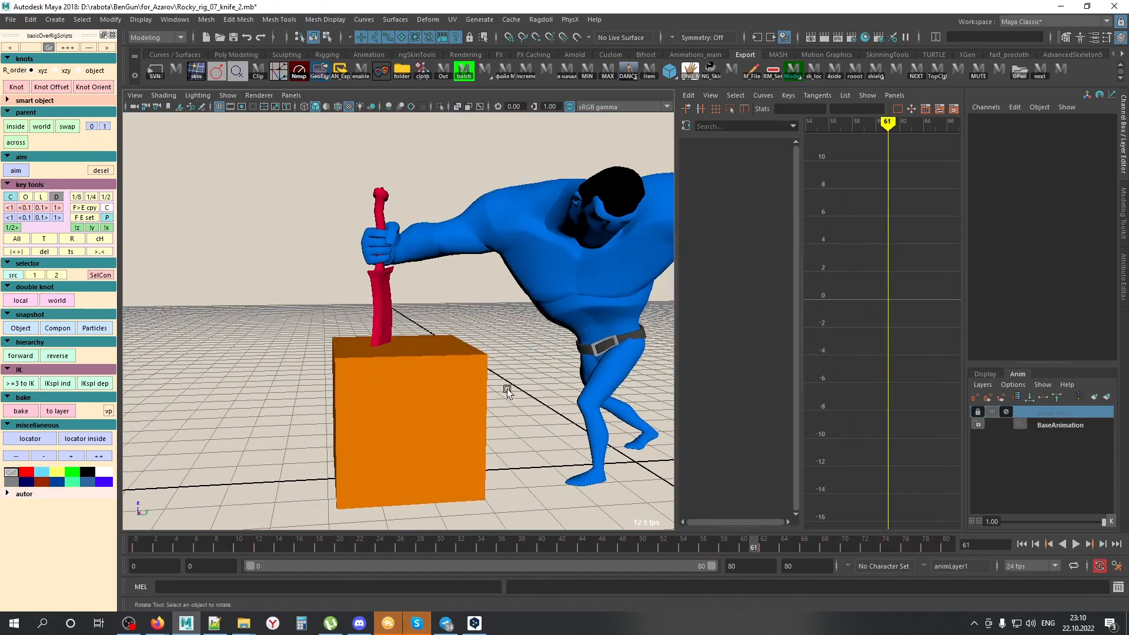
Step: Turn on X-ray shading and create an orient knot for the knife's pivot knot
key("alt+x")
left_click_drag(428, 324, 413, 318, "alt")
left_click(383, 343)
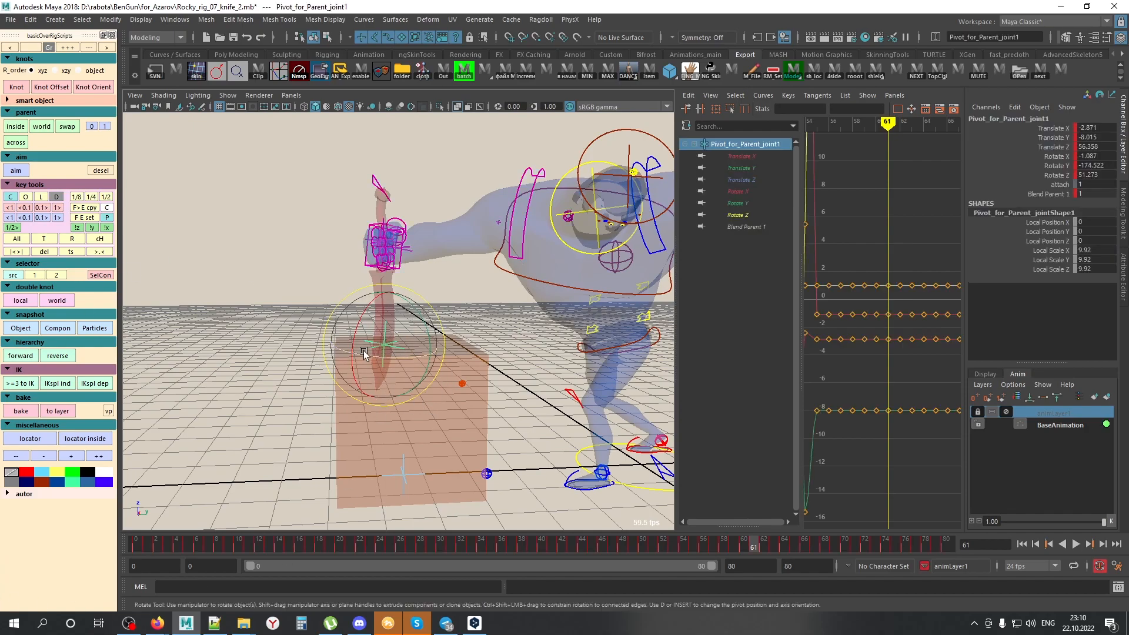
left_click(104, 87)
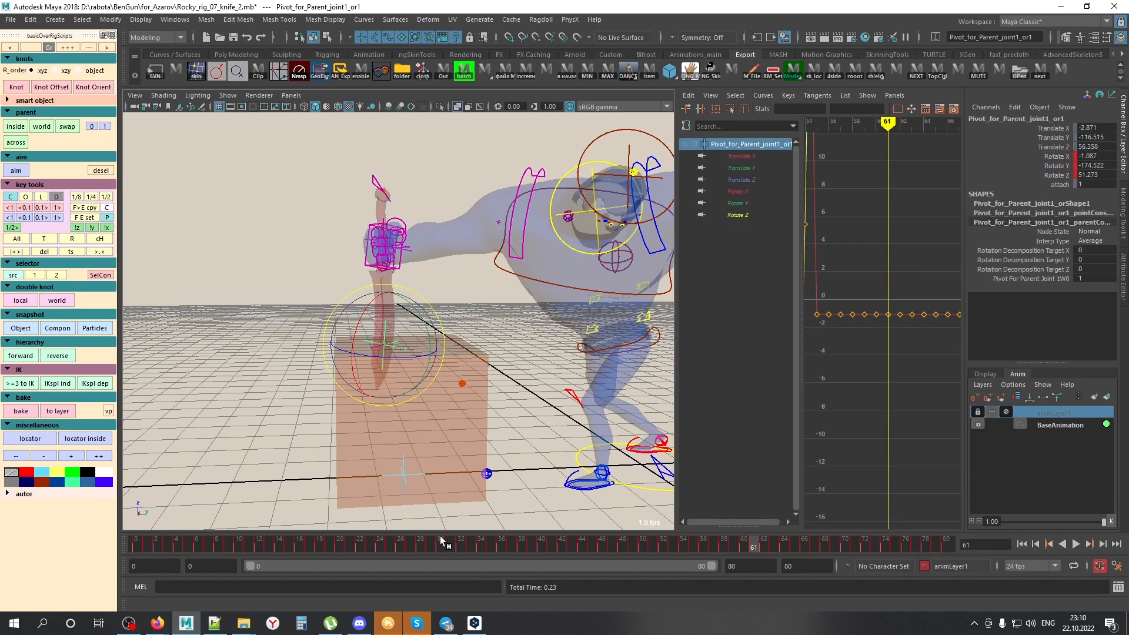
Step: Unmute animLayer1, test the orient knot by tilting the cube's knot with X-ray off, and undo the rotation
left_click(1006, 412)
left_click_drag(426, 473, 323, 516)
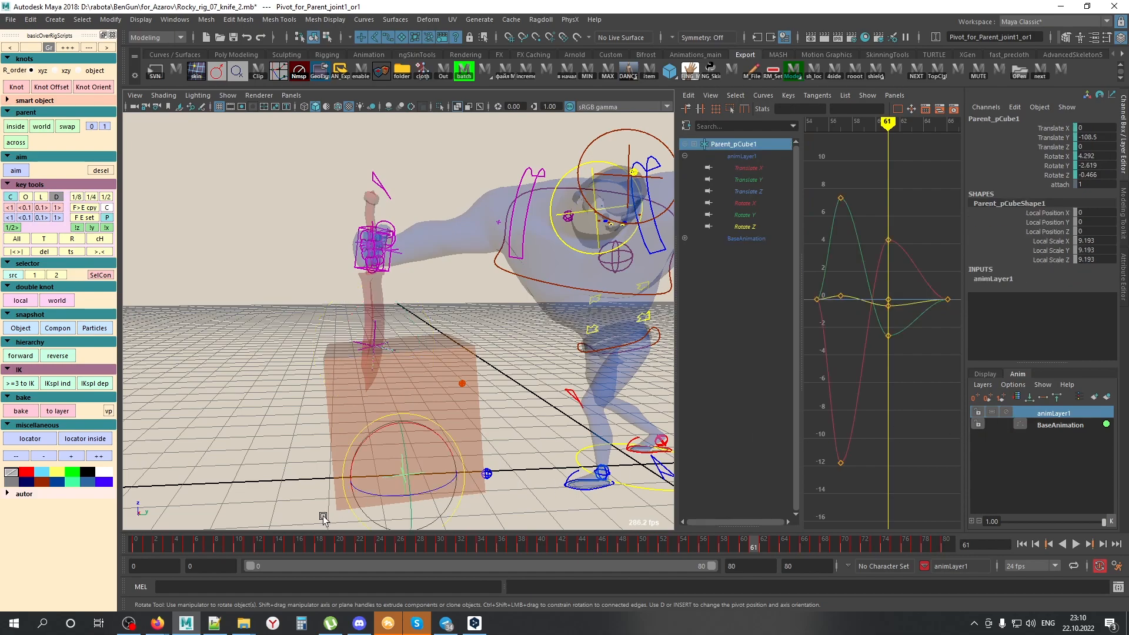
key("alt+1")
right_click_drag(533, 465, 478, 446, "alt")
mouse_move(477, 446)
left_mouse_down("alt")
mouse_move(453, 403)
mouse_move(458, 438)
mouse_move(449, 400)
mouse_move(450, 430)
left_mouse_up("alt")
key("ctrl+z")
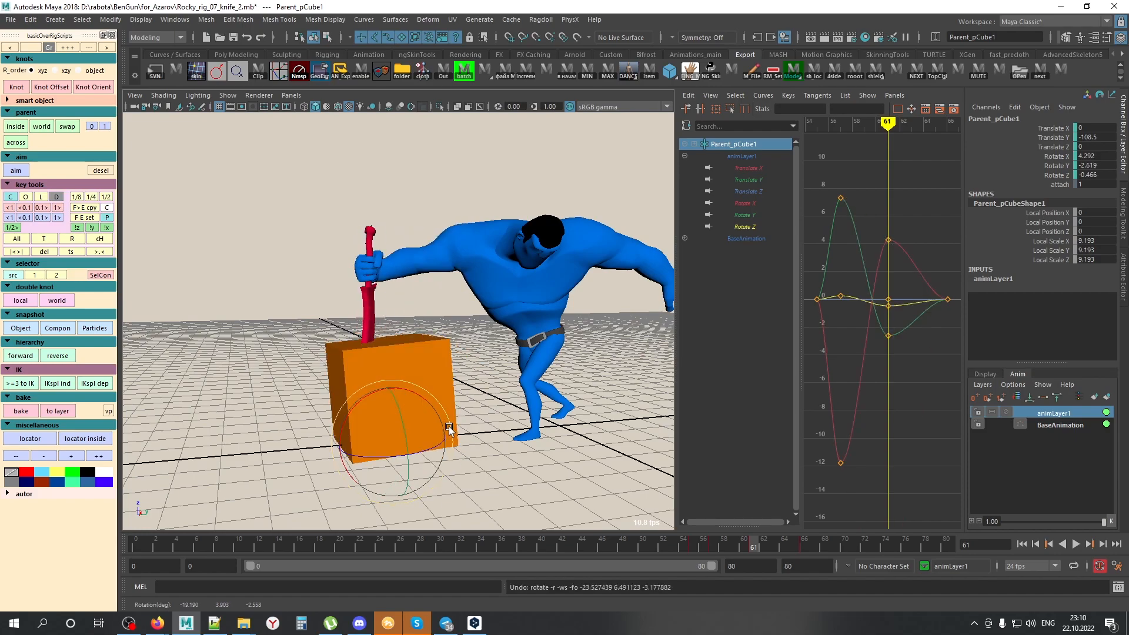
Step: Check the pivot through the cube's shake, and select Pivot_for_Parent_joint1_or1 in the Outliner
left_click_drag(673, 541, 724, 552)
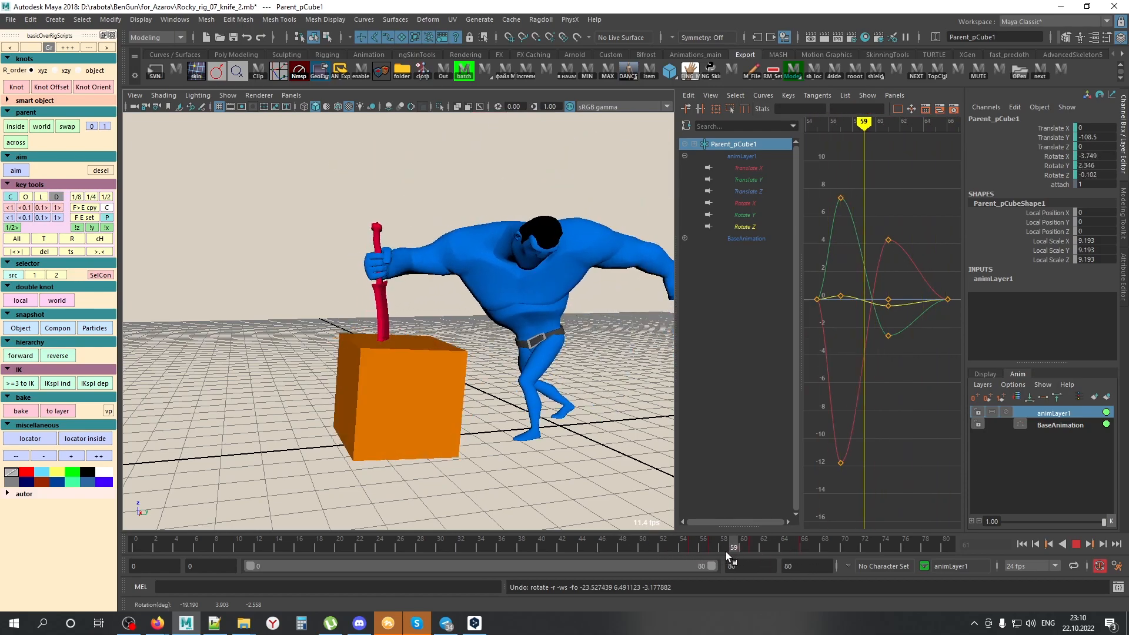
right_click_drag(379, 343, 484, 353, "alt")
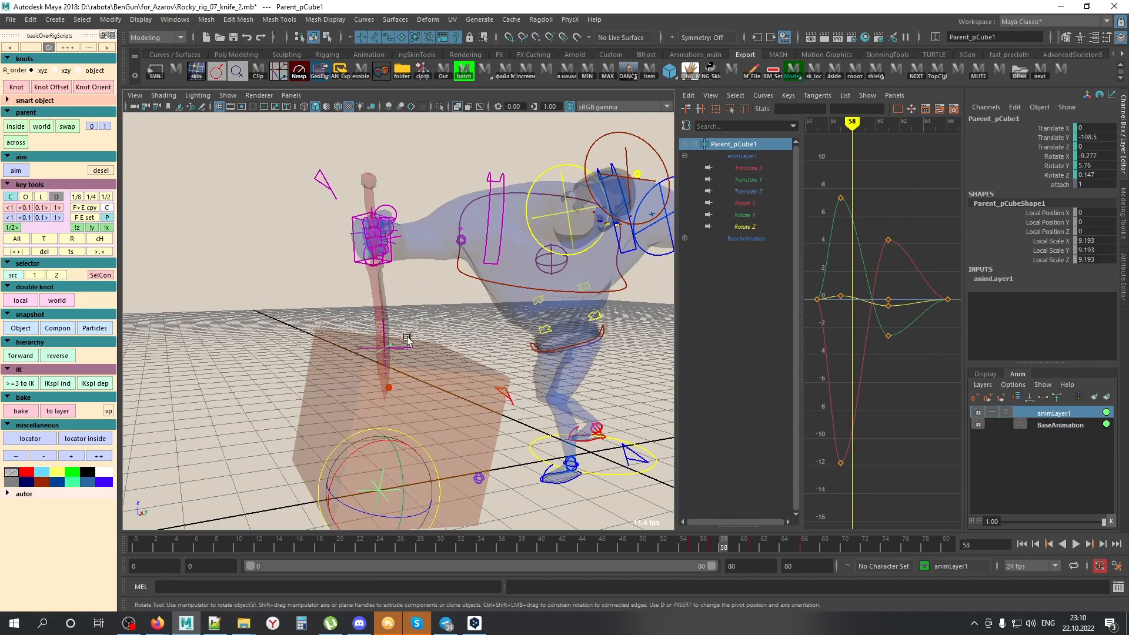
right_click_drag(410, 333, 437, 353, "alt")
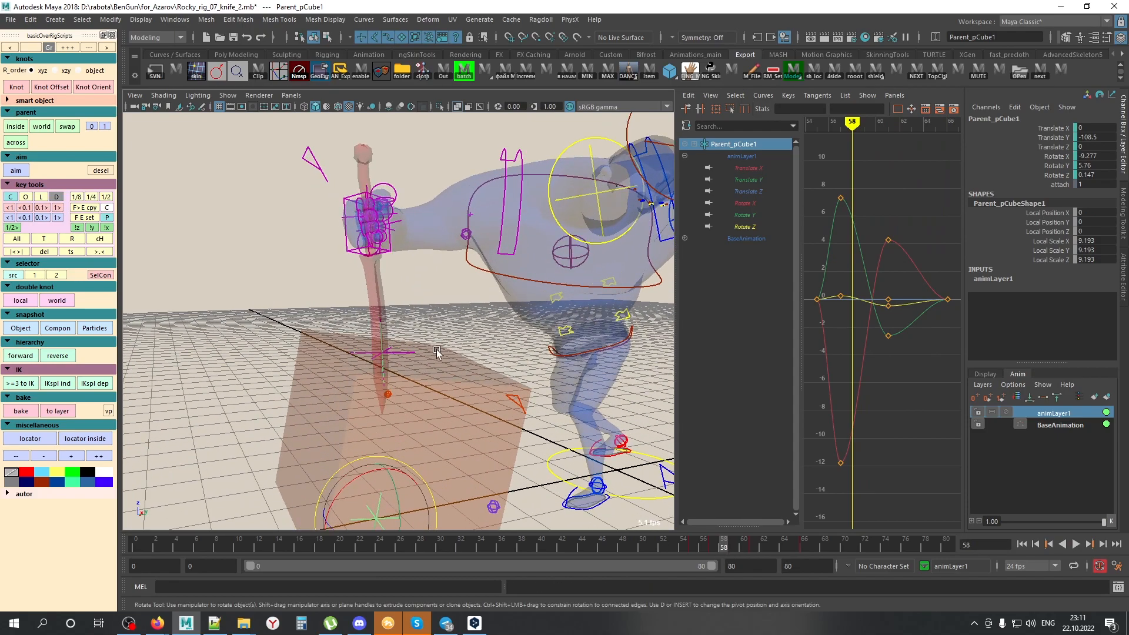
left_click(399, 354)
key("shift+o")
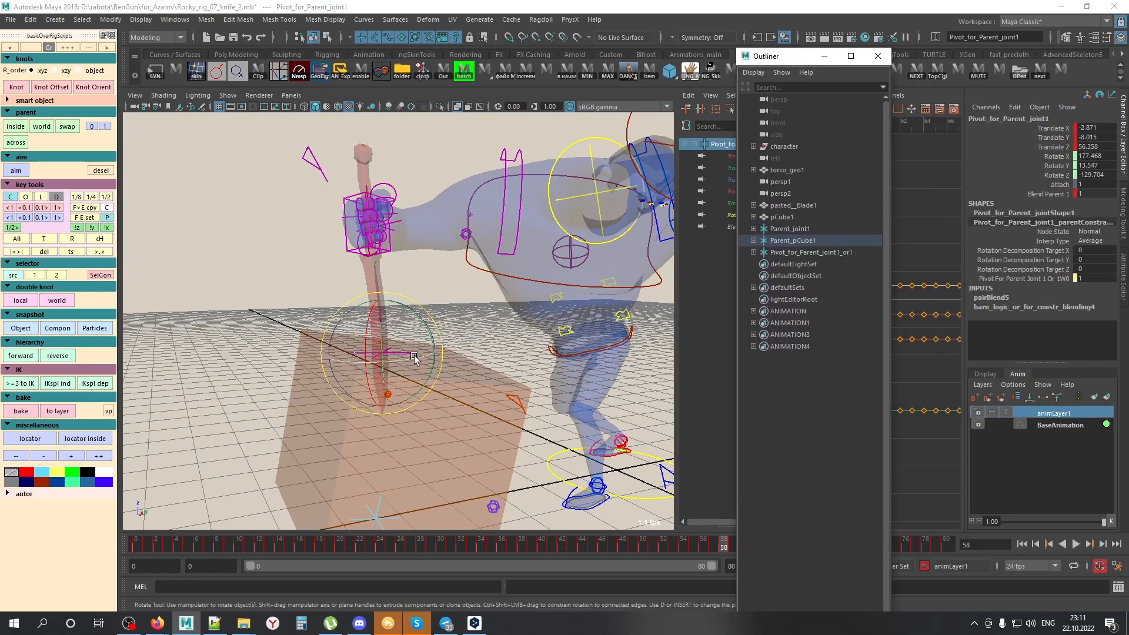
left_click(811, 253)
left_click(809, 250)
left_click_drag(521, 329, 424, 311, "alt")
key("alt+x")
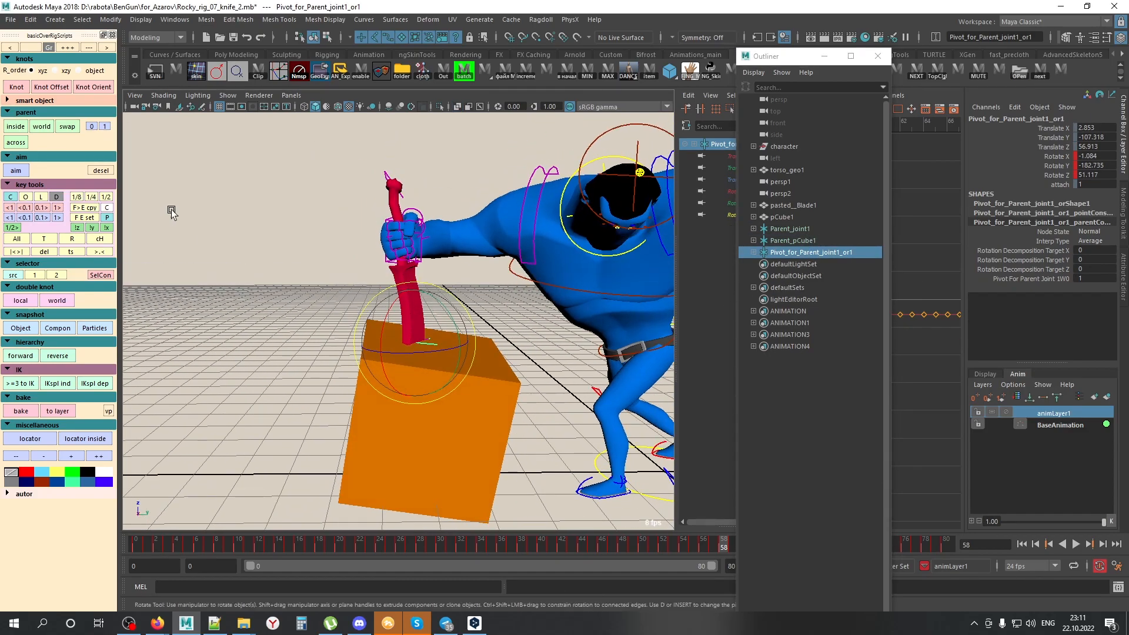
Step: Enlarge the selected orient knot's control and check its size with X-ray shading toggled
left_click(98, 457)
key("alt+x")
left_click_drag(468, 434, 499, 421, "alt")
key("alt+x")
Step: Close the Outliner and add the orient knot's rotation channels to a new animation layer, keyed at frame 55
left_click_drag(779, 59, 1009, 62)
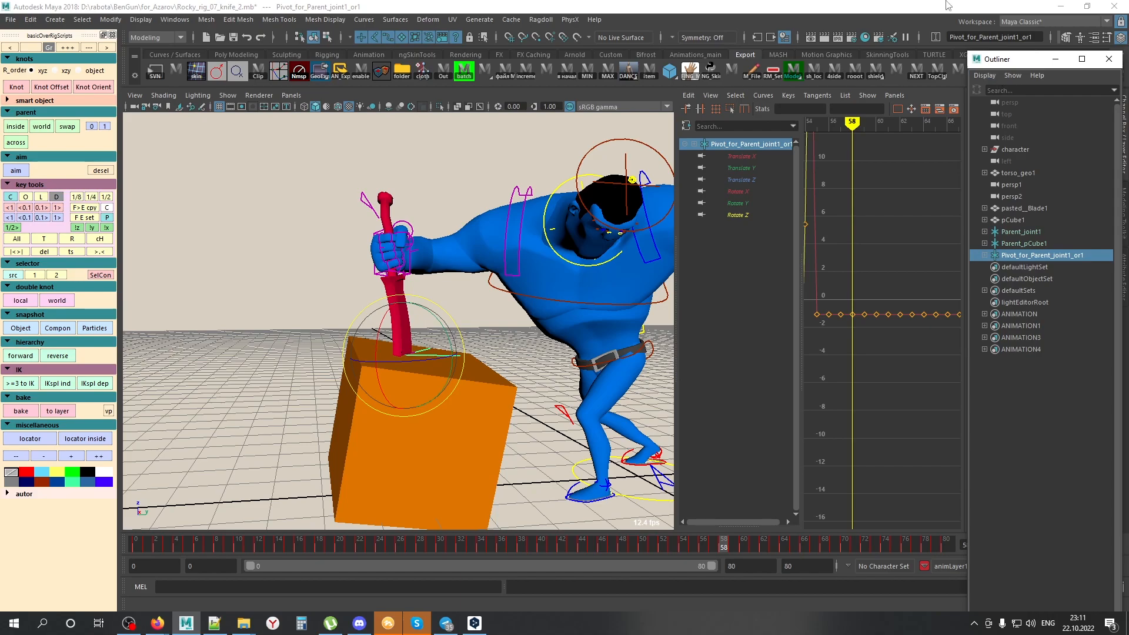
mouse_move(706, 542)
left_mouse_down()
mouse_move(655, 544)
mouse_move(706, 549)
left_mouse_up()
left_click(1108, 58)
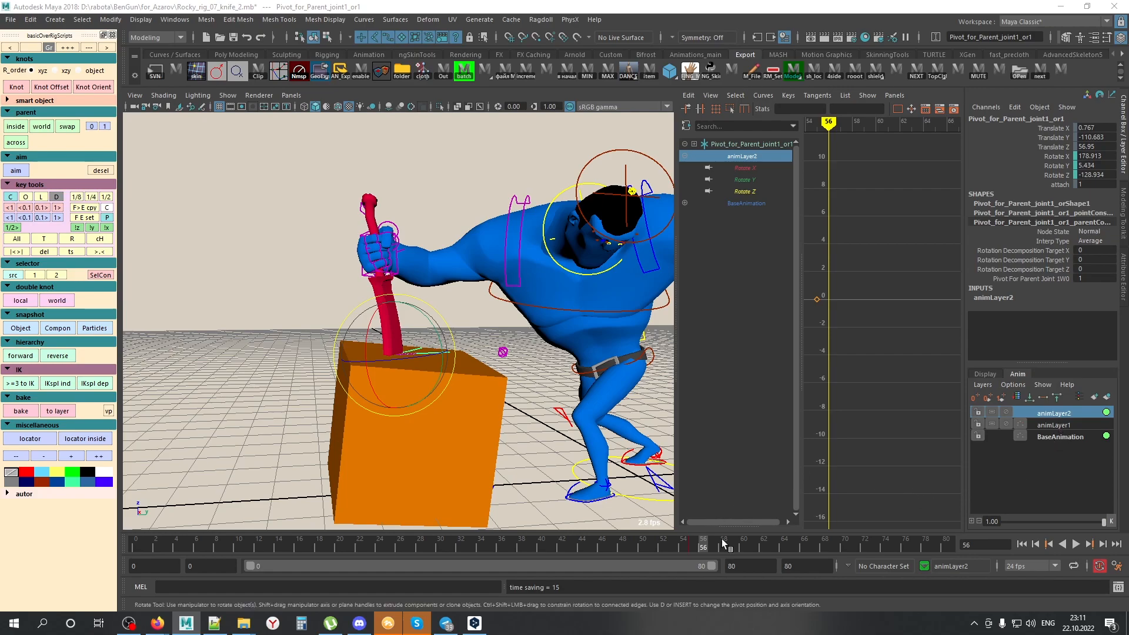
Step: Rotate the orient knot at frame 57 in animLayer2 to about 177.9 on X, 8.9 on Y and -129.6 on Z
left_click_drag(708, 545, 715, 544)
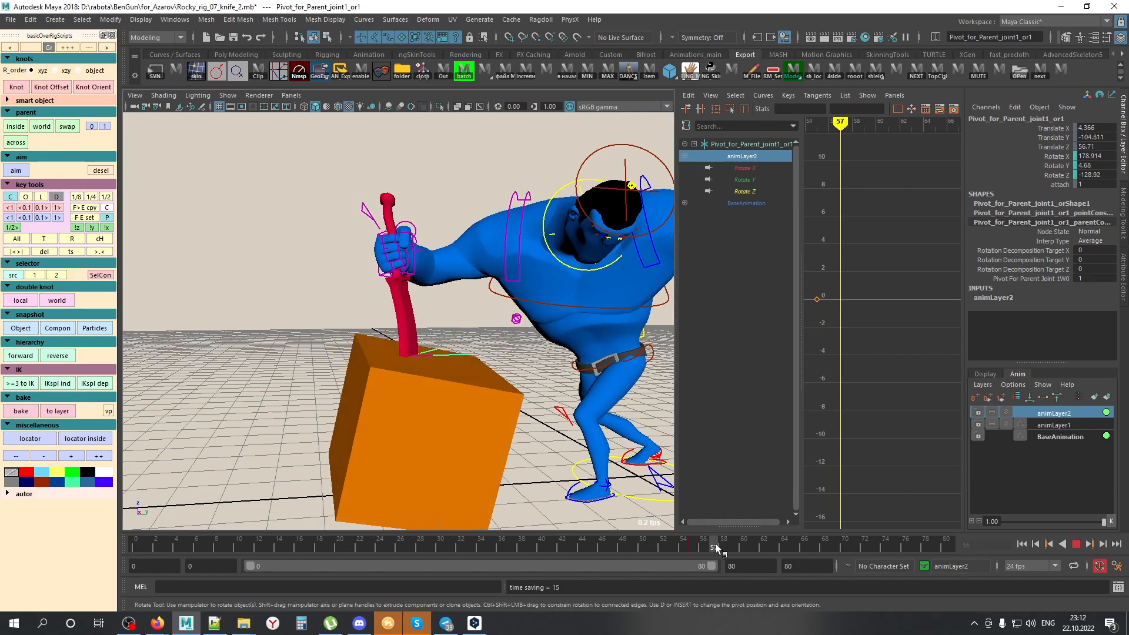
left_click_drag(518, 442, 557, 429, "alt")
middle_click_drag(556, 428, 554, 414)
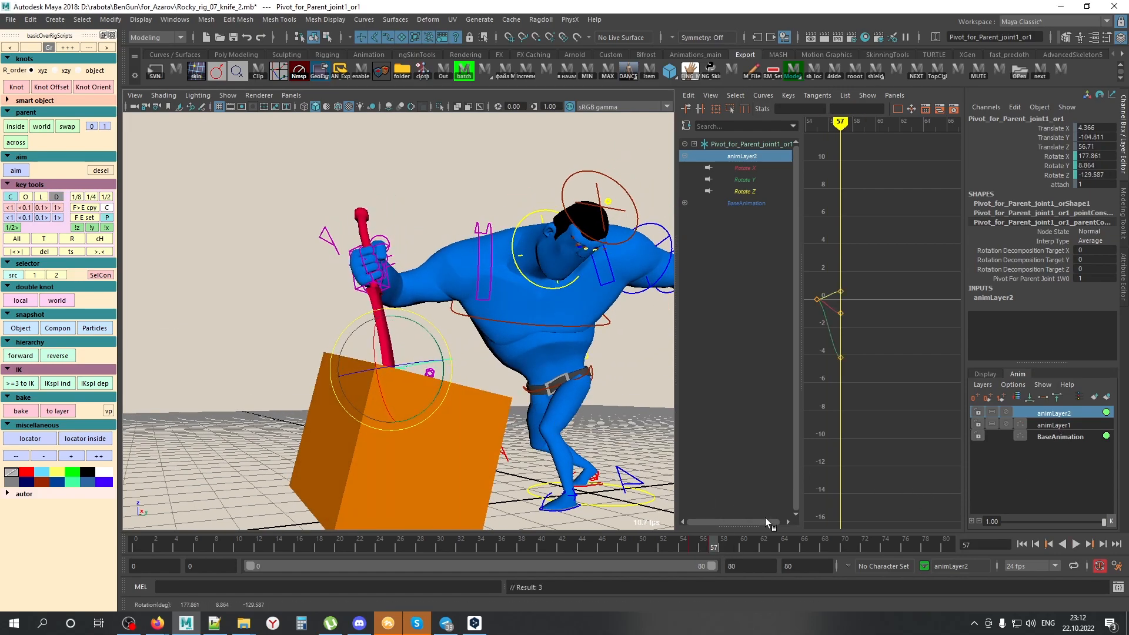
Step: Key an opposite swing of the orient knot at frame 60 and zero layer rotation at frame 66
left_click_drag(707, 543, 743, 528)
middle_click_drag(541, 373, 549, 397)
left_click_drag(675, 544, 802, 540)
key("e")
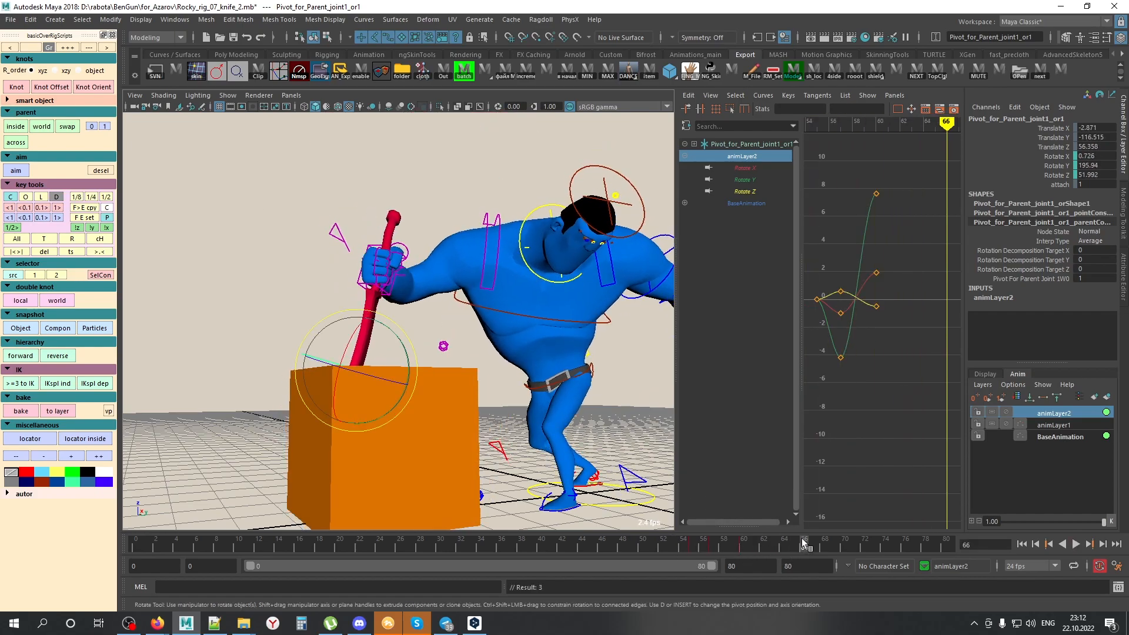
key("s")
Step: Select all of the orient knot's keys in animLayer2 and shift them two frames later
left_click_drag(650, 545, 744, 546)
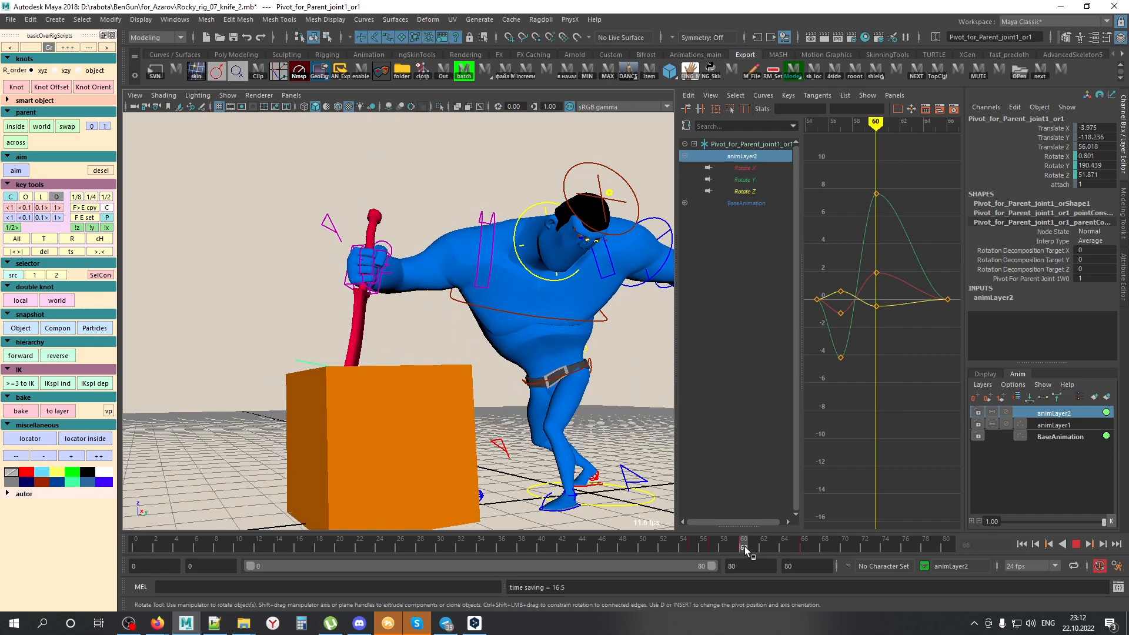
left_click_drag(849, 238, 867, 327)
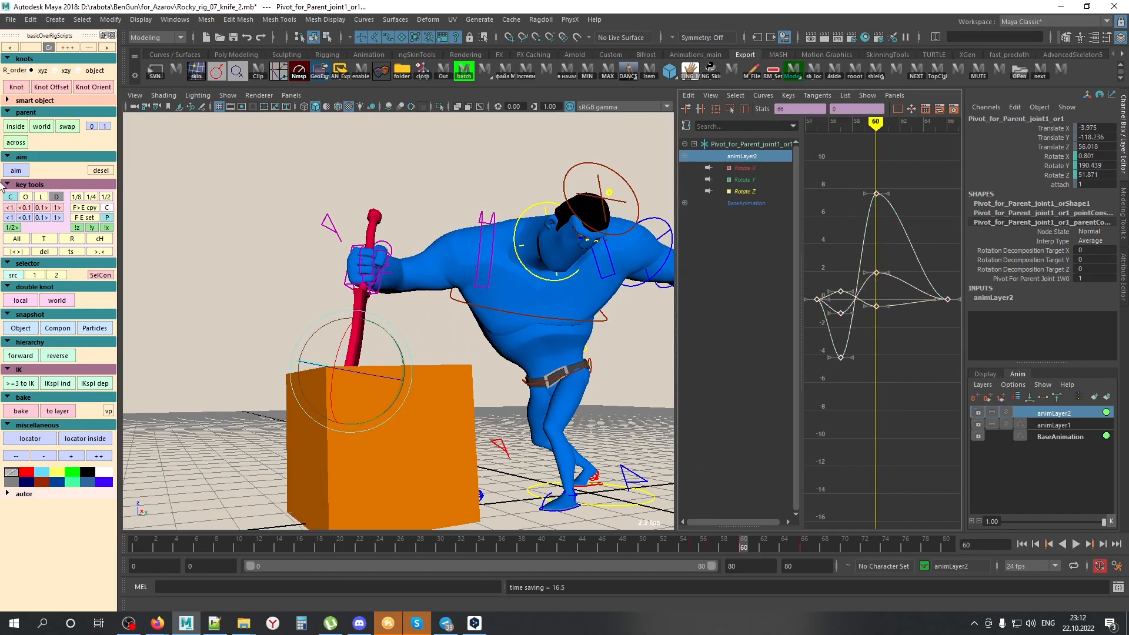
left_click(57, 208)
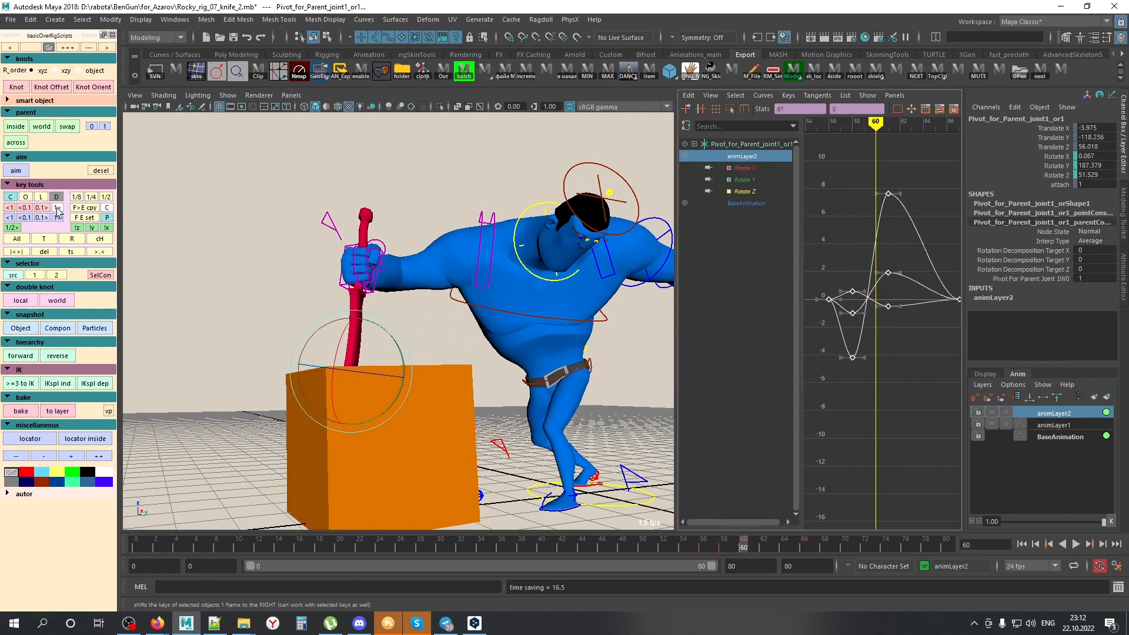
left_click(57, 208)
left_click_drag(690, 545, 734, 543)
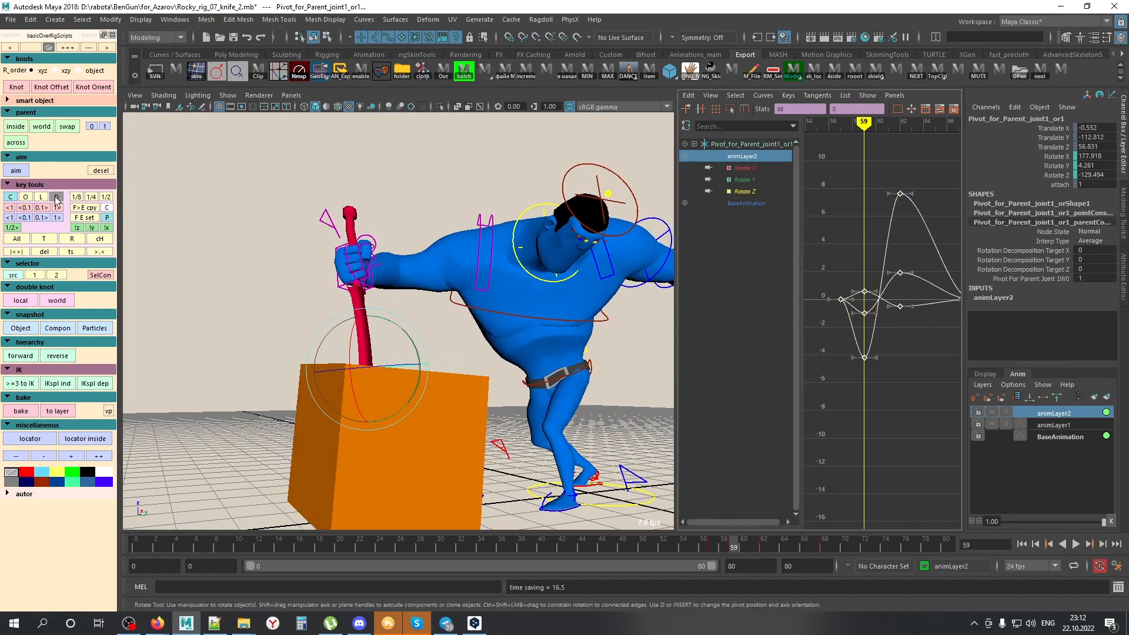
Step: Shift the selected orient knot keys four frames earlier and play back the animation to check the timing
left_click(9, 207)
left_click(9, 208)
left_click(9, 208)
mouse_move(802, 556)
left_mouse_down()
mouse_move(823, 553)
mouse_move(728, 553)
mouse_move(784, 555)
left_mouse_up()
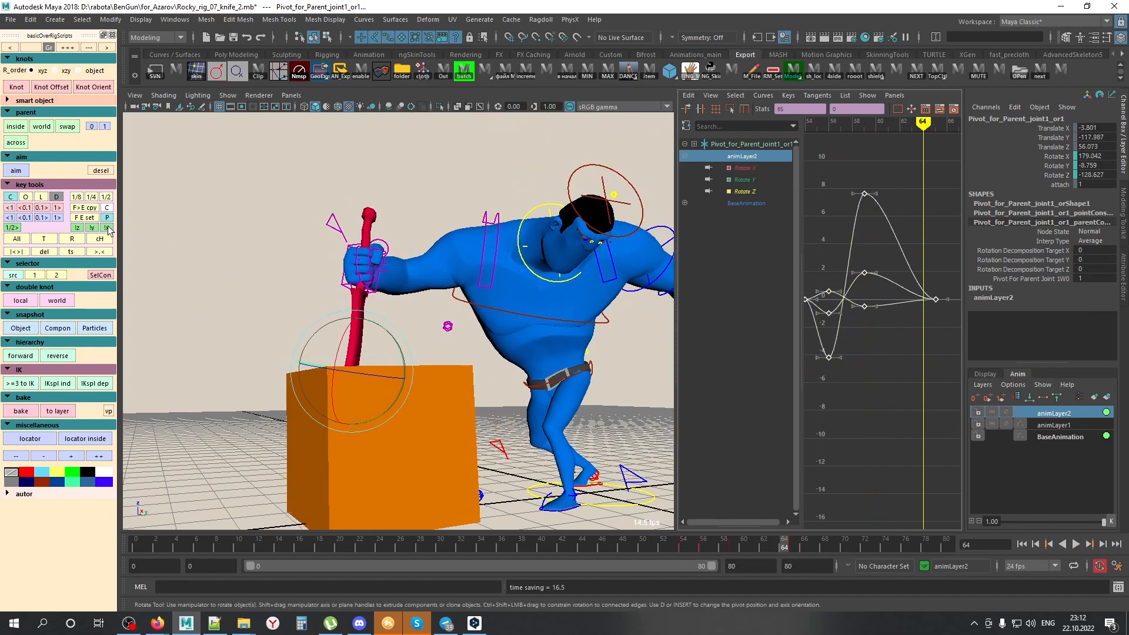
left_click(10, 207)
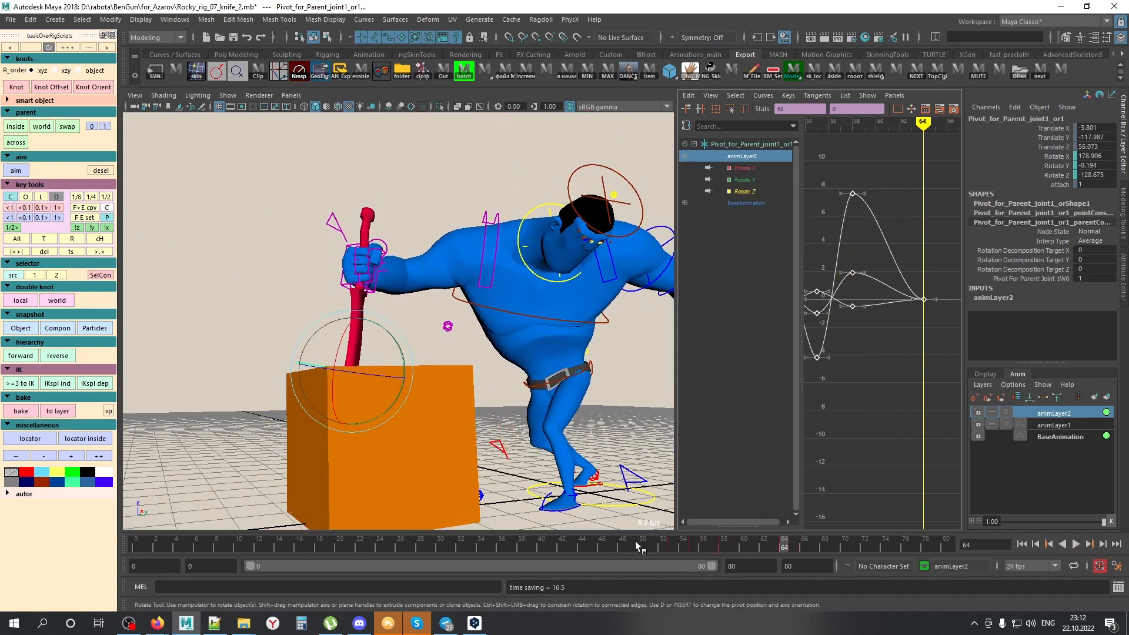
key("alt+v")
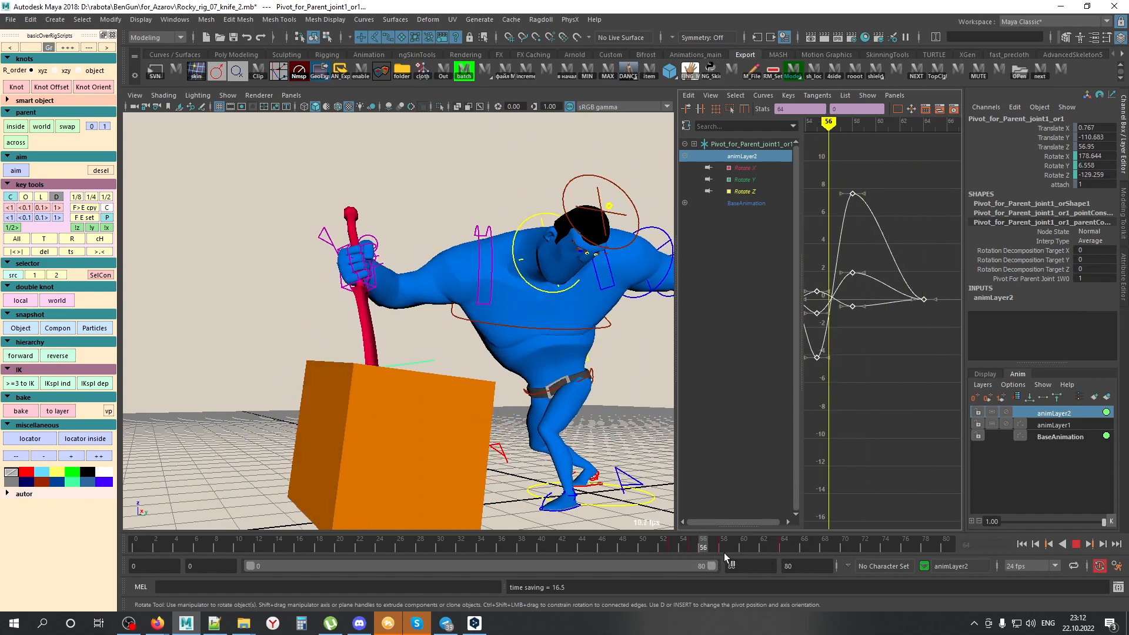
left_click(745, 554)
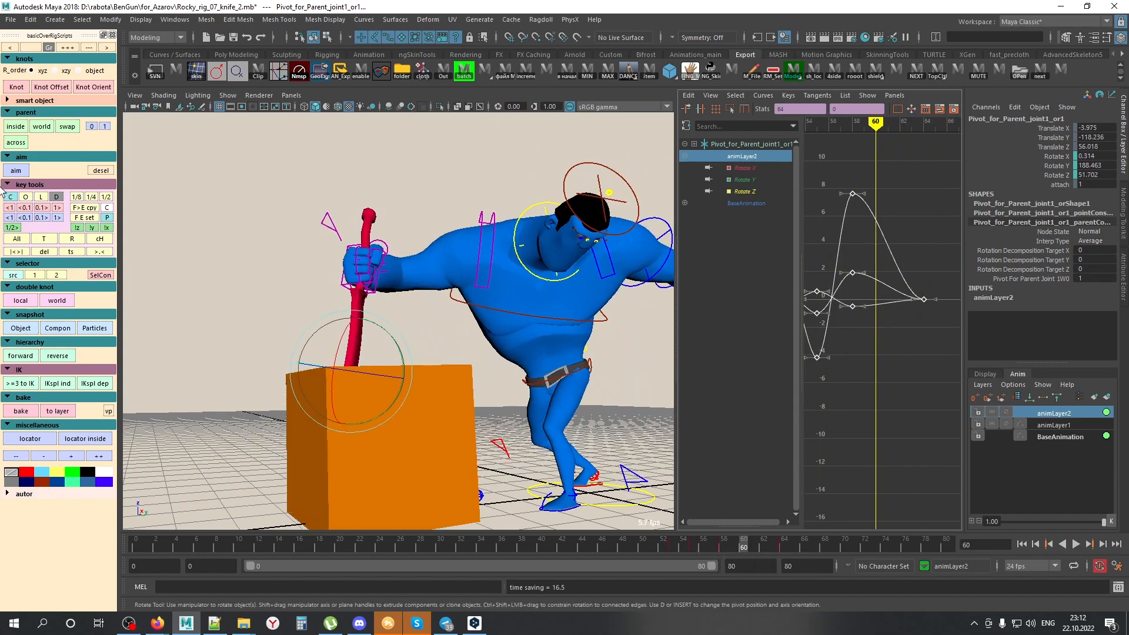
Step: Shift the orient knot's keys one frame later, and rework its knife swing at frames 56 and 61
left_click(57, 208)
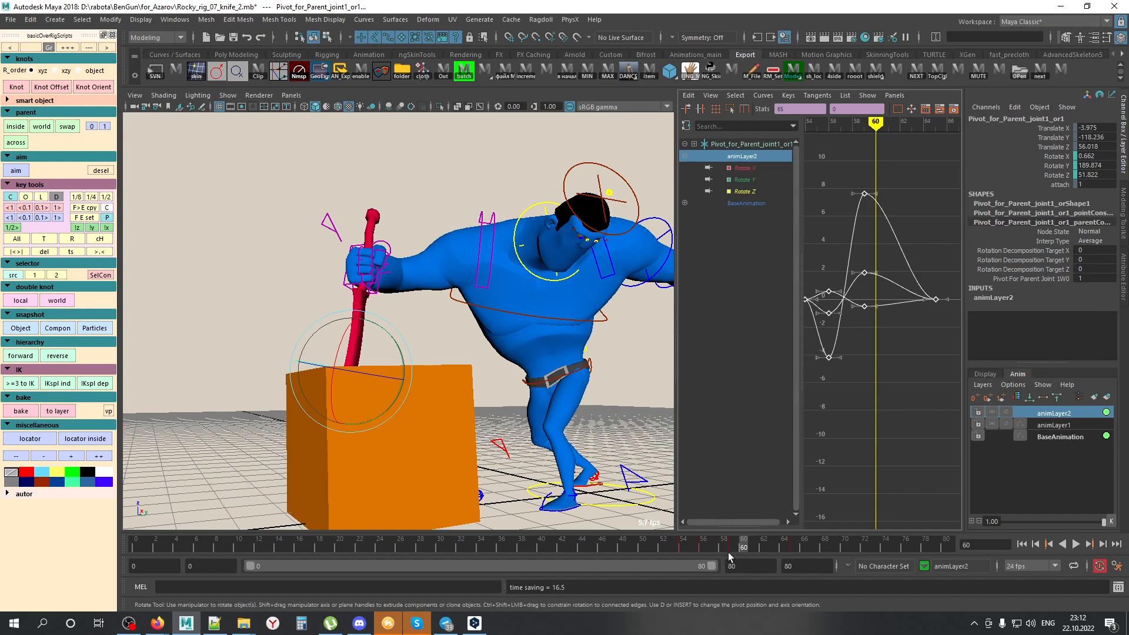
key("alt+v")
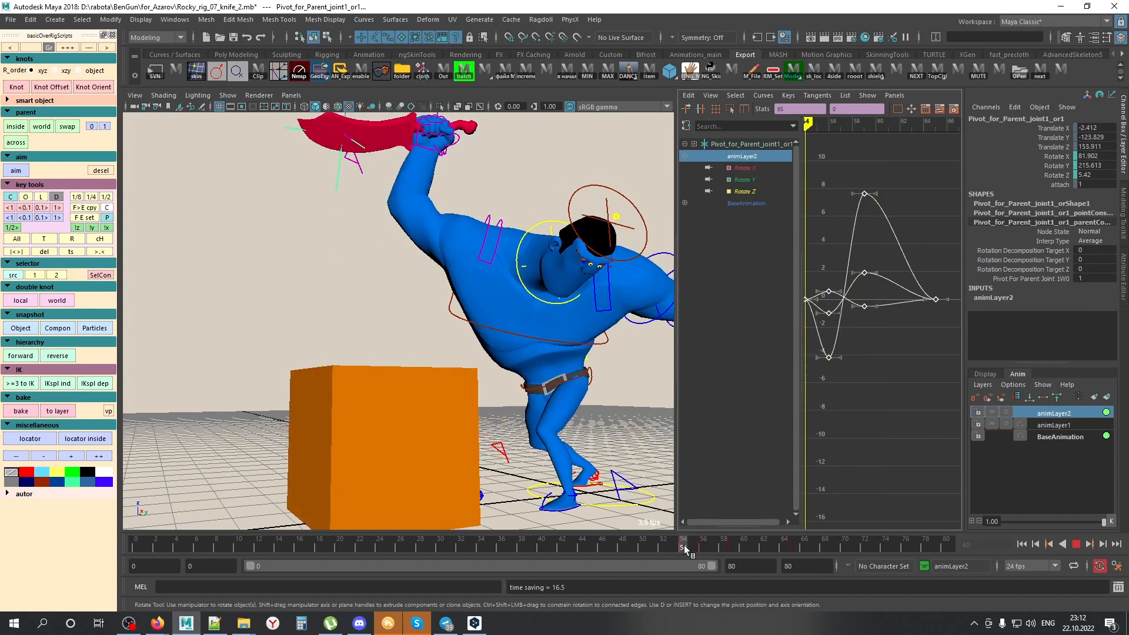
left_click_drag(685, 548, 701, 553)
middle_click_drag(501, 381, 506, 396)
left_click_drag(720, 538, 754, 542)
middle_click_drag(519, 342, 523, 339)
key("alt+v")
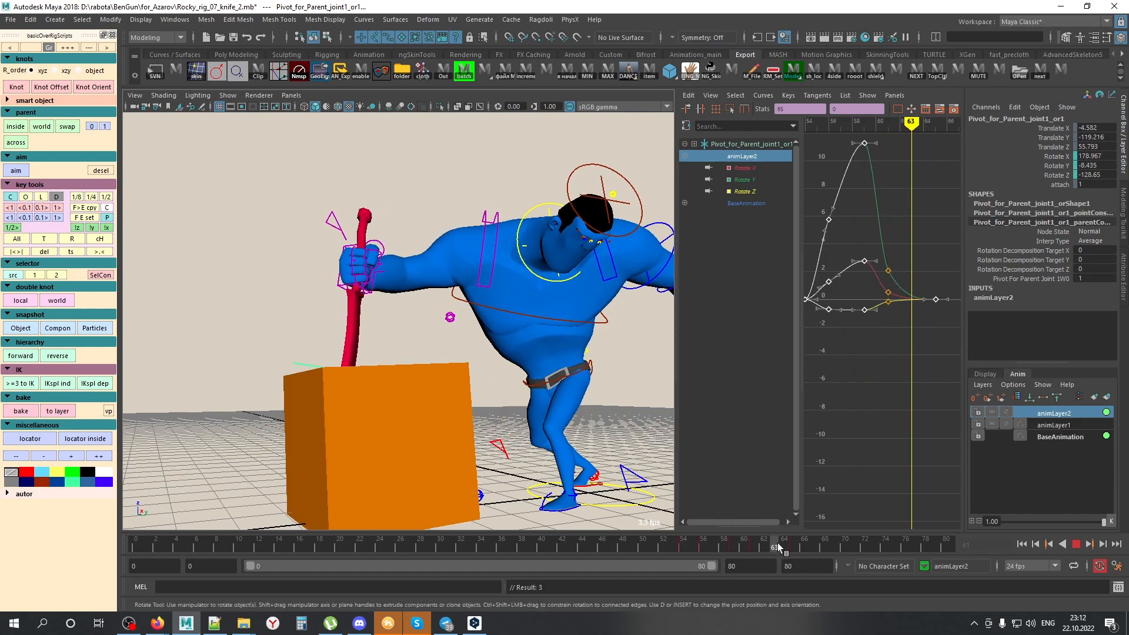
Step: Rotate the orient knot into an opposite swing at frame 65, key its settled rotation at frame 70, and play back from frame 54
mouse_move(790, 544)
left_mouse_down()
mouse_move(774, 542)
mouse_move(794, 545)
left_mouse_up()
middle_click_drag(594, 410, 591, 406)
left_click_drag(794, 545, 846, 548)
key("s")
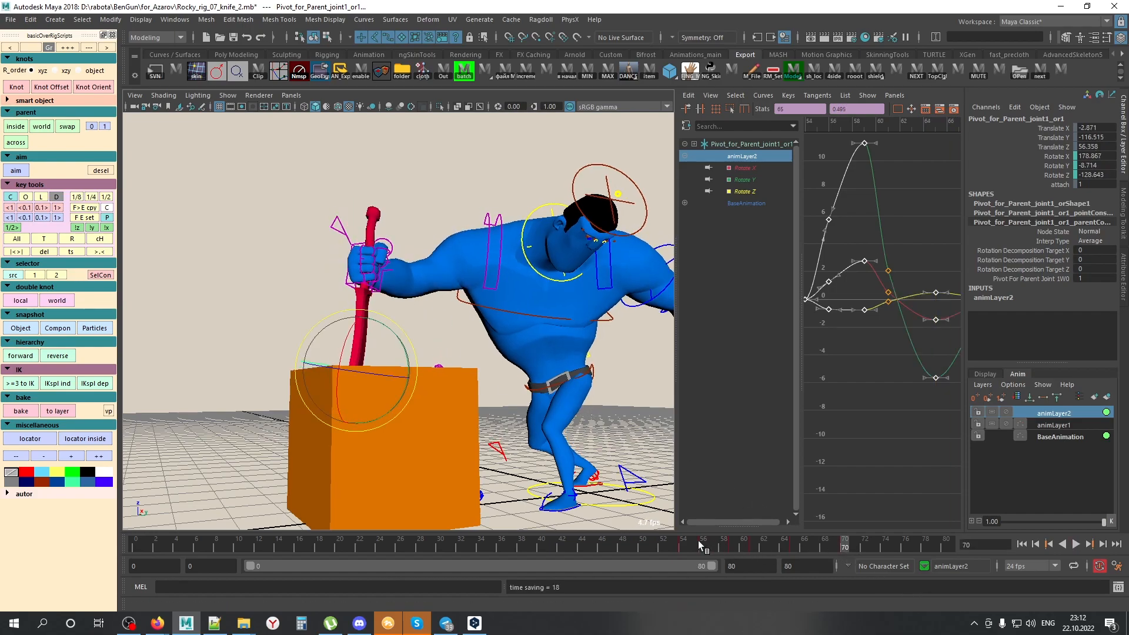
left_click(684, 542)
key("alt+v")
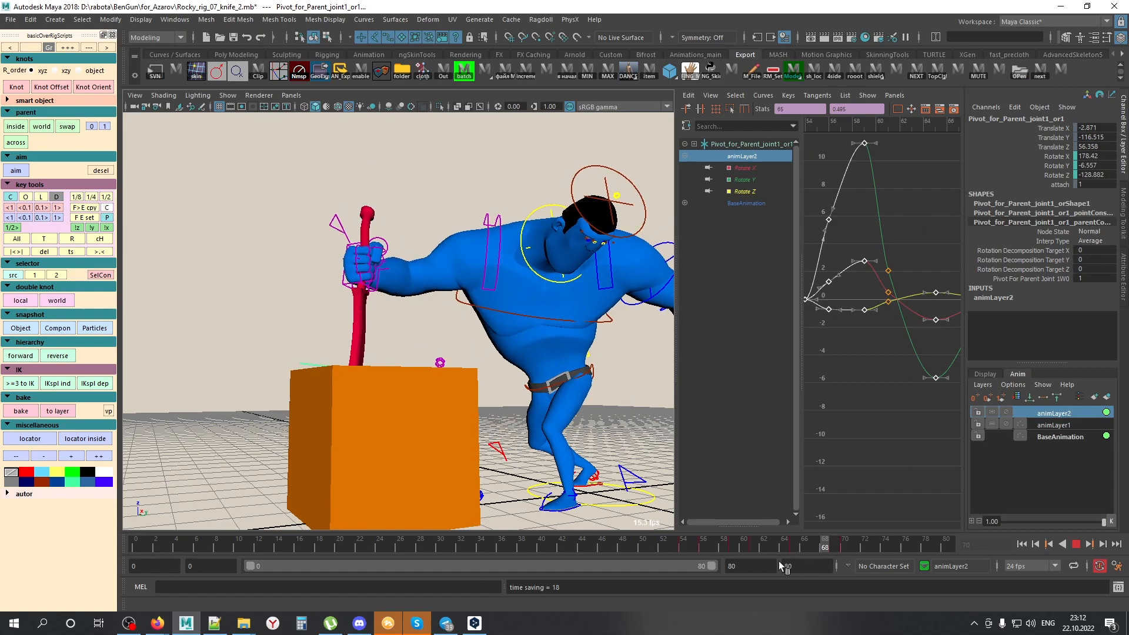
Step: Select the character's chest control and create a new animation layer for it, with a starting key at frame 54
left_click(771, 555)
left_click_drag(395, 247, 367, 320, "alt")
left_click_drag(675, 542, 762, 544)
left_click_drag(376, 194, 520, 367, "alt")
left_click(507, 314)
mouse_move(756, 548)
left_mouse_down()
mouse_move(729, 542)
mouse_move(749, 549)
left_mouse_up()
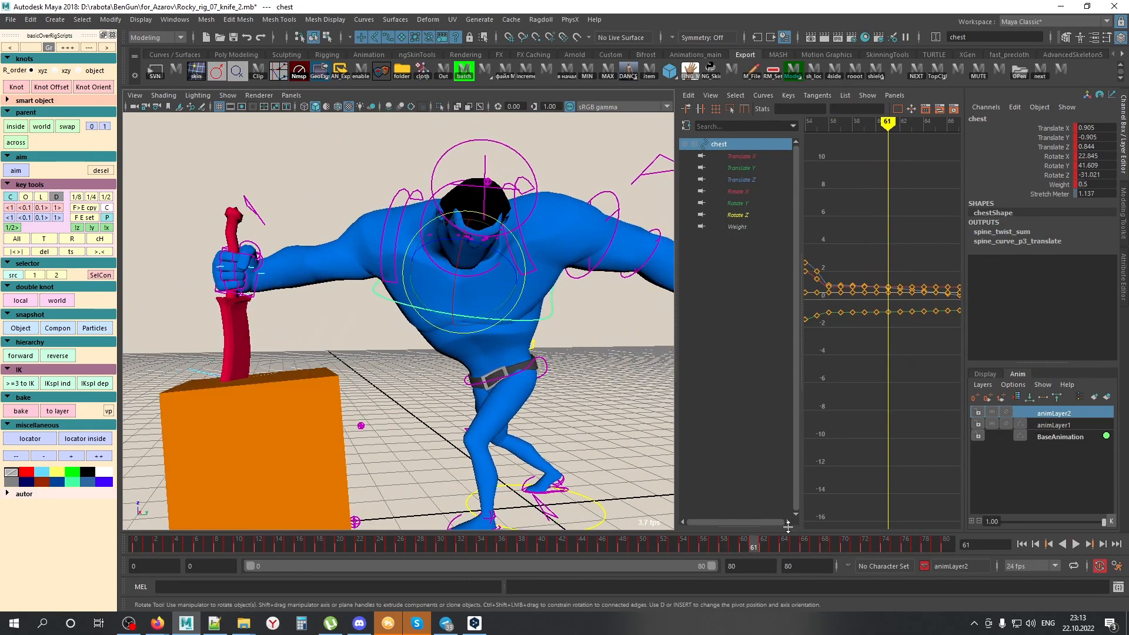
left_click(1056, 398)
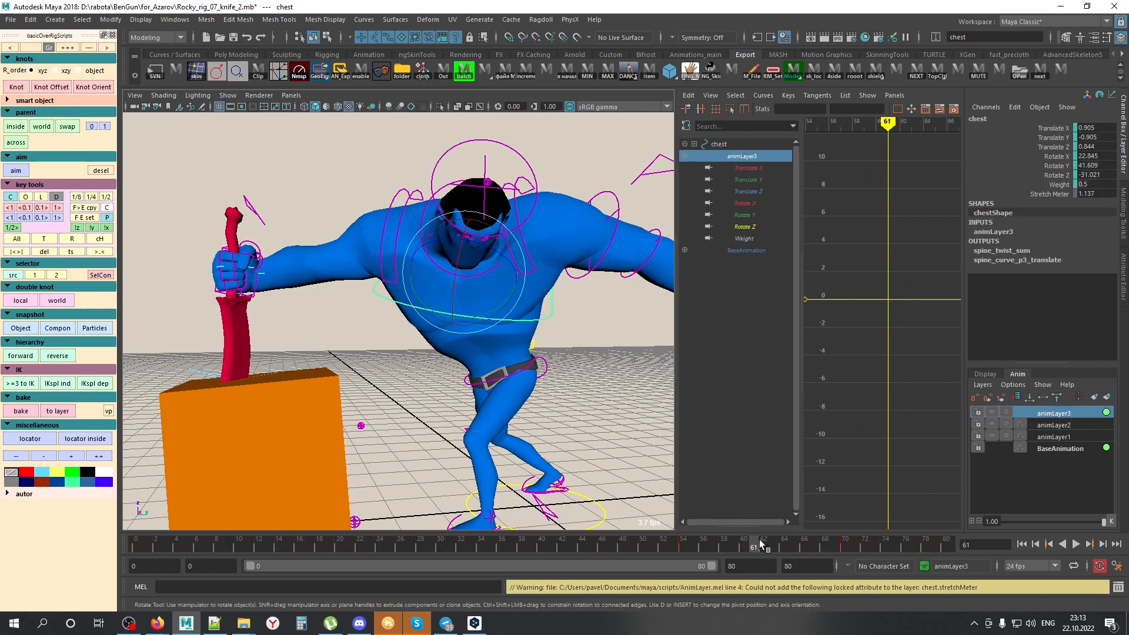
Step: Rotate and move the chest control at frame 60 in animLayer3 to react to the knife hit
left_click_drag(713, 543, 742, 547)
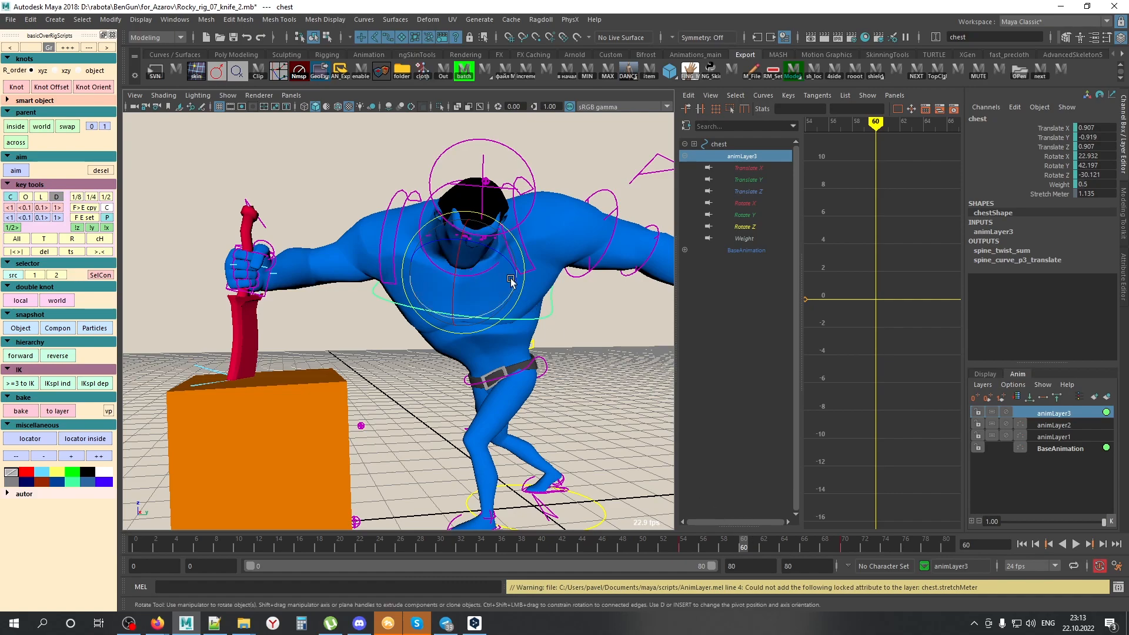
left_click(504, 260)
left_click_drag(505, 259, 510, 265)
key("w")
middle_click_drag(597, 330, 602, 326)
Step: Offset the chest's position at frame 67, settle it at frame 73 in animLayer3, and play back the full animation
left_click_drag(768, 548, 815, 549)
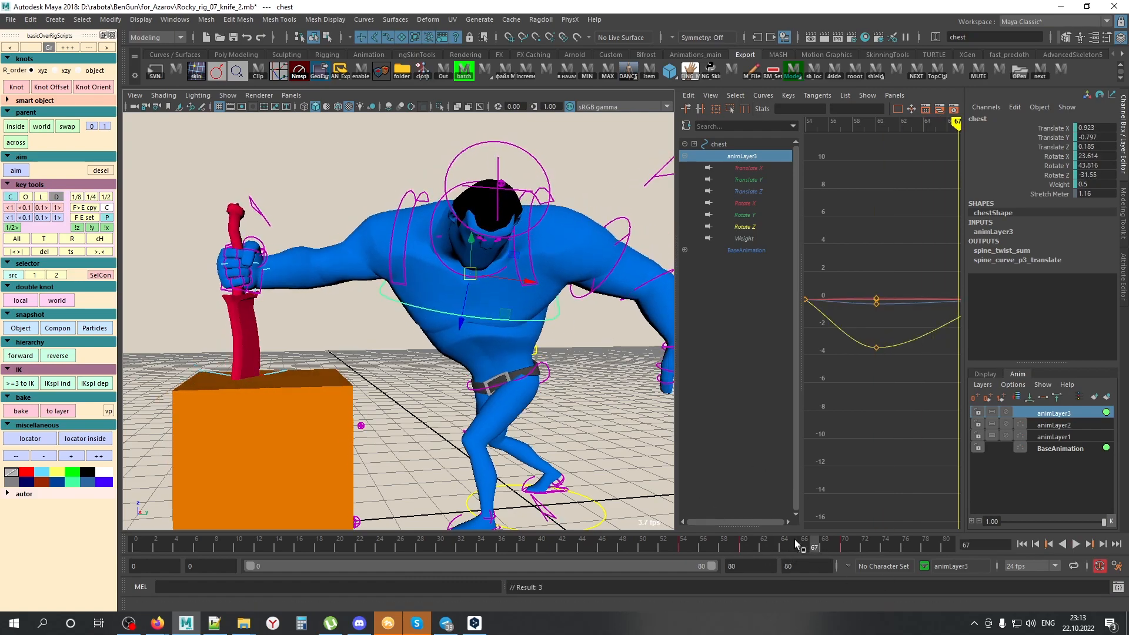
middle_click_drag(594, 405, 592, 399)
key("shift+w")
left_click_drag(815, 550, 877, 549)
left_click_drag(812, 549, 521, 544)
right_click_drag(542, 428, 404, 389, "alt")
key("alt+v")
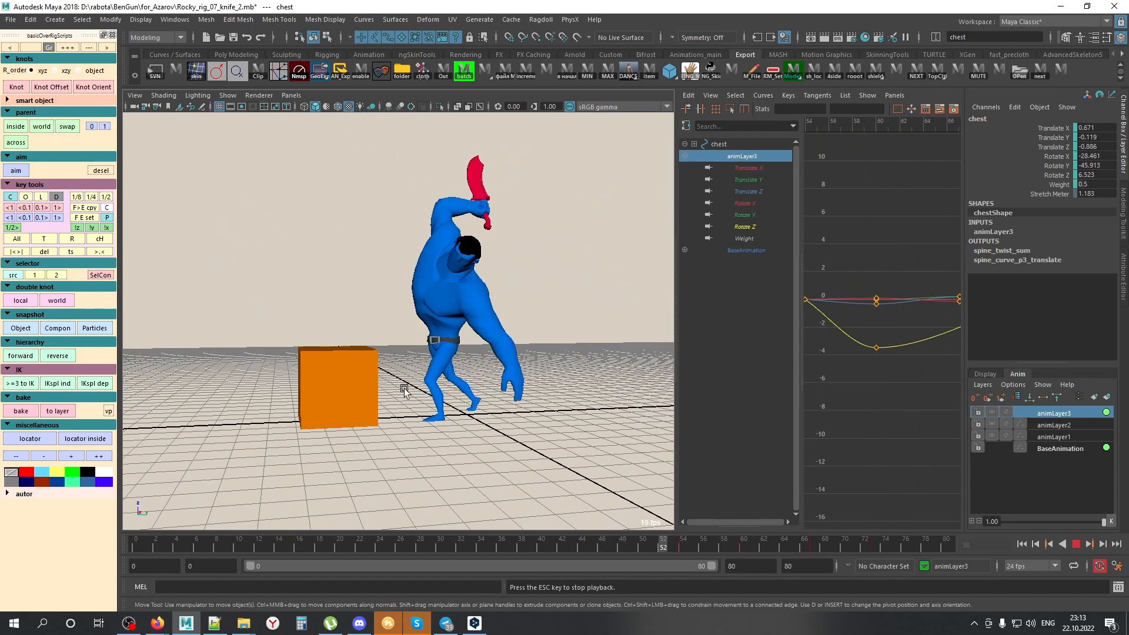
Step: Adjust the chest's rotation at frames 60 and 67 in animLayer3 and play back the animation
left_click(743, 550)
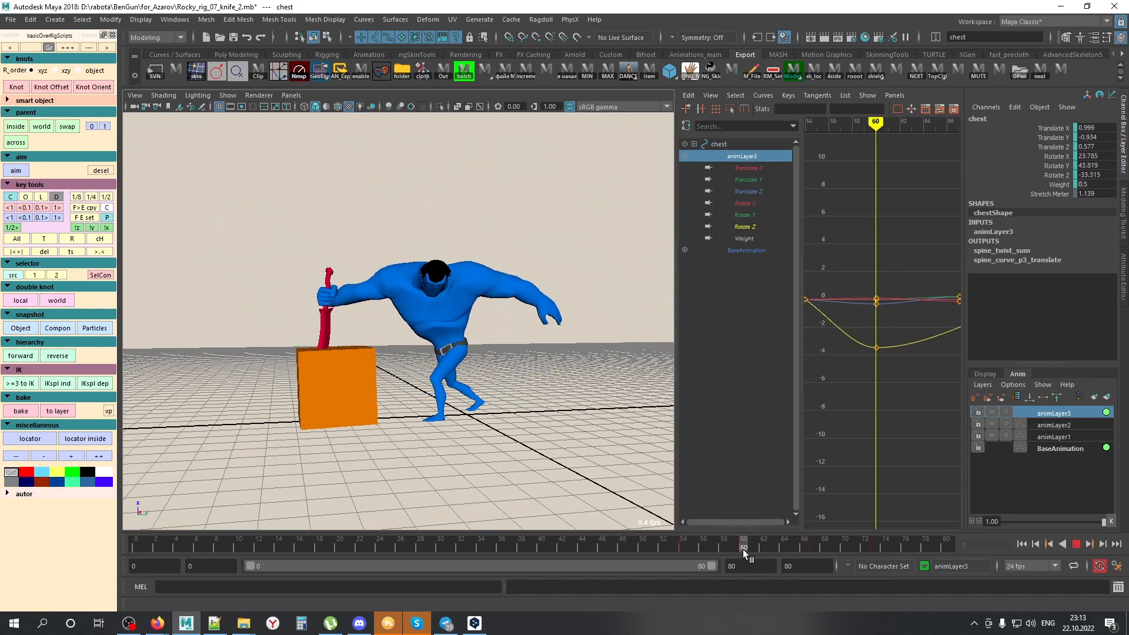
key("e")
left_click_drag(749, 545, 811, 550)
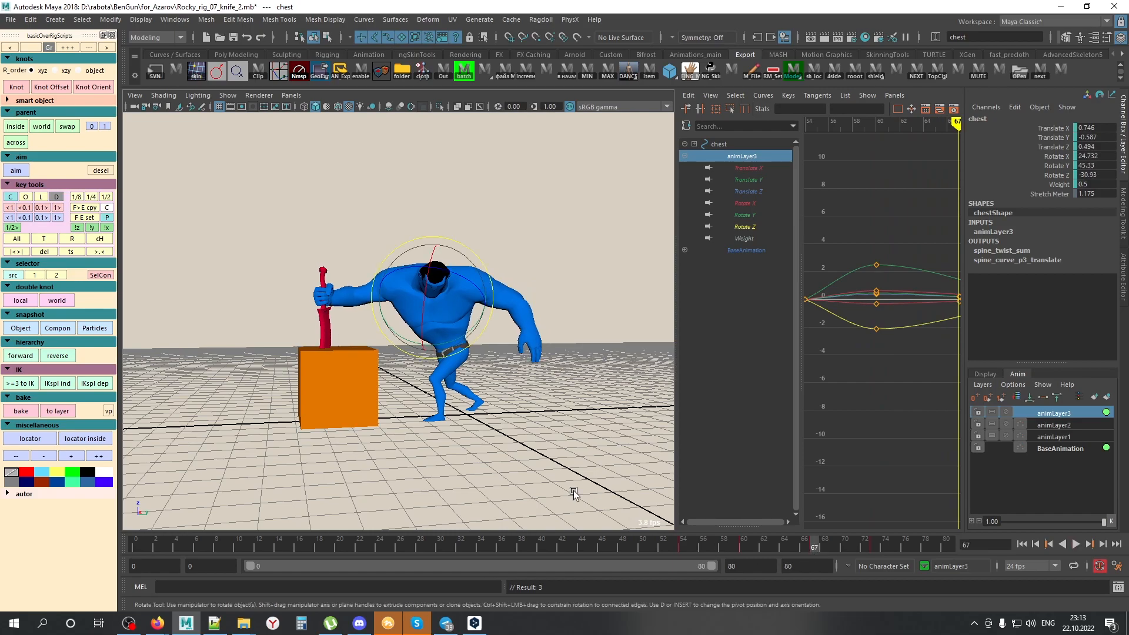
key("alt+v")
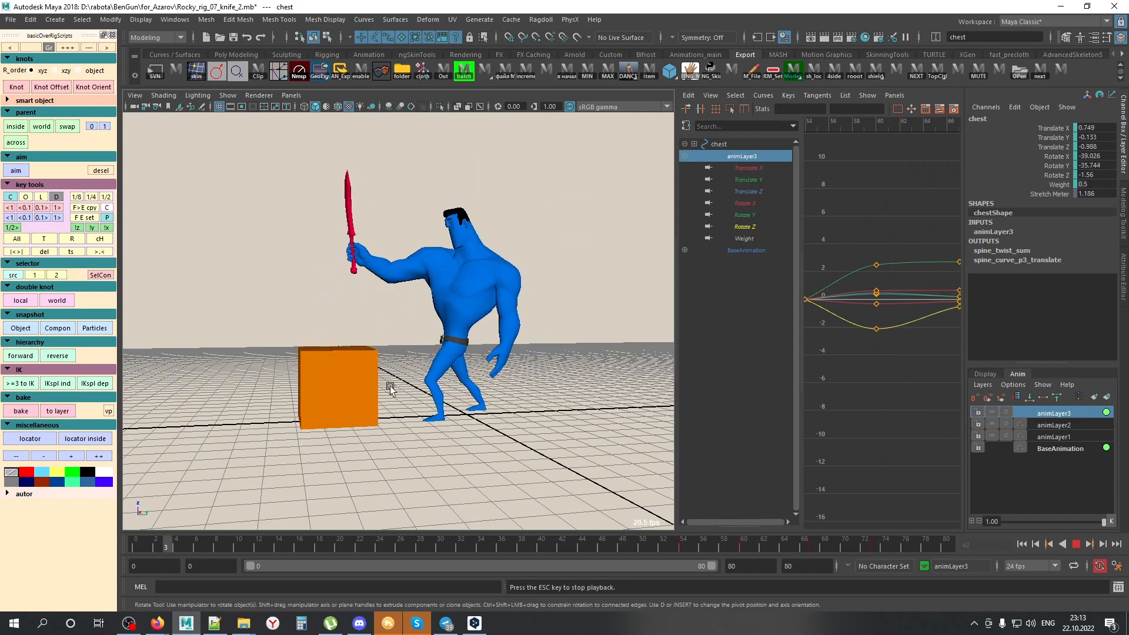
right_click_drag(381, 384, 437, 391, "alt")
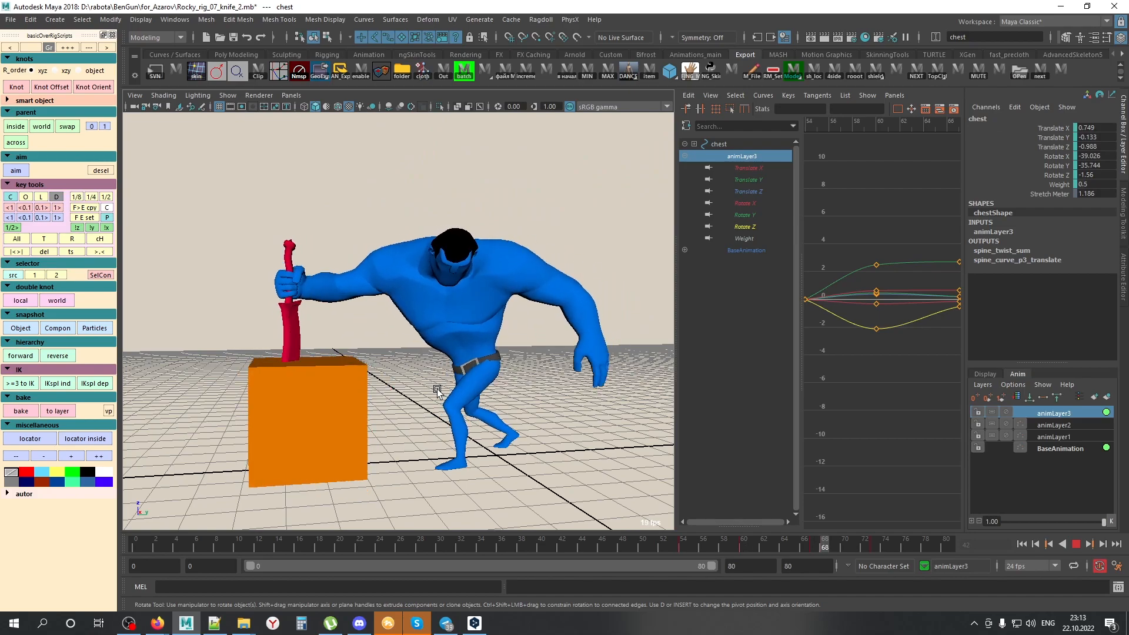
key("Escape")
Step: Merge all animation layers, select the Parent_pCube1 knot at the cube's base, and go to frame 56
key("alt+x")
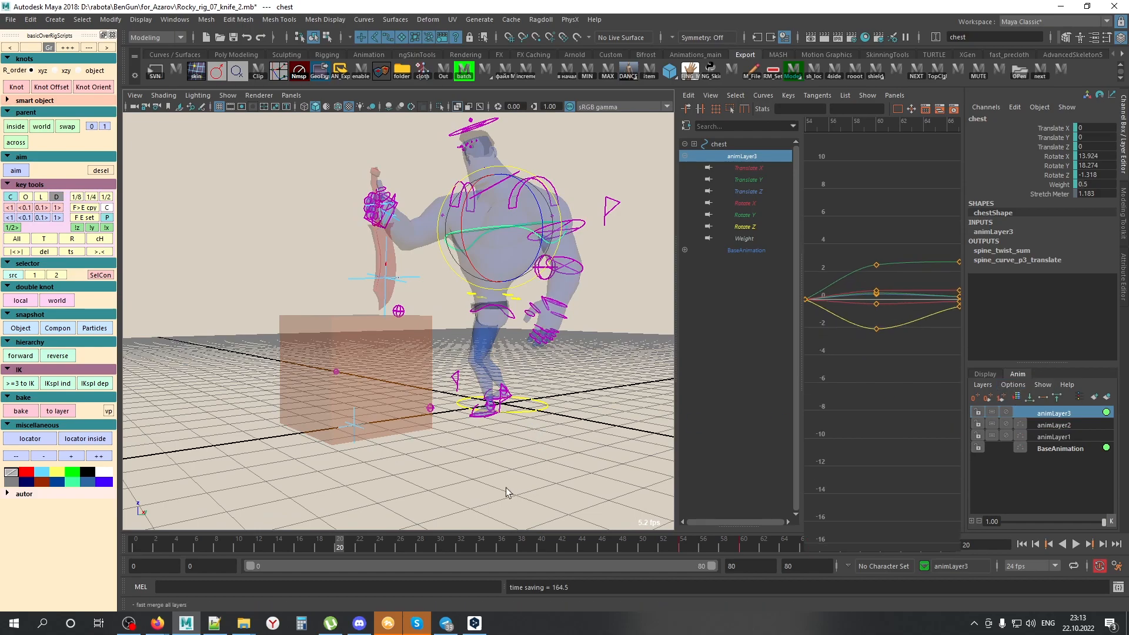
left_click(443, 444)
key("alt+x")
left_click_drag(435, 430, 405, 423, "alt")
left_click(378, 441)
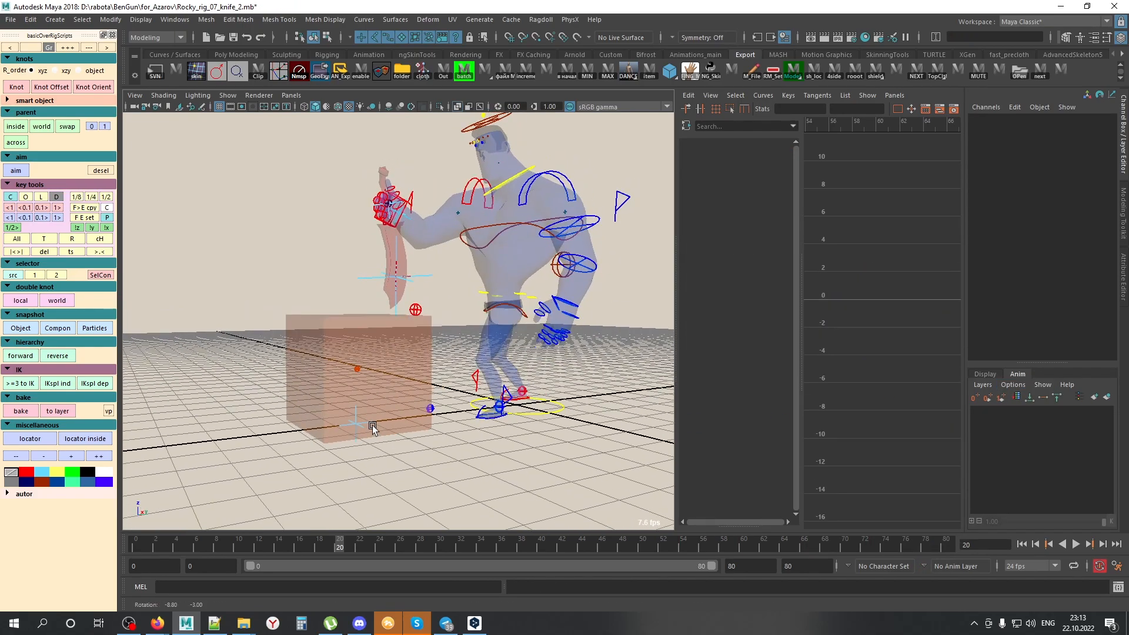
left_click_drag(438, 544, 704, 564)
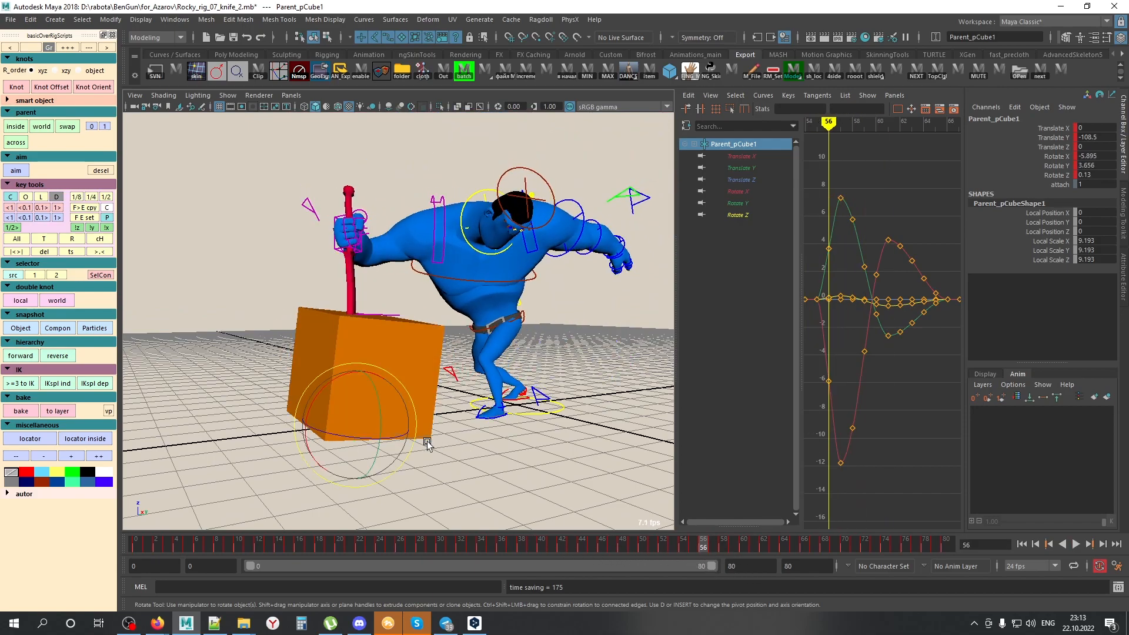
Step: Examine how the shaking cube's bottom edges meet the floor, and return to frame 49
left_click_drag(432, 453, 491, 411, "alt")
key("alt+x")
key("alt+x")
right_click_drag(491, 411, 559, 477, "alt")
middle_click_drag(560, 477, 514, 403, "alt")
key("alt+x")
left_click_drag(514, 403, 506, 398, "alt")
key("alt+x")
left_click(632, 545)
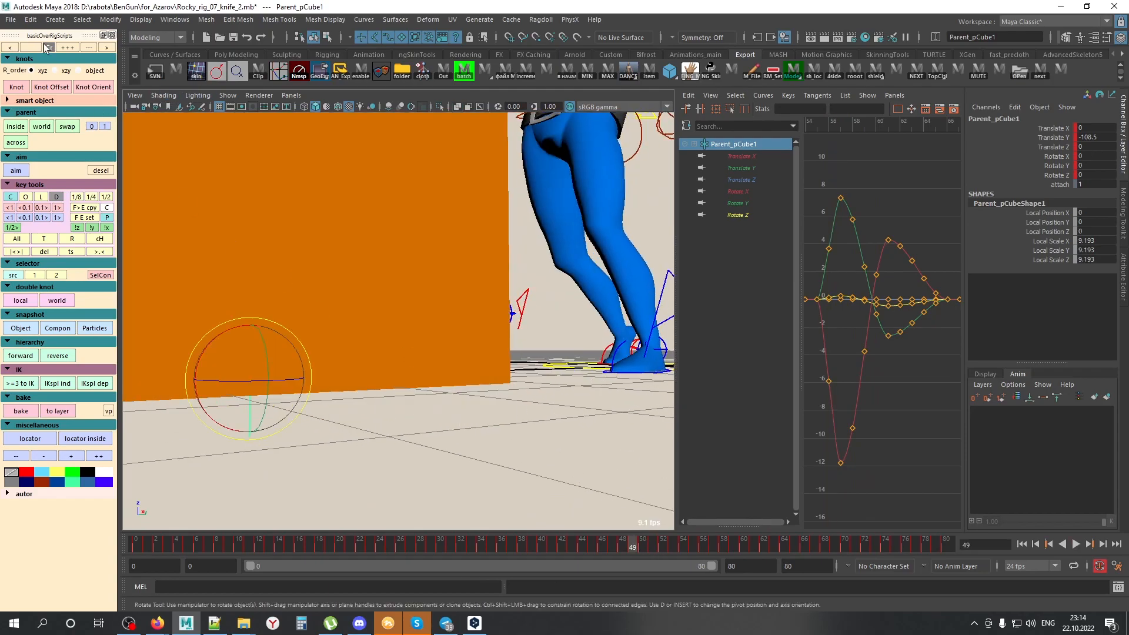
Step: Create an offset knot for the cube at frame 49 and snap its pivot to the bottom corner nearest the character
left_click(65, 88)
key("alt+x")
left_click_drag(235, 203, 345, 295, "alt")
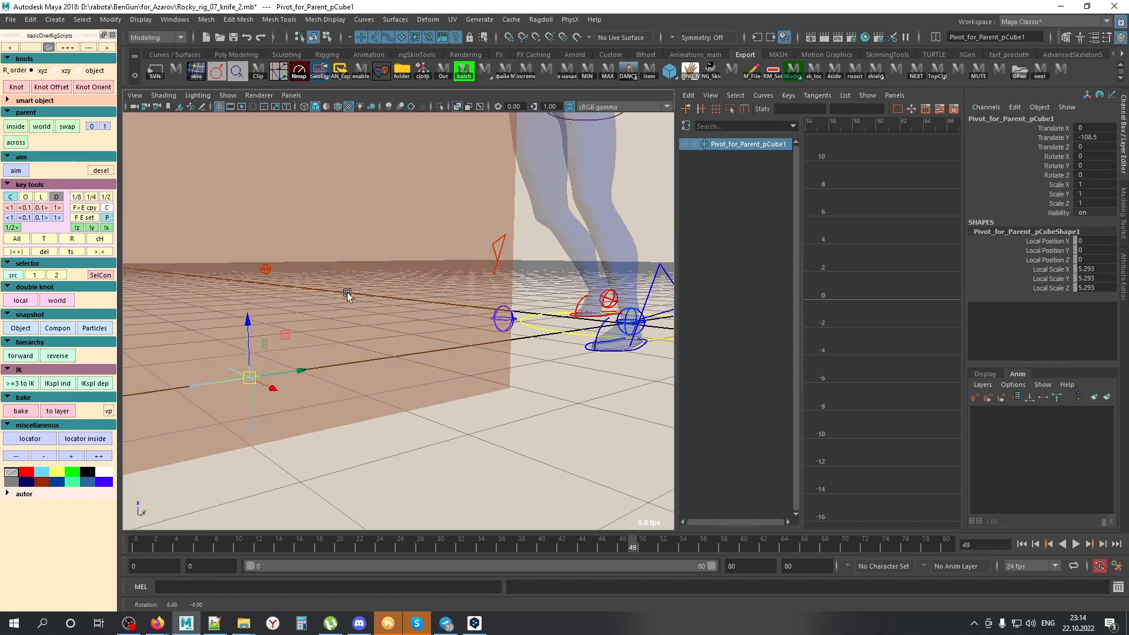
key("v")
middle_click_drag(509, 390, 510, 388)
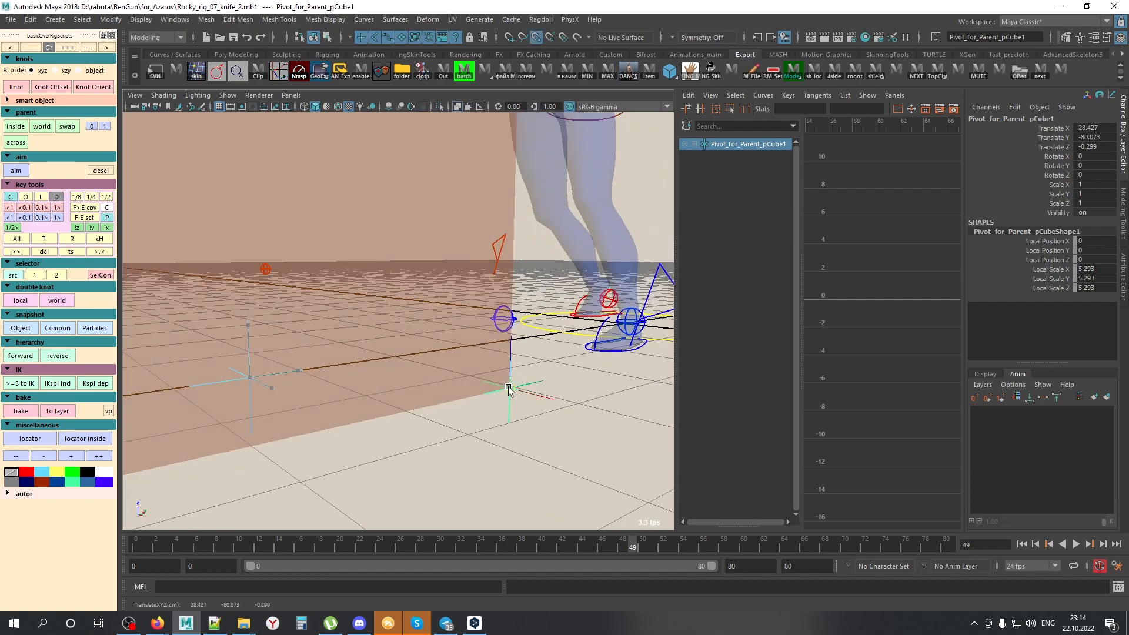
left_click(609, 442)
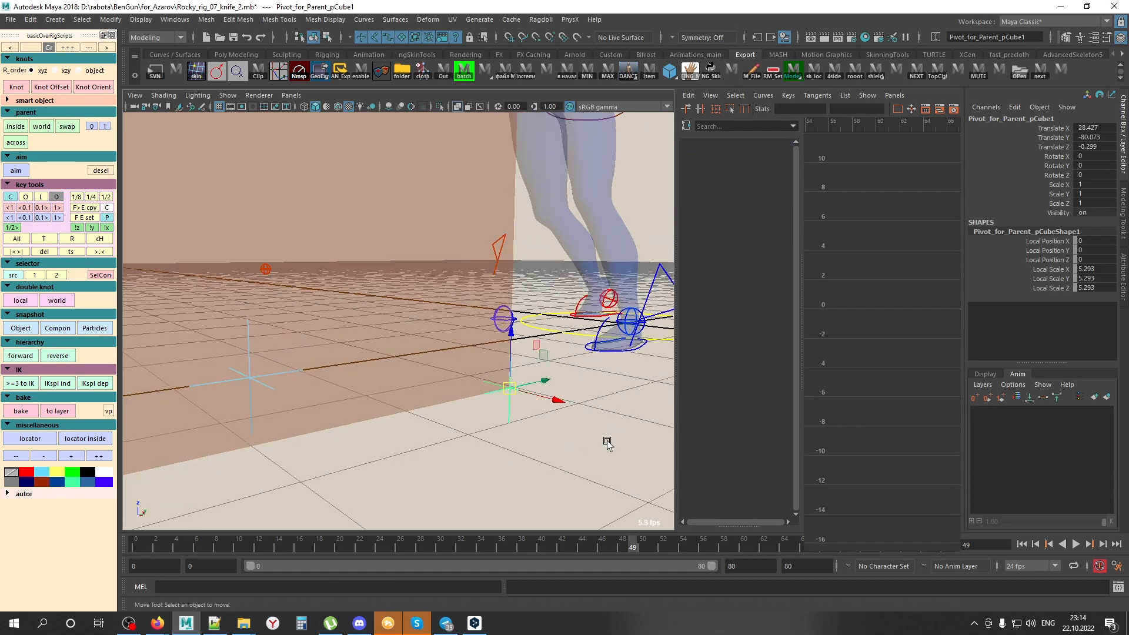
key("alt+x")
mouse_move(603, 441)
left_mouse_down("alt")
mouse_move(464, 382)
mouse_move(478, 376)
left_mouse_up("alt")
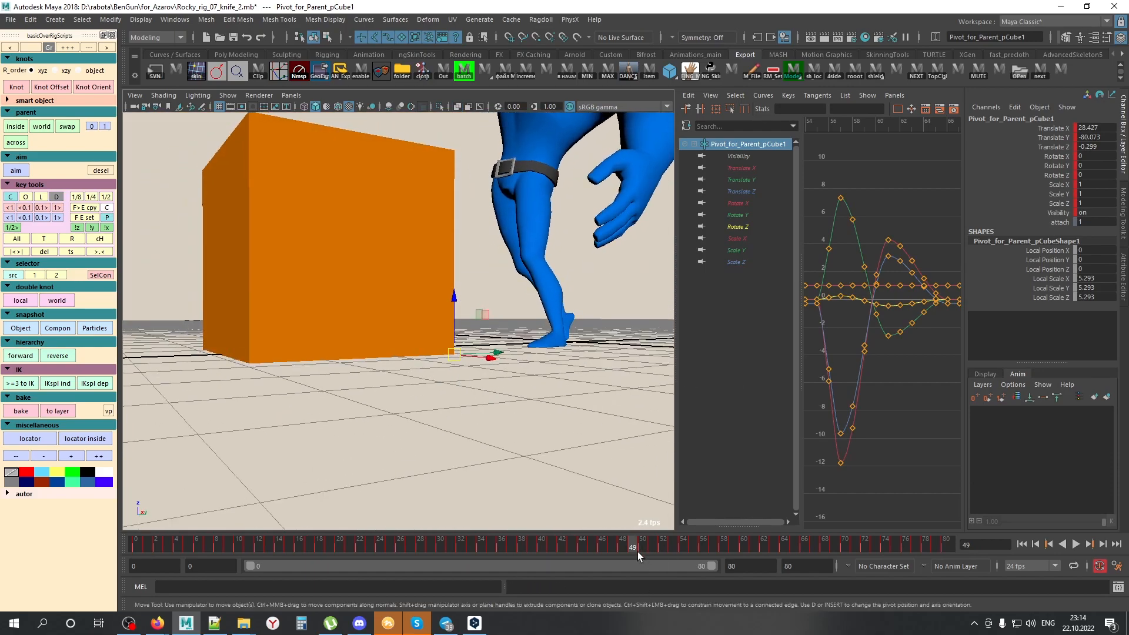
Step: Create an animation layer for the corner knot and apply the same translation keys across frames 49 to 59
key("alt+l")
left_click_drag(634, 545, 733, 560, "shift")
key("alt+v")
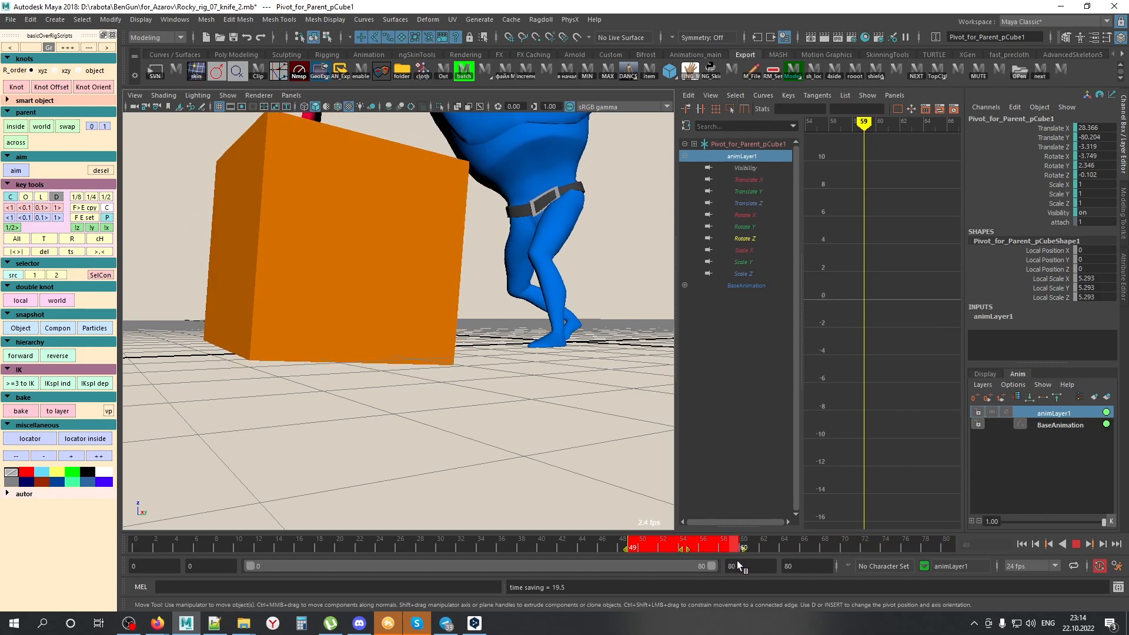
key("Escape")
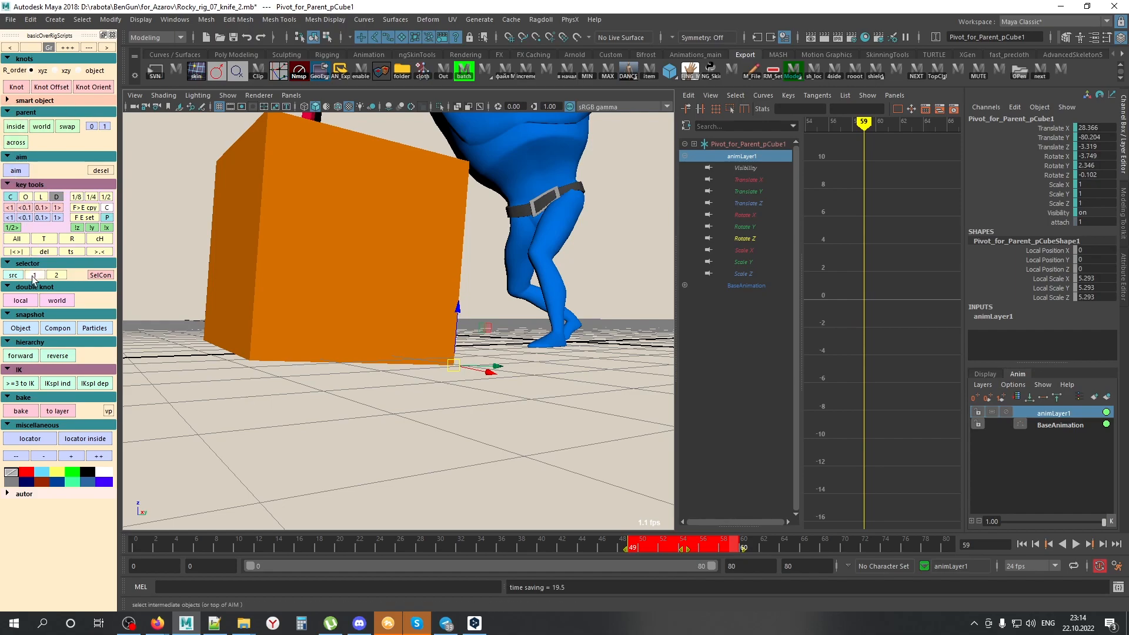
left_click(45, 240)
Step: Go to frame 60, check the cube's other bottom corner, and merge the corner knot's layer into the base animation
left_click_drag(729, 546, 747, 563)
left_click_drag(447, 442, 402, 395, "alt")
left_click(1019, 400)
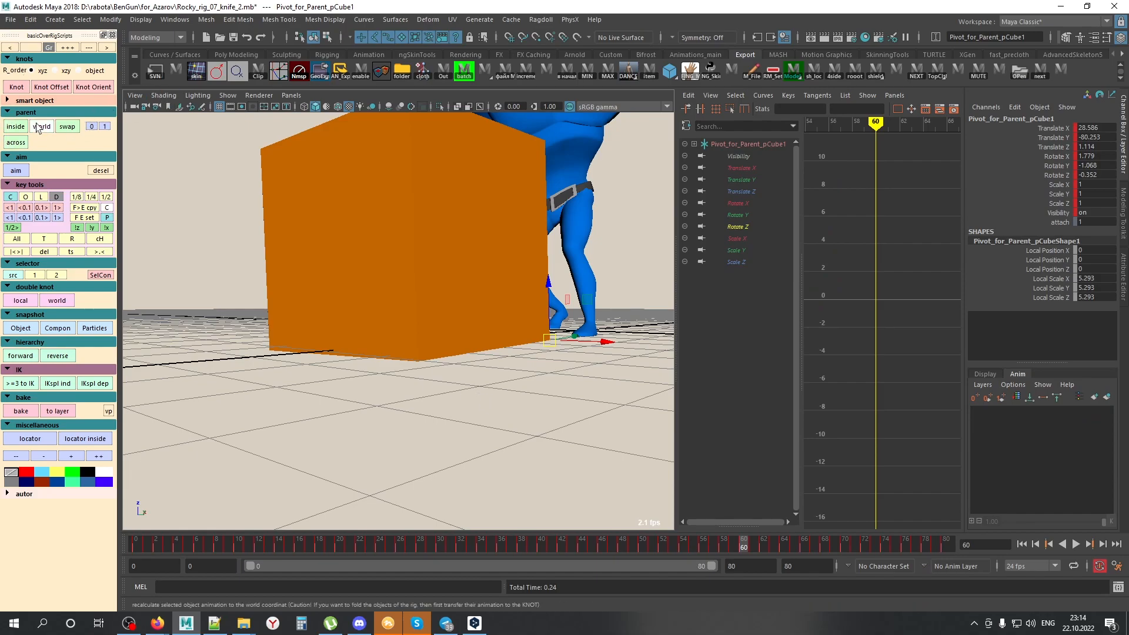
Step: Create a second offset knot from the first and snap its pivot to another bottom corner of the cube
left_click(51, 87)
left_click_drag(336, 297, 355, 347, "alt")
left_click(458, 107)
right_click_drag(424, 358, 475, 387, "alt")
middle_click_drag(475, 387, 550, 357, "alt")
key("v")
middle_click_drag(265, 367, 253, 369)
left_click(264, 429)
left_click_drag(402, 435, 339, 389, "alt")
Step: Create an animation layer for the second corner knot, key it at frame 59, and set Translate Z to 0 at frame 60
mouse_move(747, 547)
left_mouse_down()
mouse_move(705, 550)
mouse_move(733, 554)
left_mouse_up()
key("l")
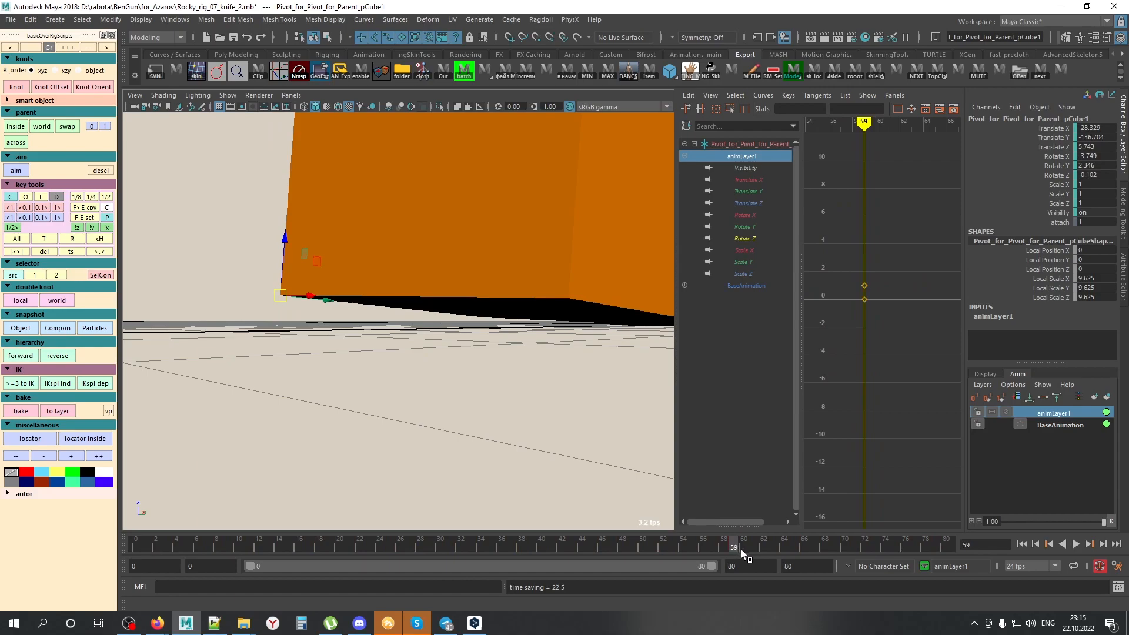
left_click_drag(740, 548, 742, 551)
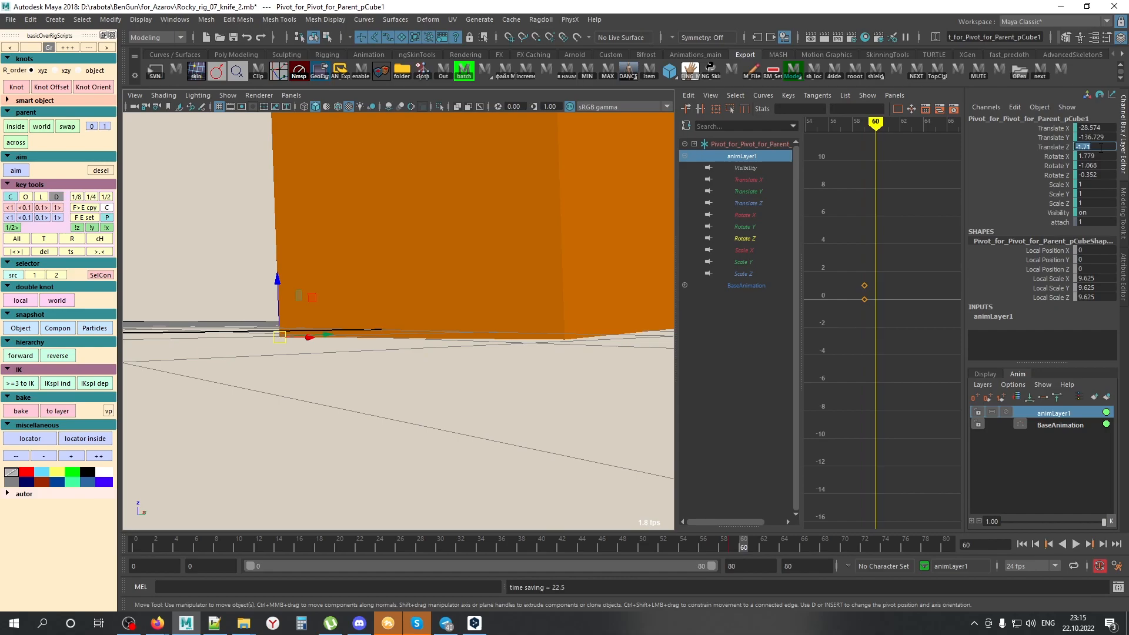
type("0")
key("Return")
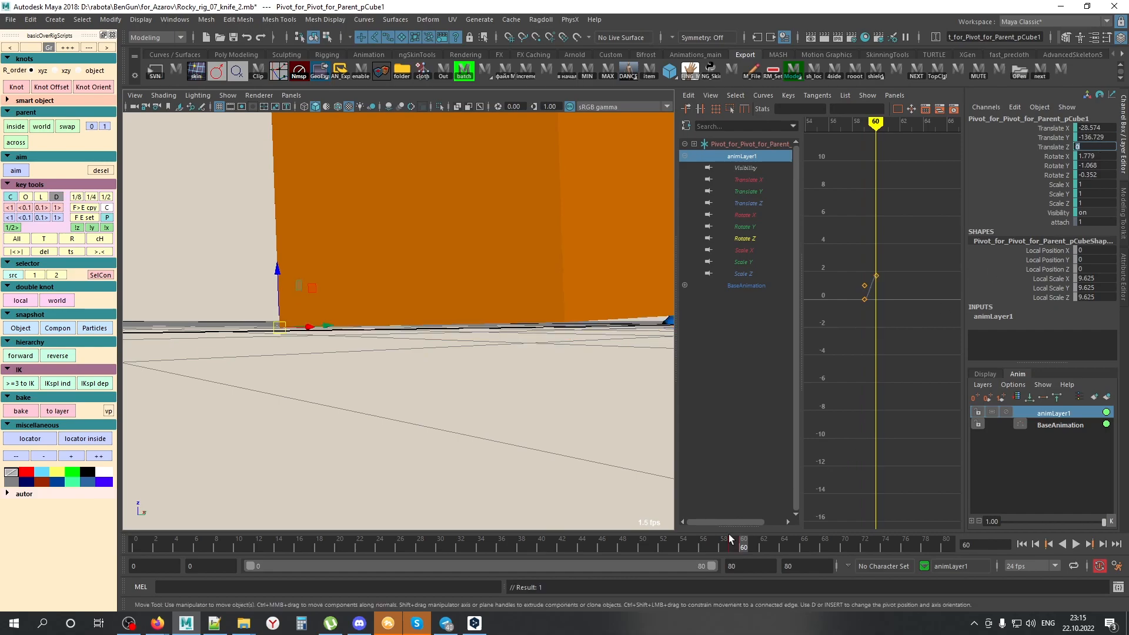
Step: Apply the knot's frame 60 translation across frames 60 to 68 and frame the resulting curves in the graph
left_click_drag(755, 548, 826, 549, "shift")
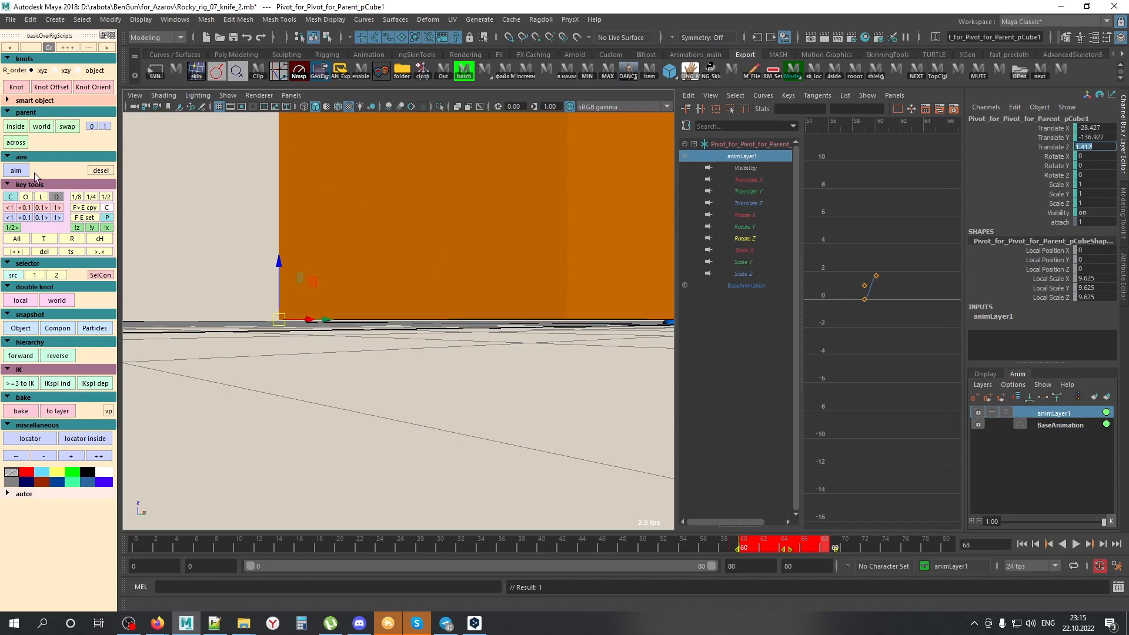
left_click(46, 242)
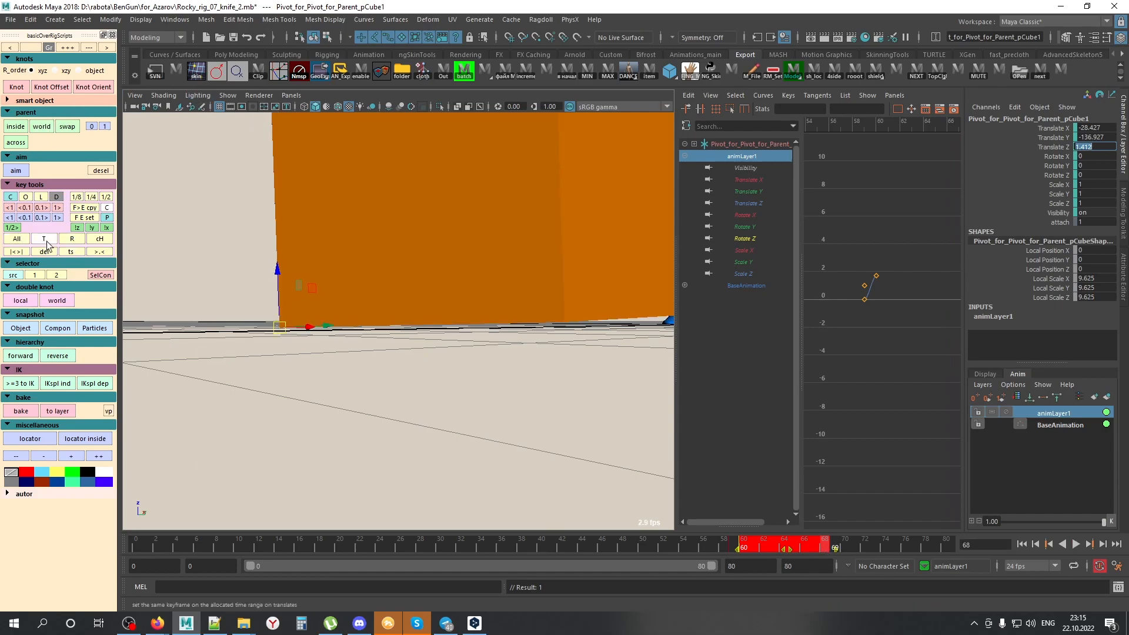
key("f")
right_click_drag(841, 336, 840, 332, "alt")
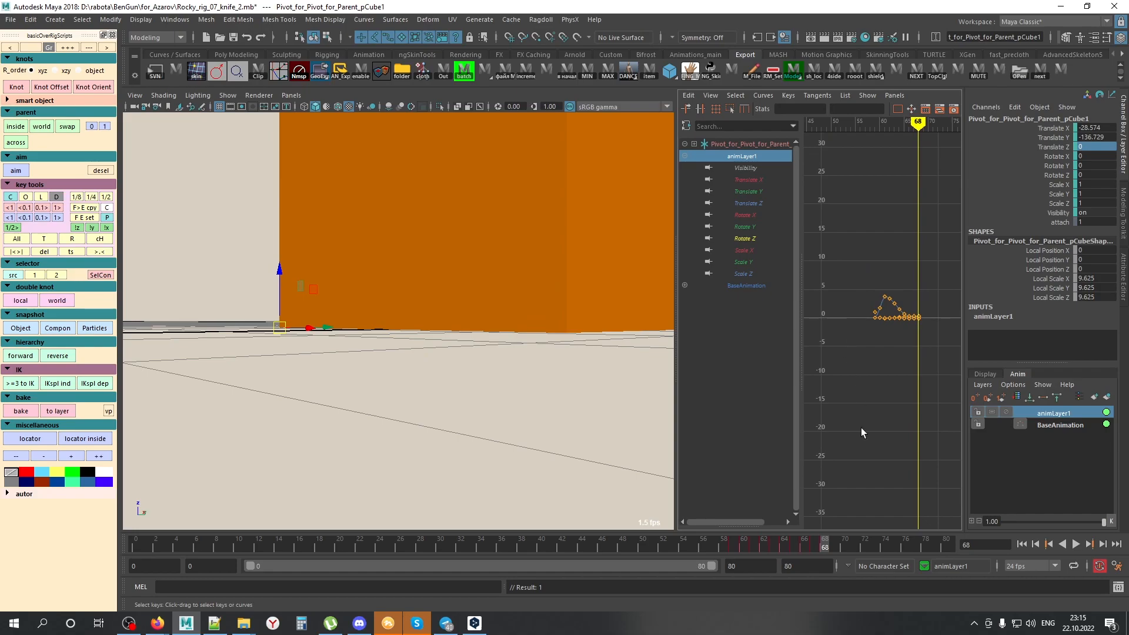
Step: Play back and scrub the animation to examine the cube's contact with the floor during the shake
left_click_drag(567, 395, 411, 405, "alt")
right_click_drag(412, 406, 372, 346, "alt")
middle_click_drag(373, 346, 382, 375, "alt")
left_click_drag(382, 375, 436, 363, "alt")
left_click_drag(631, 540, 845, 554)
key("alt+v")
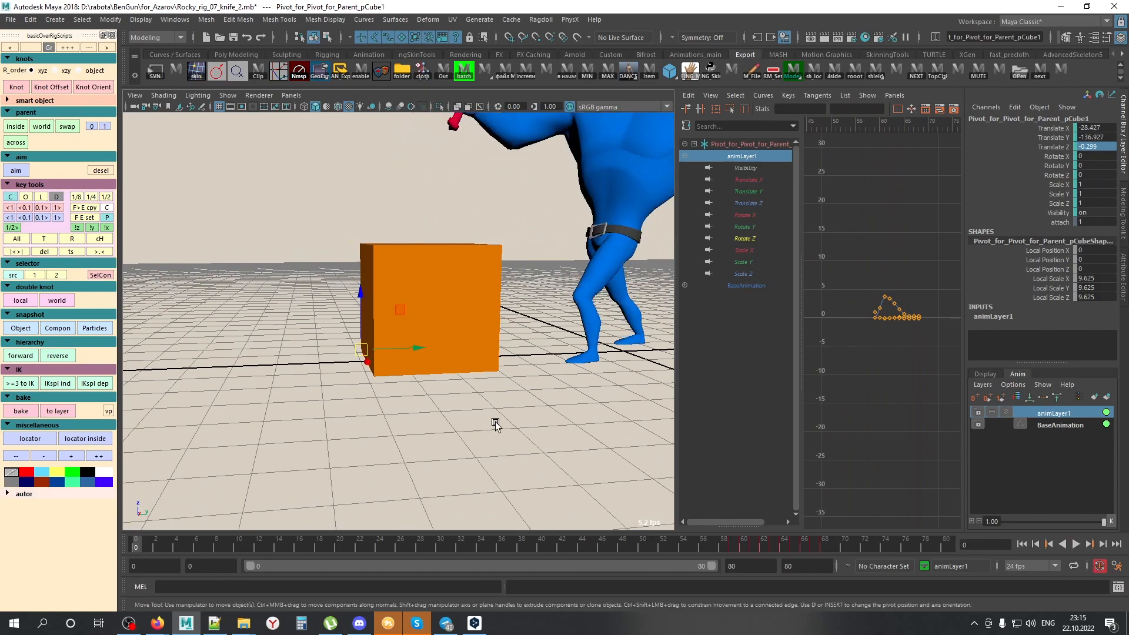
left_click_drag(501, 423, 552, 441, "alt")
mouse_move(785, 544)
left_mouse_down()
mouse_move(748, 545)
mouse_move(770, 548)
left_mouse_up()
Step: Create another animation layer for the second corner knot and set a starting key at frame 59
mouse_move(541, 408)
right_mouse_down("alt")
mouse_move(647, 404)
mouse_move(565, 390)
right_mouse_up("alt")
key("alt+x")
left_click_drag(564, 390, 551, 363, "alt")
mouse_move(774, 545)
left_mouse_down()
mouse_move(723, 544)
mouse_move(781, 544)
left_mouse_up()
key("ctrl+l")
left_click(736, 542)
key("s")
Step: Key the corner knot's rotation at about 4.9, -3.0, -0.1 on frame 64, zero it at frame 70, and play back
key("e")
middle_click_drag(613, 471, 619, 470)
key("s")
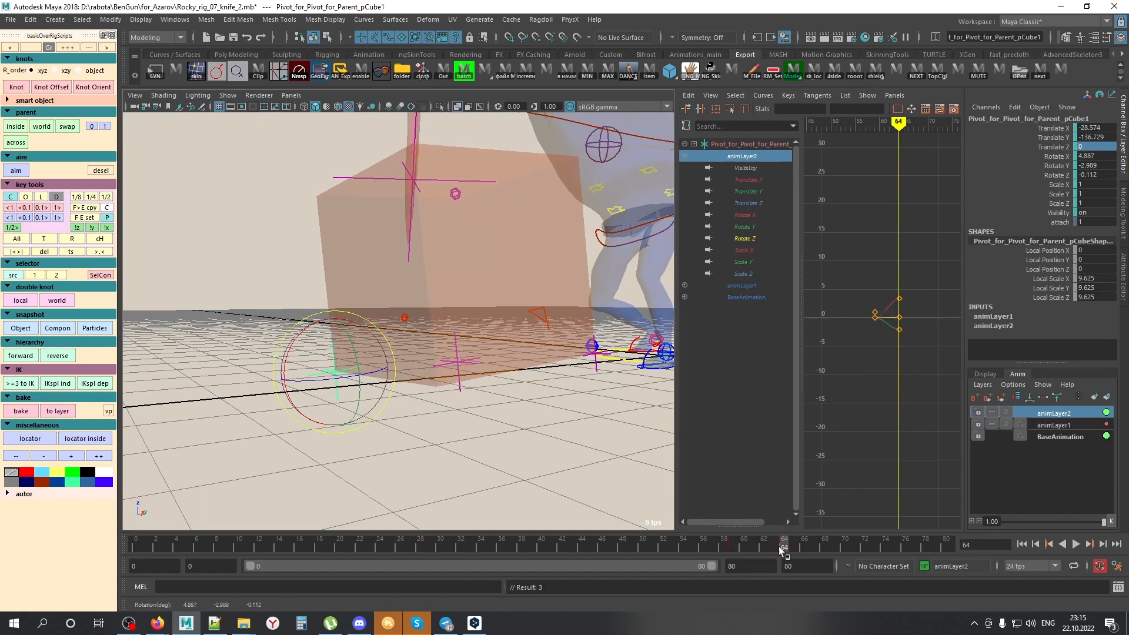
left_click_drag(788, 544, 845, 552)
key("shift+s")
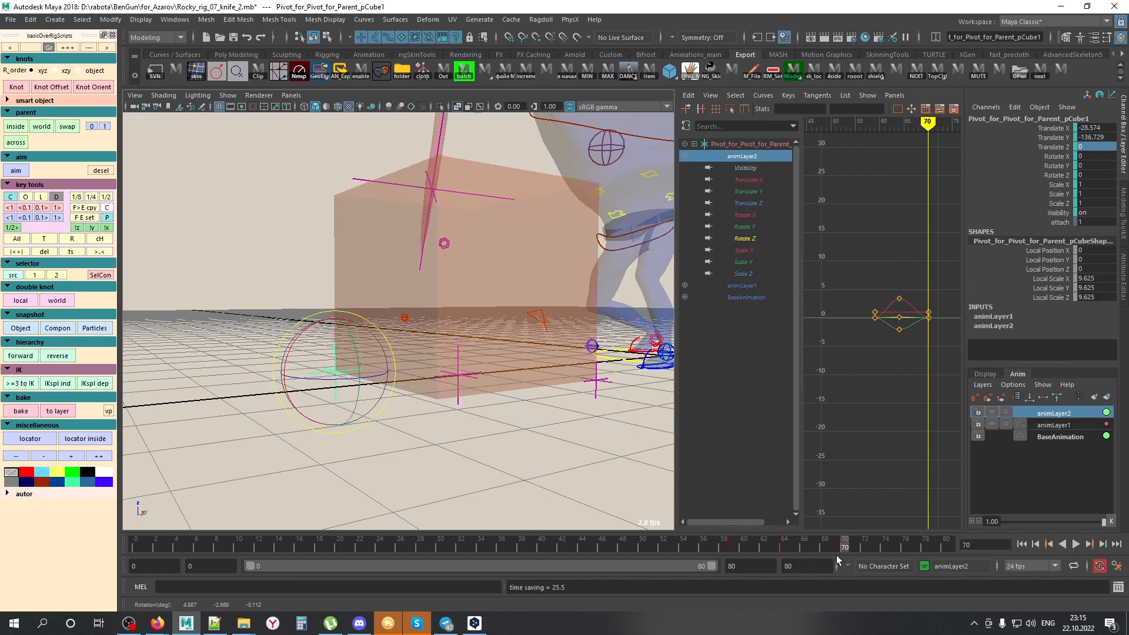
key("alt+v")
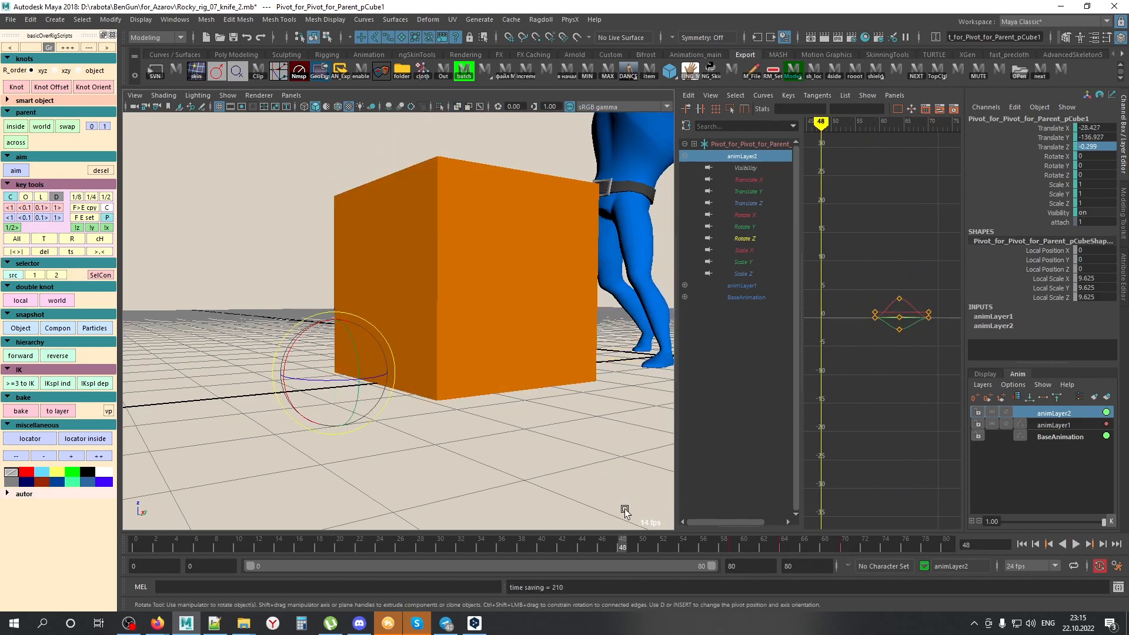
Step: Give the corner knot's closing rotation keys at frame 70 linear tangents and play back the result
key("Escape")
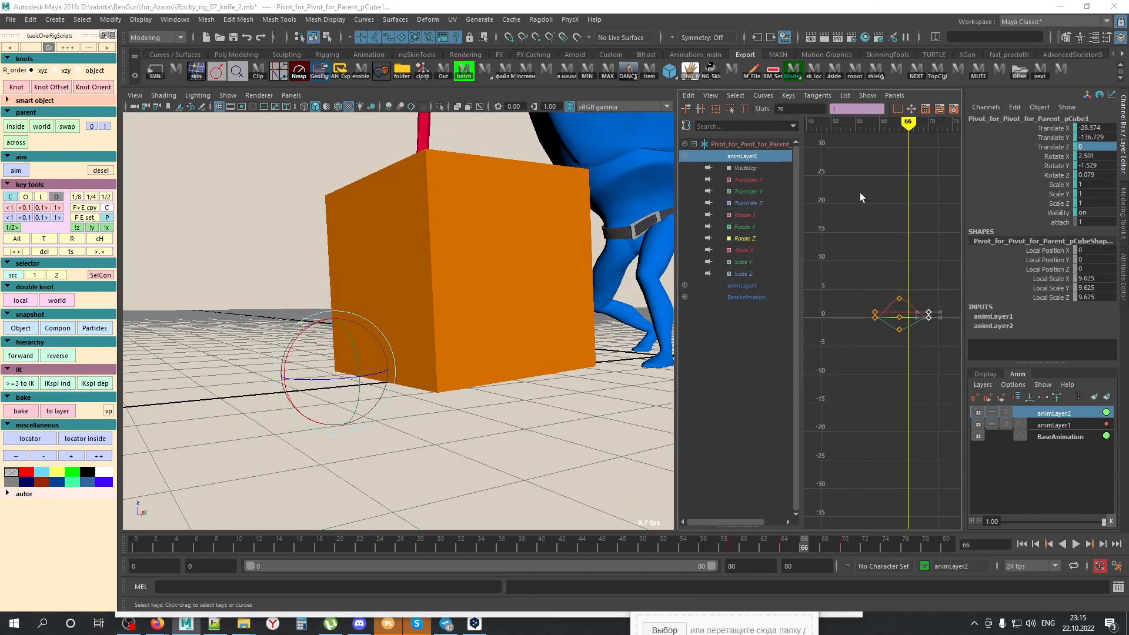
key("space")
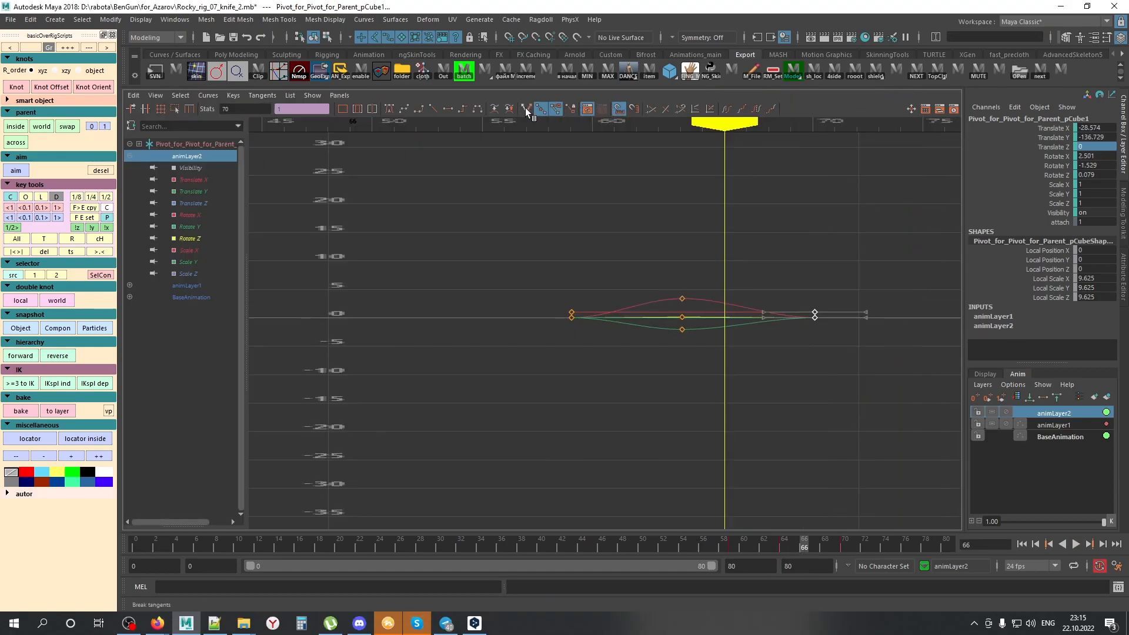
left_click(435, 108)
key("space")
left_click(652, 547)
key("alt+v")
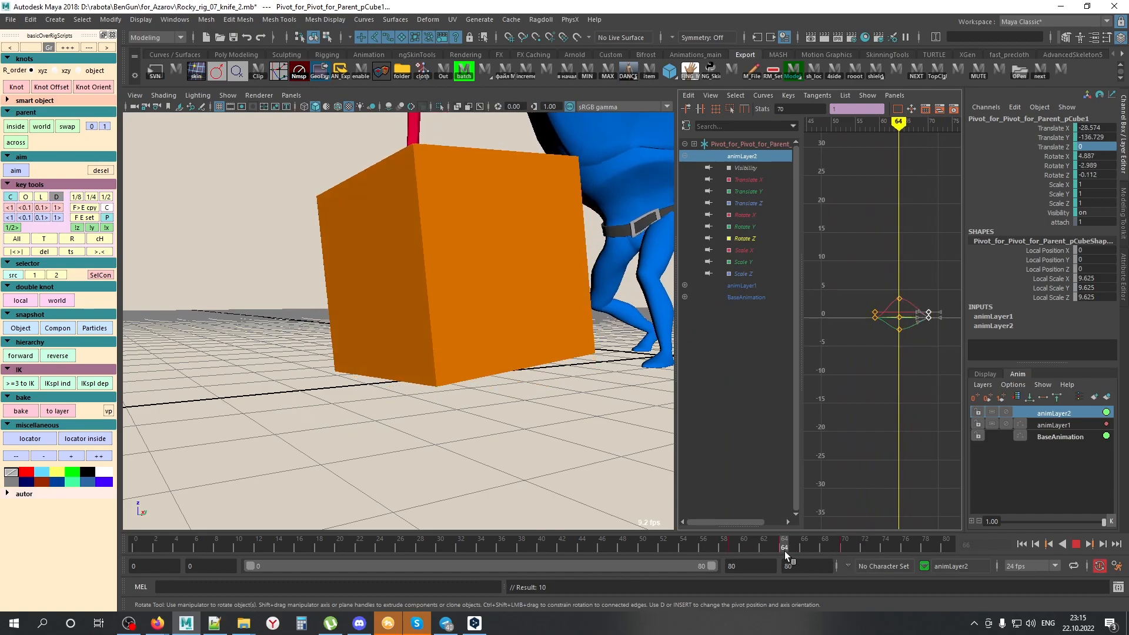
key("alt+v")
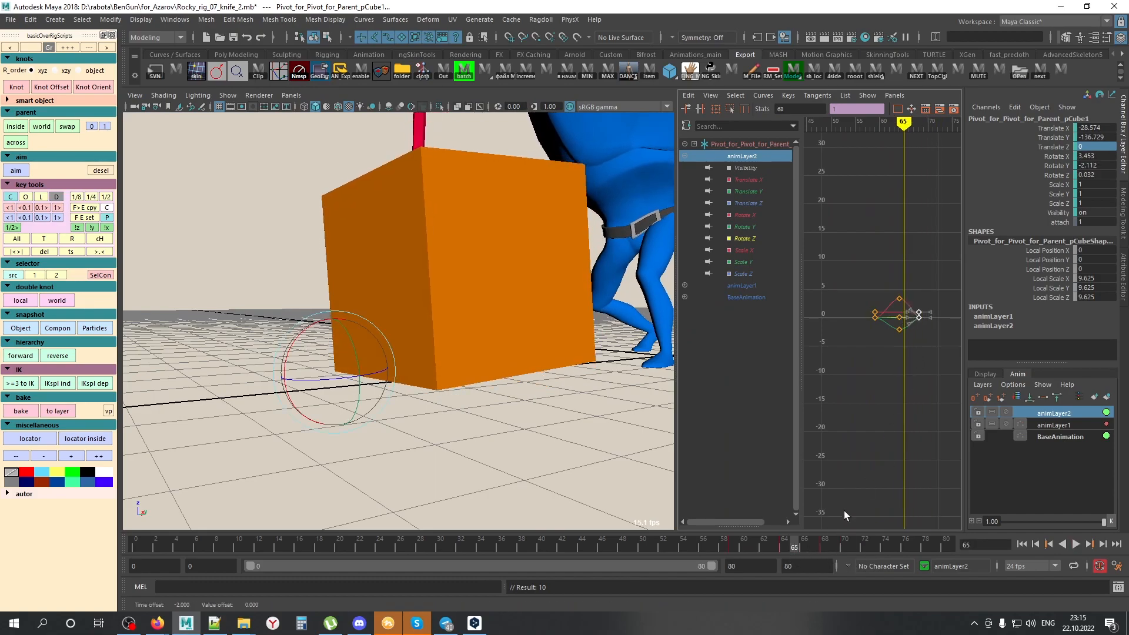
Step: Move the corner knot's closing rotation keys to frame 67 and play back the full knife strike and cube shake
key("alt+v")
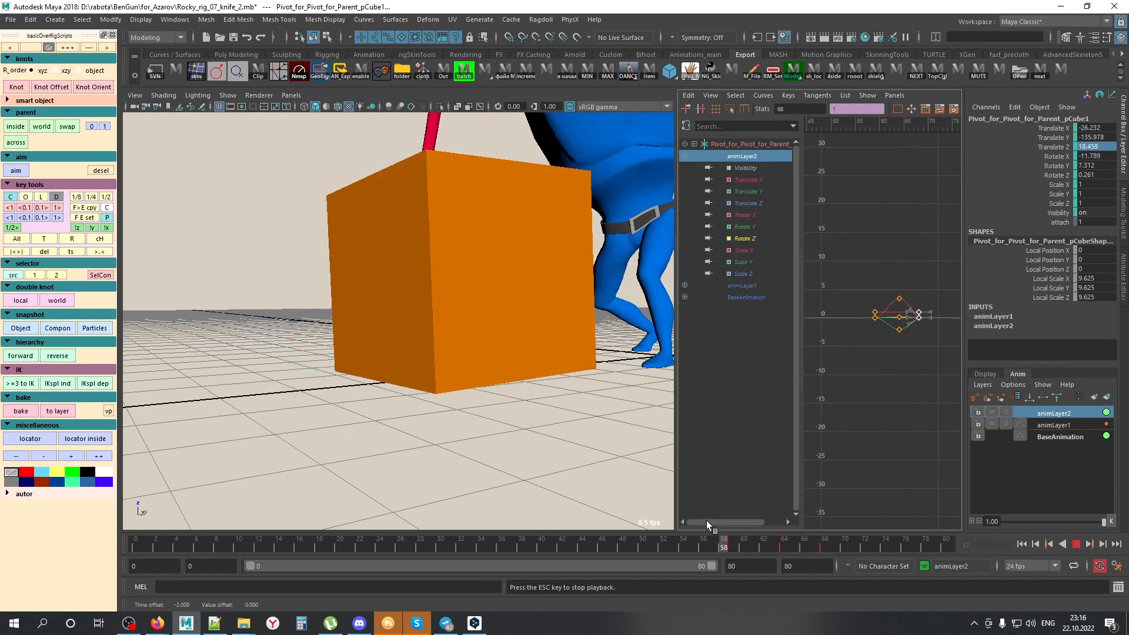
key("alt+v")
middle_click_drag(908, 416, 902, 416, "shift")
left_click_drag(763, 546, 580, 521)
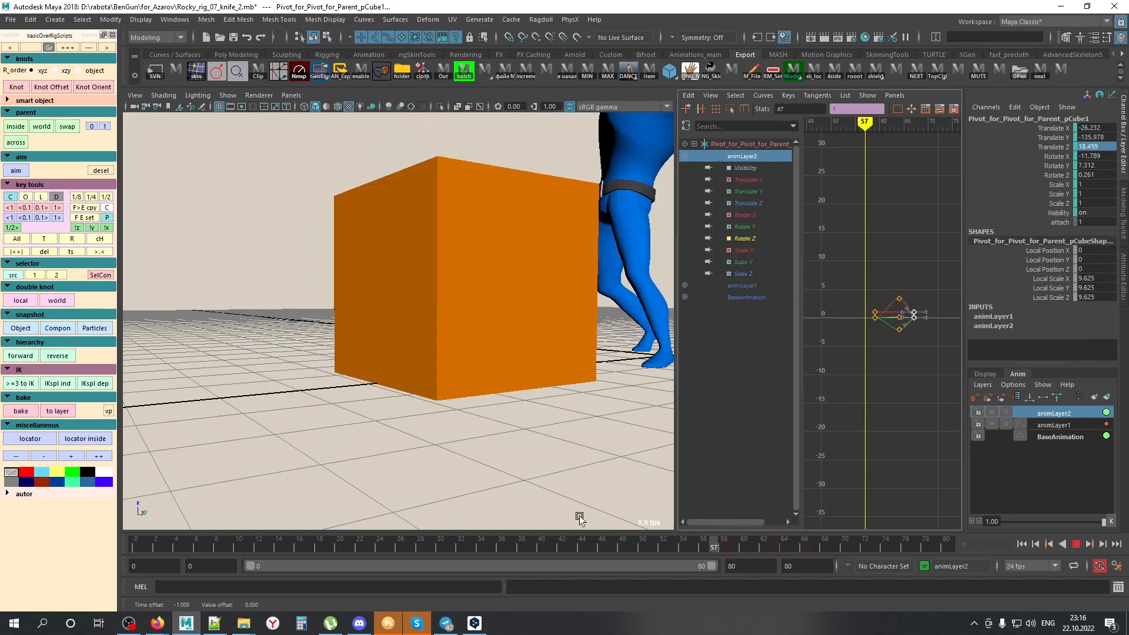
right_click_drag(515, 435, 343, 380, "alt")
left_click_drag(343, 379, 348, 397, "alt")
key("alt+v")
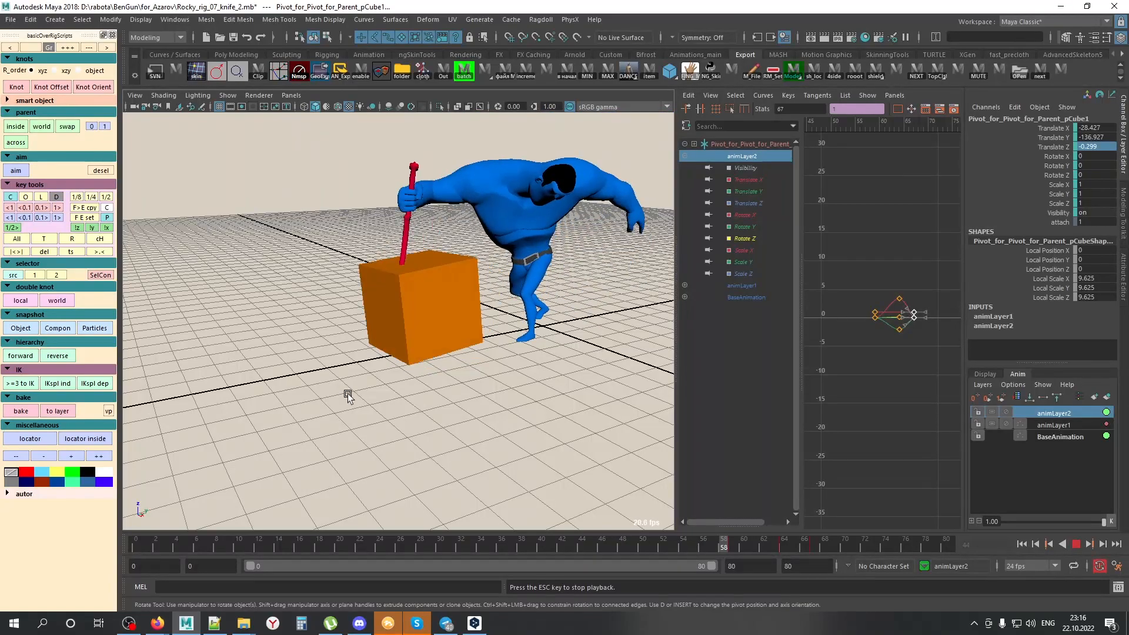
mouse_move(516, 421)
left_mouse_down("alt")
mouse_move(529, 398)
mouse_move(527, 414)
left_mouse_up("alt")
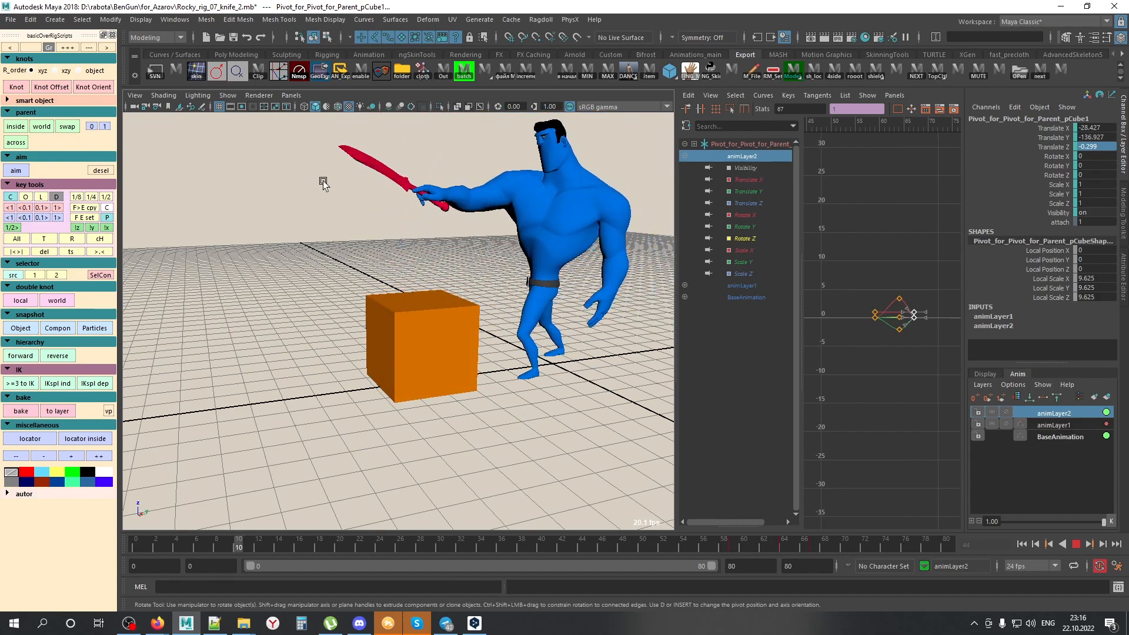
right_click_drag(448, 347, 534, 315, "alt")
left_click_drag(534, 315, 524, 323, "alt")
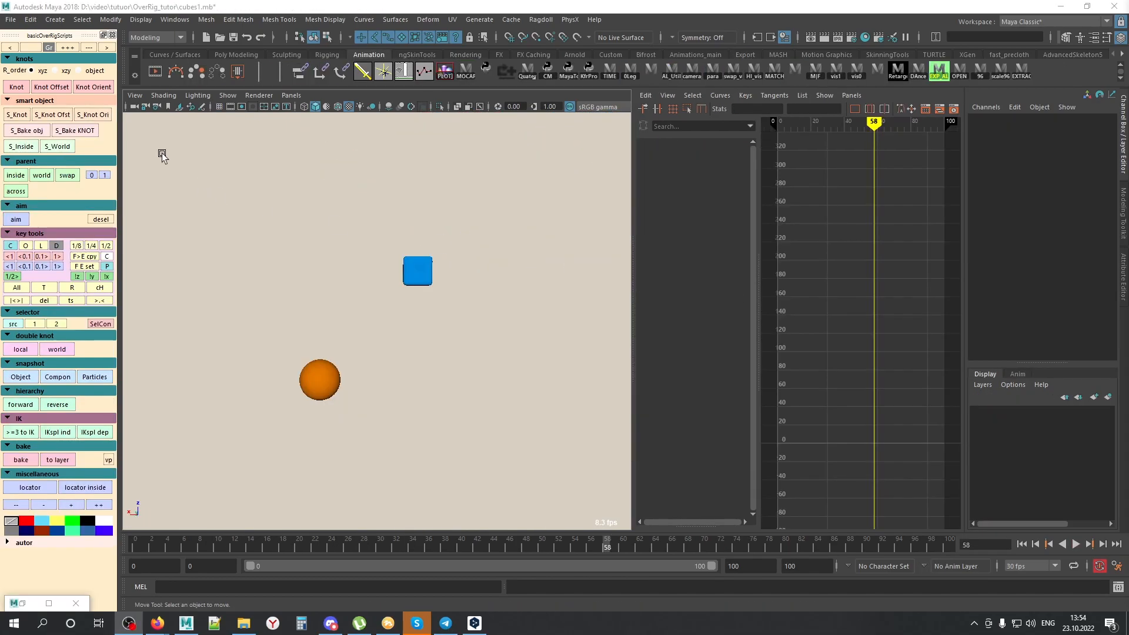
left_click_drag(451, 313, 444, 316, "alt")
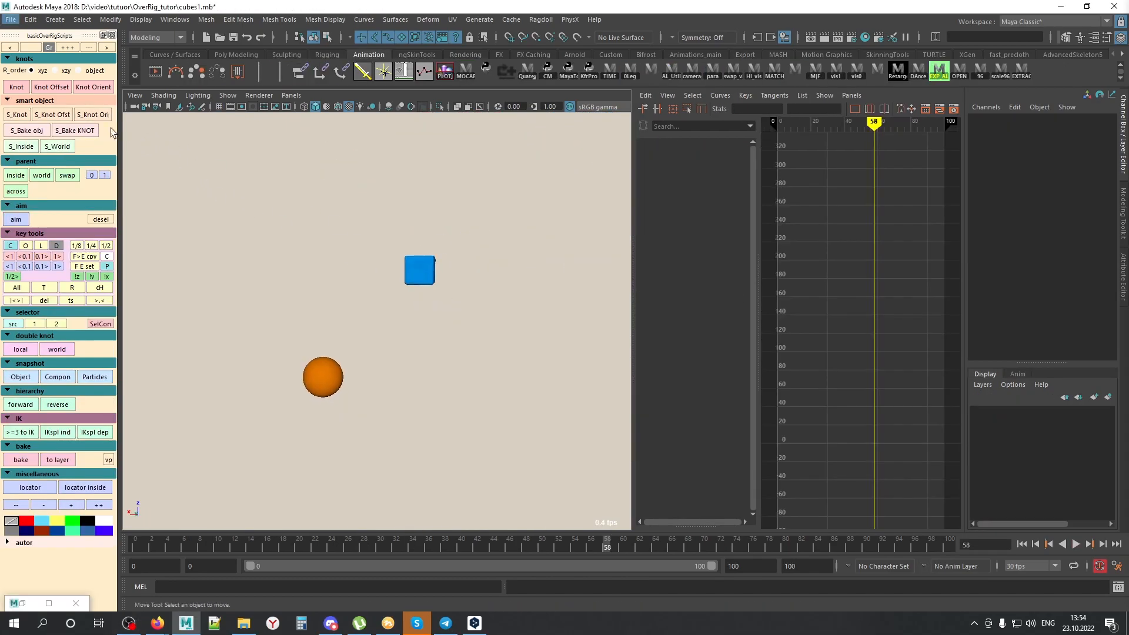
left_click(53, 100)
left_click(51, 99)
left_click(43, 100)
left_click(43, 99)
left_click(43, 101)
left_click(43, 101)
Step: Create a smart knot for the blue cube and compare its animation curves with the cube's own
left_click_drag(366, 279, 668, 416)
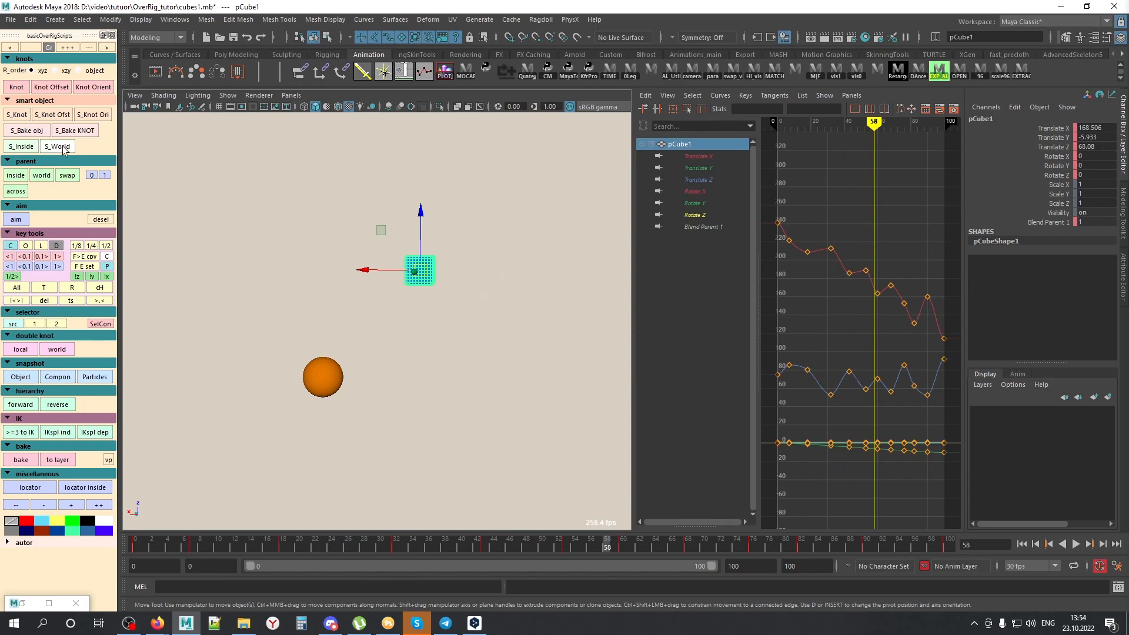
left_click(17, 115)
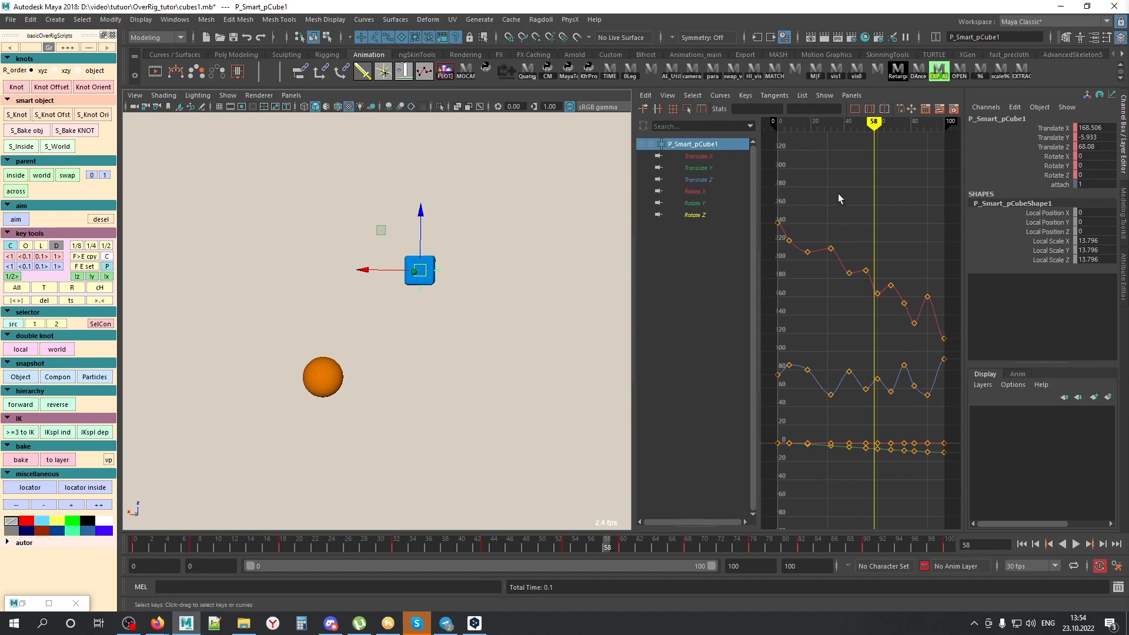
left_click(434, 283)
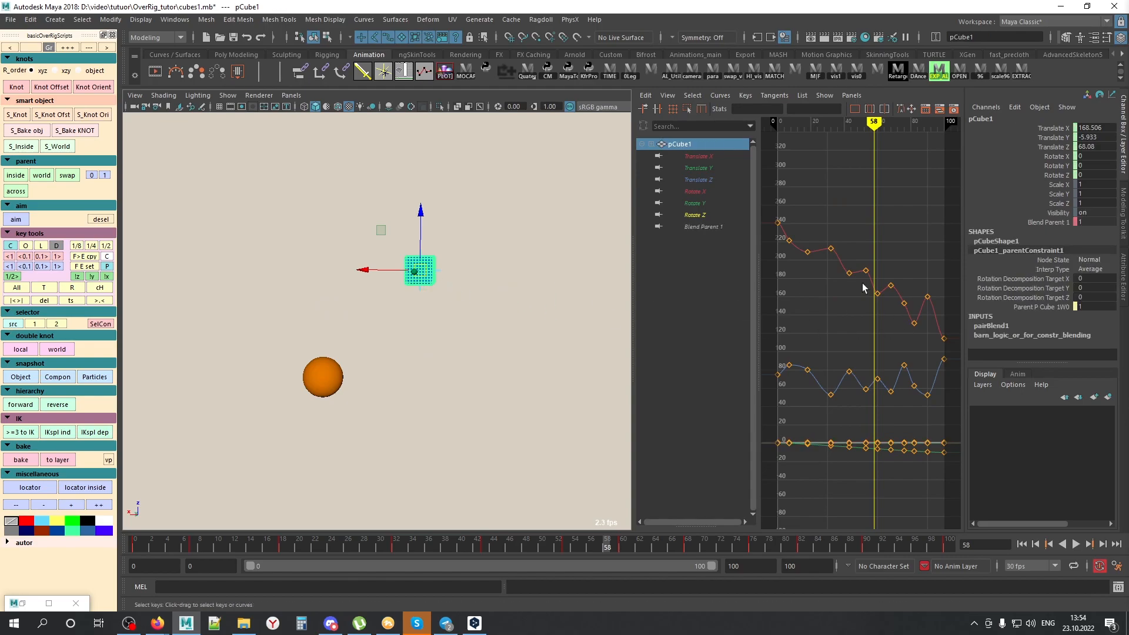
left_click_drag(466, 271, 437, 302)
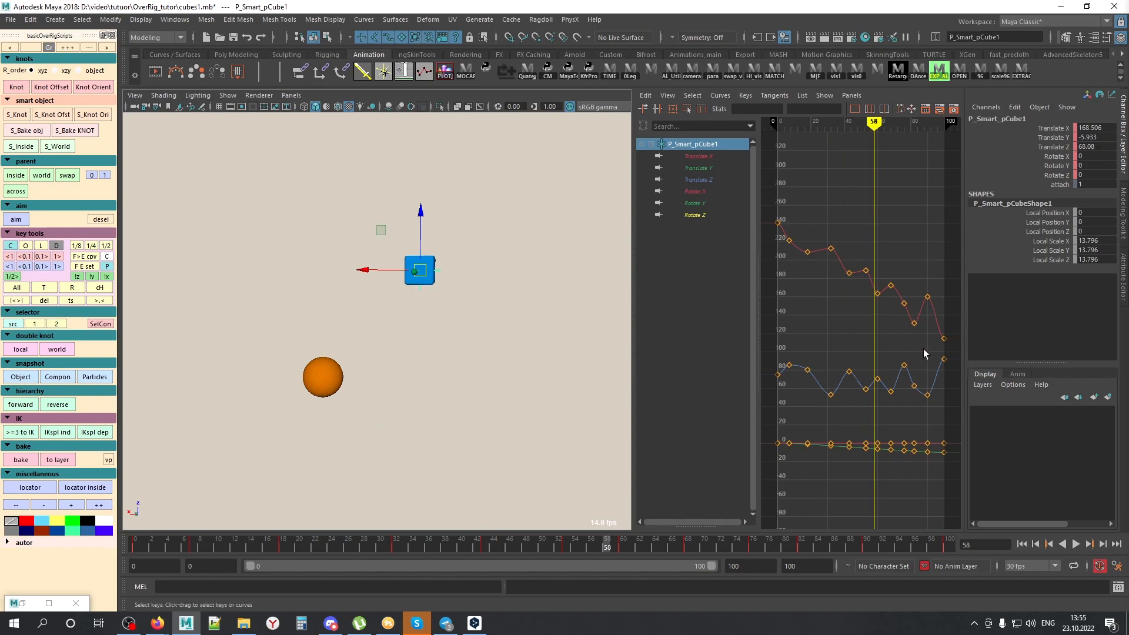
Step: Create a smart knot for the orange sphere, and delete the smart knots of both objects
left_click(322, 377)
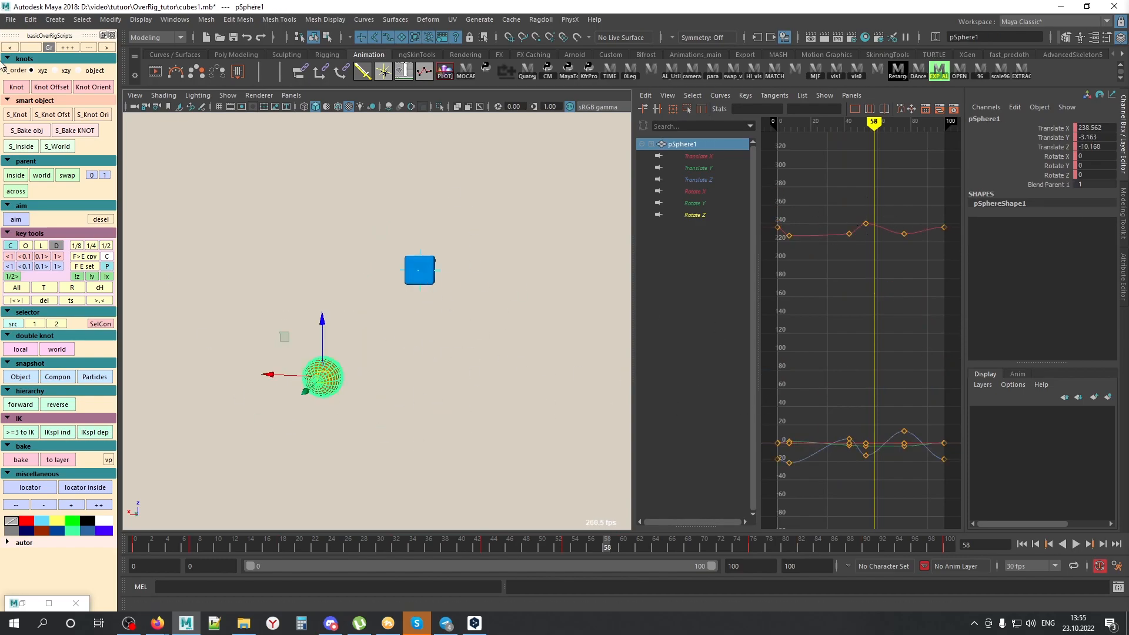
left_click(18, 117)
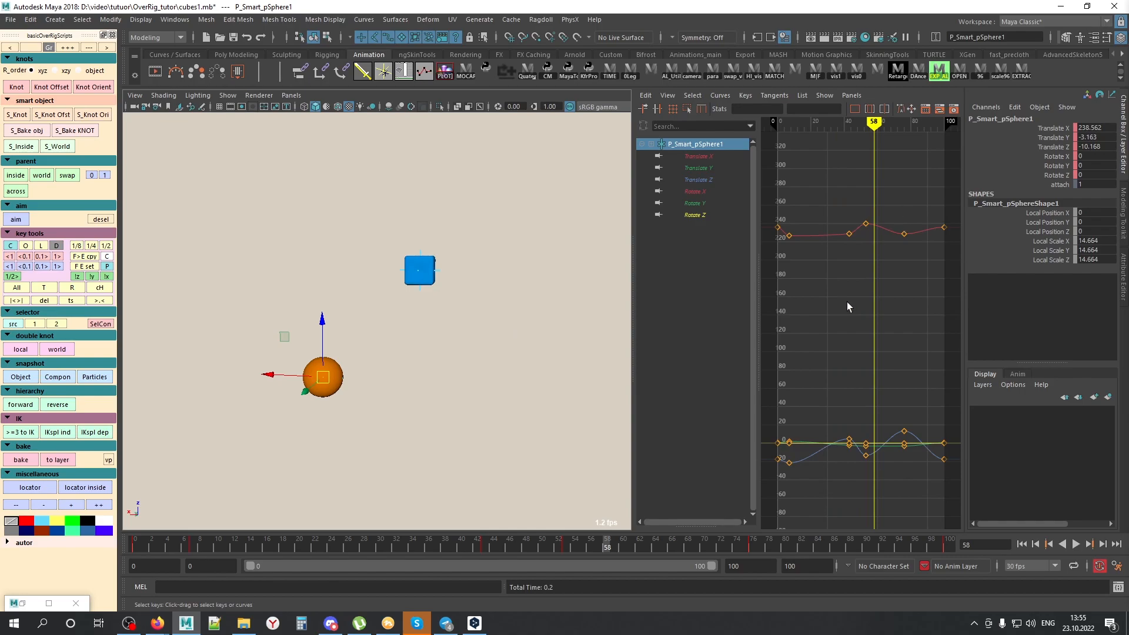
left_click_drag(176, 210, 574, 461)
left_click(562, 453)
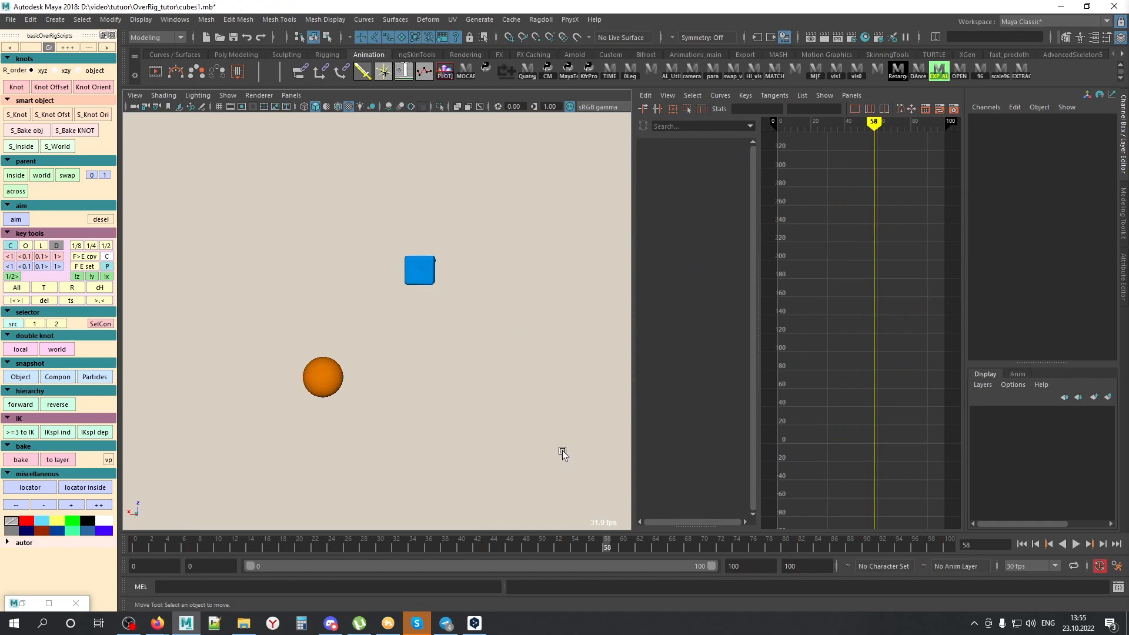
Step: Create a smart offset knot beside the sphere and delete that knot
left_click(316, 370)
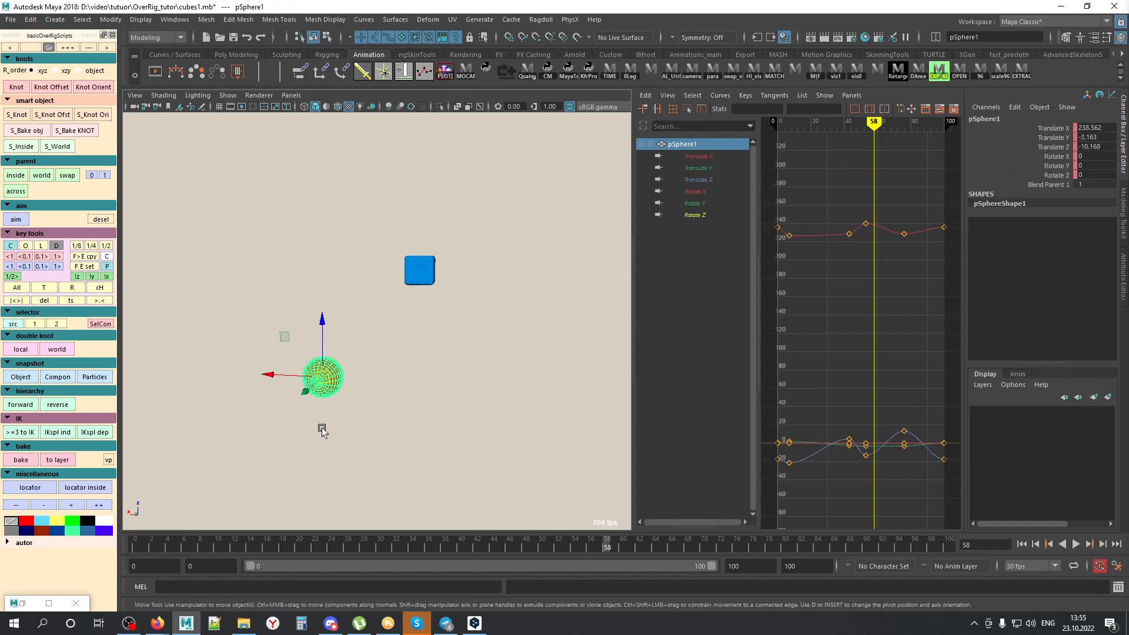
left_click(50, 116)
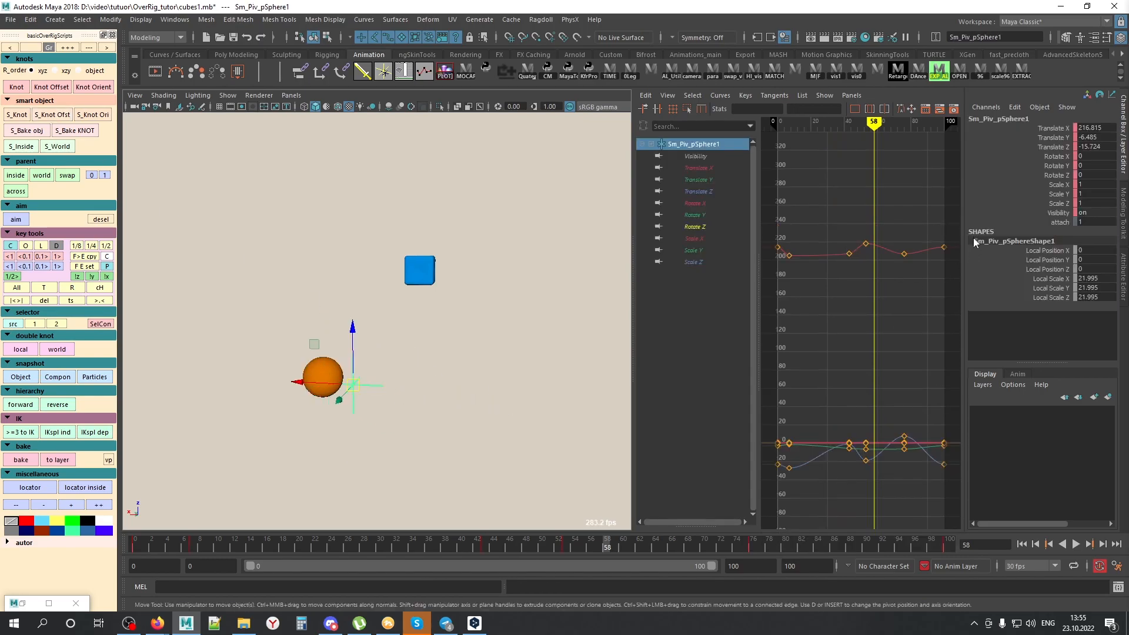
left_click_drag(456, 330, 353, 435)
key("Delete")
Step: Create smart knots for the cube and sphere together and enlarge both knots in 150% steps
left_click_drag(273, 221, 584, 489)
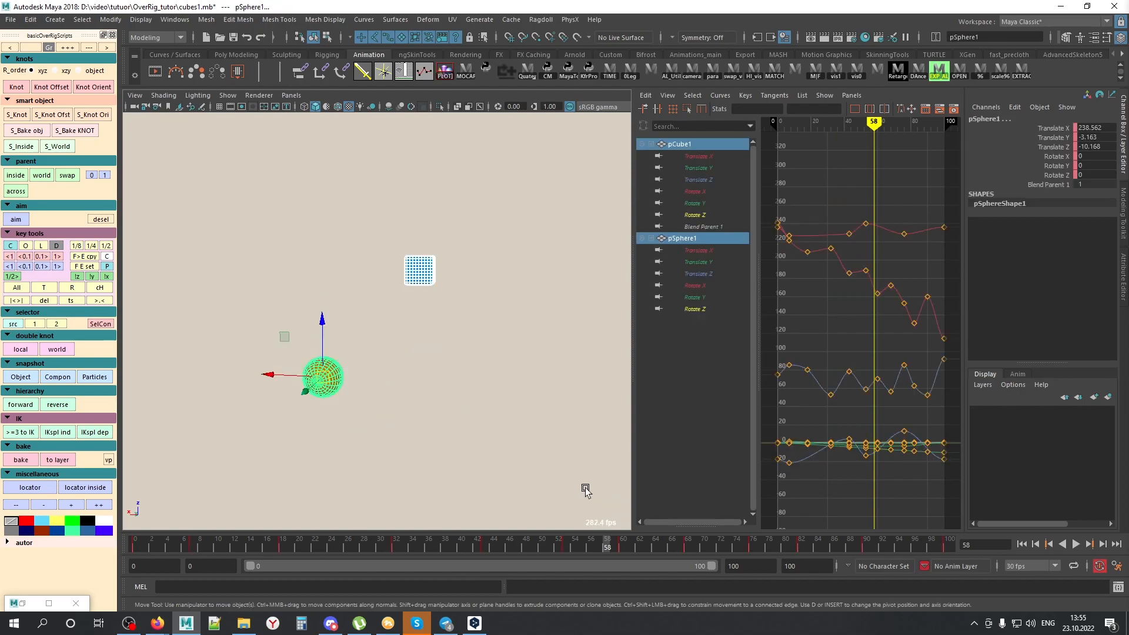
left_click(16, 114)
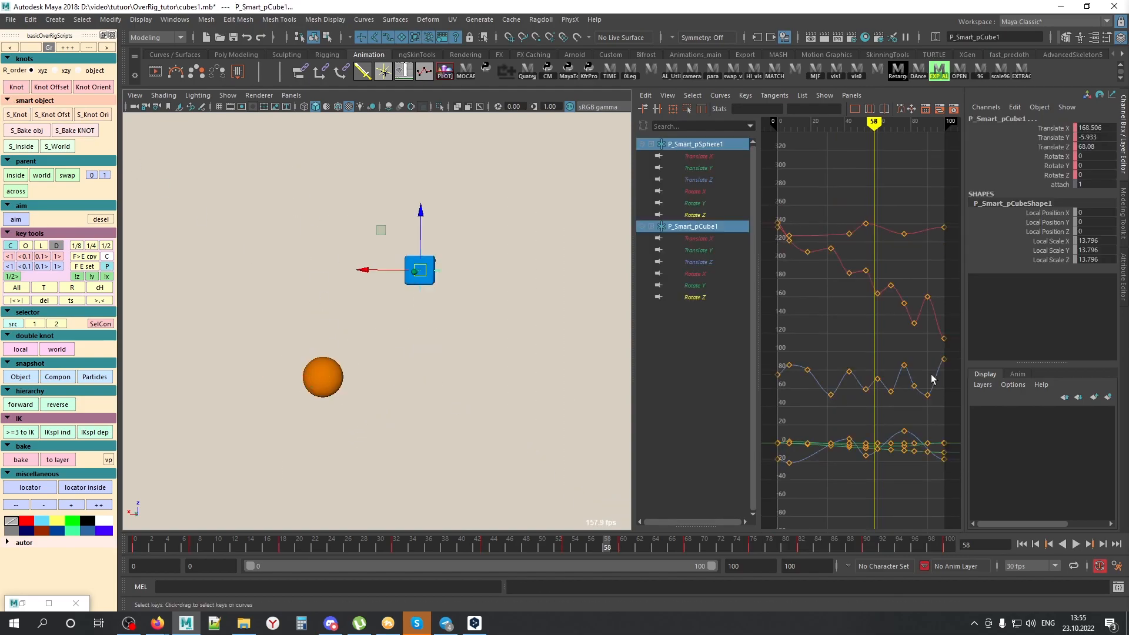
left_click(105, 506)
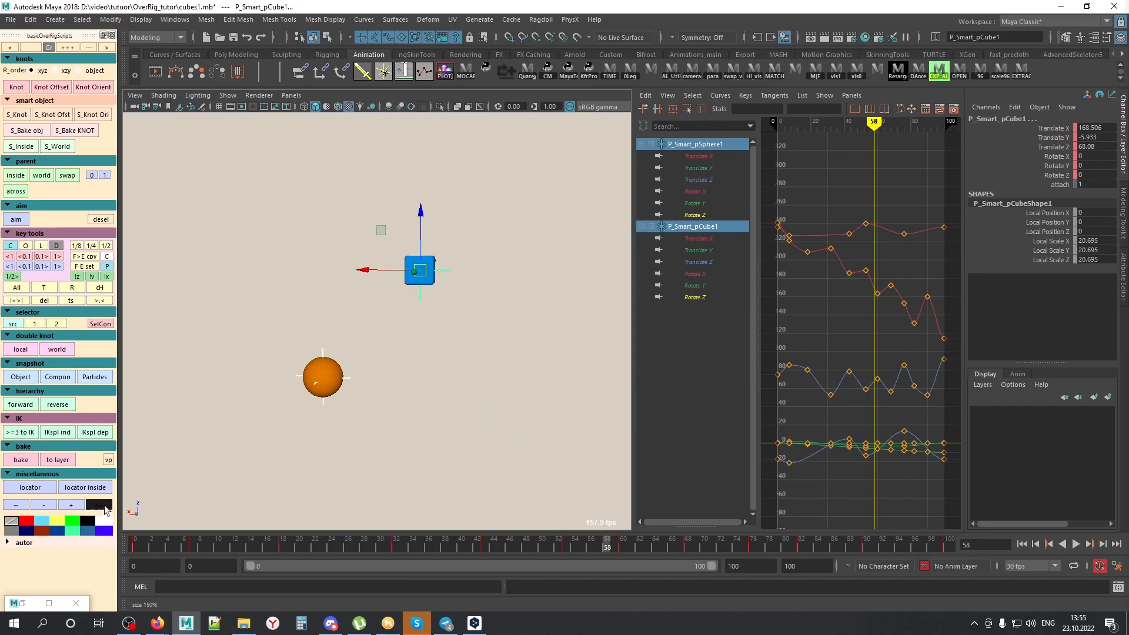
left_click(466, 441)
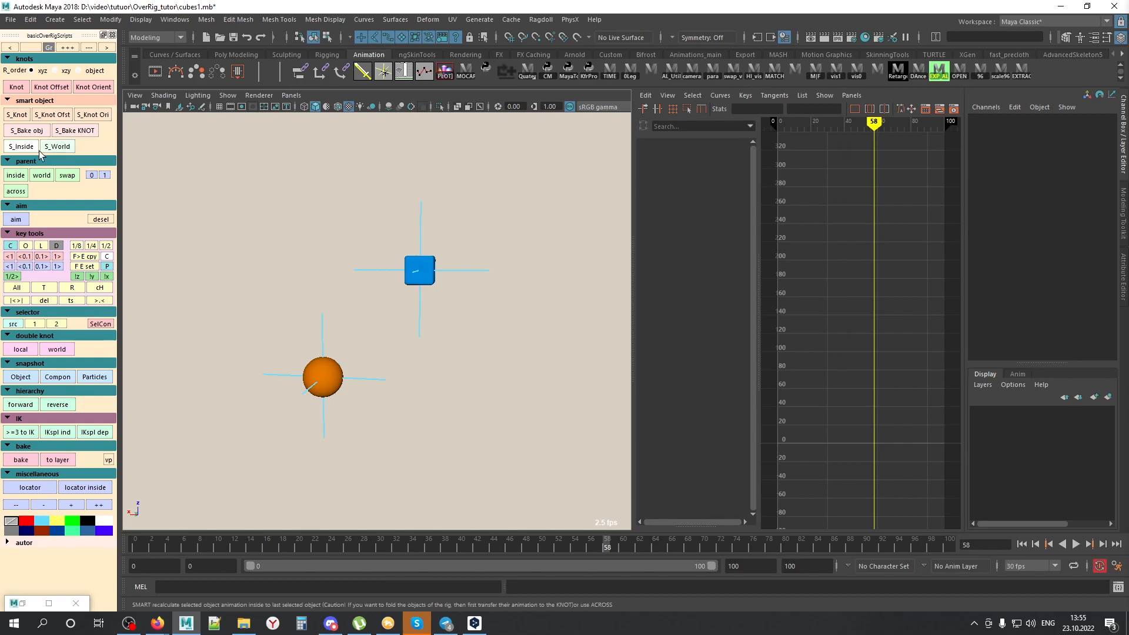
Step: Smart-parent the sphere's knot inside the cube's knot and frame the recalculated curves in the graph
left_click(371, 379)
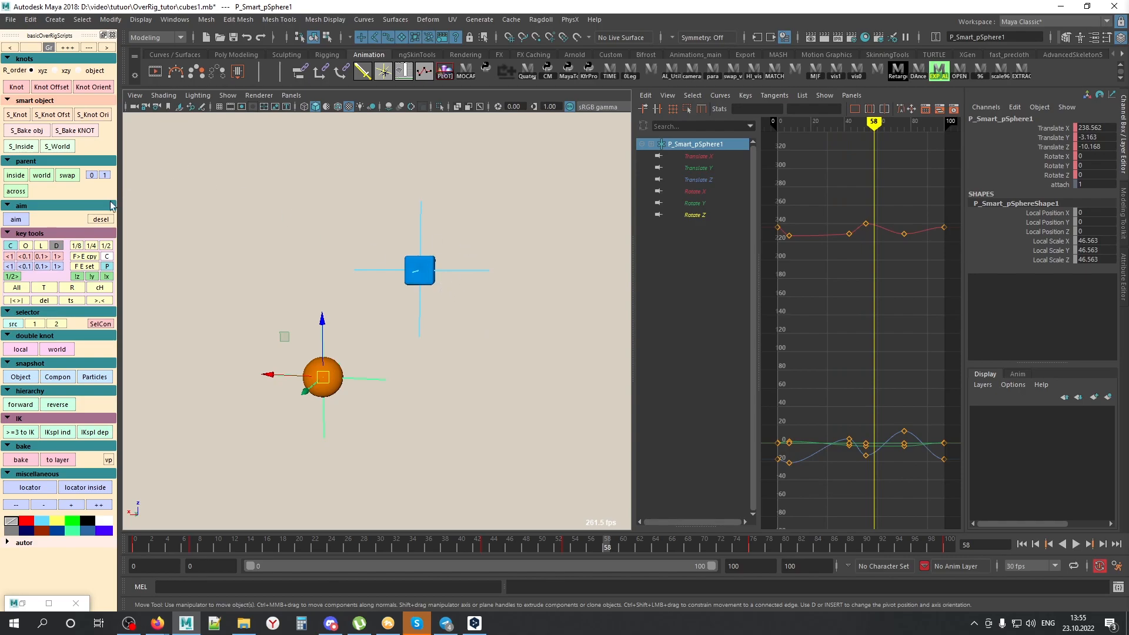
left_click_drag(461, 220, 474, 375, "shift")
left_click_drag(358, 338, 364, 430)
left_click_drag(447, 215, 452, 320, "shift")
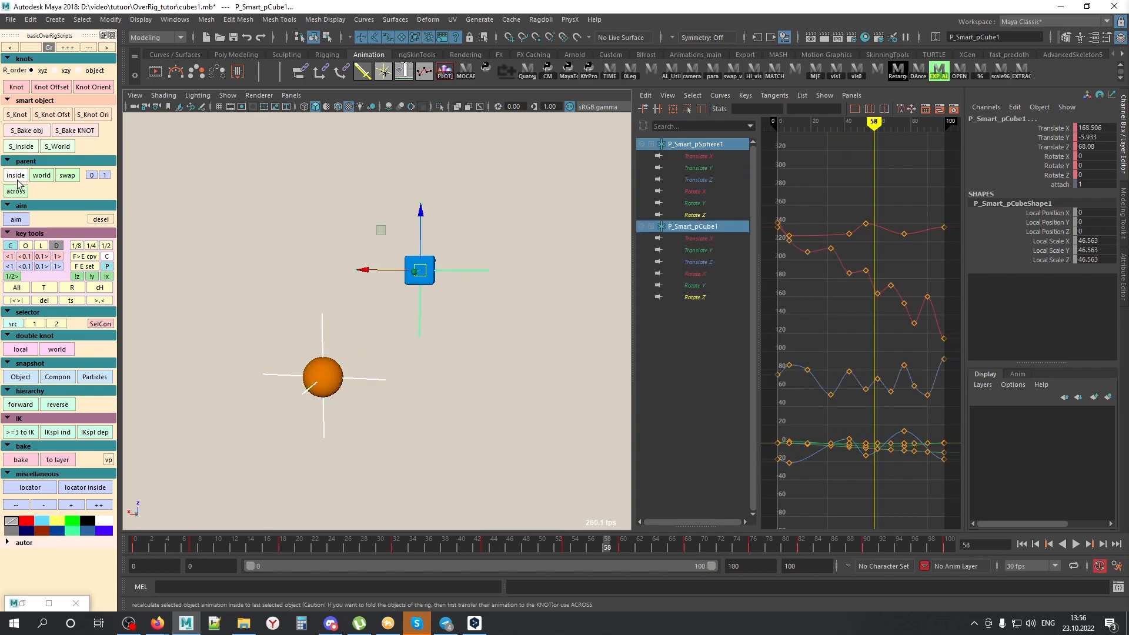
left_click(24, 149)
middle_click_drag(863, 343, 828, 256, "alt")
scroll(835, 271, "up", 5)
key("a")
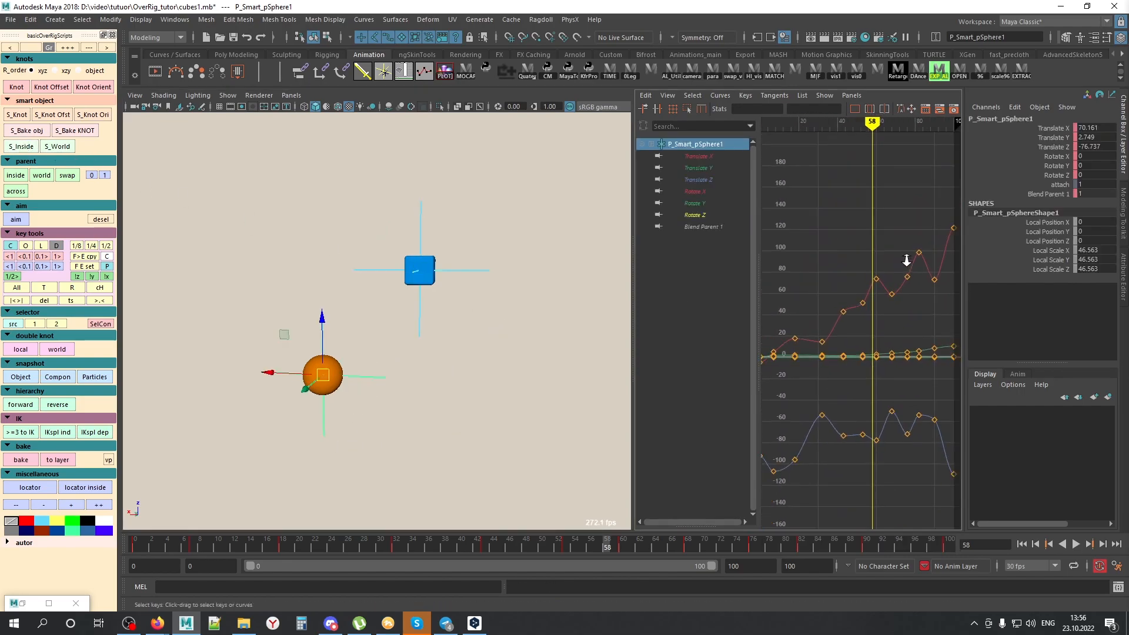
Step: Compare the sphere and cube curves, and delete all the sphere knot's keys between the first and last ones
left_click(339, 390)
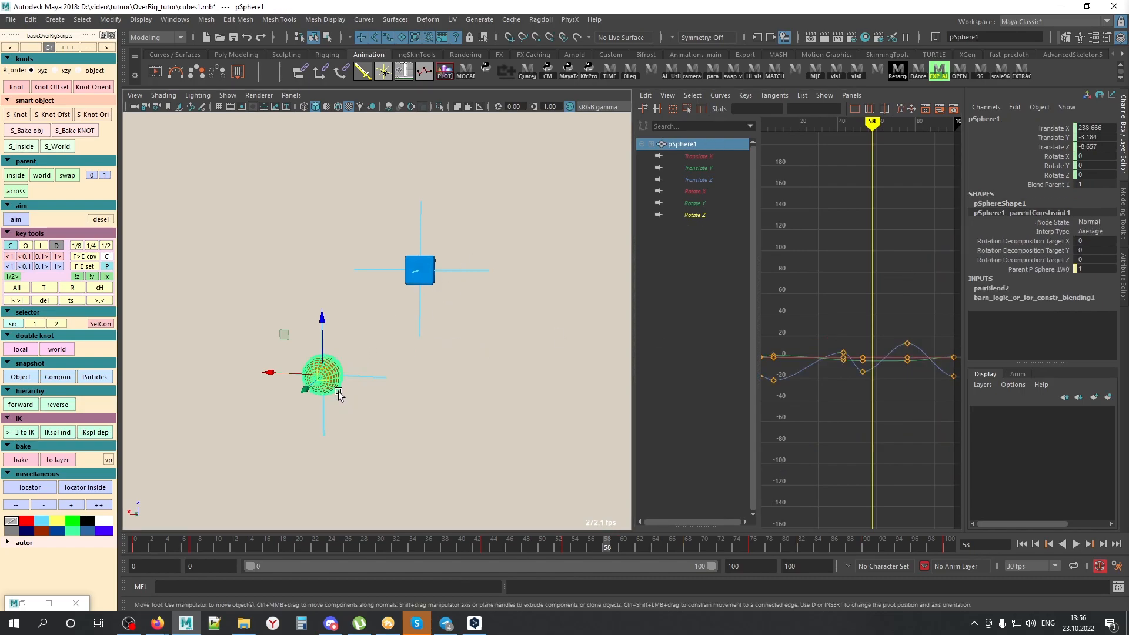
left_click(431, 283)
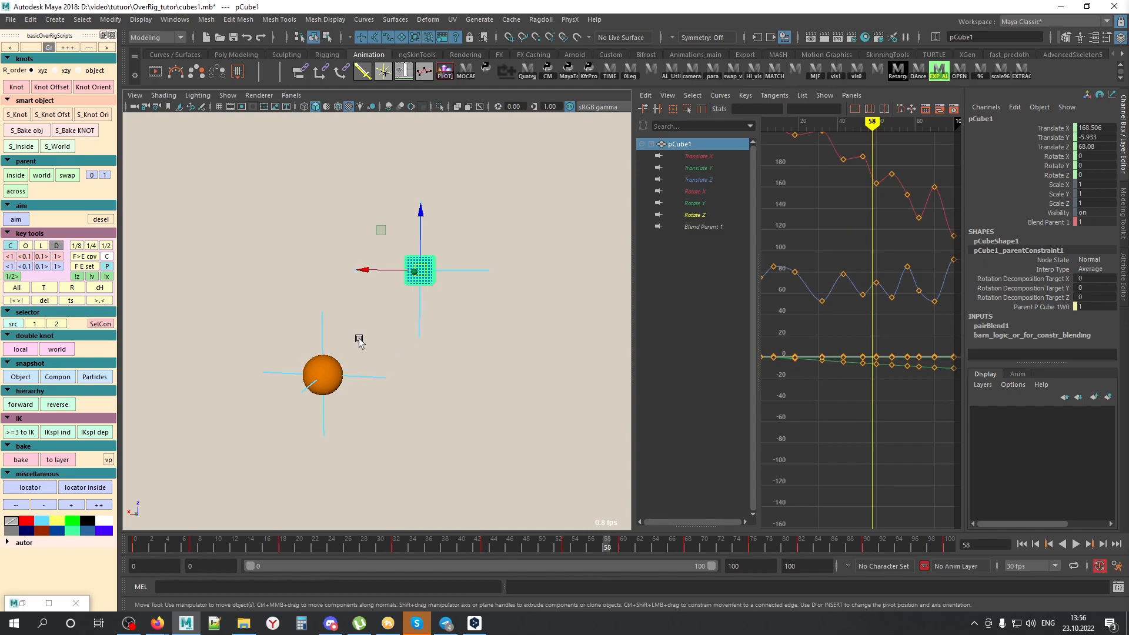
left_click(341, 384)
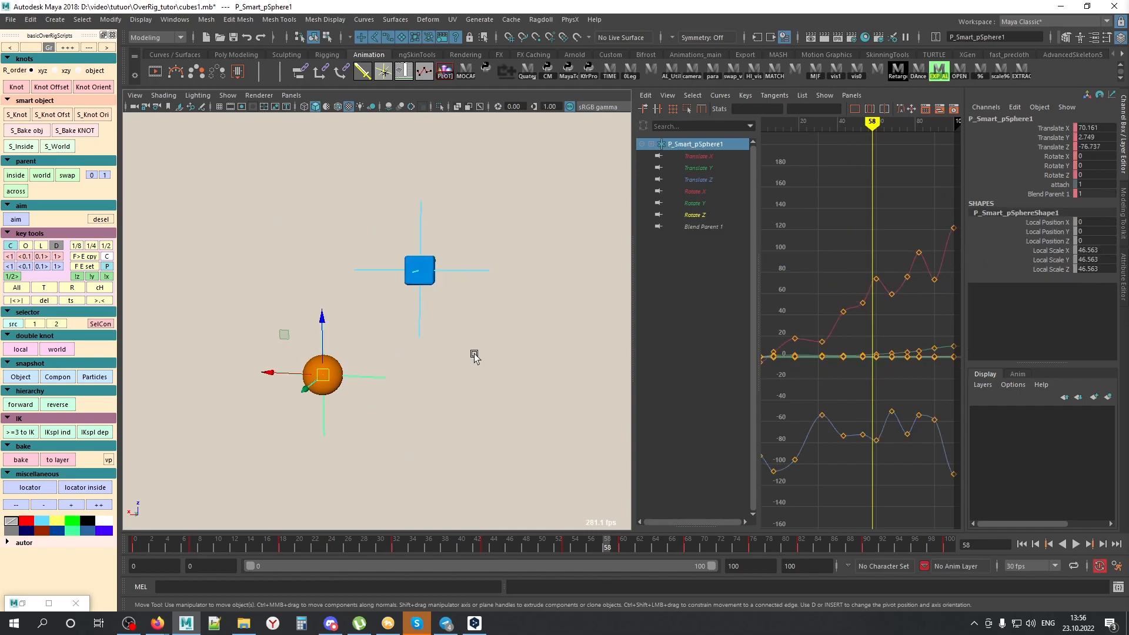
scroll(842, 271, "down", 4)
scroll(844, 276, "up", 2)
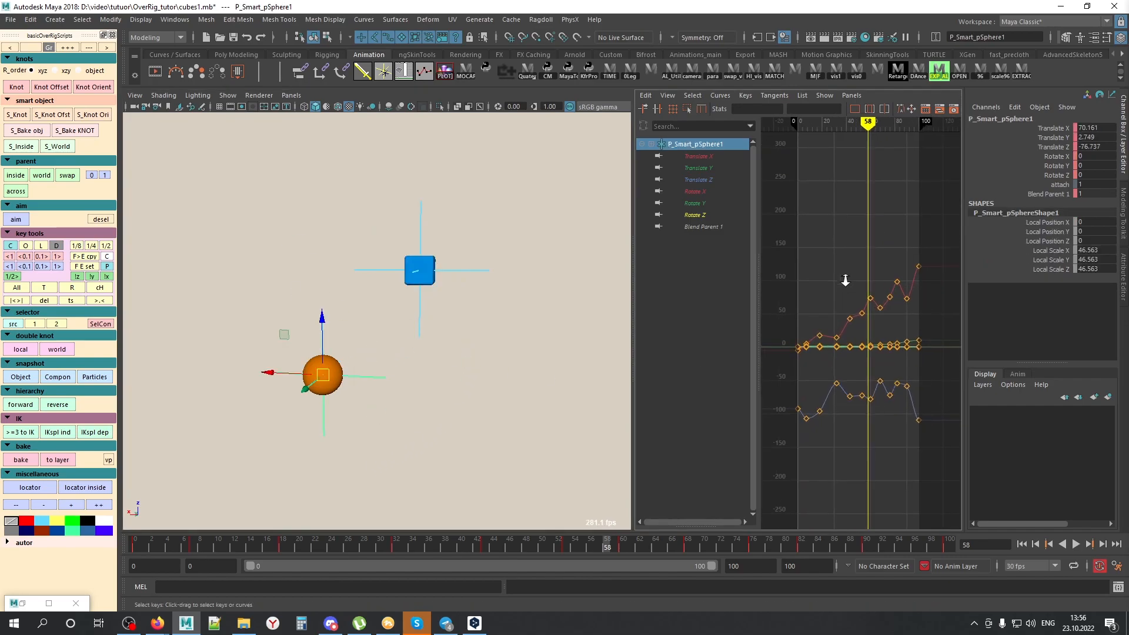
left_click_drag(903, 238, 802, 495)
key("Delete")
left_click_drag(845, 226, 908, 447)
key("Delete")
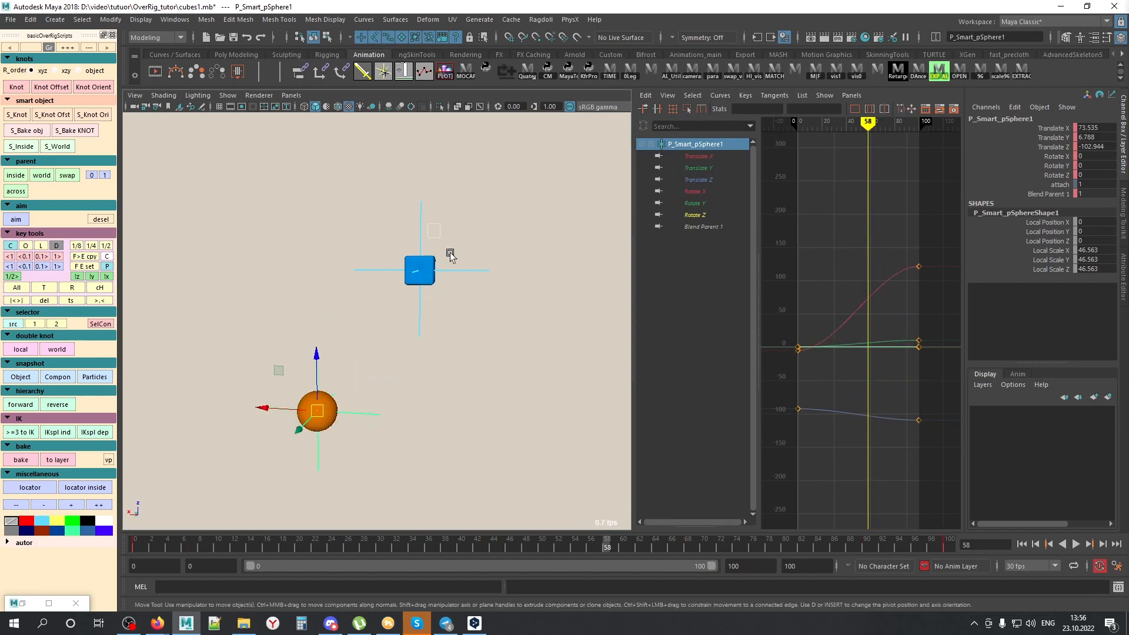
Step: Rotate the cube's smart knot as a parenting test and undo the rotation
left_click_drag(430, 226, 513, 414)
key("e")
middle_click_drag(494, 405, 562, 376)
key("ctrl+z")
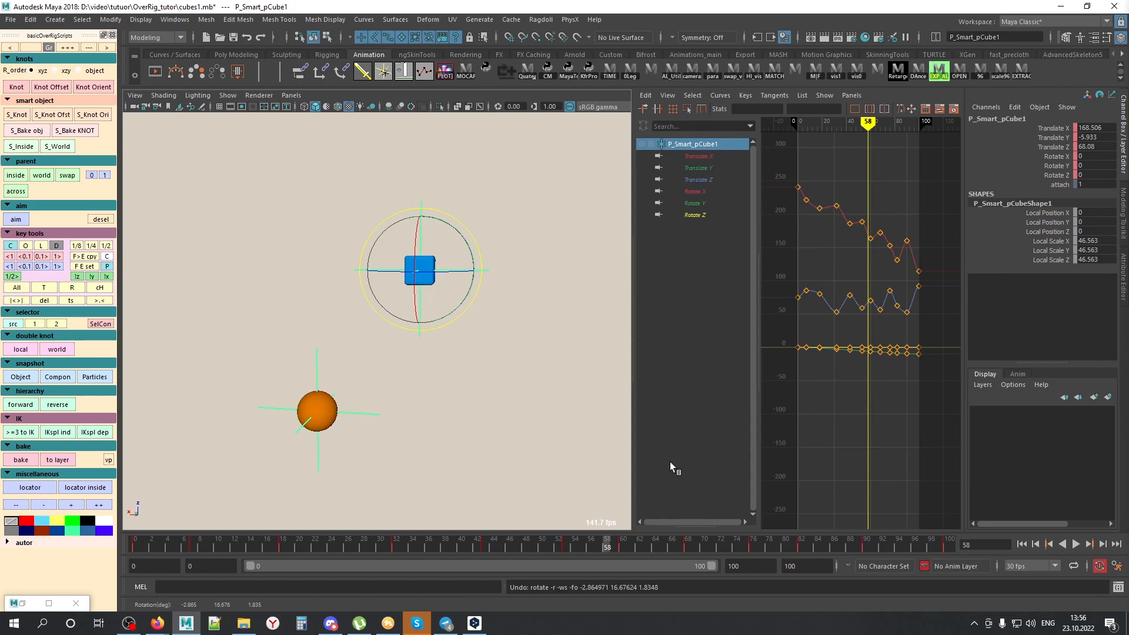
Step: Recalculate the sphere's smart knot back into world space with the smart world option and clear the selection
left_click(365, 405)
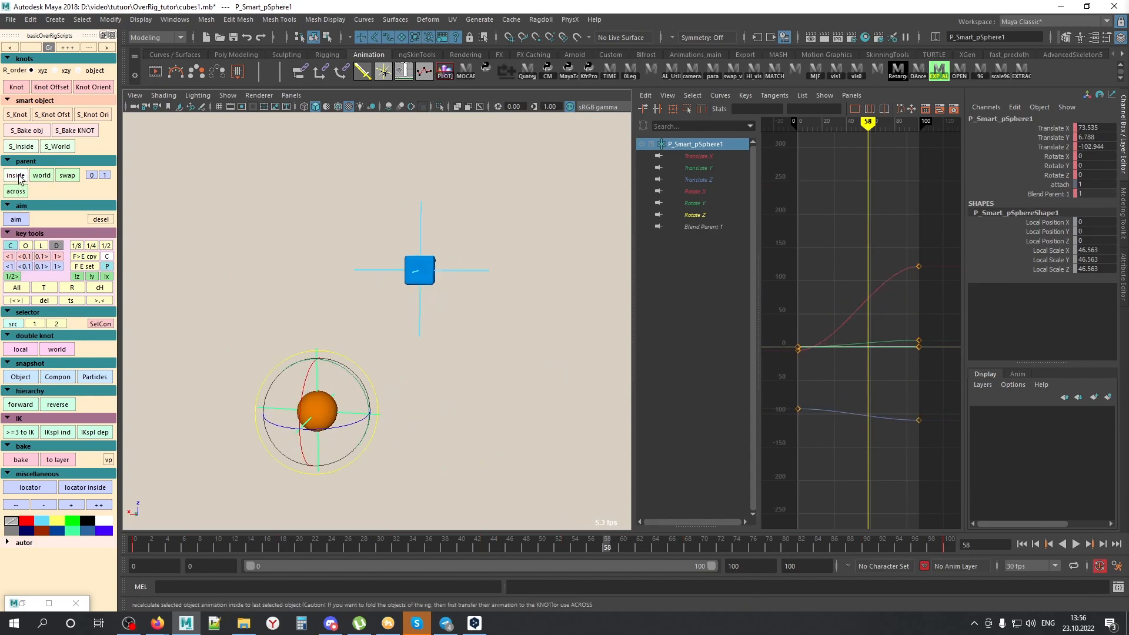
left_click(57, 146)
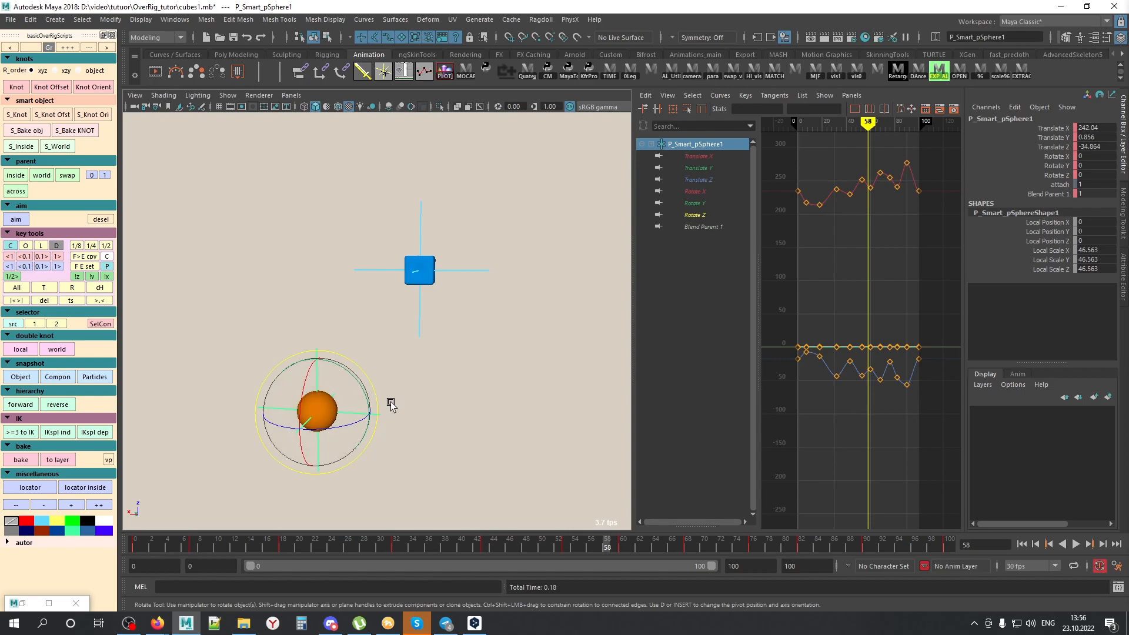
left_click(454, 335)
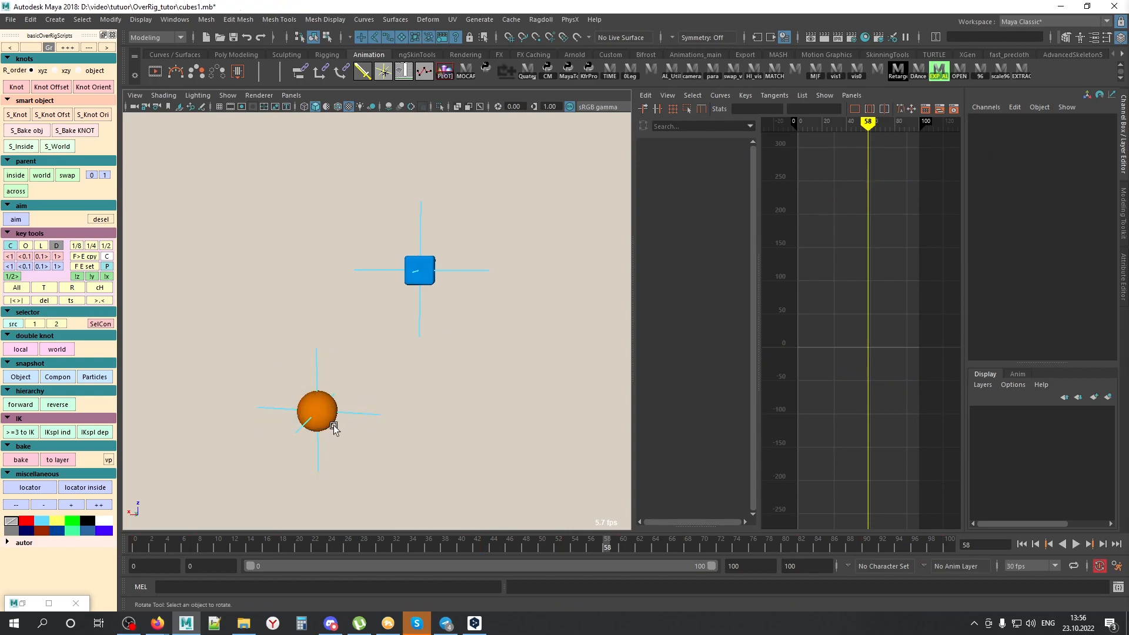
Step: Compare the animation curves of the sphere and the cube's smart knot in the graph
left_click(334, 428)
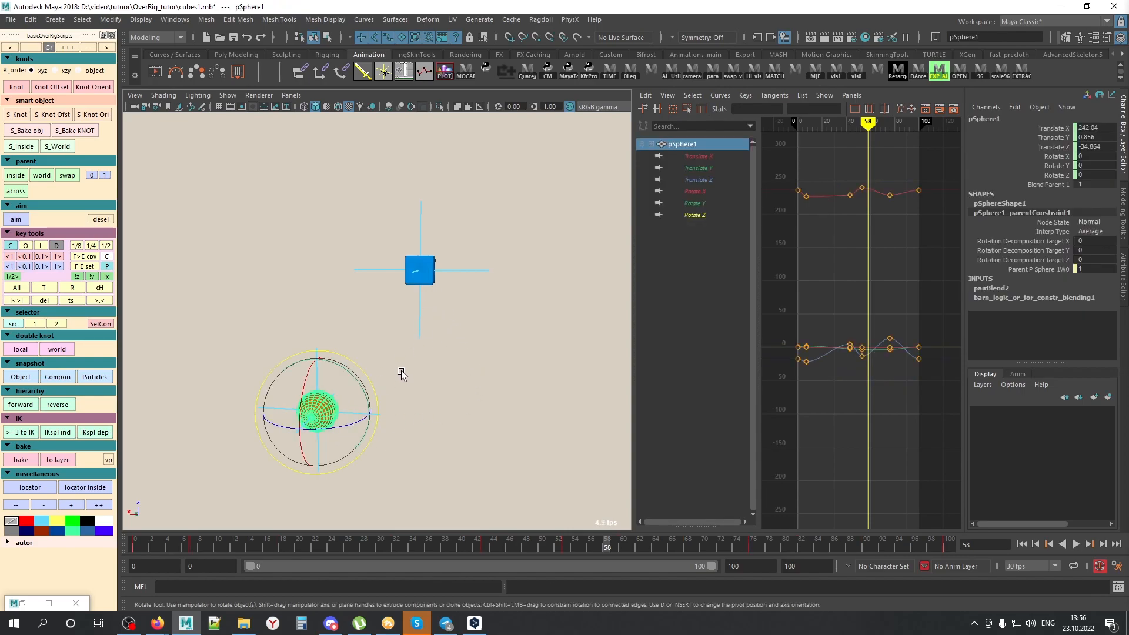
left_click_drag(454, 258, 466, 319)
left_click_drag(377, 367, 351, 471)
left_click_drag(269, 226, 605, 434)
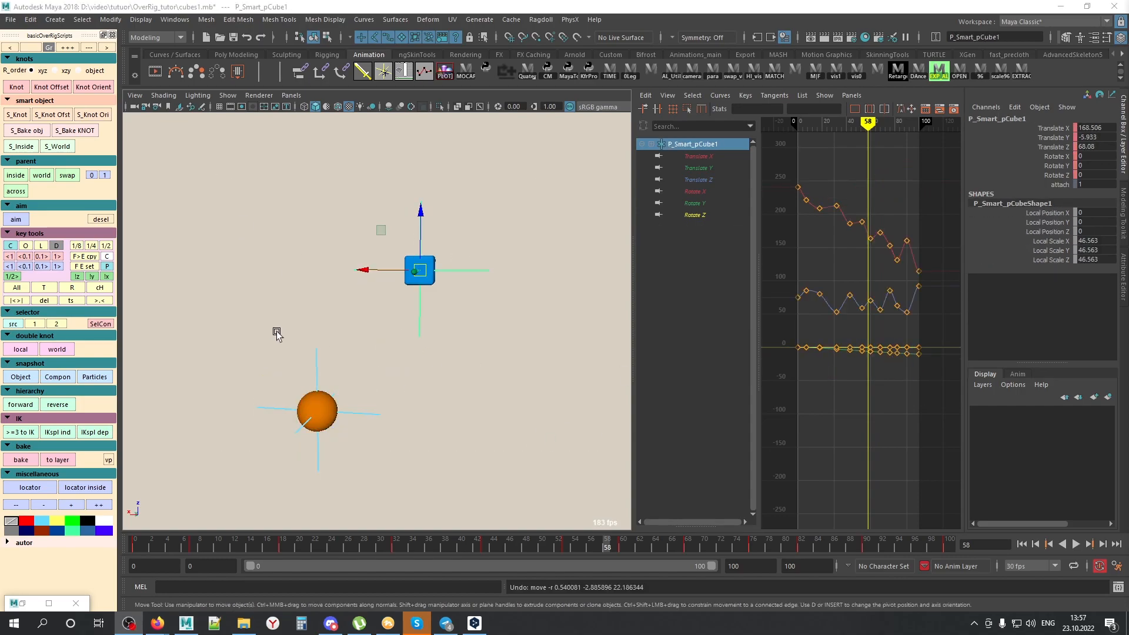
middle_click_drag(361, 369, 393, 354, "alt")
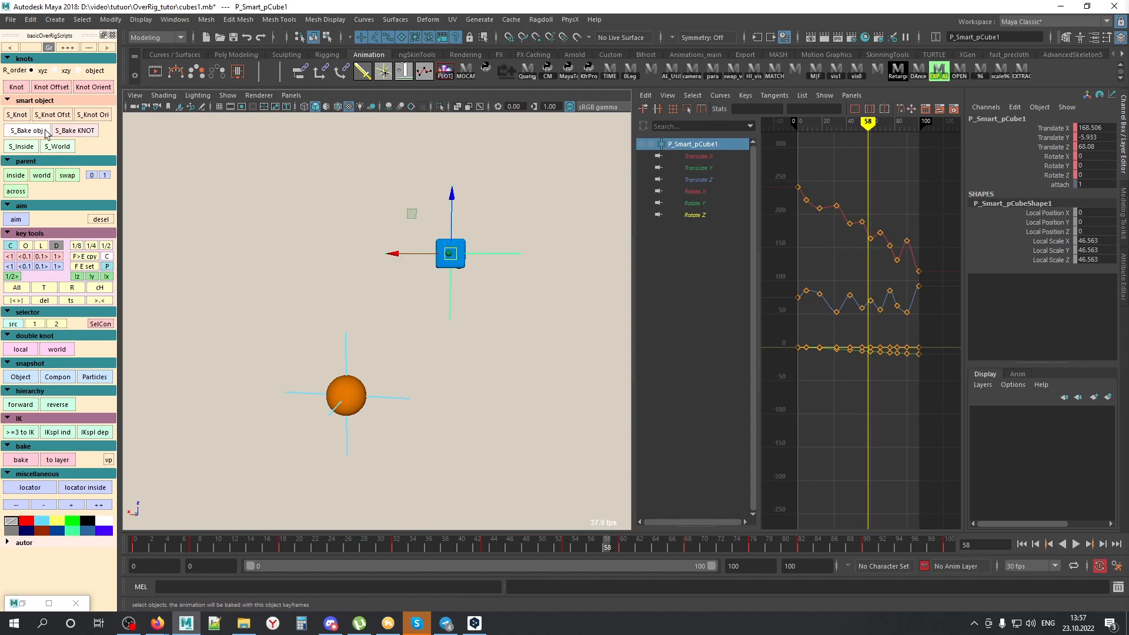
left_click(18, 134)
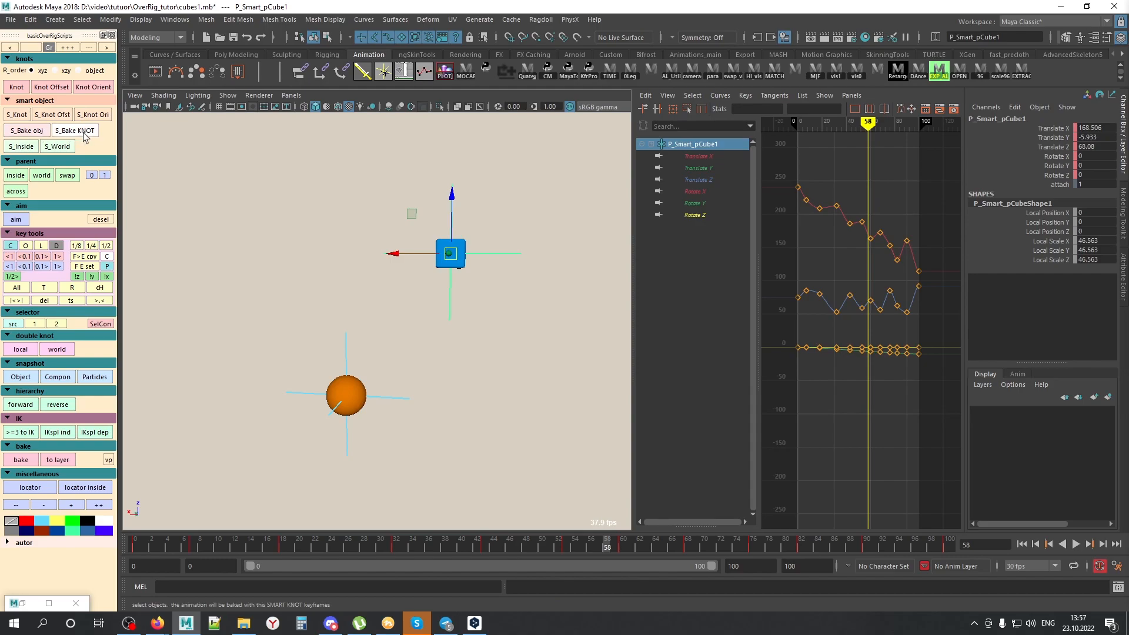
middle_click_drag(404, 245, 413, 287, "alt")
right_click_drag(413, 288, 484, 298, "alt")
mouse_move(486, 300)
middle_mouse_down("alt")
mouse_move(425, 295)
mouse_move(483, 301)
middle_mouse_up("alt")
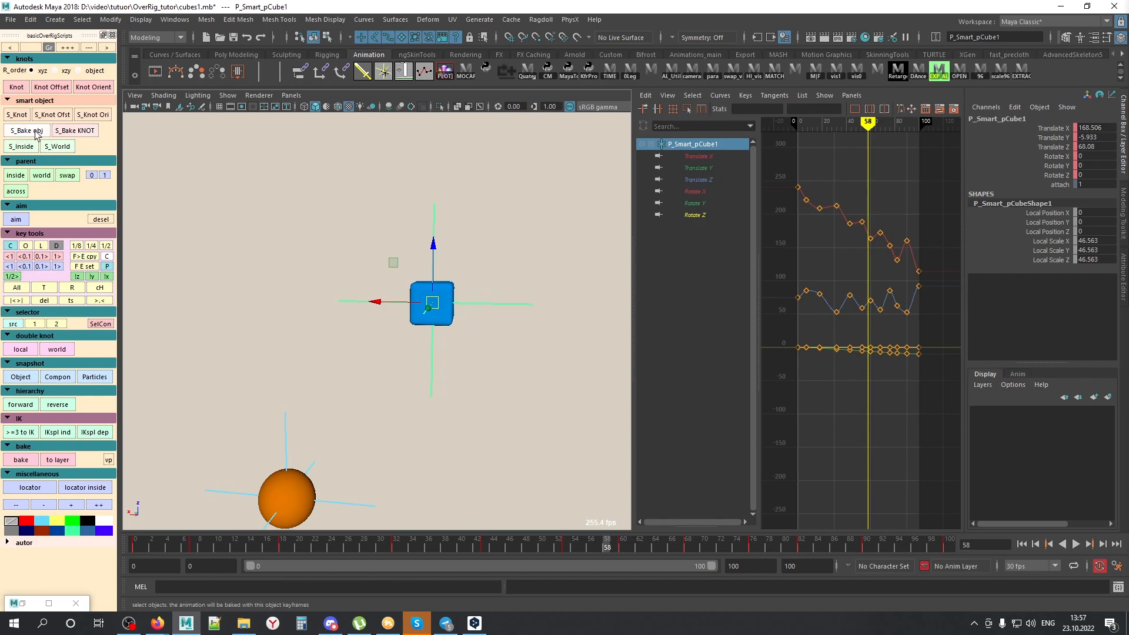
Step: Compare the cube's own keyframes with those of its smart knot
left_click(443, 319)
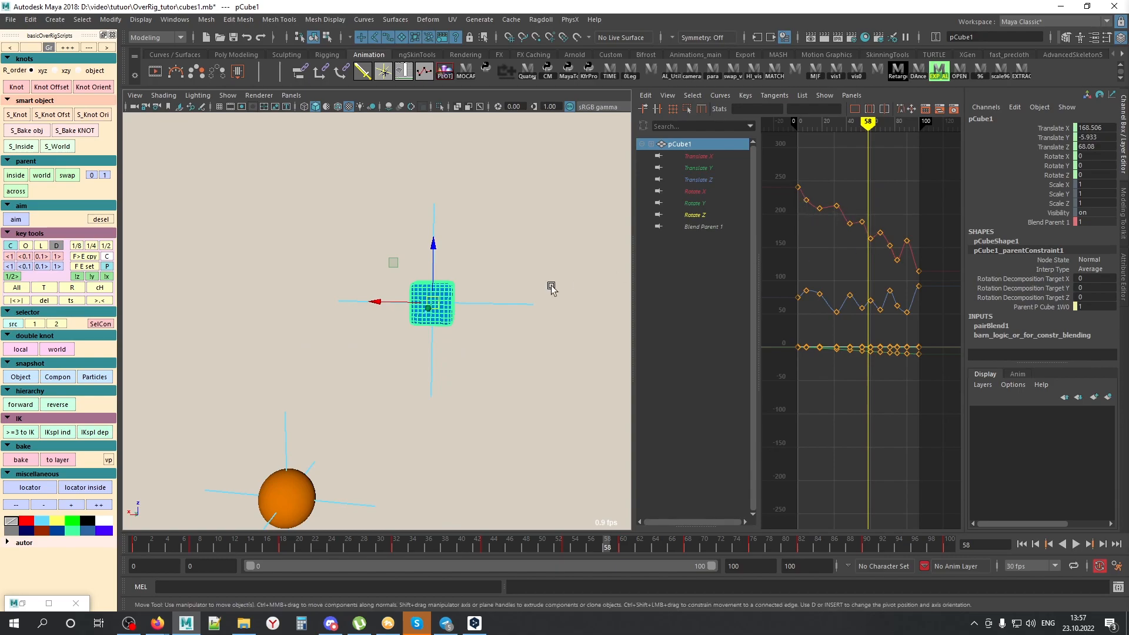
left_click_drag(513, 259, 520, 379)
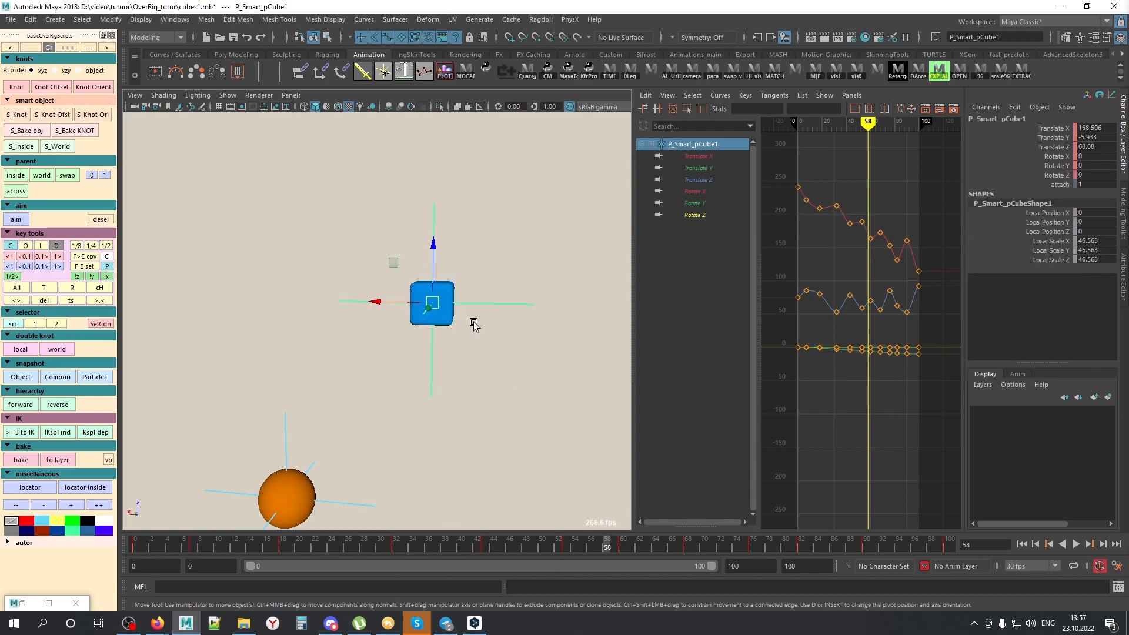
left_click(447, 321)
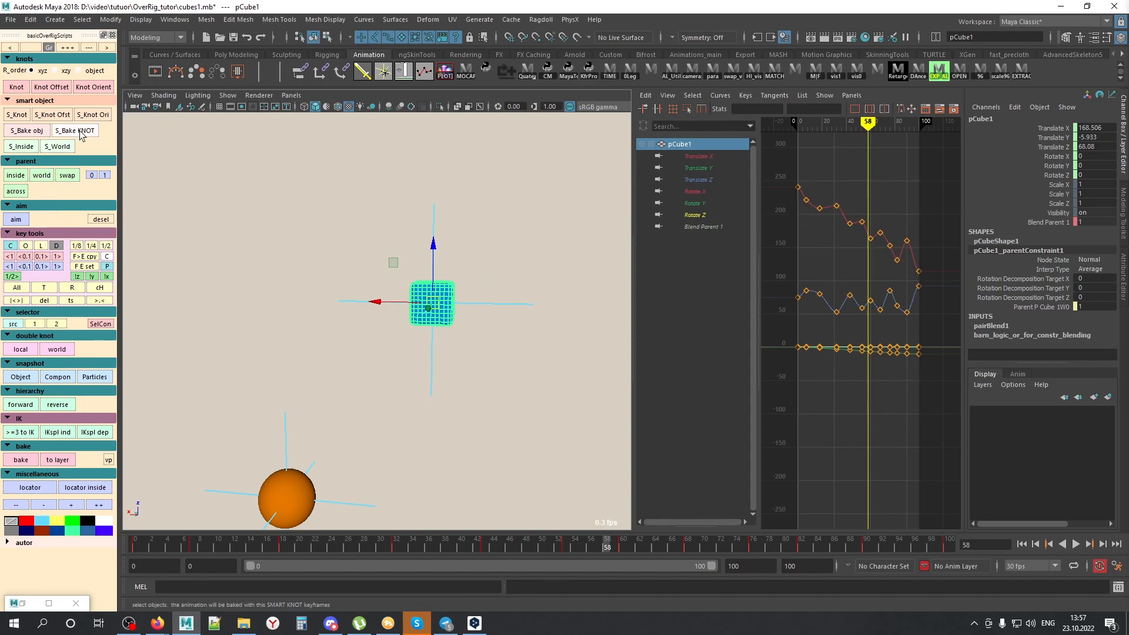
left_click_drag(491, 276, 496, 333)
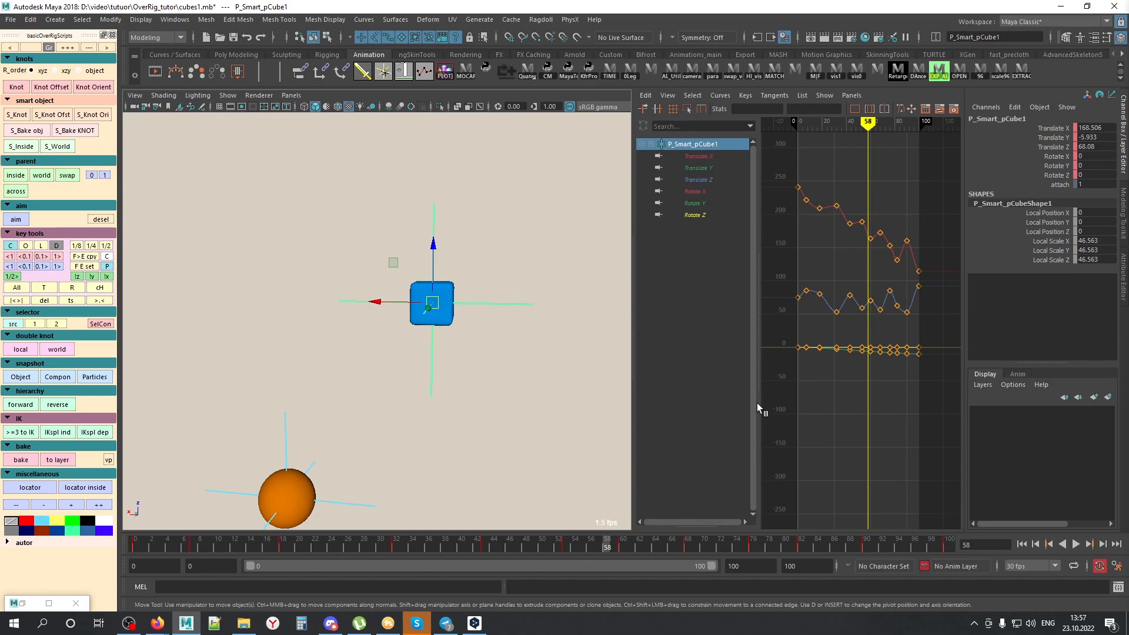
Step: Widen the graph area and key new positions on the cube's smart knot at several frames between 45 and 51
left_click_drag(633, 414, 533, 415)
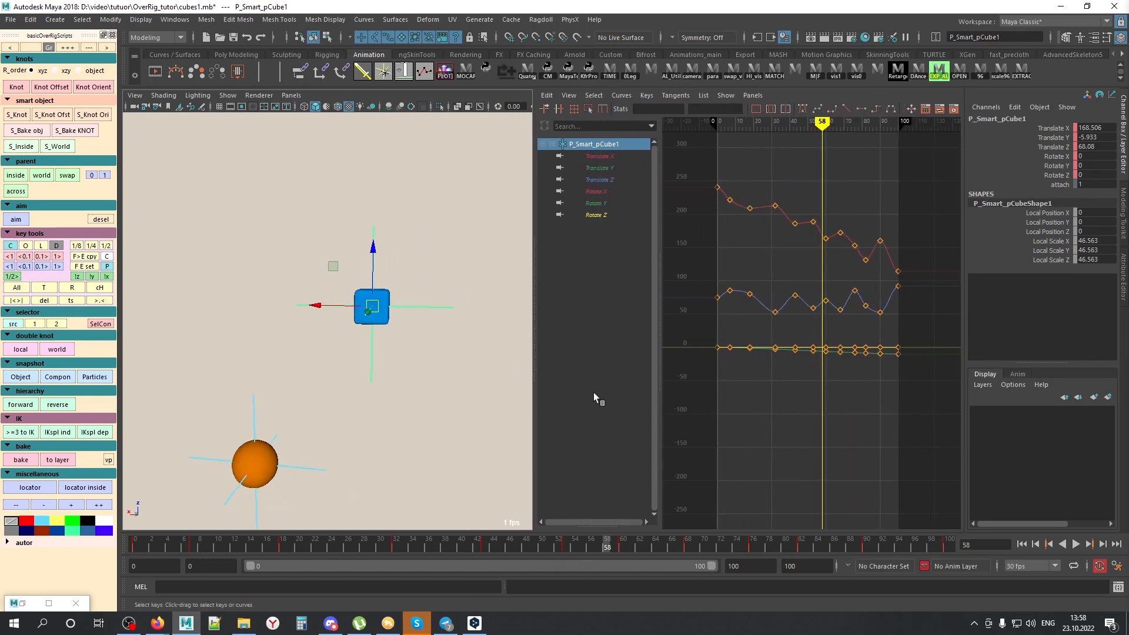
left_click_drag(532, 544, 501, 543)
key("w")
middle_click_drag(392, 331, 388, 358, "alt")
right_click_drag(388, 357, 532, 371, "alt")
middle_click_drag(450, 379, 408, 366)
left_click(524, 545)
middle_click_drag(454, 449, 457, 389)
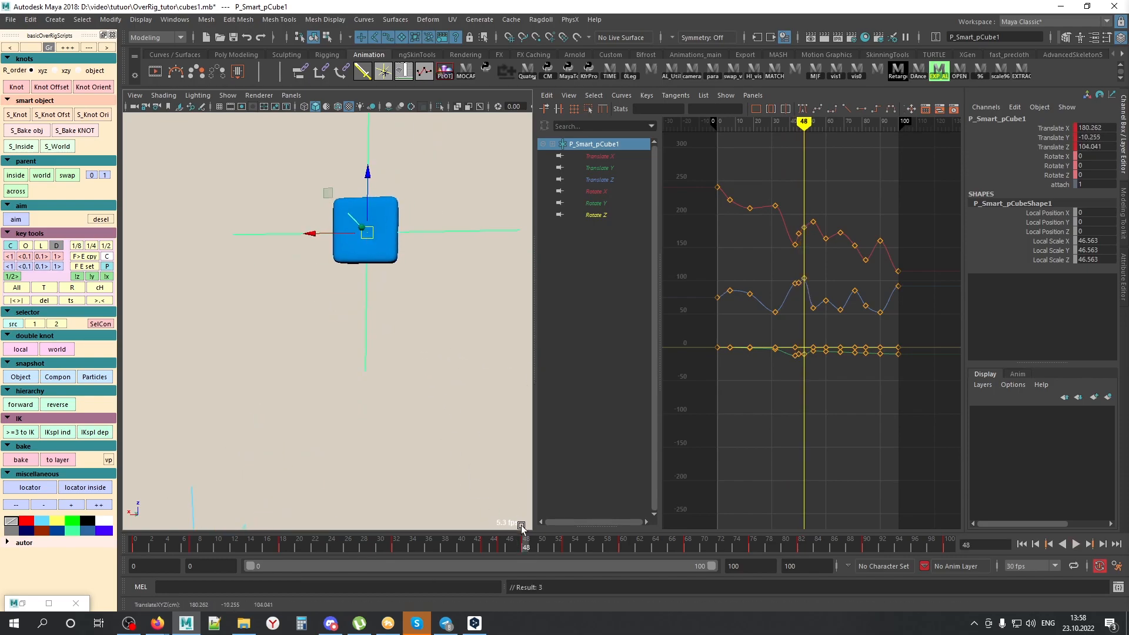
left_click(539, 542)
middle_click_drag(444, 526, 458, 437)
left_click(552, 544)
left_click(532, 545)
middle_click_drag(410, 465, 404, 450)
left_click(512, 544)
scroll(369, 425, "down", 2)
right_click_drag(825, 307, 789, 383, "alt")
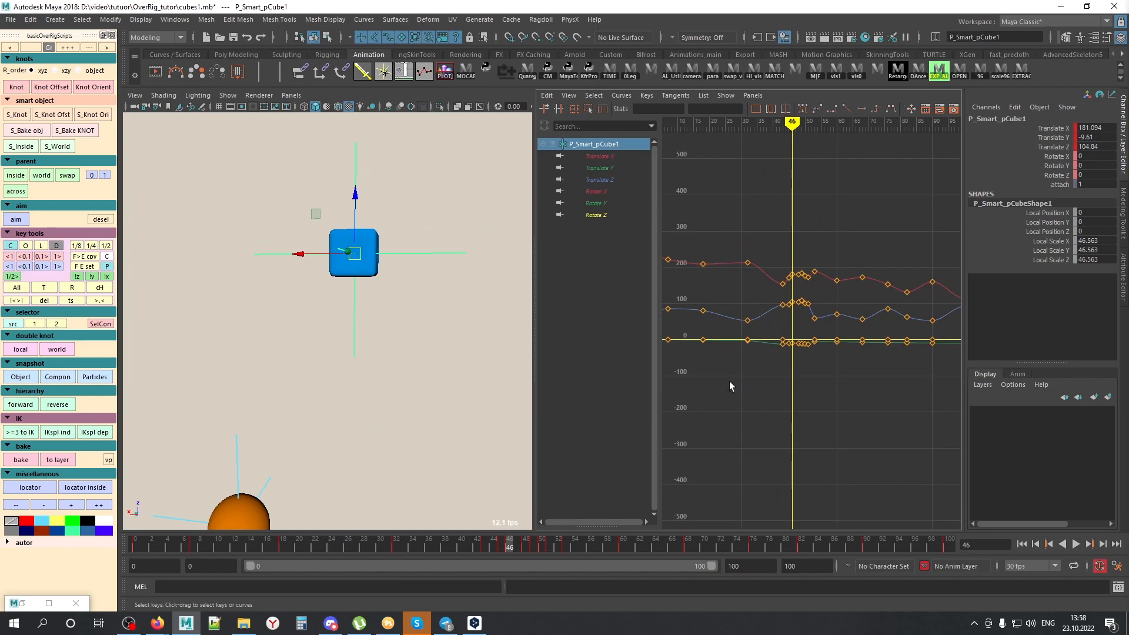
Step: Bake the cube with the smart bake that uses the object's own keyframes, check the frames after 46, and undo the bake
left_click(364, 274)
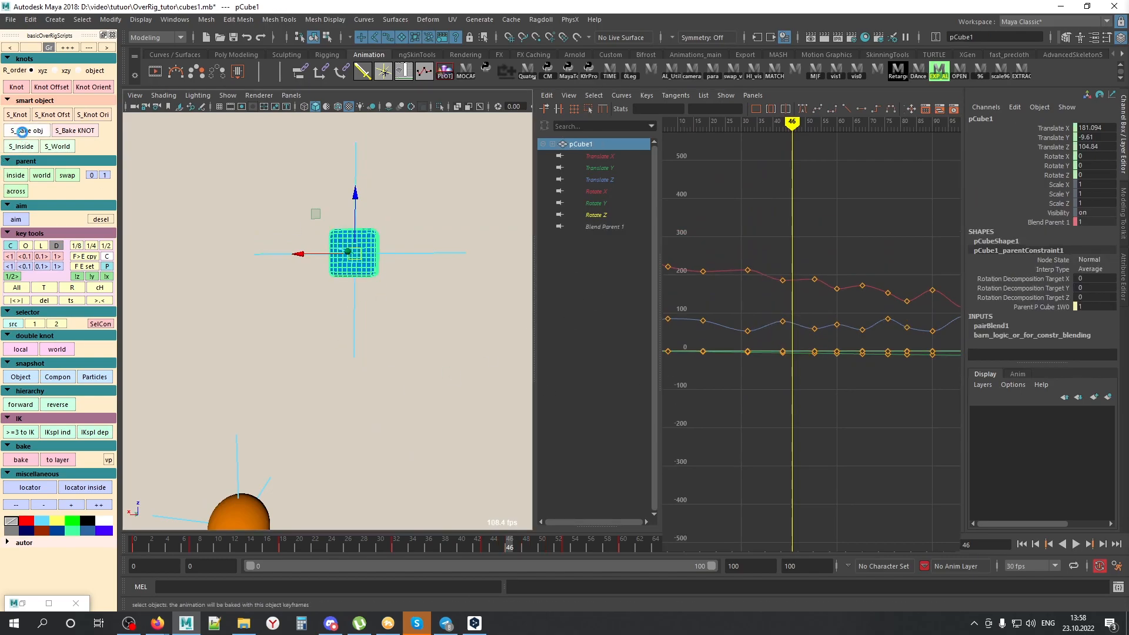
left_click(23, 131)
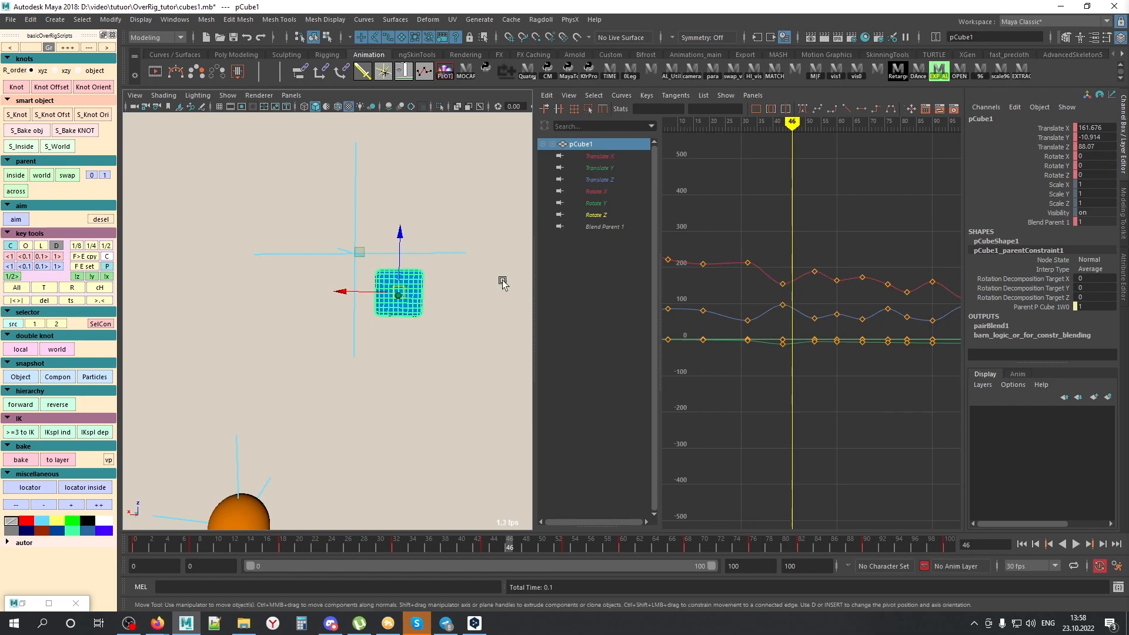
left_click_drag(302, 219, 357, 364)
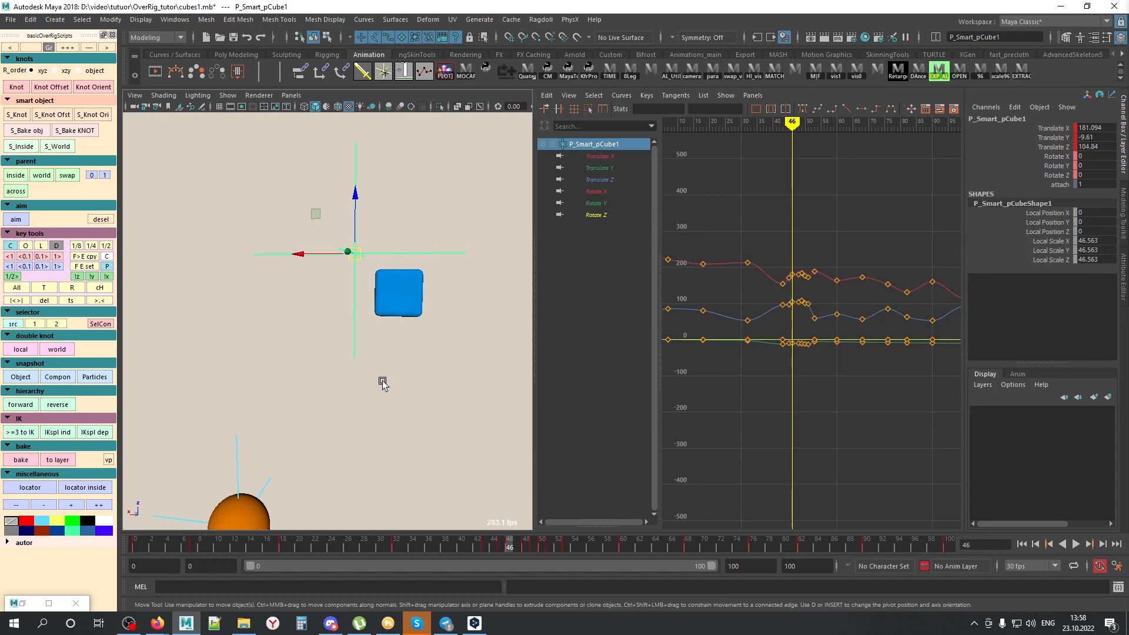
left_click_drag(510, 542, 538, 546)
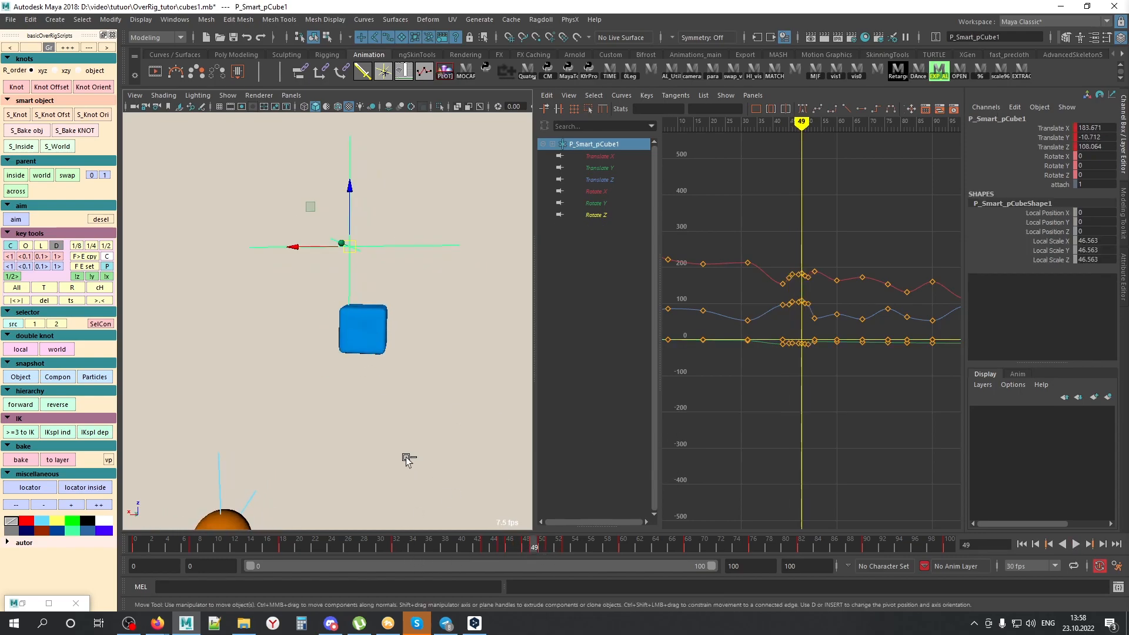
key("ctrl+z")
key("ctrl+z")
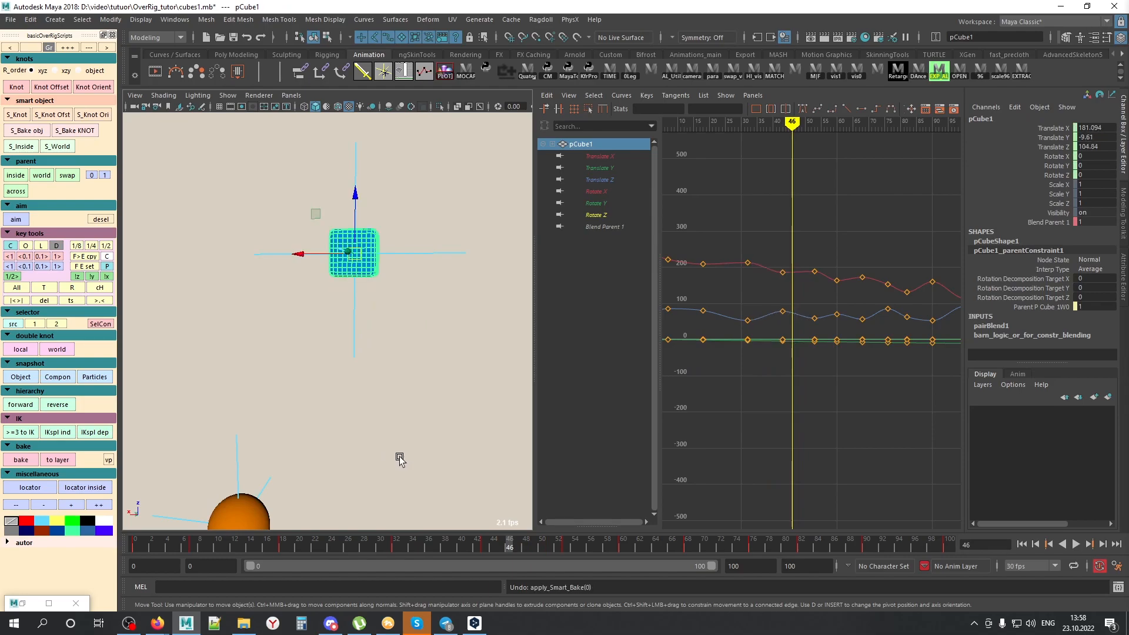
Step: Reselect the cube and bake its animation with the smart bake that uses the smart knot's keyframes
left_click(409, 412)
left_click(368, 270)
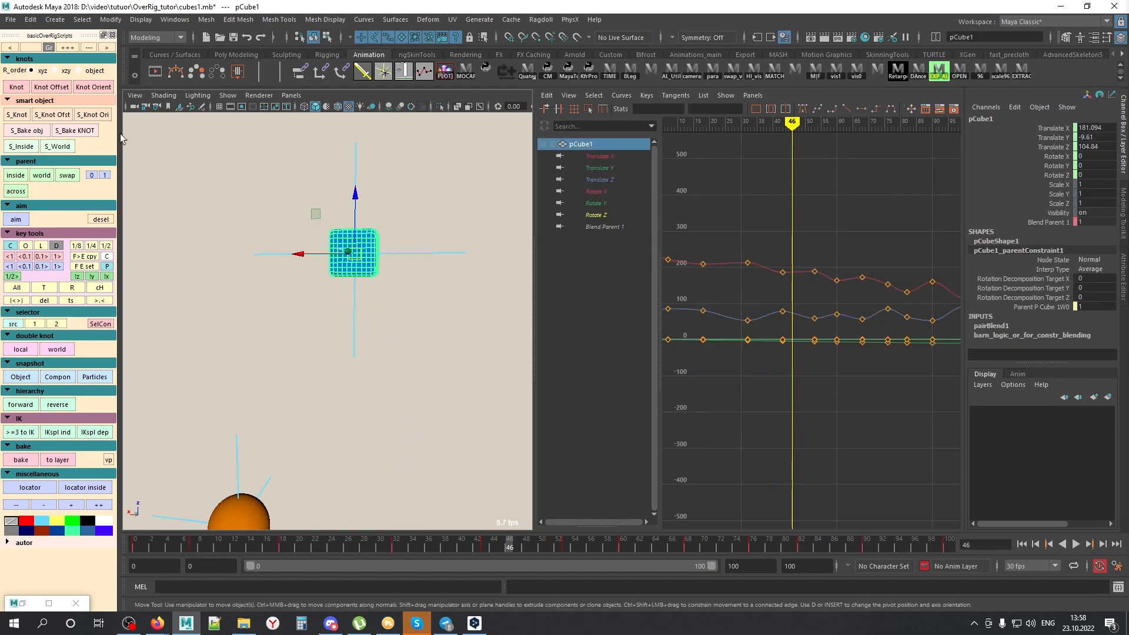
left_click(78, 130)
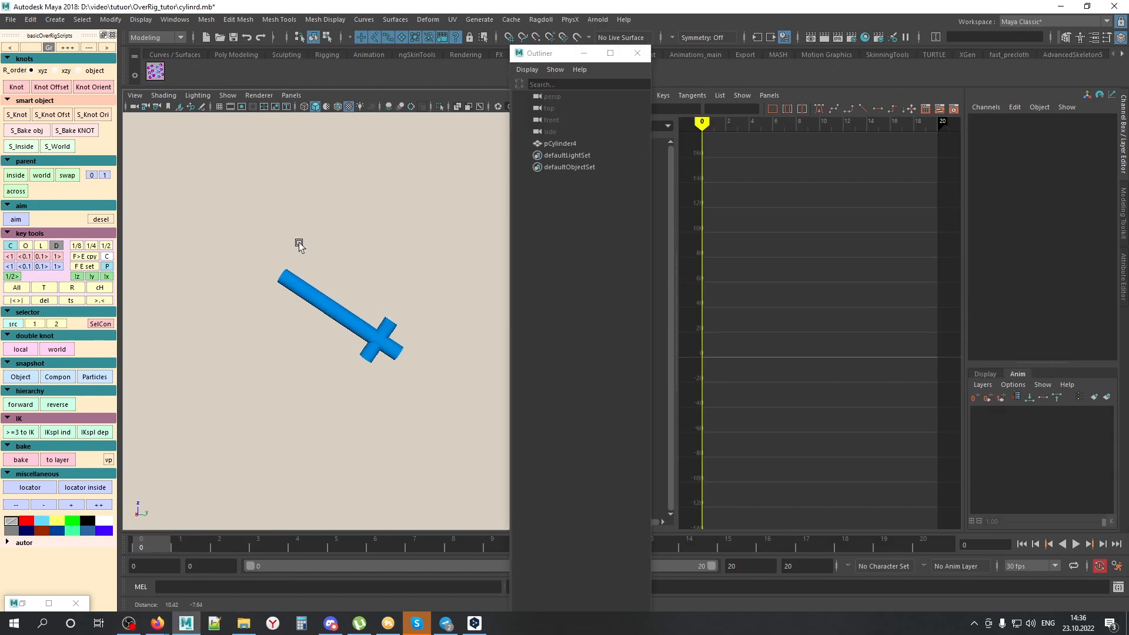
Step: Move the Outliner aside, select the animated cylinder, and create its top and side aim locators with the aim tool
left_click_drag(555, 52, 865, 69)
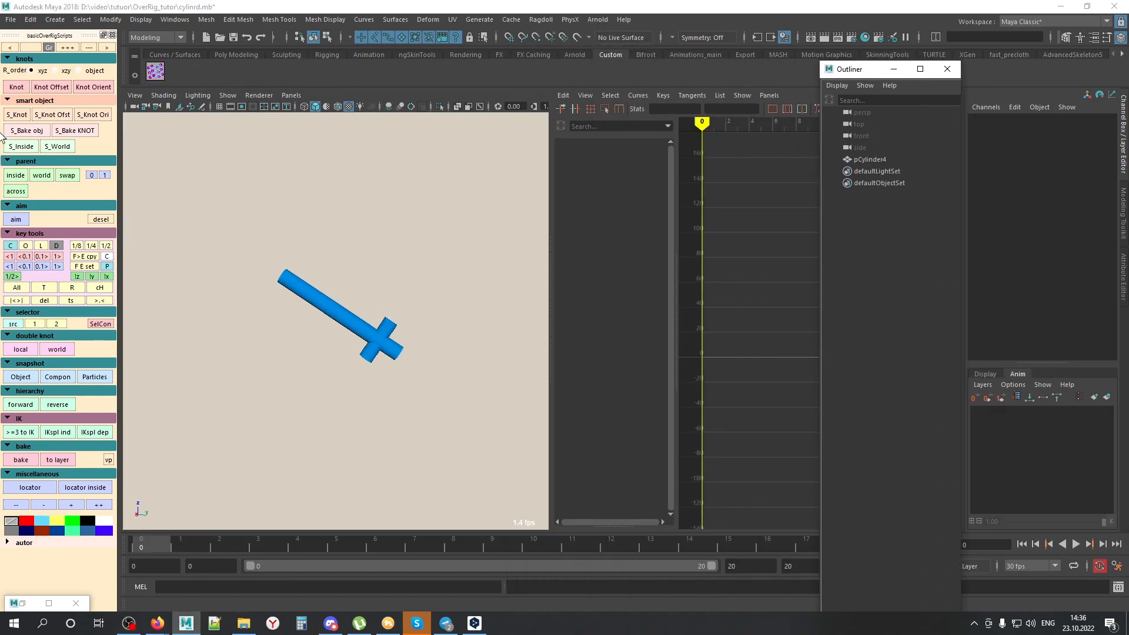
left_click(387, 308)
left_click(386, 307)
left_click_drag(146, 550, 3, 428)
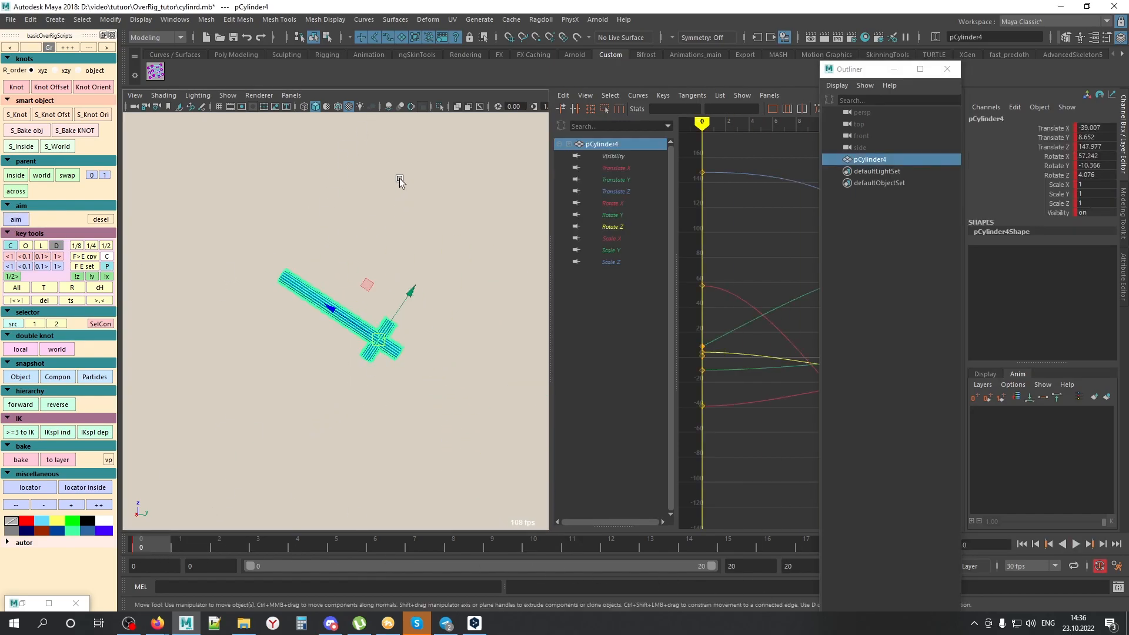
left_click(16, 219)
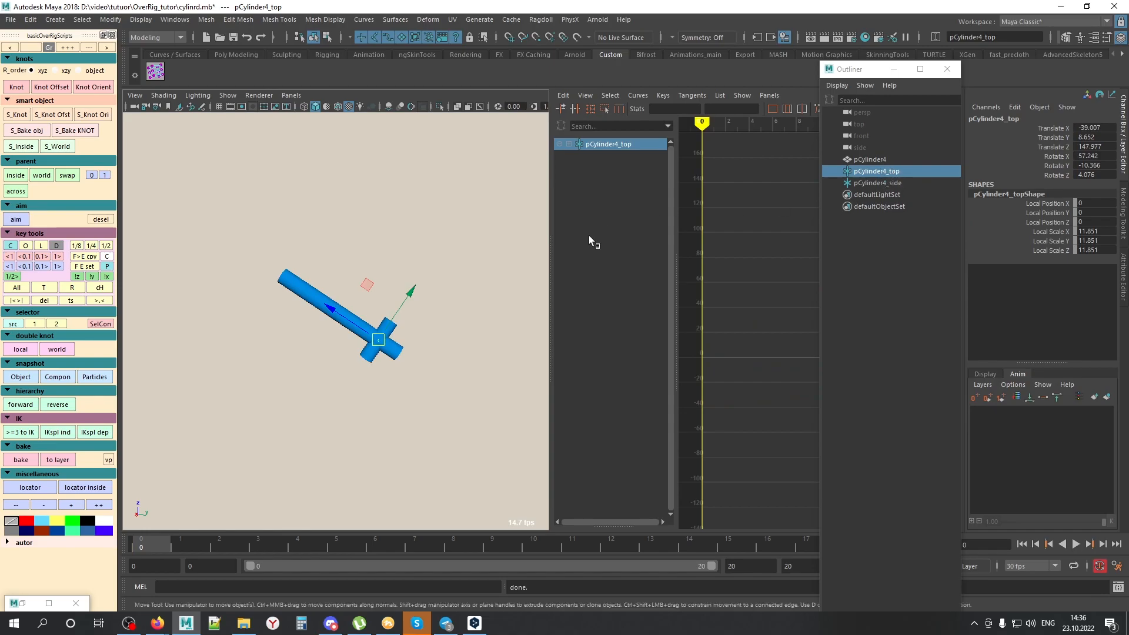
Step: Move the top locator out along the cylinder's length and the side locator across it, and apply the aim setup
left_click_drag(332, 313, 172, 183)
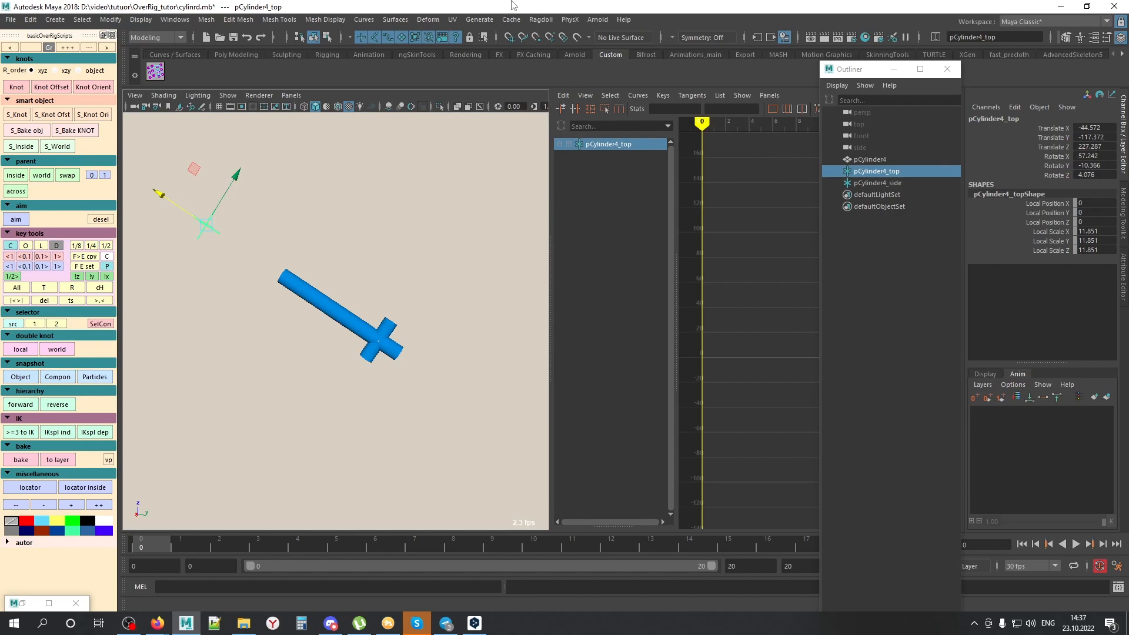
key("Right")
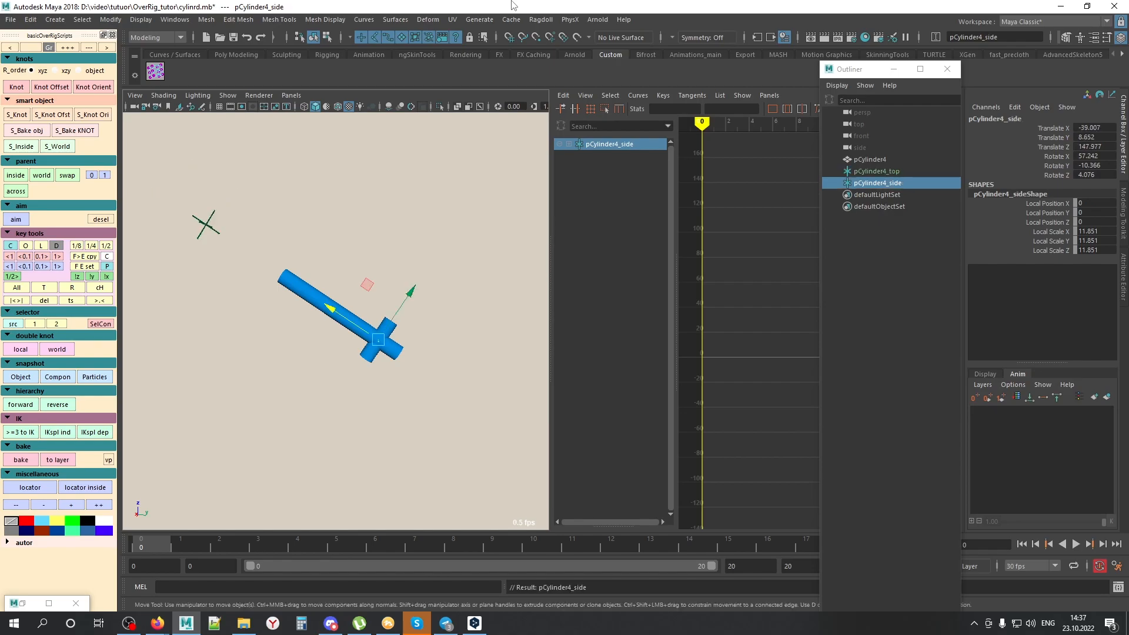
left_click_drag(412, 291, 645, 171)
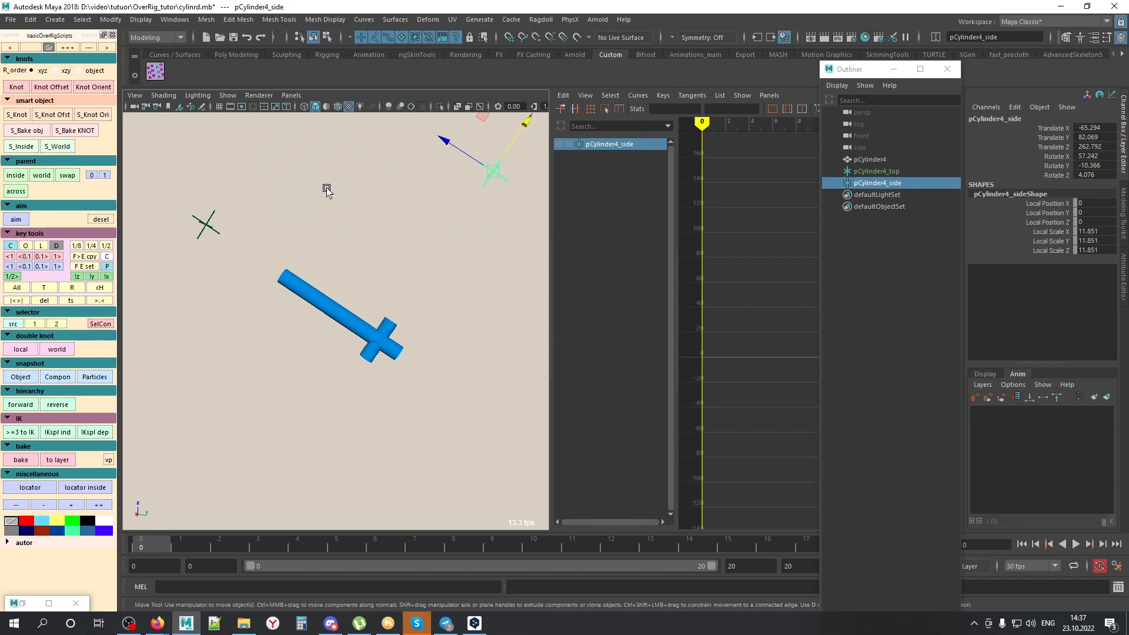
left_click(98, 222)
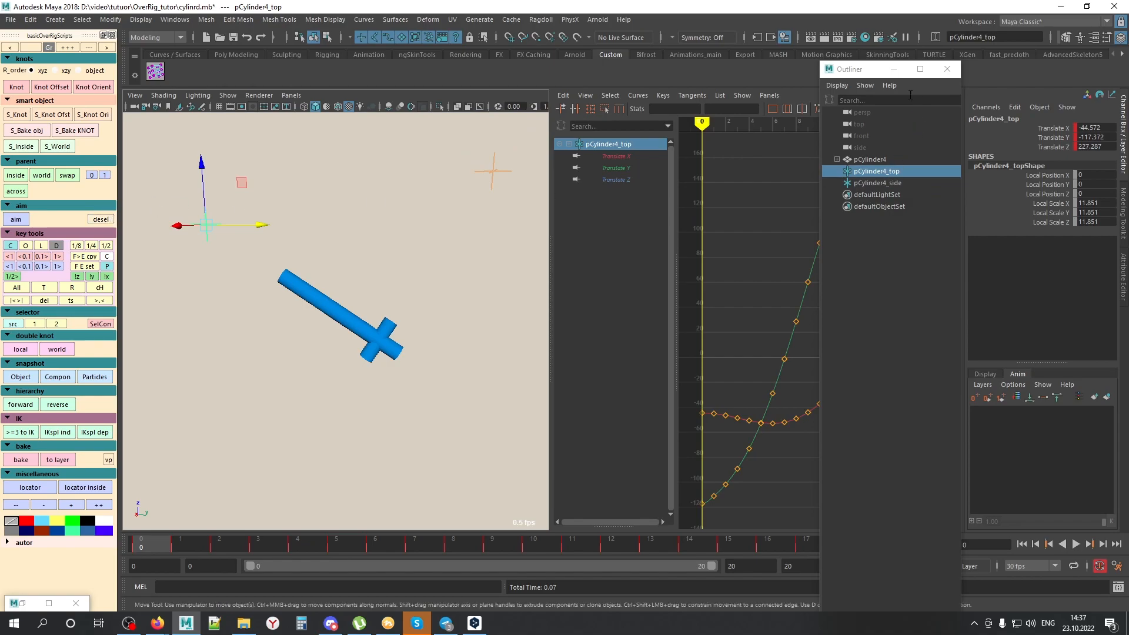
Step: Examine the cylinder's Rotate X, Y and Z curves in the graph with the Outliner moved out of the way
left_click_drag(868, 74, 745, 57)
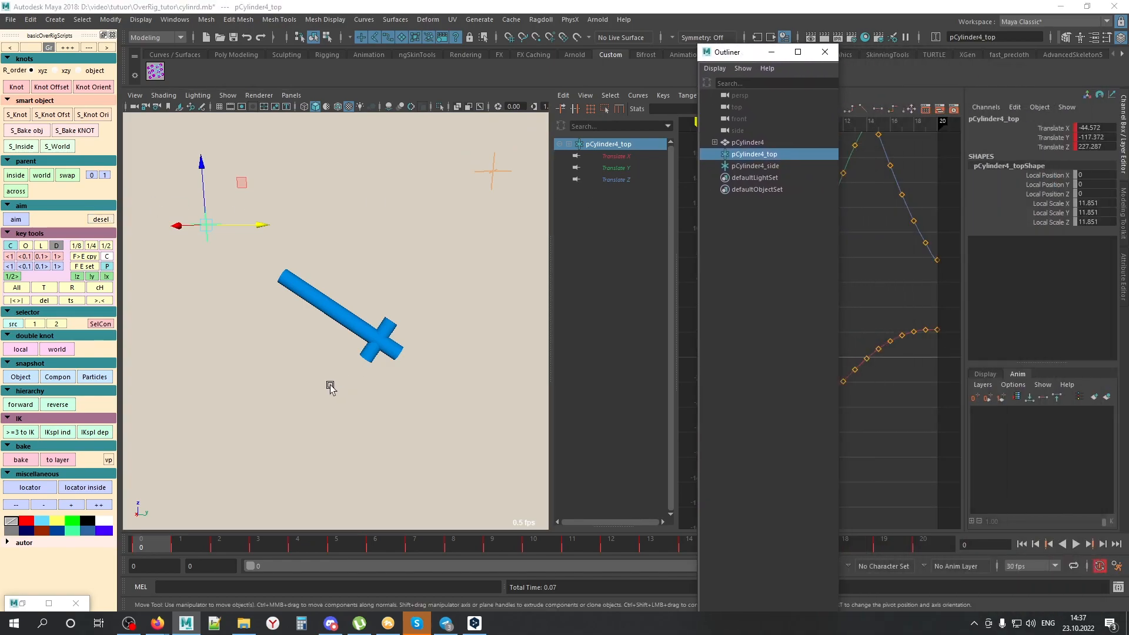
scroll(327, 328, "down", 3)
right_click_drag(326, 325, 382, 341, "alt")
left_click_drag(383, 341, 351, 349, "alt")
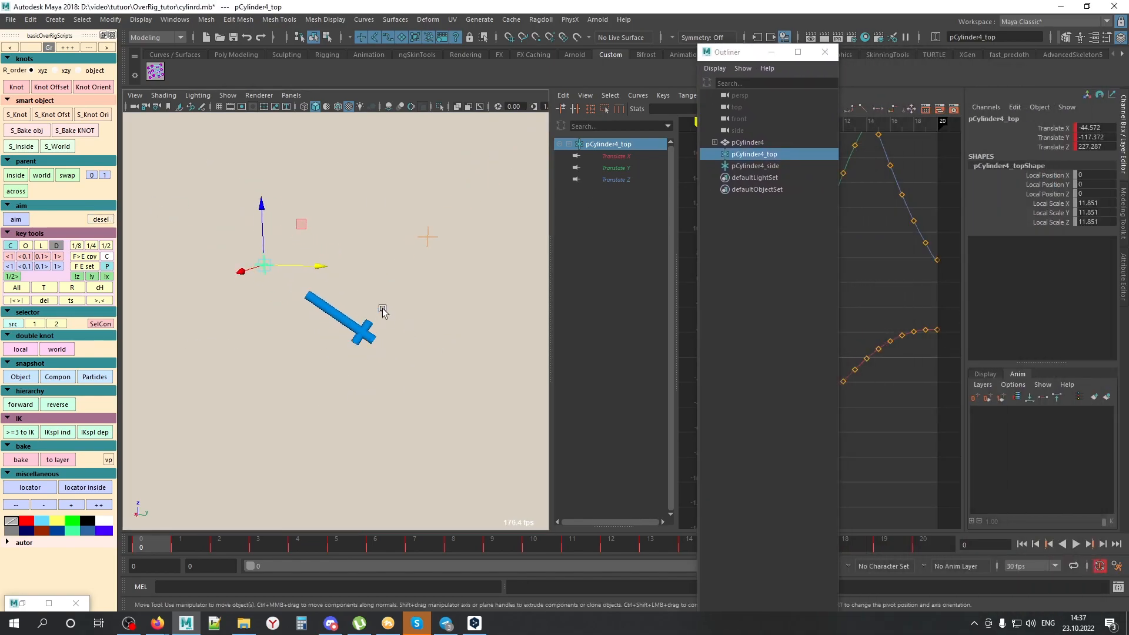
left_click_drag(382, 308, 348, 352)
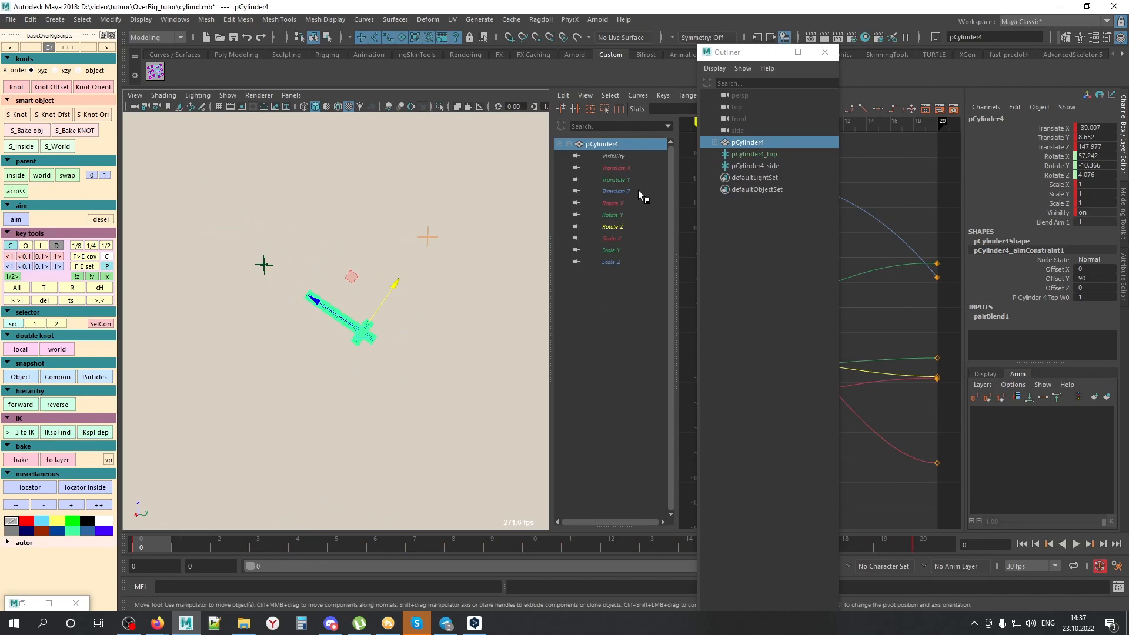
left_click_drag(620, 203, 615, 222)
left_click_drag(735, 50, 1127, 88)
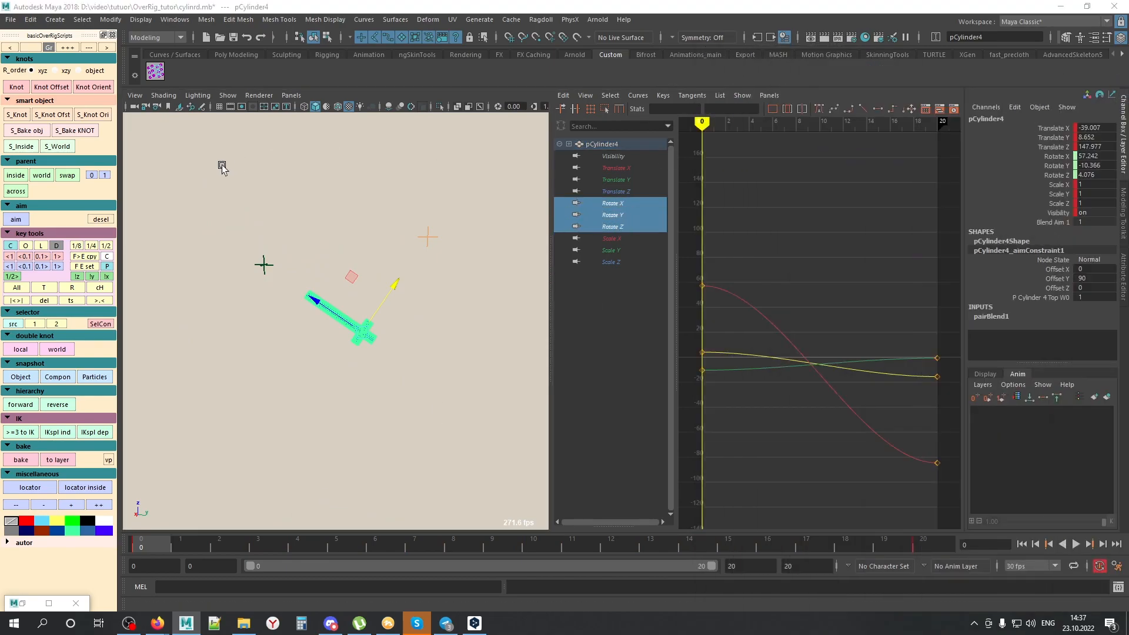
Step: Select the top and side aim locators in turn, test-move the side locator, and undo the move
left_click(262, 265)
left_click_drag(283, 312, 461, 304, "alt")
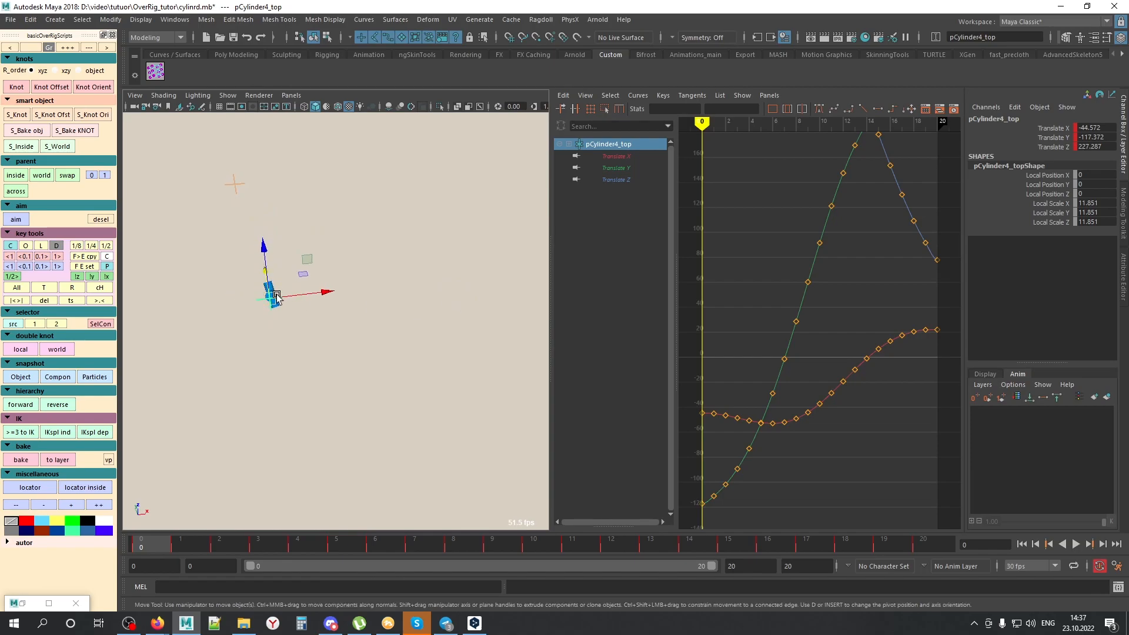
left_click_drag(391, 373, 373, 355, "alt")
middle_click_drag(373, 355, 391, 305)
left_click_drag(262, 169, 243, 198)
middle_click_drag(346, 304, 373, 358, "alt")
left_click_drag(373, 358, 372, 353, "alt")
middle_click_drag(370, 343, 312, 327)
key("ctrl+z")
left_click_drag(423, 366, 204, 521, "alt")
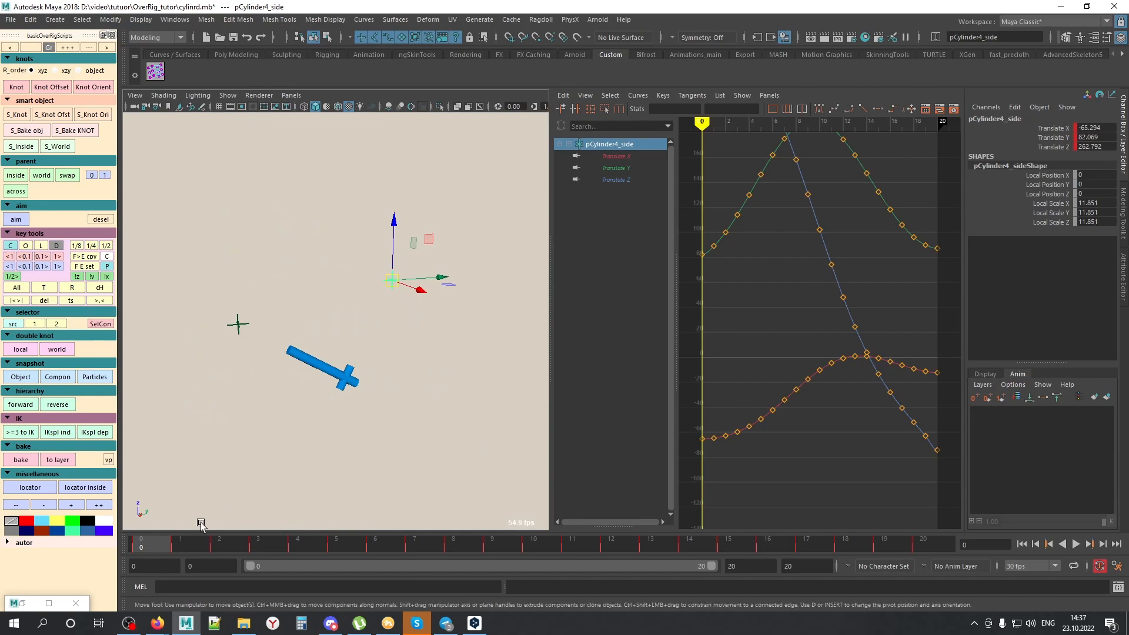
Step: Play back the cylinder's aim-driven animation and inspect the top locator from another angle
key("alt+v")
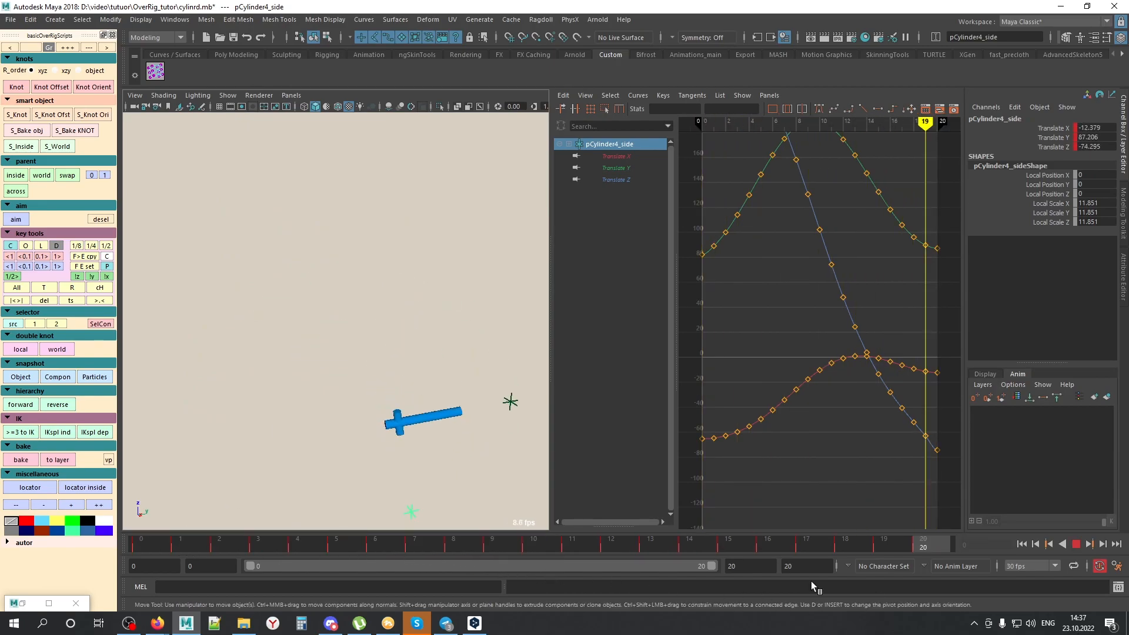
key("alt+v")
left_click_drag(278, 412, 433, 318, "alt")
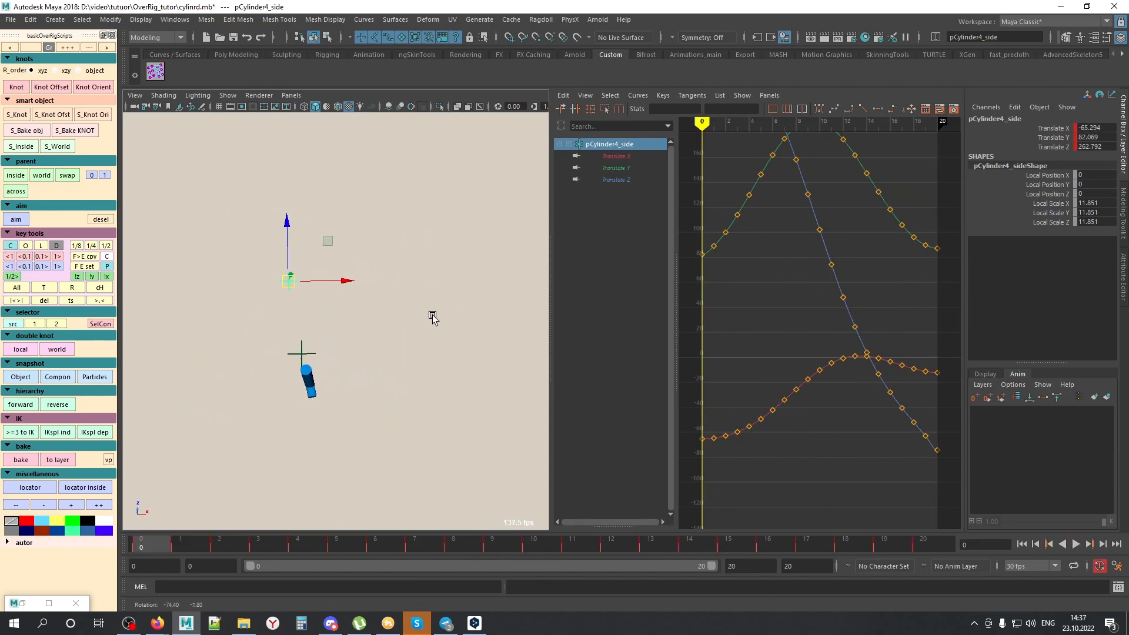
left_click(297, 354)
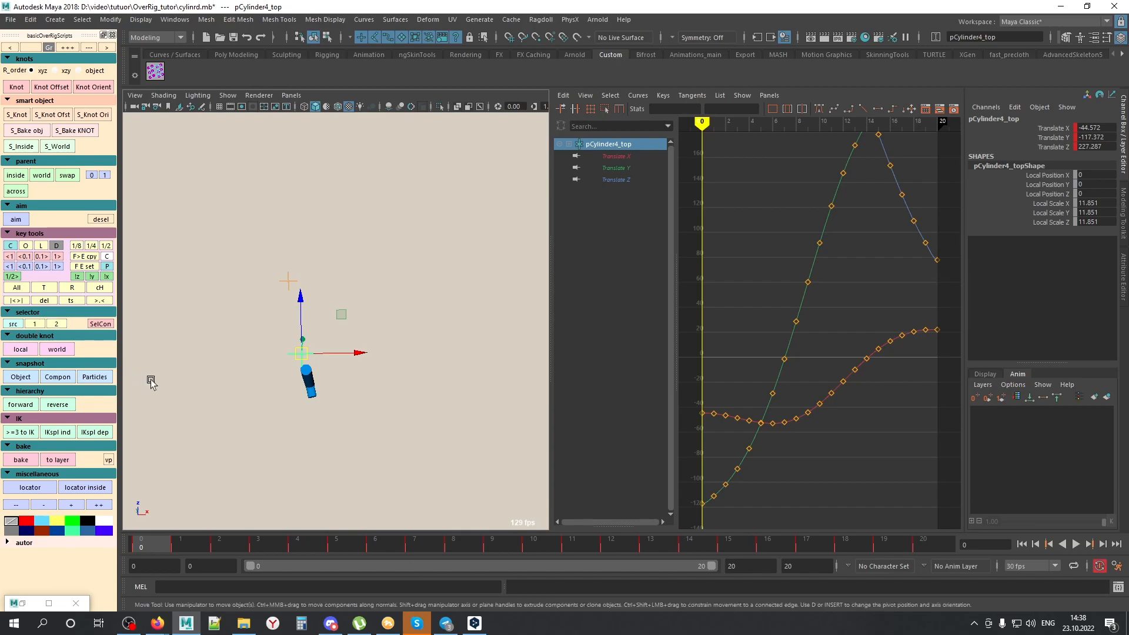
Step: Isolate the top locator's Translate X curve in the graph and create a motion trail for the locator
left_click_drag(277, 353, 469, 343, "alt")
left_click(636, 159)
key("f")
left_click_drag(933, 173, 708, 570)
left_click(741, 304)
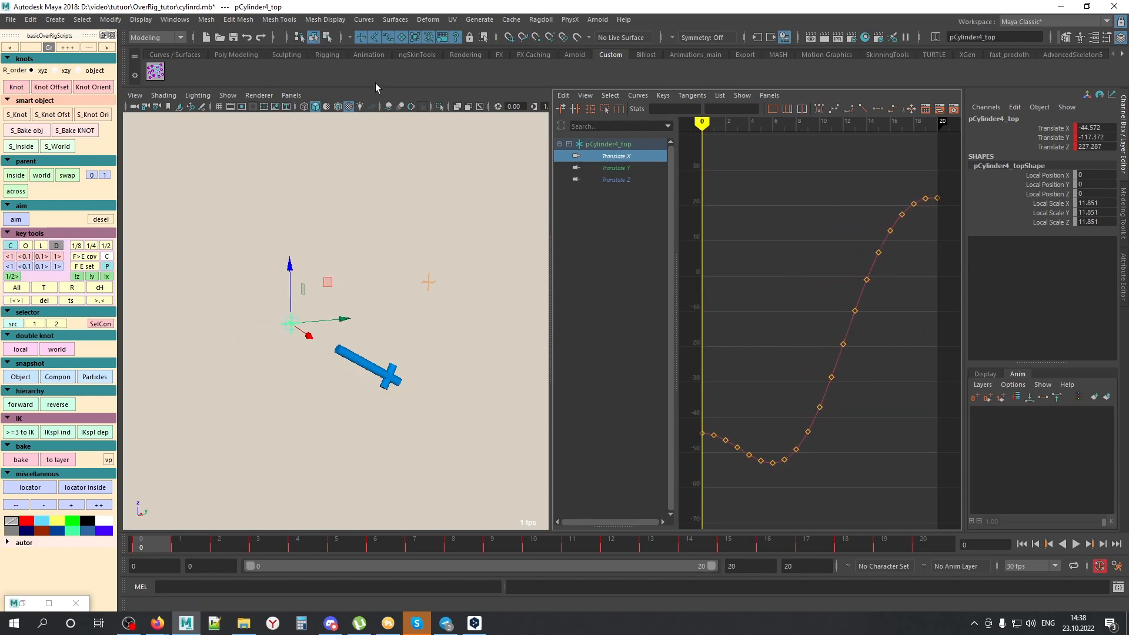
key("g")
left_click_drag(374, 238, 482, 262, "alt")
Step: Delete the top locator's Translate X keys between the first and last frames
left_click_drag(931, 174, 708, 507)
key("Delete")
left_click_drag(390, 377, 288, 374, "alt")
right_click_drag(288, 373, 379, 353, "alt")
middle_click_drag(379, 353, 178, 304, "alt")
left_click_drag(178, 304, 258, 483, "alt")
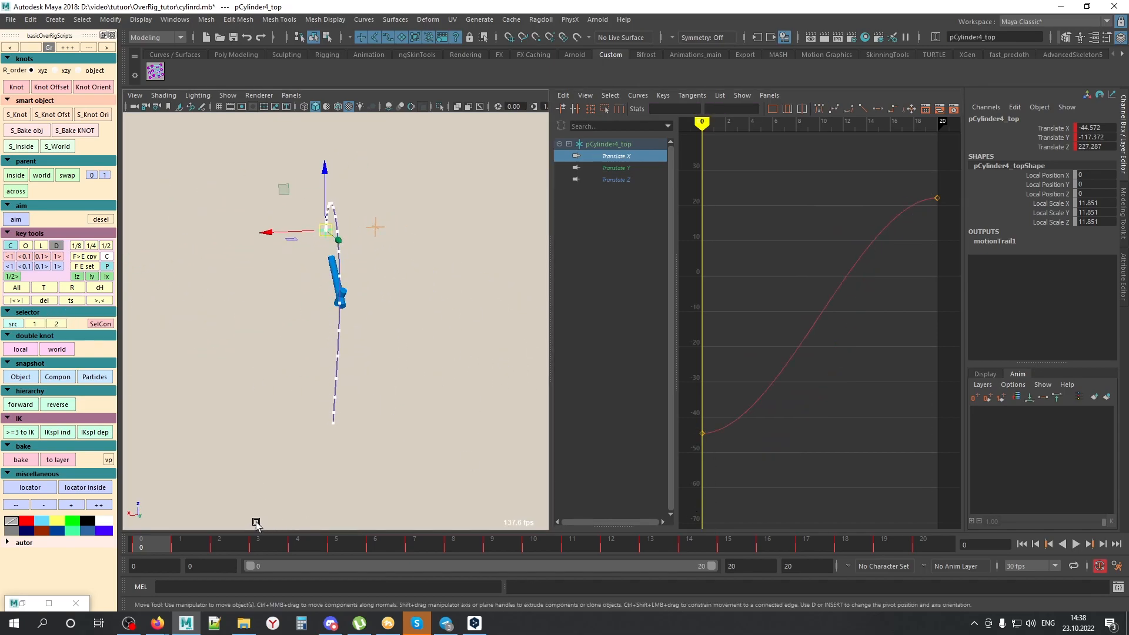
Step: Go to frame 10, isolate the side locator's Translate X curve and delete its keys between the first and last frames
left_click_drag(147, 547, 533, 582)
left_click(354, 384)
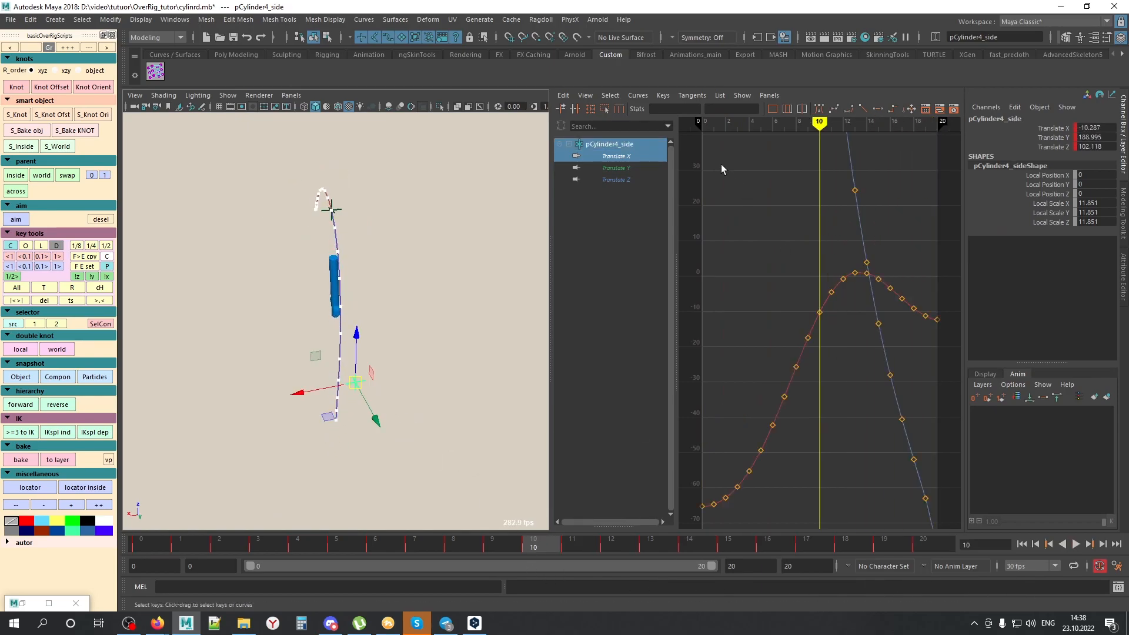
left_click(644, 156)
left_click_drag(932, 195, 708, 628)
key("Delete")
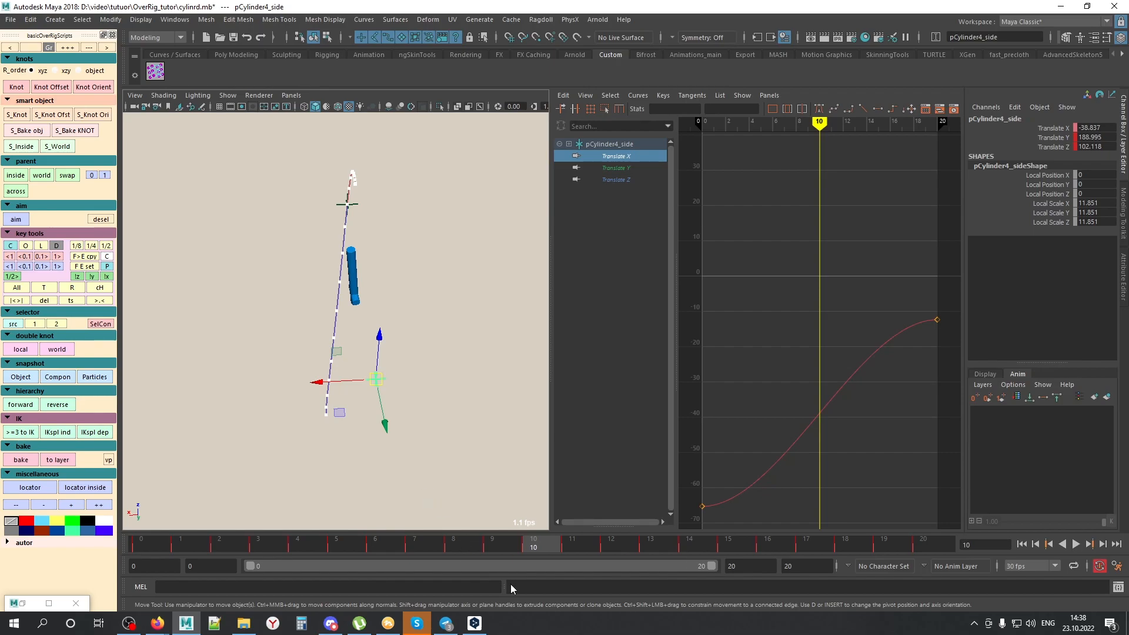
Step: Play back the cylinder's simplified animation and view the top locator's motion trail side-on with nothing selected
key("alt+v")
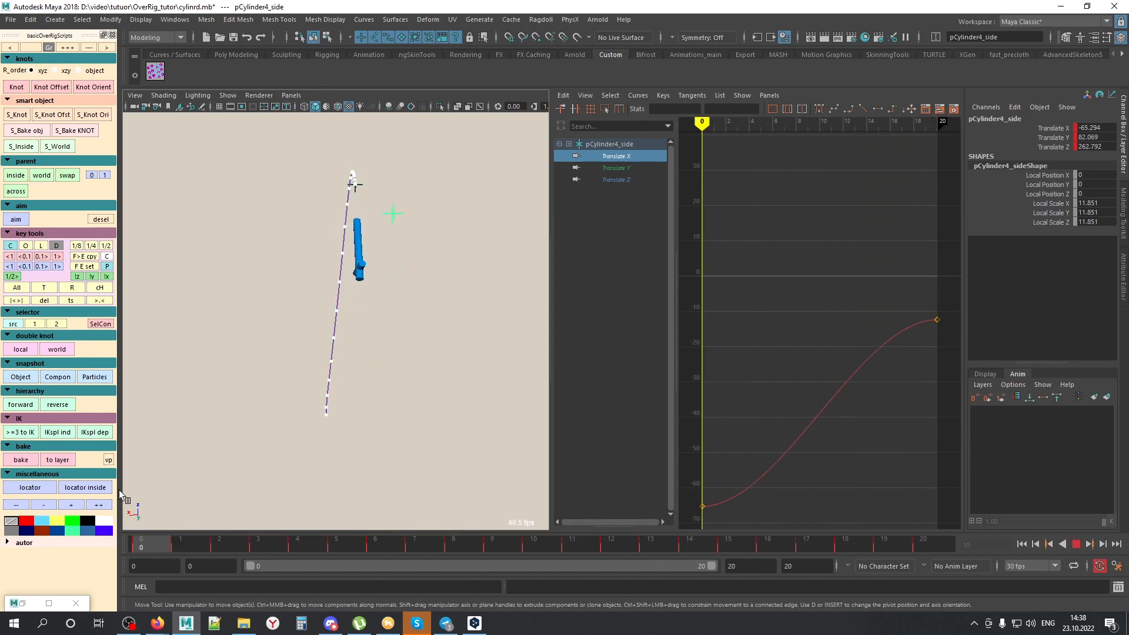
key("alt+v")
left_click_drag(453, 506, 472, 352, "alt")
left_click(458, 389)
middle_click_drag(314, 387, 428, 371, "alt")
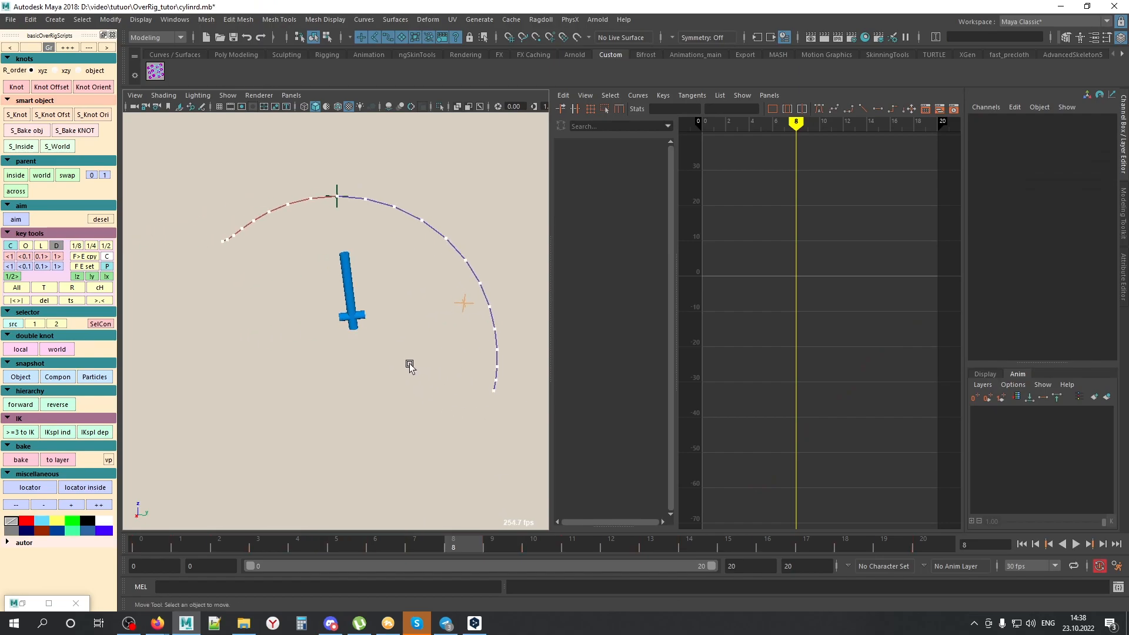
Step: Select the motion trail and the top locator in turn to examine the locator's translation curves
left_click(377, 201)
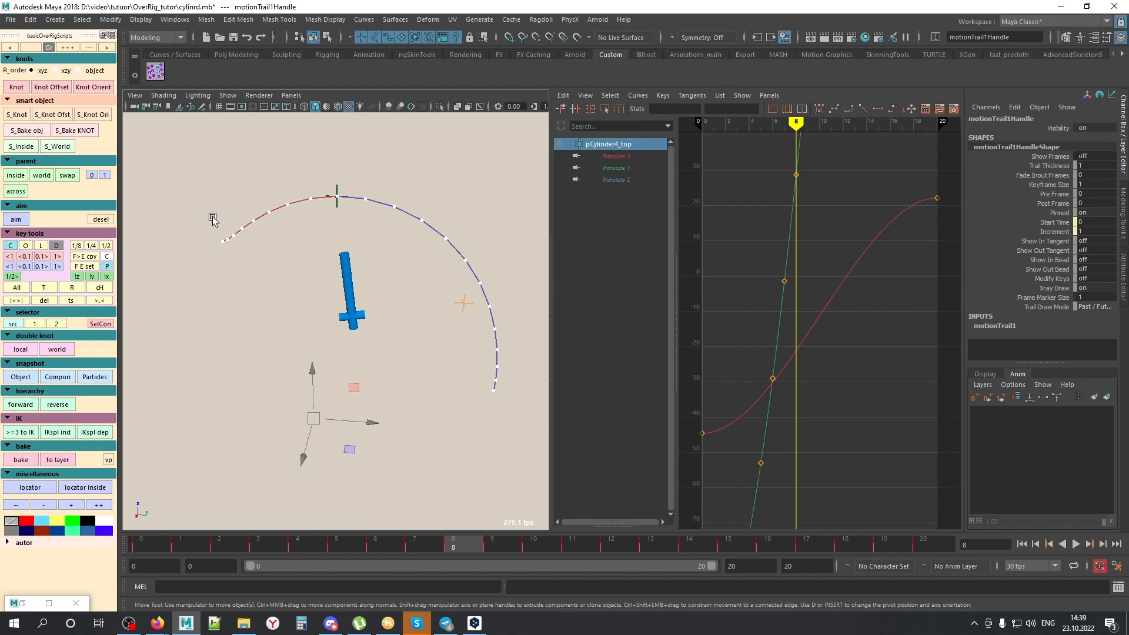
left_click(341, 211)
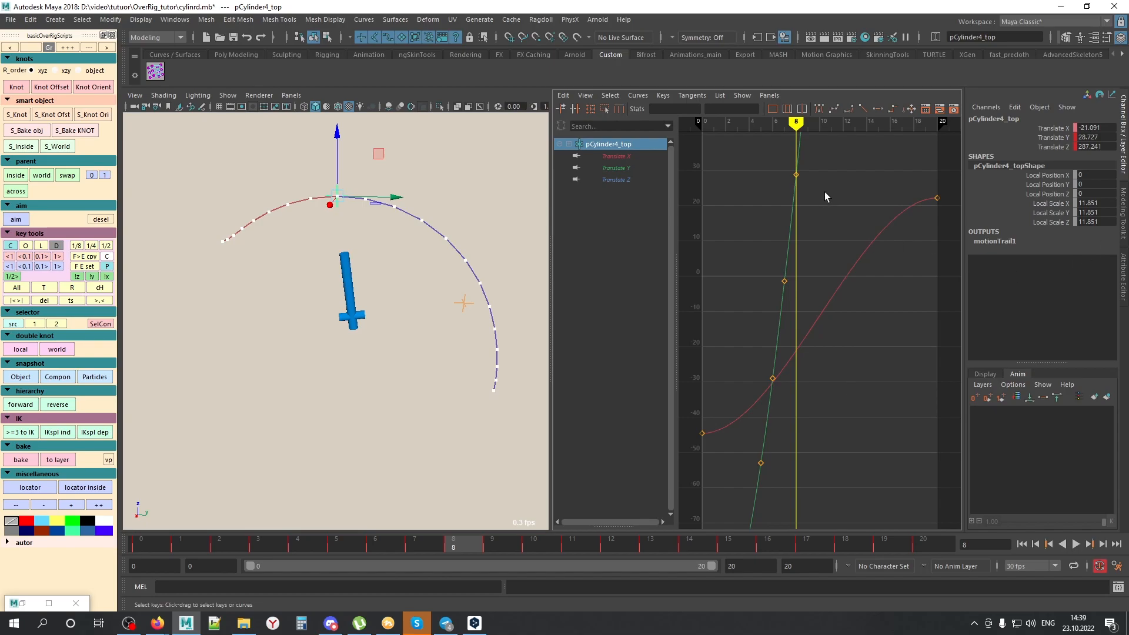
left_click_drag(823, 193, 880, 383)
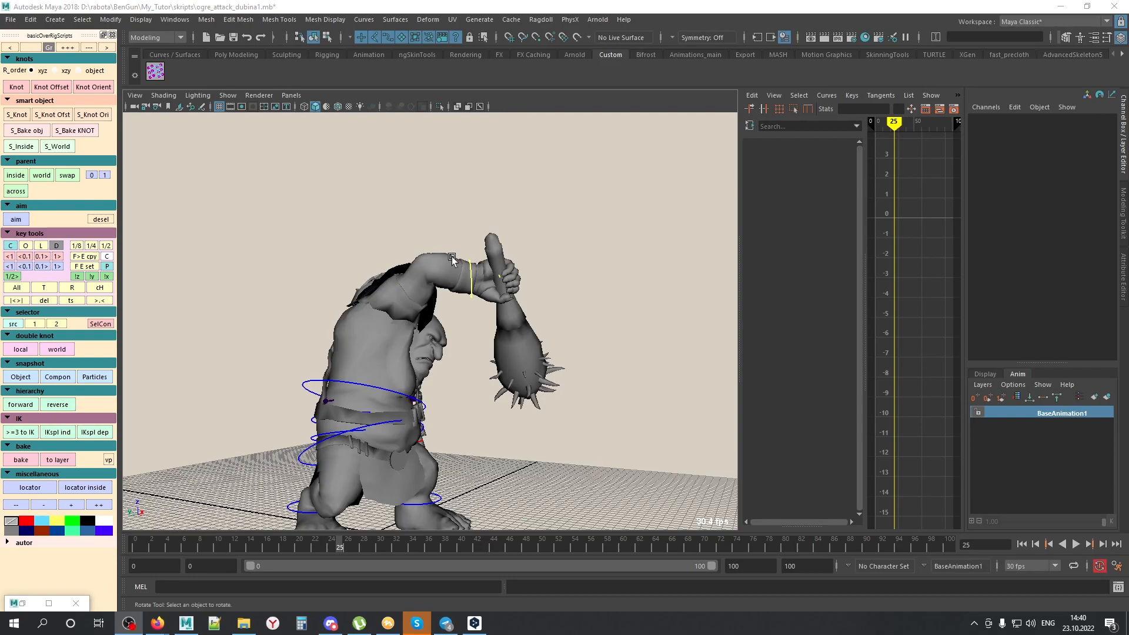
Step: In the ogre attack scene, play back the club swing, go to frame 24 and select the arm_R control
left_click(491, 307)
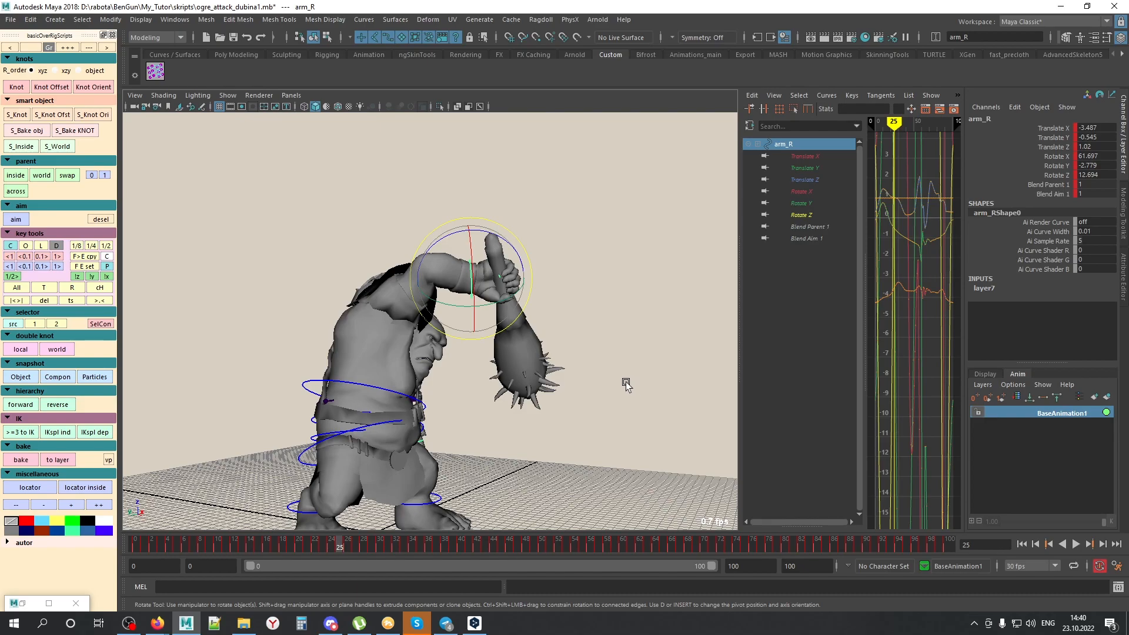
left_click(477, 450)
key("alt+v")
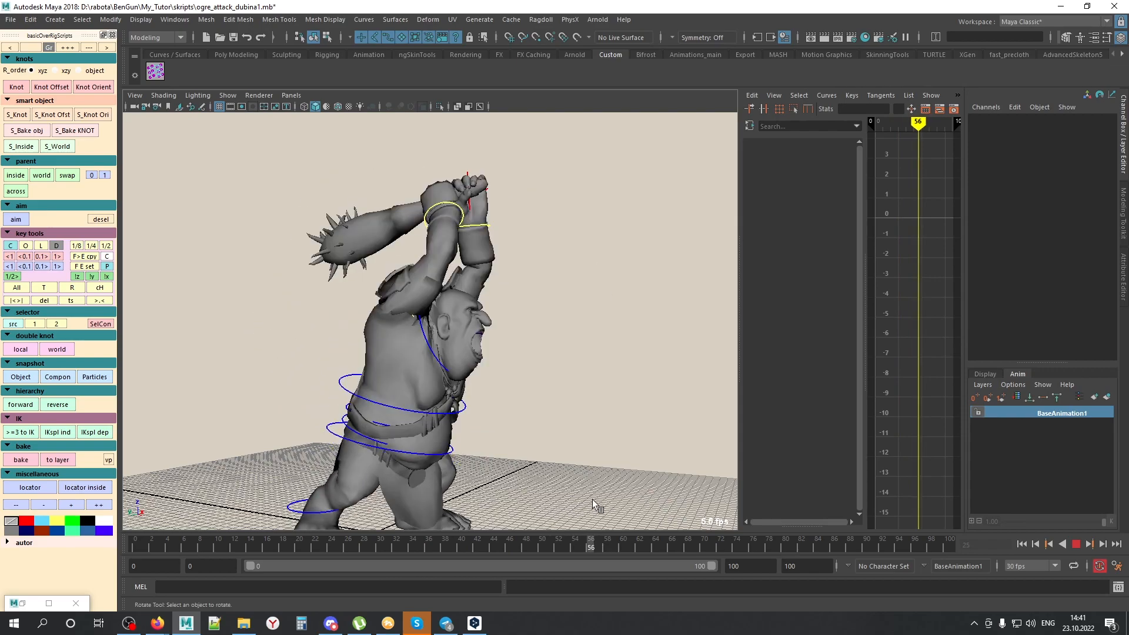
left_click_drag(589, 499, 338, 462)
left_click_drag(409, 438, 376, 222, "alt")
left_click(375, 223)
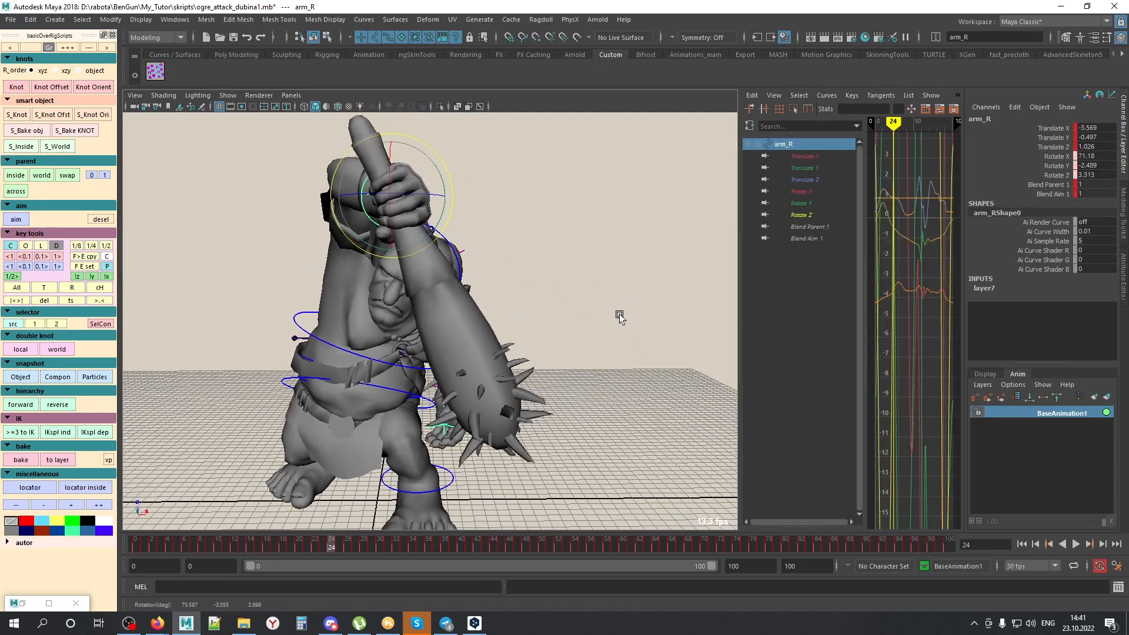
Step: Preview the animation from frame 24 and try rotating the arm_R control at frame 50
left_click(648, 388)
left_click_drag(503, 418, 492, 453, "alt")
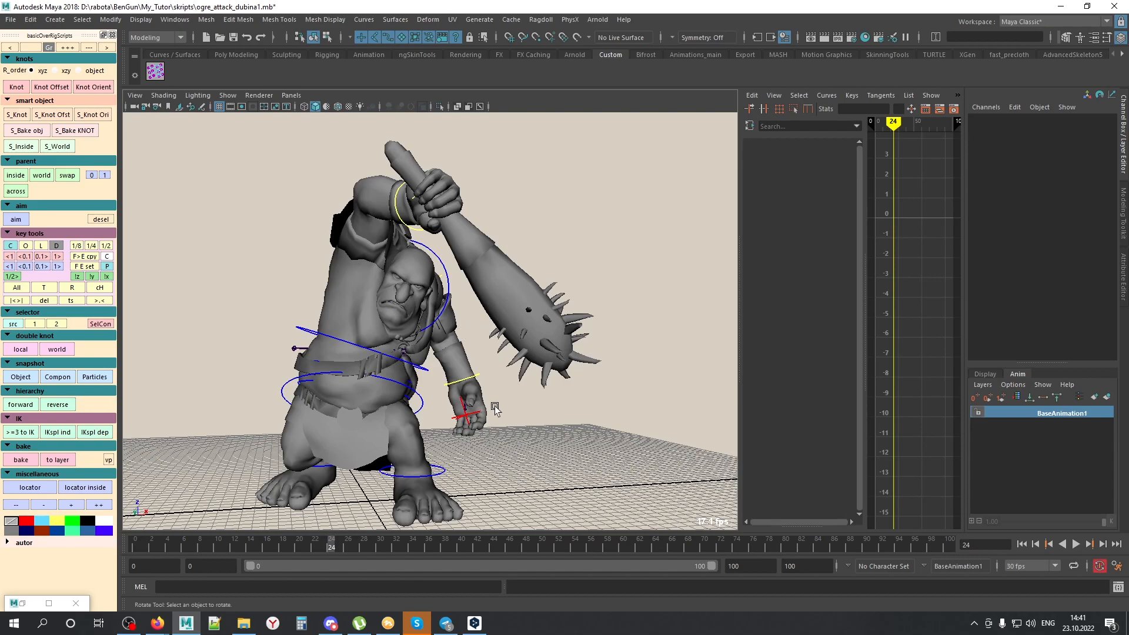
left_click_drag(411, 492, 382, 493, "alt")
left_click(388, 226)
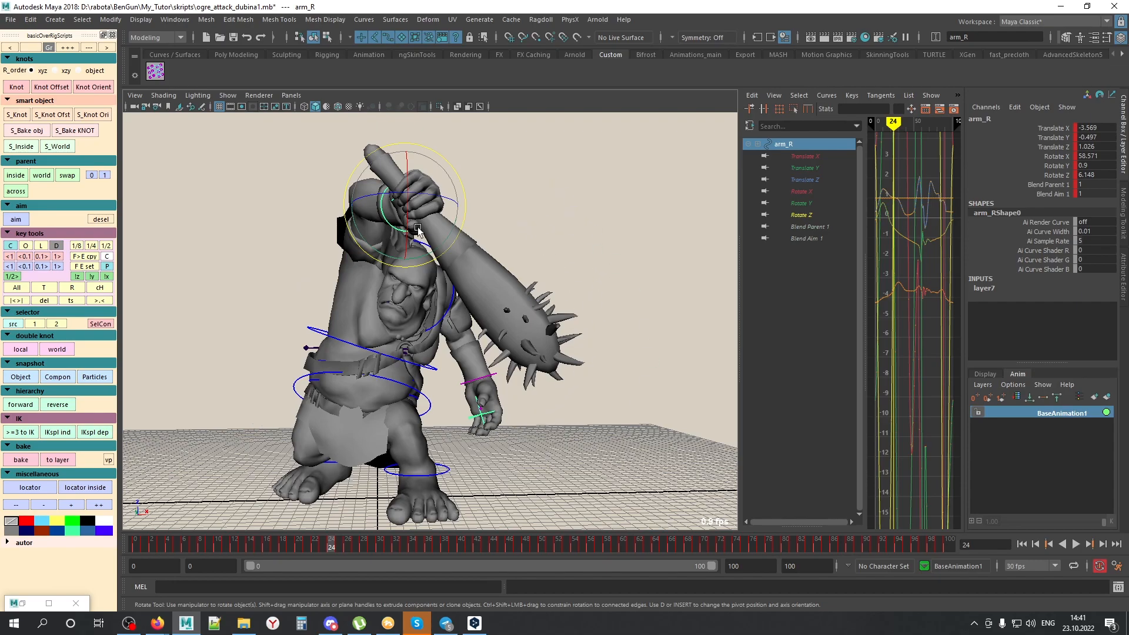
key("alt+v")
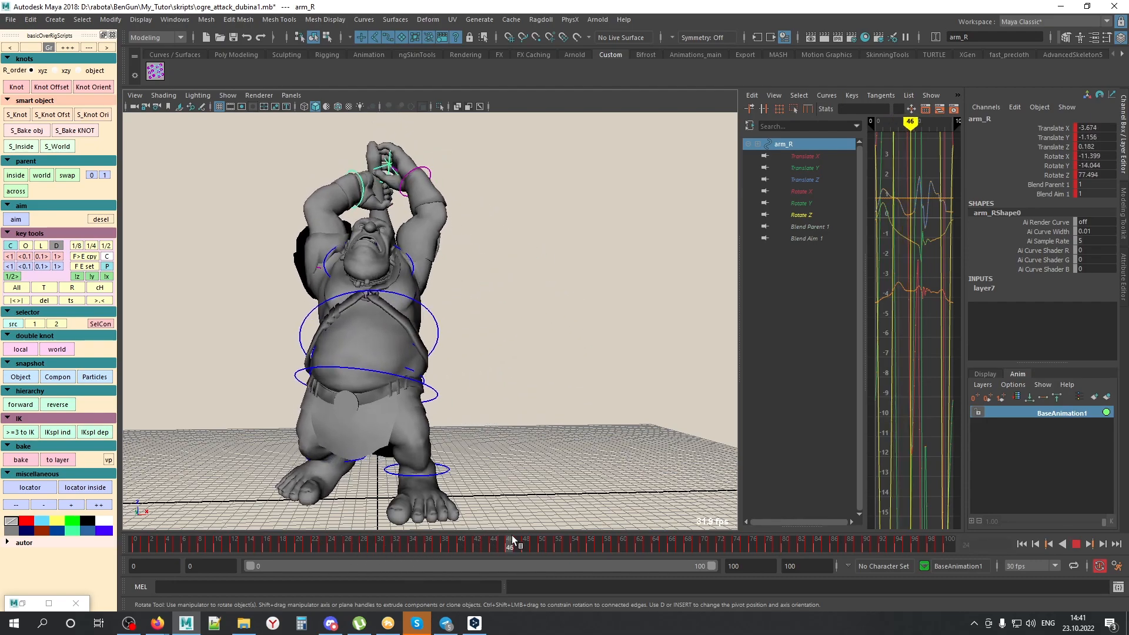
left_click_drag(558, 540, 544, 541)
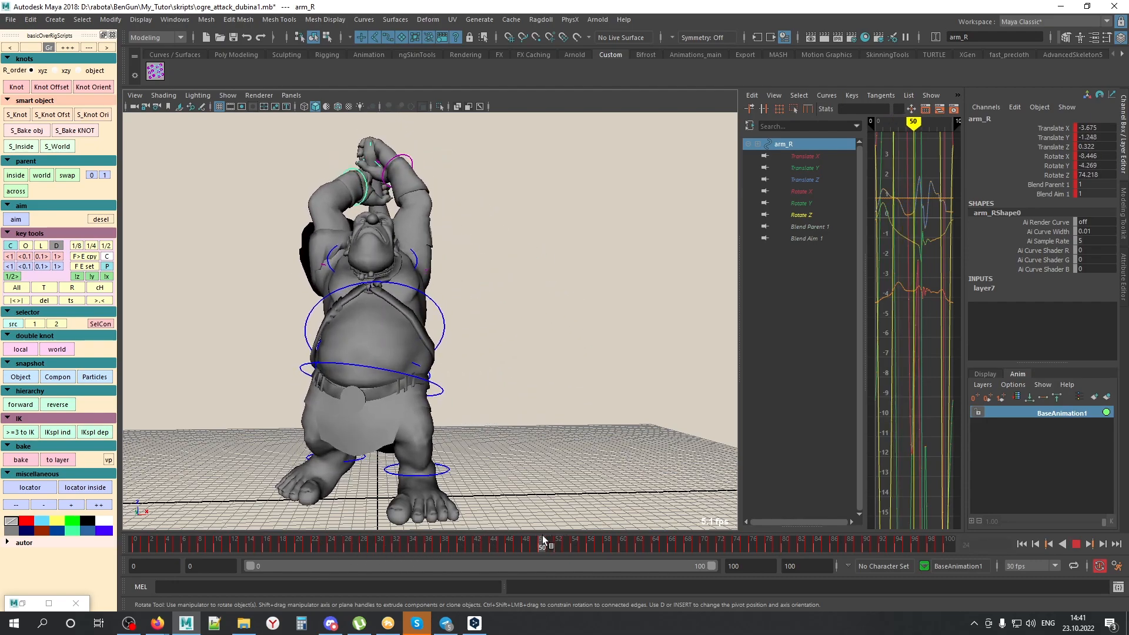
left_click_drag(347, 186, 356, 230)
key("ctrl+z")
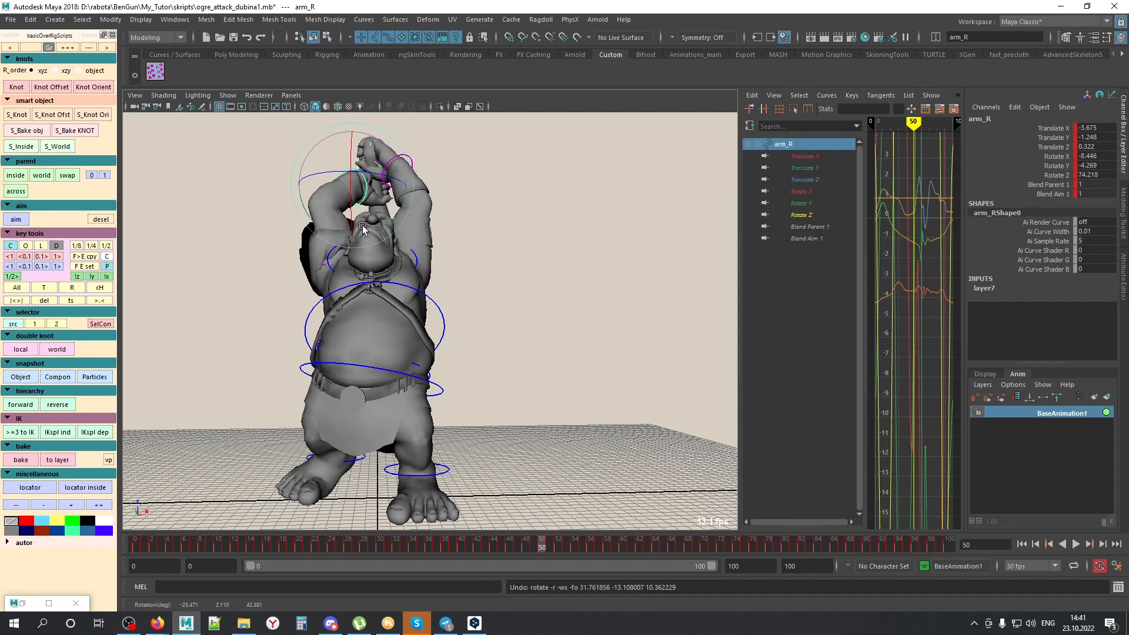
Step: Try rotating the arm_R control at frame 24
left_click_drag(538, 550, 331, 544)
left_click_drag(459, 239, 440, 254)
key("ctrl+z")
key("ctrl+z")
key("ctrl+z")
key("ctrl+z")
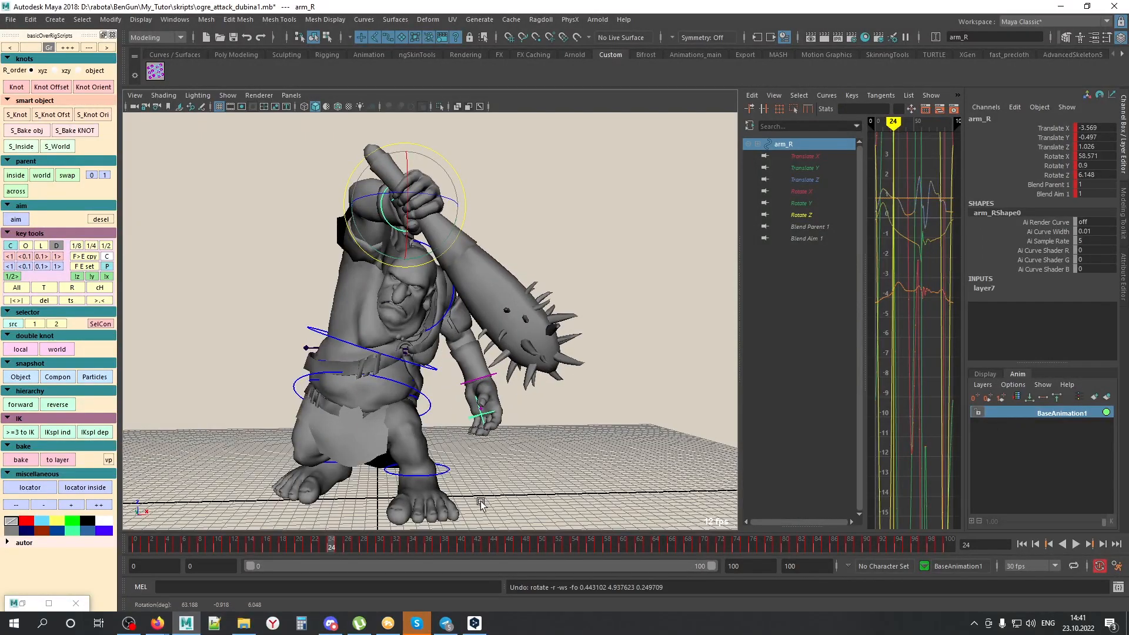
Step: Try rotating the Pivot_for_arm_L control on the left hand at frame 24
left_click(483, 415)
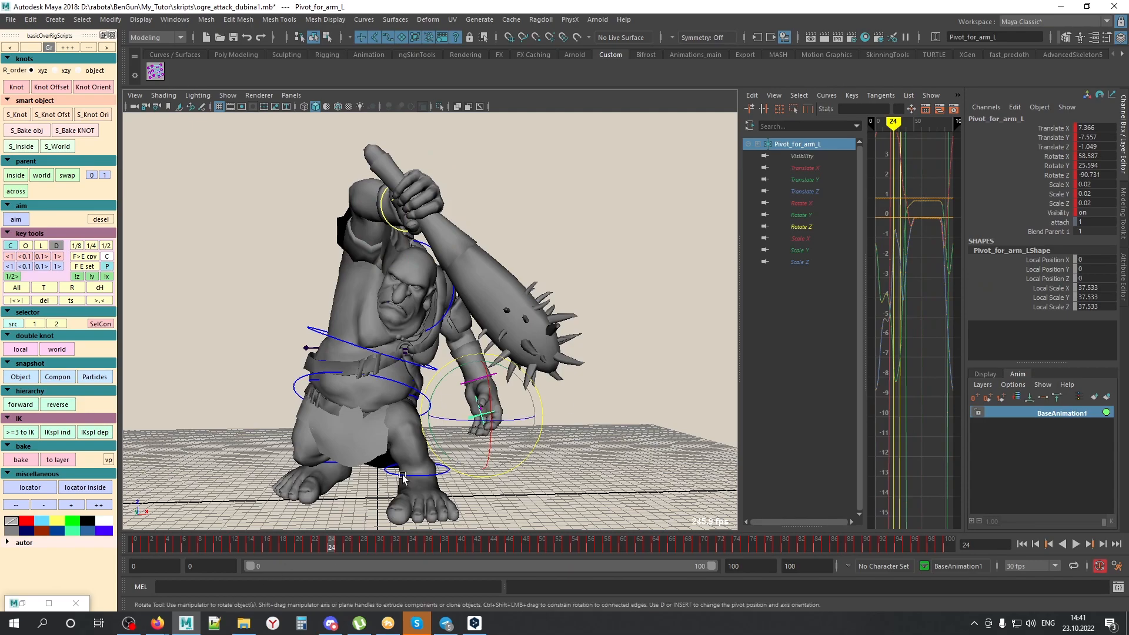
left_click_drag(462, 383, 452, 353)
key("ctrl+z")
key("ctrl+z")
Step: Key the attach attribute of Pivot_for_arm_L at 0 on frame 43 and at 1 on frame 50
left_click_drag(333, 546, 474, 542)
left_click_drag(433, 344, 559, 311, "alt")
middle_click_drag(479, 277, 487, 395, "alt")
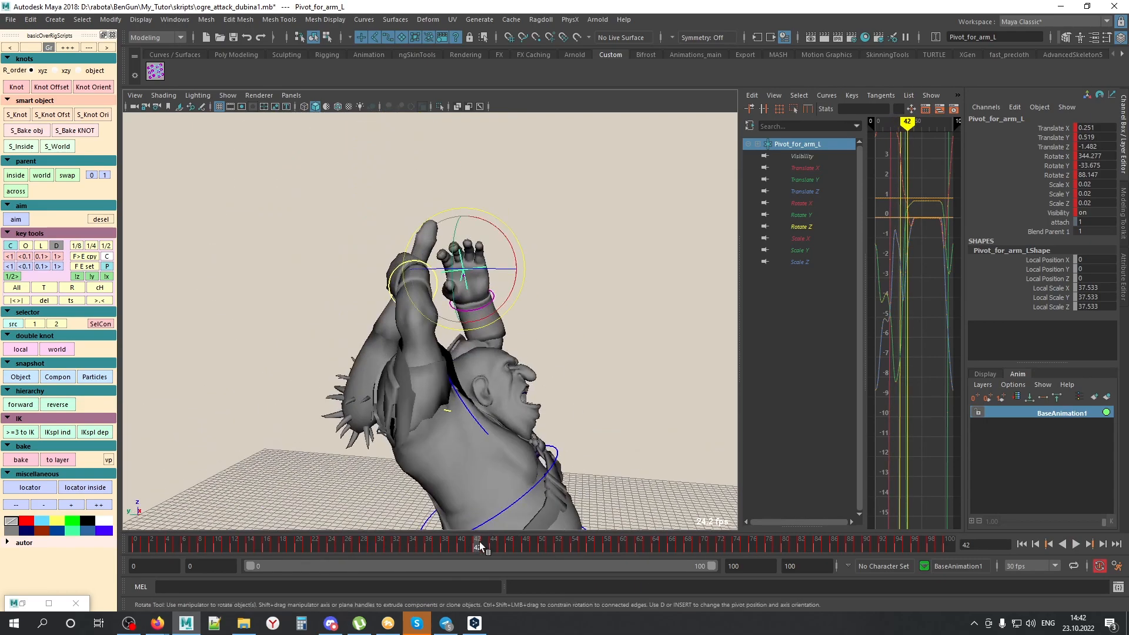
left_click_drag(479, 544, 482, 542)
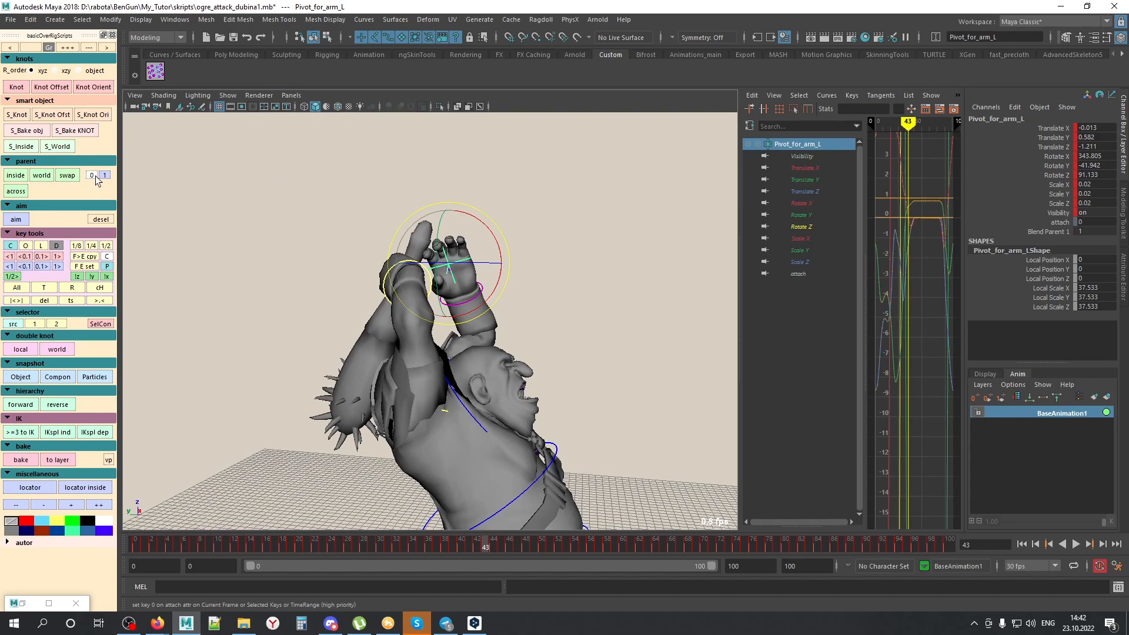
left_click_drag(485, 541, 539, 546)
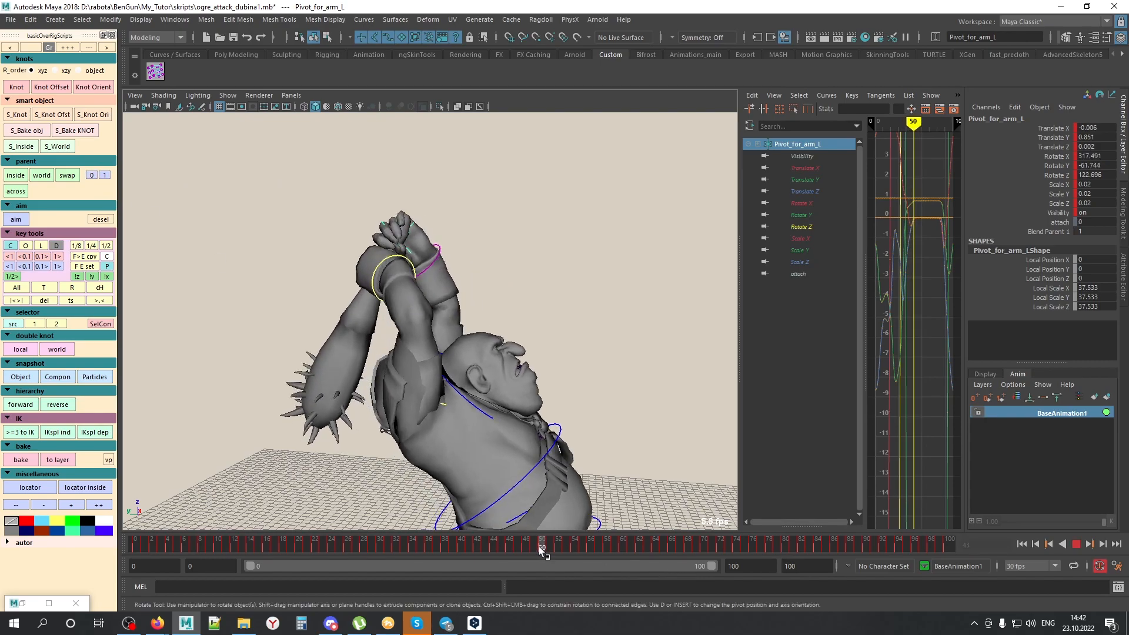
left_click(104, 175)
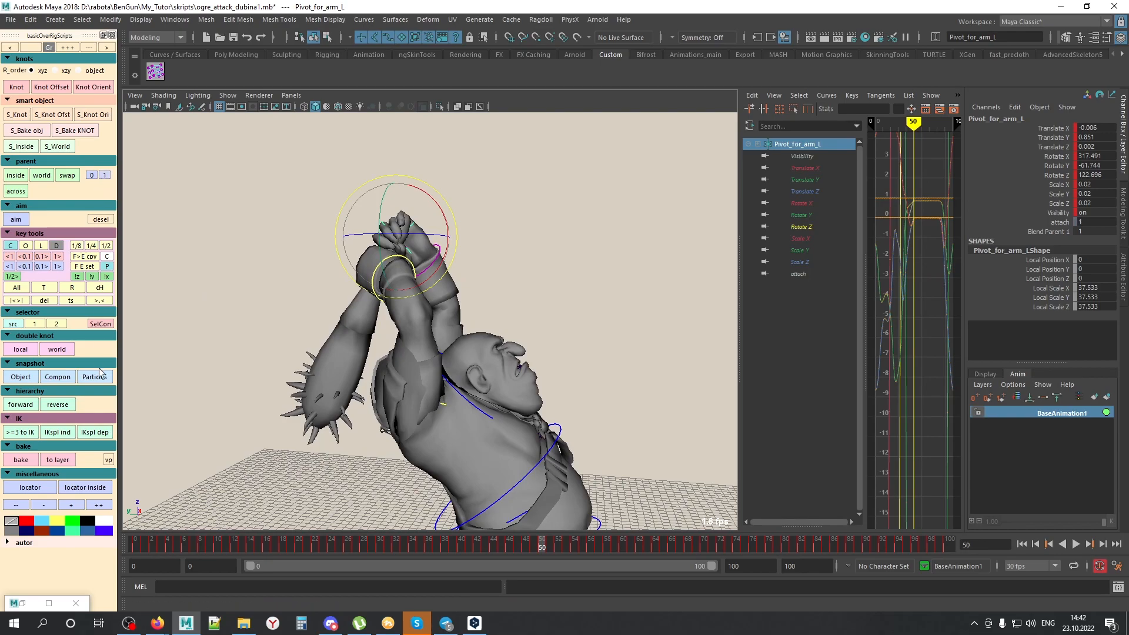
Step: Review the club strike around frame 84 and key the attach attribute of Pivot_for_arm_L at 0 on frame 88
middle_click_drag(563, 343, 535, 261, "alt")
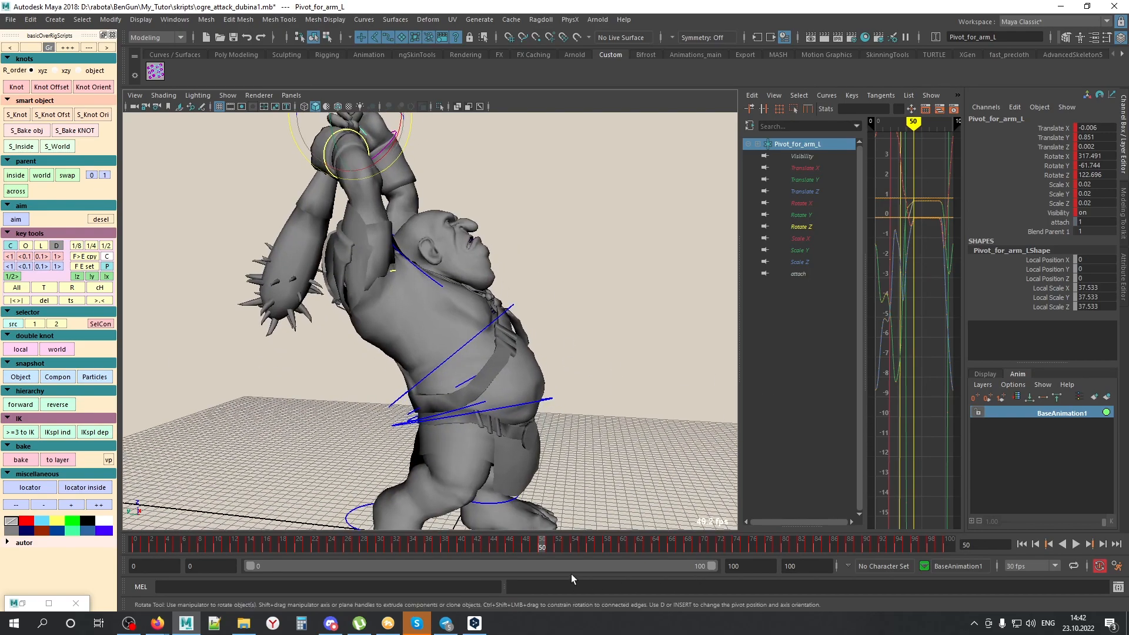
key("alt+v")
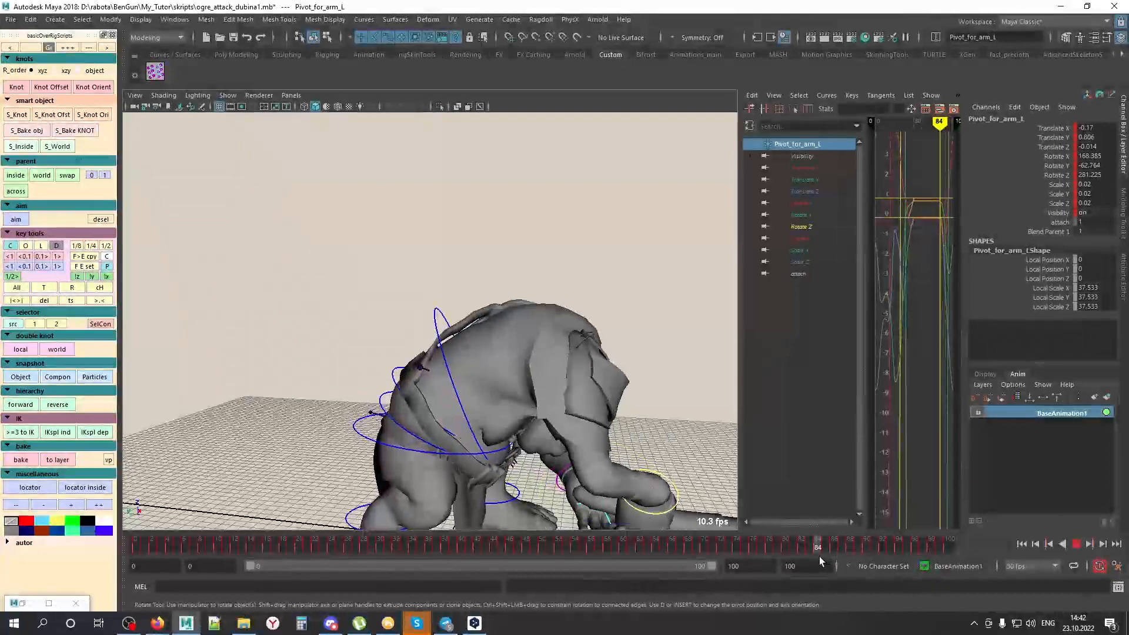
left_click(819, 550)
mouse_move(817, 547)
left_mouse_down()
mouse_move(802, 546)
mouse_move(814, 547)
left_mouse_up()
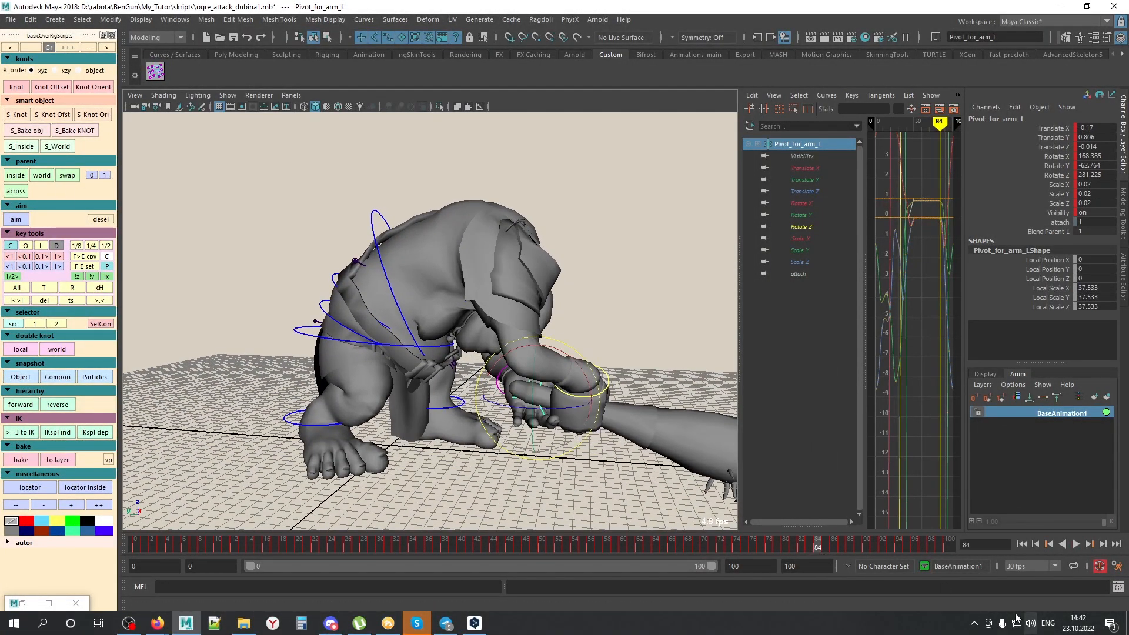
key("period")
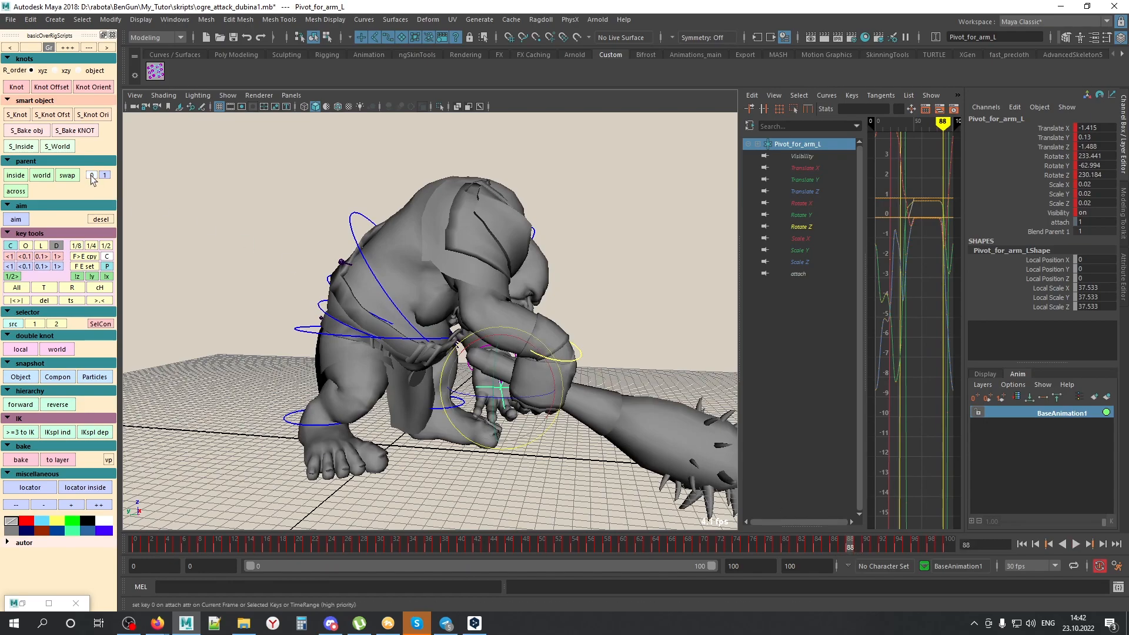
Step: Try moving Pivot_for_arm_L at frame 88 and at frame 53 to test the left hand's attachment
left_click_drag(640, 379, 529, 379, "alt")
left_click(499, 401)
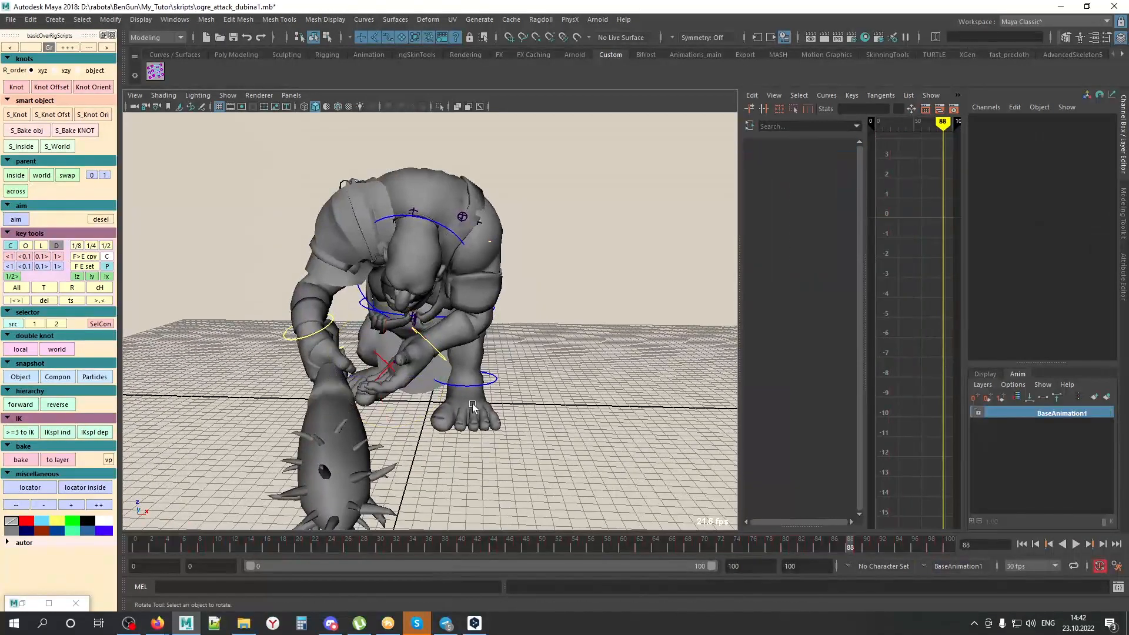
left_click(391, 364)
key("ctrl+z")
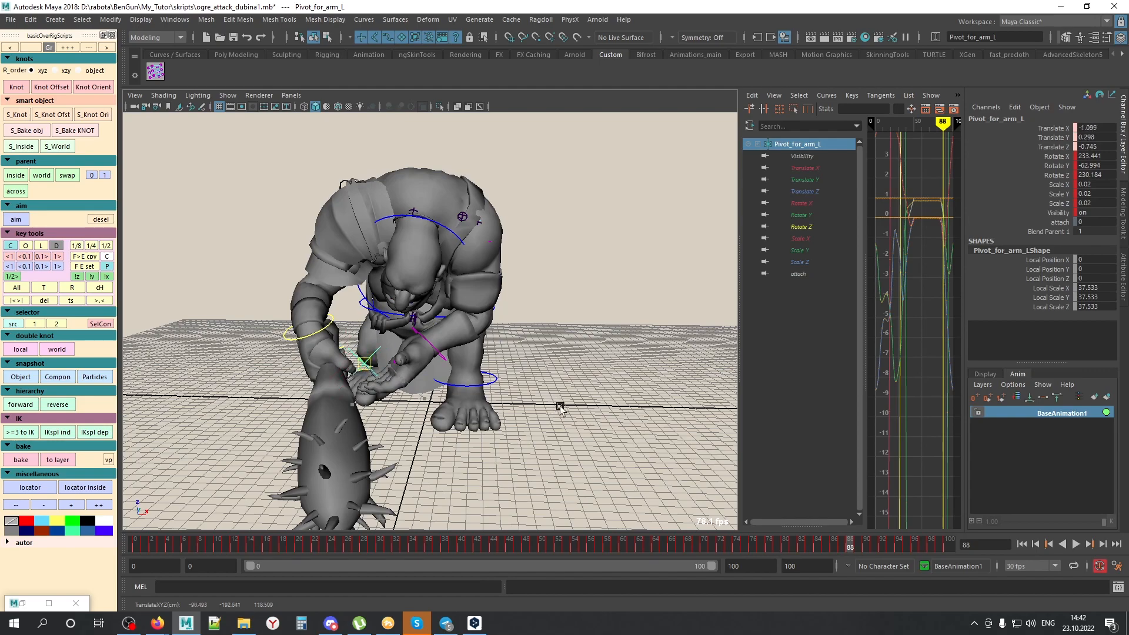
left_click(569, 541)
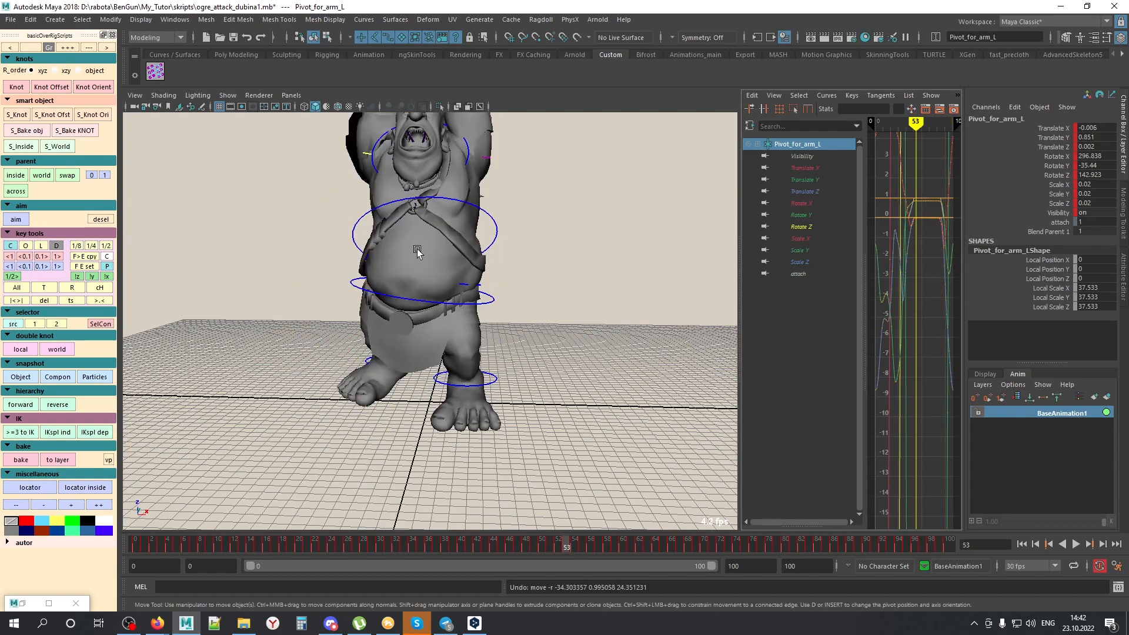
middle_click_drag(416, 252, 538, 526, "alt")
middle_click_drag(610, 482, 636, 464)
key("ctrl+z")
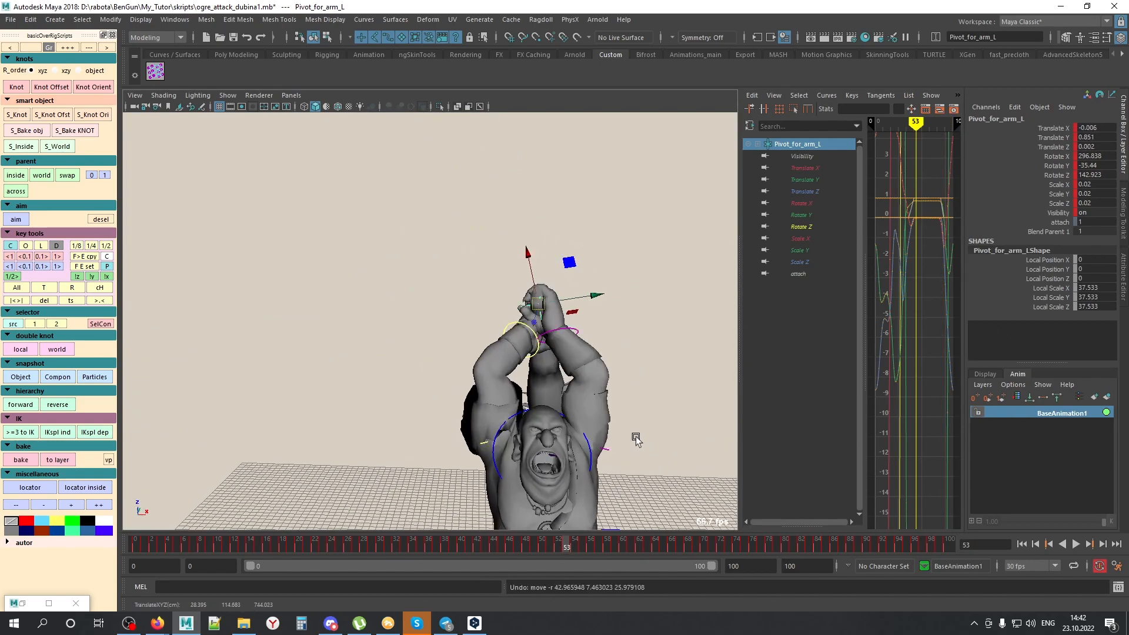
Step: Try rotating the arm_R control at frame 8
left_click(633, 440)
left_click_drag(635, 421, 612, 341, "alt")
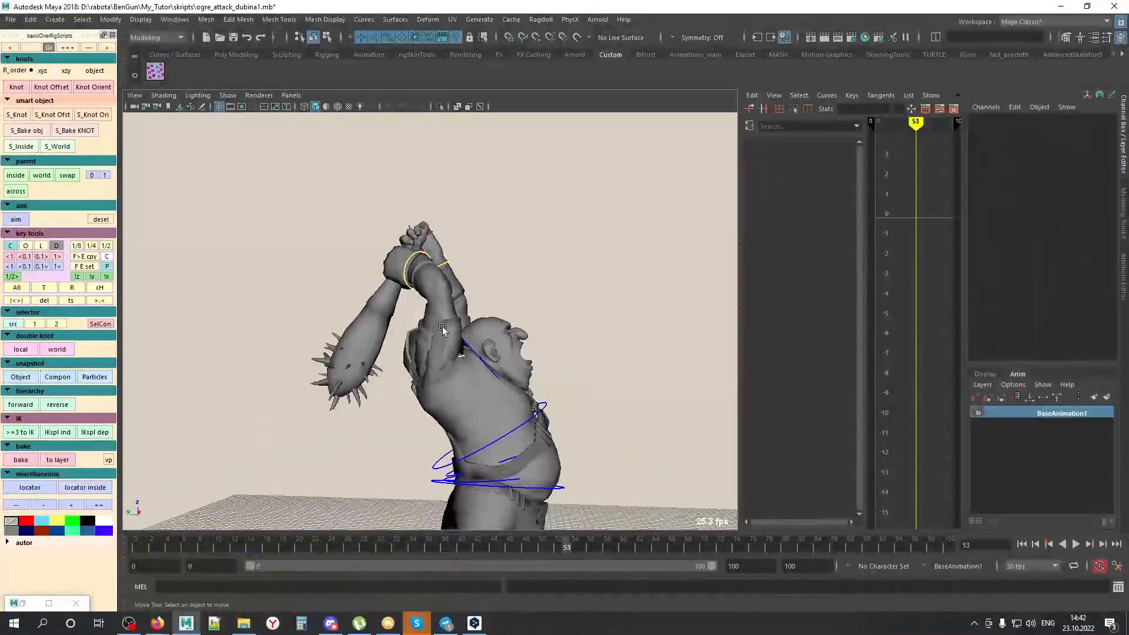
left_click(405, 278)
left_click(159, 542)
left_click_drag(158, 542, 200, 543)
middle_click_drag(635, 471, 611, 358, "alt")
left_click_drag(611, 359, 482, 400, "alt")
key("e")
middle_click_drag(512, 421, 596, 369)
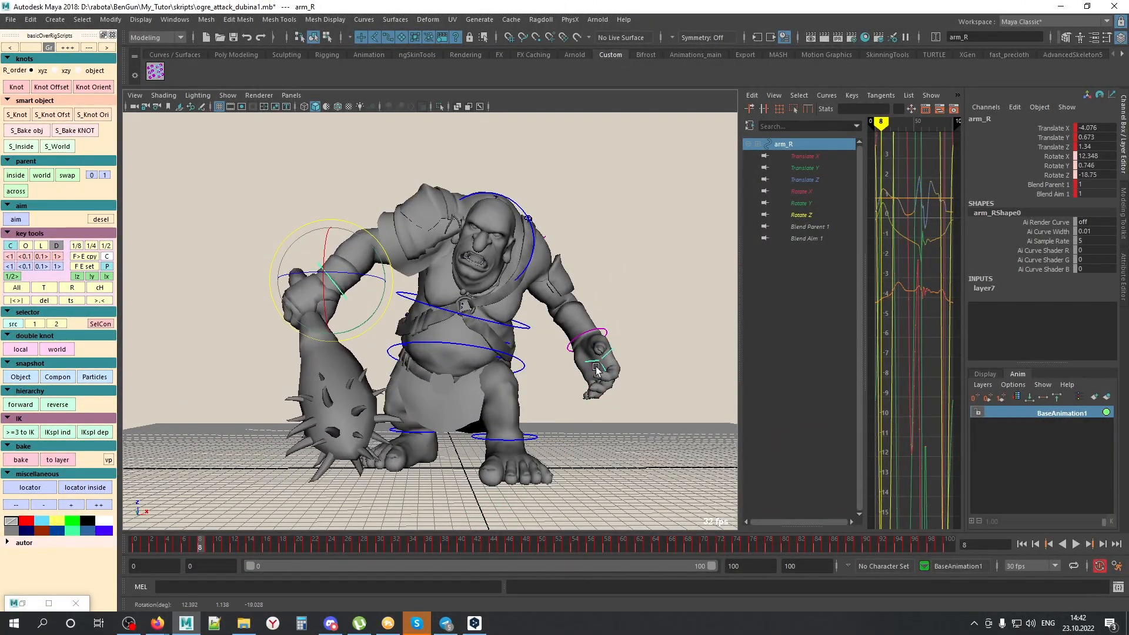
key("ctrl+z")
Step: Try rotating the arm_R control at frame 22
left_click(235, 546)
left_click_drag(235, 545, 315, 546)
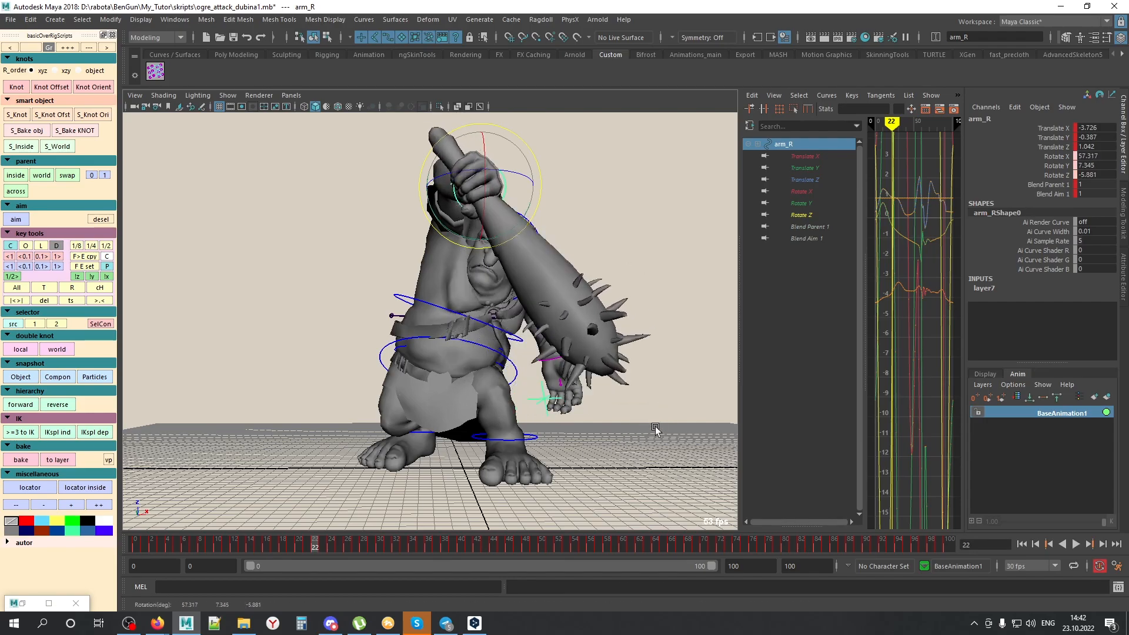
middle_click_drag(657, 423, 630, 425)
key("ctrl+z")
Step: Show the character in x-ray and examine the arm_R_weapon control's animation curves in a wider graph view
left_click_drag(574, 370, 451, 417, "alt")
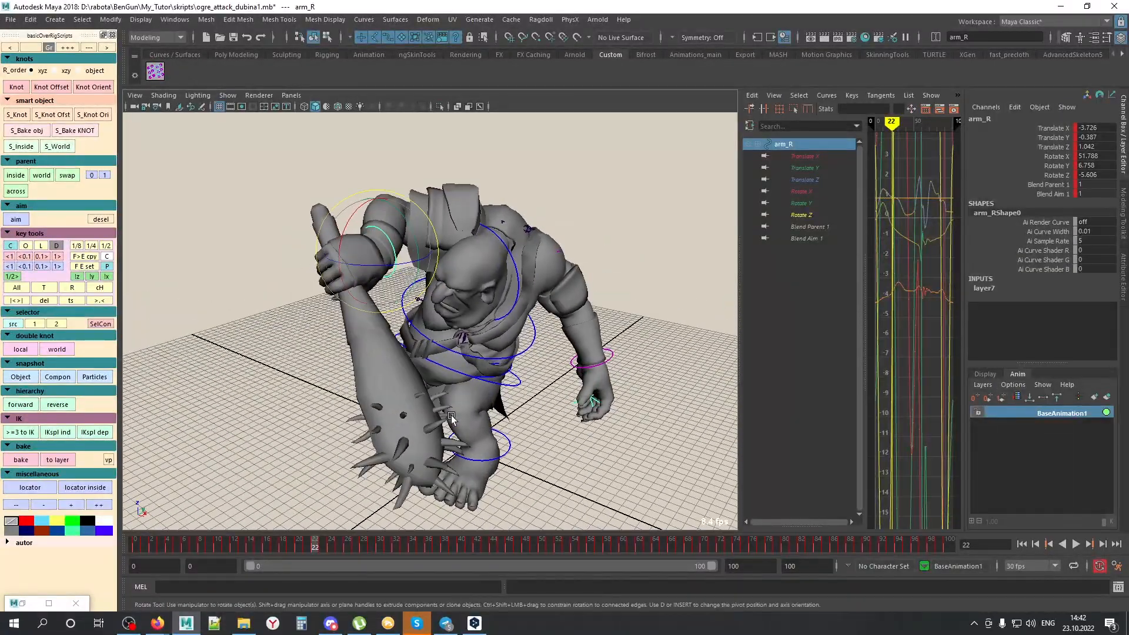
key("alt+x")
left_click(230, 333)
left_click(328, 257)
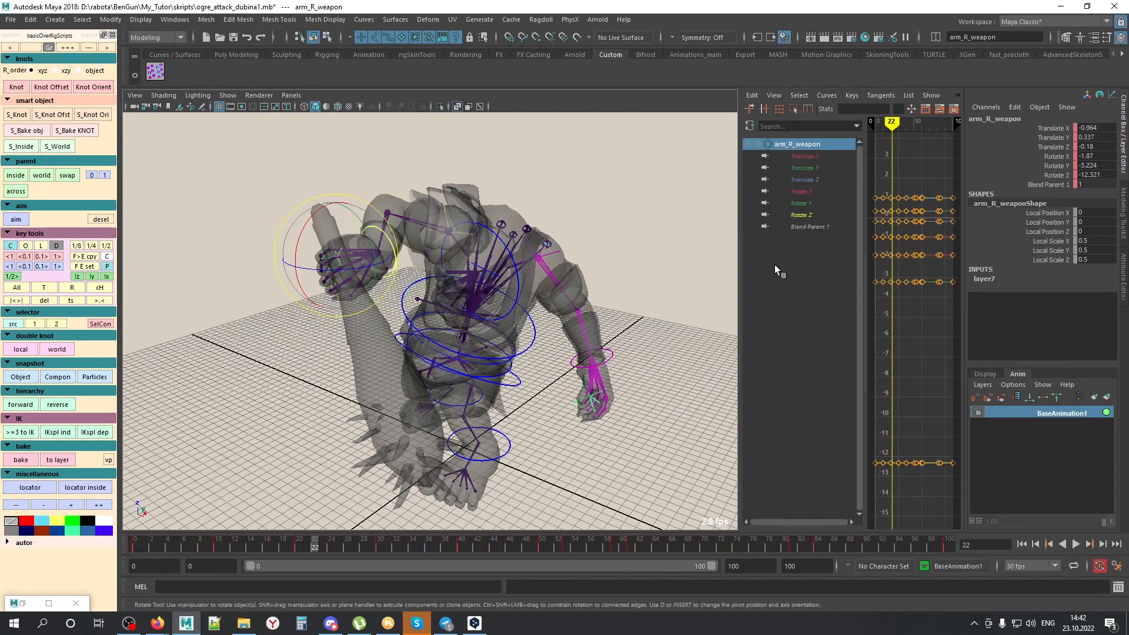
left_click_drag(740, 306, 675, 306)
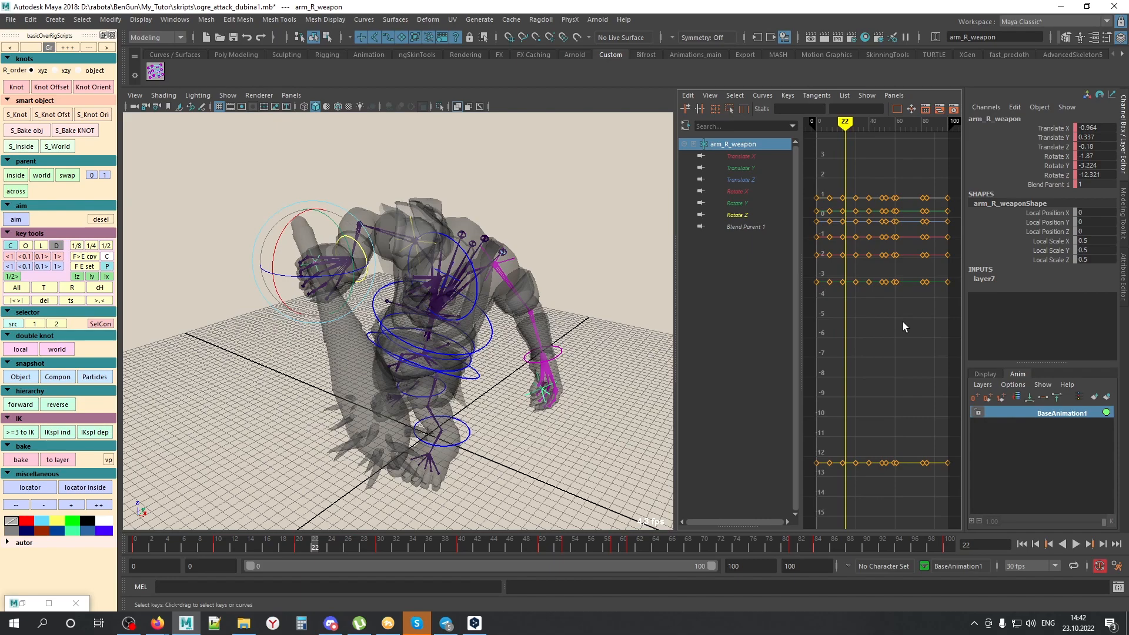
Step: Start an aim setup for the arm_R control at frame 22
left_click(356, 284)
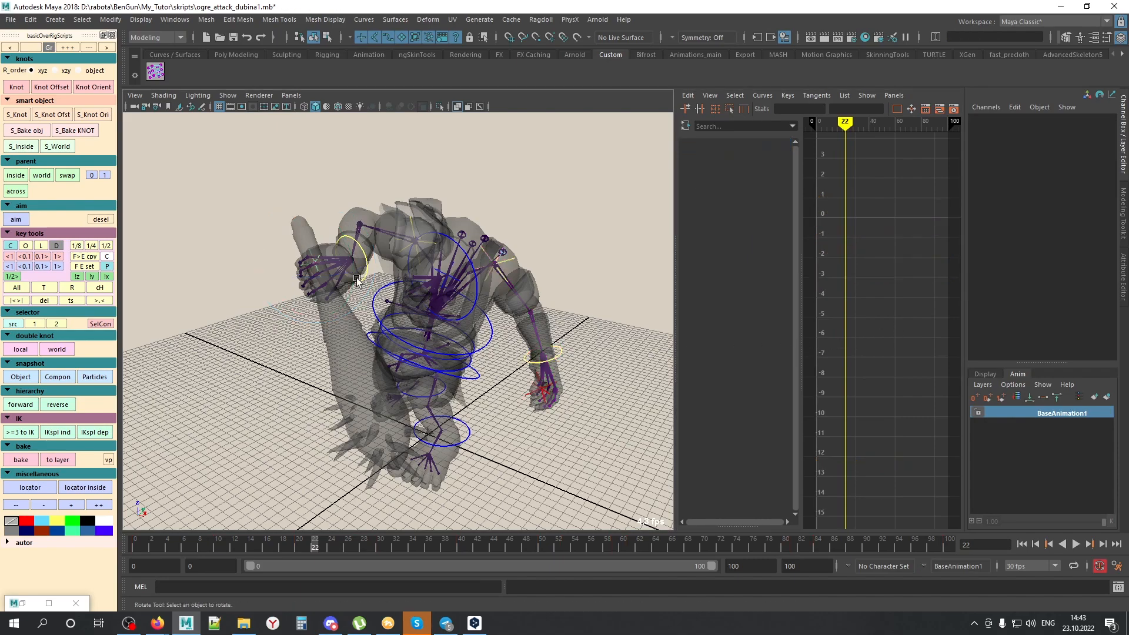
left_click(367, 264)
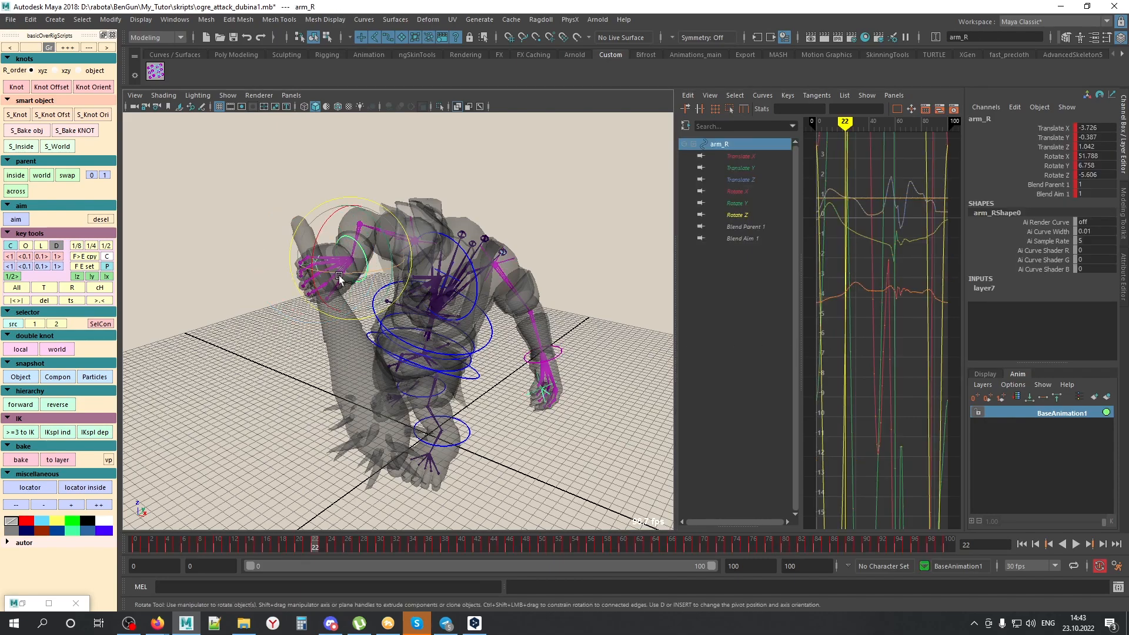
left_click(17, 221)
middle_click_drag(436, 322, 432, 257, "alt")
left_click_drag(433, 257, 381, 257, "alt")
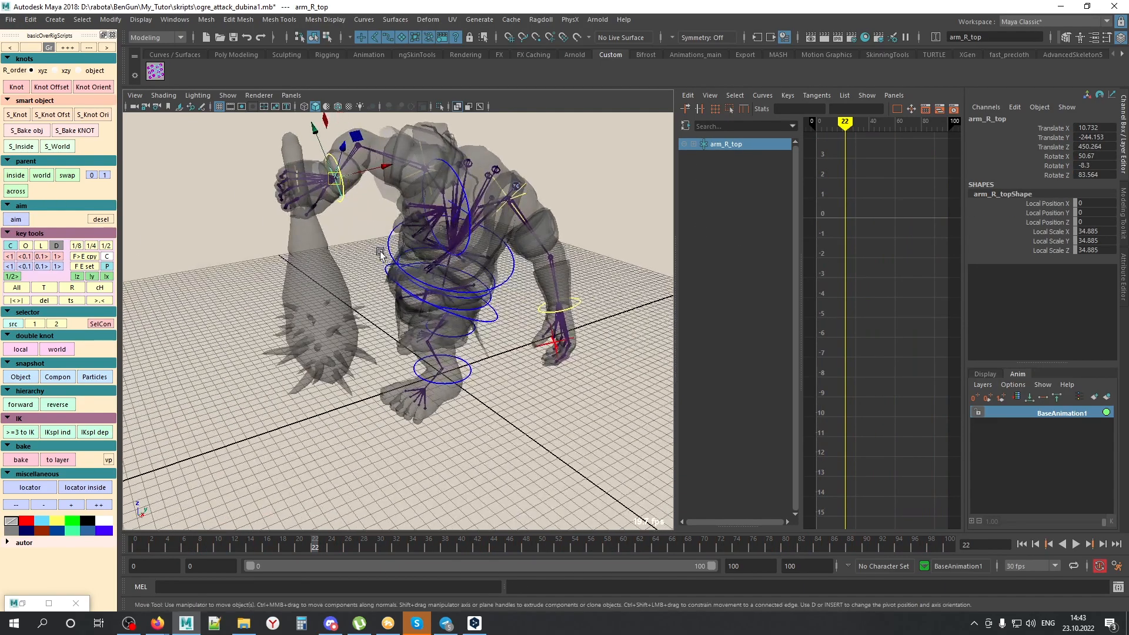
Step: Snap the arm_R_top aim locator to a vertex at the spiked tip of the club
middle_click_drag(323, 232, 347, 210, "alt")
right_click_drag(350, 280, 366, 272, "alt")
left_click_drag(366, 270, 532, 284, "alt")
key("v")
middle_click(535, 286)
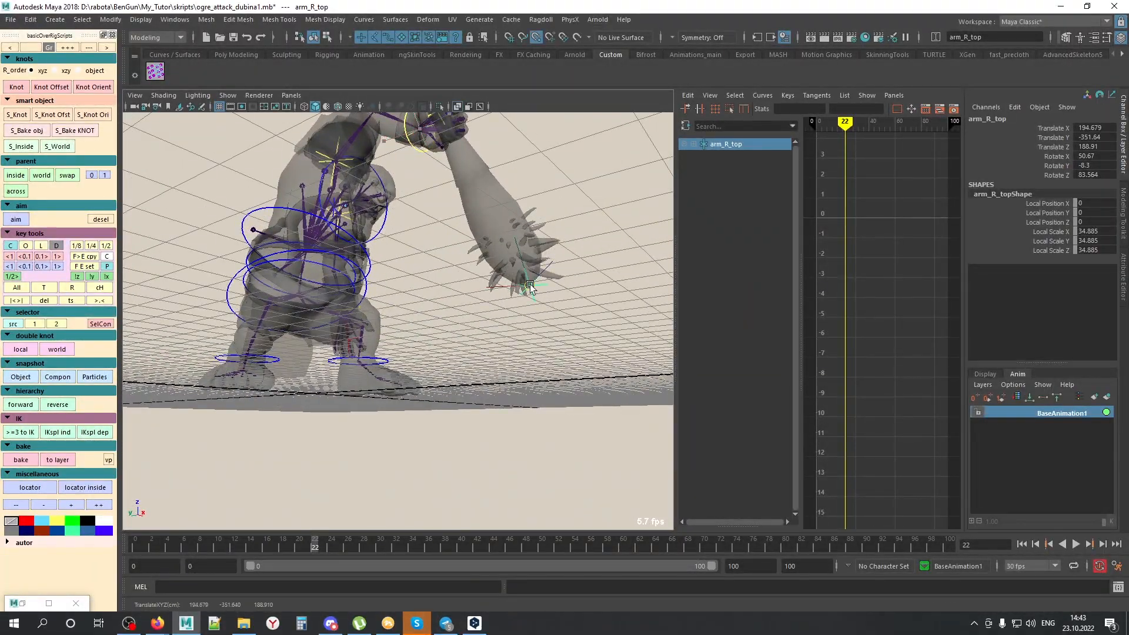
left_click_drag(575, 337, 312, 363, "alt")
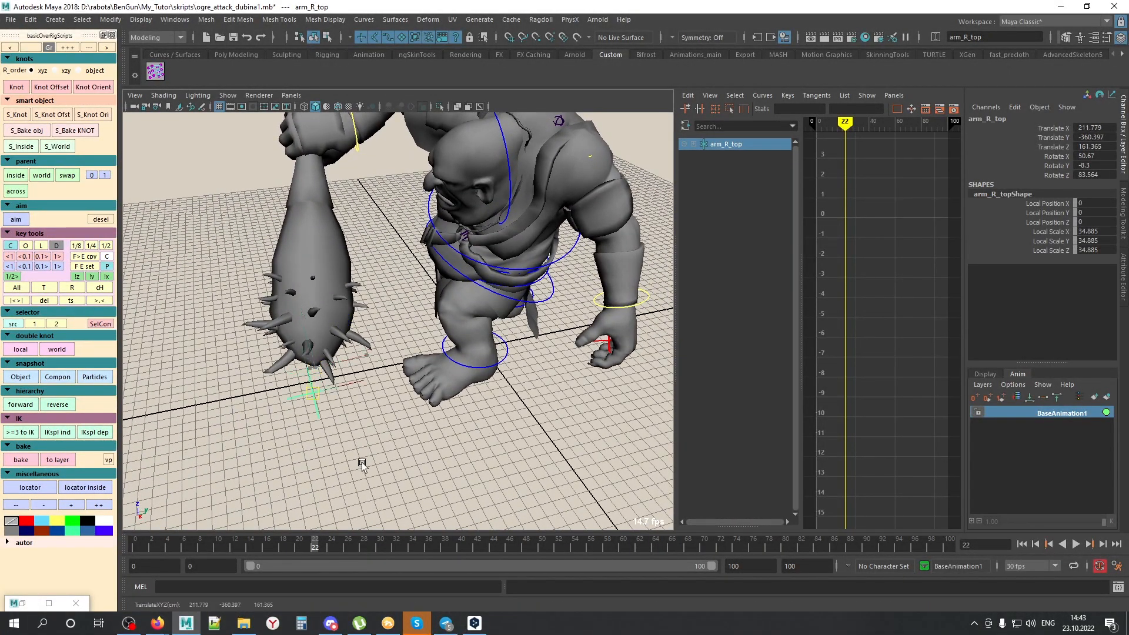
mouse_move(362, 462)
left_mouse_down("alt")
mouse_move(360, 434)
mouse_move(461, 437)
mouse_move(448, 380)
left_mouse_up("alt")
key("alt+x")
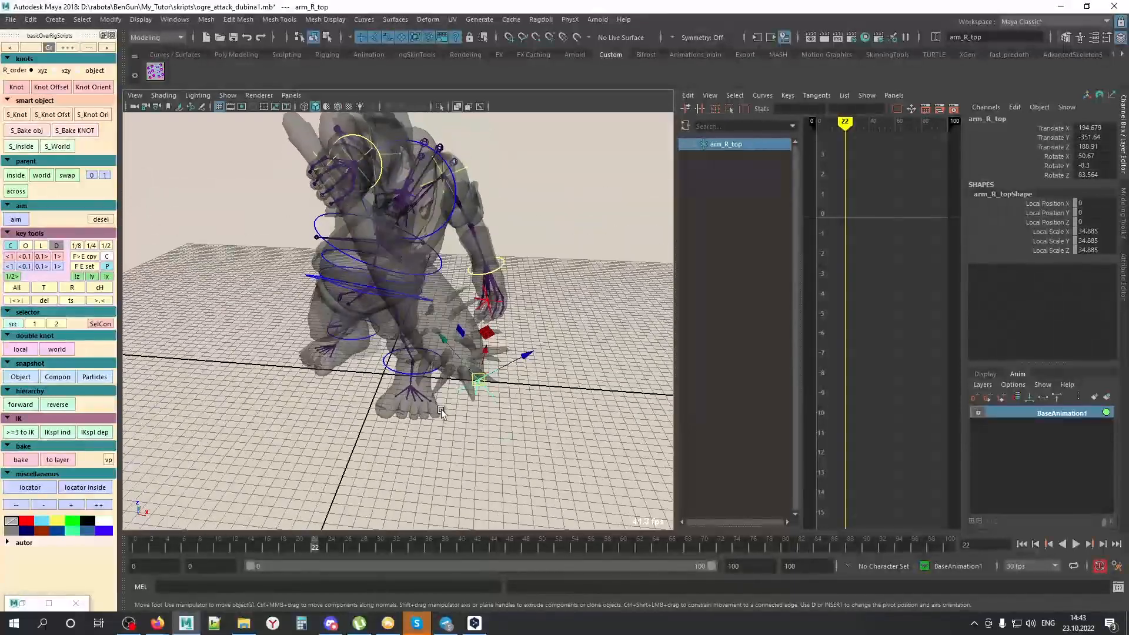
middle_click_drag(448, 379, 446, 439, "alt")
Step: Move the arm_R_side locator well out to the side of the right arm and complete the aim setup
key("Left")
left_click_drag(359, 299, 235, 269, "alt")
middle_click_drag(235, 269, 405, 344, "alt")
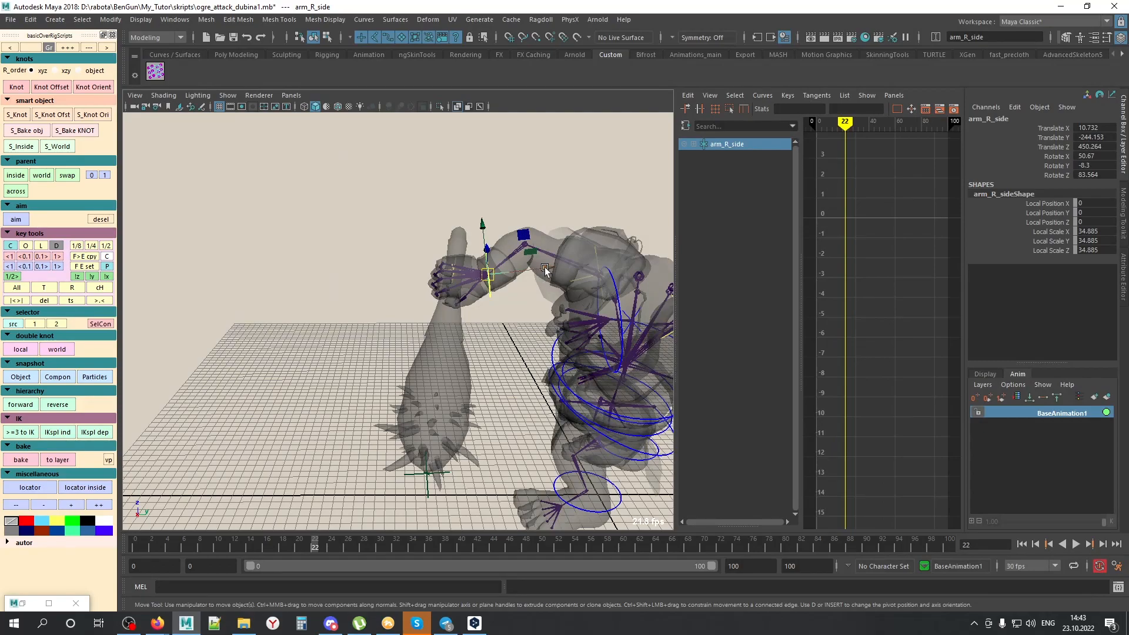
left_click_drag(552, 265, 310, 284)
left_click_drag(290, 370, 404, 382, "alt")
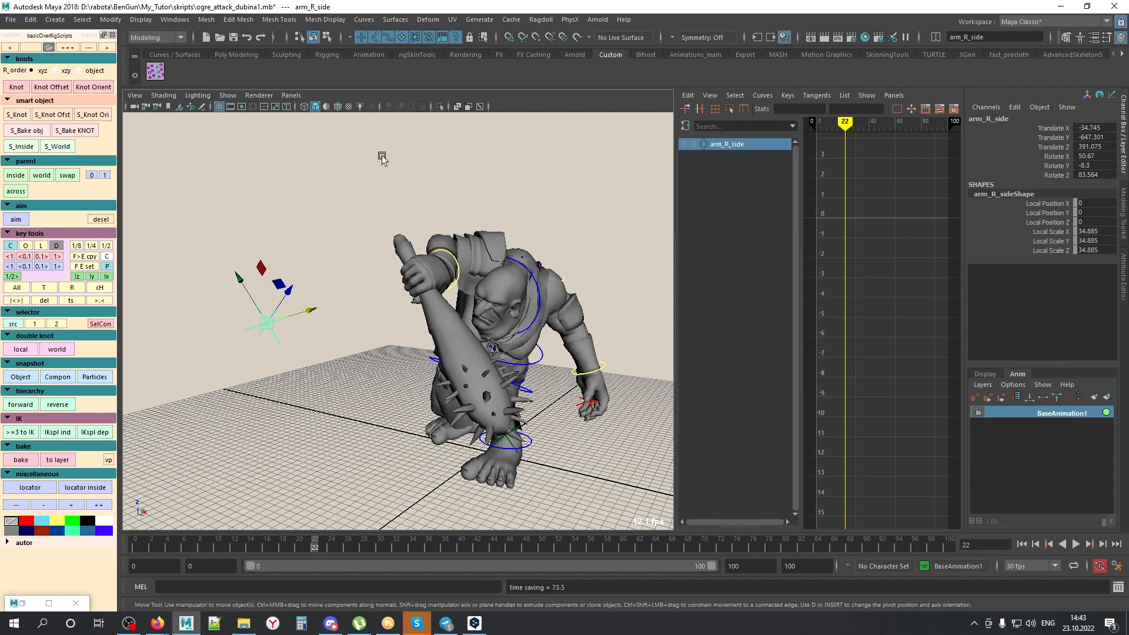
left_click(346, 182)
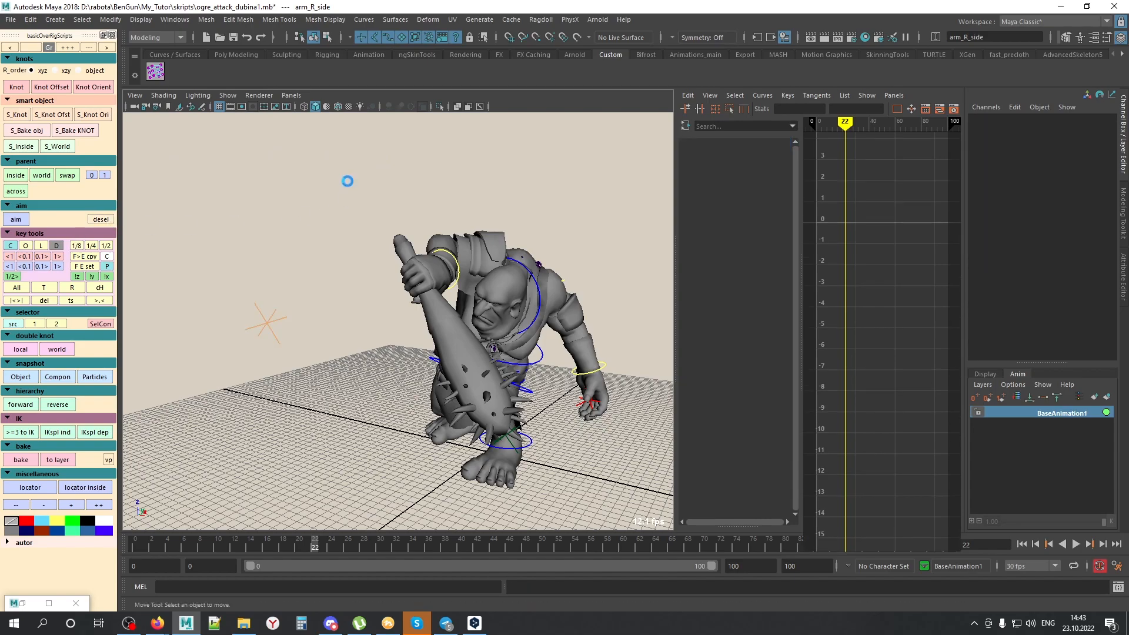
left_click_drag(372, 271, 318, 278, "alt")
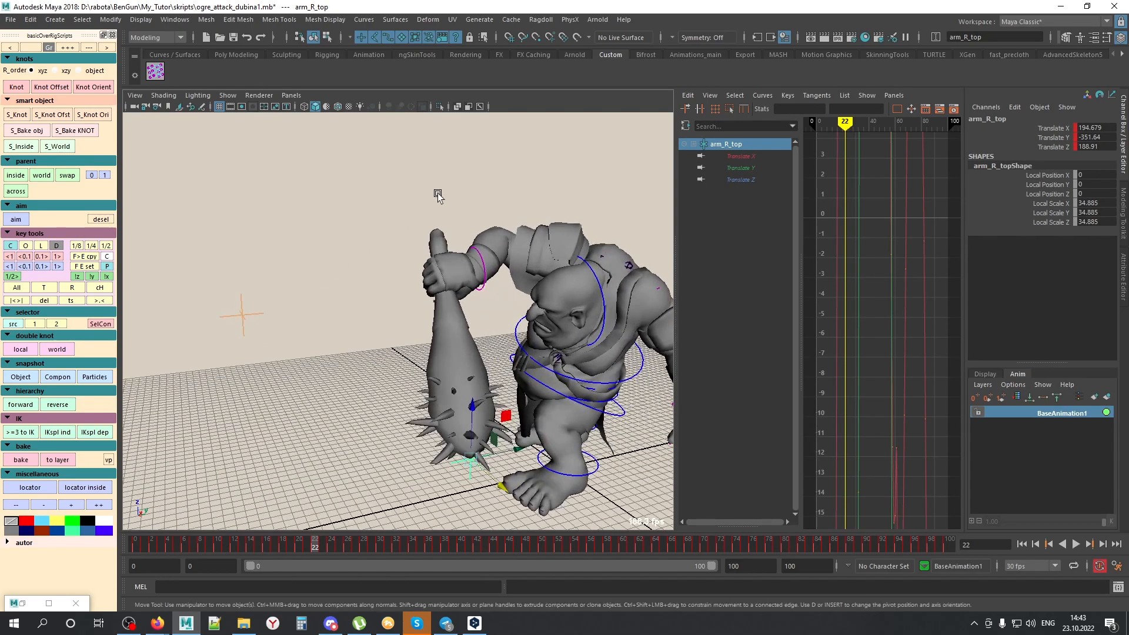
Step: Create a motion trail for the arm_R_top locator and widen the graph editor to show its full curves
left_click_drag(306, 464, 428, 434, "alt")
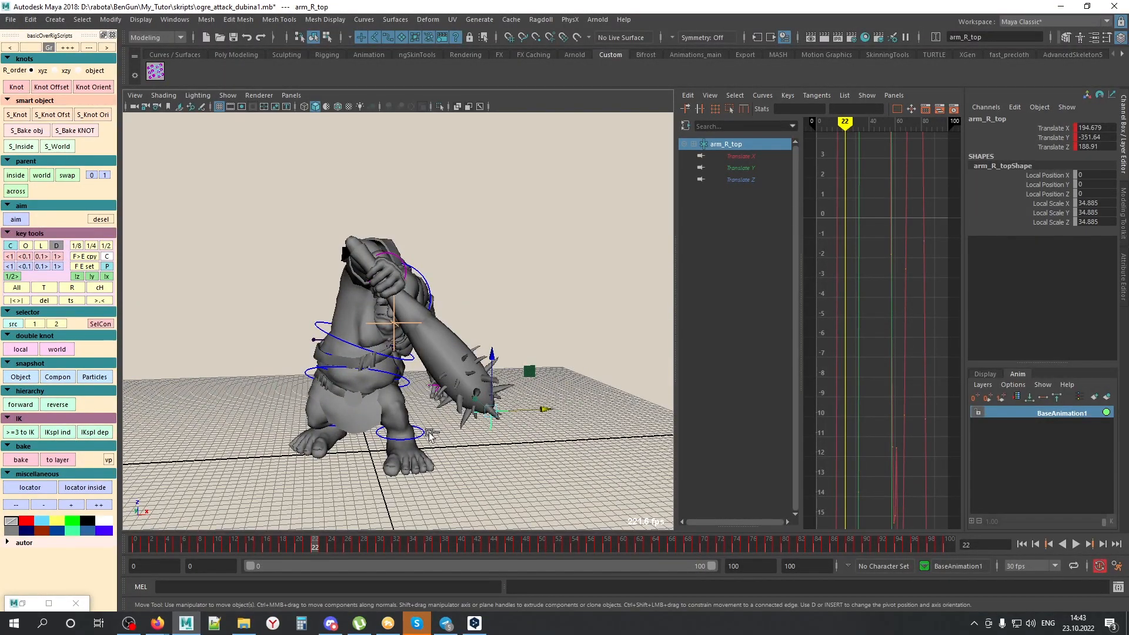
key("ctrl+m")
left_click_drag(605, 382, 521, 368, "alt")
left_click_drag(680, 303, 506, 302)
key("a")
left_click_drag(301, 421, 354, 372, "alt")
Step: Delete all arm_R_top translation keys between frames 6 and 21
middle_click_drag(688, 365, 788, 356, "alt")
right_click_drag(783, 361, 829, 357, "alt+shift")
left_click_drag(810, 256, 929, 502)
key("Delete")
Step: At frame 13, move the arm_R_top locator to about X -52, Y -365, Z 56 to reshape the club's arc
left_click_drag(310, 543, 240, 548)
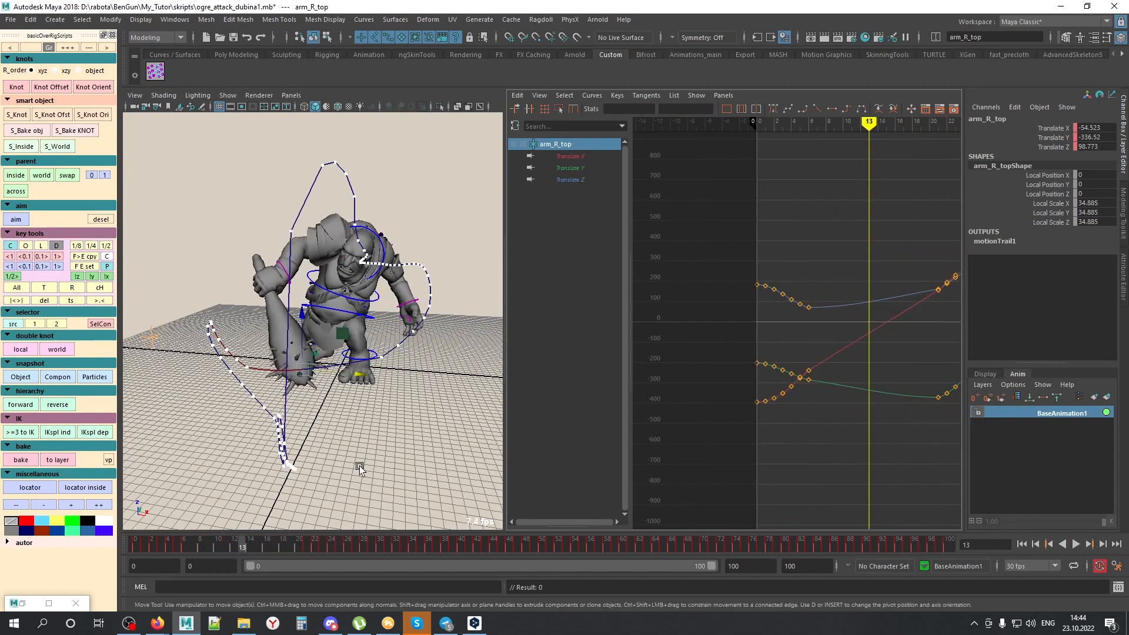
left_click_drag(349, 424, 304, 421, "alt")
right_click_drag(304, 421, 403, 414, "alt")
left_click_drag(479, 462, 416, 457, "alt")
middle_click_drag(411, 456, 400, 482)
left_click_drag(394, 482, 588, 464, "alt")
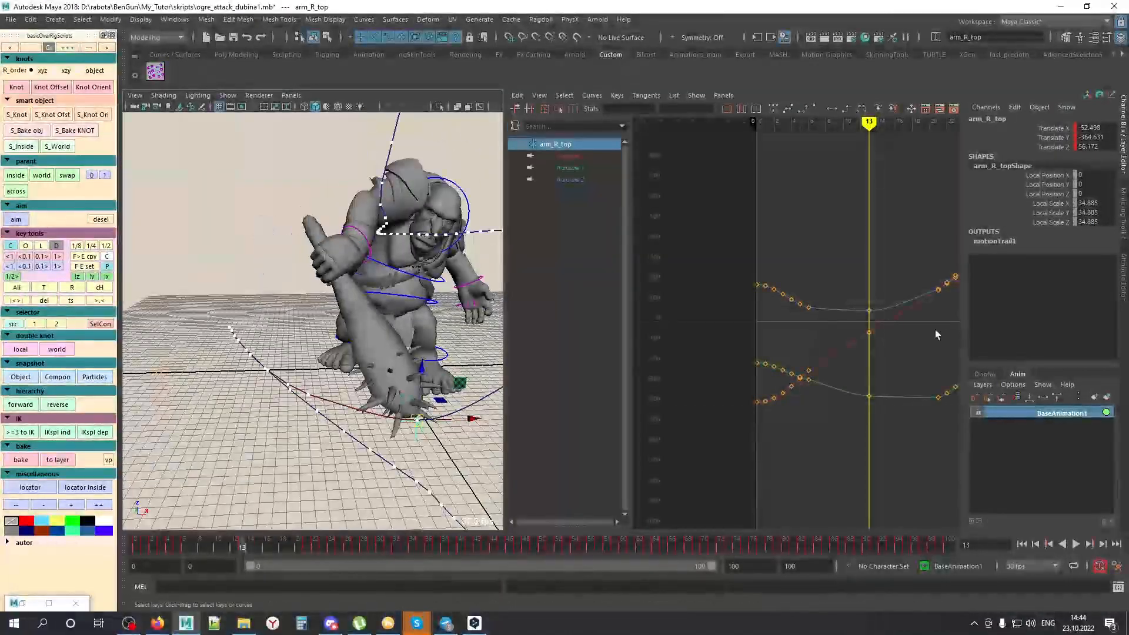
Step: Delete the arm_R_top keys between frames 0 and 6, and key the locator at about X -249, Y -294, Z 70 at frame 6
left_click_drag(761, 275, 805, 414)
key("Delete")
left_click_drag(227, 542, 186, 543)
left_click_drag(252, 434, 359, 430)
middle_click_drag(364, 432, 353, 440)
key("s")
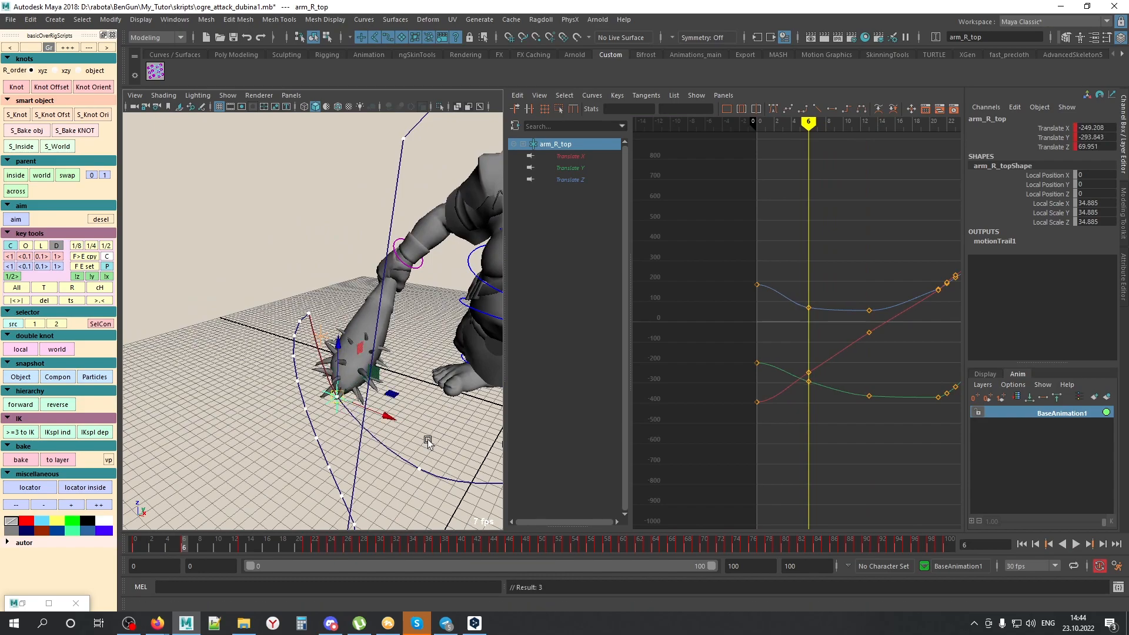
Step: Play back the animation and examine the club tip's motion trail from several angles
left_click_drag(365, 432, 246, 406, "alt")
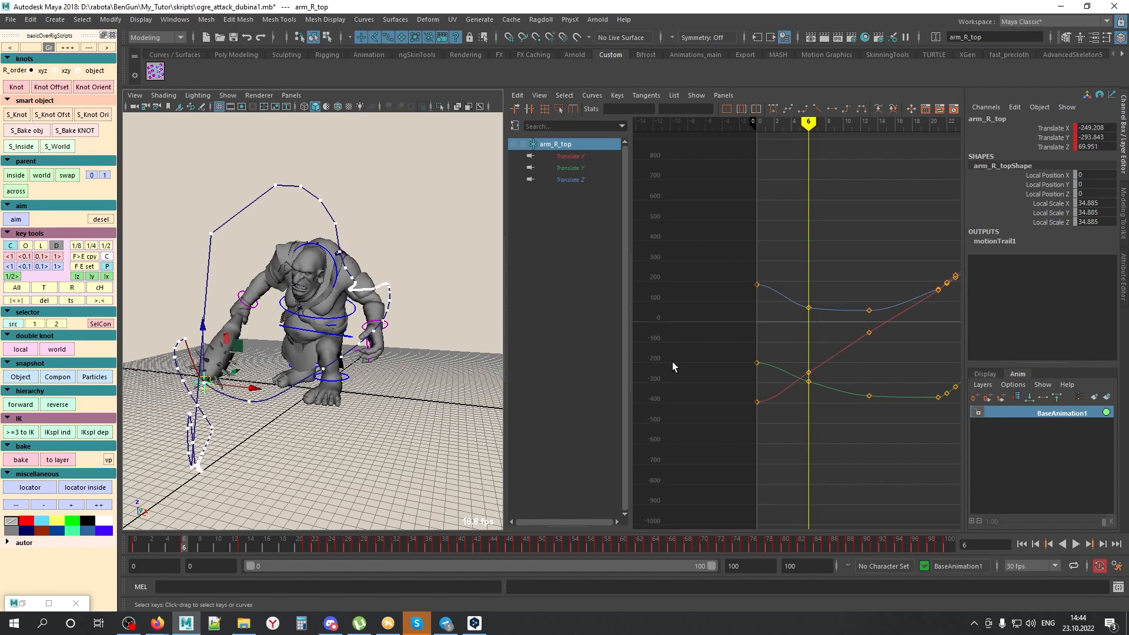
left_click_drag(371, 374, 347, 525, "alt")
key("alt+v")
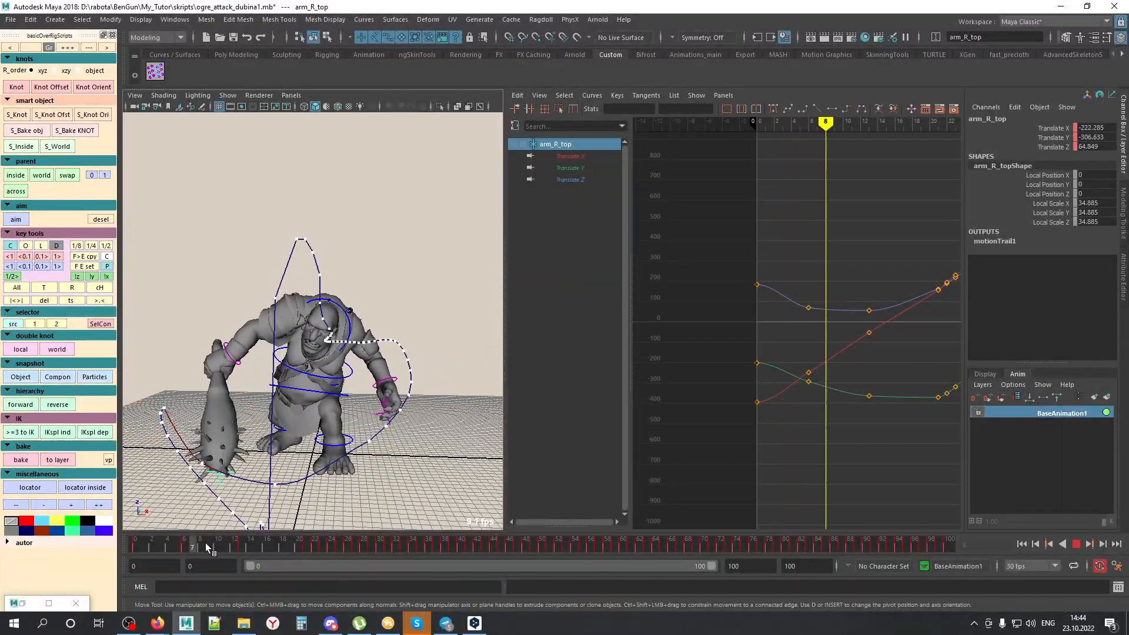
key("alt+v")
left_click_drag(376, 353, 388, 498, "alt")
Step: Delete the arm_R_top Translate X keys from frame 57 to 60 to straighten the overhead strike
left_click_drag(432, 546, 592, 539)
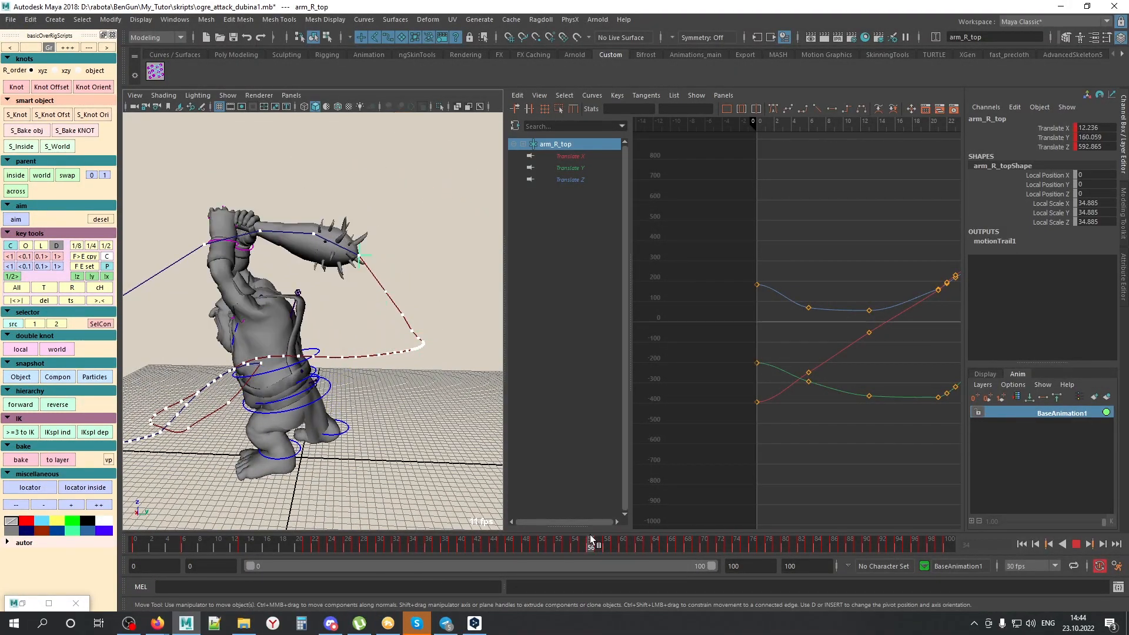
left_click_drag(396, 215, 191, 361, "alt")
left_click(570, 156)
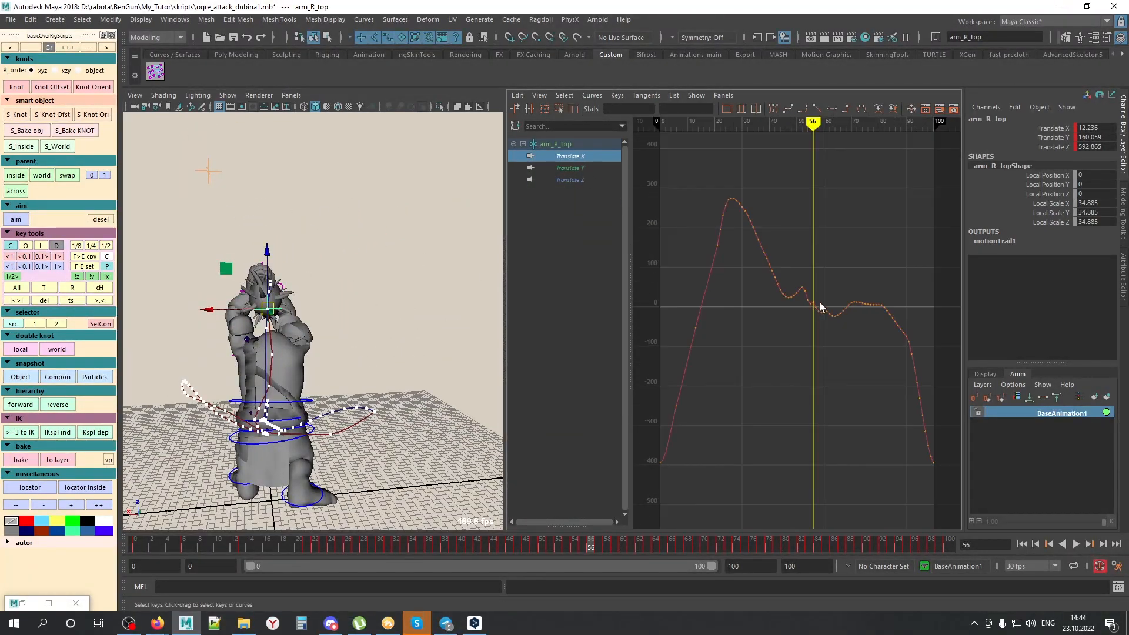
right_click_drag(817, 320, 855, 329, "alt+shift")
middle_click_drag(855, 331, 792, 351, "alt")
left_click_drag(257, 411, 258, 470, "alt")
key("alt+period")
key("alt+period")
key("alt+period")
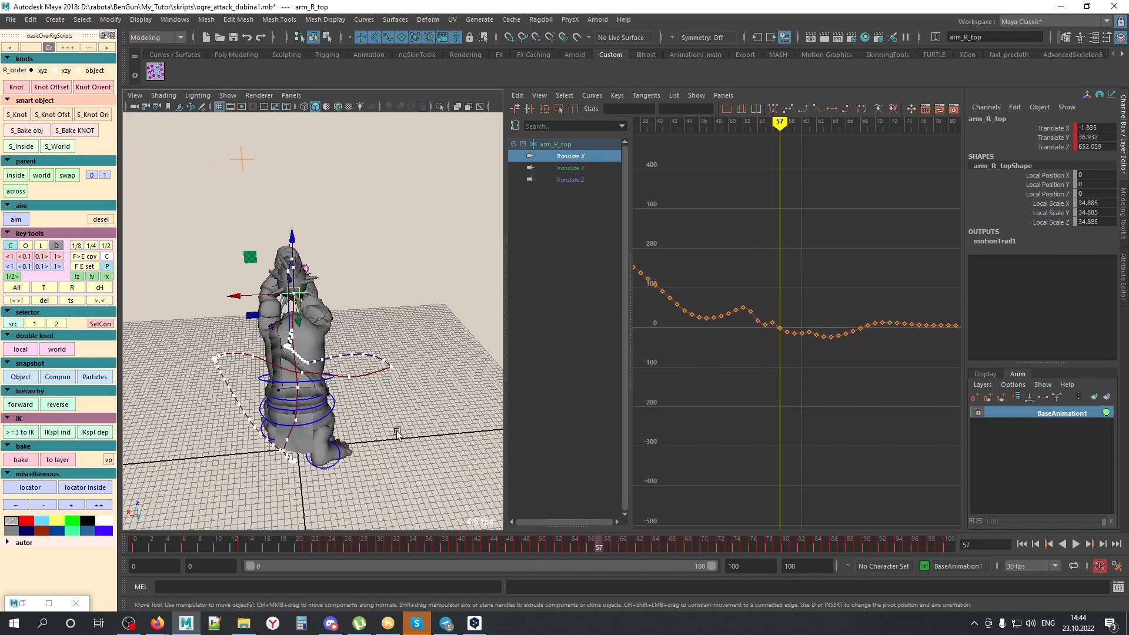
right_click_drag(713, 362, 754, 340, "alt")
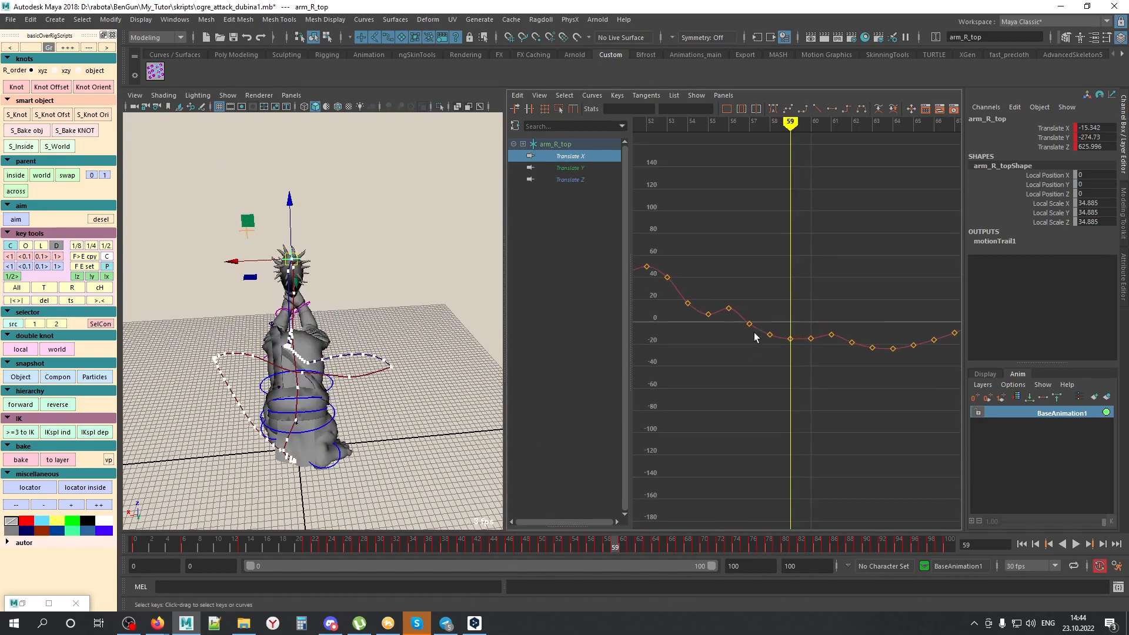
left_click_drag(741, 282, 817, 372)
key("Delete")
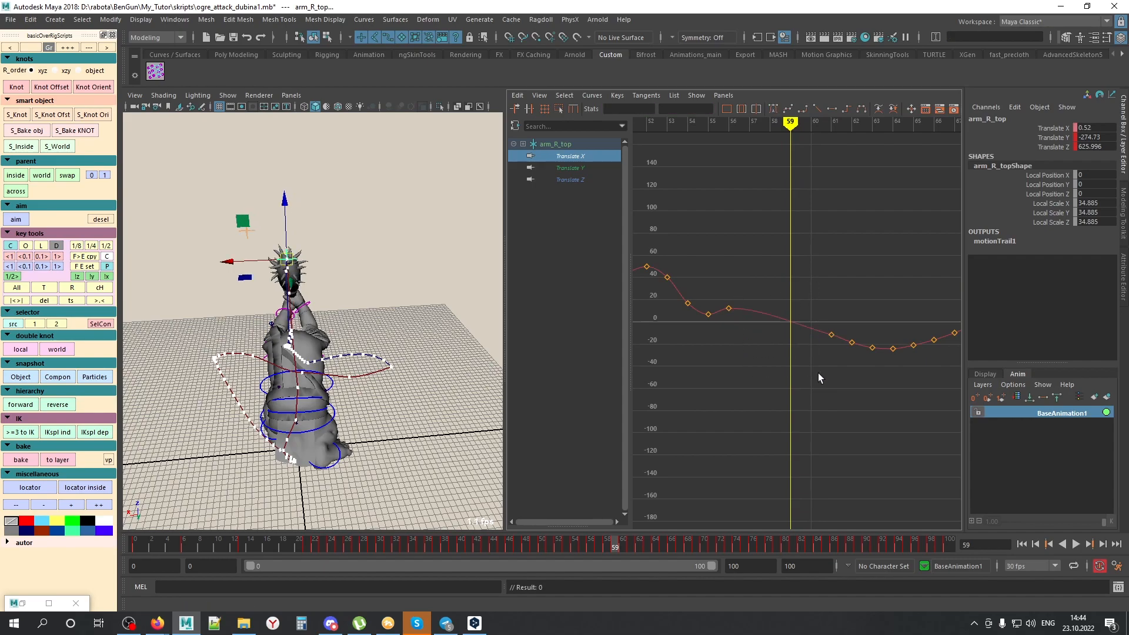
Step: Scrub and play back the overhead strike, checking the club's path from the front and side
left_click_drag(353, 329, 414, 329, "alt")
mouse_move(615, 541)
left_mouse_down()
mouse_move(568, 539)
mouse_move(631, 541)
left_mouse_up()
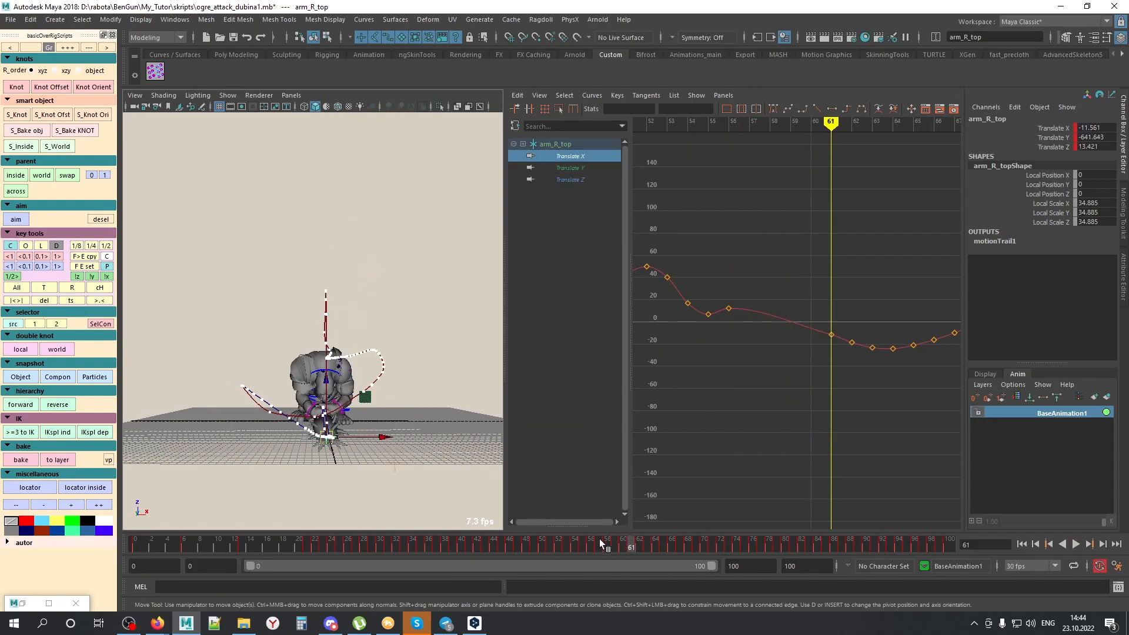
left_click_drag(365, 397, 494, 400, "alt")
key("alt+v")
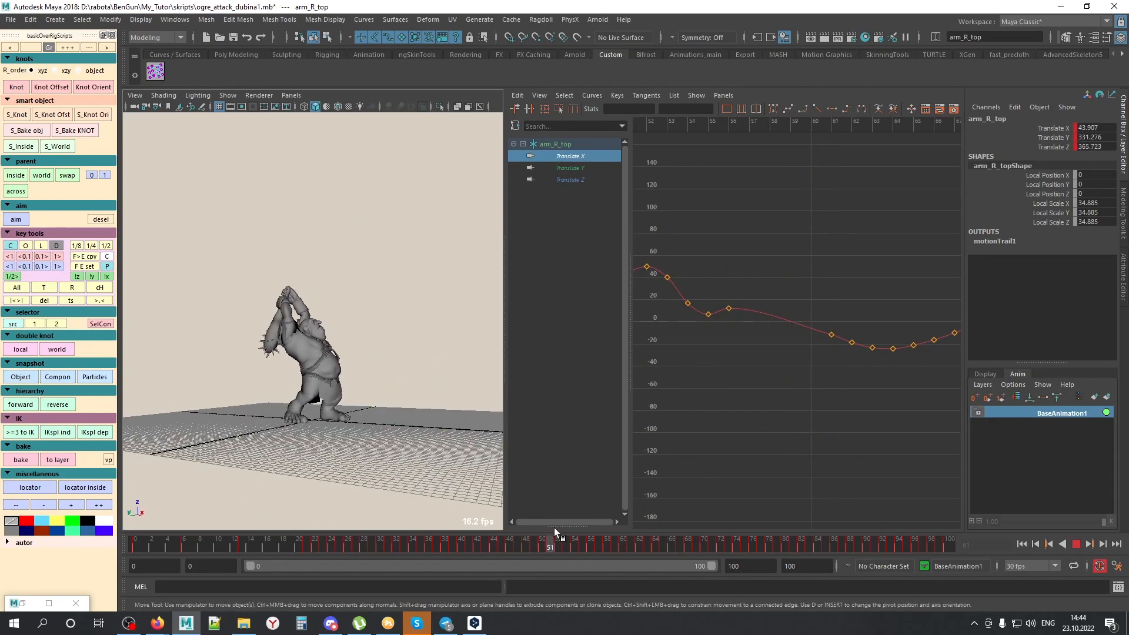
key("alt+v")
Step: Delete the arm_R_top locator's motion trail
left_click_drag(290, 298, 233, 298, "alt")
right_click_drag(233, 298, 367, 318, "alt")
left_click_drag(367, 318, 413, 323, "alt")
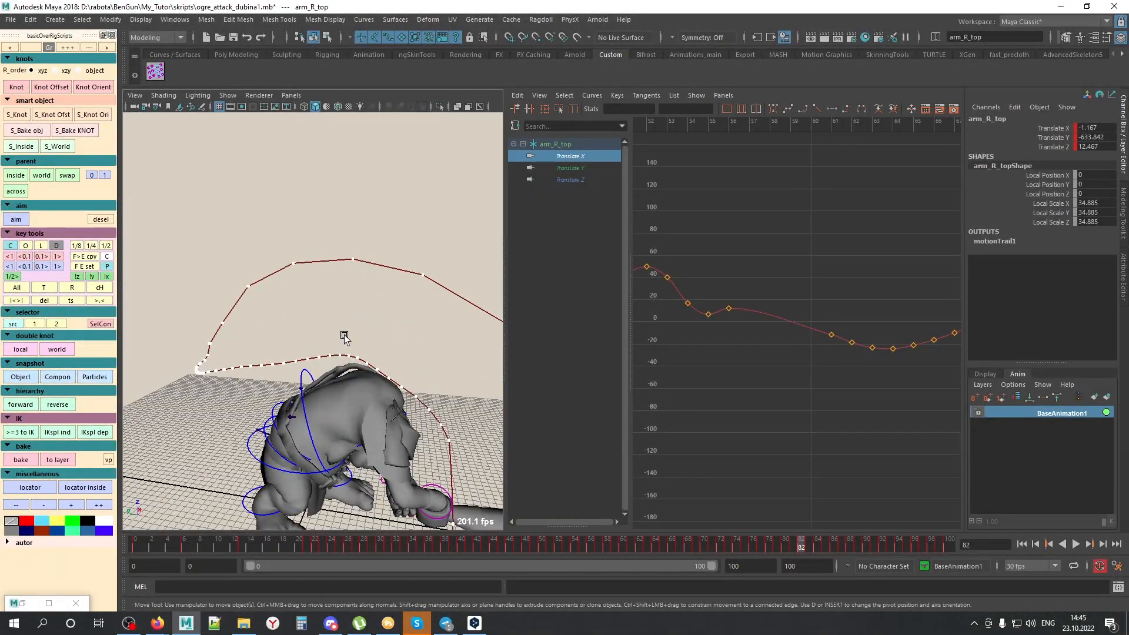
left_click_drag(414, 355, 421, 196, "alt")
left_click(407, 357)
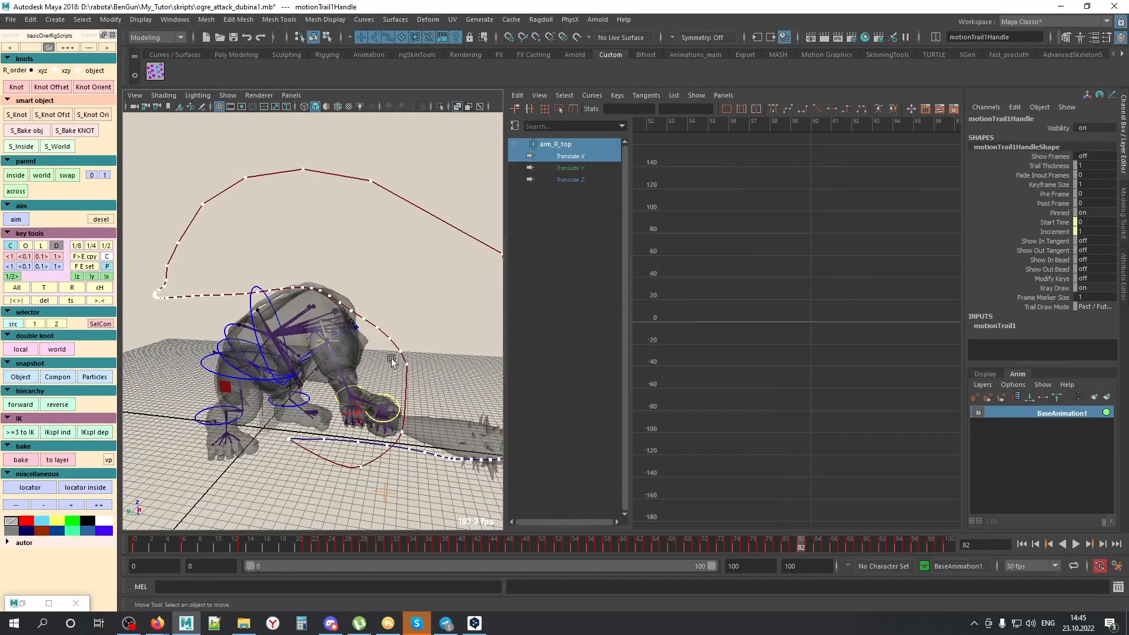
key("Delete")
Step: Go to frame 35, select the spine3 control and switch off the x-ray display
left_click_drag(269, 548, 420, 544)
middle_click_drag(329, 392, 345, 390, "alt")
right_click_drag(345, 389, 377, 353, "alt")
middle_click_drag(334, 320, 371, 350, "alt")
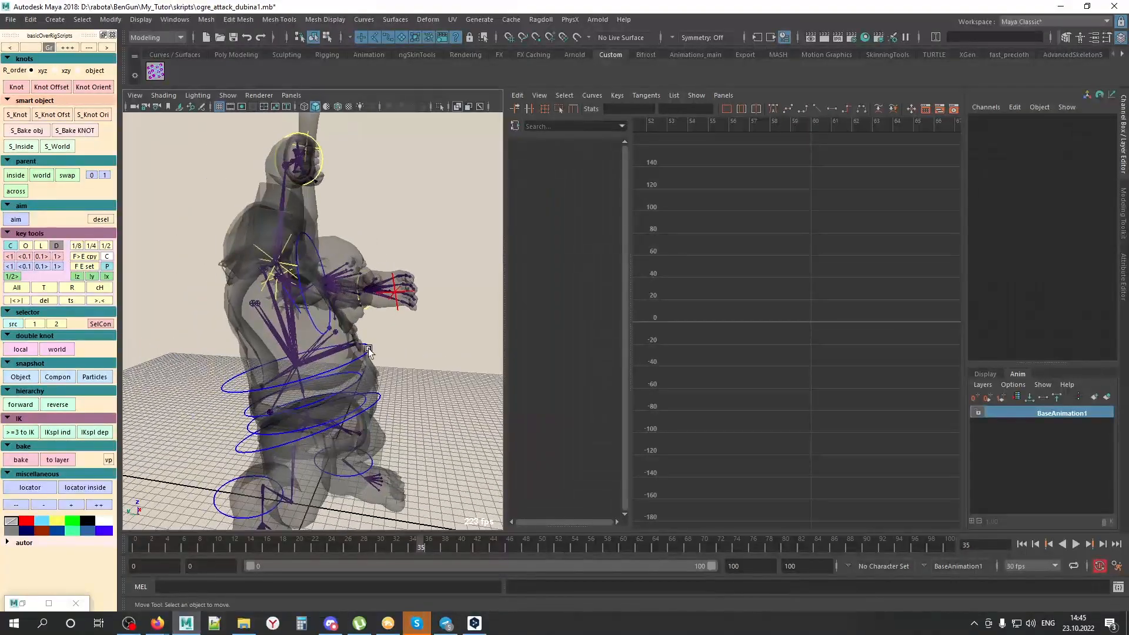
left_click(371, 350)
key("alt+x")
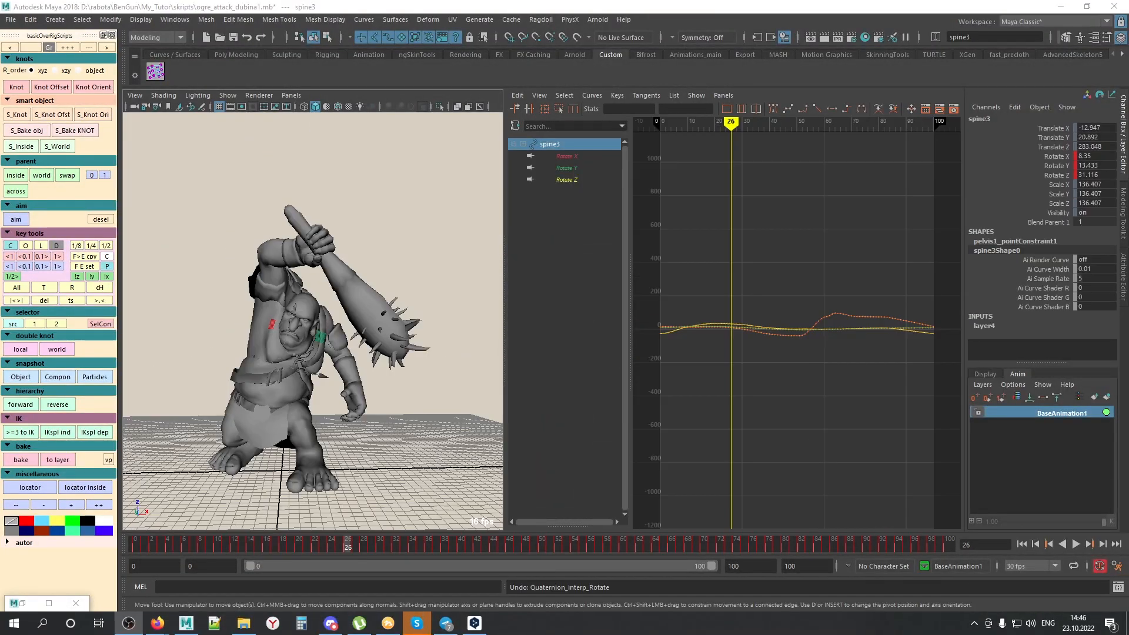
Step: Enlarge the viewport and review the torso's movement during the early swing by scrubbing and playing back
middle_click_drag(448, 379, 494, 335, "alt")
left_click_drag(503, 329, 638, 329)
left_click_drag(406, 388, 437, 377, "alt")
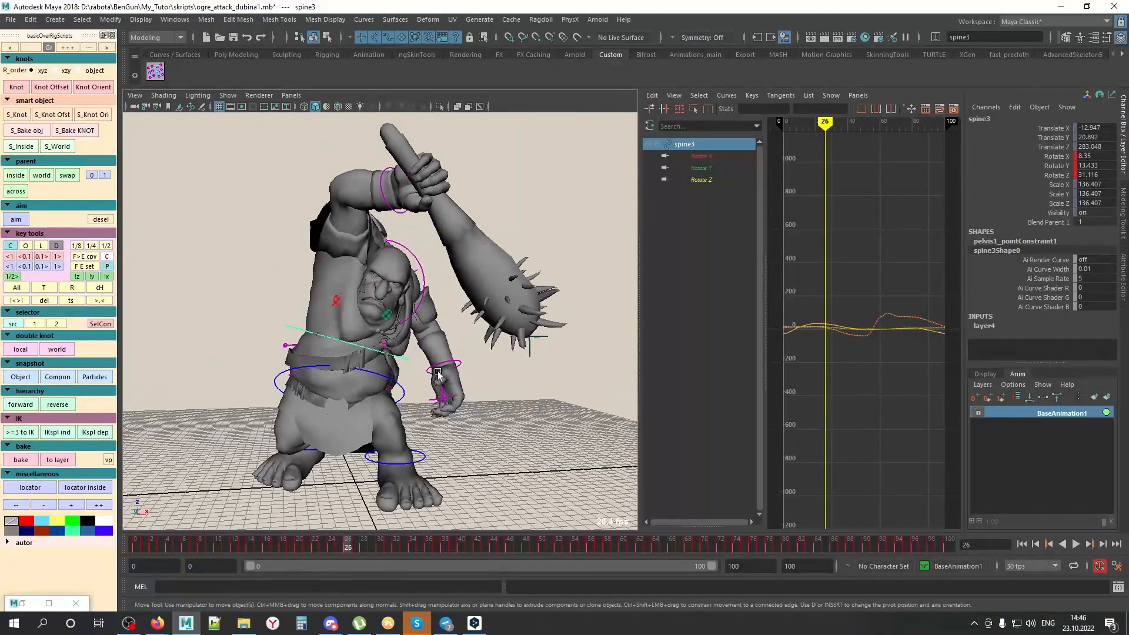
left_click_drag(349, 536, 316, 405)
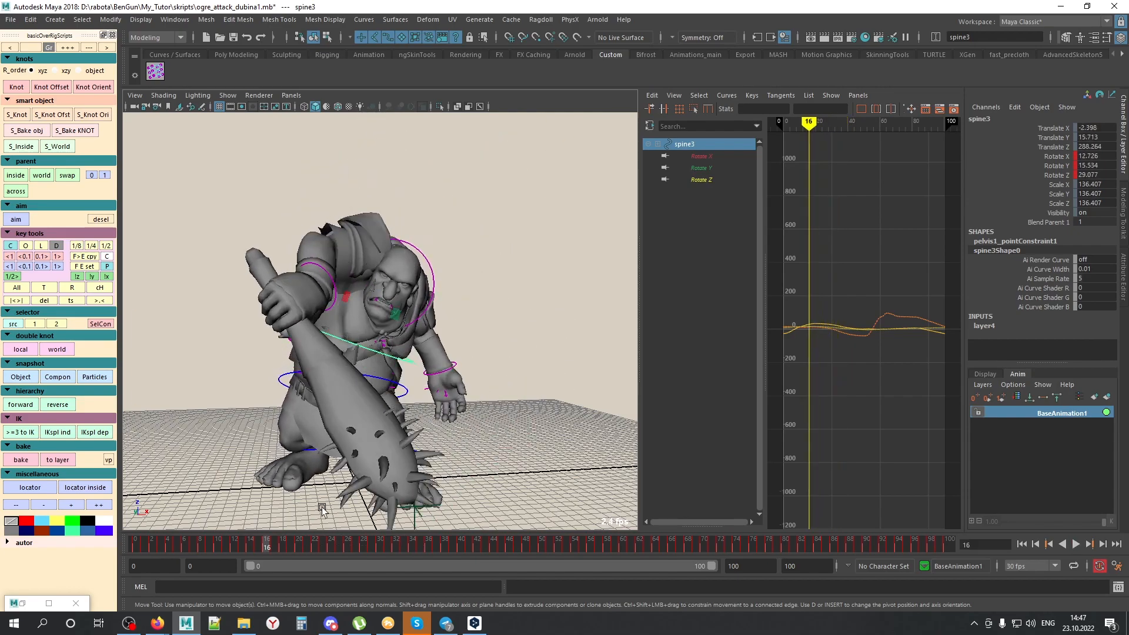
key("alt+v")
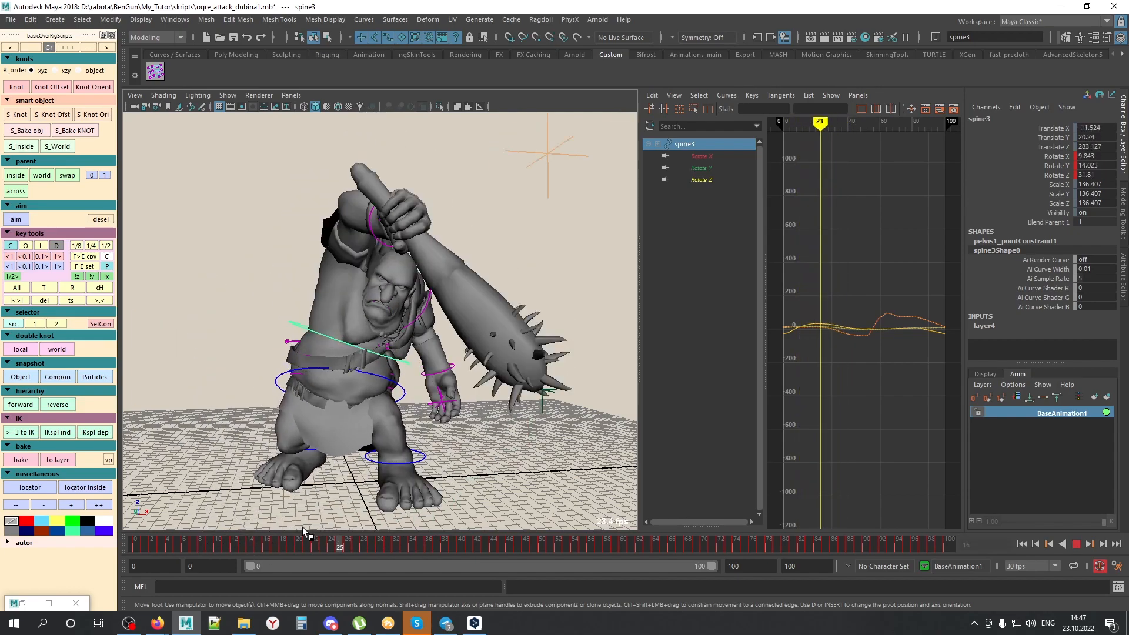
key("alt+v")
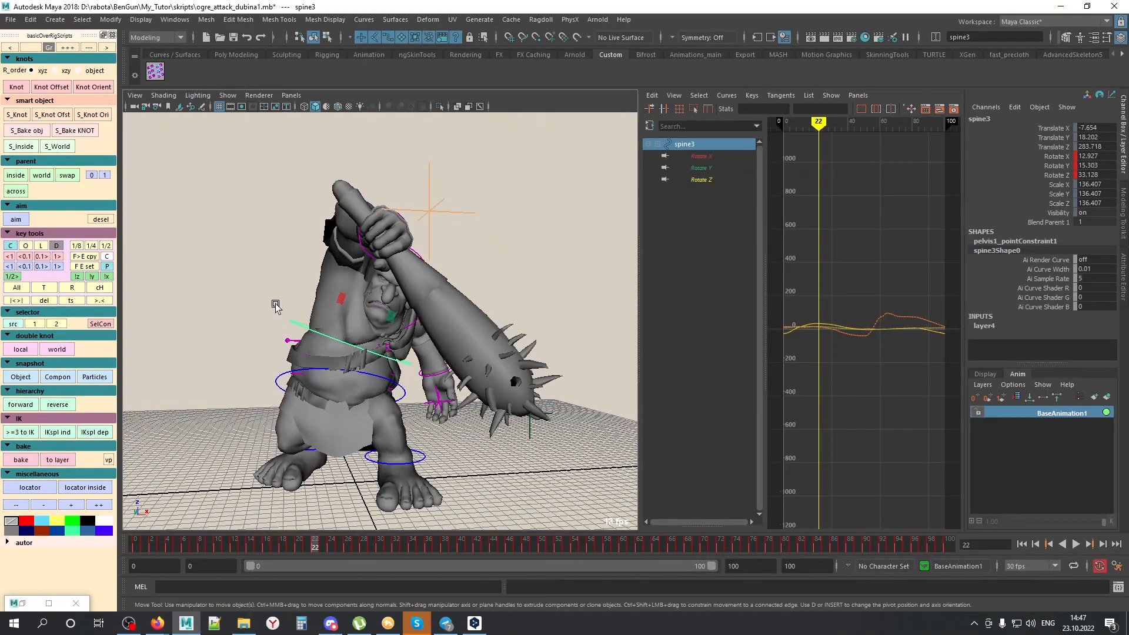
Step: Show the character in x-ray and create a knot for the spine3 control at frame 22
scroll(365, 368, "up", 4)
key("alt+x")
left_click_drag(365, 368, 482, 397, "alt")
key("alt+x")
key("alt+x")
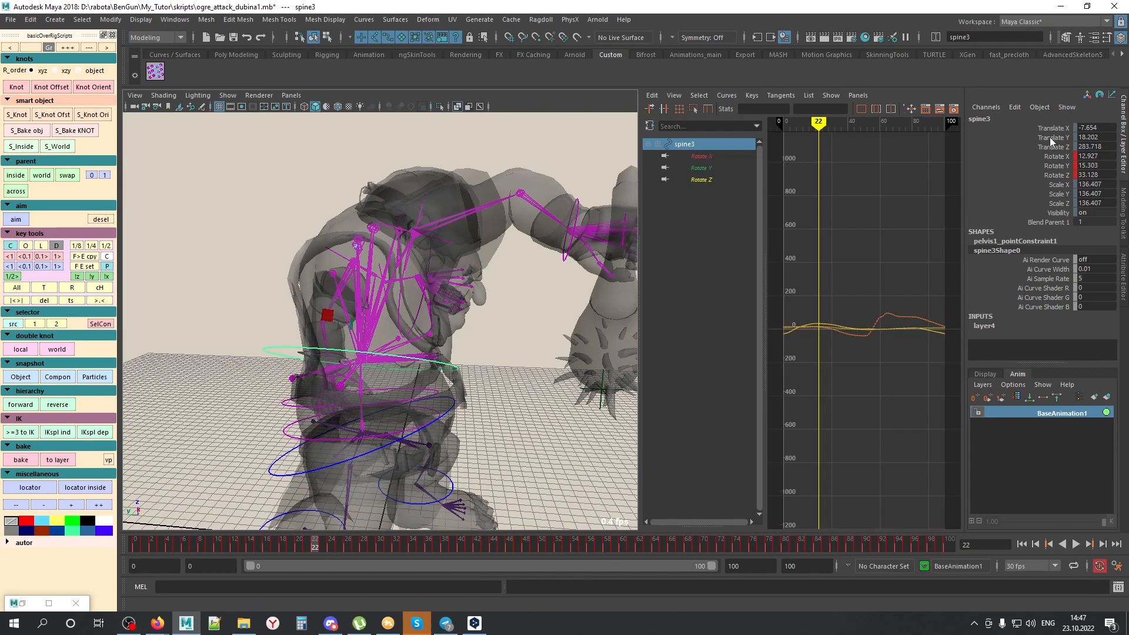
left_click(17, 87)
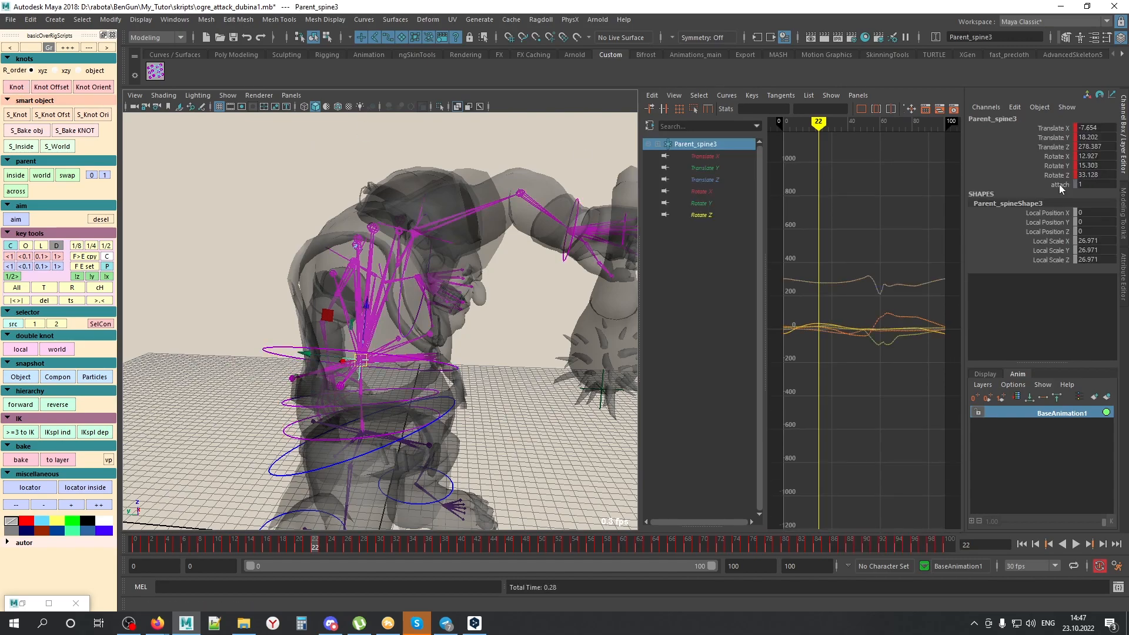
Step: Check the spine3 control's constrained channels, reselect its Parent_spine3 knot and start an aim setup on it
left_click(449, 361)
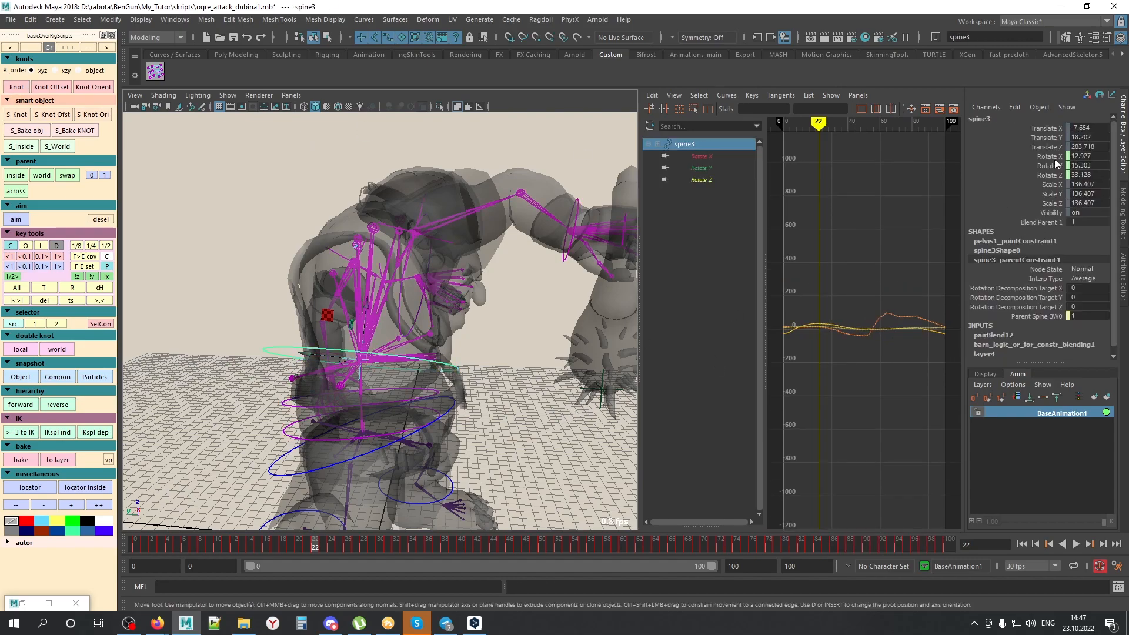
left_click(302, 355)
left_click_drag(565, 329, 380, 394, "alt")
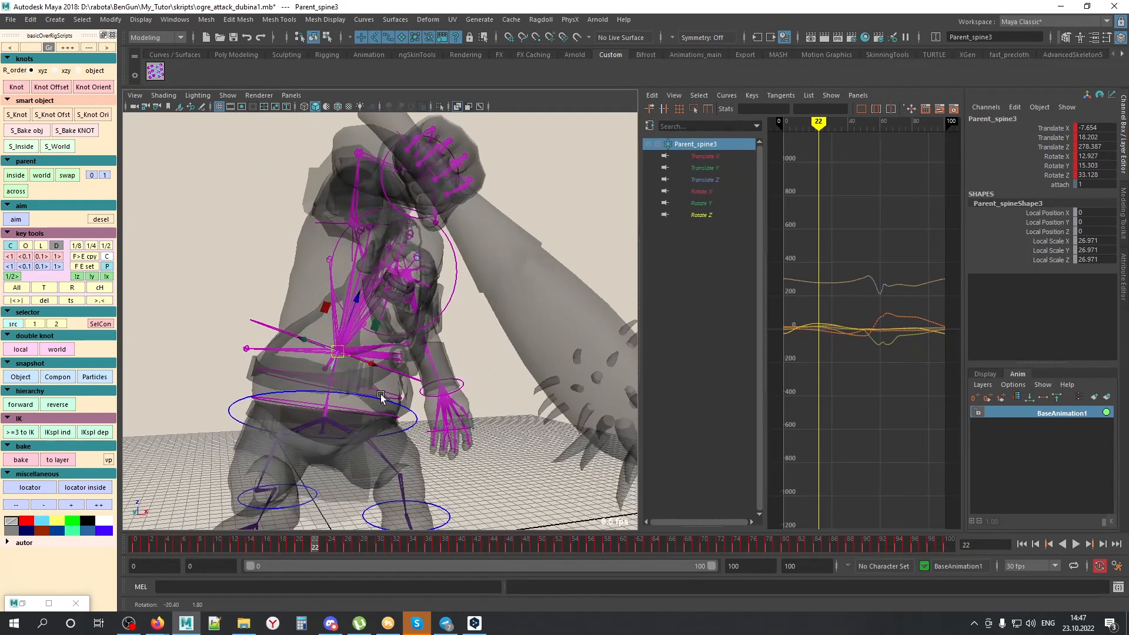
left_click(22, 219)
Step: Try placing the Parent_spine3_side aim locator near the club at about X 174, Y -301, Z 197, and undo the move
left_click_drag(220, 299, 445, 401, "alt")
middle_click_drag(445, 402, 664, 417)
key("Right")
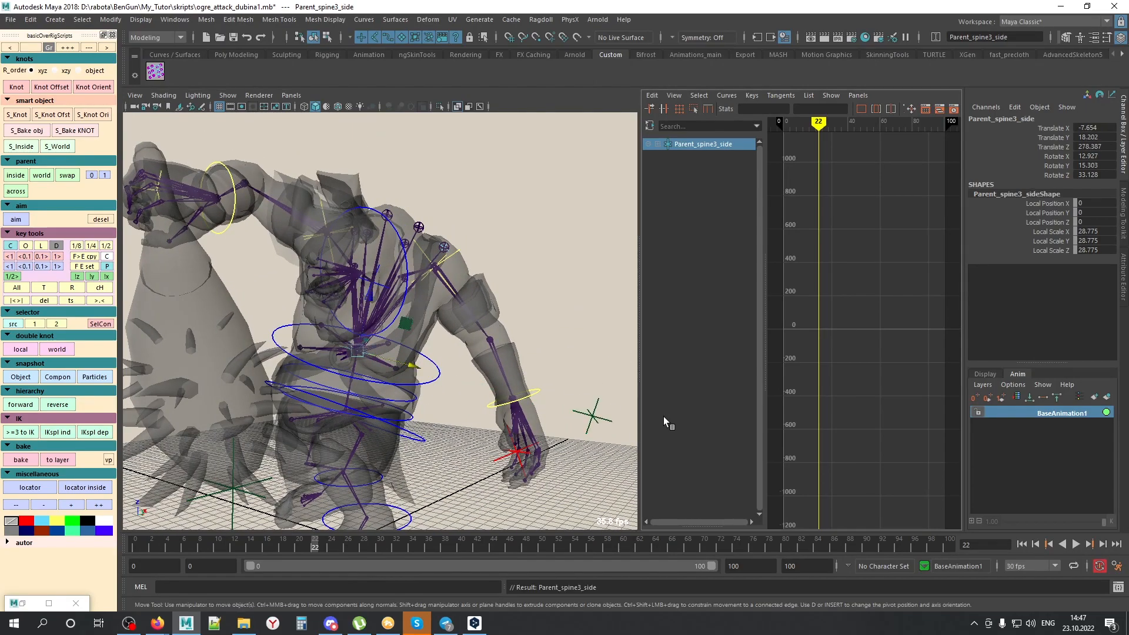
left_click_drag(500, 377, 422, 406, "alt")
middle_click_drag(428, 316, 232, 432)
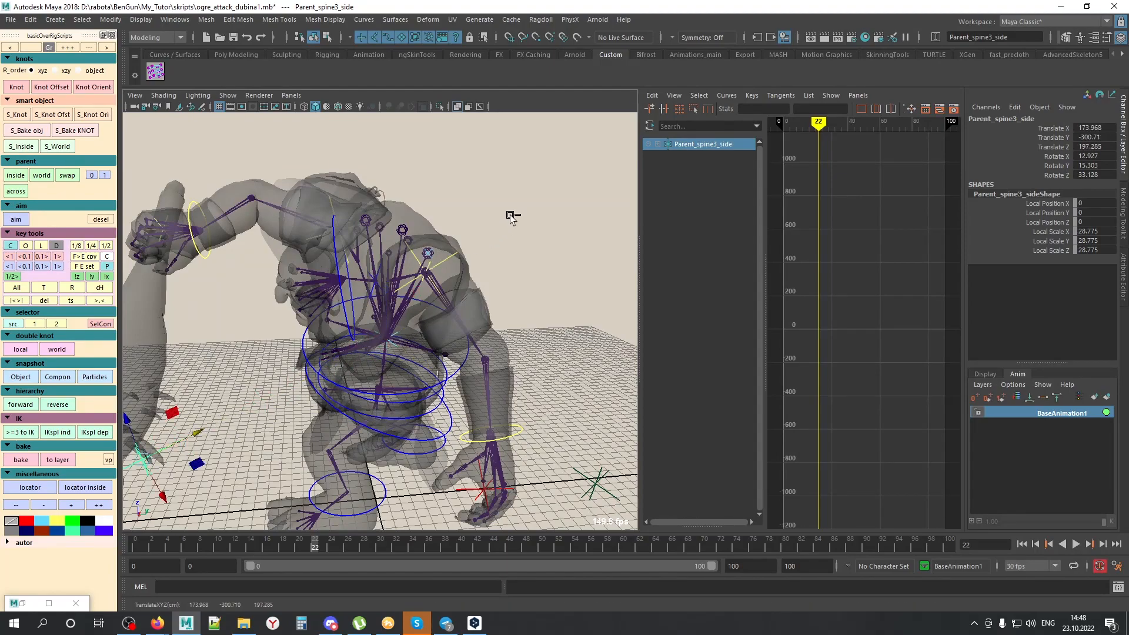
key("ctrl+z")
Step: Move the Parent_spine3_side locator above the shoulders to about X 97, Y 4, Z 569 and complete the aim setup
left_click_drag(385, 292, 398, 68)
middle_click_drag(462, 308, 421, 387, "alt")
left_click_drag(421, 386, 407, 357, "alt")
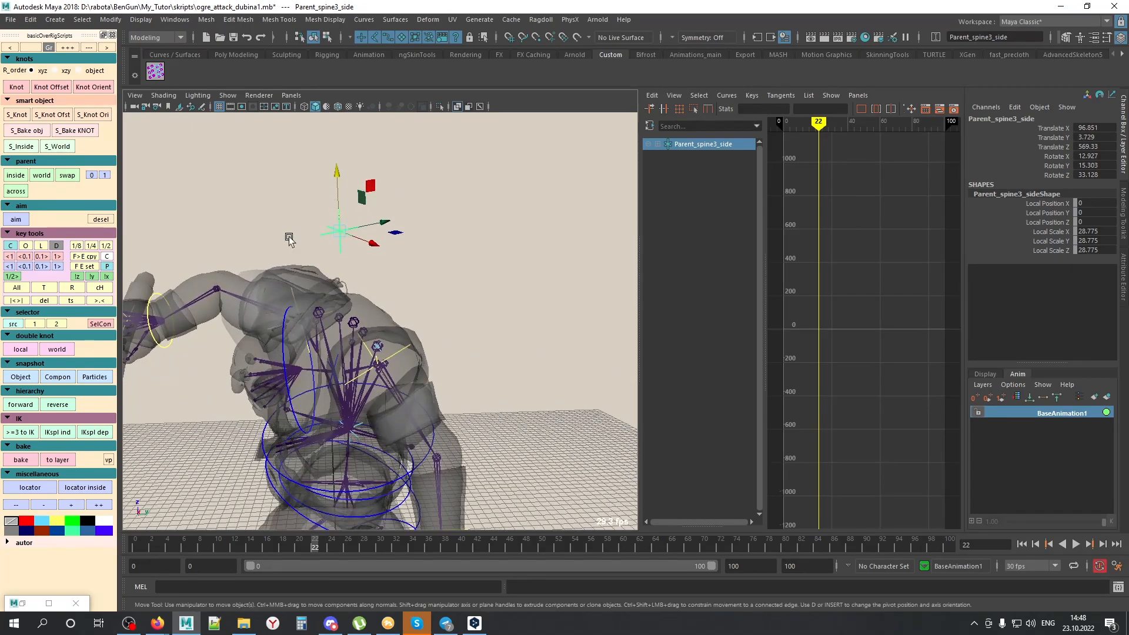
left_click(293, 306)
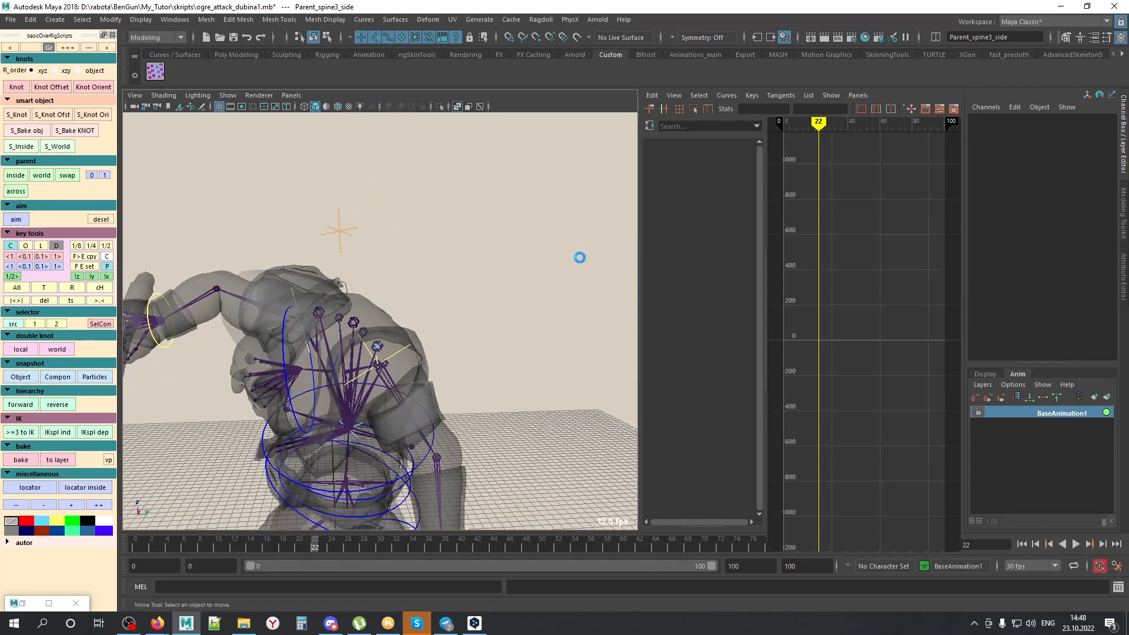
left_click_drag(546, 271, 507, 292, "alt")
left_click_drag(464, 374, 513, 381, "alt")
Step: Undo the last two changes and select the Parent_spine3_side locator above the shoulders
key("ctrl+z")
key("ctrl+z")
left_click(451, 284)
left_click(341, 225)
Step: Try moving the Parent_spine3_side locator in different directions to test the torso's response, undoing each move
left_click_drag(351, 318, 332, 242, "alt")
mouse_move(419, 237)
middle_mouse_down()
mouse_move(385, 244)
mouse_move(457, 237)
mouse_move(351, 283)
mouse_move(423, 252)
middle_mouse_up()
left_click_drag(418, 272, 498, 274, "alt")
key("ctrl+z")
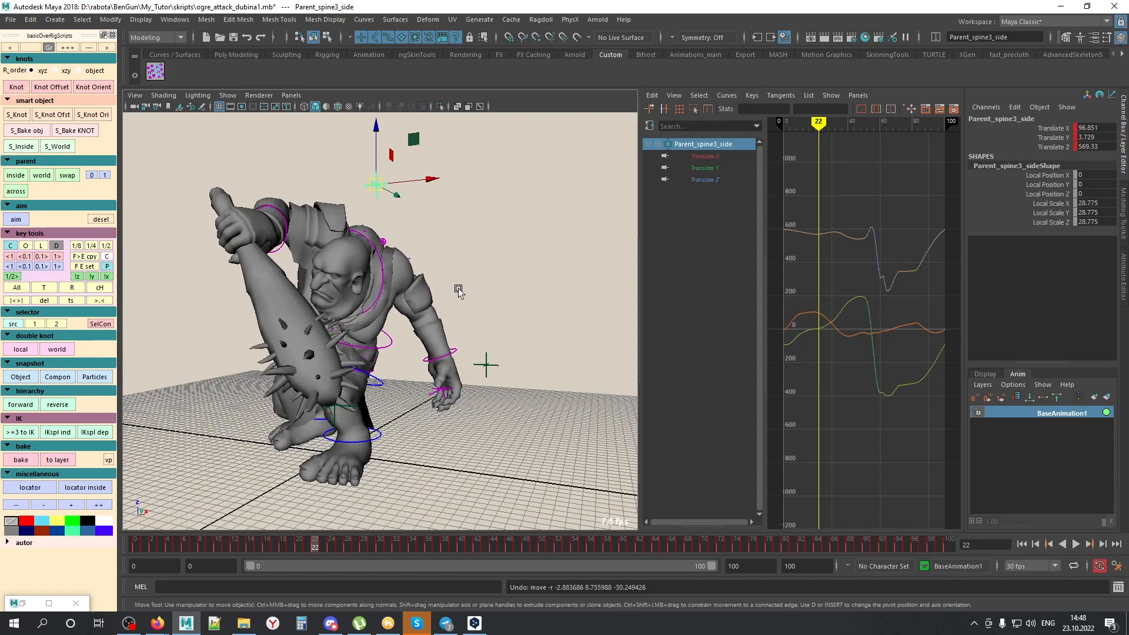
left_click_drag(509, 410, 435, 415, "alt")
left_click_drag(393, 292, 473, 301, "alt")
middle_click_drag(466, 298, 530, 338)
key("ctrl+z")
left_click_drag(461, 318, 353, 309, "alt")
middle_click_drag(353, 308, 429, 327)
key("ctrl+z")
key("ctrl+z")
Step: Create a motion trail for the Parent_spine3_side locator and play back the animation to review its path from above
left_click_drag(310, 543, 229, 505)
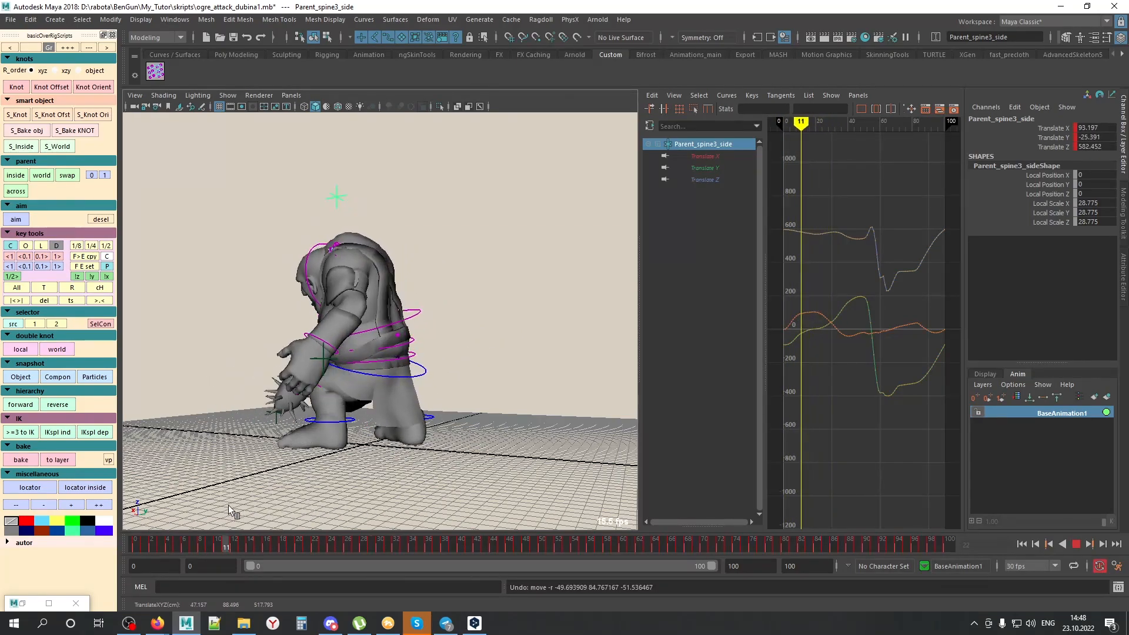
key("w")
key("ctrl+t")
left_click_drag(402, 387, 404, 528, "alt")
left_click_drag(228, 545, 394, 550)
key("alt+v")
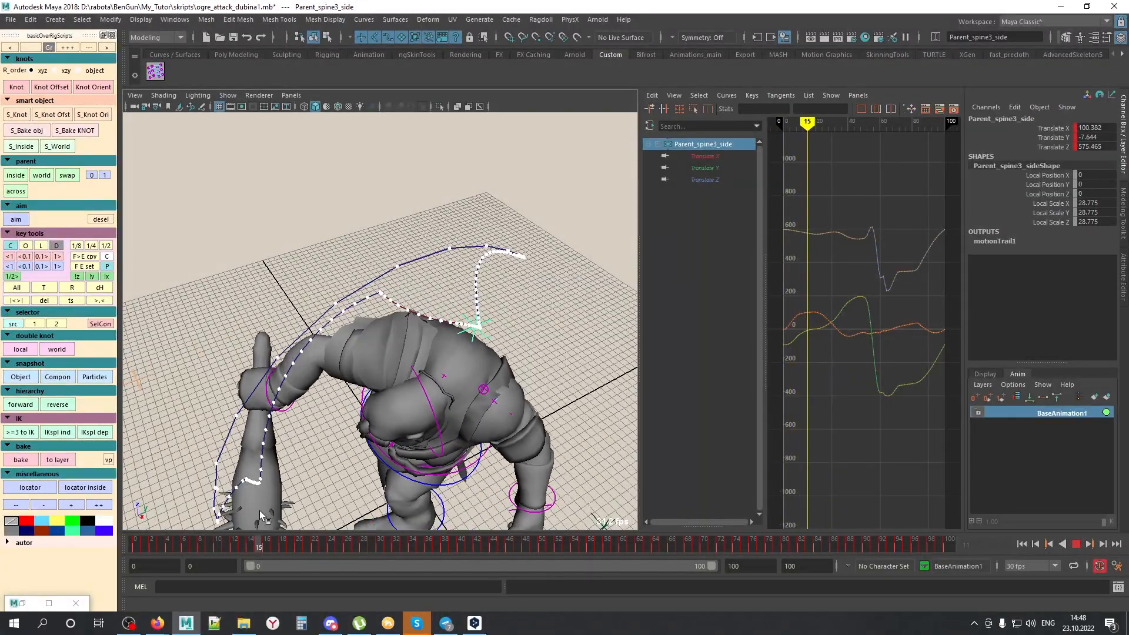
key("alt+v")
Step: Delete the Parent_spine3_side locator's Translate Y keys between frames 3 and 21
scroll(862, 301, "up", 4)
middle_click_drag(825, 316, 889, 331, "alt")
scroll(888, 335, "up", 5)
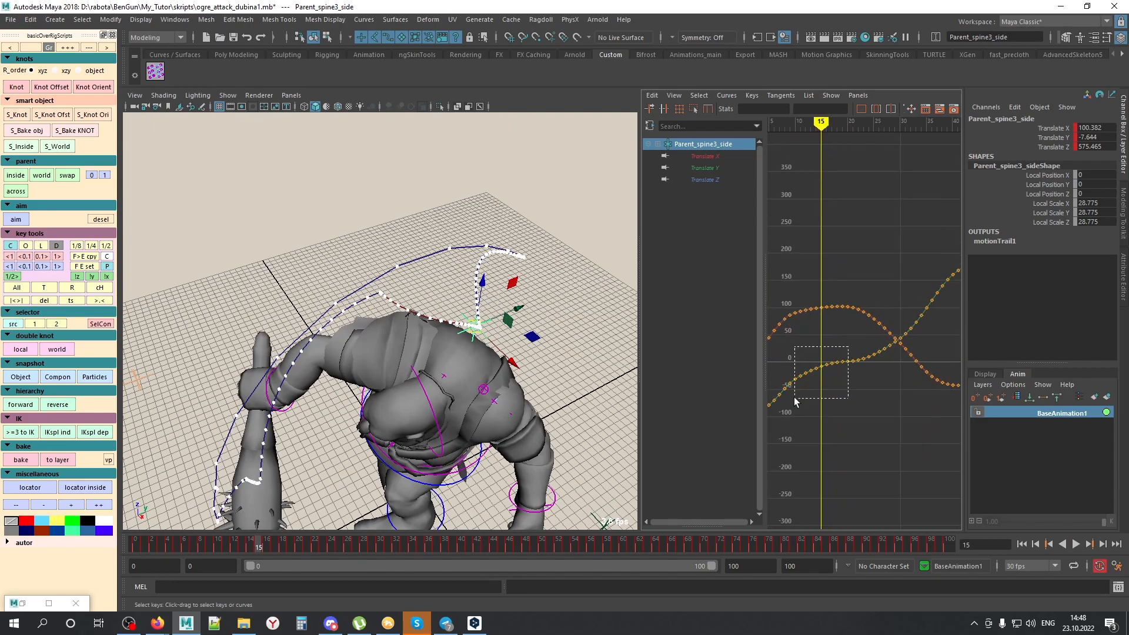
left_click_drag(793, 400, 794, 399)
key("Delete")
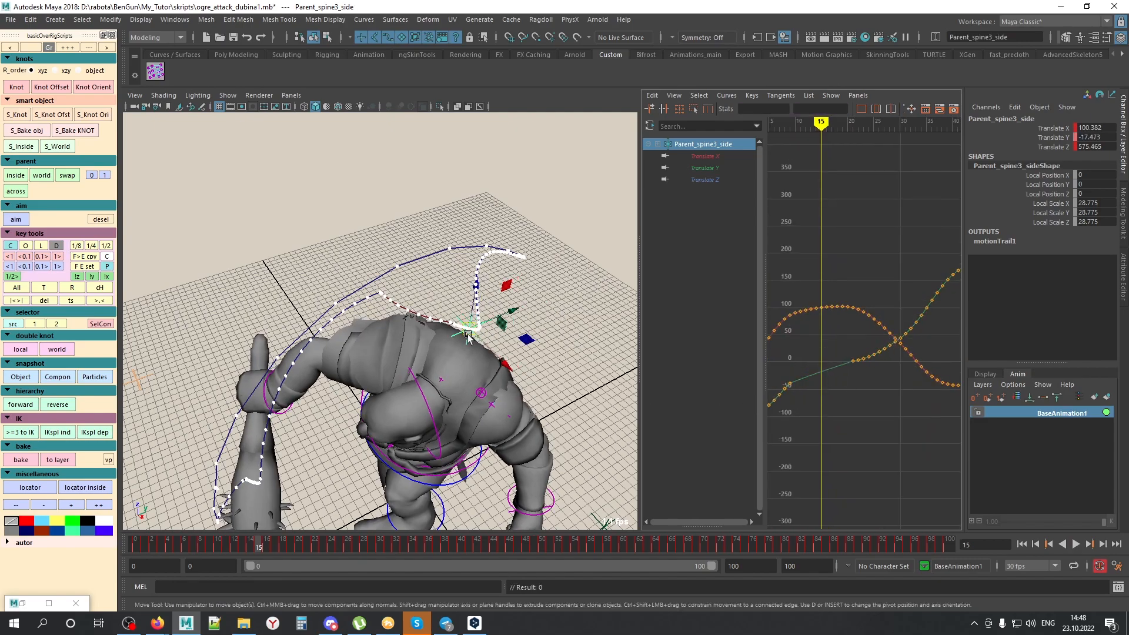
middle_click_drag(850, 355, 914, 368, "alt")
left_click_drag(878, 366, 826, 435)
key("Delete")
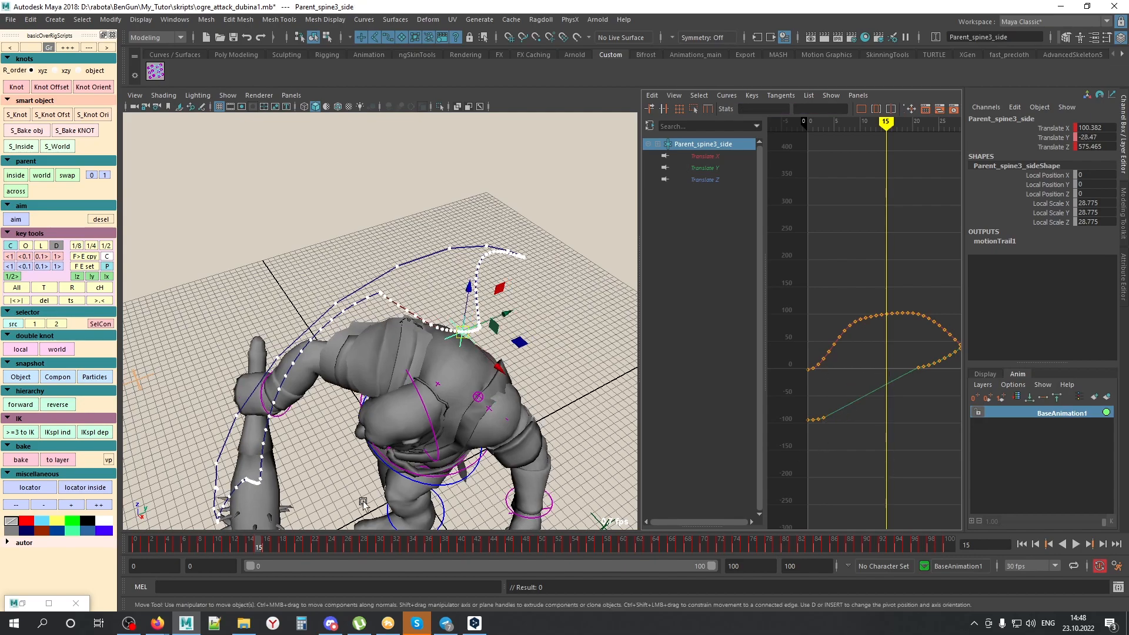
Step: Play back and scrub the attack from frame 0, with and without the rig display, to review the torso movement from the side
left_click_drag(153, 549, 76, 547)
key("alt+1")
left_click_drag(257, 419, 186, 359, "alt")
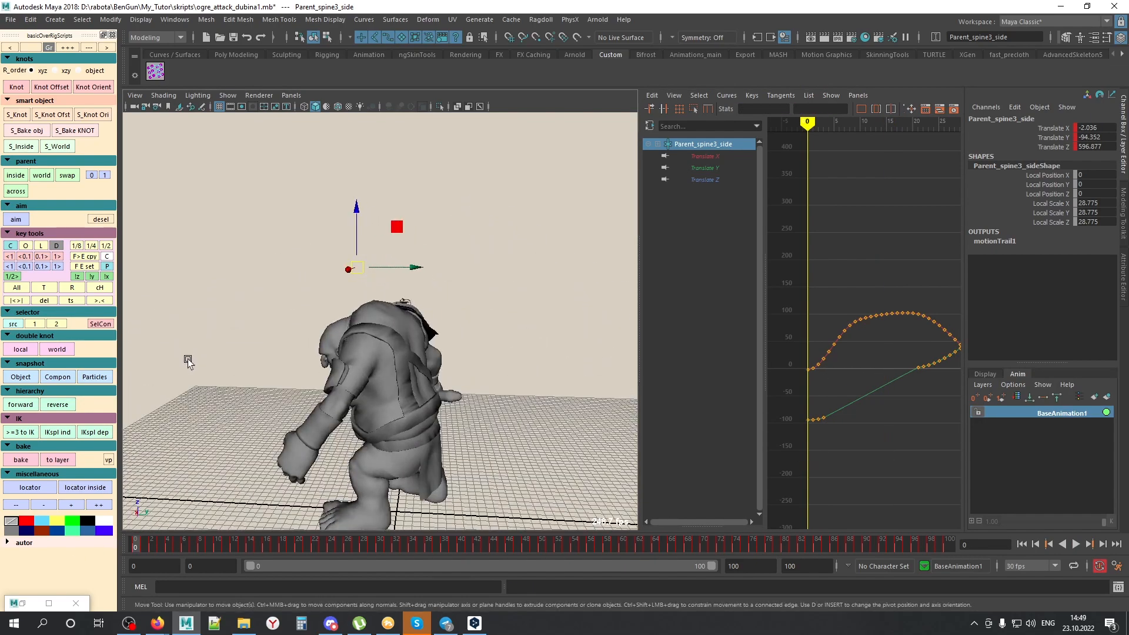
key("alt+v")
key("alt+v")
key("alt+1")
left_click_drag(319, 543, 133, 544)
key("alt+v")
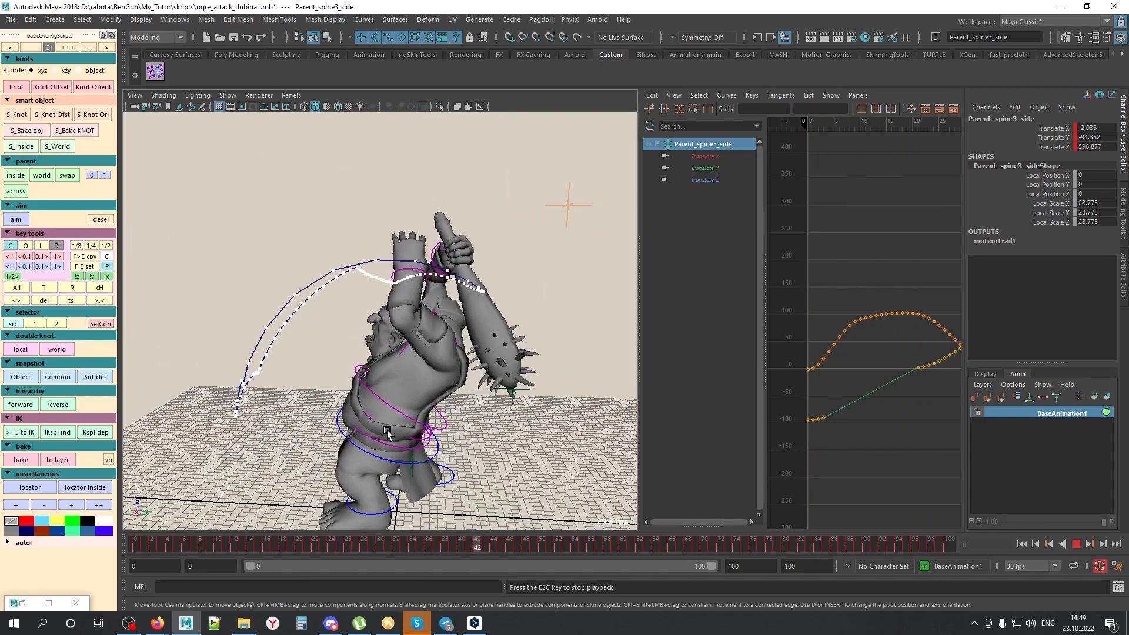
left_click(133, 546)
key("alt+v")
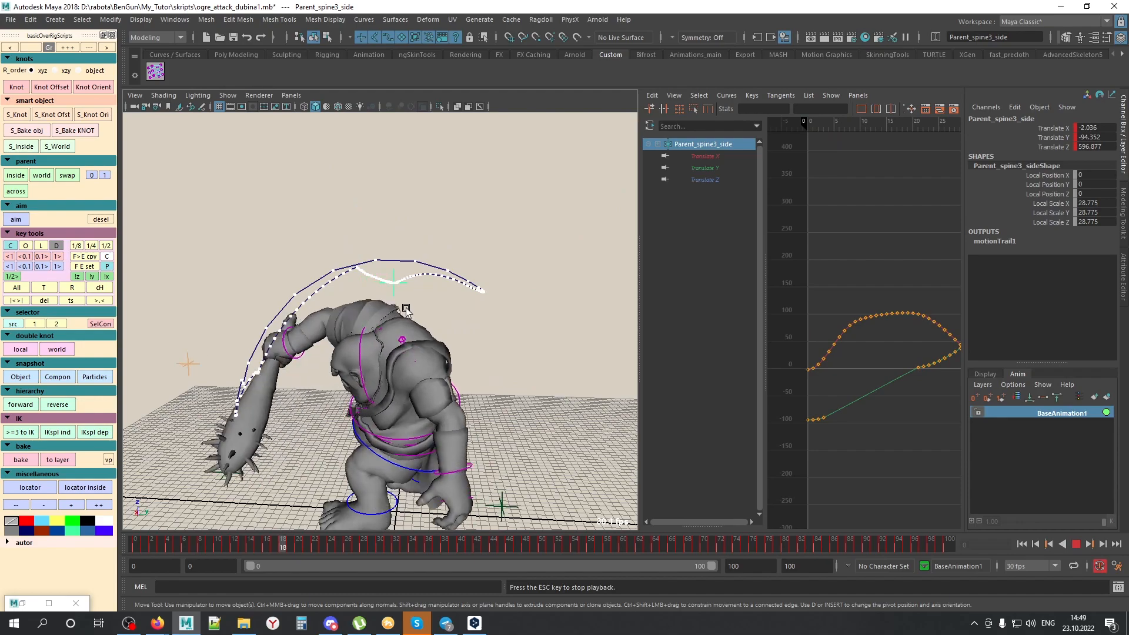
key("alt+v")
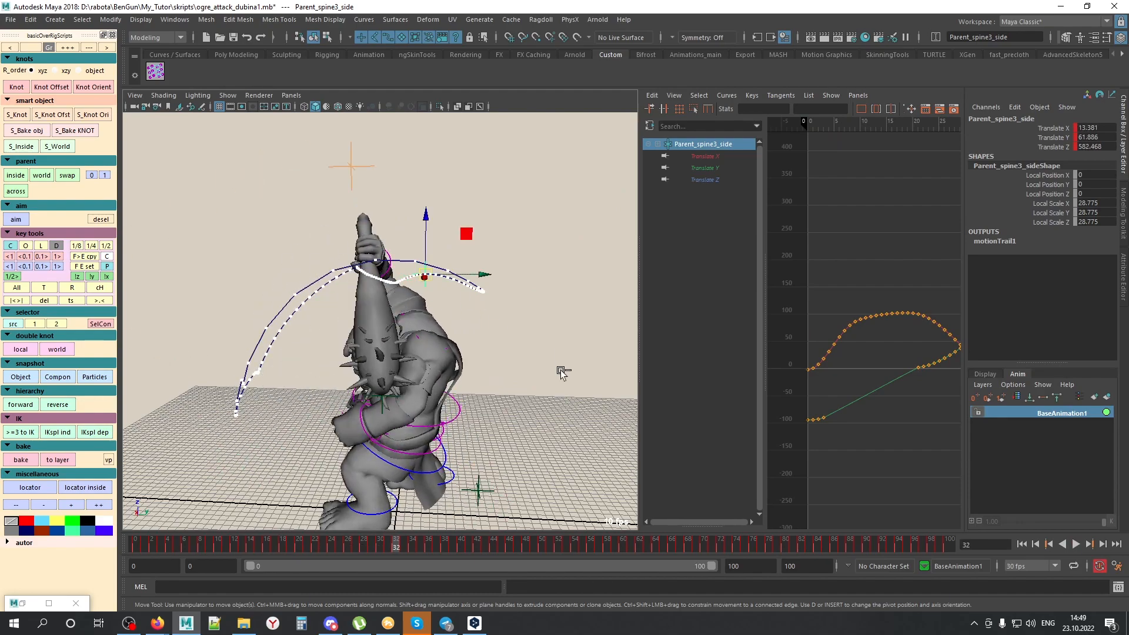
Step: Undo the deletion of the Parent_spine3_side locator's Translate Y keys and replay the animation for comparison
key("ctrl+z")
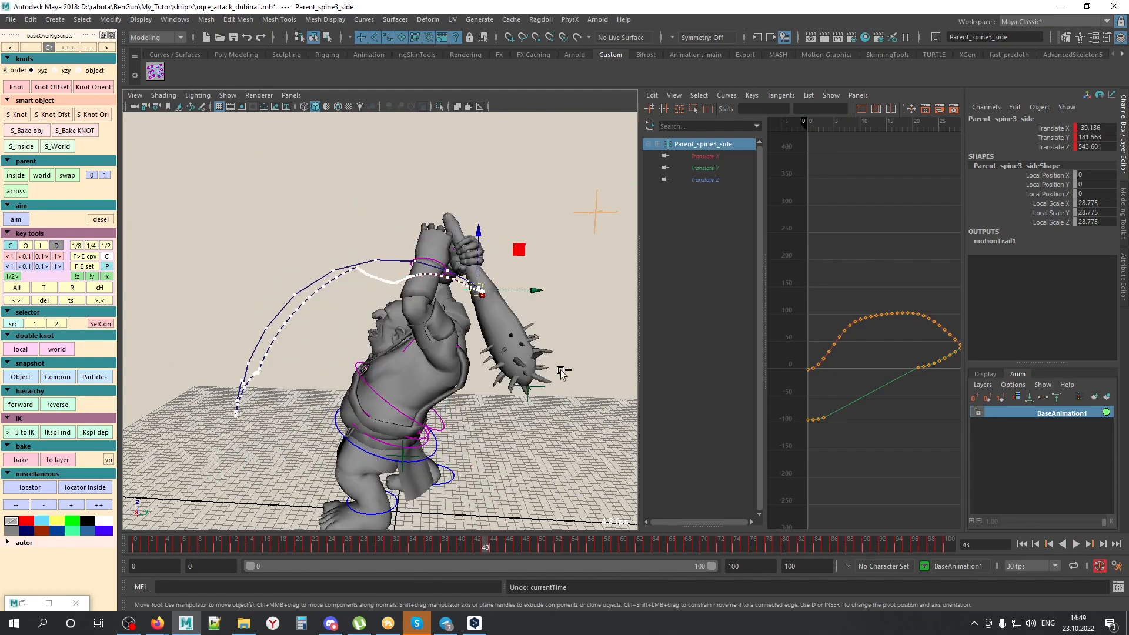
key("ctrl+z")
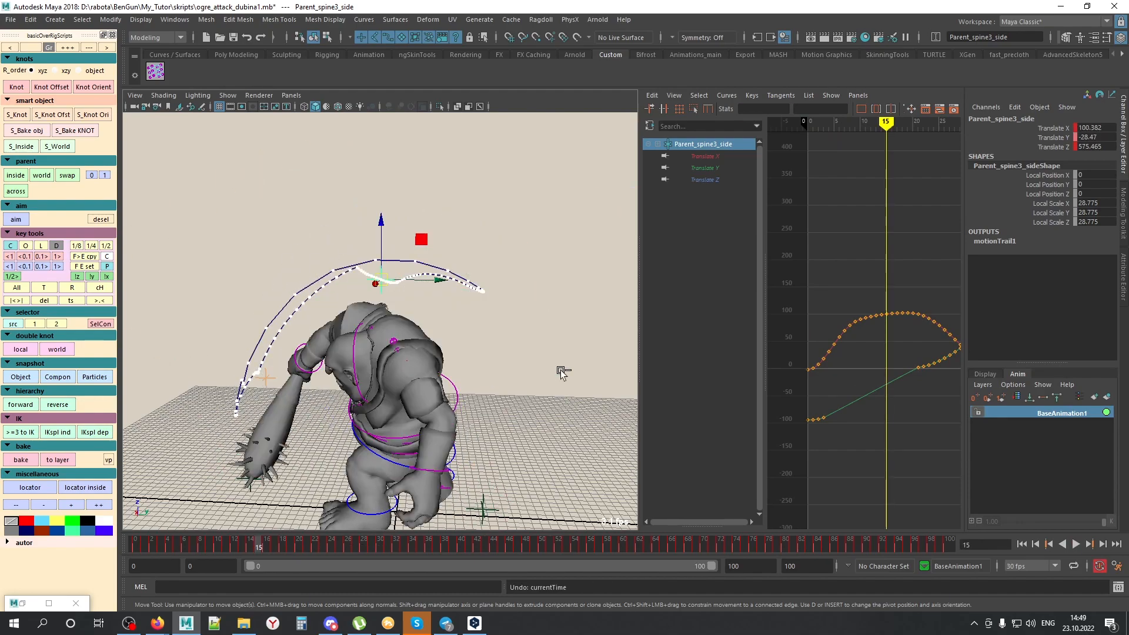
key("ctrl+z")
key("ctrl+z")
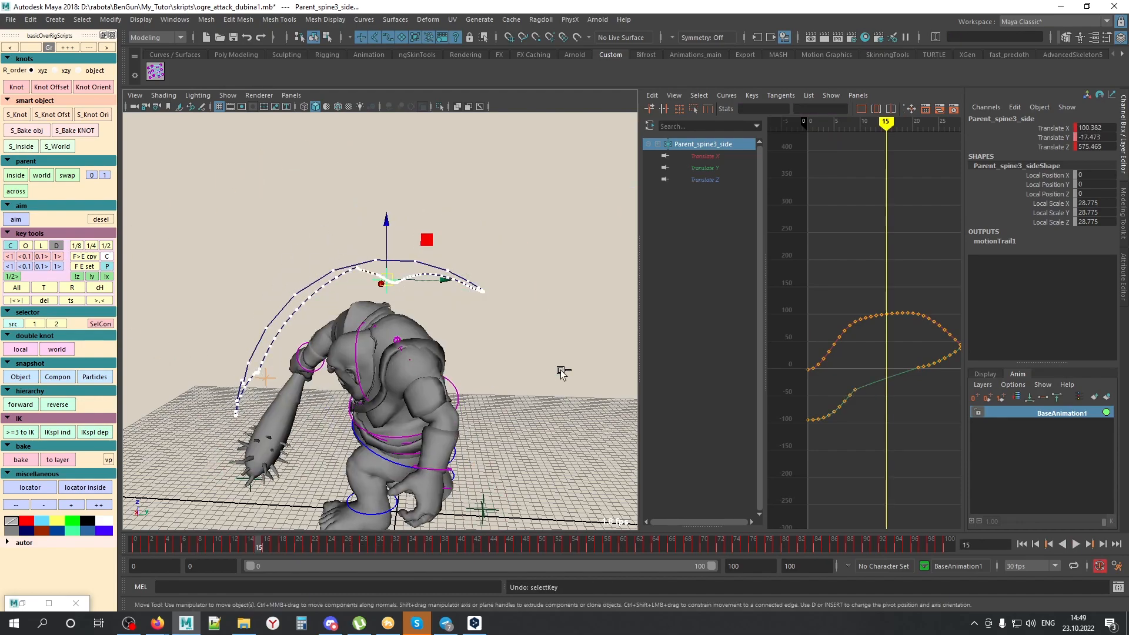
key("alt+v")
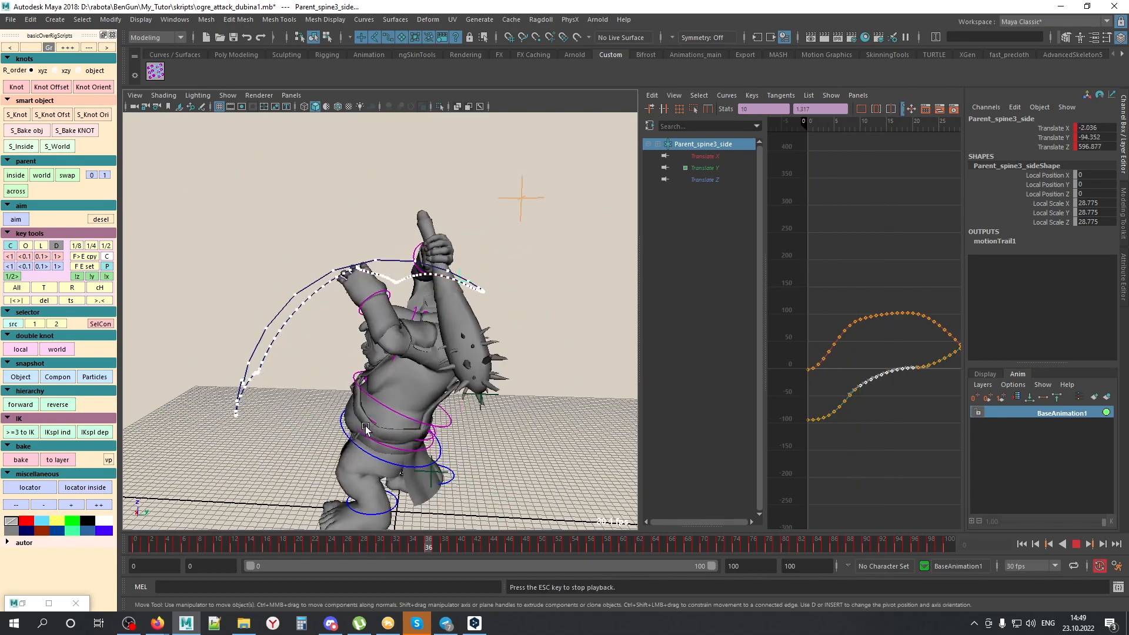
mouse_move(327, 544)
left_mouse_down()
mouse_move(194, 540)
mouse_move(302, 552)
mouse_move(468, 539)
mouse_move(168, 545)
left_mouse_up()
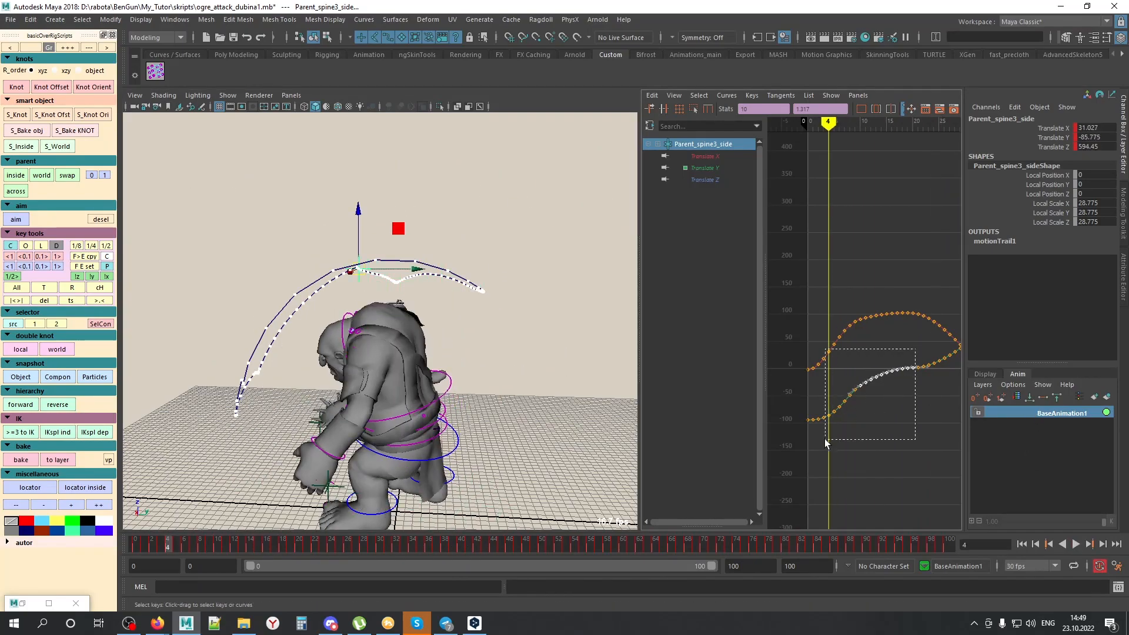
Step: Delete the Parent_spine3_side locator's Translate Y keys between frame 0 and about frame 28, keeping the first key
key("Delete")
left_click_drag(869, 383, 812, 451)
key("Delete")
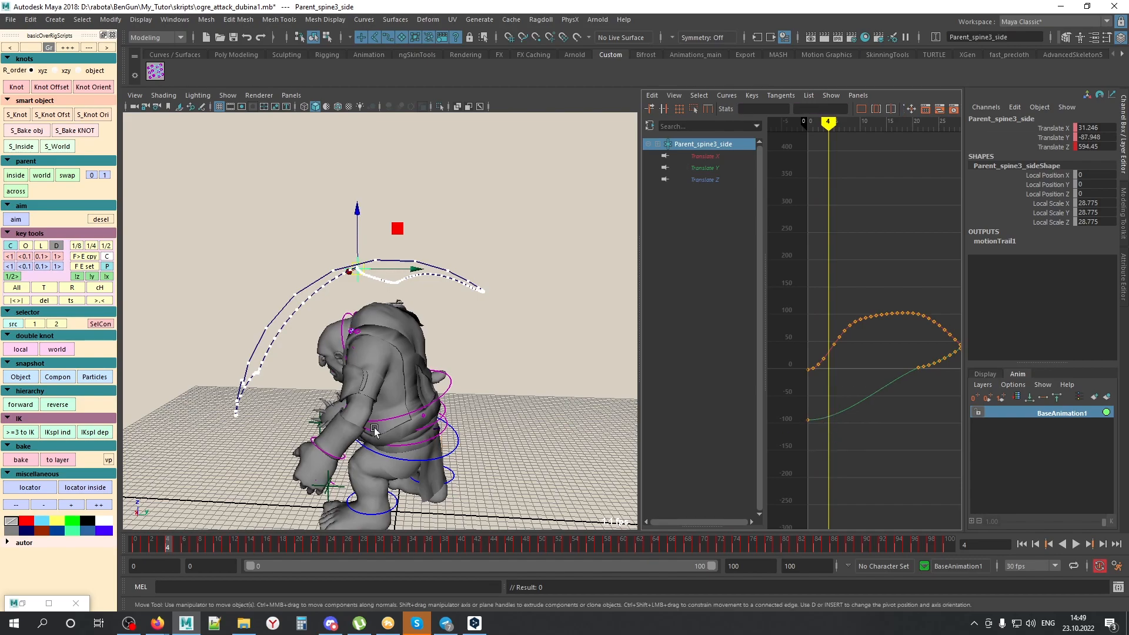
left_click_drag(223, 544, 364, 546)
middle_click_drag(947, 374, 821, 412, "alt")
left_click_drag(824, 390, 823, 390)
key("Delete")
Step: Play back the attack from frame 0 in the side view to review the torso's smoothed motion
left_click_drag(438, 355, 465, 359, "alt")
left_click_drag(299, 542, 134, 543)
left_click_drag(294, 406, 330, 377, "alt")
key("alt+v")
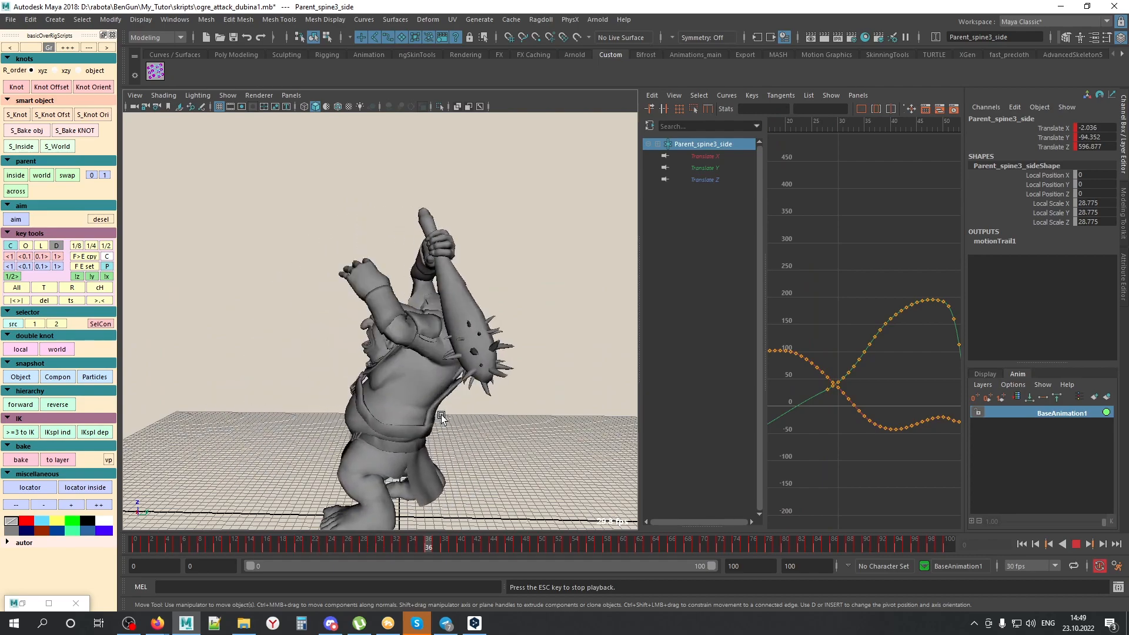
key("Escape")
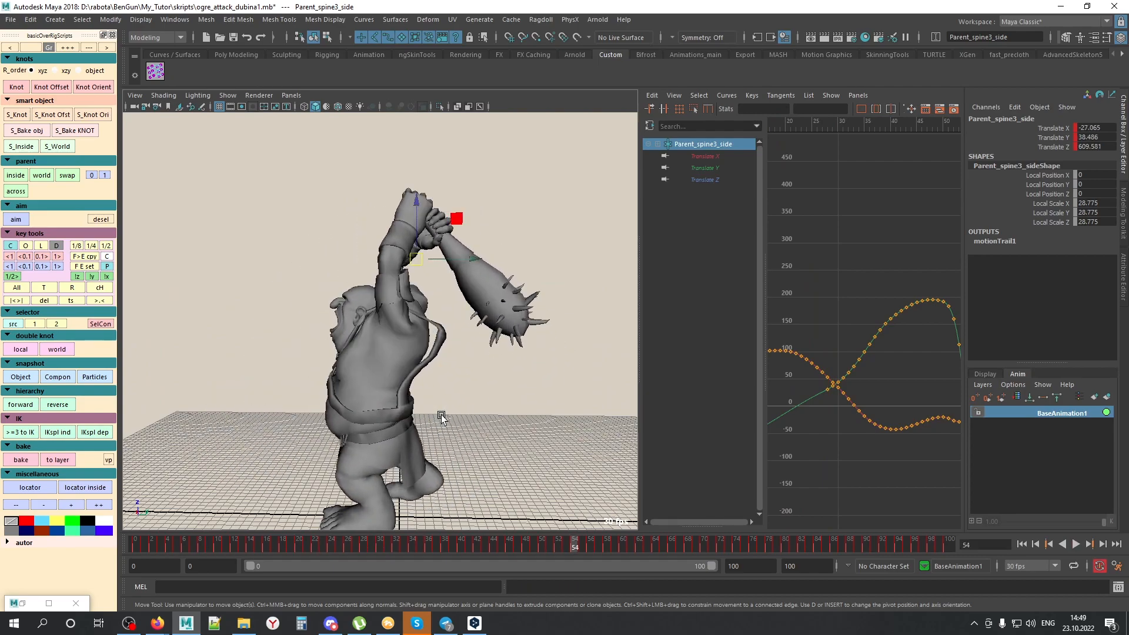
Step: Bake the locator-driven animation onto the spine3 control and clear the selection
left_click_drag(441, 417, 445, 375, "alt")
left_click(460, 381)
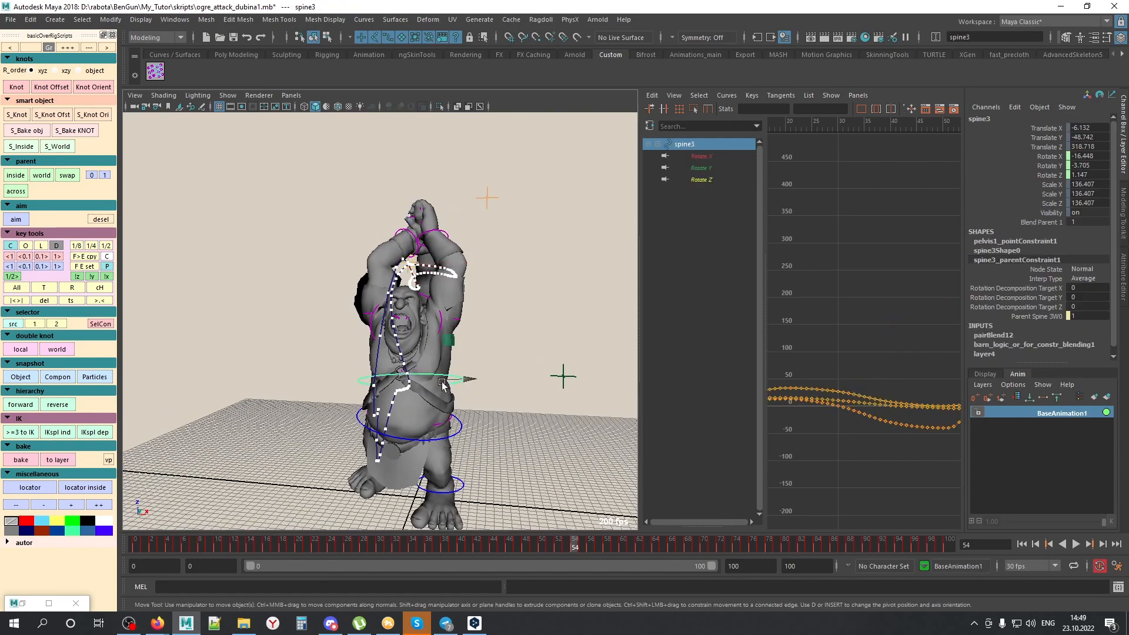
left_click(20, 460)
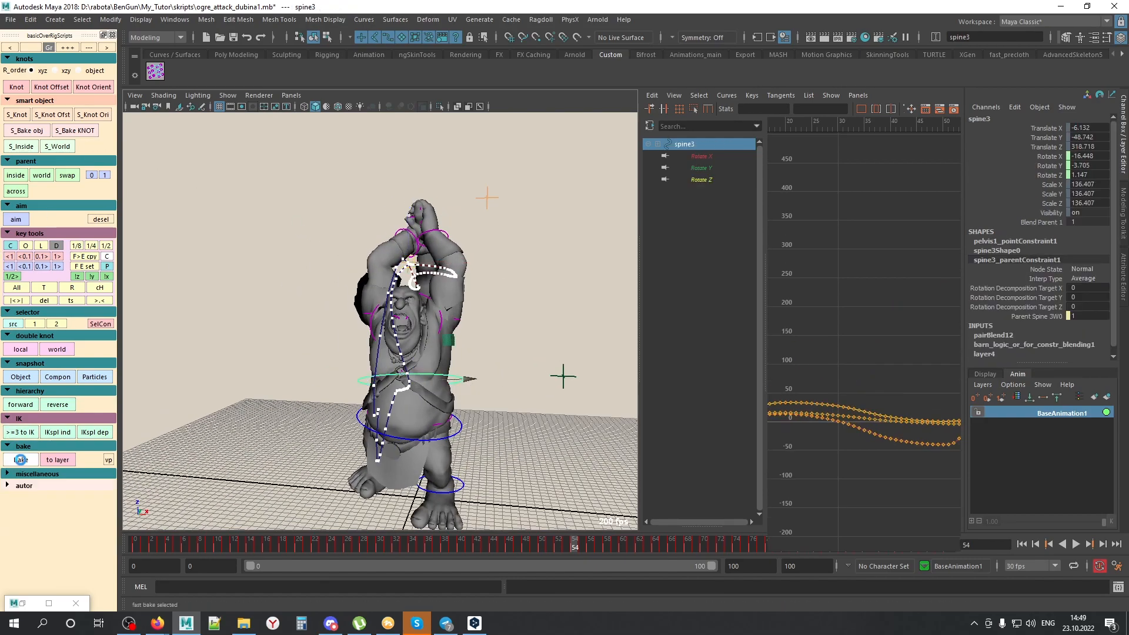
left_click(542, 370)
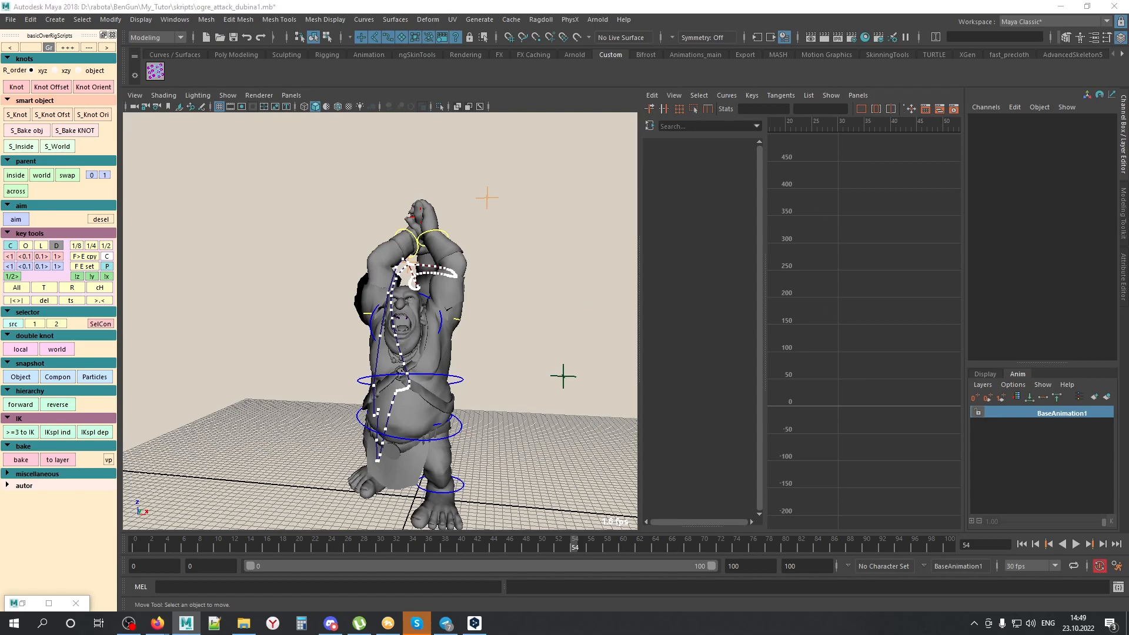
Step: Select the Parent_spine3, Parent_spine3_top and Parent_spine3_side locators in the Outliner and move its window off the character
left_click_drag(493, 433, 494, 455)
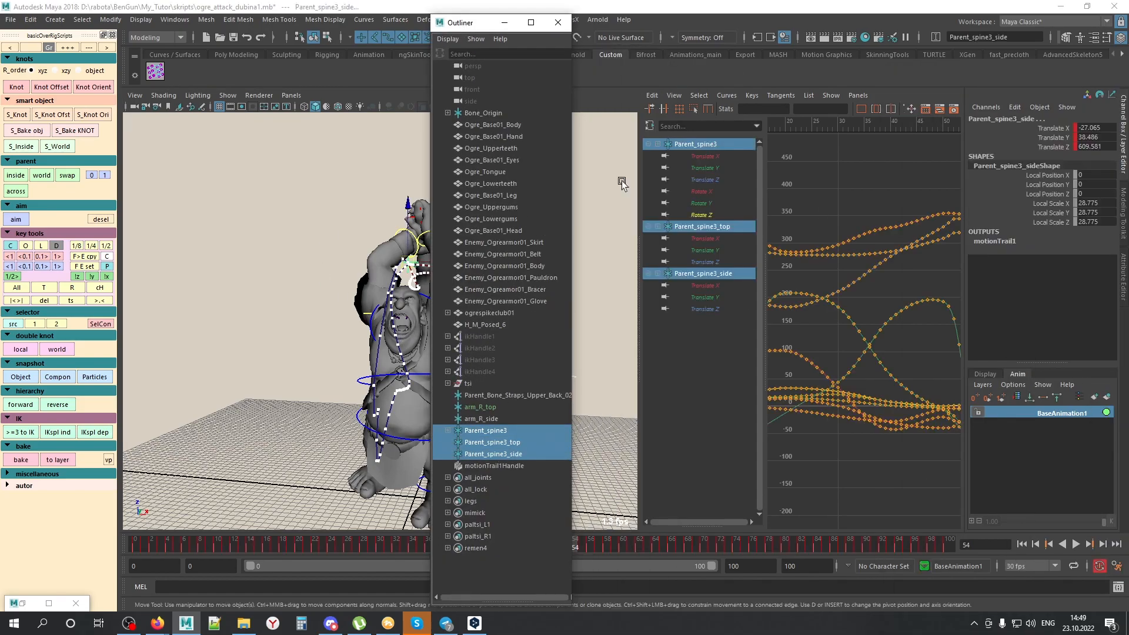
left_click_drag(484, 27, 781, 51)
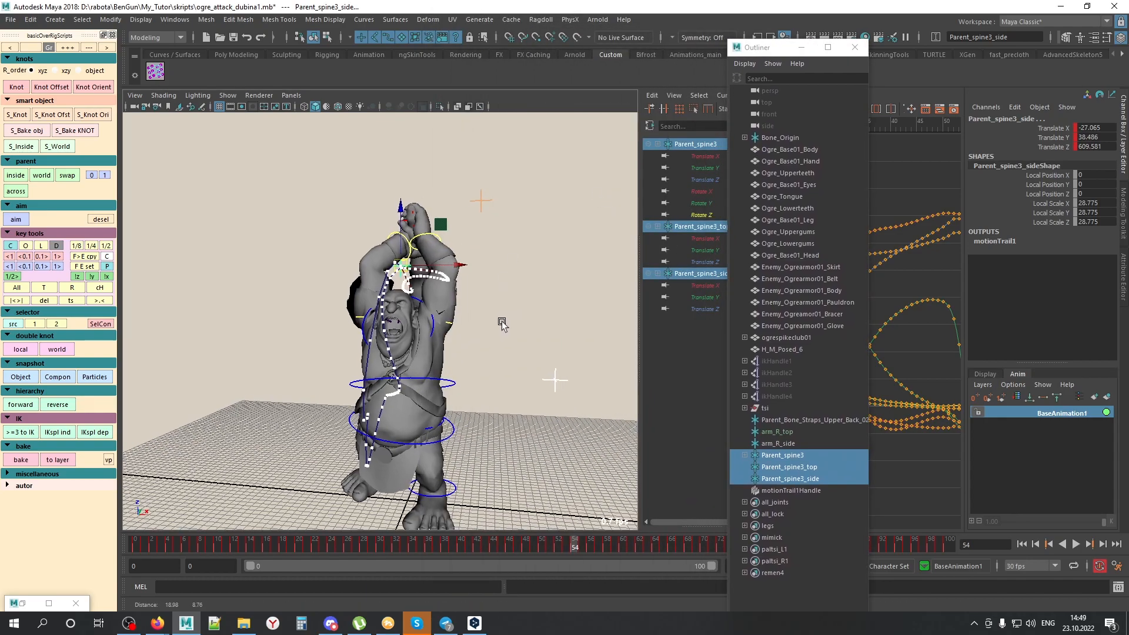
left_click_drag(502, 320, 451, 322, "alt")
left_click(337, 321)
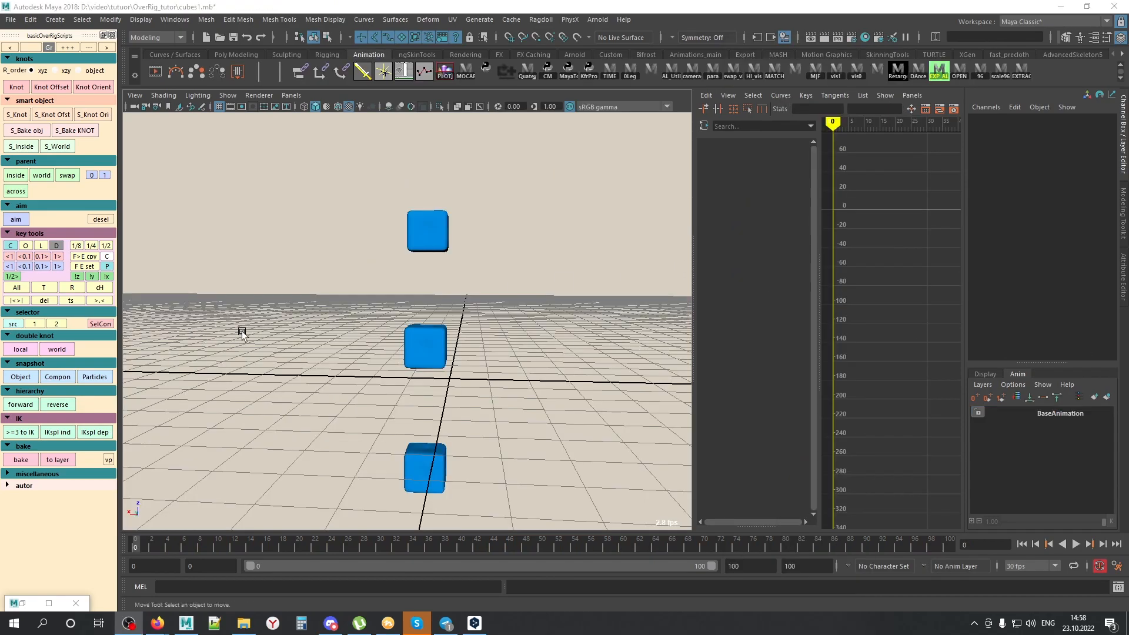
Step: Capture the script panel in a screenshot overlay, outline the key tools button groups with red rectangles, and discard the capture
left_click(24, 234)
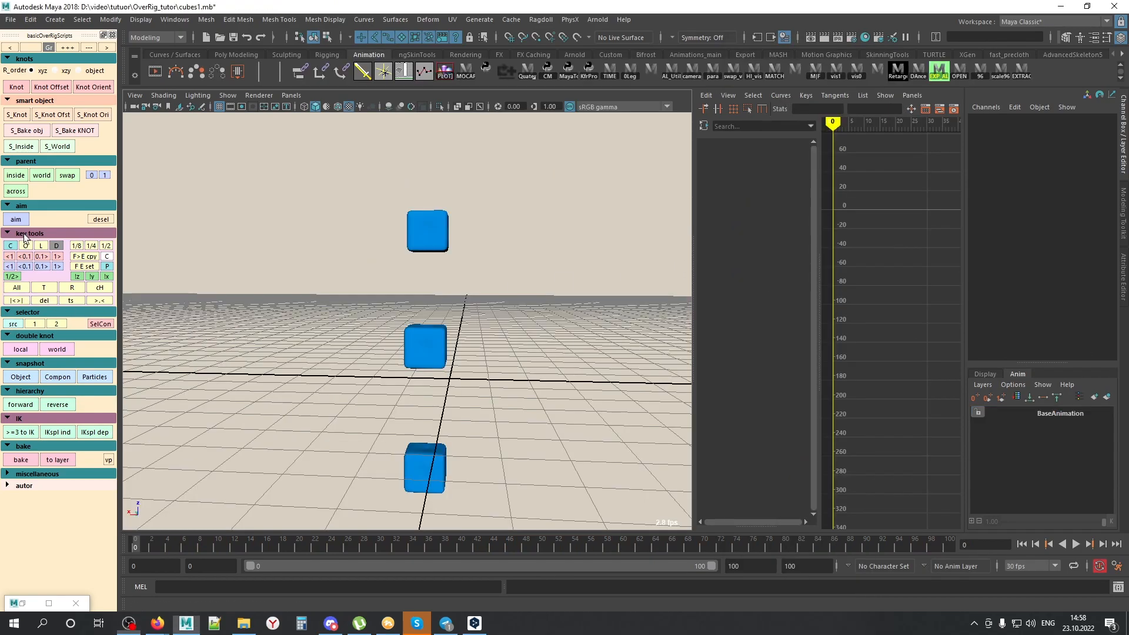
left_click(25, 234)
key("Print")
left_click_drag(167, 146, 0, 436)
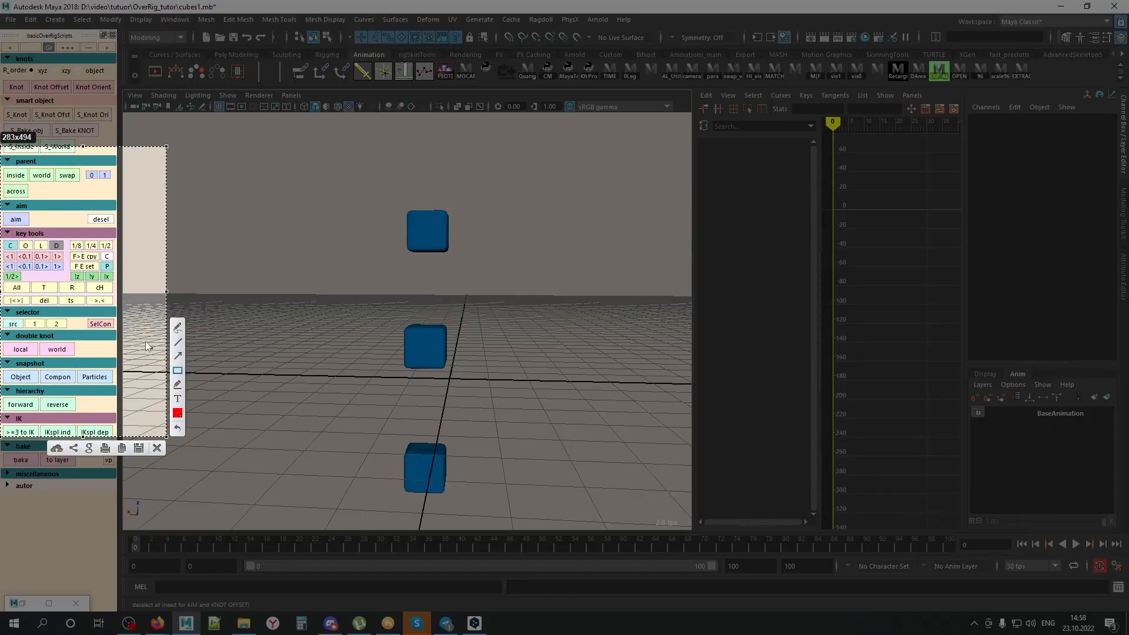
left_click_drag(69, 238, 121, 283)
left_click_drag(1, 270, 66, 282)
left_click_drag(0, 237, 94, 253)
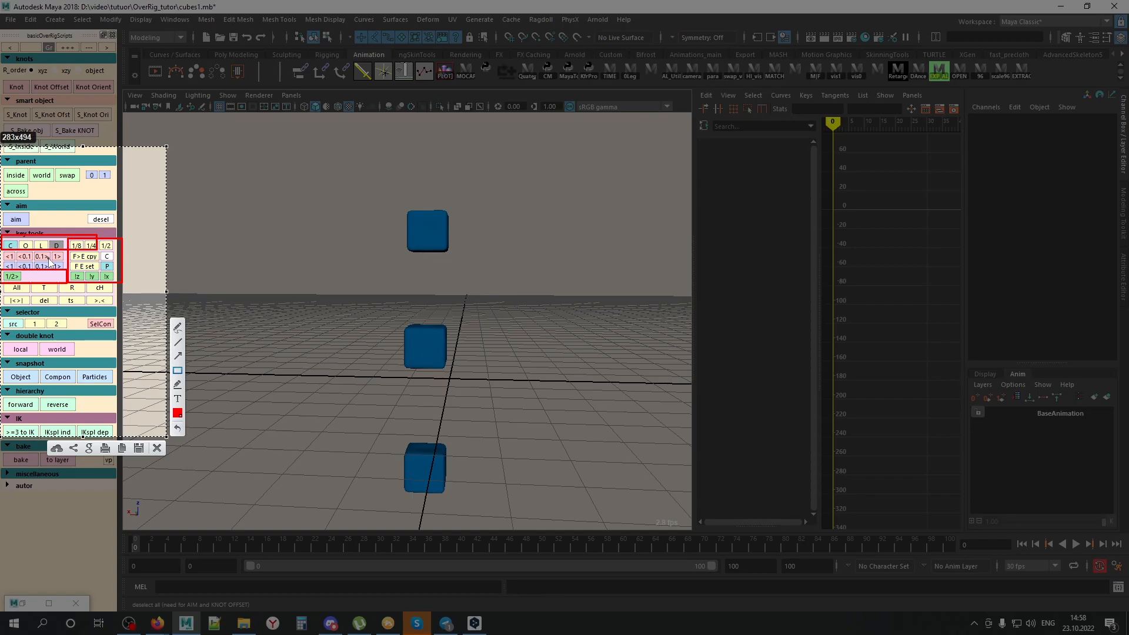
key("Escape")
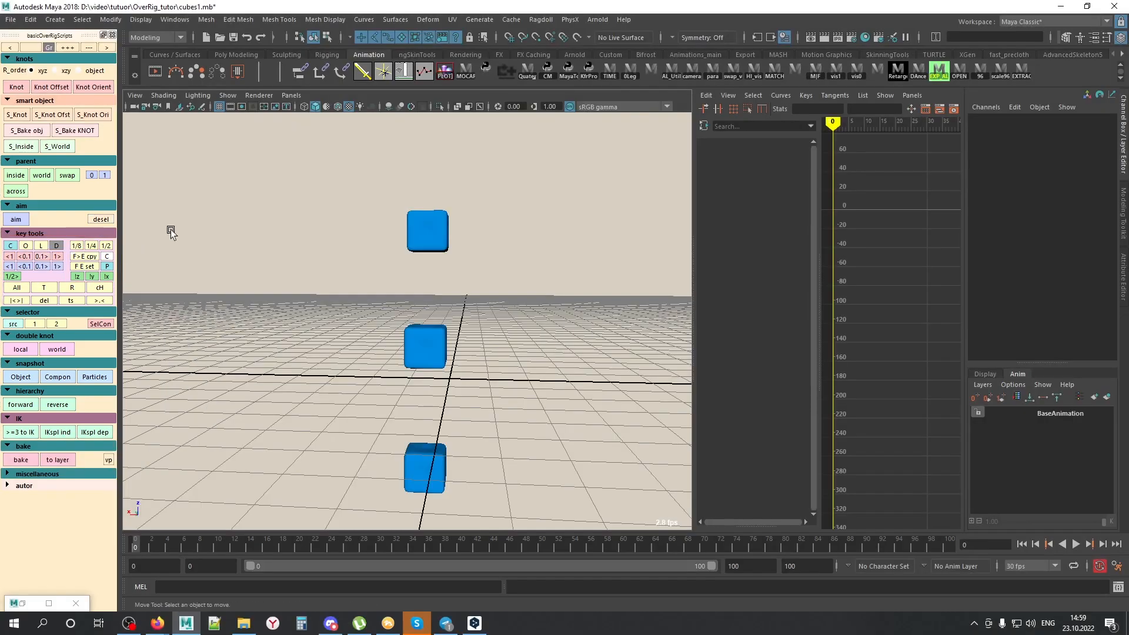
Step: Try setting the same key on all of pCube1's channels across frames 30 to 59, inspect the curves, and undo it
left_click(444, 241)
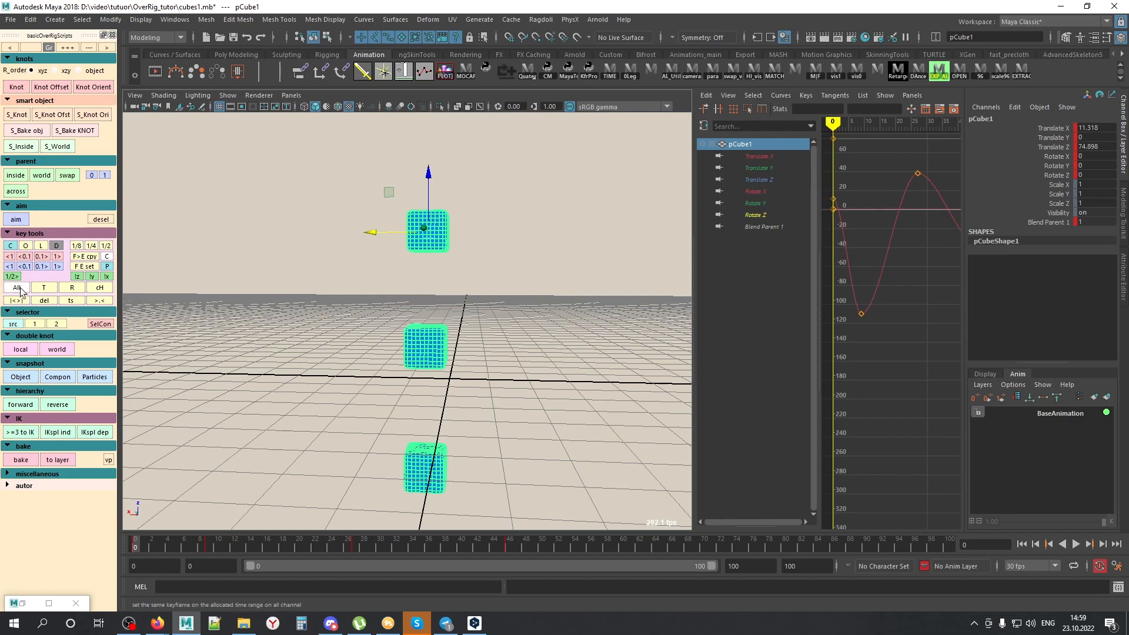
left_click_drag(143, 546, 311, 546, "shift")
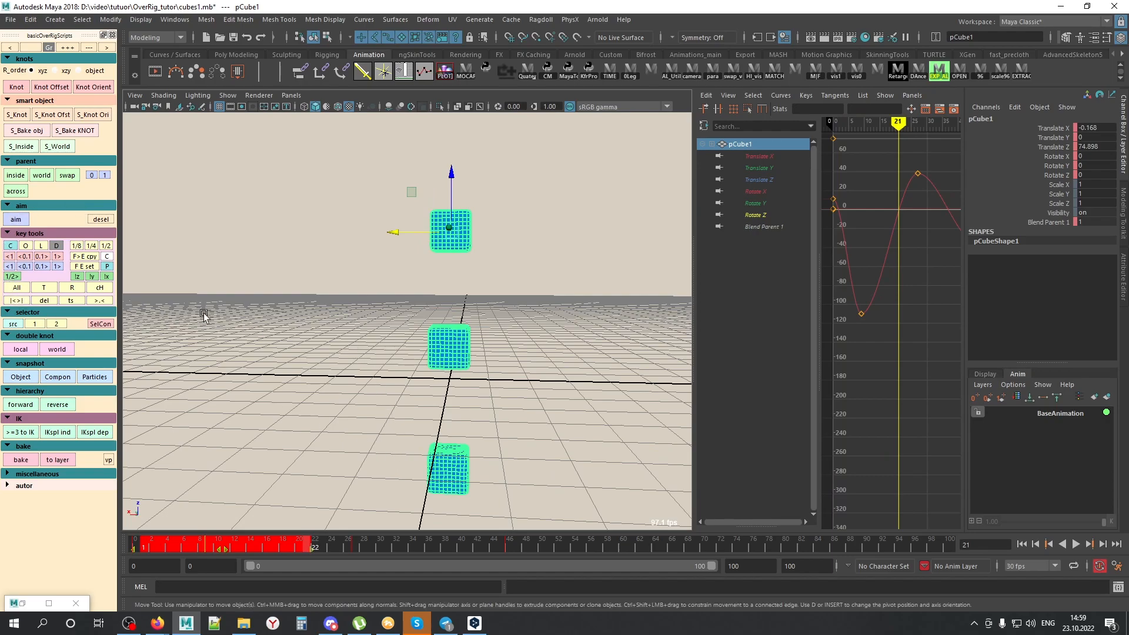
left_click(371, 546)
left_click_drag(378, 547, 615, 558, "shift")
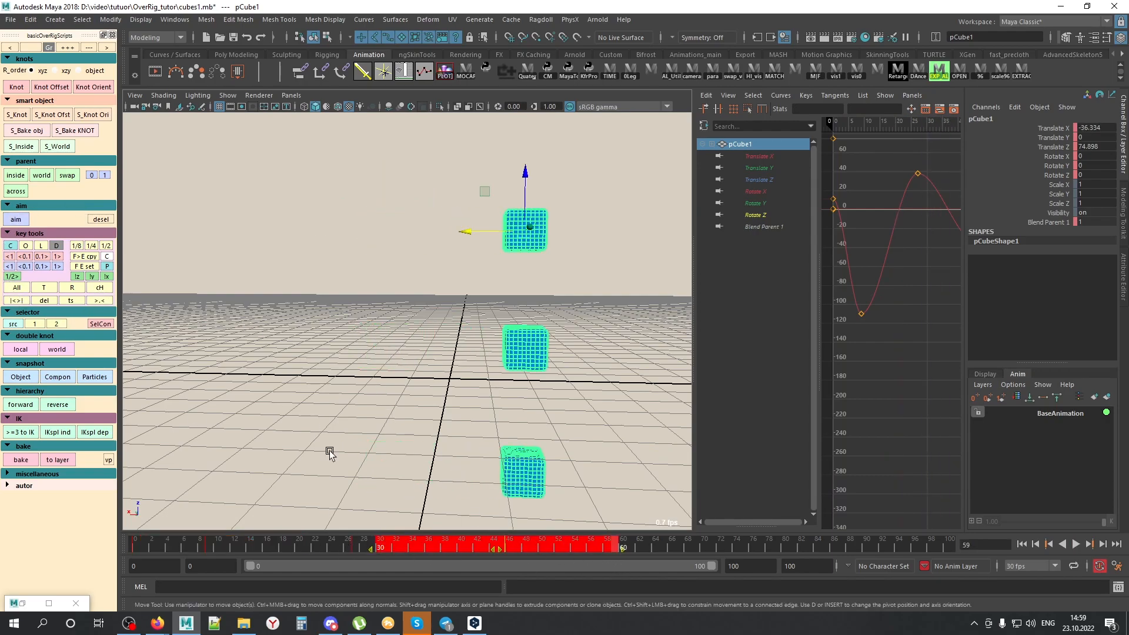
left_click(22, 289)
left_click_drag(690, 315, 533, 317)
key("a")
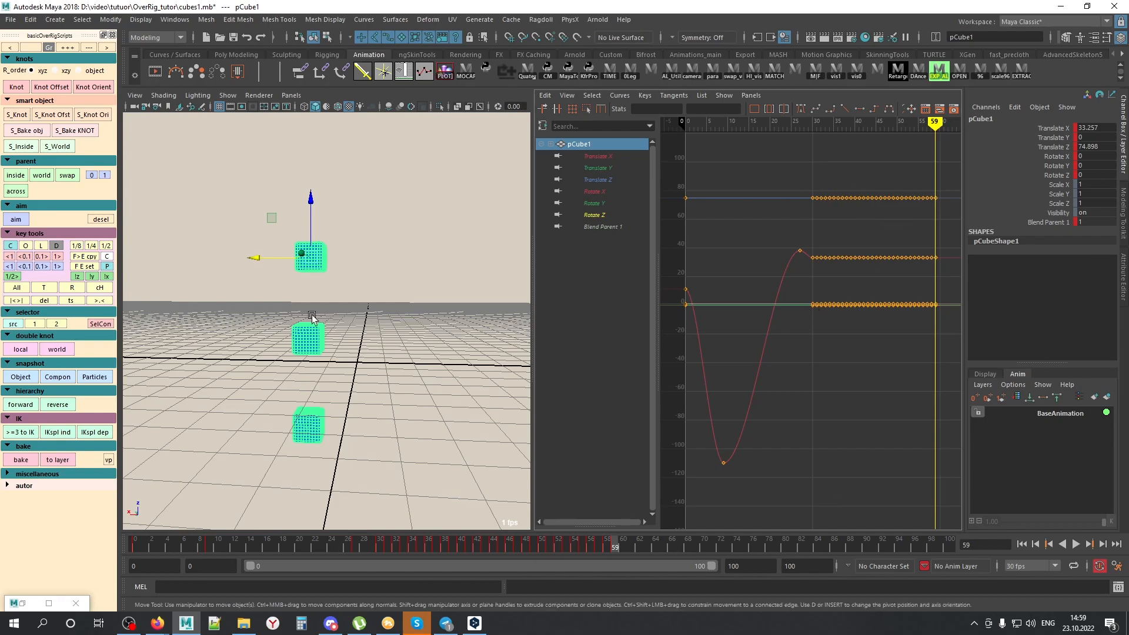
key("ctrl+z")
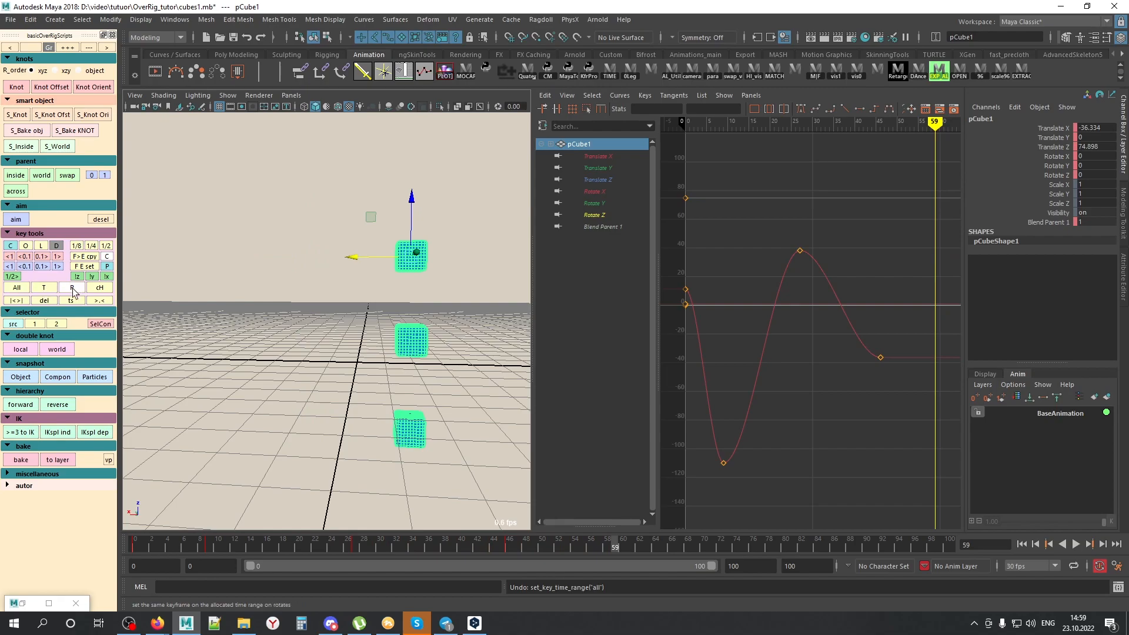
Step: Highlight pCube1's Translate Z and Rotate Y channels
left_click(1057, 147)
left_click(1056, 166, "ctrl")
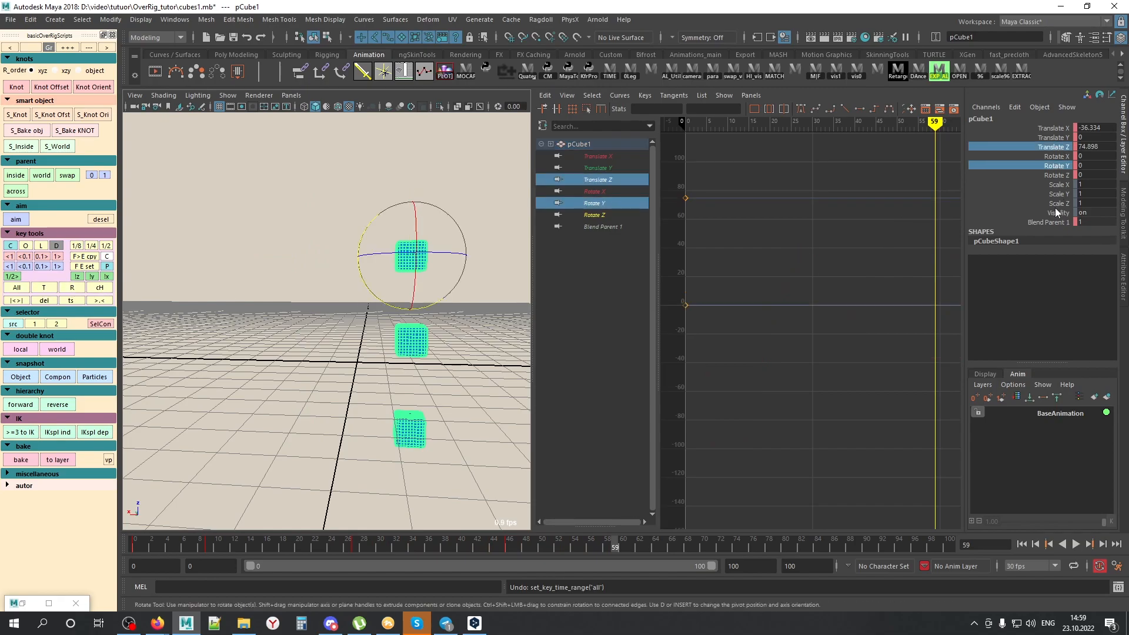
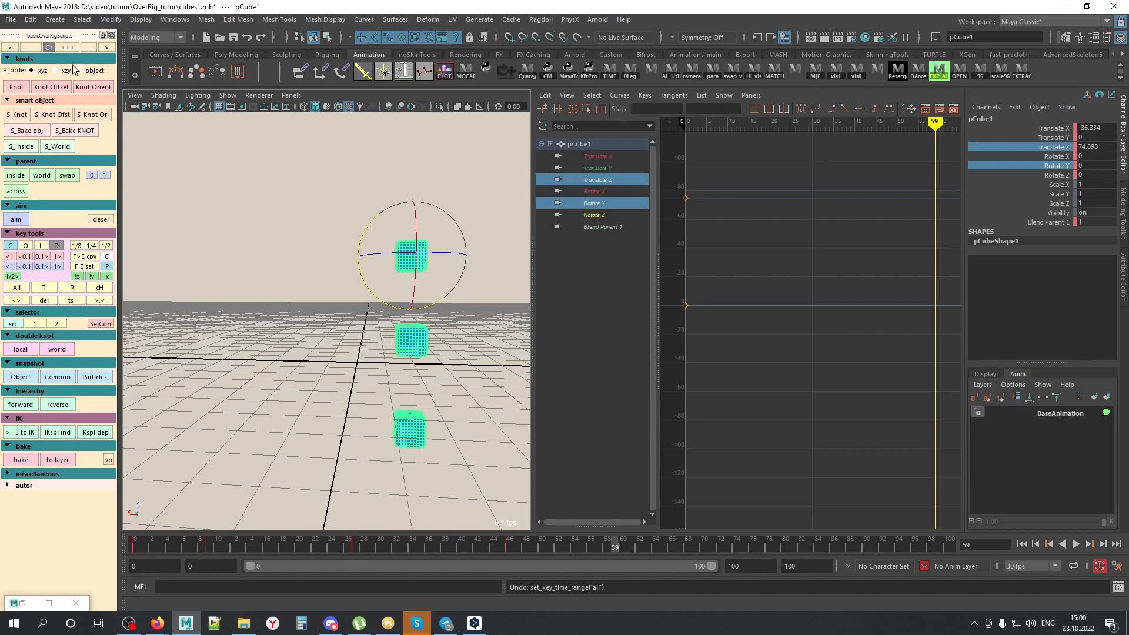
Step: Set the playback end to frame 500 and bake pCube1's animation over the full range, showing all its curves
double_click(759, 572)
type("500")
key("Return")
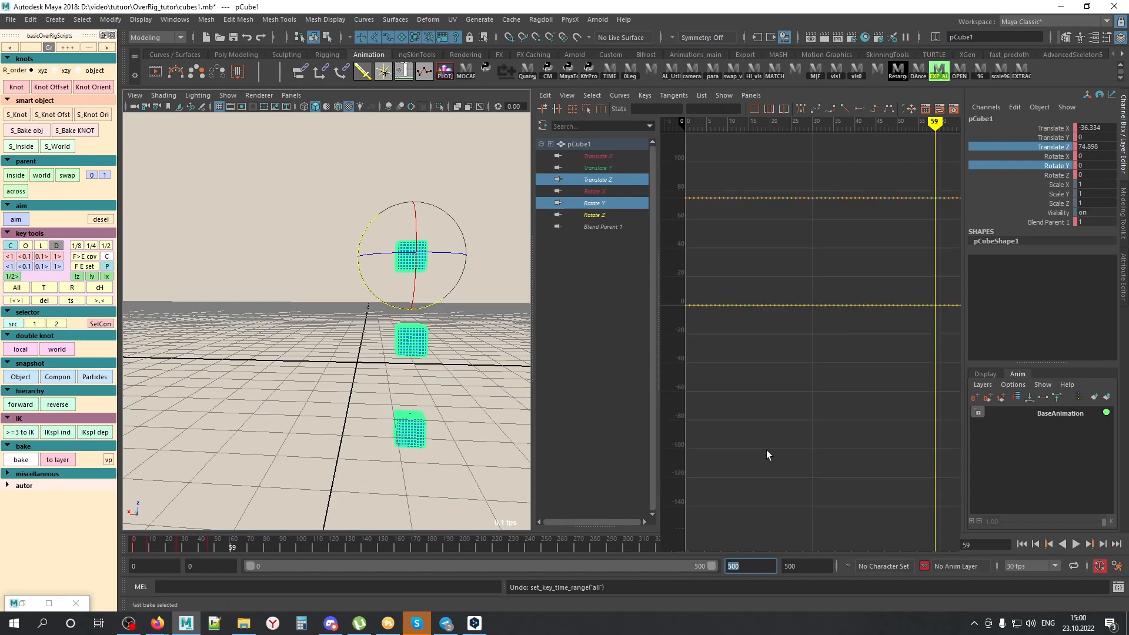
key("a")
left_click_drag(252, 545, 562, 542)
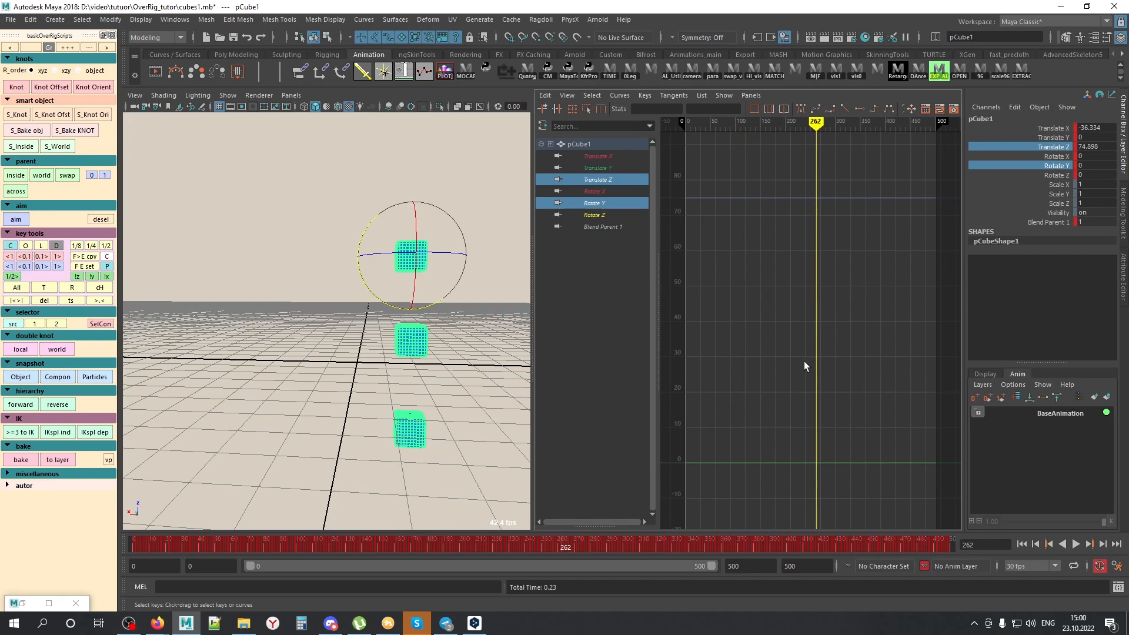
left_click(588, 144)
key("a")
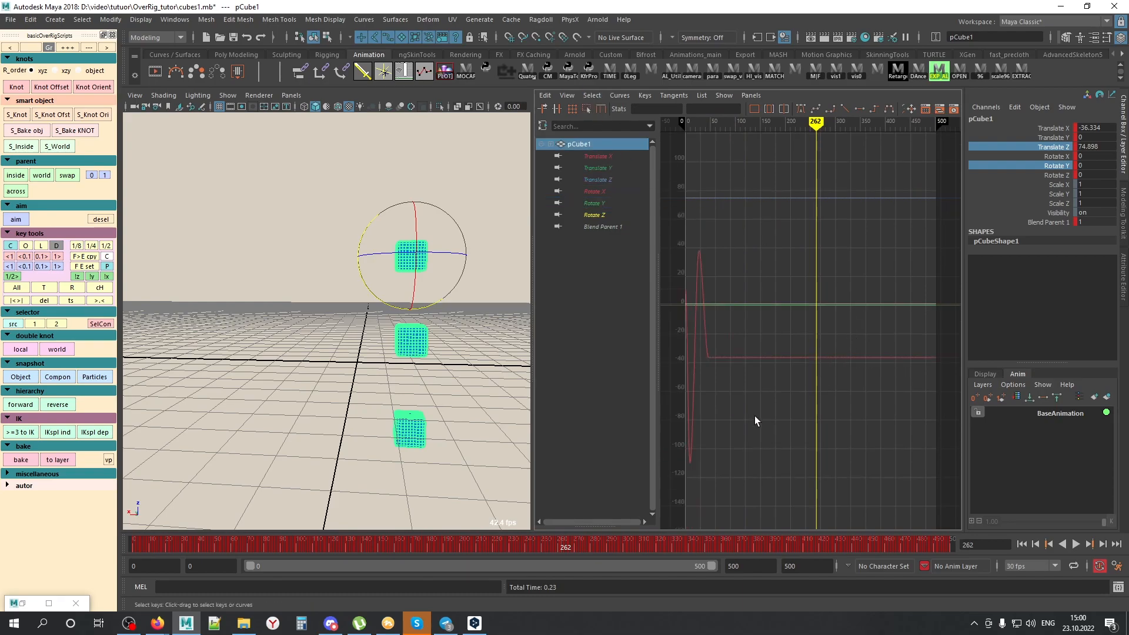
Step: Highlight frames 254 to 393 on the timeline and select pCube1's keys within that range
left_click_drag(665, 545, 679, 543)
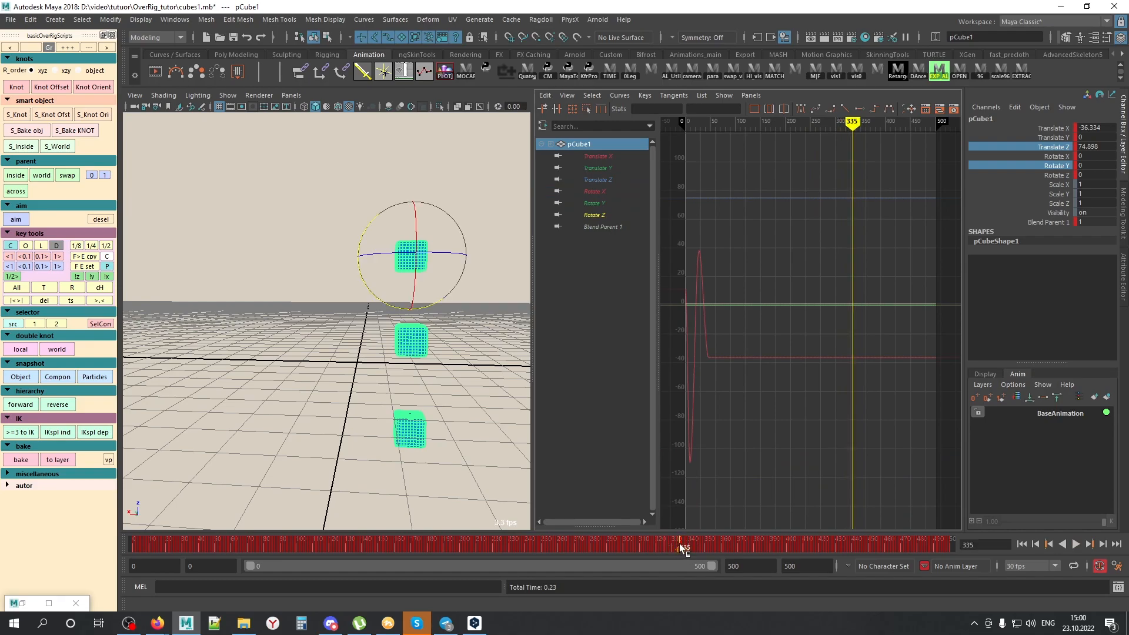
left_click(17, 301)
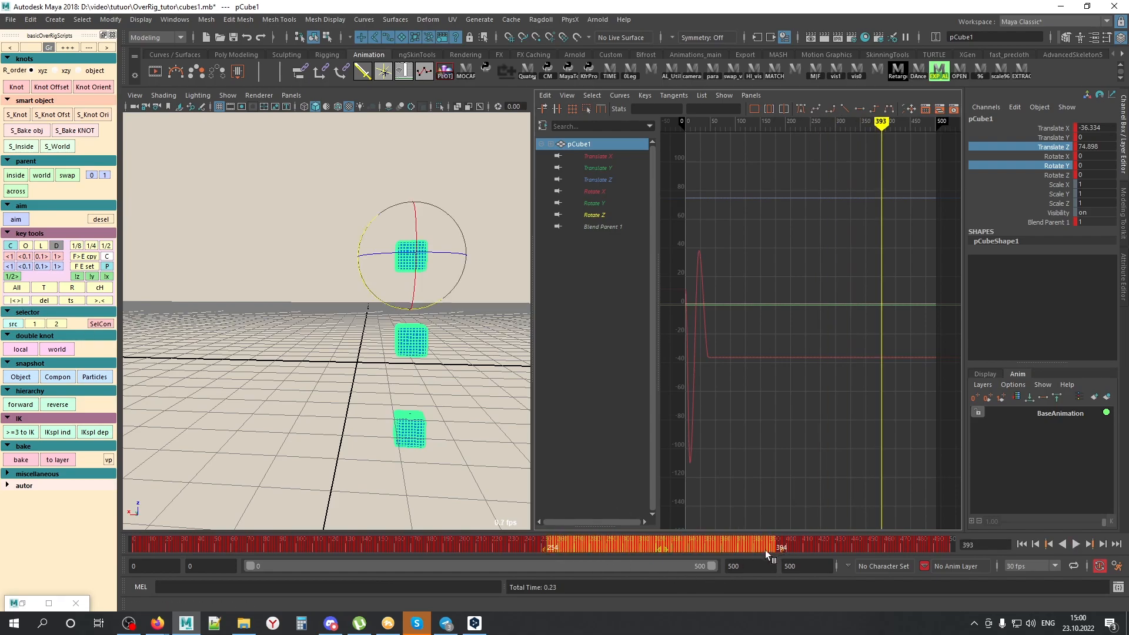
left_click(18, 300)
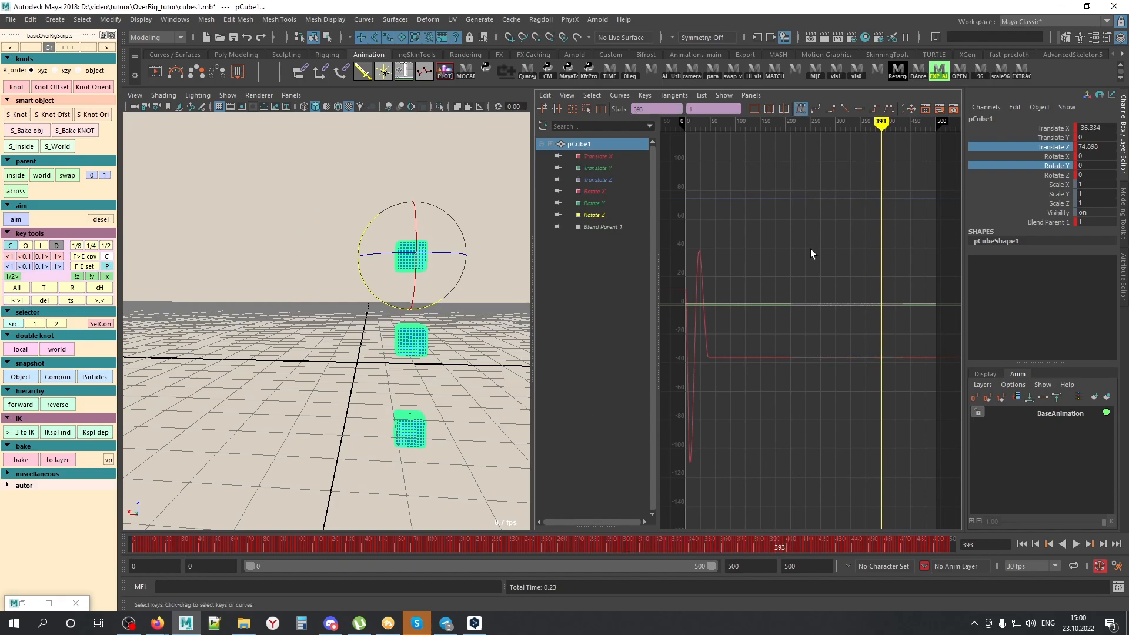
Step: Select a group of Translate Z keys in the curves and extend the selection to all of pCube1's channels at those frames
middle_click_drag(809, 245, 803, 256, "alt")
scroll(803, 260, "up", 4)
mouse_move(803, 260)
right_mouse_down("alt+shift")
mouse_move(817, 285)
mouse_move(774, 291)
right_mouse_up("alt+shift")
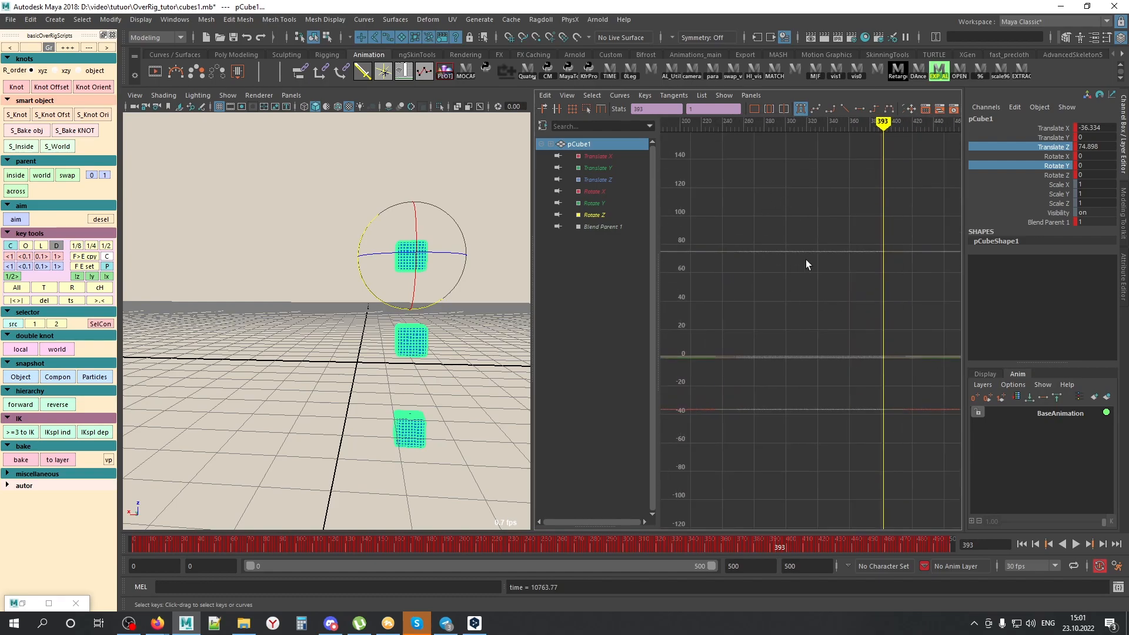
left_click(787, 387)
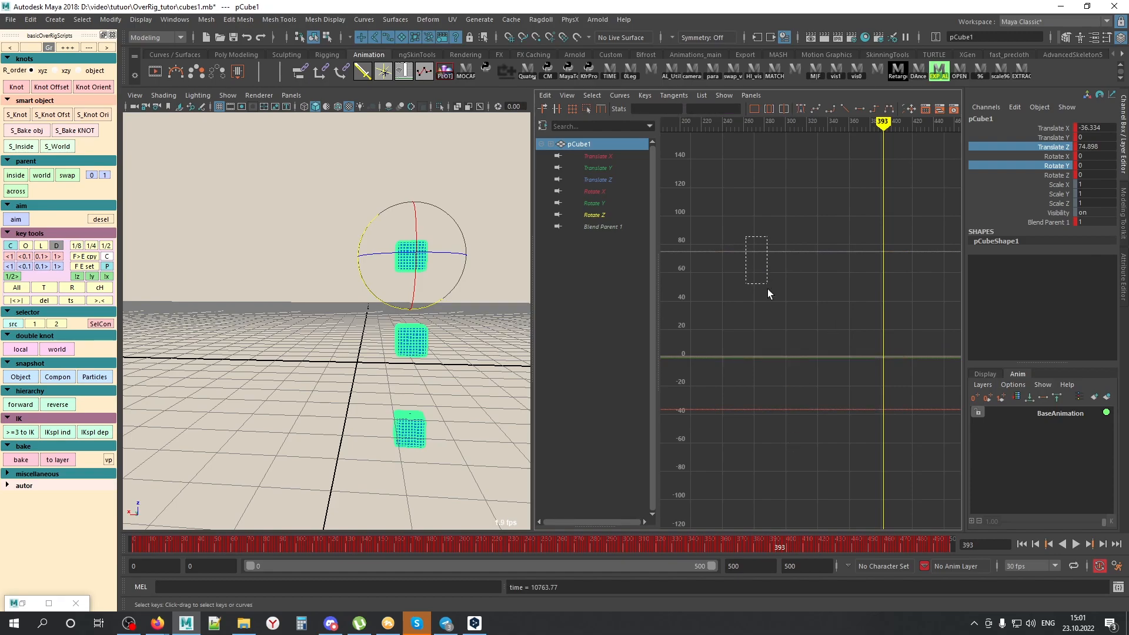
left_click_drag(763, 274, 765, 275)
key("f")
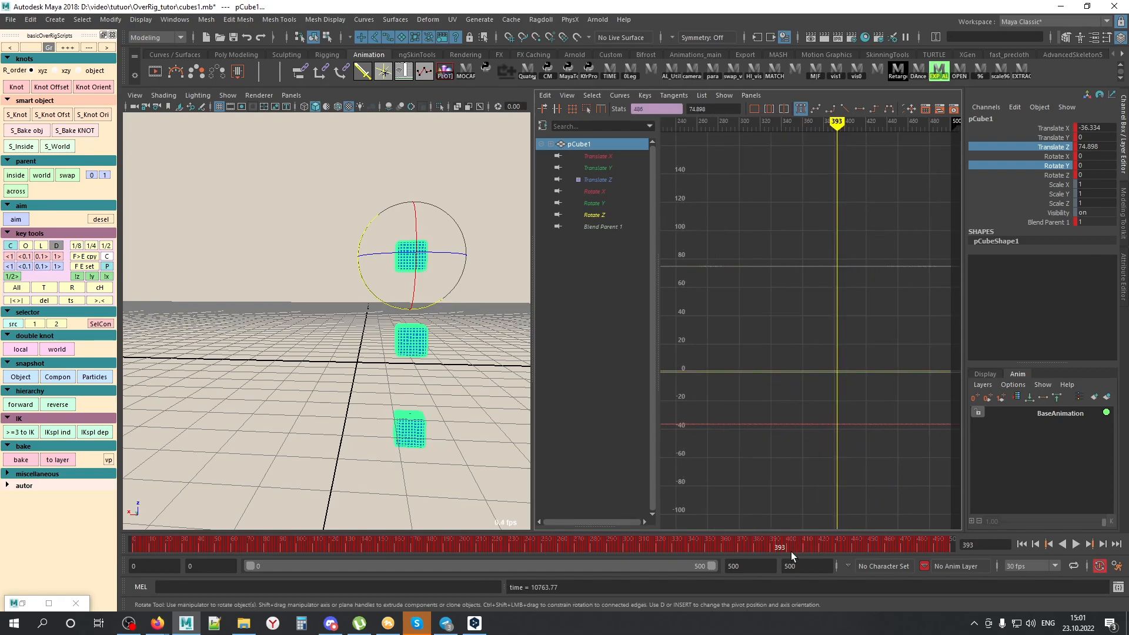
left_click(19, 301)
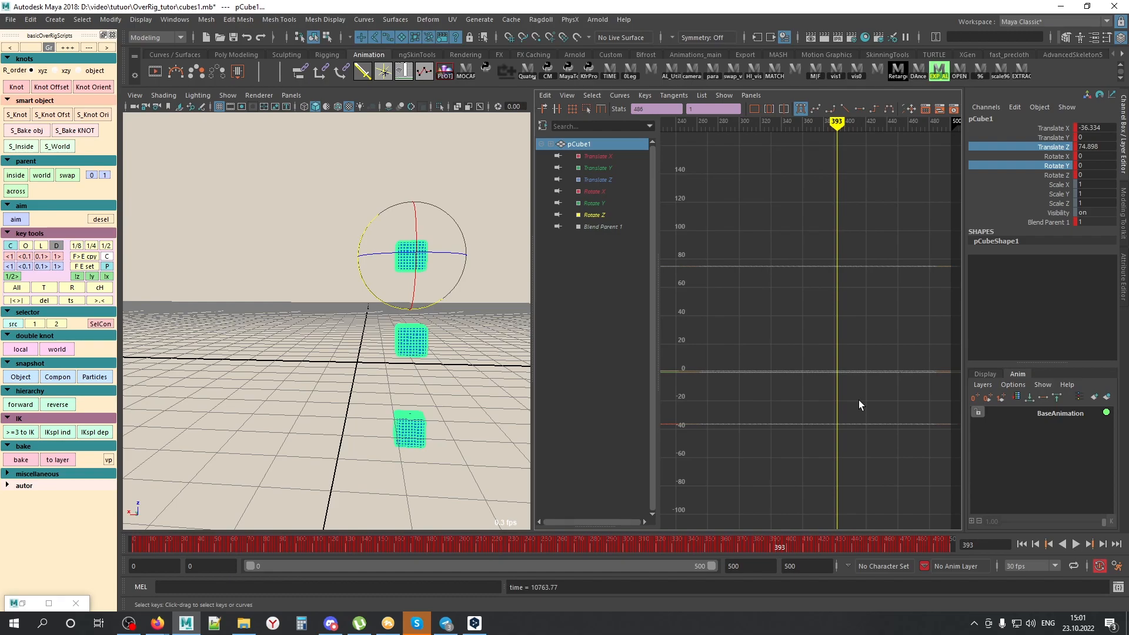
Step: Select another group of Translate Z keys, highlight frames 223 to 334 on the timeline, and clear the key selection
left_click(771, 315)
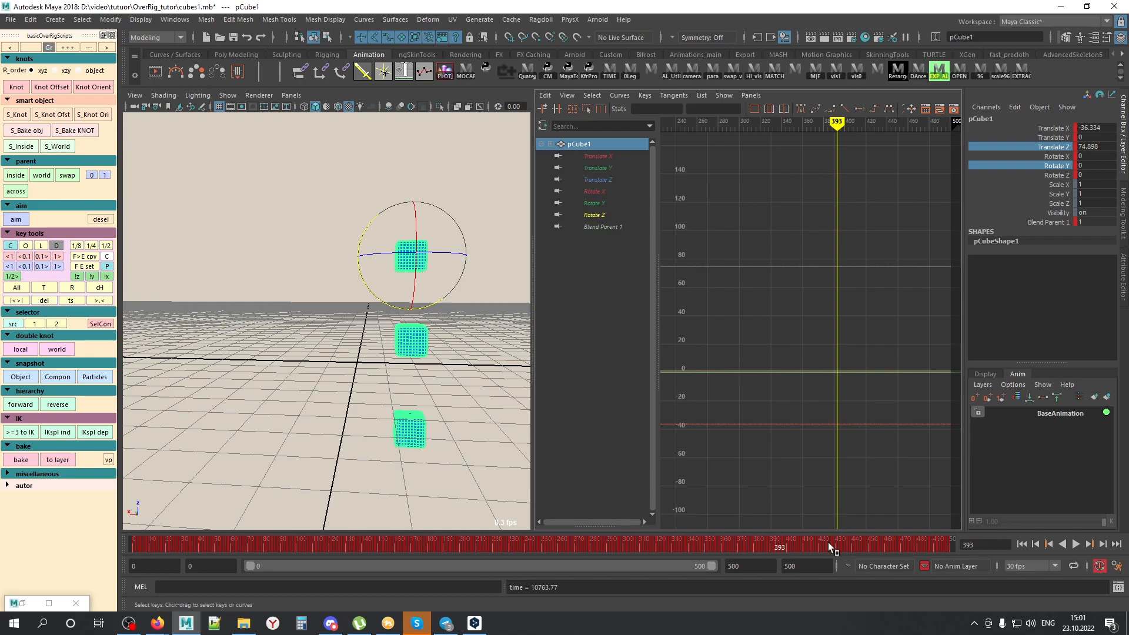
left_click_drag(786, 259, 814, 277)
left_click(552, 548)
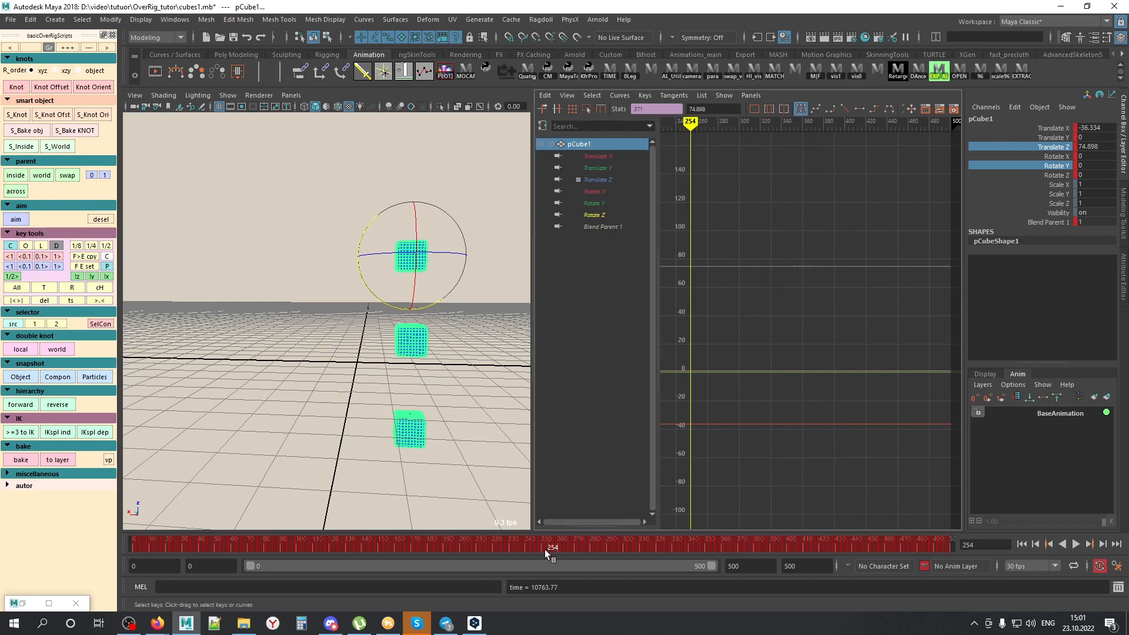
left_click_drag(497, 548, 677, 553, "shift")
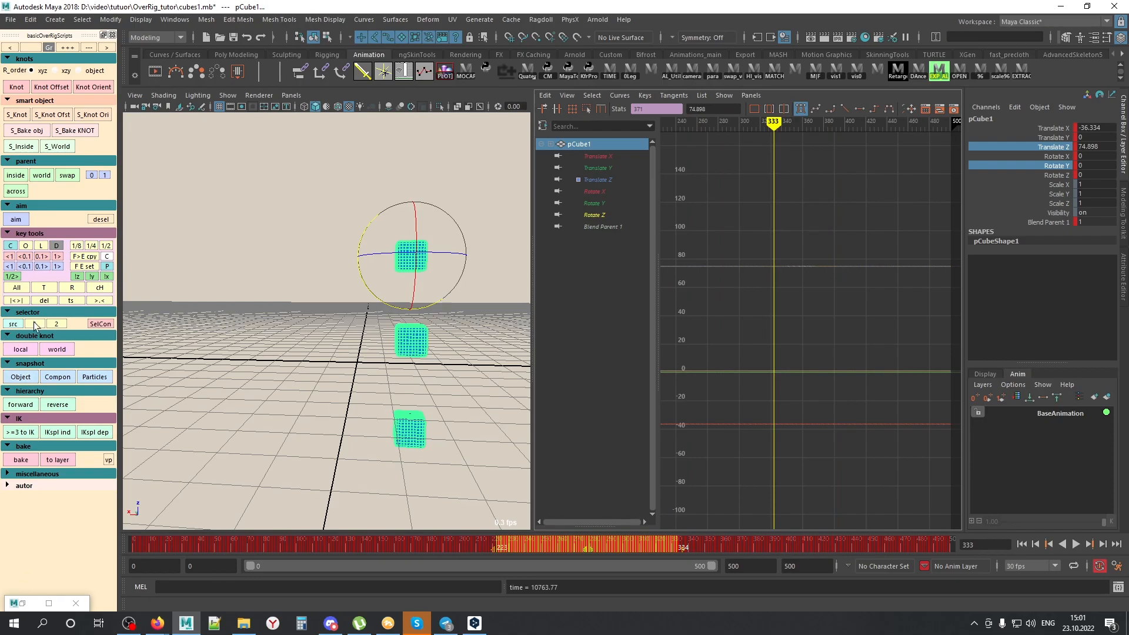
left_click(760, 318)
Step: Try deleting pCube1's keys in the highlighted timeline range from about frame 228 to 392, and undo the deletion
left_click_drag(576, 537, 674, 543)
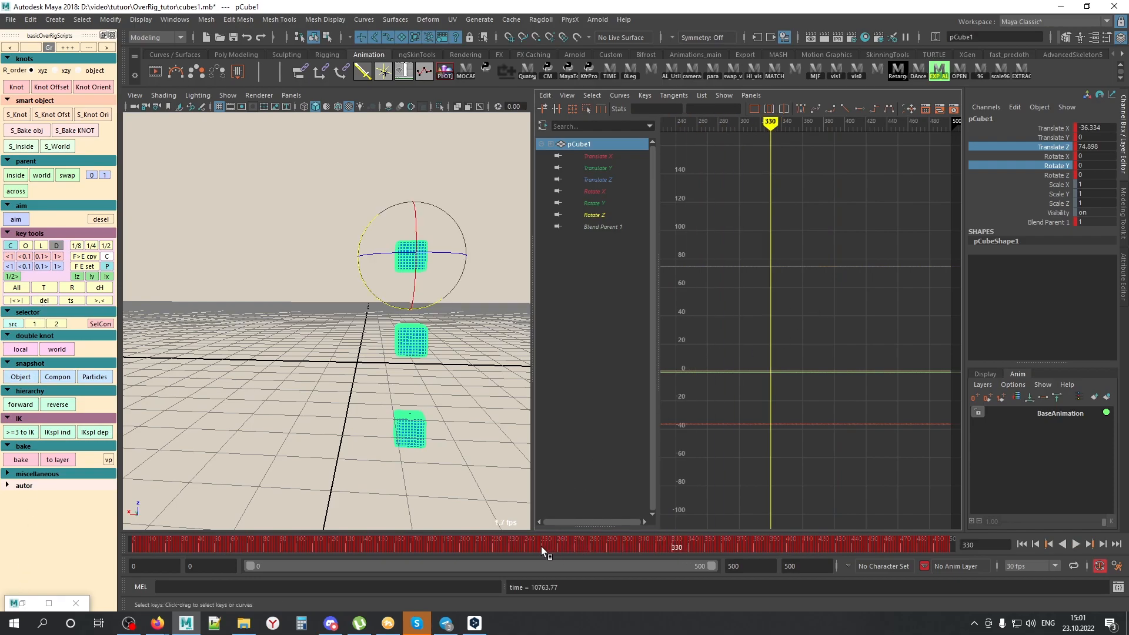
left_click_drag(504, 548, 776, 548, "shift")
left_click(46, 300)
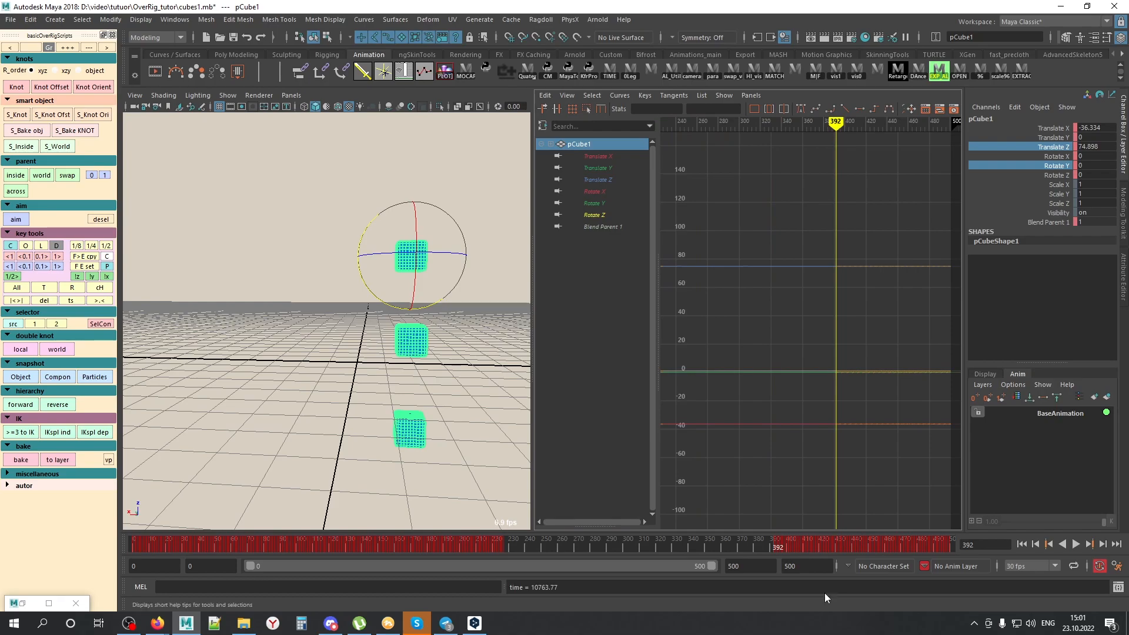
key("ctrl+z")
Step: Select three separate groups of Translate Z keys and delete the keys on all of pCube1's channels at those frames
left_click_drag(732, 258, 758, 281, "shift")
left_click_drag(782, 252, 814, 285, "shift")
left_click_drag(854, 256, 891, 284, "shift")
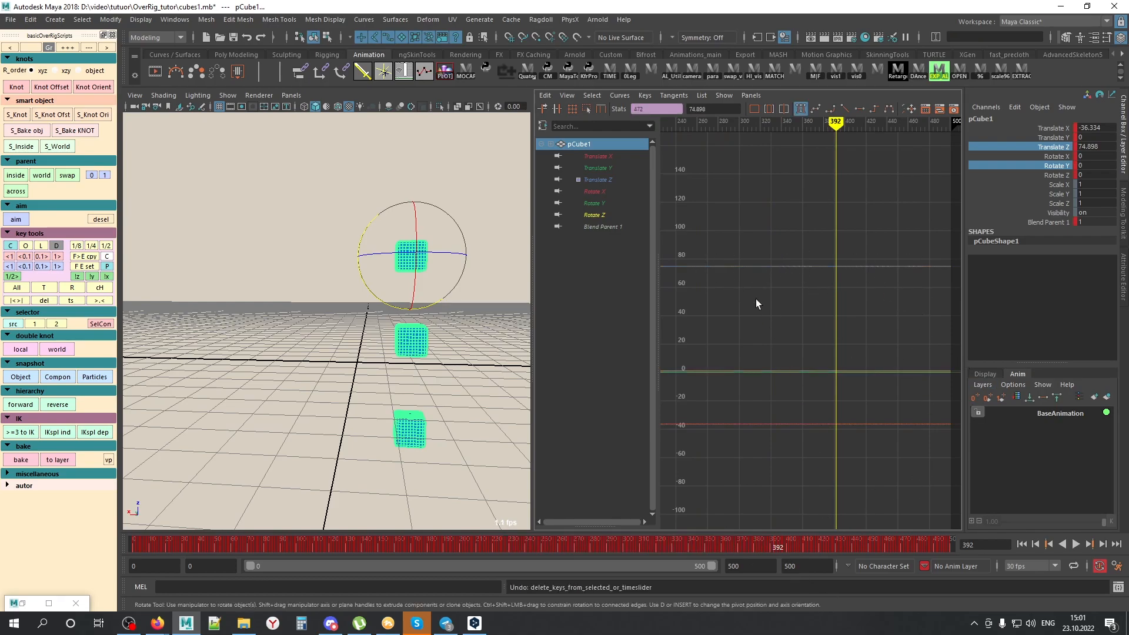
right_click_drag(771, 239, 776, 258, "alt+shift")
middle_click_drag(810, 230, 857, 338, "alt")
right_click_drag(858, 363, 861, 414, "alt+shift")
middle_click_drag(856, 422, 805, 335, "alt")
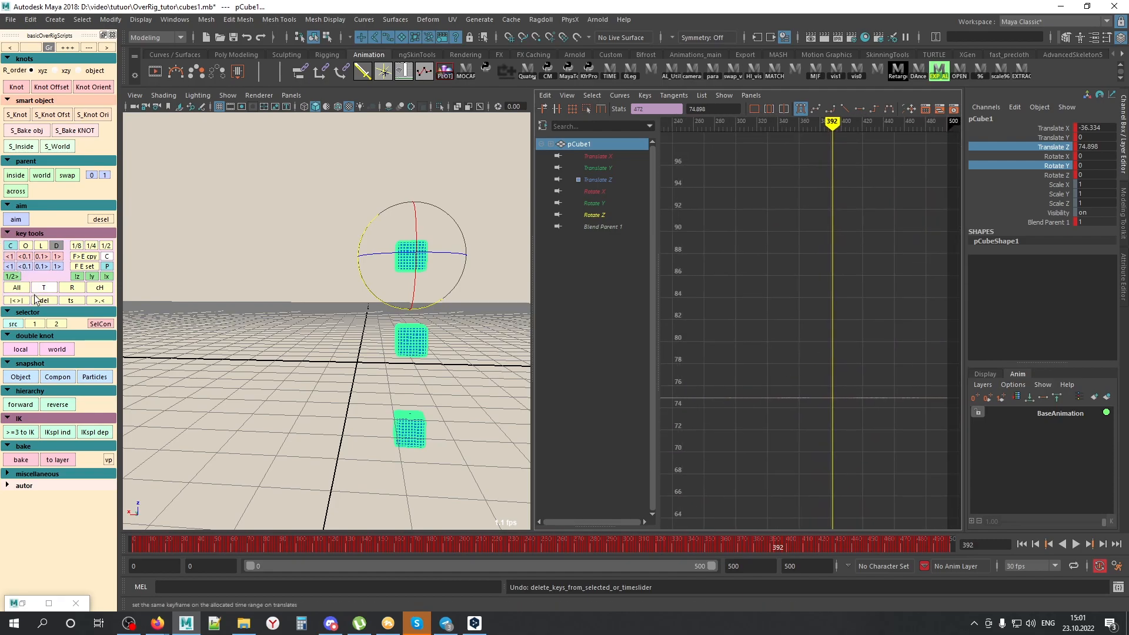
left_click(51, 307)
Step: Inspect the gaps in pCube1's curves, undo the key deletion, and clear the selection
key("a")
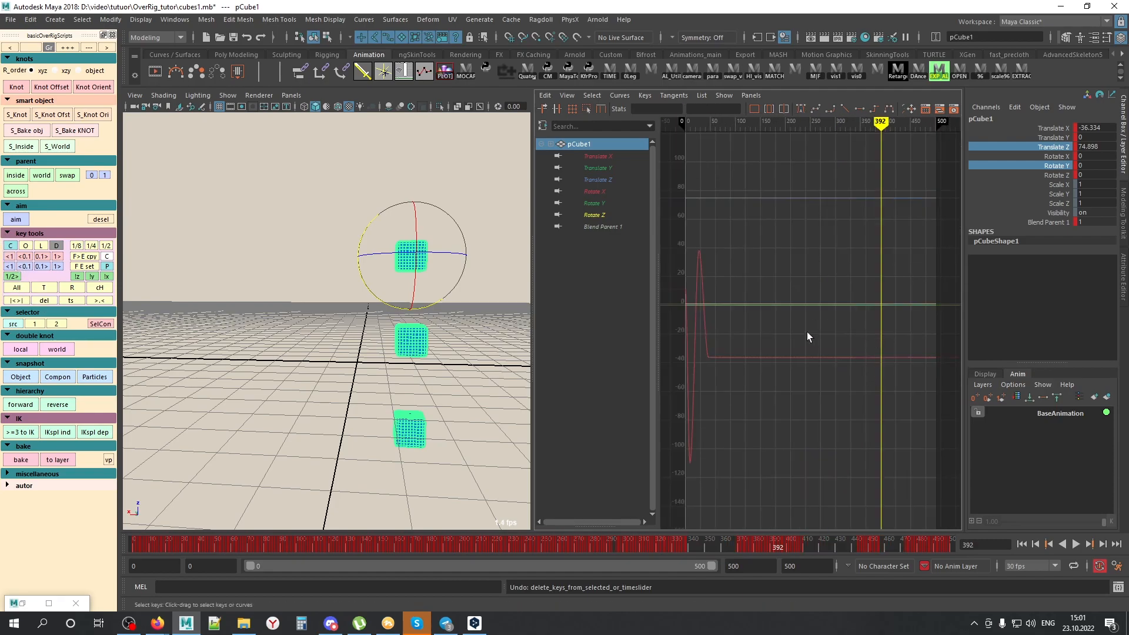
middle_click_drag(859, 278, 828, 327, "alt")
right_click_drag(828, 327, 896, 346, "alt+shift")
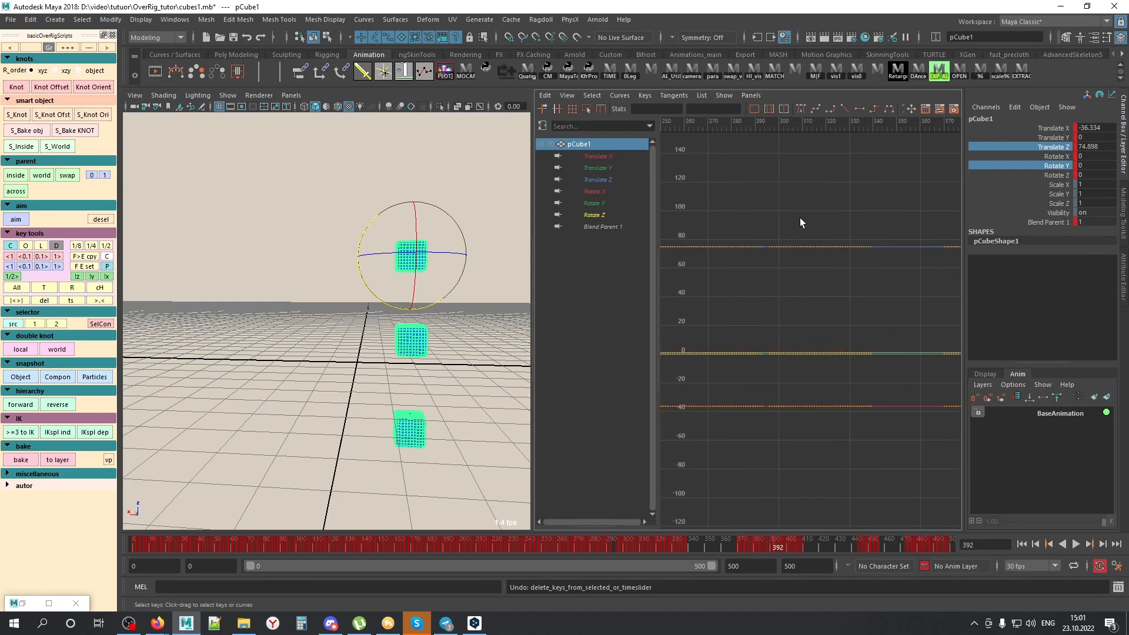
middle_click_drag(873, 297, 753, 291, "alt")
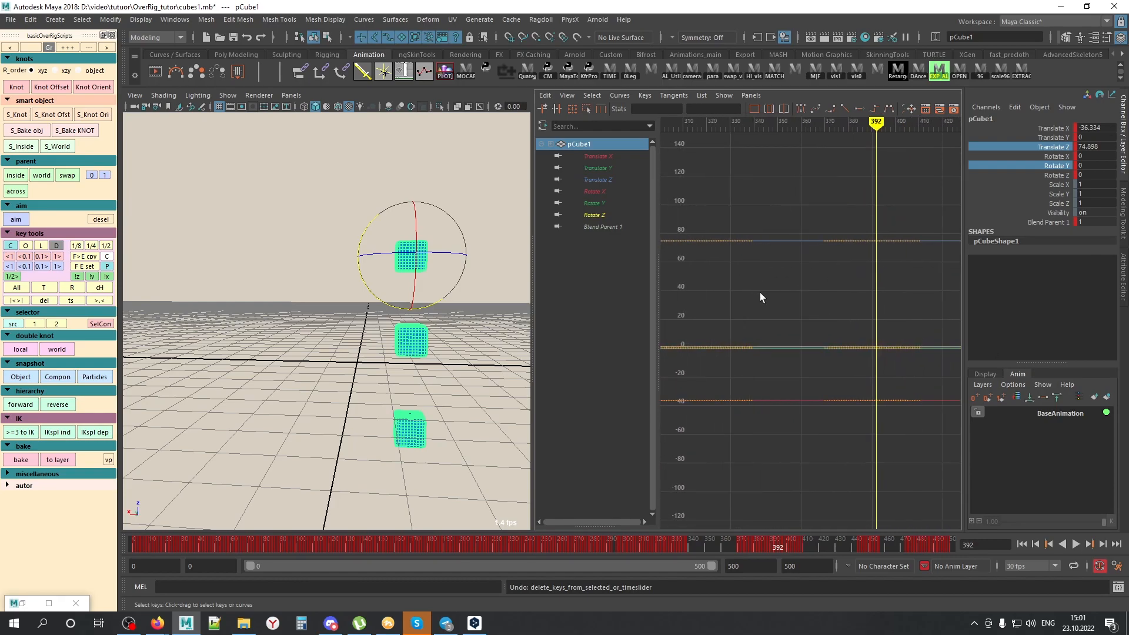
key("ctrl+z")
left_click(684, 333)
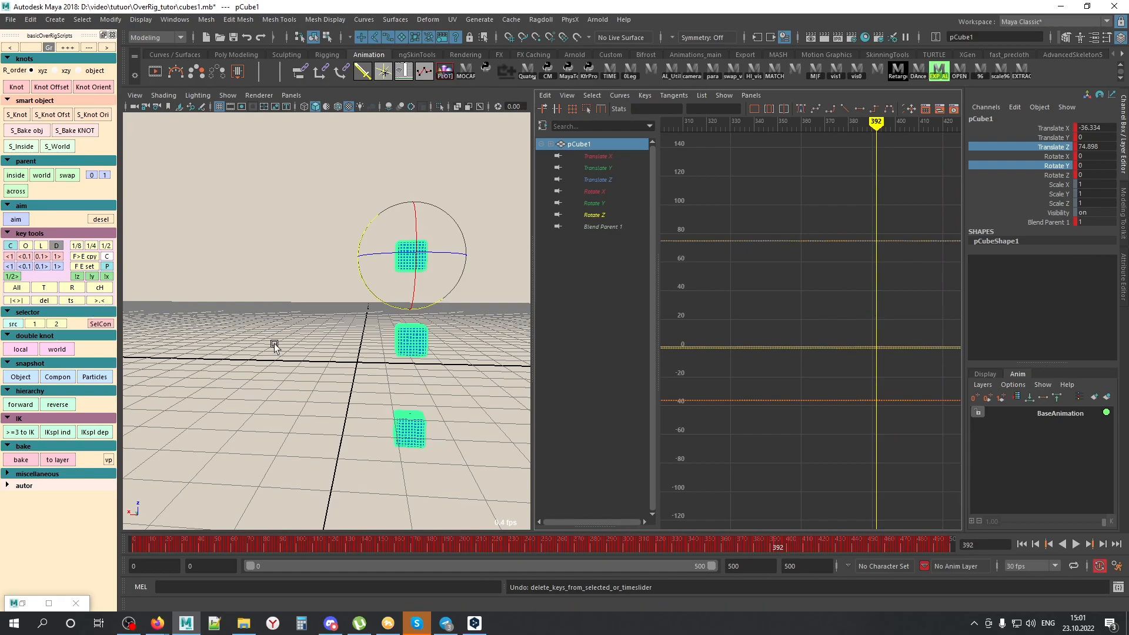
Step: Highlight frames 276 to 327 on the timeline and select a group of pCube1's keys across all curves
key("a")
left_click_drag(732, 260, 869, 324)
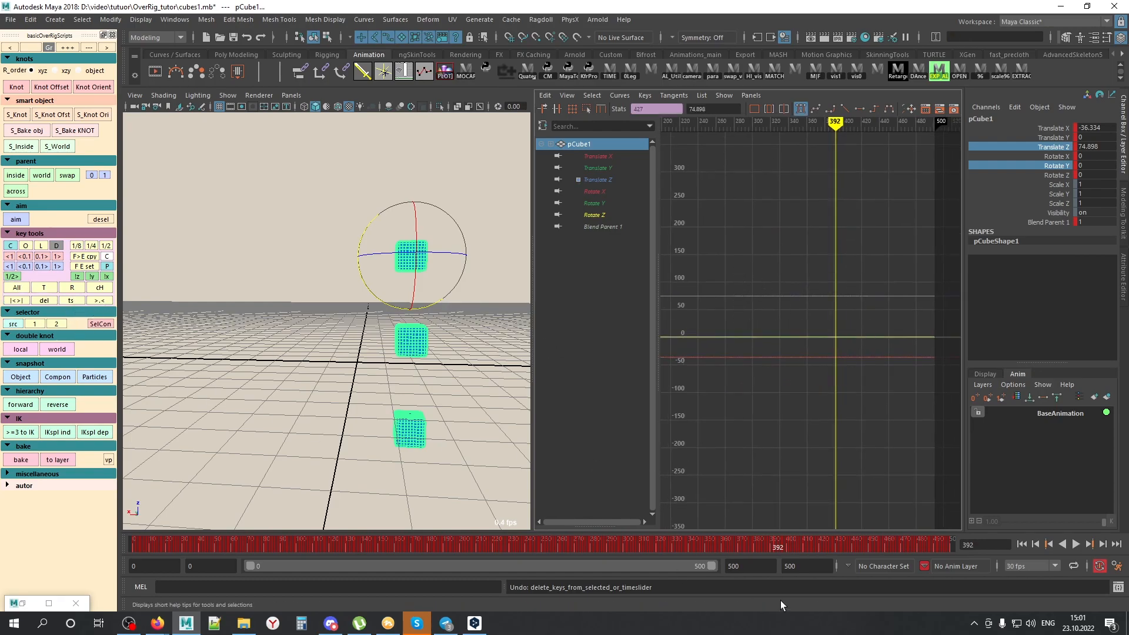
left_click(813, 448)
left_click_drag(589, 547, 665, 548, "shift")
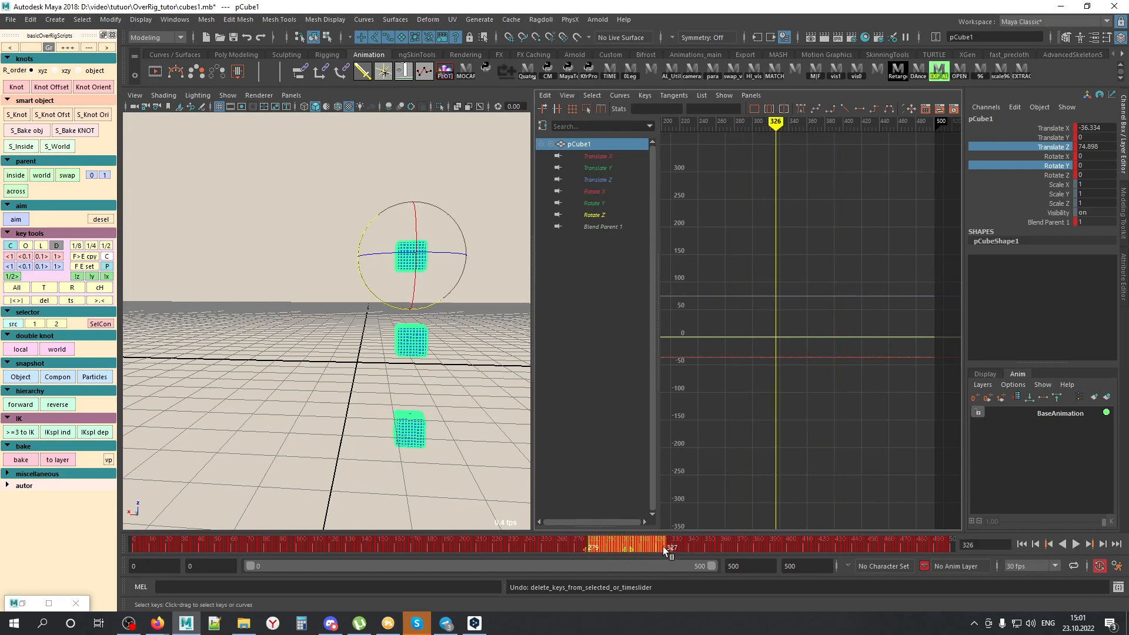
left_click_drag(733, 285, 822, 499)
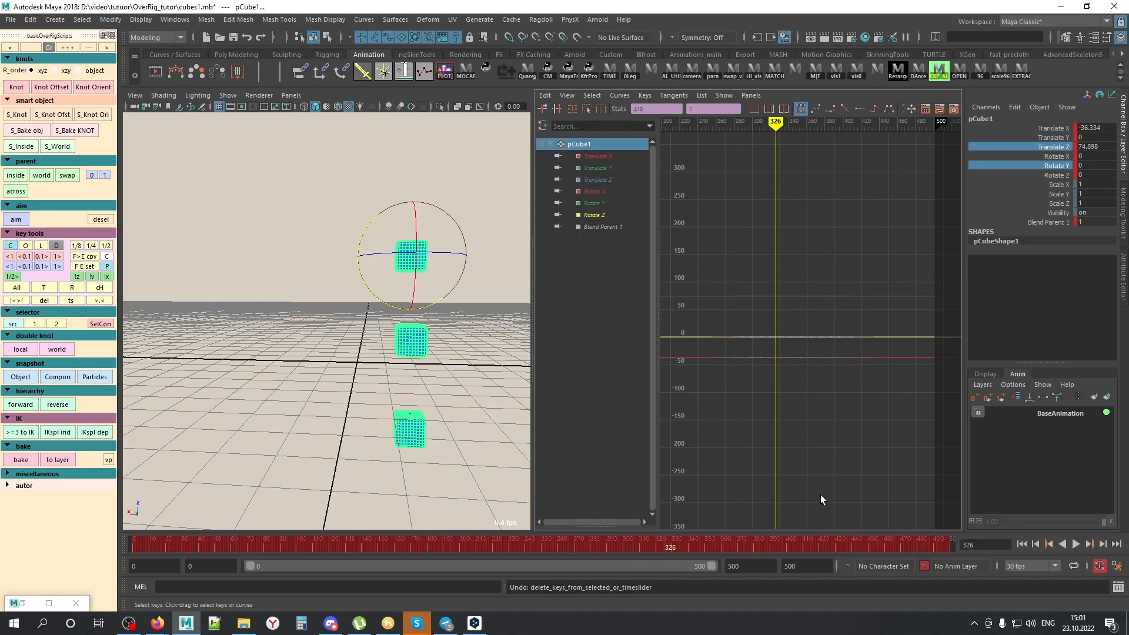
Step: Highlight frames 290 to 355, toggle the playback range between them and 0 to 500 repeatedly, and restore the full range
left_click(71, 300)
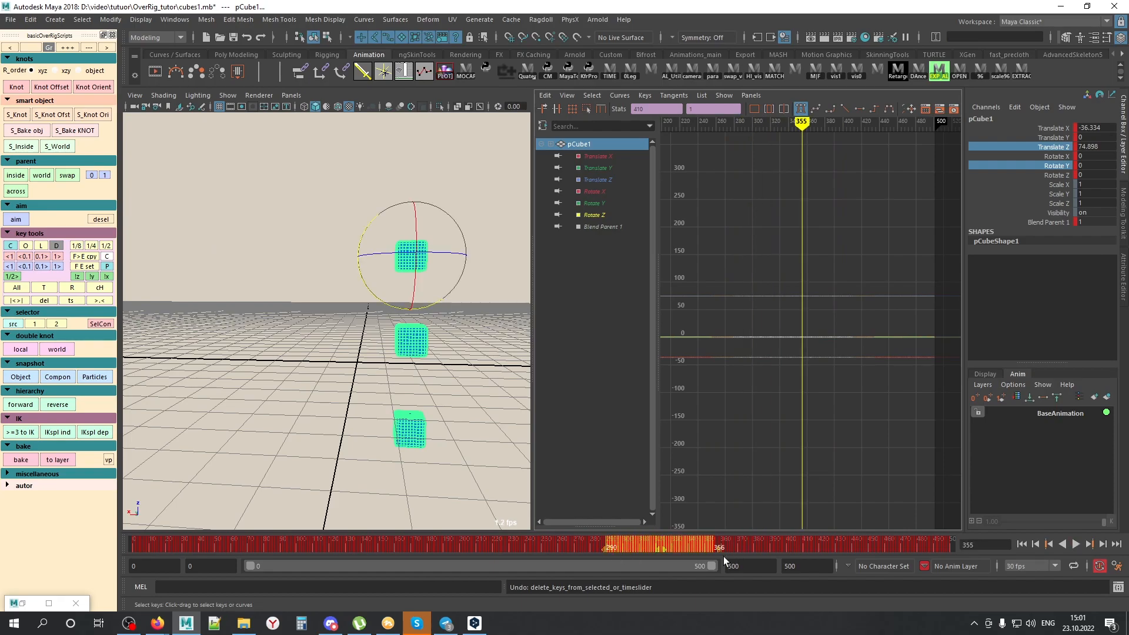
left_click(74, 302)
left_click(74, 302)
left_click(74, 302)
left_click(74, 303)
left_click(74, 303)
left_click(74, 302)
left_click(74, 303)
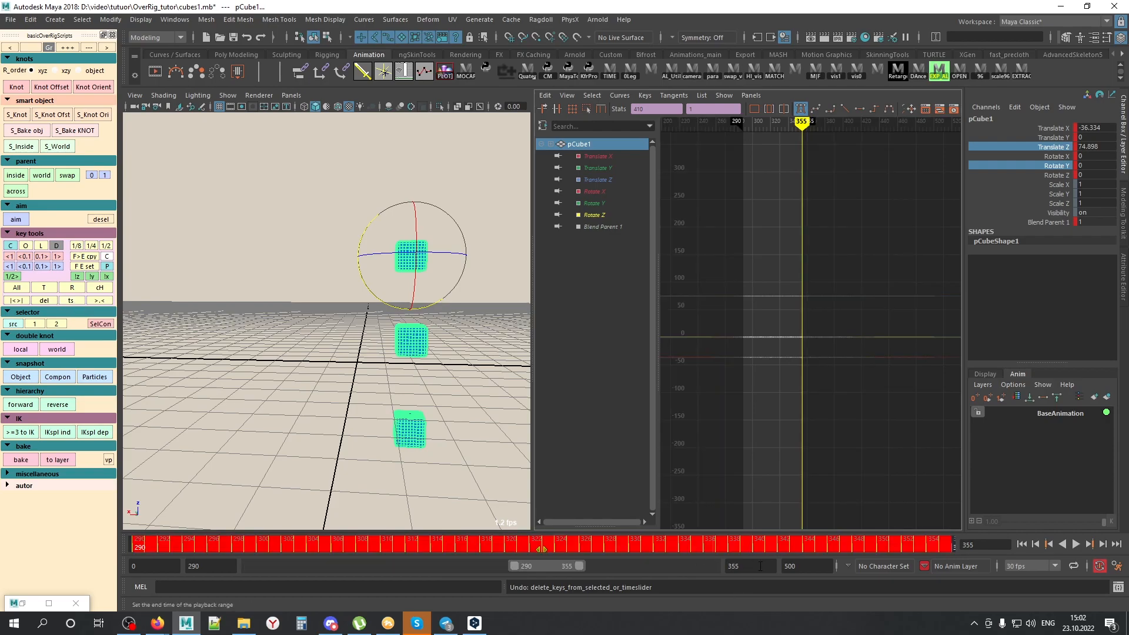
left_click(810, 549)
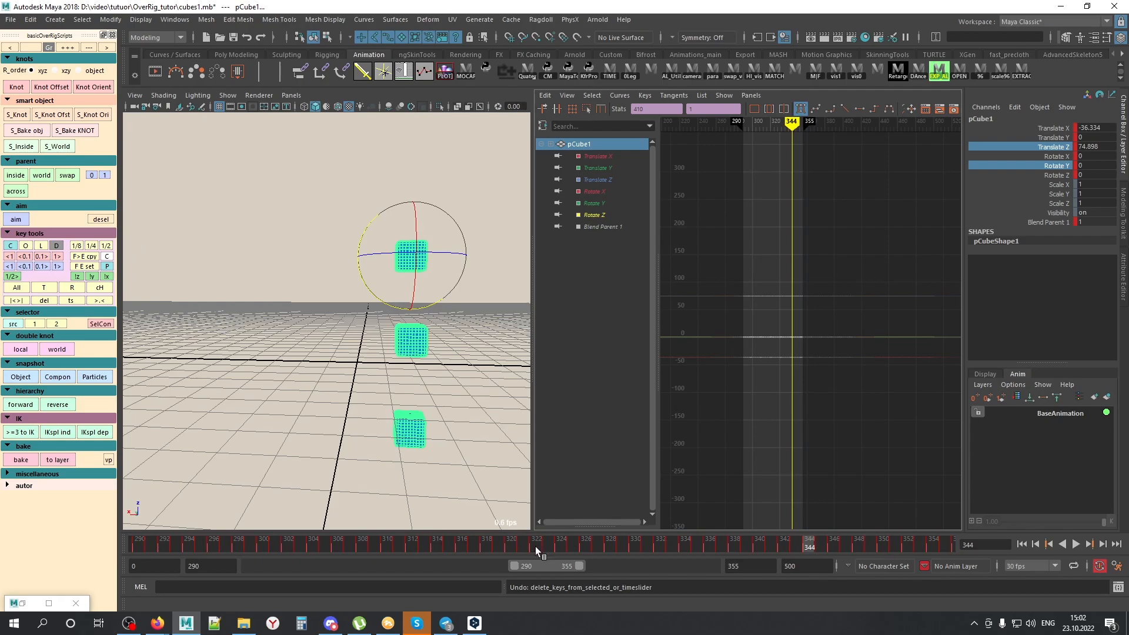
left_click(74, 303)
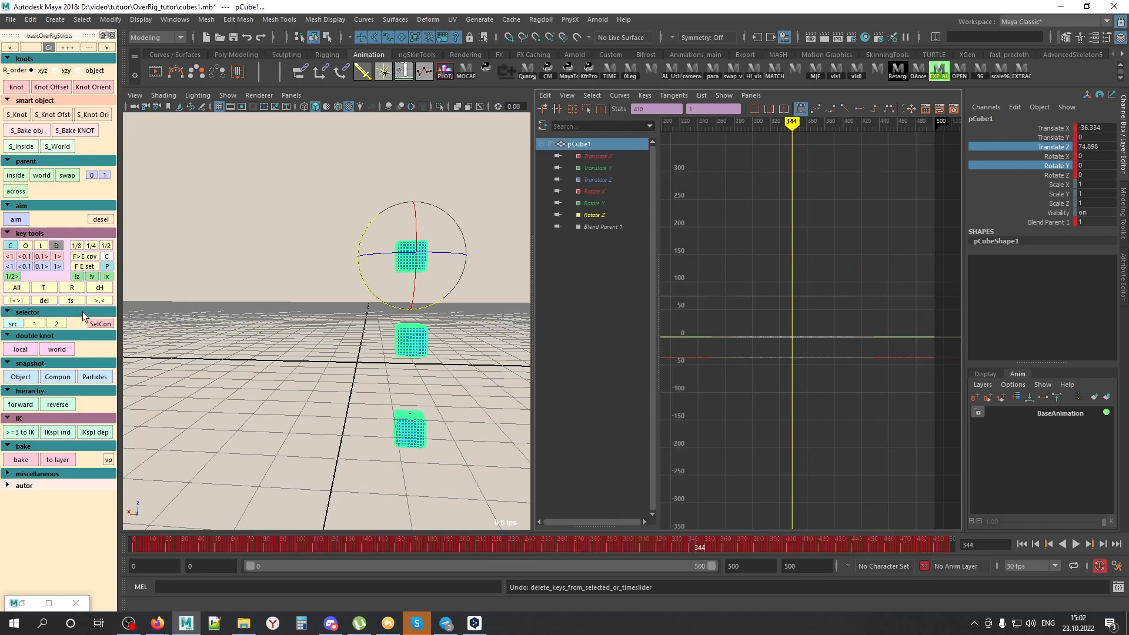
Step: Limit the playback range to highlighted timeline frames such as 405 to 471, and restore the full 0 to 500 range
left_click_drag(288, 544, 515, 560, "shift")
left_click(587, 550)
left_click_drag(587, 549, 852, 548)
left_click(892, 435)
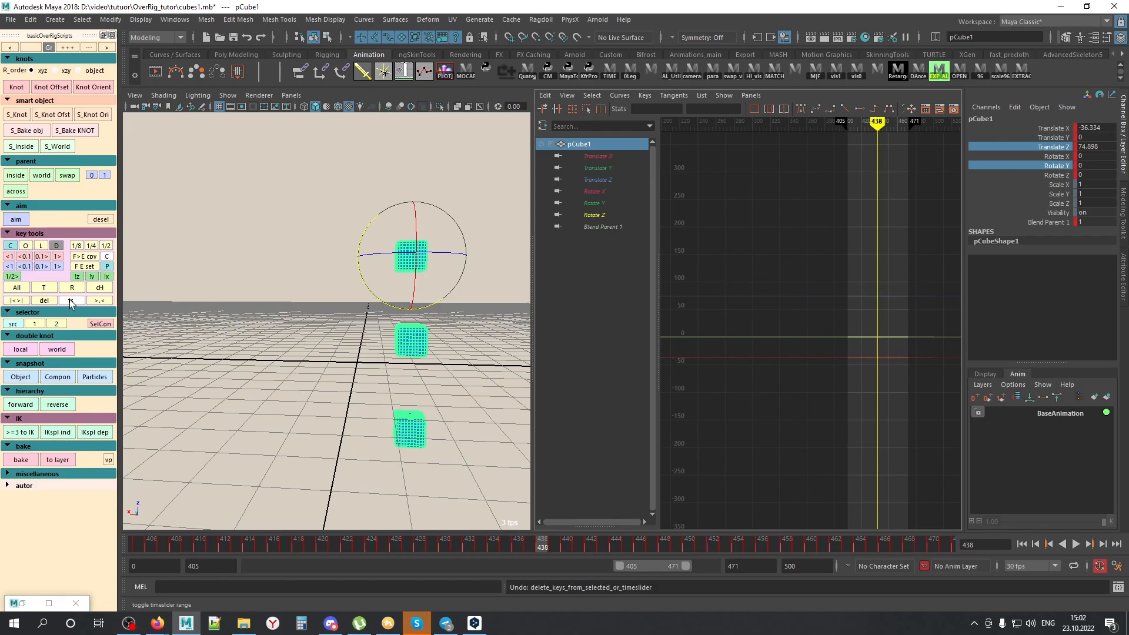
left_click_drag(480, 541, 430, 541)
left_click(70, 302)
left_click(70, 302)
Step: Select pCube1's keys from frame 0 to 99, limit the playback range to them, scrub to frame 43, and restore the full range
middle_click_drag(686, 391, 961, 382, "alt")
left_click_drag(848, 258, 750, 424)
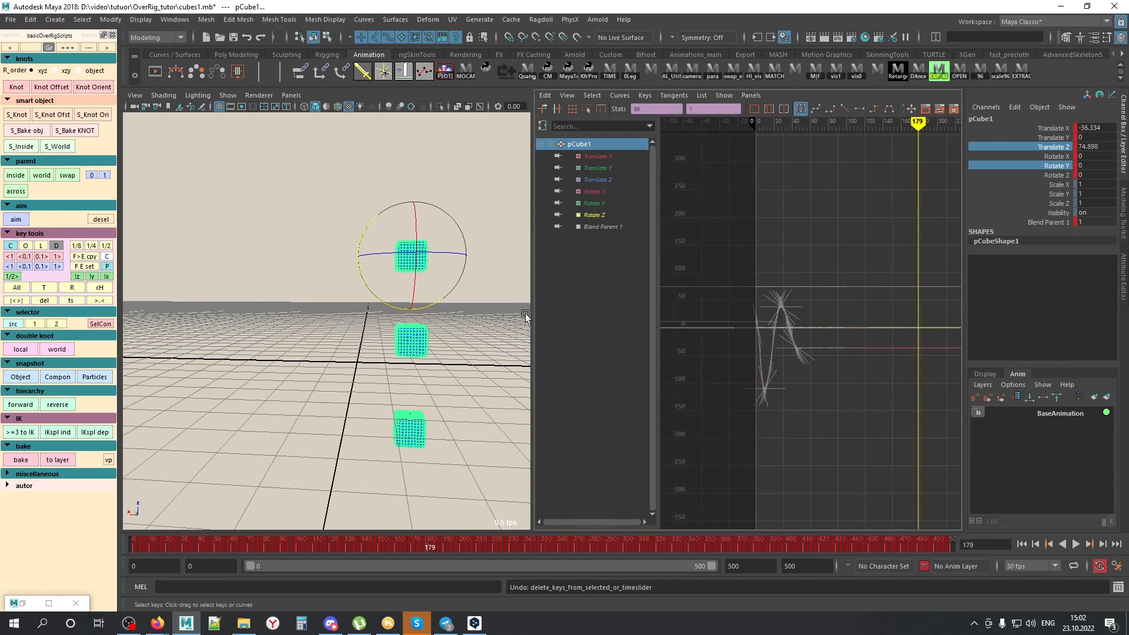
left_click(71, 301)
mouse_move(485, 529)
left_mouse_down()
mouse_move(545, 548)
mouse_move(306, 539)
mouse_move(485, 544)
left_mouse_up()
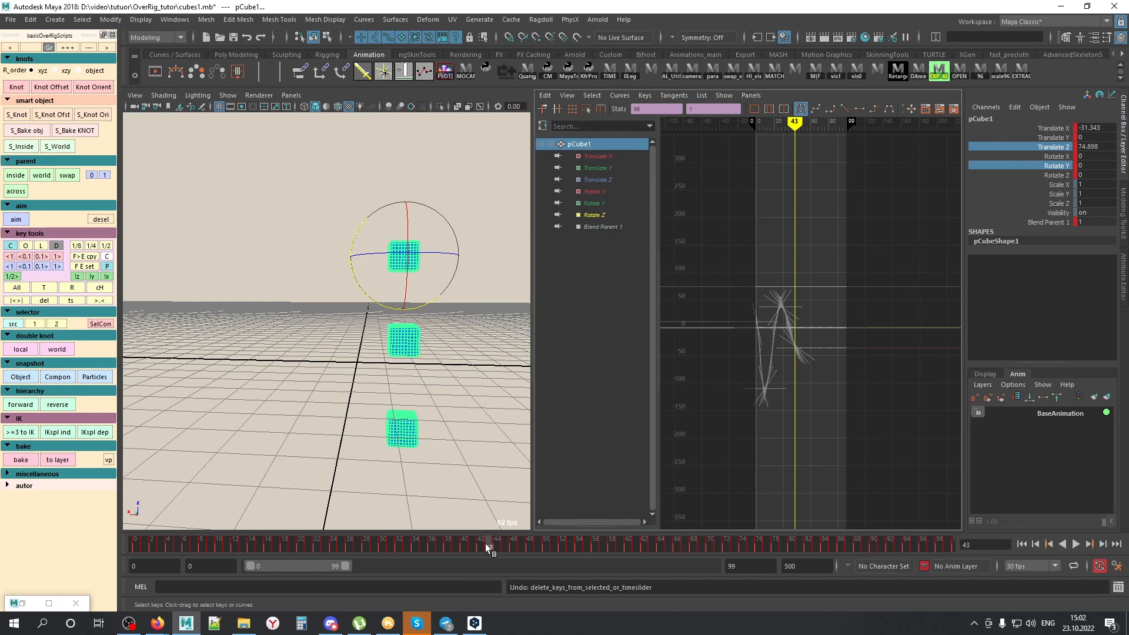
left_click(71, 302)
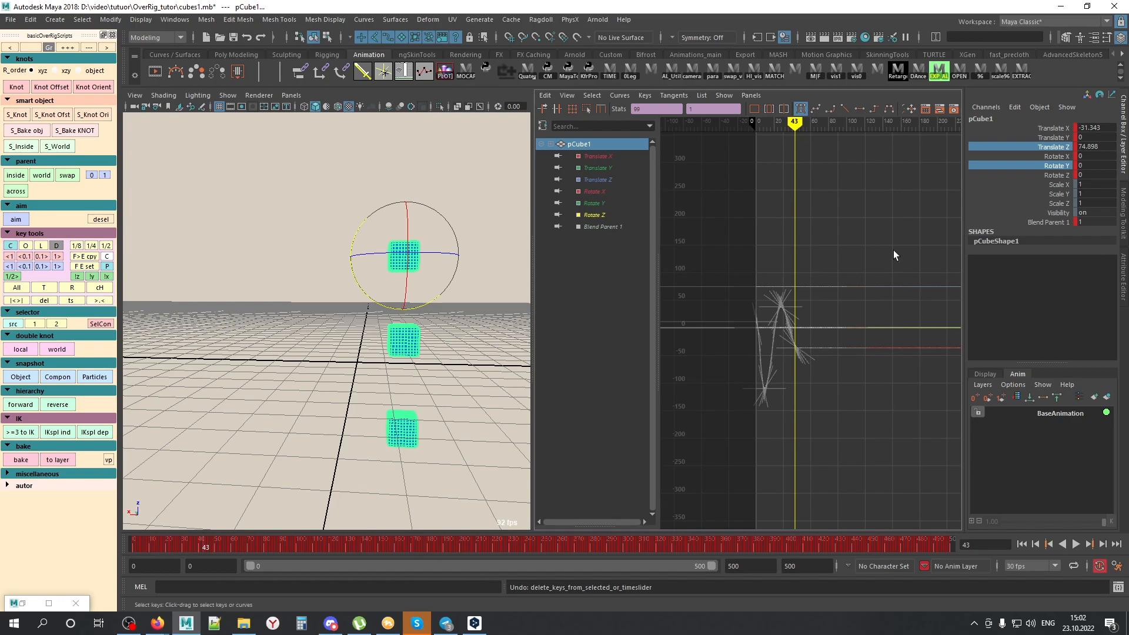
Step: Select several groups of pCube1's keys across all curves and move the current time to the selected keys, at frames 375, 329 and 195
left_click_drag(894, 249, 934, 306)
middle_click_drag(822, 322, 707, 323, "alt+shift")
left_click_drag(847, 250, 919, 388)
middle_click_drag(944, 337, 855, 333, "alt")
left_click_drag(872, 259, 904, 375)
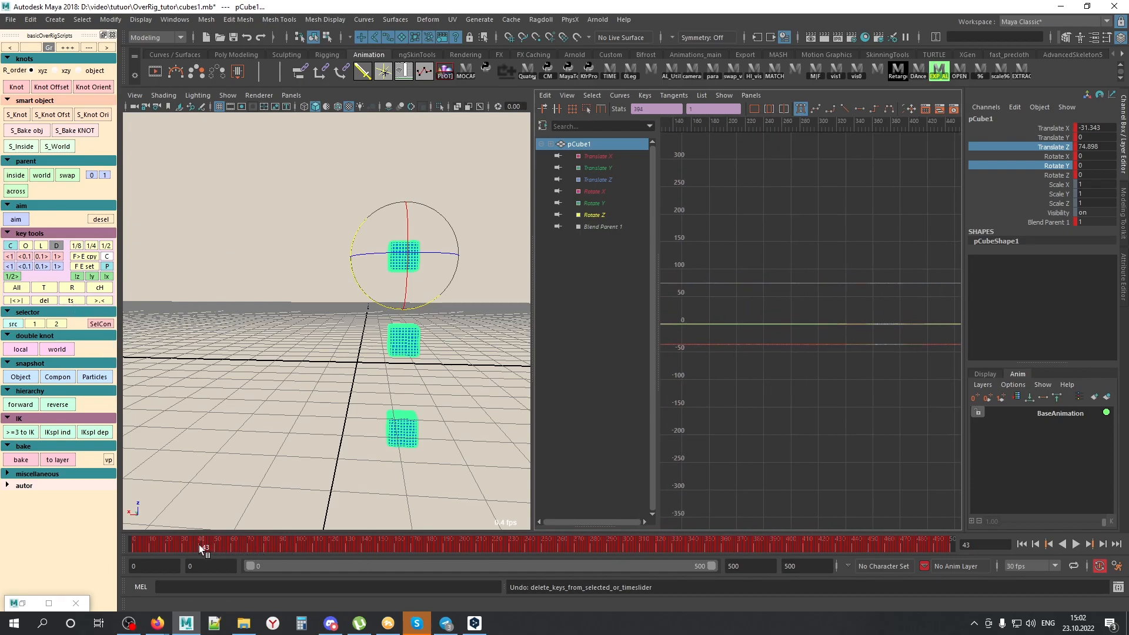
left_click_drag(206, 544, 274, 549)
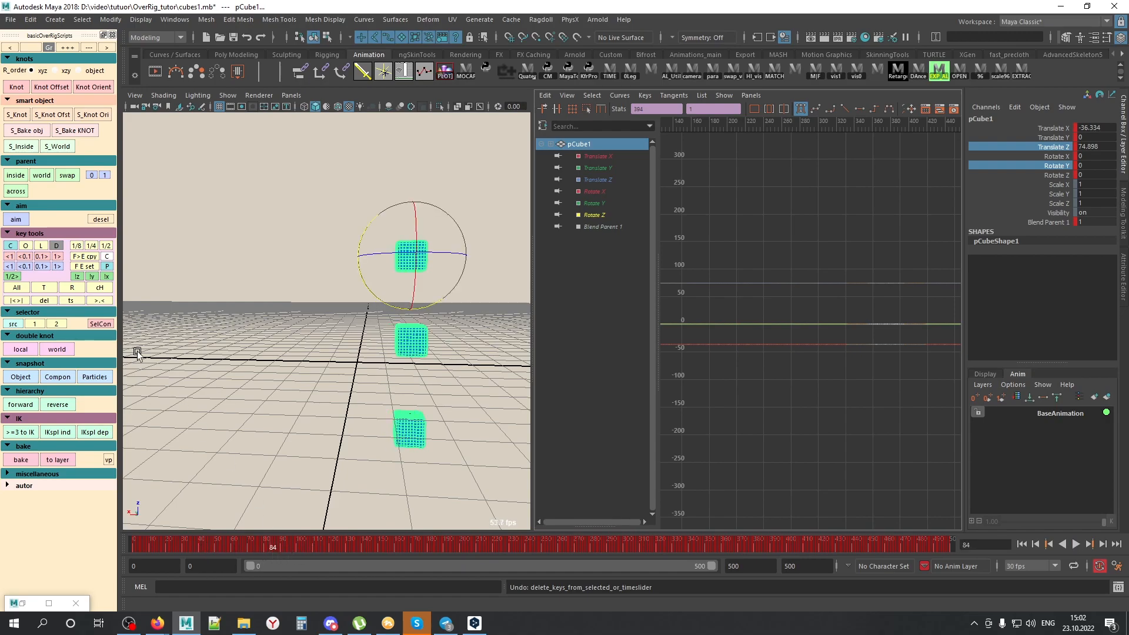
left_click(101, 302)
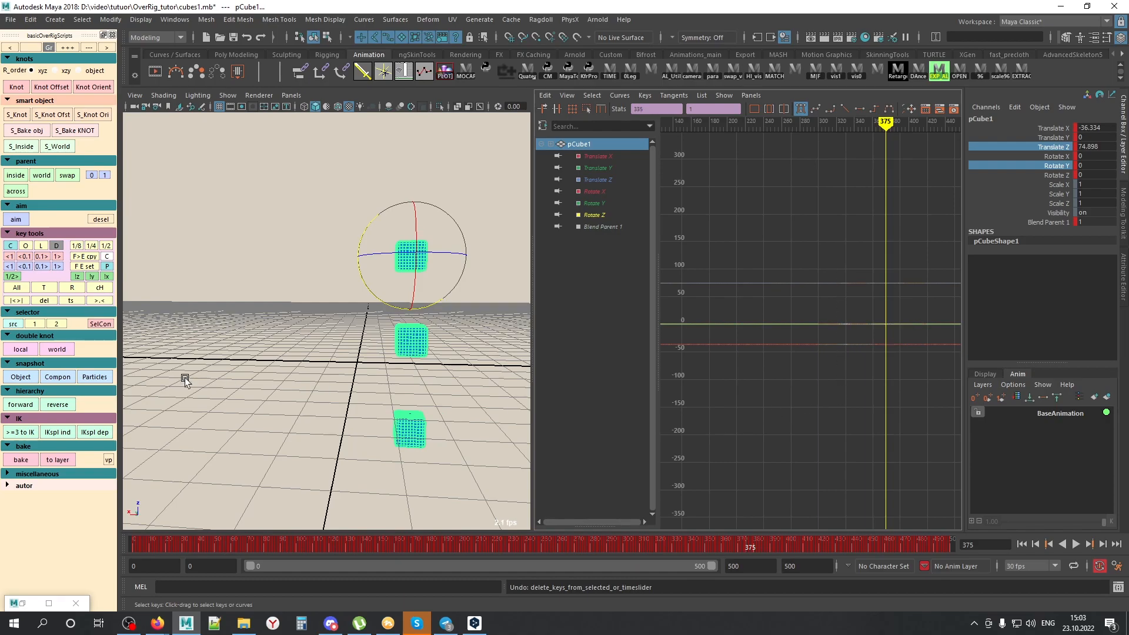
left_click(107, 304)
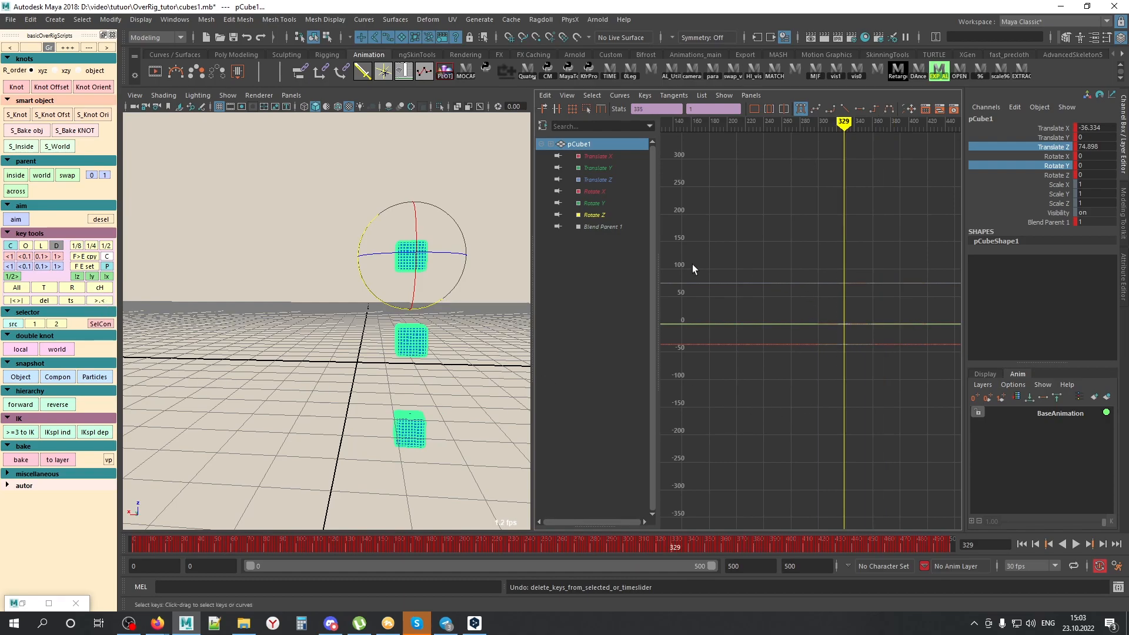
left_click(100, 301)
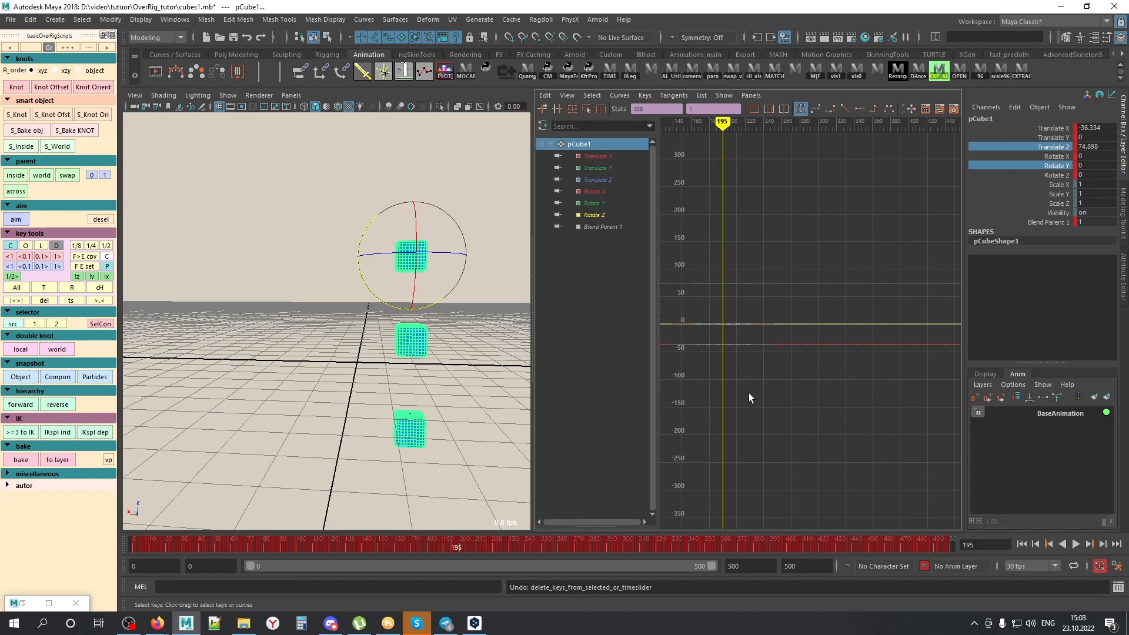
Step: Undo the recent current-time changes, key selections and channel highlighting on pCube1
middle_click_drag(279, 361, 280, 375, "alt")
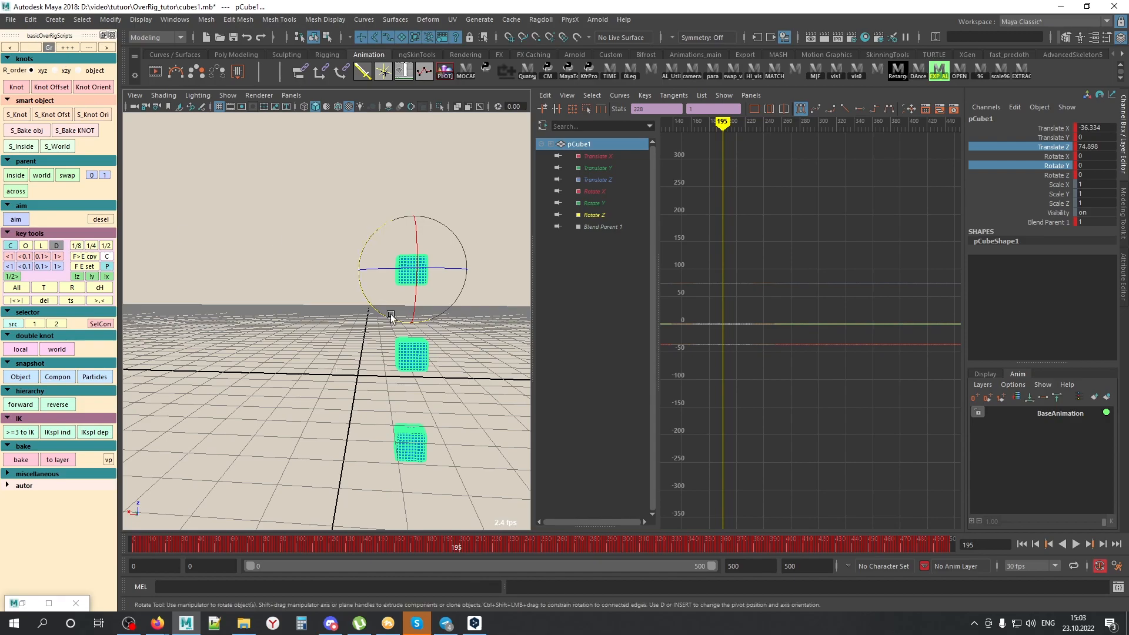
key("ctrl+z")
key("ctrl+z")
key("ctrl+z")
key("ctrl+z")
key("ctrl+z")
key("ctrl+z")
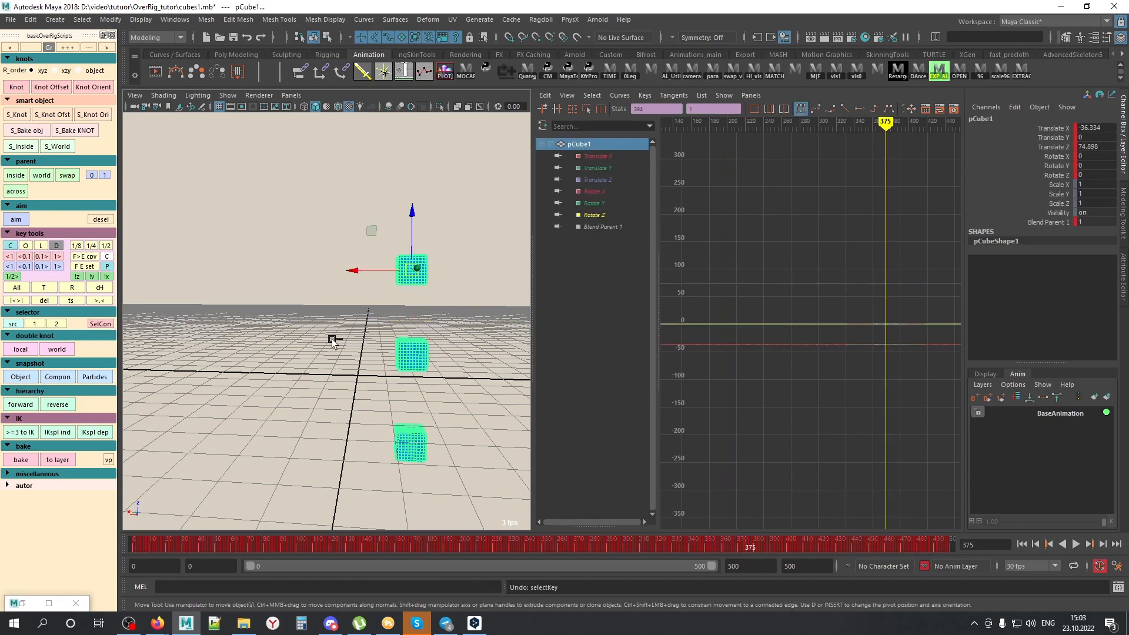
key("ctrl+z")
key("ctrl+z")
key("ctrl+z")
key("ctrl+z")
key("ctrl+z")
key("ctrl+z")
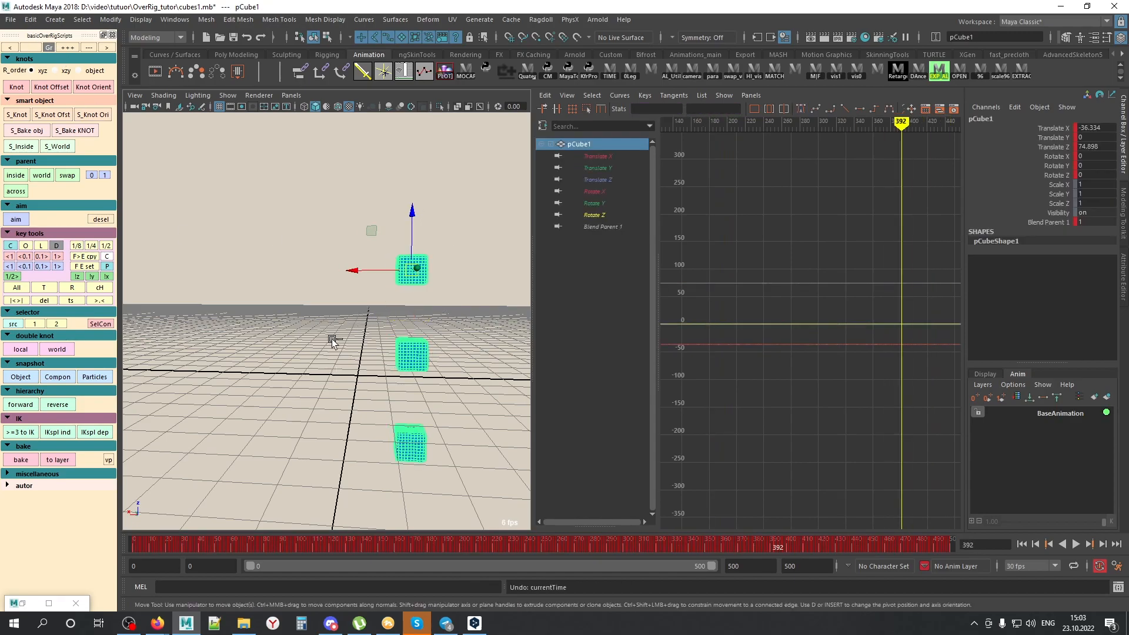
key("ctrl+z")
key("ctrl+z")
key("ctrl+z")
key("ctrl+z")
key("ctrl+z")
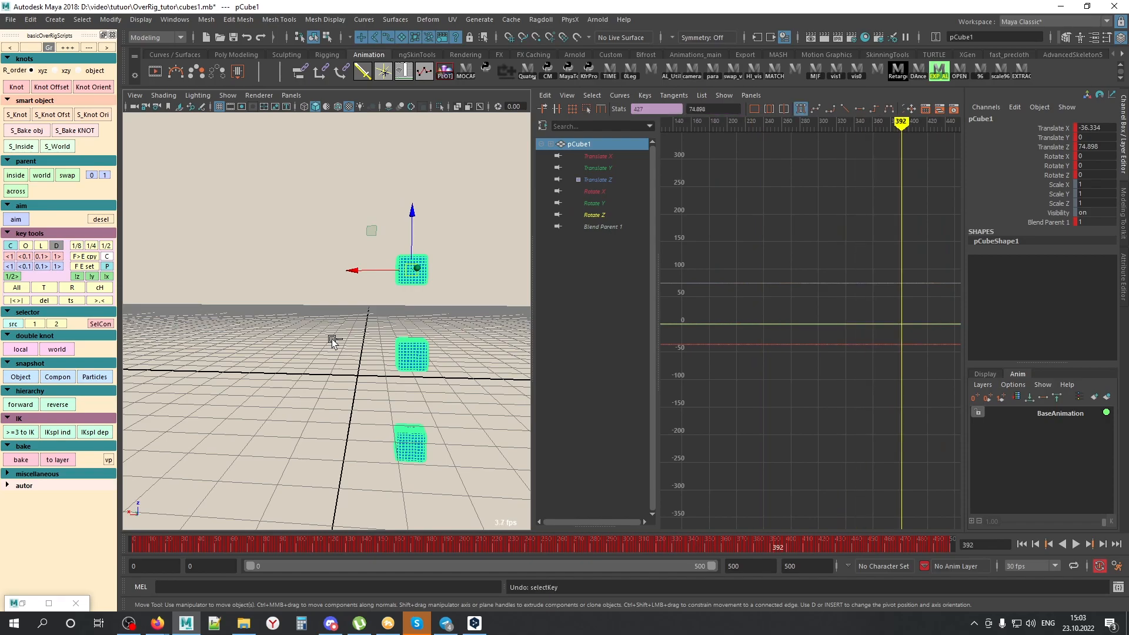
Step: Undo the earlier time changes, key selections and fast bake on pCube1, back to its original sparse keys
key("ctrl+z")
key("ctrl+z")
middle_click_drag(837, 360, 991, 345, "alt")
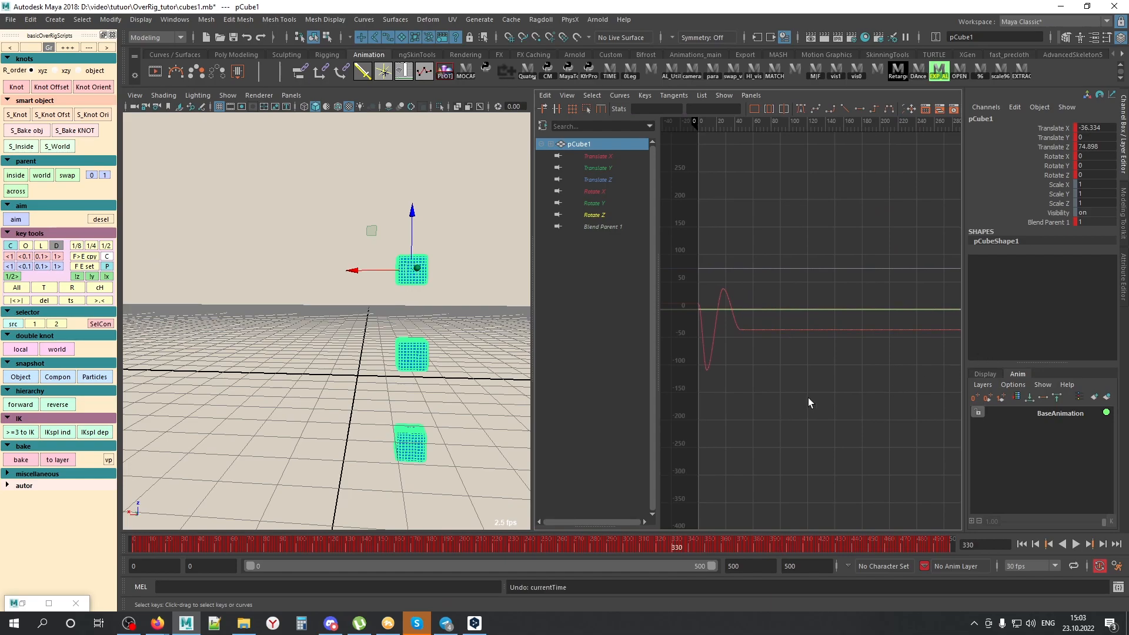
key("ctrl+z")
key("ctrl+z")
key("ctrl+z")
key("ctrl+z")
key("ctrl+z")
key("ctrl+z")
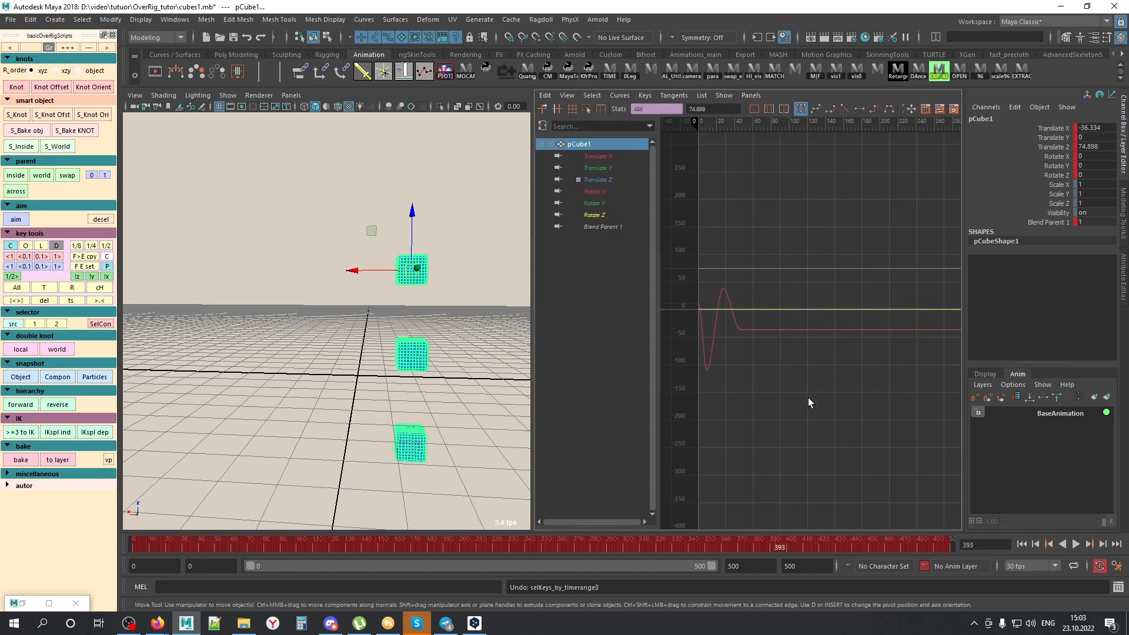
key("ctrl+z")
key("ctrl+z")
key("ctrl+z")
key("ctrl+z")
key("ctrl+z")
key("ctrl+z")
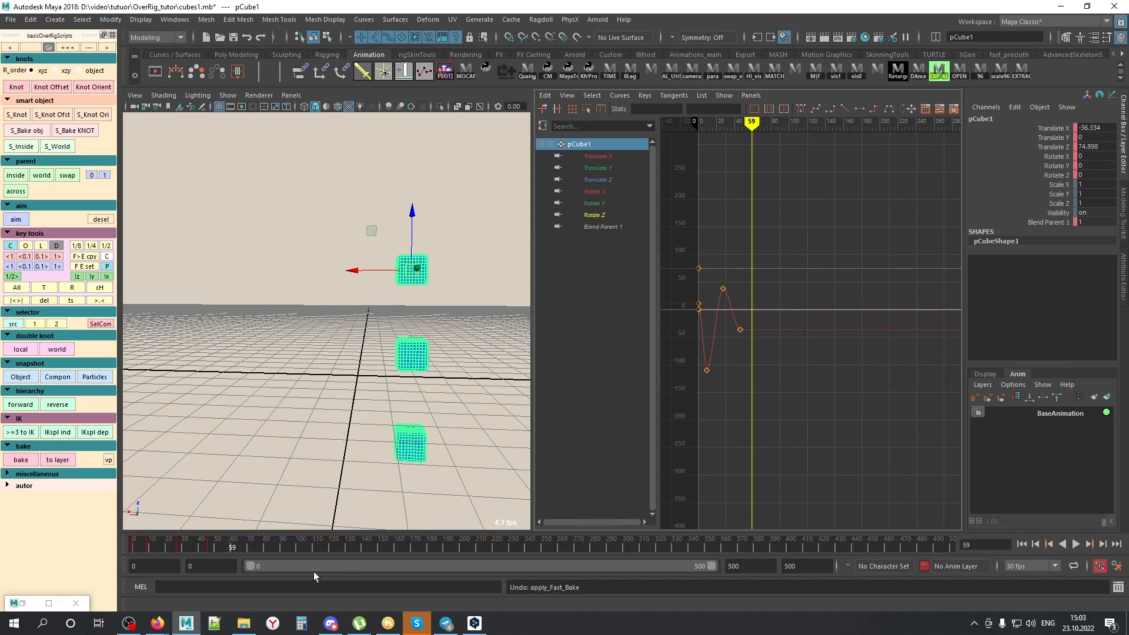
Step: Move the current time to frame 50, end the playback range there, then scrub to frame 4 and deselect the cube
left_click(213, 548)
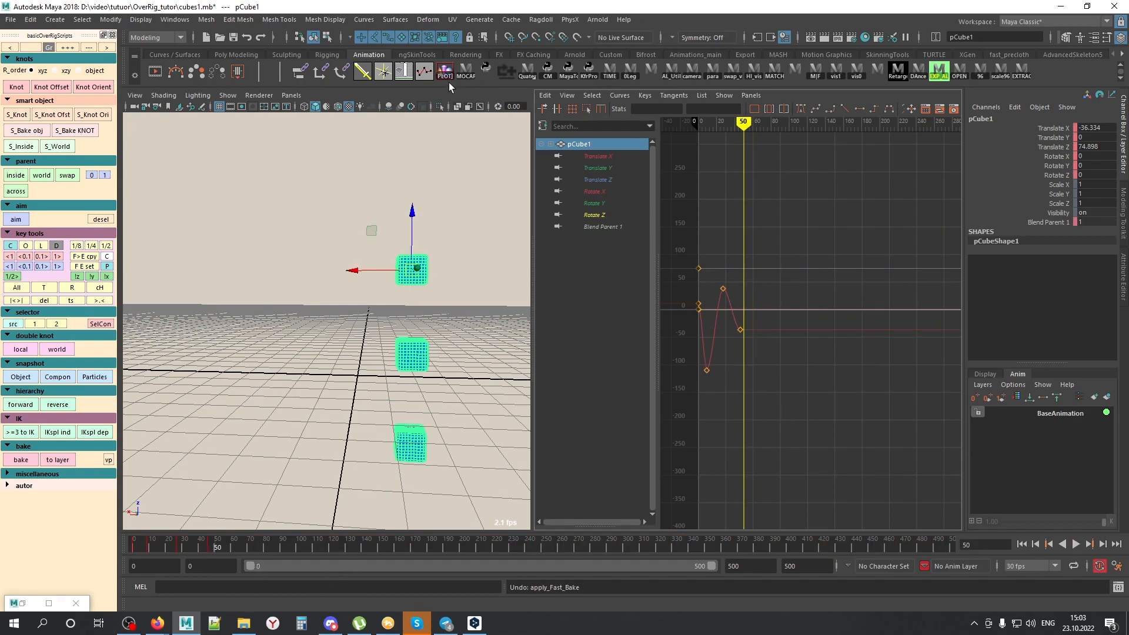
left_click(679, 55)
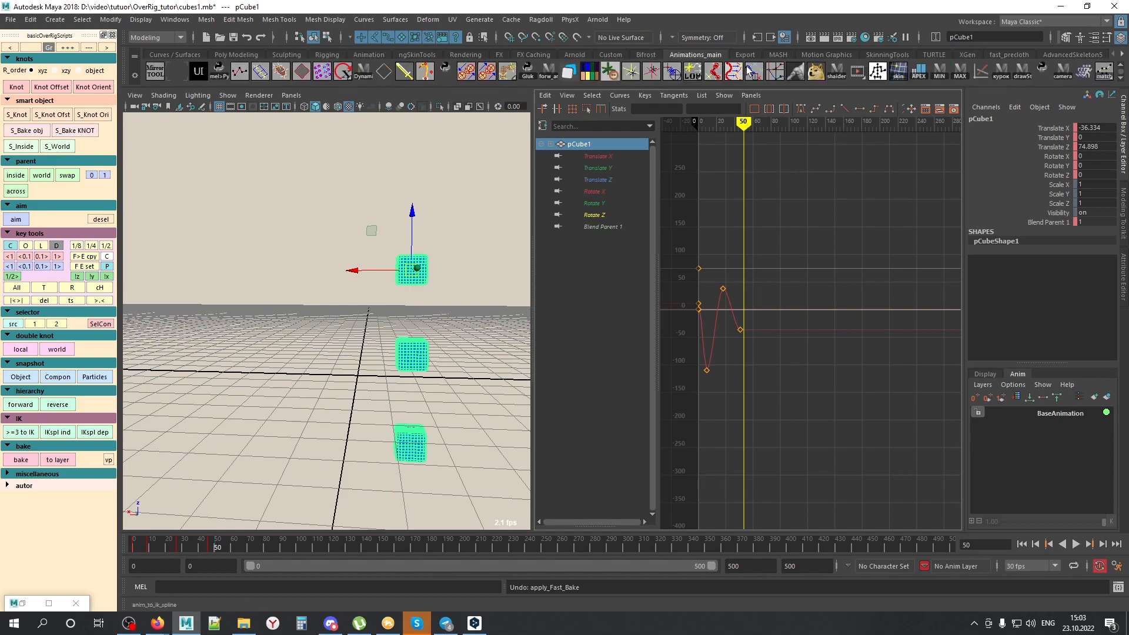
left_click(960, 73)
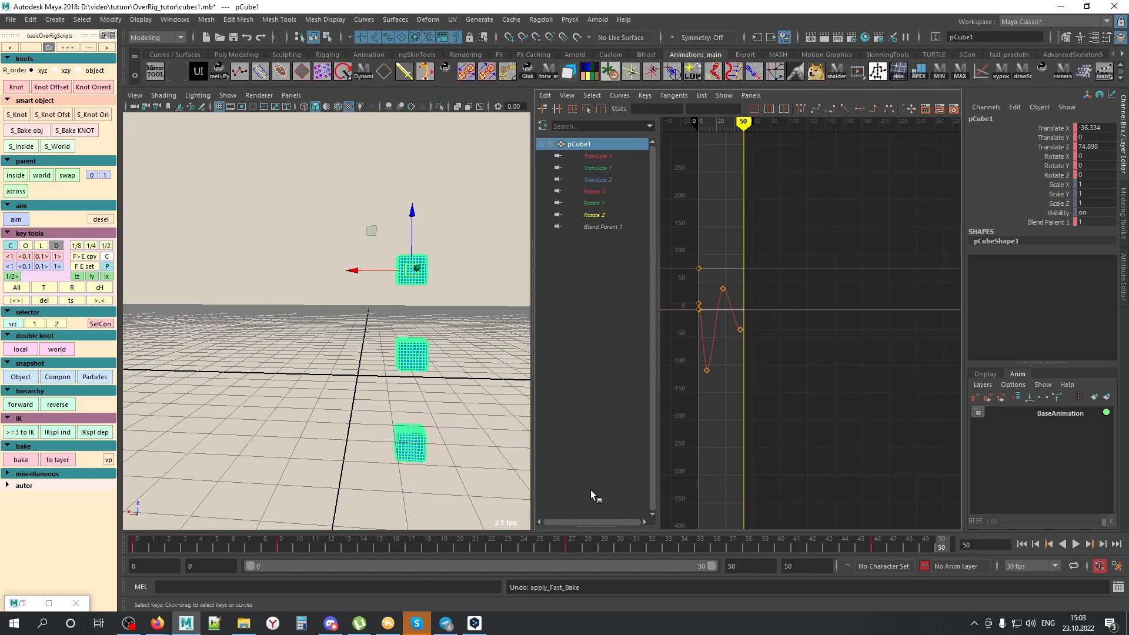
left_click_drag(150, 543, 202, 525)
left_click(176, 404)
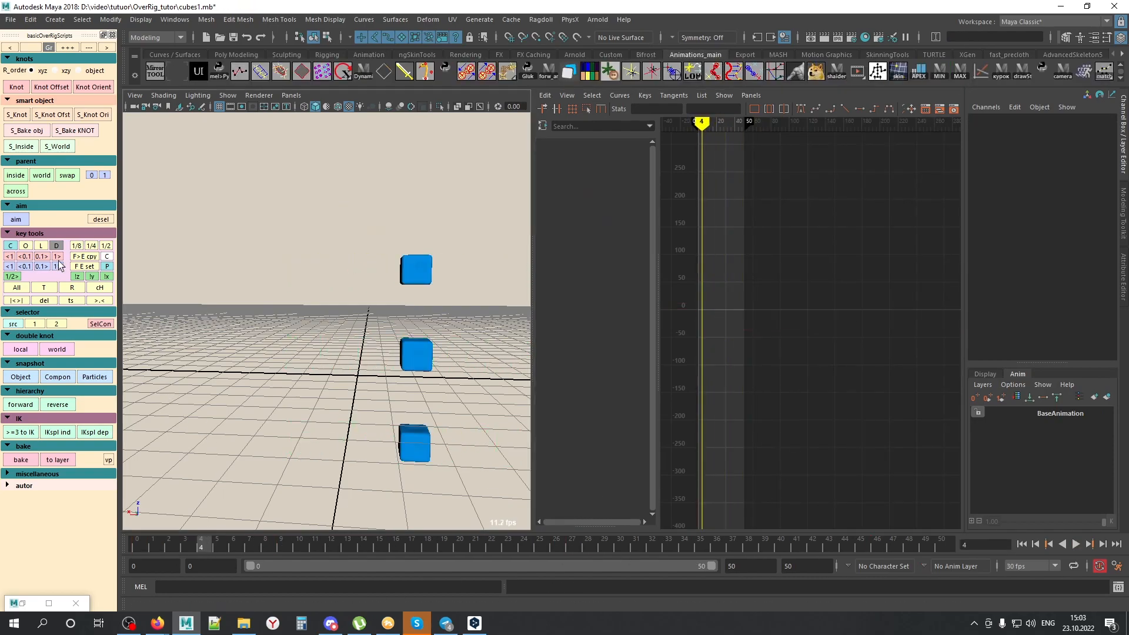
Step: Select pCube1 and shift all its keys later and then earlier in whole-frame increments with the key tools
left_click(416, 269)
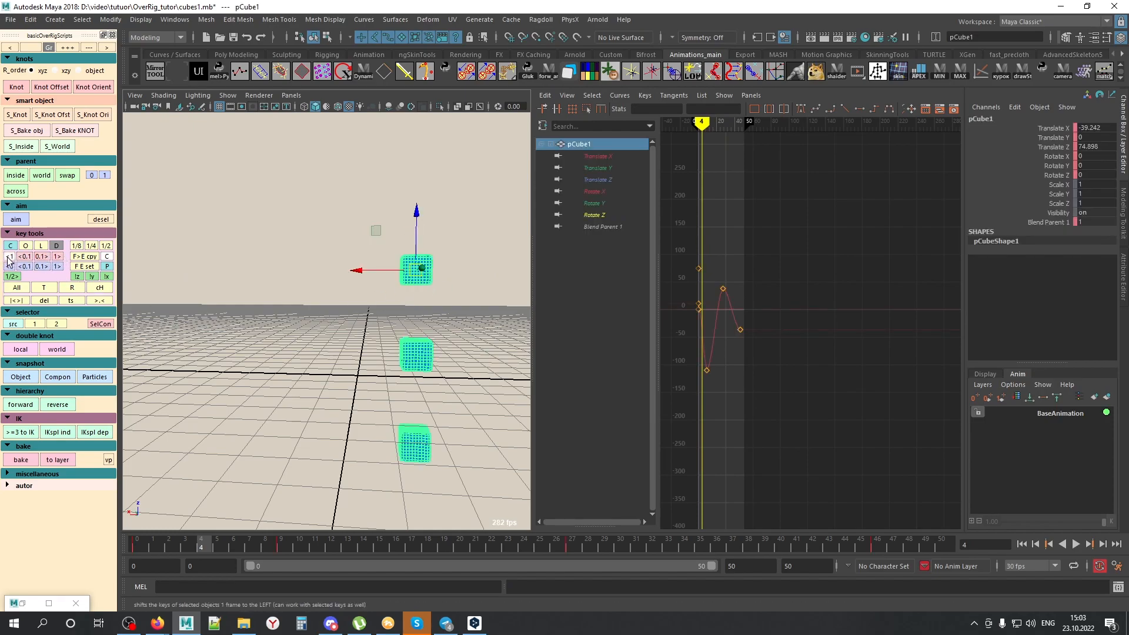
left_click(57, 257)
left_click(57, 257)
left_click(57, 257)
left_click(57, 257)
left_click(57, 257)
left_click(57, 256)
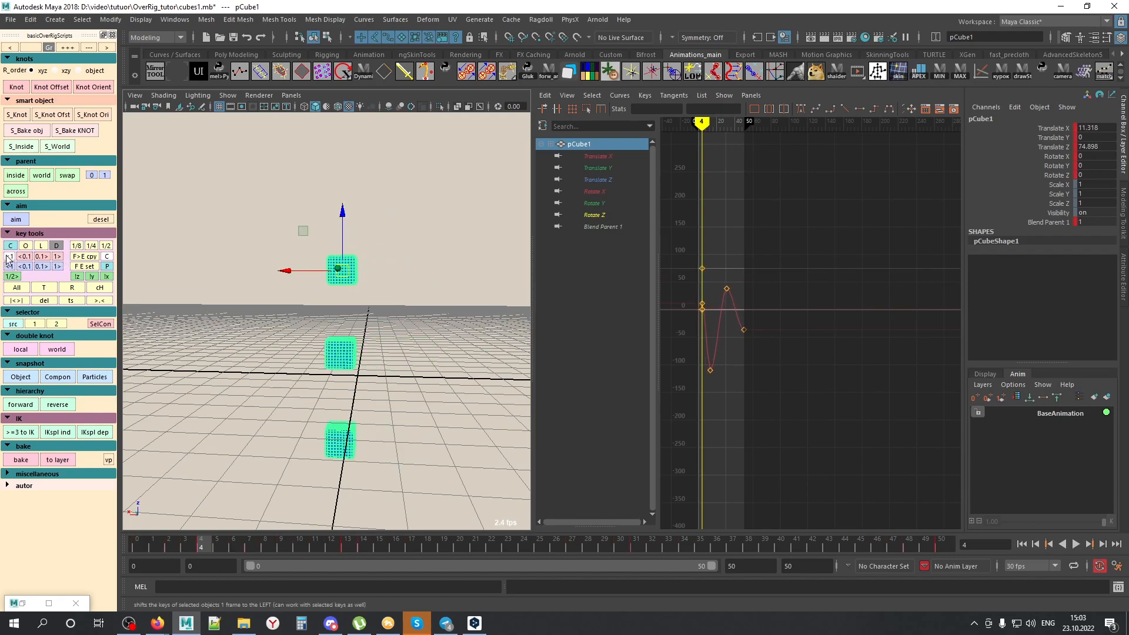
left_click(8, 257)
left_click(9, 257)
left_click(9, 257)
Step: Nudge pCube1's keys later and then earlier in 0.1-frame increments
left_click(47, 257)
left_click(46, 257)
left_click(46, 258)
left_click(23, 257)
left_click(23, 257)
left_click(24, 257)
left_click(24, 257)
left_click(23, 257)
left_click(24, 257)
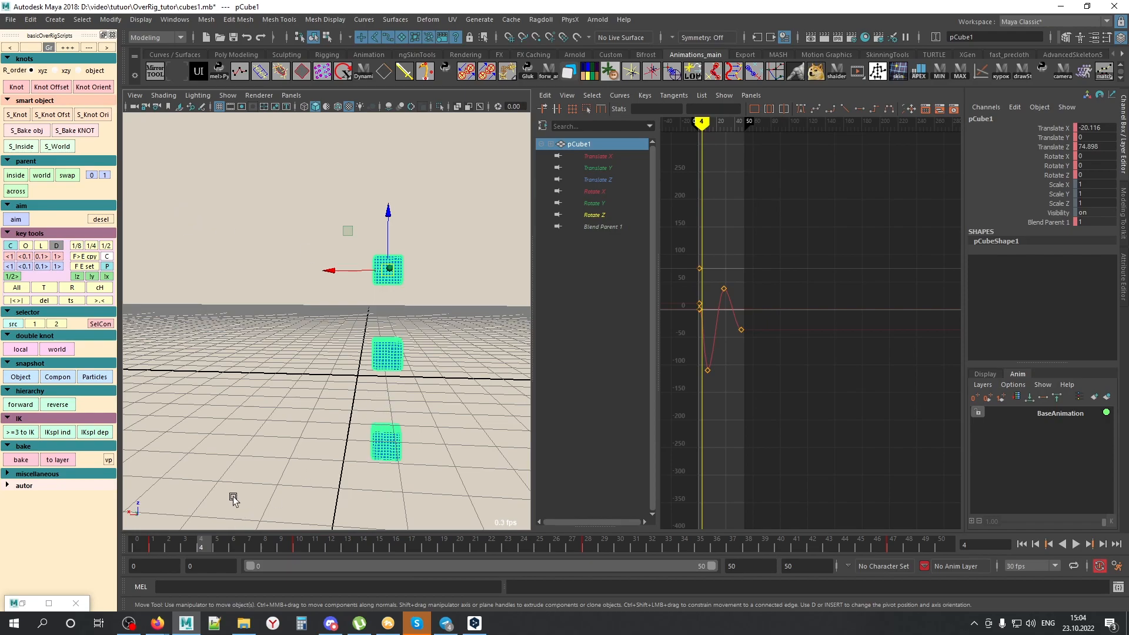
Step: Scrub to frame 2, select the three cubes and create baked knot locators for them
key("alt+v")
left_click_drag(322, 509, 169, 509)
left_click(270, 202)
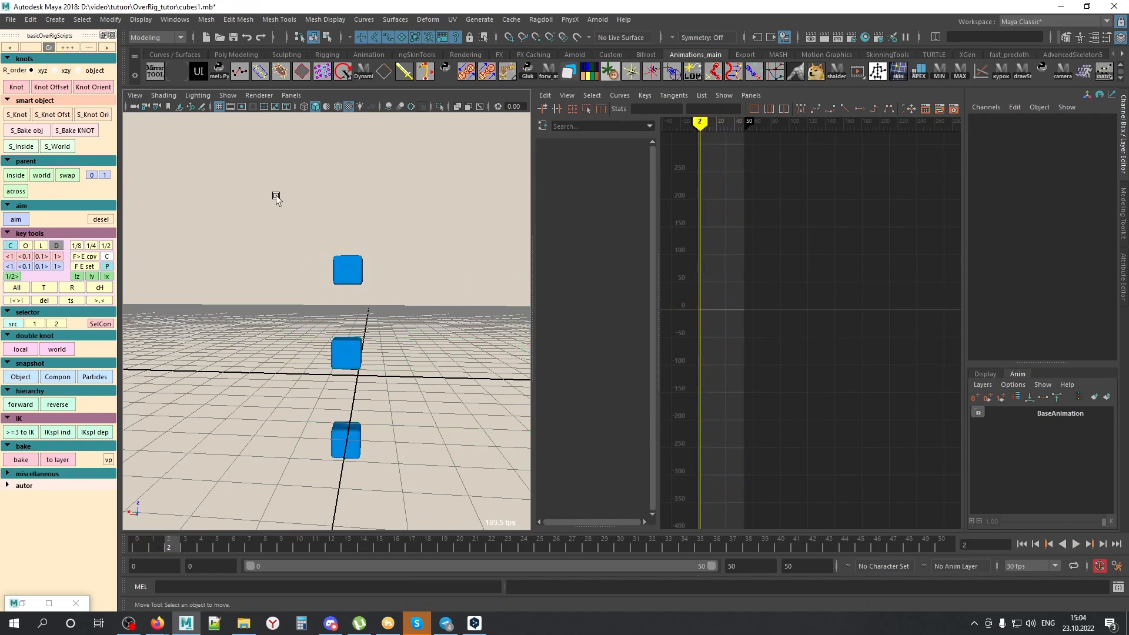
left_click_drag(302, 195, 432, 520)
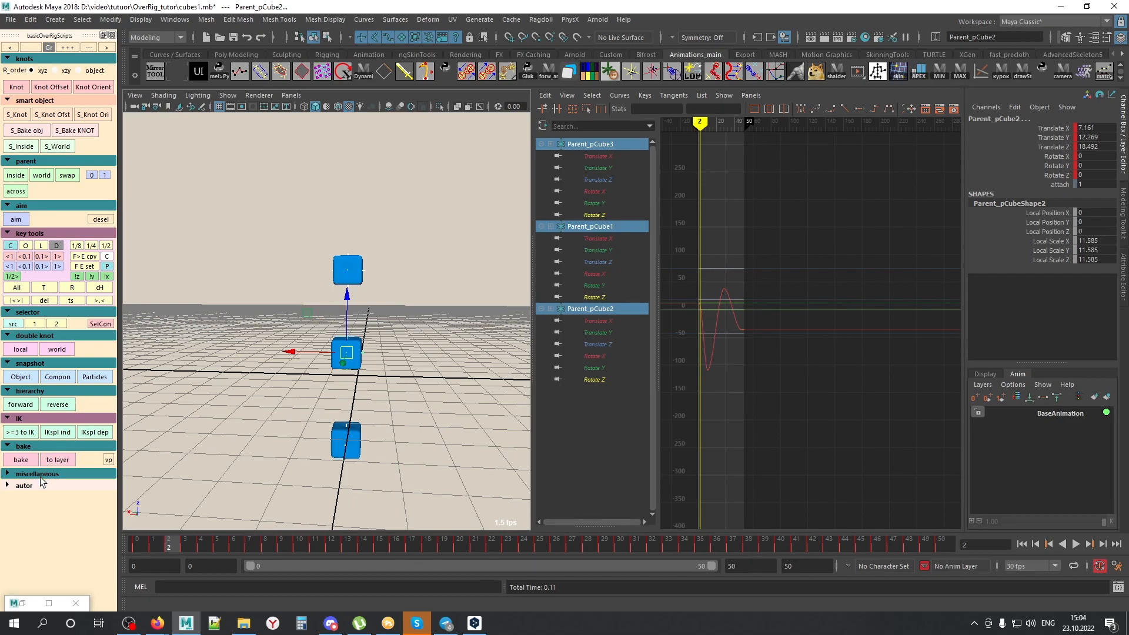
Step: Select the locators Parent_pCube1, Parent_pCube2 and Parent_pCube3 in order and progressively offset their keys later in one-frame increments
left_click(68, 473)
left_click(427, 317)
left_click(376, 271)
left_click(375, 353, "shift")
left_click(371, 439, "shift")
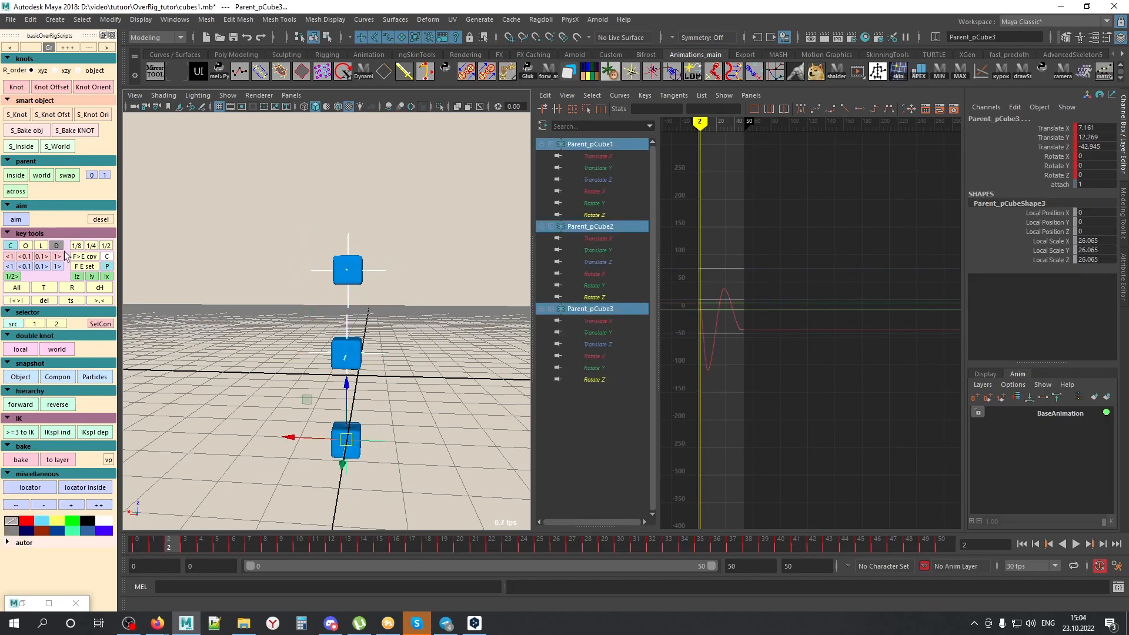
left_click(57, 267)
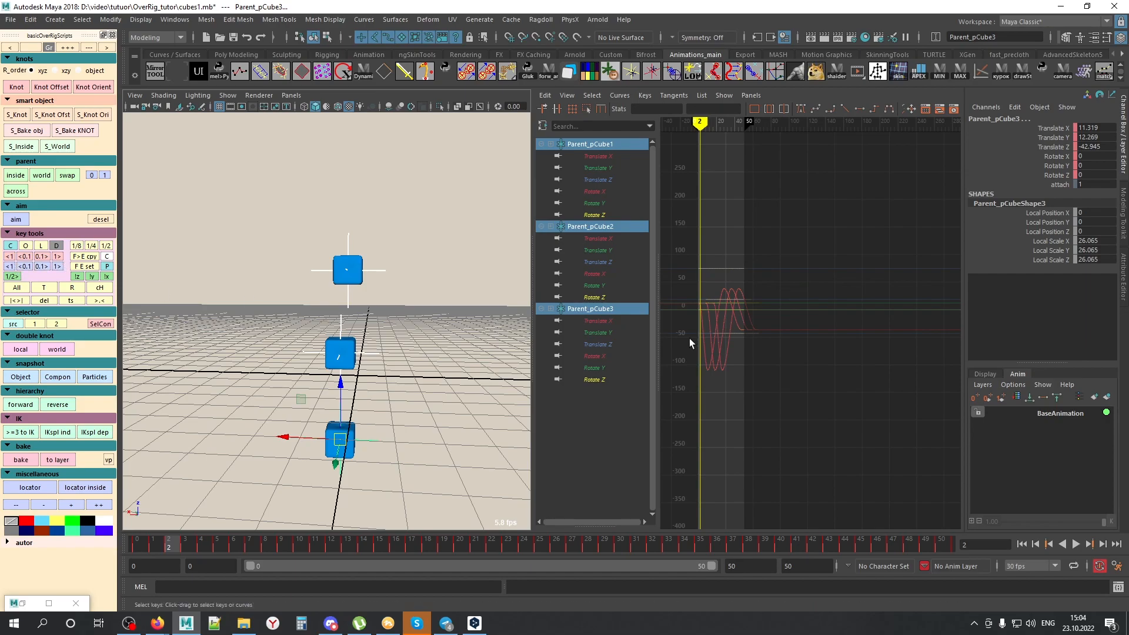
Step: Play back the staggered animation of the three cubes and view it from another angle
key("alt+v")
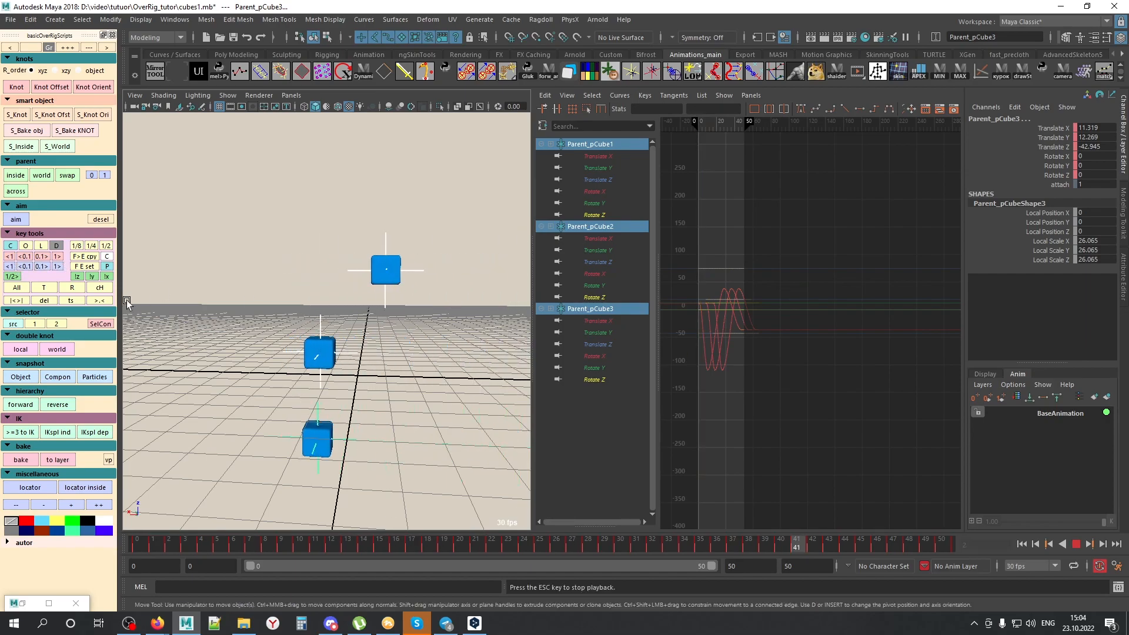
key("alt+v")
key("alt+v")
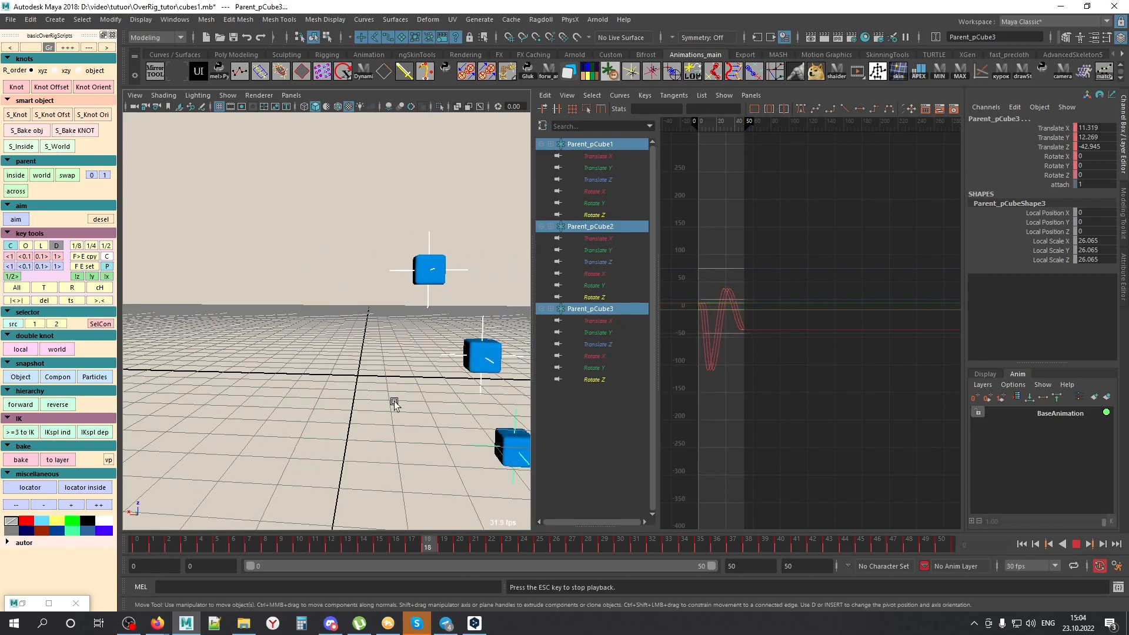
left_click_drag(394, 404, 436, 368, "alt")
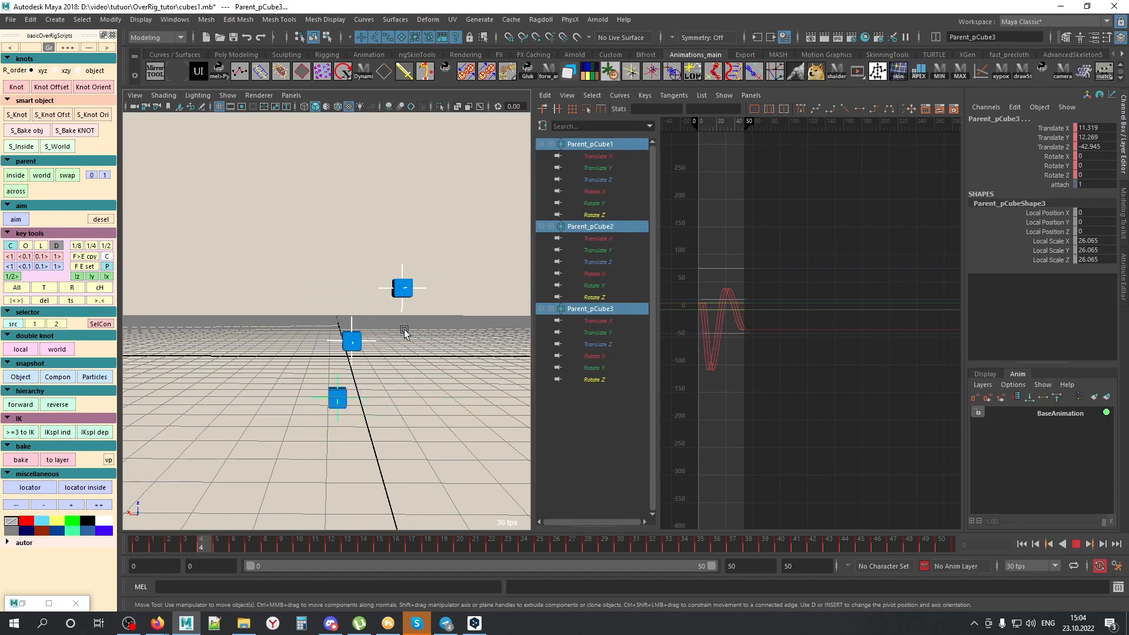
Step: Open the recent scene Lord_Drunk.mb and widen the viewport to show the character
left_click(10, 19)
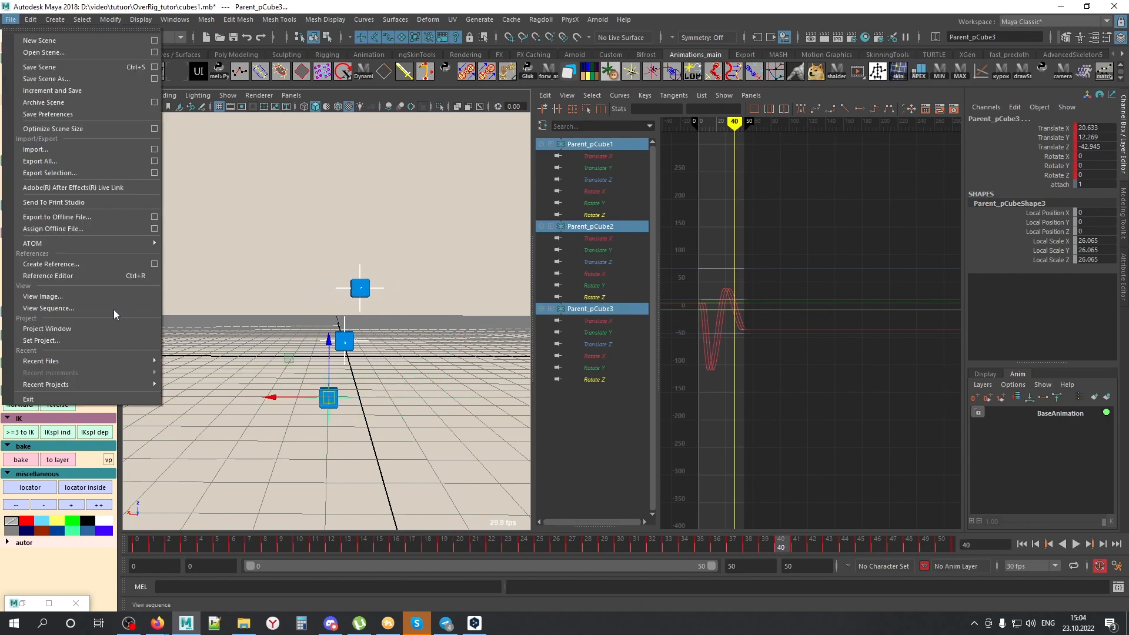
mouse_move(140, 361)
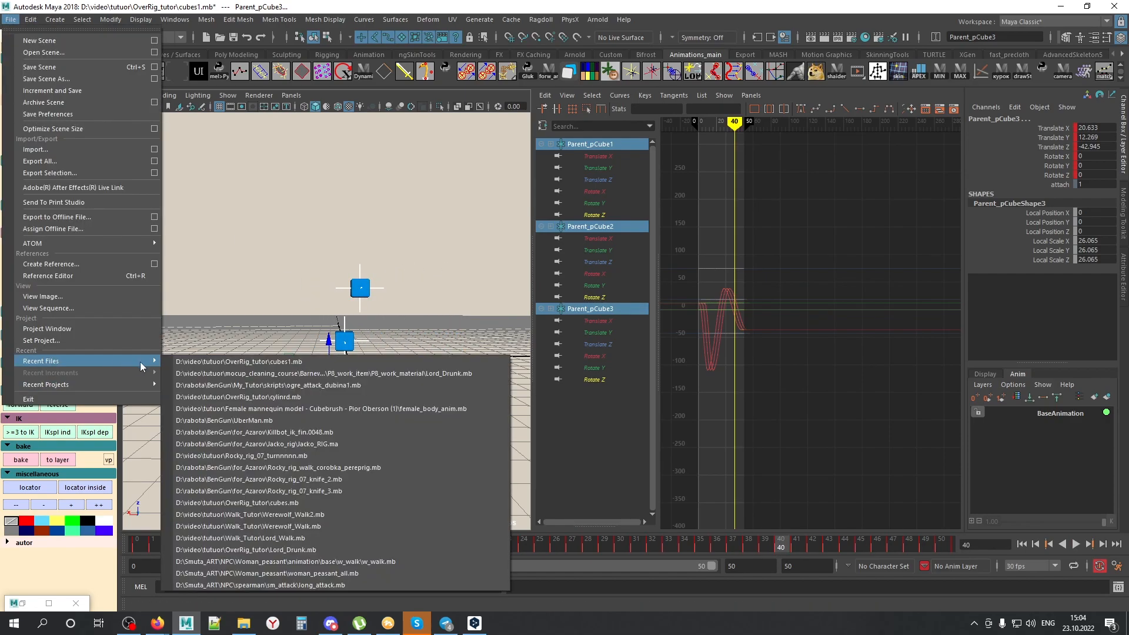
left_click(423, 376)
left_click(569, 312)
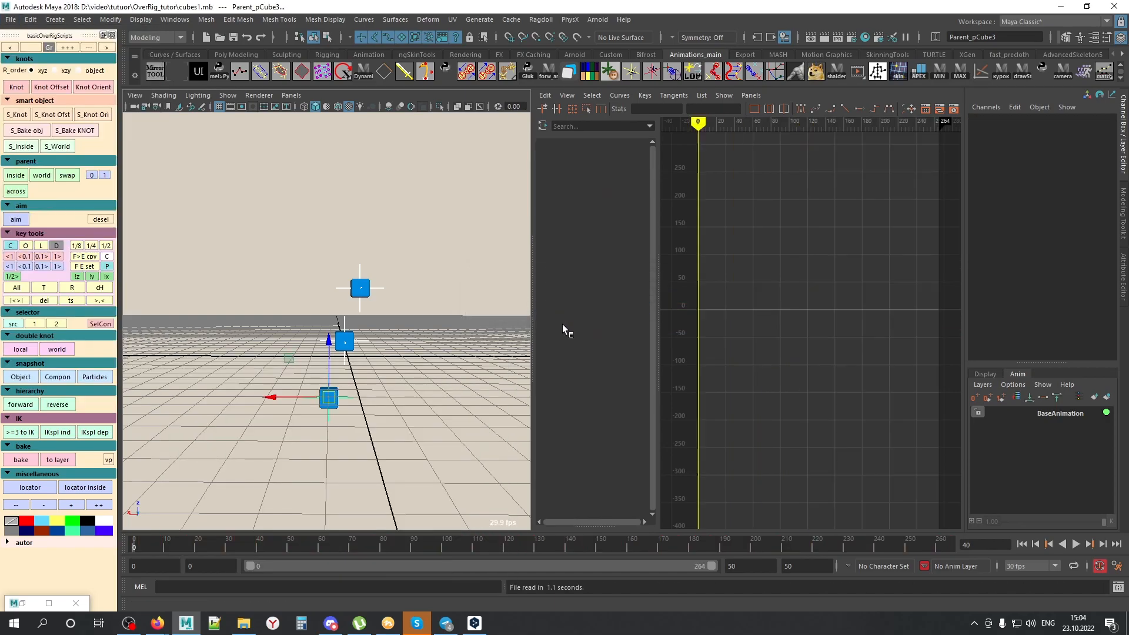
left_click_drag(533, 310, 703, 324)
left_click_drag(593, 324, 508, 297, "alt")
right_click_drag(508, 297, 530, 312, "alt")
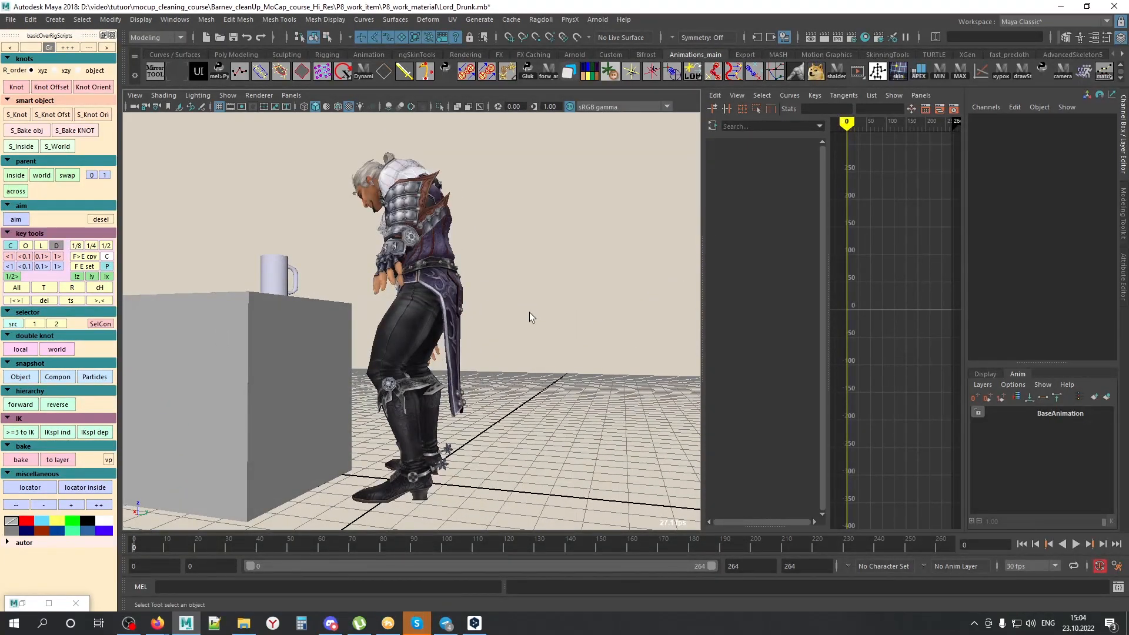
Step: Scrub and play the Lord_Drunk animation, examining the character's coat-tail from several angles
left_click_drag(141, 549, 533, 522)
left_click_drag(516, 392, 401, 374, "alt")
key("alt+v")
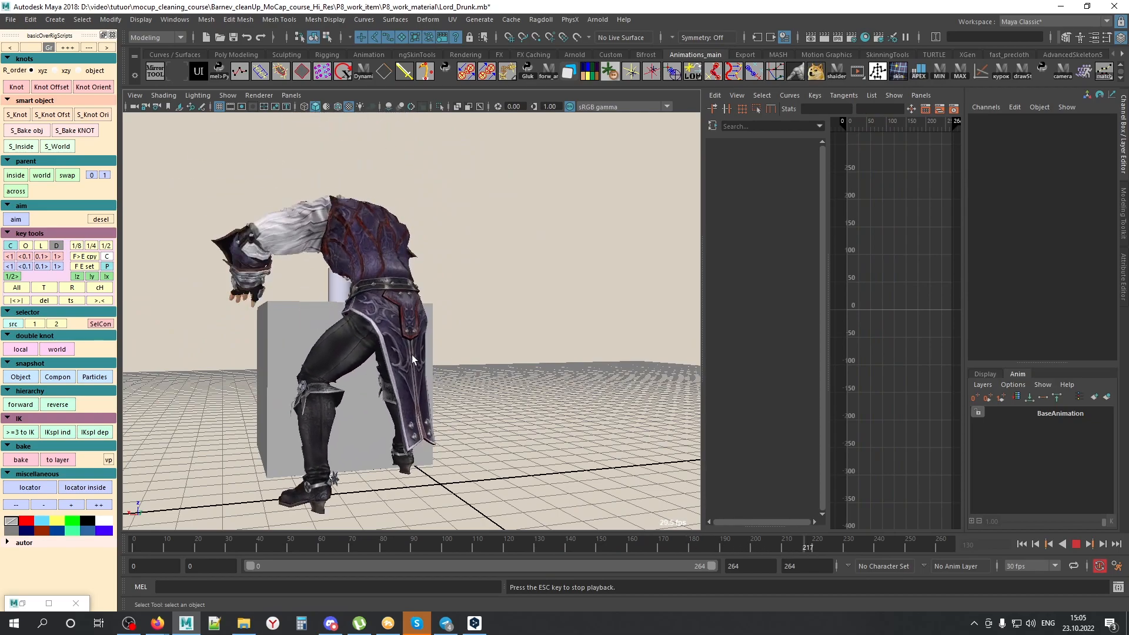
left_click_drag(471, 357, 517, 391, "alt")
key("alt+v")
Step: Turn on X-ray display and select the coat-tail joints my_rig:x1, my_rig:x2 and my_rig:x3 with the Rotate tool
key("alt+x")
right_click_drag(502, 350, 518, 339, "alt")
left_click(470, 292)
left_click_drag(471, 292, 455, 343, "alt")
left_click(459, 383, "shift")
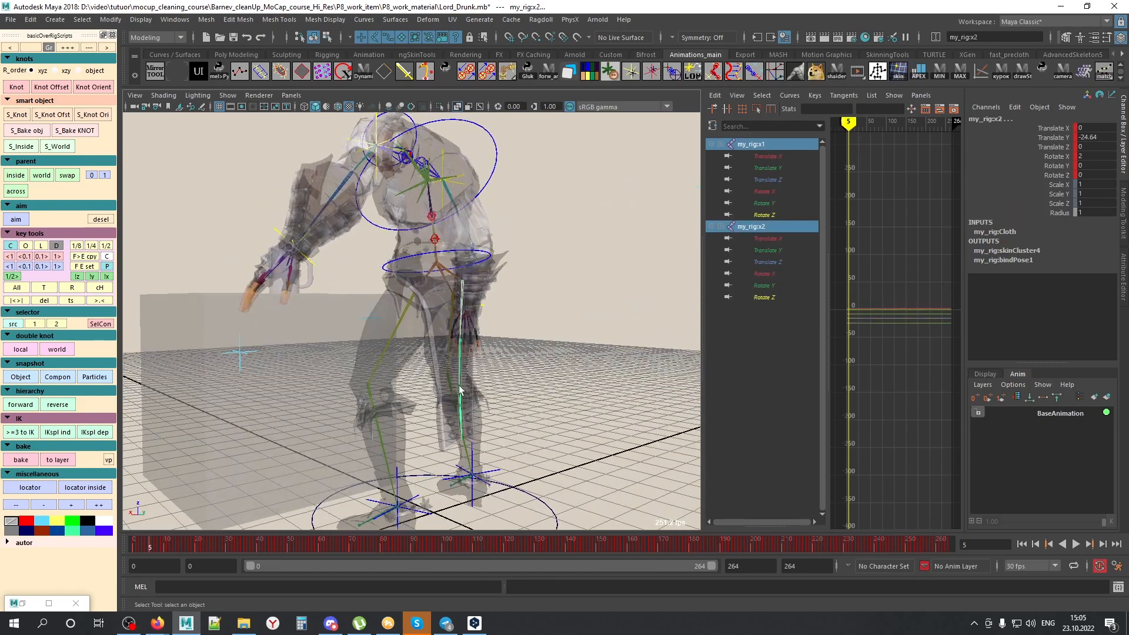
key("e")
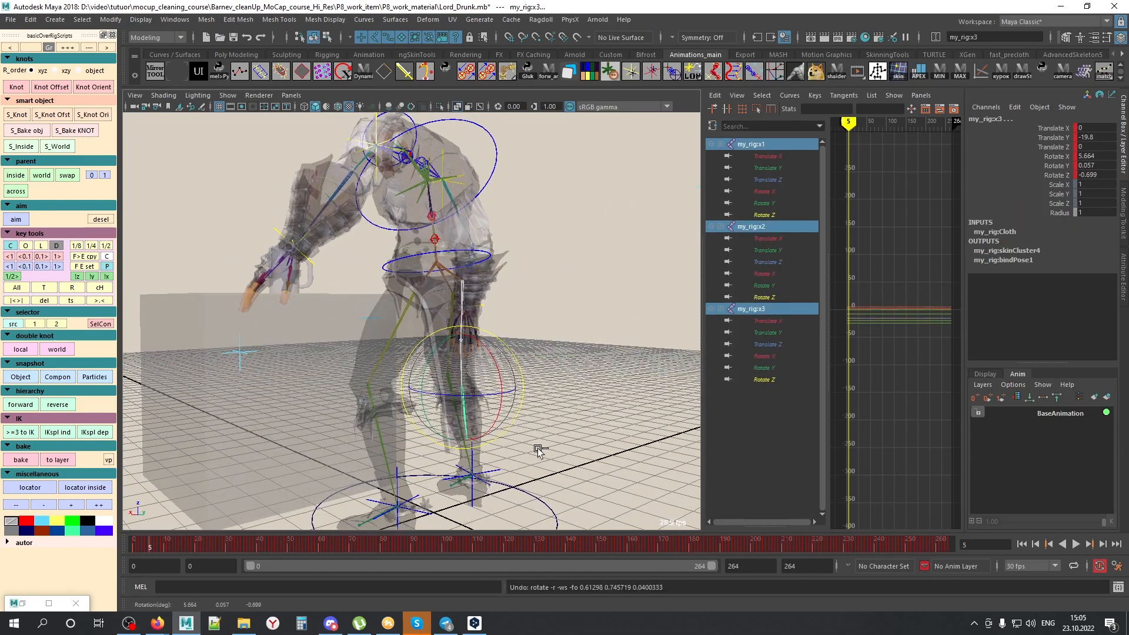
Step: Try rotating the coat-tail joint my_rig:x3, undo the rotation, inspect its child joint and clear the selection
left_click(476, 444)
left_click(462, 440)
left_click_drag(470, 421, 606, 433)
key("ctrl+z")
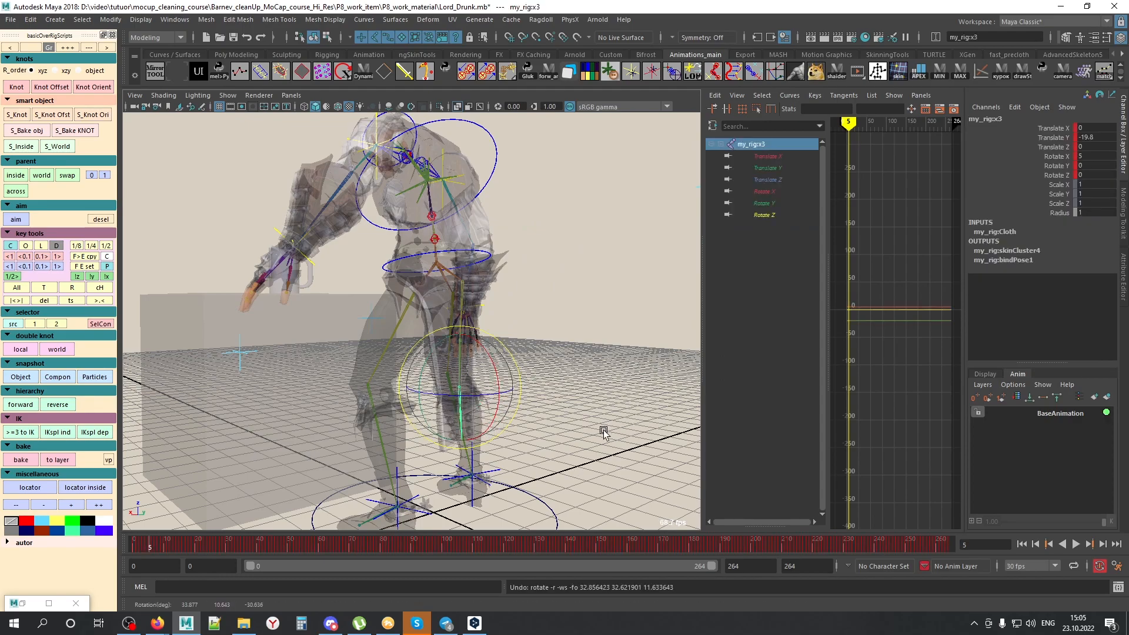
key("Down")
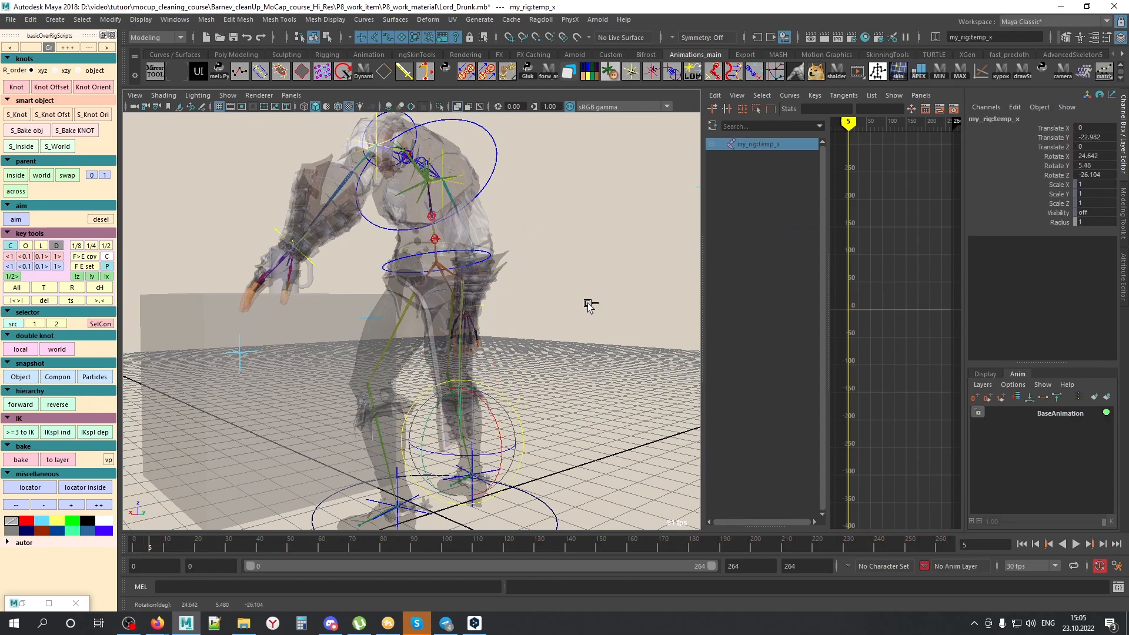
left_click(590, 305)
Step: Reselect the coat-tail joint chain my_rig:x1, my_rig:x2 and my_rig:x3 in order
scroll(559, 333, "up", 5)
left_click(509, 239)
middle_click_drag(526, 381, 500, 305, "alt")
left_click_drag(488, 283, 545, 286, "alt")
left_click(498, 274, "shift")
left_click(495, 355, "shift")
left_click_drag(544, 360, 520, 361, "alt")
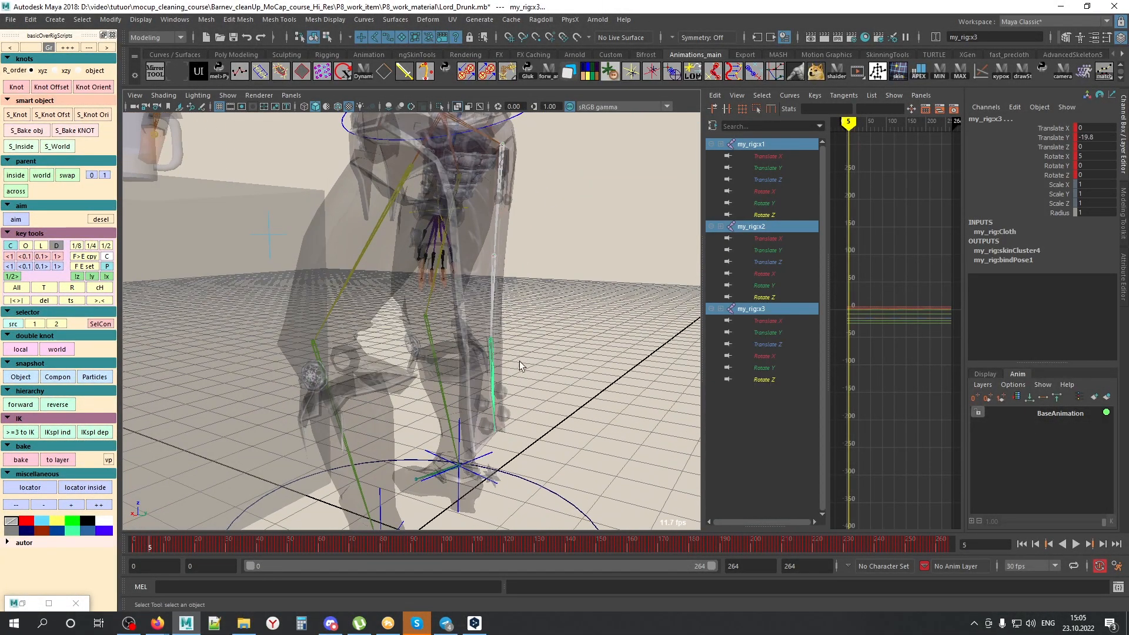
Step: Go to frame 0 and start the aim setup, creating top and side locators for the selected coat-tail joints
right_click_drag(563, 354, 485, 317, "alt")
key("alt+x")
middle_click_drag(487, 341, 471, 395, "alt")
left_click_drag(150, 546, 134, 547)
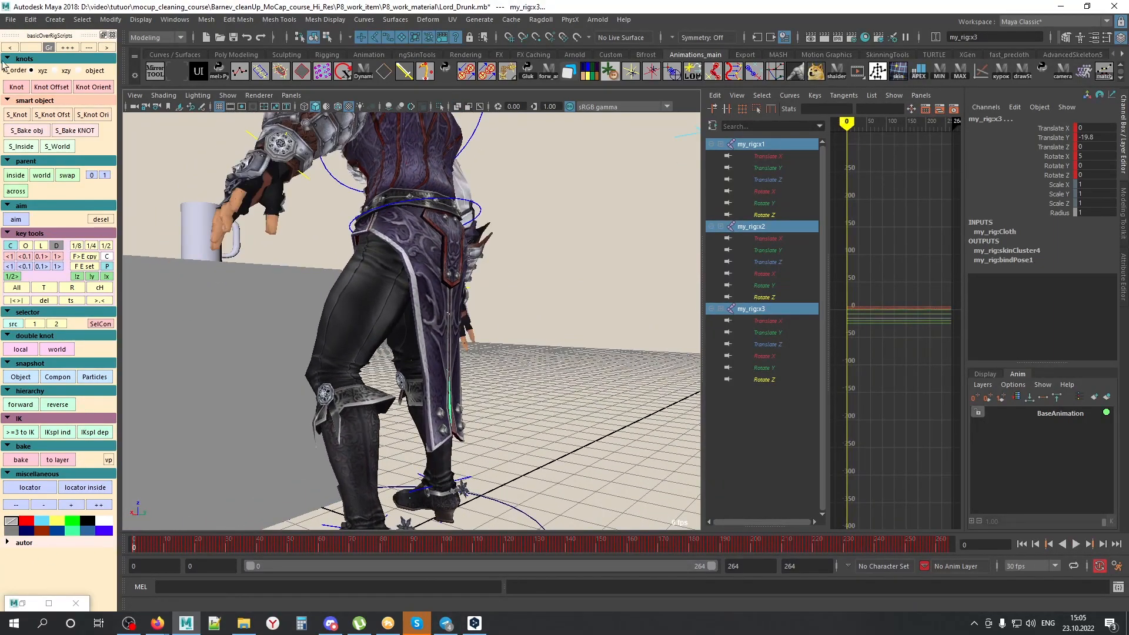
left_click(15, 220)
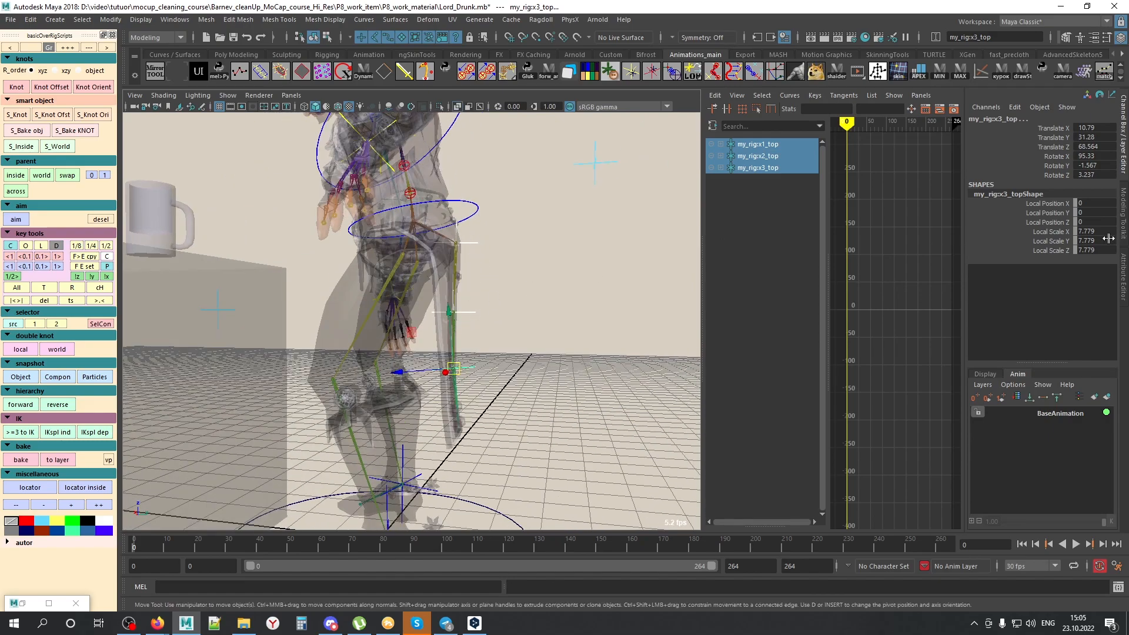
Step: Open the Outliner and move the three top aim locators down along the coat-tail chain
left_click(635, 70)
left_click_drag(636, 69, 634, 46)
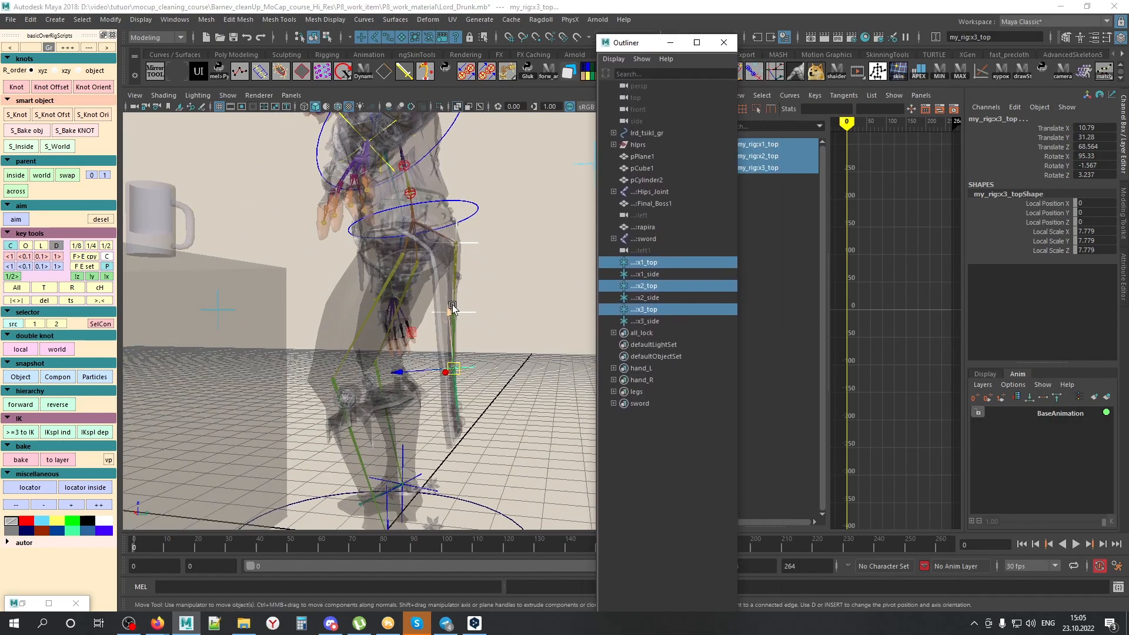
left_click_drag(452, 369, 452, 414)
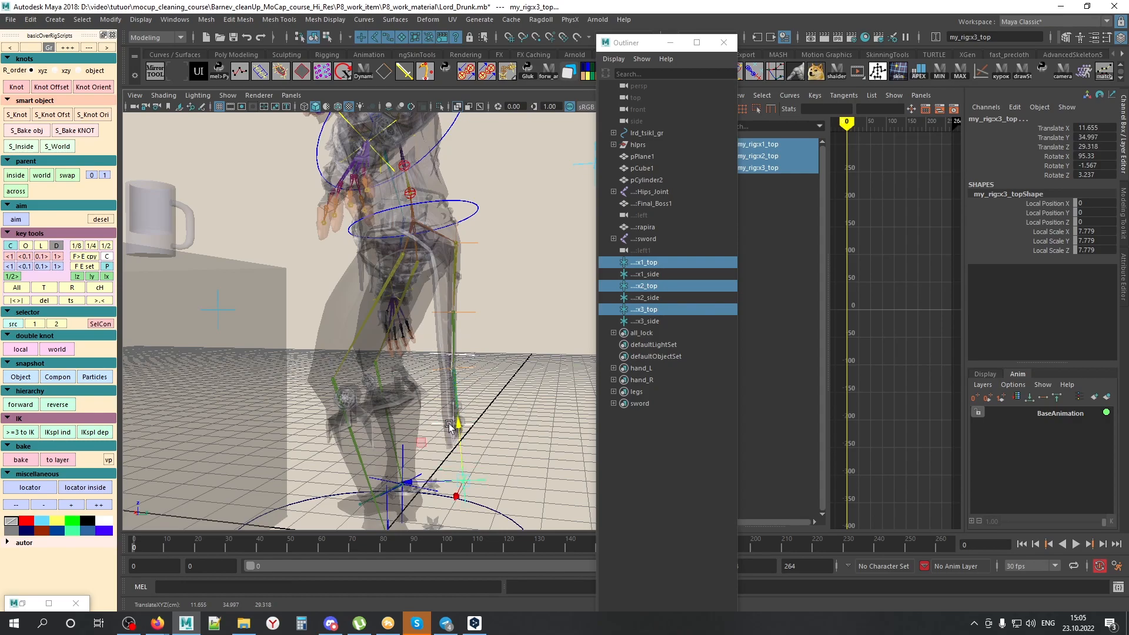
Step: Move the three side aim locators out behind the character and complete the aim setup with baked keys
key("Right")
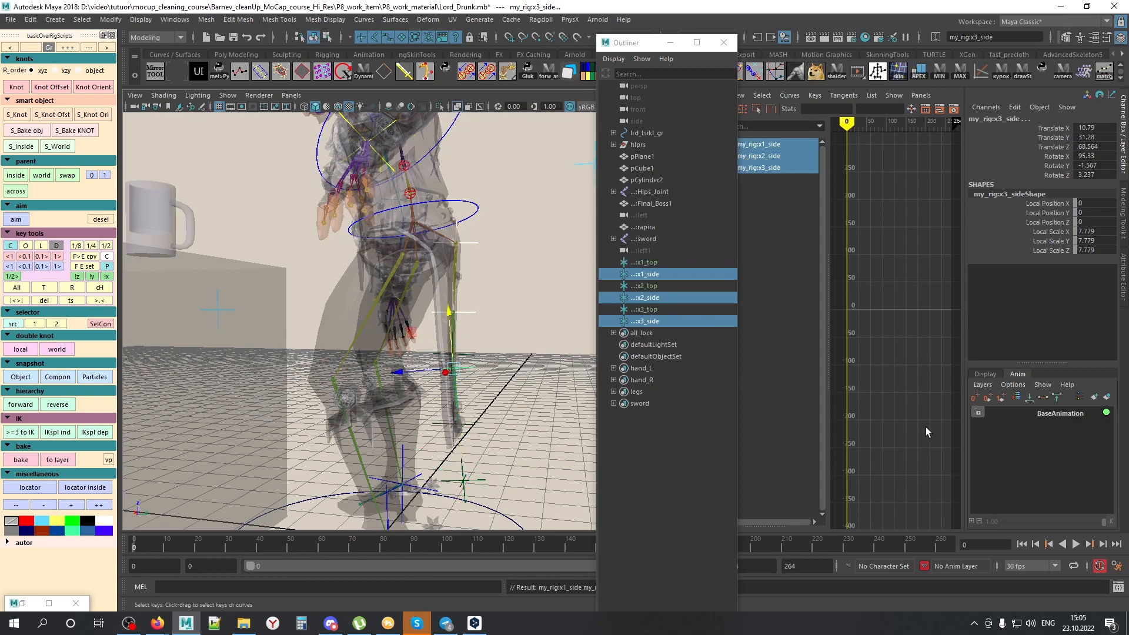
left_click_drag(396, 371, 544, 380)
right_click_drag(545, 380, 342, 343, "alt")
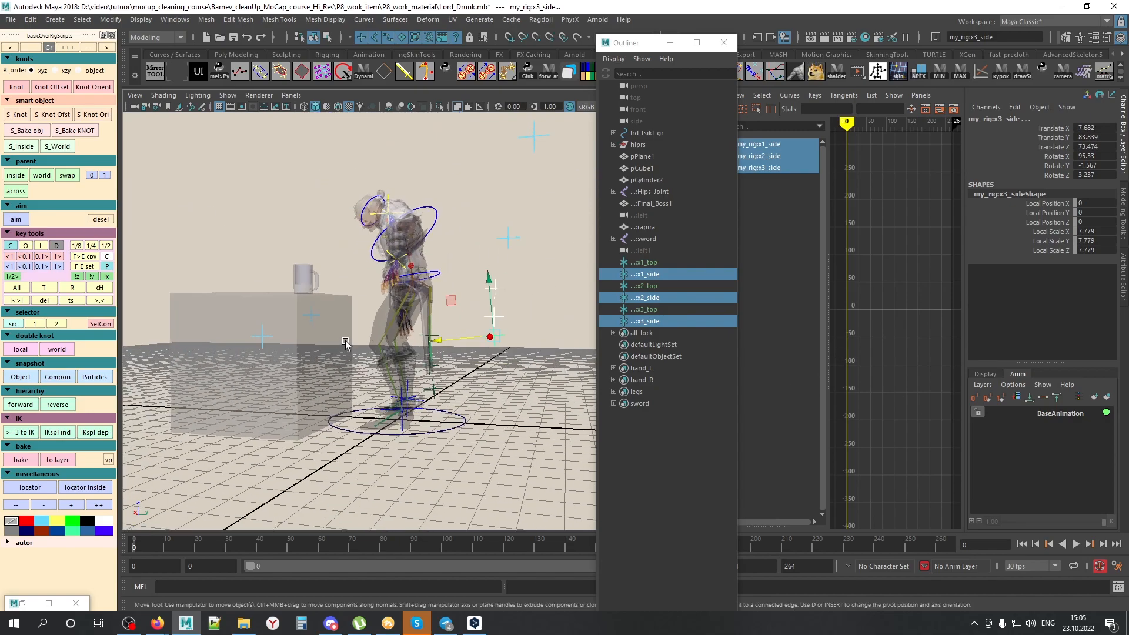
middle_click_drag(489, 393, 499, 393)
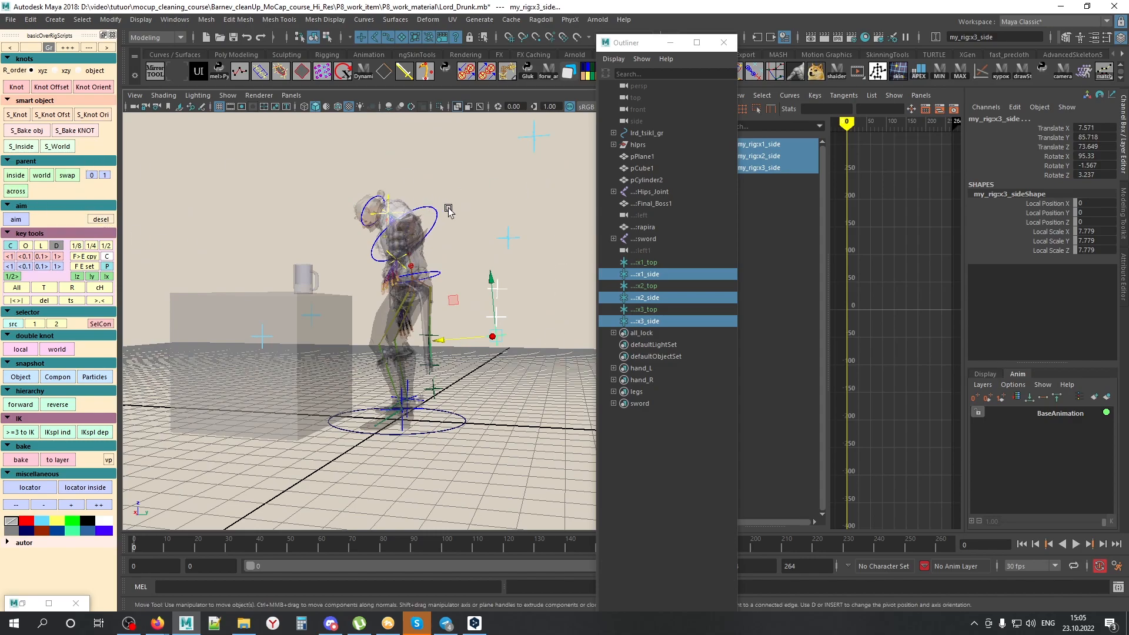
left_click(518, 210)
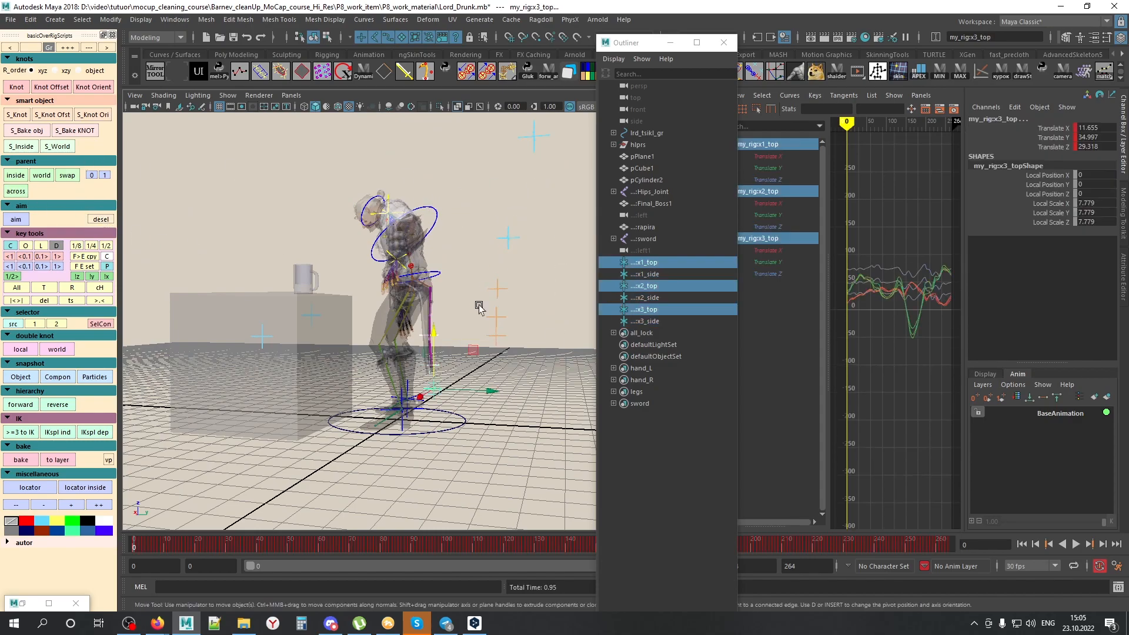
Step: Sequentially shift the keys of my_rig:x1_top, my_rig:x2_top and my_rig:x3_top one frame to the right
middle_click_drag(470, 351, 417, 351)
key("ctrl+z")
key("alt+x")
right_click_drag(383, 344, 471, 350, "alt")
left_click_drag(471, 350, 459, 346, "alt")
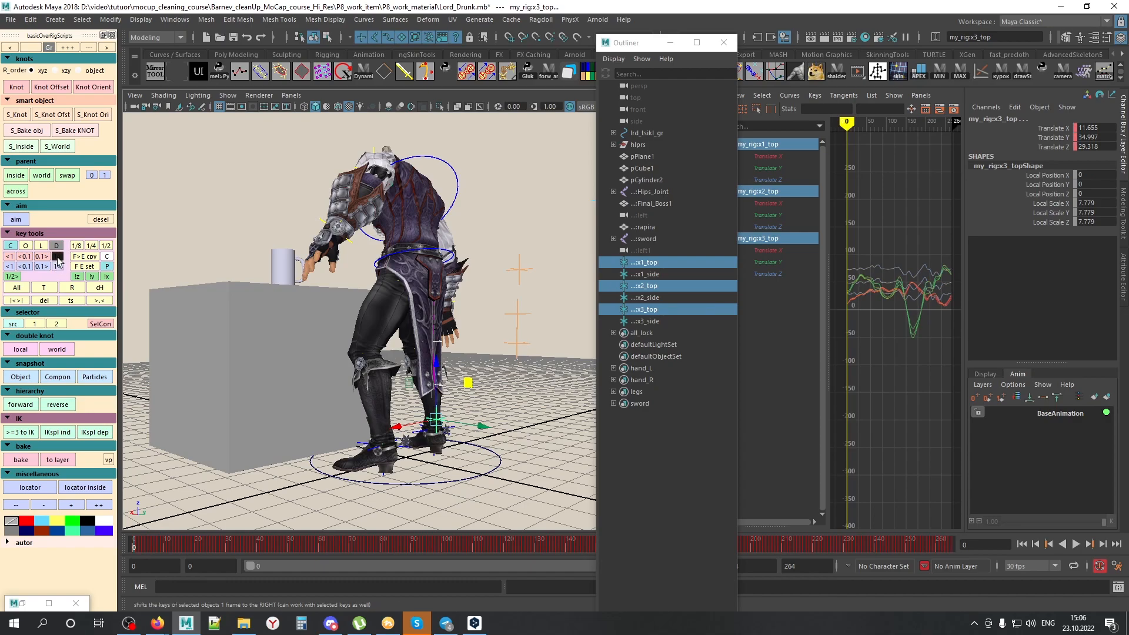
right_click_drag(864, 323, 893, 305, "alt")
mouse_move(892, 305)
middle_mouse_down("alt")
mouse_move(1018, 368)
mouse_move(1005, 372)
middle_mouse_up("alt")
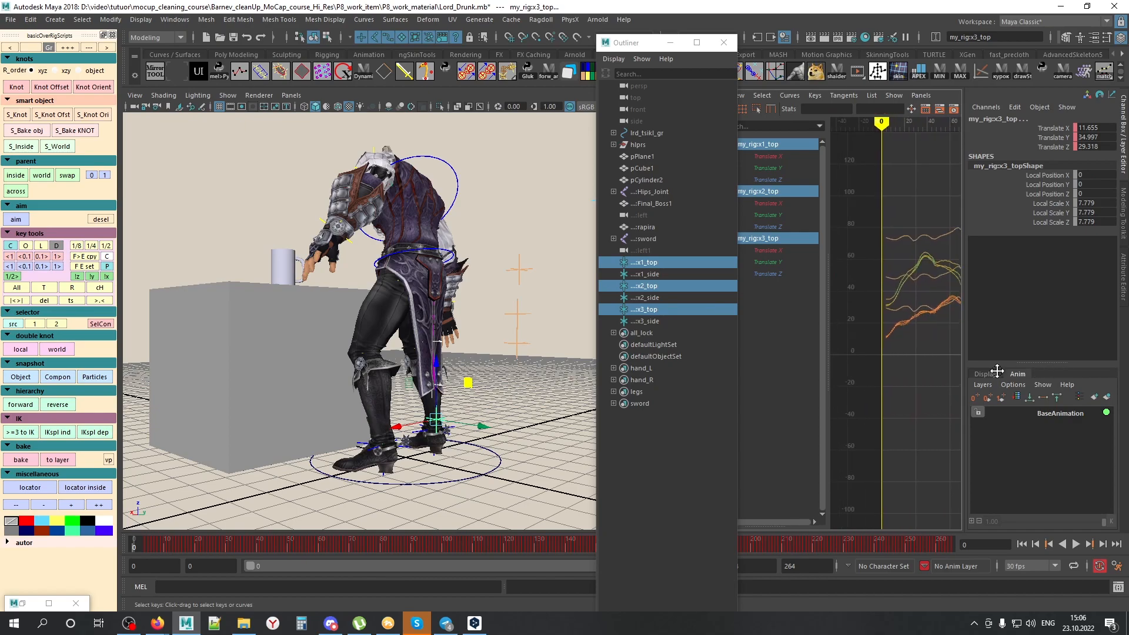
left_click(57, 267)
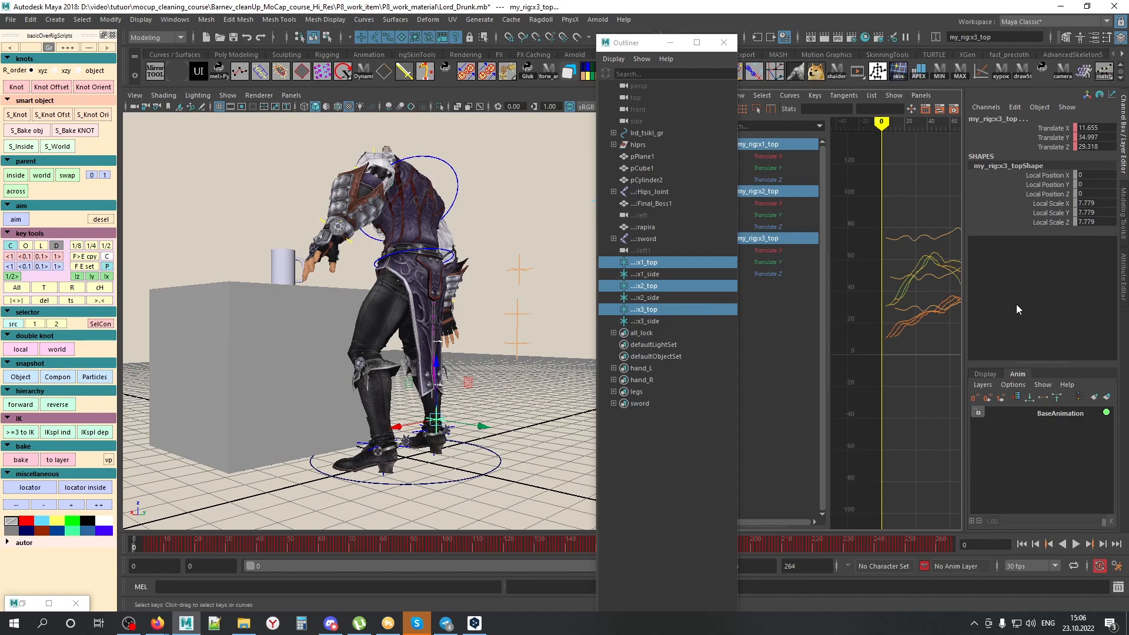
Step: Move the Outliner out of the way, hide the rig controls and play the animation to check the coat-tail's motion
left_click_drag(633, 46, 1128, 58)
key("alt+1")
key("alt+v")
left_click_drag(503, 425, 534, 431, "alt")
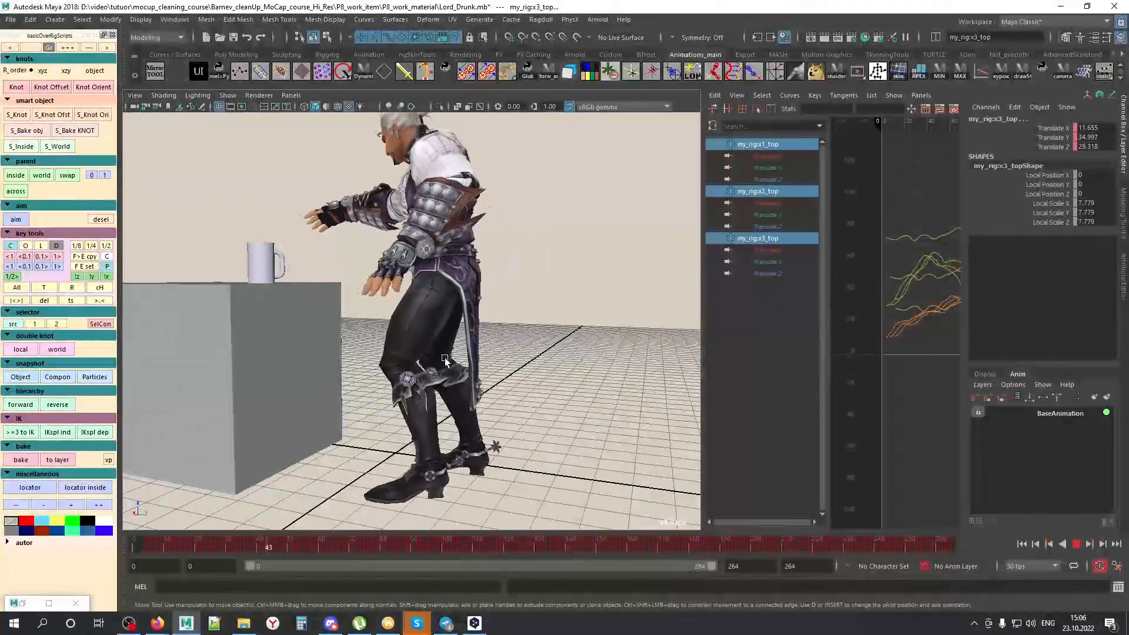
key("Escape")
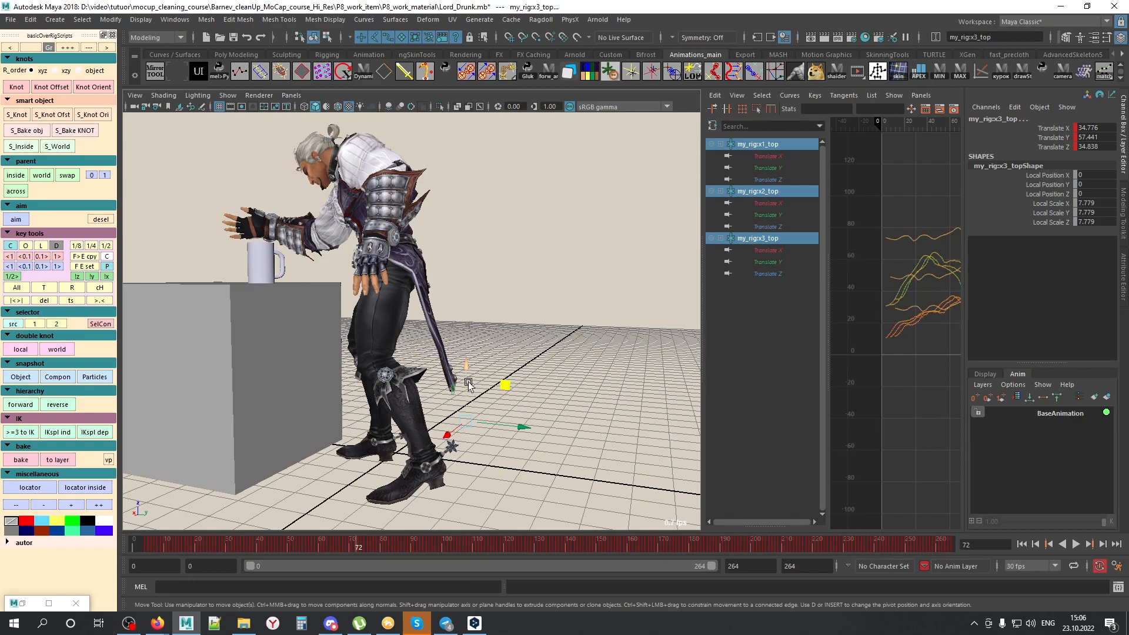
Step: Show the rig controls with X-ray shading again and undo the last two actions
mouse_move(500, 358)
left_mouse_down("alt")
mouse_move(496, 340)
mouse_move(487, 362)
left_mouse_up("alt")
key("alt+1")
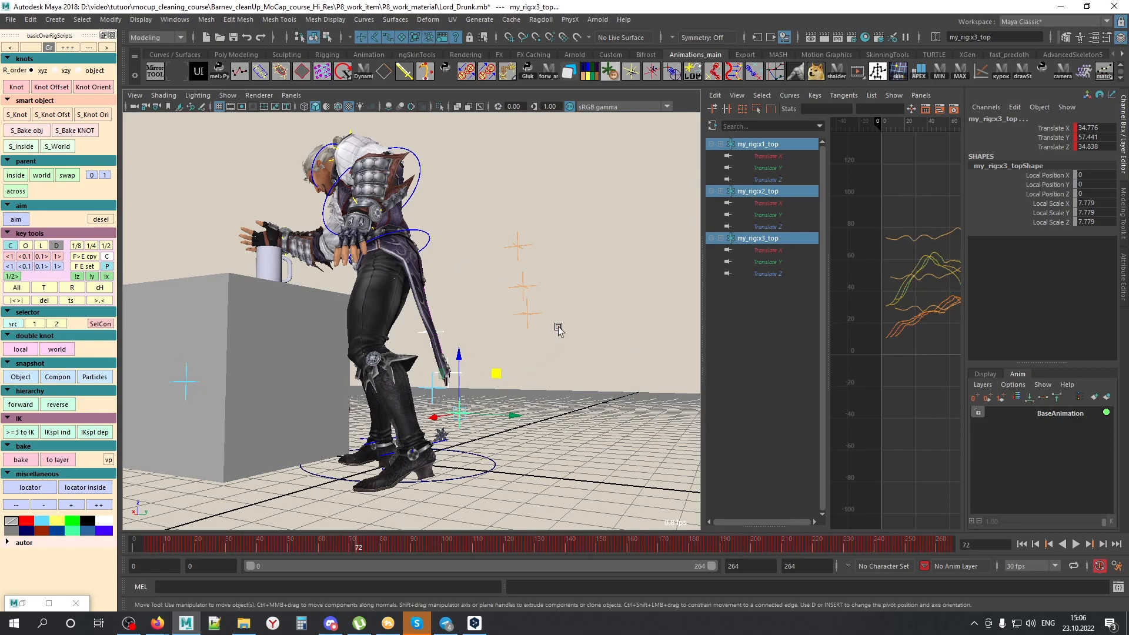
key("ctrl+z")
key("ctrl+z")
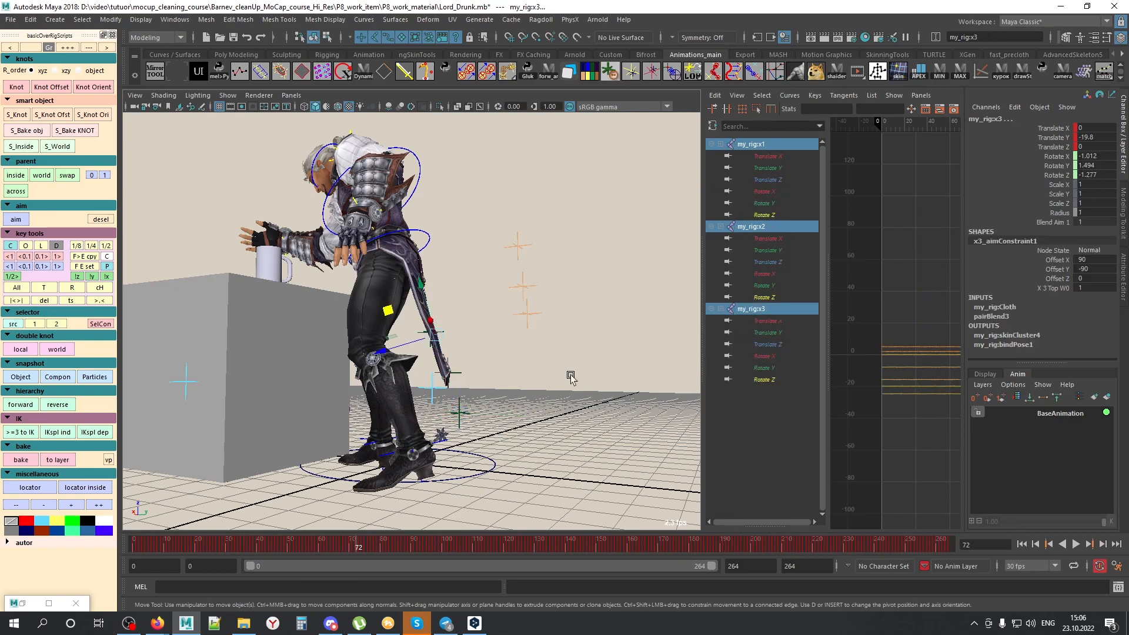
key("alt+x")
left_click_drag(513, 363, 472, 376, "alt")
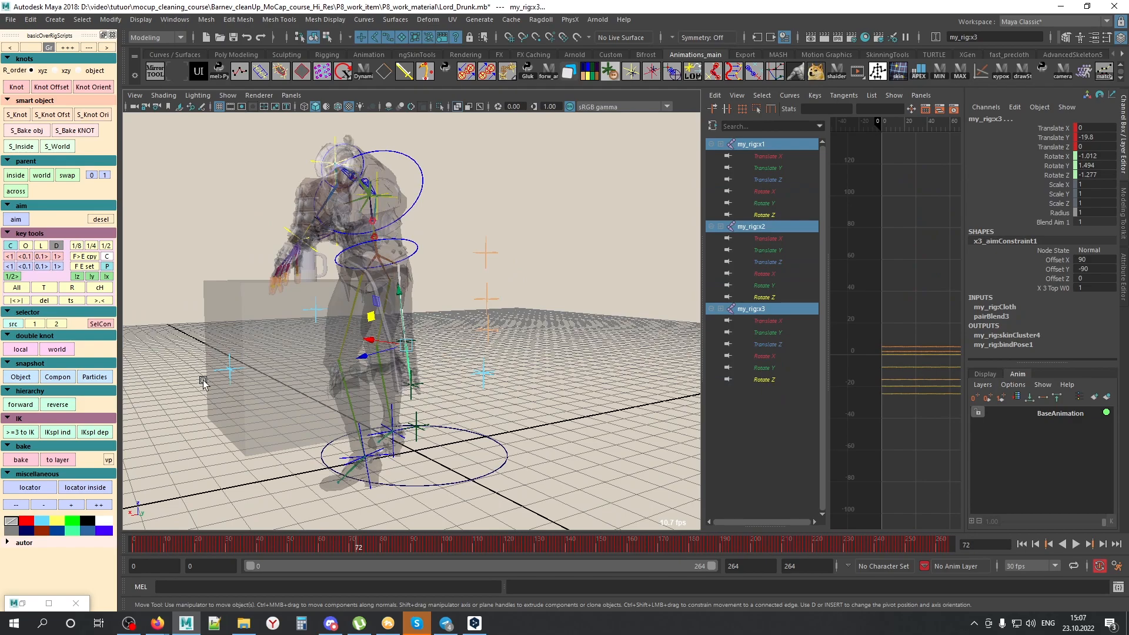
left_click_drag(563, 413, 602, 415, "alt")
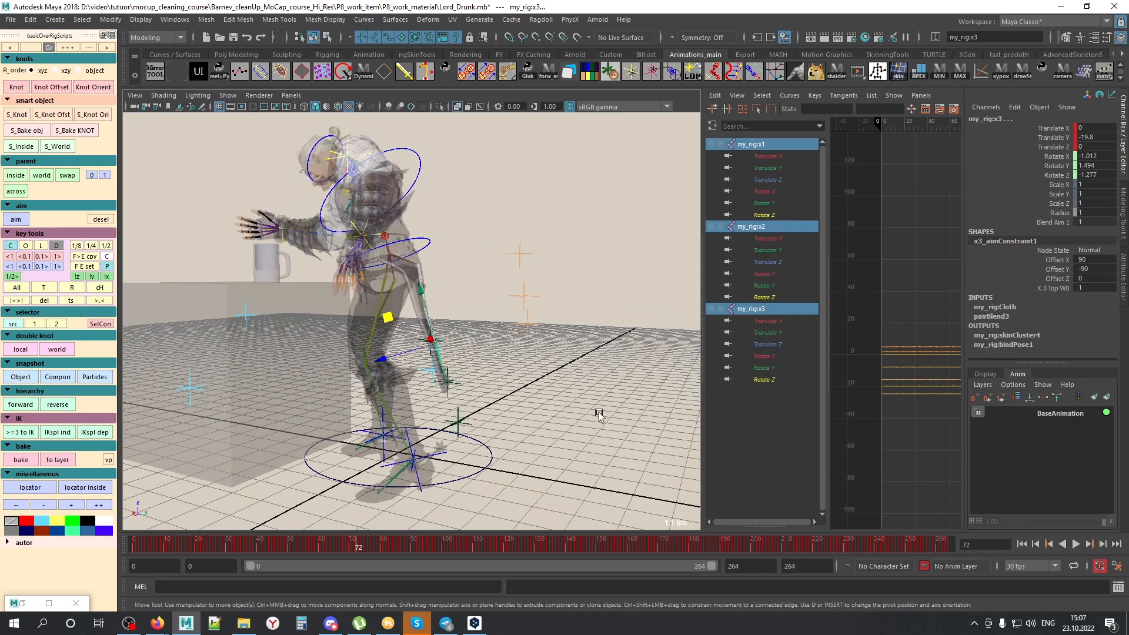
Step: Select the three top aim locators of the coat tail again and shift their keys further to the right
left_click(521, 378)
left_click(439, 338)
left_click(458, 411, "shift")
key("q")
left_click(450, 374, "shift")
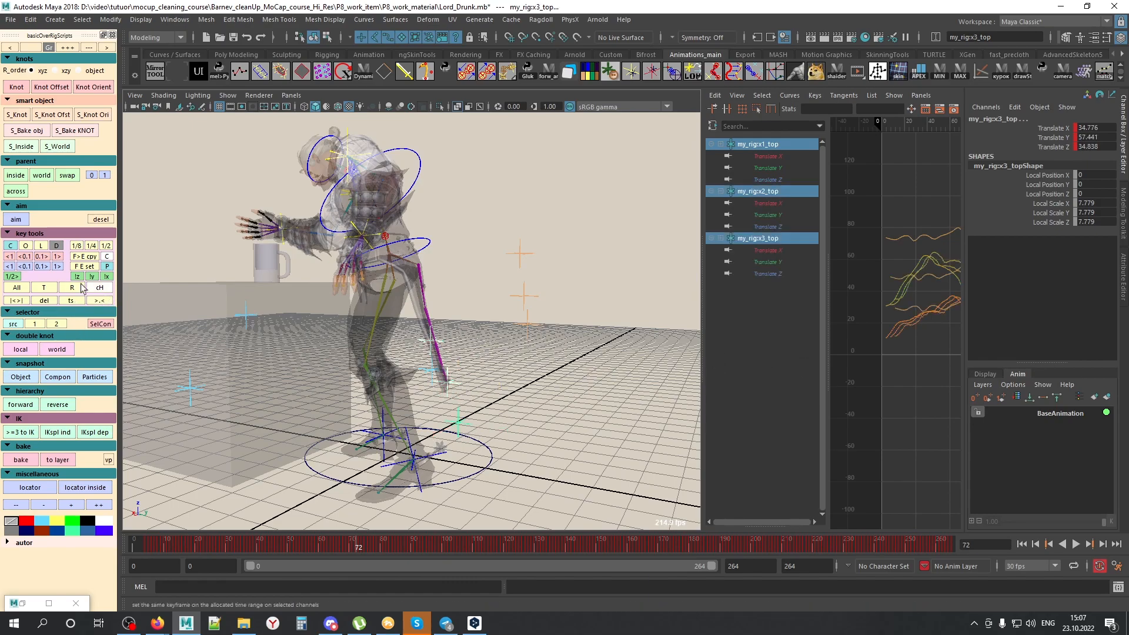
left_click(59, 268)
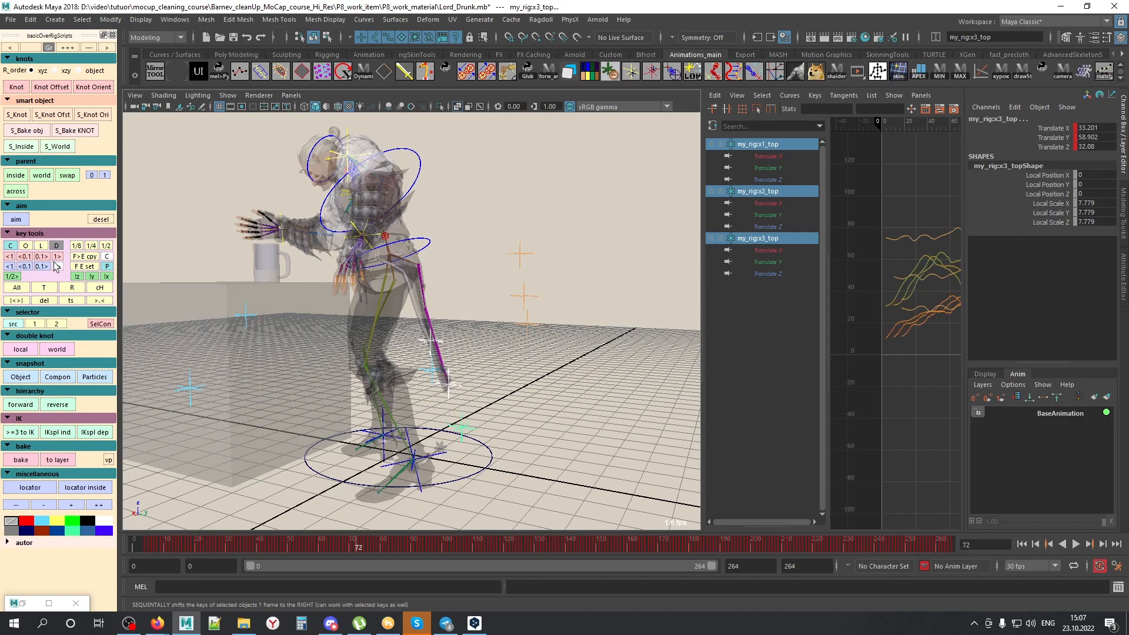
left_click(65, 261)
Step: Hide the rig controls, turn off X-ray shading and play the animation to review the coat-tail's delayed motion
key("alt+1")
key("alt+x")
left_click_drag(503, 374, 382, 387, "alt")
key("alt+v")
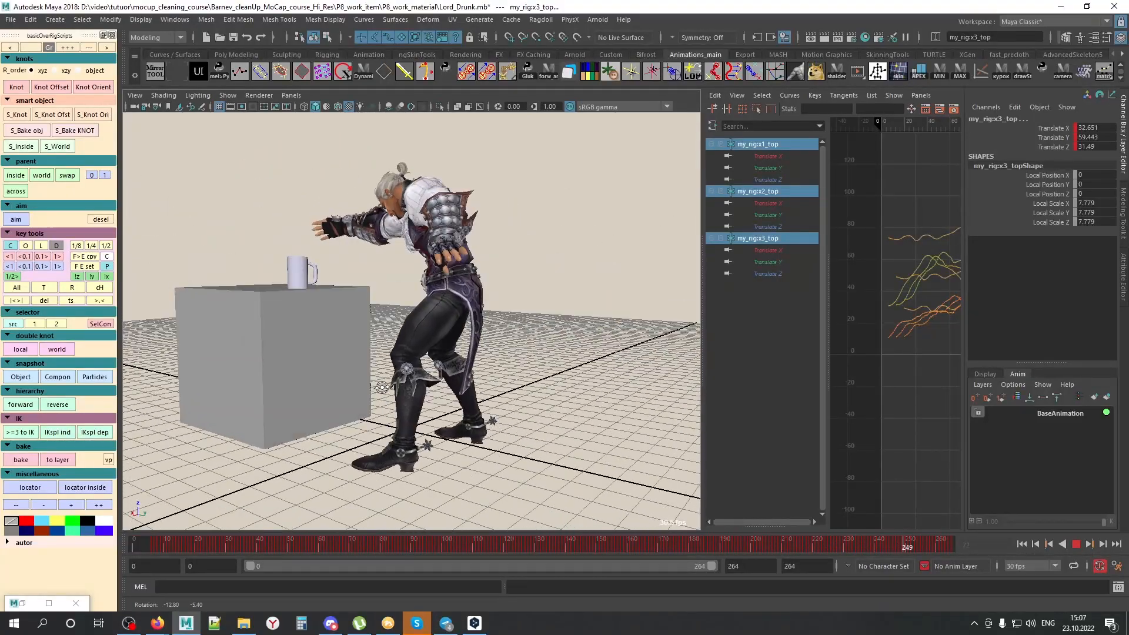
key("alt+v")
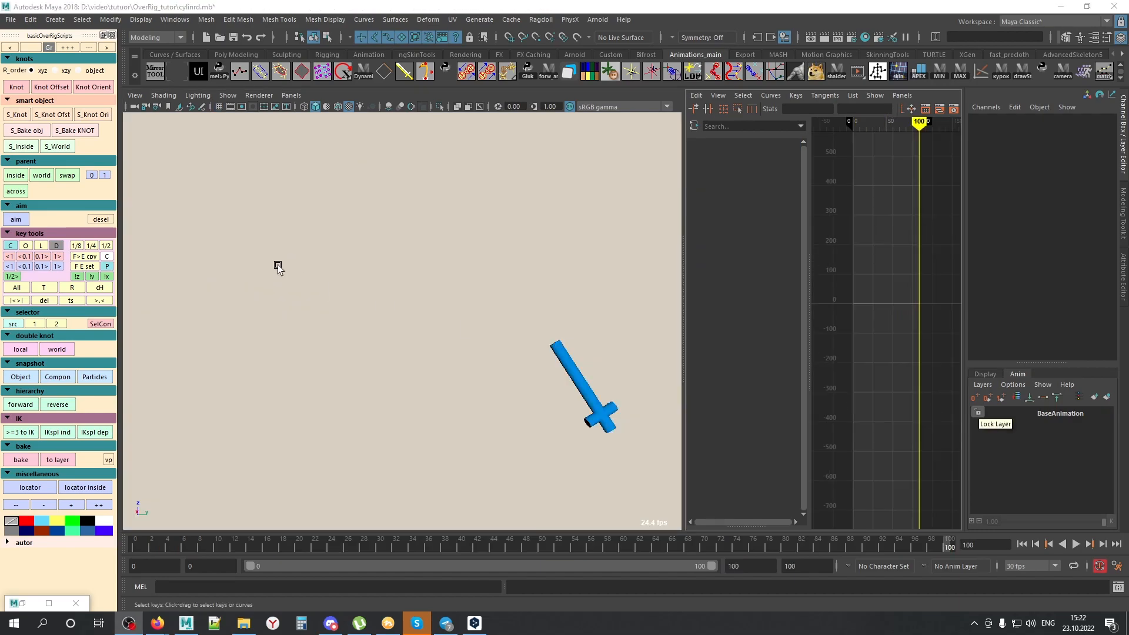
Step: Center the blue cross-shaped cylinder in cylinrd.mb and collapse the smart object section of the scripts
left_click_drag(277, 265, 290, 235, "alt")
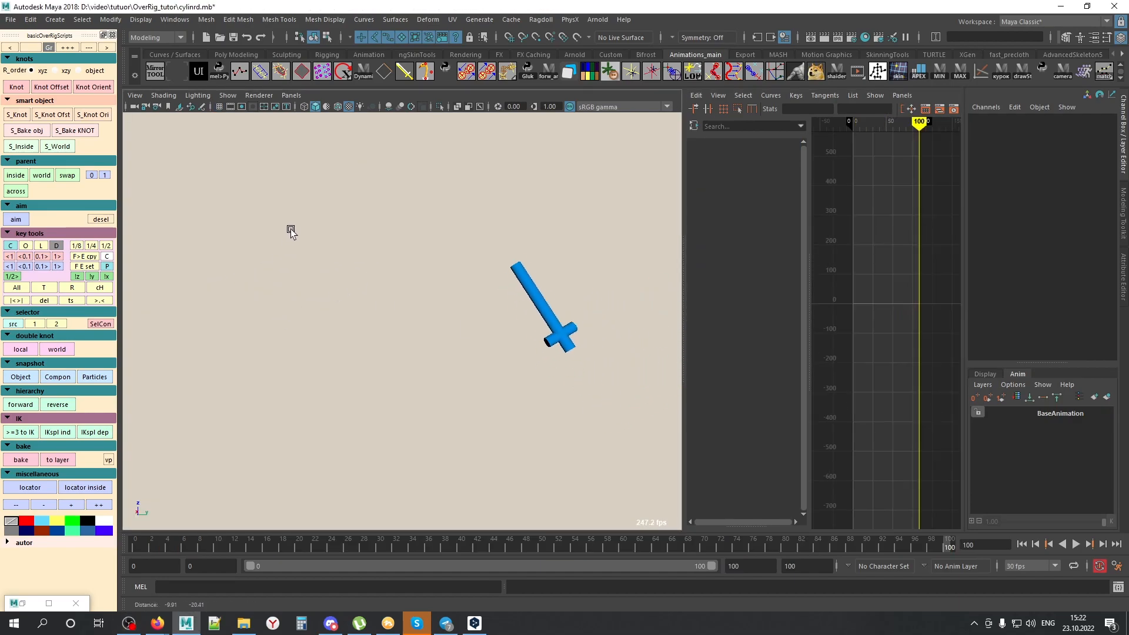
middle_click_drag(290, 235, 252, 269, "alt")
left_click(45, 312)
left_click(45, 313)
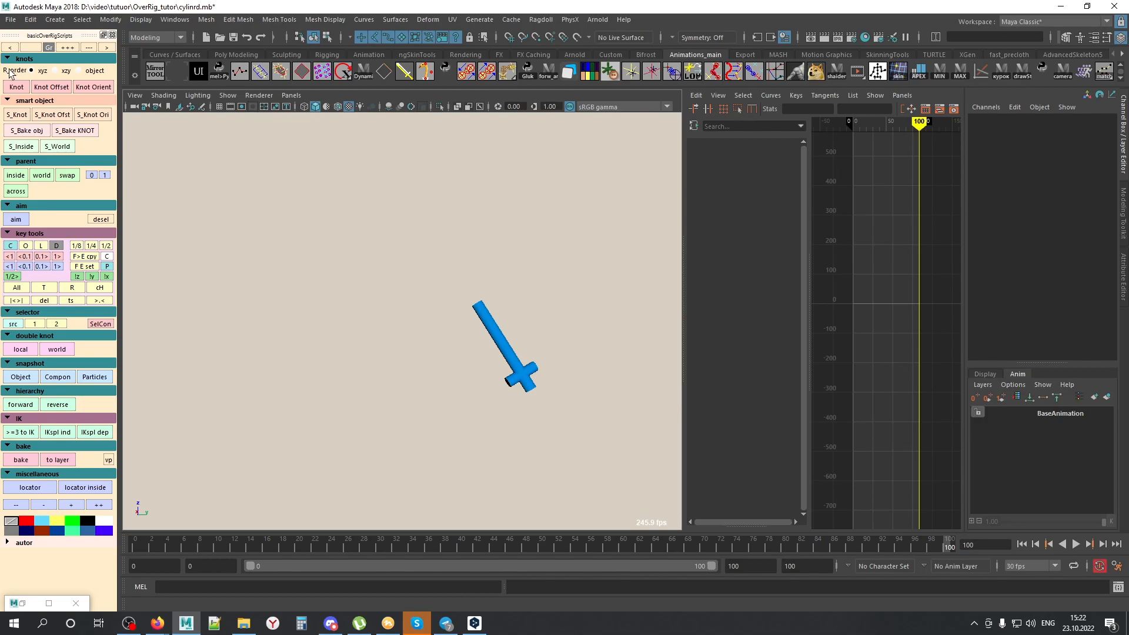
left_click(16, 103)
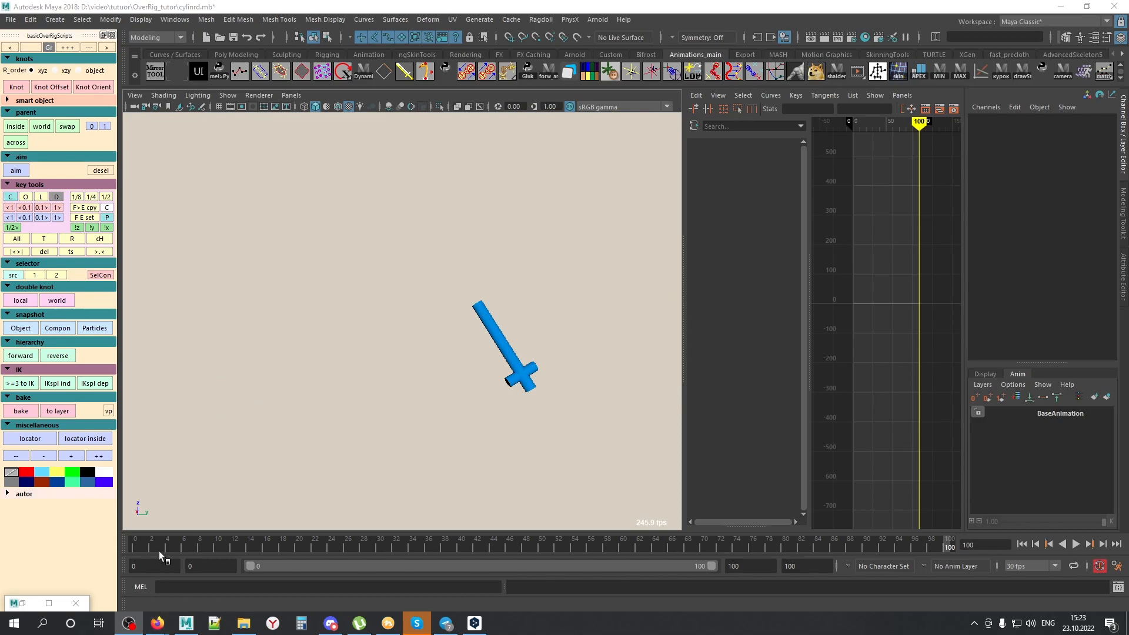
Step: Play the cross-shaped cylinder's animation from frame 0 and stop it after reviewing the rotation
left_click(135, 545)
key("alt+v")
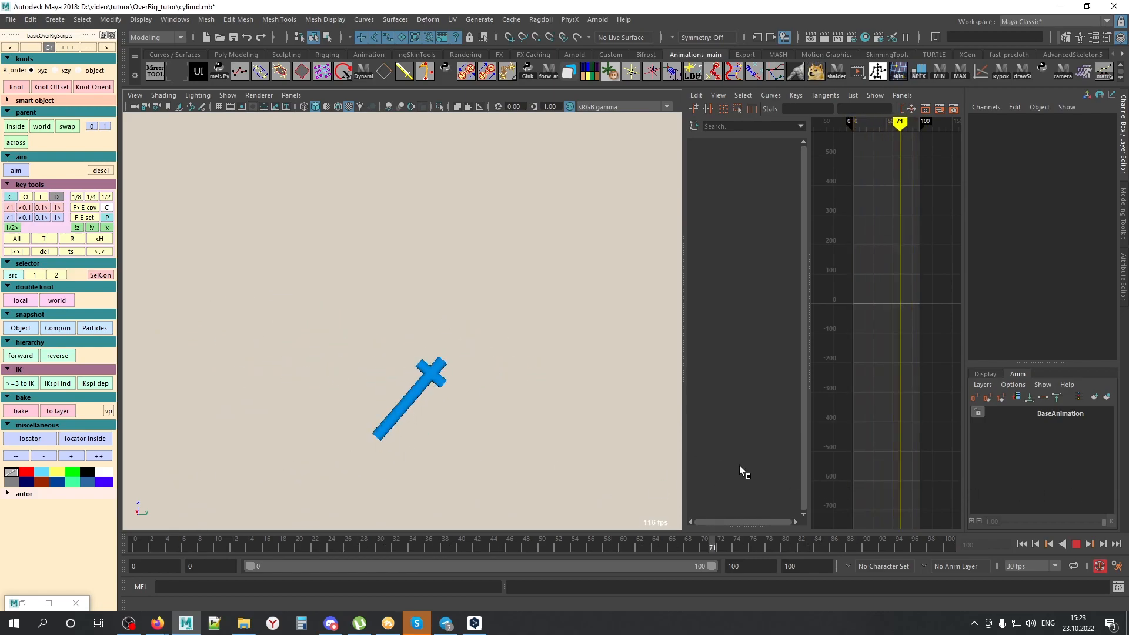
key("Escape")
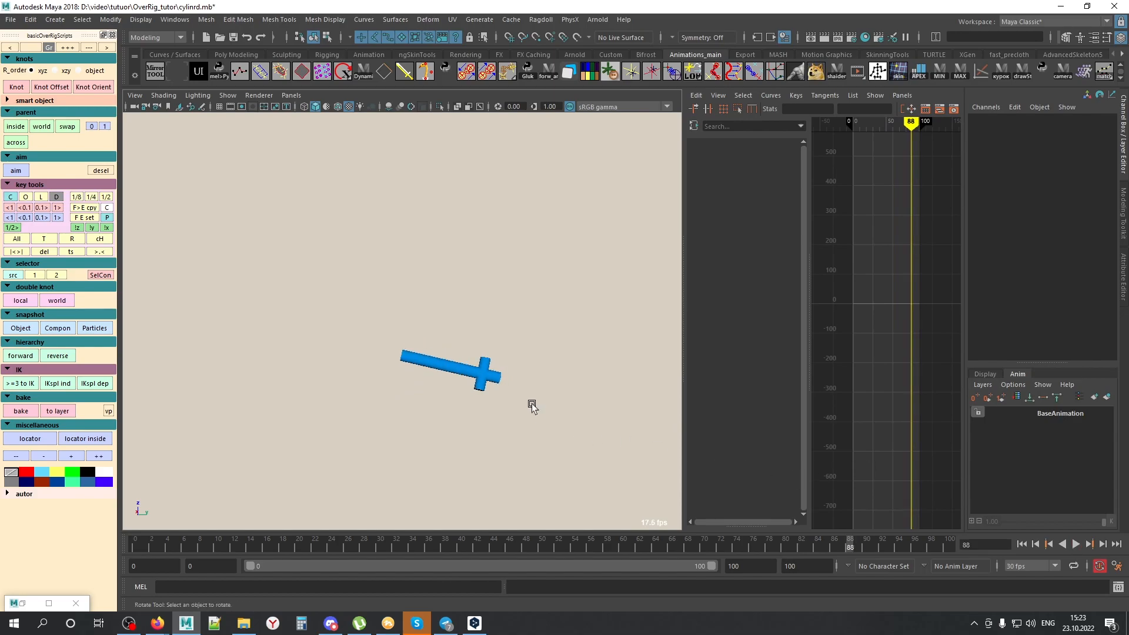
Step: Select pCylinder4, isolate and frame its Rotate X, Y and Z curves in a widened Graph Editor, and scrub to frame 76
left_click_drag(470, 294, 428, 465)
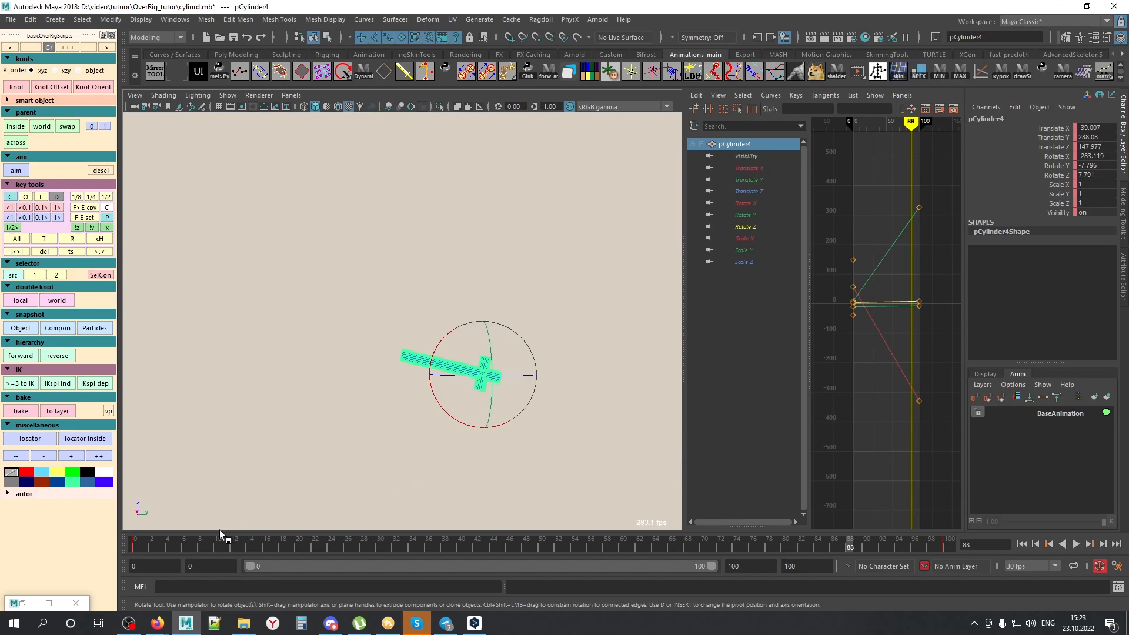
left_click_drag(152, 548, 590, 548)
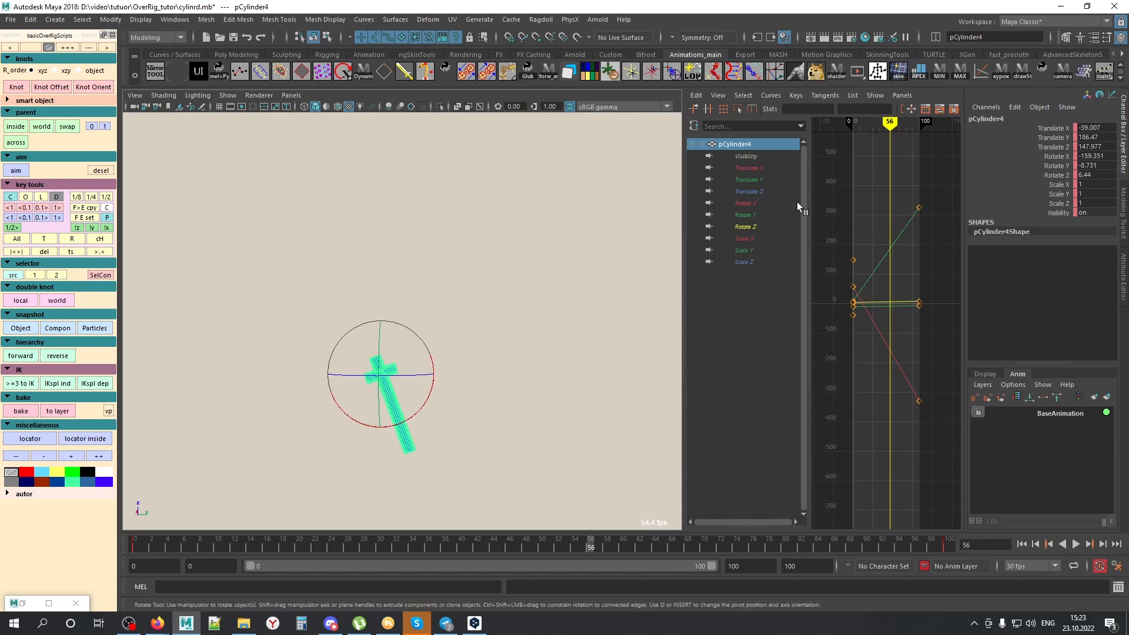
left_click_drag(746, 203, 742, 226)
left_click_drag(685, 331, 502, 335)
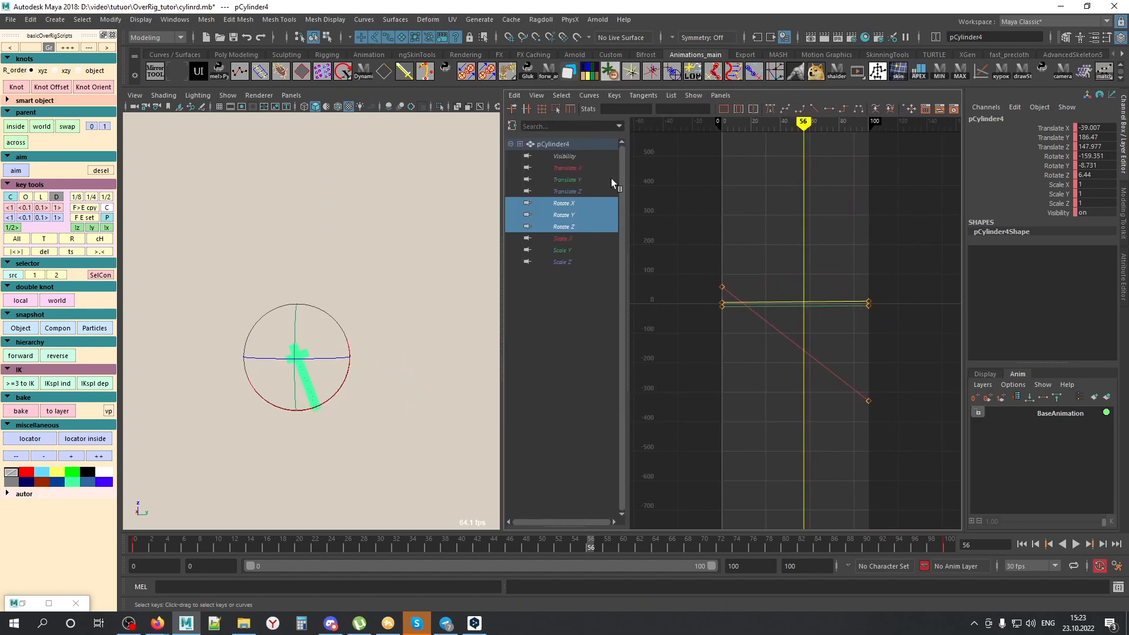
key("f")
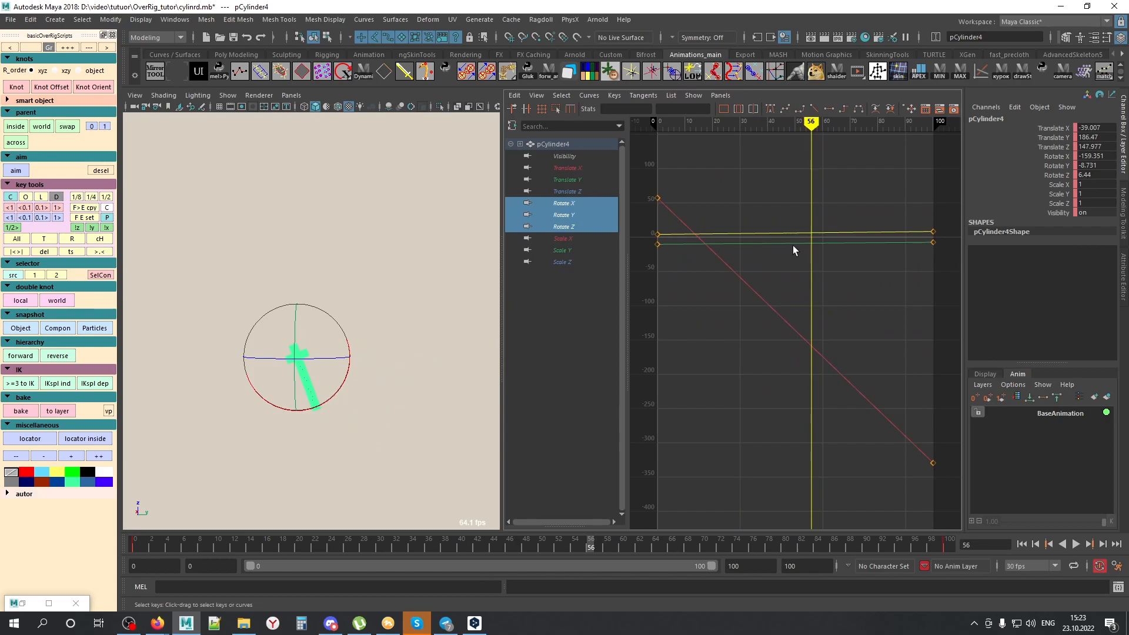
middle_click_drag(793, 250, 792, 282, "alt")
left_click_drag(600, 553, 753, 551)
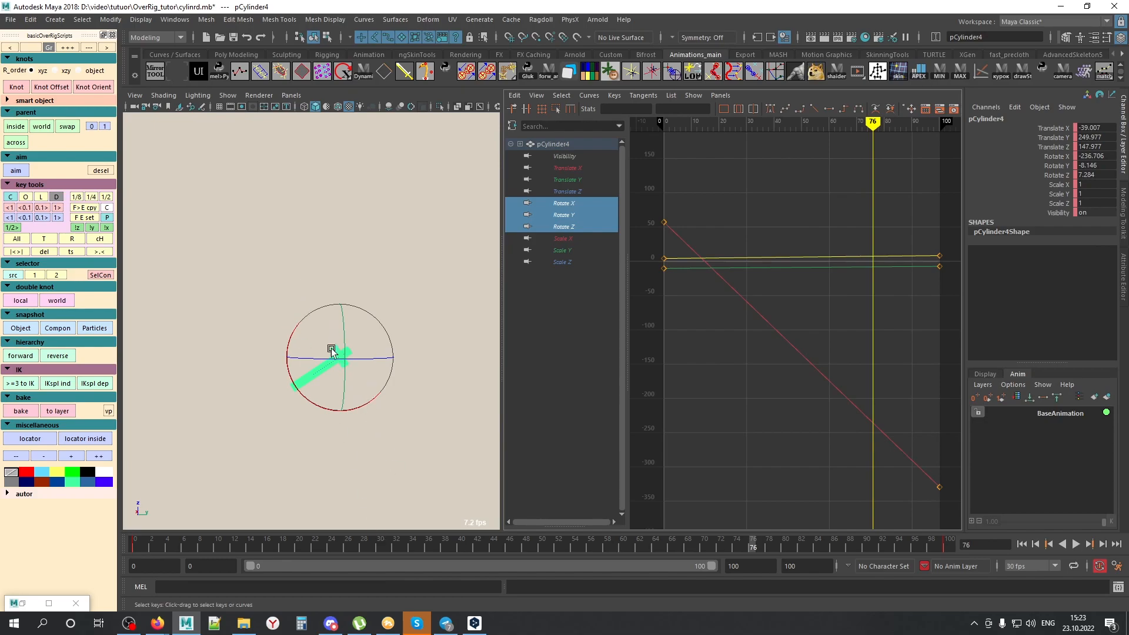
Step: Try moving the Rotate Y key at frame 100 on pCylinder4's curve, and undo the change
left_click(939, 266)
middle_click_drag(940, 292, 903, 259)
key("ctrl+z")
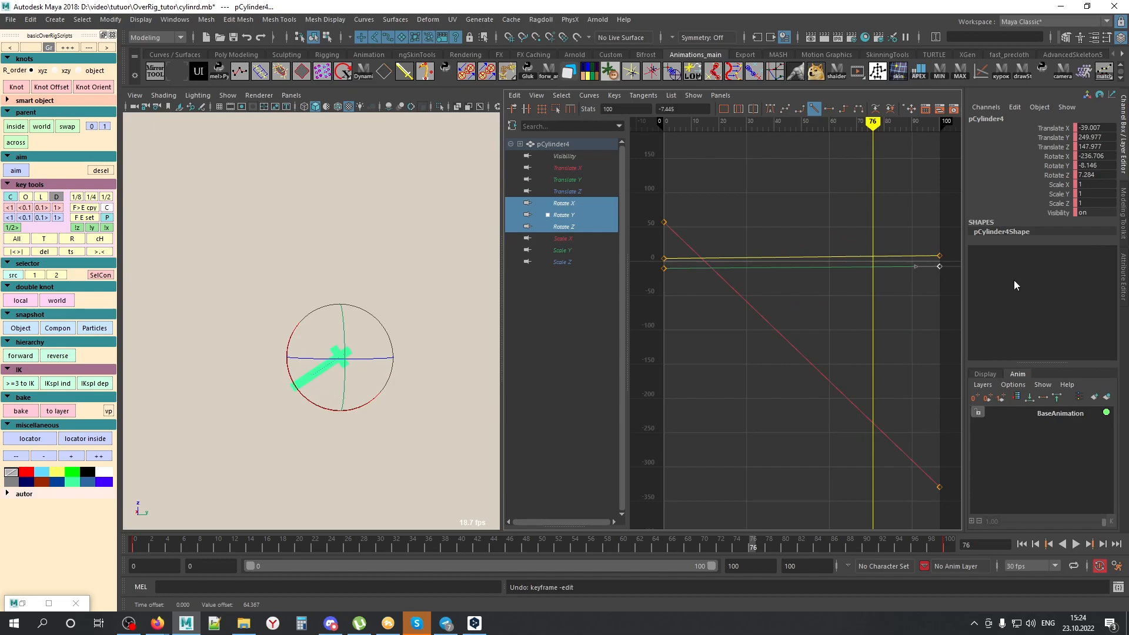
Step: Create AnimLayer1 from pCylinder4, key the object at frame 0 on that layer and play the animation
left_click(1106, 397)
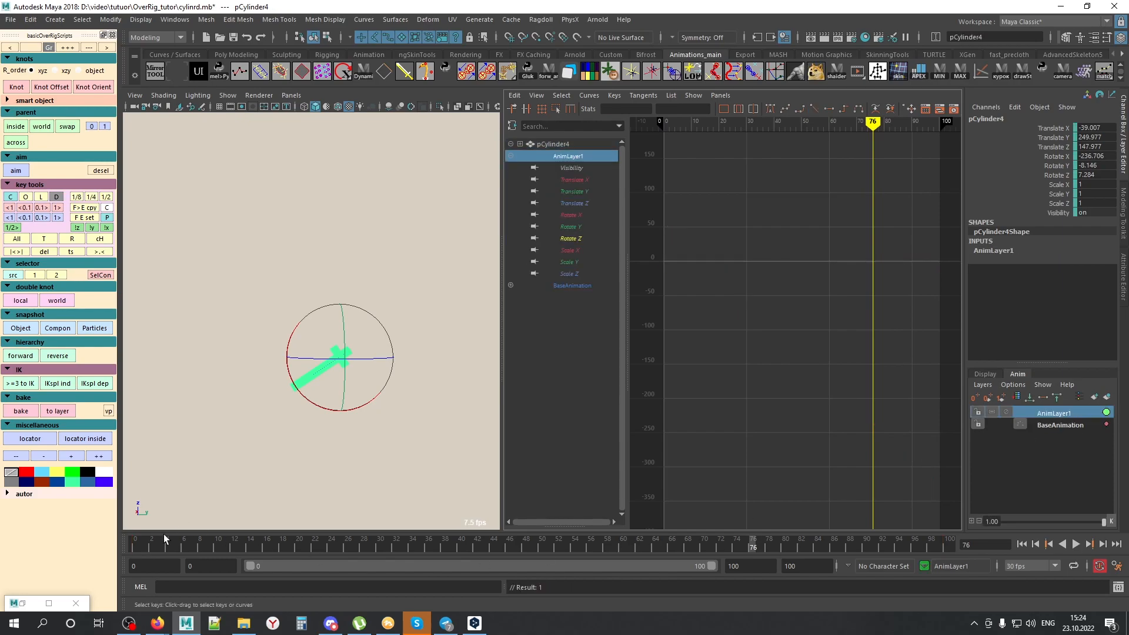
left_click_drag(166, 535, 115, 547)
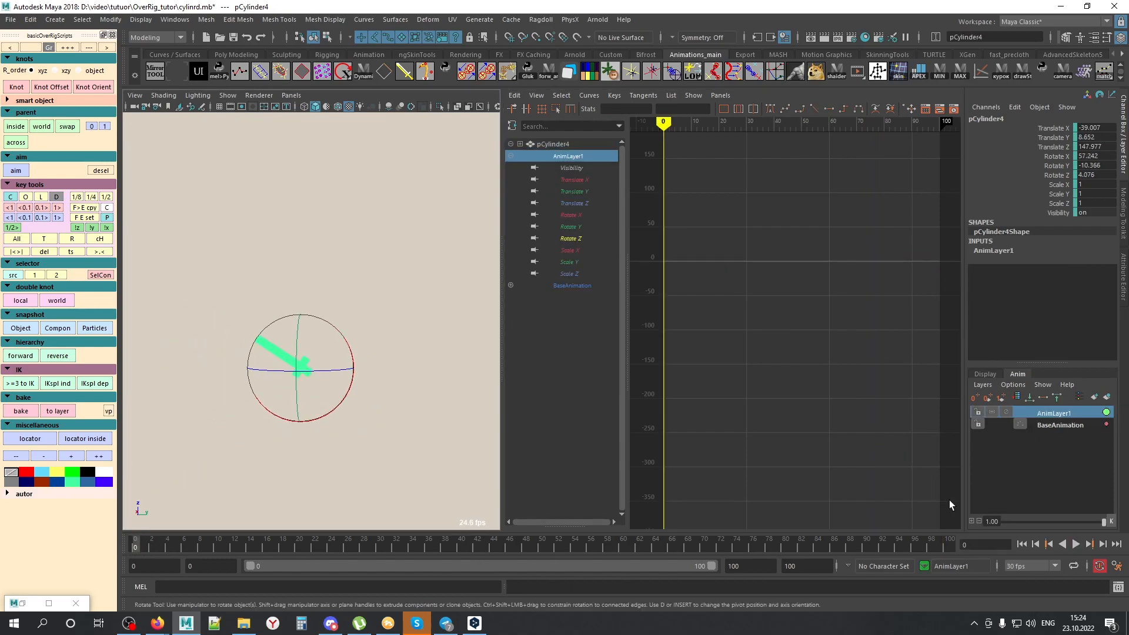
left_click_drag(146, 548, 193, 537)
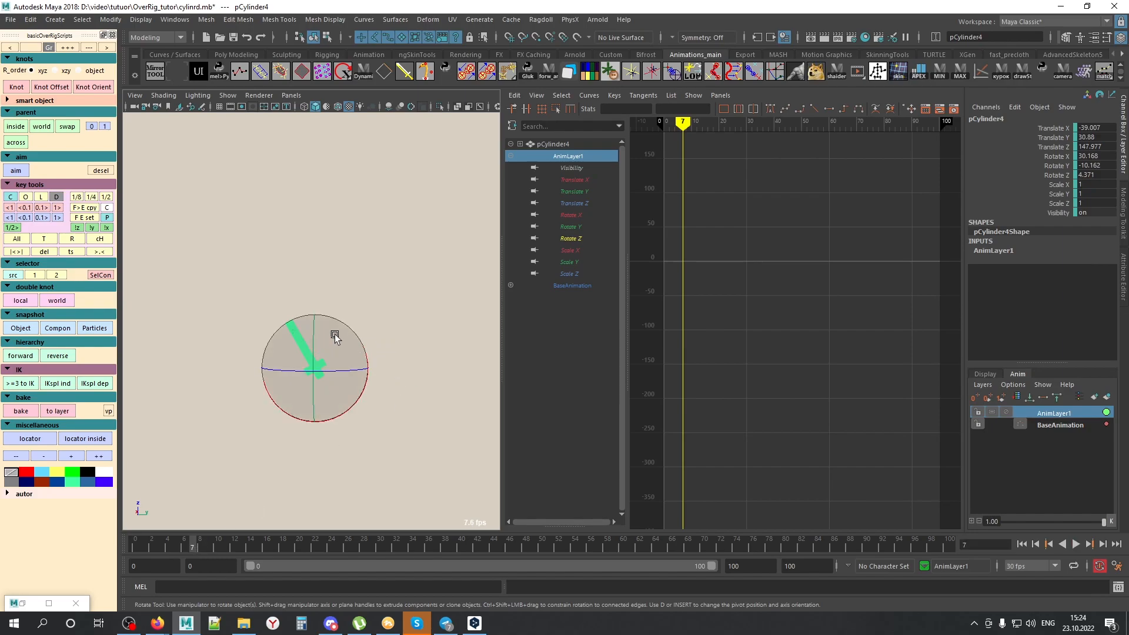
key("e")
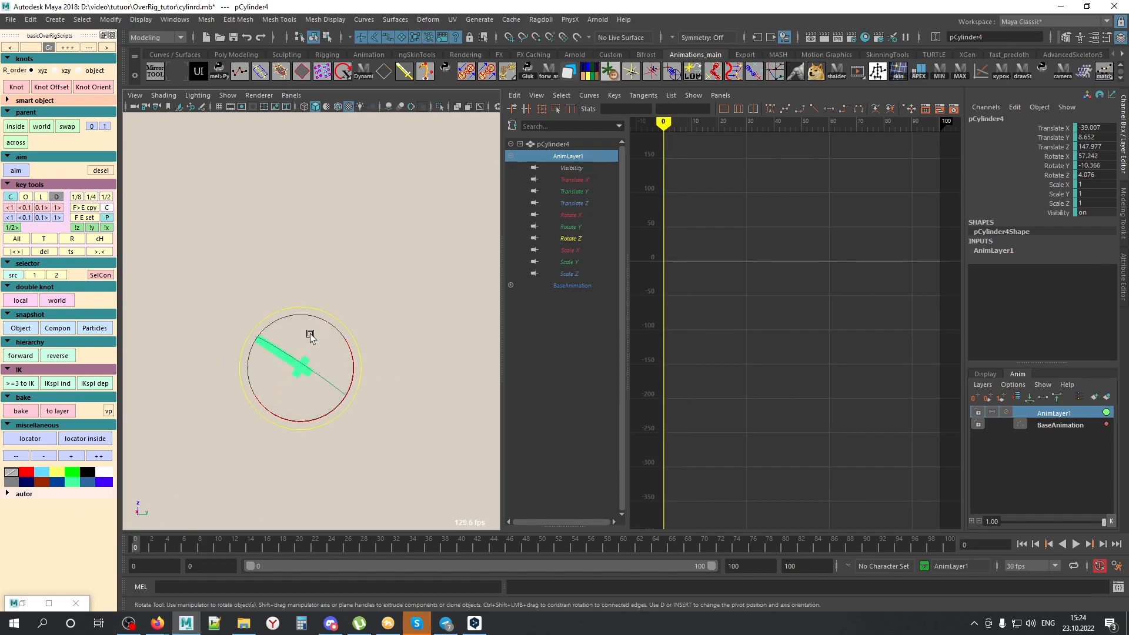
key("alt+v")
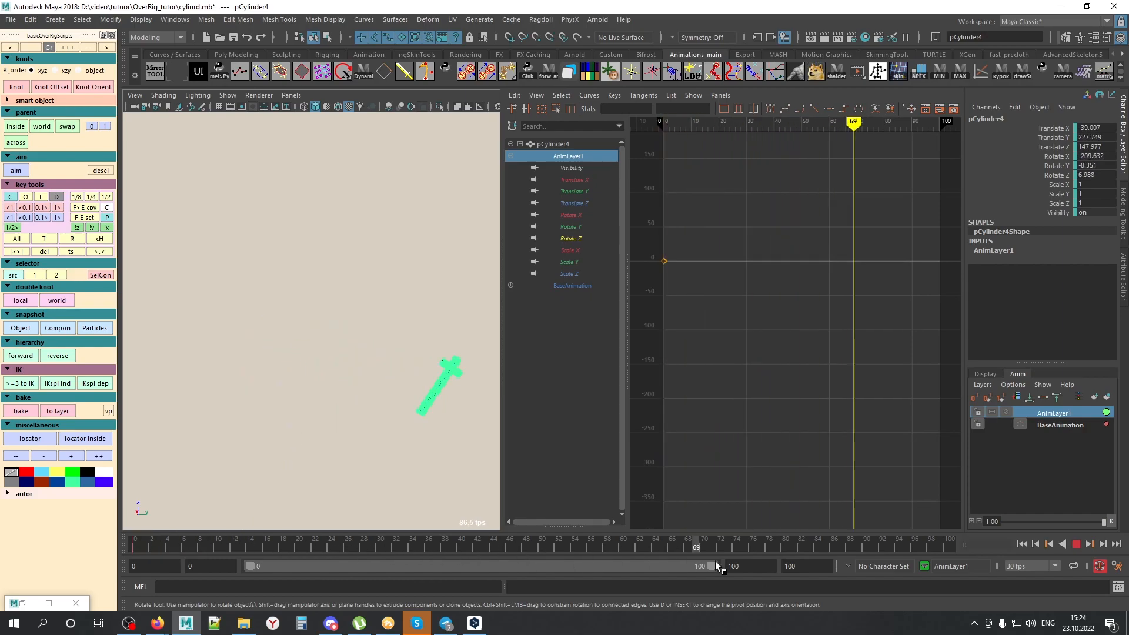
Step: Rotate pCylinder4 at frame 100 on AnimLayer1 and scrub through the resulting motion
left_click_drag(369, 396, 745, 435)
middle_click_drag(436, 355, 451, 278, "alt")
left_click_drag(450, 278, 398, 332, "alt")
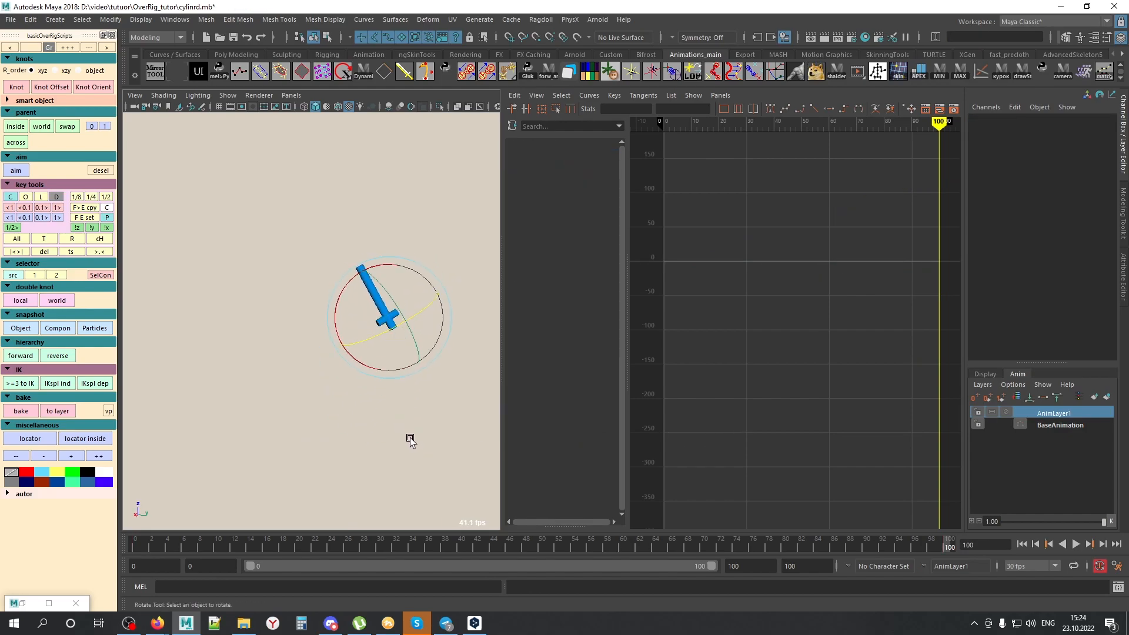
left_click_drag(403, 202, 333, 318)
middle_click_drag(288, 440, 404, 441, "alt")
right_click_drag(403, 441, 321, 428, "alt")
middle_click_drag(321, 428, 237, 450, "alt")
left_click_drag(151, 543, 1124, 437)
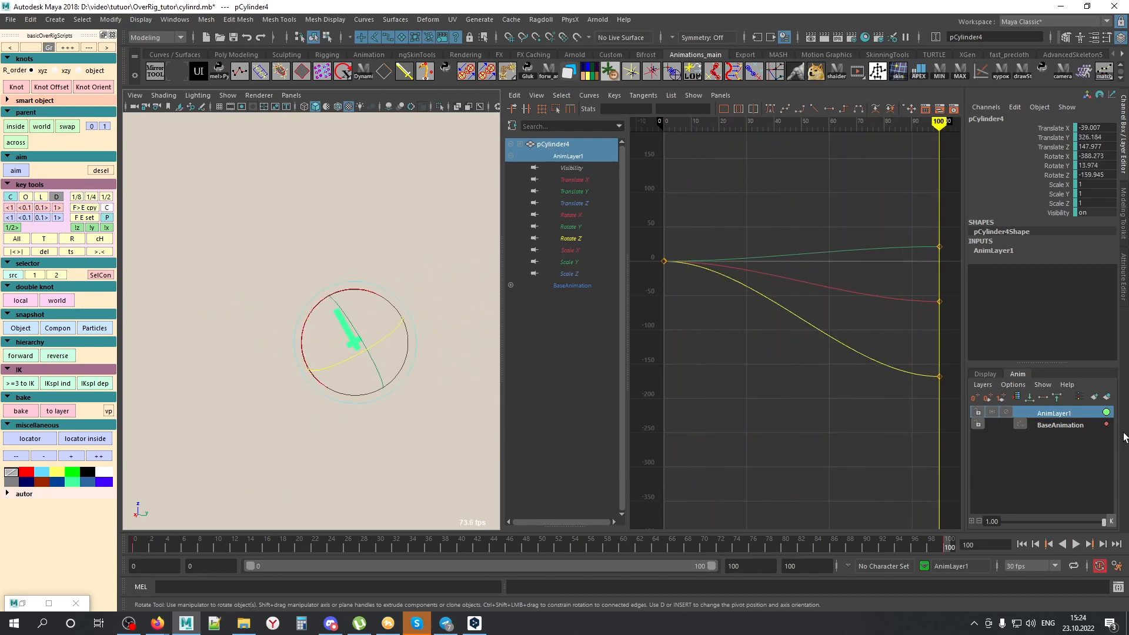
Step: Delete AnimLayer1 and clear the selection
right_click(1082, 414)
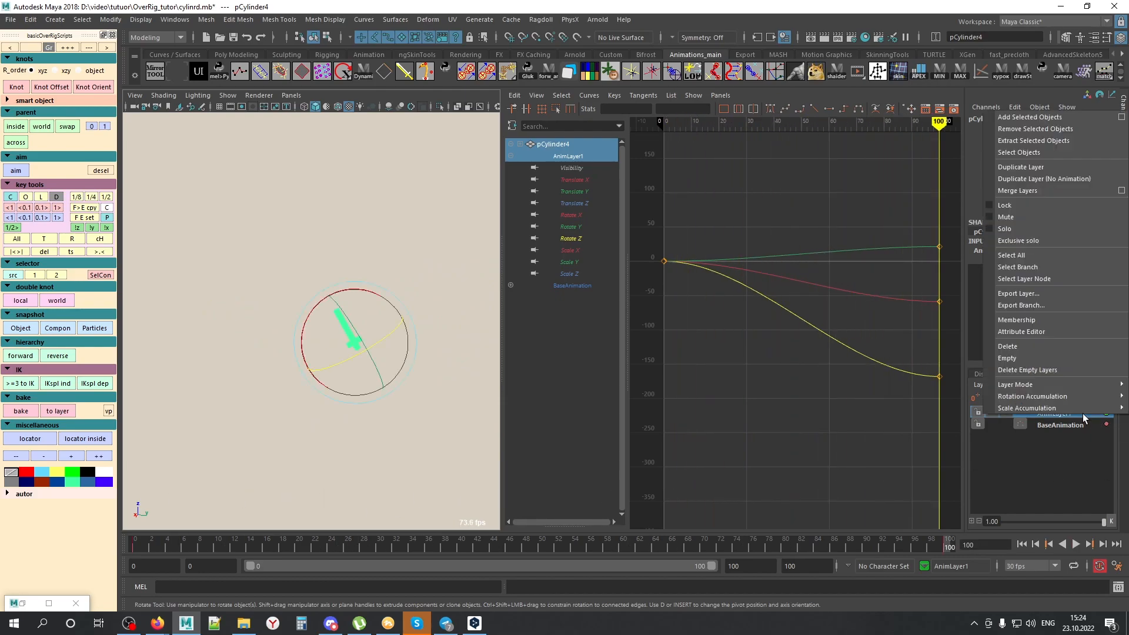
left_click(1044, 343)
left_click(423, 433)
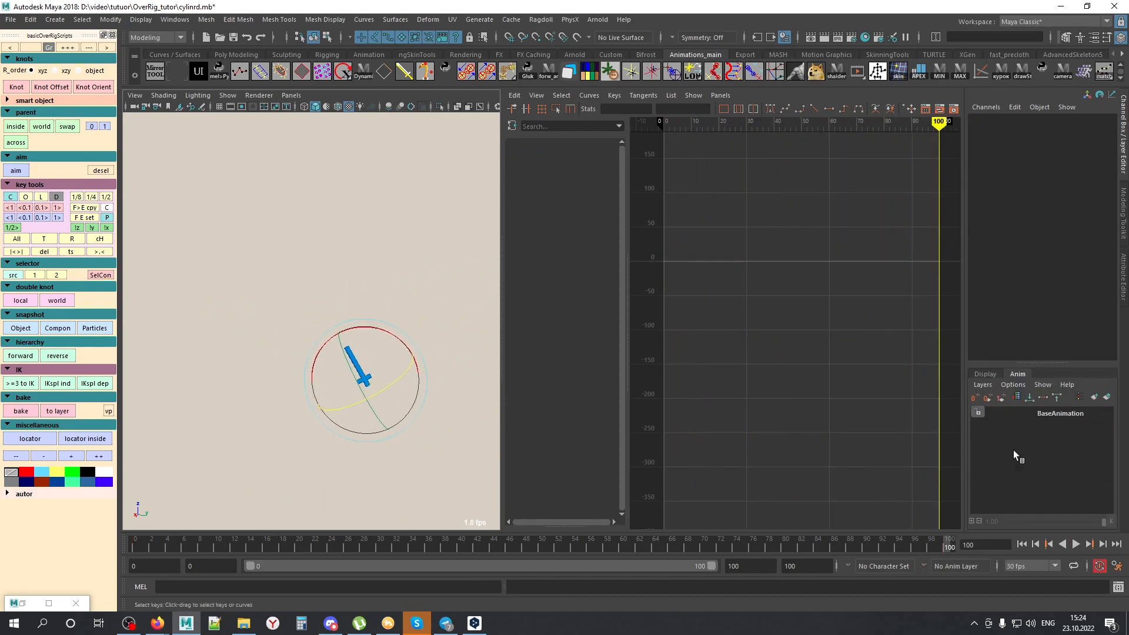
Step: Switch to the Select tool and select pCylinder4
key("q")
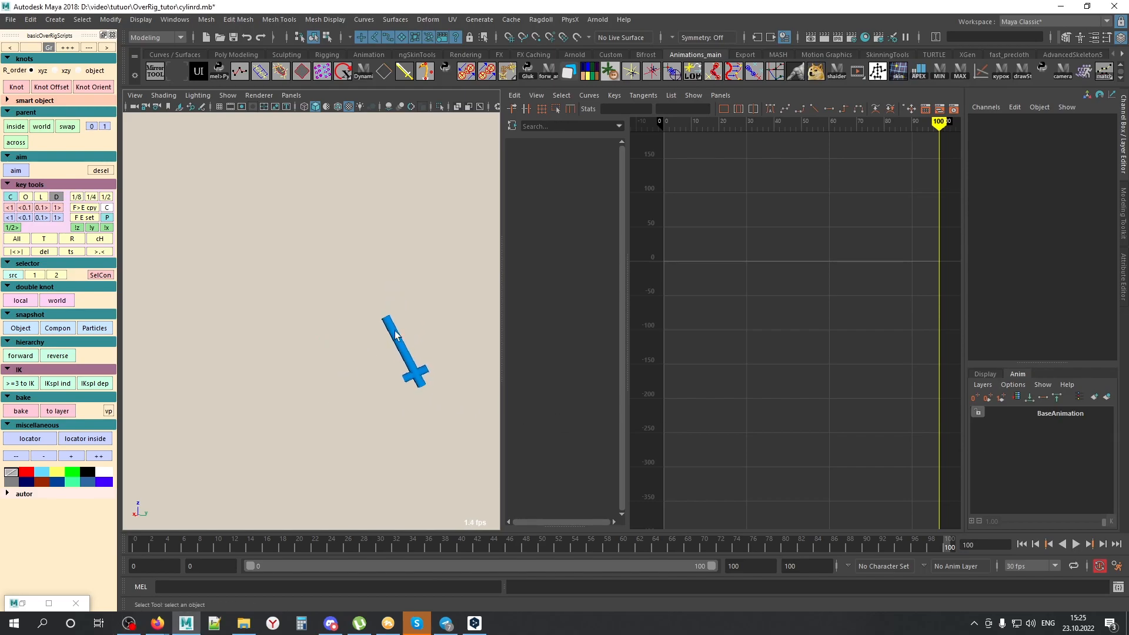
left_click(379, 373)
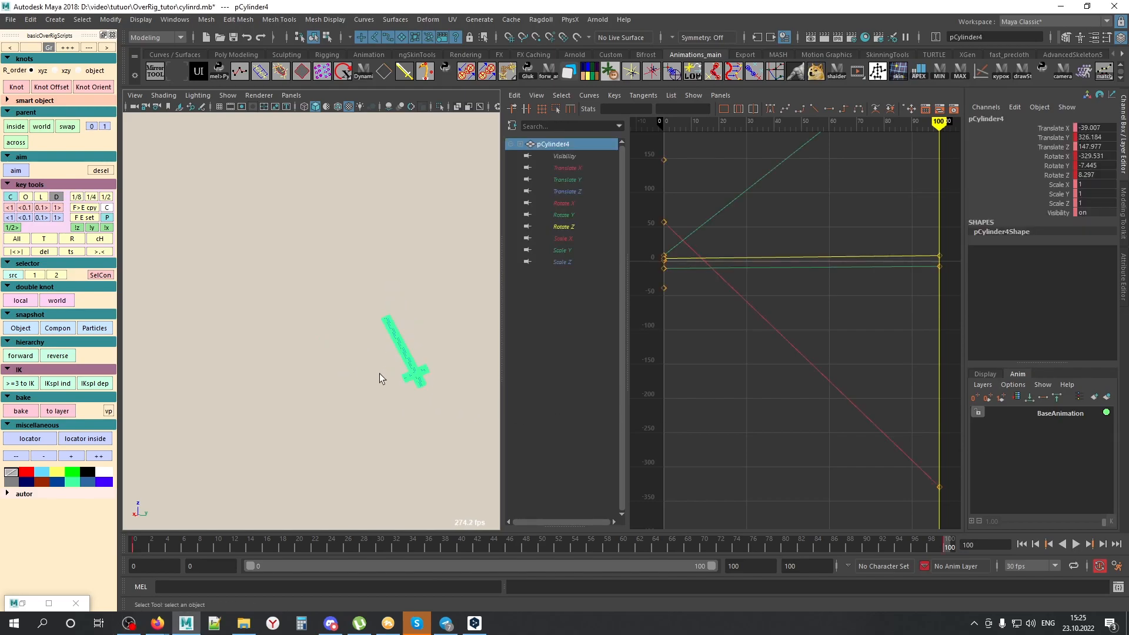
Step: Create a local double knot for pCylinder4 and inspect its parent group in the Outliner
left_click(21, 304)
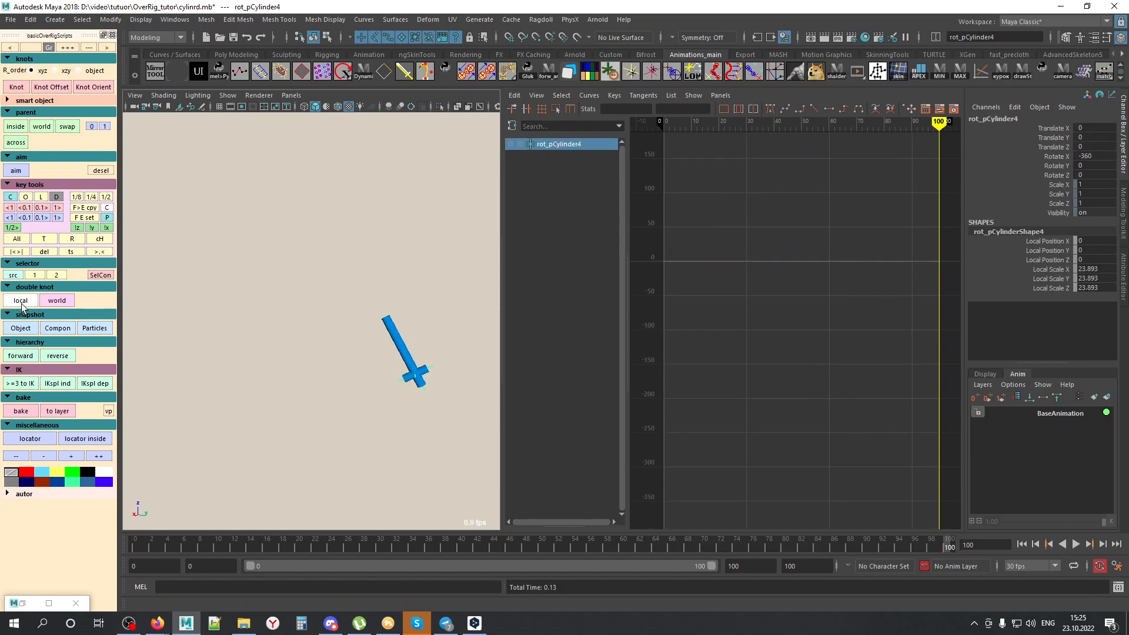
left_click_drag(1128, 86, 682, 66)
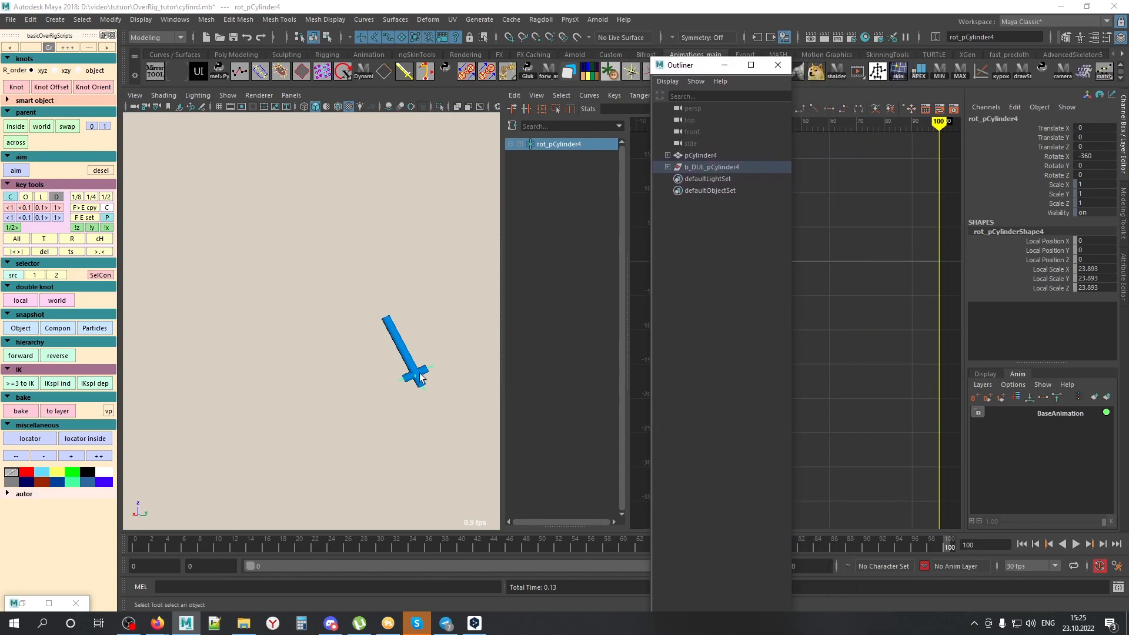
right_click_drag(346, 449, 365, 420, "alt")
middle_click_drag(355, 388, 330, 356, "alt")
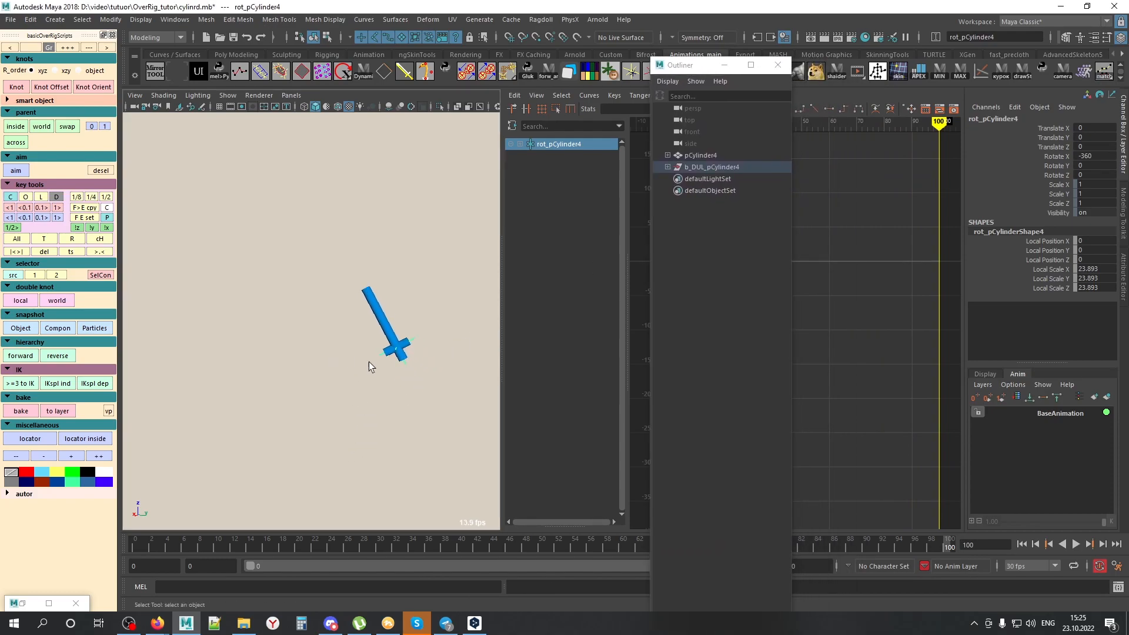
left_click(667, 167)
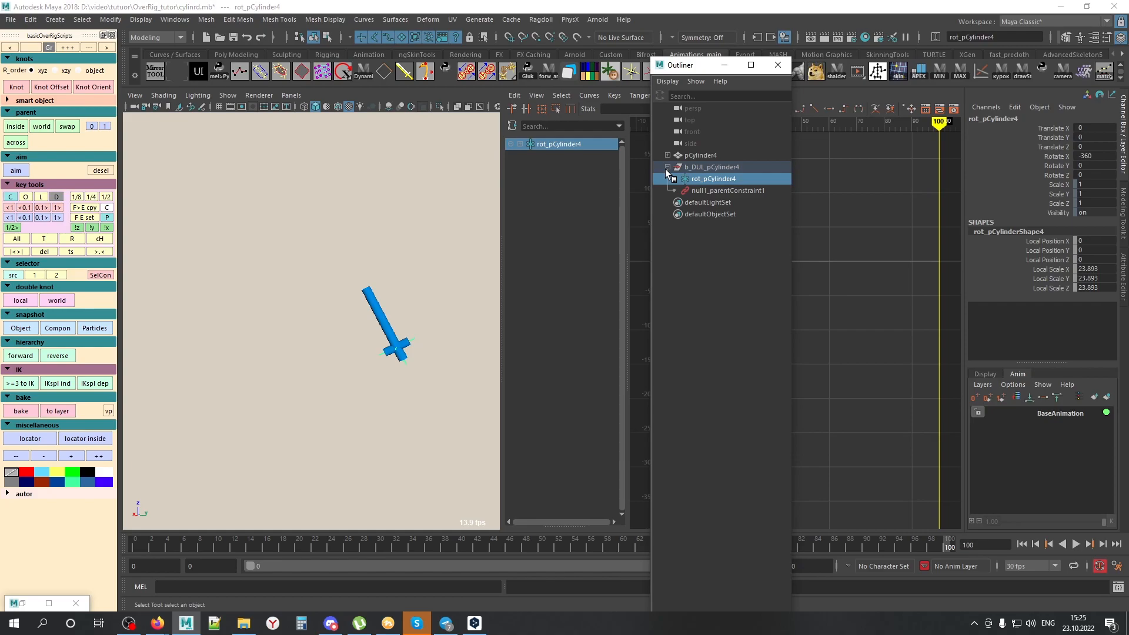
left_click(745, 167)
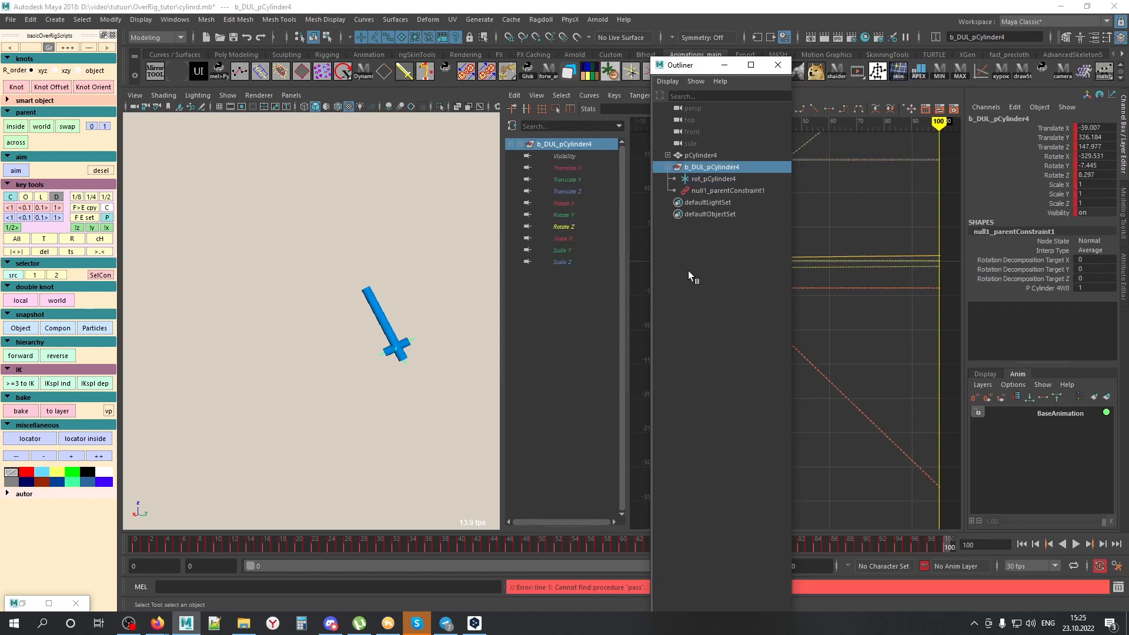
Step: Set the rot_pCylinder4 locator's Rotate X to 0
left_click(711, 178)
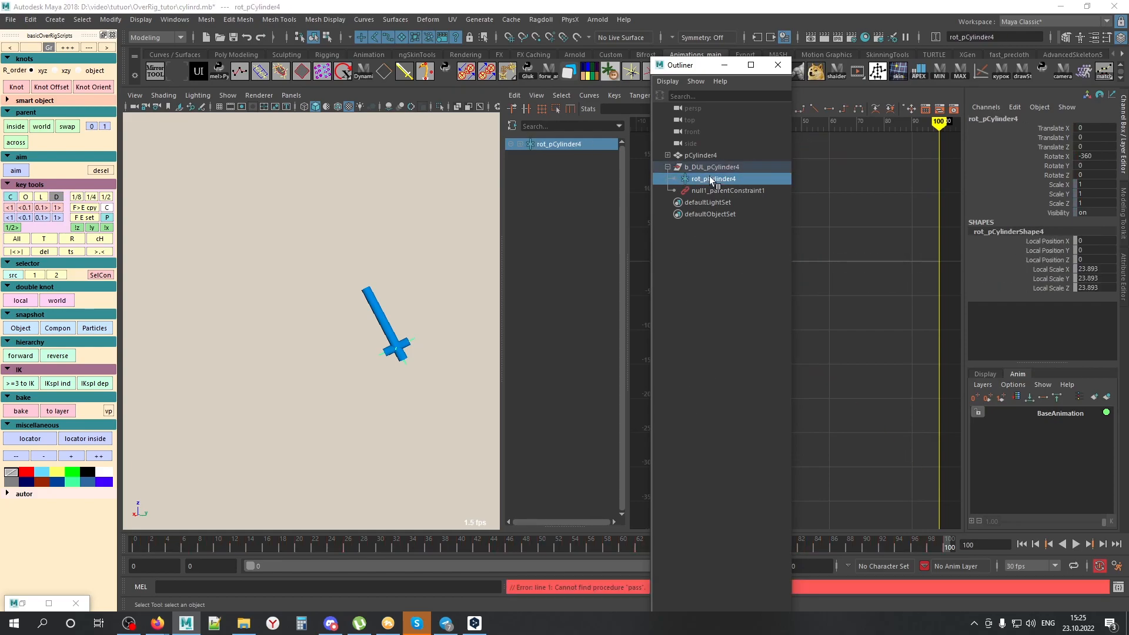
double_click(1093, 157)
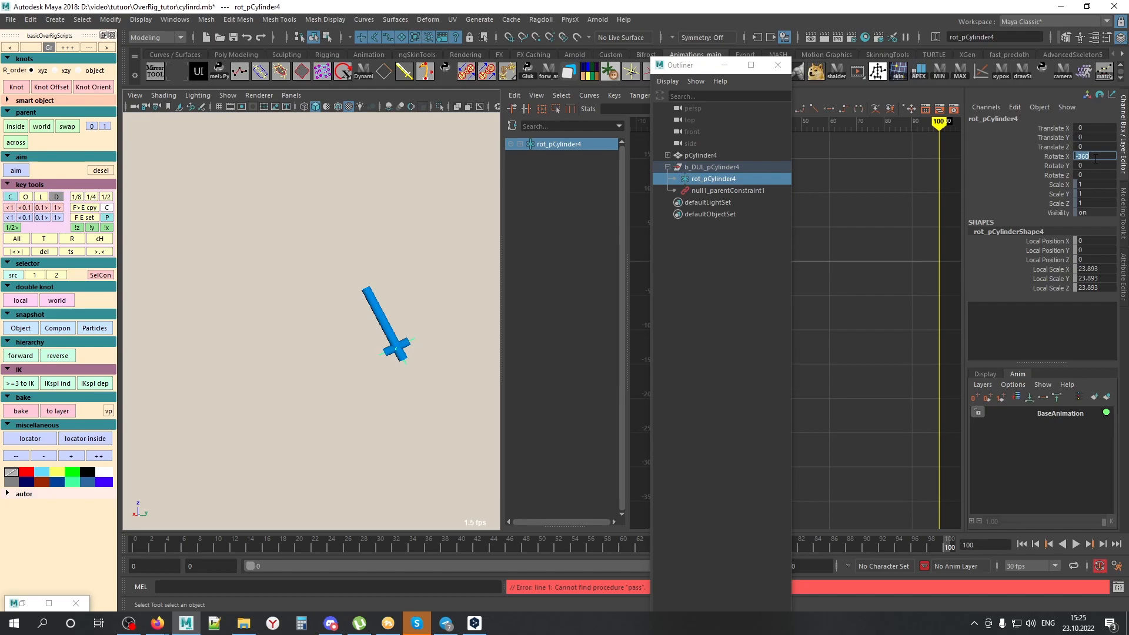
type("0")
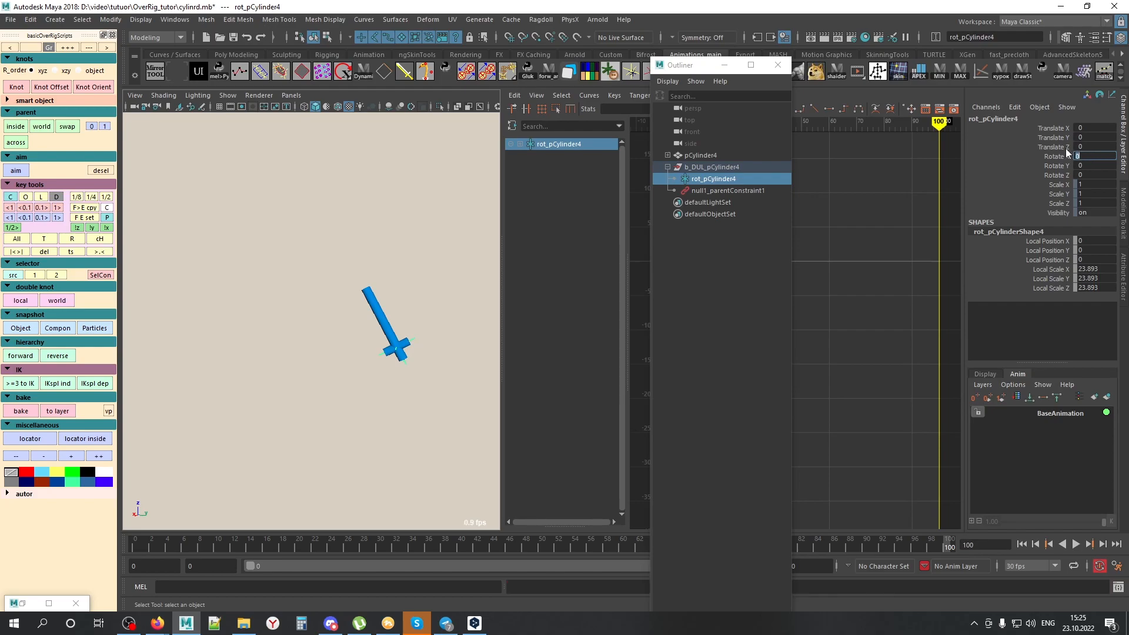
key("Return")
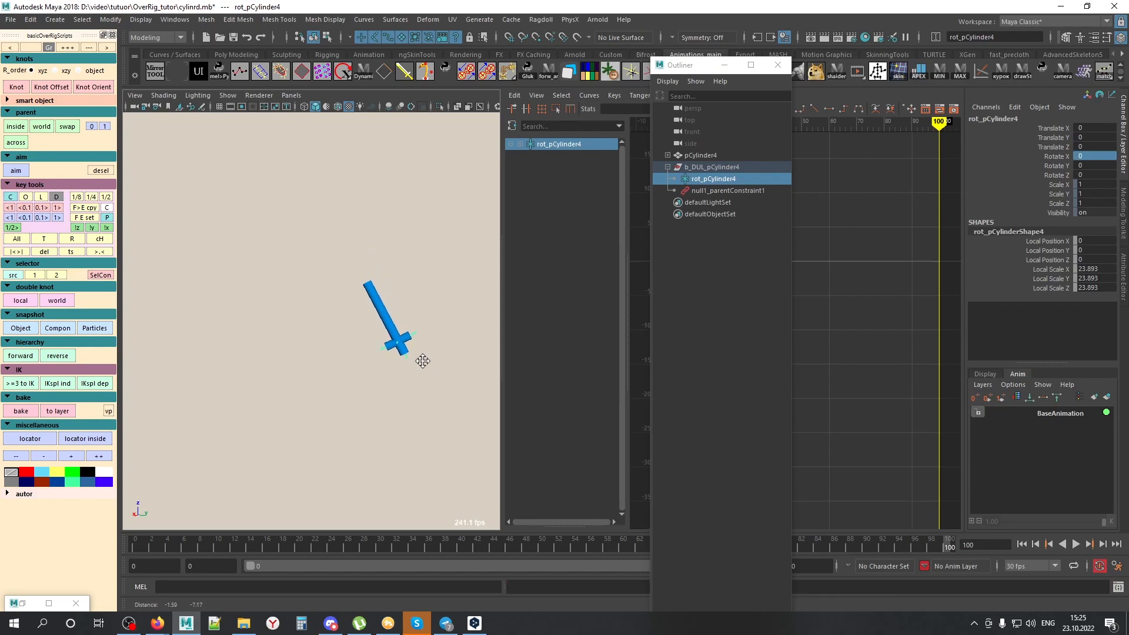
Step: Compare the channels and curves of b_DUL_pCylinder4, pCylinder4 and the rot_pCylinder4 locator
left_click(713, 167)
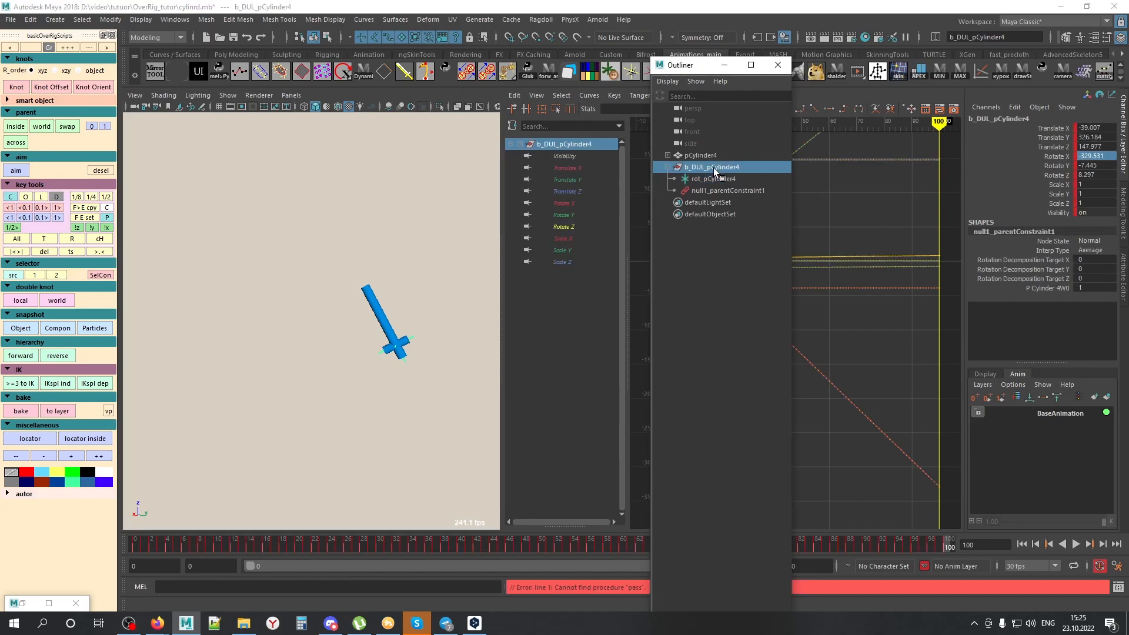
left_click_drag(692, 65, 472, 59)
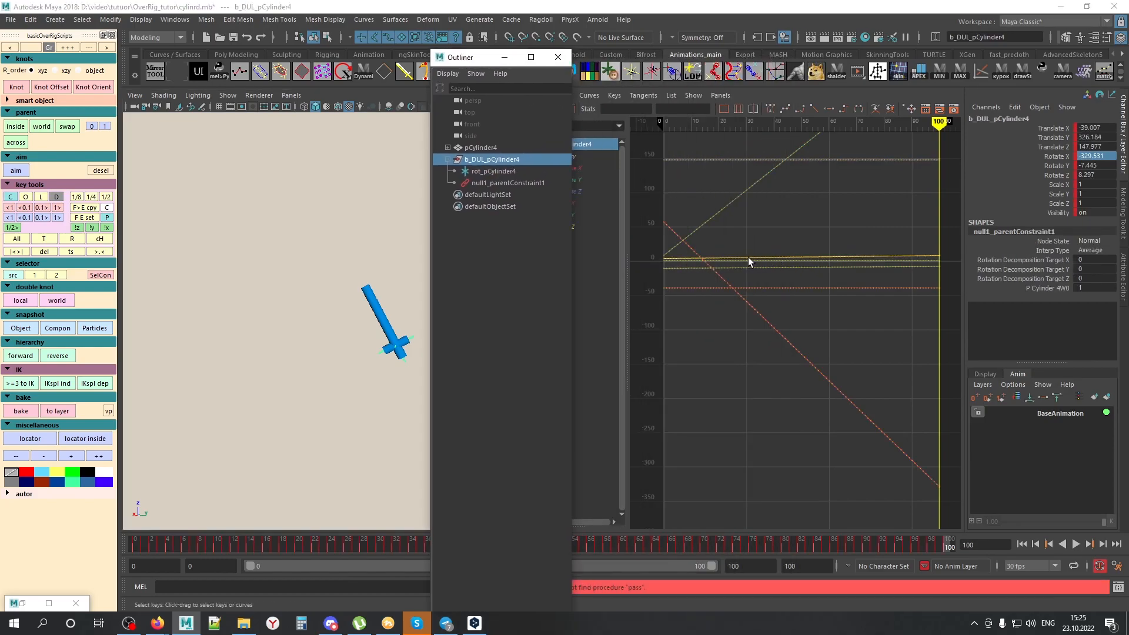
left_click(370, 295)
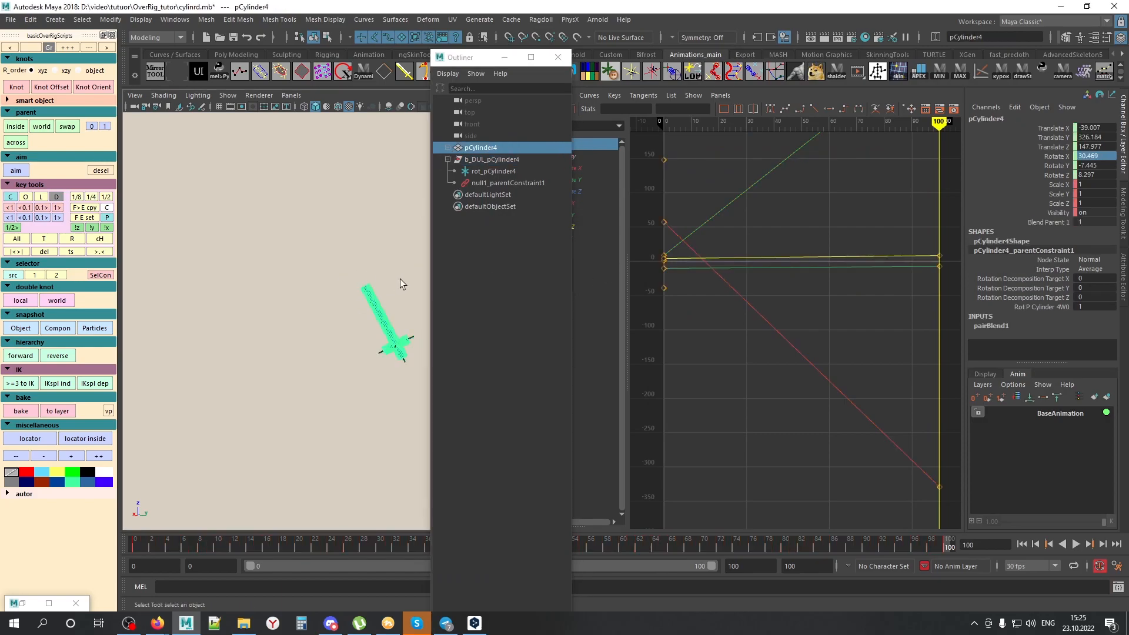
left_click(483, 171)
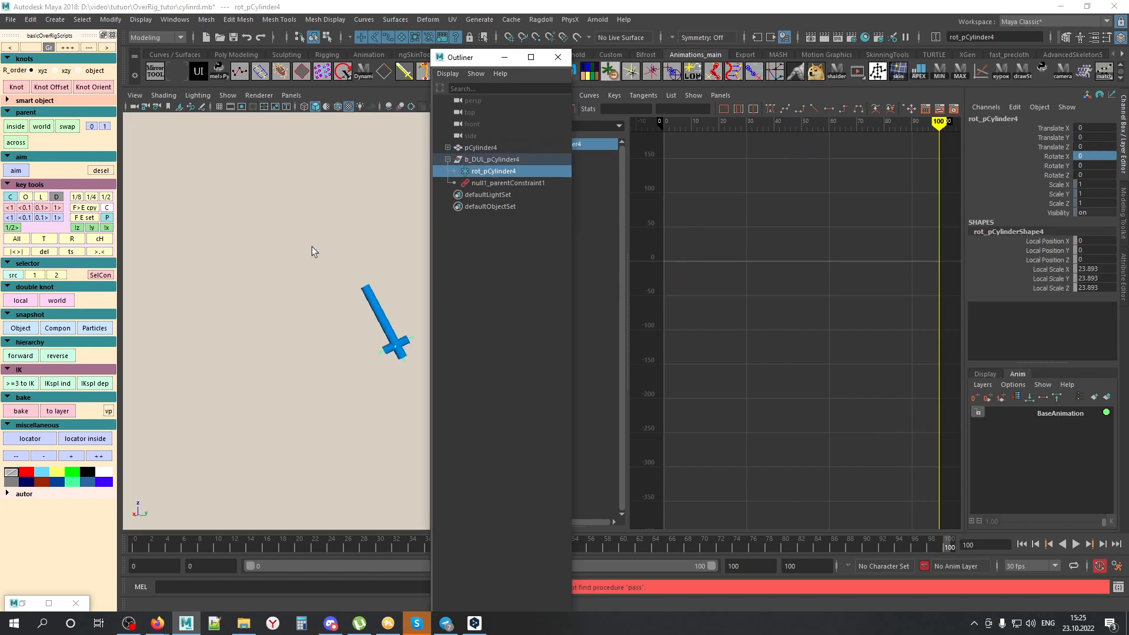
left_click_drag(1053, 128, 1064, 175)
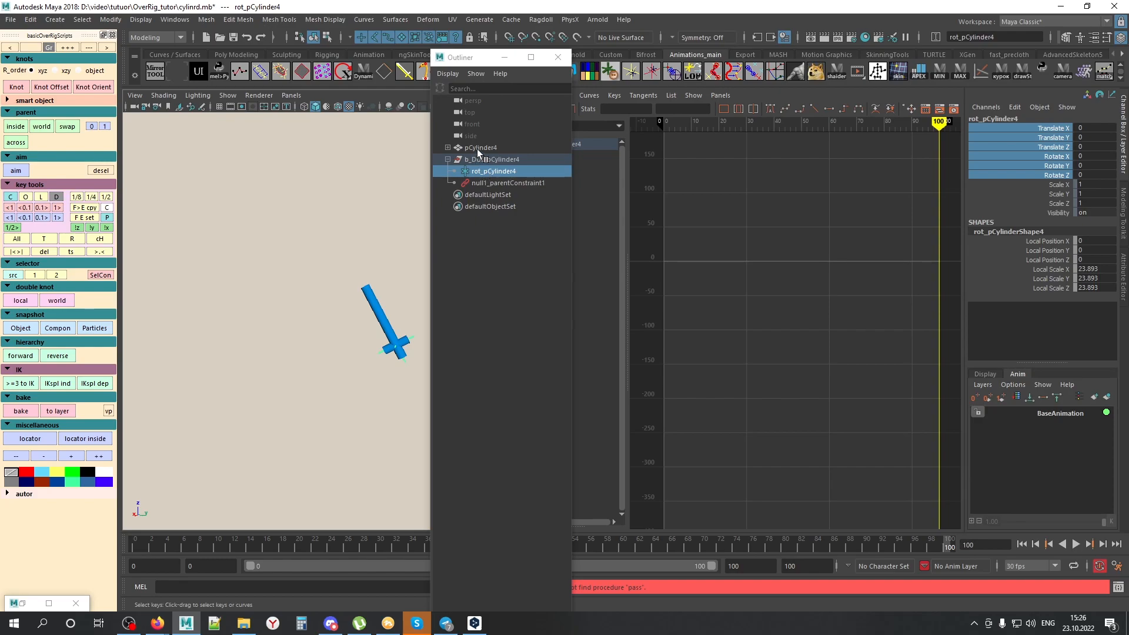
left_click(479, 61)
left_click_drag(479, 61, 1128, 99)
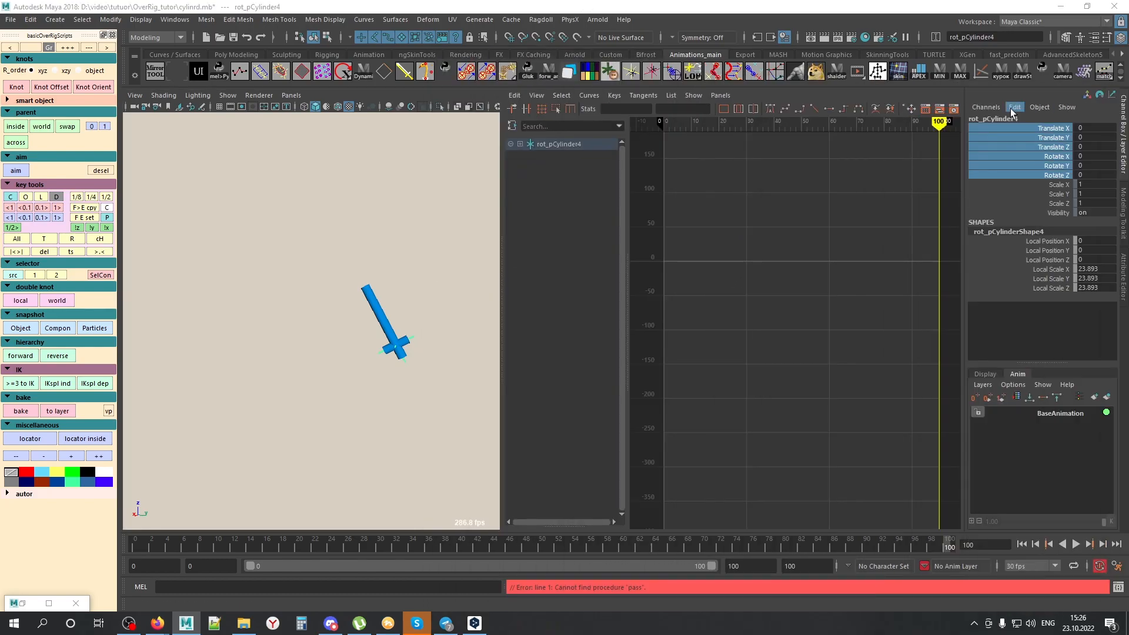
Step: Activate the Rotate tool for the rot_pCylinder4 locator
left_click(1036, 163)
key("e")
key("e")
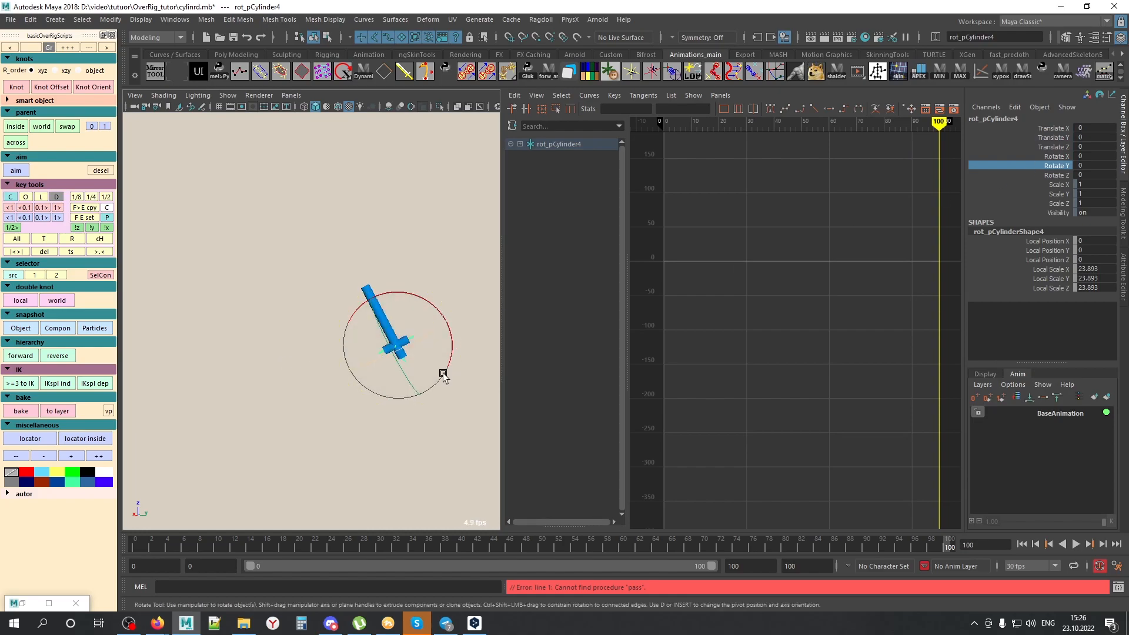
left_click_drag(291, 414, 309, 405, "alt")
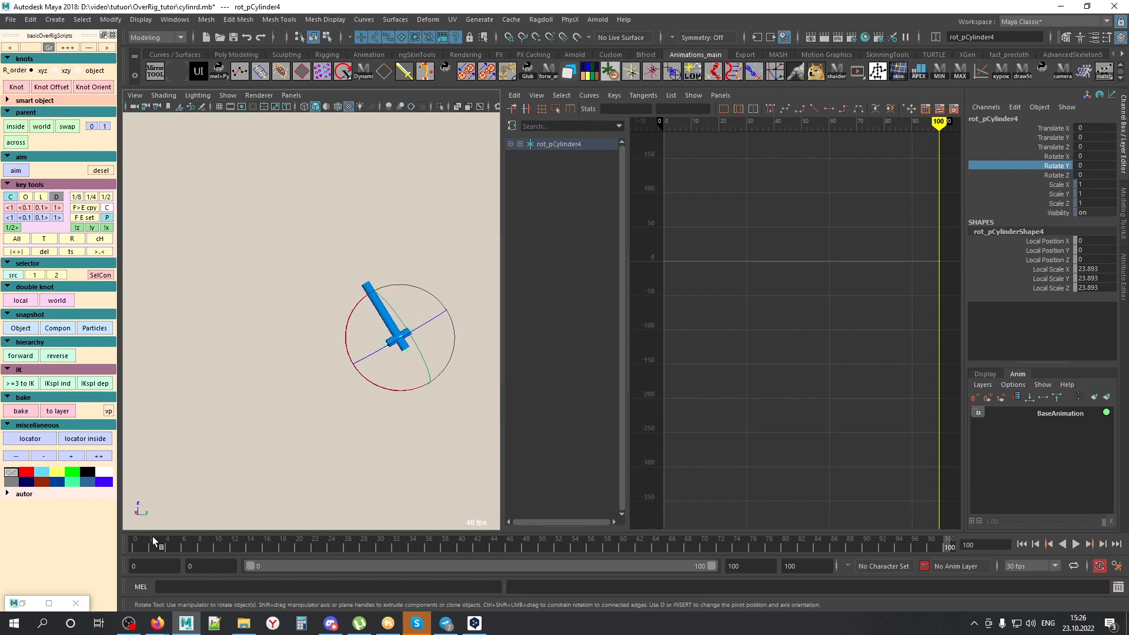
Step: Play the cylinder's animation from the start with rot_pCylinder4 selected and check the knot hierarchy in the Outliner
left_click(135, 541)
middle_click_drag(305, 406, 424, 392, "alt")
key("alt+v")
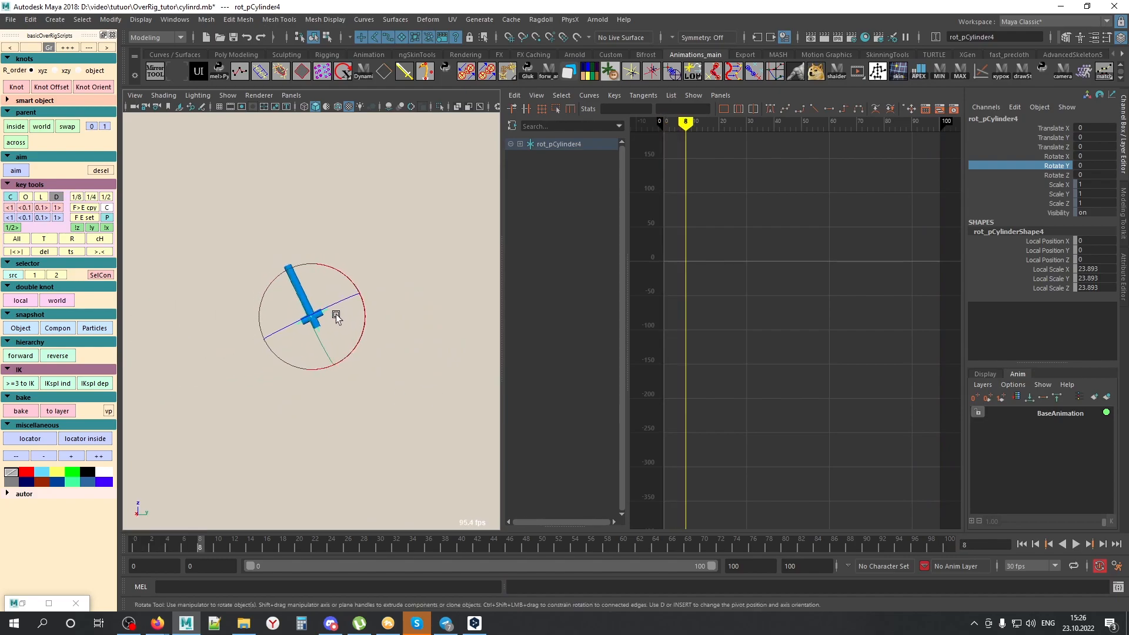
key("alt+v")
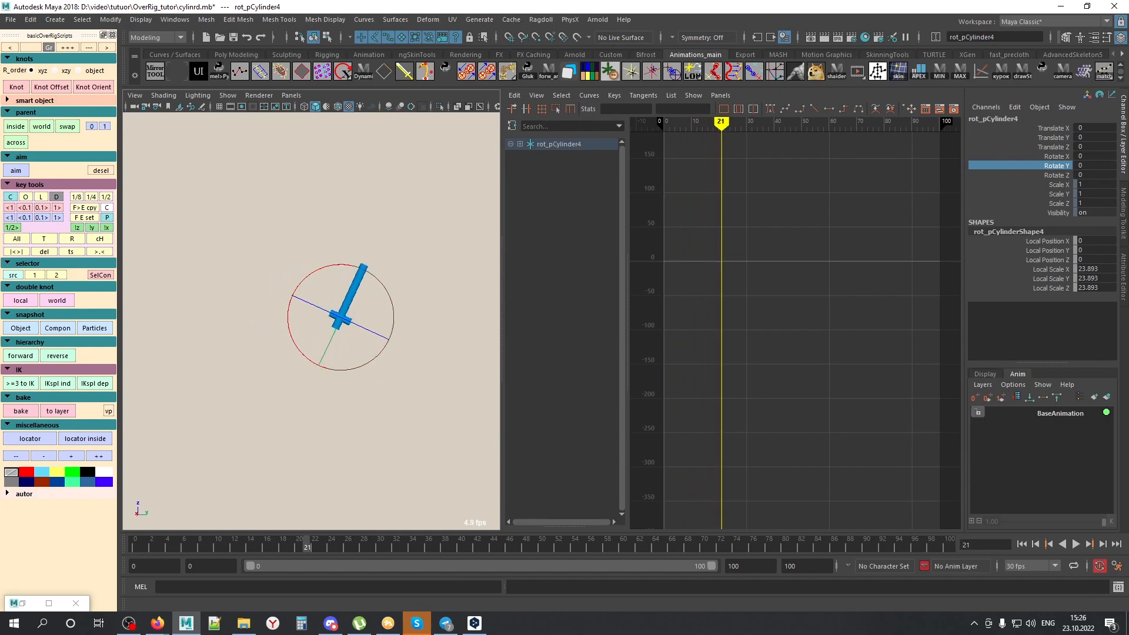
left_click(878, 68)
key("alt+v")
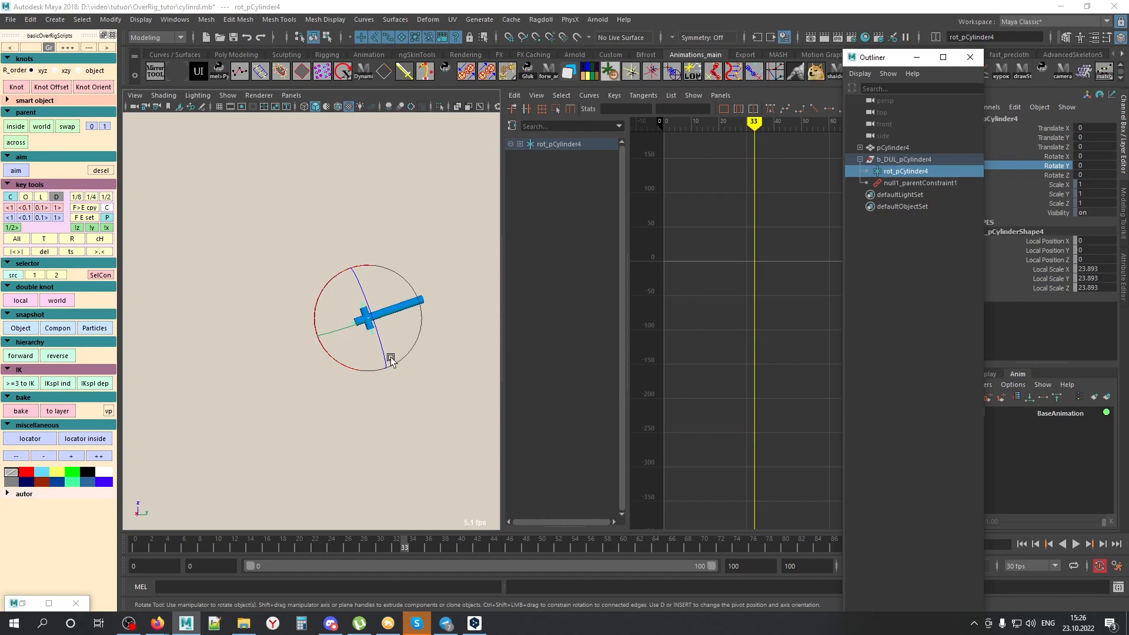
left_click(970, 57)
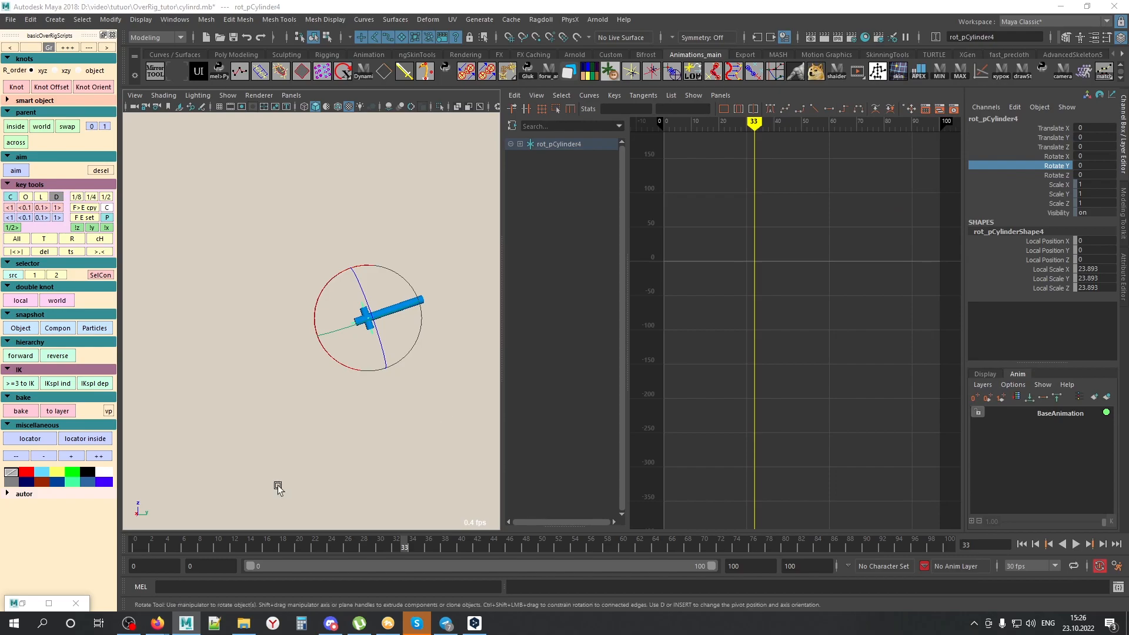
Step: Key rot_pCylinder4 at frame 0 and rotate it about -128 degrees around Z at frame 100
left_click_drag(143, 544, 952, 539)
key("s")
middle_click_drag(341, 345, 171, 331, "alt")
left_click_drag(407, 310, 244, 372)
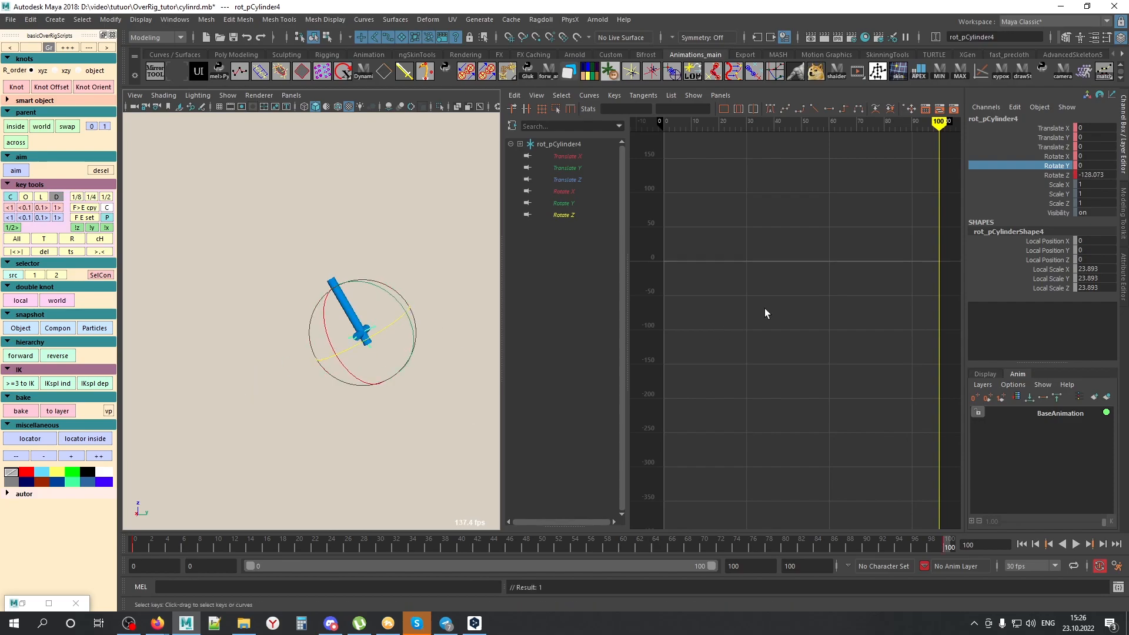
Step: Set rot_pCylinder4's Rotate Z key at frame 100 to 720 and make the rotation curve linear
left_click_drag(577, 189, 570, 212)
key("f")
left_click(933, 463)
double_click(678, 109)
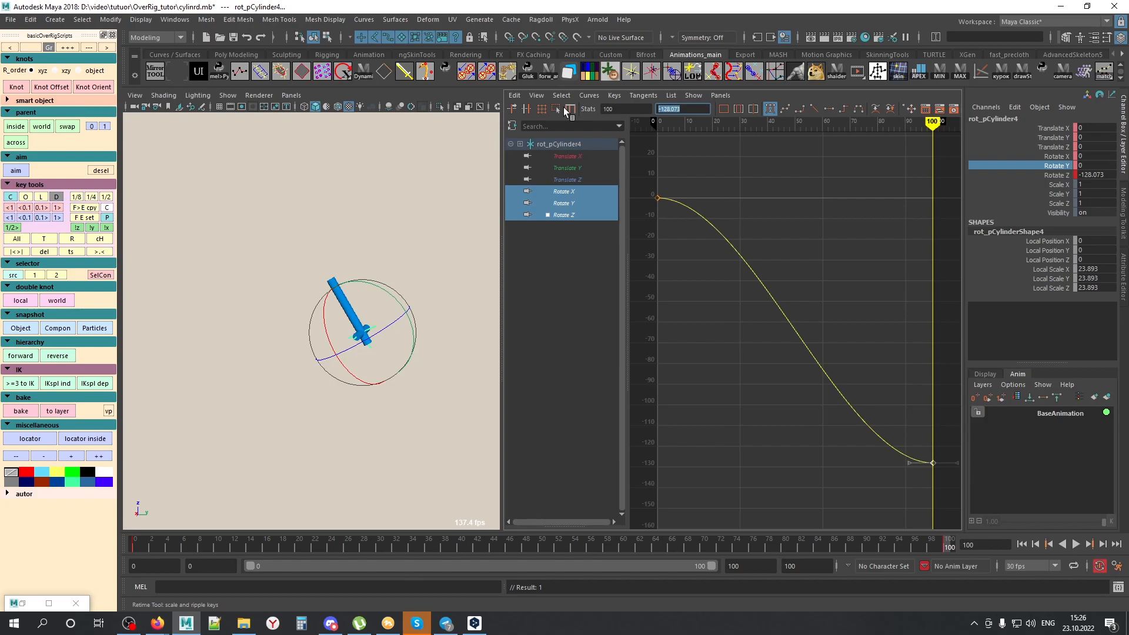
type("720")
key("Return")
left_click(802, 313)
key("f")
left_click(799, 109)
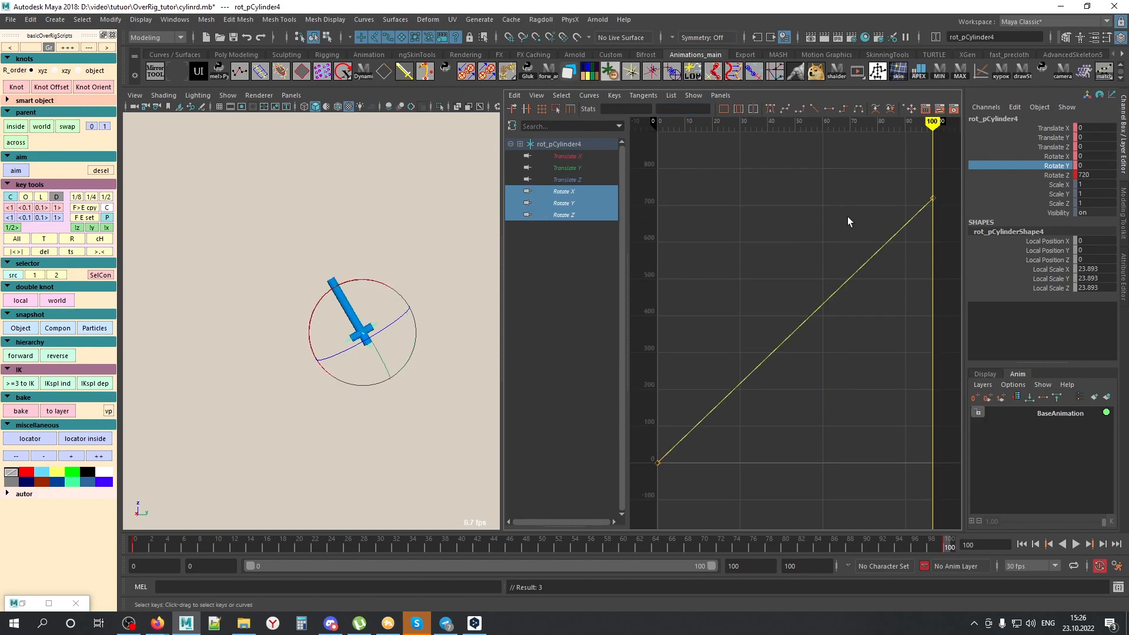
Step: Play the cylinder's animation from frame 0 to review the added Z spin
middle_click_drag(240, 456, 381, 371, "alt")
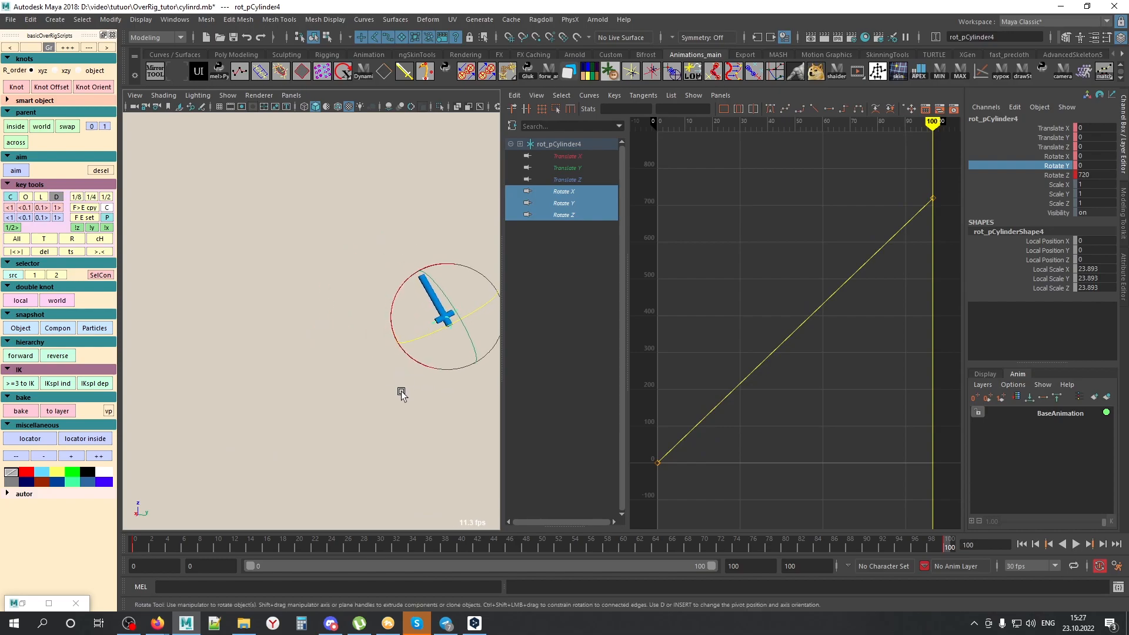
left_click(143, 548)
left_click_drag(143, 548, 60, 510)
key("alt+v")
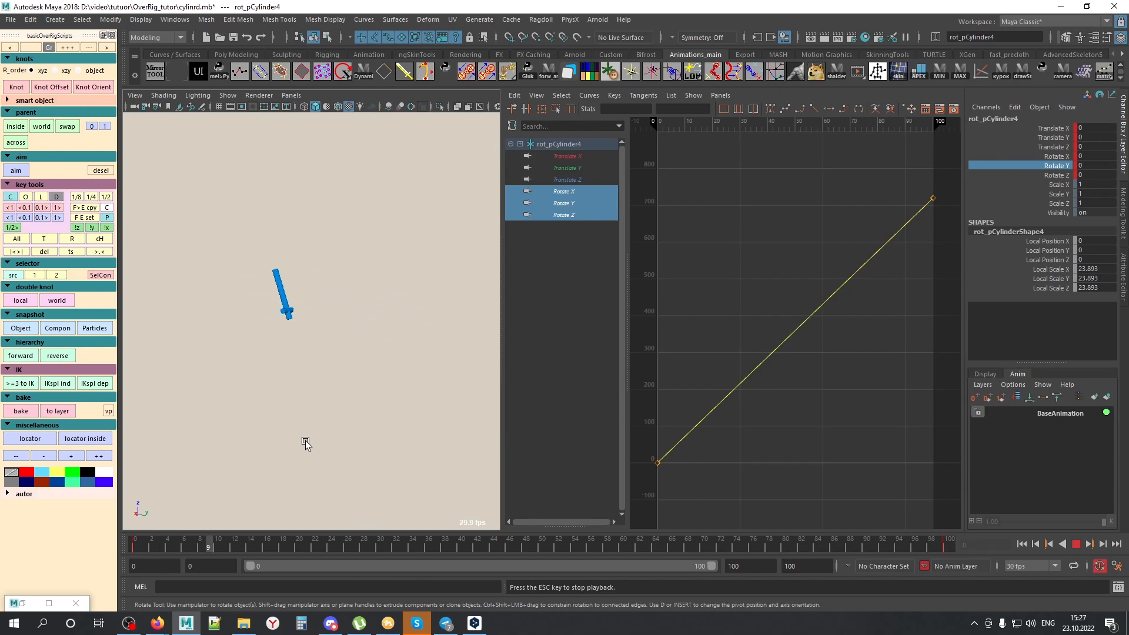
key("Escape")
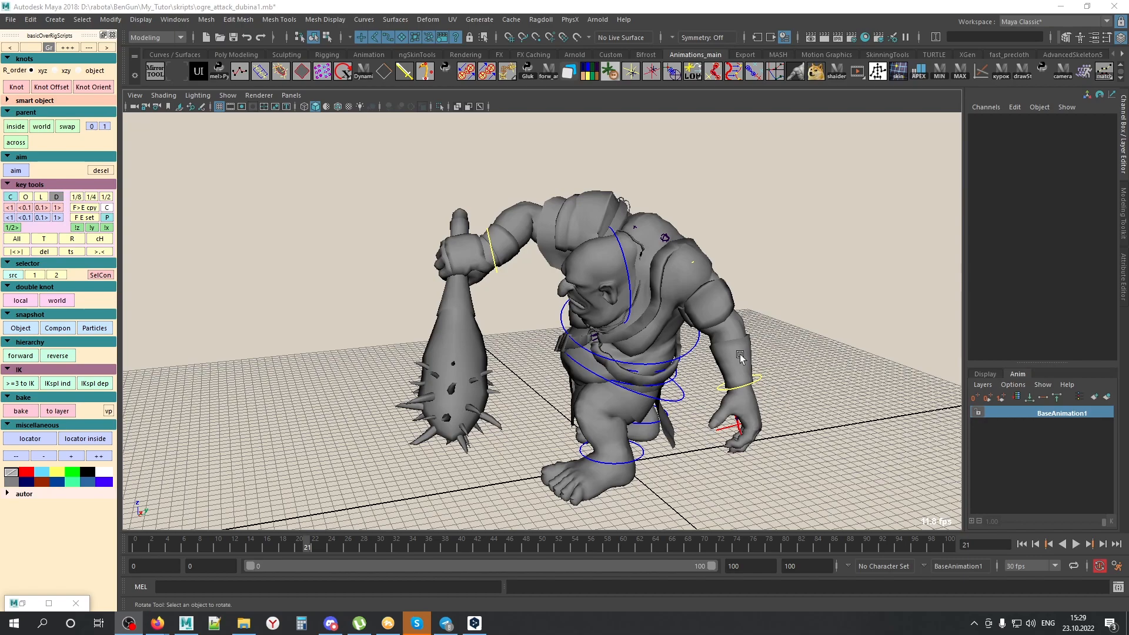
Step: Select the ogre's spine3 control and scrub through the early frames of its club attack
left_click(685, 347)
left_click_drag(267, 546, 133, 530)
left_click_drag(219, 528, 109, 517)
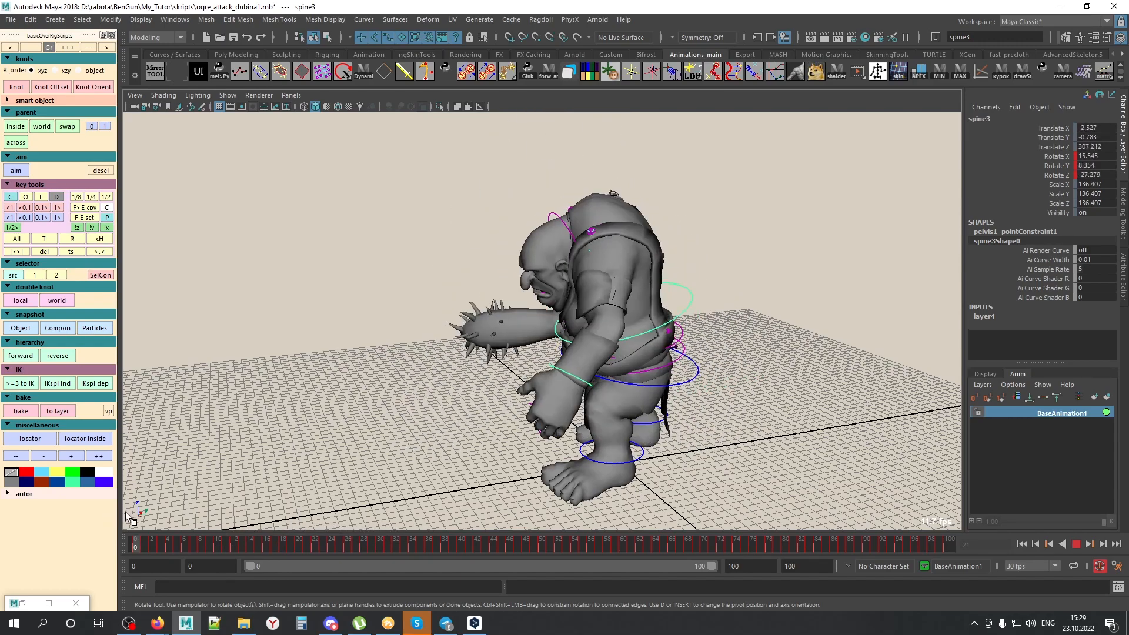
left_click_drag(330, 528, 291, 498)
left_click_drag(251, 551, 141, 523)
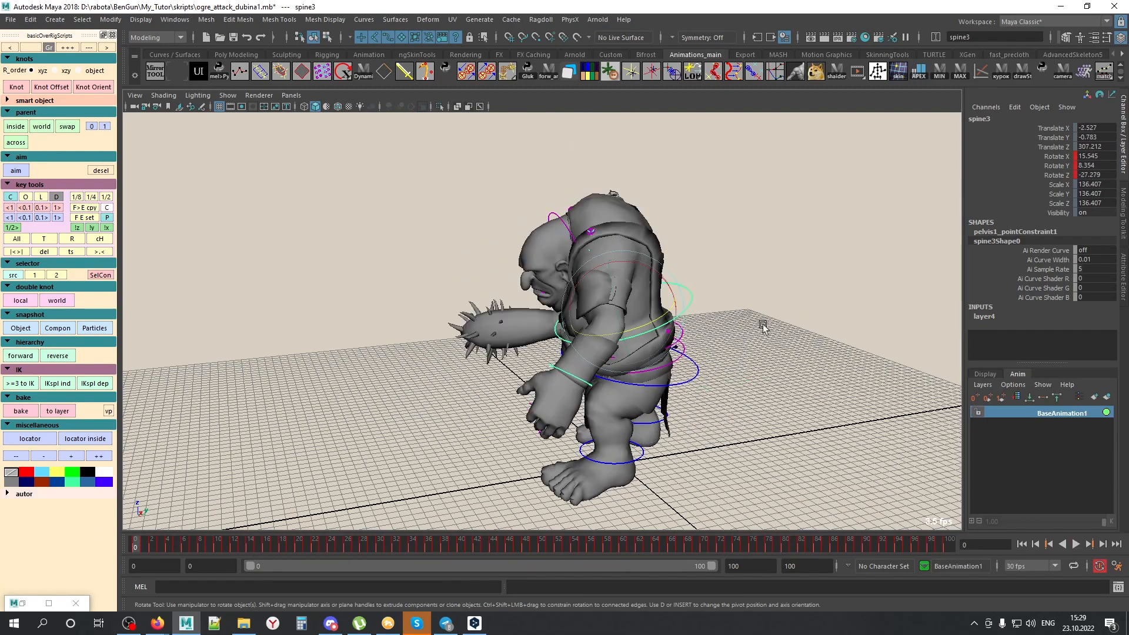
left_click_drag(507, 400, 445, 357, "alt")
left_click_drag(168, 546, 249, 544)
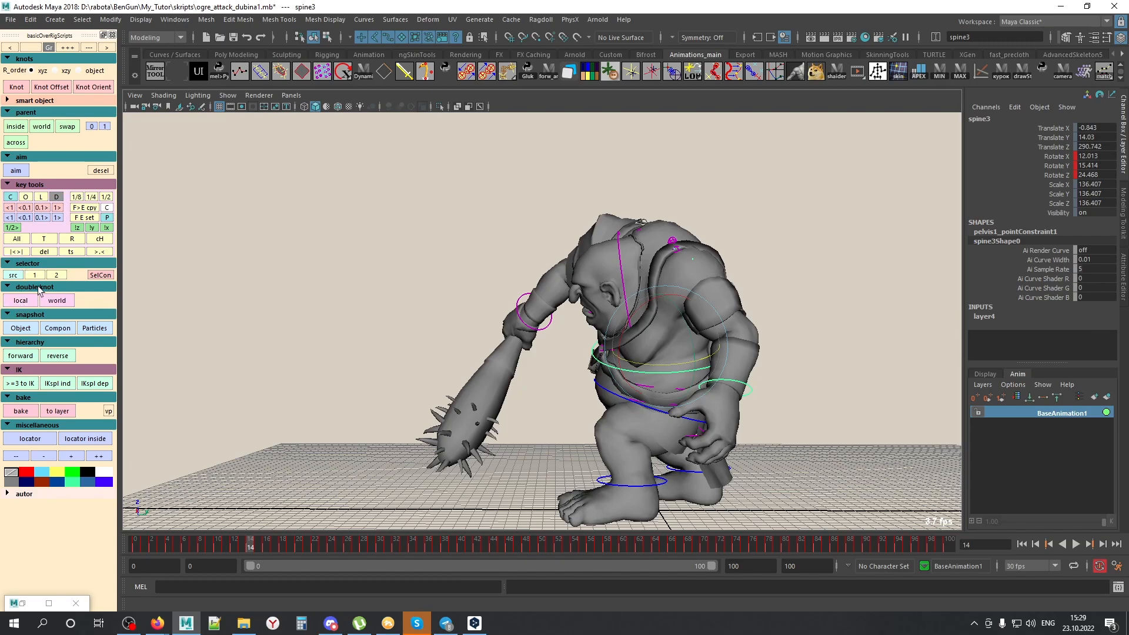
Step: Create a local double knot for spine3 and add an animation layer for rot_spine3 at frame 0
left_click(20, 300)
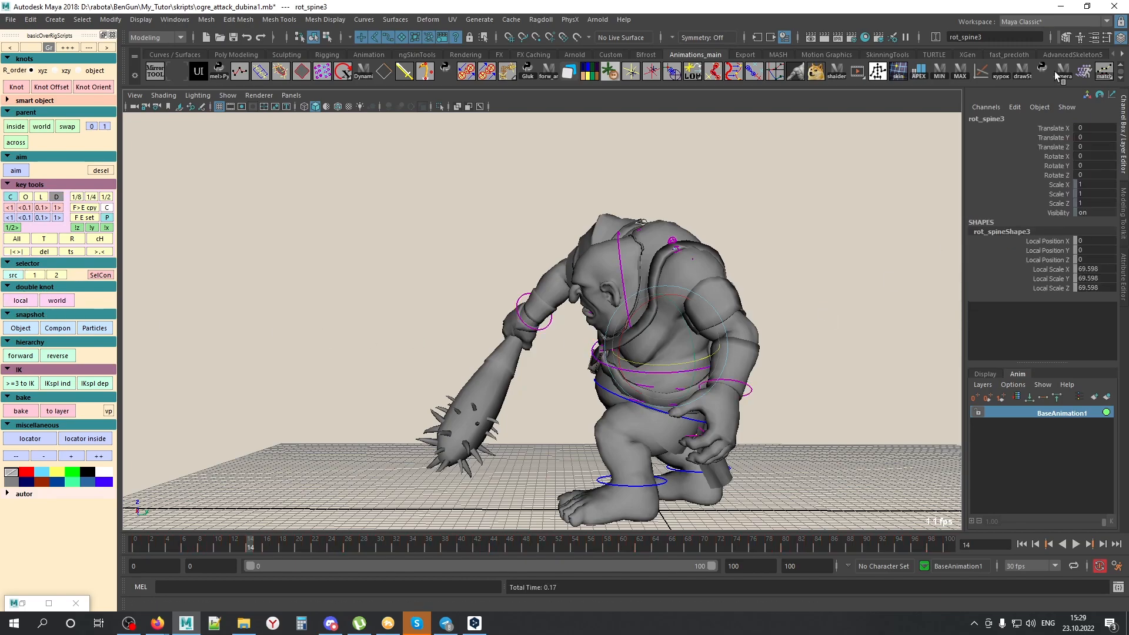
left_click(139, 546)
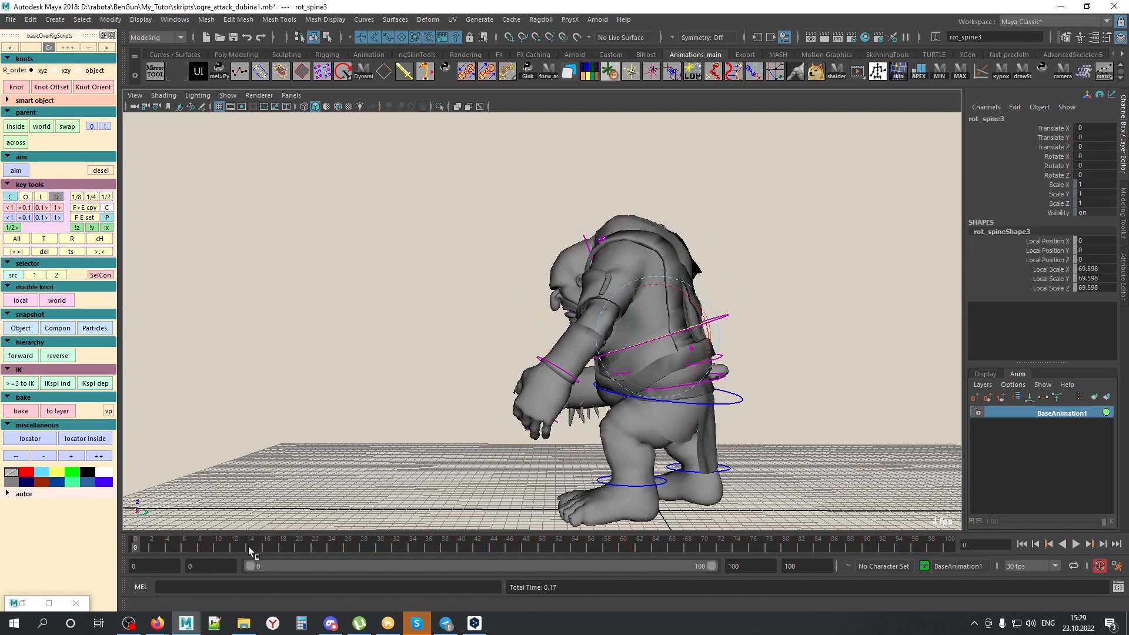
key("alt+l")
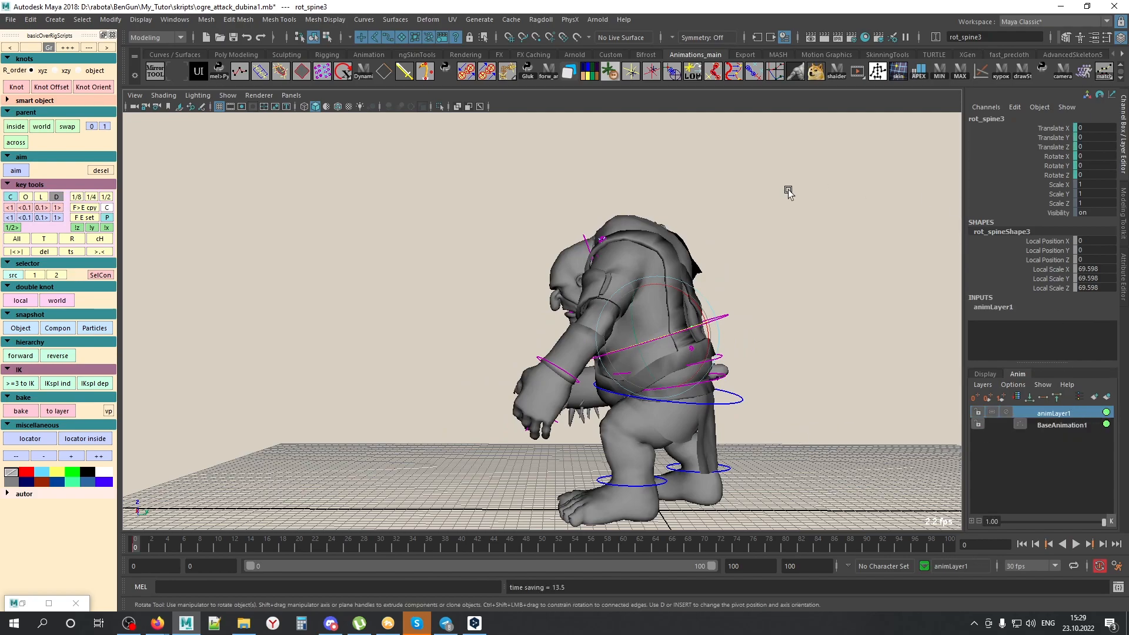
Step: Rotate rot_spine3 to about 46 degrees around Z at frame 11 on animLayer1
left_click_drag(736, 277, 694, 393, "alt")
left_click_drag(137, 543, 226, 546)
left_click_drag(583, 347, 612, 353)
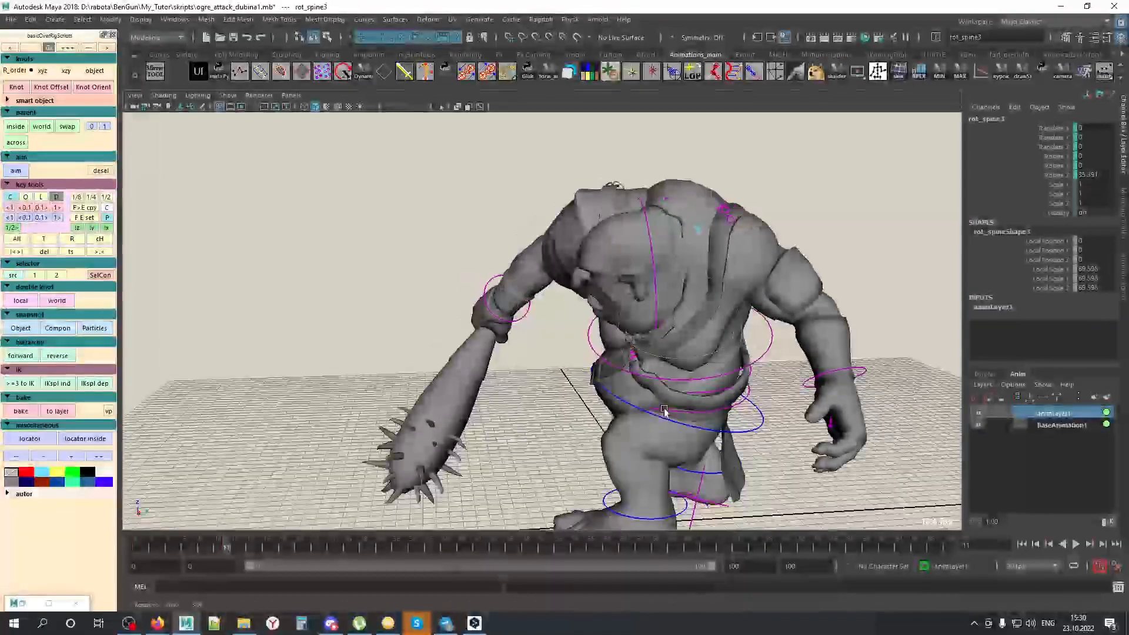
left_click_drag(665, 410, 590, 434)
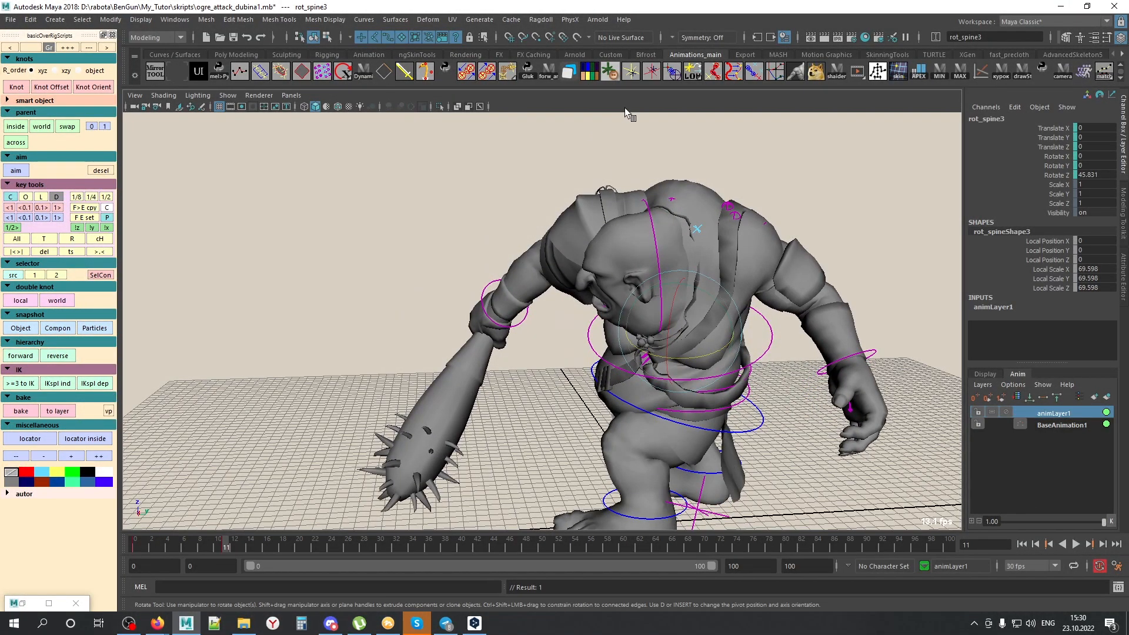
Step: Inspect rot_spine3's Rotate Z curve on animLayer1 in the Graph Editor and move the editor off the viewport
left_click_drag(1128, 74, 857, 23)
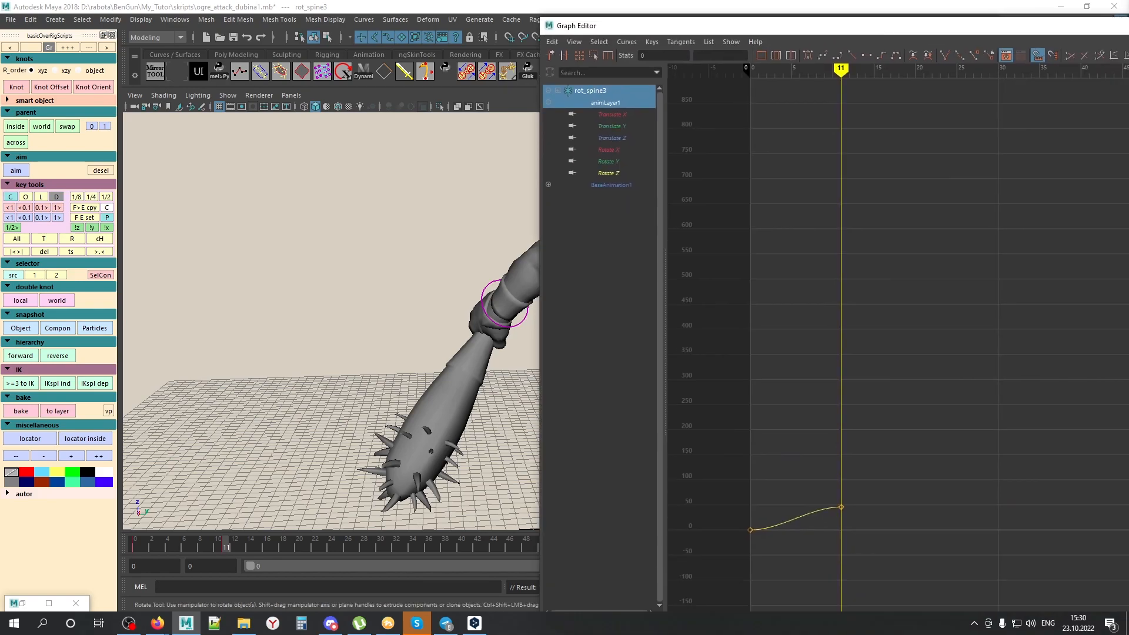
left_click_drag(1128, 343, 1029, 343)
left_click_drag(751, 31, 791, 23)
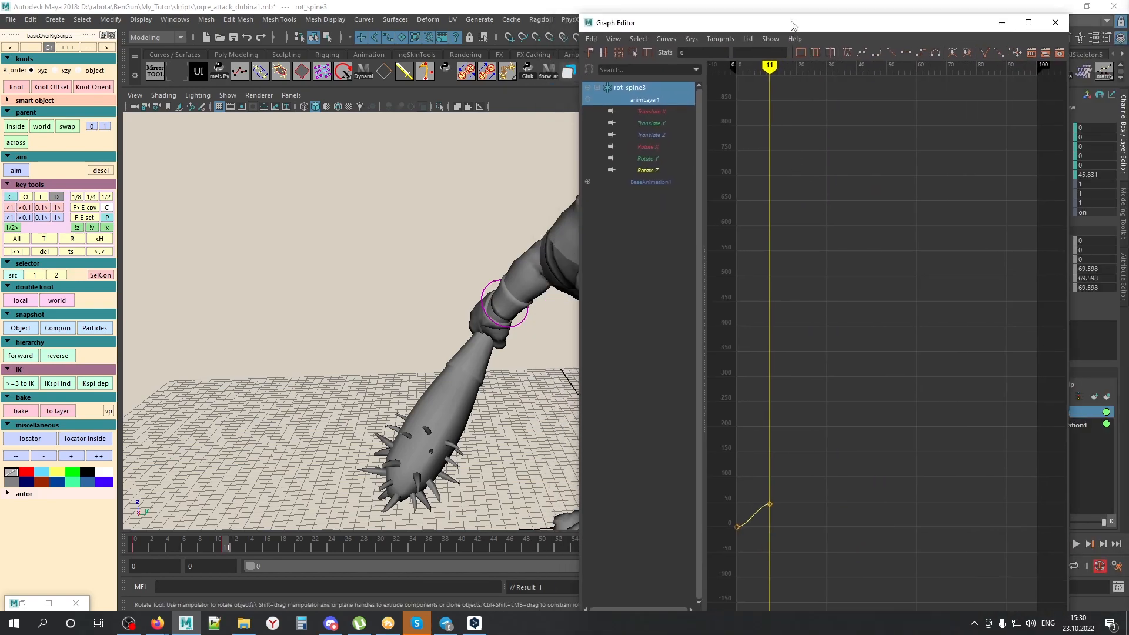
left_click(650, 171)
left_click_drag(887, 26, 1128, 32)
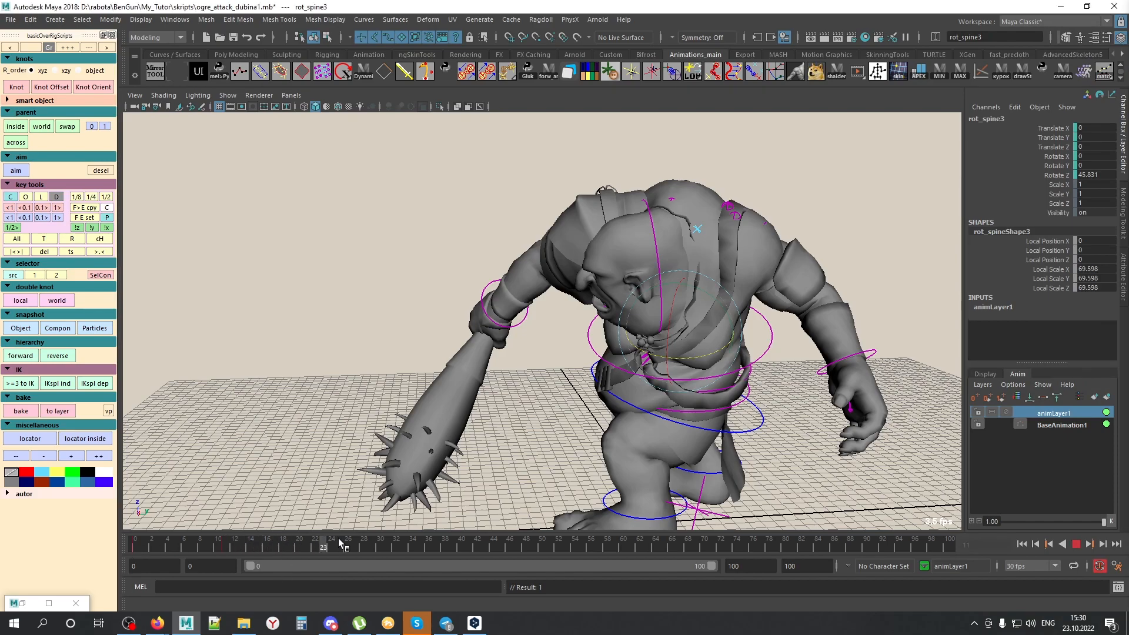
Step: Rotate rot_spine3 to about 50 degrees around Z at frame 33 and adjust its twist near frames 55 and 62
left_click_drag(264, 535, 404, 542)
left_click_drag(666, 325, 671, 324)
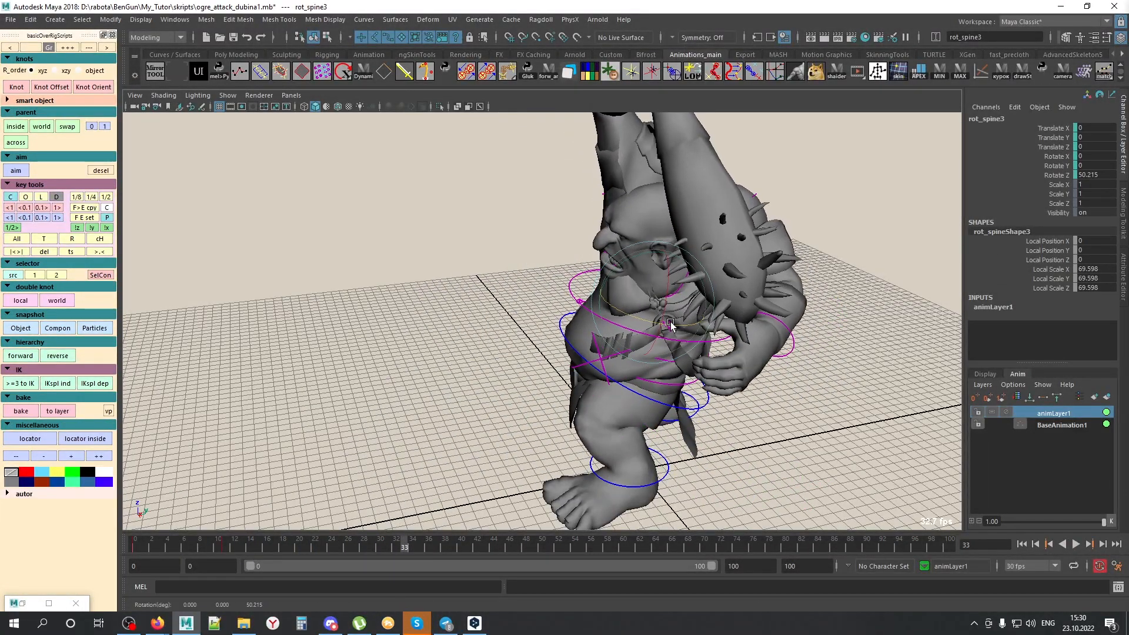
left_click_drag(406, 542, 584, 544)
left_click_drag(469, 344, 586, 492)
left_click_drag(582, 547, 640, 546)
middle_click_drag(643, 489, 583, 462, "alt")
Step: Adjust rot_spine3's Z rotation at frame 74 and set it to 0 at frame 100
left_click_drag(653, 543, 736, 540)
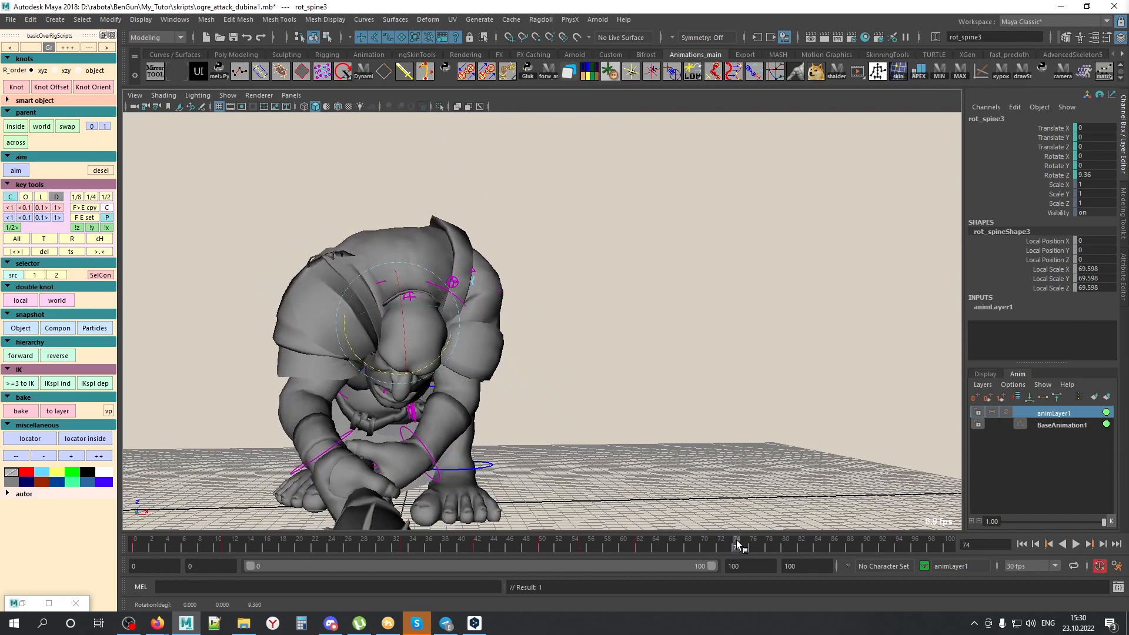
middle_click_drag(726, 486, 725, 496)
left_click_drag(745, 547, 953, 555)
key("0")
Step: Play the club attack from frame 0 and review the ogre's layered spine twist from another angle
right_click_drag(779, 444, 595, 429, "alt")
left_click_drag(336, 431, 486, 428, "alt")
key("alt+v")
key("alt+v")
left_click(133, 546)
key("alt+v")
key("alt+v")
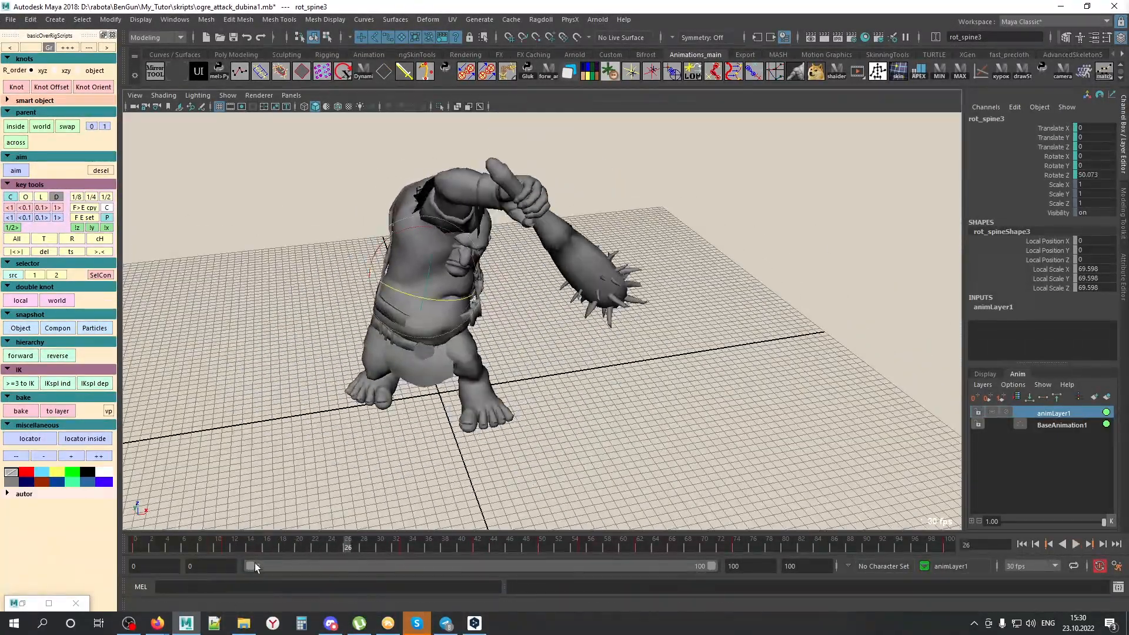
Step: Retime rot_spine3's first twist key to frame 8 and refine its Z rotation in the wind-up of the swing
key("Delete")
left_click_drag(282, 541, 148, 540)
key("alt+v")
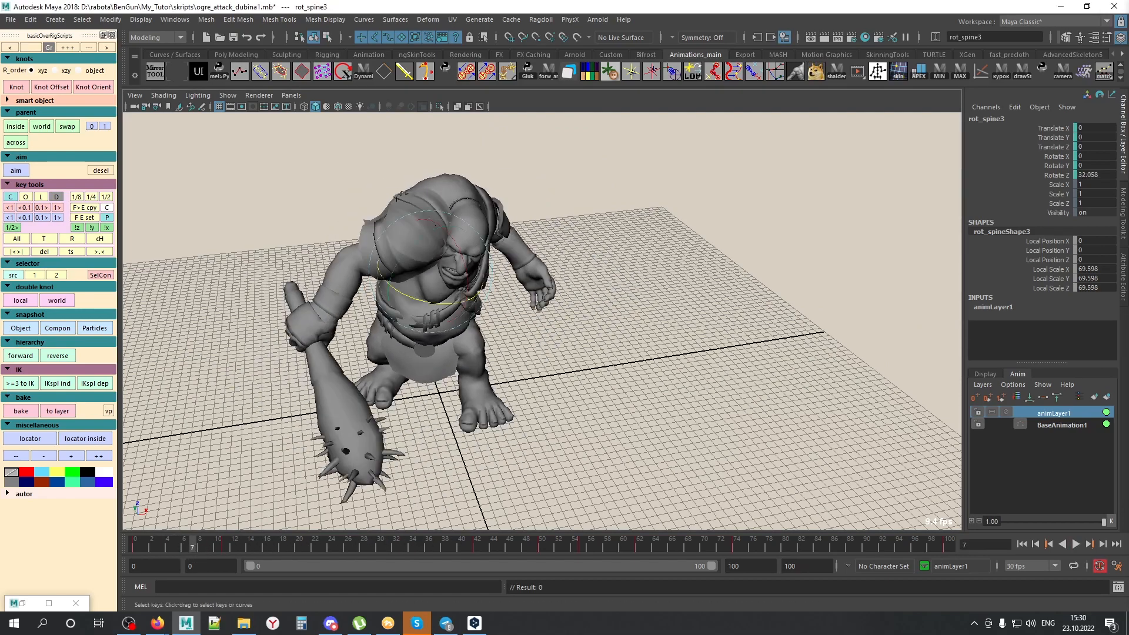
left_click_drag(532, 372, 217, 503, "alt")
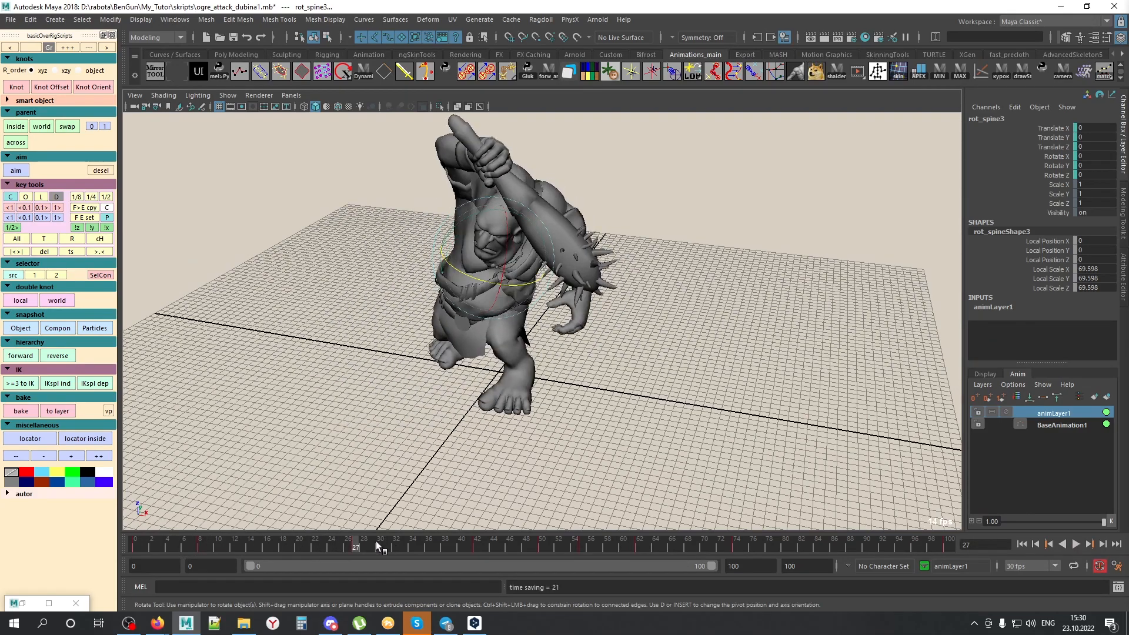
middle_click_drag(530, 441, 498, 440)
left_click_drag(132, 539, 467, 544)
Step: Return to the first frame and play the club attack while viewing the revised spine twist from several angles
key("alt+shift+v")
left_click_drag(332, 421, 429, 390, "alt")
key("alt+v")
key("alt+v")
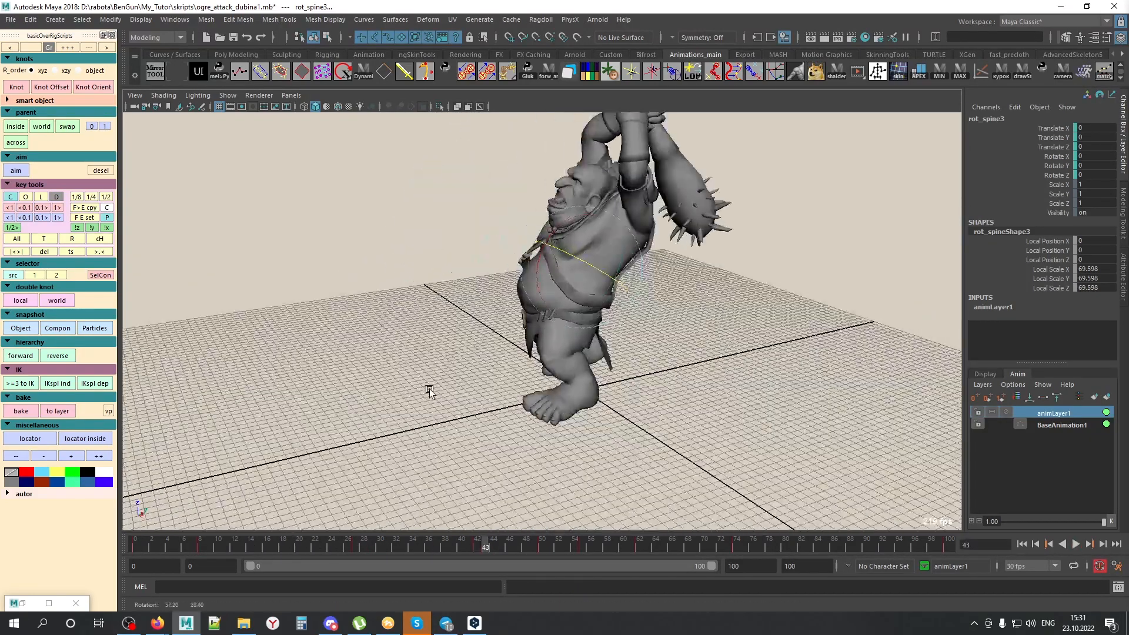
key("alt+v")
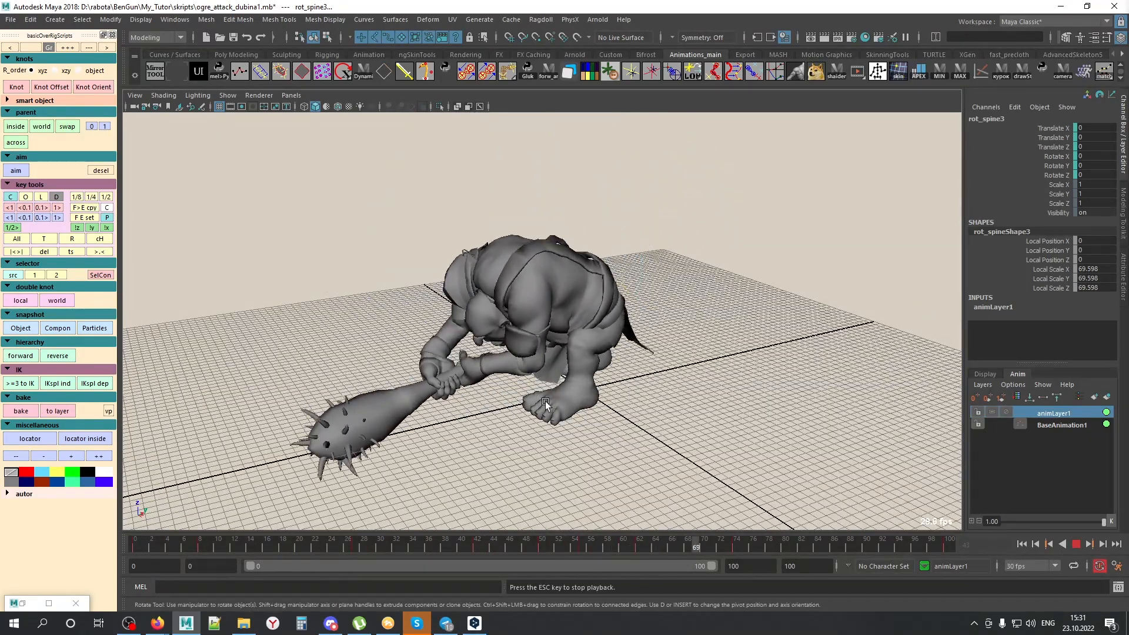
left_click_drag(545, 402, 664, 399, "alt")
key("alt+v")
Step: Delete rot_spine3's key at frame 50 after checking the motion around the raised club
left_click_drag(425, 544, 492, 549)
left_click_drag(606, 471, 570, 457, "alt")
key("alt+v")
key("alt+v")
left_click_drag(554, 545, 539, 542)
right_click(541, 543)
left_click(573, 316)
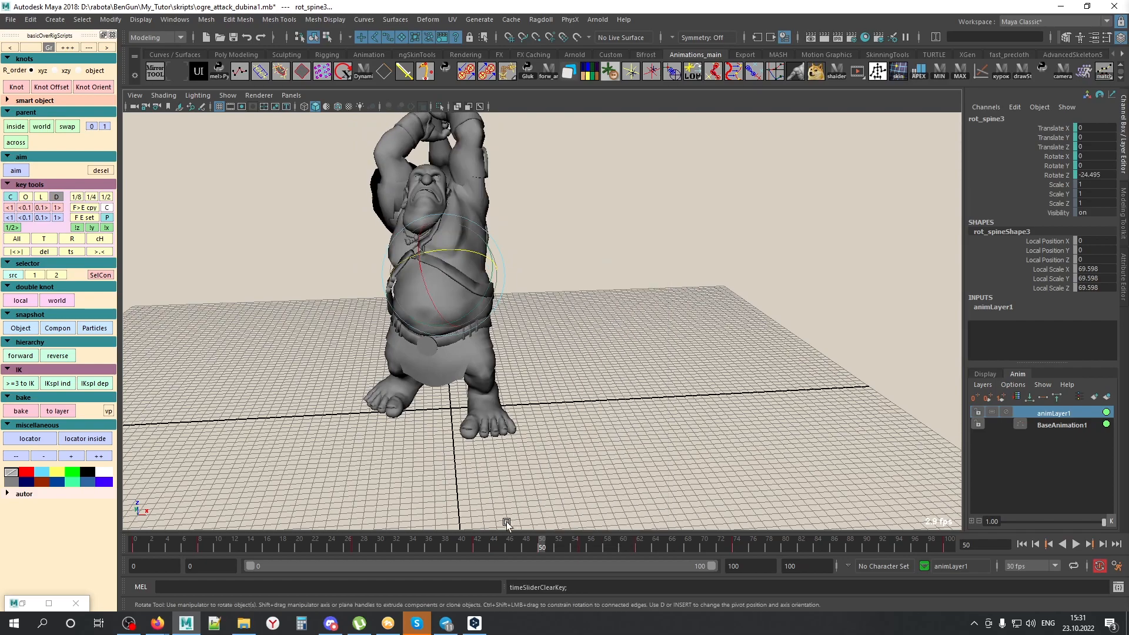
Step: Rotate rot_spine3 to about -37 degrees around Z at frame 55
key("alt+v")
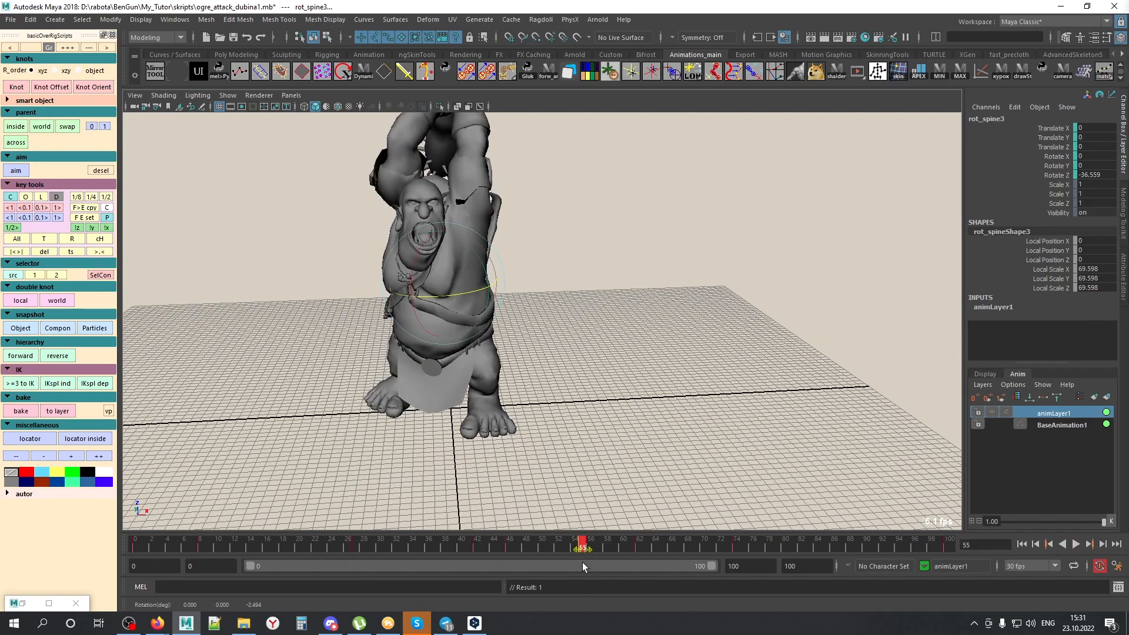
left_click(548, 536)
left_click_drag(553, 544, 160, 546)
Step: Play the complete club attack again and examine the spine rotation from the front and side
key("alt+v")
left_click_drag(406, 393, 504, 371, "alt")
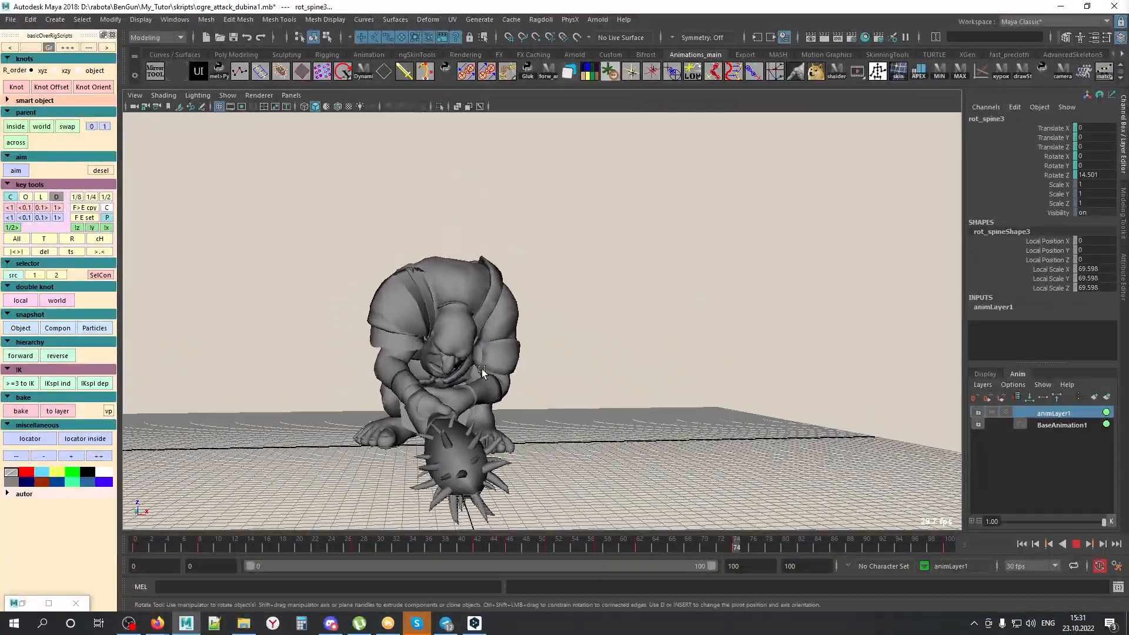
key("alt+v")
left_click_drag(510, 357, 426, 361, "alt")
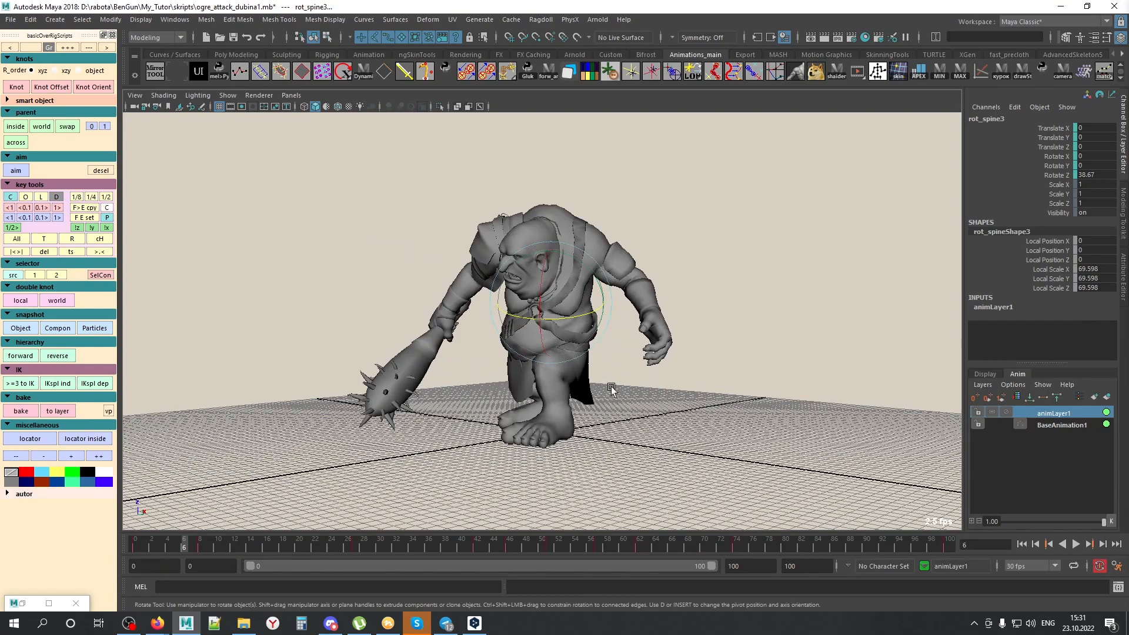
key("alt+v")
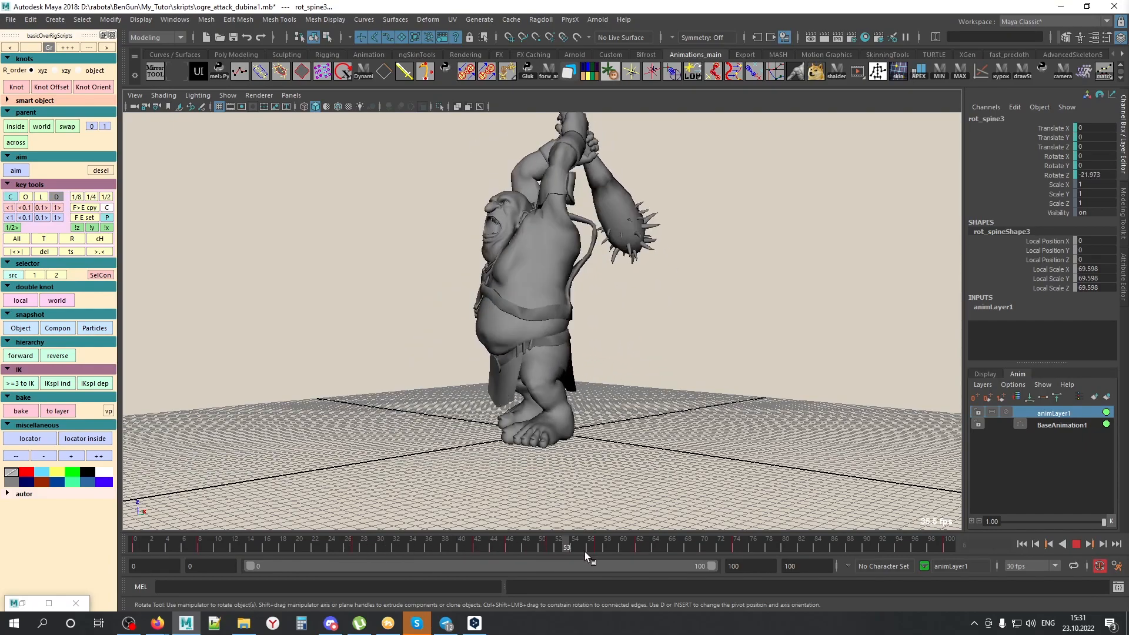
key("alt+v")
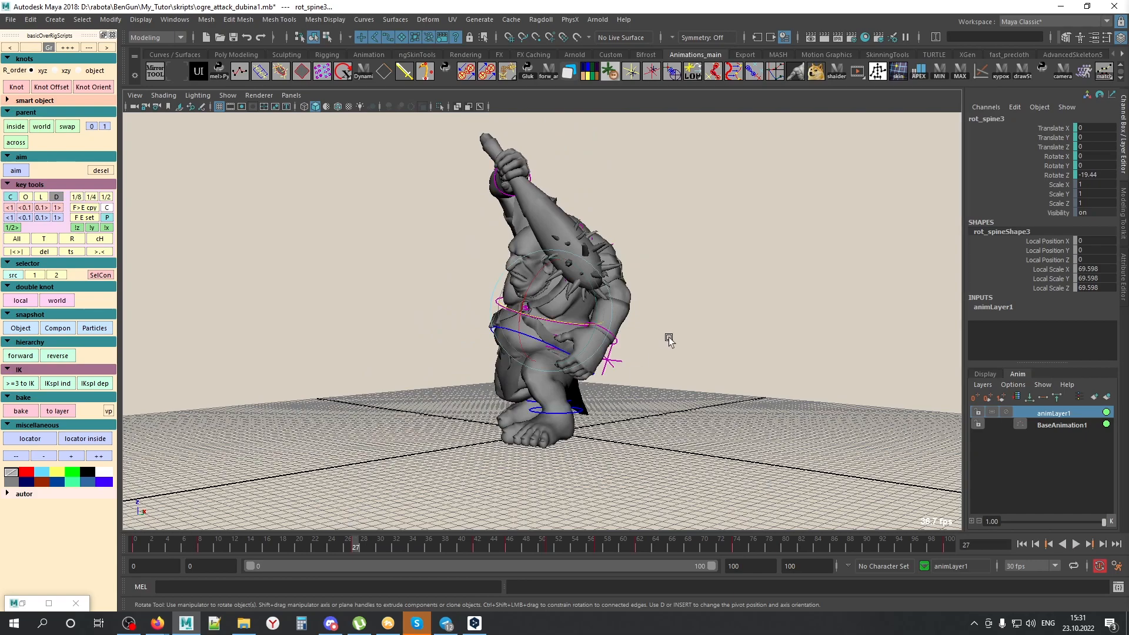
Step: Display the ogre's body in X-ray and select its arm_L control
left_click(664, 351)
key("alt+x")
right_click_drag(664, 351, 753, 359, "alt")
left_click(654, 328)
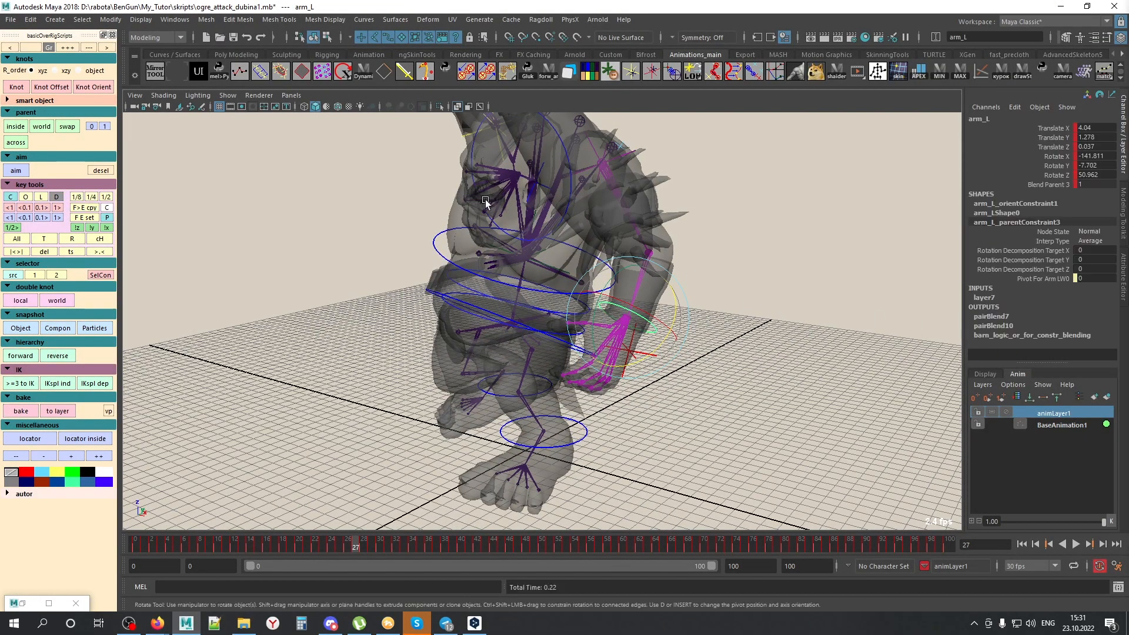
left_click(737, 406)
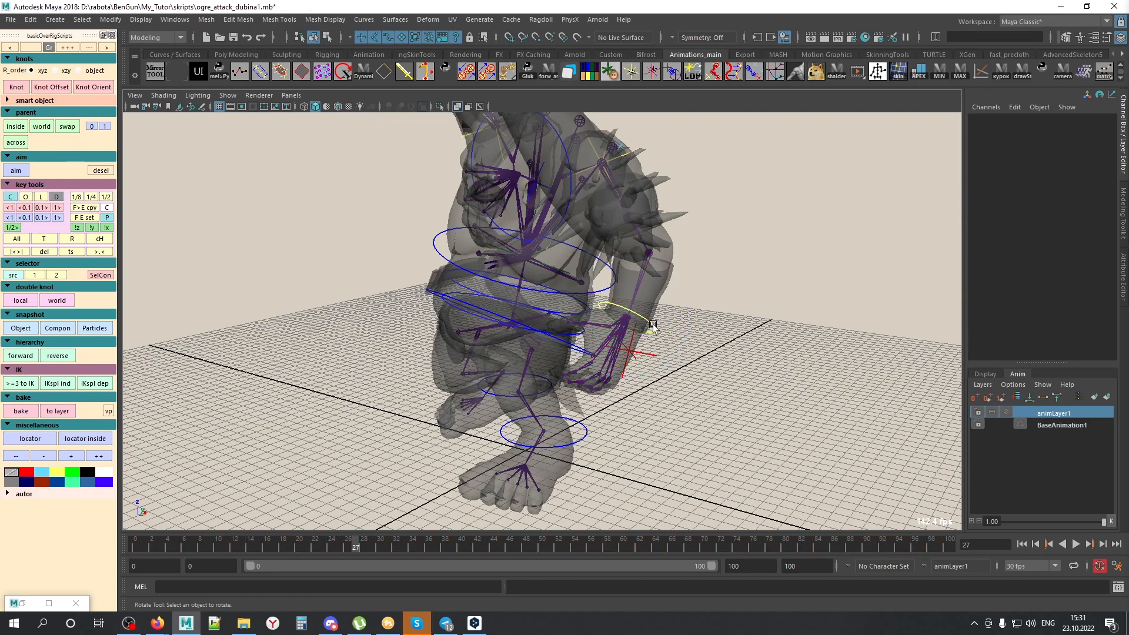
left_click(652, 325)
Step: Undo a trial rotation of arm_L and create its local double knot, with rot_arm_L on animLayer2
left_click_drag(656, 317, 714, 348)
key("ctrl+z")
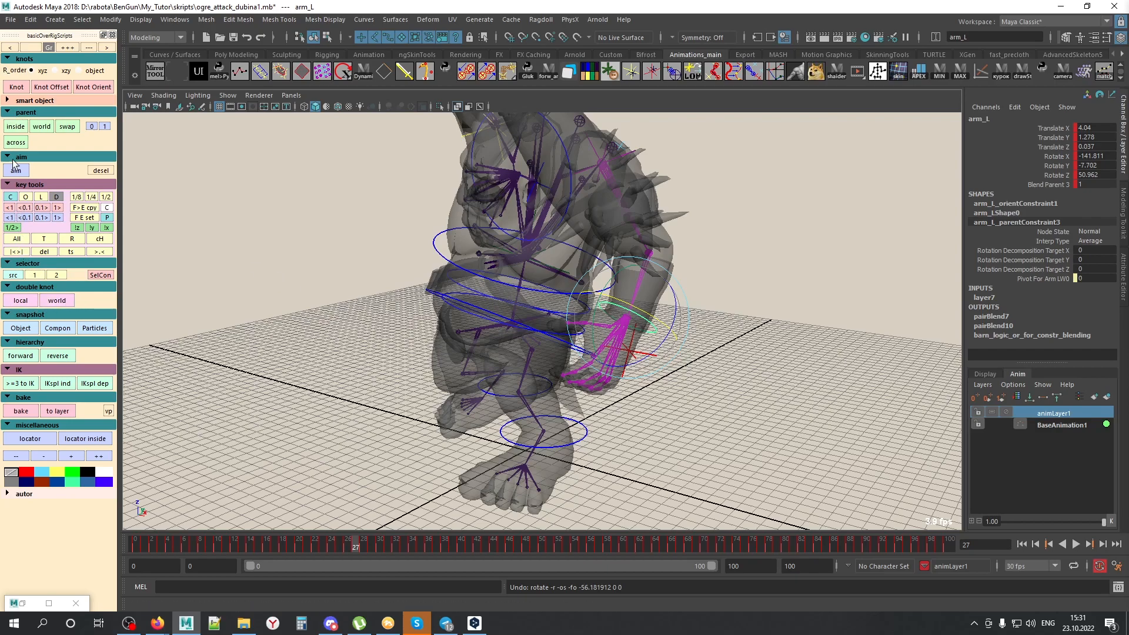
left_click(21, 301)
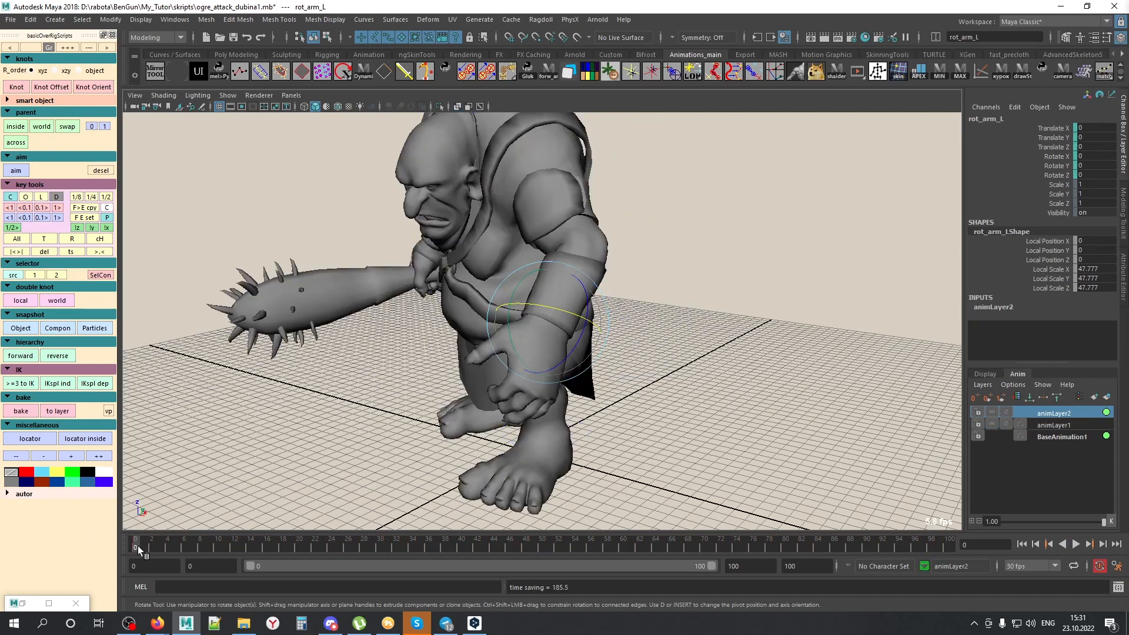
Step: Rotate rot_arm_L at frame 5 and key it at about 47 degrees around X near frame 18
left_click_drag(219, 550, 179, 550)
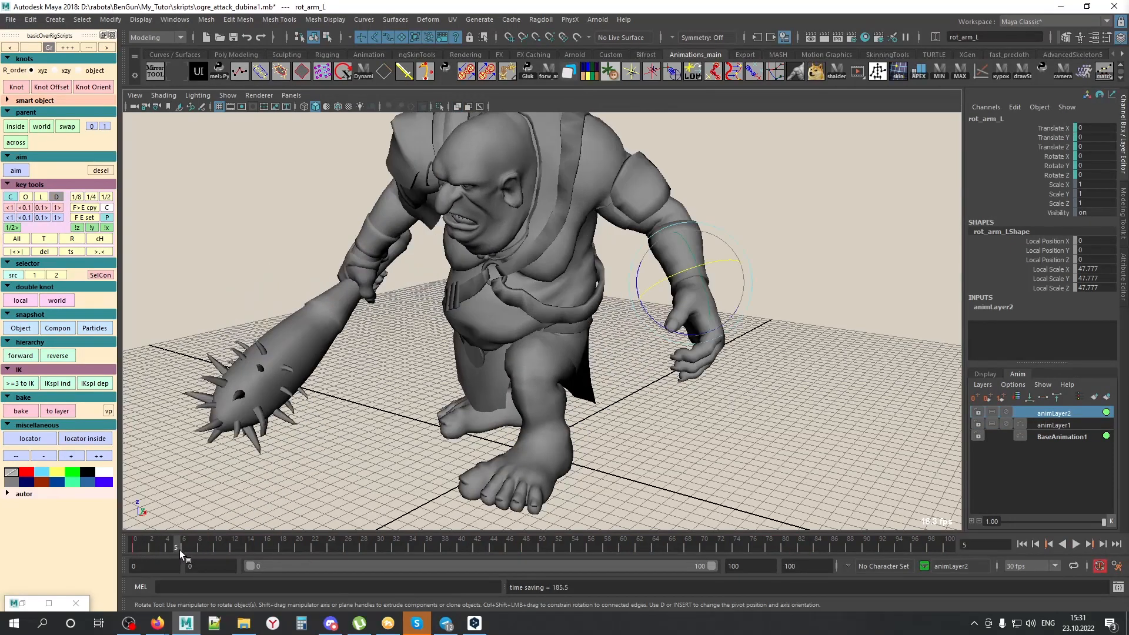
left_click_drag(686, 282, 627, 290)
left_click_drag(188, 548, 283, 550)
key("ctrl+z")
middle_click_drag(622, 408, 564, 425)
key("s")
key("alt+v")
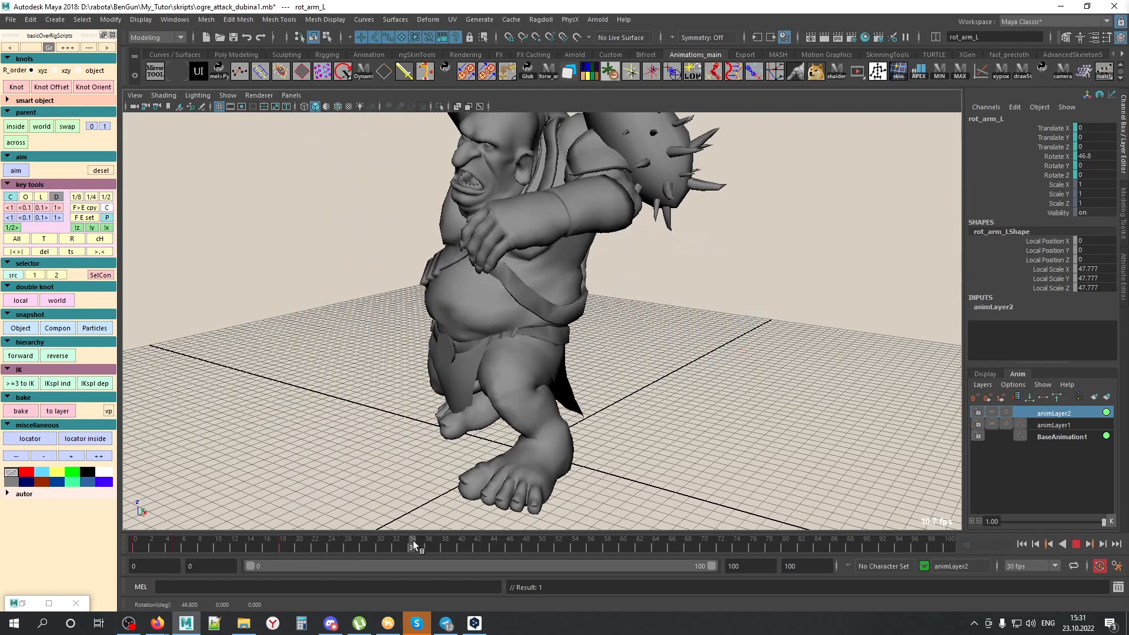
Step: Rotate rot_arm_L to about 56 degrees around X at frame 31, refine the arm pose, and key it
left_click(330, 542)
left_click_drag(365, 545, 387, 547)
left_click_drag(450, 494, 506, 412, "alt")
middle_click_drag(507, 413, 484, 354)
key("s")
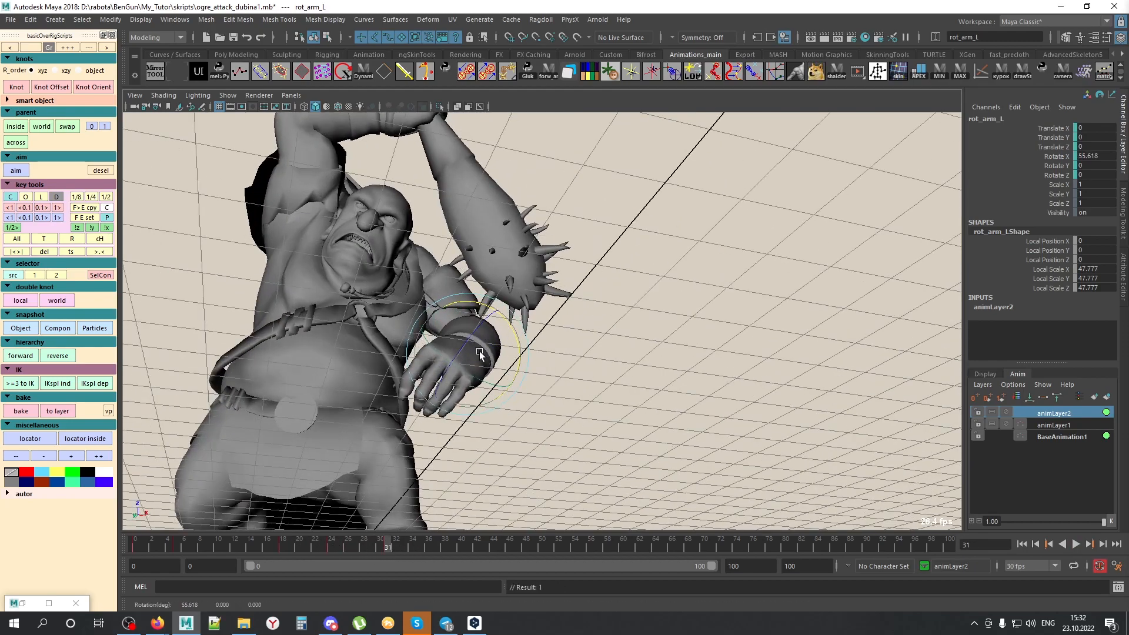
left_click_drag(445, 340, 448, 368)
key("s")
Step: Rotate rot_arm_L near frame 43 and key the adjusted arm pose
left_click_drag(389, 548, 482, 544)
left_click_drag(529, 328, 431, 416, "alt")
left_click_drag(393, 355, 496, 496)
key("s")
Step: Play the club attack with the full ogre in view and scrub around frame 31 to review the arm's layered rotation
key("alt+v")
left_click_drag(545, 556, 177, 544)
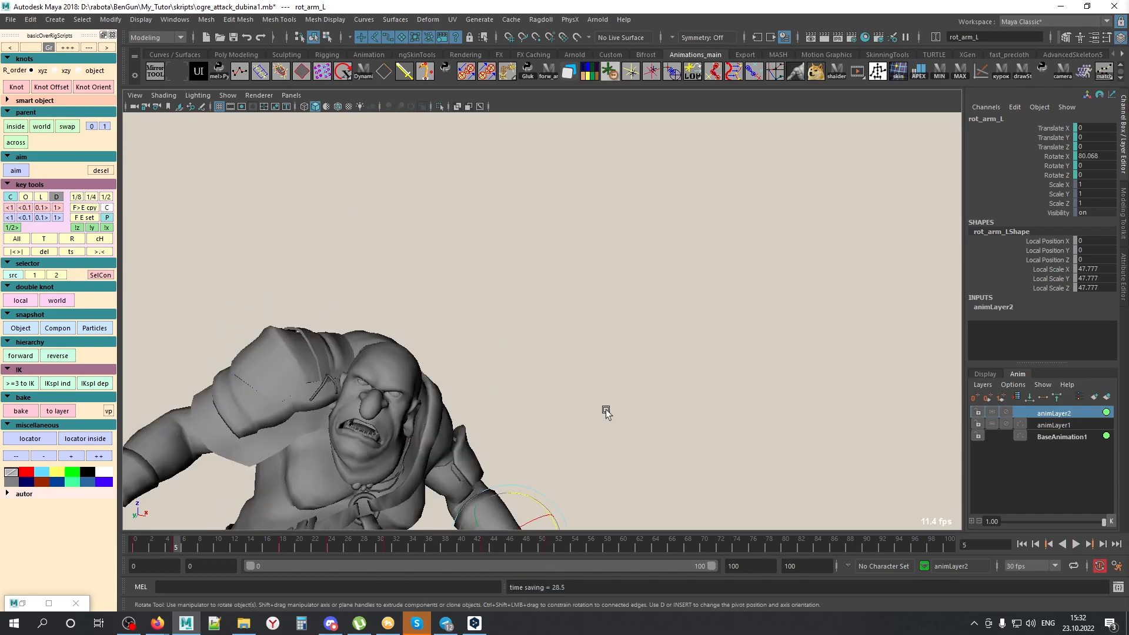
right_click_drag(606, 409, 506, 432, "alt")
middle_click_drag(505, 432, 553, 383, "alt")
left_click_drag(552, 382, 503, 466, "alt")
key("alt+v")
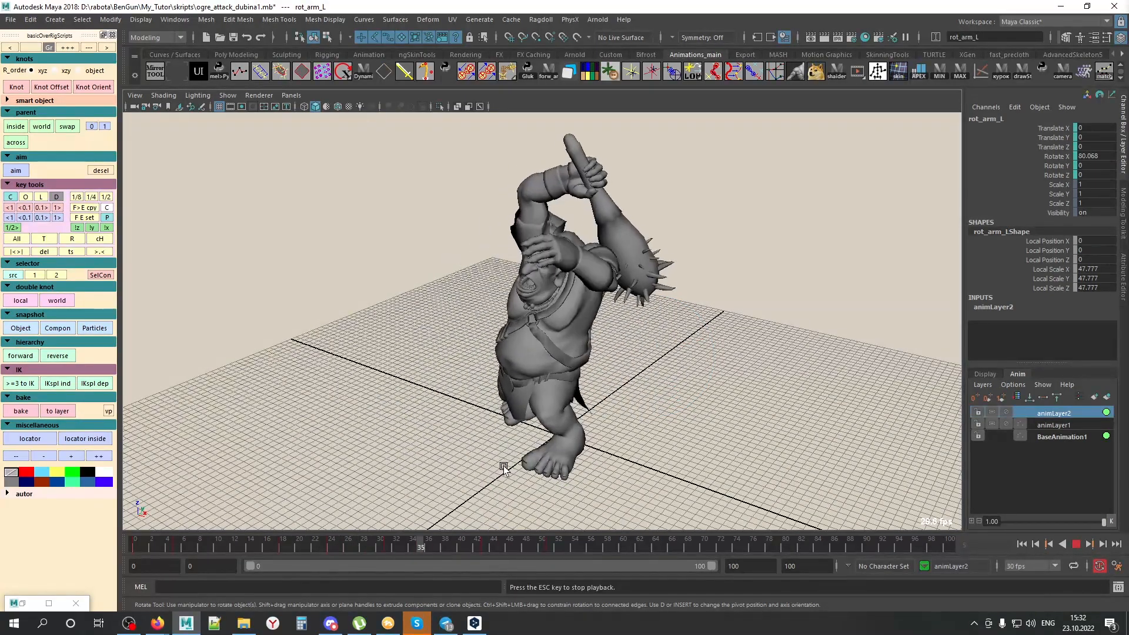
left_click_drag(414, 544, 388, 559)
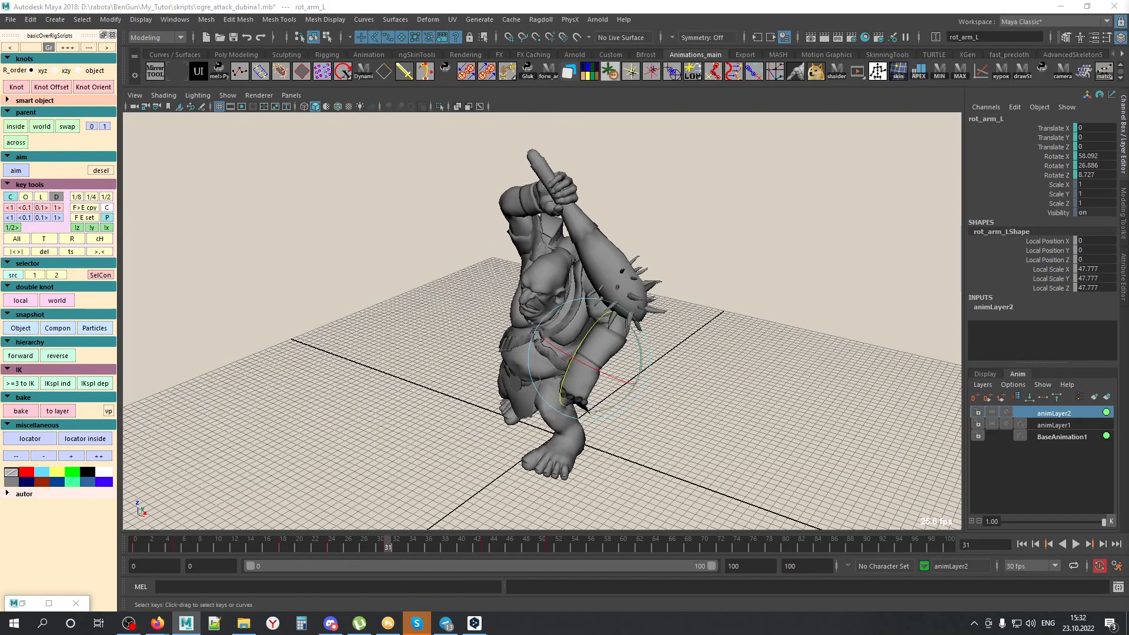
left_click_drag(362, 534, 719, 272)
left_click_drag(457, 537, 636, 538)
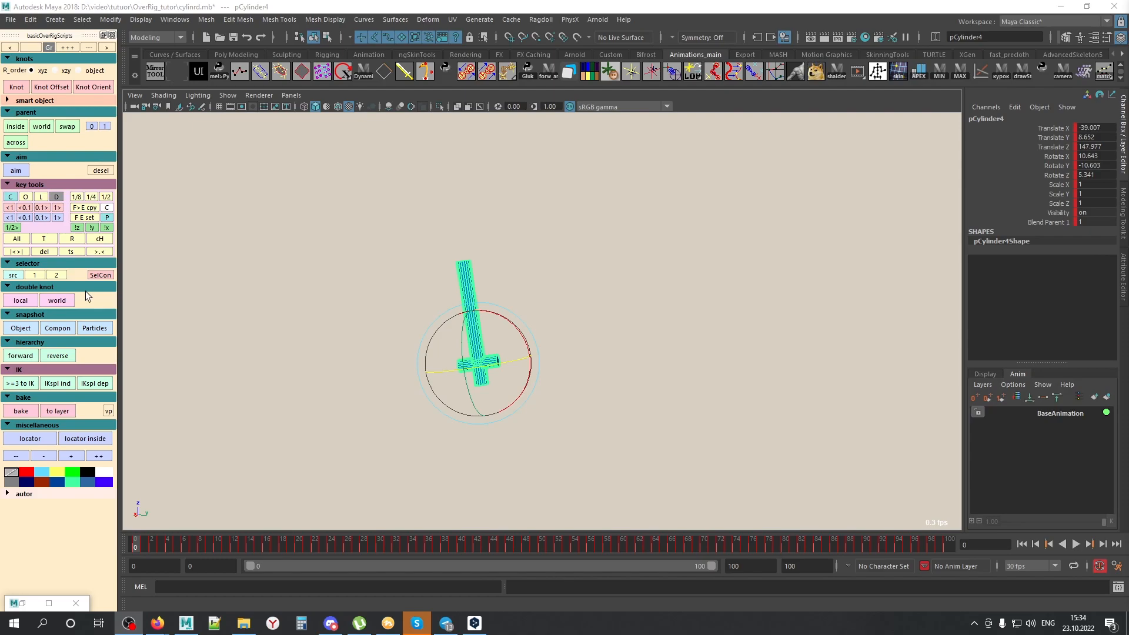
Step: Play pCylinder4's animation from frame 0 to examine its motion in the cylinder scene
left_click(137, 548)
key("alt+v")
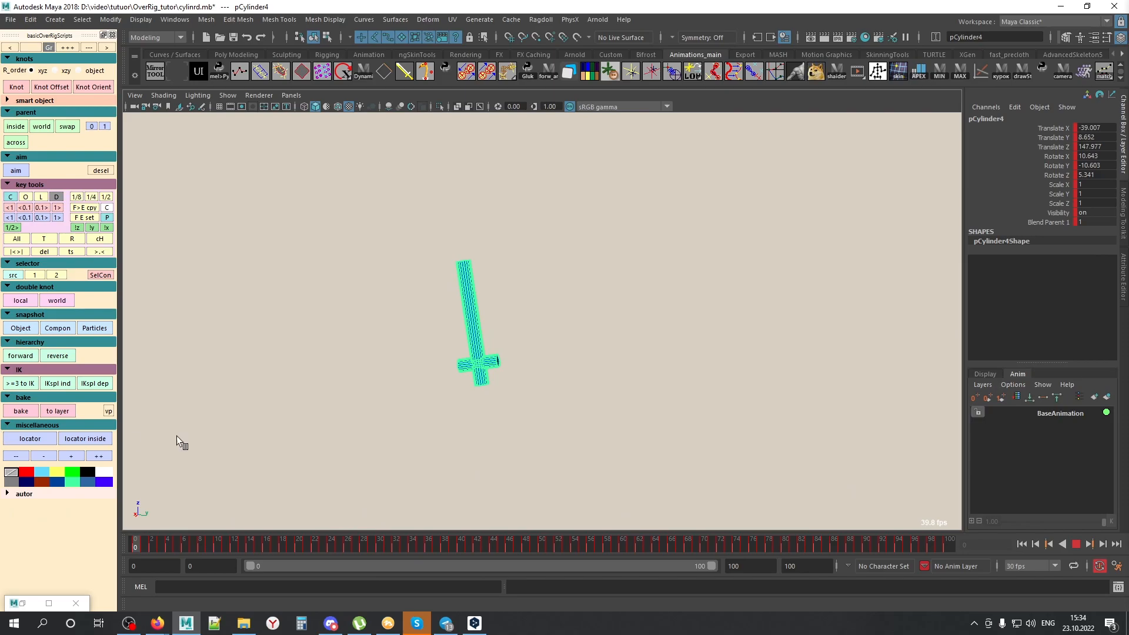
key("alt+v")
key("e")
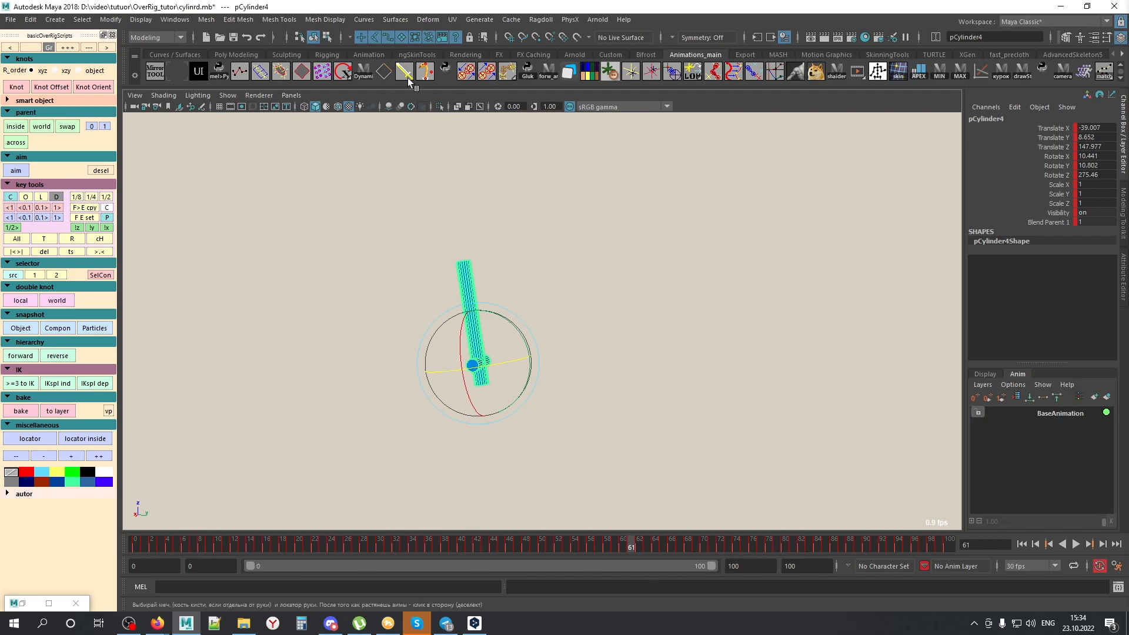
Step: Show the Graph Editor beside the viewport, with the grid hidden and the renderer switched to Viewport 2.0
left_click(368, 54)
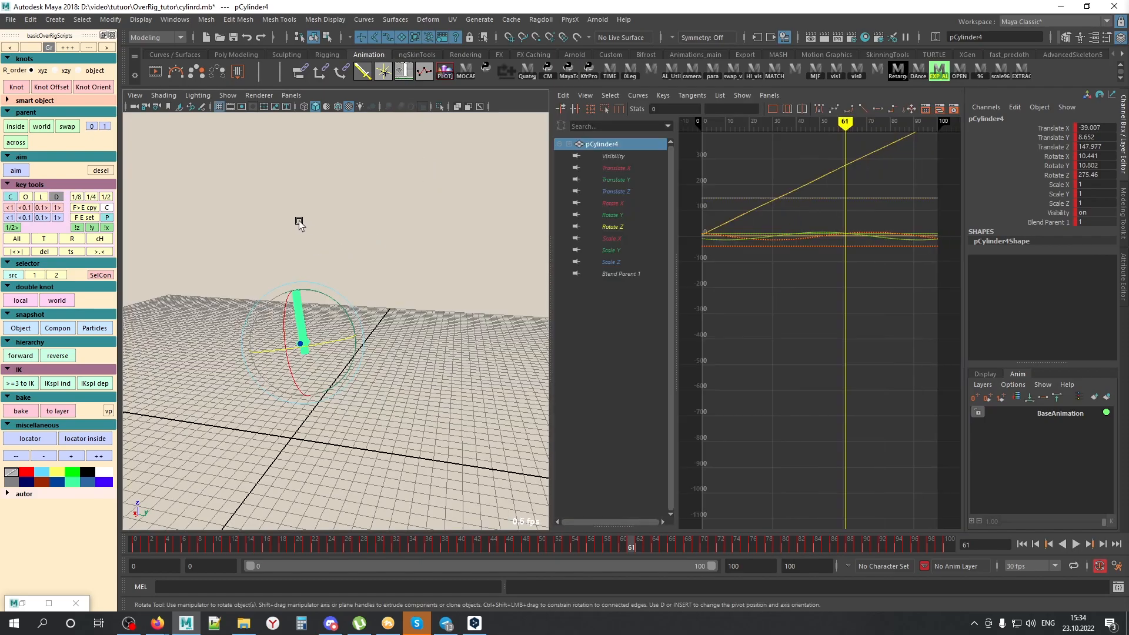
left_click_drag(294, 219, 277, 242, "alt")
left_click(221, 106)
left_click(259, 94)
left_click(277, 115)
left_click_drag(306, 163, 444, 327, "alt")
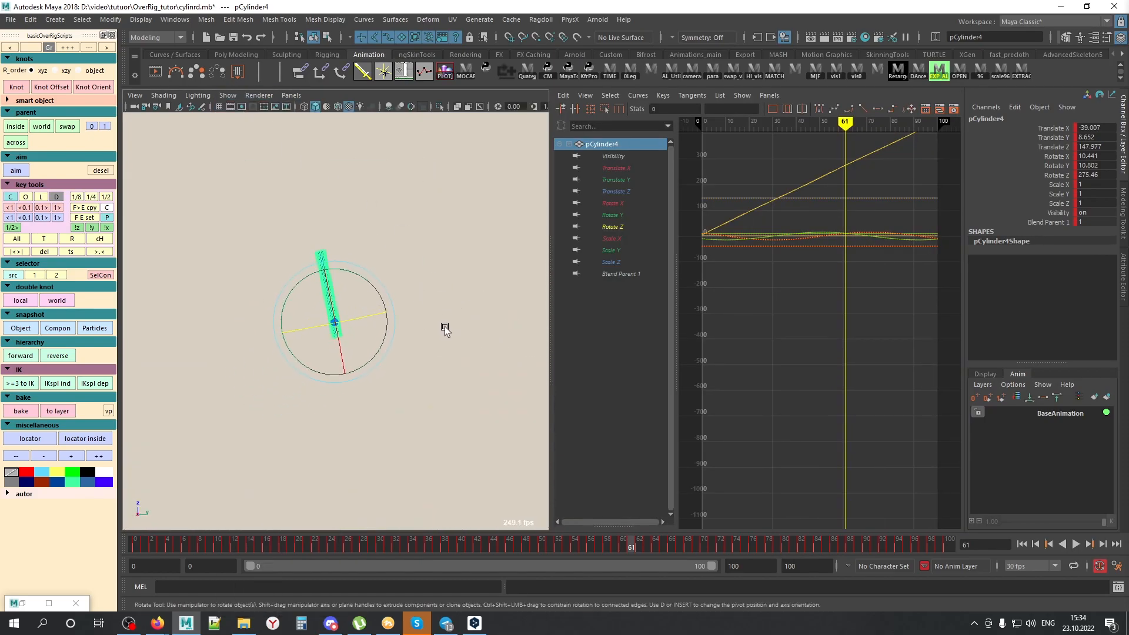
left_click(443, 327)
left_click(337, 299)
Step: Isolate pCylinder4's Rotate X, Y and Z curves in the Graph Editor and frame them for comparison
left_click_drag(605, 203, 609, 227)
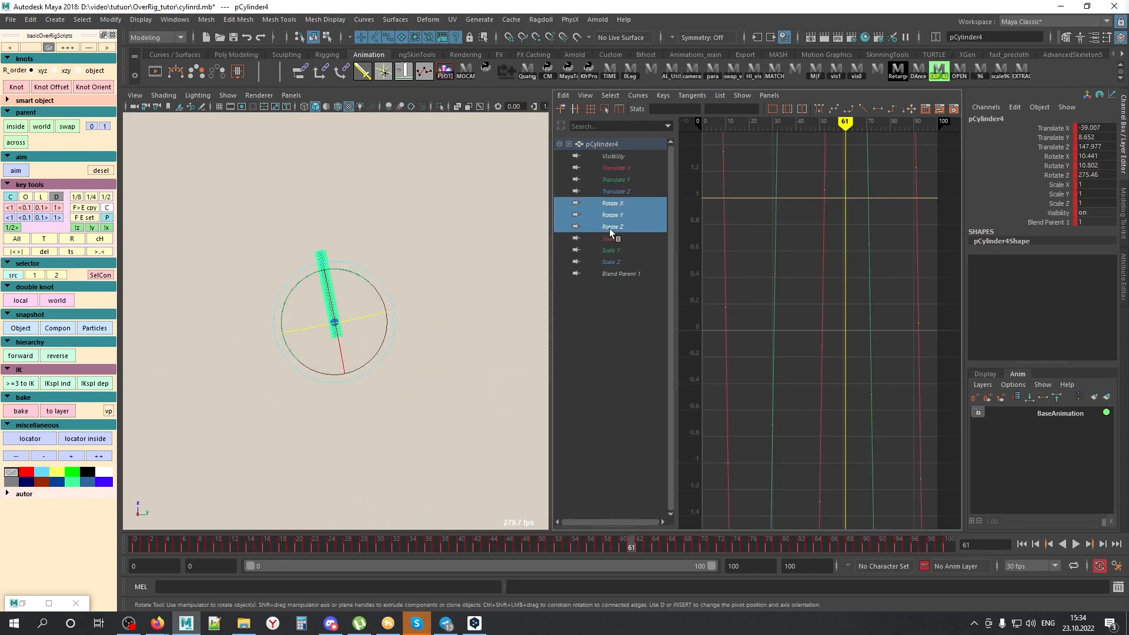
key("f")
middle_click_drag(838, 379, 839, 278, "alt")
right_click_drag(830, 370, 854, 287, "alt+shift")
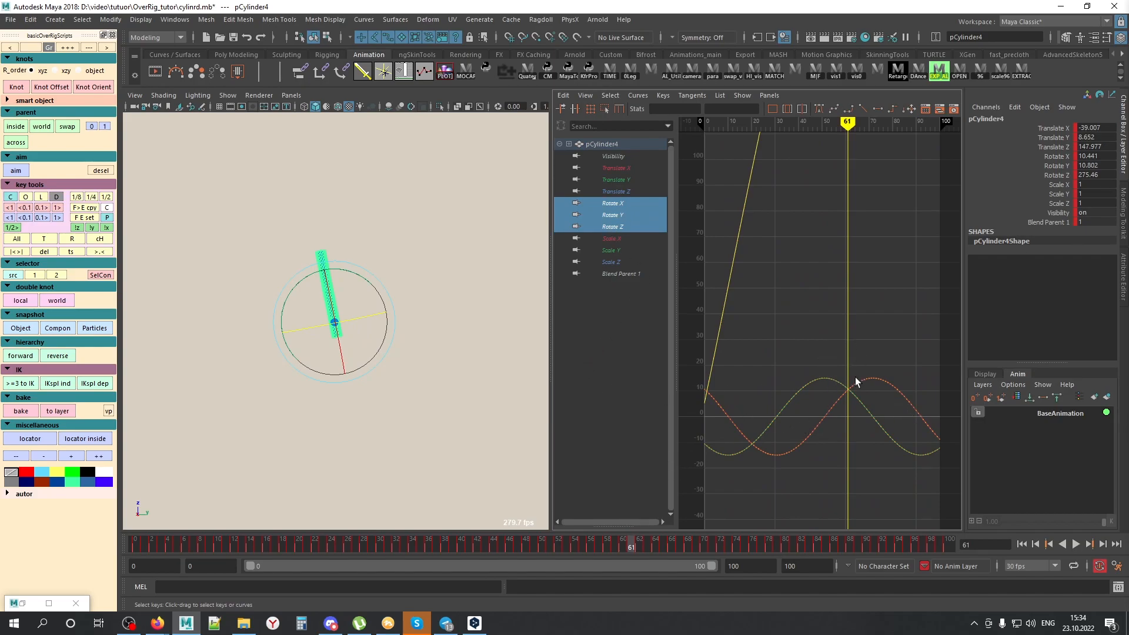
Step: Isolate pCylinder4's Rotate Y channel and scrub and play the early frames to examine its motion
left_click(1054, 165)
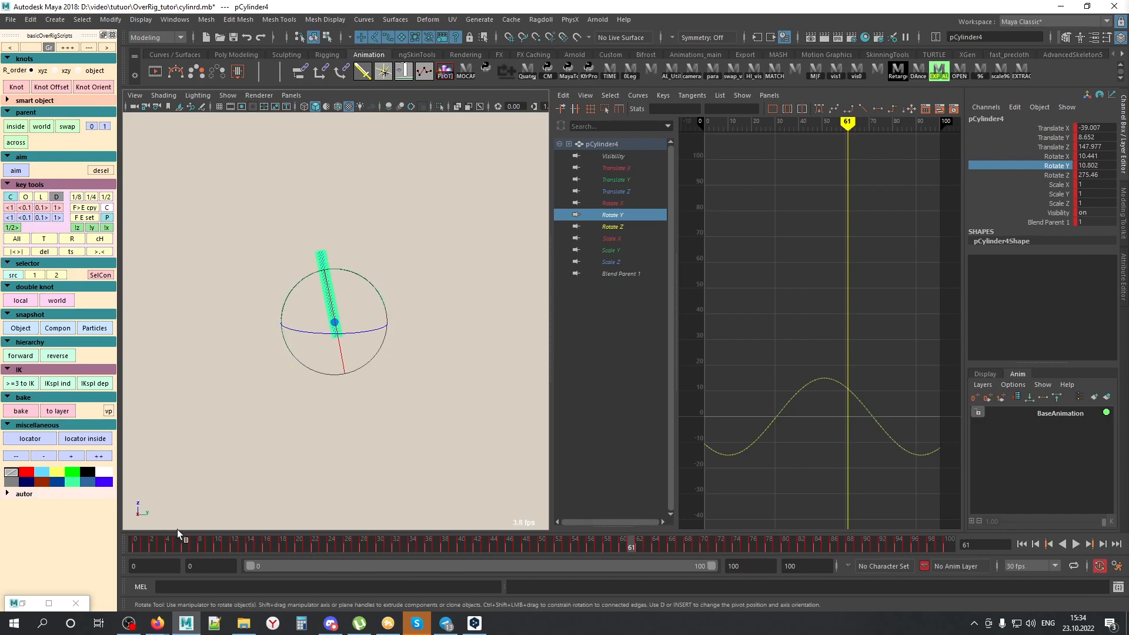
left_click_drag(177, 545, 241, 545)
key("alt+v")
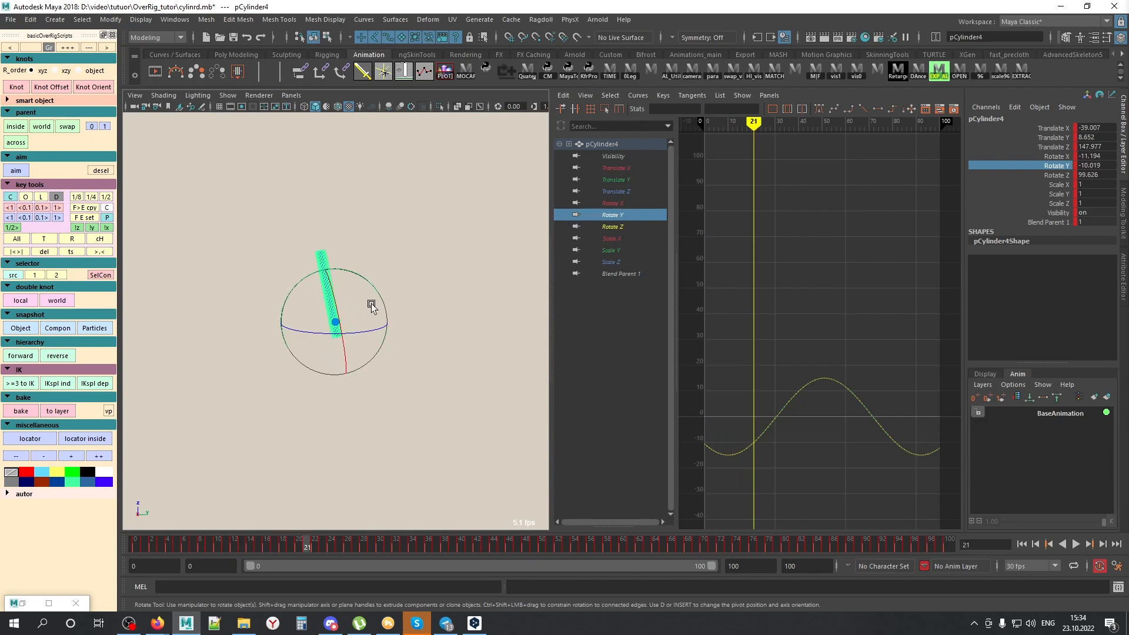
Step: Create a world double knot for pCylinder4 with the timeline at frame 37
left_click(426, 283)
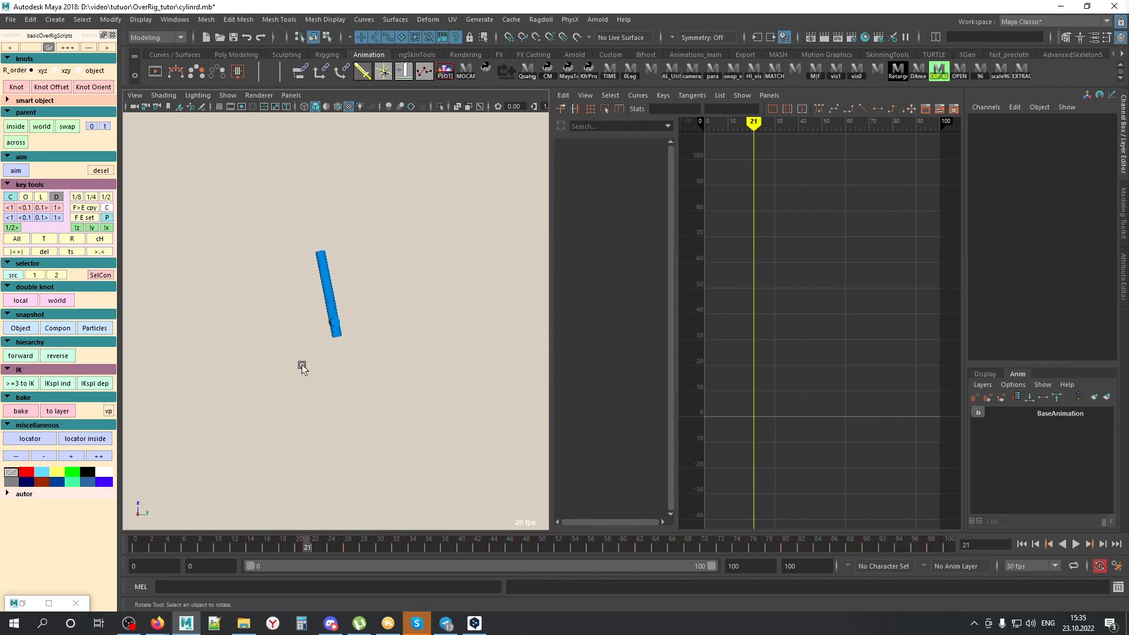
left_click(330, 294)
left_click_drag(307, 545, 433, 545)
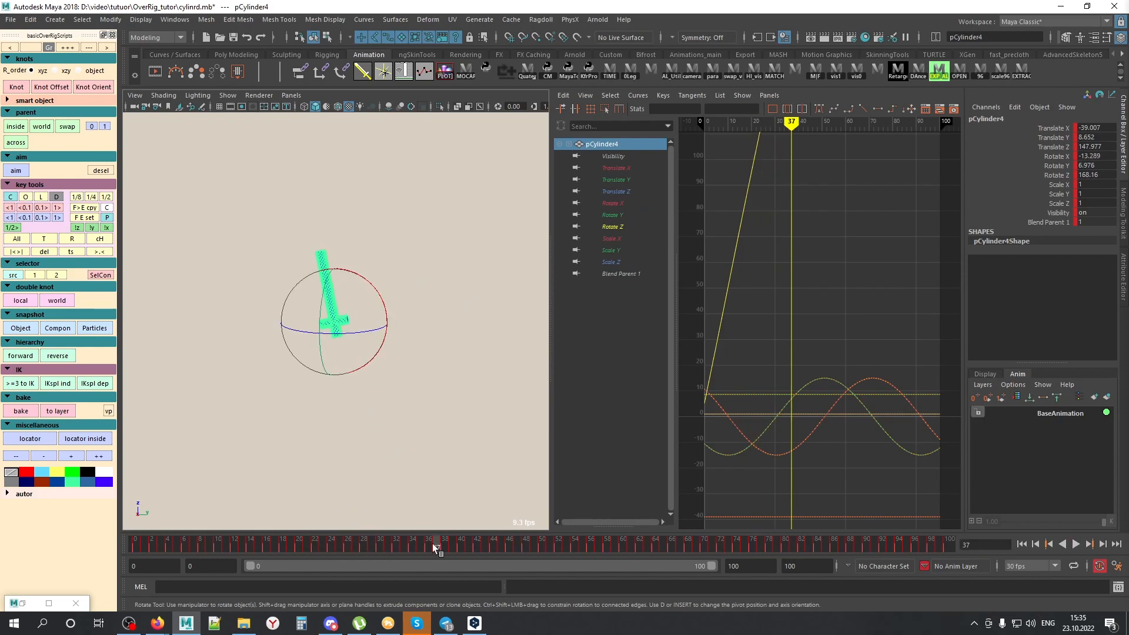
left_click(412, 354)
left_click_drag(283, 330, 386, 377)
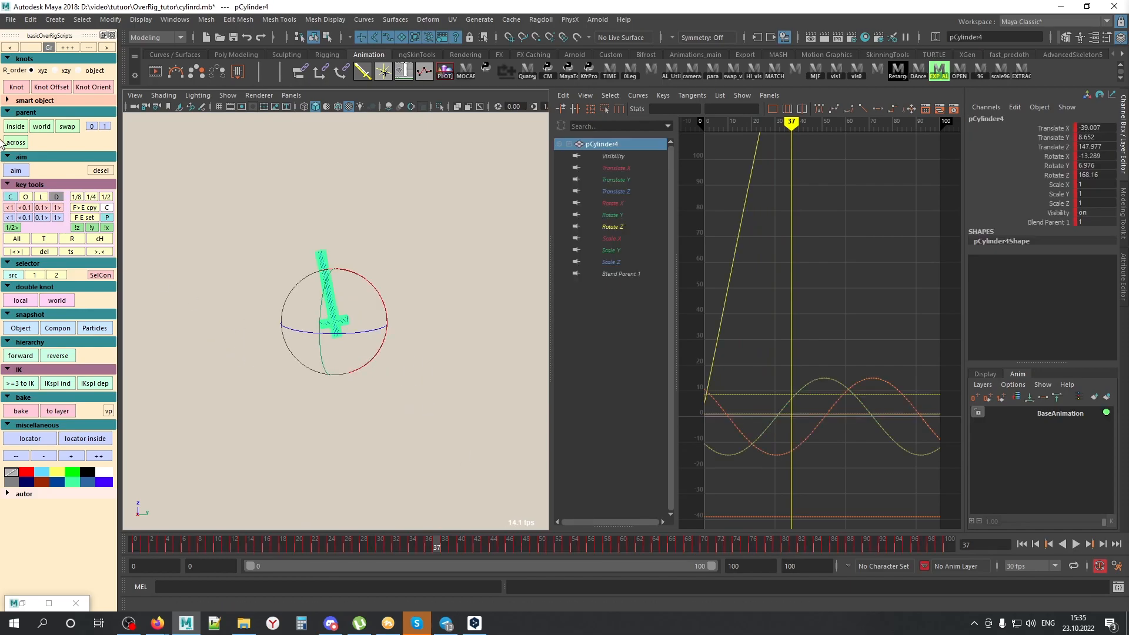
left_click(57, 301)
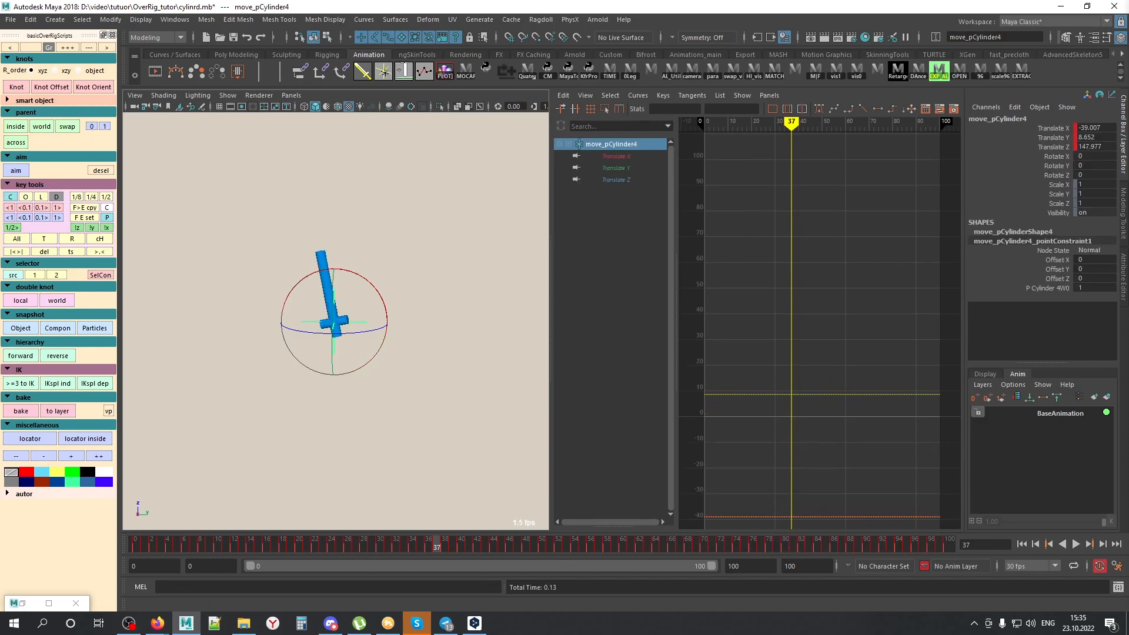
Step: Open the Outliner, expand move_pCylinder4 and examine the hierarchy of its rotate_pCylinder4 child
key("alt+o")
left_click_drag(622, 76, 537, 59)
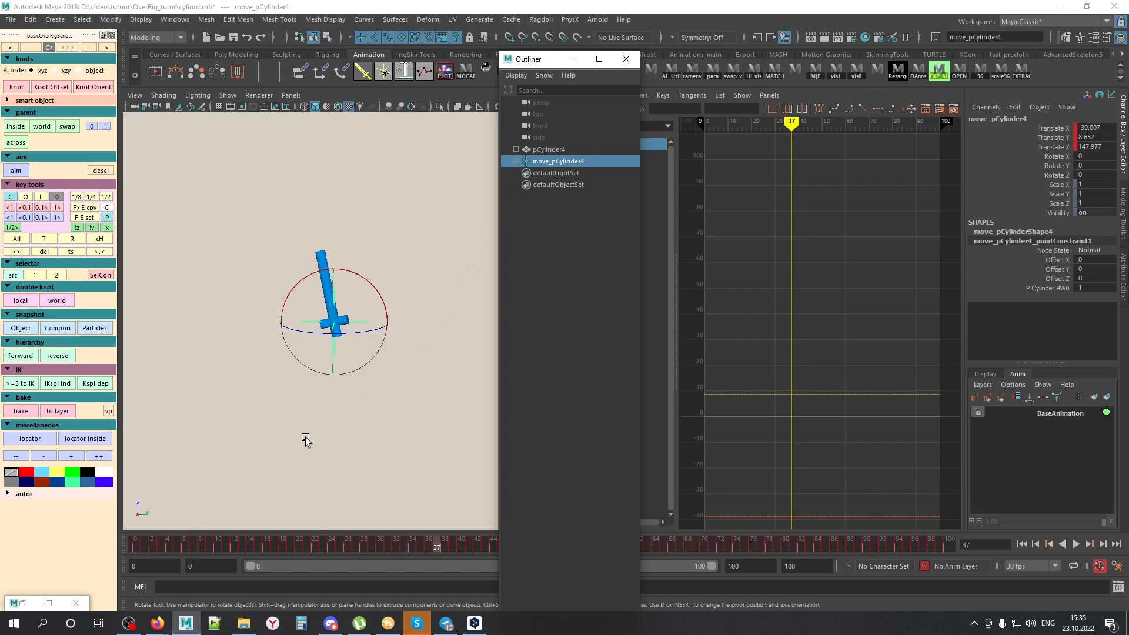
left_click(516, 161)
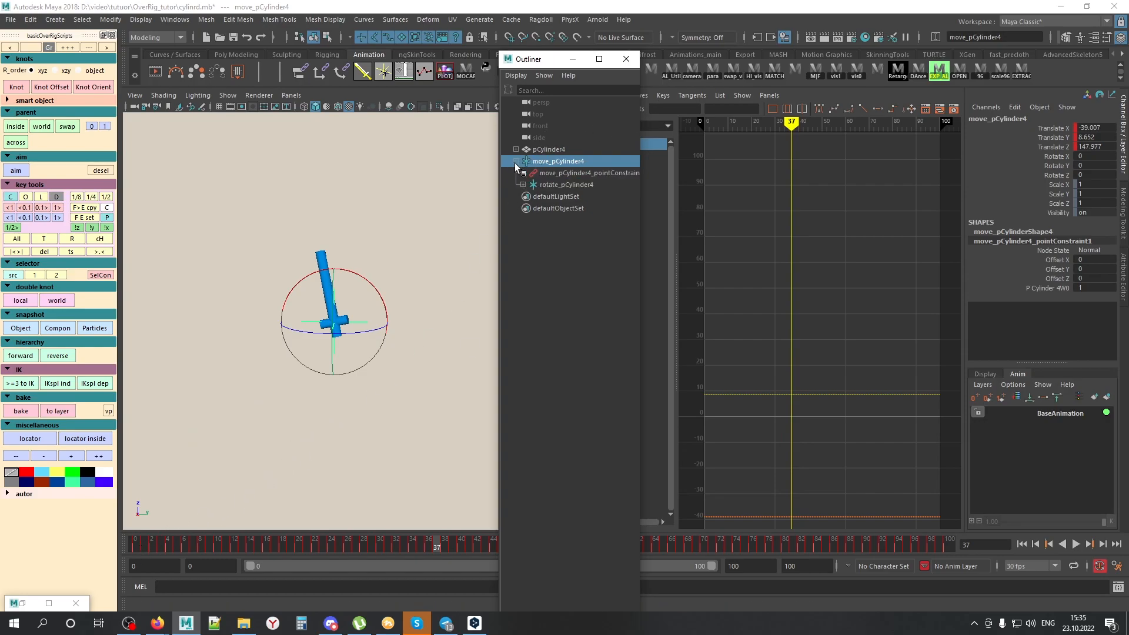
left_click(576, 184)
left_click_drag(554, 64, 648, 96)
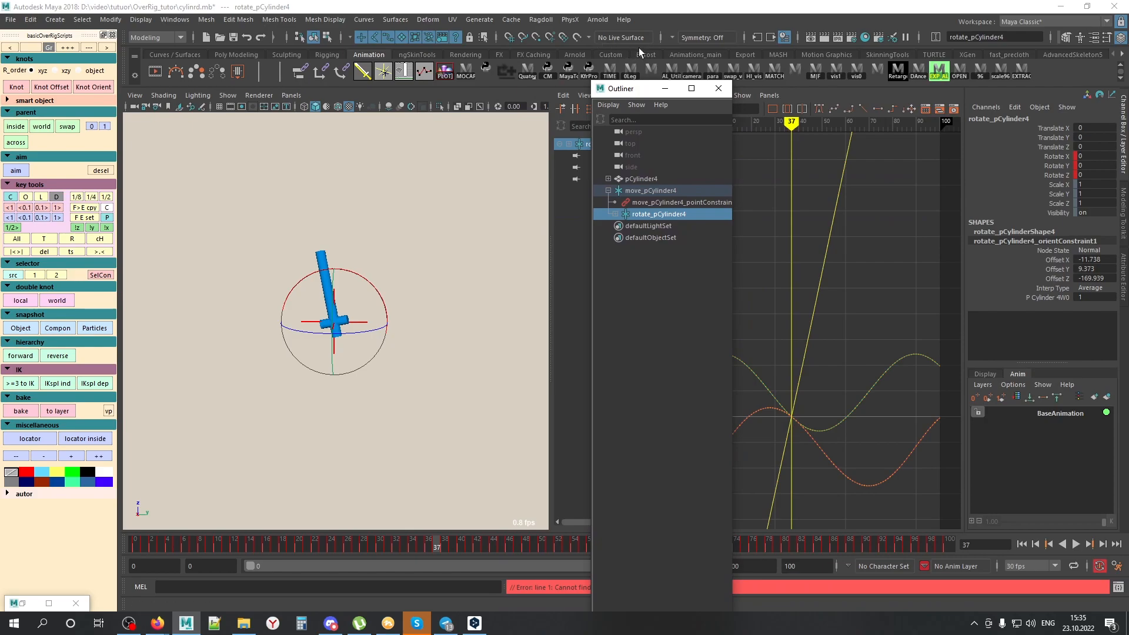
left_click(708, 54)
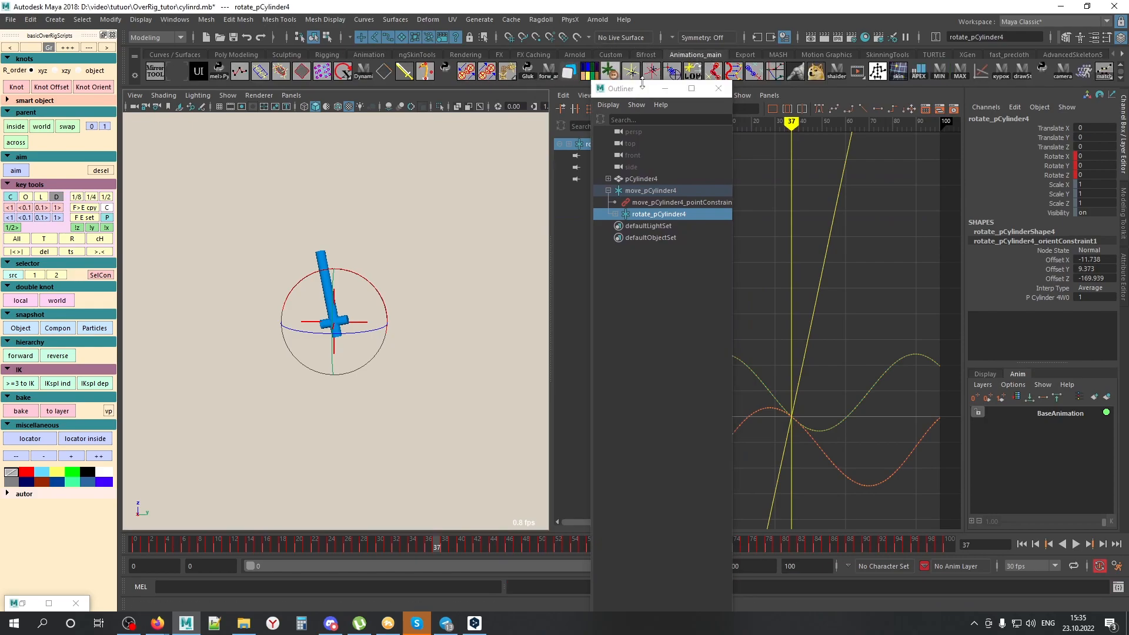
left_click(651, 192)
left_click(652, 213)
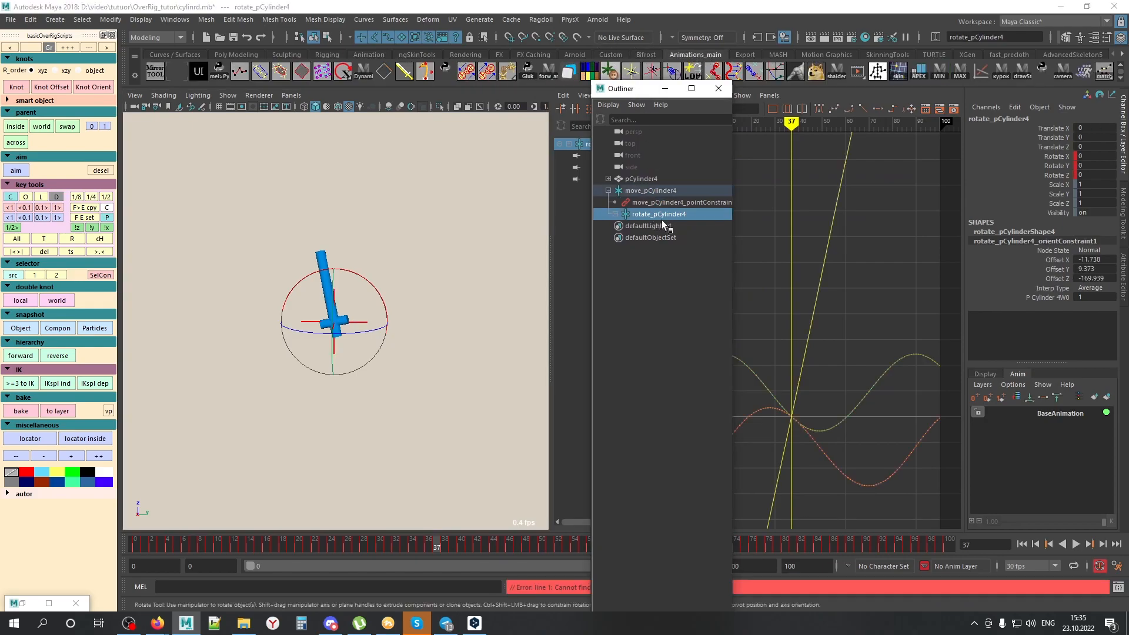
mouse_move(641, 92)
left_mouse_down()
mouse_move(488, 67)
mouse_move(639, 71)
left_mouse_up()
Step: Examine move_pCylinder4's Translate curves and rotate_pCylinder4's framed Rotate curves in the Graph Editor
left_click(406, 334)
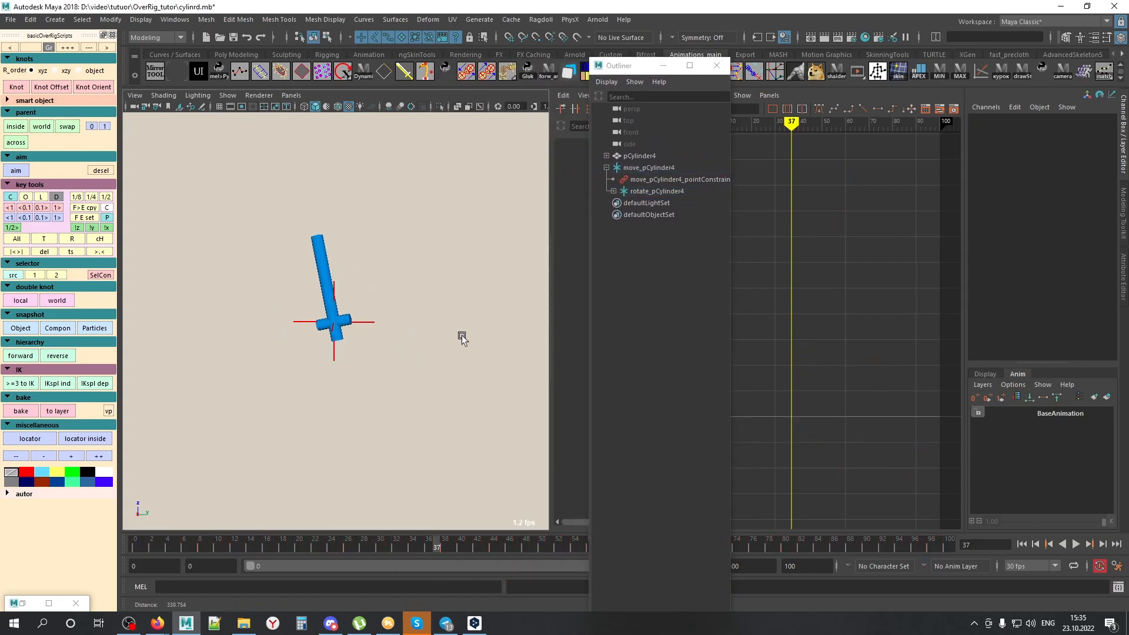
left_click(651, 167)
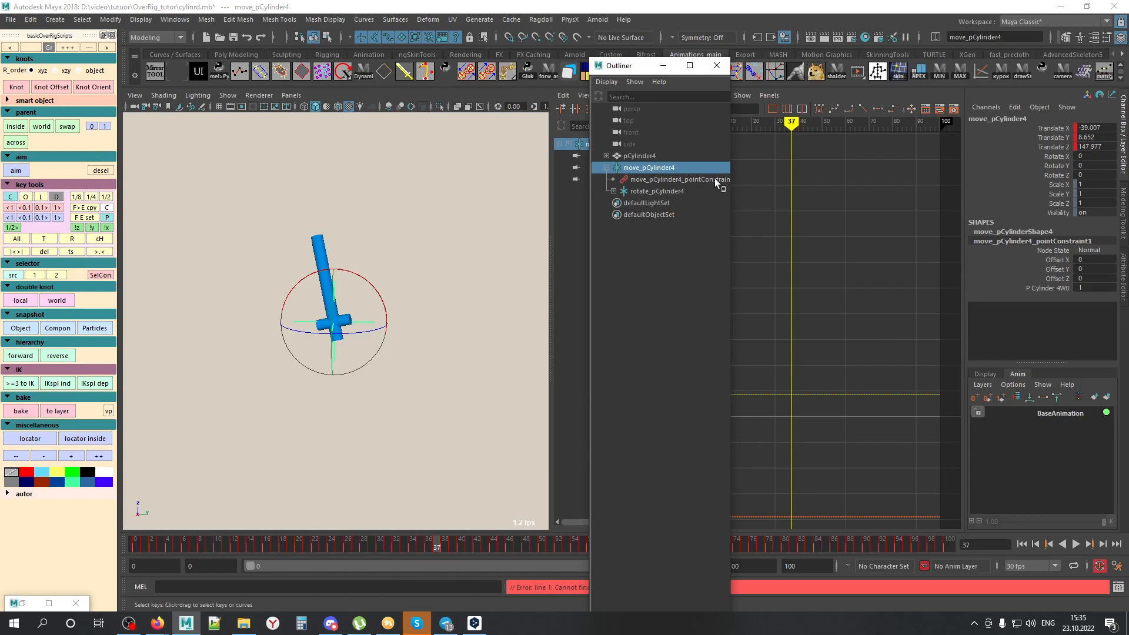
left_click_drag(627, 70, 410, 86)
left_click_drag(629, 161, 624, 179)
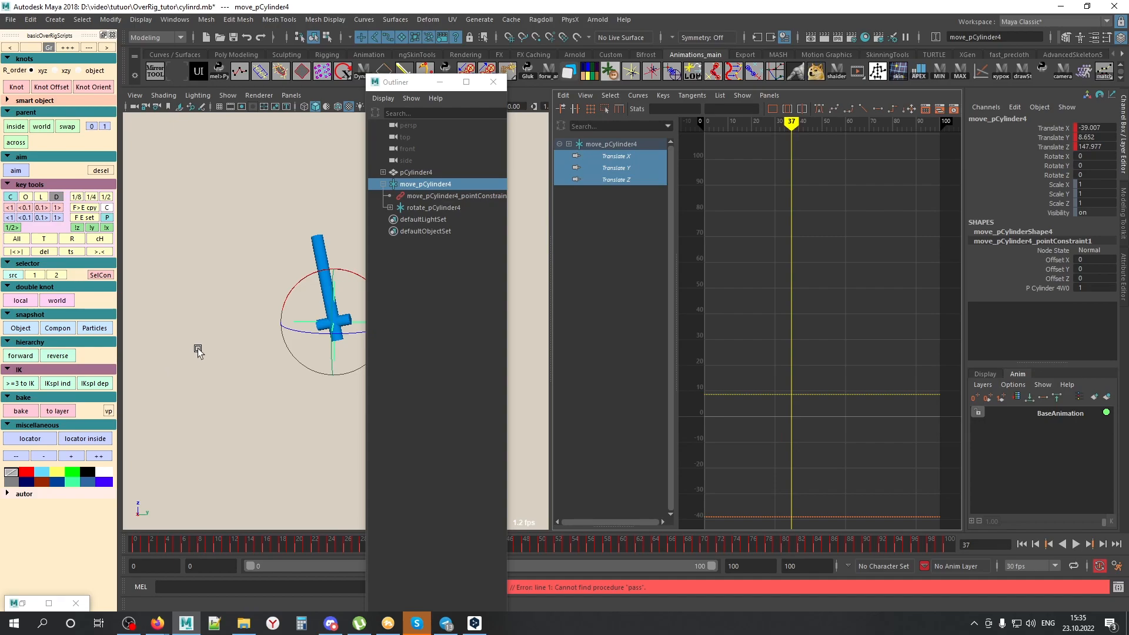
left_click(421, 207)
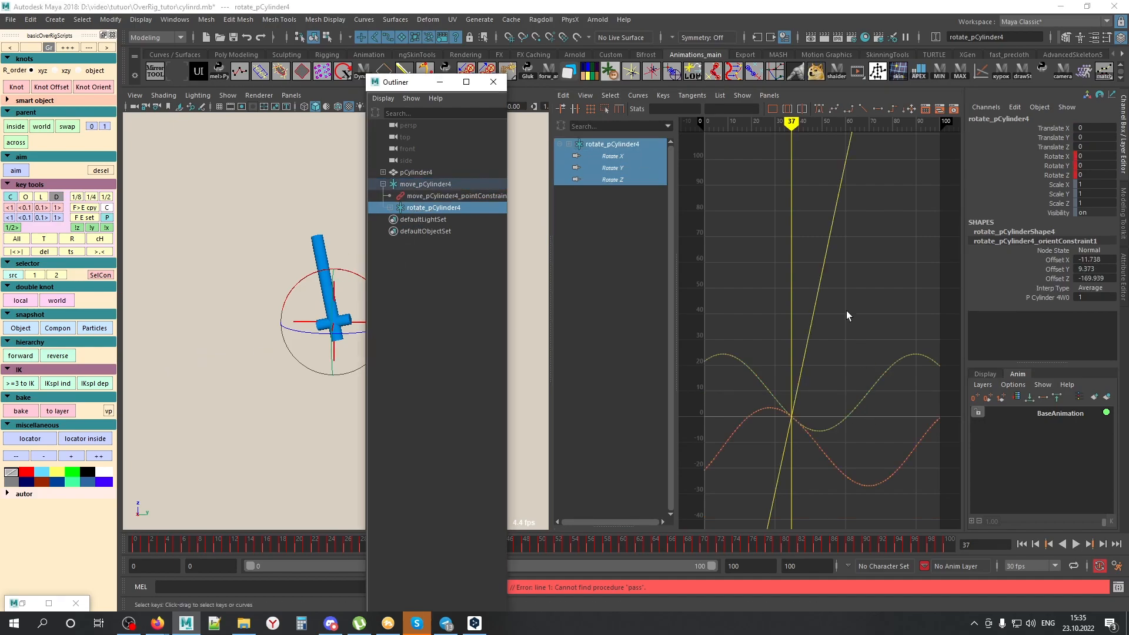
key("f")
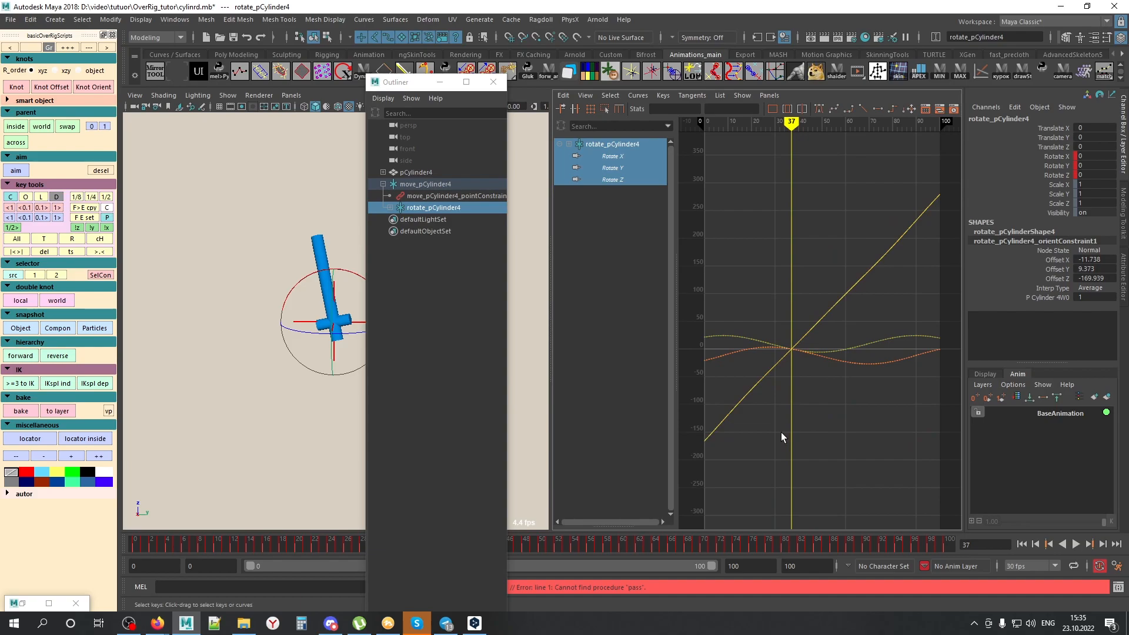
Step: Select rotate_pCylinder4, pCylinder4 and move_pCylinder4 in turn to compare which channels each one animates
left_click(308, 404)
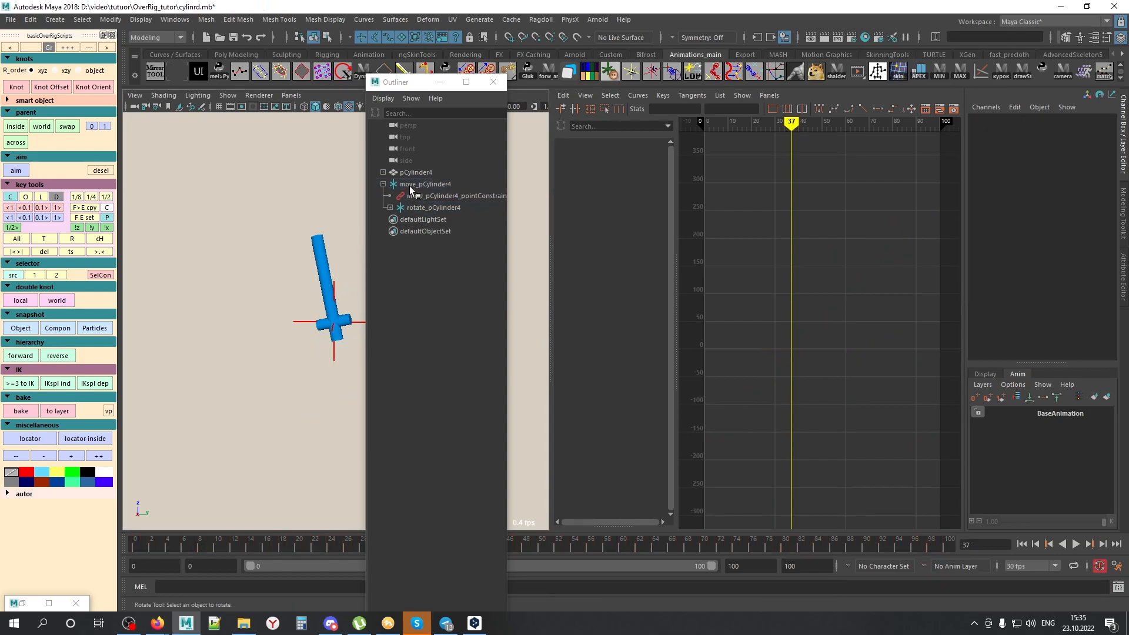
left_click(419, 207)
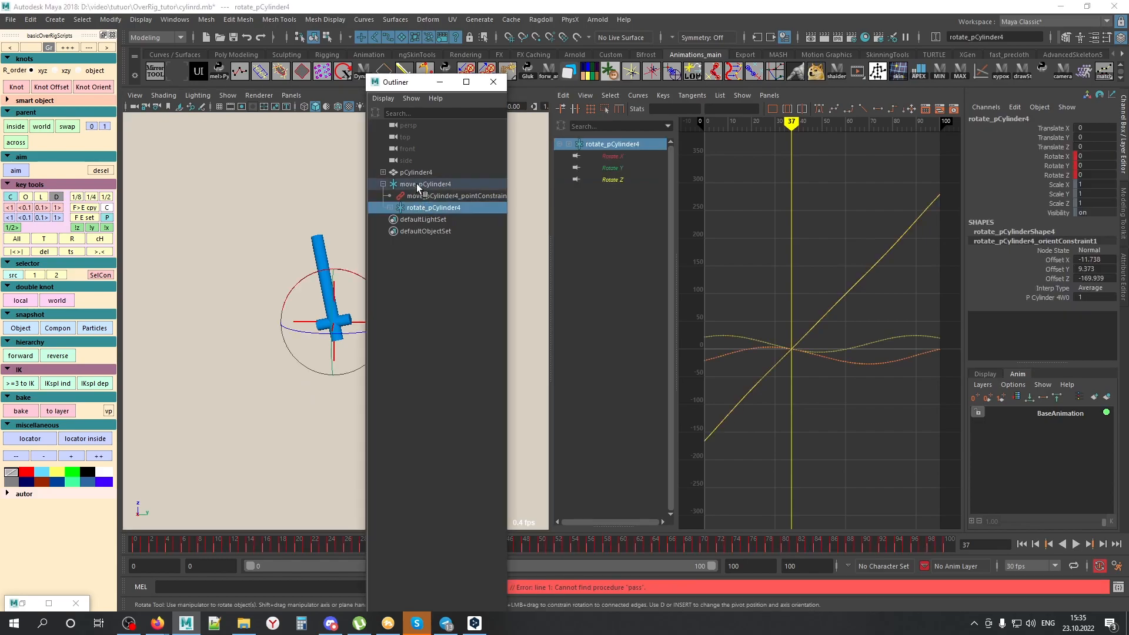
left_click(314, 251)
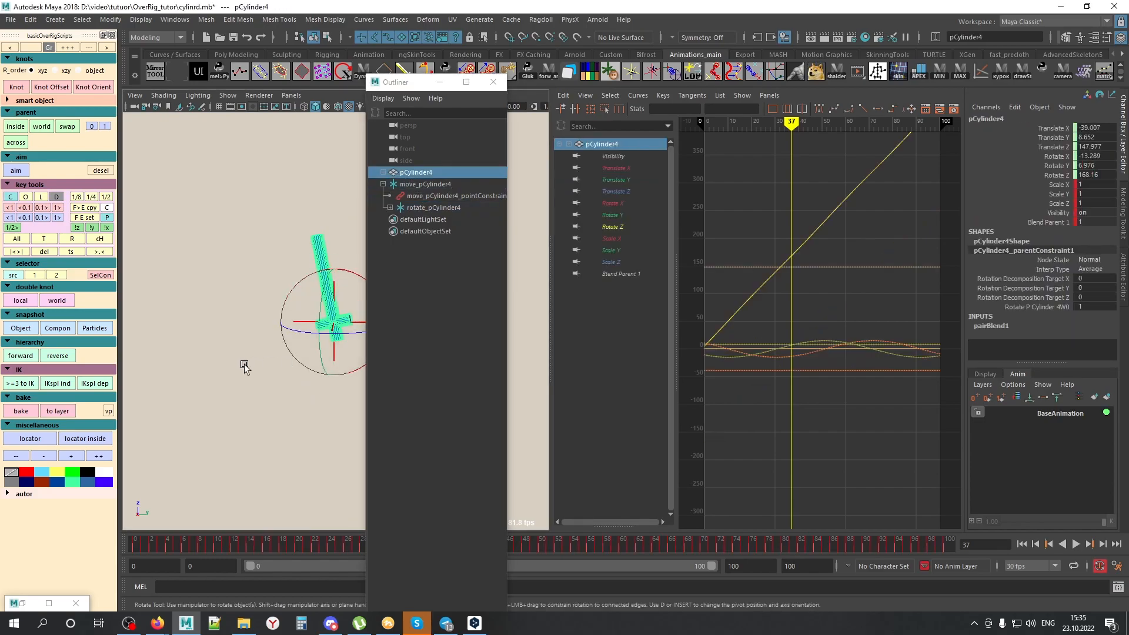
left_click(244, 368)
left_click(450, 208)
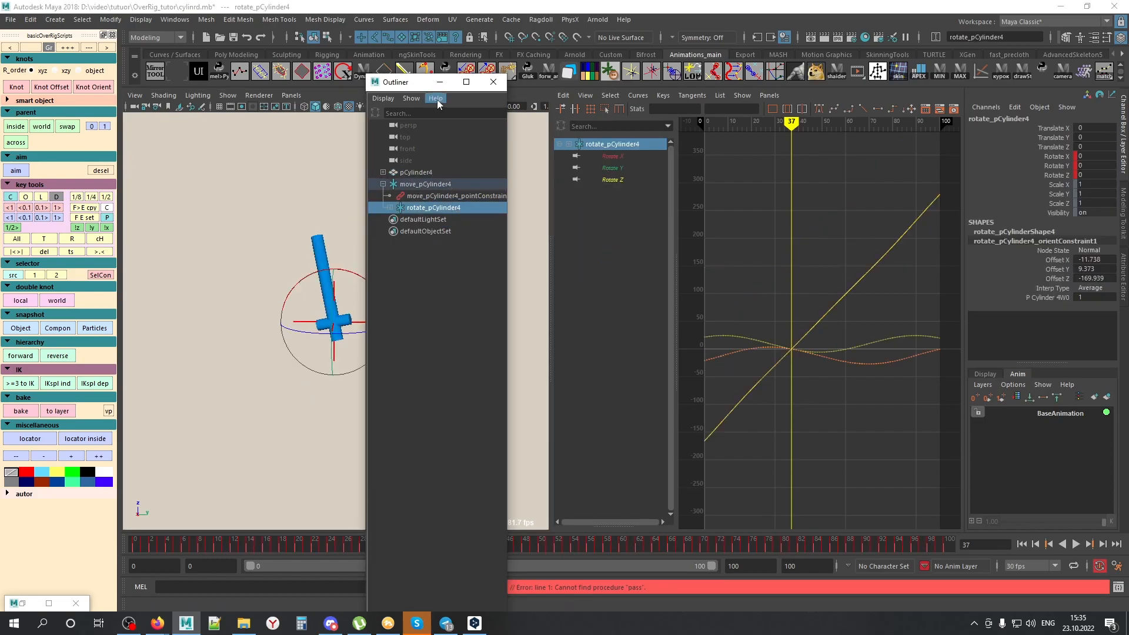
left_click(427, 183)
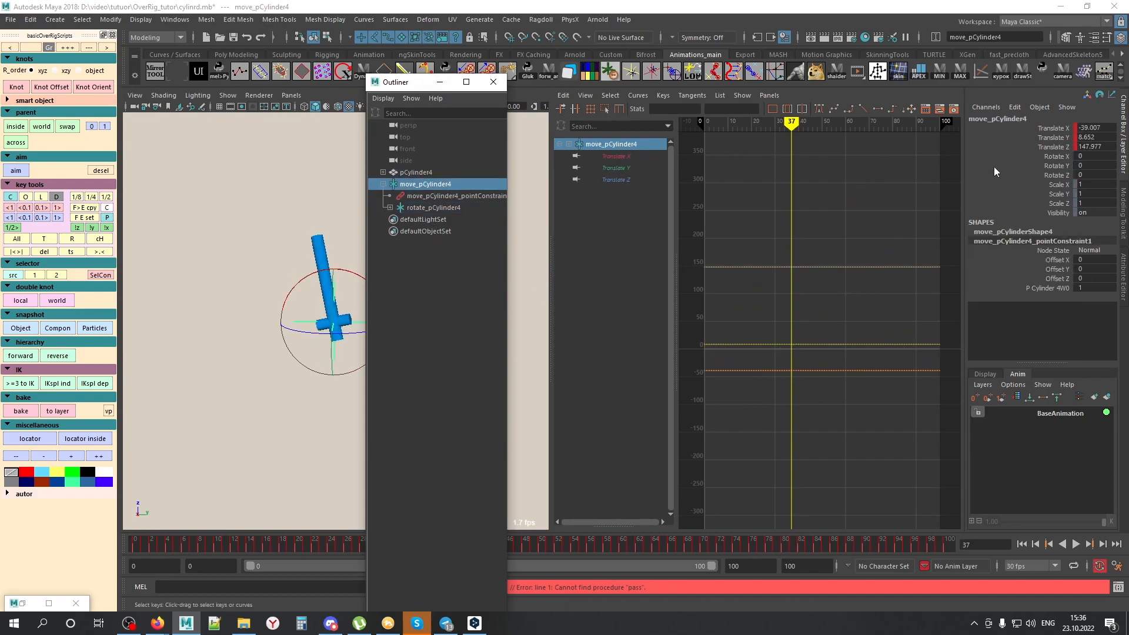
Step: Close the Outliner and set a key on move_pCylinder4 at frame 0, including its Rotate X, Y and Z channels
left_click_drag(1058, 156, 1059, 175)
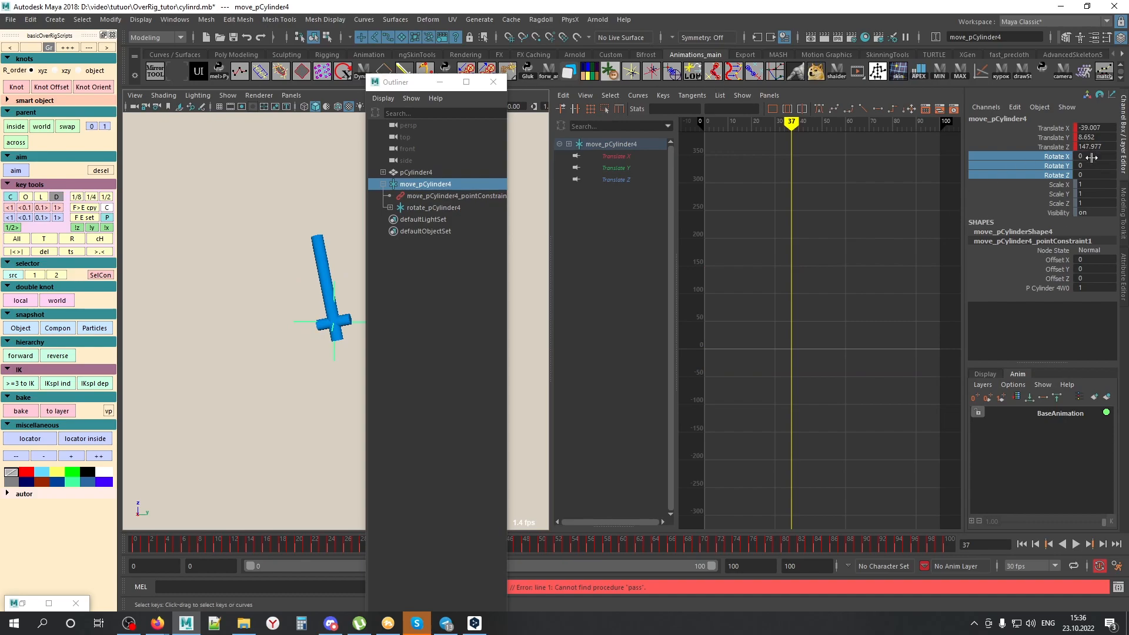
left_click_drag(411, 86, 955, 53)
left_click(1017, 54)
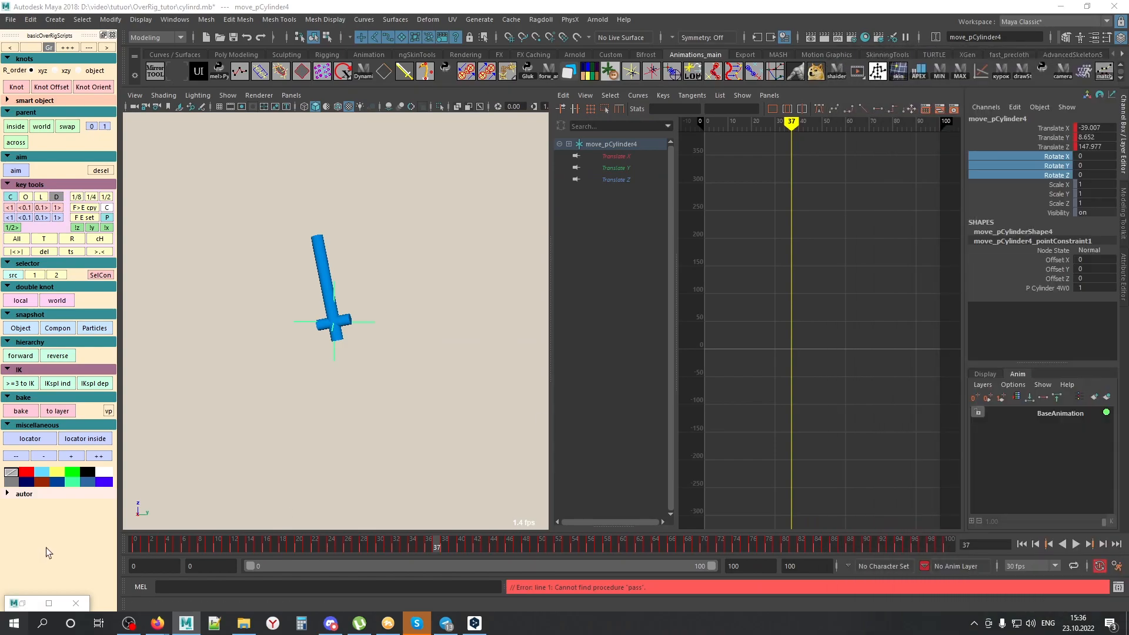
left_click_drag(159, 542, 69, 545)
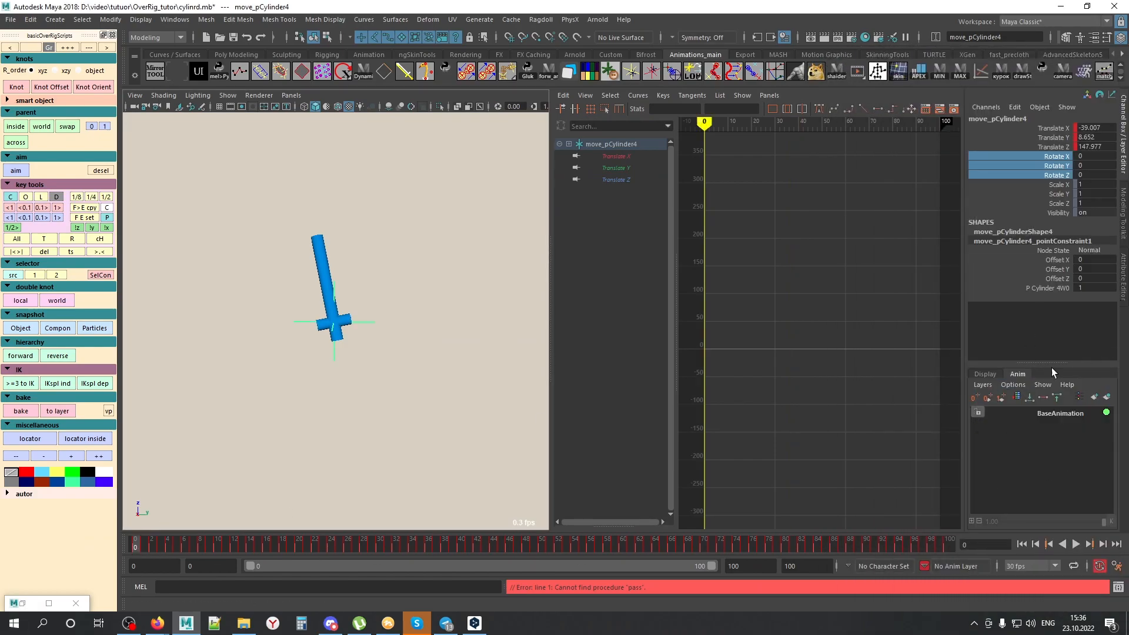
middle_click_drag(289, 424, 288, 393, "alt")
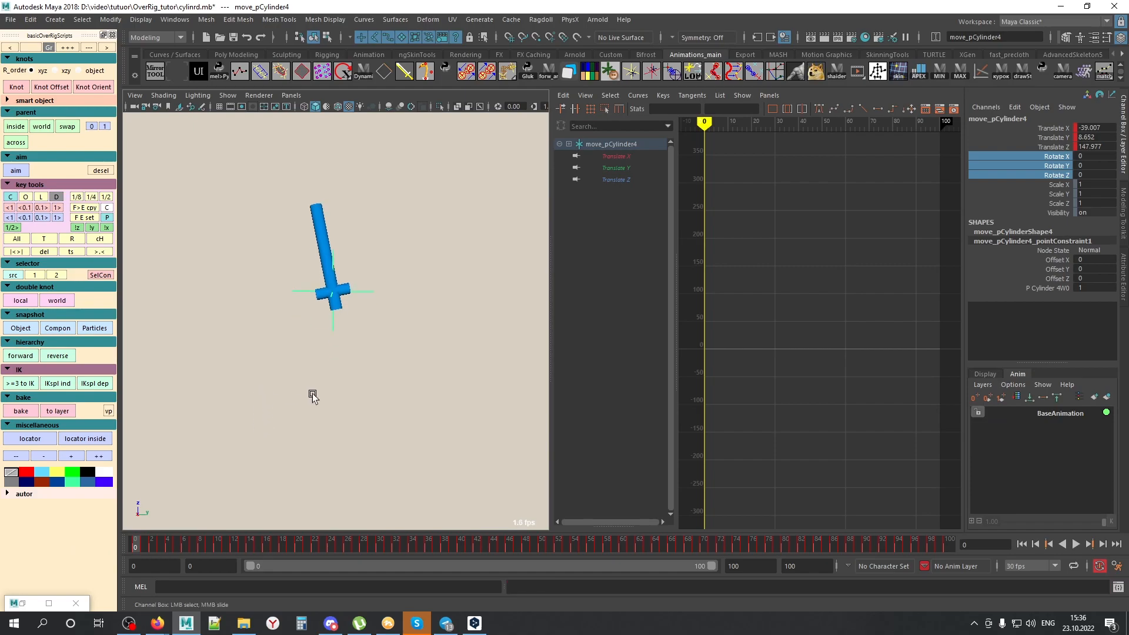
key("s")
Step: At frame 100, rotate move_pCylinder4 about its X axis to about -237 degrees
left_click_drag(136, 545, 954, 542)
key("e")
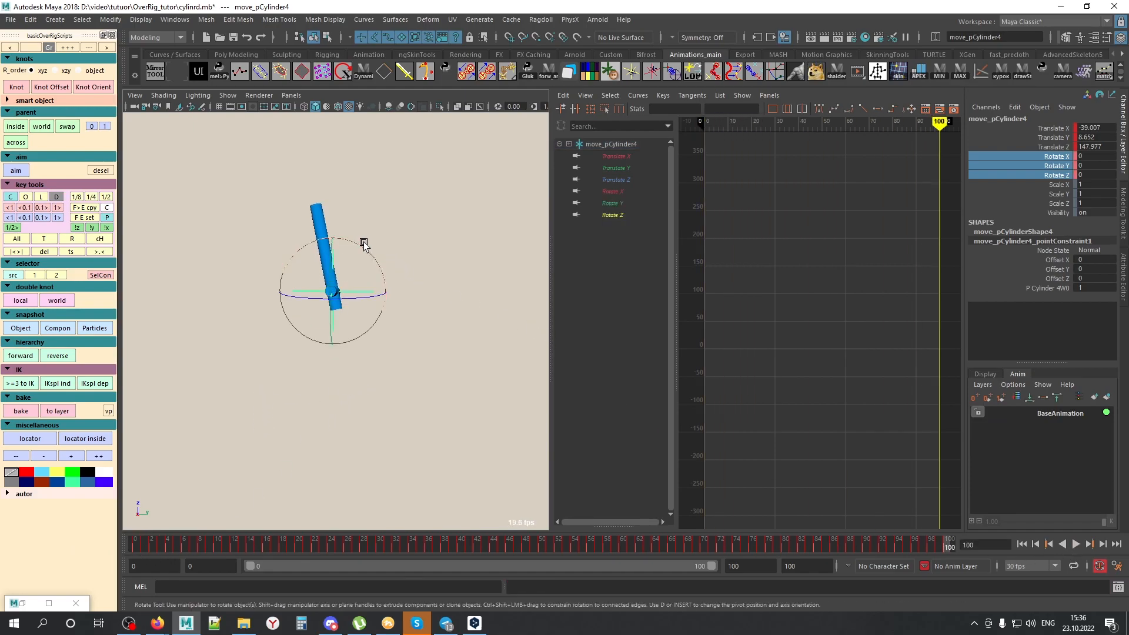
left_click_drag(362, 242, 235, 308)
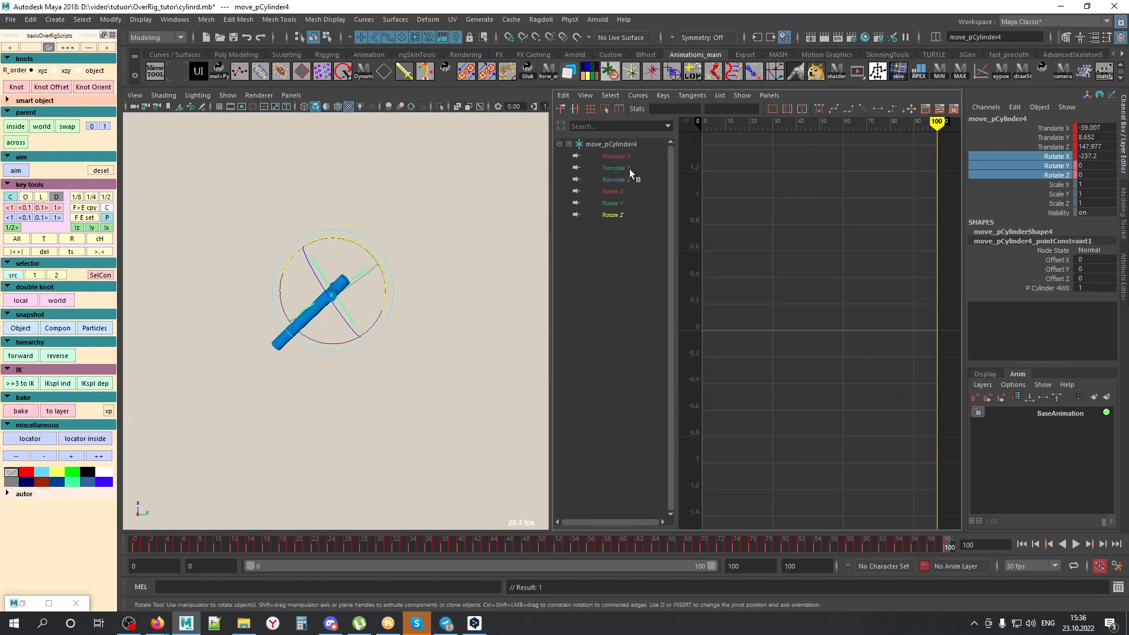
Step: Give the keys on move_pCylinder4's rotation curves linear tangents and scrub the timeline to check the spin
left_click_drag(630, 187, 616, 223)
key("f")
scroll(873, 325, "down", 4)
left_click_drag(837, 316, 771, 386)
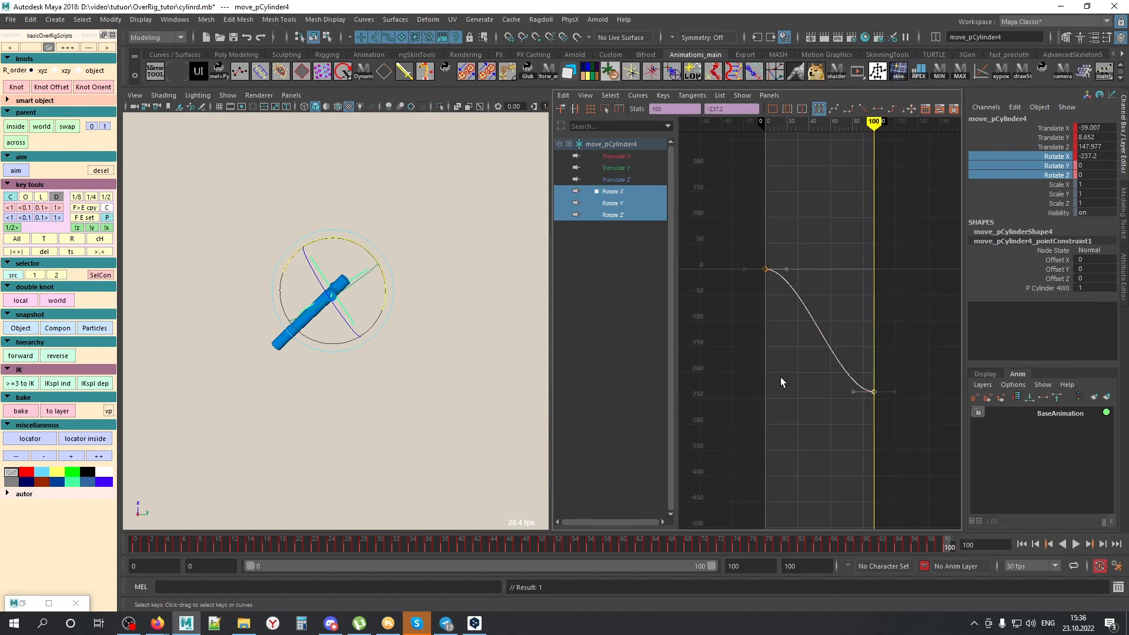
left_click(863, 109)
left_click_drag(146, 551, 1078, 513)
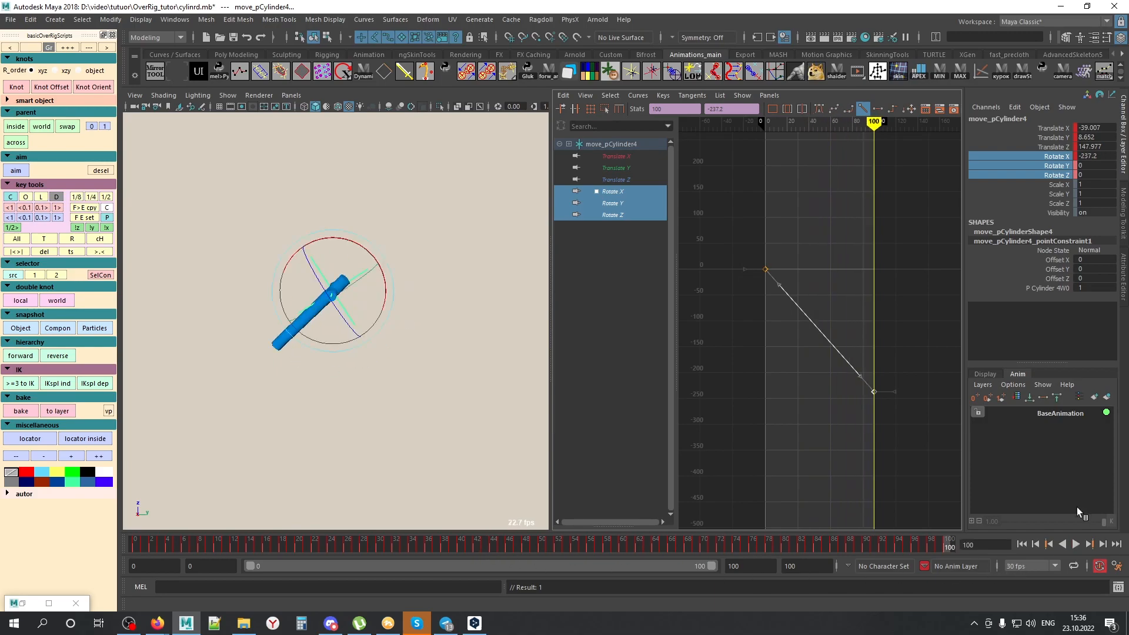
Step: Lower move_pCylinder4's Rotate X key at frame 100 to about -859 and review the faster spin across the timeline
left_click_drag(921, 335, 809, 451)
middle_click_drag(898, 259, 876, 580, "shift")
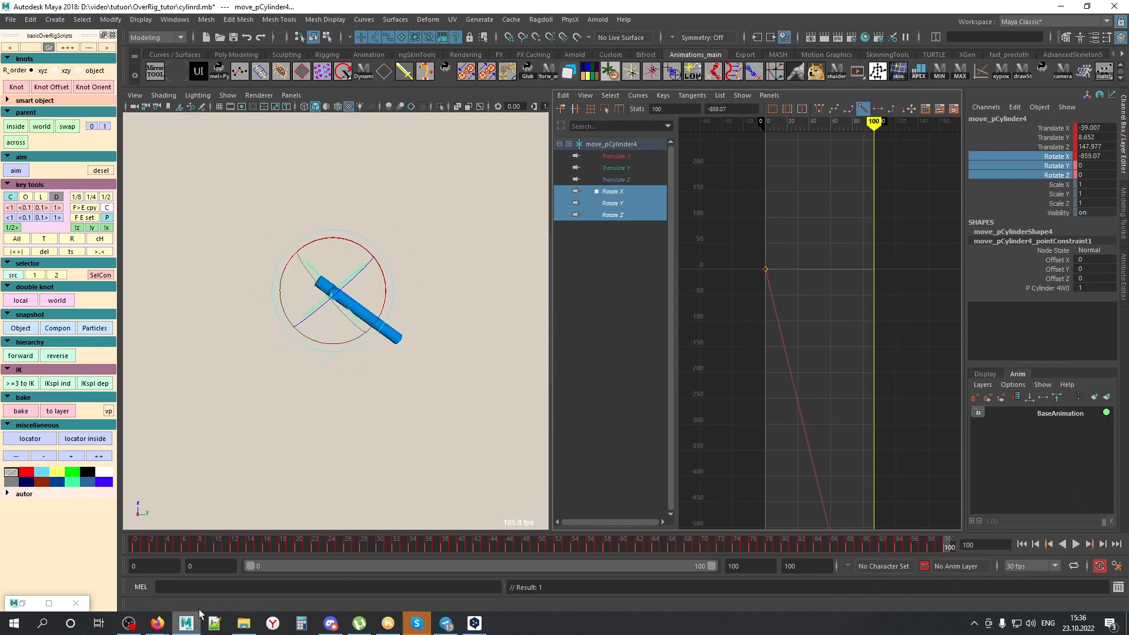
left_click_drag(132, 545, 955, 551)
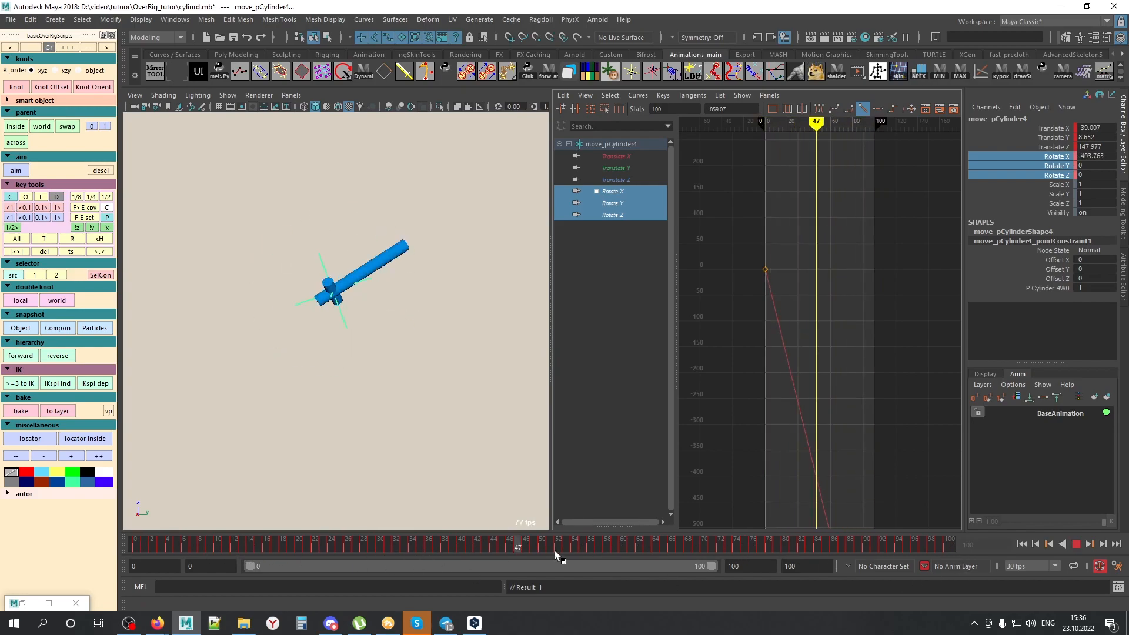
Step: Try to shift the spinning cylinder sideways with the Move tool and scrub the full timeline
key("w")
middle_click_drag(398, 394, 835, 350)
right_click_drag(376, 382, 107, 379, "alt")
middle_click_drag(396, 393, 348, 393, "alt")
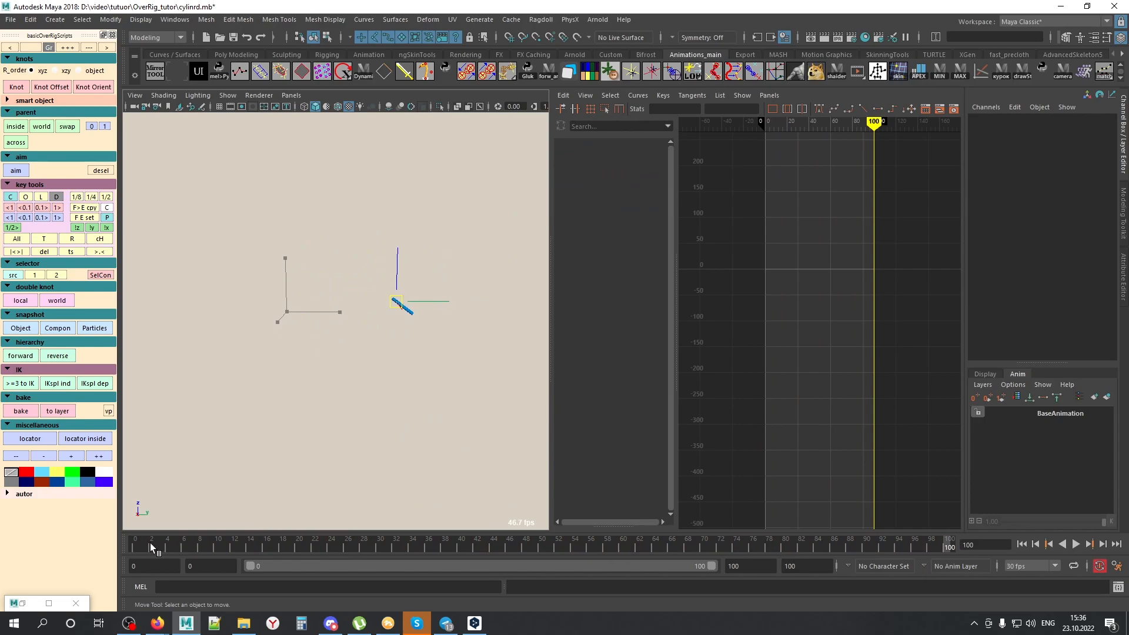
left_click_drag(139, 546, 949, 546)
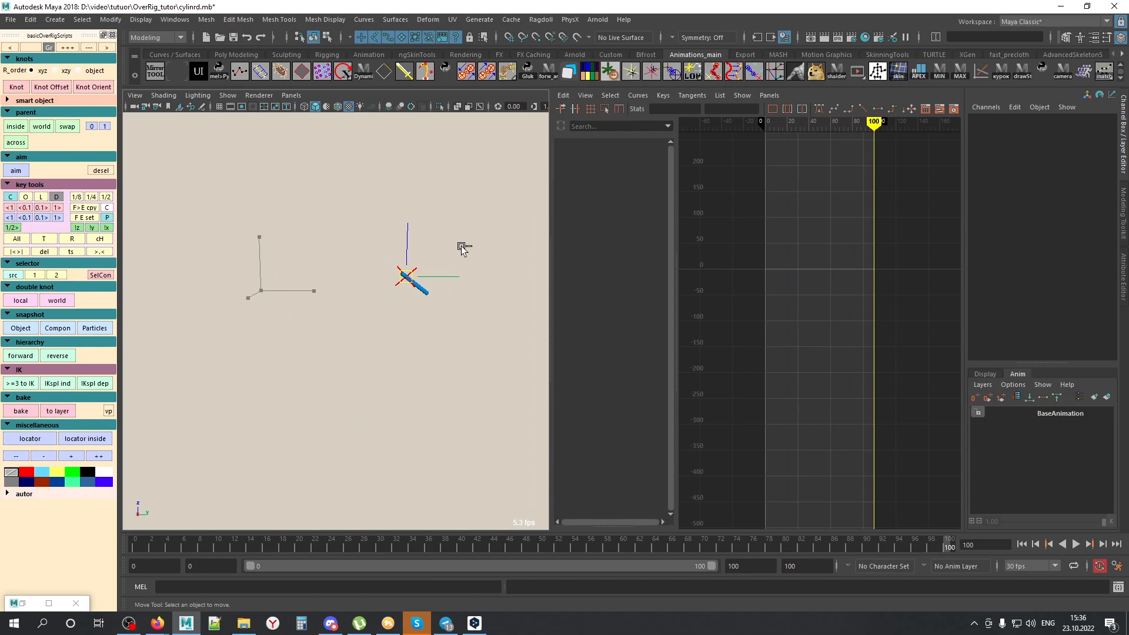
key("ctrl+z")
Step: Add move_pCylinder4 to a new animation layer, offset it sideways on that layer and scrub the early frames
key("a")
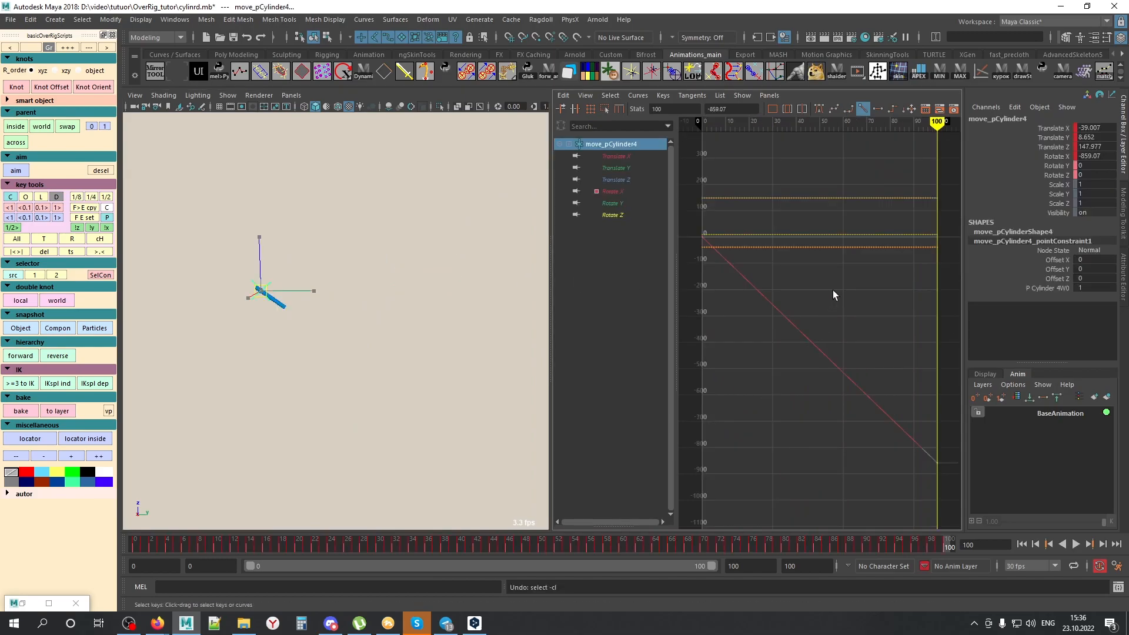
left_click_drag(622, 181, 617, 156)
key("f")
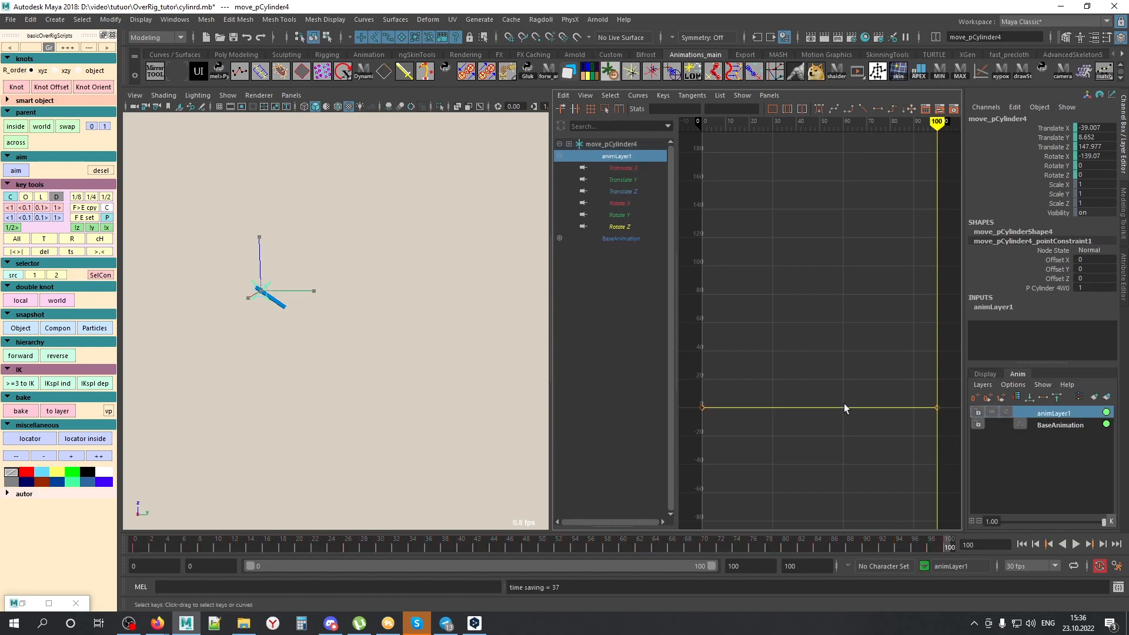
left_click_drag(305, 291, 645, 313)
left_click_drag(132, 540, 298, 538)
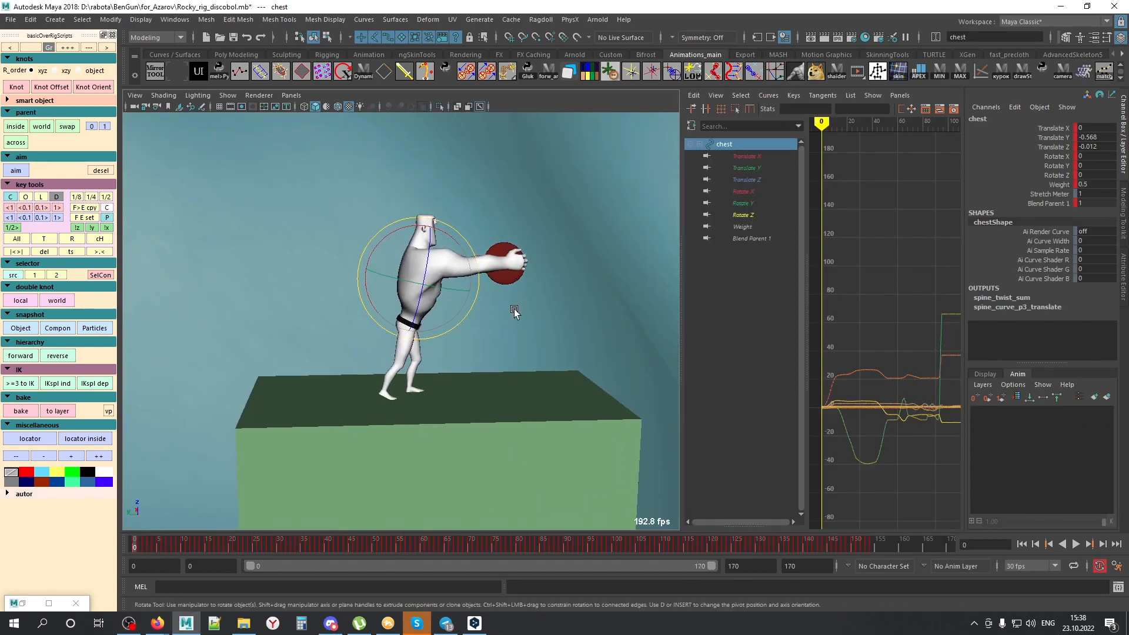
Step: Deselect the chest control and review the discus thrower's animation by scrubbing and playing it from several angles
mouse_move(511, 307)
left_mouse_down("alt")
mouse_move(509, 272)
mouse_move(489, 309)
left_mouse_up("alt")
left_click_drag(467, 387, 432, 379, "alt")
left_click(432, 379)
left_click_drag(560, 383, 485, 376, "alt")
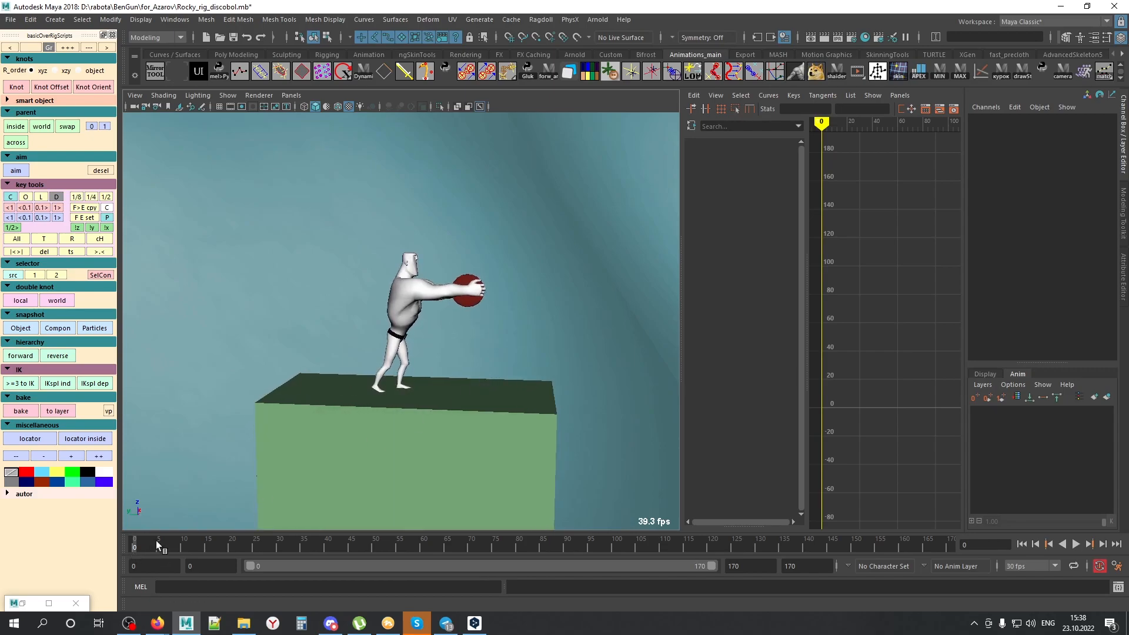
mouse_move(142, 545)
left_mouse_down()
mouse_move(432, 548)
mouse_move(608, 565)
left_mouse_up()
left_click_drag(581, 565, 536, 563)
left_click_drag(513, 424, 633, 439, "alt")
key("alt+v")
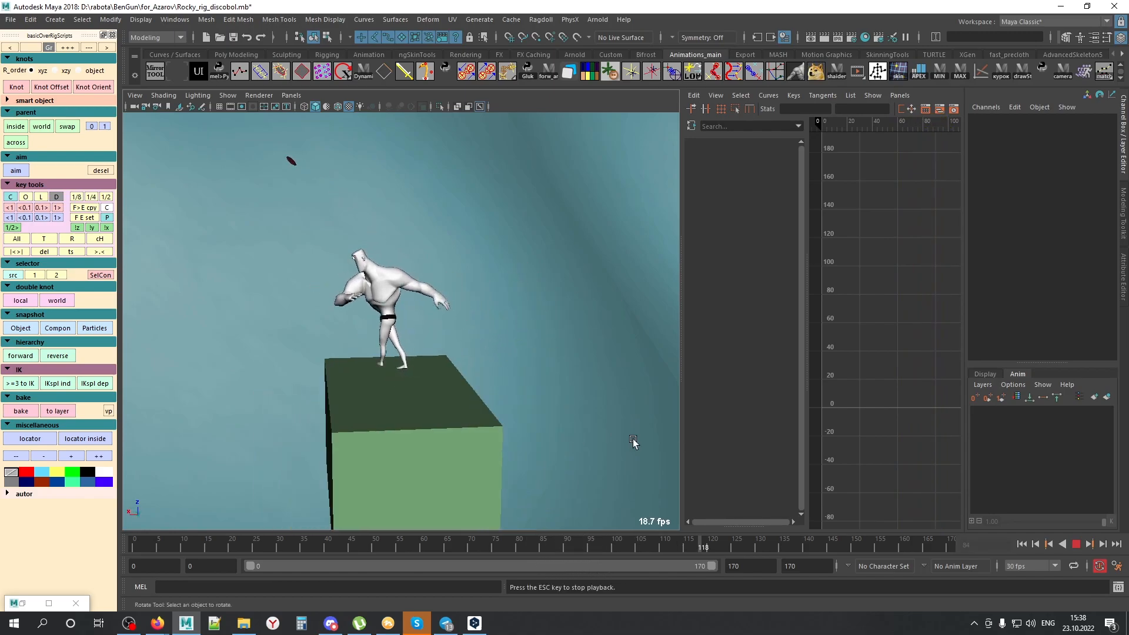
key("alt+v")
left_click_drag(556, 430, 398, 428, "alt")
middle_click_drag(398, 429, 478, 423, "alt")
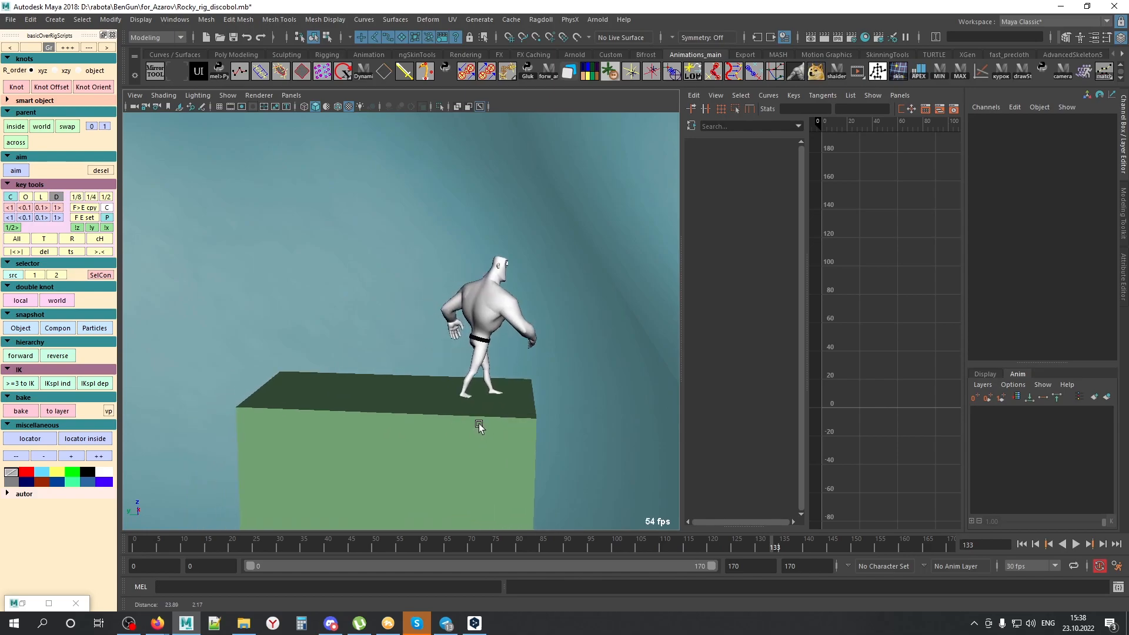
Step: Replay the discus throw from its early frames, pausing at frames 59 and 94 to examine the body's spin
left_click(135, 548)
key("alt+v")
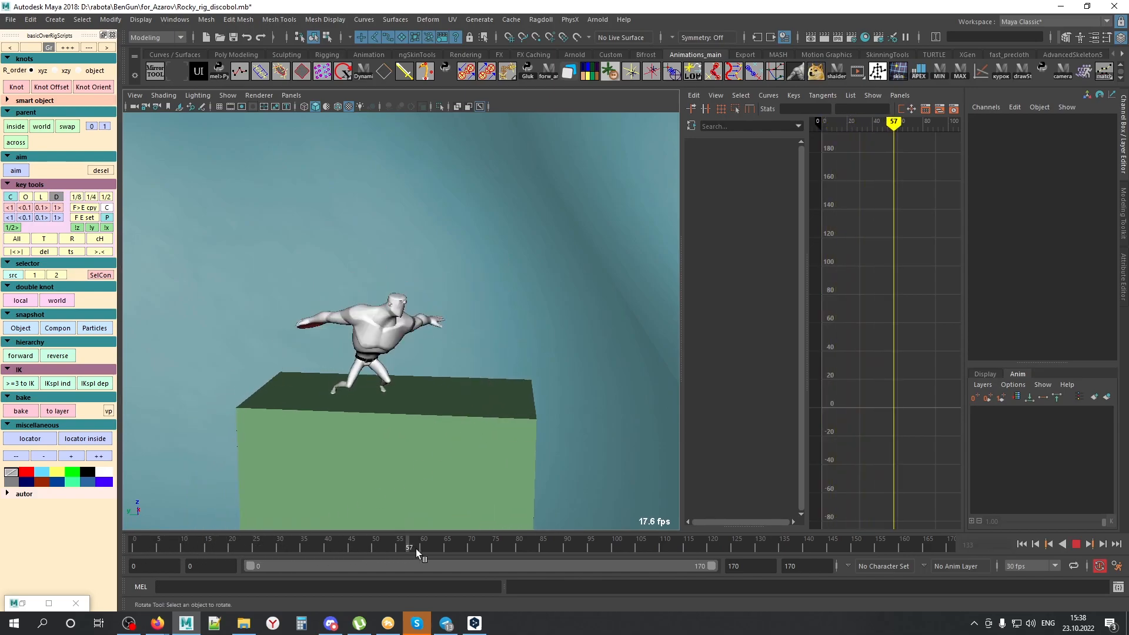
key("alt+v")
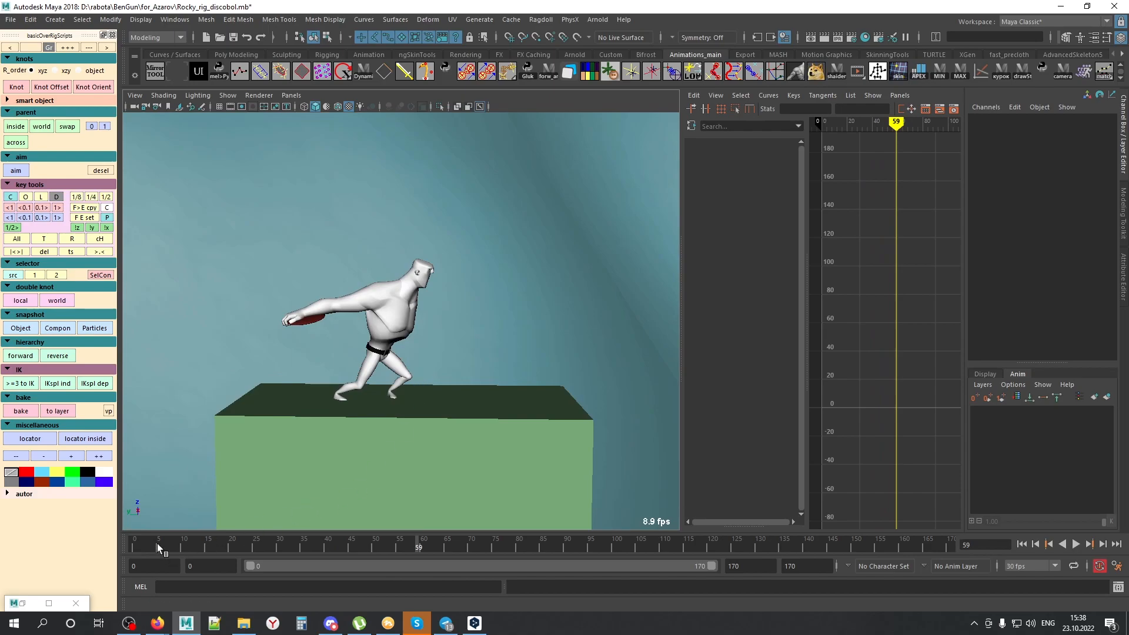
left_click(157, 544)
key("alt+v")
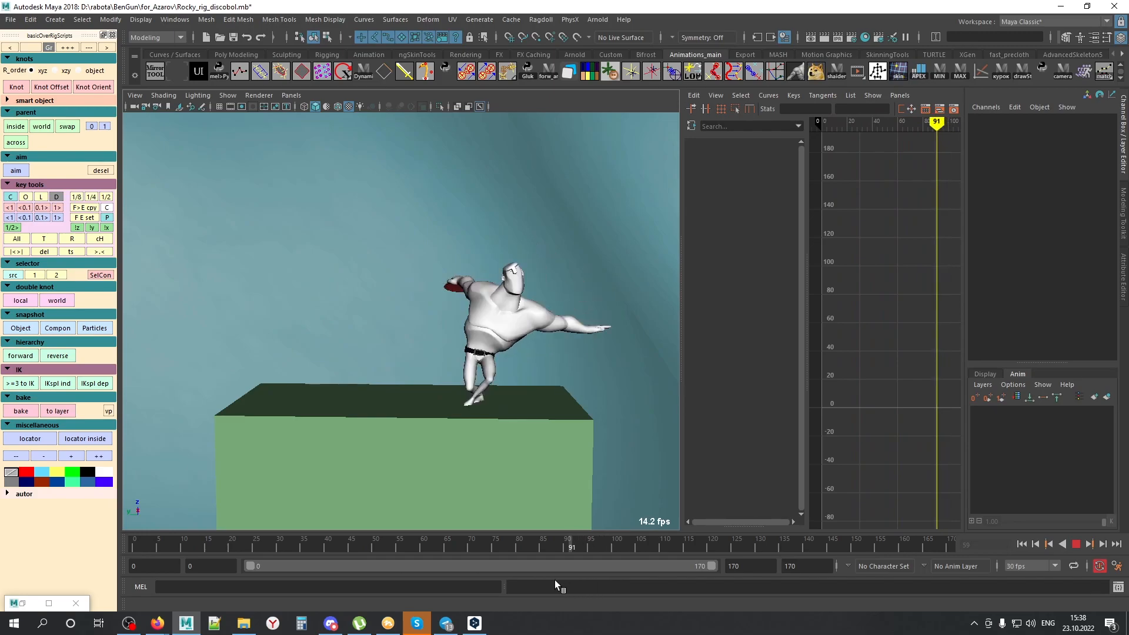
key("alt+v")
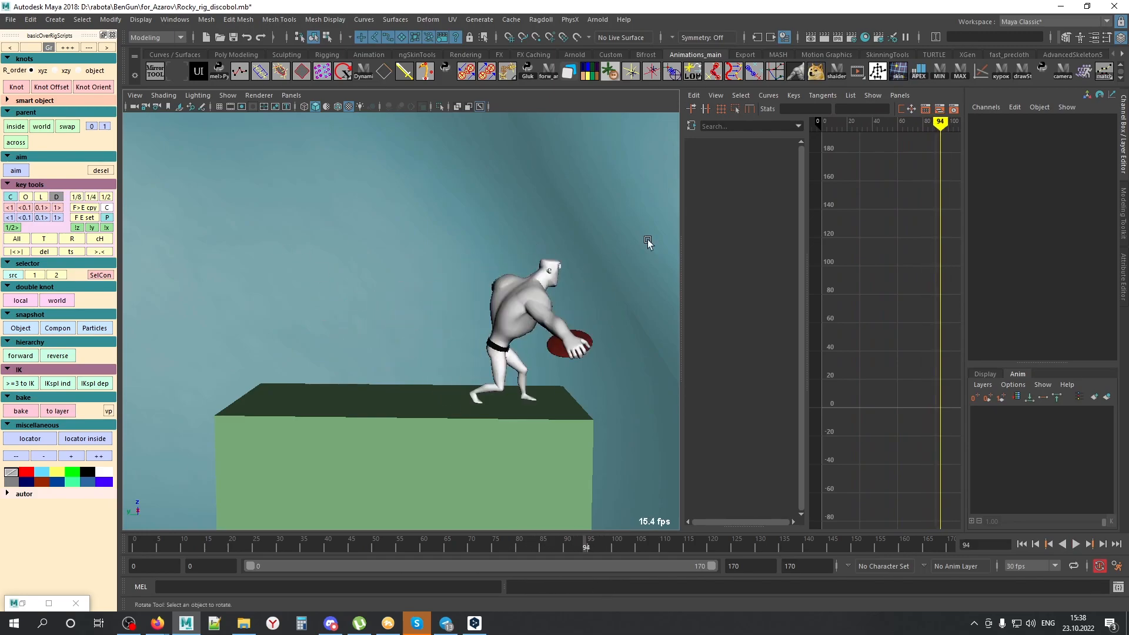
Step: Go to frame 13, select the discus thrower's chest control and create a world double knot for it
left_click(159, 544)
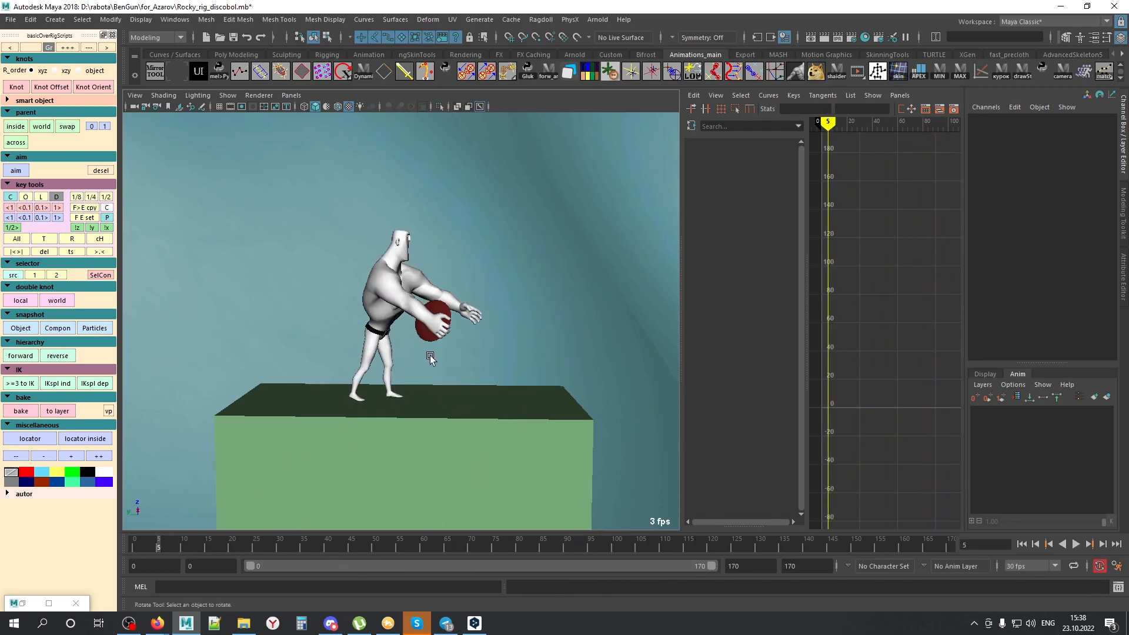
key("alt")
left_click_drag(175, 546, 199, 542)
middle_click_drag(418, 254, 465, 236, "alt")
scroll(465, 237, "up", 2)
key("alt+x")
left_click(420, 294)
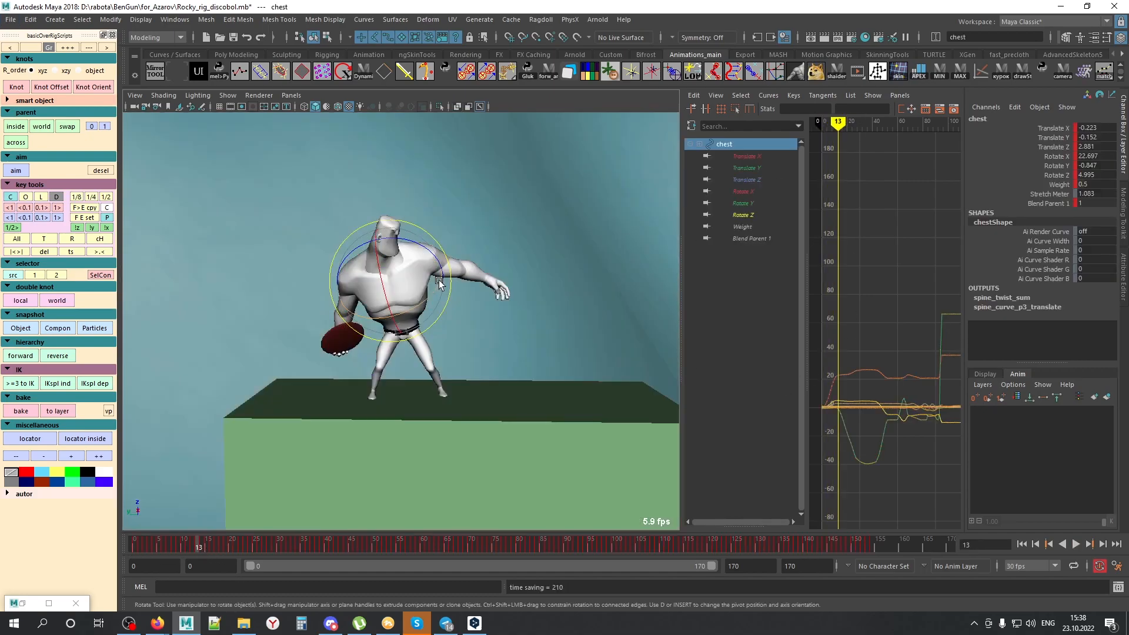
left_click(60, 324)
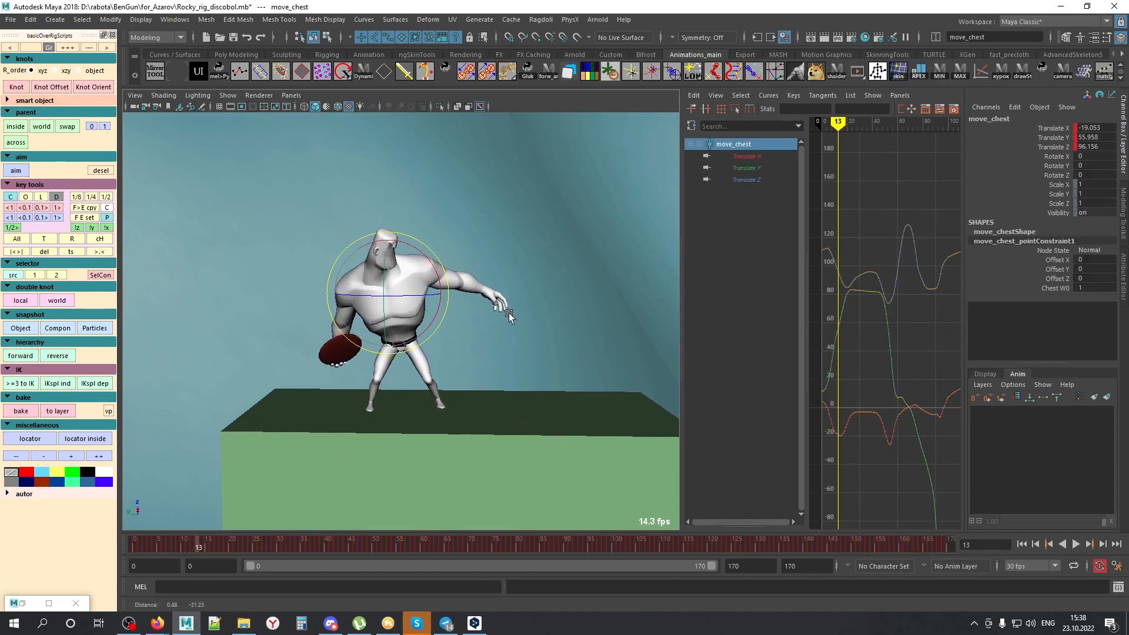
Step: Create an animation layer for the move_chest control and rotate it at frame 32 to X -45.836, Y -0.814, Z 4.431
left_click_drag(246, 542, 290, 547)
key("ctrl+l")
middle_click_drag(422, 464, 421, 507)
key("w")
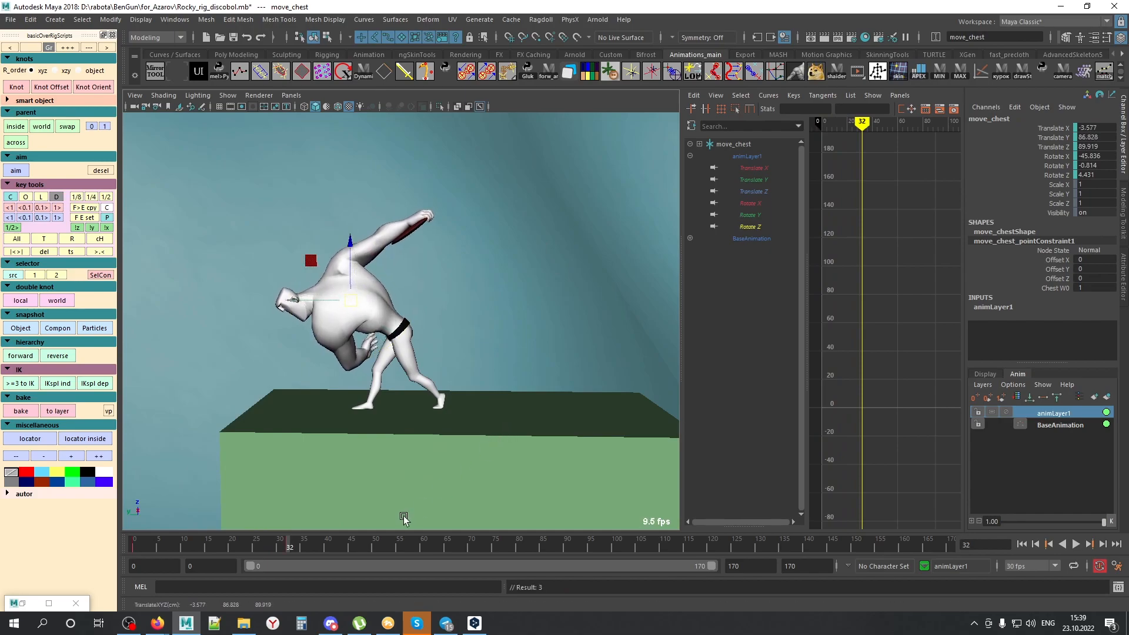
Step: Rotate the move_chest control at frame 13 on animLayer1 and play back the animation
left_click_drag(287, 549, 196, 518)
key("e")
middle_click_drag(542, 347, 409, 510)
key("w")
key("alt+v")
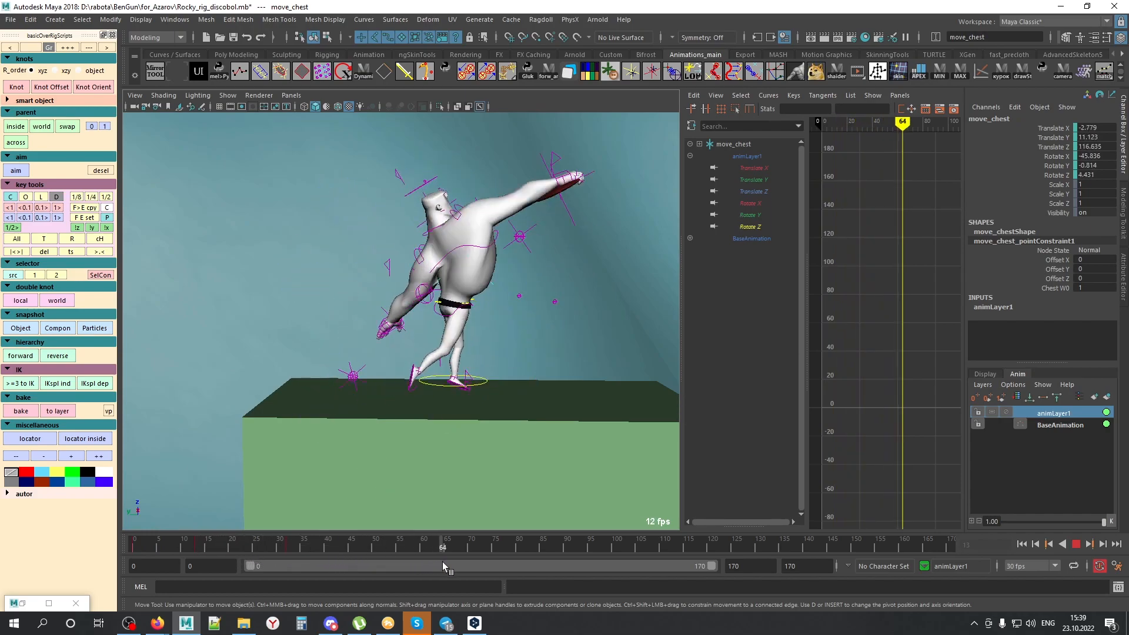
Step: Reposition the move_chest control at frame 67, raising it to about Translate Z 124.27, and replay
key("alt+v")
middle_click_drag(509, 482, 531, 431)
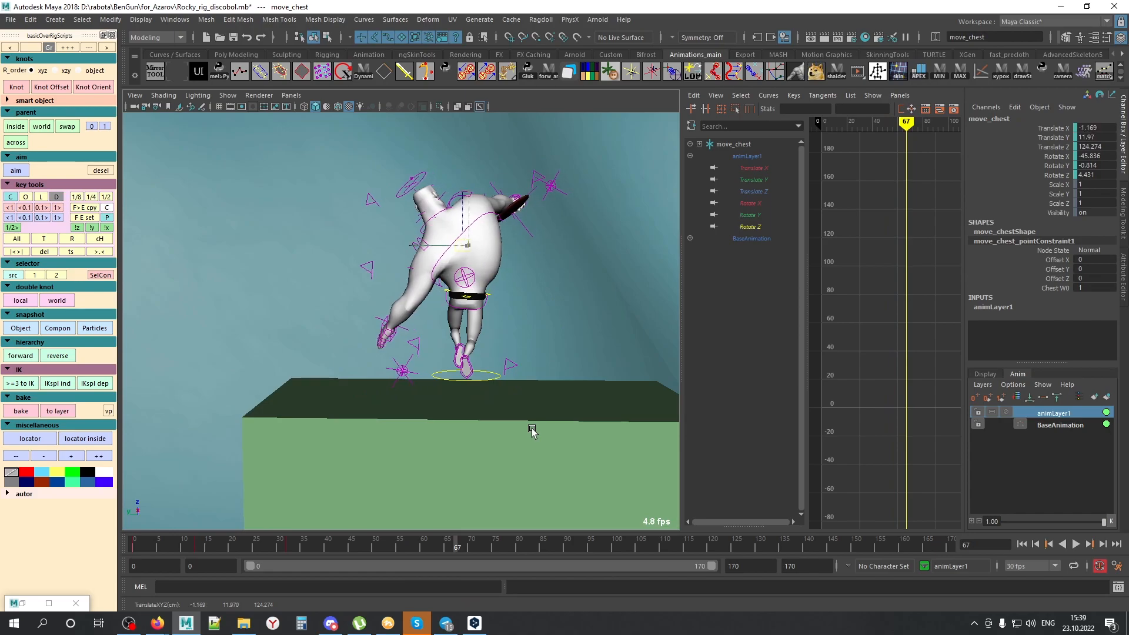
key("alt+v")
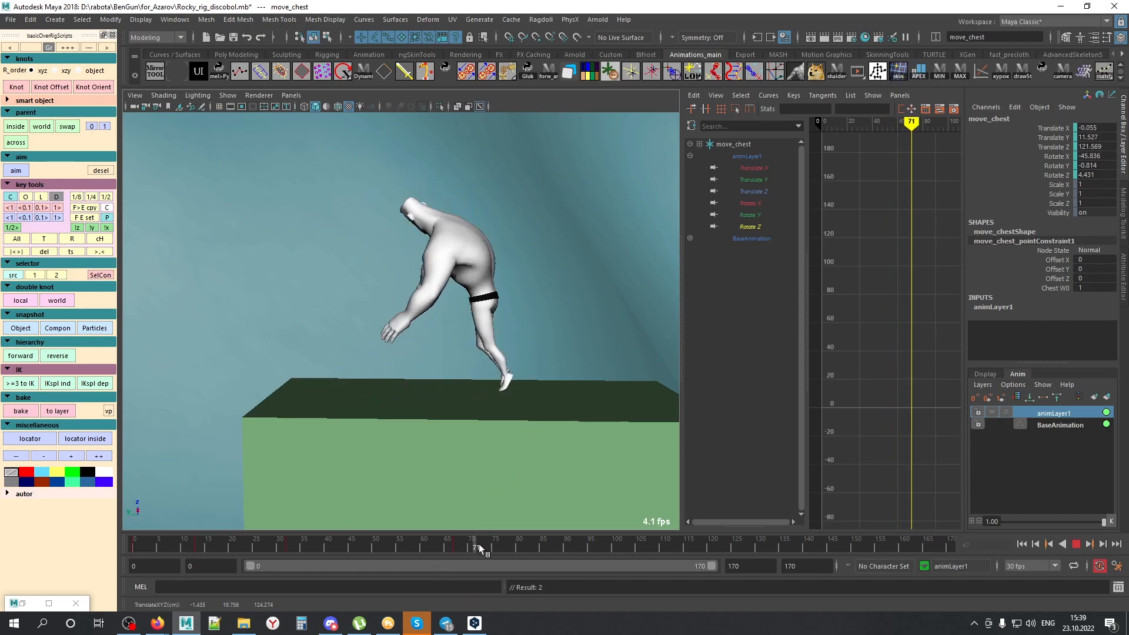
Step: Rotate the move_chest control at frame 90 to about X 41.28, Y 3.31, Z -2.41 and adjust its position
mouse_move(571, 546)
left_mouse_down()
mouse_move(557, 546)
mouse_move(567, 549)
left_mouse_up()
middle_click_drag(573, 397, 422, 370, "alt")
key("e")
middle_click_drag(559, 304, 592, 367)
key("w")
key("e")
key("w")
Step: Adjust the move_chest control at frame 95, rotating it to X -30.476, Y -0.944, Z 2.891
left_click_drag(453, 552, 591, 551)
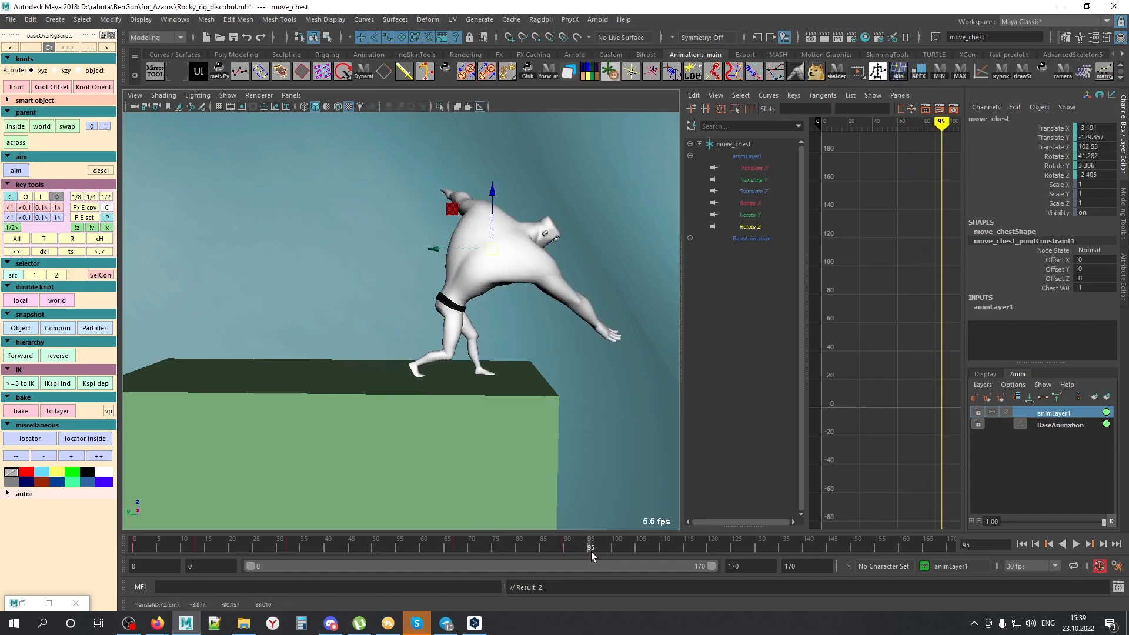
key("ctrl+v")
middle_click_drag(583, 377, 524, 390, "alt")
key("e")
mouse_move(573, 422)
middle_mouse_down()
mouse_move(597, 414)
mouse_move(583, 410)
middle_mouse_up()
key("w")
Step: Review the throw with the new chest poses by playing it back from frame 13 in a wider view
left_click_drag(581, 410, 552, 399, "alt")
middle_click_drag(551, 399, 578, 369, "alt")
left_click_drag(587, 543, 212, 522)
scroll(284, 427, "down", 3)
key("alt+v")
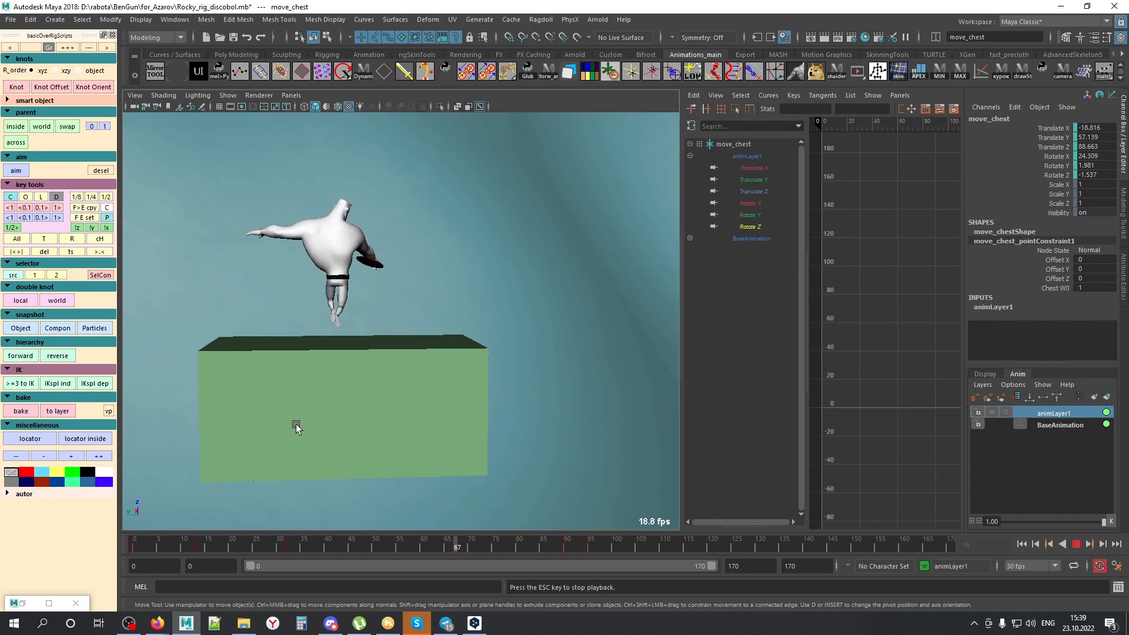
key("Escape")
left_click(198, 546)
key("alt+v")
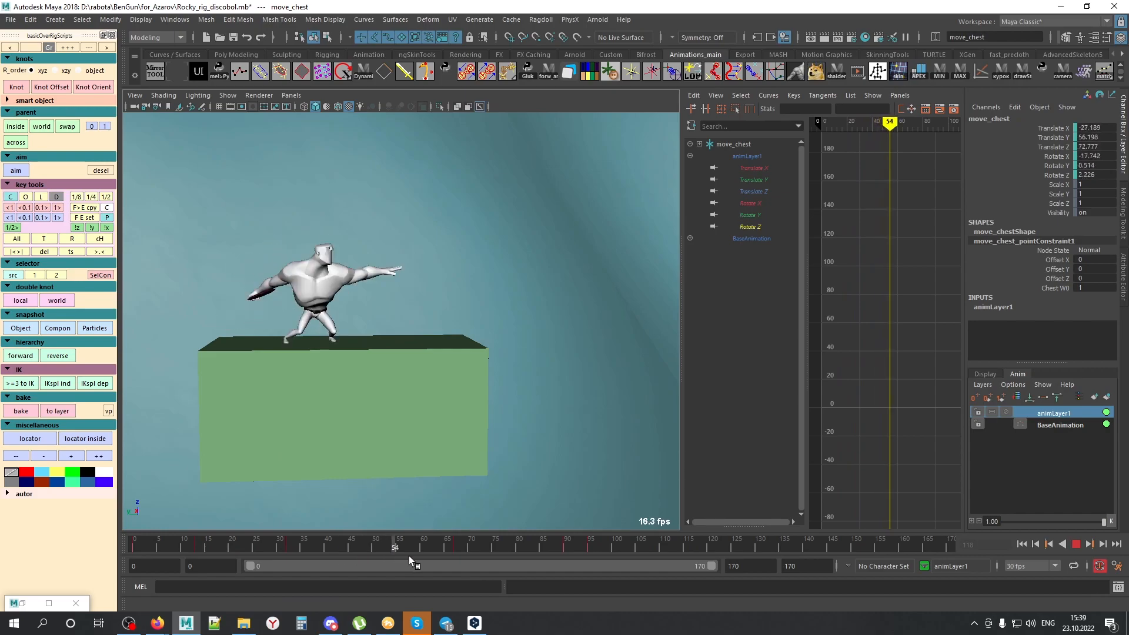
Step: Rotate the move_chest control at about frame 55 and replay the animation
left_click_drag(423, 555, 401, 555)
key("e")
middle_click_drag(498, 496, 507, 507)
key("alt+v")
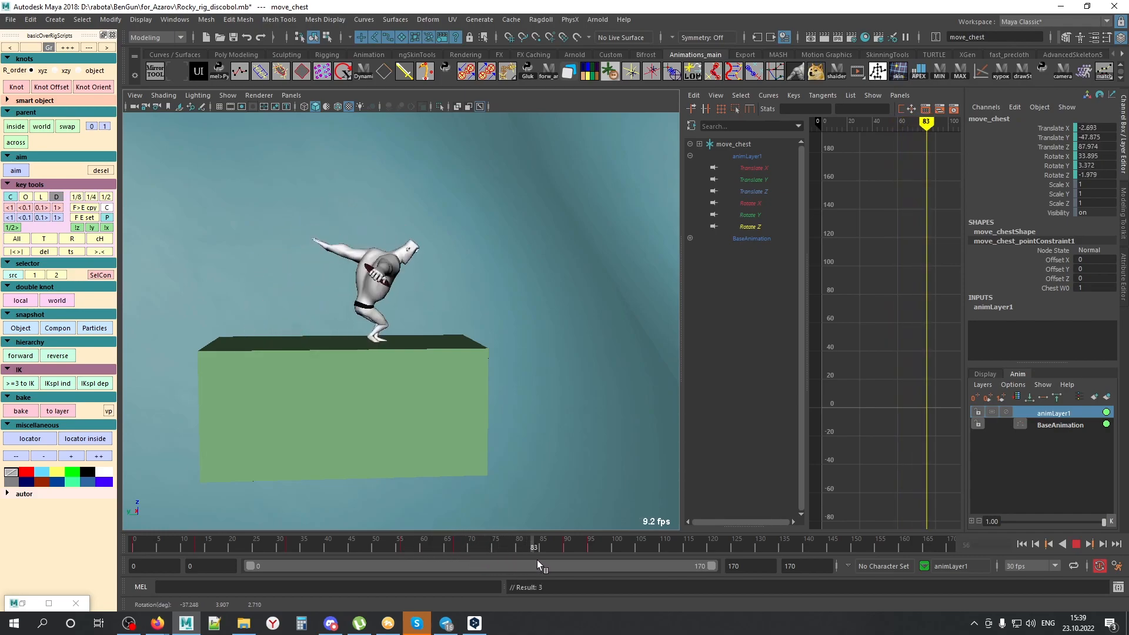
Step: Shift the move_chest key at frame 90 earlier to frame 87 and replay the animation
left_click(566, 548)
left_click_drag(566, 548, 552, 548)
key("alt+v")
left_click(447, 545)
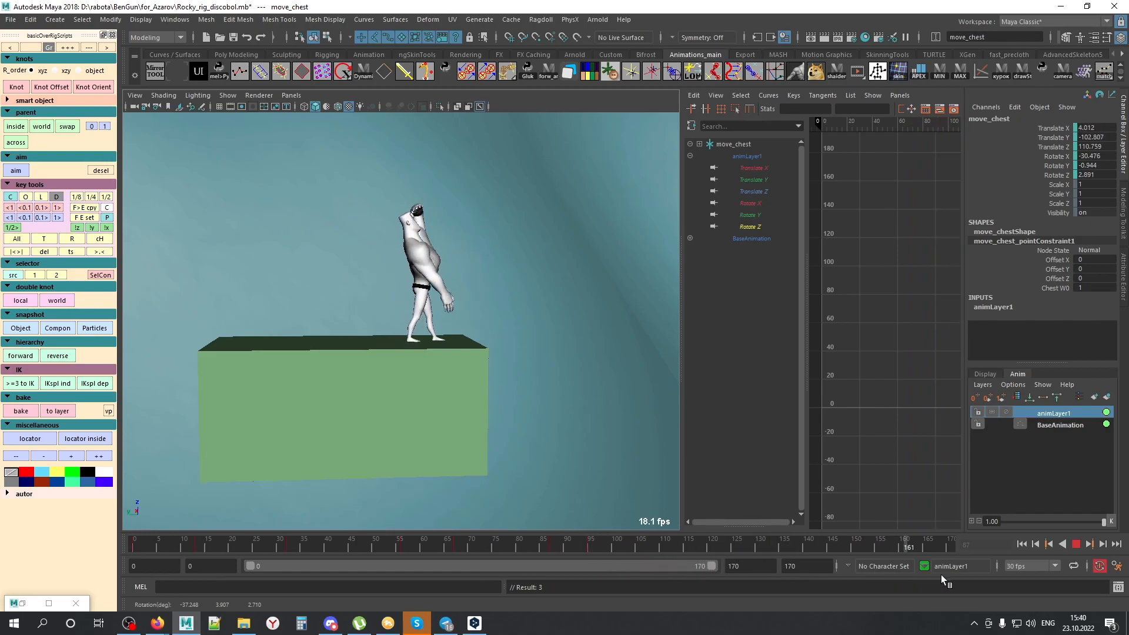
Step: Key zero layer rotation on move_chest at the end of the timeline and play back the final frames
left_click(713, 542)
key("alt+v")
left_click(771, 544)
key("alt+v")
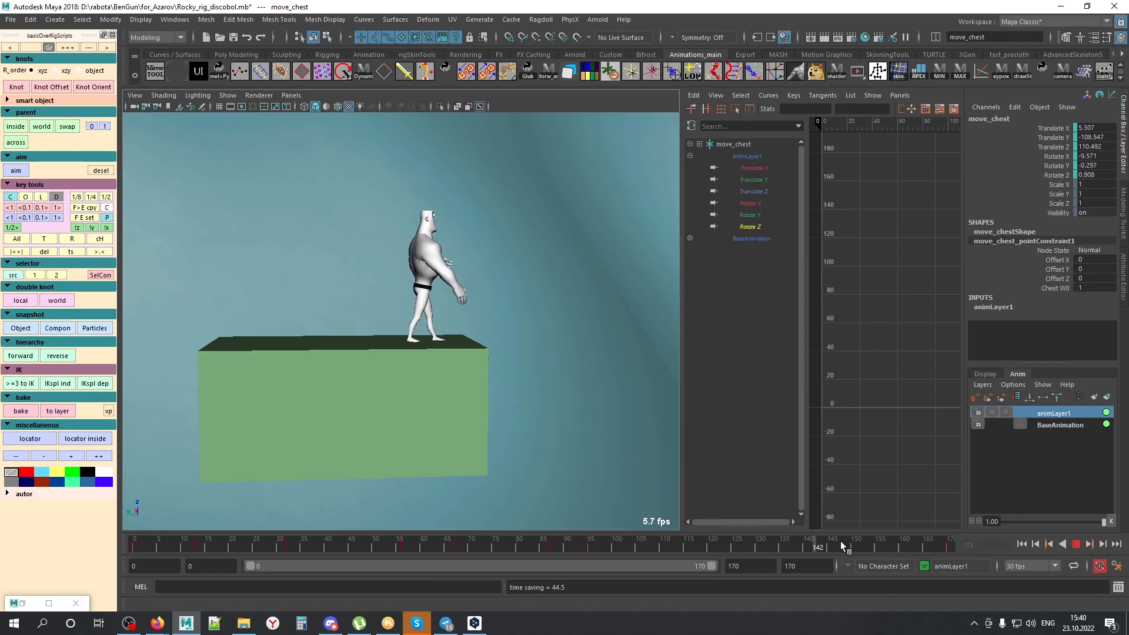
Step: Examine the animation curves of the right elbow, chest, pelvis and transform controls at frame 23
left_click(245, 543)
key("alt+c")
middle_click_drag(412, 346, 431, 354, "alt")
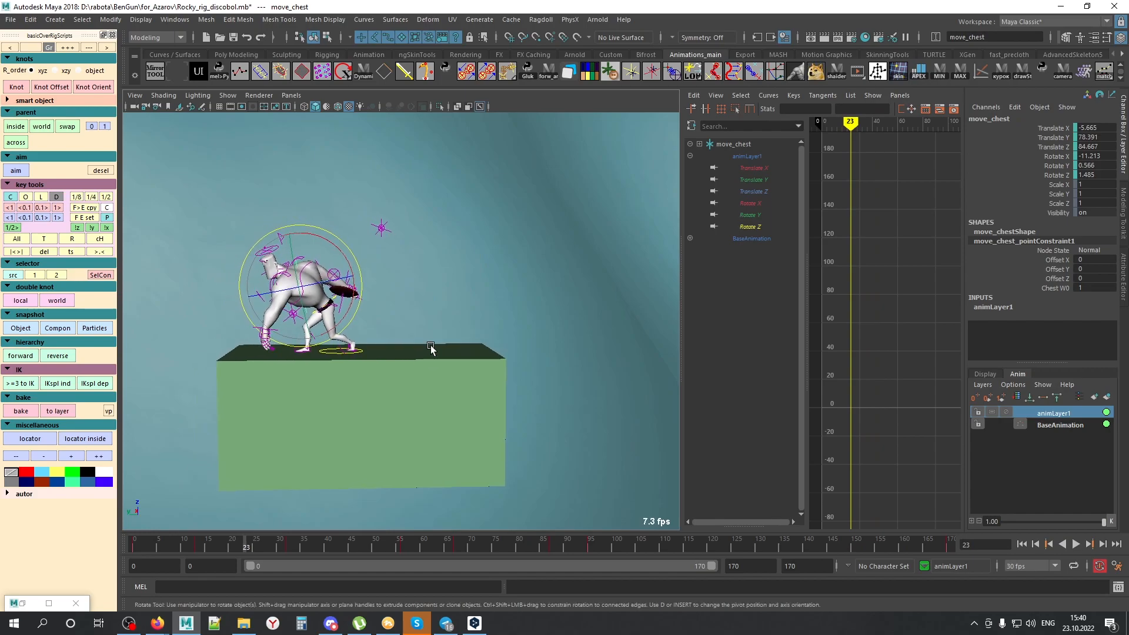
left_click(296, 271)
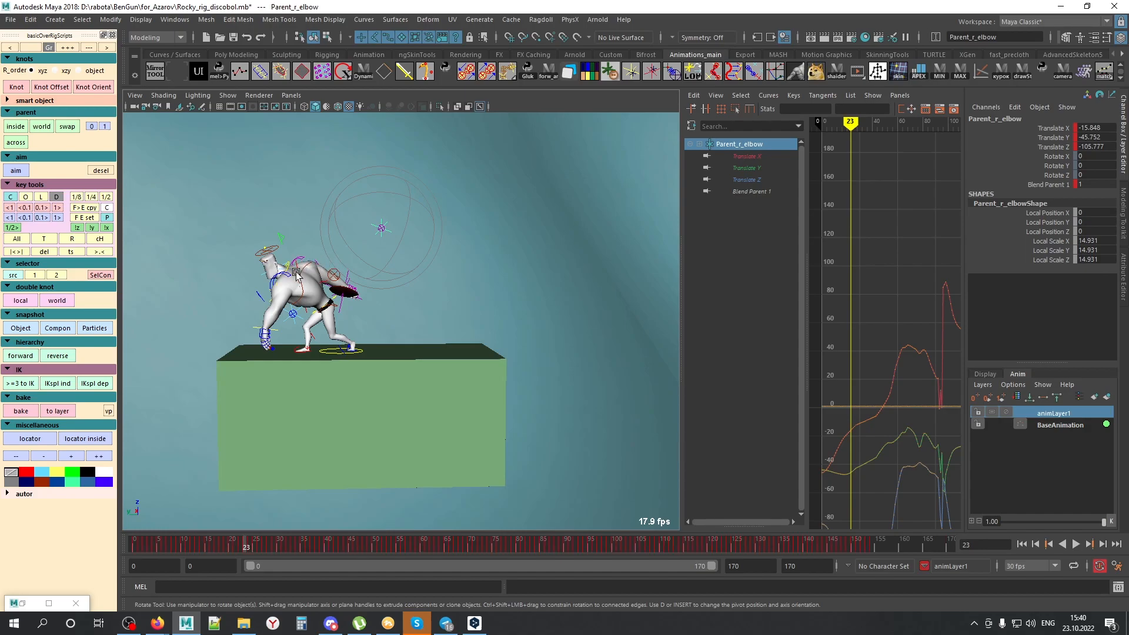
left_click(306, 265)
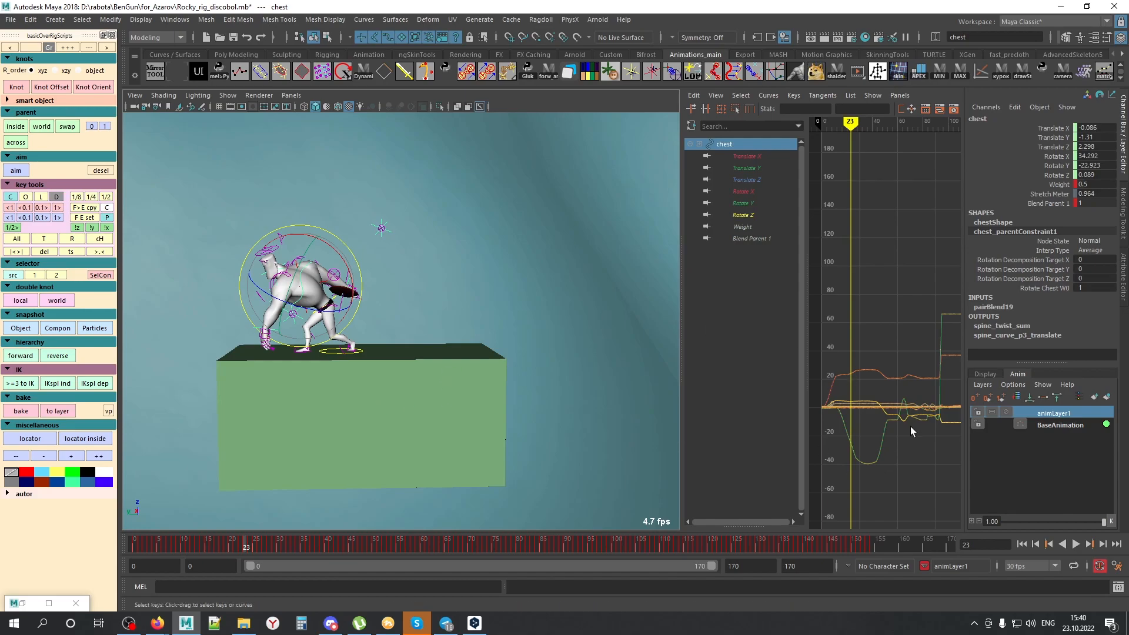
left_click(758, 196)
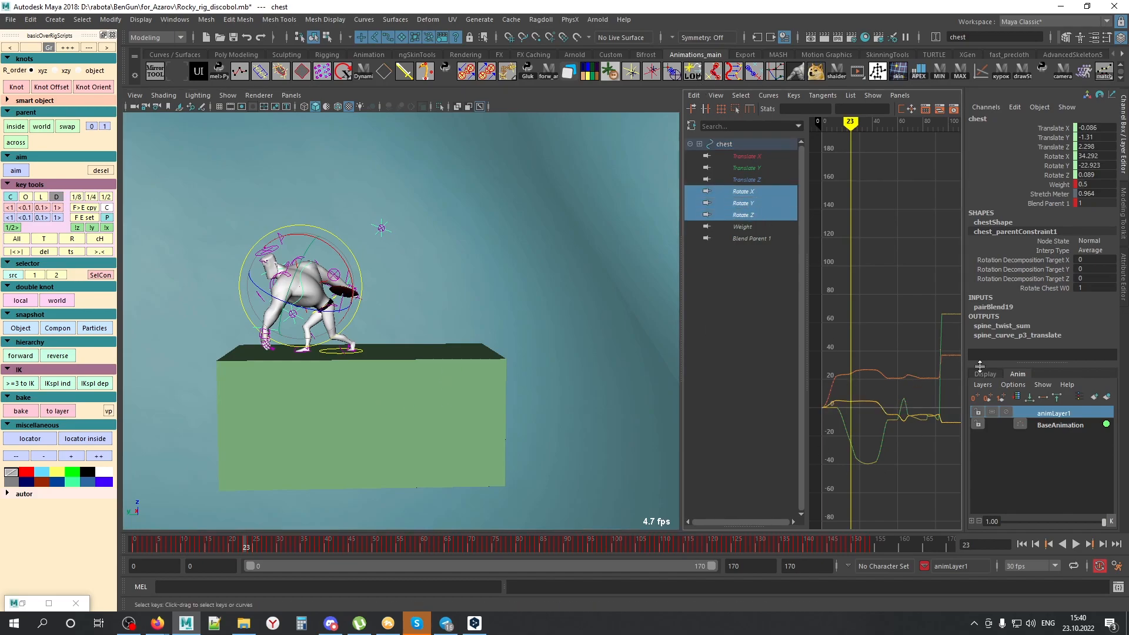
key("f")
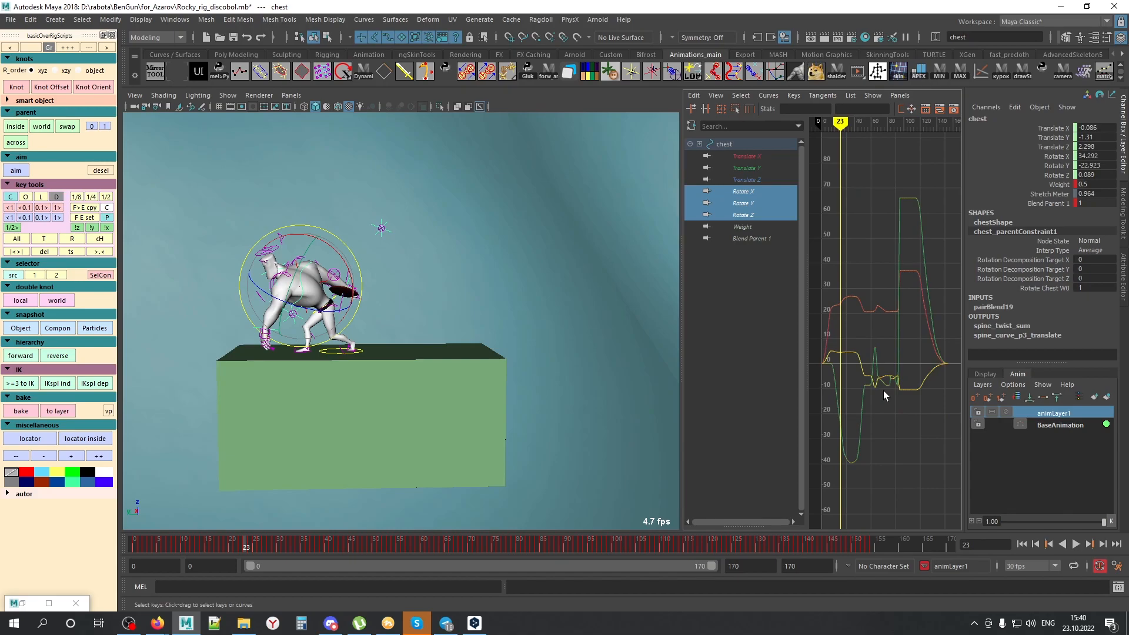
left_click(422, 297)
left_click(334, 300)
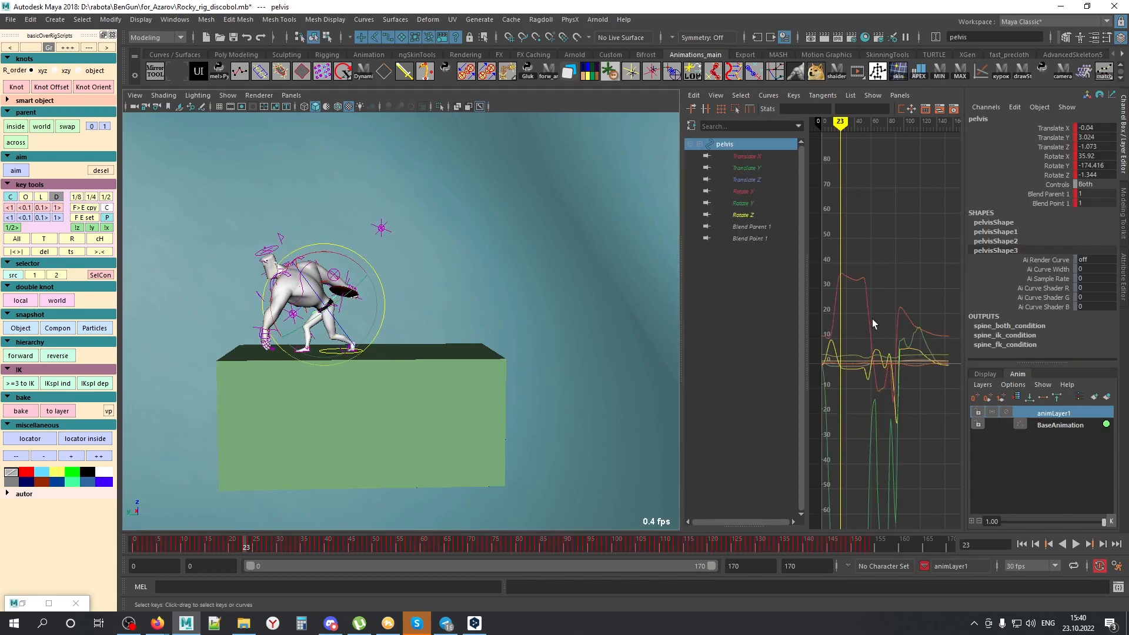
key("f")
right_click_drag(379, 370, 445, 343, "alt")
left_click(413, 400)
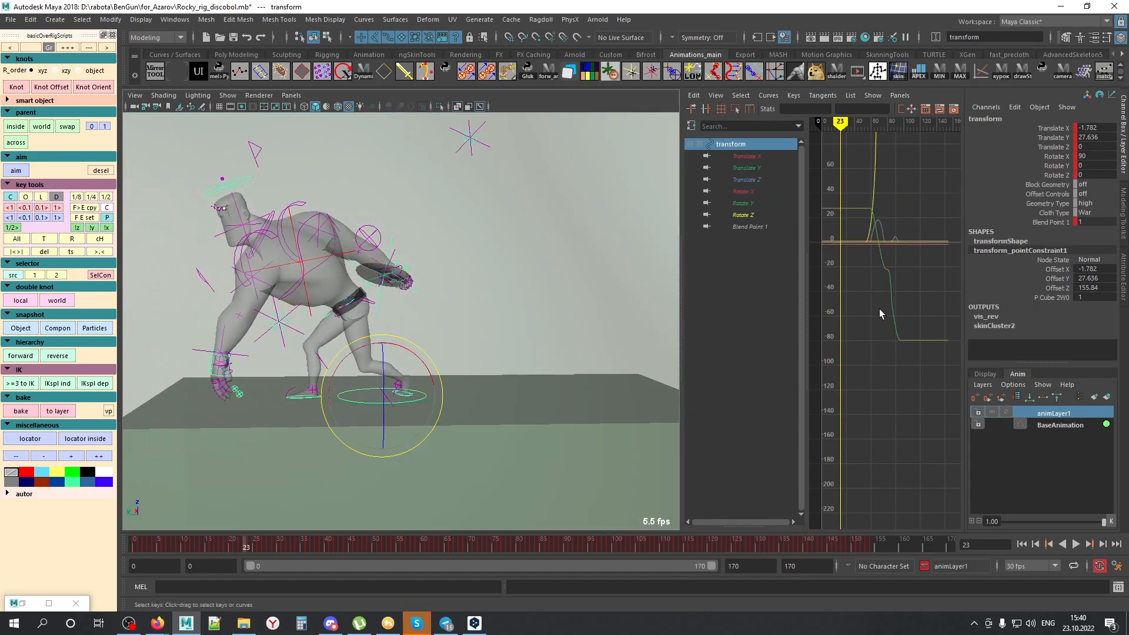
key("f")
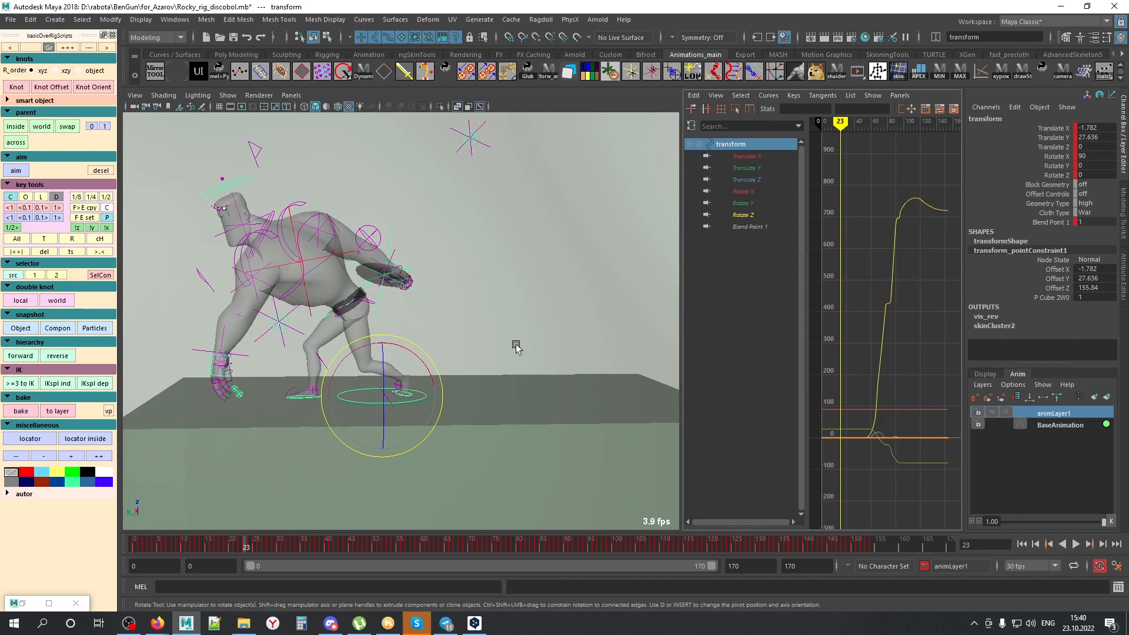
Step: Move the move_chest control at frame 47 to about X -9.65, Y 88.39, Z 82.87 and set a key
left_click(329, 252)
key("alt+x")
scroll(443, 310, "down", 2)
middle_click_drag(442, 311, 418, 359, "alt")
scroll(429, 370, "down", 1)
left_click_drag(241, 542, 361, 541)
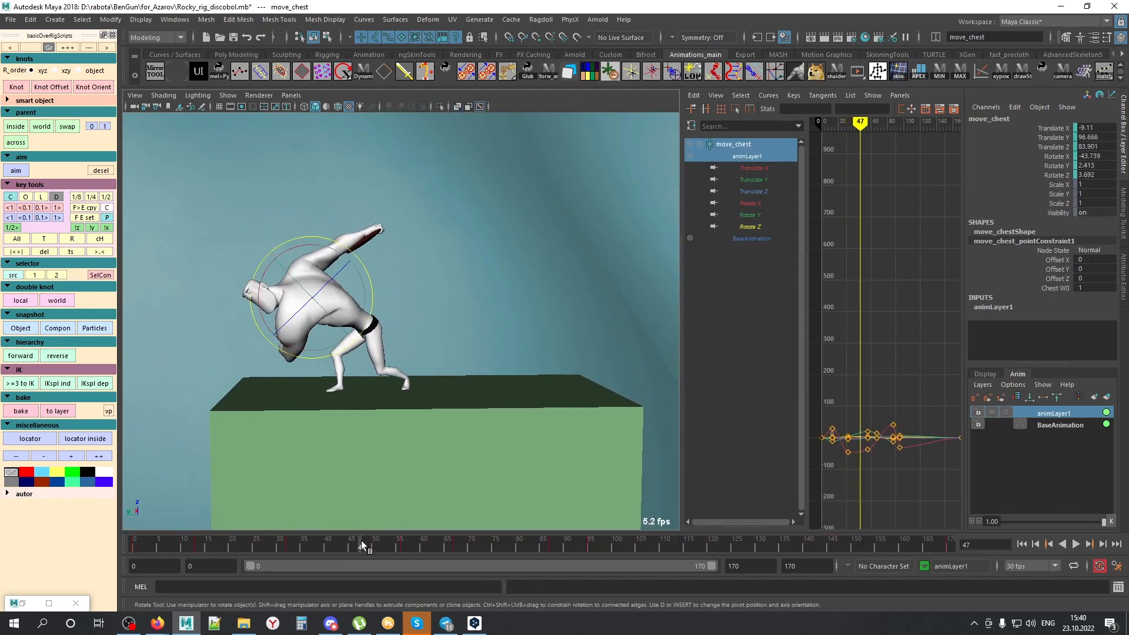
key("w")
middle_click_drag(418, 464, 422, 464)
key("s")
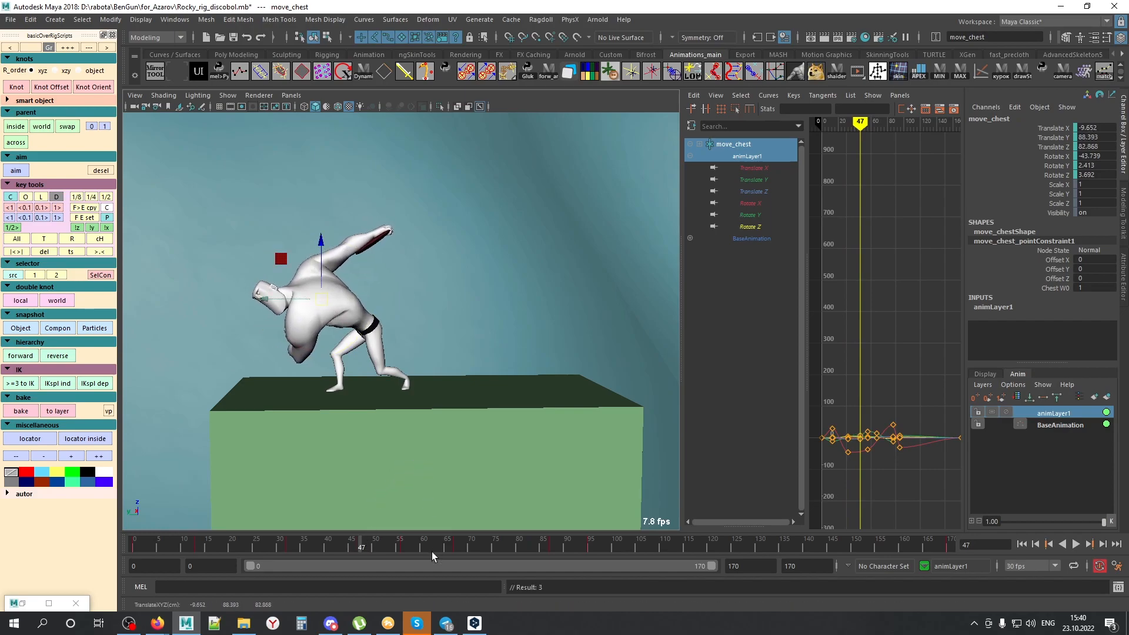
Step: Rotate and reposition the move_chest control at frame 91 and play back the throw
left_click_drag(363, 548, 570, 524)
key("e")
middle_click_drag(612, 464, 610, 491)
key("w")
middle_click_drag(610, 490, 602, 478)
left_click_drag(593, 470, 602, 509, "alt")
key("alt+v")
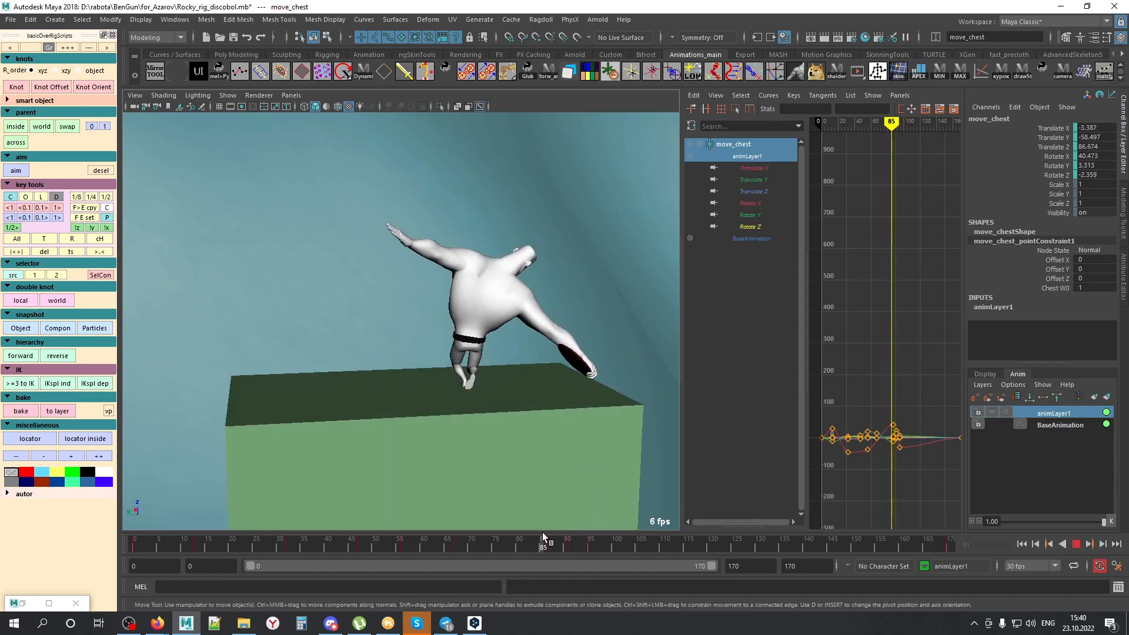
Step: Rotate the move_chest control at frame 93 on animLayer1
mouse_move(601, 553)
left_mouse_down()
mouse_move(568, 546)
mouse_move(580, 553)
left_mouse_up()
left_click_drag(581, 477, 574, 469, "alt")
key("e")
middle_click_drag(631, 468, 618, 470)
Step: Delete the move_chest keys at frame 91 from the animLayer1 curves
mouse_move(579, 540)
left_mouse_down()
mouse_move(511, 514)
mouse_move(584, 537)
left_mouse_up()
middle_click_drag(849, 326, 864, 189, "alt")
right_click_drag(863, 188, 926, 217, "alt+shift")
mouse_move(927, 229)
middle_mouse_down("alt")
mouse_move(806, 247)
mouse_move(904, 238)
mouse_move(923, 252)
mouse_move(911, 255)
middle_mouse_up("alt")
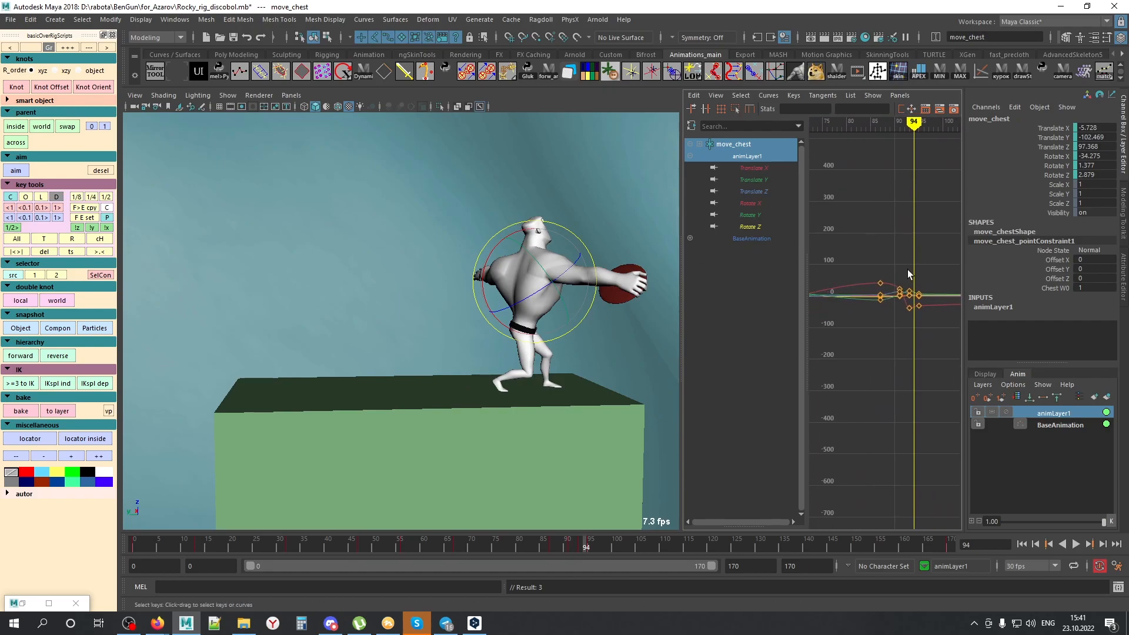
left_click_drag(903, 311, 903, 312)
key("Delete")
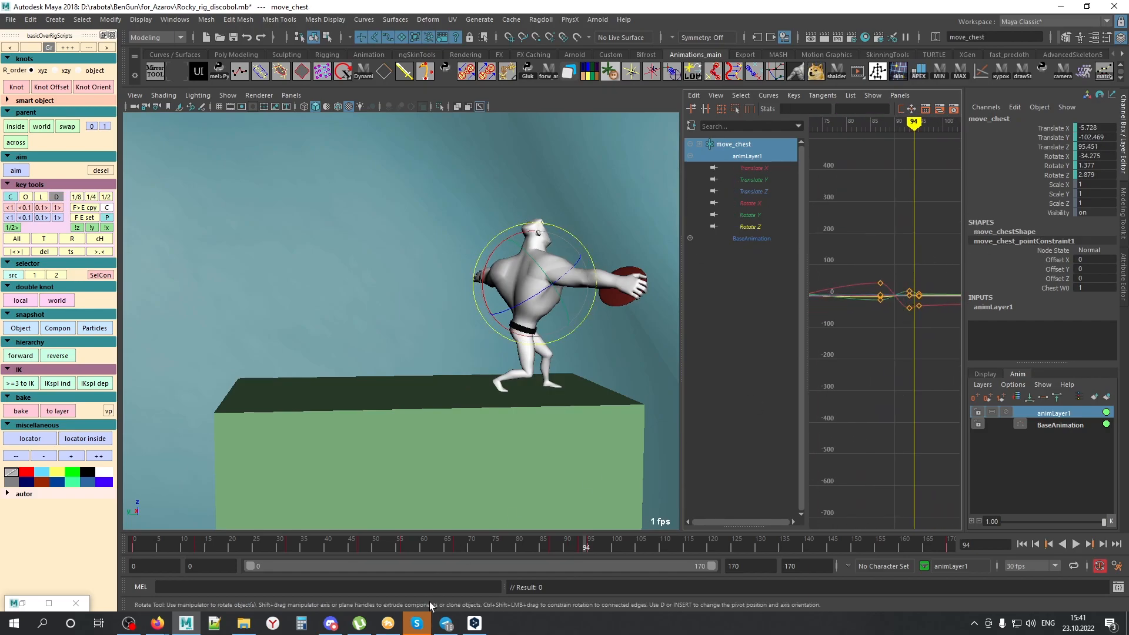
Step: Rotate the move_chest control at frame 95 to X -39.585, Y 0.546, Z 3.605 and play back the result
left_click_drag(552, 546, 591, 560)
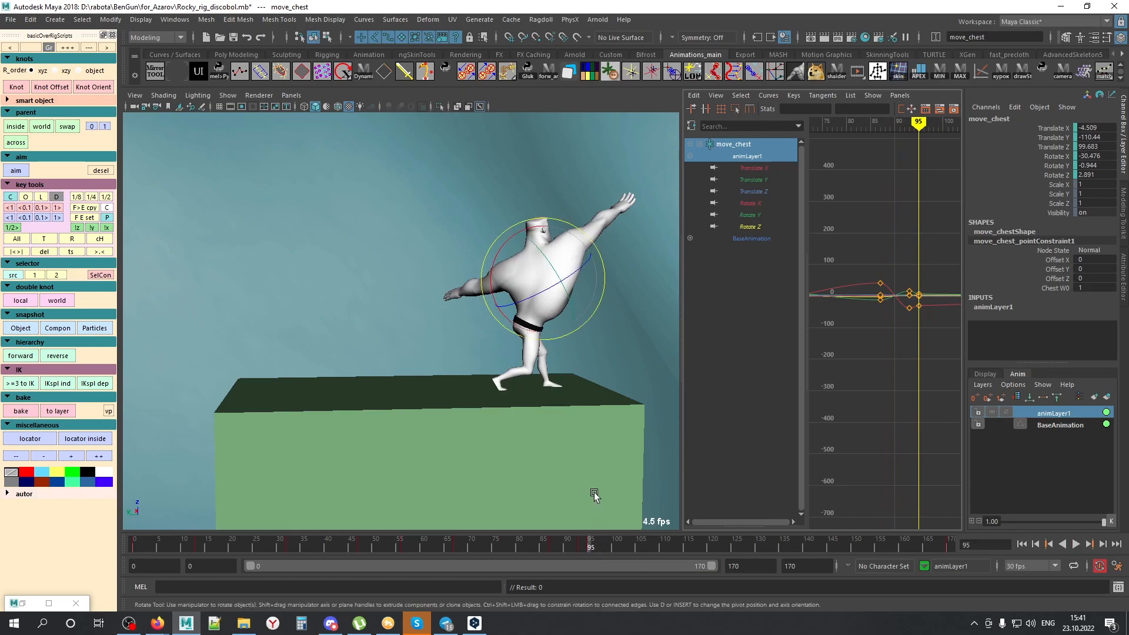
left_click_drag(612, 482, 591, 516, "alt")
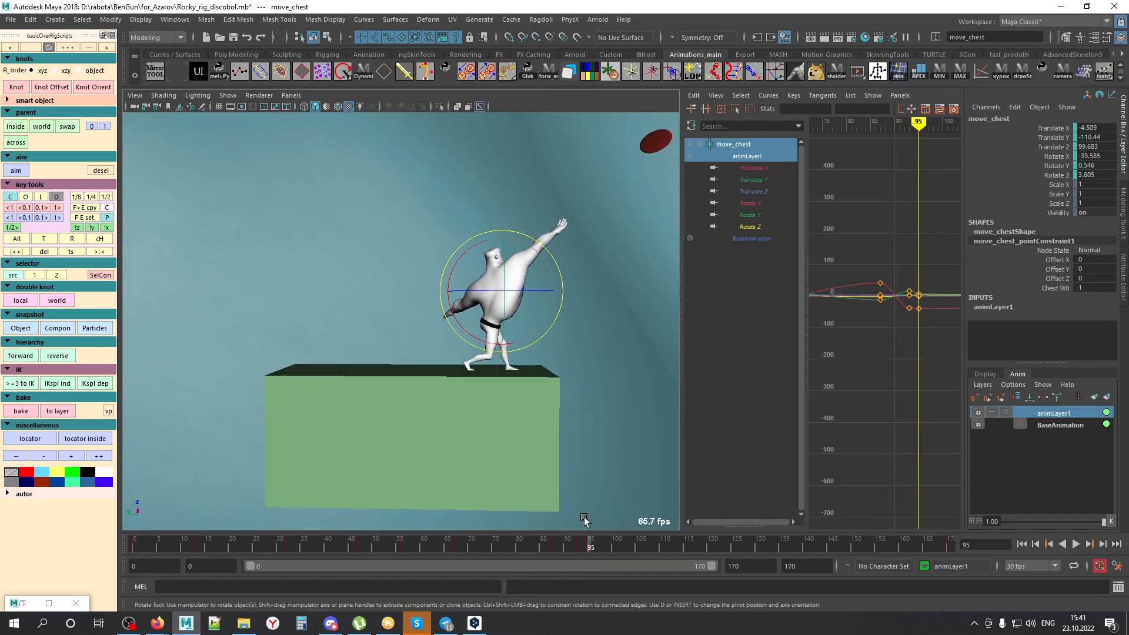
key("alt+v")
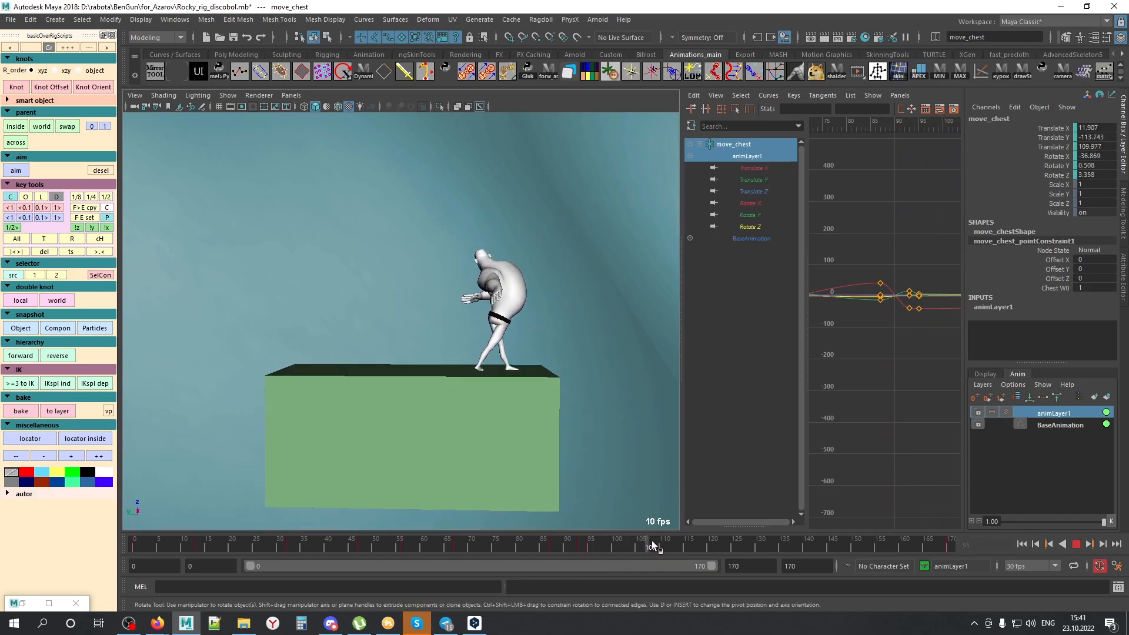
Step: Key zero rotation on move_chest at frame 116 and replay the animation
key("s")
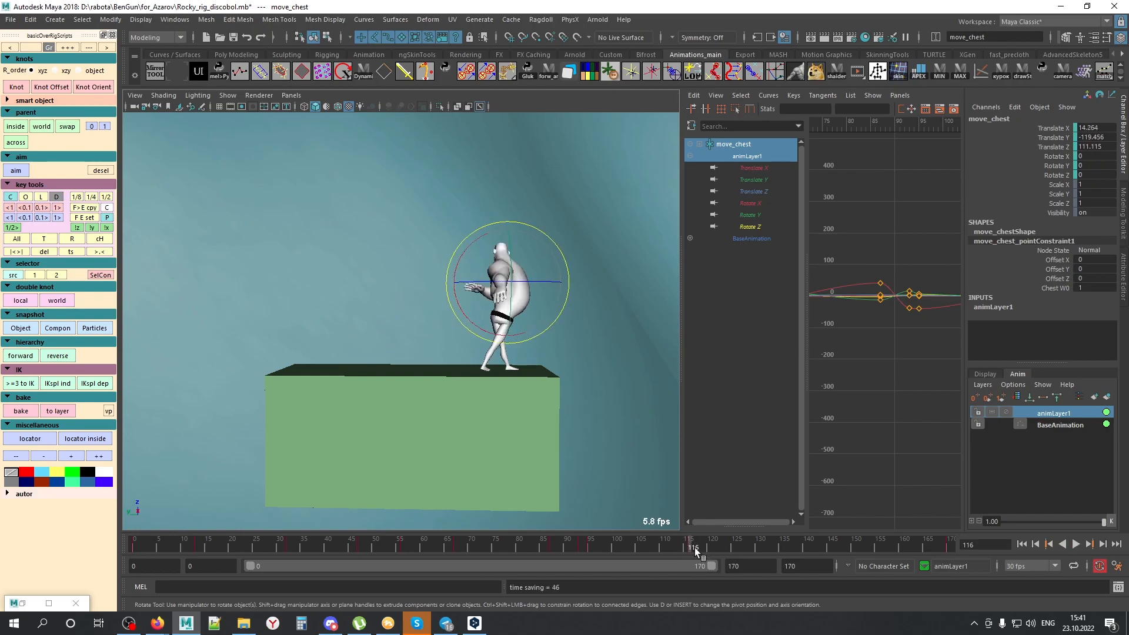
mouse_move(590, 535)
left_mouse_down()
mouse_move(553, 540)
mouse_move(622, 542)
left_mouse_up()
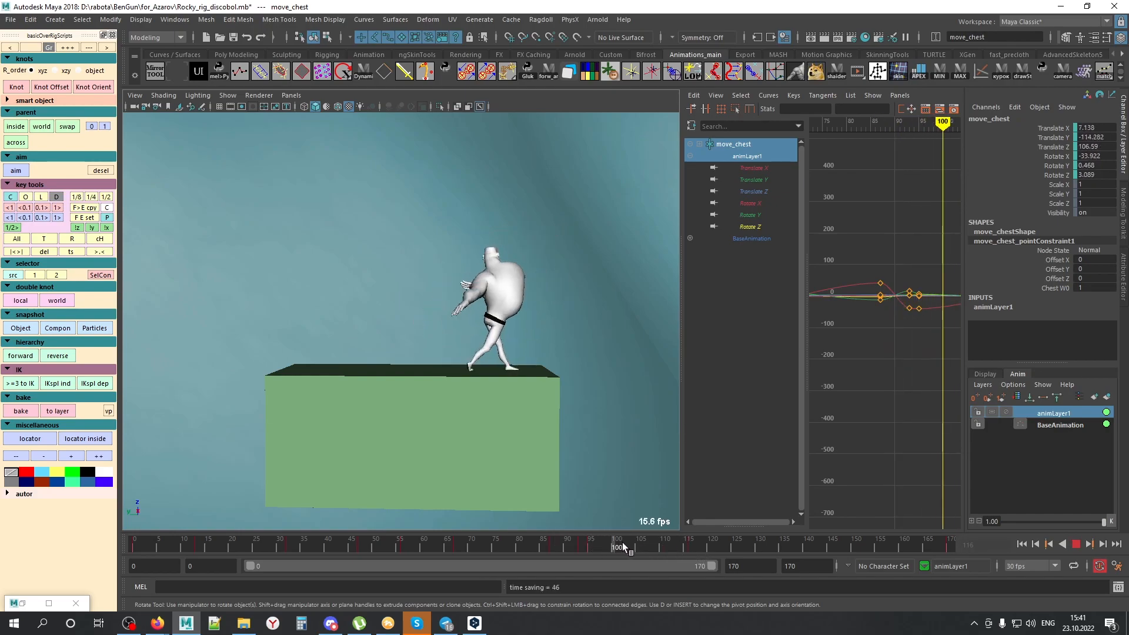
left_click(259, 536)
key("alt+v")
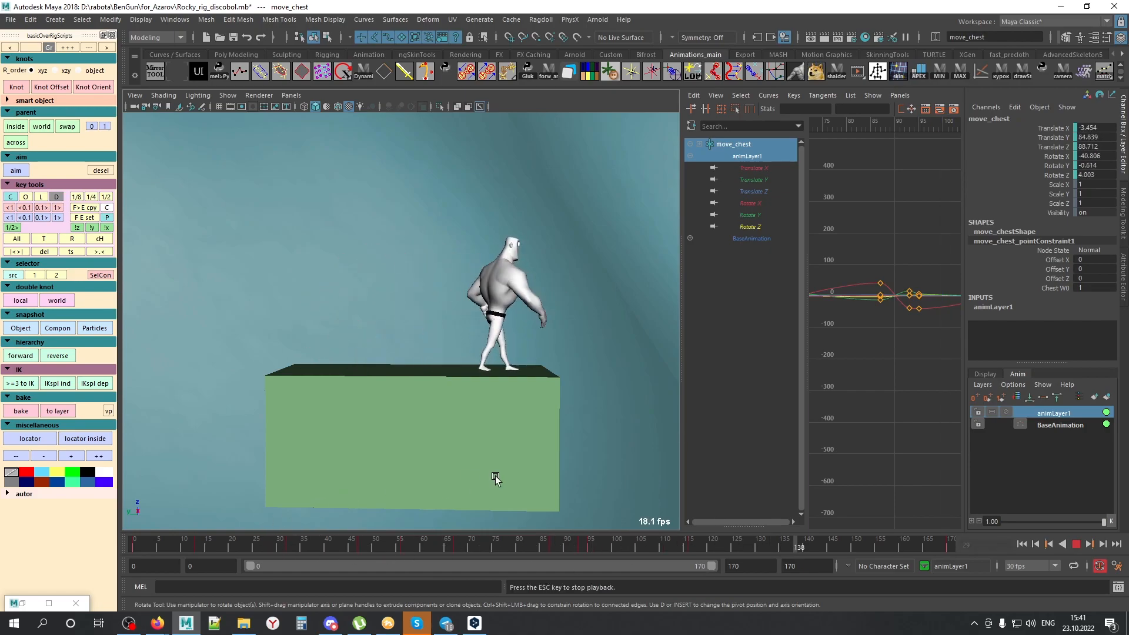
Step: Compare the playback with animLayer1 muted and with it active again
left_click(1006, 412)
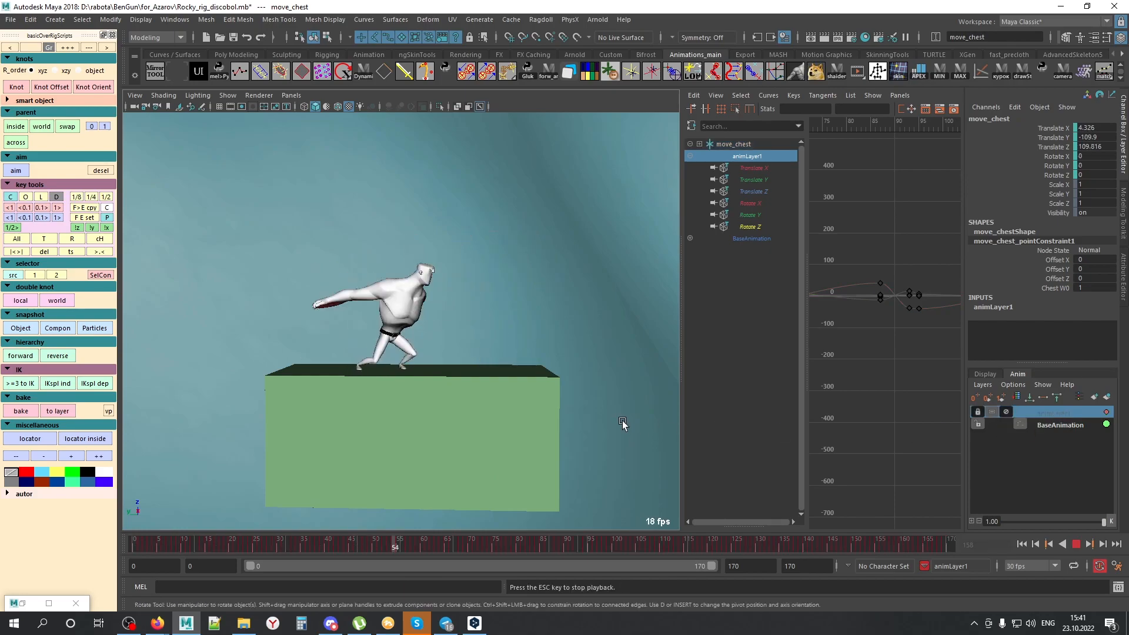
key("Escape")
left_click(1005, 411)
left_click(978, 412)
left_click(197, 548)
key("alt+v")
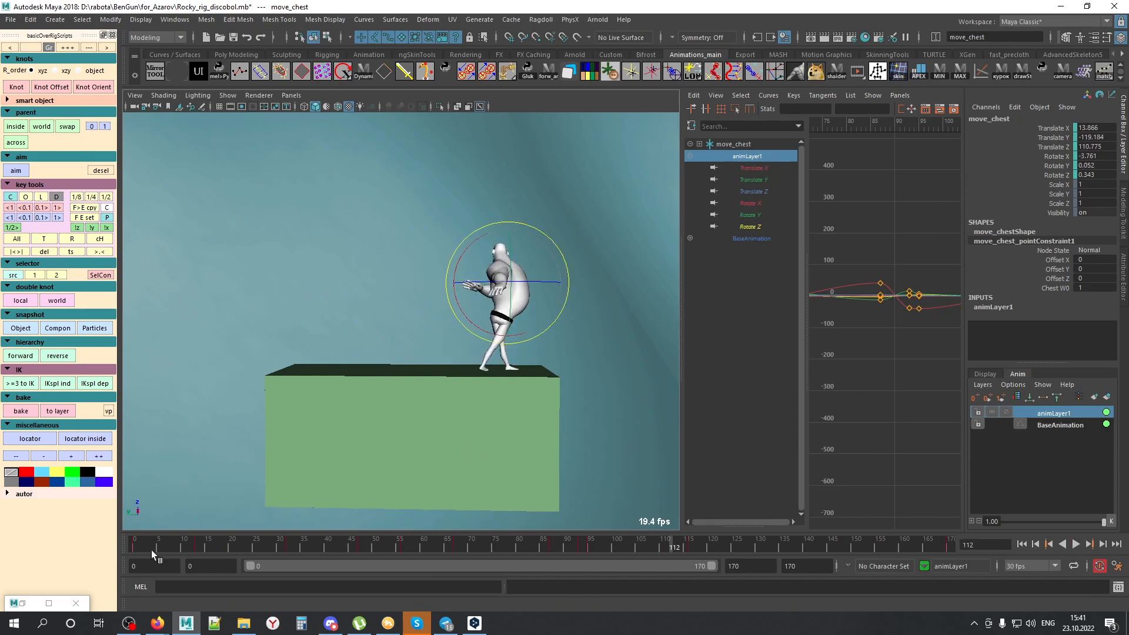
Step: Delete the move_chest key at frame 13 and play the animation back
mouse_move(177, 540)
left_mouse_down()
mouse_move(147, 538)
mouse_move(198, 547)
left_mouse_up()
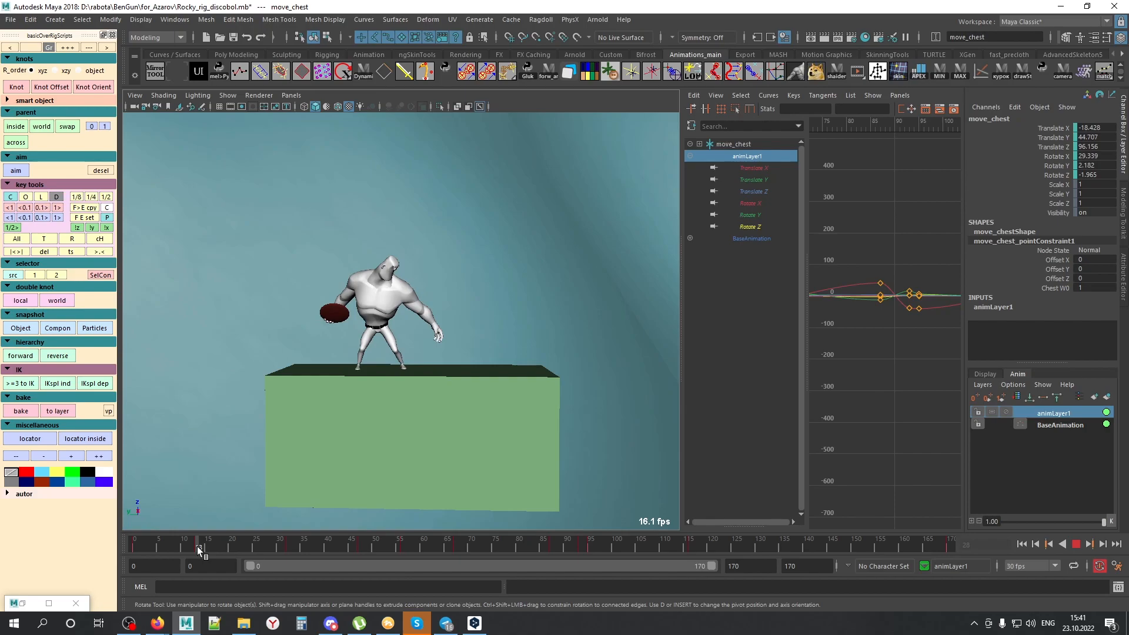
right_click(198, 547)
left_click(287, 319)
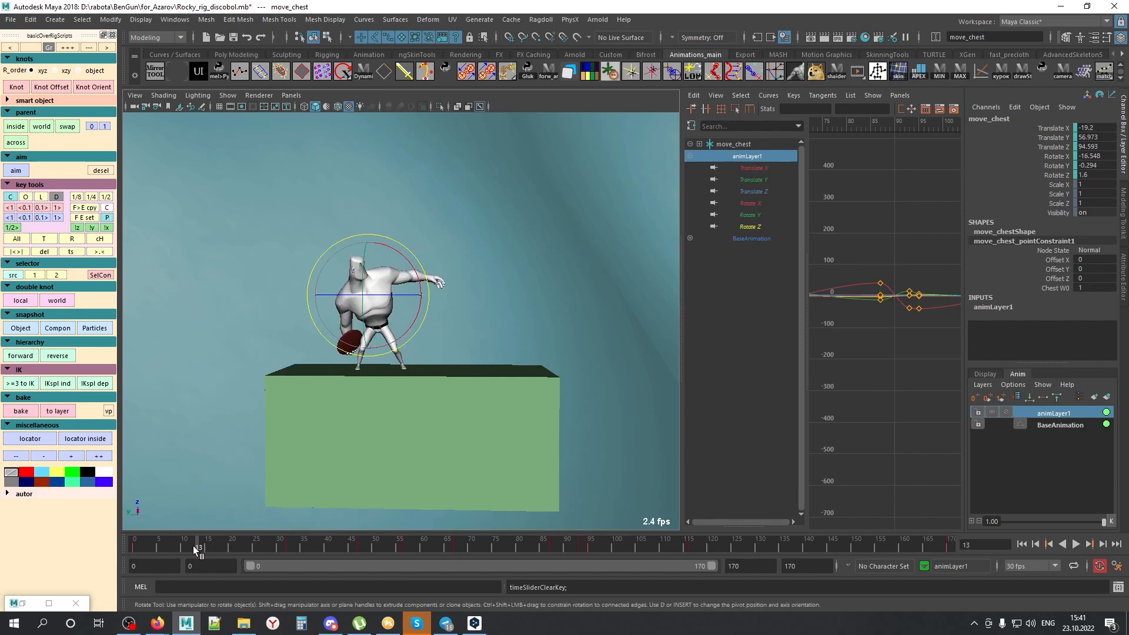
key("alt+v")
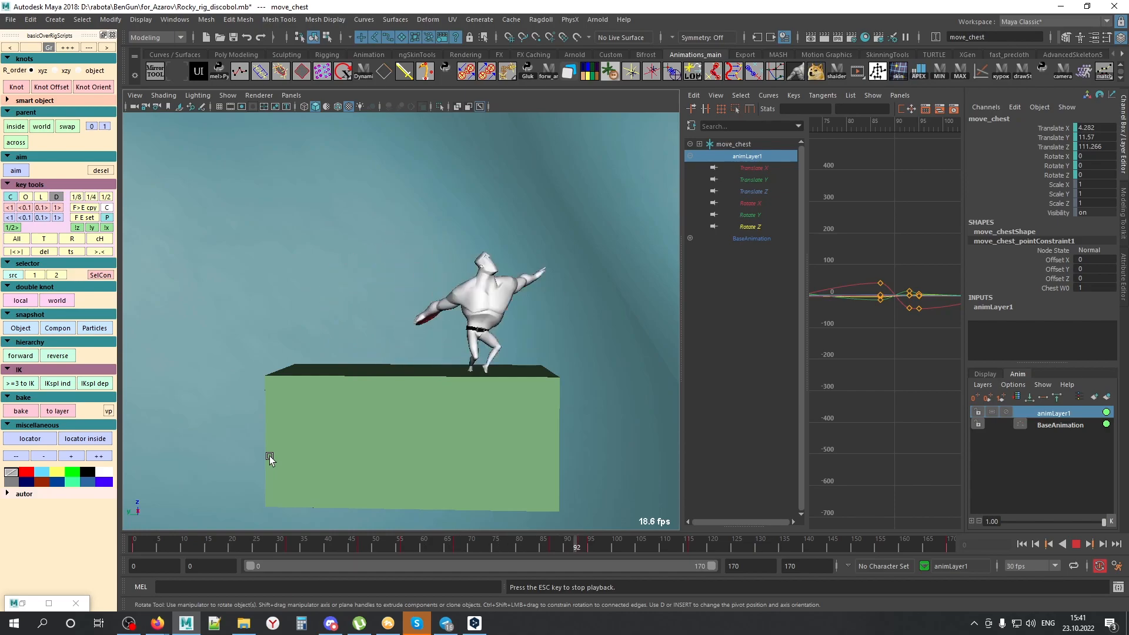
key("Escape")
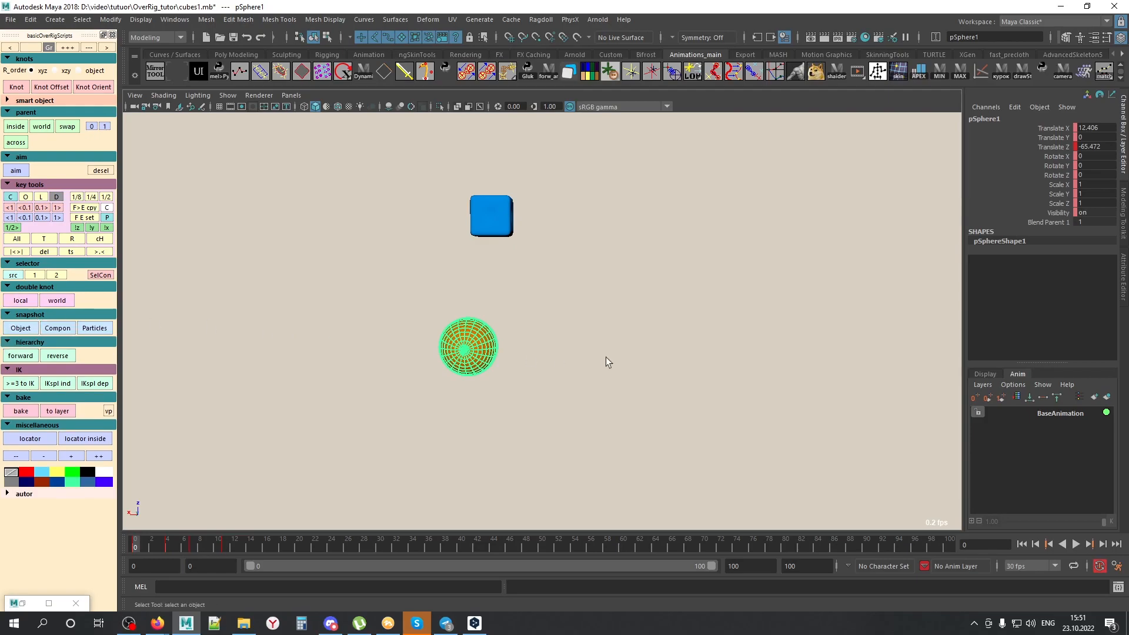
Step: Select the orange sphere pSphere1 and create an Object snapshot locator from its animation
left_click(588, 358)
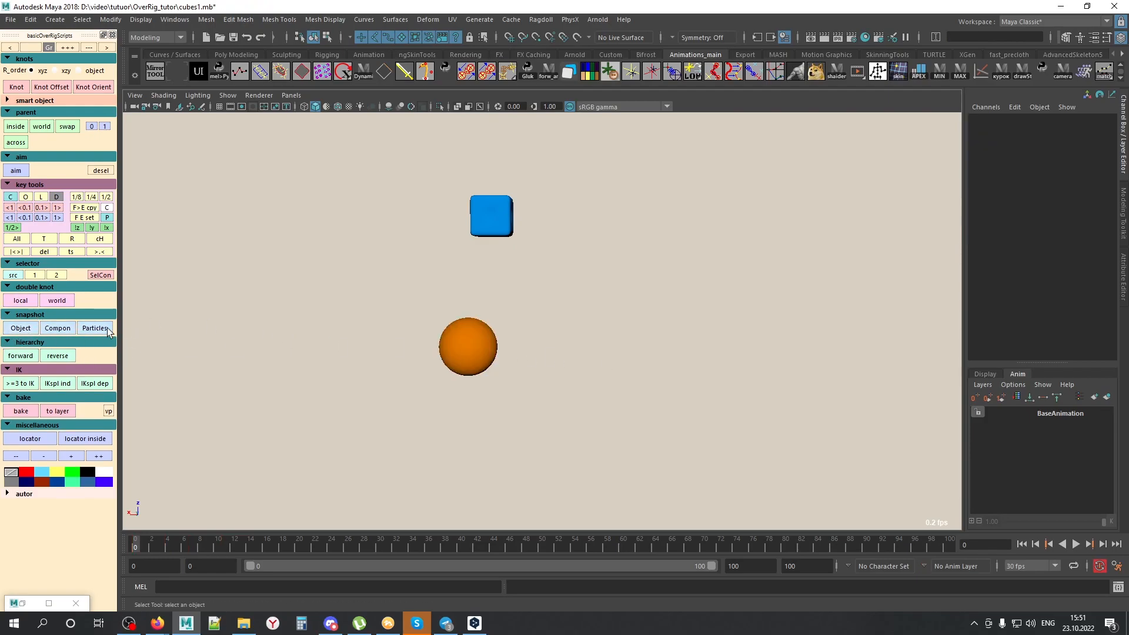
left_click(451, 352)
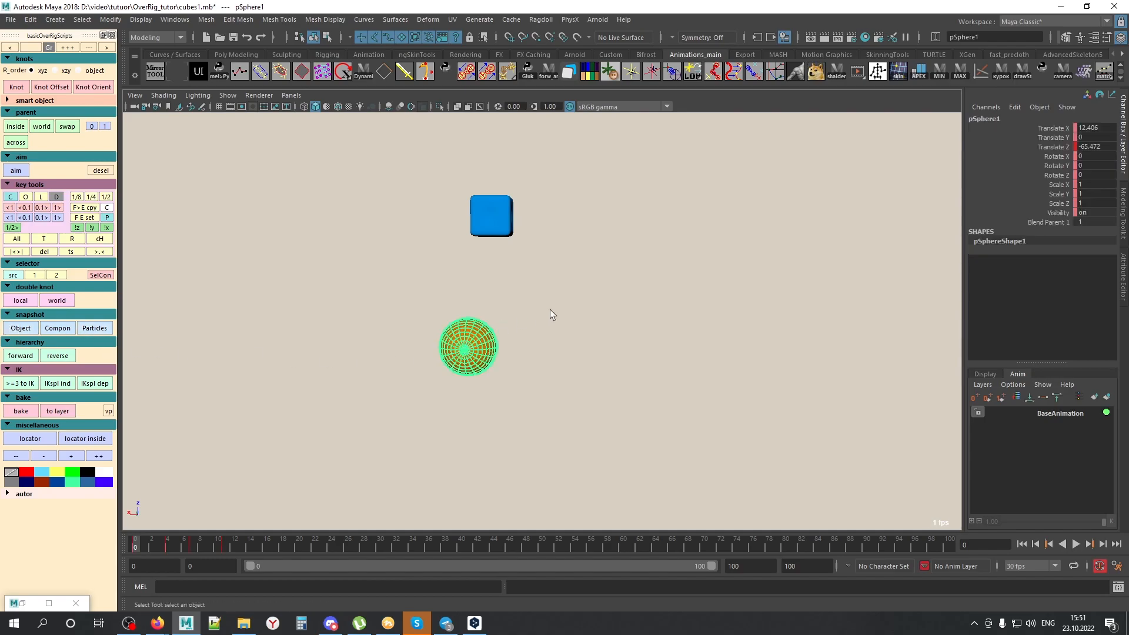
left_click(564, 331)
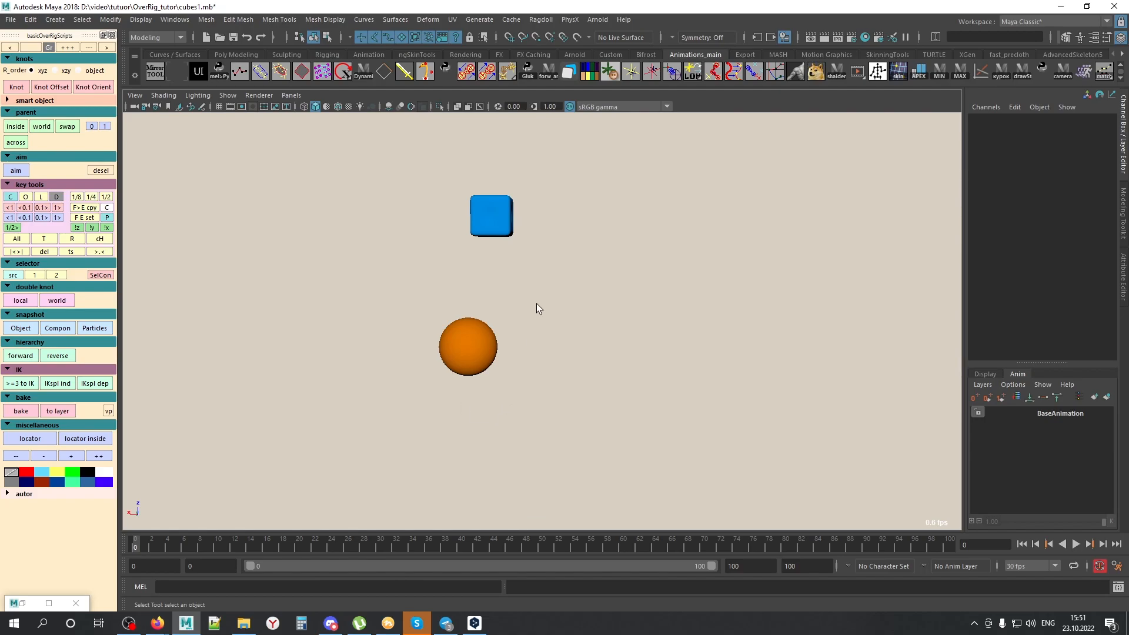
left_click(463, 348)
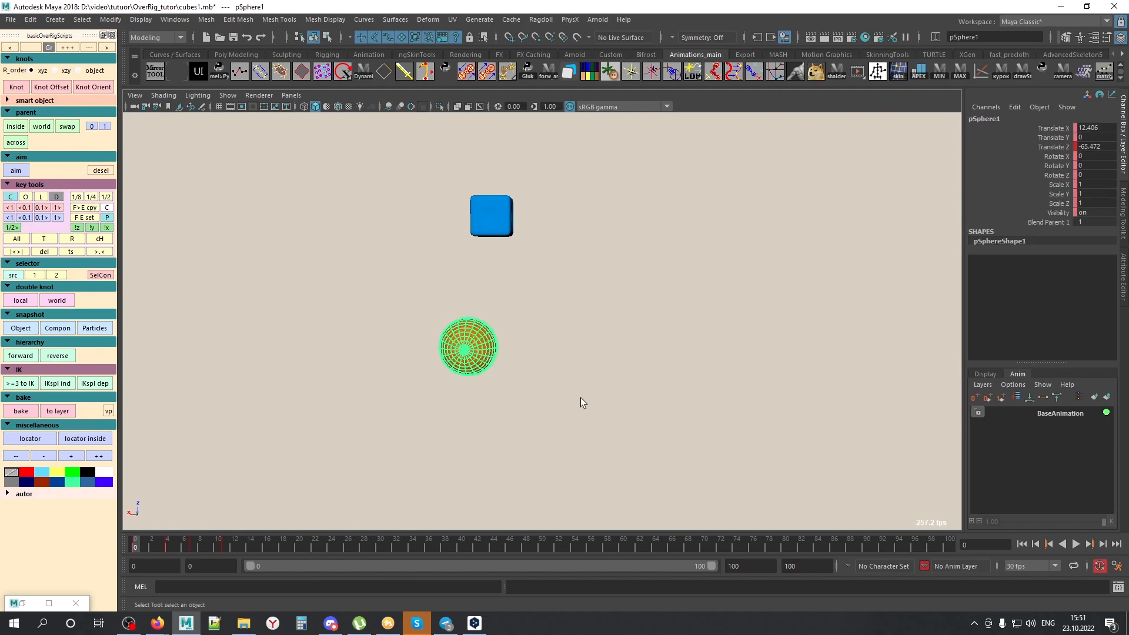
left_click(24, 332)
left_click(24, 334)
left_click(25, 336)
Step: Turn on X-Ray shading, open the Outliner and play back the sphere with its snapshot locator
left_click(600, 546)
mouse_move(599, 545)
left_mouse_down()
mouse_move(143, 542)
mouse_move(168, 541)
left_mouse_up()
key("alt+x")
scroll(457, 447, "down", 2)
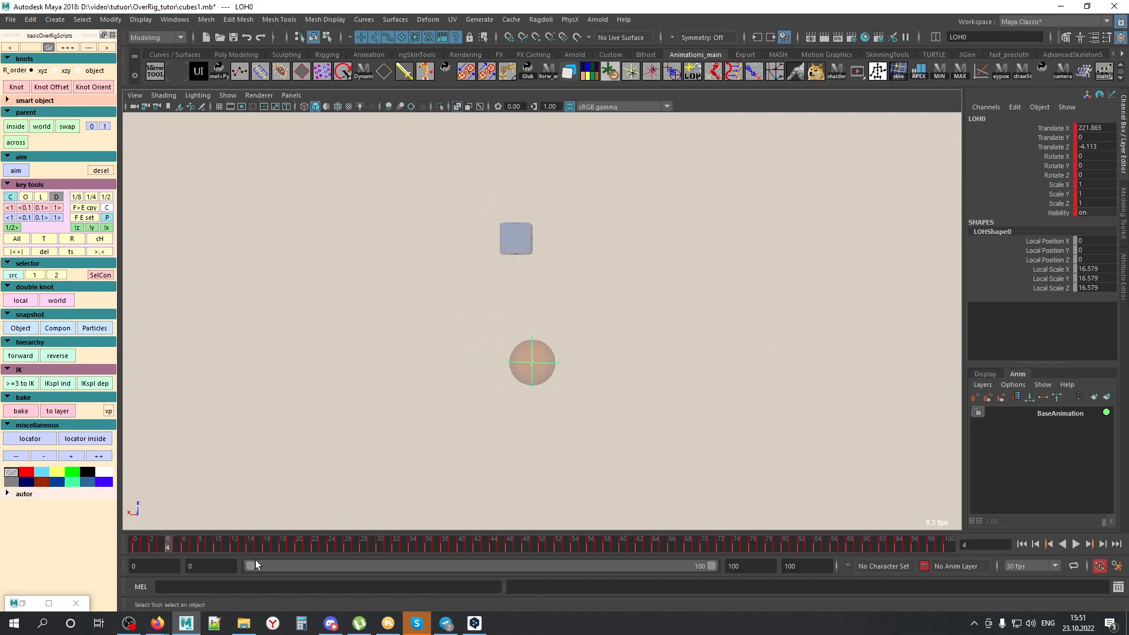
left_click_drag(752, 39, 792, 51)
key("alt+v")
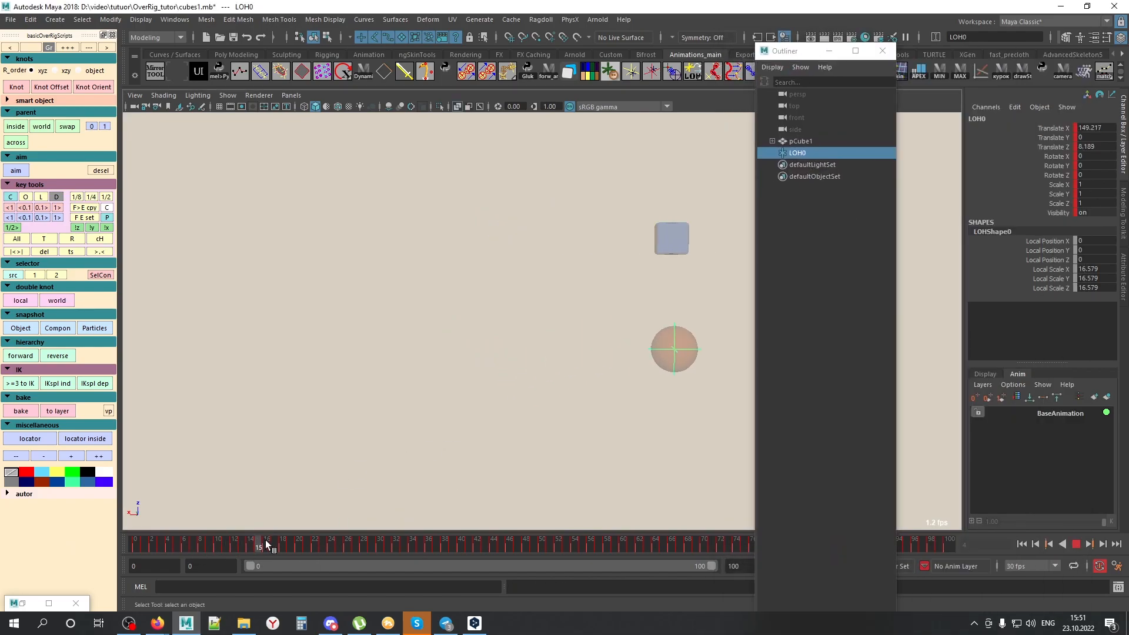
left_click_drag(259, 540, 159, 540)
Step: Assign the LOH0 locator to a new display layer and hide that layer
left_click_drag(800, 52, 1114, 177)
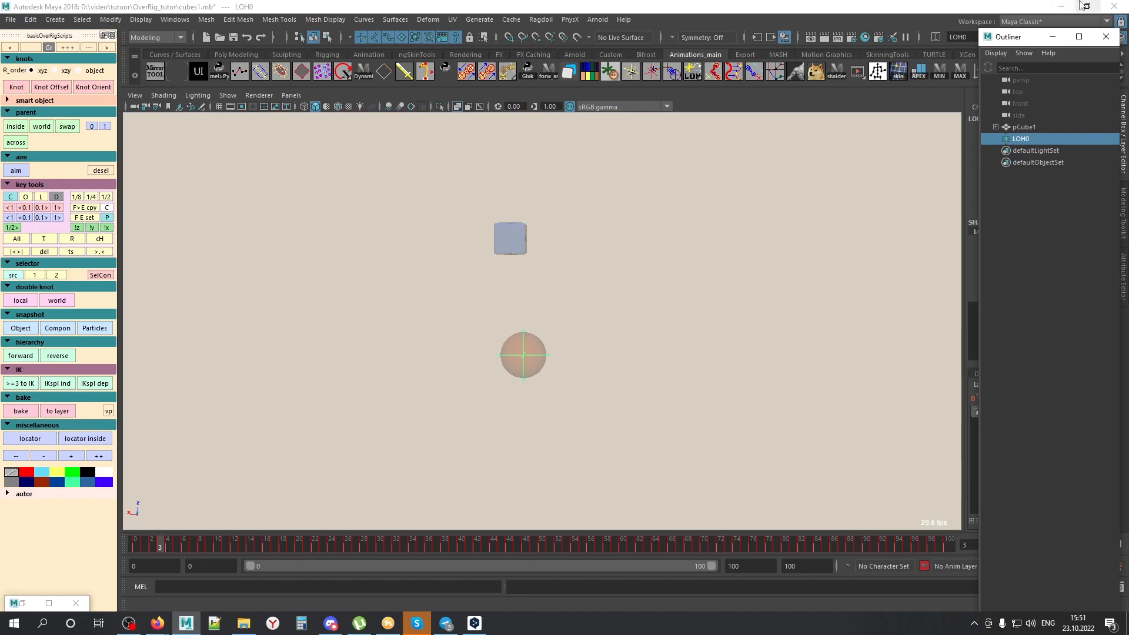
left_click_drag(1022, 37, 1005, 81)
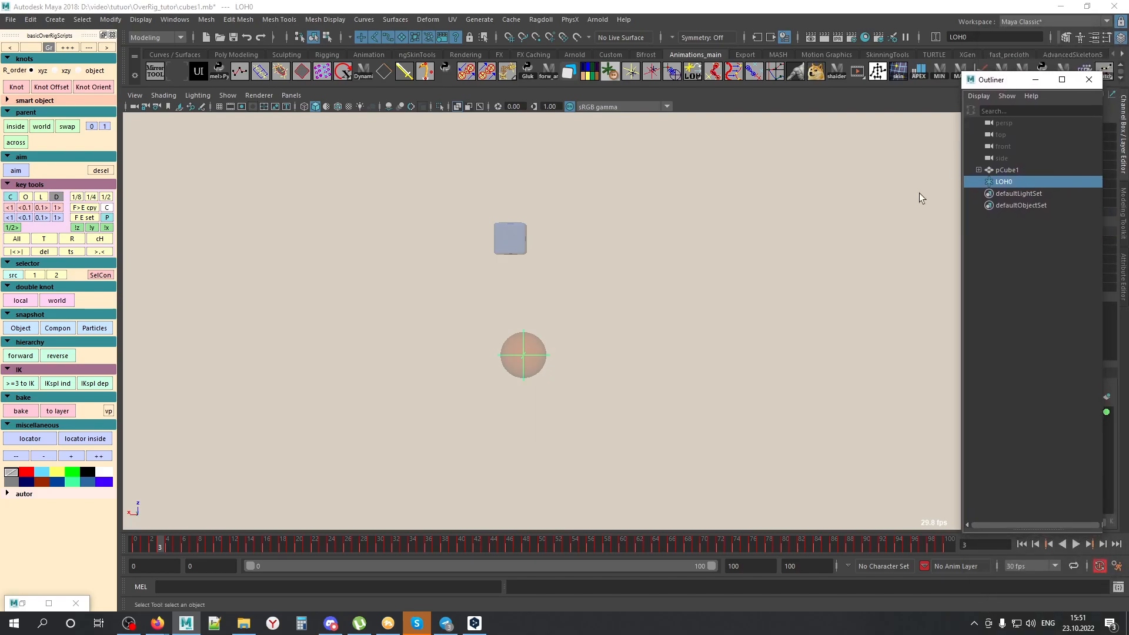
left_click(764, 253)
left_click_drag(683, 292, 467, 387)
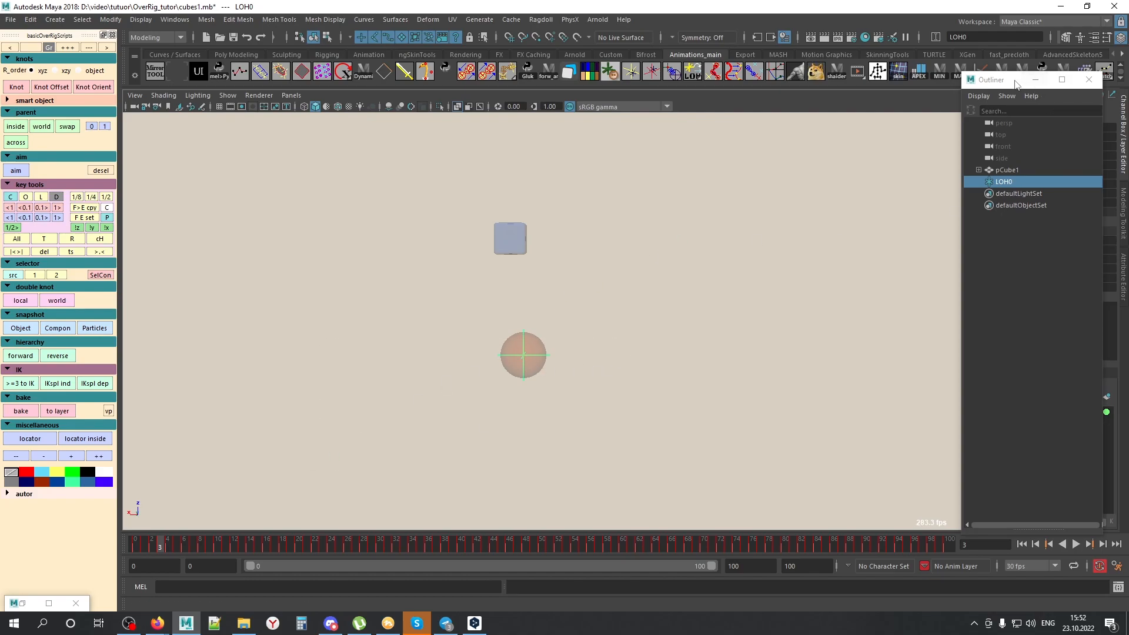
left_click_drag(1012, 80, 863, 75)
left_click(985, 374)
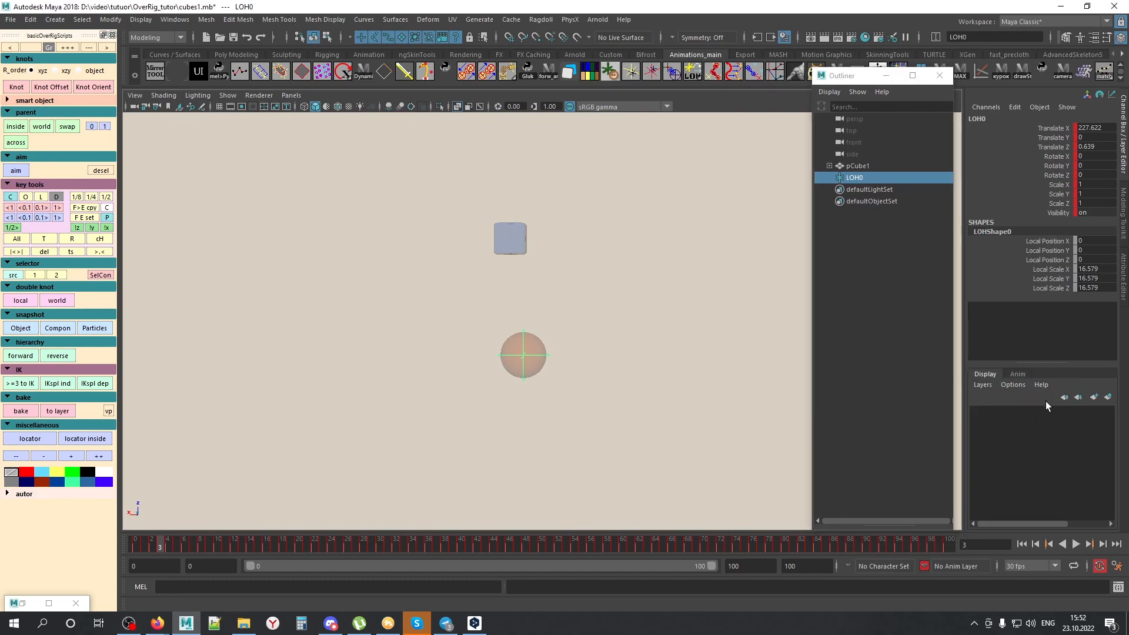
left_click(1107, 397)
left_click(977, 412)
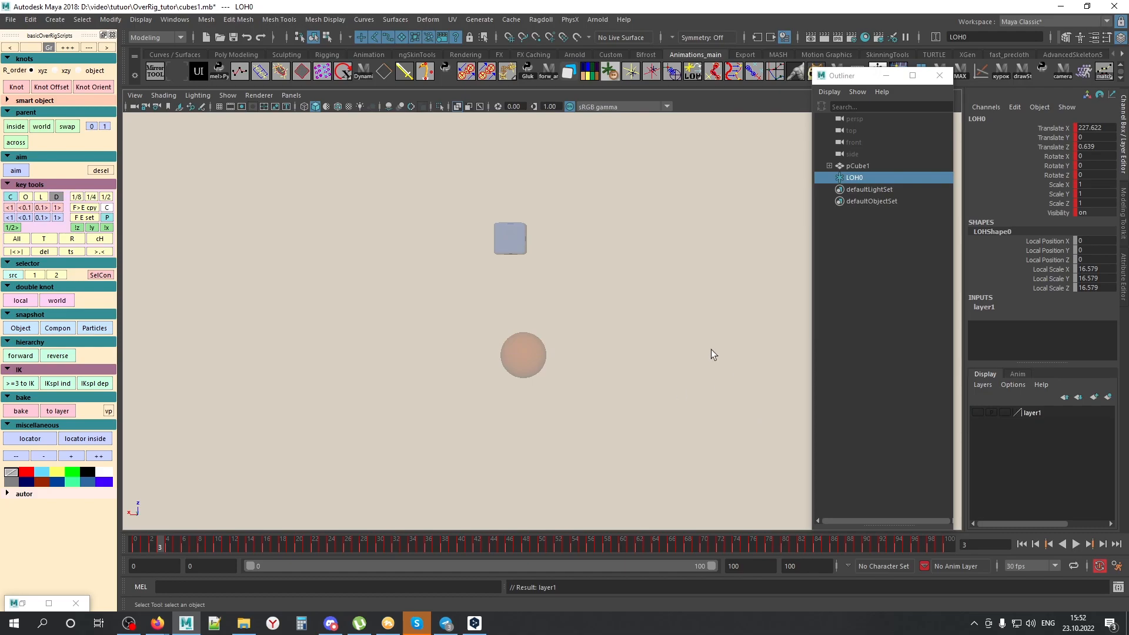
Step: Show layer1 temporarily to select LOH0 together with the sphere, and hide the layer again
left_click_drag(714, 352, 315, 393)
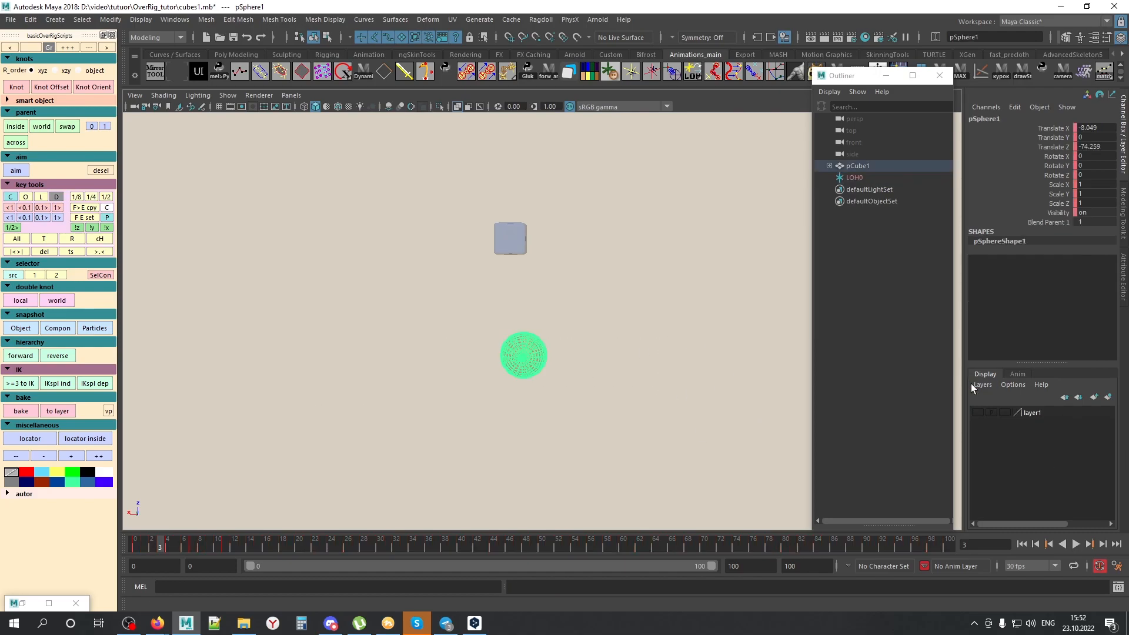
left_click(973, 412)
left_click(634, 358)
left_click(544, 354)
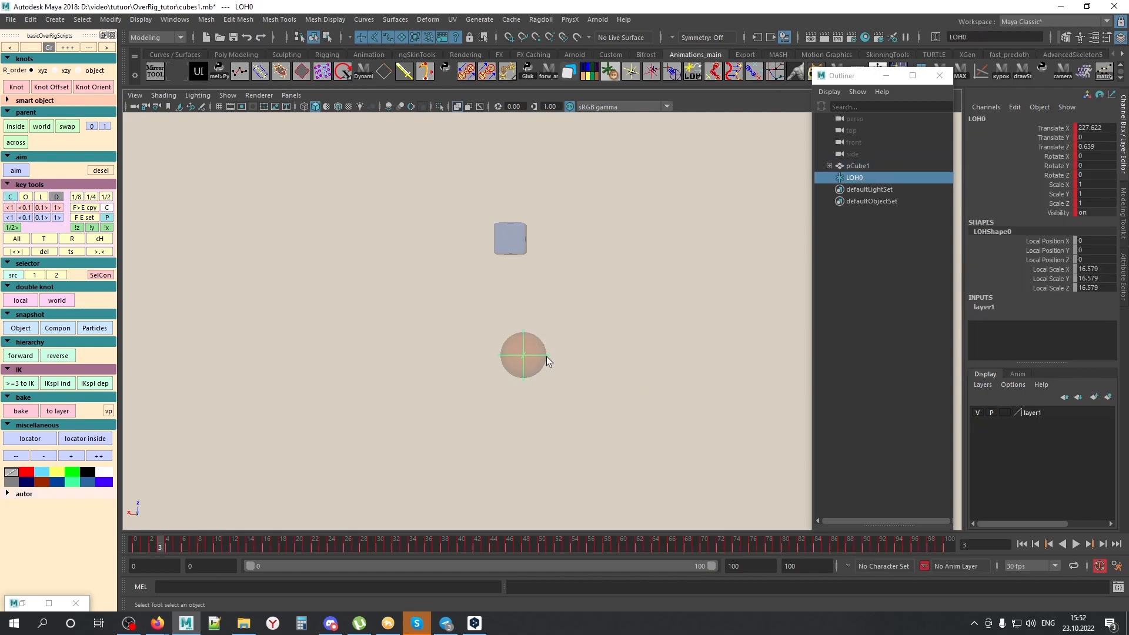
left_click(536, 341, "shift")
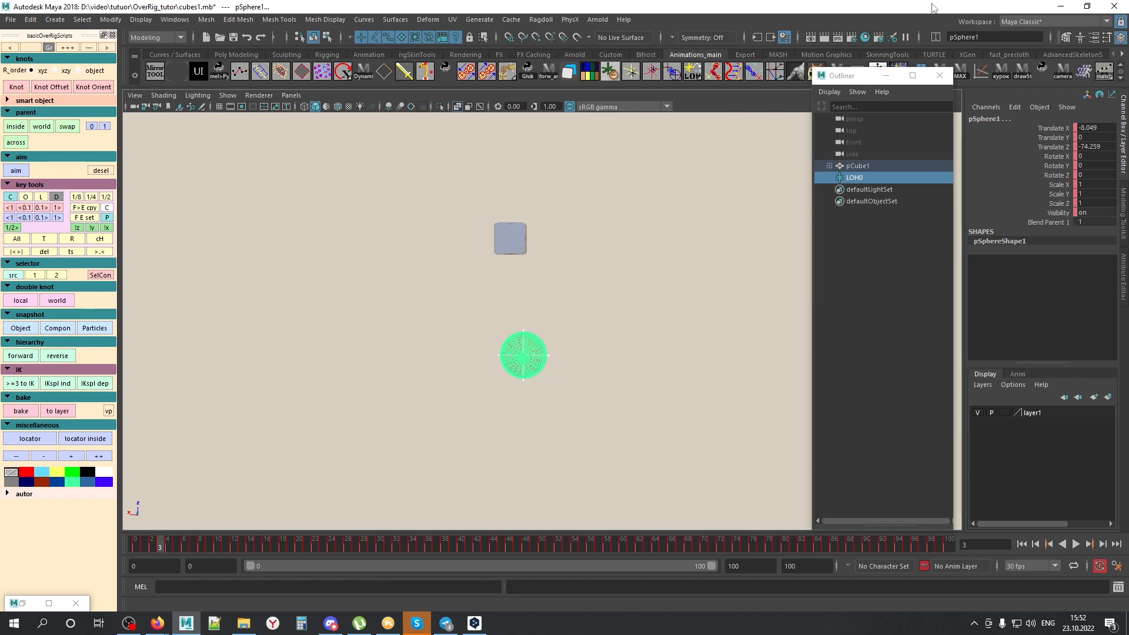
left_click(978, 413)
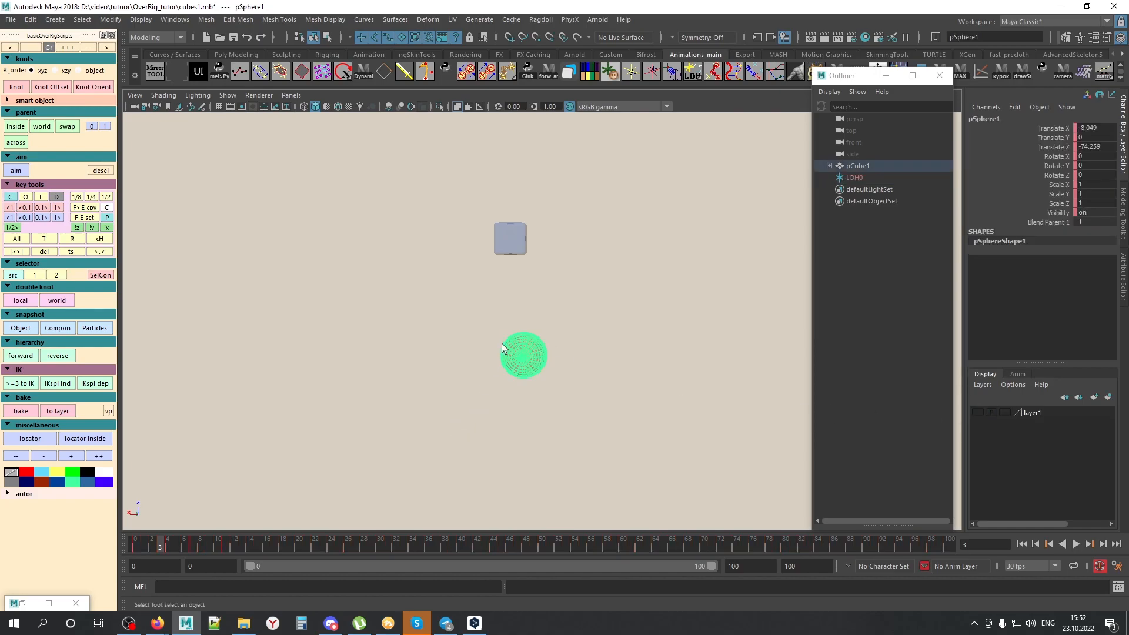
Step: Turn off X-Ray shading and return to frame 0 with the cube and sphere framed
right_click_drag(591, 367, 610, 368, "alt")
left_click(610, 368)
left_click_drag(603, 353, 487, 406)
middle_click_drag(627, 384, 627, 362, "alt")
left_click(637, 323)
key("alt+x")
mouse_move(149, 543)
left_mouse_down()
mouse_move(115, 542)
mouse_move(196, 535)
mouse_move(132, 538)
left_mouse_up()
right_click_drag(482, 391, 414, 379, "alt")
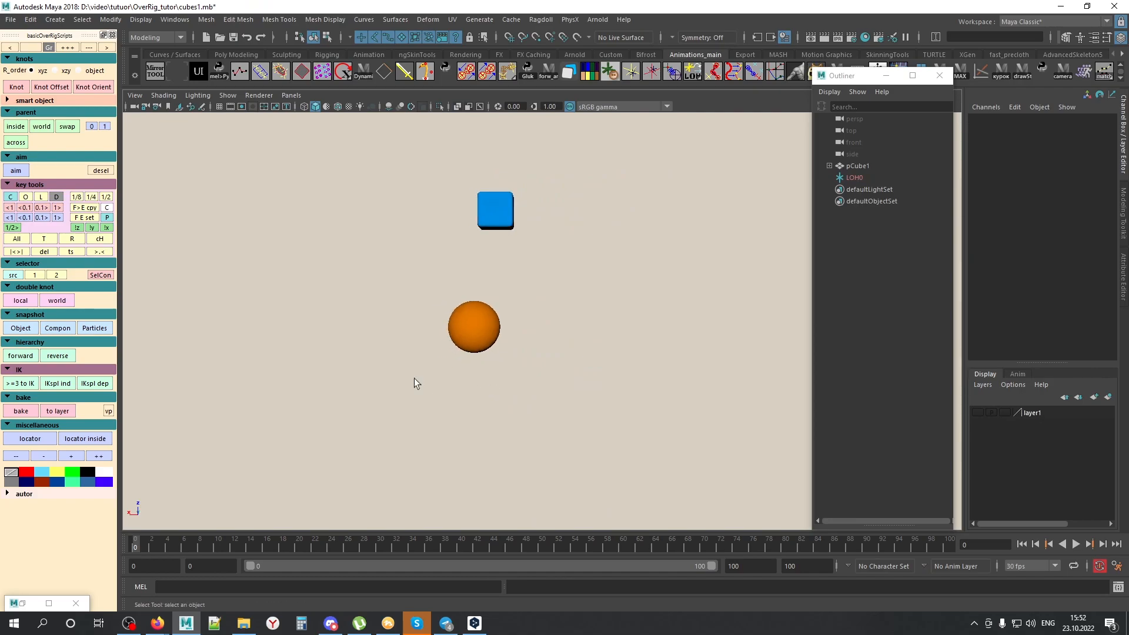
Step: Scrub through the timeline to examine how the cube and sphere travel, returning to frame 0
left_click_drag(136, 542, 192, 541)
left_click_drag(238, 511, 655, 221)
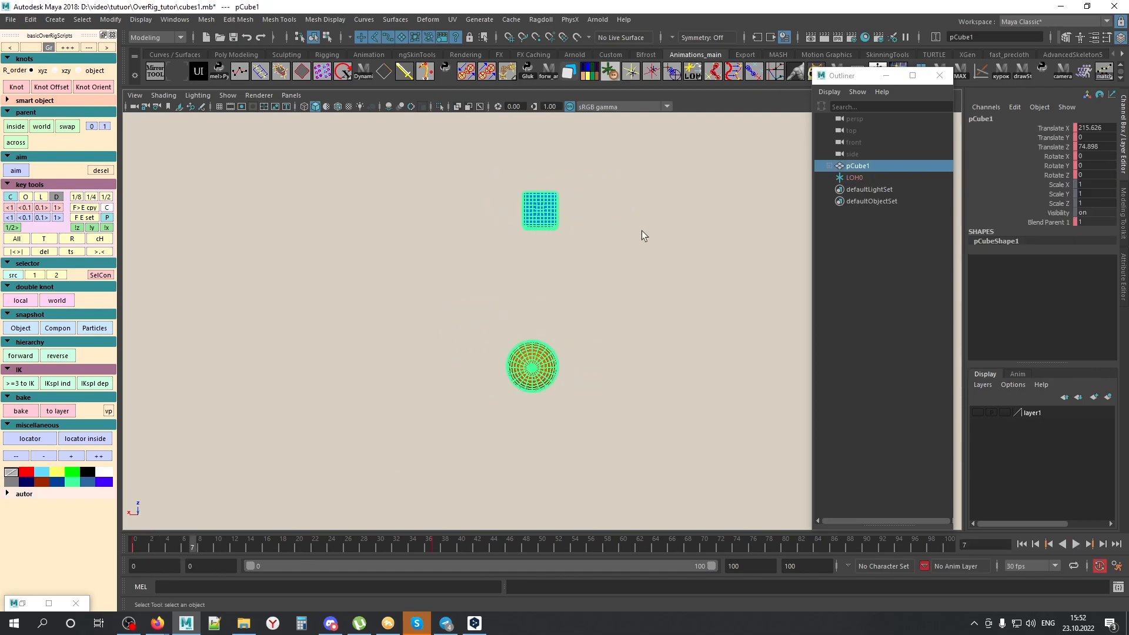
left_click(556, 383)
left_click(542, 215)
left_click_drag(459, 425, 460, 426)
left_click_drag(167, 546, 226, 542)
scroll(528, 339, "down", 4)
middle_click_drag(527, 343, 456, 379, "alt")
left_click_drag(244, 534, 501, 541)
left_click_drag(707, 296, 697, 321)
left_click_drag(438, 543, 94, 517)
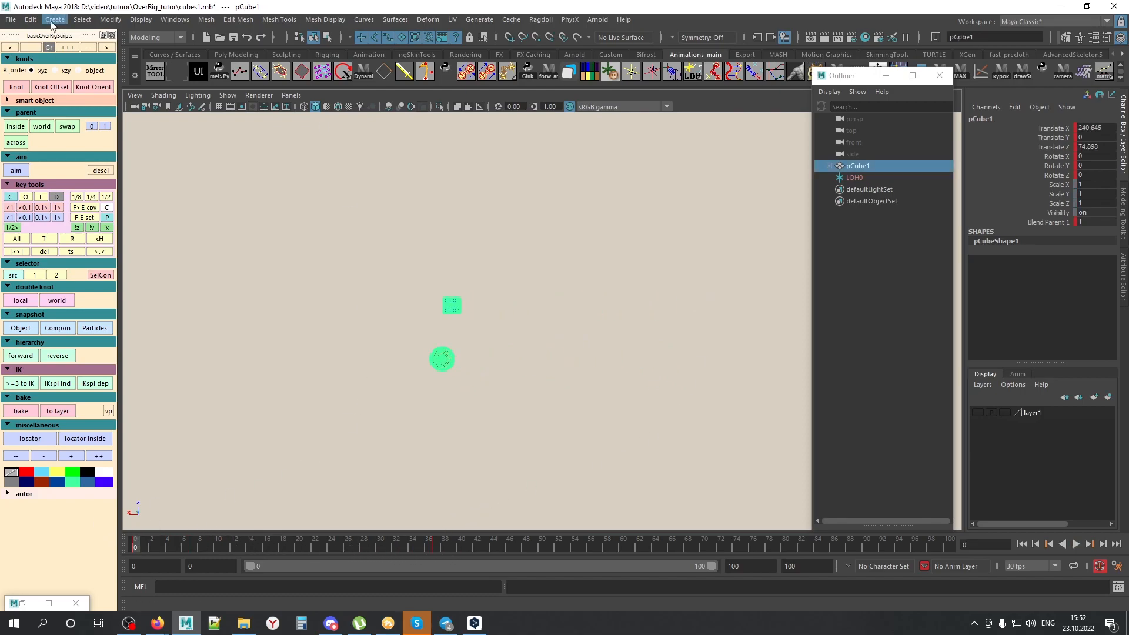
Step: Create a polygon plane under the cube, scaled uniformly to about 350.6 and placed at Z 3.215
left_click(301, 72)
key("r")
middle_click_drag(500, 330, 504, 277)
key("w")
left_click_drag(444, 247, 446, 309)
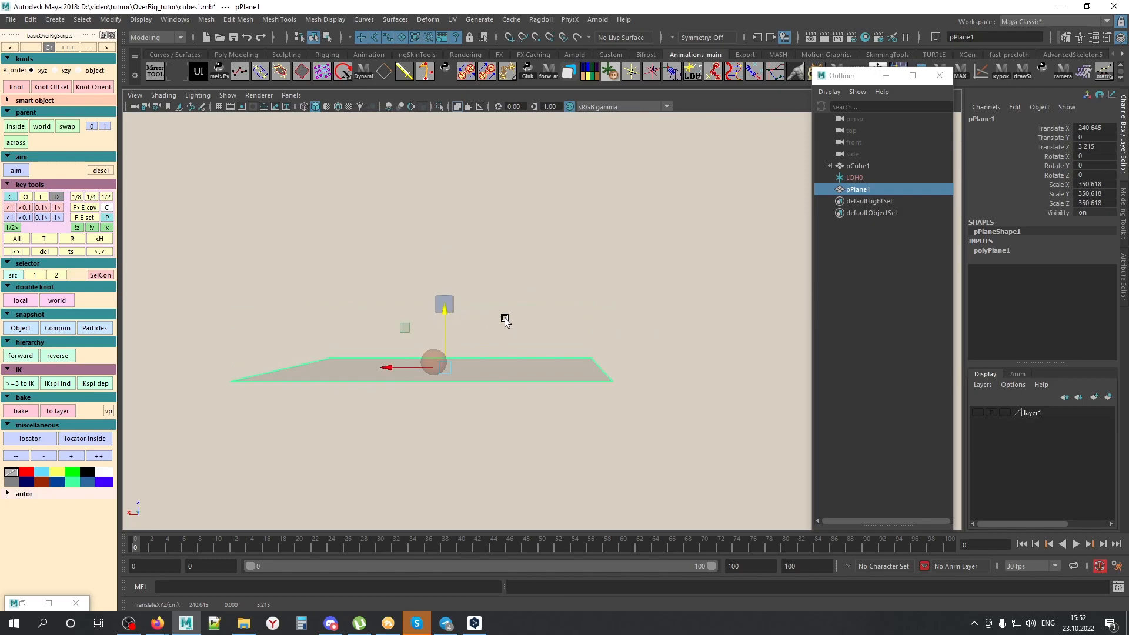
Step: Lower the plane to Z -3.907 and scale it into a long ground strip, X 769.638 and Y 74.105
key("alt+x")
middle_click_drag(495, 318, 507, 332, "alt")
right_click_drag(507, 332, 661, 342, "alt")
middle_click_drag(661, 343, 707, 313, "alt")
left_click_drag(461, 318, 365, 388)
key("r")
left_click_drag(658, 432, 697, 436, "alt")
left_click_drag(137, 547, 98, 538)
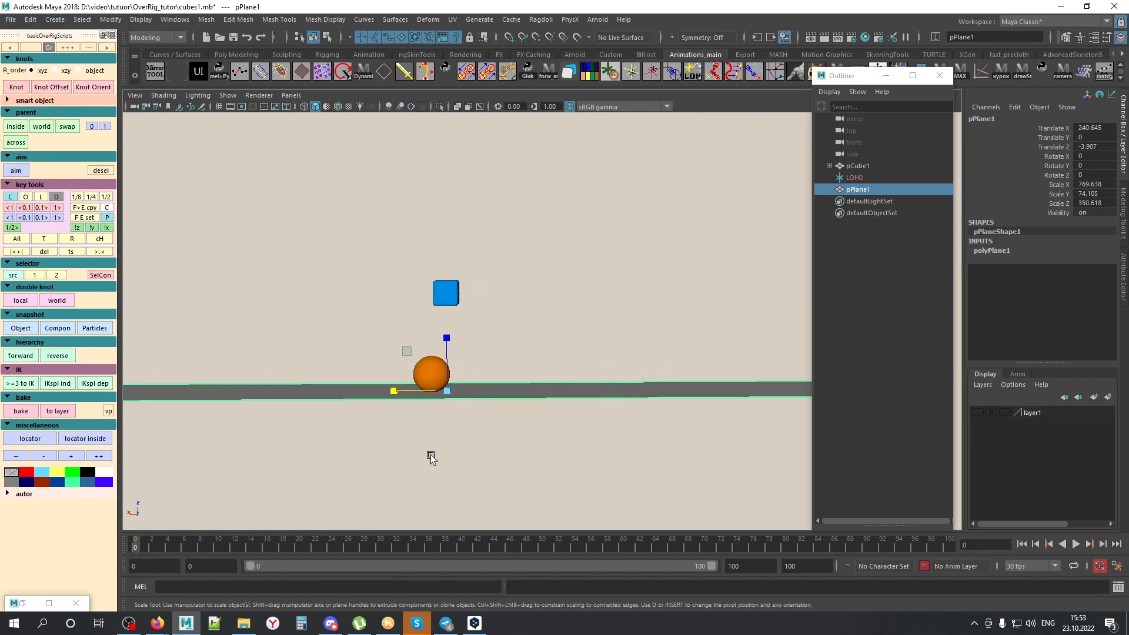
Step: Lower pPlane1 to Z -5.297 so it touches the sphere's underside at frame 0
left_click(441, 416)
left_click_drag(441, 416, 454, 383, "alt")
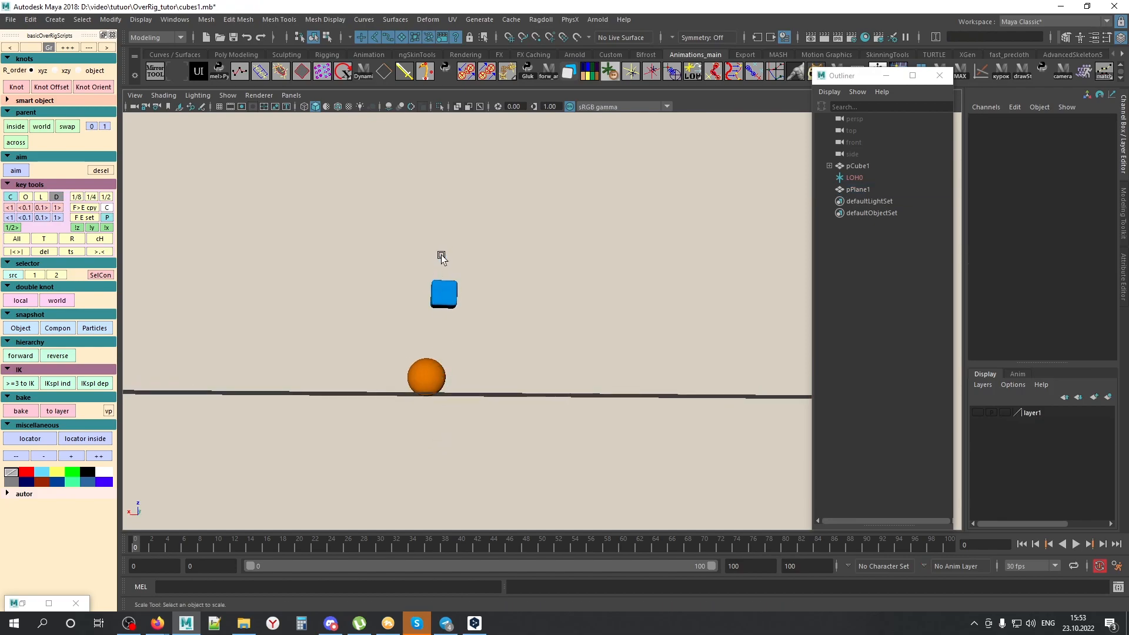
left_click(442, 287)
left_click(458, 394)
key("w")
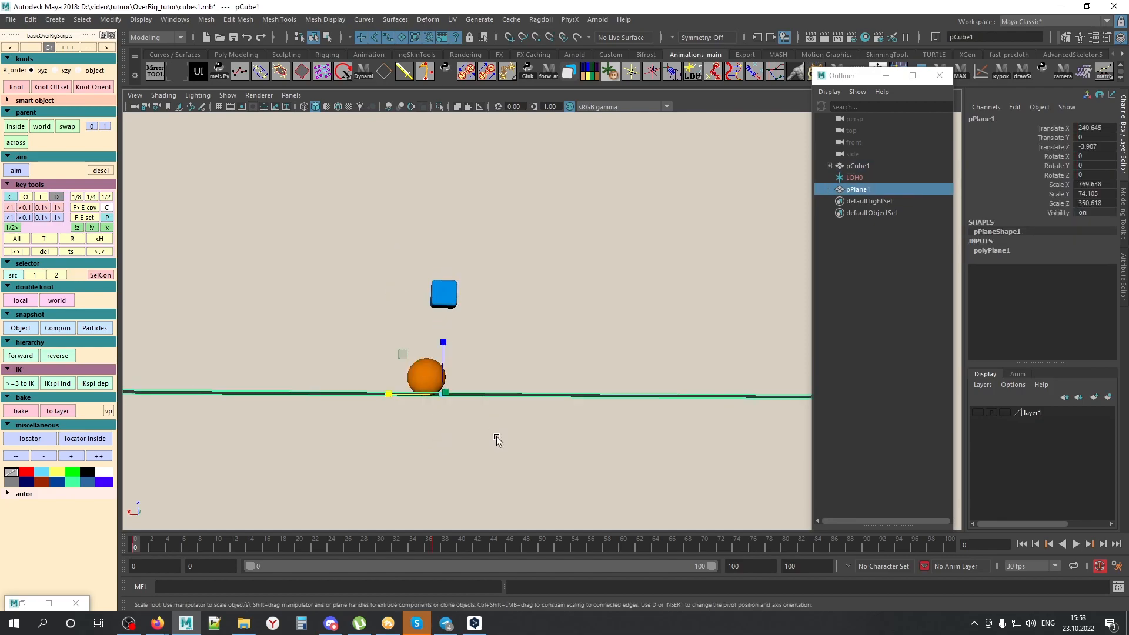
left_click(442, 464)
left_click_drag(442, 464, 436, 454, "alt")
left_click(442, 382)
left_click(517, 395)
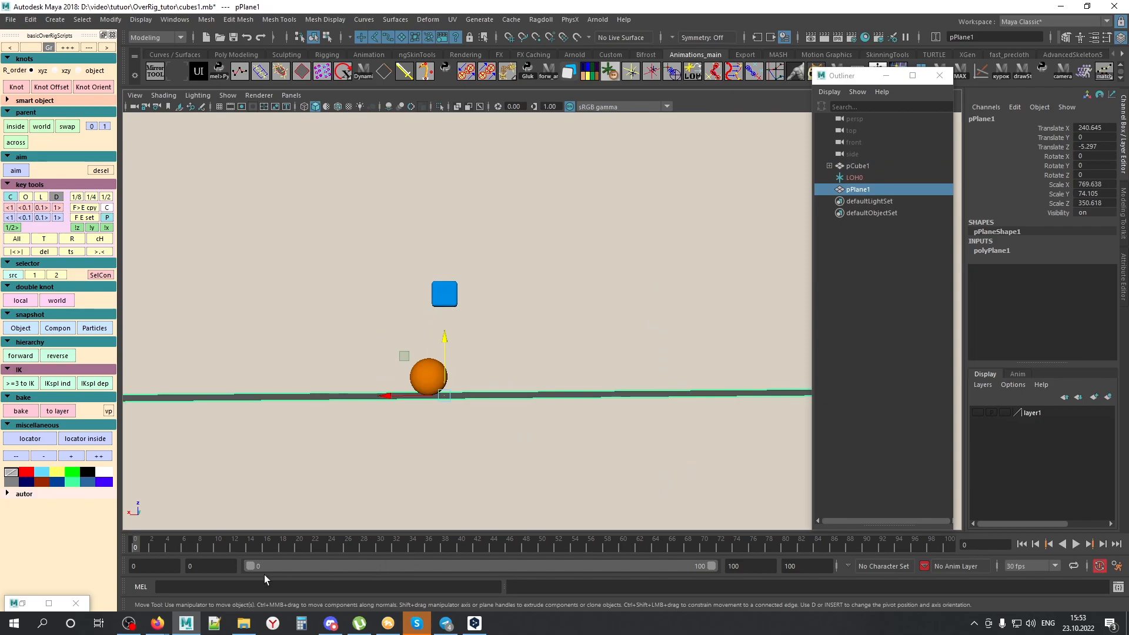
Step: Try raising pCube1 along Z at two points of the playback, undoing each move
left_click_drag(141, 547, 225, 550)
left_click(514, 289)
left_click_drag(517, 240, 518, 227)
key("ctrl+z")
key("alt+v")
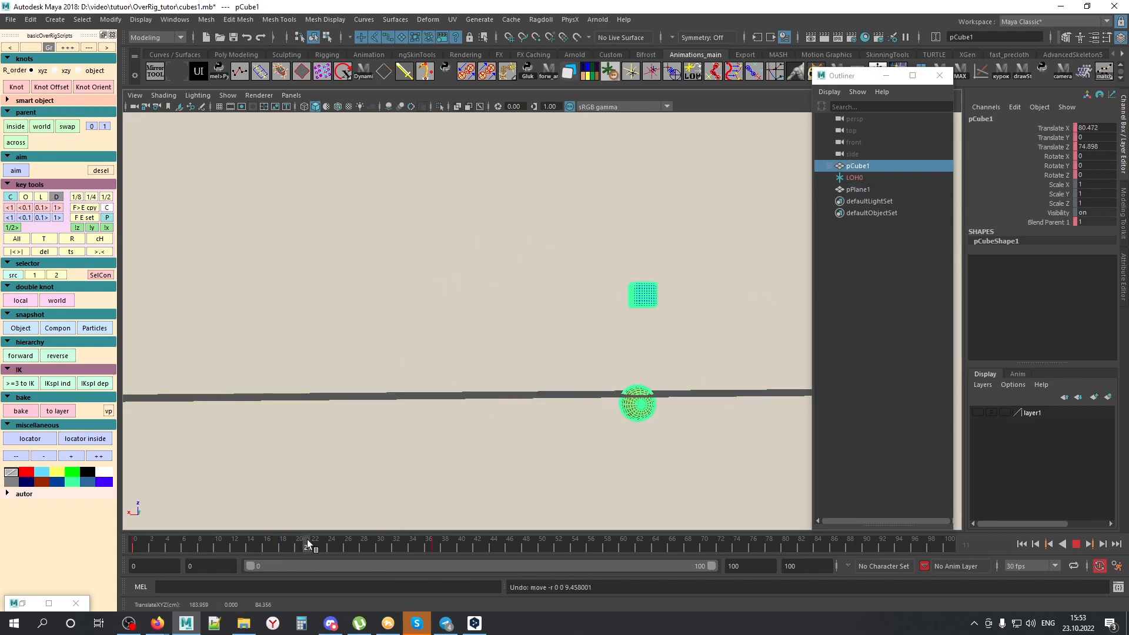
key("alt+v")
middle_click_drag(659, 385, 660, 383)
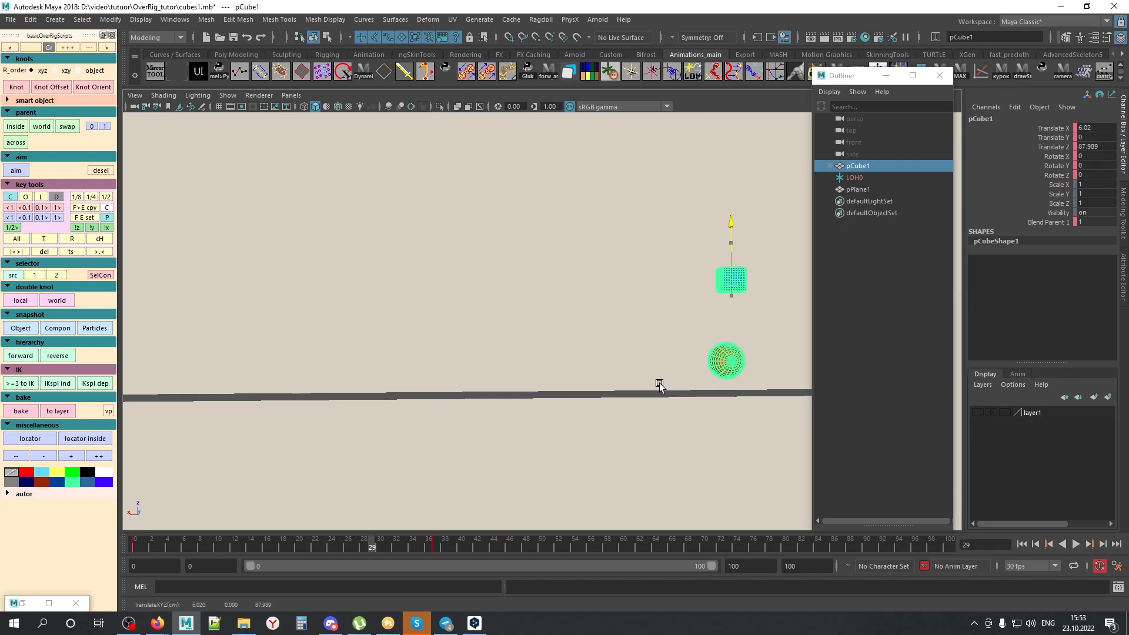
key("ctrl+z")
key("alt+v")
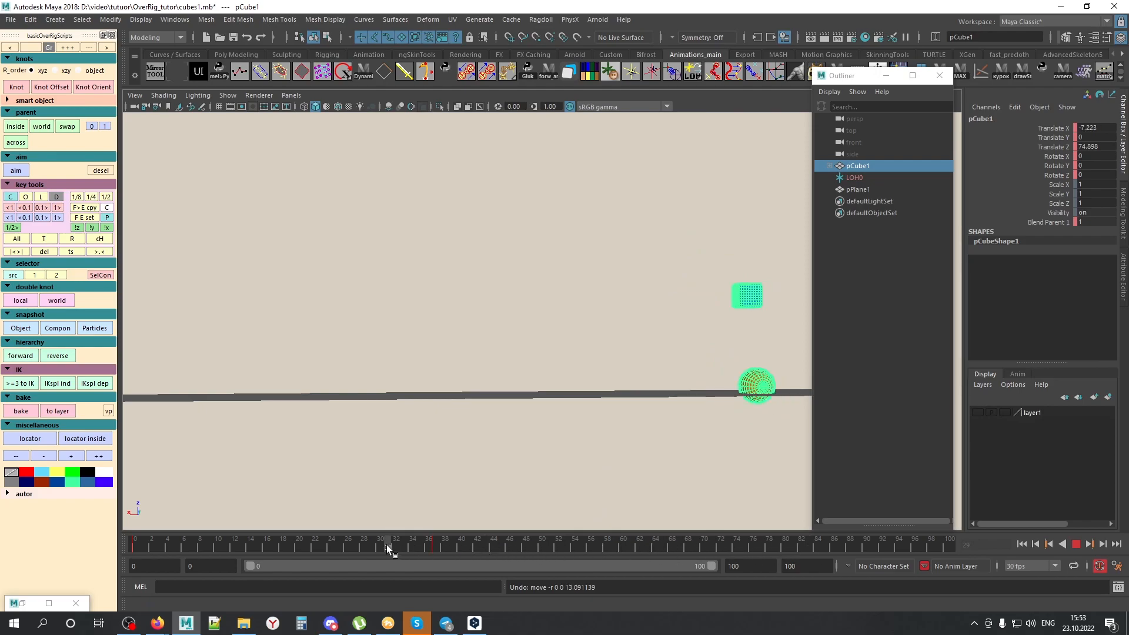
Step: Key pCube1 farther along the X axis near the end of the timeline and return to frame 0
left_click(493, 545)
left_click_drag(941, 547, 994, 548)
left_click_drag(548, 298, 782, 301)
scroll(667, 361, "down", 4)
middle_click_drag(624, 363, 571, 368, "alt")
left_click_drag(559, 544, 134, 546)
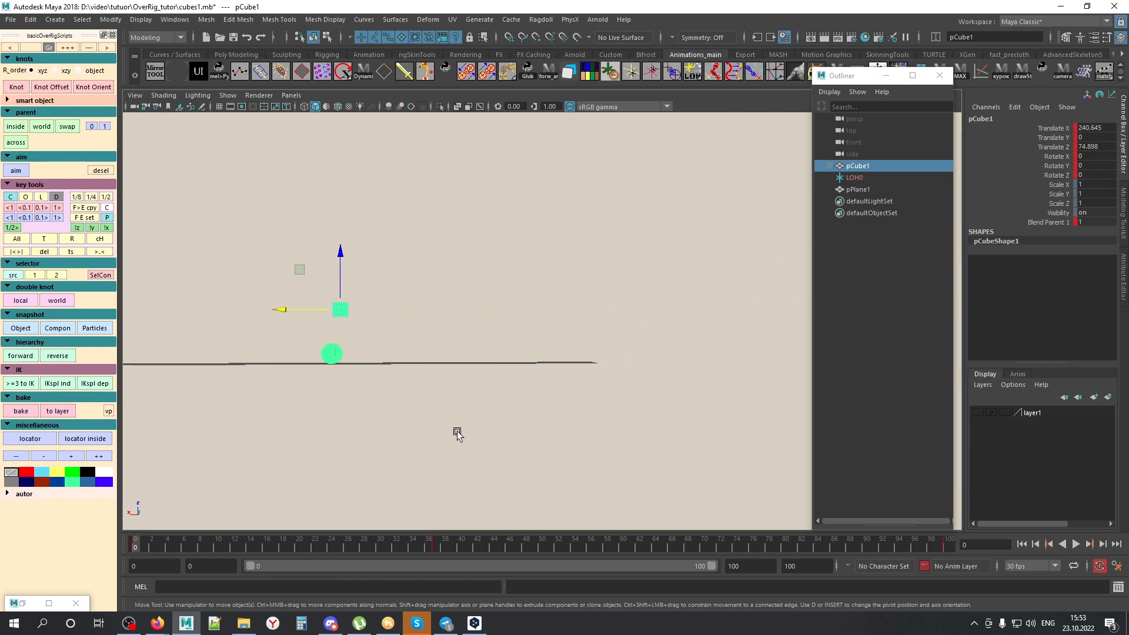
Step: Select pSphere1 and create a locator parented inside it
left_click(521, 355)
right_click_drag(262, 458, 354, 436, "alt")
middle_click_drag(370, 312, 530, 285, "alt")
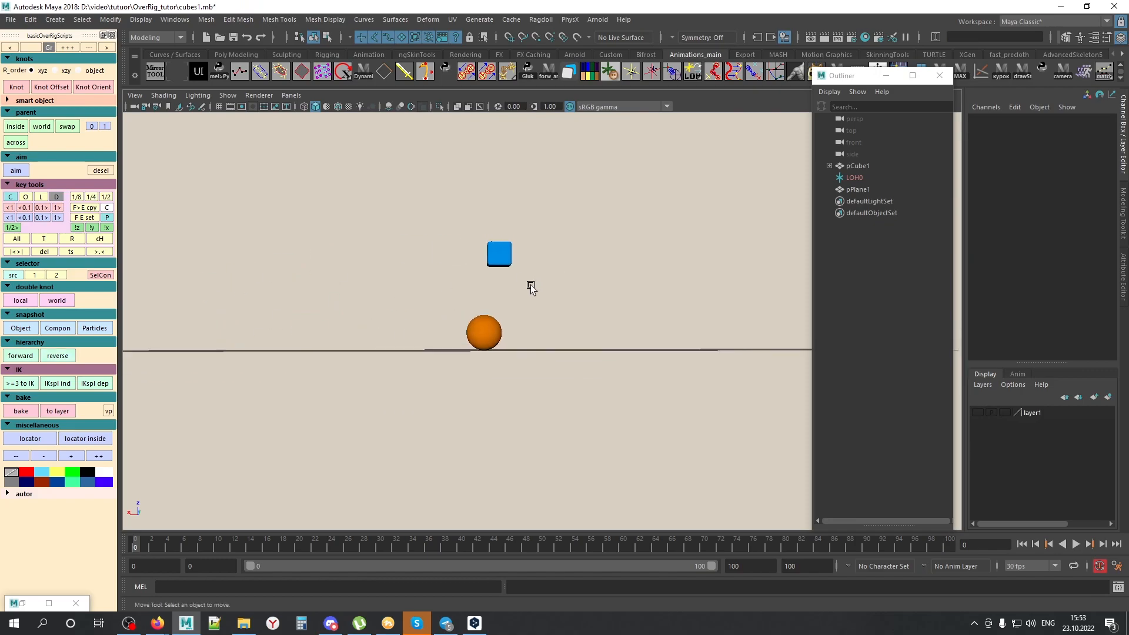
right_click_drag(401, 322, 484, 368, "alt")
left_click(418, 362)
left_click_drag(418, 361, 589, 296, "alt")
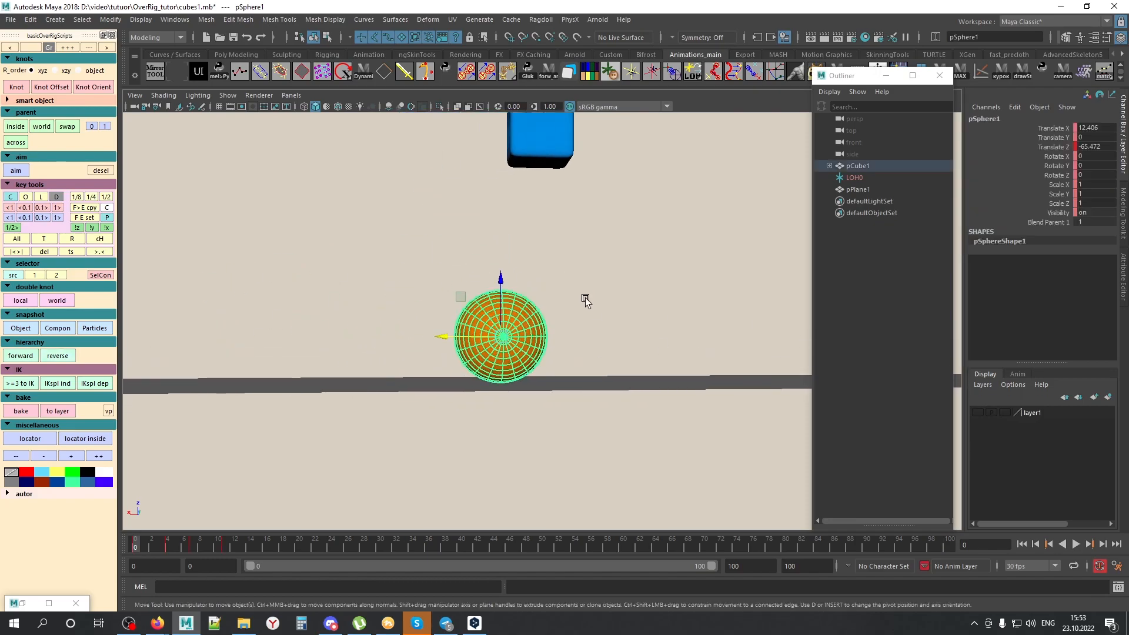
left_click_drag(648, 234, 594, 249, "alt")
left_click_drag(410, 374, 401, 379, "alt")
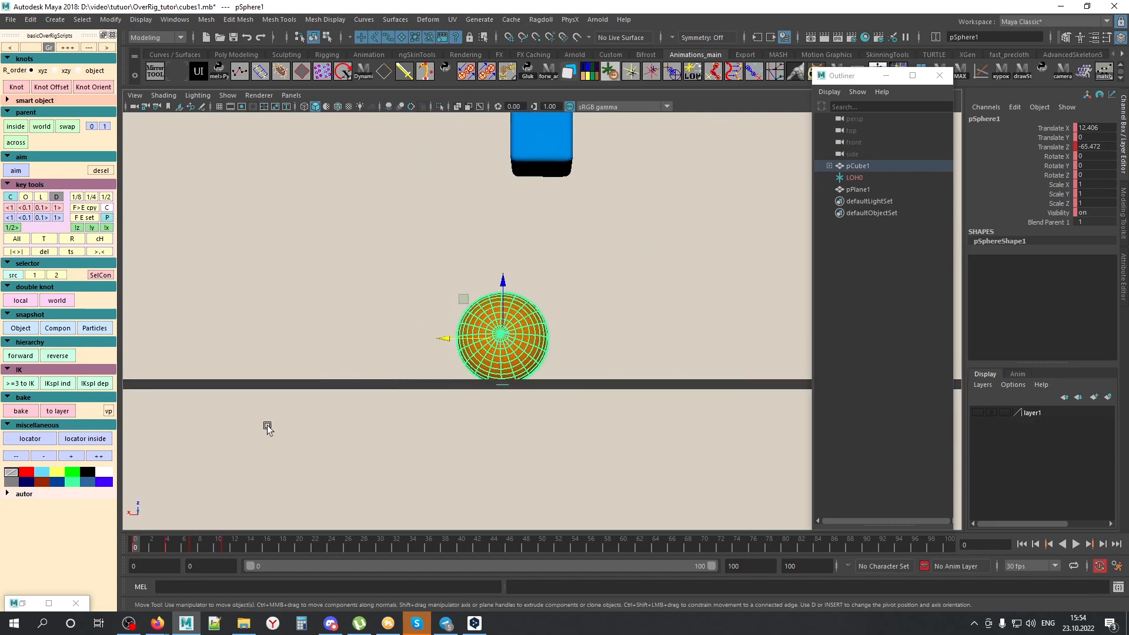
left_click(97, 443)
Step: Move locator1 down to the sphere's contact point with the ground, at X -0.372 and Z -14.476
key("alt+x")
middle_click_drag(484, 396, 492, 347, "alt")
left_click_drag(474, 271, 467, 316)
key("alt+x")
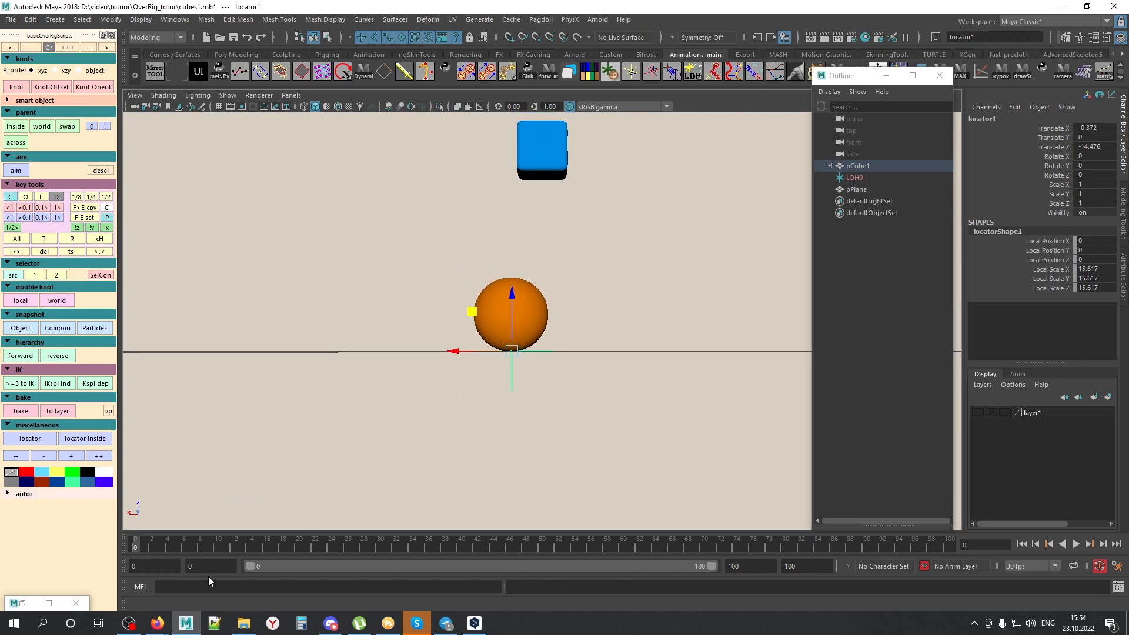
Step: Play and scrub the animation to examine how the contact locator moves relative to the ground plane
key("alt+v")
left_click_drag(160, 543, 300, 541)
middle_click_drag(529, 415, 168, 397, "alt")
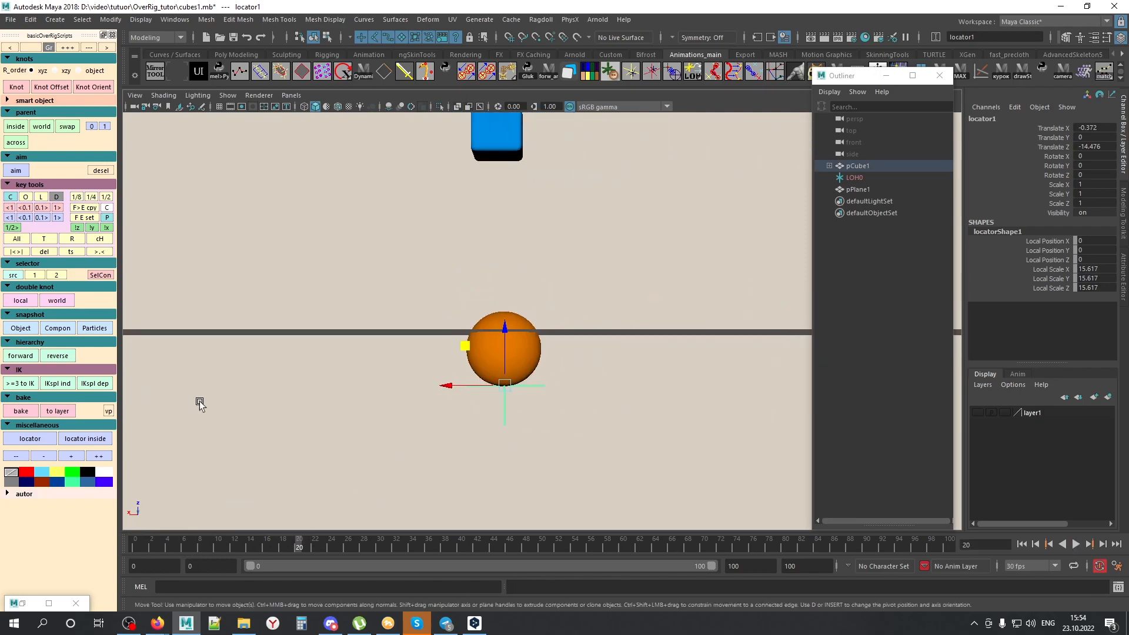
left_click_drag(299, 544, 259, 540)
left_click(451, 435)
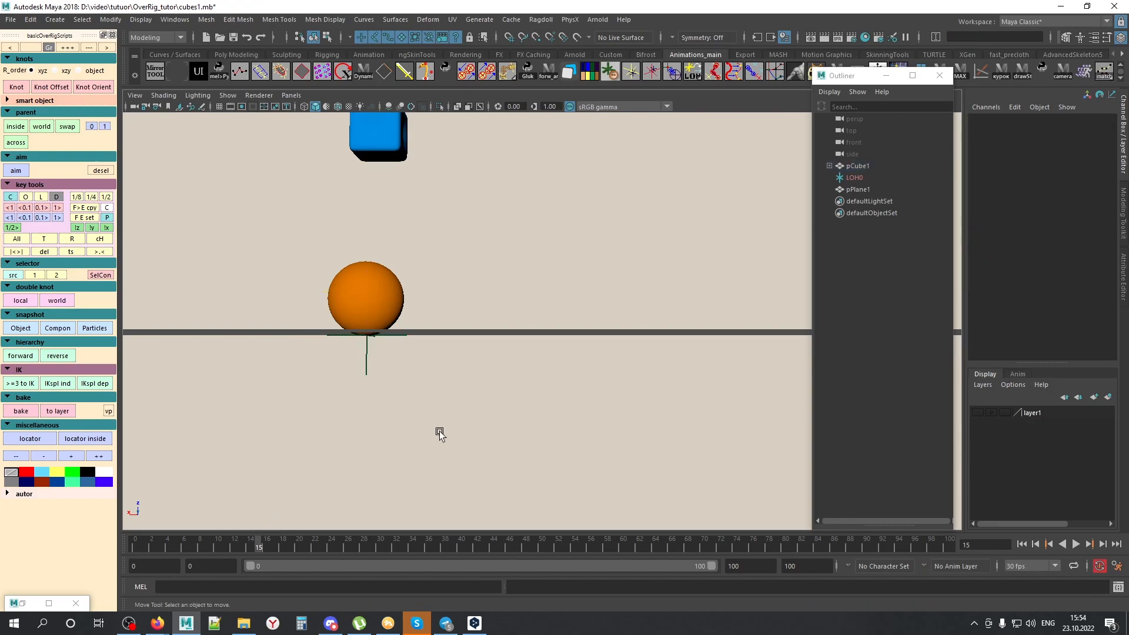
Step: Select locator1 at frame 0 and create an Object snapshot locator from it
middle_click_drag(451, 436, 535, 461, "alt")
left_click_drag(521, 340, 544, 339, "alt")
left_click_drag(521, 389, 465, 429)
middle_click_drag(464, 430, 494, 429, "alt")
left_click_drag(148, 546, 76, 548)
middle_click_drag(316, 419, 408, 429, "alt")
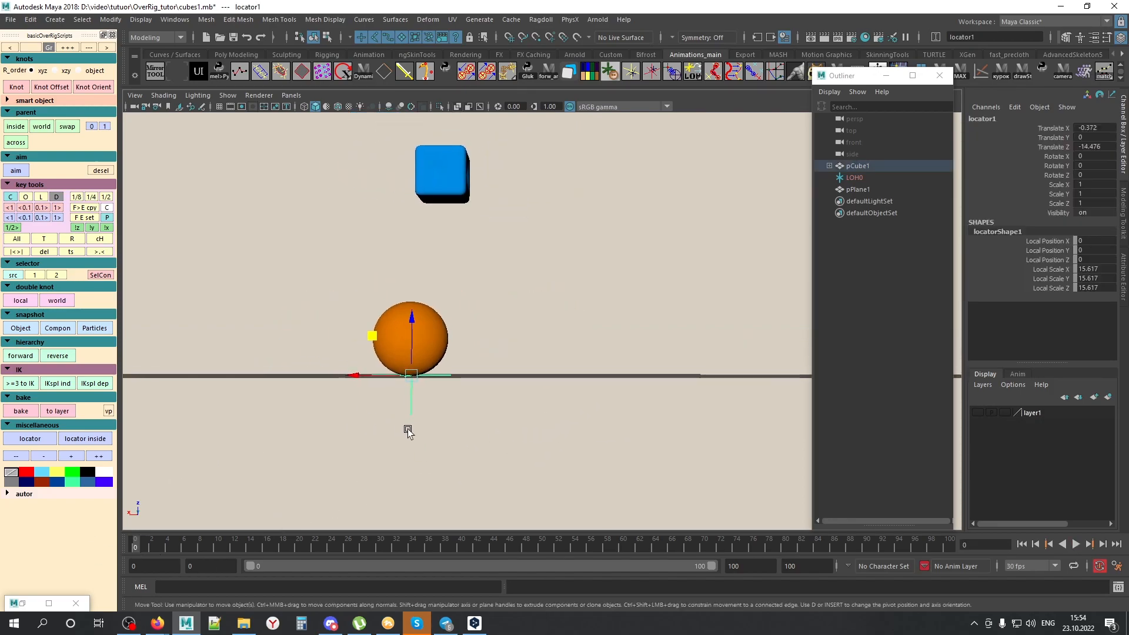
left_click(21, 356)
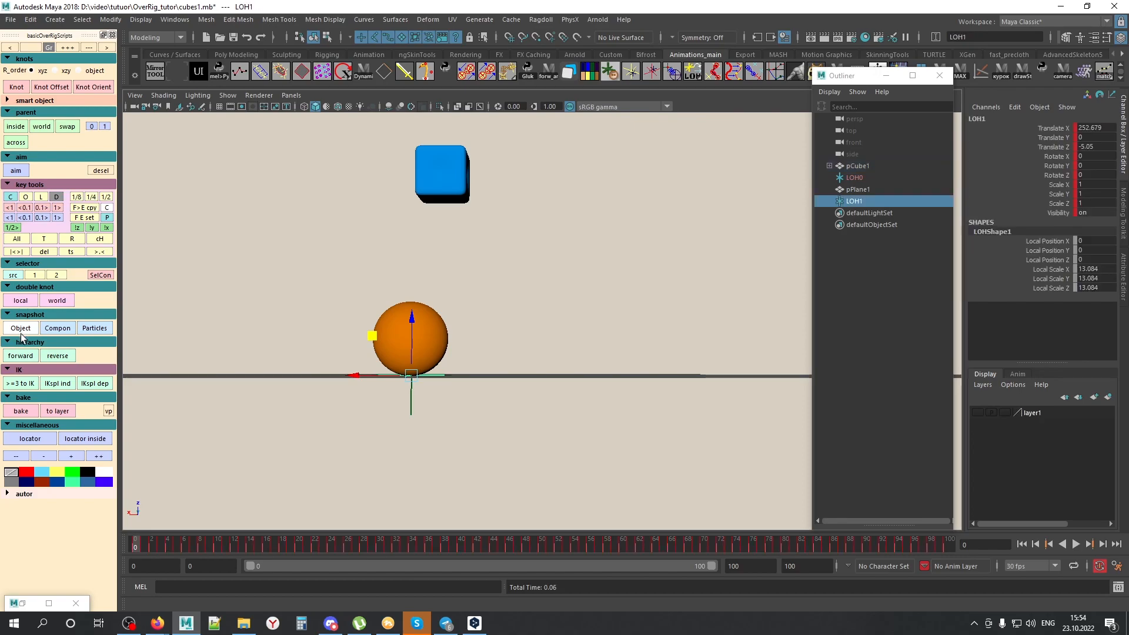
Step: Parent pCube1 to the LOH1 snapshot locator with the OverRig across operation at frame 0
right_click_drag(450, 435, 385, 399, "alt")
mouse_move(185, 549)
left_mouse_down()
mouse_move(317, 549)
mouse_move(20, 528)
left_mouse_up()
left_click_drag(431, 373, 437, 401, "alt")
key("alt+x")
middle_click_drag(441, 385, 472, 415, "alt")
mouse_move(472, 415)
left_mouse_down("alt")
mouse_move(475, 392)
mouse_move(486, 397)
left_mouse_up("alt")
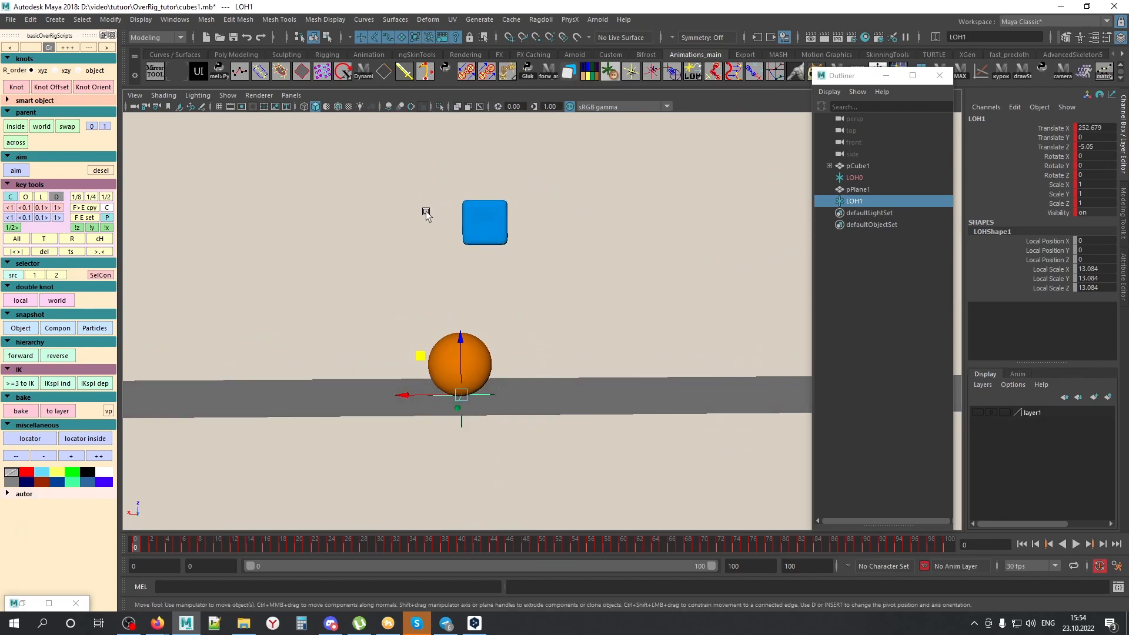
left_click(483, 223)
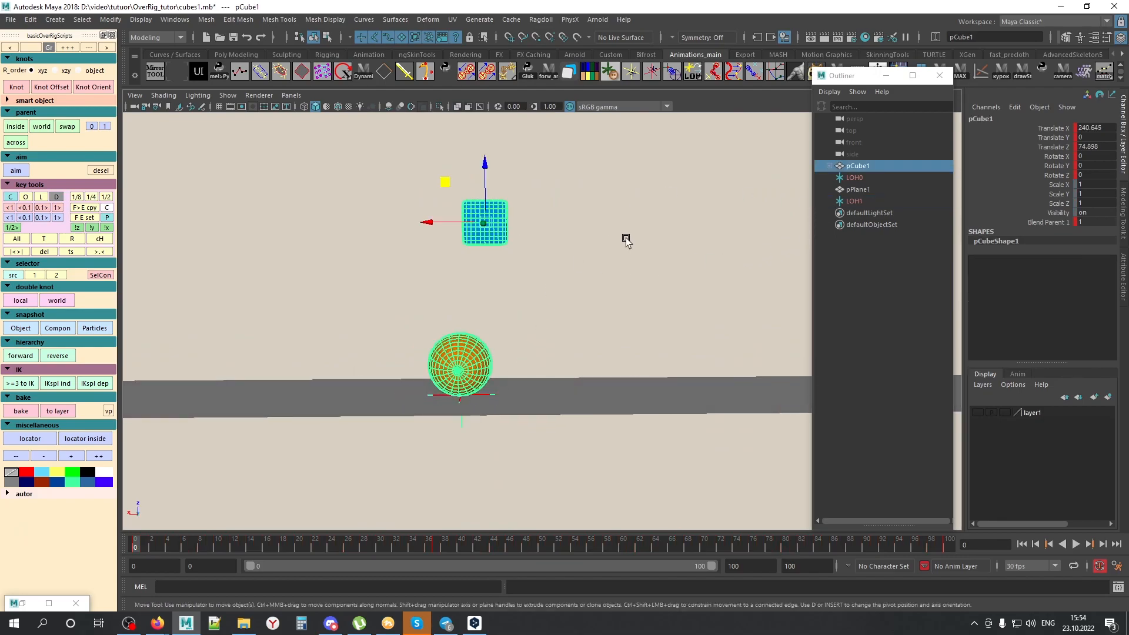
left_click(855, 201, "ctrl")
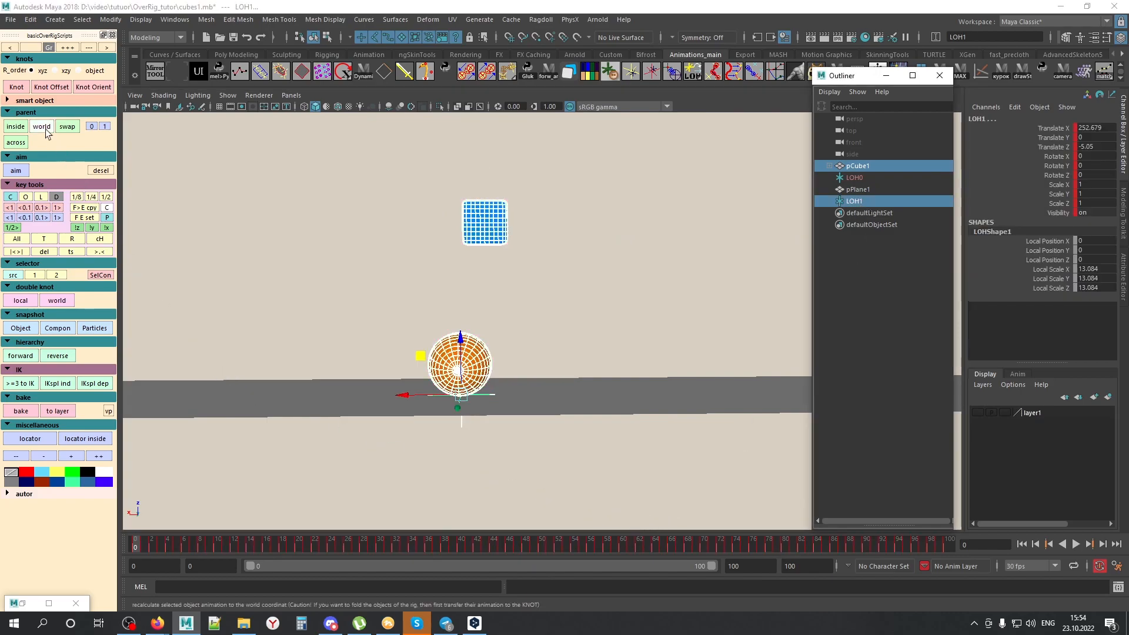
left_click(18, 146)
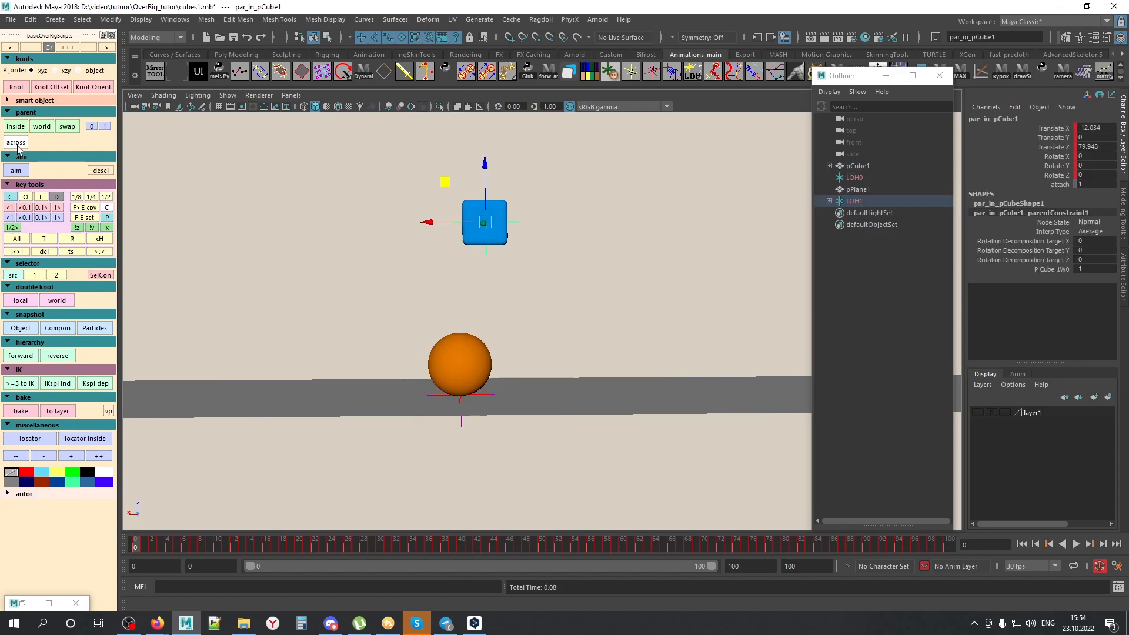
Step: Expand LOH1's hierarchy in the Outliner and bake LOH1 to an animation layer
left_click(867, 201)
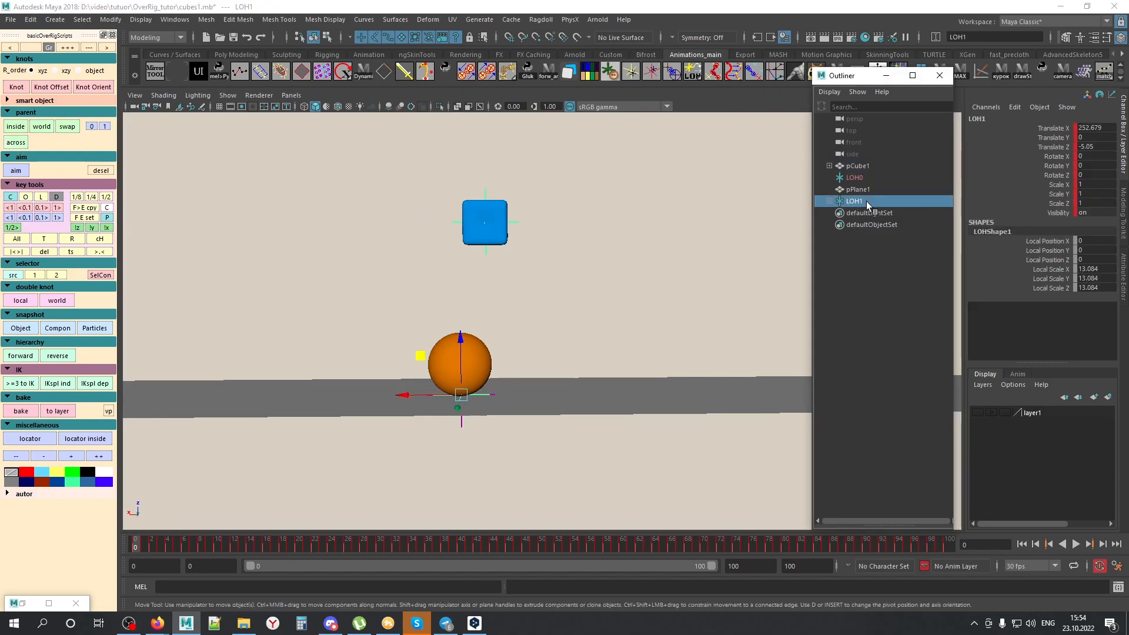
left_click_drag(841, 83, 731, 92)
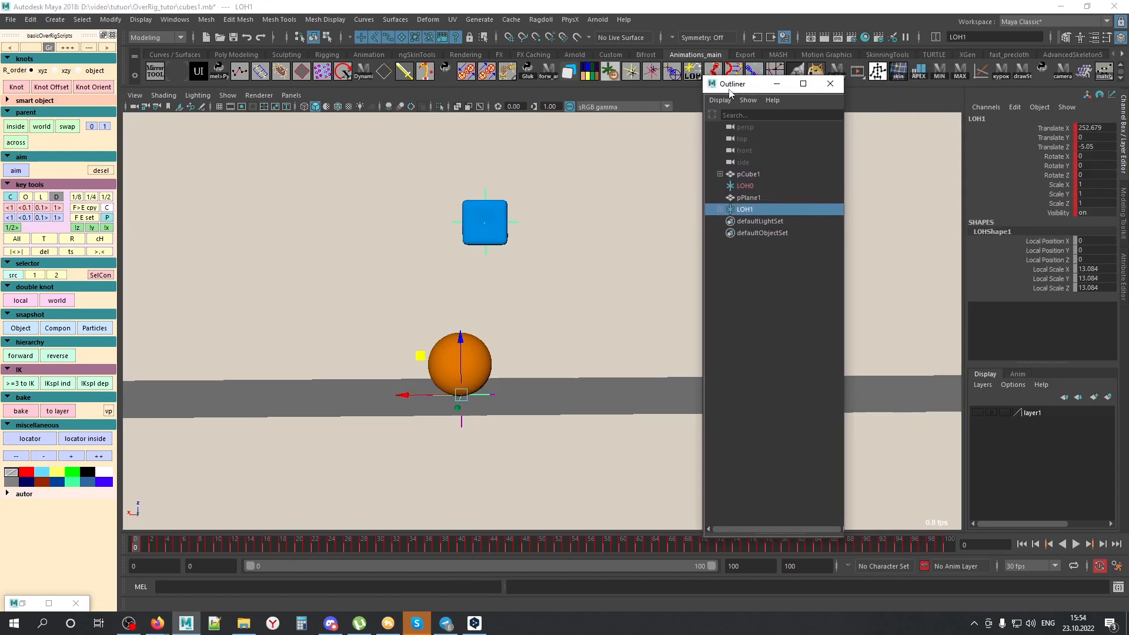
left_click(720, 209)
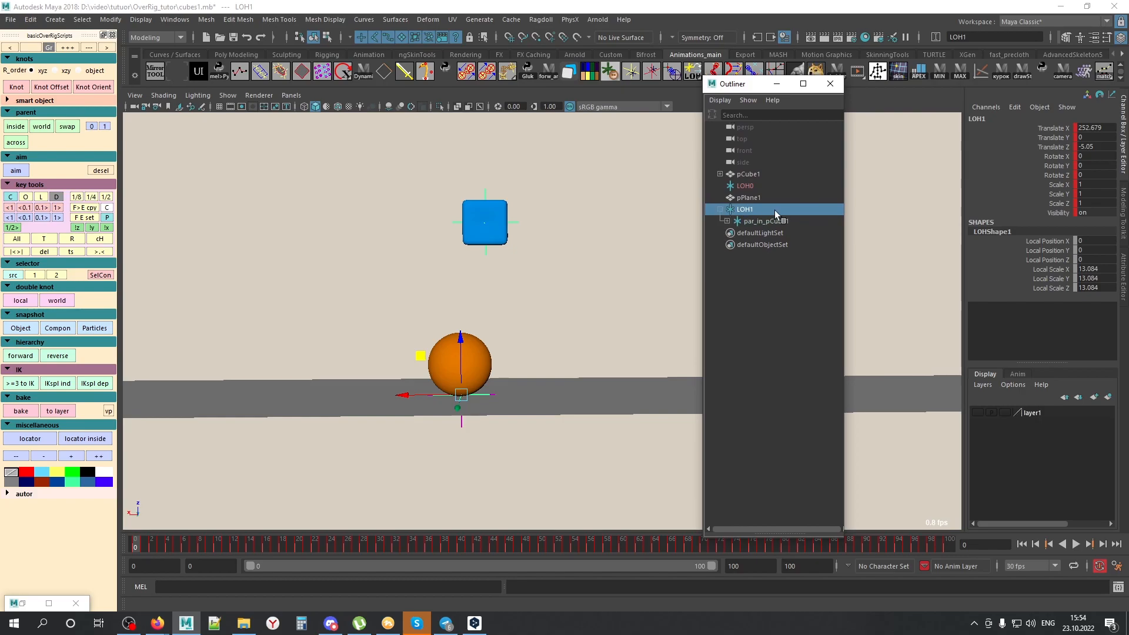
left_click_drag(769, 86, 1128, 135)
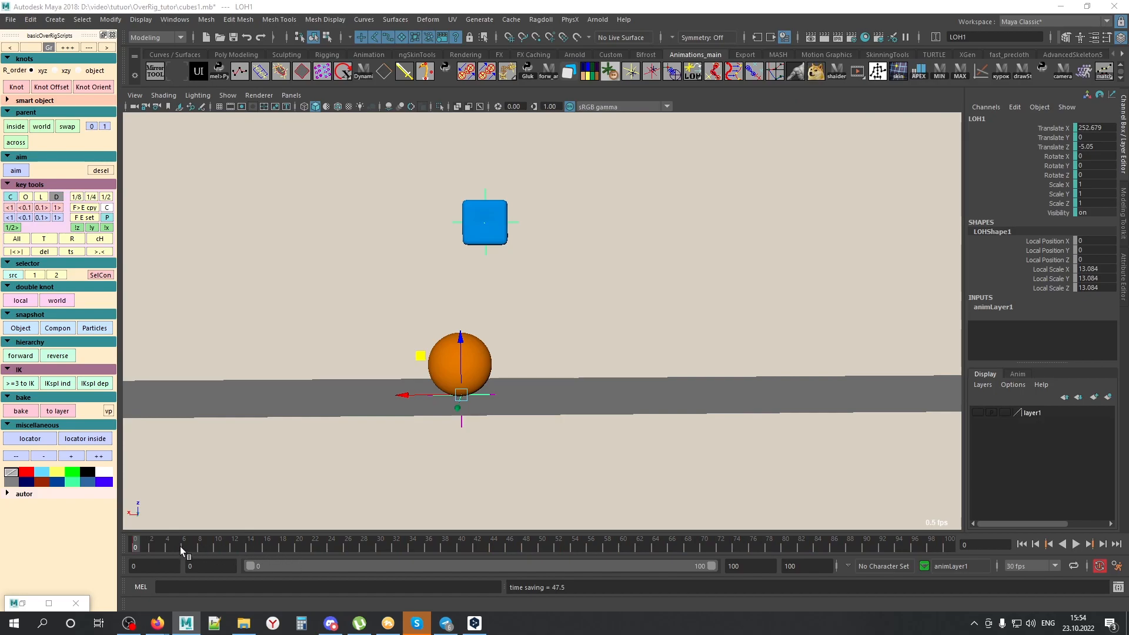
Step: Key LOH1's Translate Z at a constant -5.05 across frames 0 to 100
left_click(1059, 147)
left_click_drag(150, 538, 950, 550, "shift")
right_click_drag(572, 400, 602, 363, "alt")
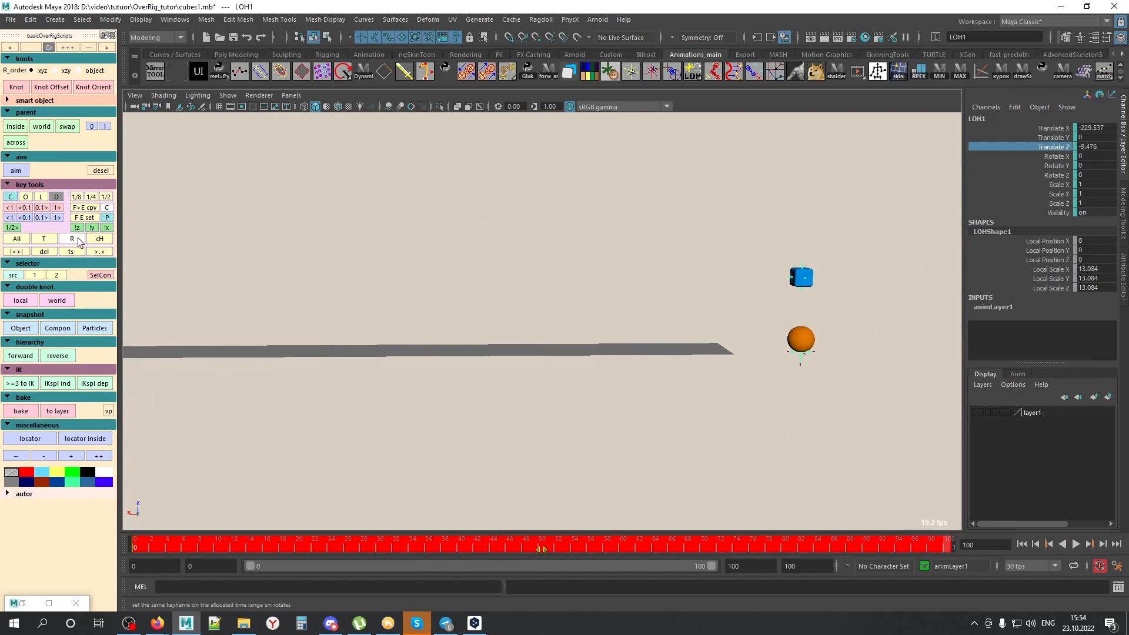
left_click(108, 241)
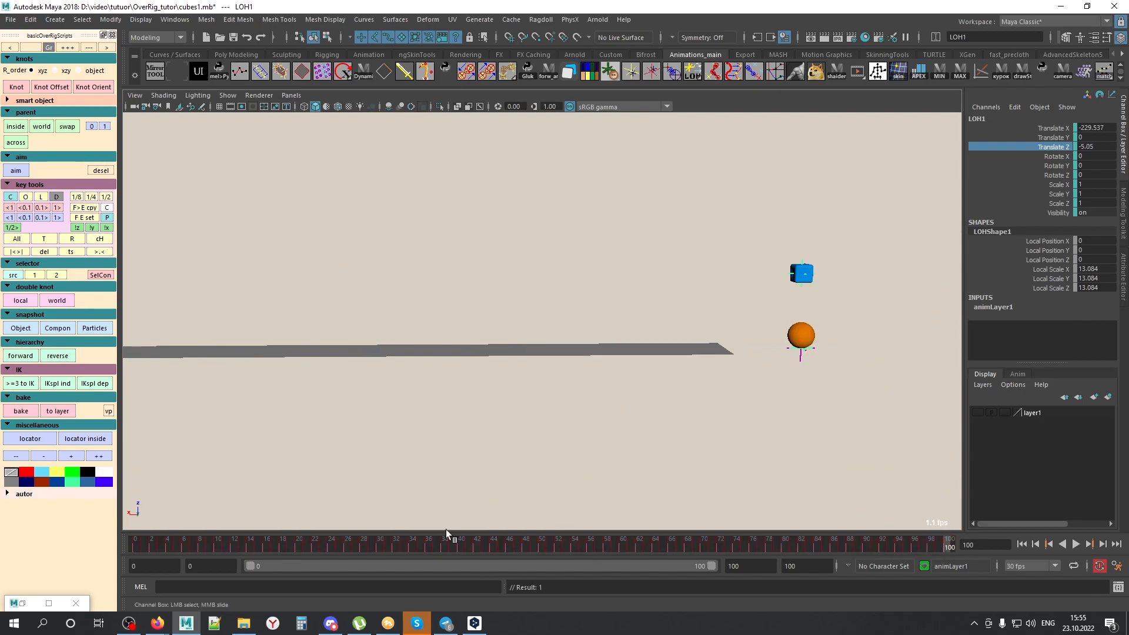
Step: Scrub and play the animation to examine how the cube and sphere follow LOH1's corrected height
left_click_drag(143, 541, 192, 543)
key("alt+v")
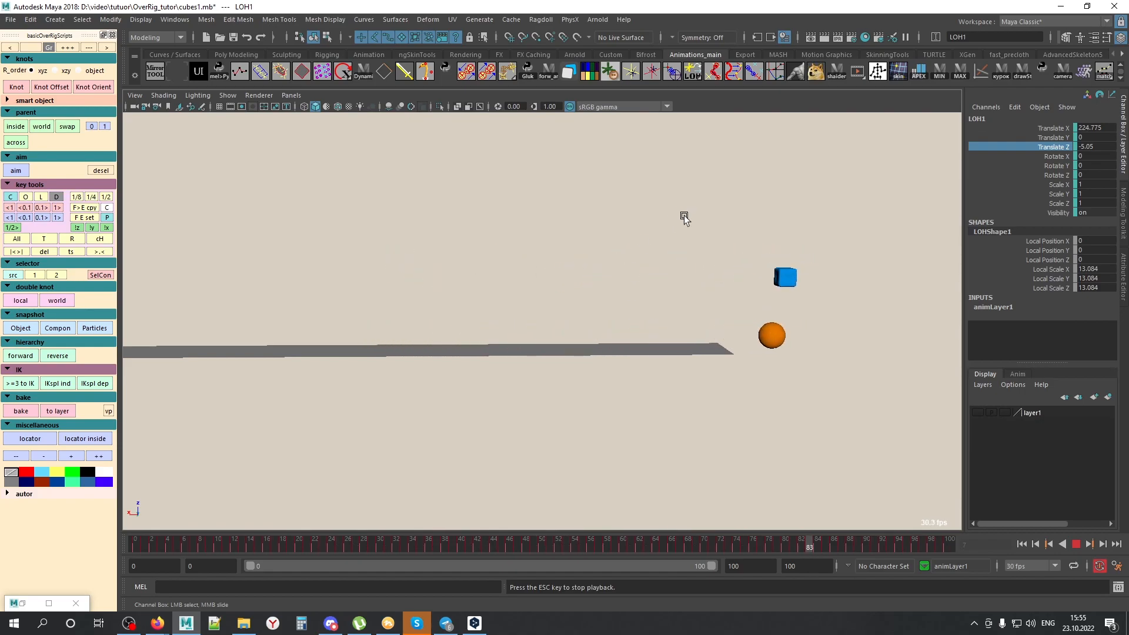
key("Escape")
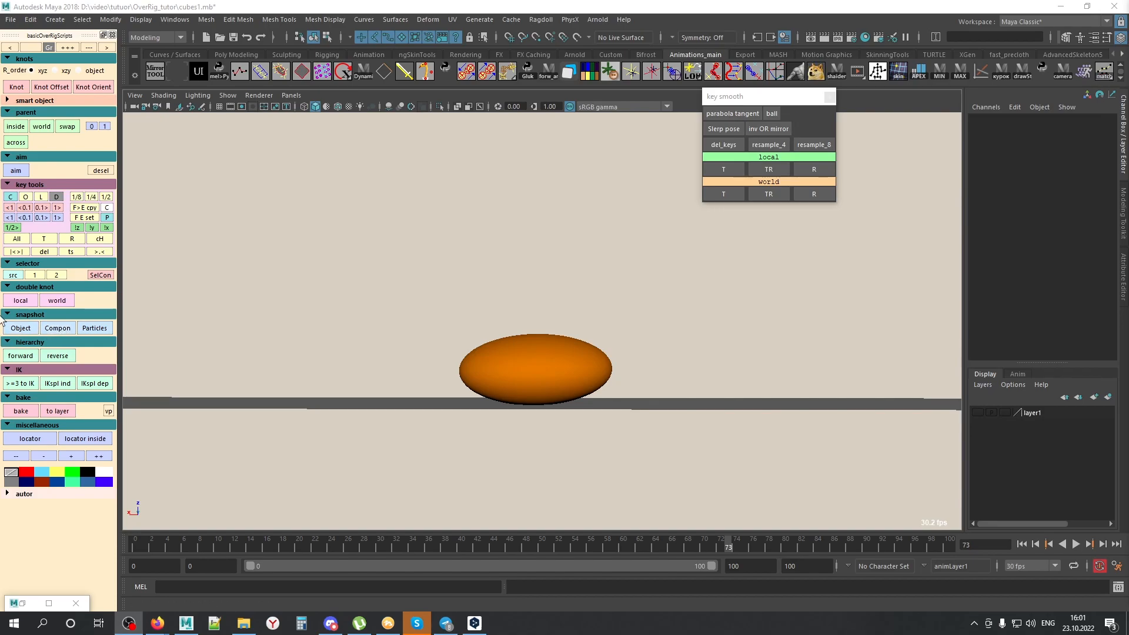
Step: Scrub and play the squash-and-stretch sphere animation to examine its contact with the ground plane
left_click_drag(153, 546, 314, 546)
mouse_move(567, 407)
left_mouse_down("alt")
mouse_move(537, 411)
mouse_move(546, 412)
left_mouse_up("alt")
right_click_drag(546, 409, 677, 405, "alt")
key("alt+v")
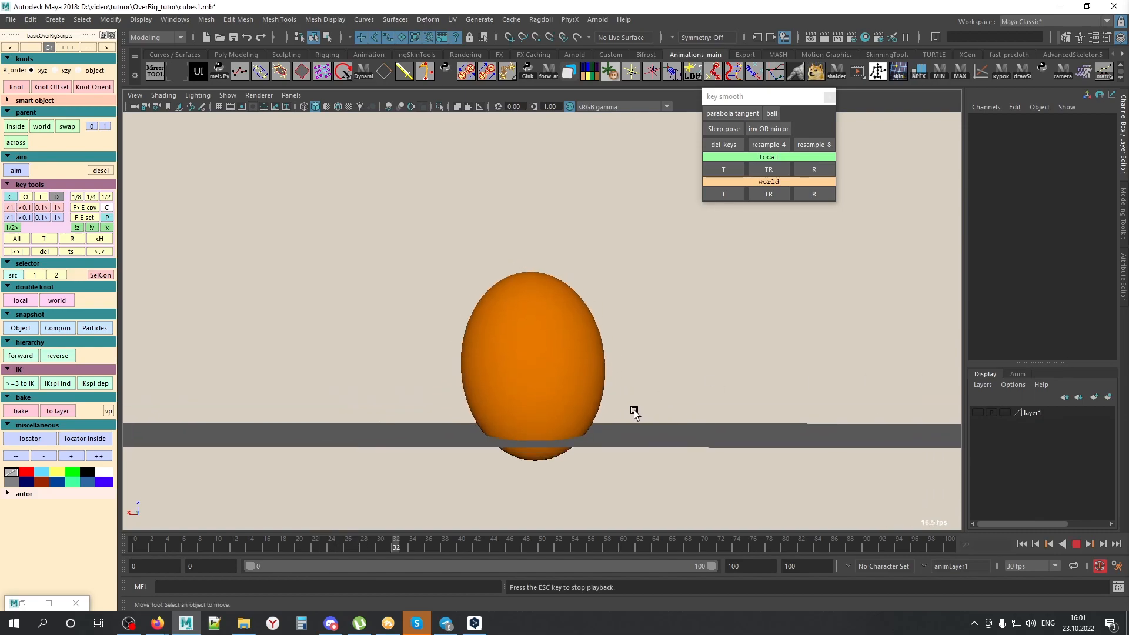
key("alt+v")
Step: Select pSphere2 at frame 50, switch to face selection, and pick face f[172] on its upper part
left_click(587, 398)
left_click_drag(587, 398, 617, 362, "alt")
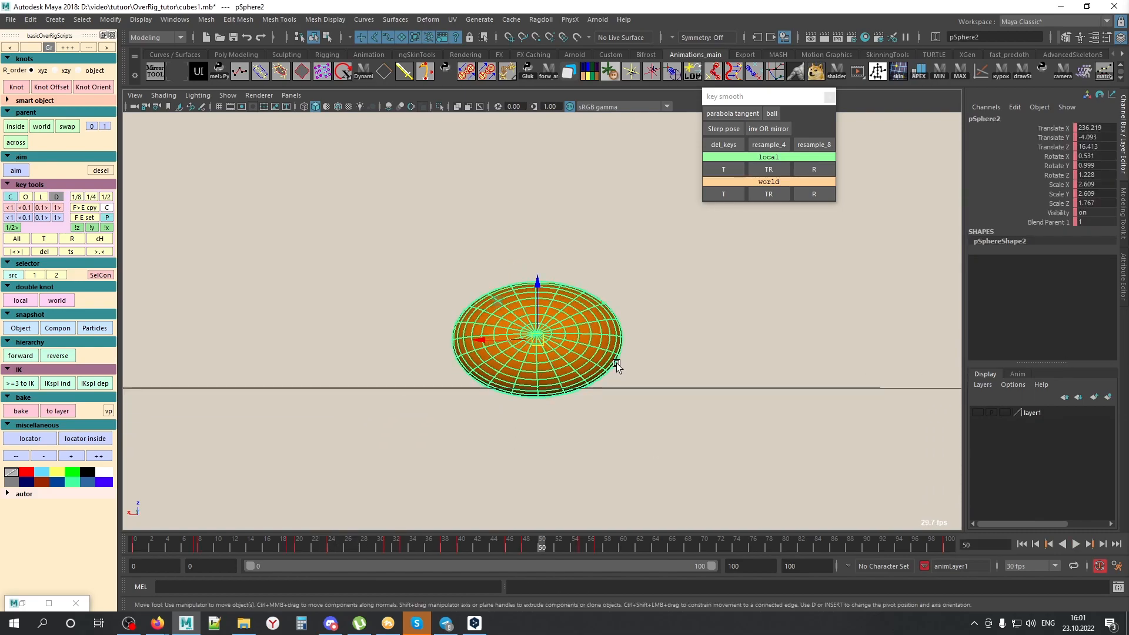
right_click_drag(544, 440, 564, 436, "alt")
left_click_drag(462, 380, 644, 294, "alt")
left_click(669, 254)
left_click(621, 334)
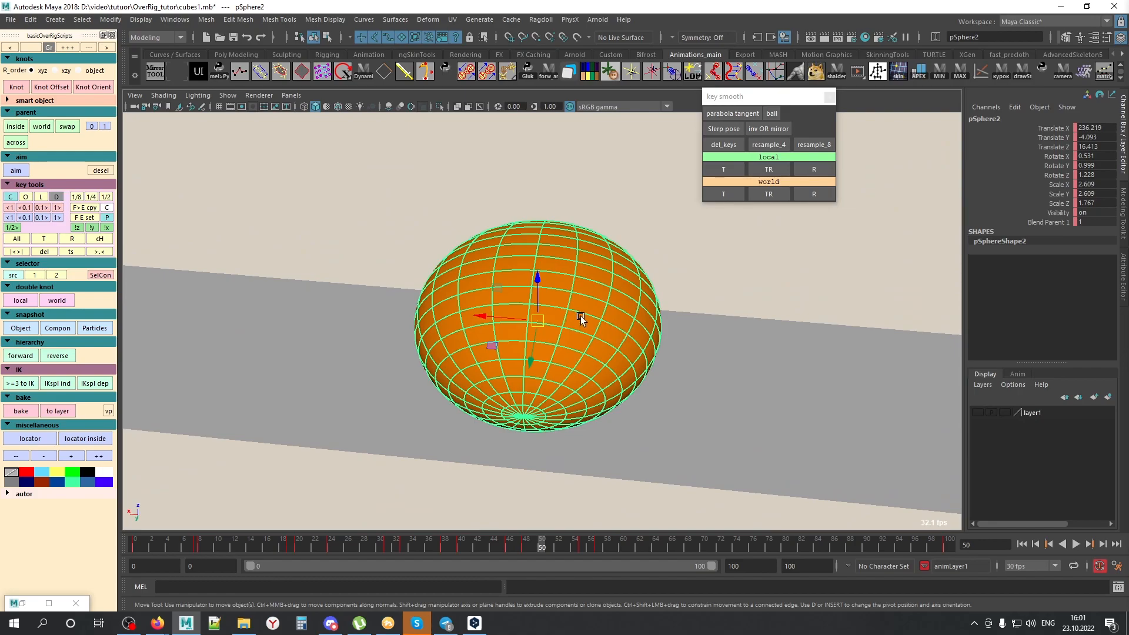
key("F11")
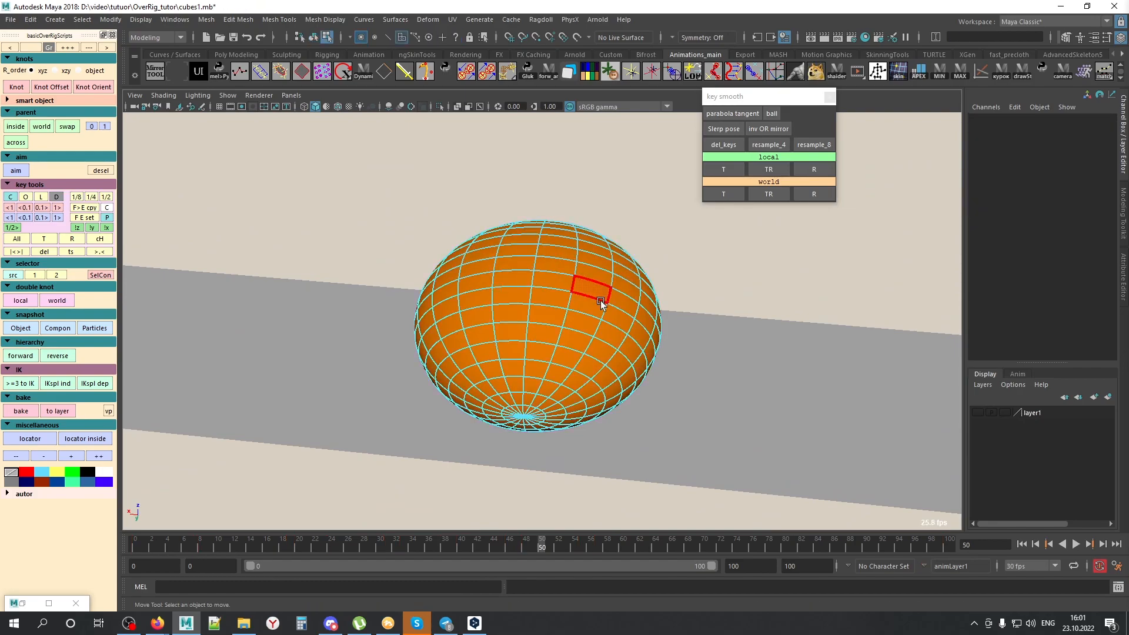
left_click(591, 263)
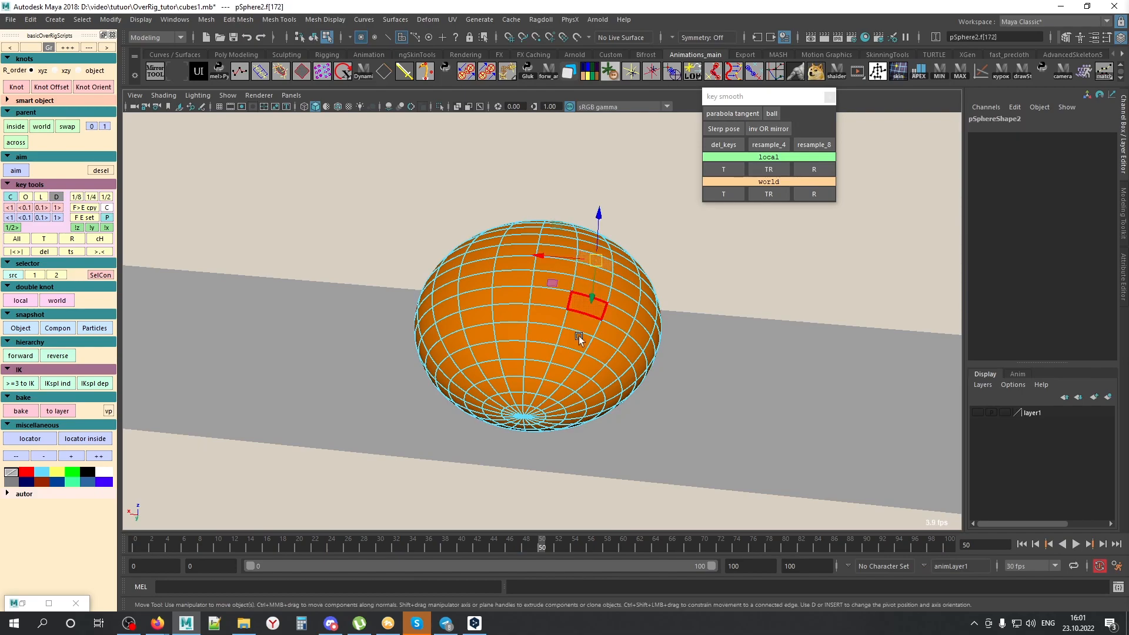
Step: Select edge e[553] on pSphere2, switch to vertex selection, and pick vertices 193, 192 and 173 one at a time
key("F10")
left_click(577, 249)
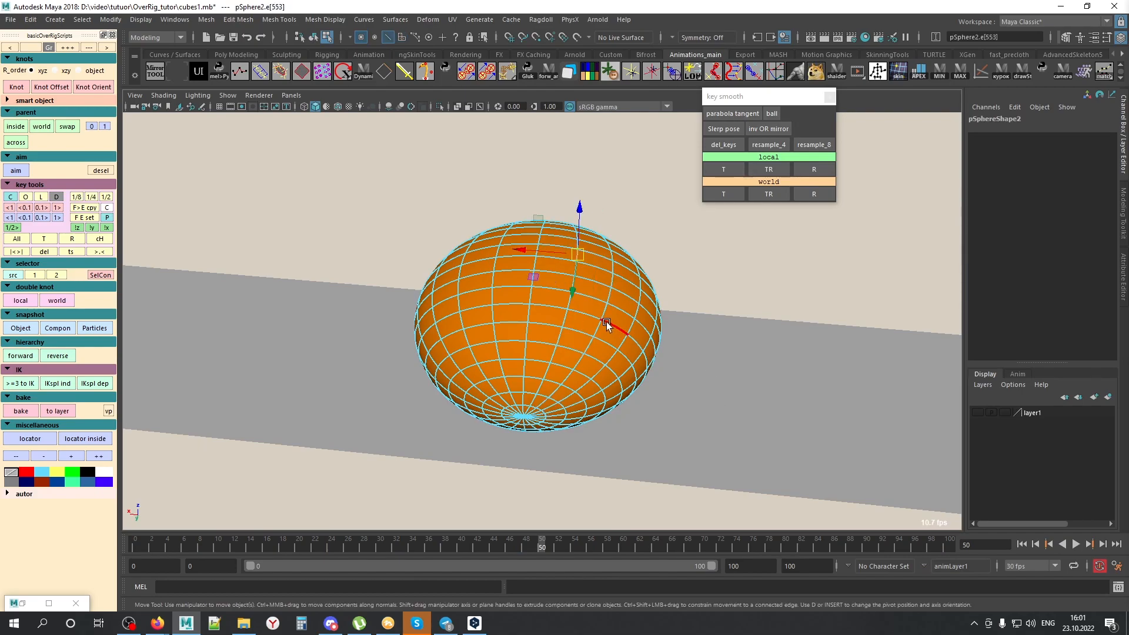
key("F9")
left_click(577, 261)
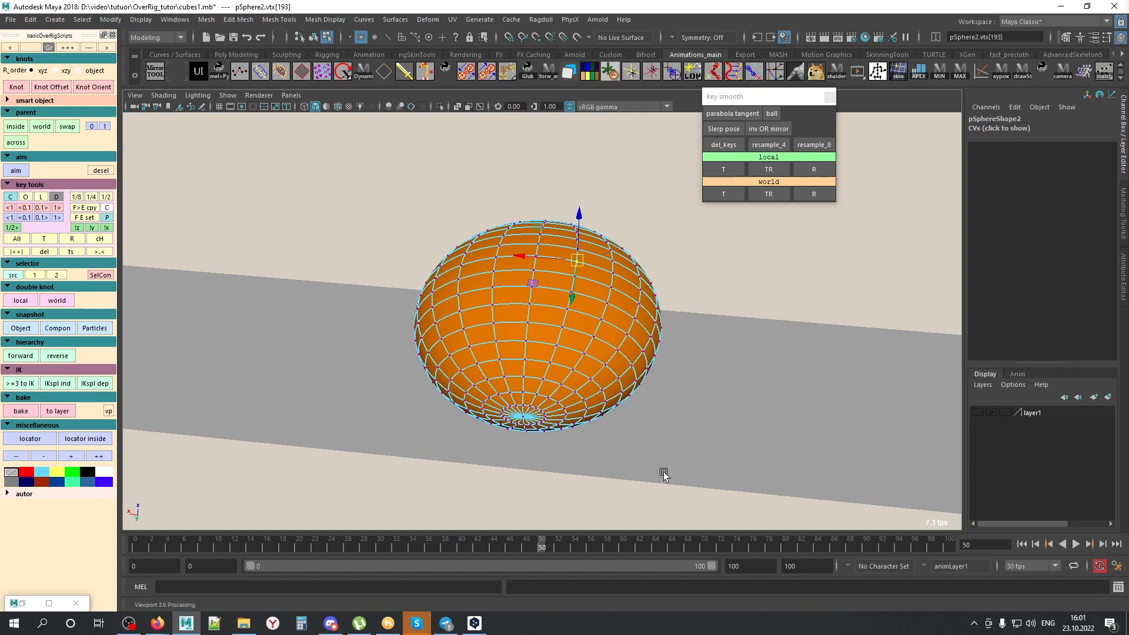
left_click(615, 267)
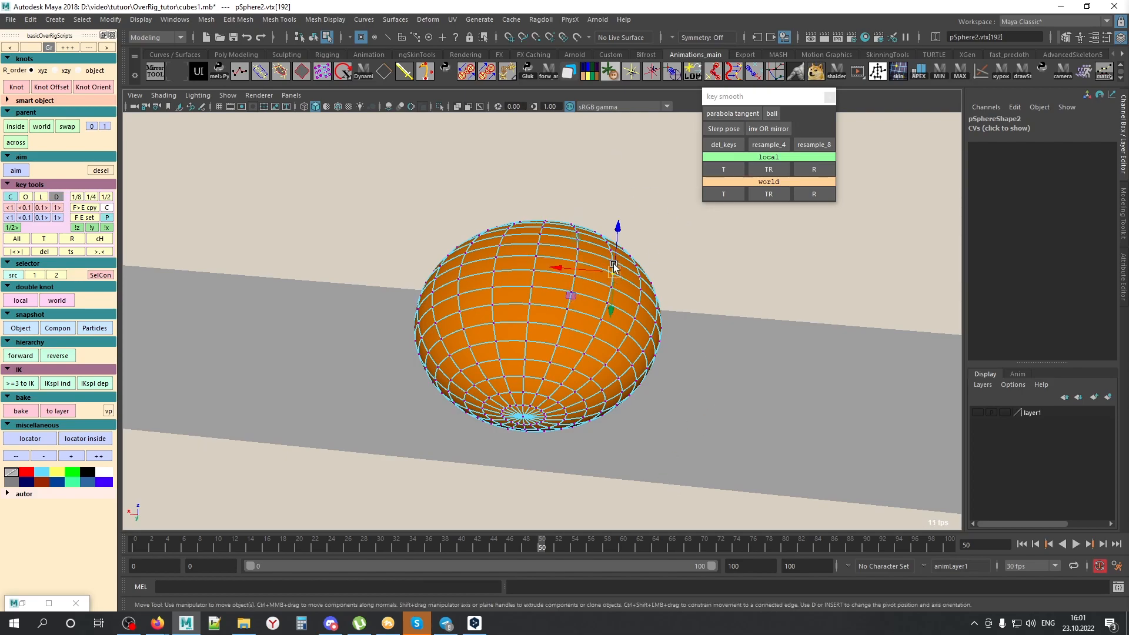
left_click(579, 248)
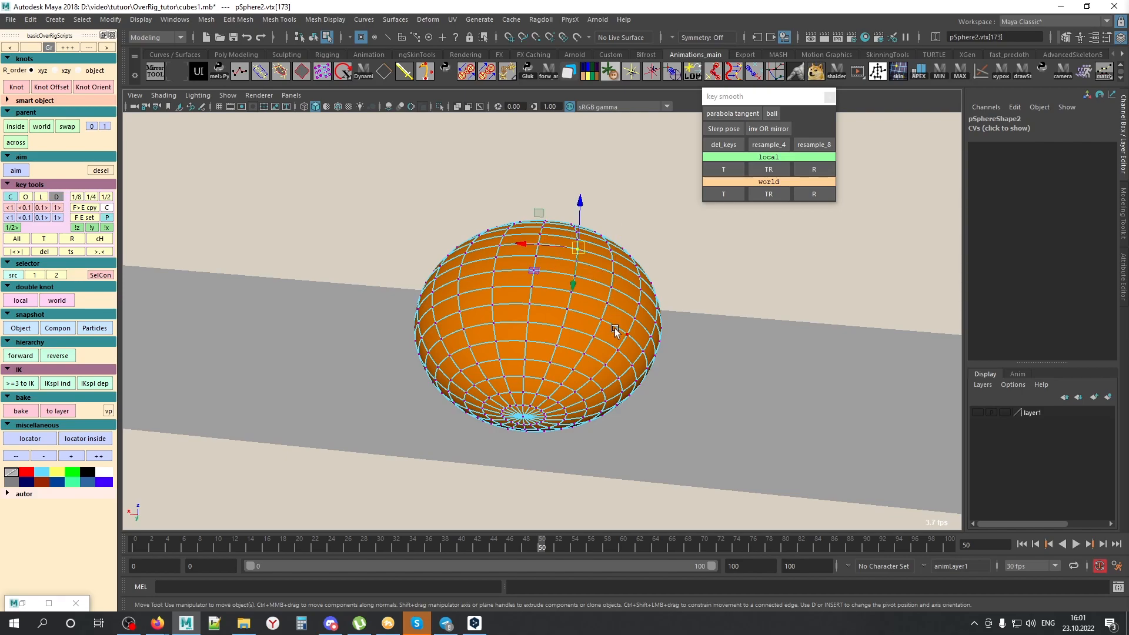
Step: Switch to edge selection to pick e[553], and then to face selection to pick f[172] on pSphere2
key("F10")
left_click(594, 276)
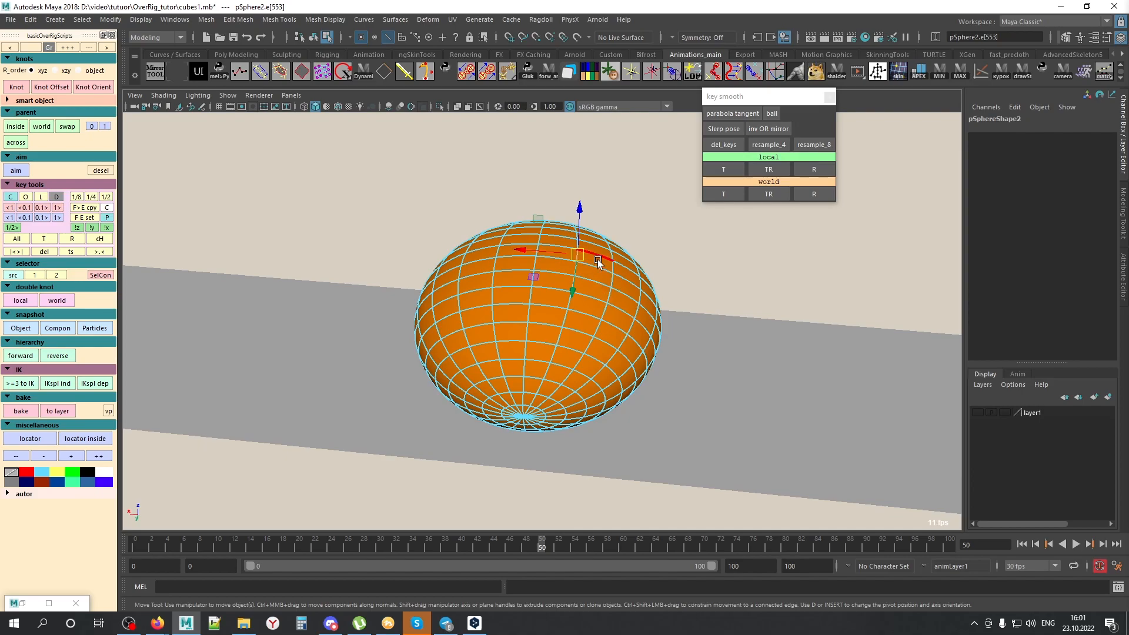
key("F11")
left_click(598, 259)
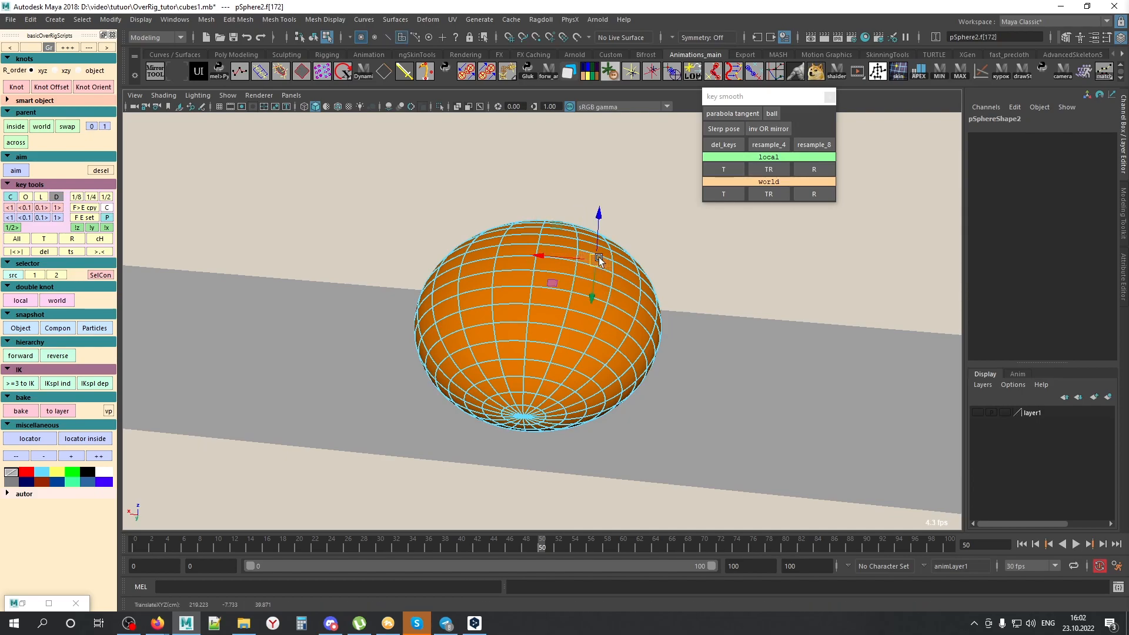
Step: Return pSphere2 to object mode and clear the selection
left_click_drag(585, 354, 591, 317, "alt")
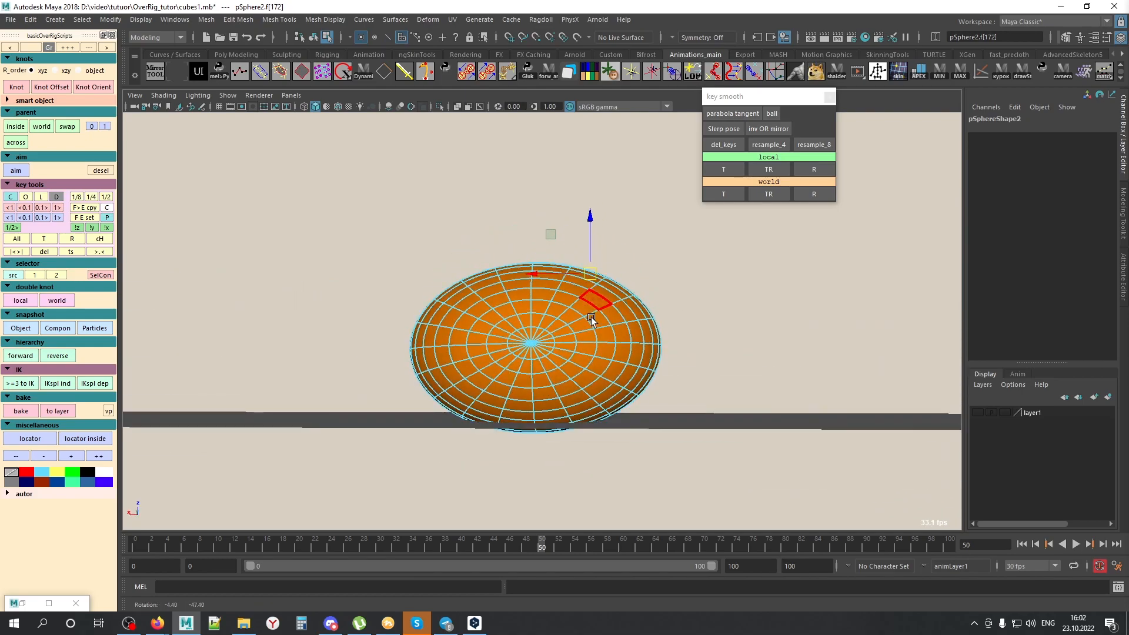
key("F8")
left_click(789, 326)
middle_click_drag(617, 382, 626, 365, "alt")
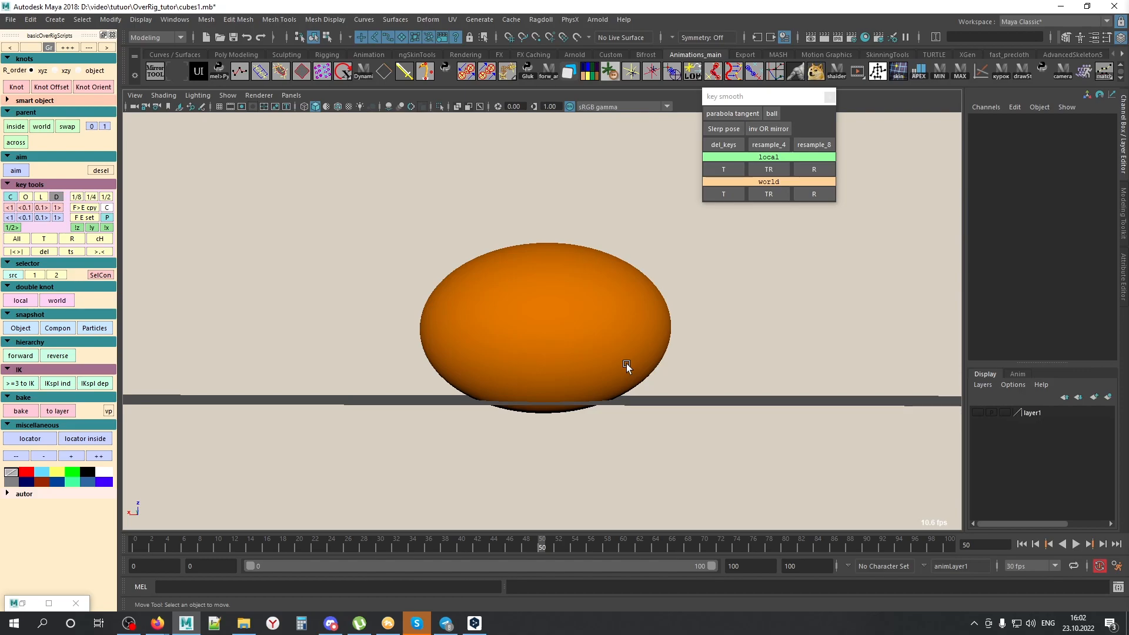
Step: Rewind to frame 0 and play the bounce repeatedly to examine how the sphere deforms on the ground
left_click_drag(542, 547, 75, 513)
right_click_drag(694, 311, 450, 301, "alt")
middle_click_drag(450, 301, 429, 357, "alt")
right_click_drag(429, 357, 569, 371, "alt")
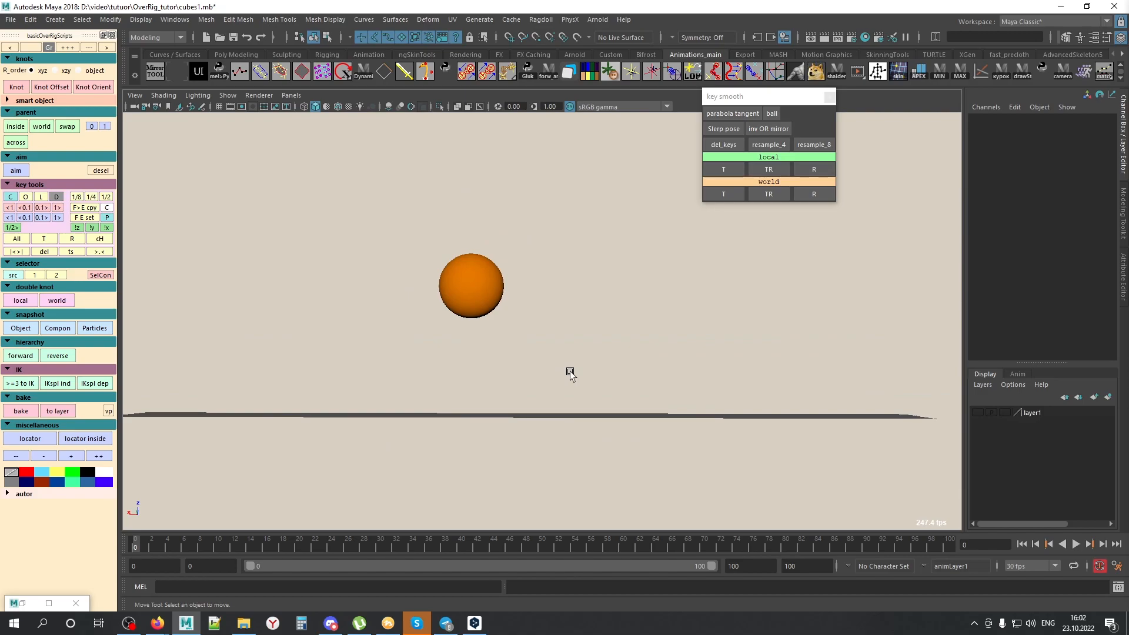
key("alt+v")
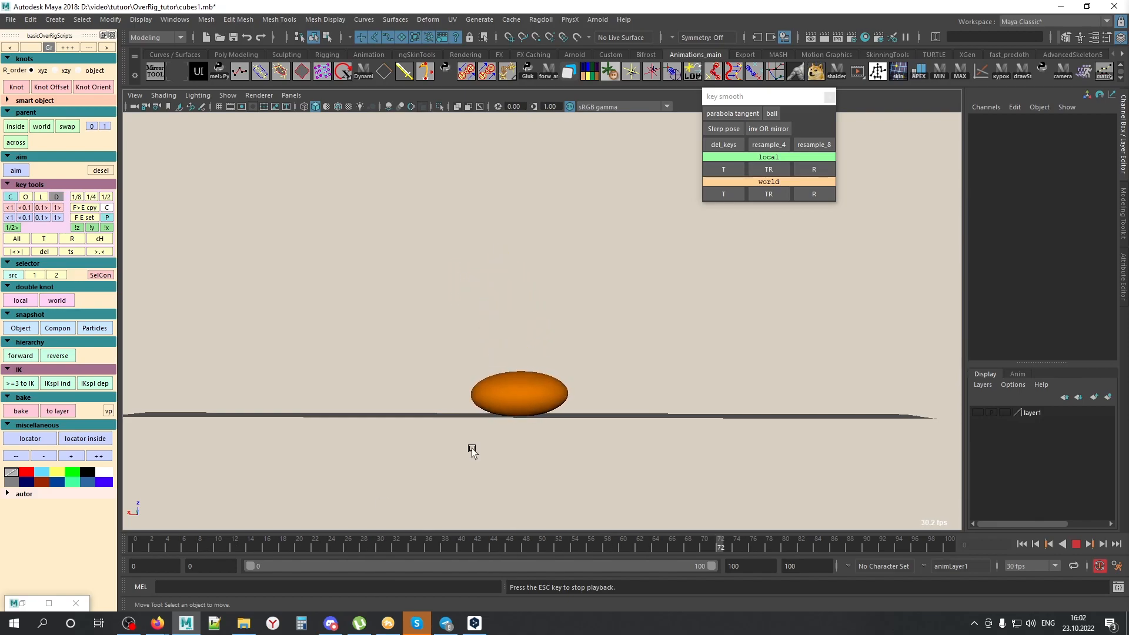
key("alt+v")
left_click_drag(167, 548, 62, 535)
key("alt+v")
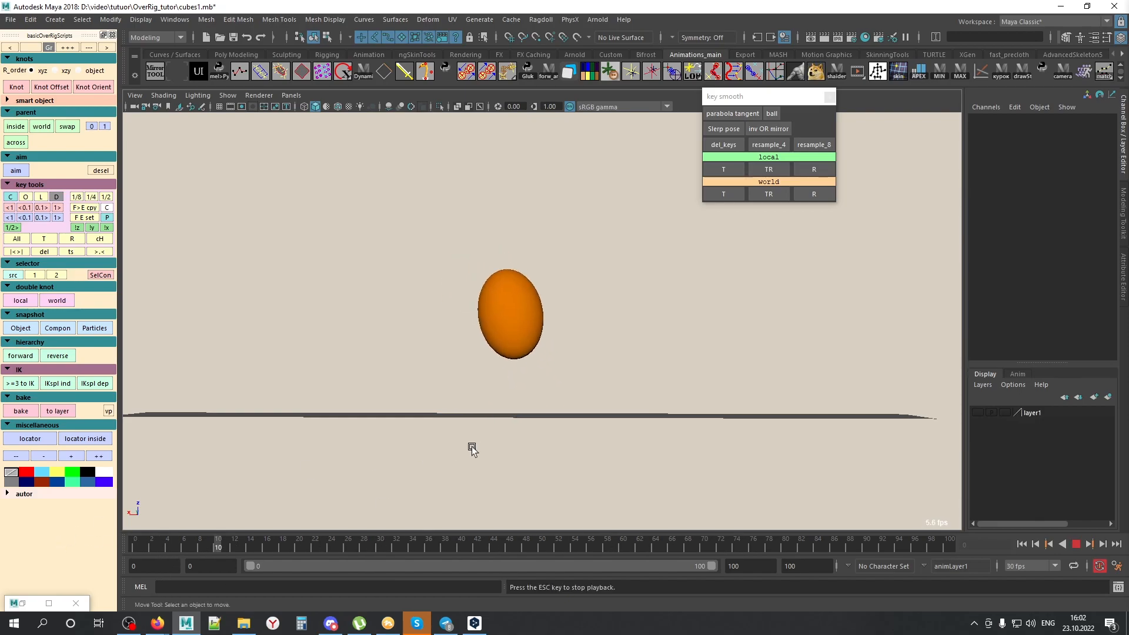
key("alt+v")
Step: Select pSphere2 and scrub and play its animation to examine its lower surface against the ground plane
right_click_drag(472, 446, 803, 488, "alt")
middle_click_drag(684, 465, 744, 361, "alt")
left_click(573, 396)
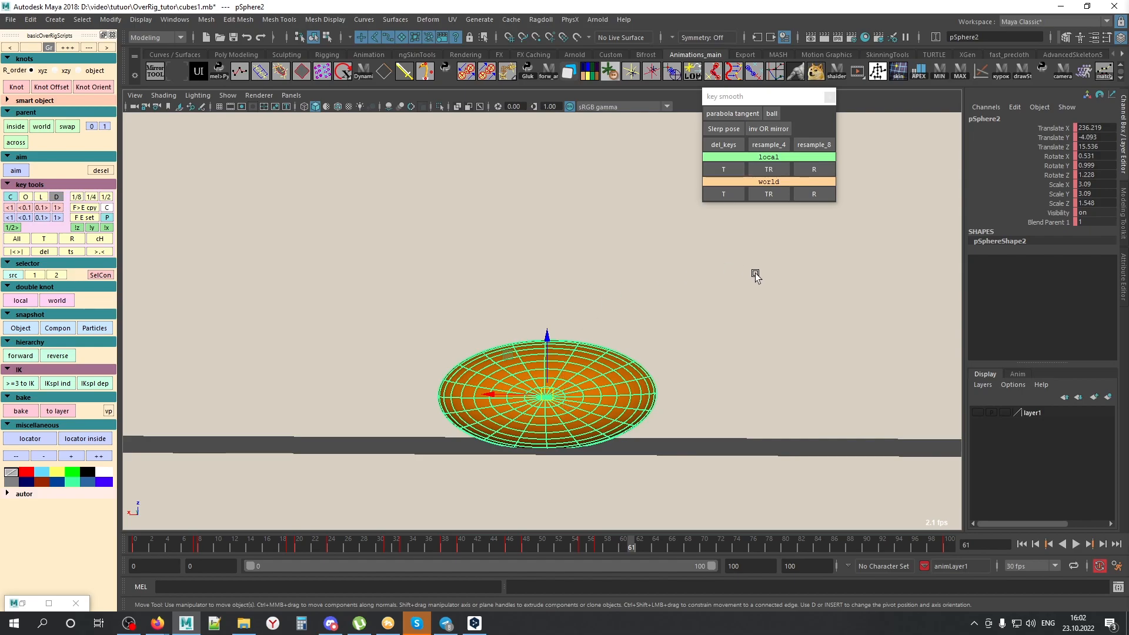
mouse_move(506, 553)
left_mouse_down()
mouse_move(542, 549)
mouse_move(364, 549)
mouse_move(494, 550)
left_mouse_up()
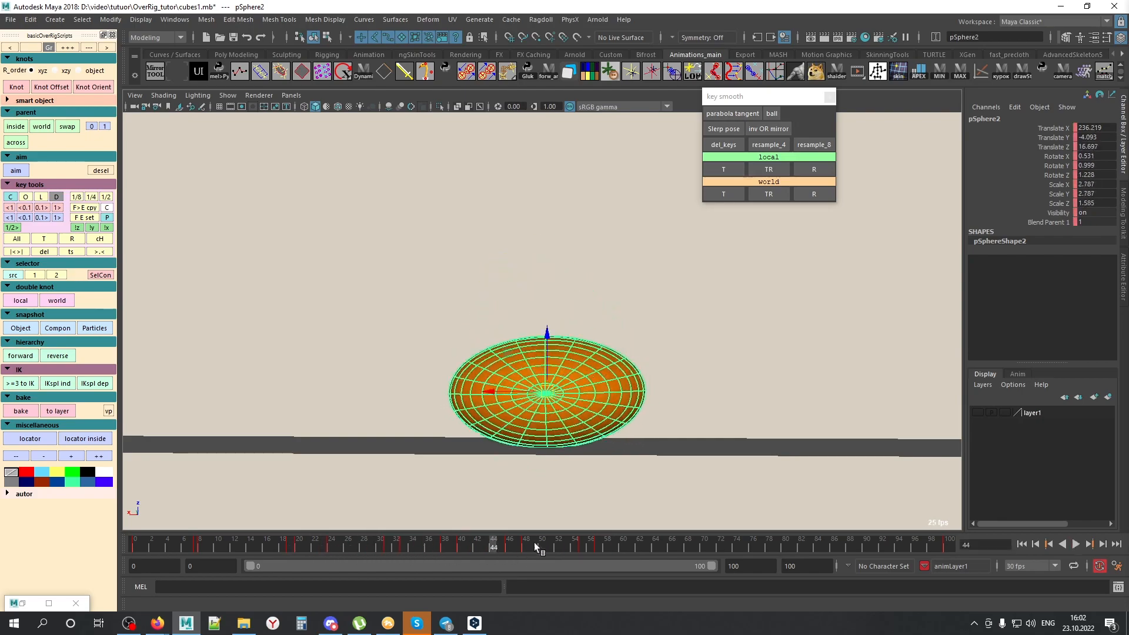
middle_click_drag(588, 501, 598, 450, "alt")
left_click_drag(598, 441, 597, 430, "alt")
mouse_move(462, 547)
left_mouse_down()
mouse_move(227, 549)
mouse_move(470, 548)
mouse_move(121, 520)
left_mouse_up()
left_click_drag(399, 406, 405, 424, "alt")
key("alt+v")
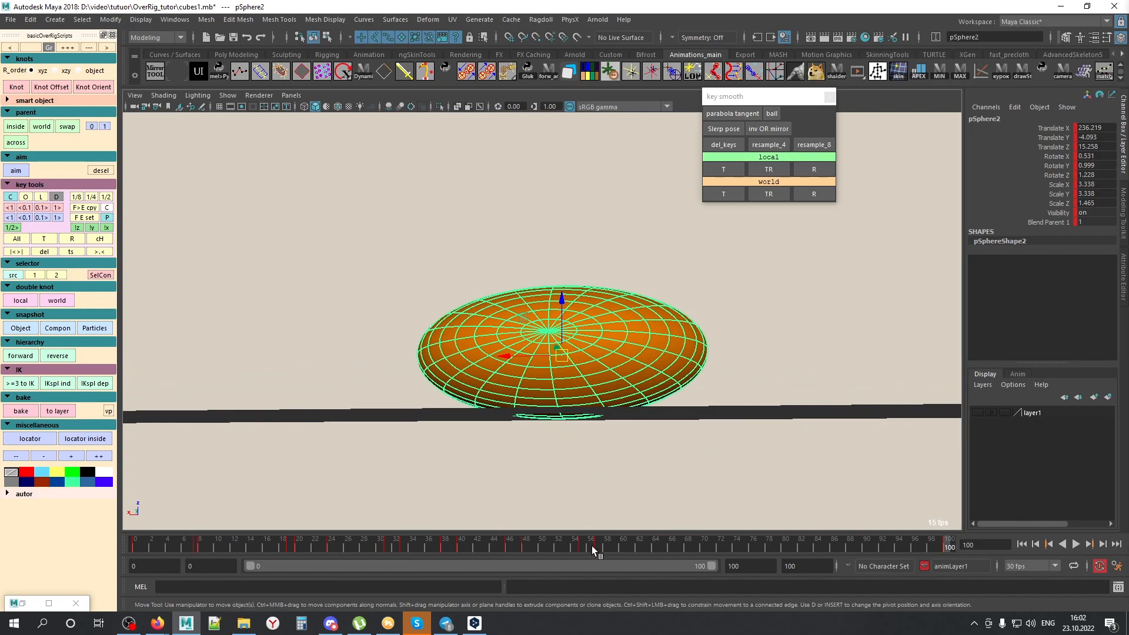
Step: Examine where the squashed pSphere2 crosses the ground at frame 100, and select pPlane1
left_click(570, 455)
mouse_move(570, 453)
left_mouse_down("alt")
mouse_move(564, 415)
mouse_move(560, 460)
mouse_move(561, 435)
left_mouse_up("alt")
left_click(565, 415)
right_click_drag(562, 435, 712, 464, "alt")
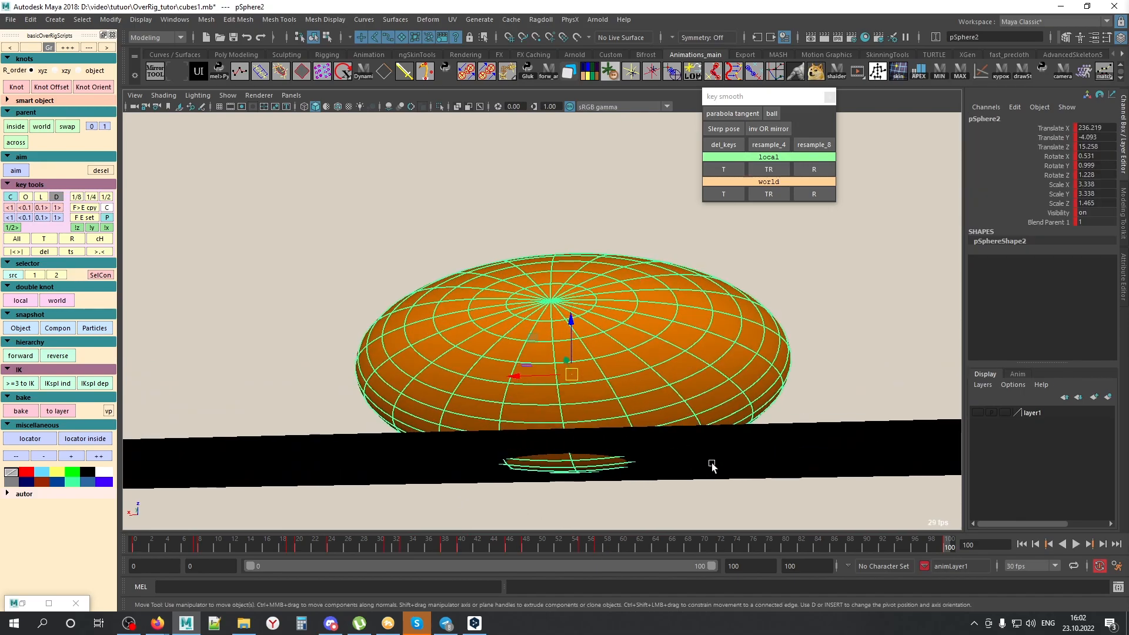
left_click_drag(617, 475, 641, 482, "alt")
left_click(779, 457)
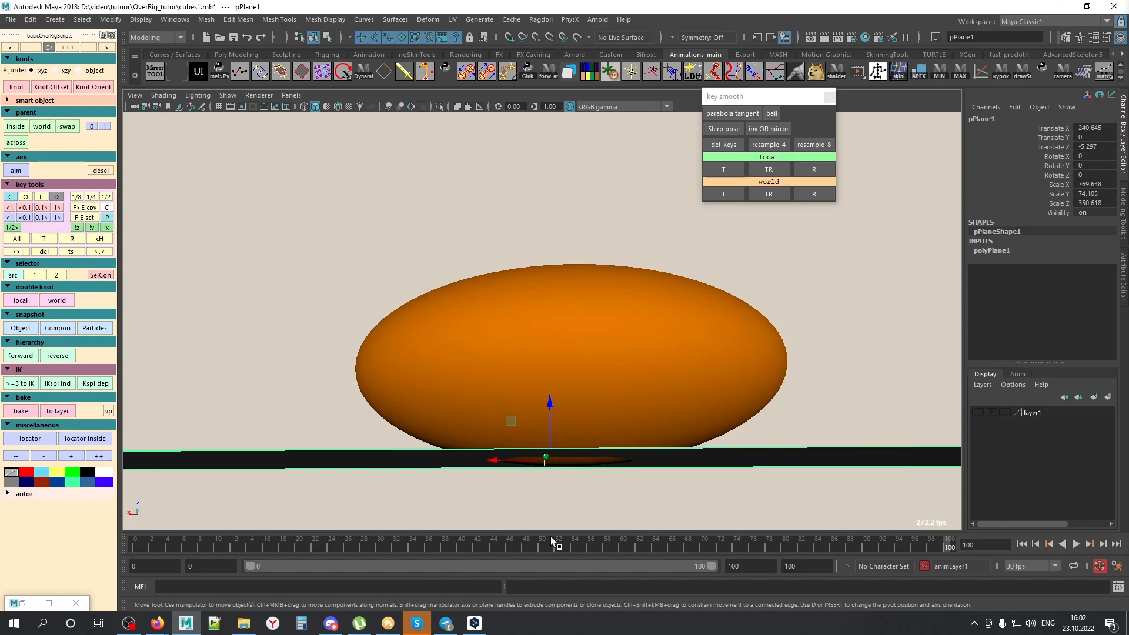
Step: Compare the sphere's ground penetration at frames 31 and 100, selecting pSphere2
left_click(519, 545)
key("alt+v")
left_click_drag(492, 548, 387, 544)
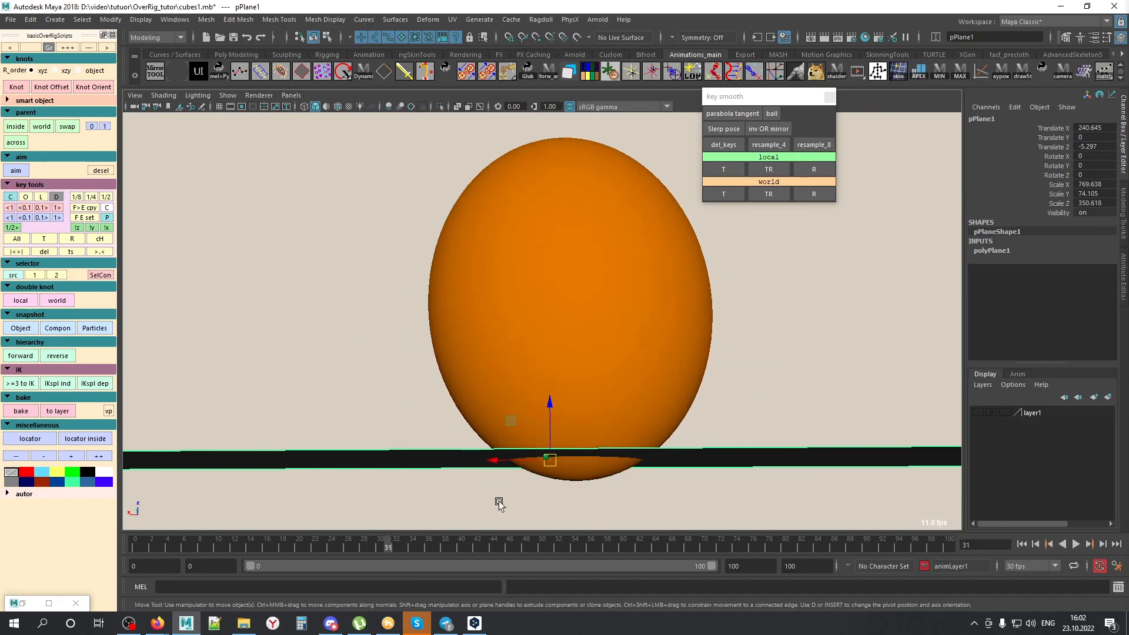
left_click(601, 476)
left_click_drag(557, 544, 1062, 562)
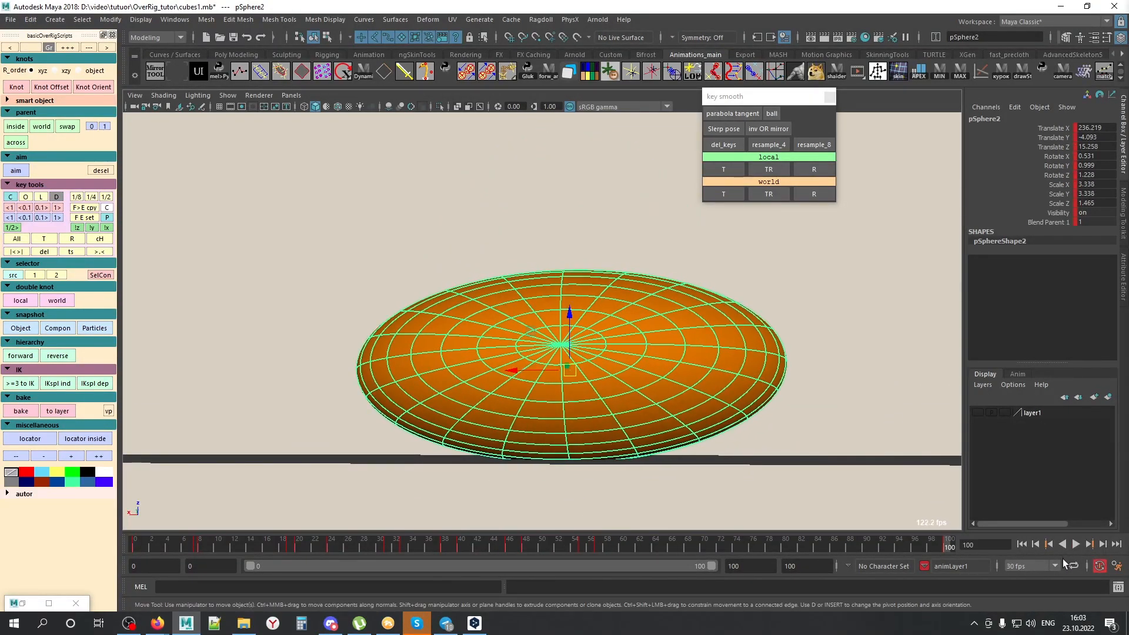
Step: Select the lowest vertex of the squashed pSphere2 at frame 100 and create a component snapshot from it
left_click_drag(488, 482, 620, 435, "alt")
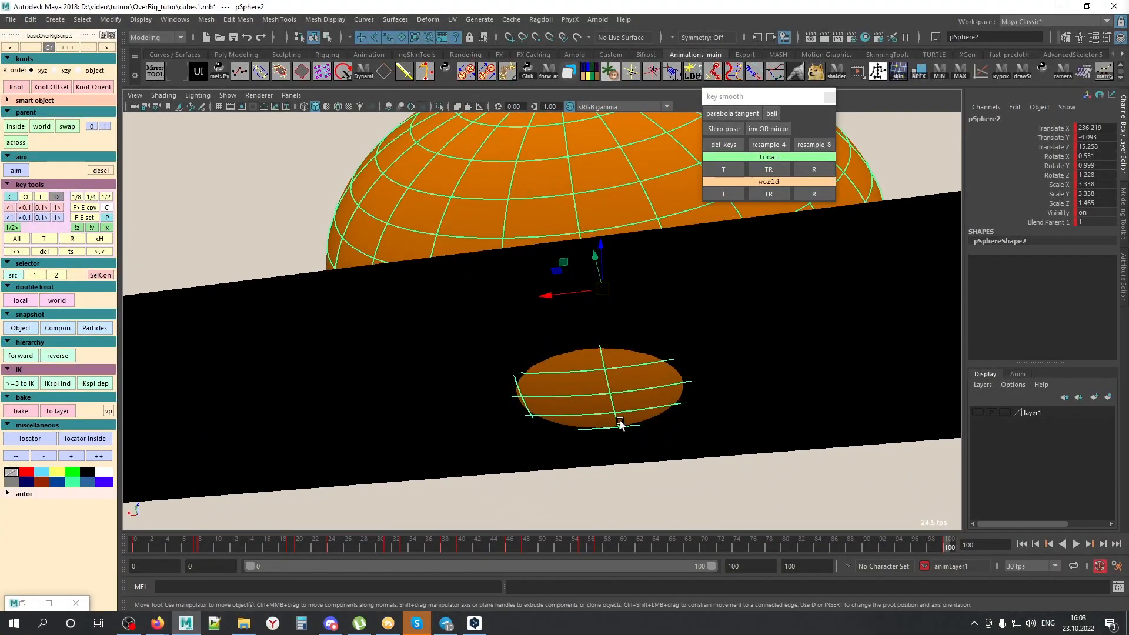
key("F8")
left_click(610, 396)
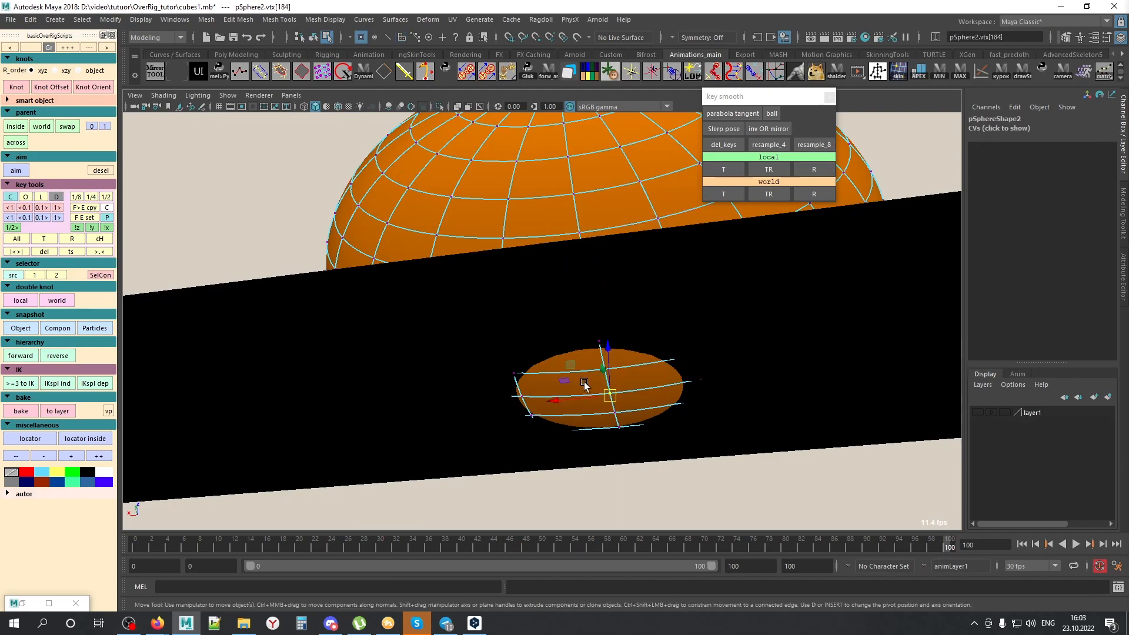
left_click_drag(655, 453, 625, 479, "alt")
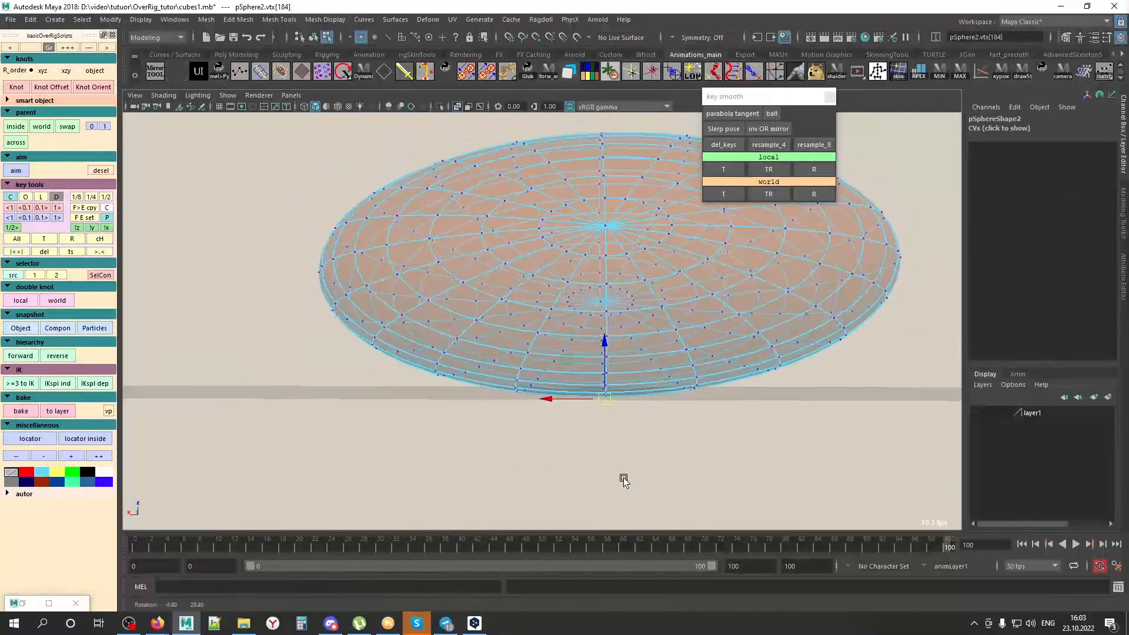
right_click_drag(594, 441, 592, 439, "alt")
left_click_drag(592, 439, 615, 474, "alt")
right_click_drag(615, 474, 615, 436, "alt")
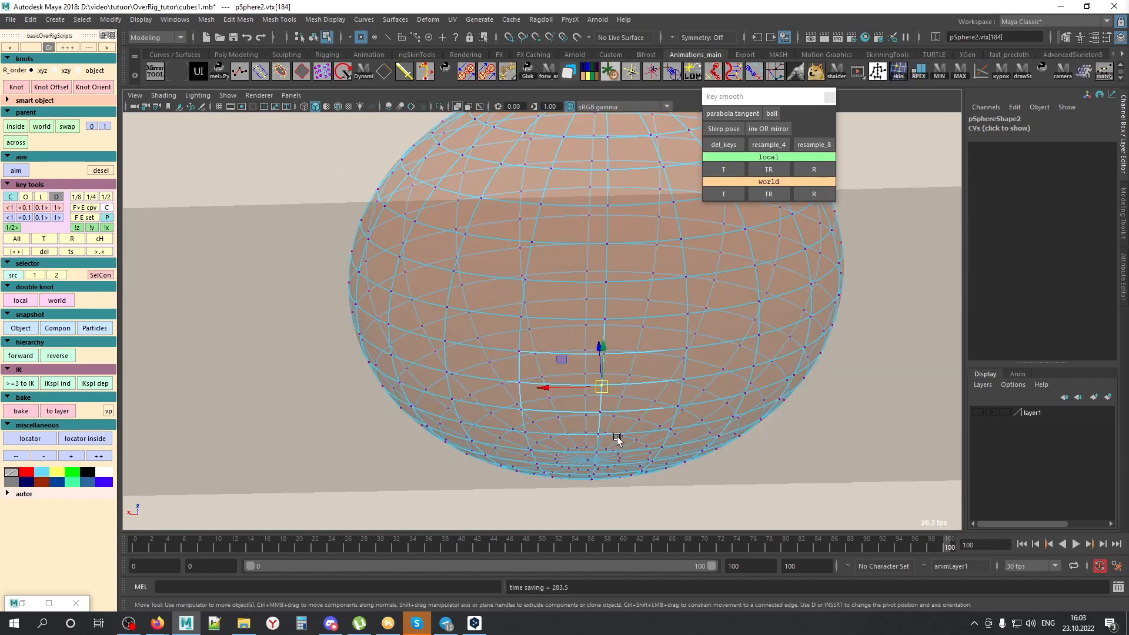
left_click(54, 331)
left_click_drag(493, 288, 505, 334, "alt")
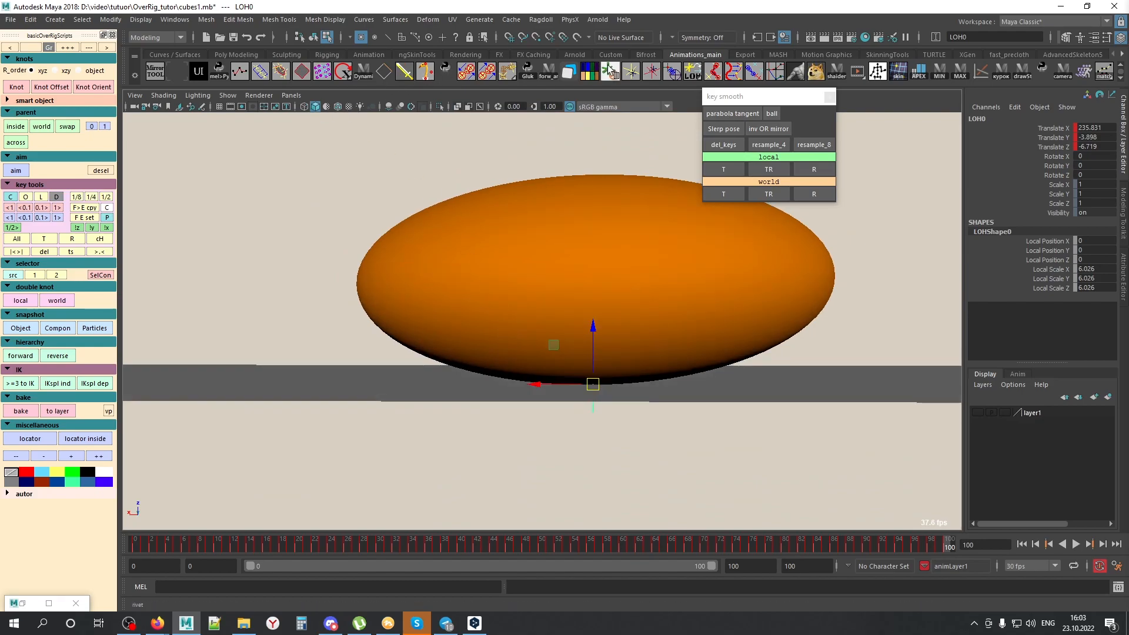
Step: Close the key smooth window and hide the grid in a perspective view beside the Graph Editor
left_click(829, 96)
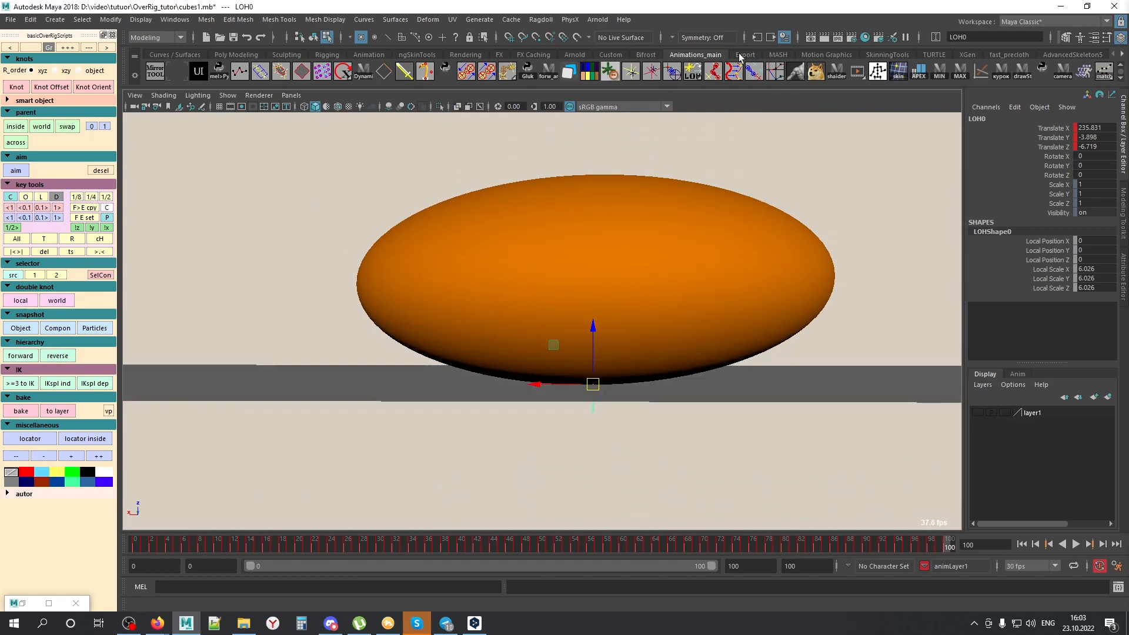
left_click(745, 54)
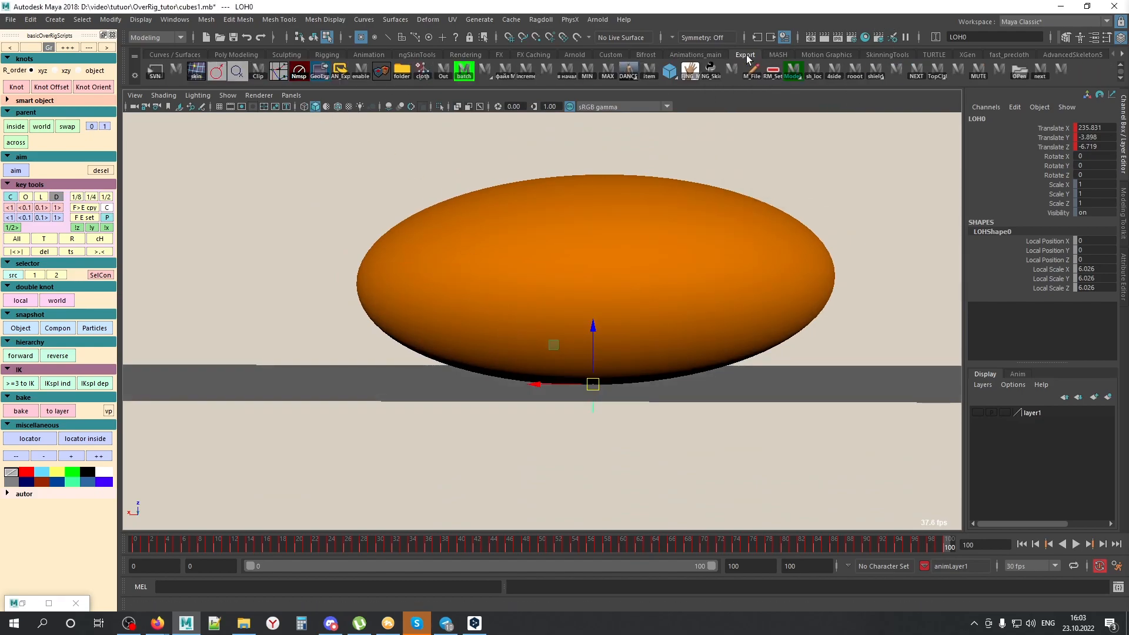
left_click(357, 54)
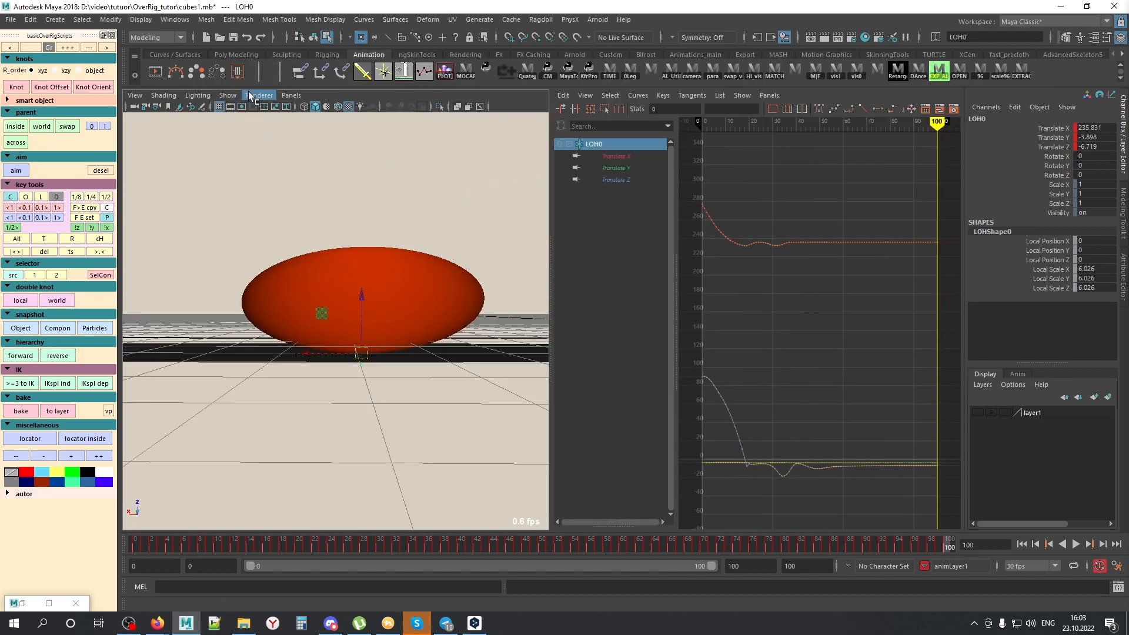
left_click(258, 96)
left_click(267, 114)
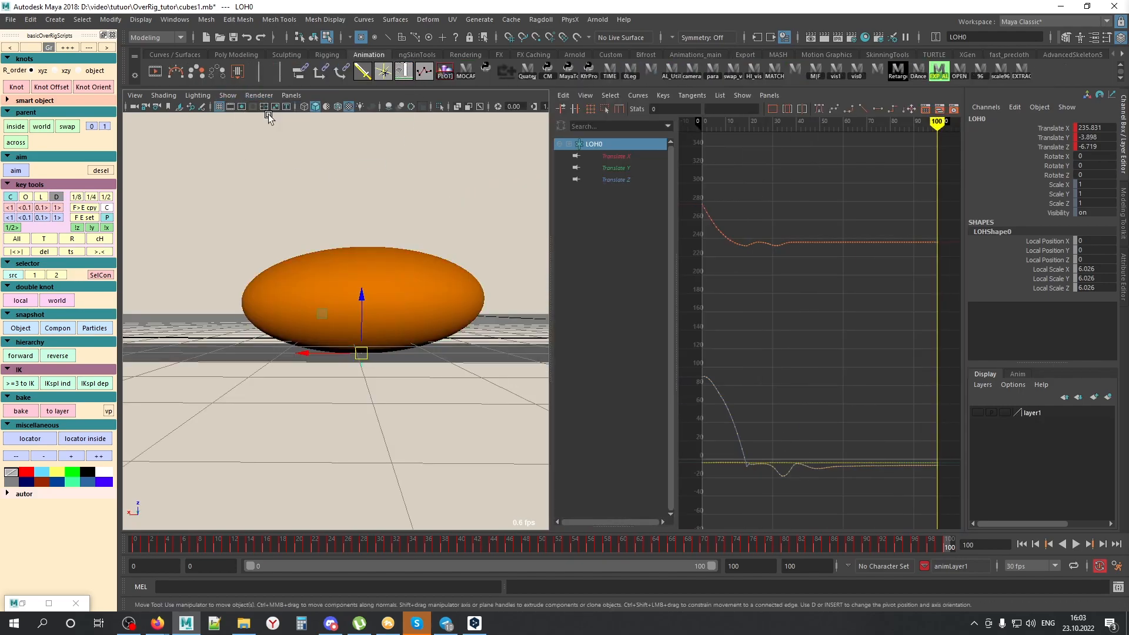
left_click(218, 108)
Step: Examine the LOH0 snapshot locator against the ground plane from a low side view, scrubbing back to frame 17
right_click_drag(364, 409, 421, 411, "alt")
key("alt+x")
left_click_drag(421, 411, 394, 410, "alt")
key("alt+x")
right_click_drag(394, 409, 366, 407, "alt")
left_click_drag(366, 406, 373, 400, "alt")
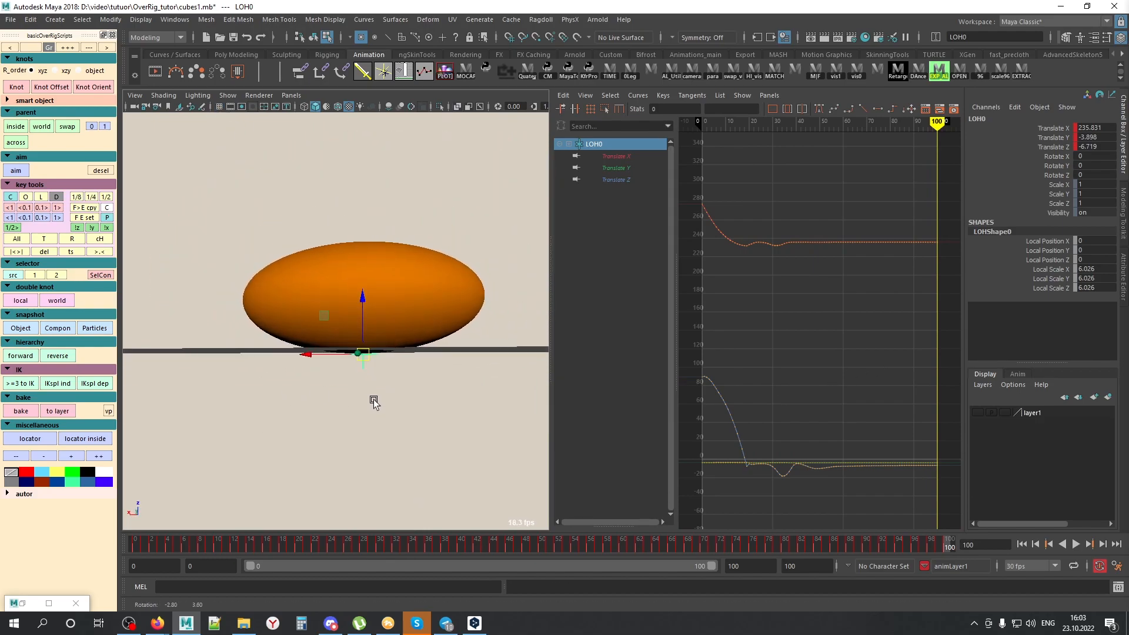
right_click_drag(401, 333, 378, 328, "alt")
mouse_move(264, 542)
left_mouse_down()
mouse_move(347, 542)
mouse_move(152, 542)
mouse_move(290, 545)
mouse_move(274, 542)
left_mouse_up()
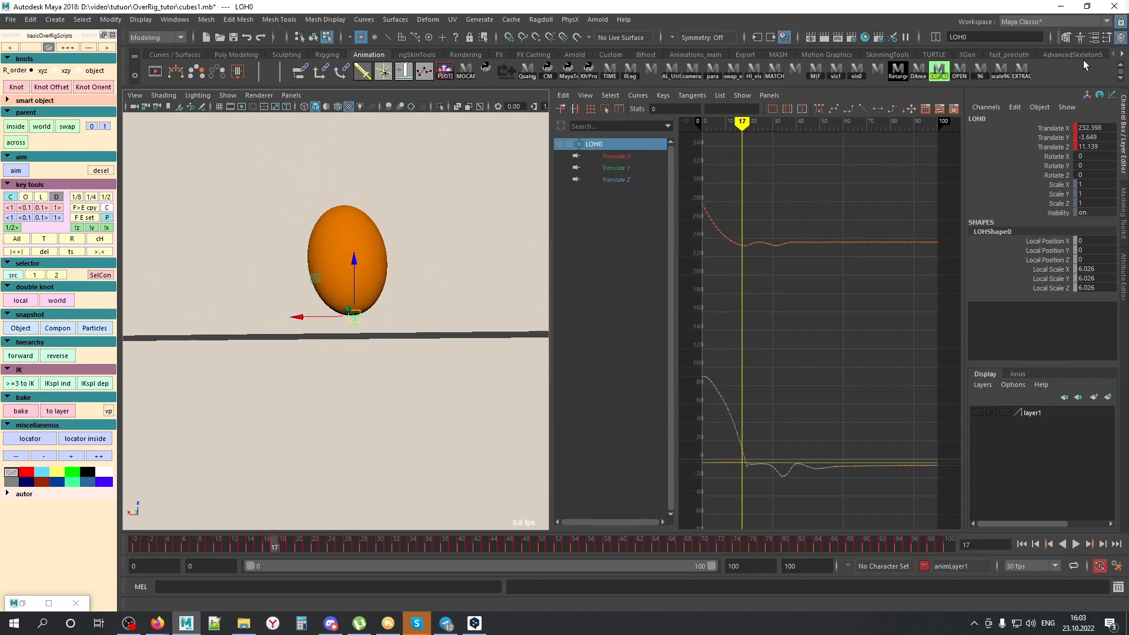
Step: Create a knot for pSphere2 and parent it inside the LOH0 snapshot locator
left_click_drag(1128, 72, 664, 74)
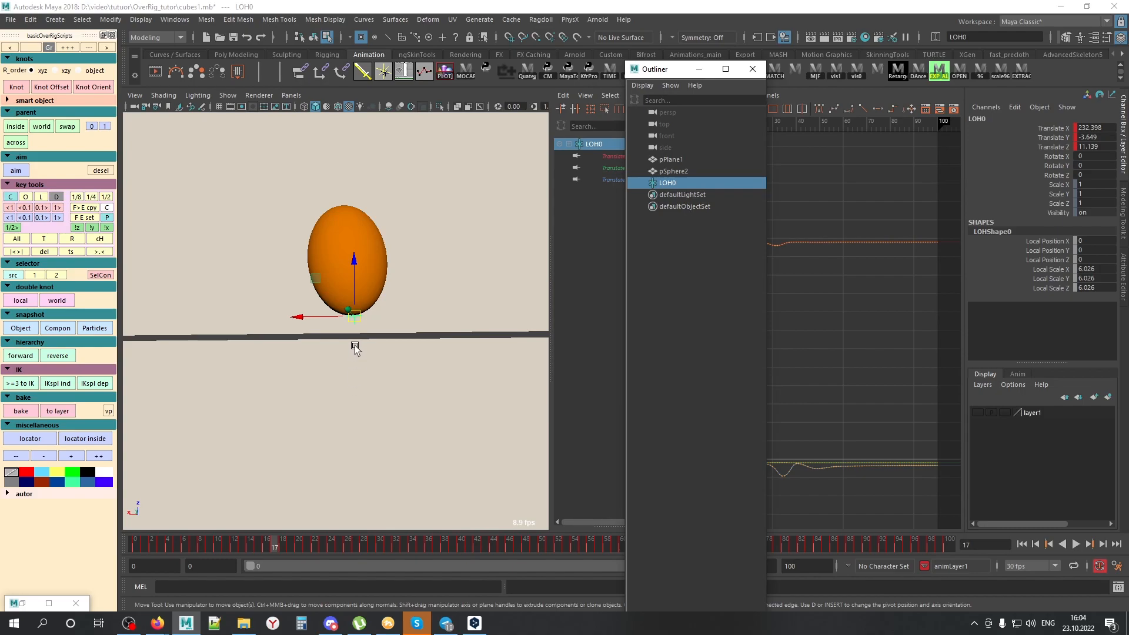
middle_click_drag(354, 347, 391, 327, "alt")
right_click_drag(390, 328, 466, 358, "alt")
middle_click_drag(466, 358, 404, 418, "alt")
left_click_drag(404, 418, 396, 431, "alt")
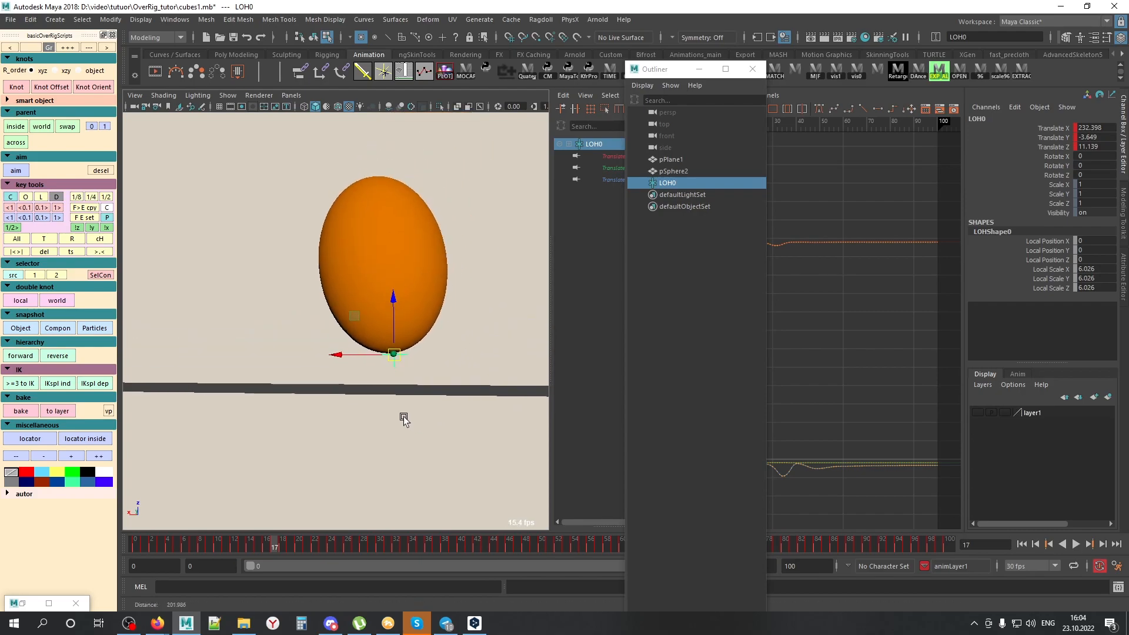
left_click(348, 227)
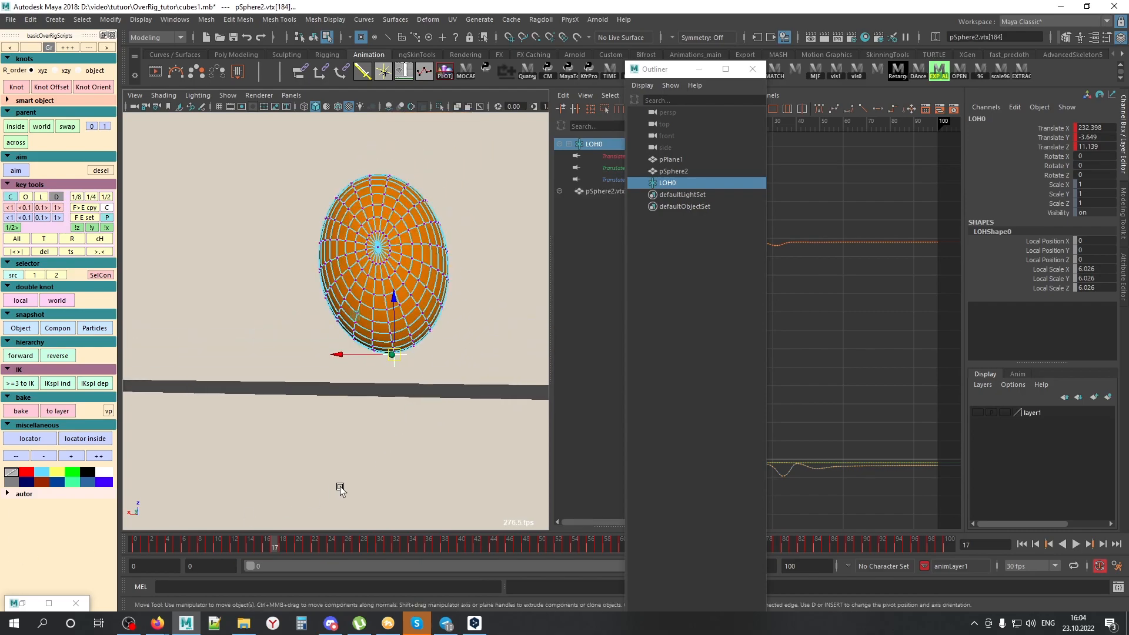
key("F8")
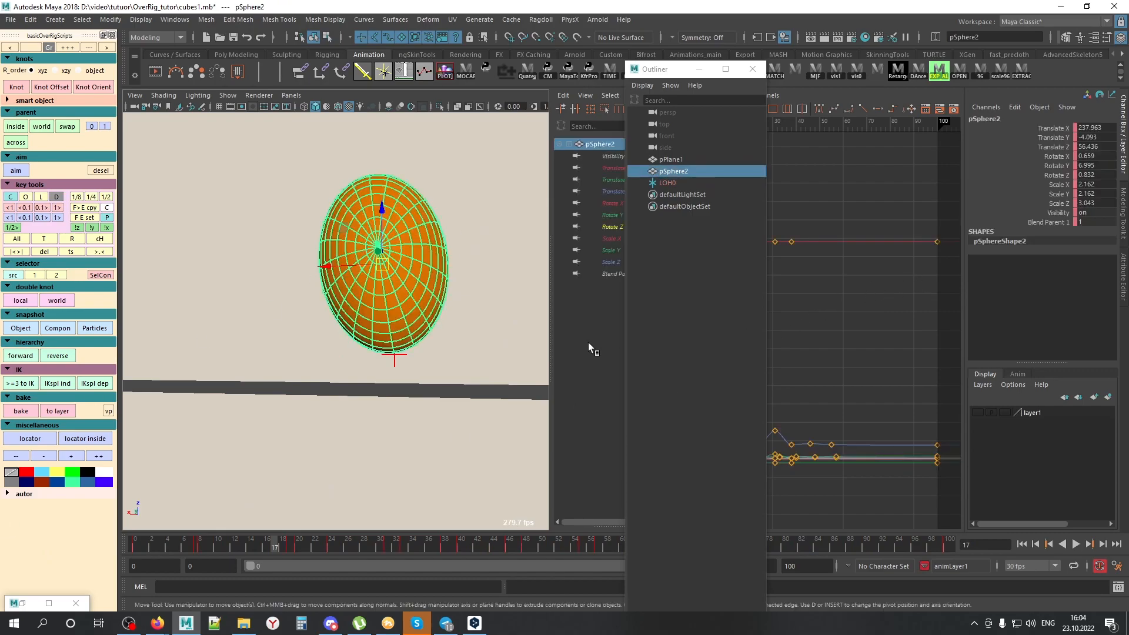
left_click(17, 86)
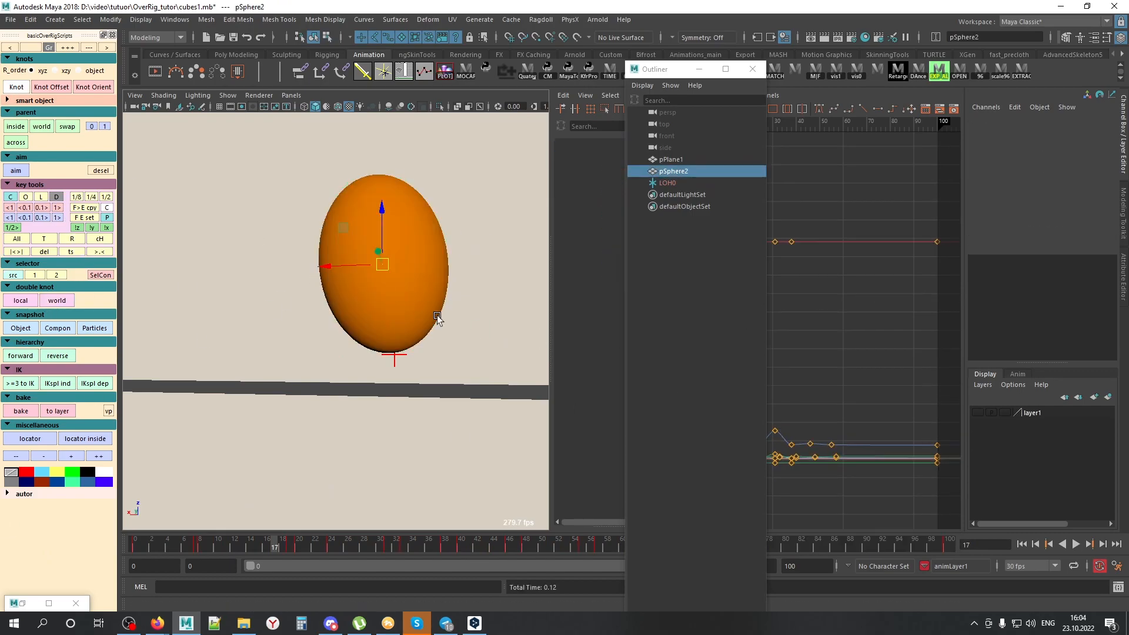
left_click_drag(369, 375, 435, 357, "shift")
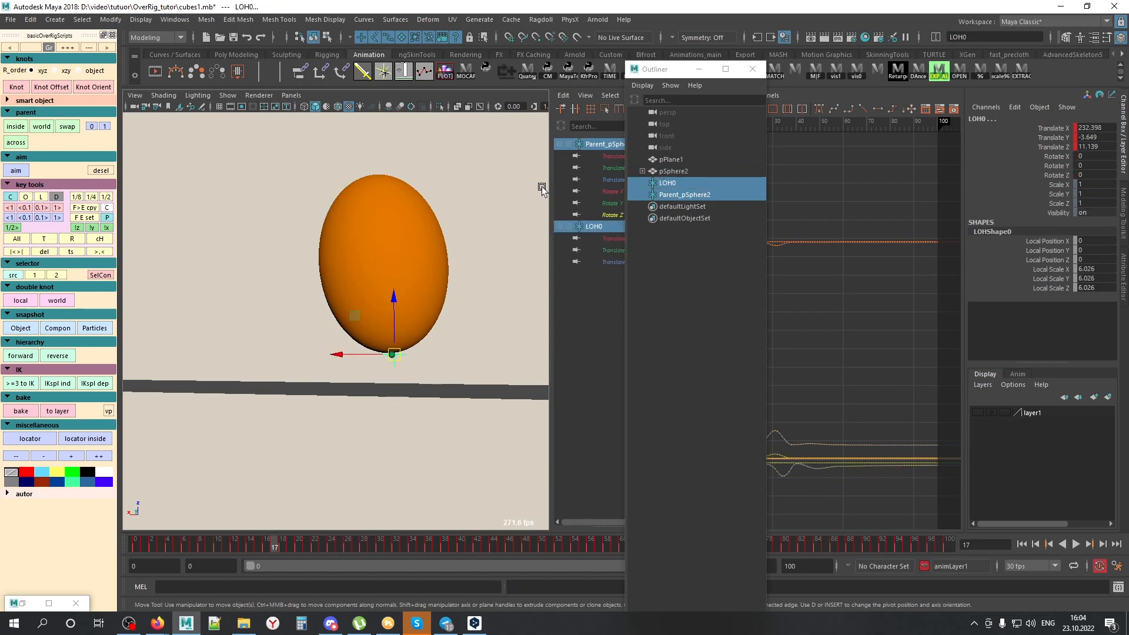
left_click(19, 127)
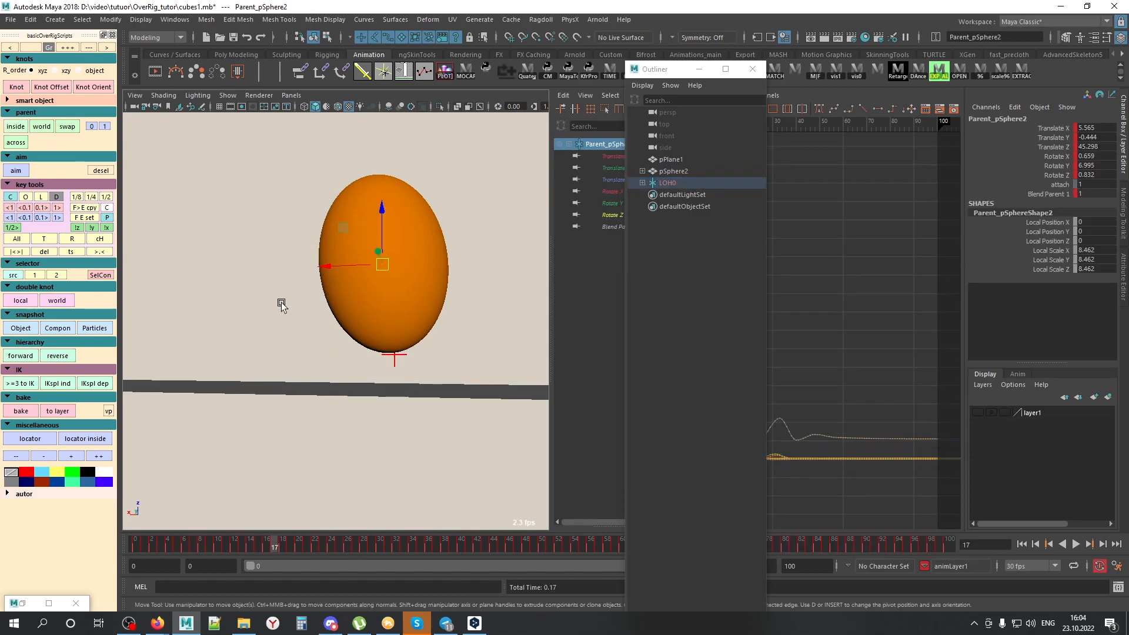
Step: Select LOH0 and play the animation to check how the sphere follows it, moving the Outliner out of the way
left_click(358, 426)
mouse_move(388, 412)
left_mouse_down("alt")
mouse_move(410, 398)
mouse_move(385, 433)
mouse_move(412, 426)
mouse_move(400, 414)
left_mouse_up("alt")
key("alt+v")
key("alt+v")
key("alt+x")
key("alt+x")
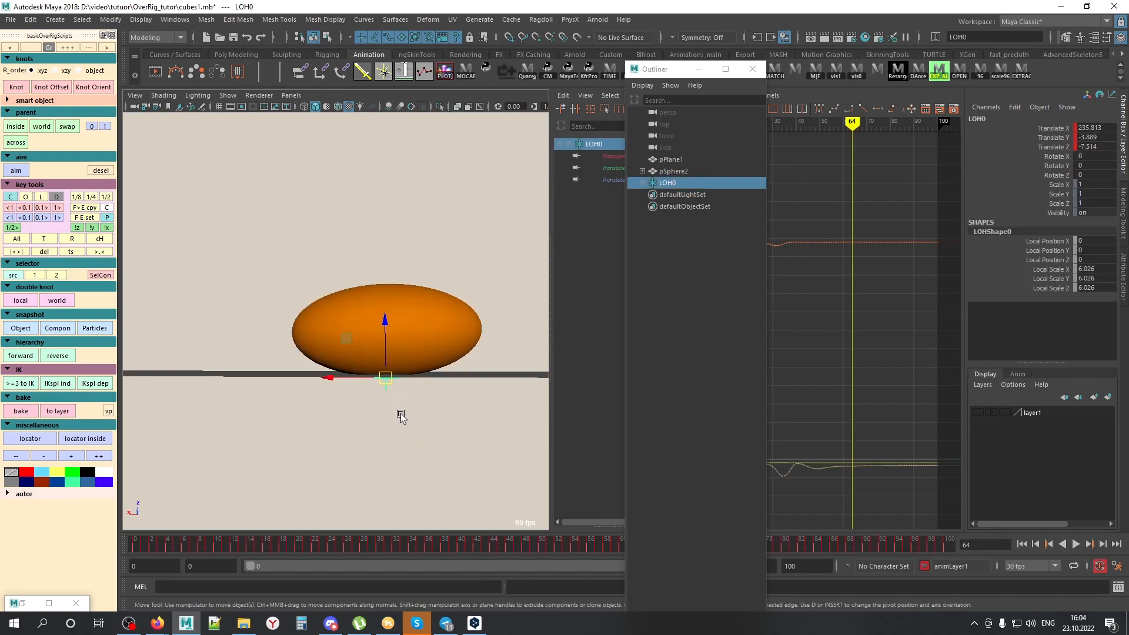
left_click_drag(667, 69, 1128, 100)
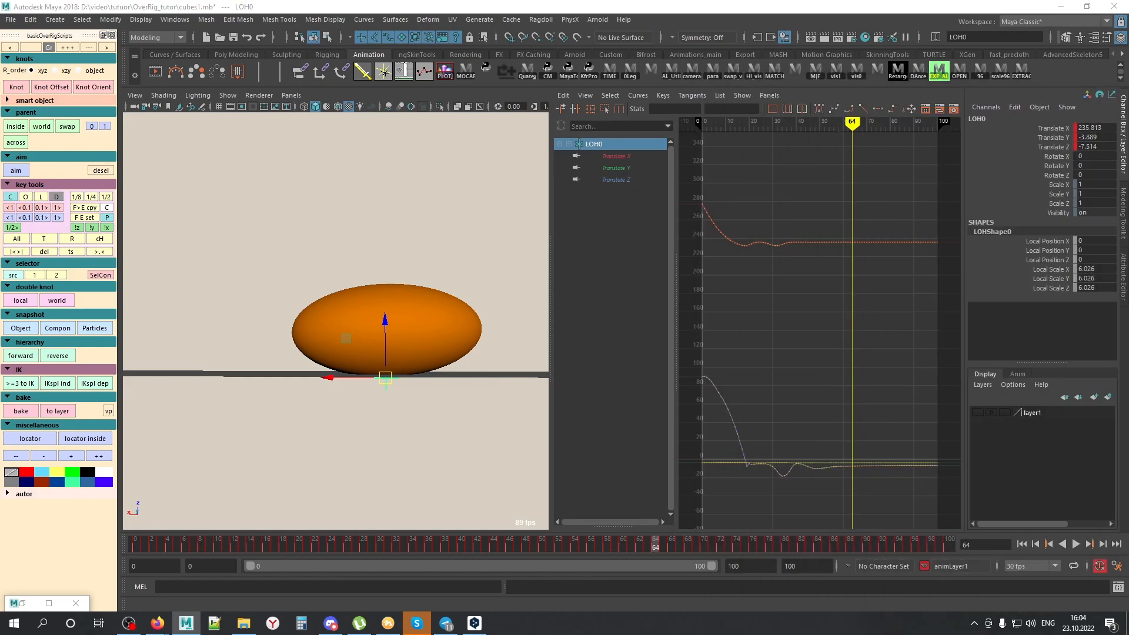
Step: Key LOH0 at frame 19 on a new animation layer and hold its Translate Z constant from frame 19 through frame 100
left_click_drag(483, 548, 290, 545)
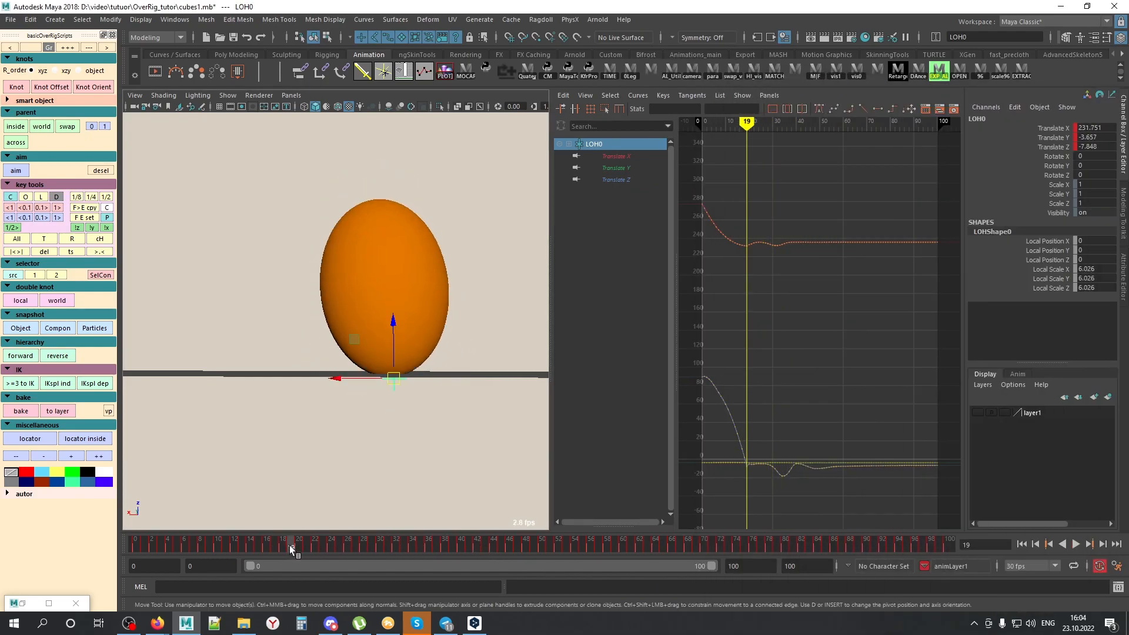
key("alt+a")
key("s")
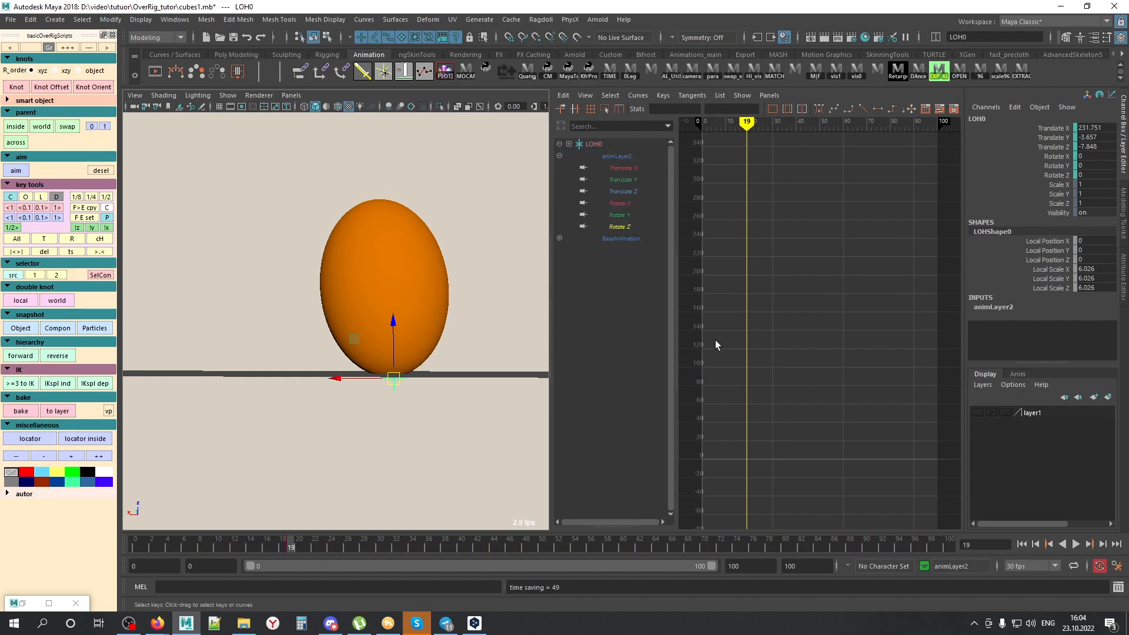
left_click_drag(290, 548, 955, 548, "shift")
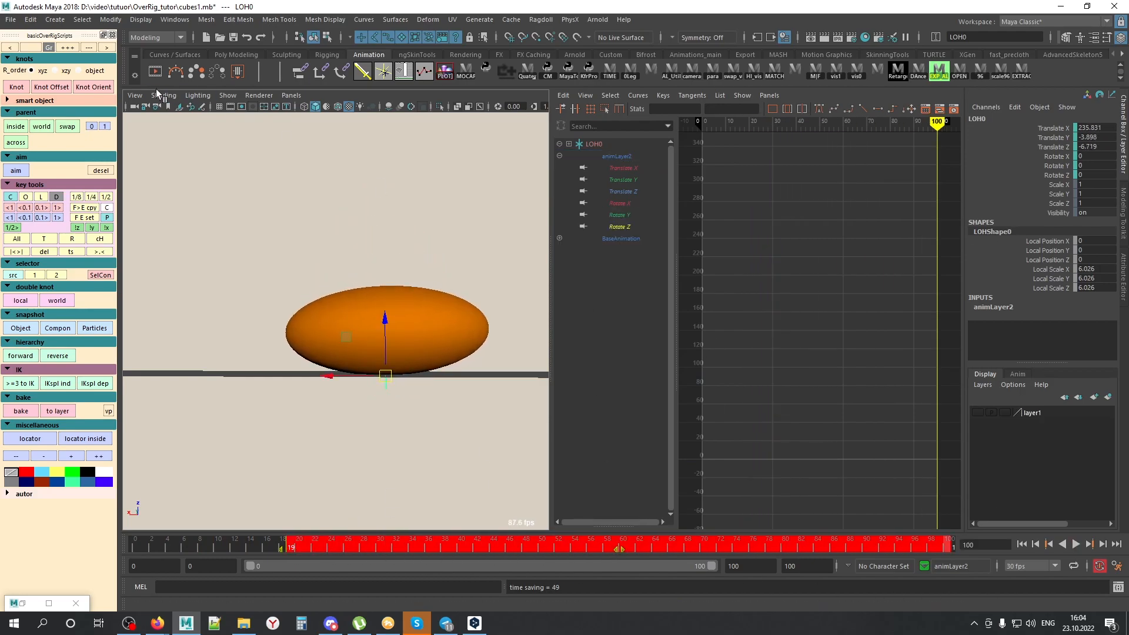
left_click(1058, 147)
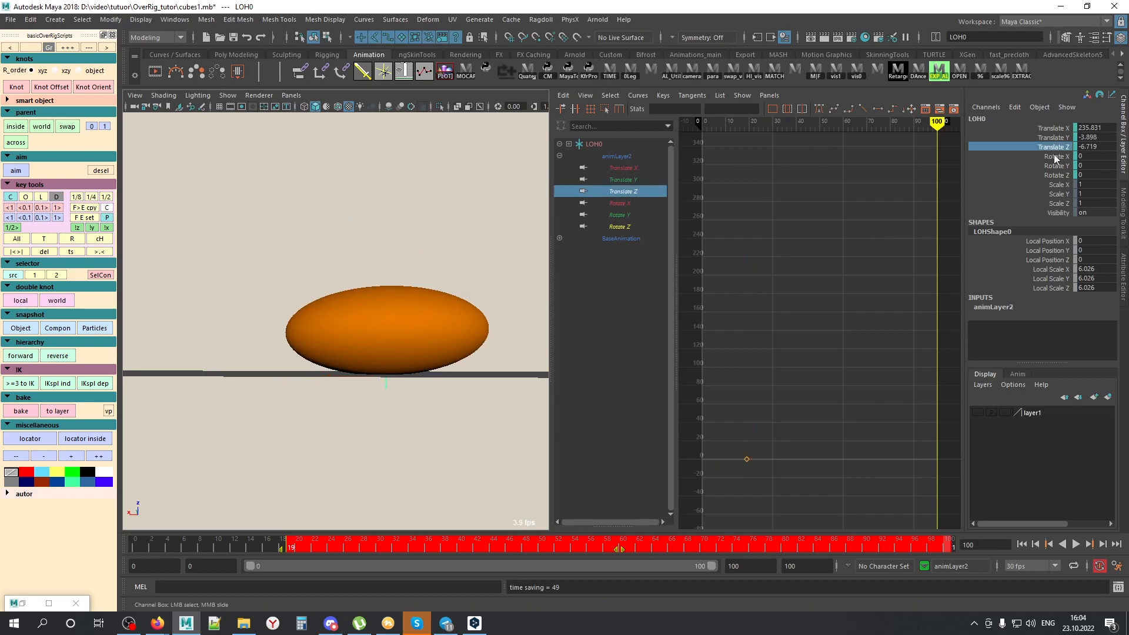
left_click(100, 240)
Step: Key LOH0 at frame 60 on another animation layer and raise it to about -6.322 in Translate Z so the sphere rests on the ground
left_click_drag(285, 544, 622, 565)
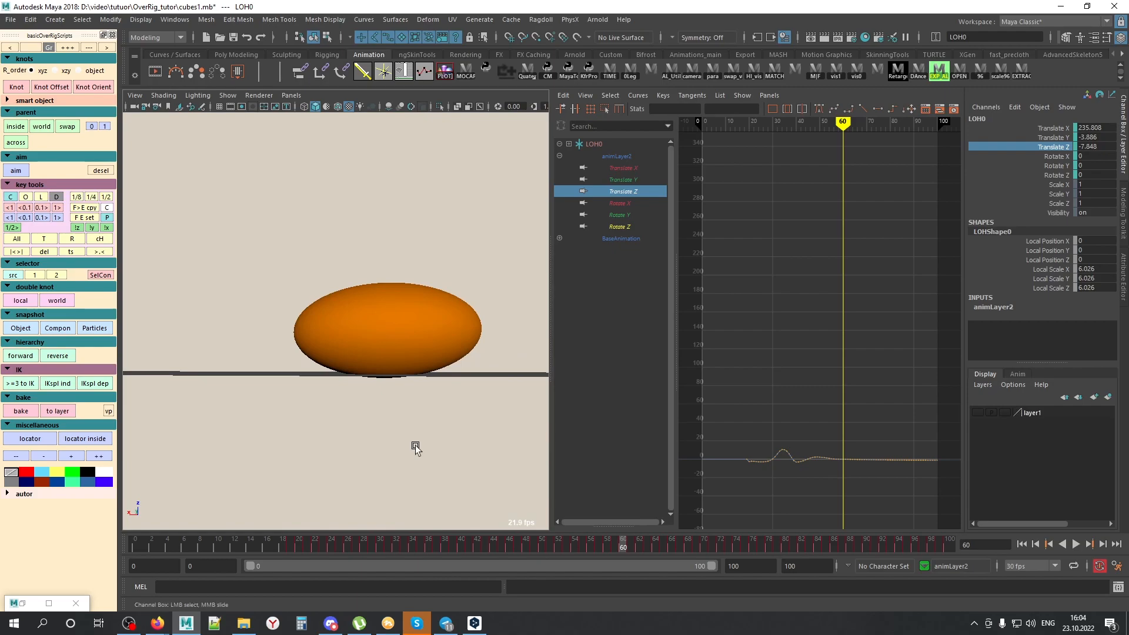
key("s")
right_click_drag(350, 422, 436, 414, "alt")
left_click_drag(436, 414, 440, 418, "alt")
key("w")
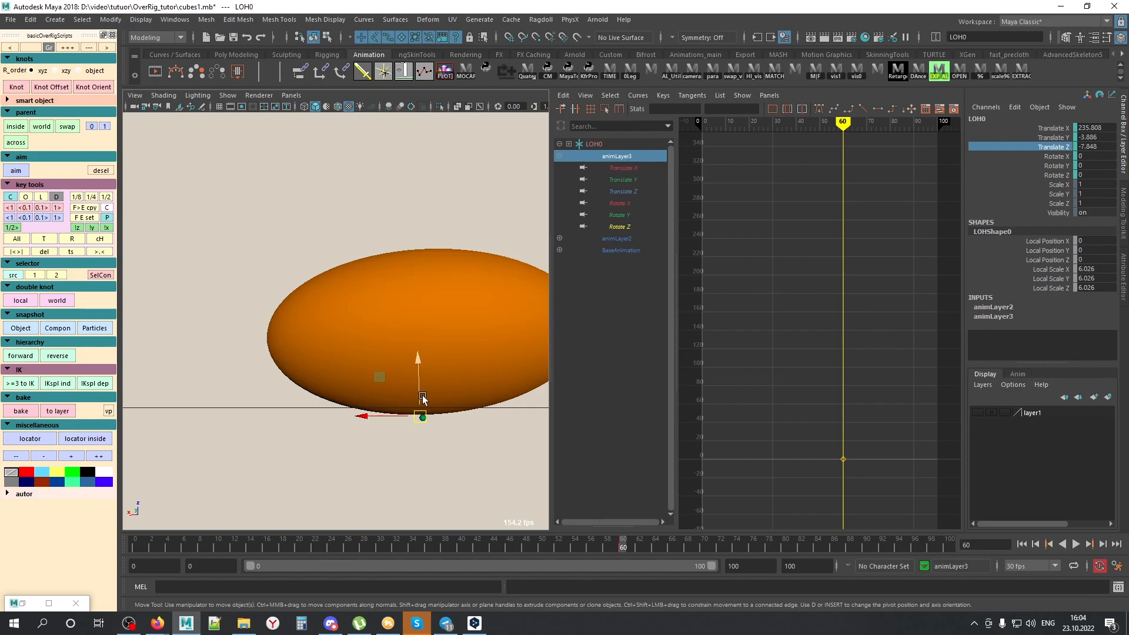
left_click_drag(425, 393, 418, 395, "alt")
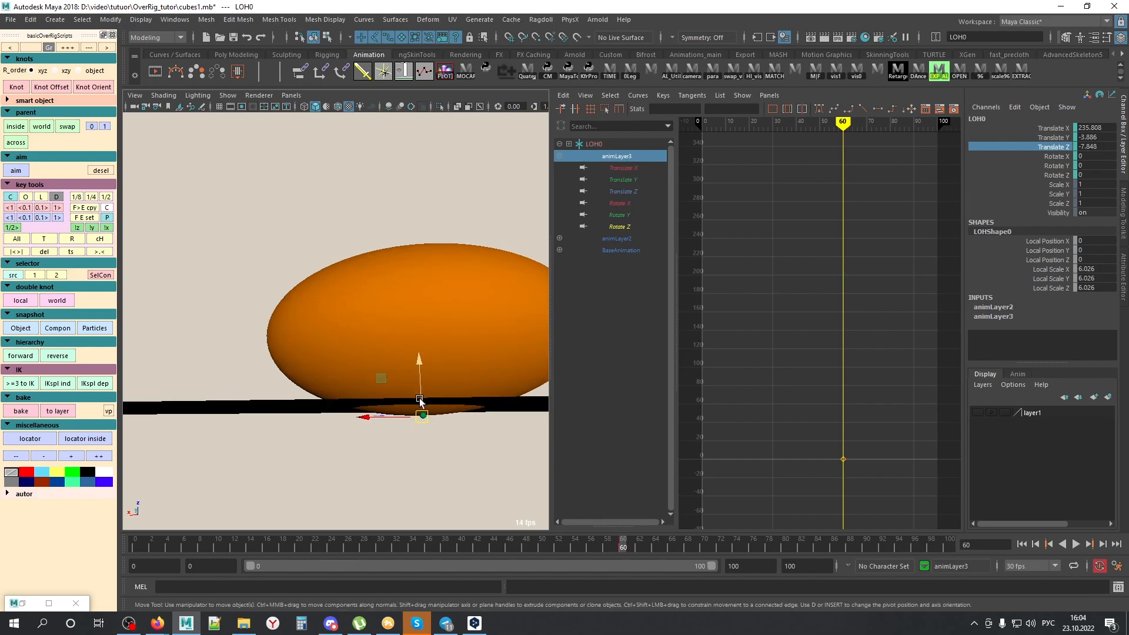
left_click_drag(425, 371, 404, 398)
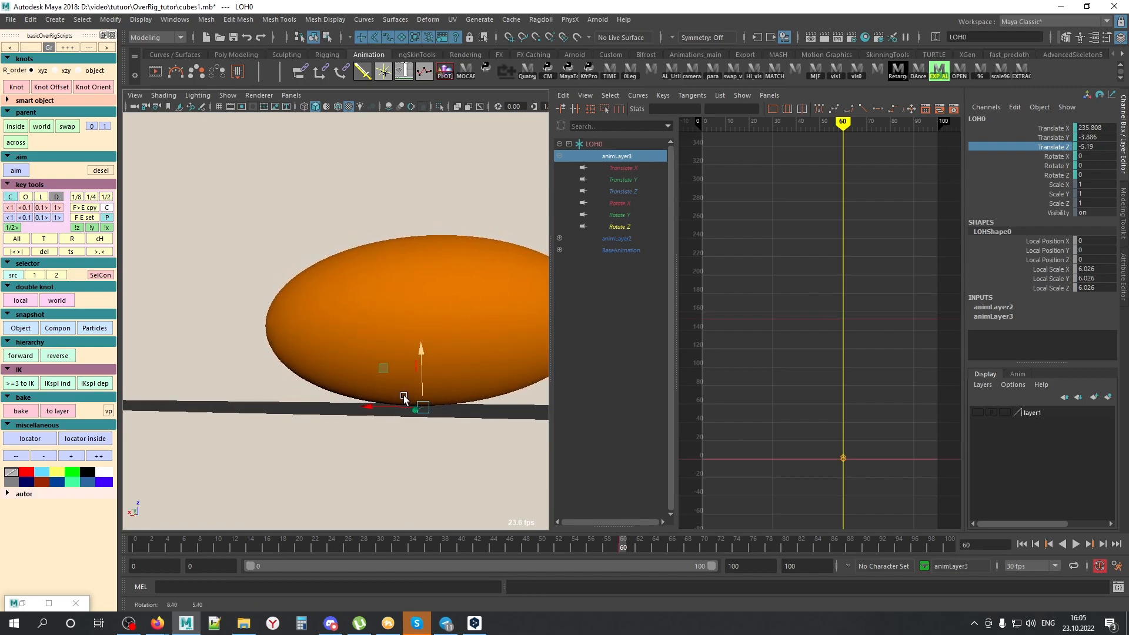
left_click_drag(385, 446, 355, 445, "alt")
right_click_drag(355, 444, 313, 423, "alt")
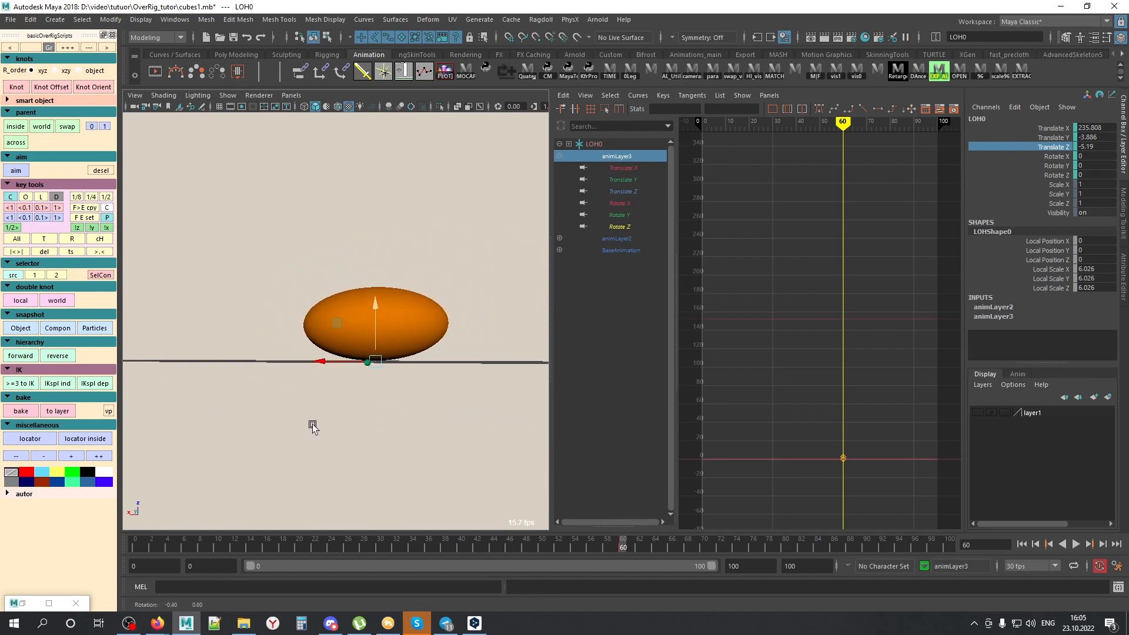
left_click_drag(377, 305, 375, 307)
Step: Play the animation from frame 0 to check the sphere's corrected ground contact
left_click_drag(380, 414, 384, 435, "alt")
key("alt+v")
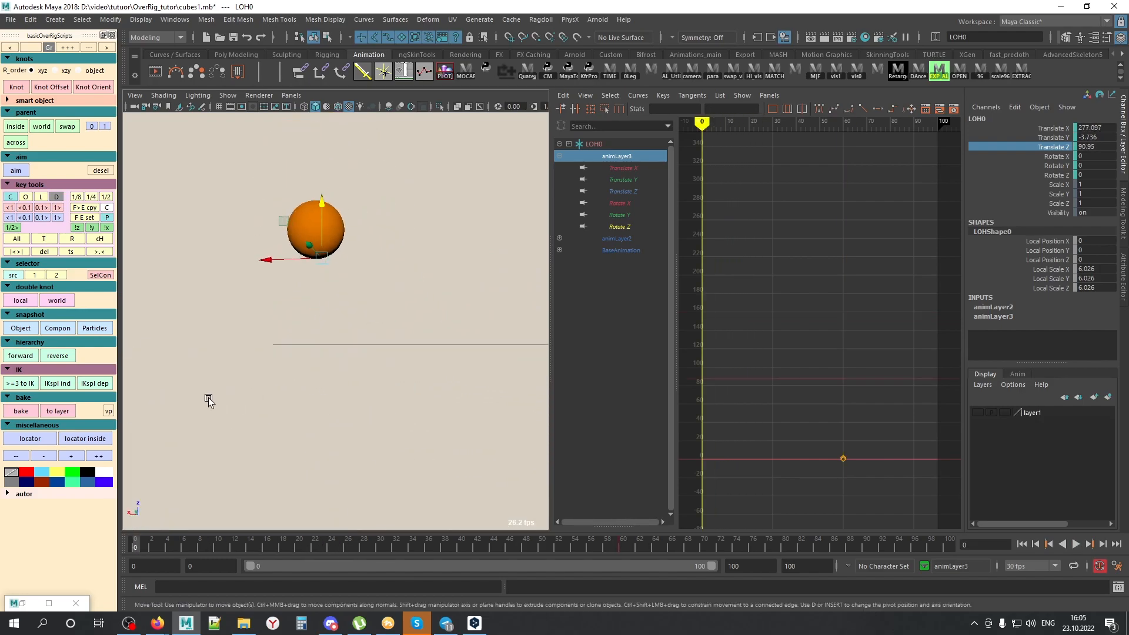
left_click_drag(308, 441, 346, 433, "alt")
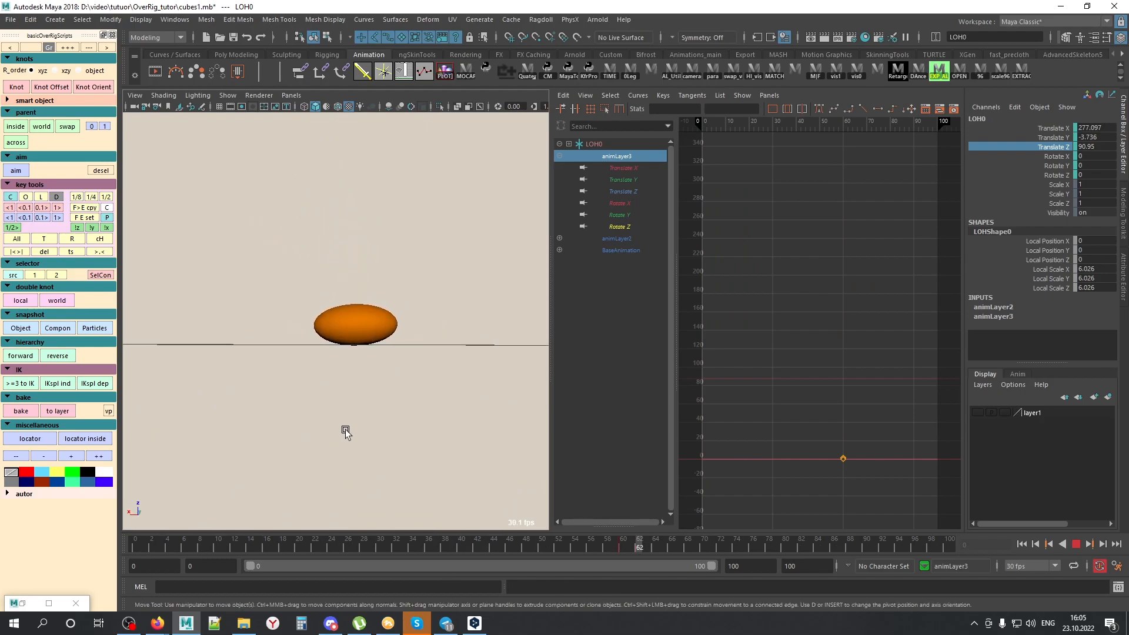
key("alt+v")
Step: On a new animation layer, key LOH0 at frames 19 and 82 and tilt it in opposite directions at frames 25 and 36
left_click_drag(330, 390, 372, 389, "alt")
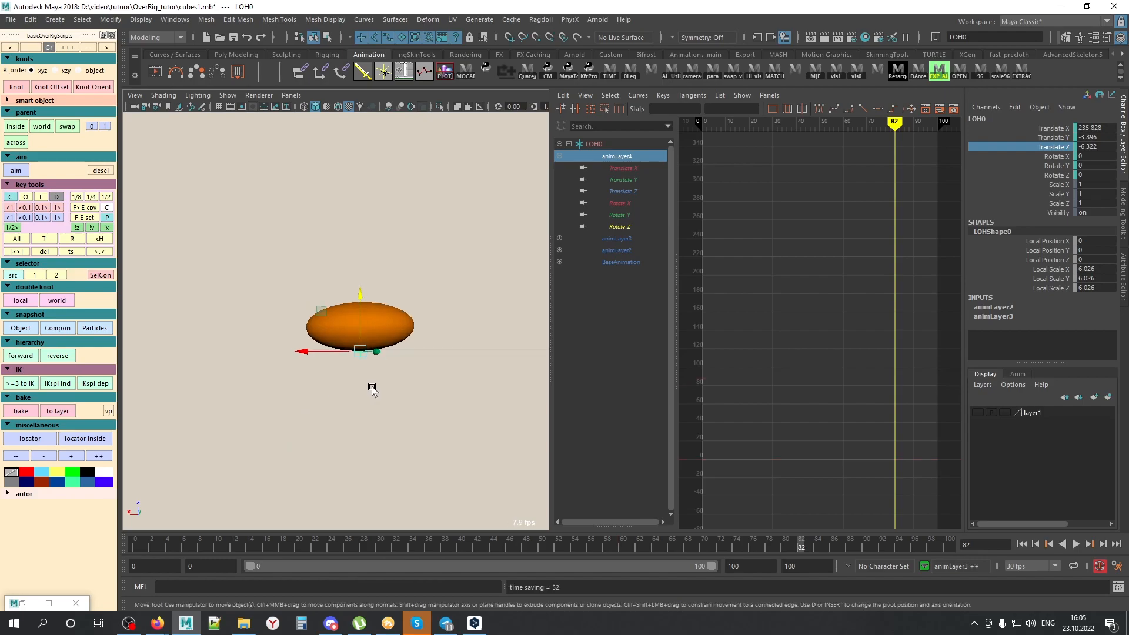
key("e")
left_click_drag(426, 545, 339, 546)
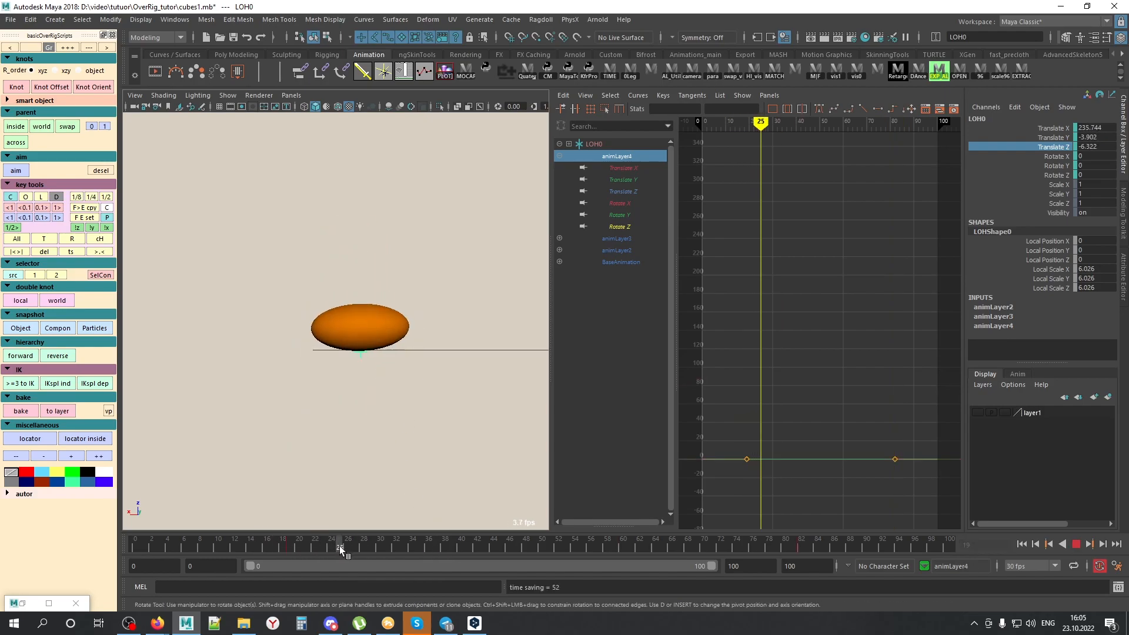
left_click_drag(353, 390, 335, 396)
left_click(355, 545)
left_click_drag(356, 545, 965, 562)
key("s")
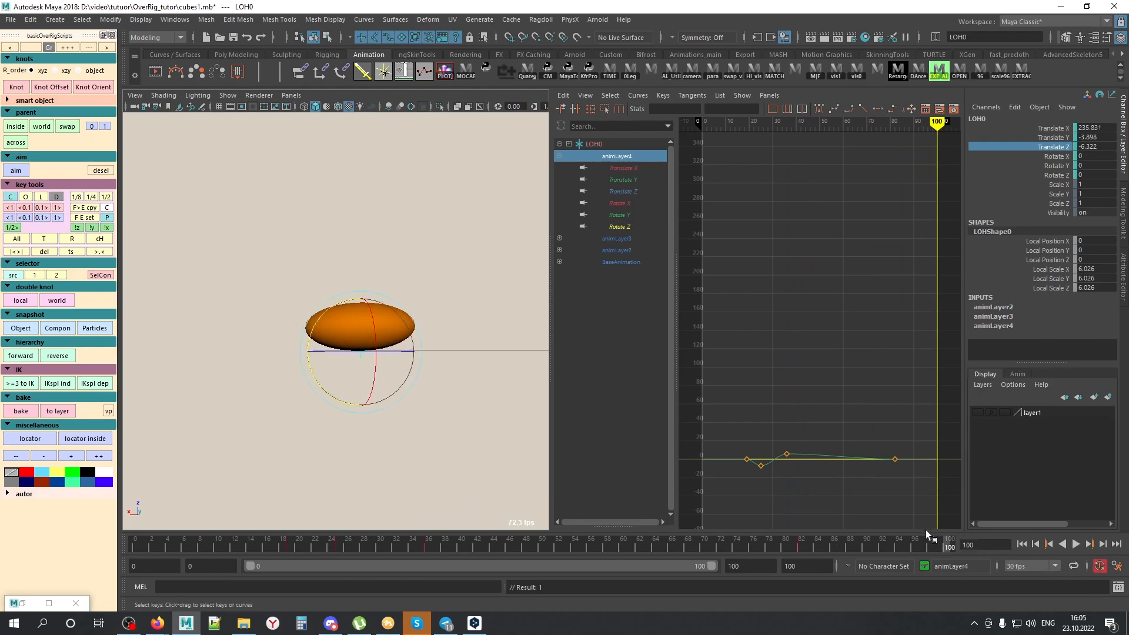
Step: Remove LOH0's tilt keys after frame 19 on animLayer4 and hold its translation constant from frame 19 through frame 100
left_click(1018, 374)
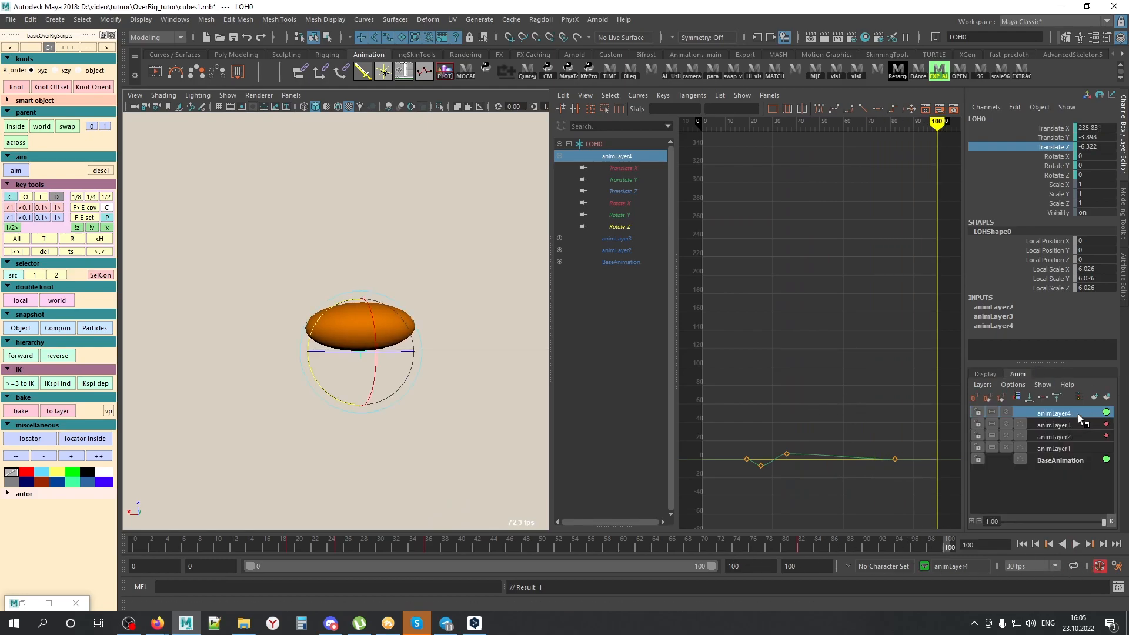
right_click(1078, 414)
left_click(1027, 347)
left_click_drag(807, 551, 1034, 573)
key("ctrl+z")
key("ctrl+z")
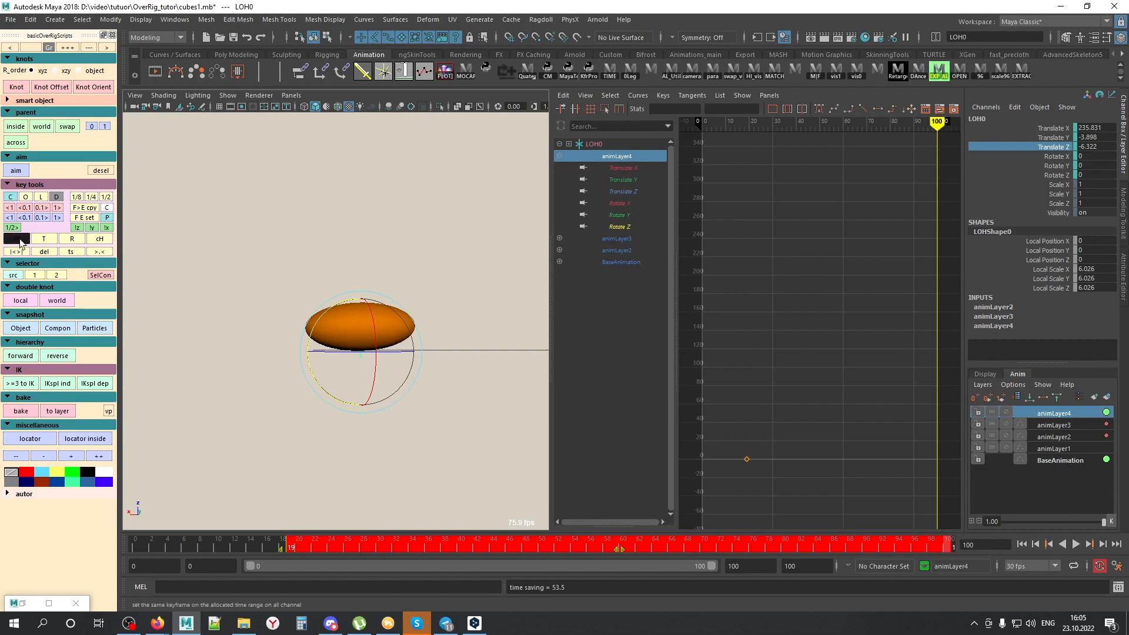
left_click(44, 238)
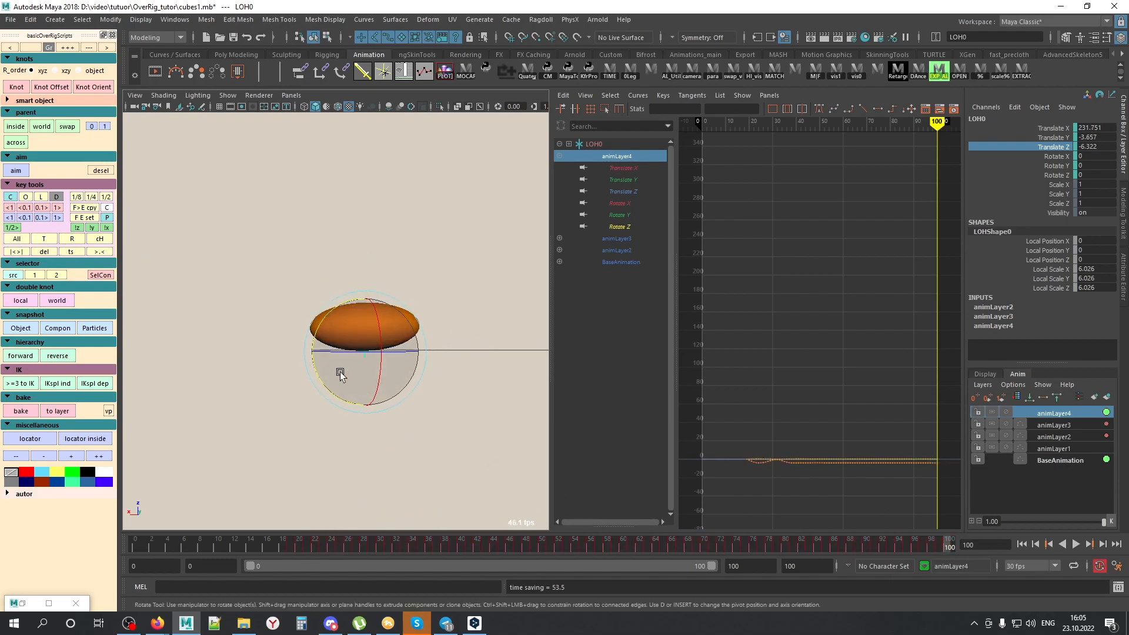
Step: On a new animation layer, key LOH0 at frame 19 and rock its tilt back and forth at frames 27, 37, 56 and 100
left_click_drag(390, 407, 379, 413, "alt")
left_click_drag(294, 548, 355, 546)
key("s")
middle_click_drag(419, 470, 390, 485)
left_click_drag(367, 545, 437, 547)
middle_click_drag(478, 506, 487, 507)
left_click_drag(438, 548, 589, 546)
middle_click_drag(473, 495, 475, 513)
left_click_drag(590, 546, 1067, 551)
middle_click_drag(441, 458, 444, 461)
Step: Play the animation to check the sphere's rocking motion on the ground
left_click_drag(373, 547, 348, 548)
key("alt+v")
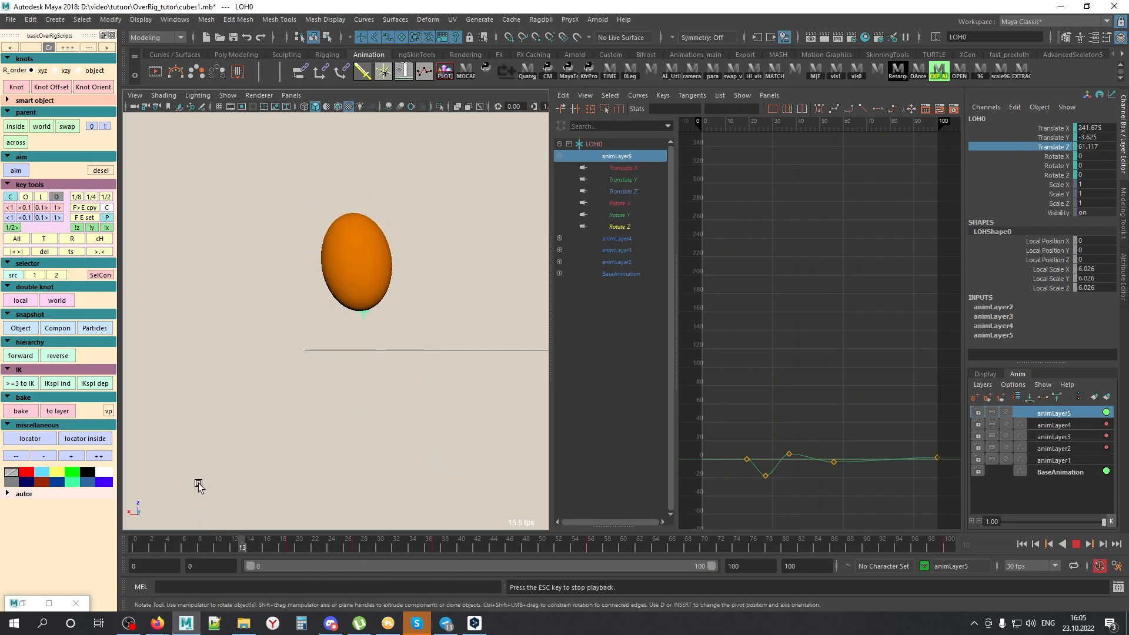
key("Escape")
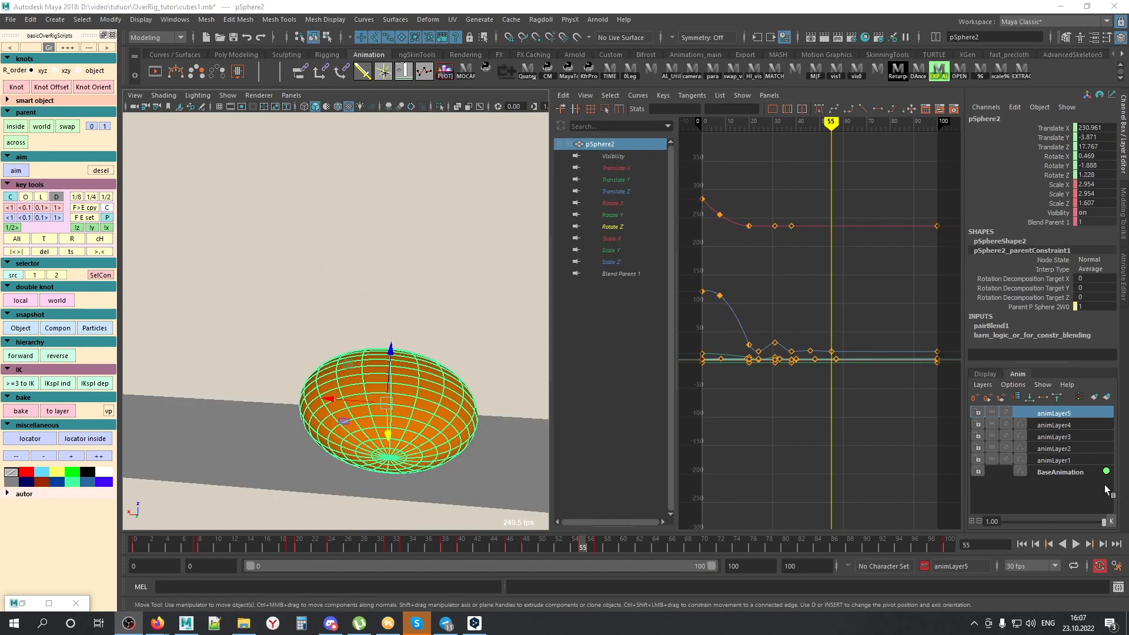
Step: Create a polygon cube and place it just above the squashed sphere
left_click_drag(477, 399, 415, 377, "alt")
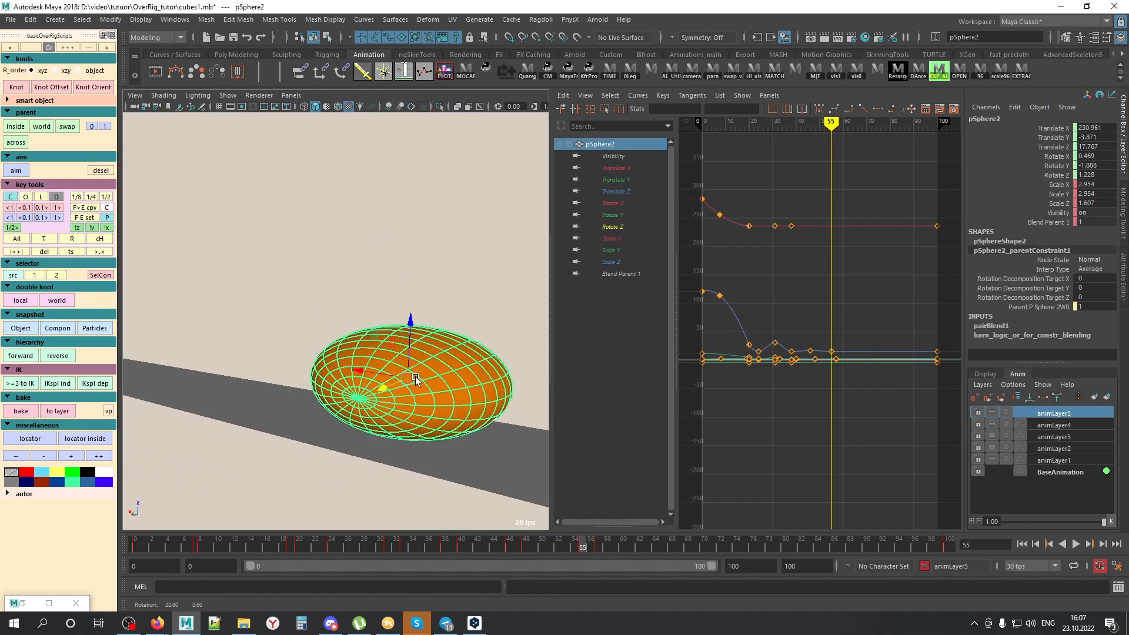
left_click_drag(412, 498, 414, 327, "alt")
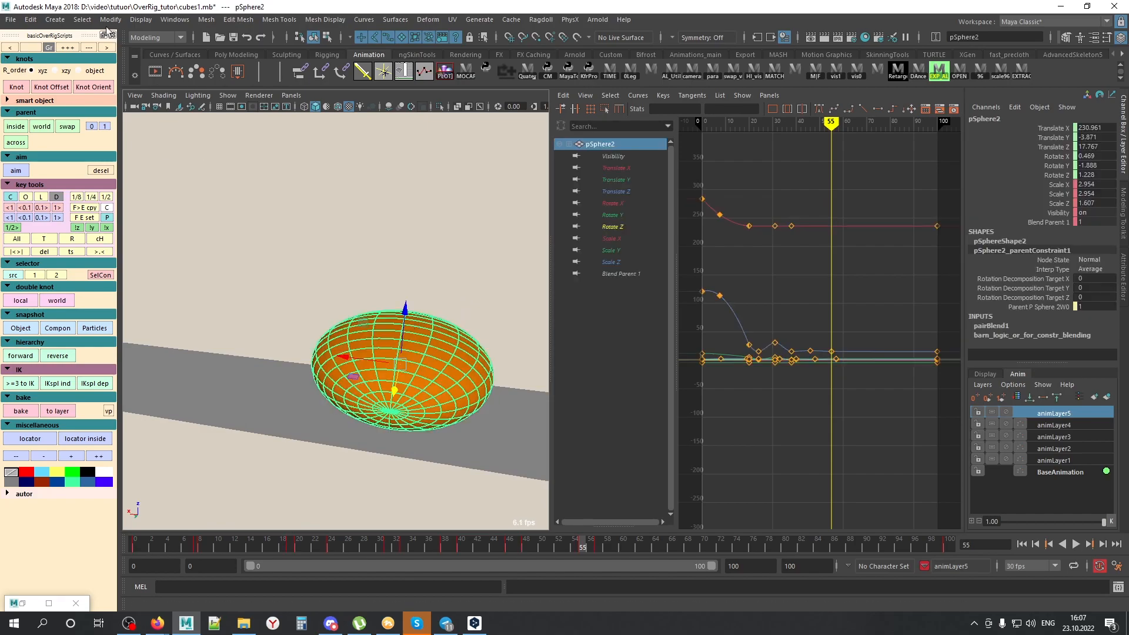
left_click(55, 19)
mouse_move(166, 72)
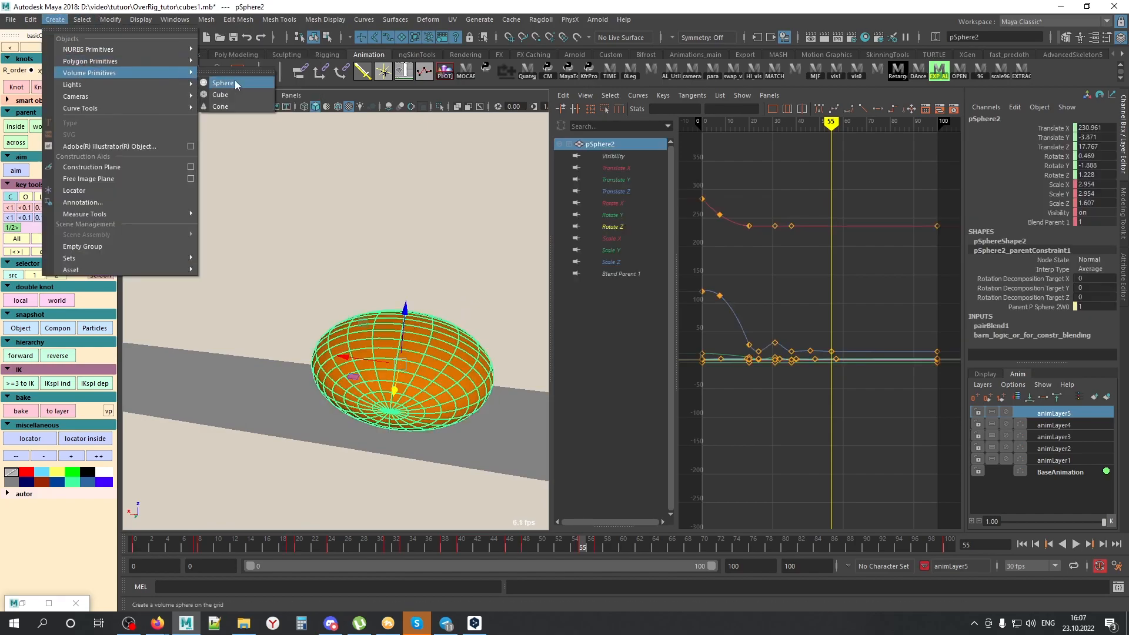
left_click(242, 76)
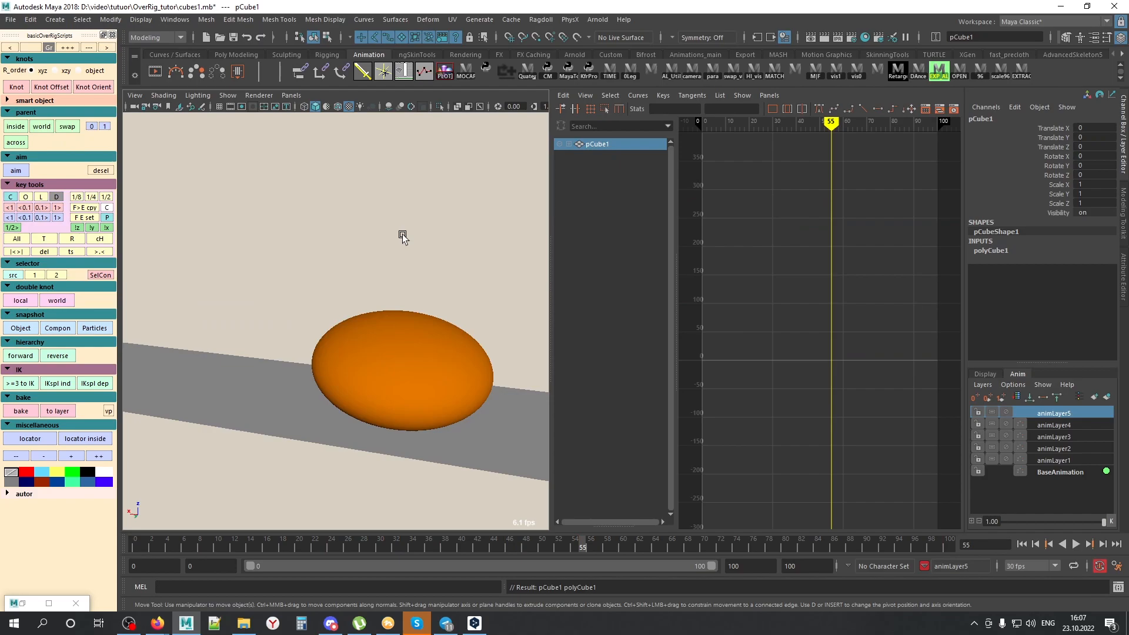
left_click(435, 331)
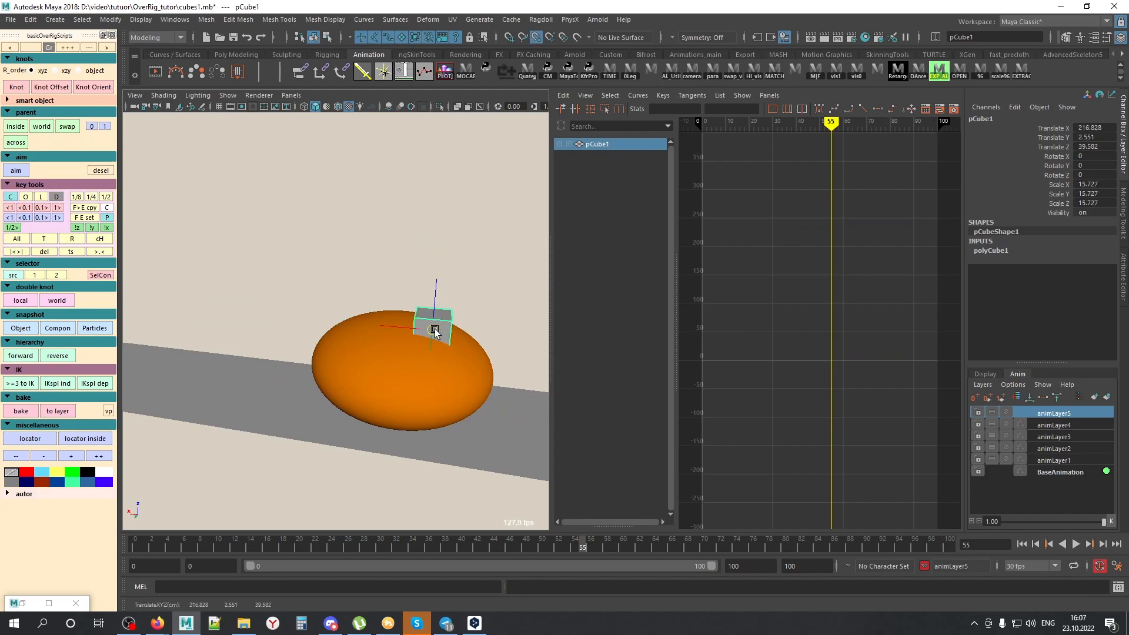
left_click_drag(453, 365, 459, 361, "alt")
middle_click_drag(459, 361, 460, 339)
left_click_drag(460, 338, 453, 351, "alt")
Step: Scale the cube uniformly down to about 10.375
left_click(443, 362)
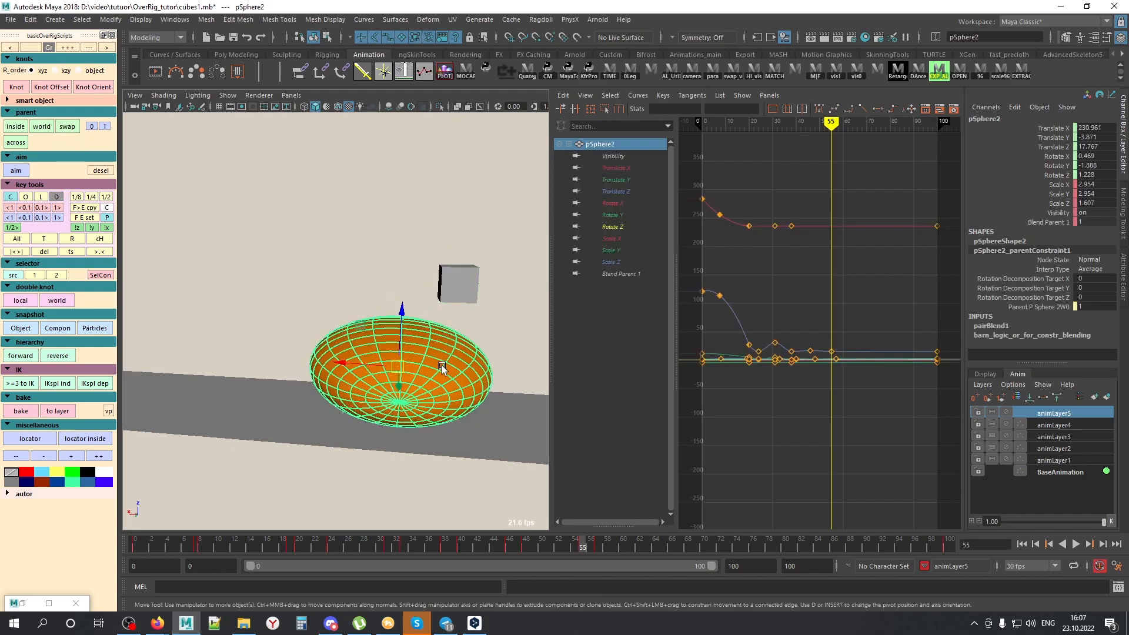
right_click_drag(442, 362, 542, 370, "alt")
left_click_drag(439, 201, 497, 256)
key("r")
left_click(485, 305)
Step: Create a component snapshot locator from face 233 on the sphere's upper surface and scrub the timeline to check that it follows
left_click(420, 346)
left_click_drag(420, 348, 448, 429, "alt")
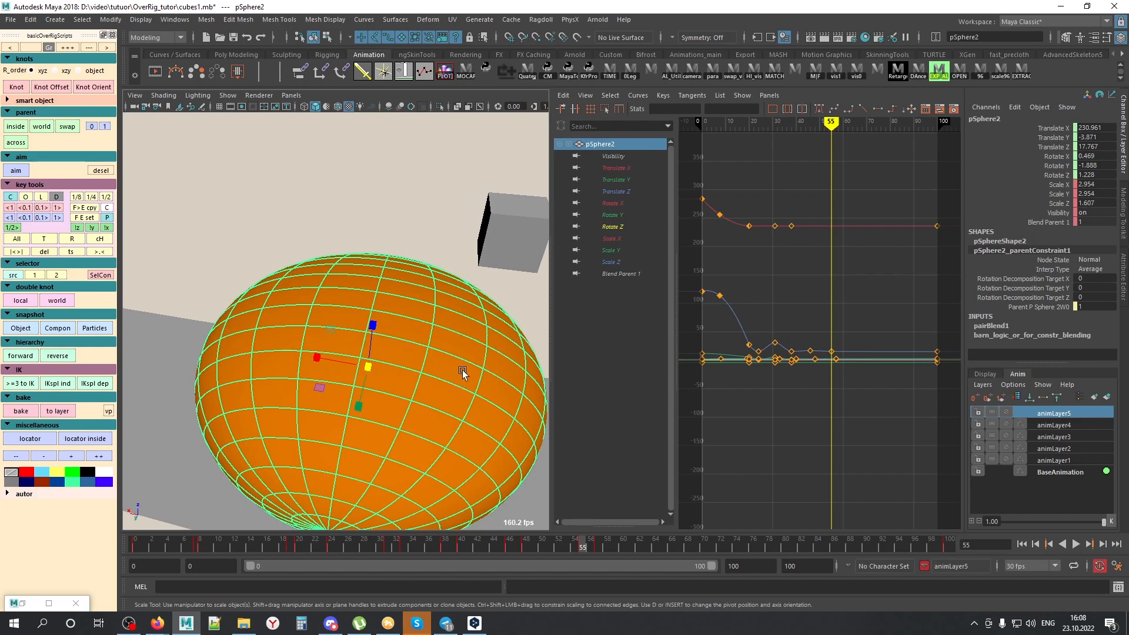
key("F11")
left_click(402, 353)
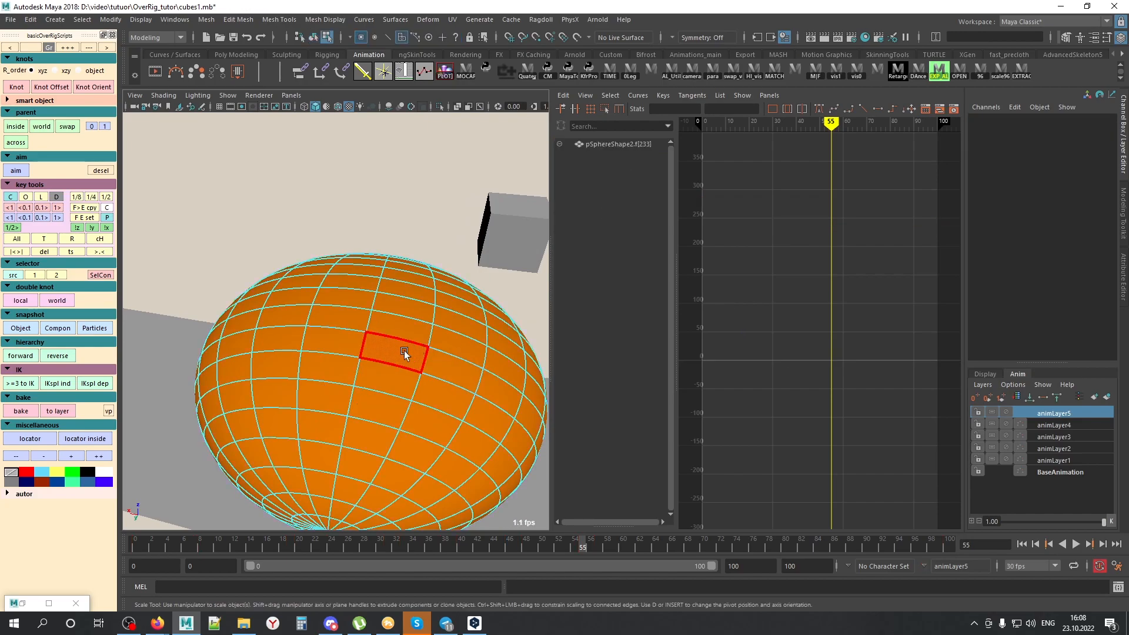
left_click_drag(457, 468, 500, 341, "alt")
right_click_drag(500, 341, 285, 324, "alt")
left_click_drag(405, 438, 408, 398, "alt")
left_click_drag(36, 57, 9, 160, "alt")
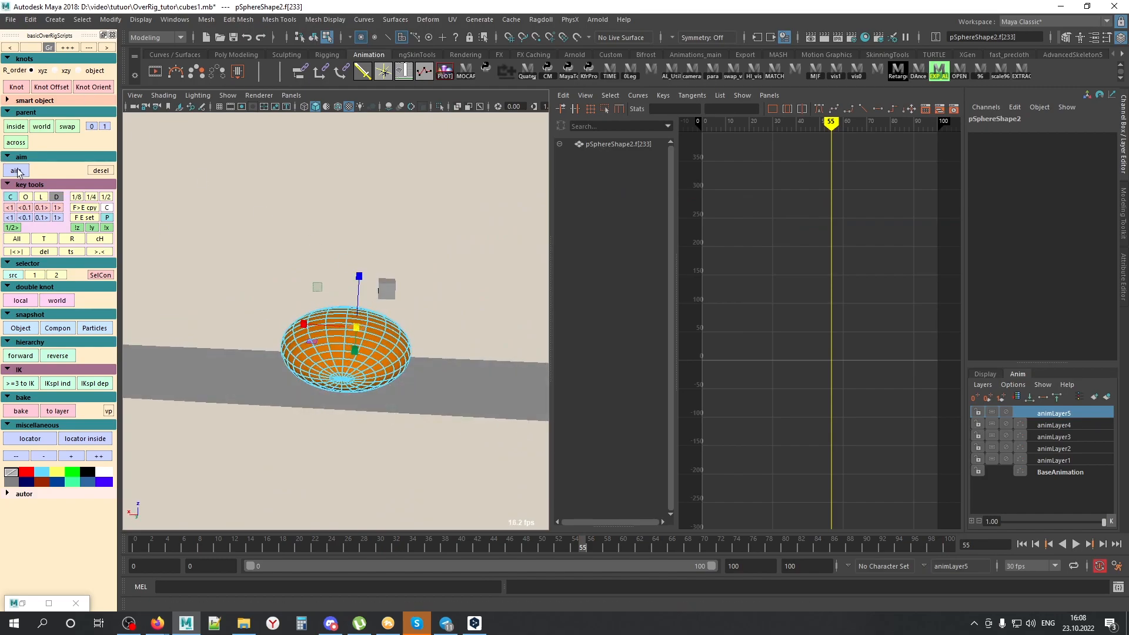
left_click(57, 328)
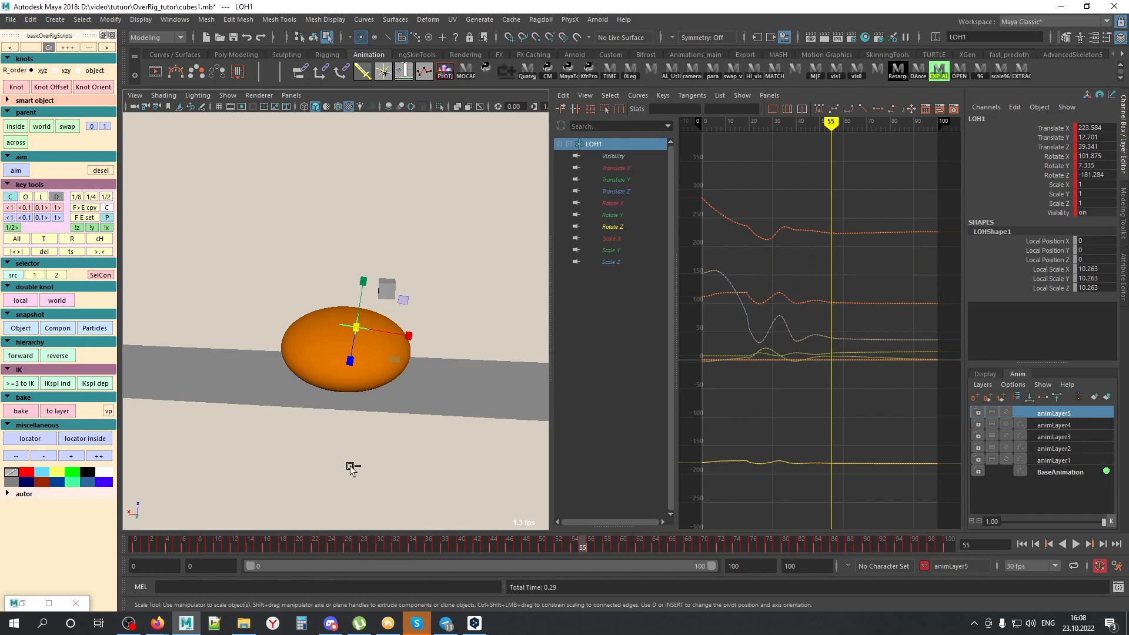
left_click_drag(178, 544, 630, 550)
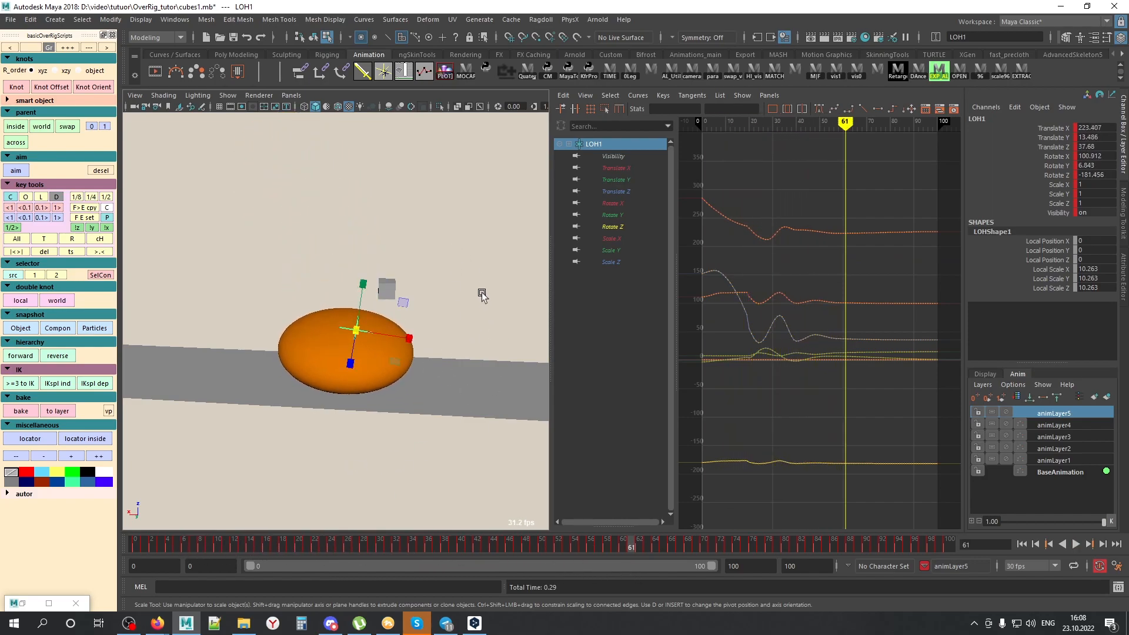
Step: Return to object selection and parent the cube to the new snapshot locator on the sphere's upper surface
left_click(461, 210)
scroll(422, 299, "up", 2)
right_click_drag(410, 333, 409, 355)
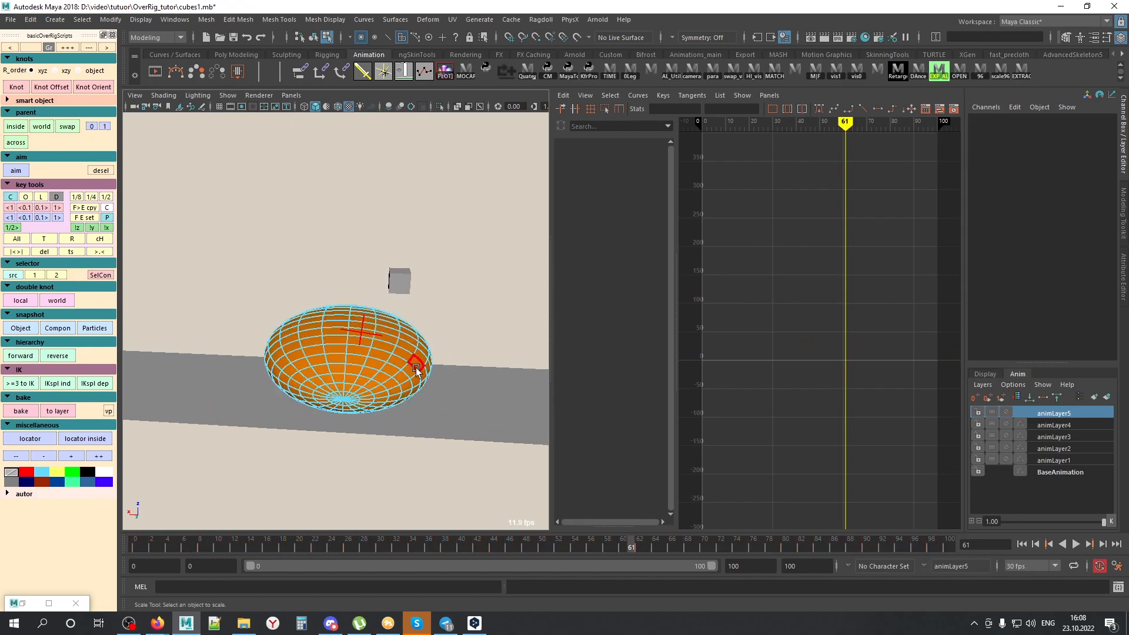
scroll(423, 415, "up", 1)
key("F8")
left_click(381, 236)
left_click(407, 277)
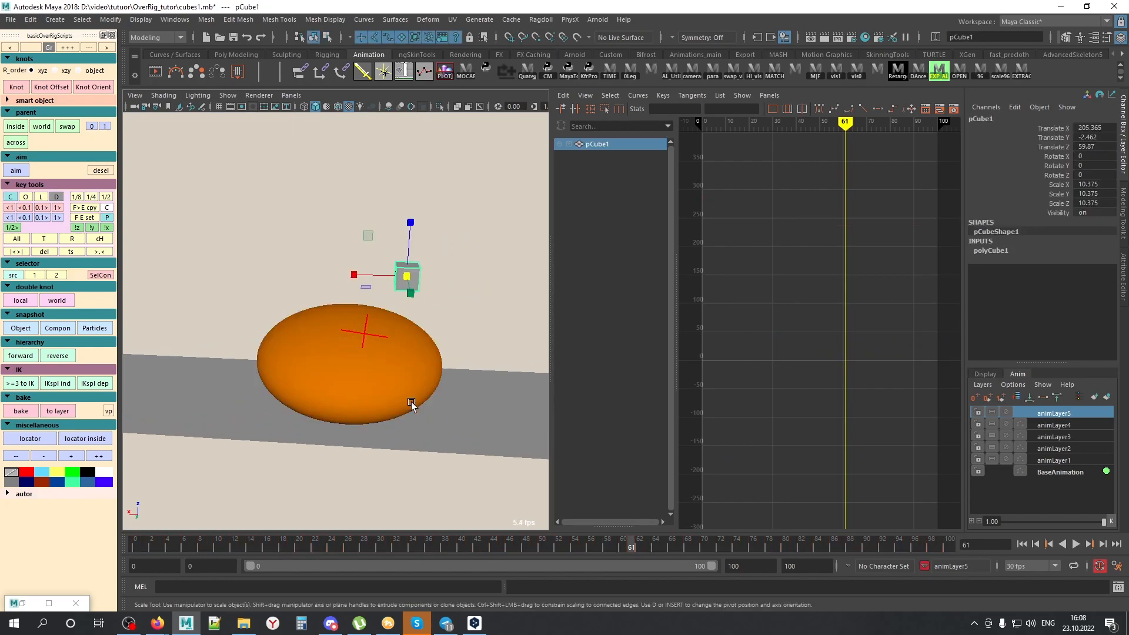
middle_click_drag(410, 346, 400, 365, "alt")
mouse_move(400, 365)
left_mouse_down("alt")
mouse_move(358, 347)
mouse_move(376, 338)
left_mouse_up("alt")
key("alt+x")
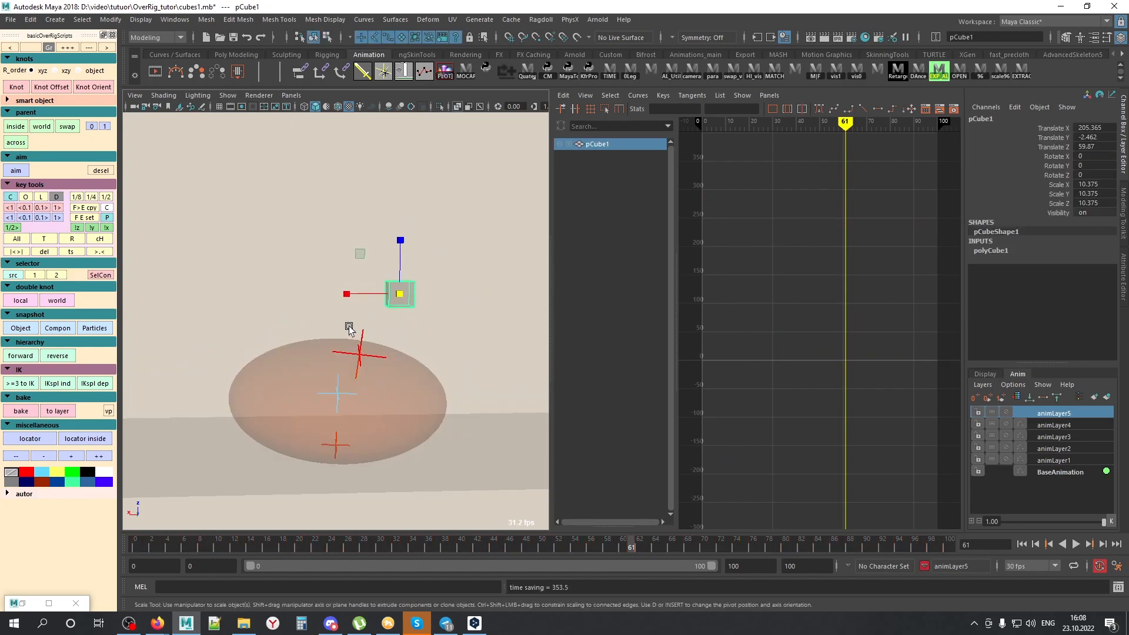
left_click(373, 358, "shift")
key("p")
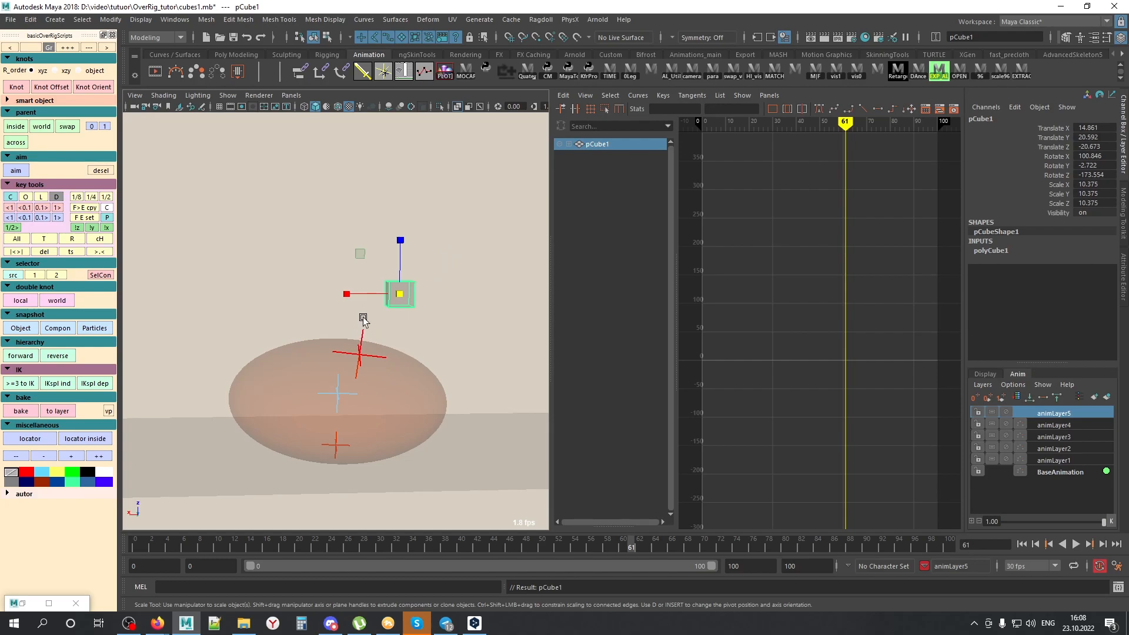
Step: Set all of the cube's Translate and Rotate values to 0 so it sits on the locator
left_click_drag(1105, 127, 1109, 174)
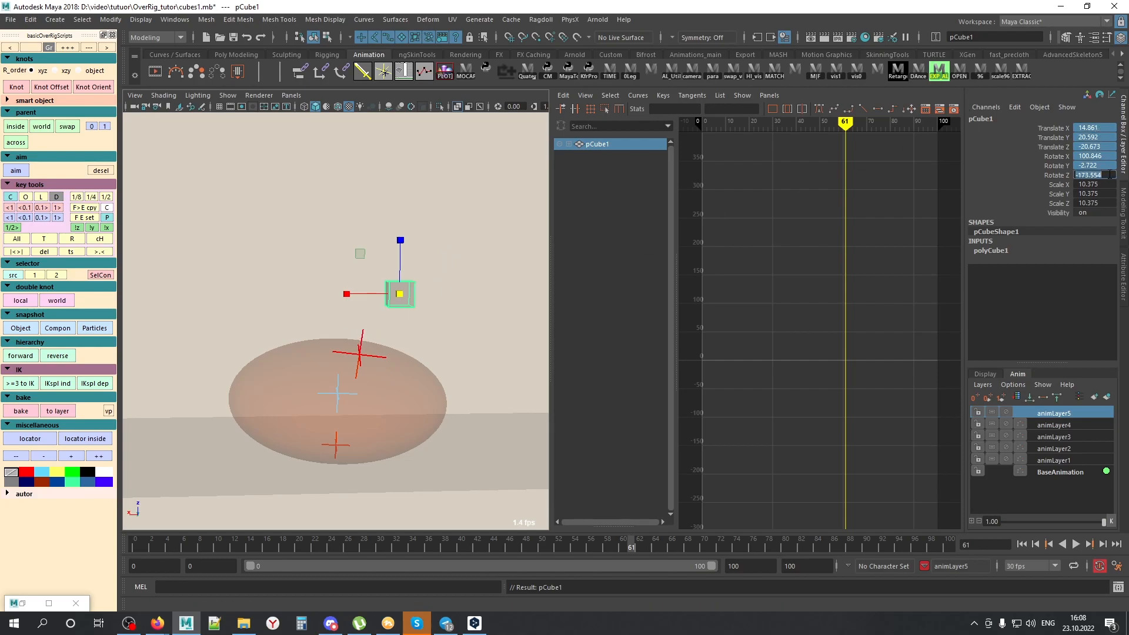
type("0")
key("Return")
scroll(253, 336, "up", 4)
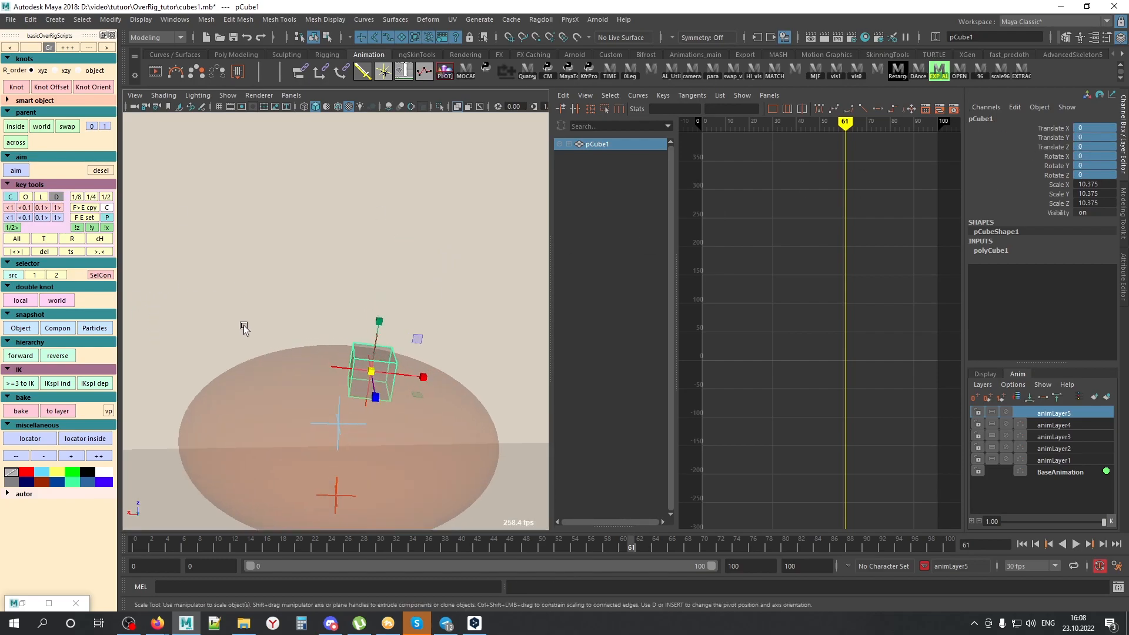
mouse_move(371, 289)
left_mouse_down()
mouse_move(378, 257)
mouse_move(380, 267)
mouse_move(431, 252)
left_mouse_up()
key("alt+x")
left_click(431, 251)
Step: Play the animation from frame 0 to check that the cube follows the sphere's surface
right_click_drag(431, 252, 270, 287, "alt")
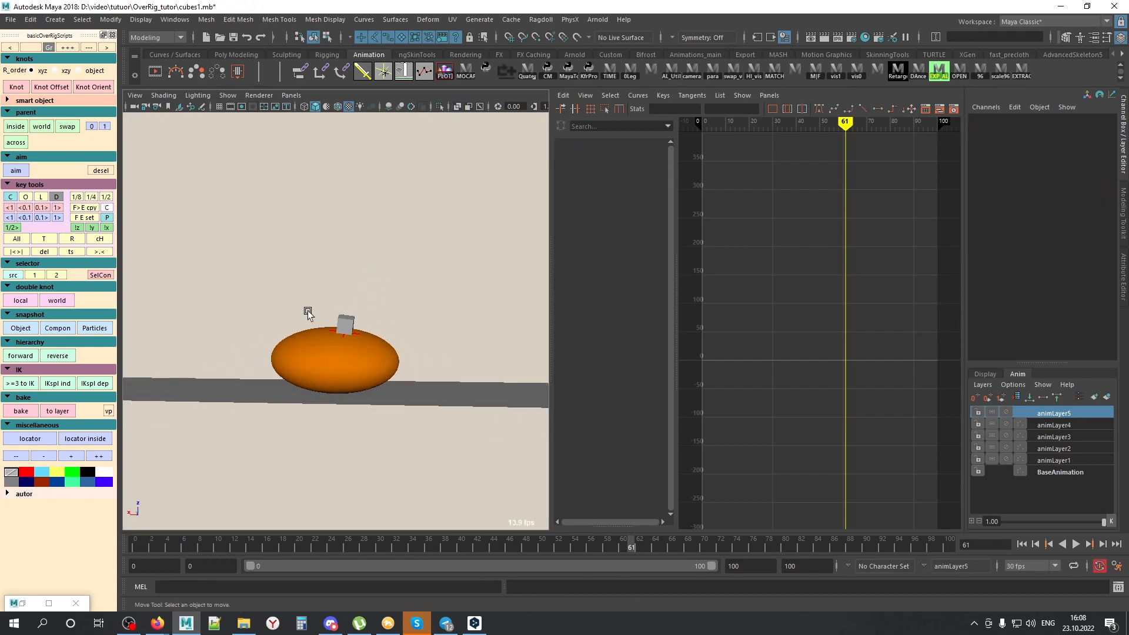
middle_click_drag(263, 465, 272, 480, "alt")
left_click(129, 546)
right_click_drag(335, 353, 249, 377, "alt")
key("alt+v")
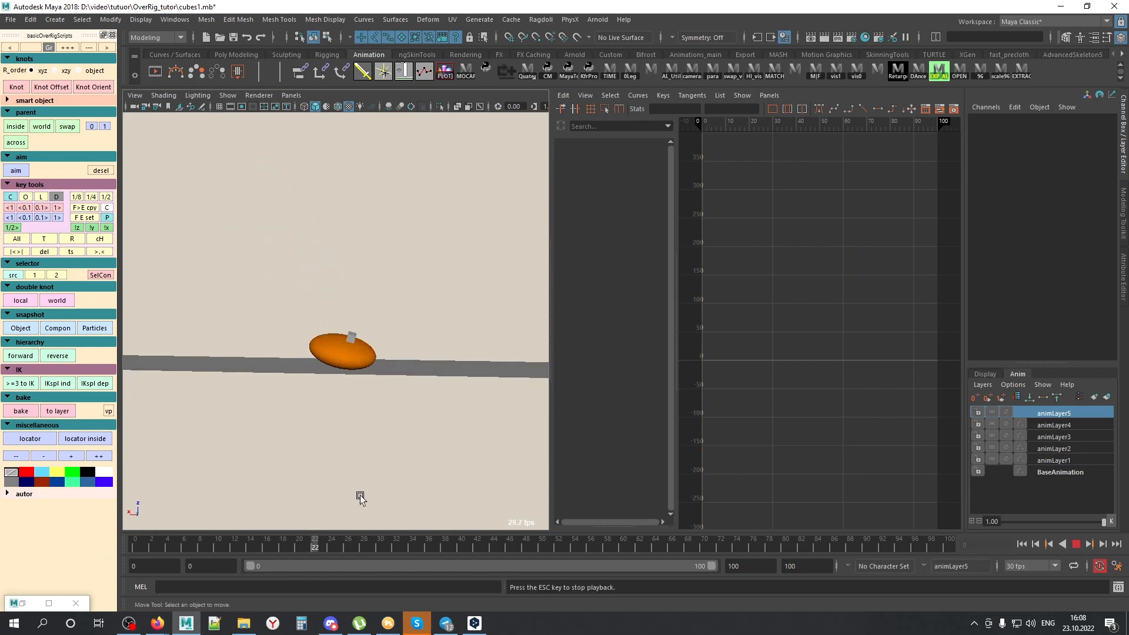
key("Escape")
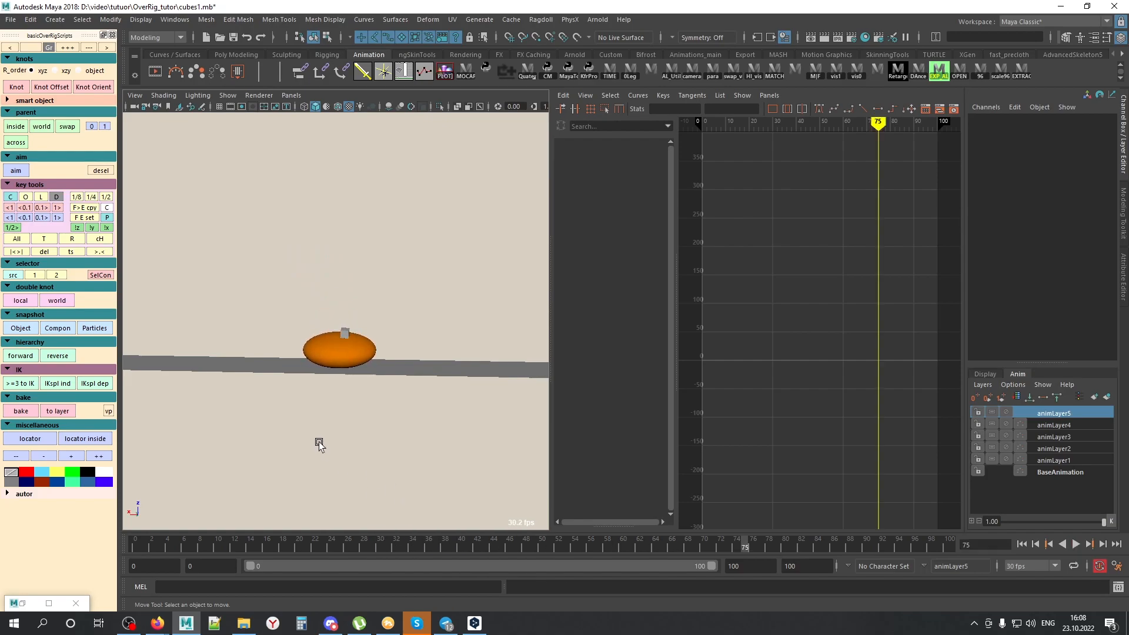
Step: Select the LOH1 locator under the cube and key it at frame 15 on a new animation layer
right_click_drag(317, 444, 372, 375, "alt")
left_click(373, 374)
left_click_drag(390, 422, 394, 404, "alt")
left_click(469, 319)
left_click(389, 377)
left_click_drag(132, 544, 259, 552)
key("w")
key("alt+x")
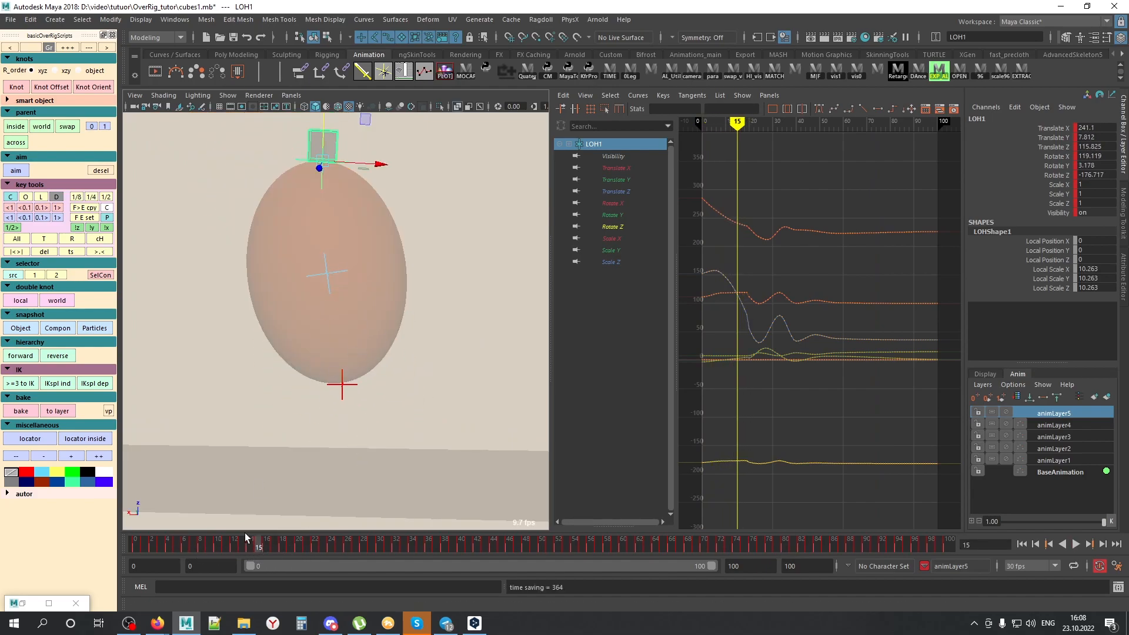
key("s")
Step: Scale LOH1 along Y at frame 22, and key it at frame 29 squashed to about 1.414, 0.684, 1.414
left_click_drag(253, 549, 313, 549)
key("e")
key("r")
left_click_drag(375, 329, 384, 293)
left_click_drag(323, 541, 372, 547)
key("s")
mouse_move(418, 262)
left_mouse_down()
mouse_move(411, 276)
mouse_move(417, 260)
left_mouse_up()
key("s")
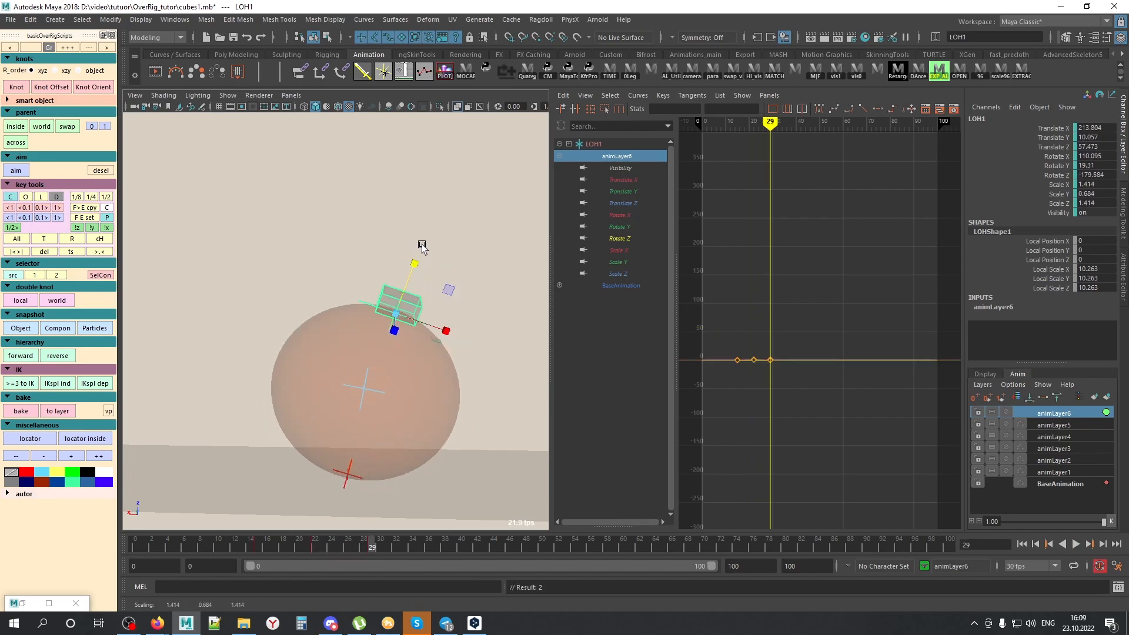
Step: Key LOH1 at frames 35 and 39, adjust its Y scale, and key it at frame 100 with a scale of 1
left_click_drag(373, 544, 454, 550)
key("s")
key("s")
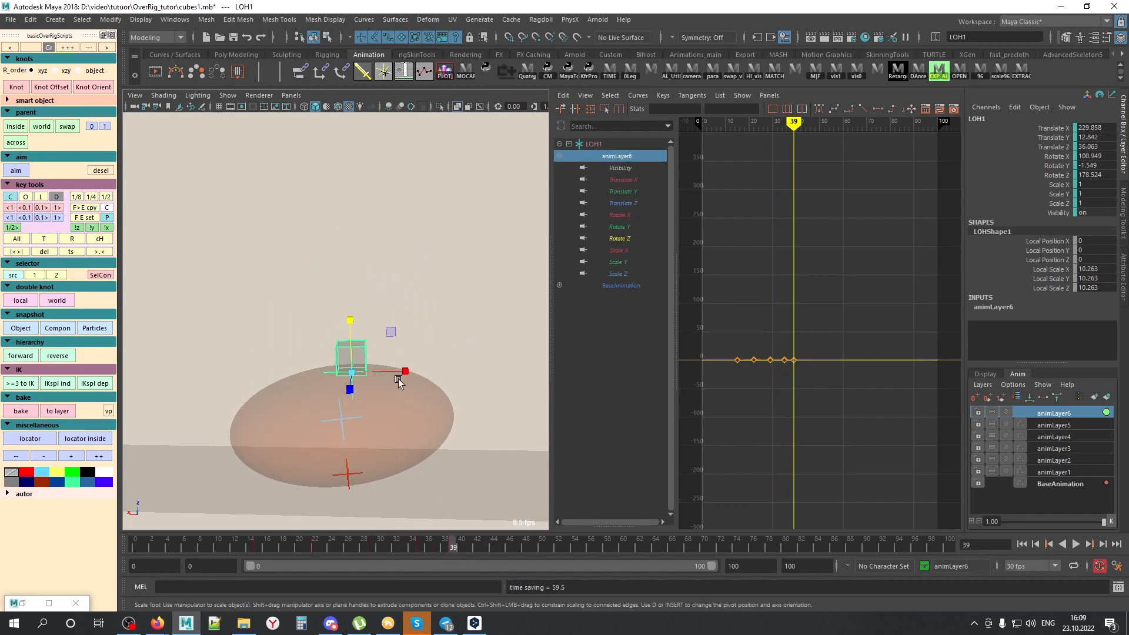
left_click_drag(350, 323, 392, 347)
Step: Play the animation to check the cube's squash and stretch on the moving sphere
key("alt+v")
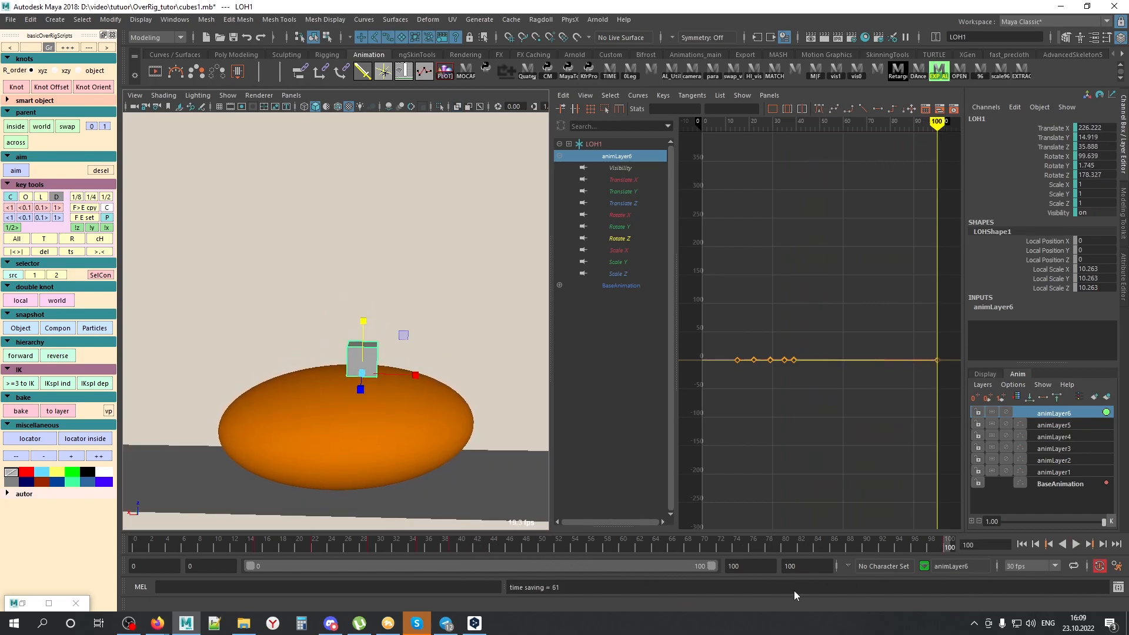
key("alt+v")
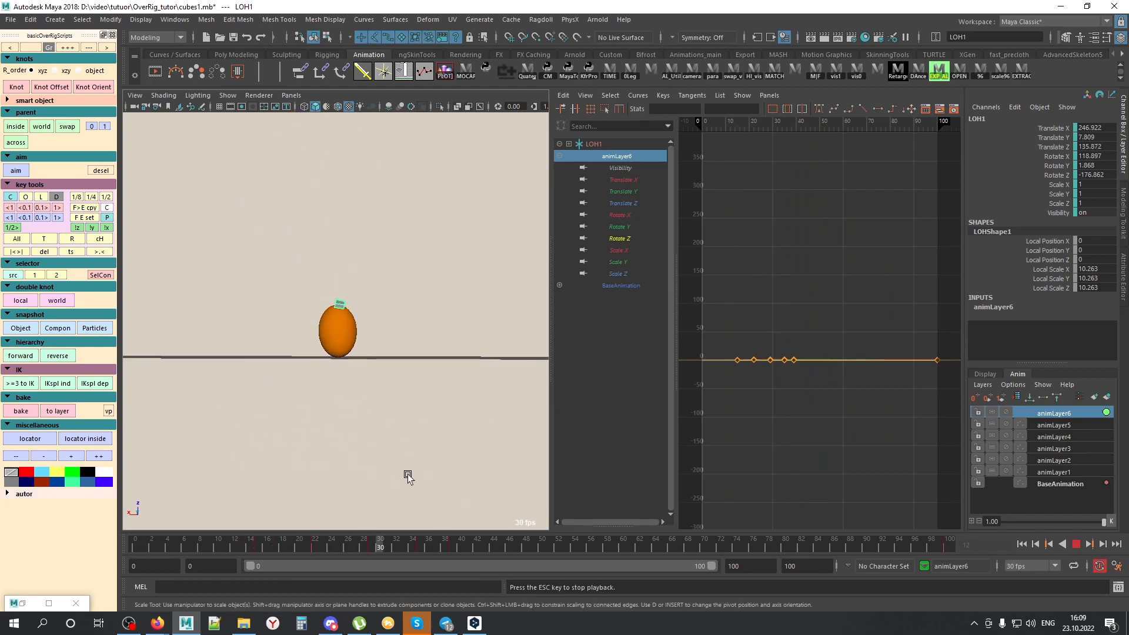
left_click(397, 462)
key("alt+v")
left_click_drag(301, 544, 227, 544)
key("alt+v")
key("alt+v")
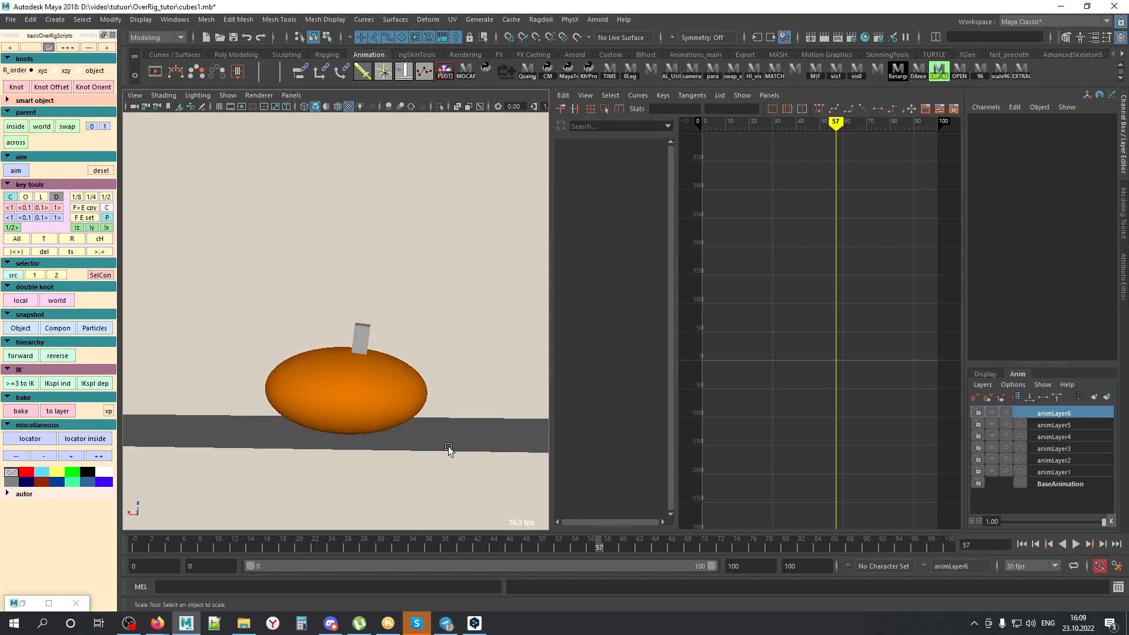
left_click_drag(444, 411, 364, 434, "alt")
left_click(382, 411)
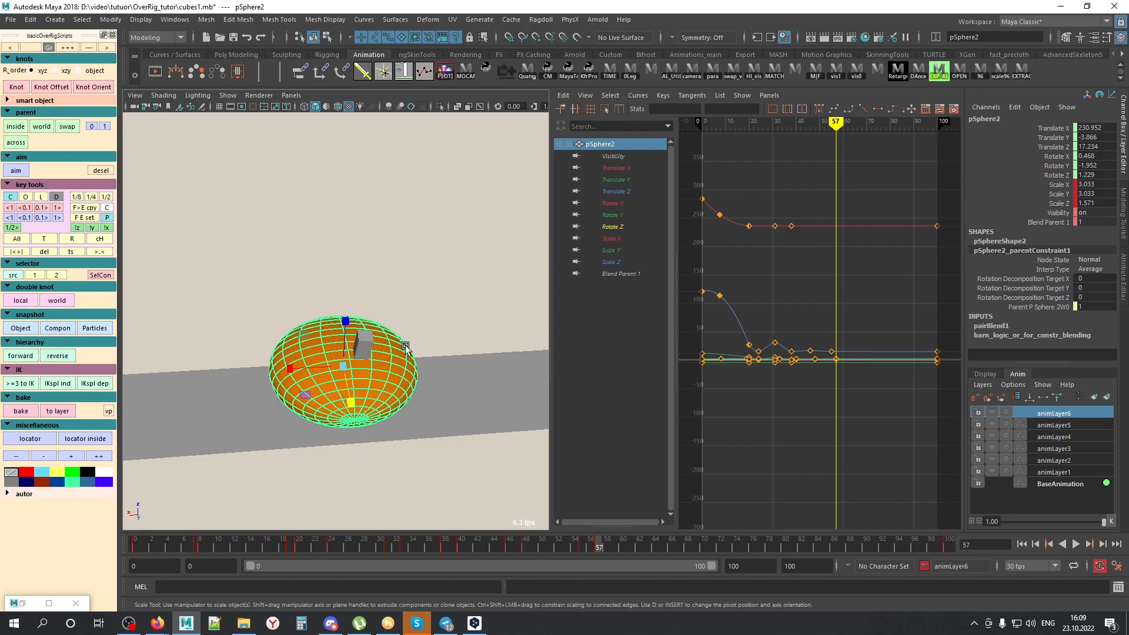
left_click(464, 279)
left_click(395, 338)
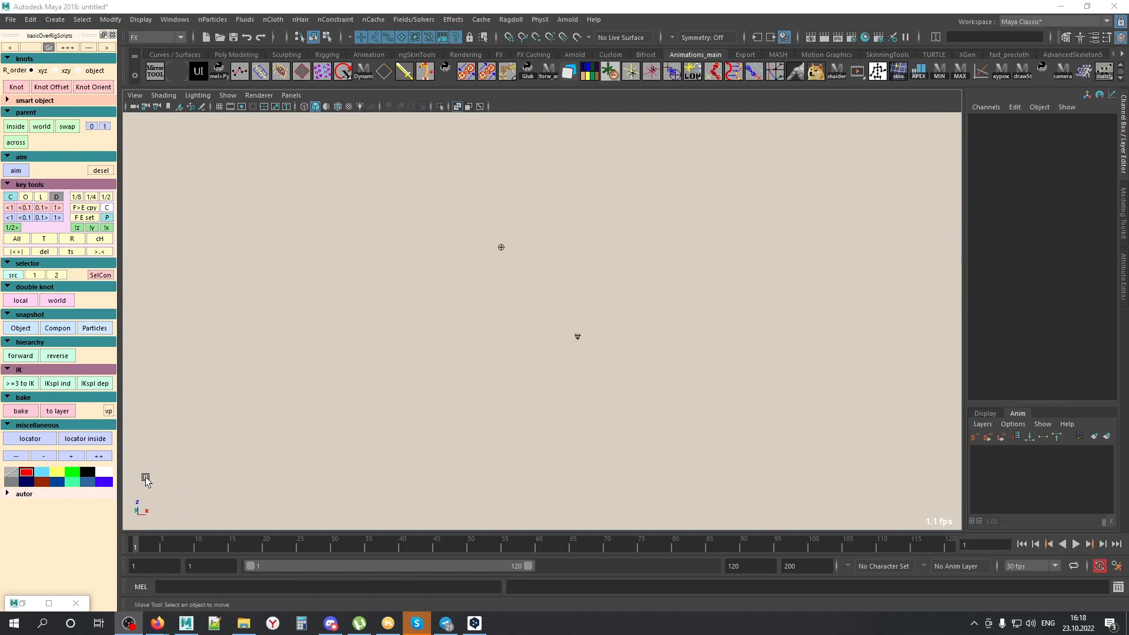
Step: Play the particle emission in the untitled scene from frame 1 and move to frame 61
left_click_drag(135, 545, 146, 543)
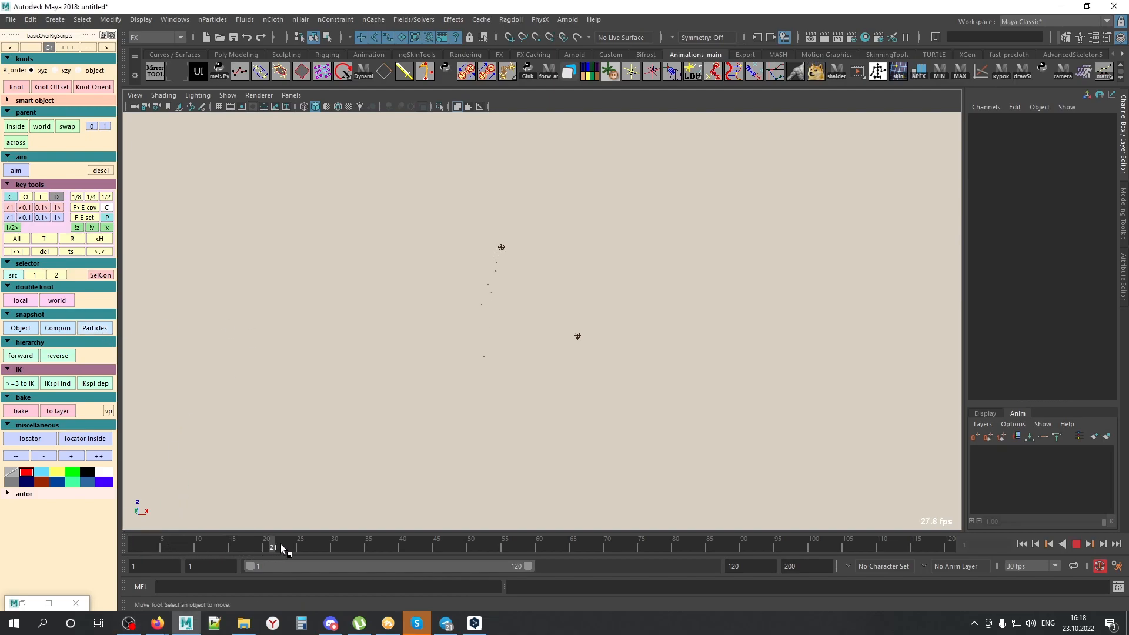
left_click_drag(477, 544, 546, 541)
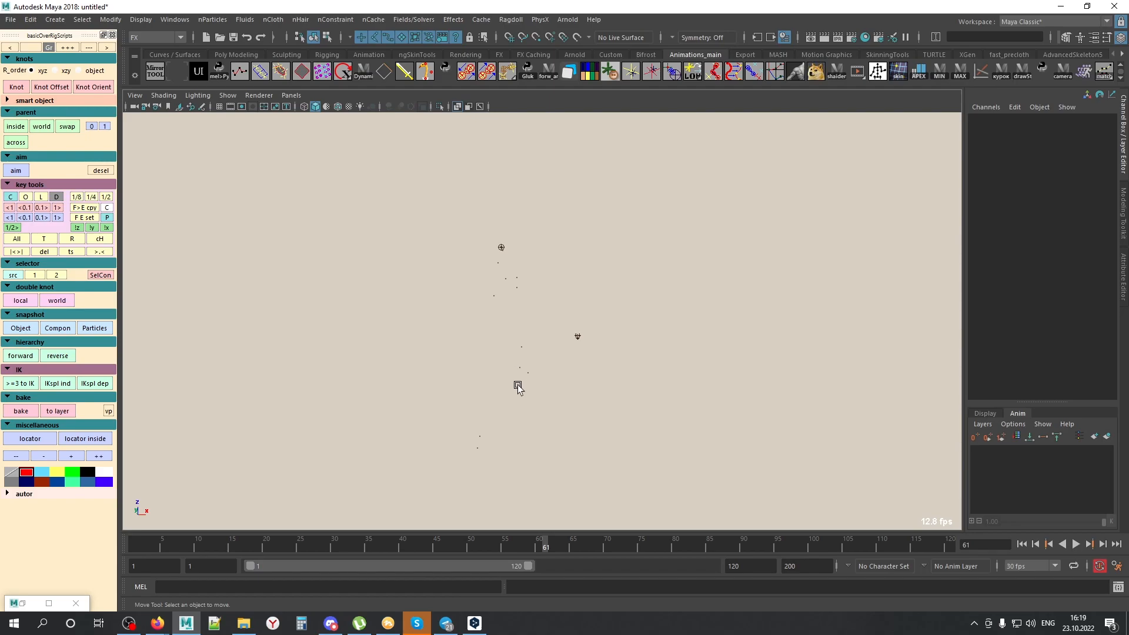
Step: Select three of the emitted particles, pt[13:15] of particle1, and create a particle snapshot from them
left_click_drag(530, 331, 502, 374)
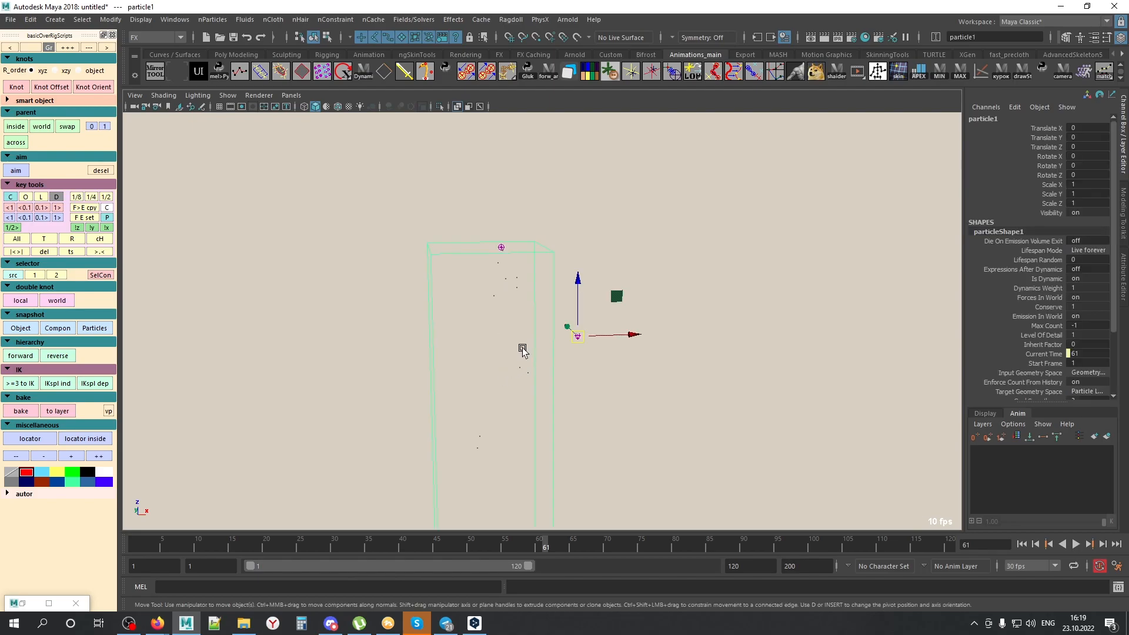
right_click_drag(524, 348, 521, 264)
left_click_drag(499, 319, 532, 390)
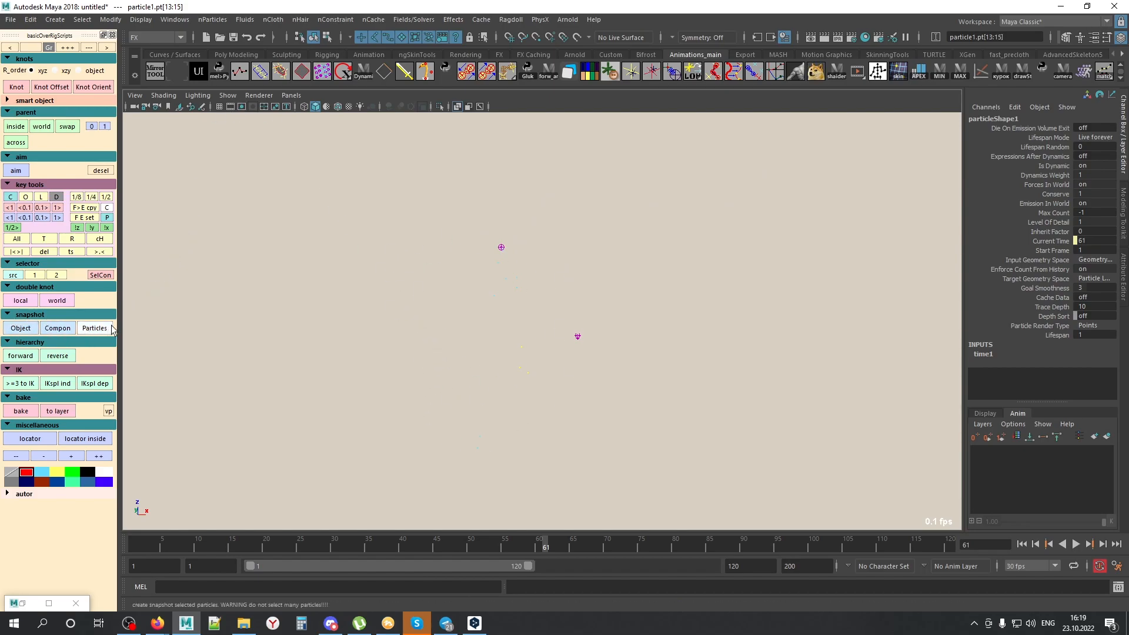
left_click(95, 328)
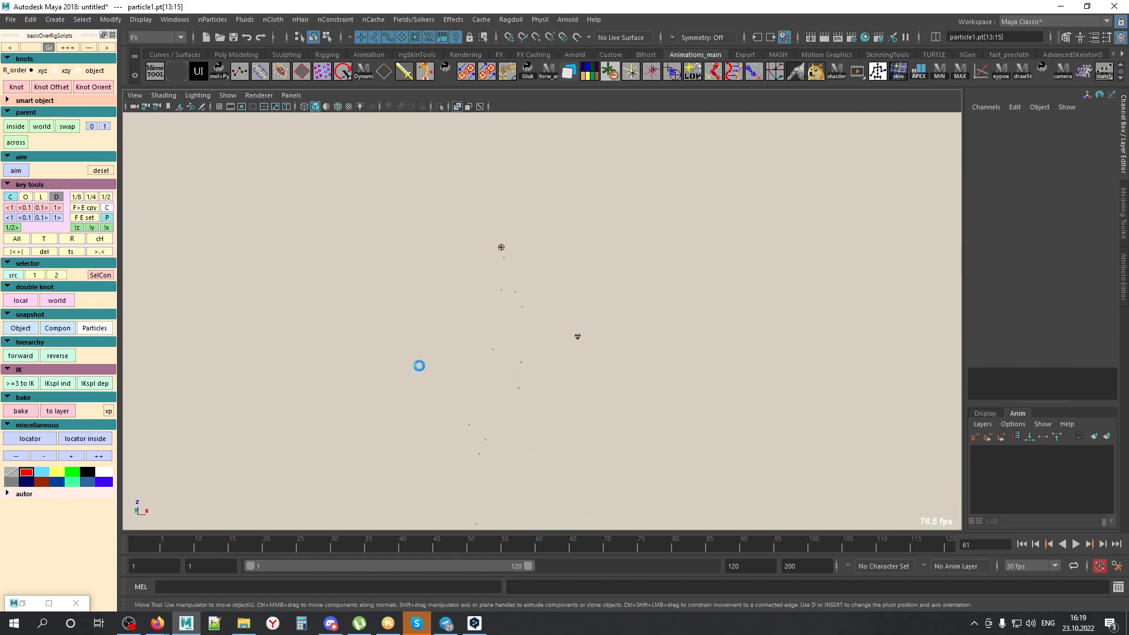
Step: Scrub the snapshot locators' animation to frame 66 and inspect the Scale X channel of LOH_particle1
middle_click_drag(668, 411, 670, 335, "alt")
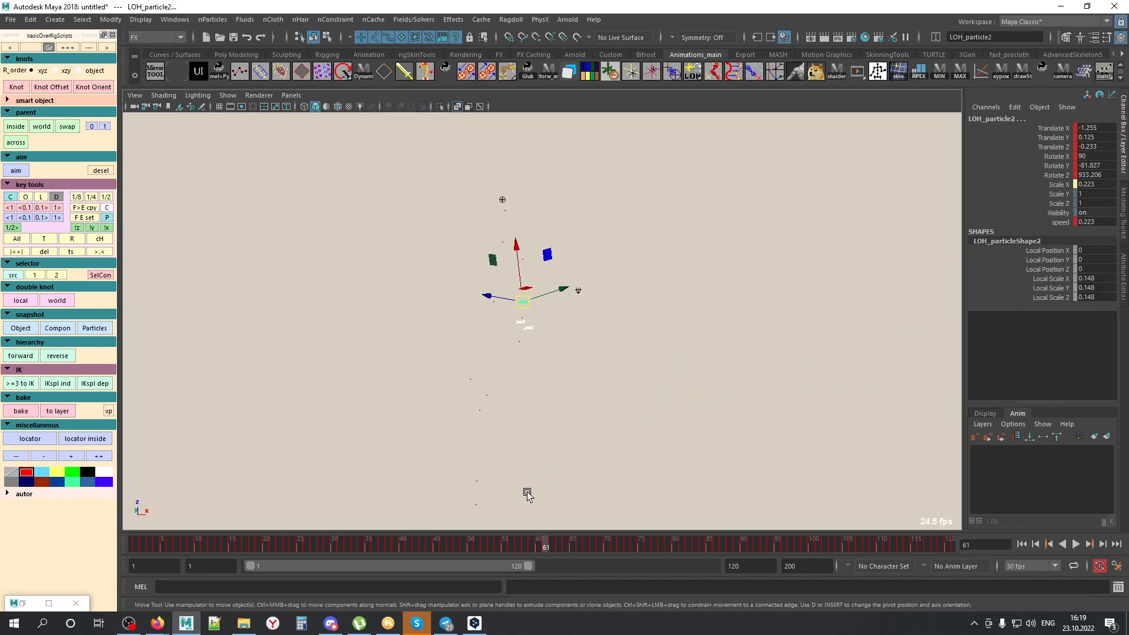
left_click_drag(133, 543, 581, 546)
middle_click_drag(580, 425, 583, 335, "alt")
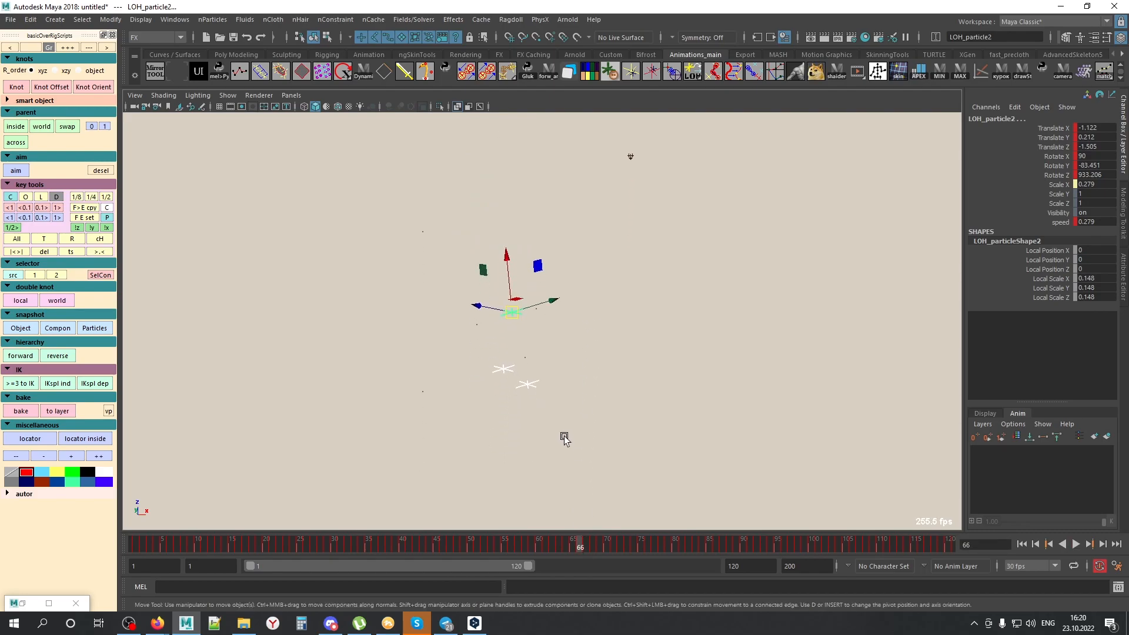
left_click(560, 399)
left_click(530, 383)
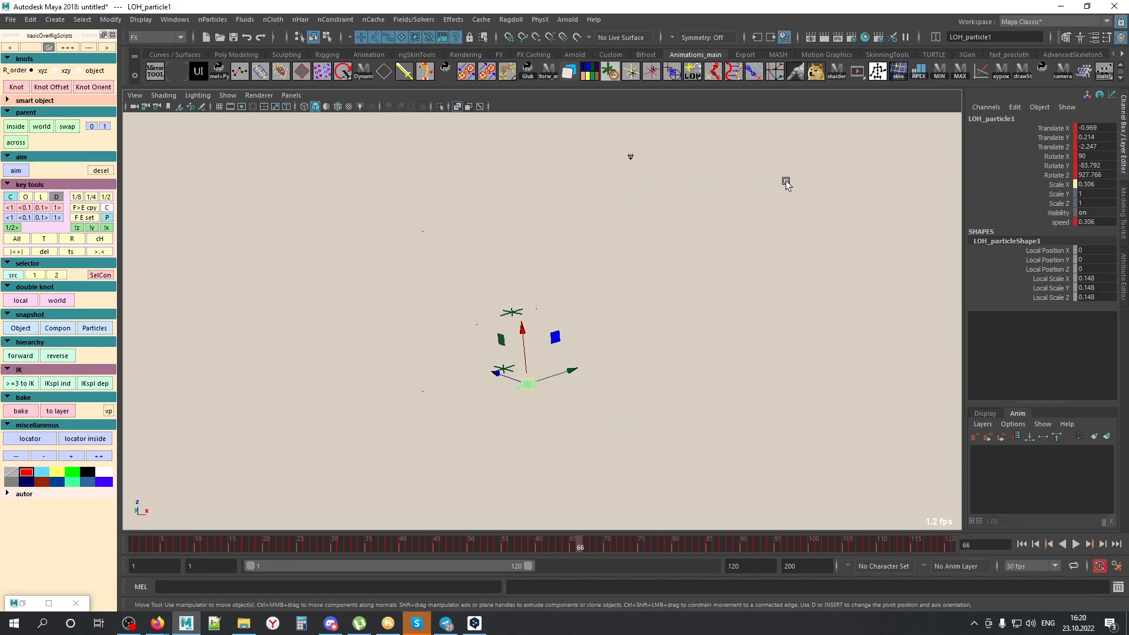
left_click(1057, 187)
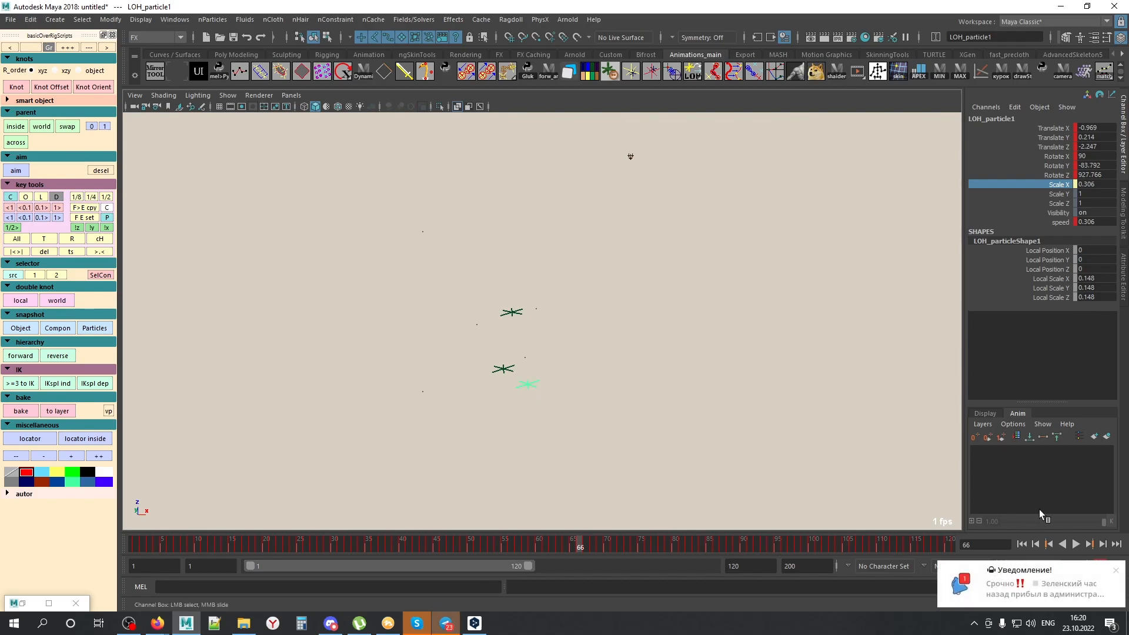
Step: Dismiss the desktop notification, create a polygon sphere and scale it uniformly down to 0.072
left_click(1110, 568)
left_click(55, 19)
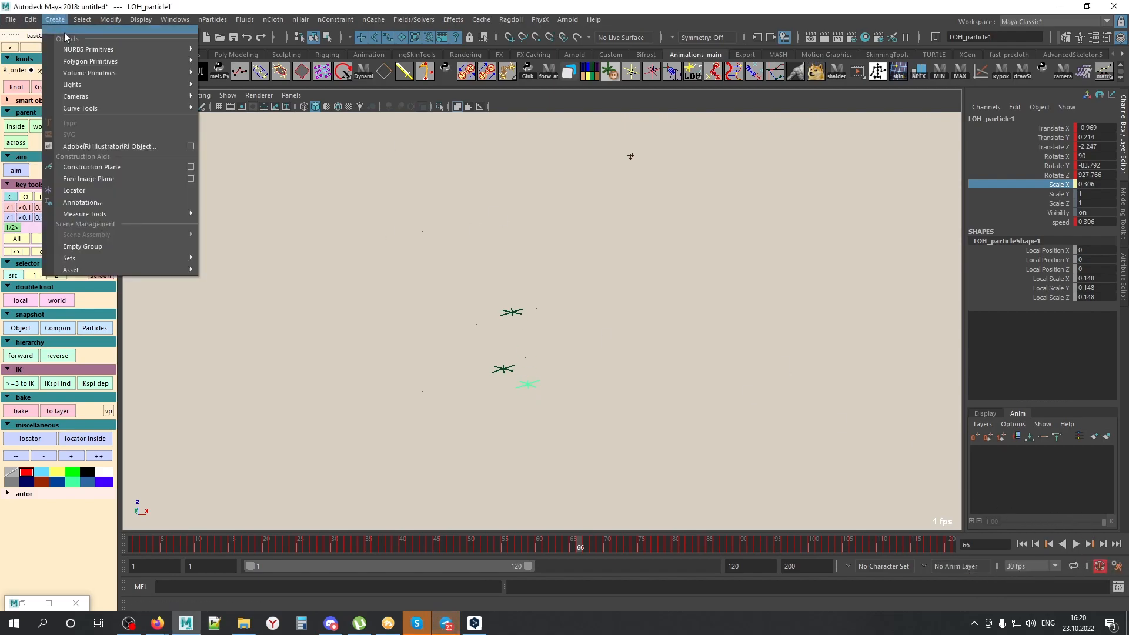
mouse_move(94, 61)
left_click(257, 75)
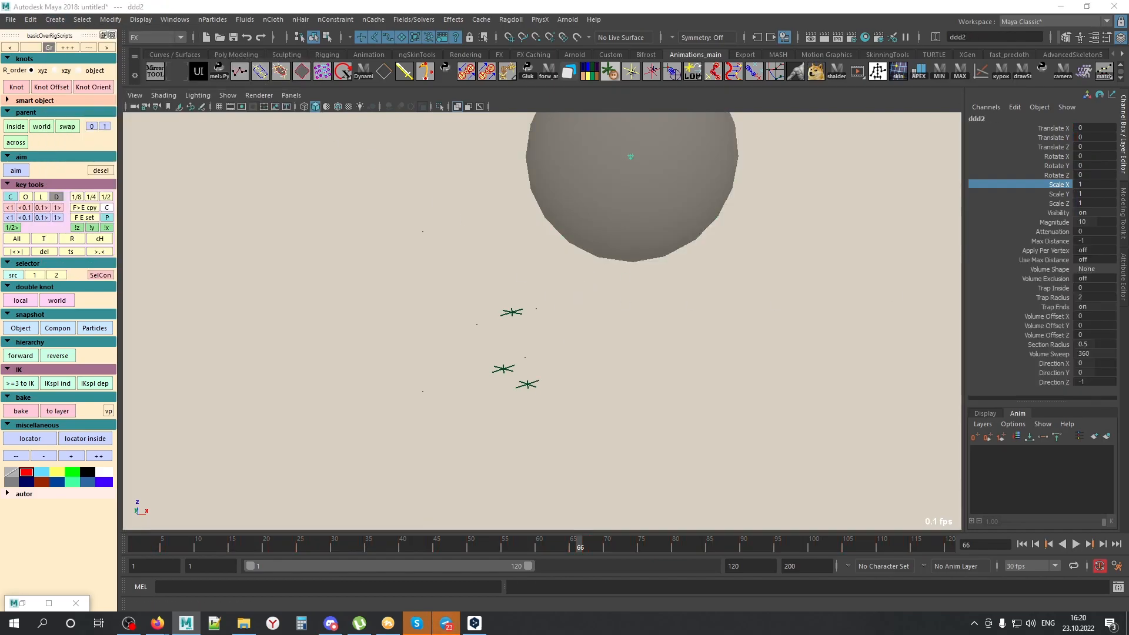
left_click(774, 393)
left_click(649, 247)
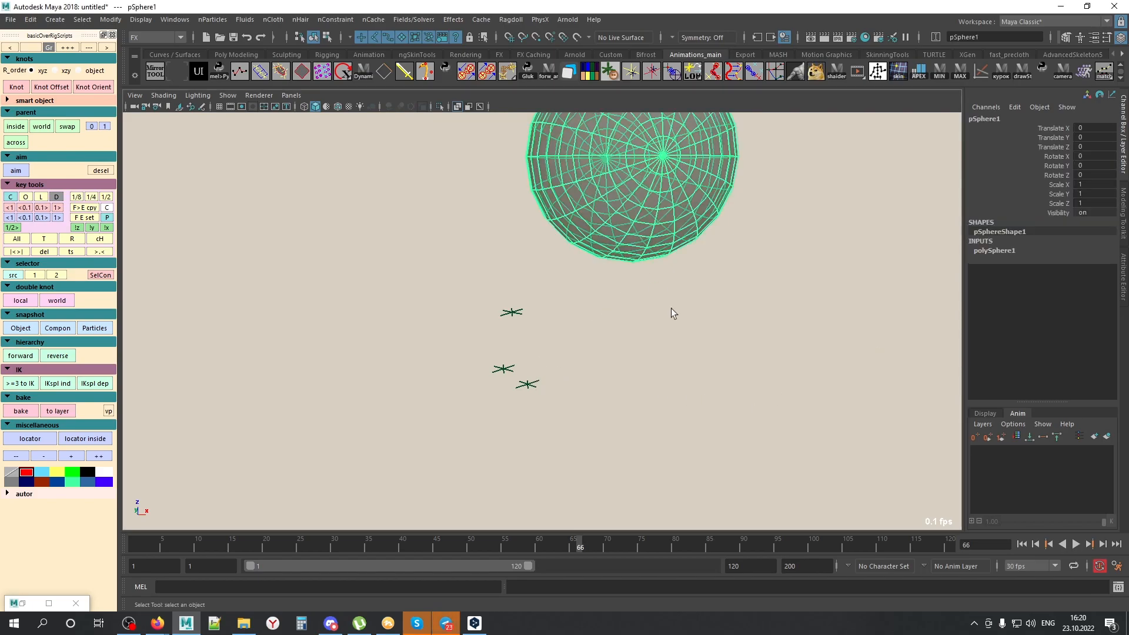
key("r")
middle_click_drag(786, 303, 620, 271)
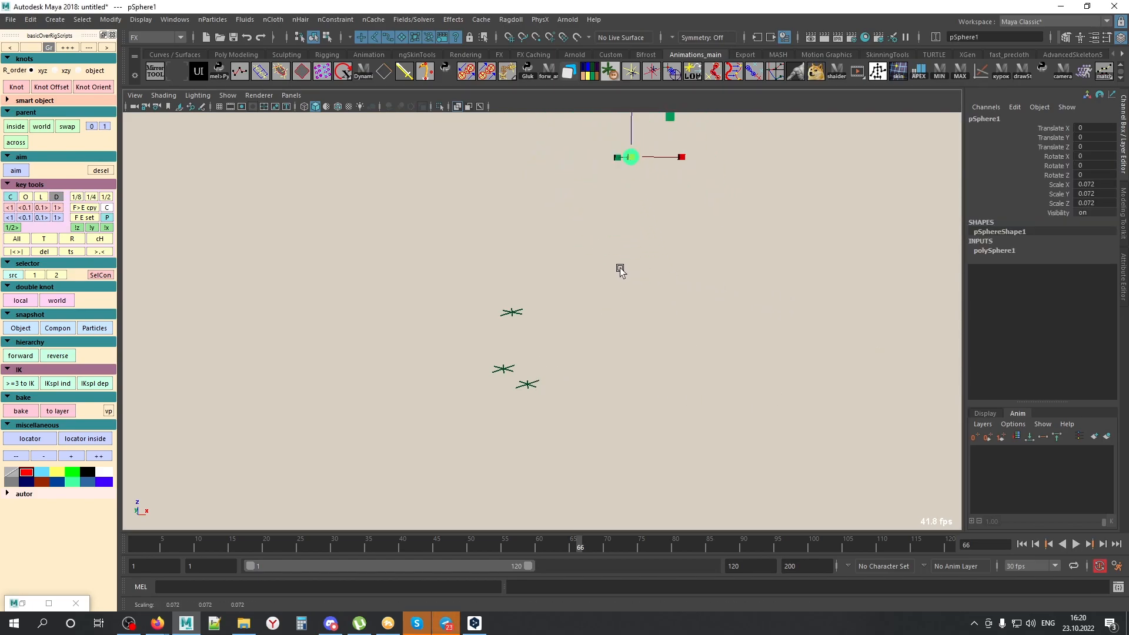
Step: Parent the sphere under LOH_particle1, set its translation and rotation to 0, and set its scale to 1
left_click(536, 382)
key("ctrl+z")
left_click_drag(1092, 128, 1104, 203)
type("0")
key("Return")
type("1")
key("Return")
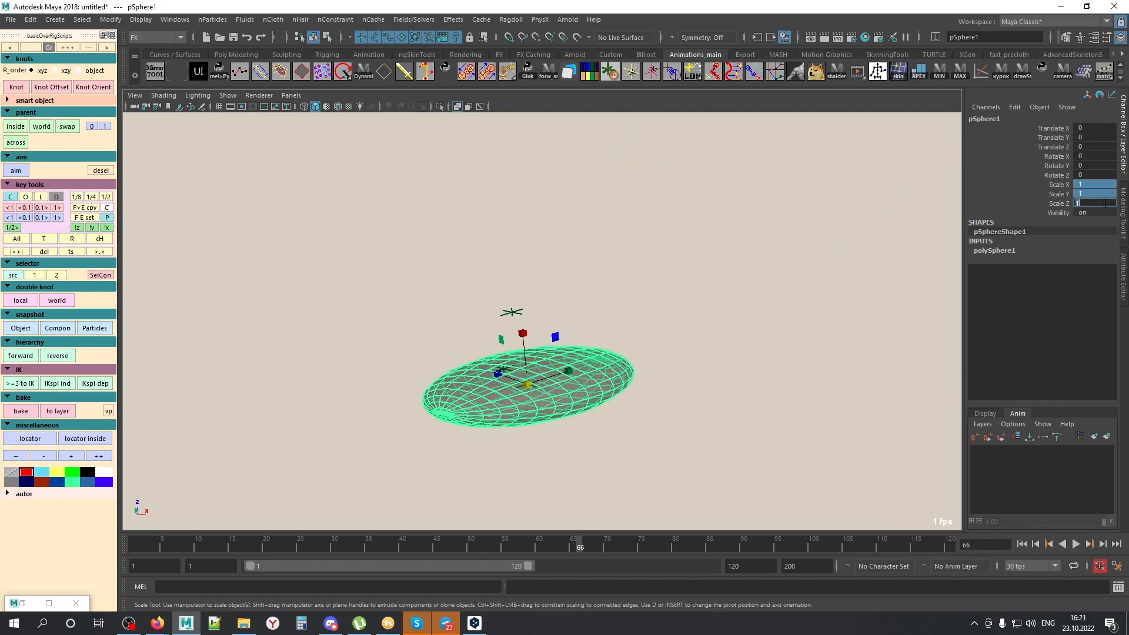
Step: Set the sphere's scale to 0.1 on all axes and stretch it along X to about 0.475
type("0.1")
key("Return")
middle_click_drag(502, 335, 635, 388, "alt")
left_click_drag(656, 385, 628, 172)
Step: Scrub back and forth through the timeline to examine how the sphere follows and stretches with the particle, ending at frame 62
left_click_drag(572, 549, 336, 549)
right_click_drag(336, 549, 263, 370, "alt")
middle_click_drag(426, 443, 403, 434, "alt")
mouse_move(161, 545)
left_mouse_down()
mouse_move(186, 545)
mouse_move(76, 535)
mouse_move(164, 546)
left_mouse_up()
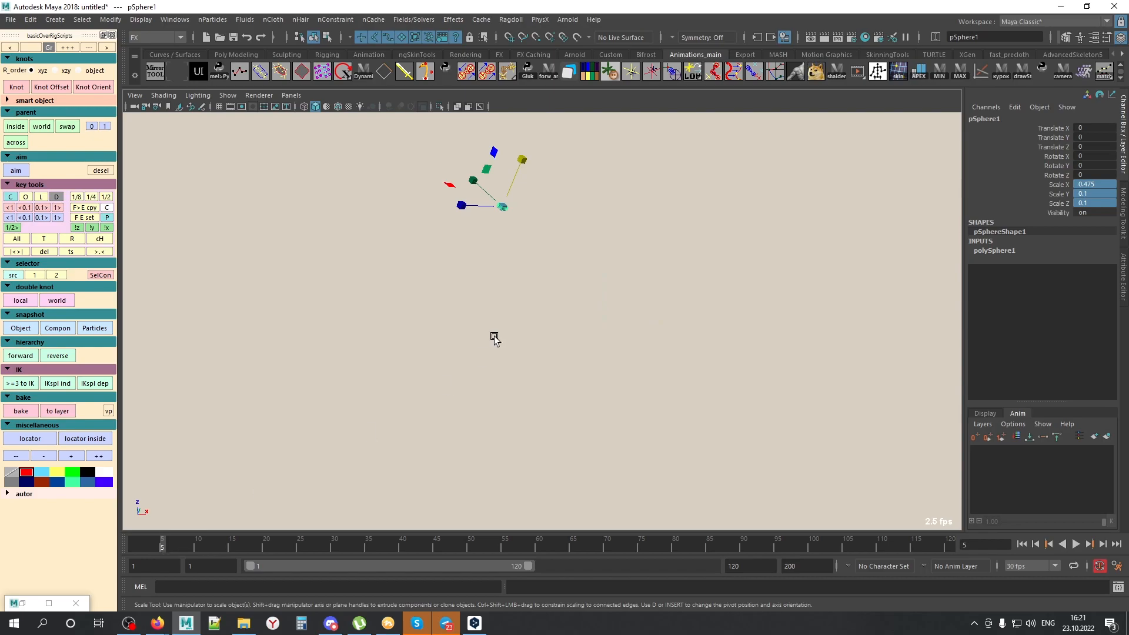
left_click_drag(162, 546, 190, 547)
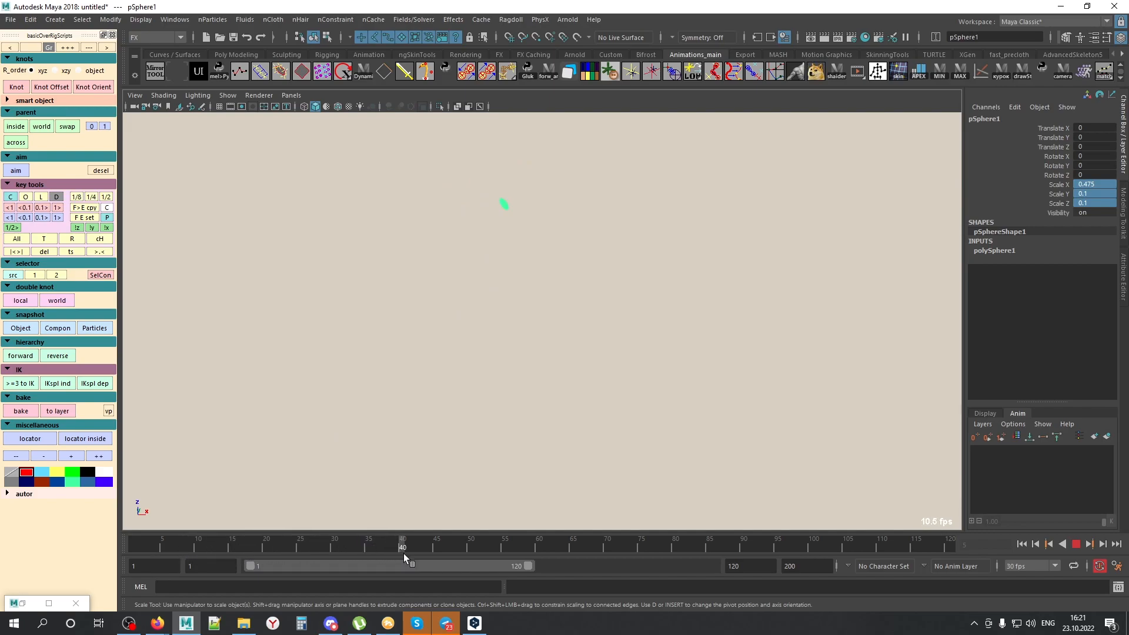
left_click_drag(437, 552, 648, 544)
right_click_drag(640, 425, 563, 434, "alt")
left_click(762, 387)
mouse_move(671, 545)
left_mouse_down()
mouse_move(440, 538)
mouse_move(676, 558)
left_mouse_up()
middle_click_drag(698, 449, 694, 254, "alt")
right_click_drag(694, 254, 426, 258, "alt")
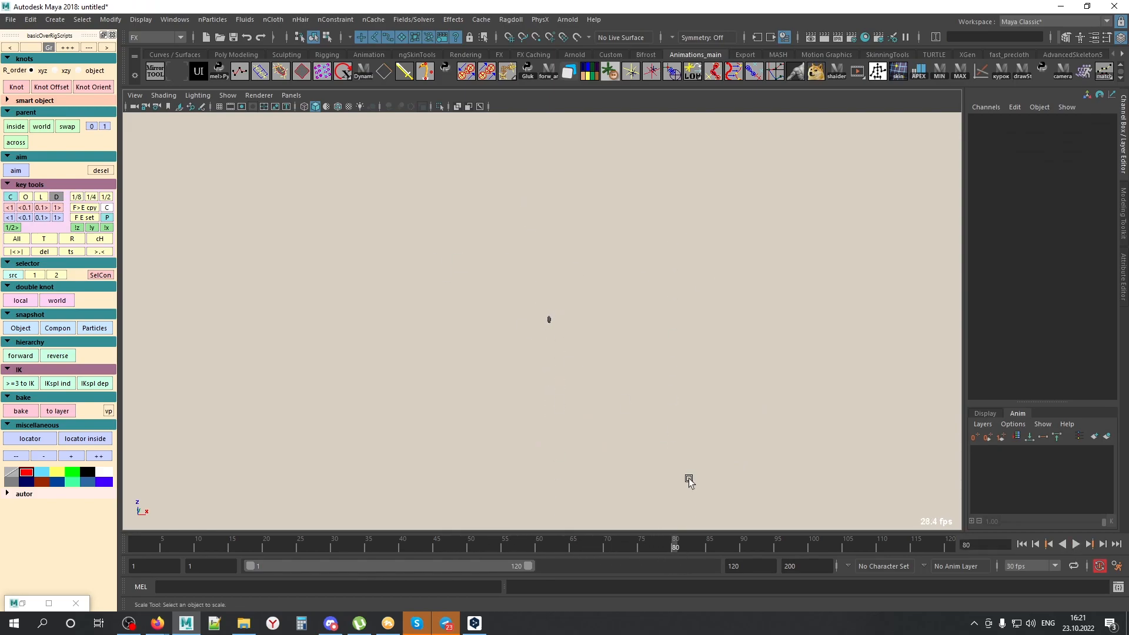
left_click_drag(672, 545, 460, 518)
left_click_drag(766, 537, 771, 538)
middle_click_drag(694, 435, 687, 321, "alt")
left_click_drag(768, 541, 554, 492)
right_click_drag(513, 357, 582, 371, "alt")
right_click_drag(333, 368, 699, 393, "alt")
left_click_drag(649, 353, 342, 509)
left_click(583, 407)
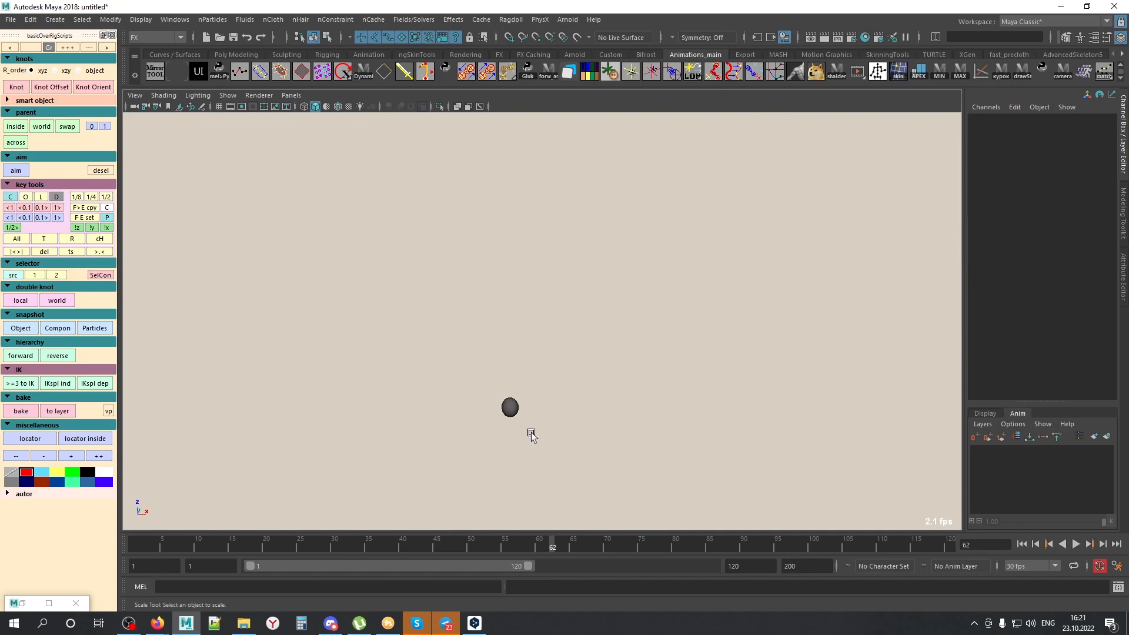
Step: Delete the sphere from the particle locator and select around the remaining snapshot locators
left_click(511, 404)
key("Delete")
left_click(510, 407)
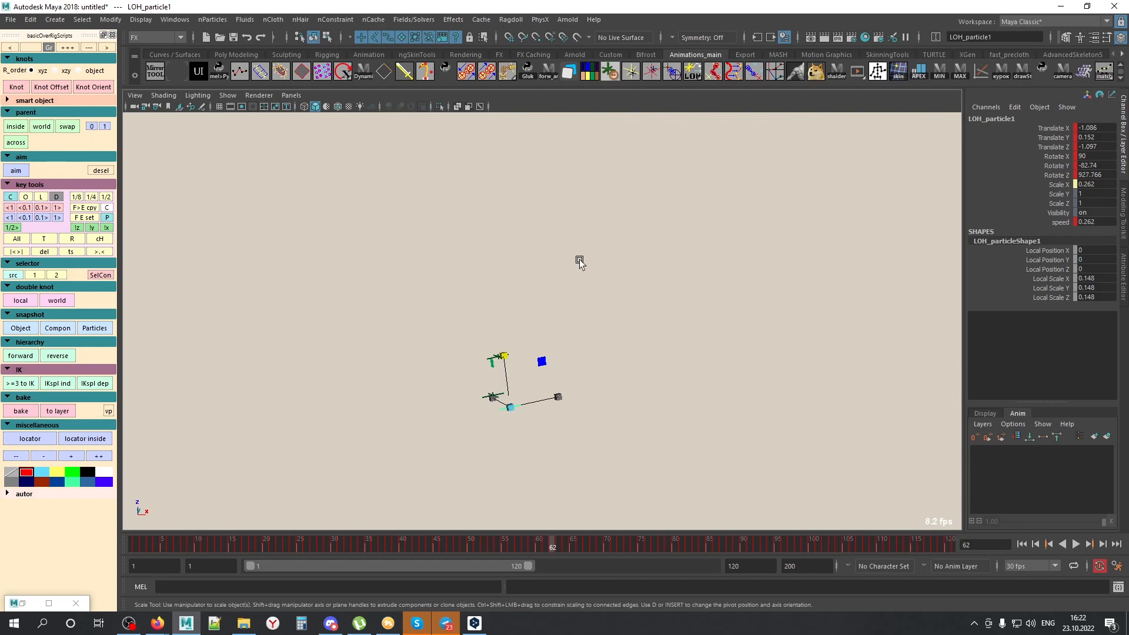
left_click(523, 252)
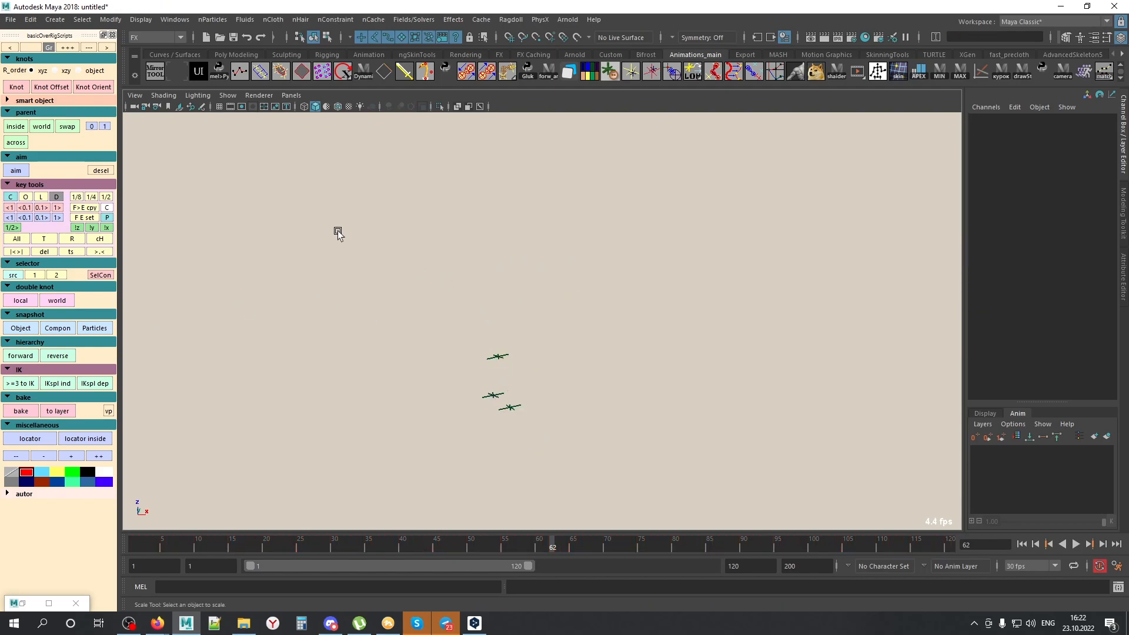
left_click_drag(301, 233, 674, 468)
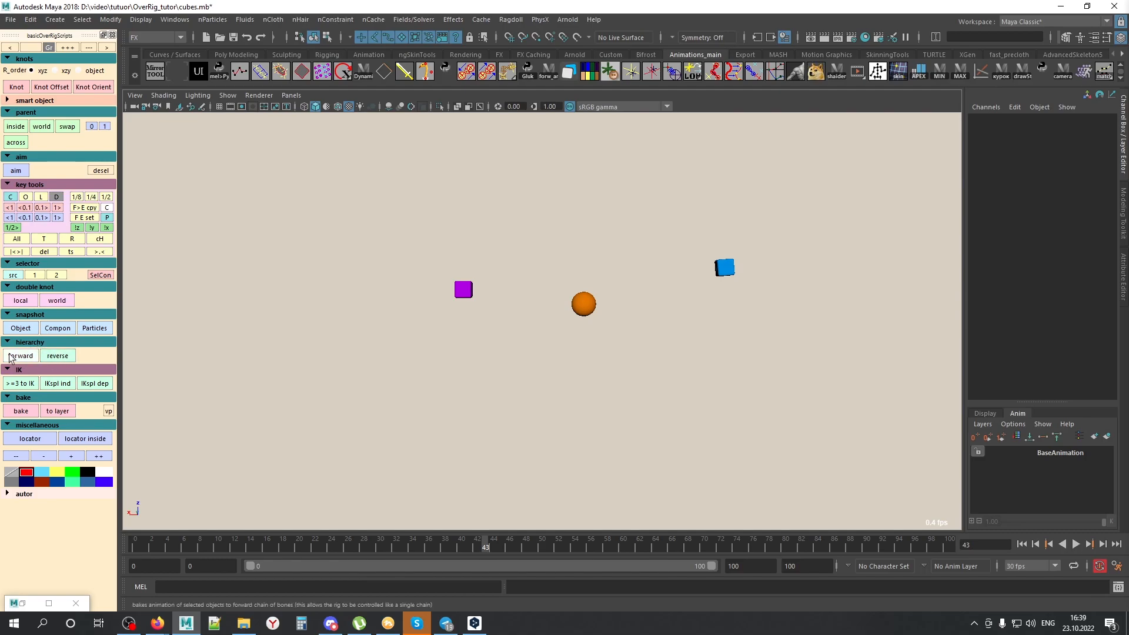
Step: Preview the cubes.mb animation, select the purple cube, orange sphere and blue cube in order, and build a forward hierarchy from them
middle_click_drag(415, 310, 386, 380, "alt")
right_click_drag(386, 381, 536, 366, "alt")
middle_click_drag(536, 366, 520, 315, "alt")
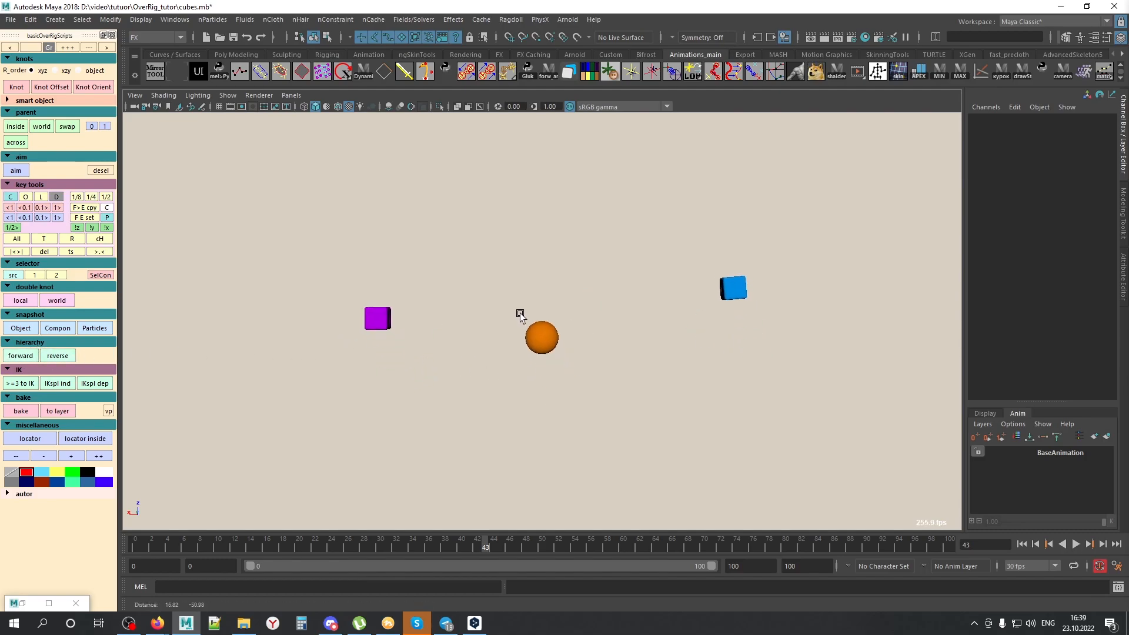
mouse_move(143, 549)
left_mouse_down()
mouse_move(544, 524)
mouse_move(746, 496)
mouse_move(154, 484)
mouse_move(737, 466)
mouse_move(368, 467)
mouse_move(278, 496)
left_mouse_up()
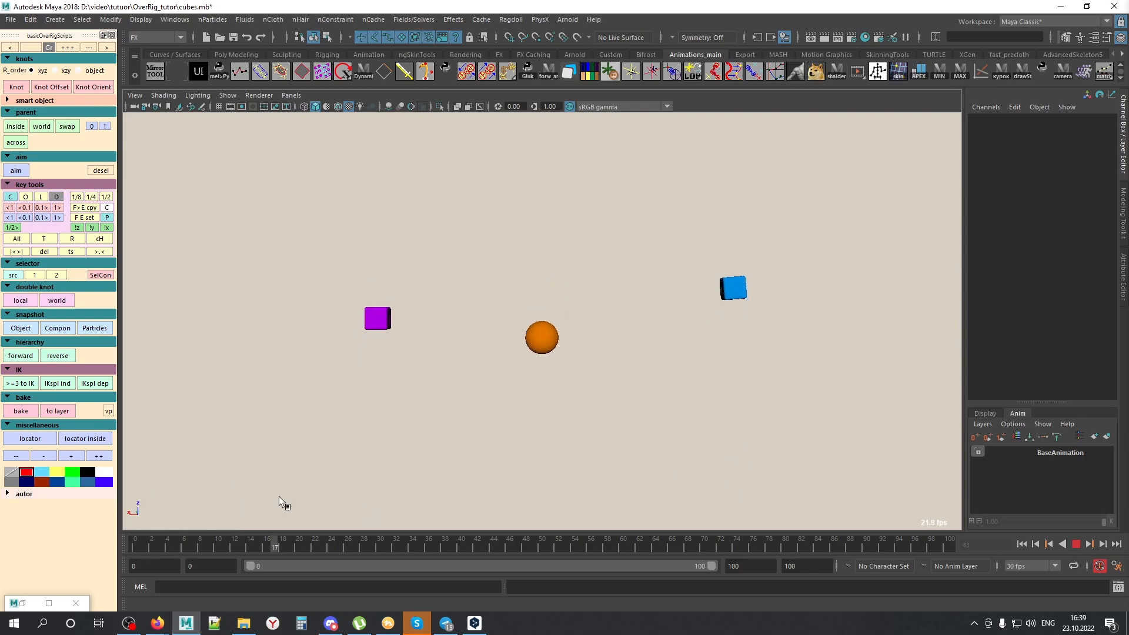
left_click(377, 318)
left_click(542, 337, "shift")
left_click_drag(676, 232, 808, 428, "shift")
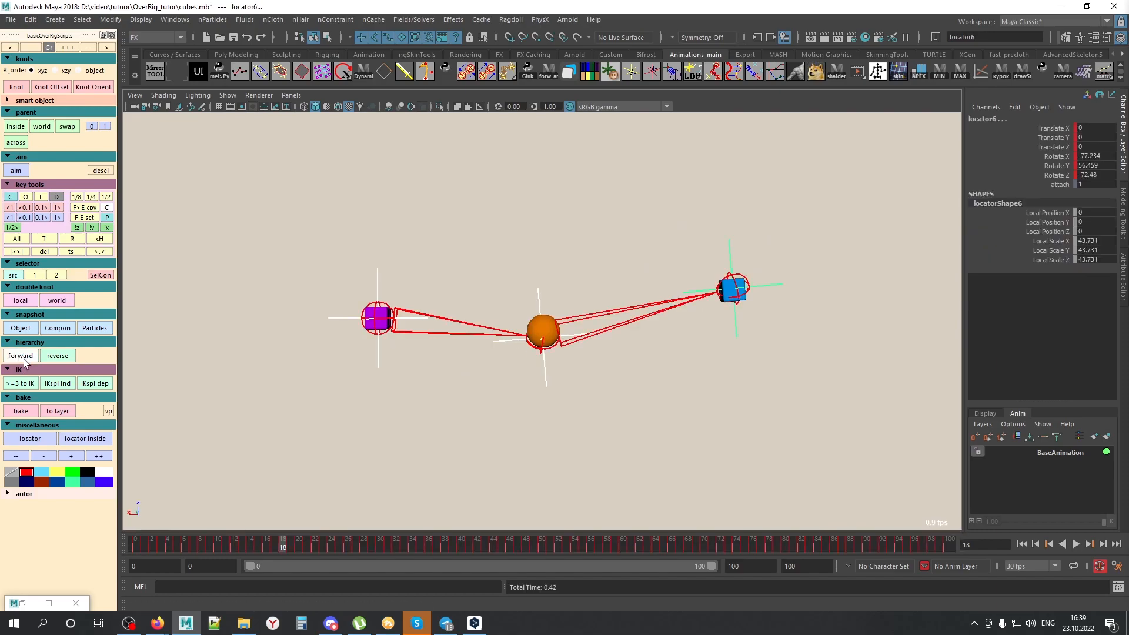
Step: Scrub the joint chain to frame 80, open the Outliner, and expand joint1 to examine joints 1 through 3
left_click_drag(160, 542, 786, 479)
left_click(464, 426)
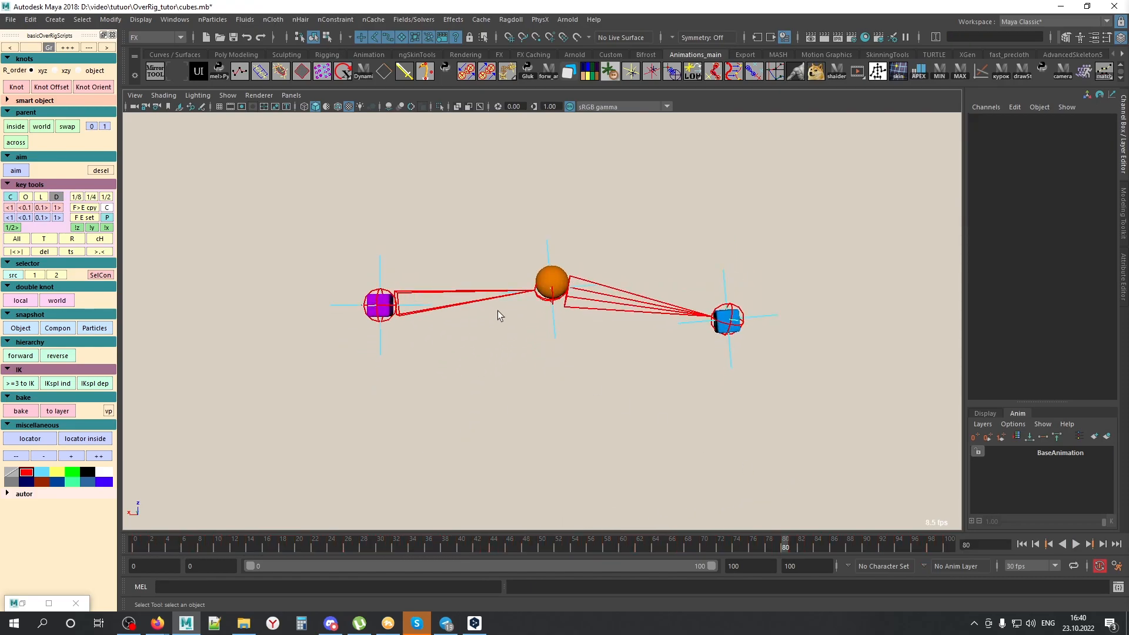
left_click(662, 305)
left_click(457, 304)
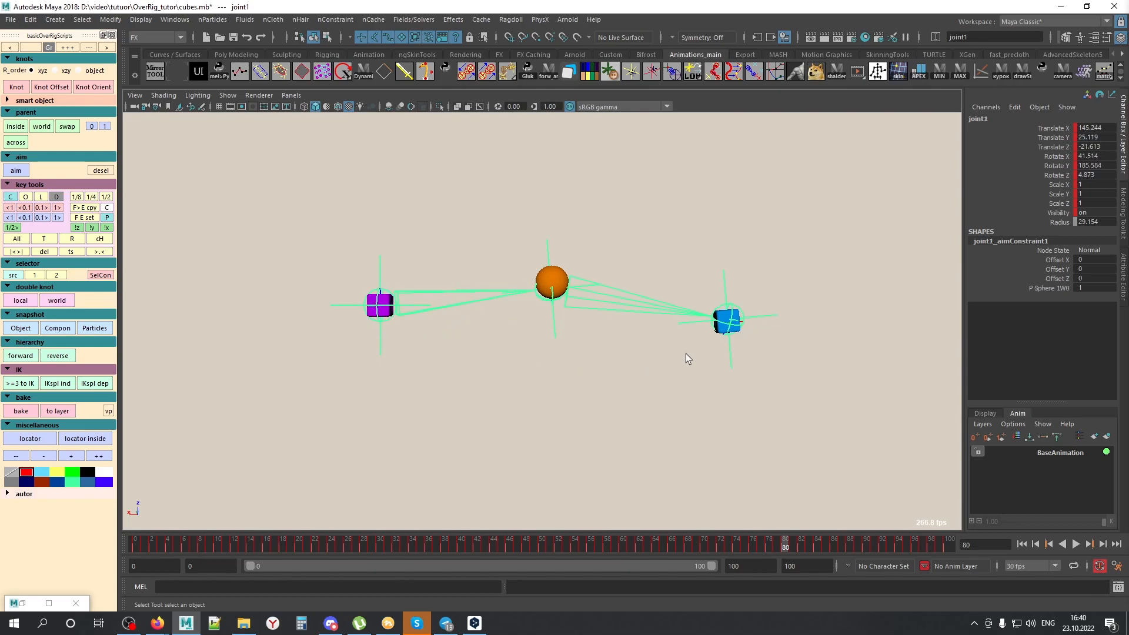
key("shift+o")
left_click_drag(795, 60, 851, 40)
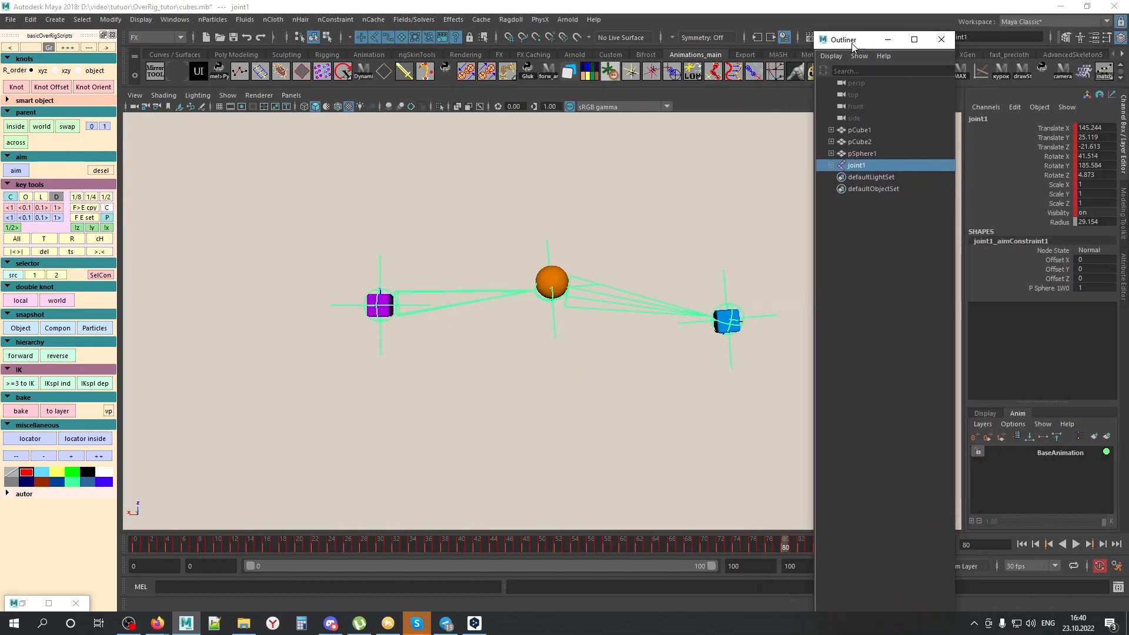
left_click(830, 165, "shift")
left_click_drag(890, 167, 877, 189)
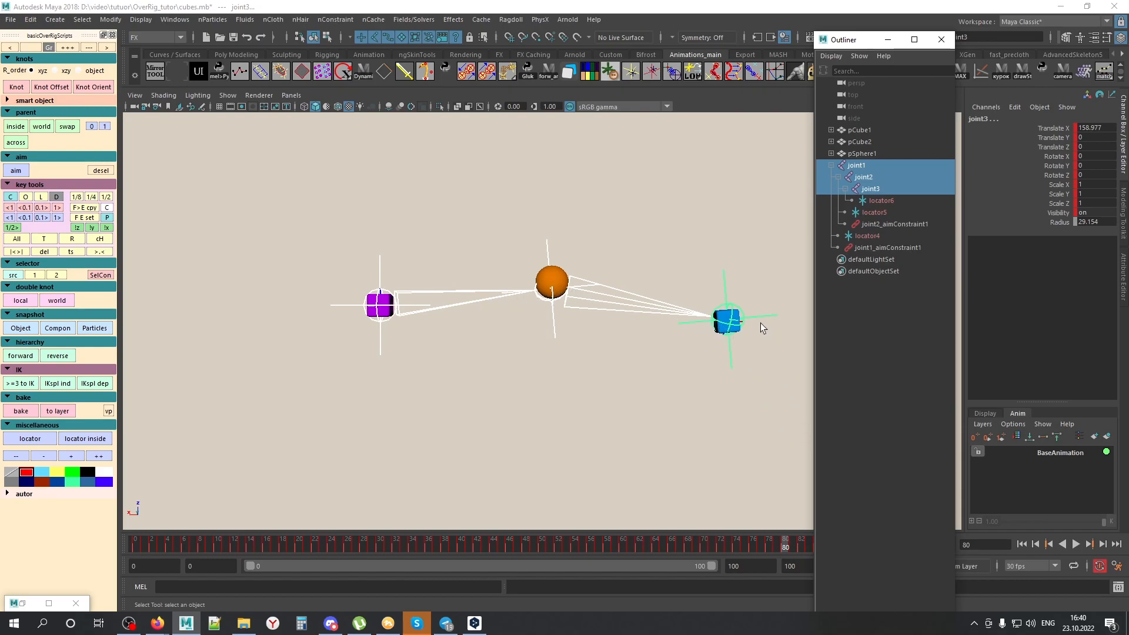
Step: Examine joint2's Translate X channel while scrubbing the timeline back to frame 35
left_click(666, 312)
left_click(1052, 128)
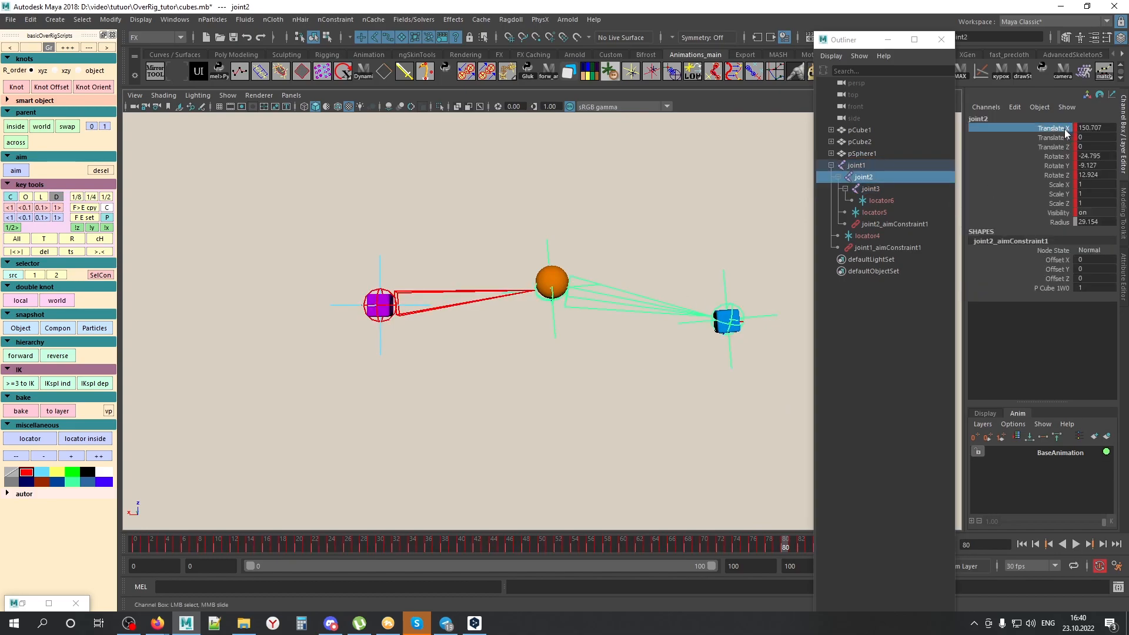
mouse_move(714, 553)
left_mouse_down()
mouse_move(751, 541)
mouse_move(422, 517)
left_mouse_up()
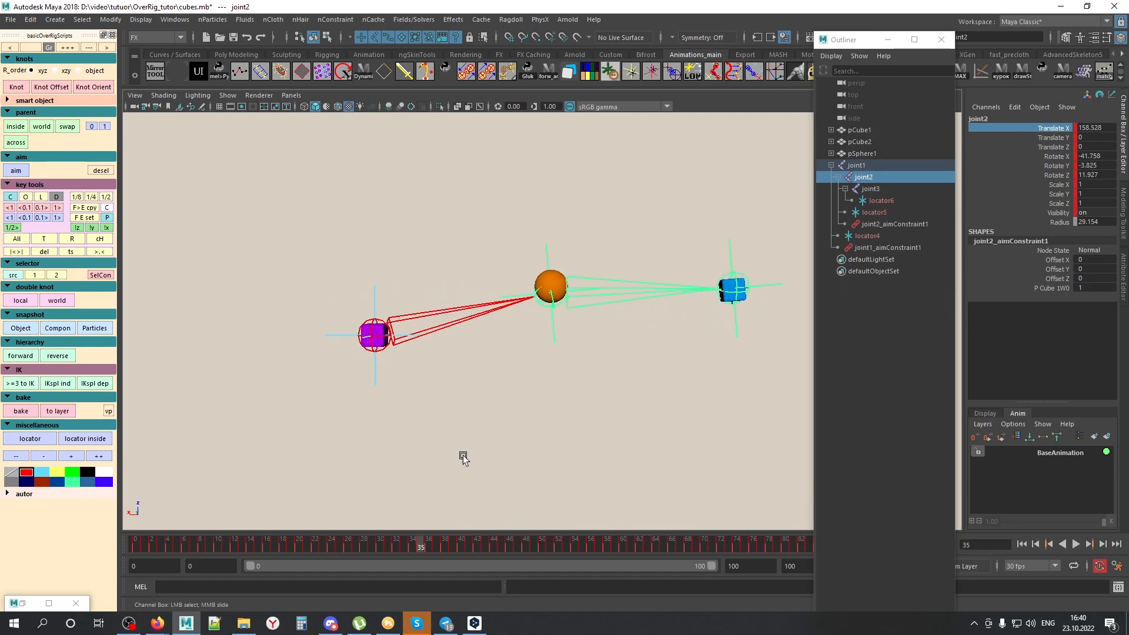
Step: Create an aim setup for joint1 and joint2, and raise both side locators, placing joint2_side at about -0.725, 55.122, 141.739
left_click(475, 313)
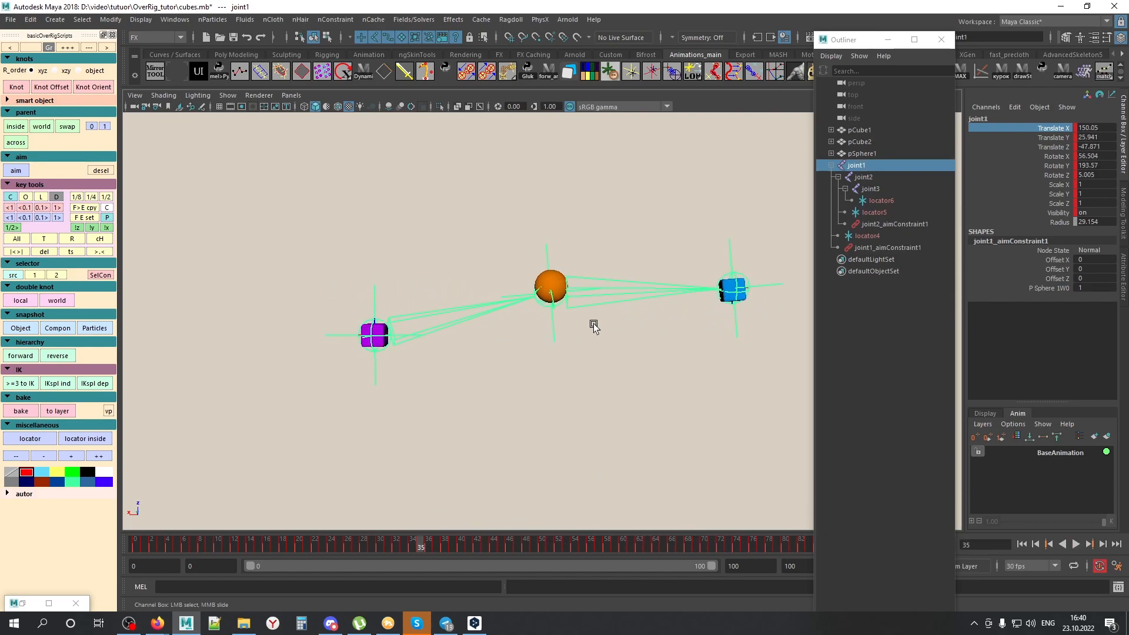
left_click(654, 290, "shift")
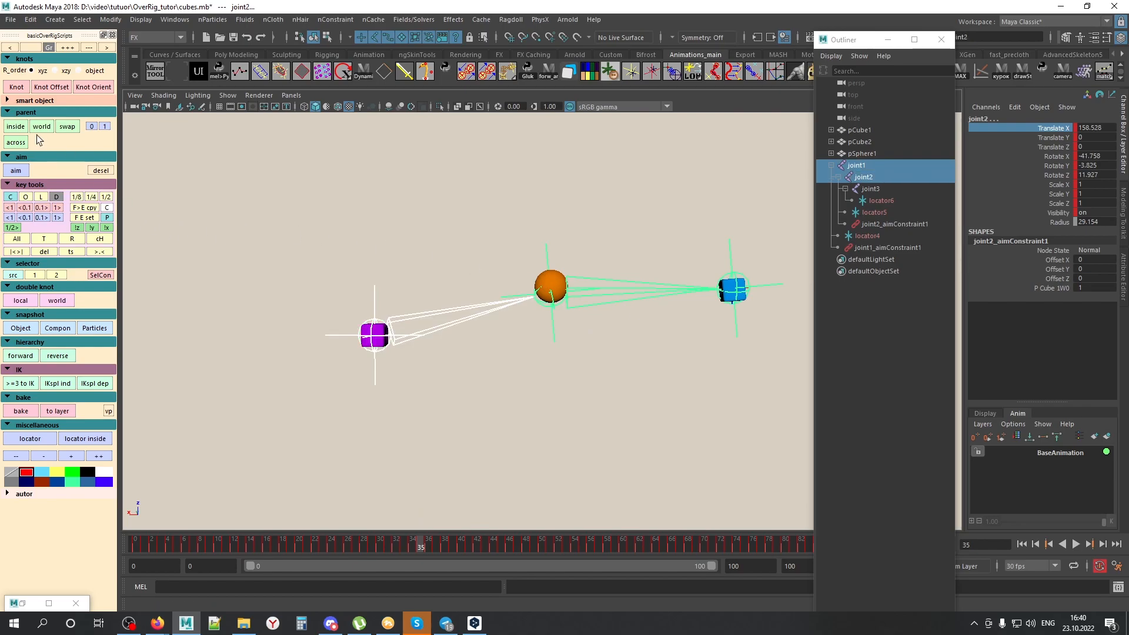
left_click(16, 170)
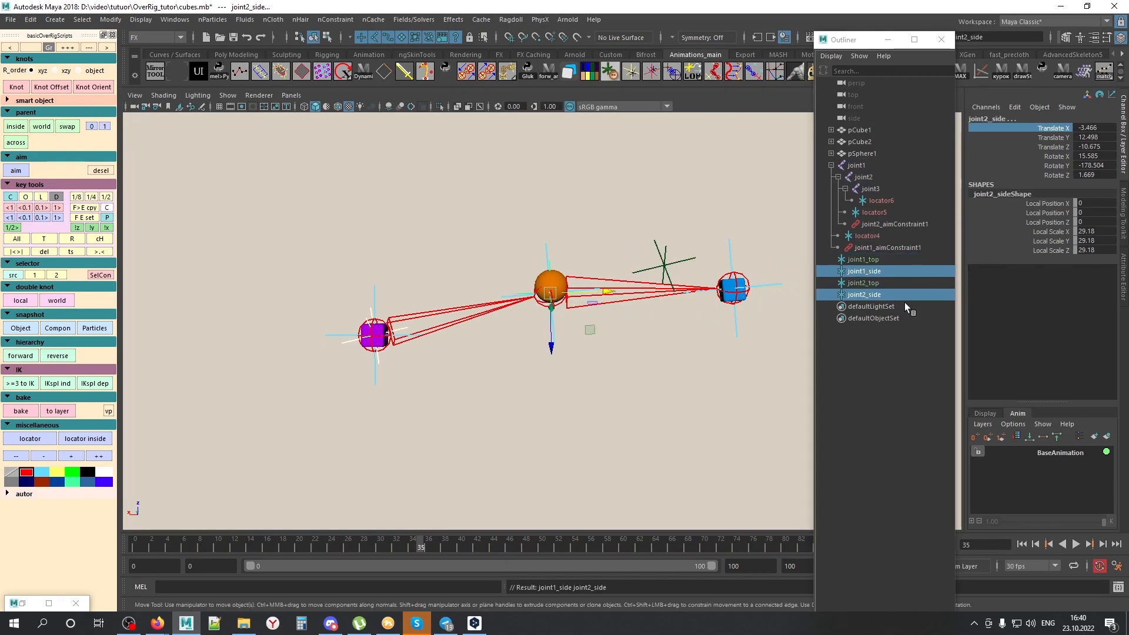
left_click_drag(550, 347, 550, 172)
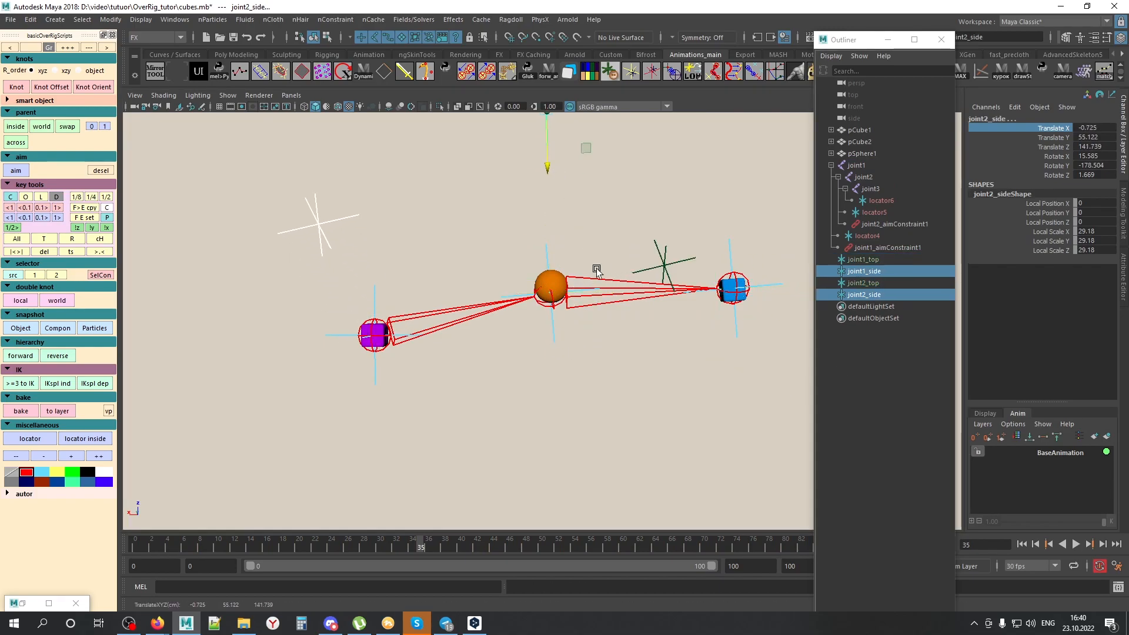
left_click(656, 404)
middle_click_drag(662, 376, 516, 359, "alt")
Step: Play the animation to check how the joints follow their top and side aim locators
key("ctrl+Right")
key("ctrl+Right")
key("ctrl+Right")
key("ctrl+Right")
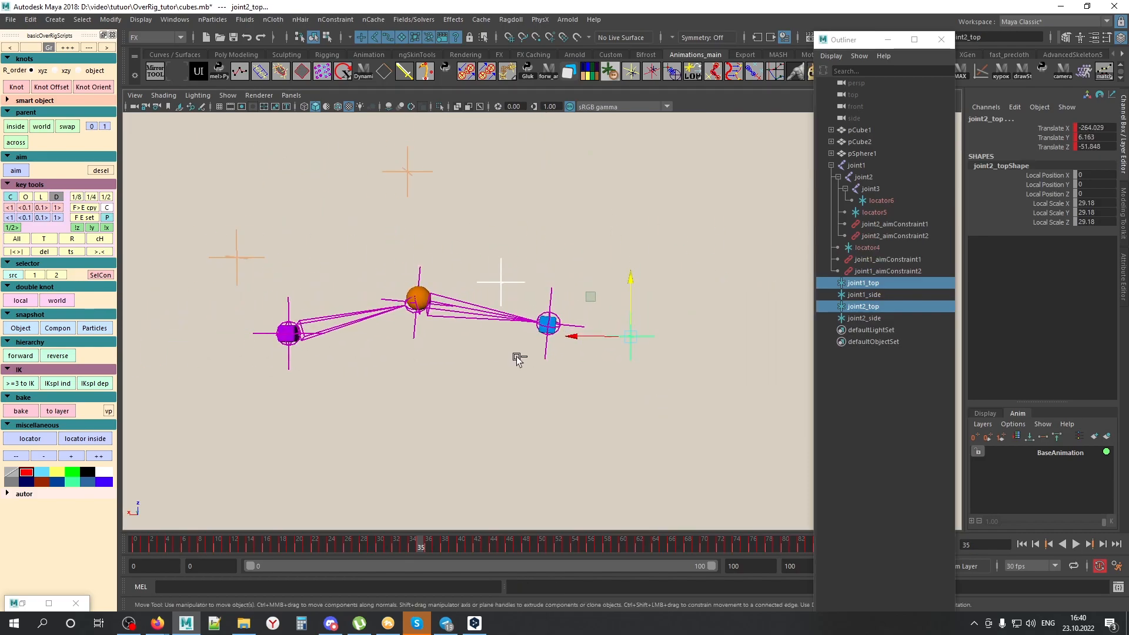
key("alt+v")
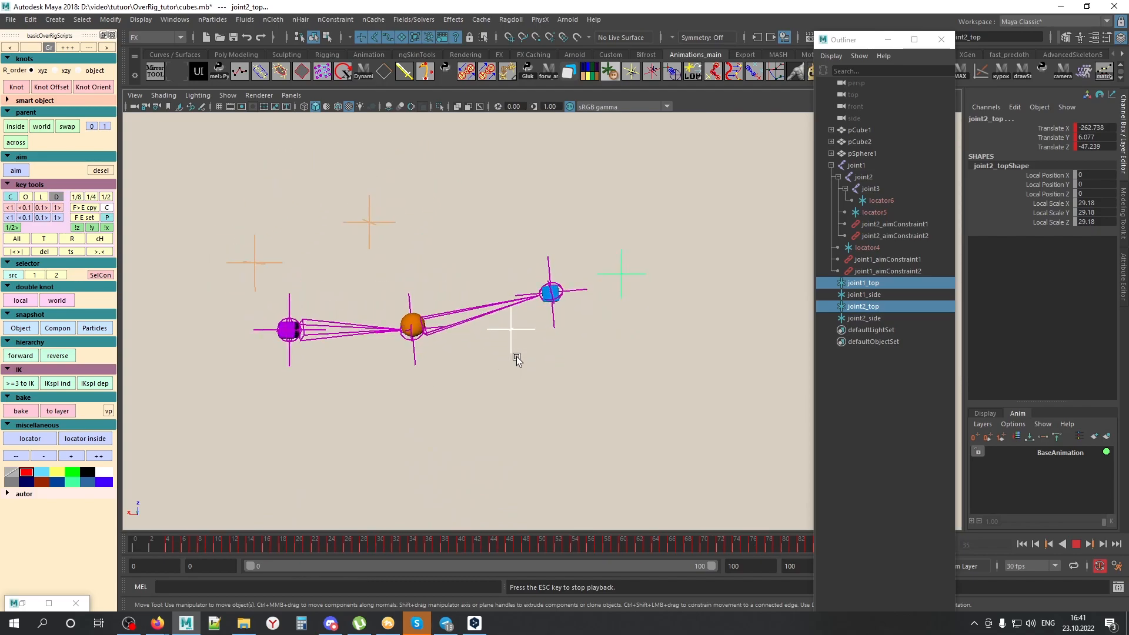
key("Escape")
Step: Undo the trial locator move and place joint2_top at about -167.676, 9.526, -237.761 on frame 2
middle_click_drag(654, 416, 619, 509)
key("ctrl+z")
key("ctrl+z")
key("ctrl+z")
left_click_drag(632, 458, 554, 489)
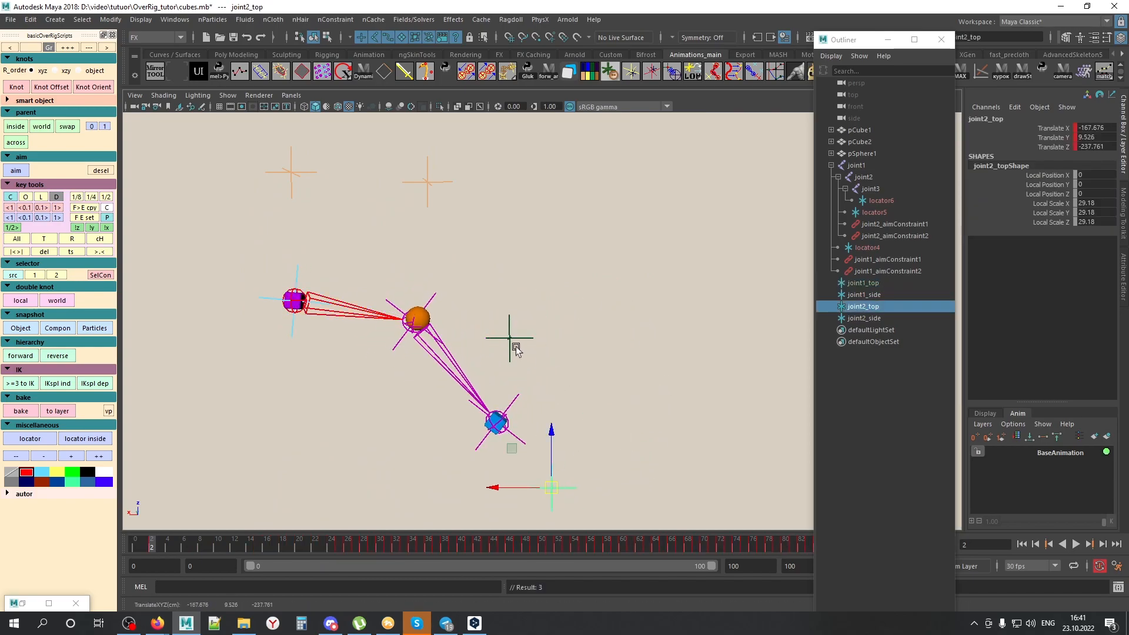
Step: Move joint1_top to about -134.743, 0.975, 32.89, and delete the whole joint chain together with its top and side aim locators
left_click(507, 336)
middle_click_drag(554, 383, 571, 321)
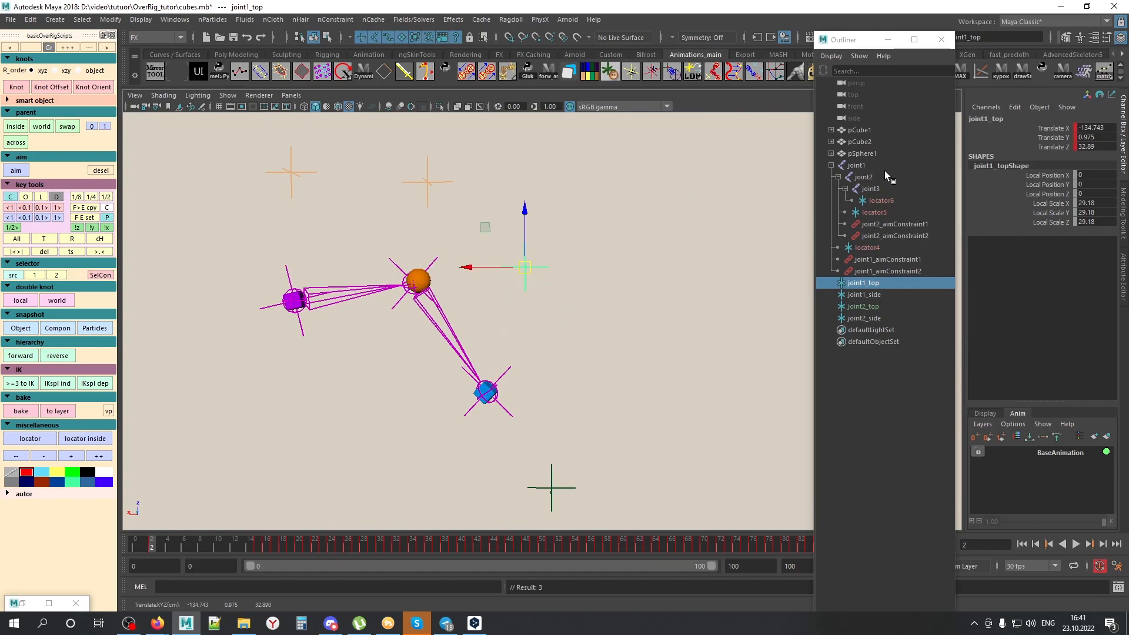
left_click_drag(858, 166, 861, 324)
key("Delete")
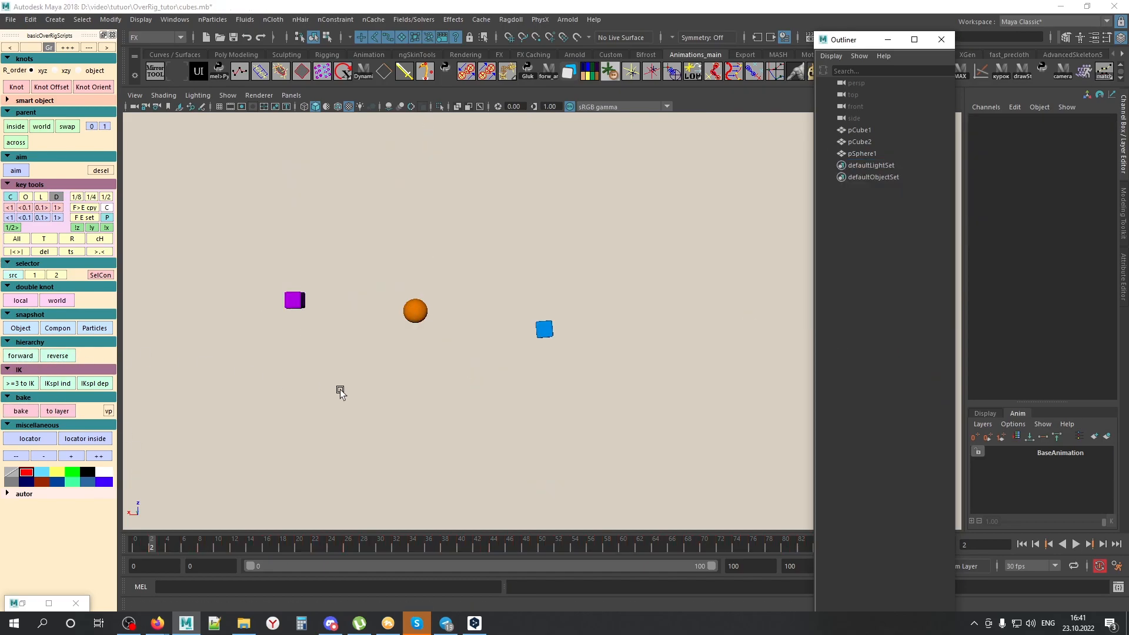
Step: Build a reverse hierarchy joint chain from the purple cube, the sphere and the blue cube, selected in that order
left_click_drag(332, 261, 300, 373)
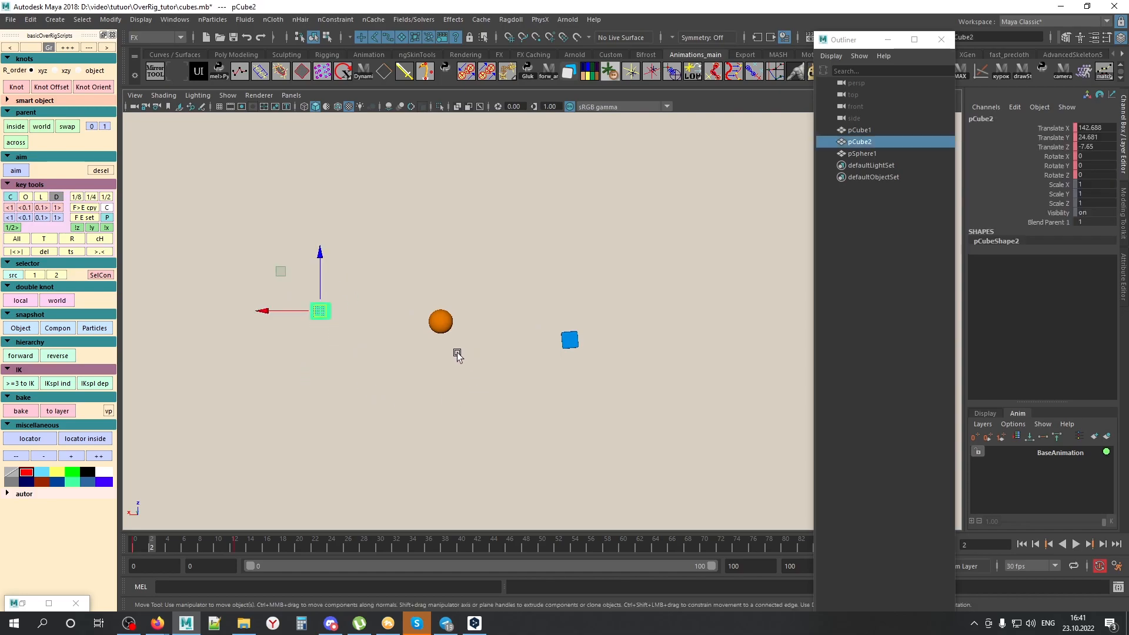
left_click(441, 322, "shift")
left_click(570, 340, "shift")
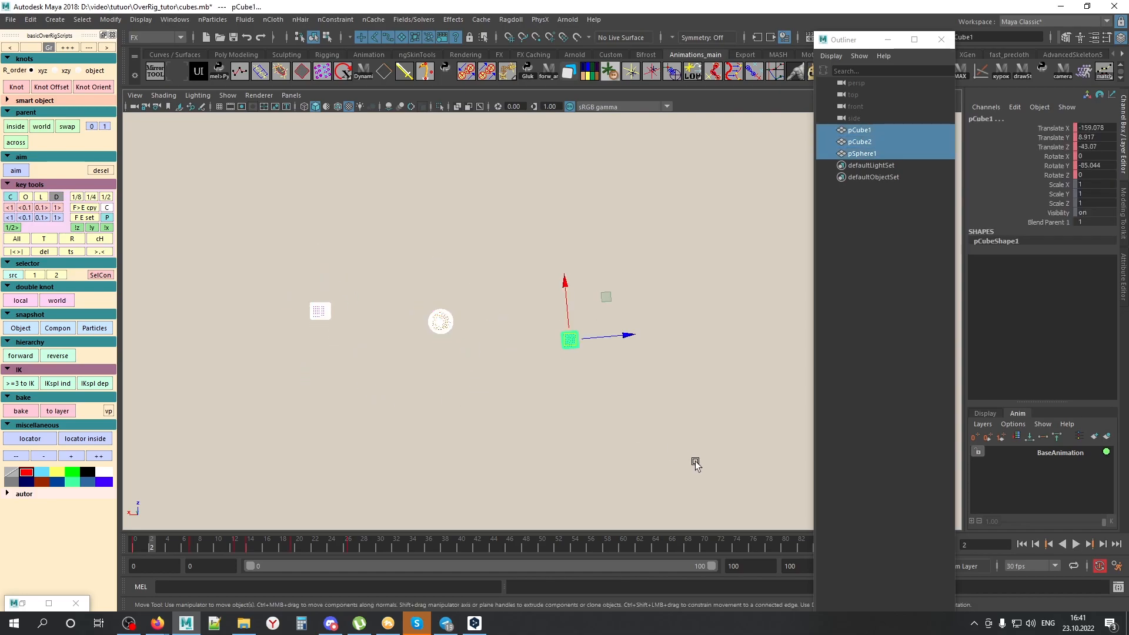
left_click(65, 356)
left_click(476, 383)
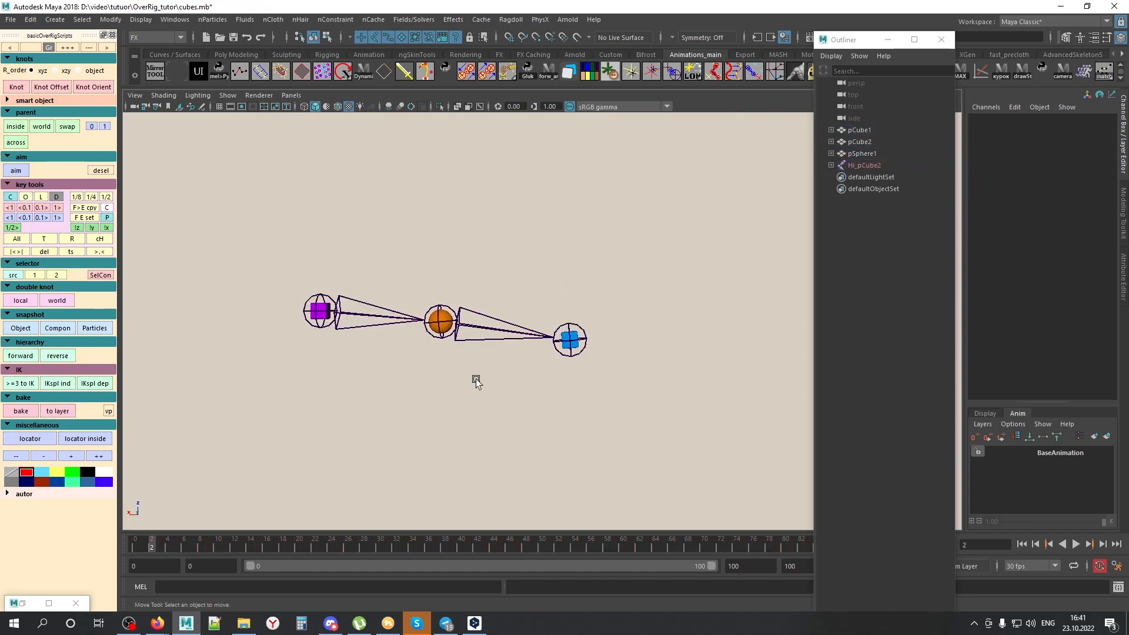
Step: Examine the translate channels of the Hi_pSphere1 joint while scrubbing the timeline to frame 59
left_click(497, 335)
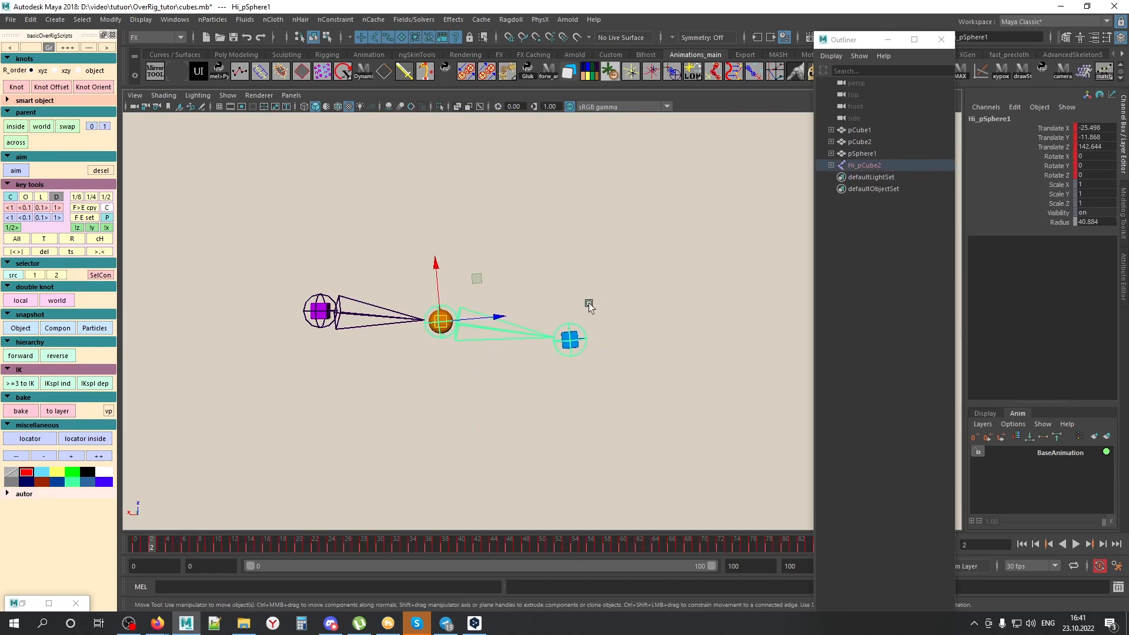
left_click_drag(1058, 127, 1063, 147)
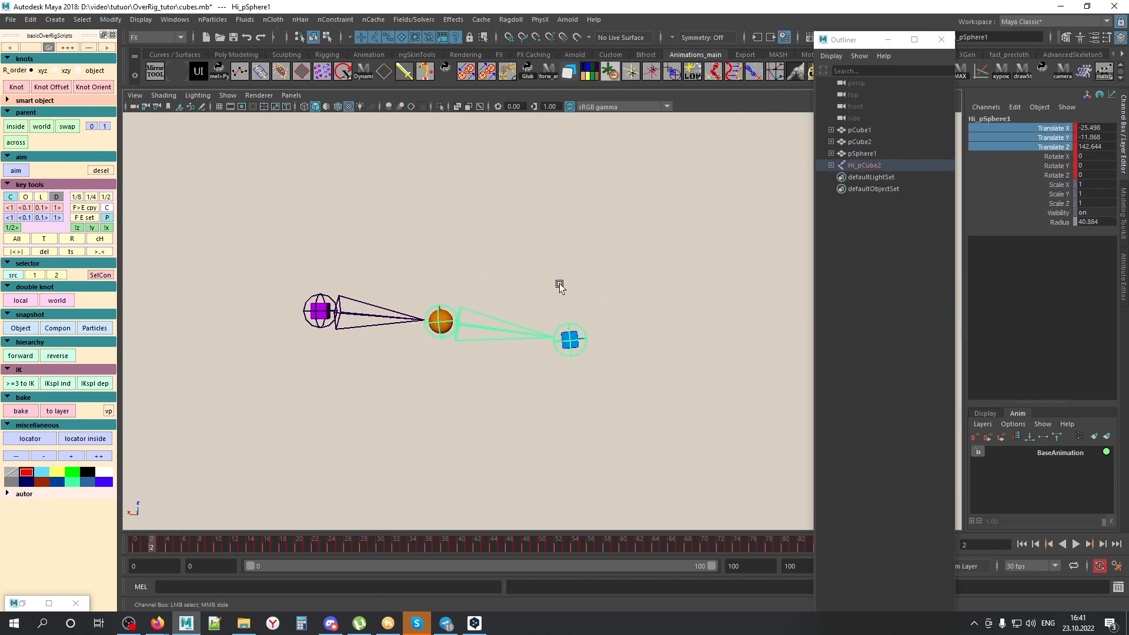
left_click_drag(454, 542, 615, 542)
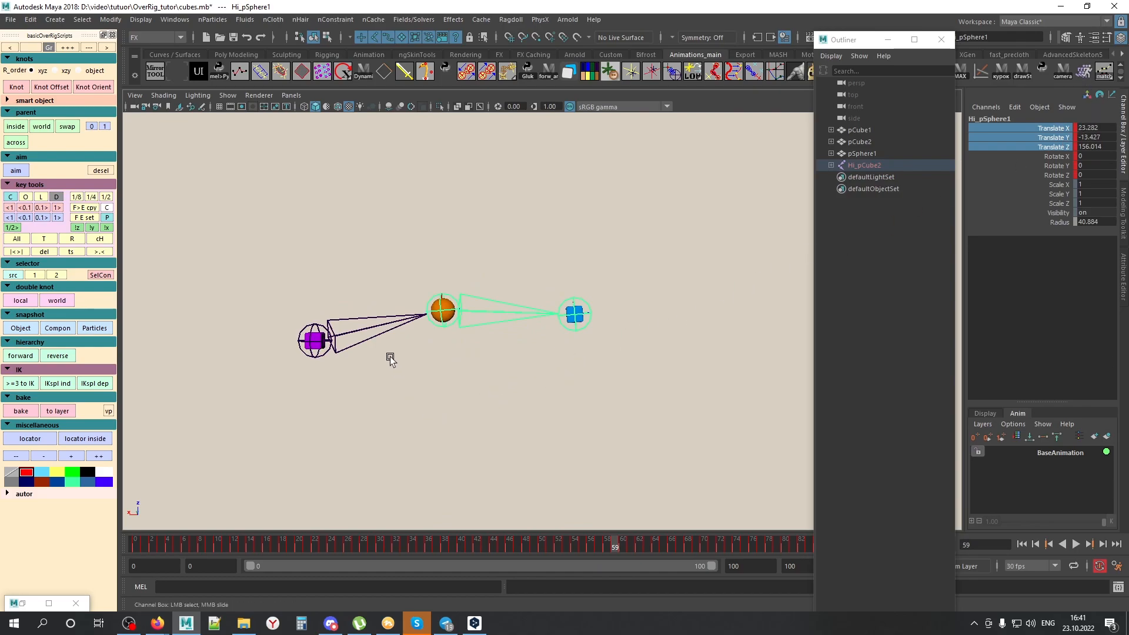
Step: Select the root joint Hi_pCube2 at the purple cube with the Rotate tool to inspect its rotation channels
middle_click_drag(424, 372, 533, 370, "alt")
scroll(494, 376, "up", 3)
left_click_drag(523, 352, 540, 389)
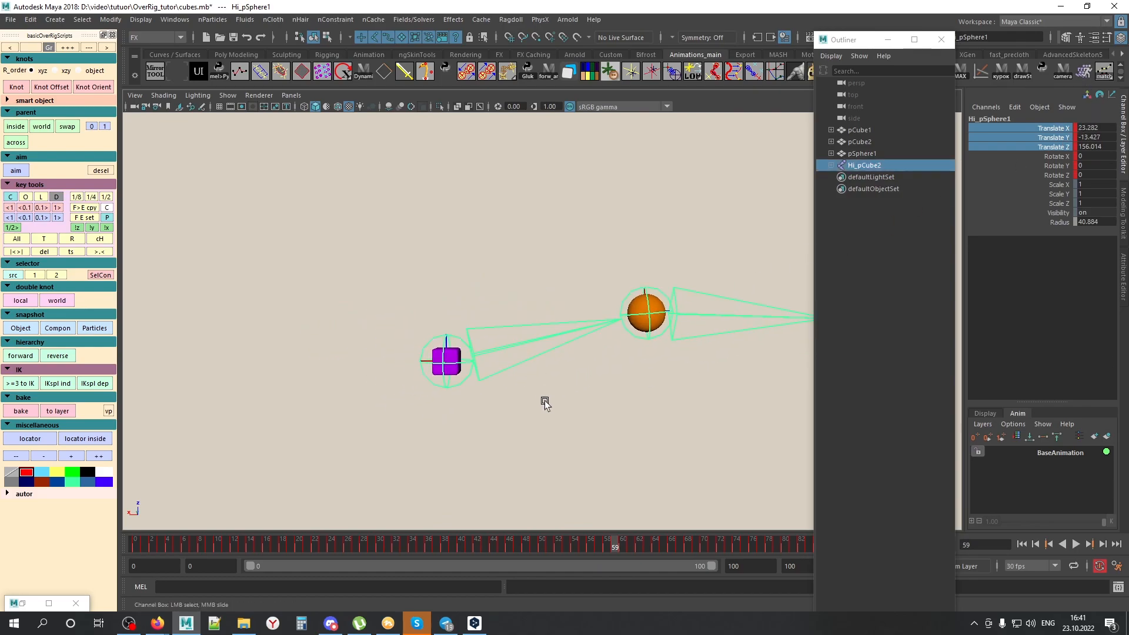
middle_click_drag(556, 410, 551, 429, "alt")
key("e")
left_click(539, 335)
left_click_drag(541, 342, 553, 399)
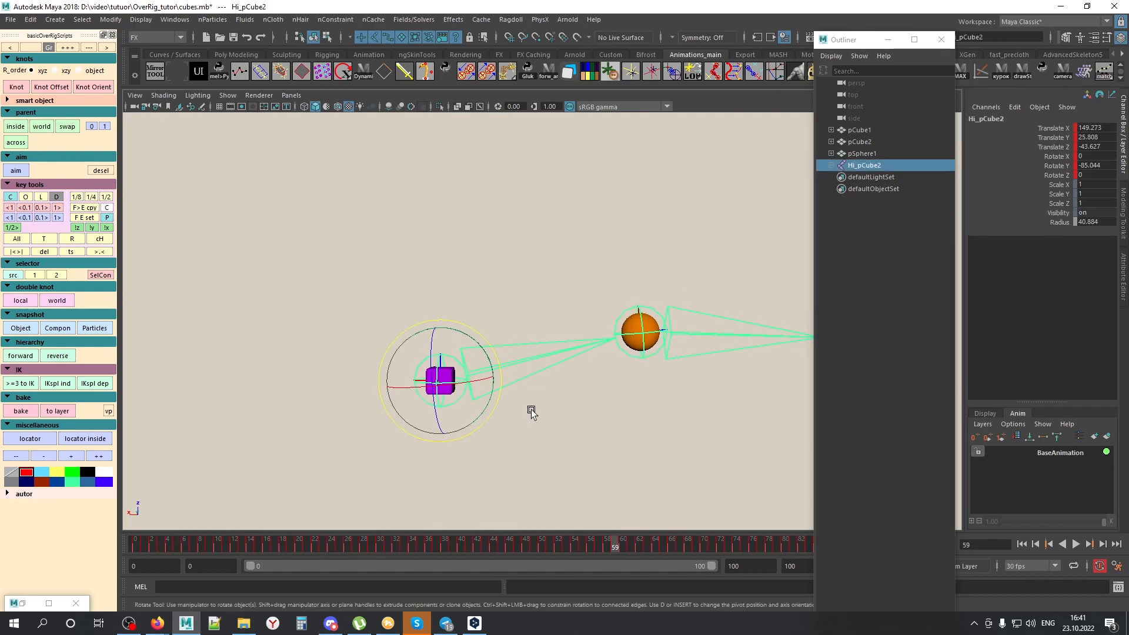
Step: Compare the channels and point constraint of pCube2 with those of its Hi_pCube2 joint
left_click(559, 431)
left_click(447, 374)
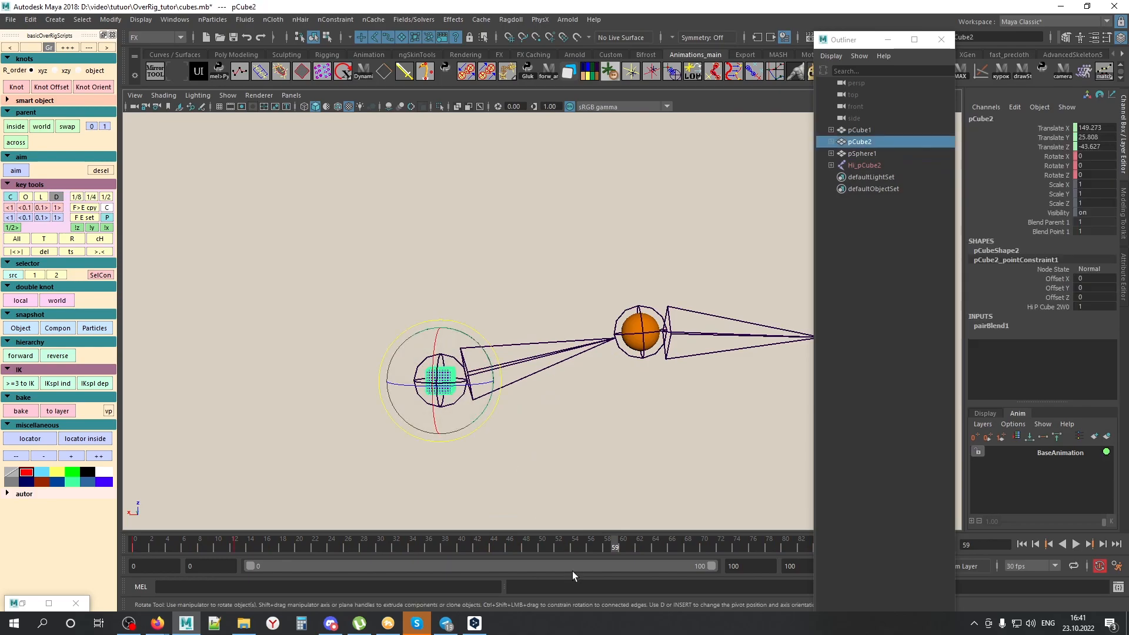
left_click_drag(557, 322, 542, 399)
left_click_drag(482, 348, 604, 377)
left_click(604, 376)
left_click(505, 385)
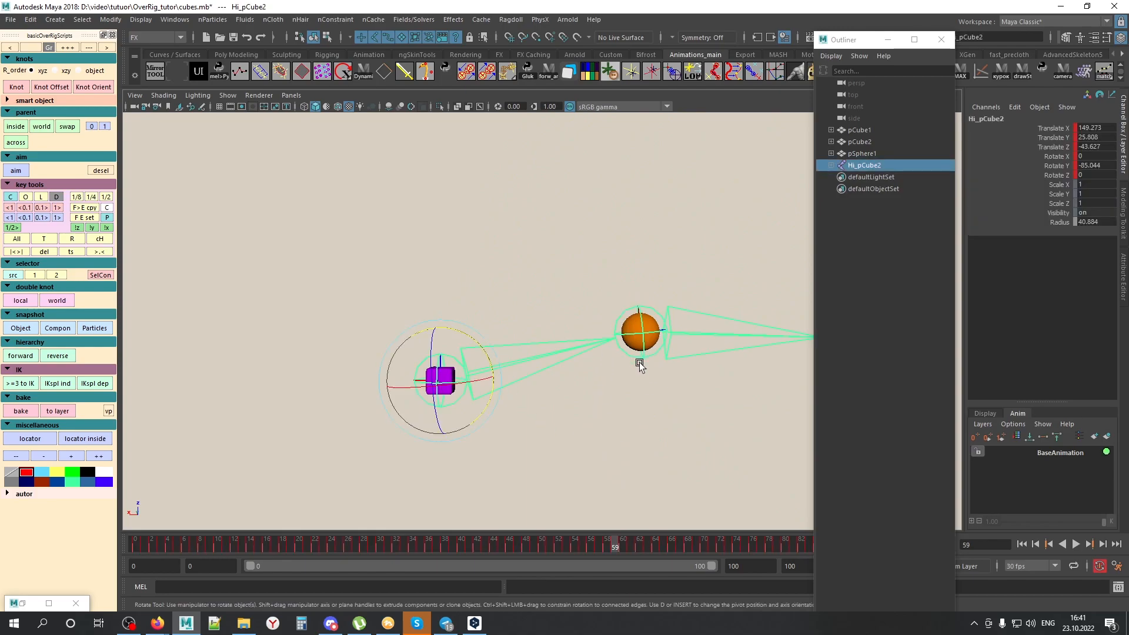
middle_click_drag(648, 344, 529, 352, "alt")
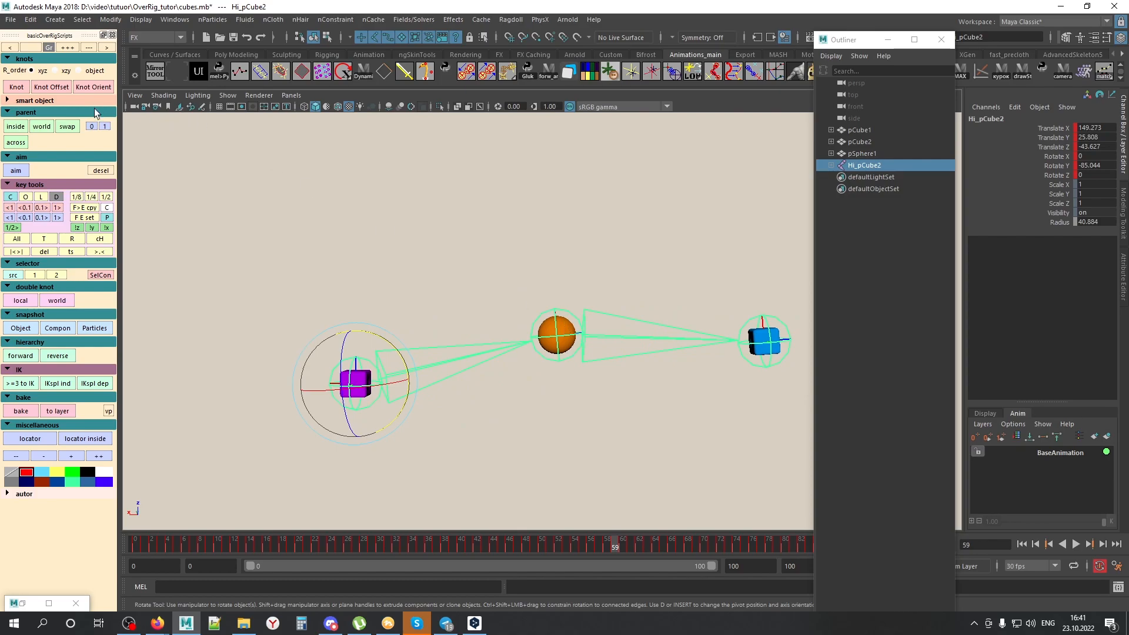
Step: Inspect the constraints on pSphere1, and delete the Hi_pCube2 joint chain
left_click(568, 323)
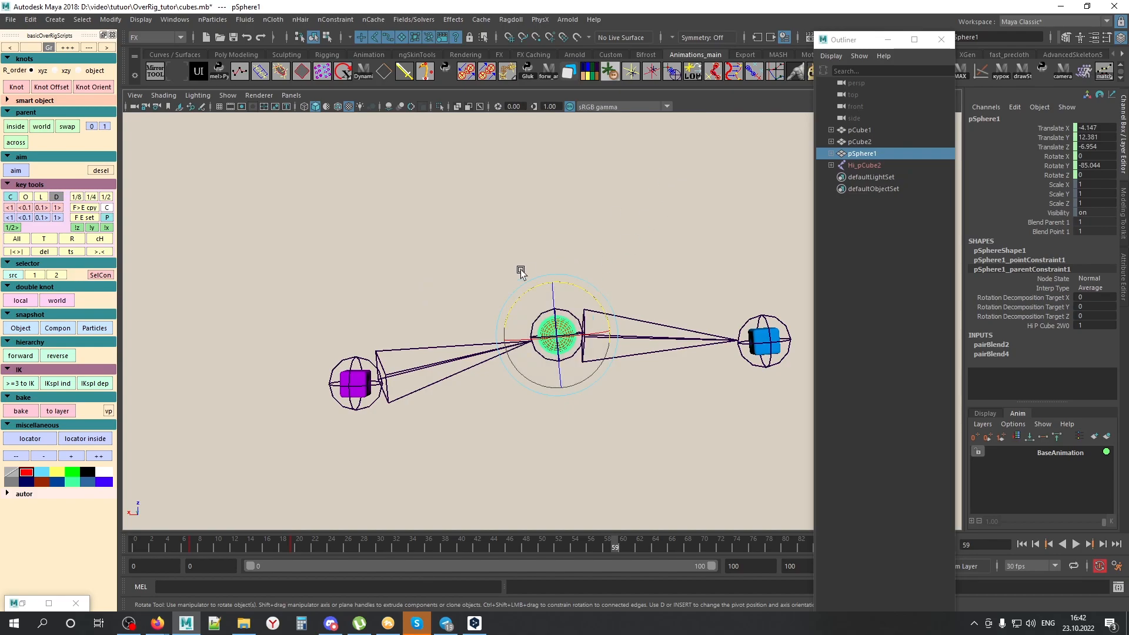
left_click_drag(441, 276, 462, 400)
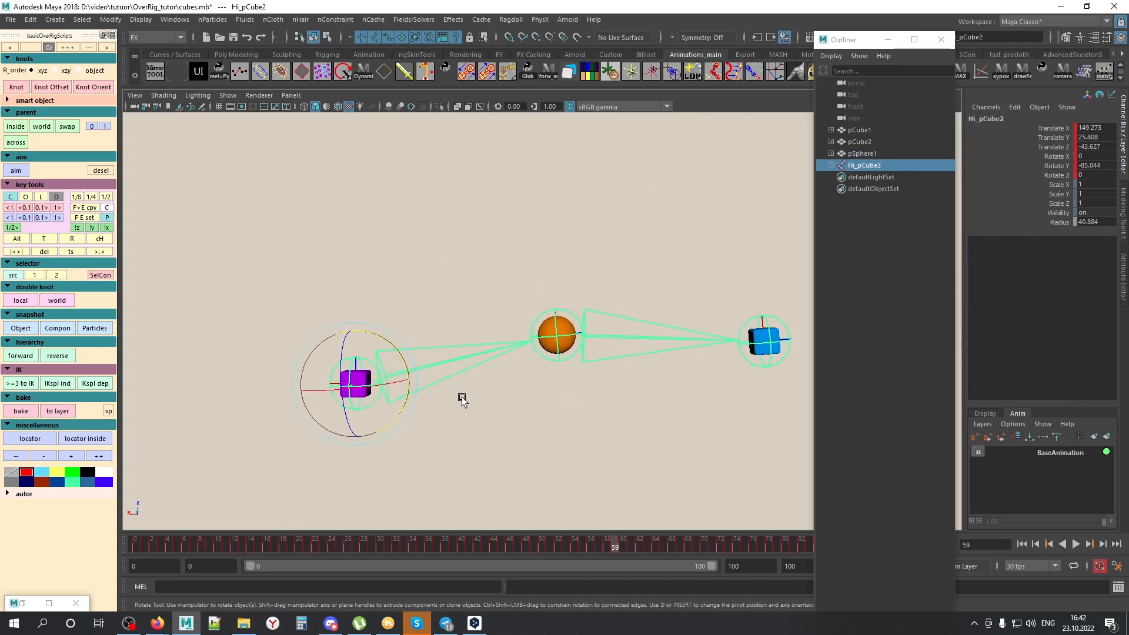
key("Delete")
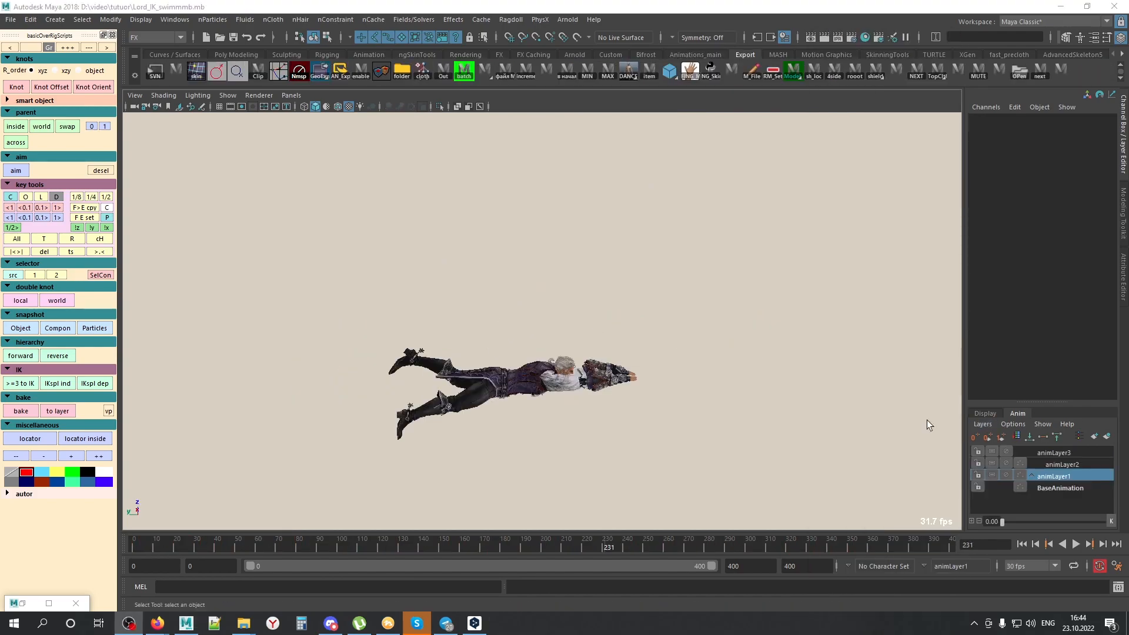
Step: Set the viewport renderer to Viewport 2.0 in the Lord_IK_swimmmb.mb scene and play the swimming animation
left_click(257, 94)
left_click(276, 117)
mouse_move(564, 235)
left_mouse_down("alt")
mouse_move(575, 277)
mouse_move(570, 241)
left_mouse_up("alt")
key("alt+v")
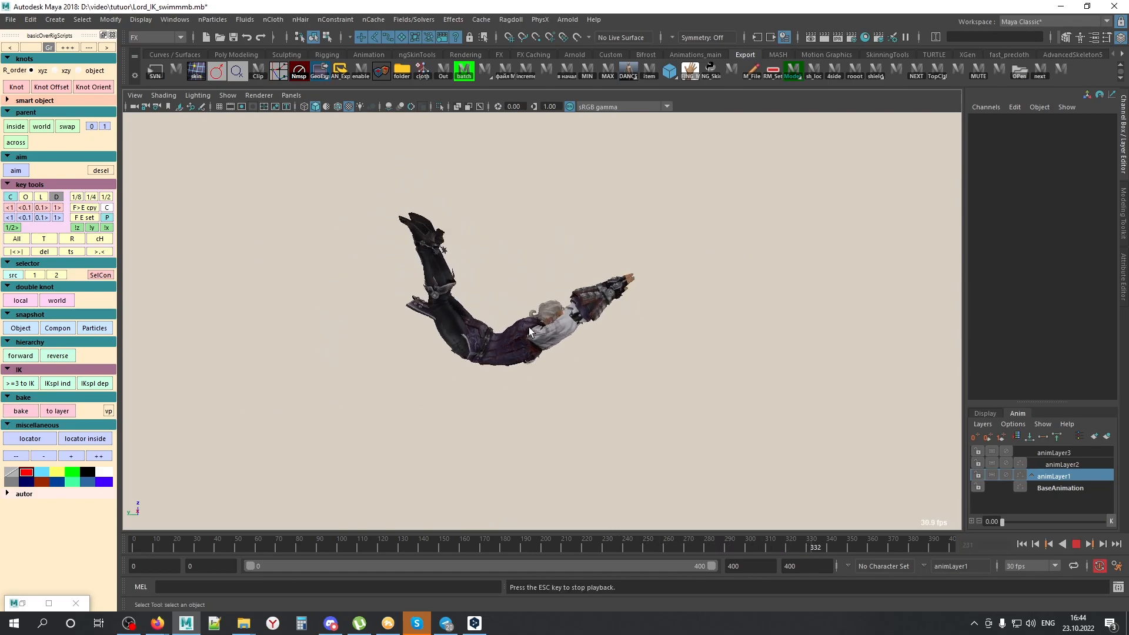
Step: Review the swim playback with the joint chain and rig controls shown, and stop at frame 206
left_click_drag(530, 401, 601, 318, "alt")
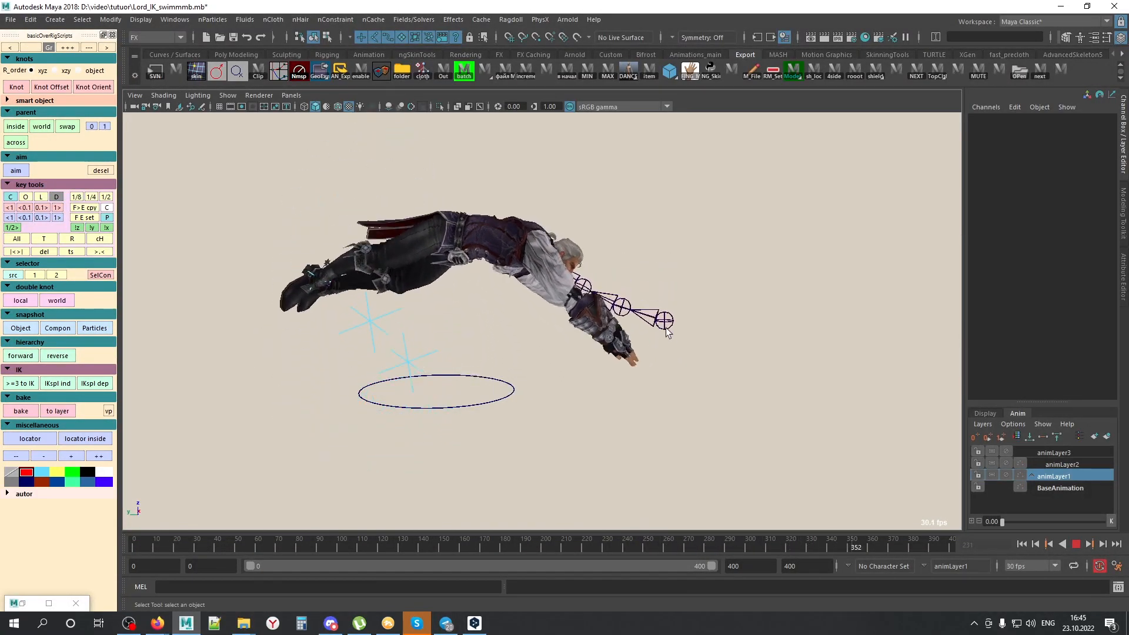
left_click_drag(205, 546, 366, 537)
key("alt+v")
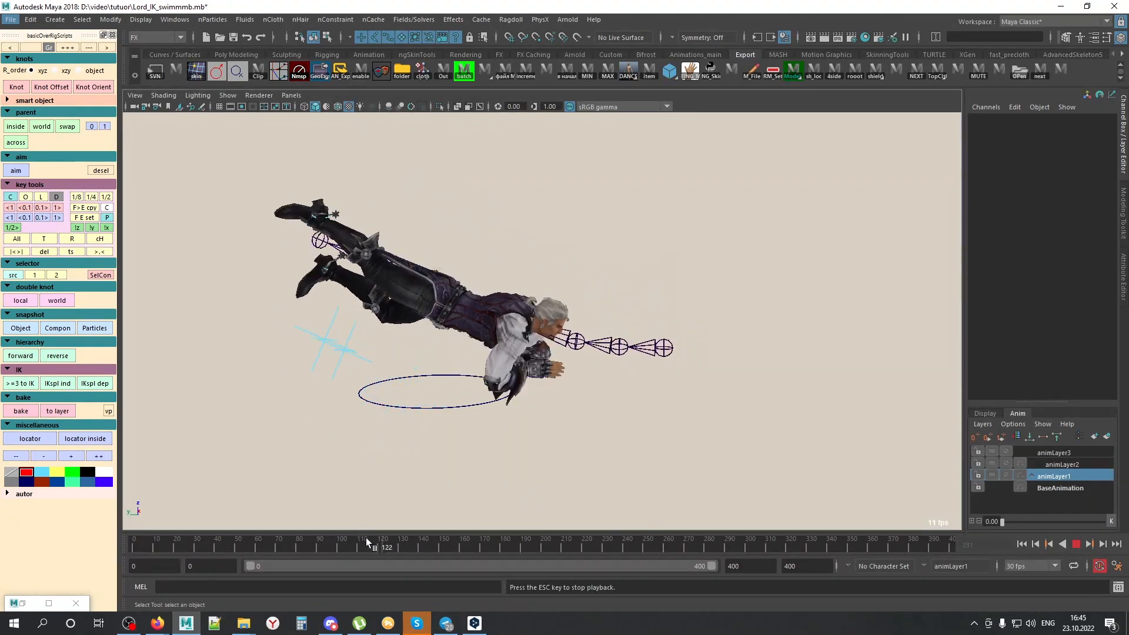
left_click(1076, 545)
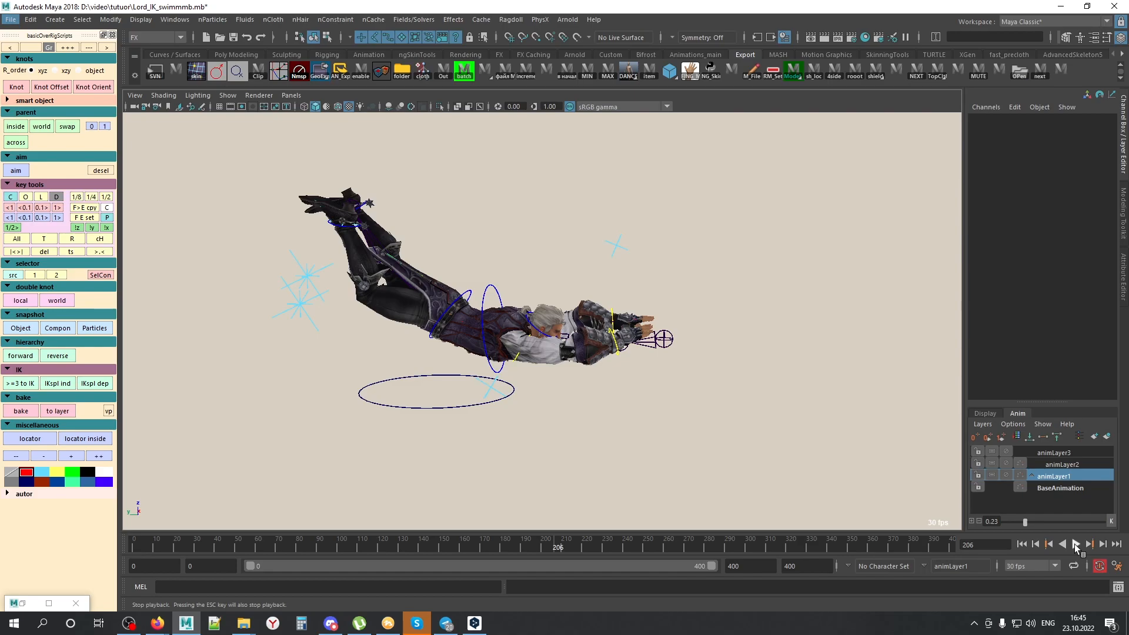
Step: Go to frame 106 and turn on X-Ray display to show the joint chain inside the swimmer's body
left_click(1074, 545)
left_click_drag(322, 542, 350, 538)
key("alt+x")
left_click_drag(485, 343, 515, 381, "alt")
key("alt+1")
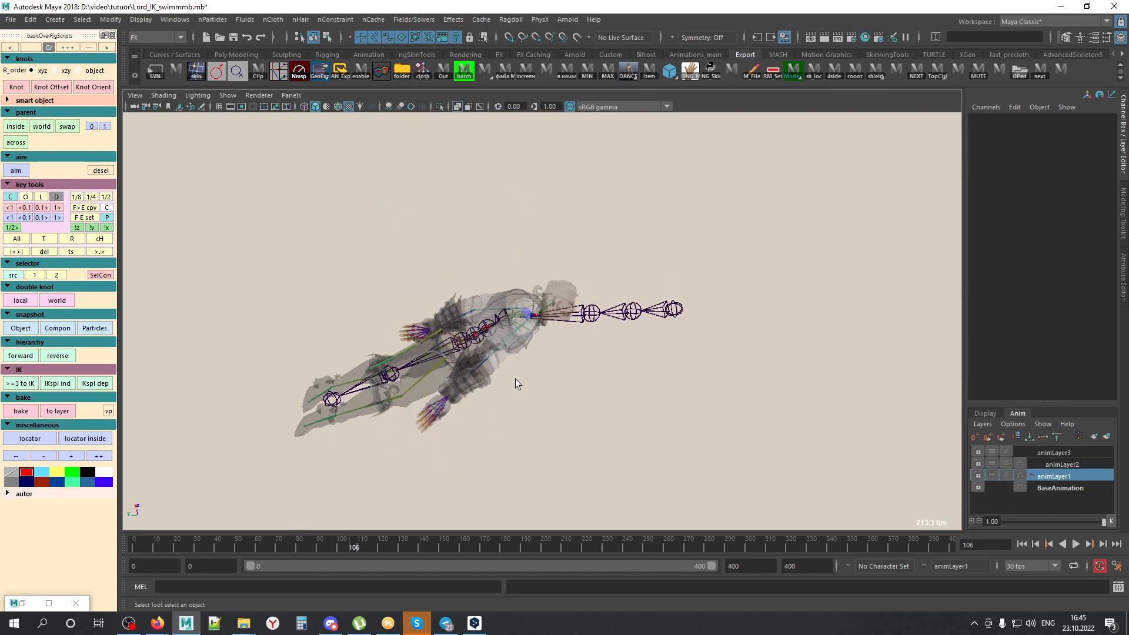
Step: Scrub the timeline to examine how the swimmer's body follows the joint chain, ending on frame 189
left_click_drag(489, 376, 644, 397, "alt")
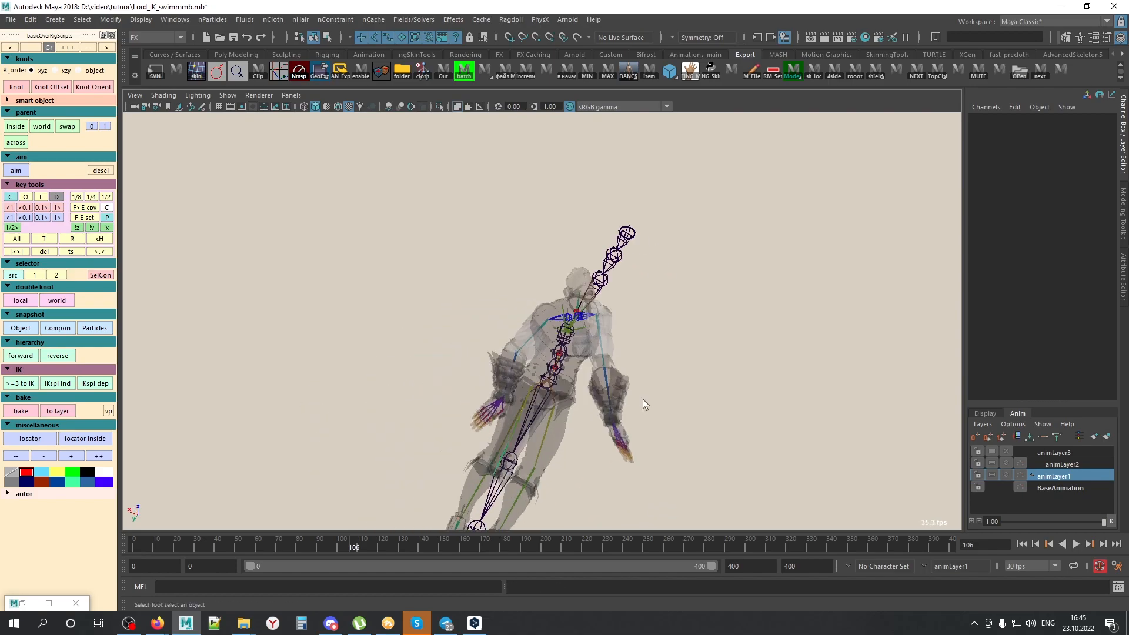
left_click_drag(363, 539, 492, 519)
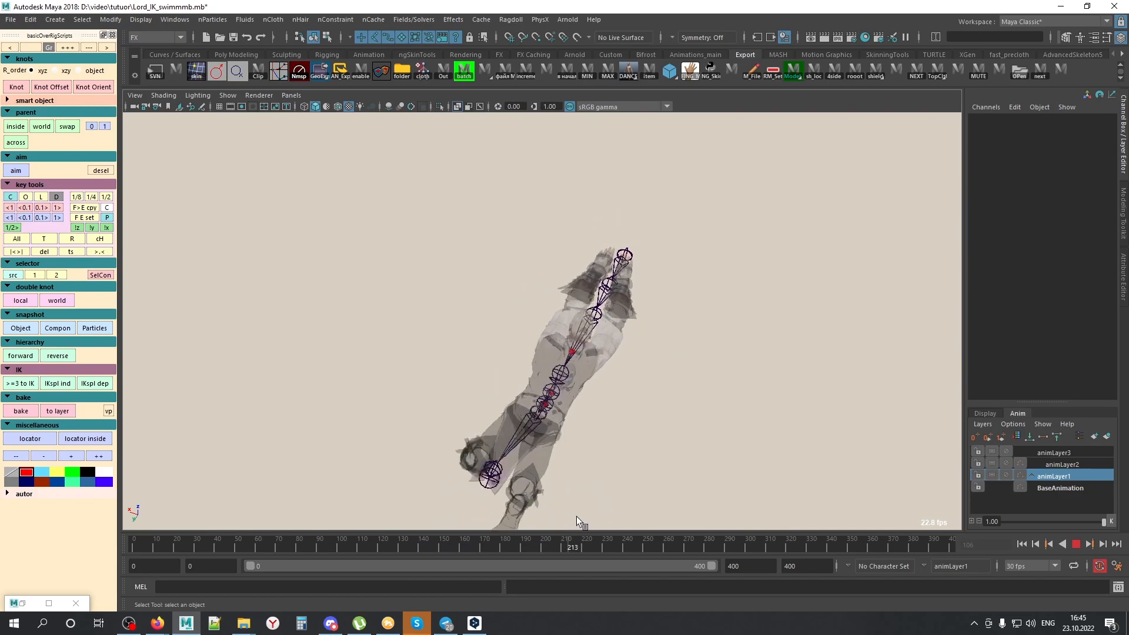
mouse_move(622, 538)
left_mouse_down()
mouse_move(484, 516)
mouse_move(523, 520)
left_mouse_up()
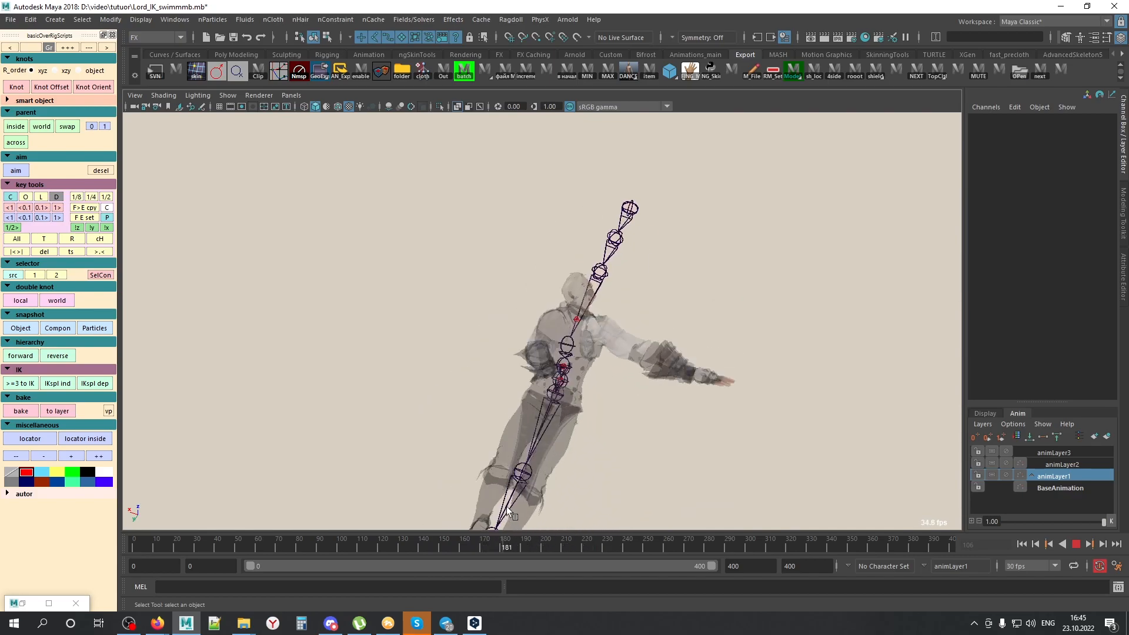
left_click_drag(560, 456, 501, 381, "alt")
key("alt+1")
Step: Select the Hi_locator3 joint in front of the head and rotate it on frame 189
left_click(587, 320)
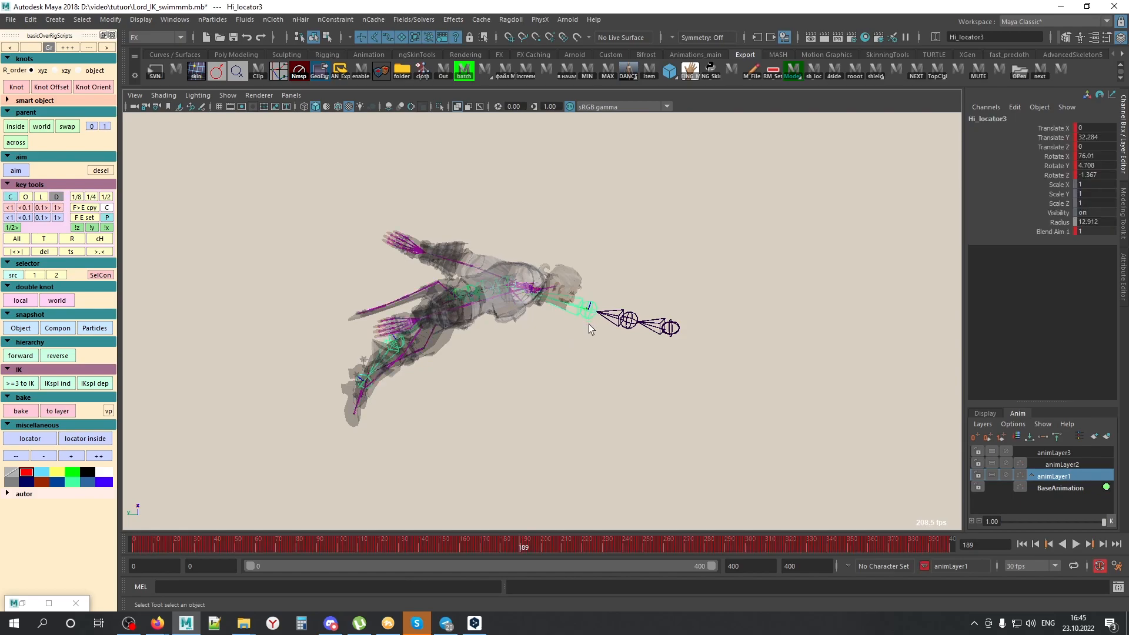
key("alt+1")
key("e")
mouse_move(575, 428)
middle_mouse_down()
mouse_move(602, 426)
mouse_move(503, 396)
mouse_move(615, 401)
mouse_move(606, 492)
mouse_move(507, 473)
mouse_move(513, 412)
mouse_move(517, 549)
mouse_move(549, 446)
mouse_move(552, 481)
mouse_move(562, 450)
mouse_move(559, 463)
mouse_move(552, 454)
middle_mouse_up()
key("alt+1")
Step: Try rotating the selected Hi_locator joints, with Hi_locator5 at about -29.873, -18.224, 4.012, and key them on frame 189
left_click(77, 208)
middle_click_drag(634, 365, 626, 326)
key("s")
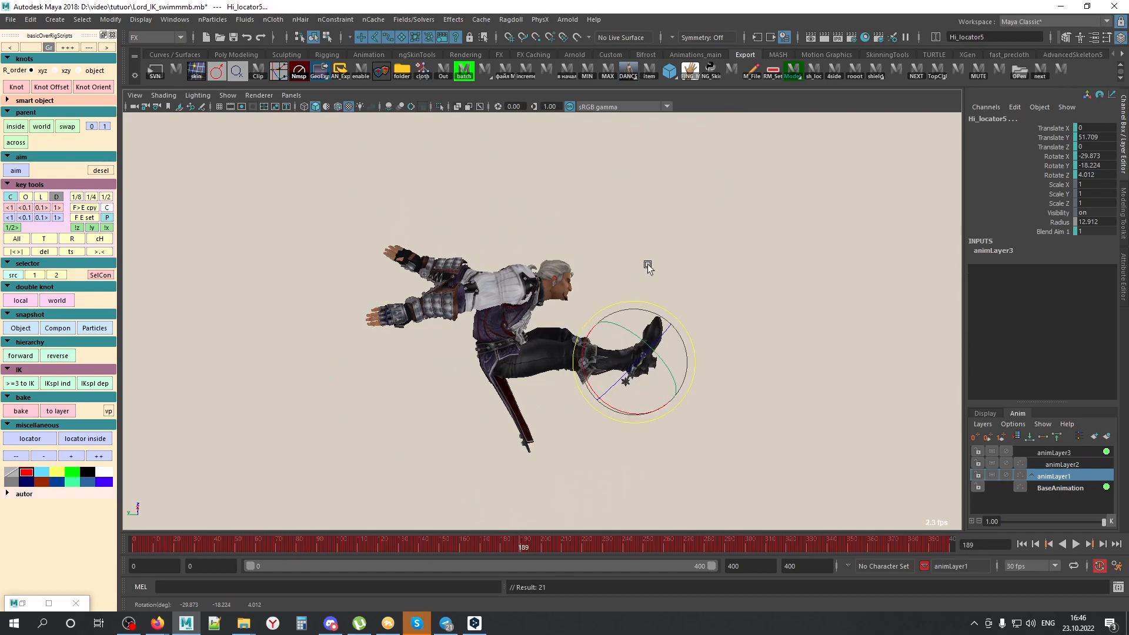
key("alt+1")
left_click(619, 247)
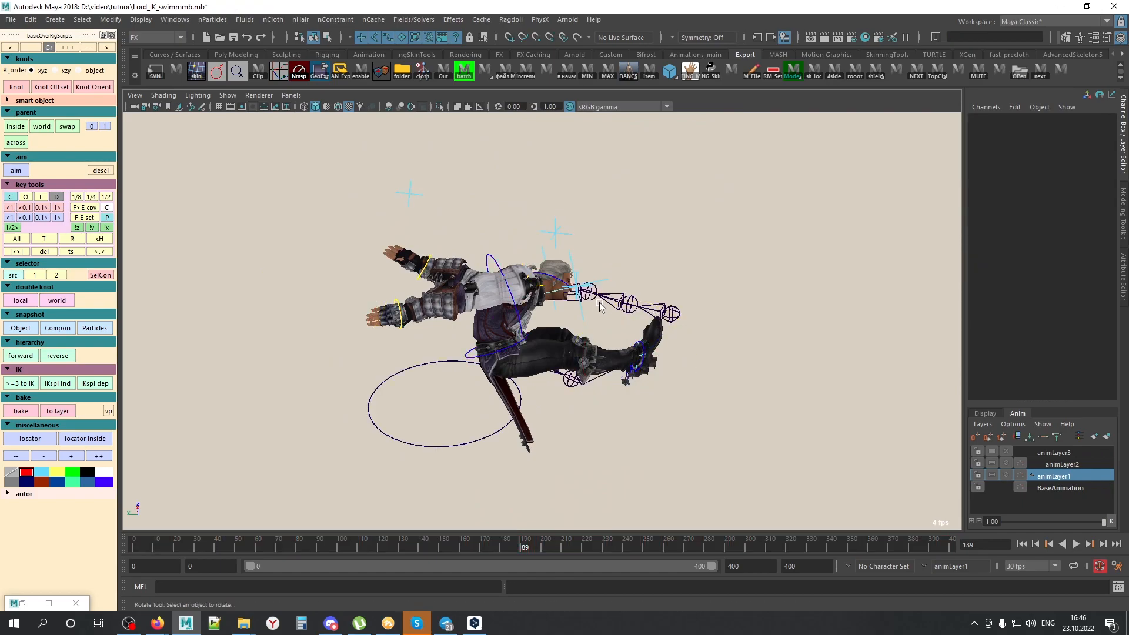
Step: Undo the trial joint rotation and replay the swimming animation
key("ctrl+z")
key("ctrl+z")
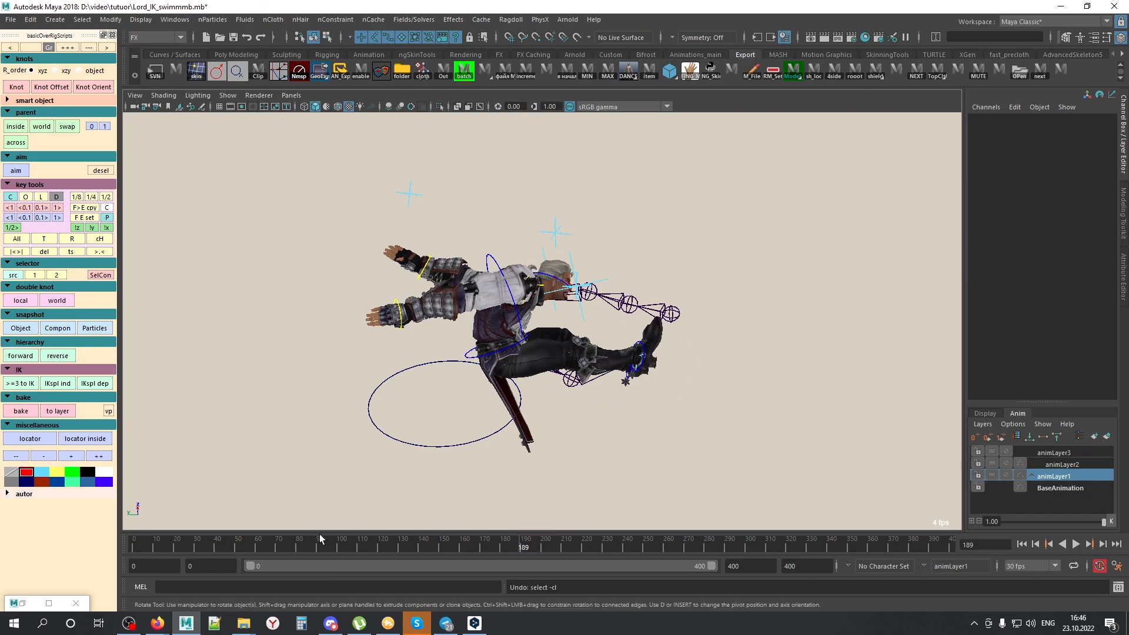
key("ctrl+z")
key("ctrl+z")
key("ctrl+z")
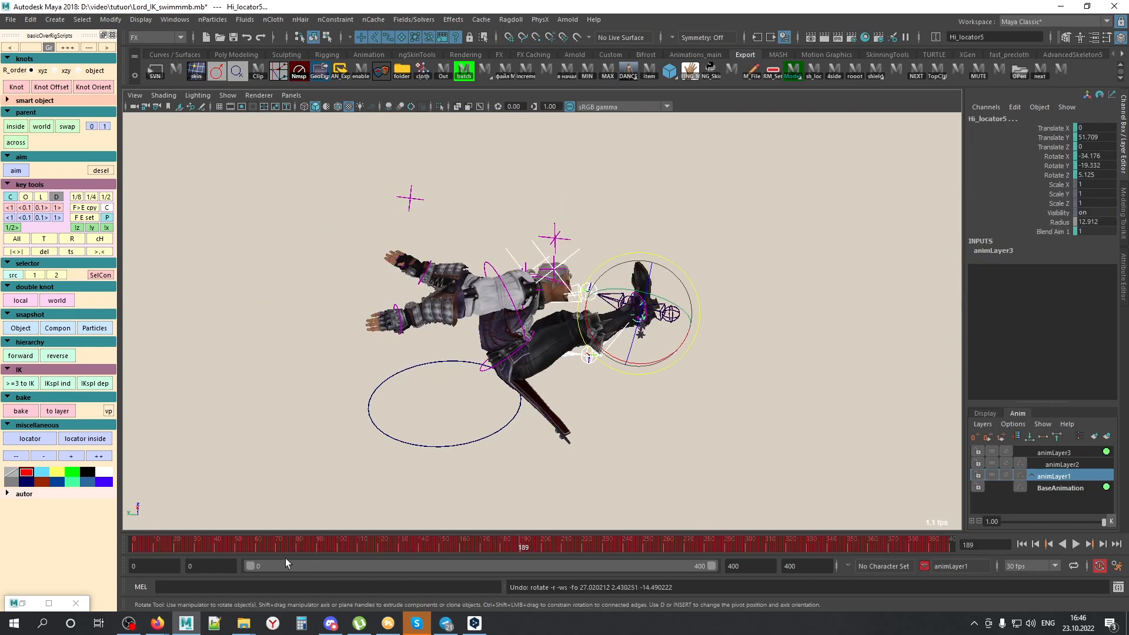
left_click_drag(280, 548, 393, 535)
key("alt+v")
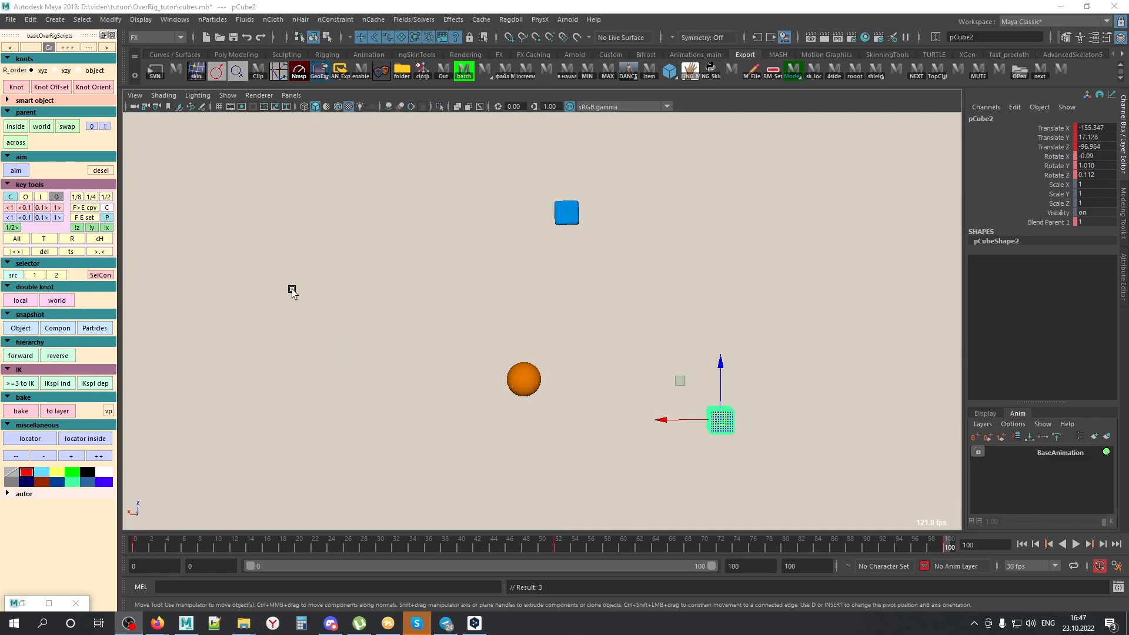
Step: Select the blue cube pCube1 in the cubes.mb scene and scrub through the timeline to check its motion
left_click(588, 386)
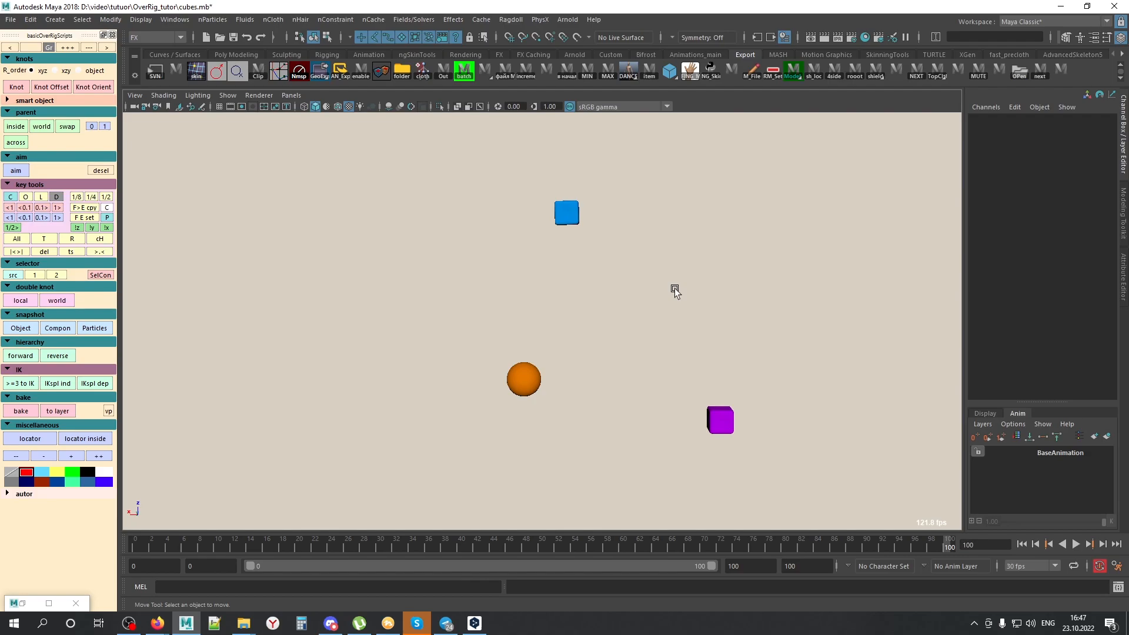
left_click_drag(634, 216, 461, 301)
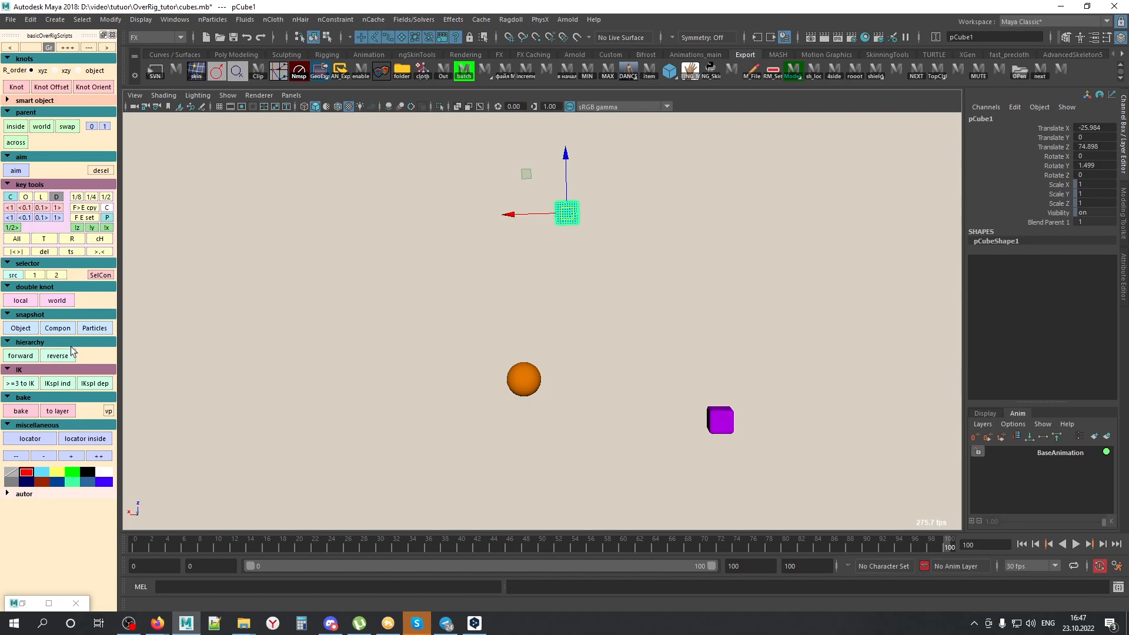
left_click_drag(141, 546, 1127, 553)
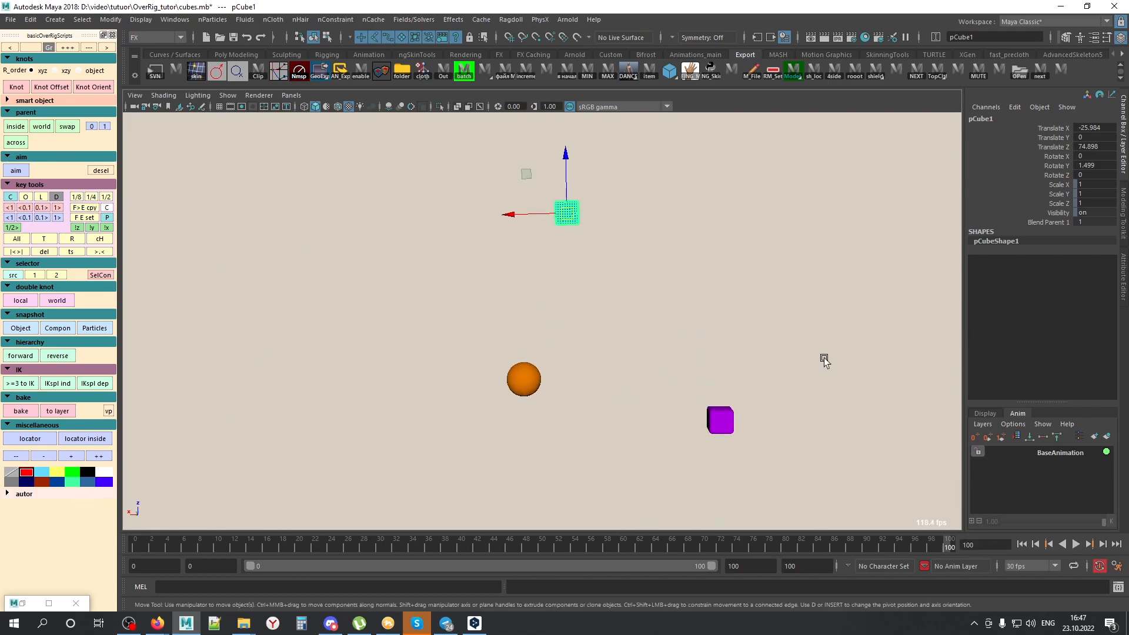
Step: Select pCube1, pSphere1 and pCube2 in order and convert the three objects to an IK setup
left_click(626, 336)
left_click_drag(538, 174, 659, 250)
left_click_drag(568, 301, 511, 421, "shift")
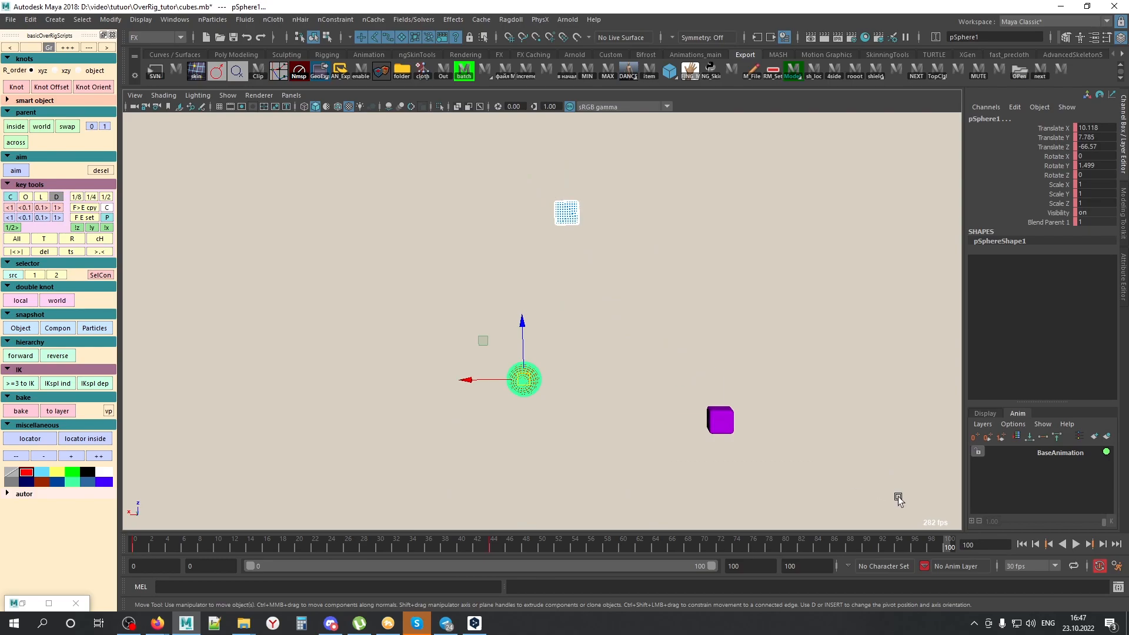
left_click_drag(899, 498, 652, 370, "shift")
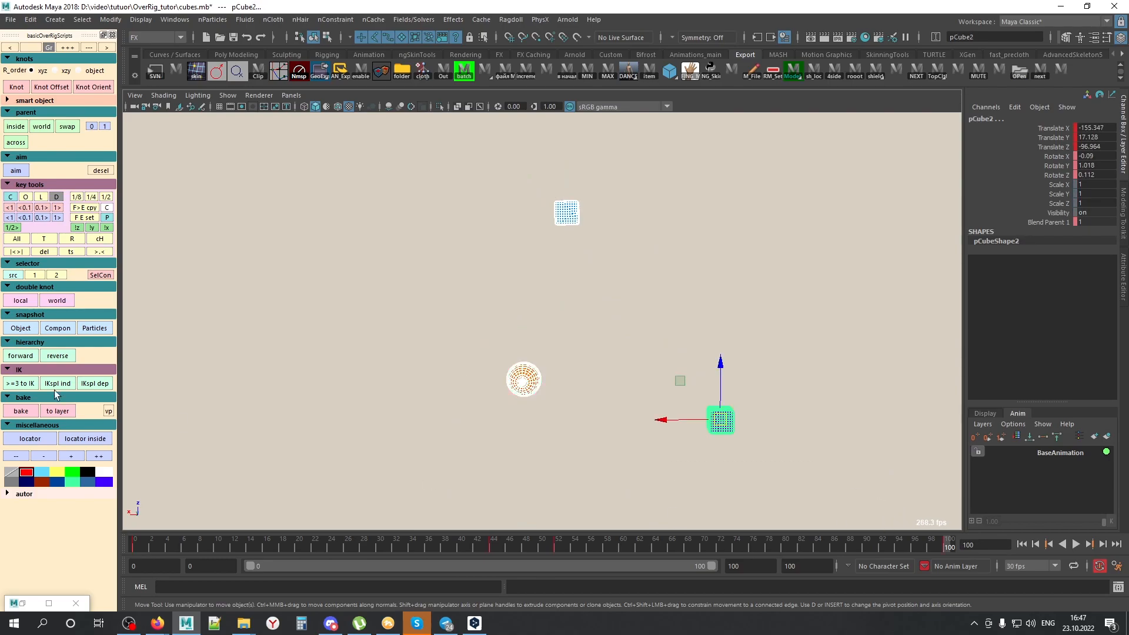
left_click(25, 386)
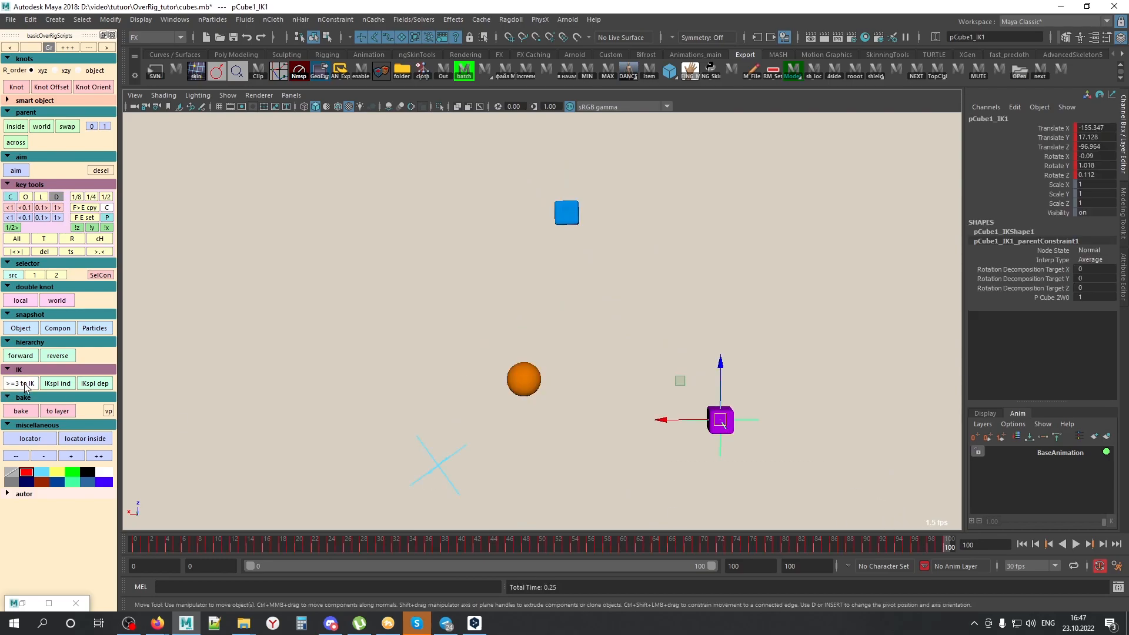
Step: Examine the new IK controls around the cubes and the contents of IK_grpp and pCube1_IK1 in the Outliner
mouse_move(570, 411)
left_mouse_down("alt")
mouse_move(479, 406)
mouse_move(494, 421)
mouse_move(537, 417)
left_mouse_up("alt")
key("4")
key("6")
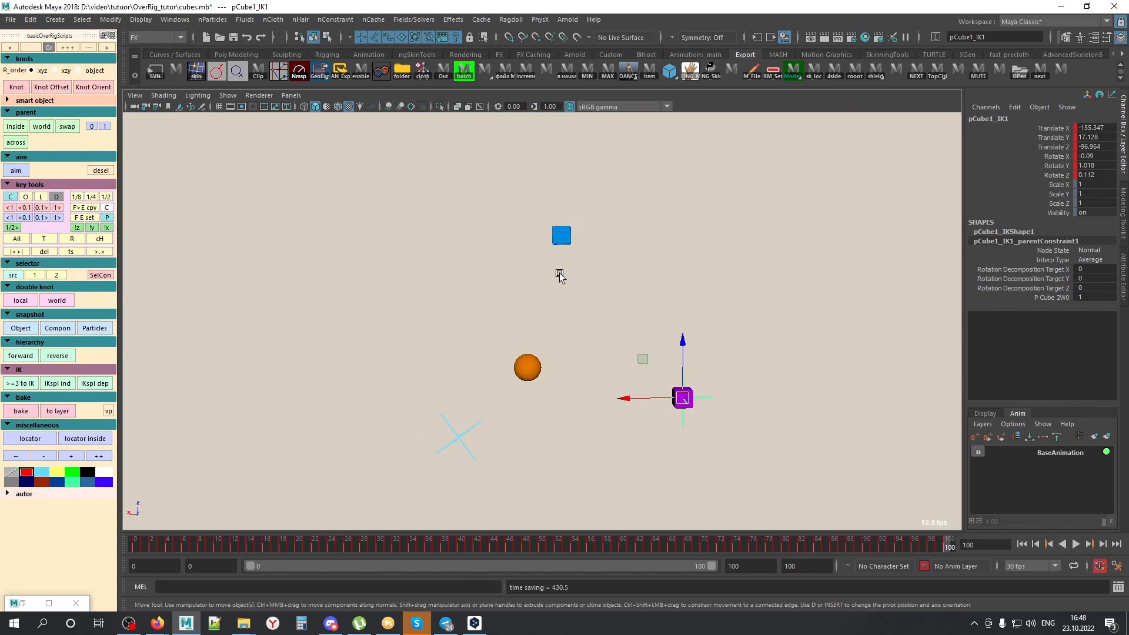
key("shift+o")
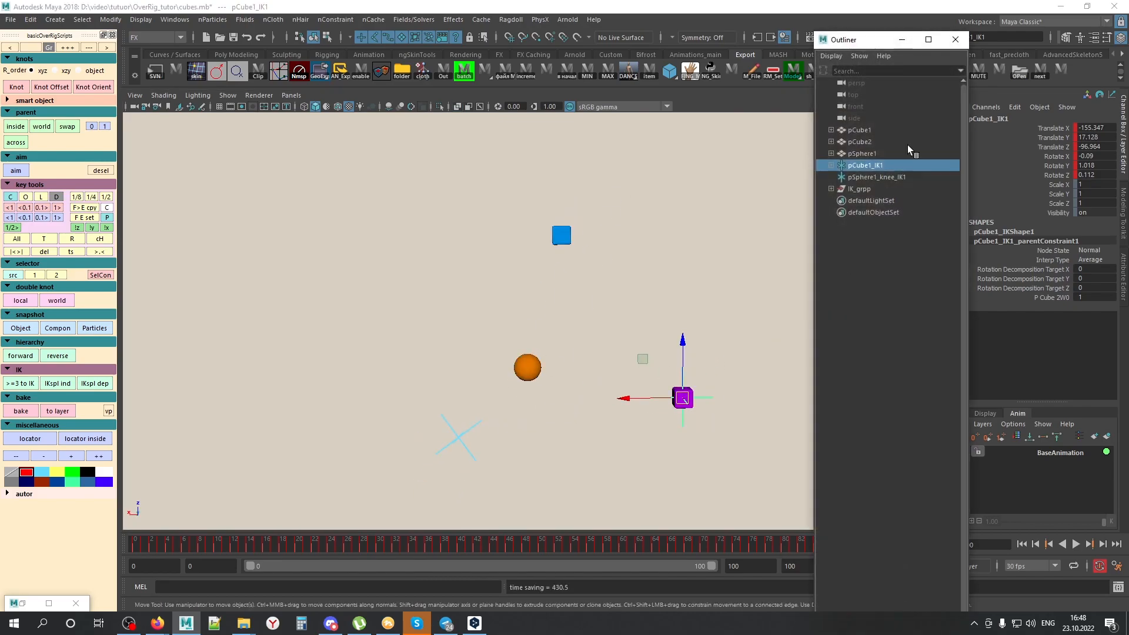
left_click(831, 189)
left_click(838, 201)
left_click(832, 189)
left_click(831, 165)
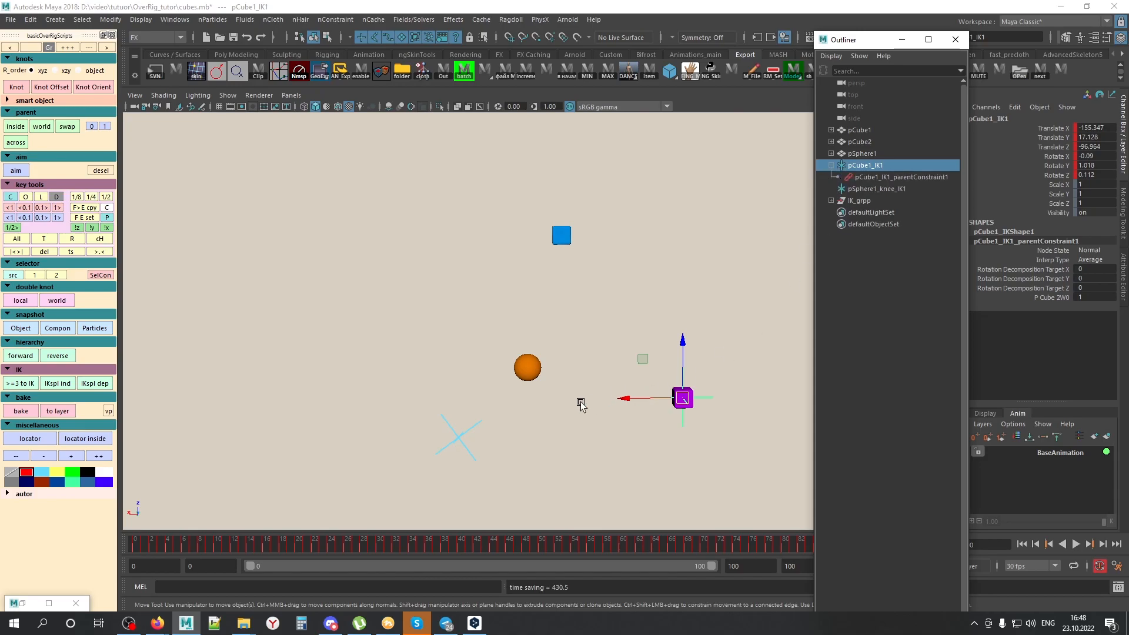
Step: Scrub to frame 44 and try moving and rotating the pCube1_IK1 control at the purple cube
left_click_drag(153, 549, 494, 544)
middle_click_drag(557, 521, 759, 445)
key("e")
key("ctrl+z")
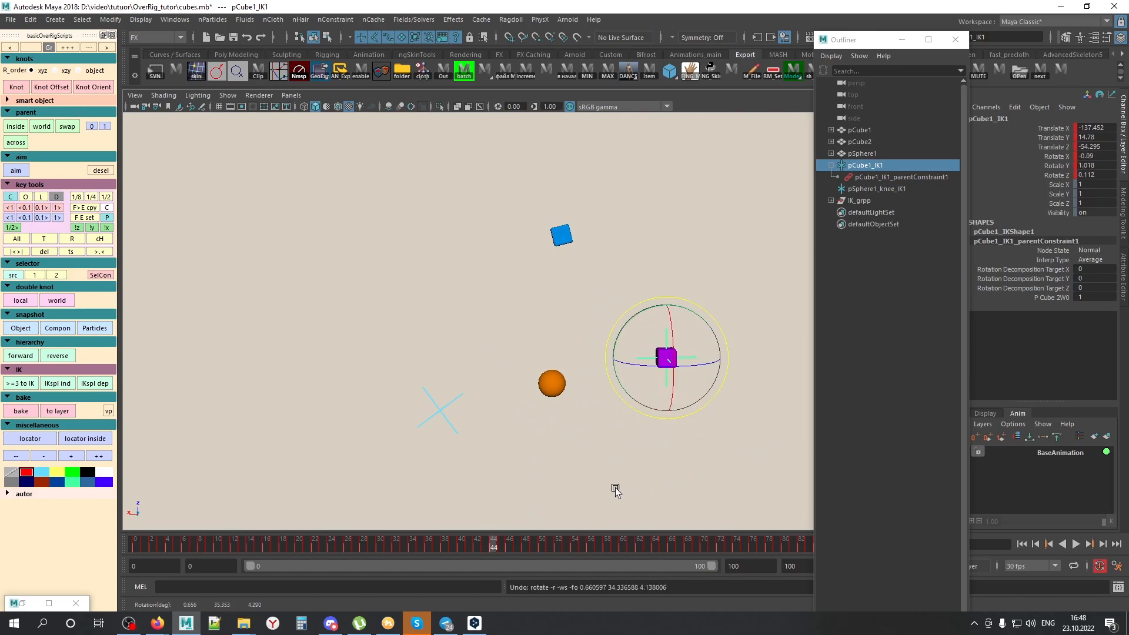
Step: Test the pSphere1_knee_IK1 control by moving it on frame 44 and again farther along the timeline
left_click(484, 398)
left_click(462, 395)
key("w")
left_click_drag(513, 471, 638, 429, "alt")
middle_click_drag(579, 446, 672, 370)
left_click_drag(673, 371, 552, 275, "alt")
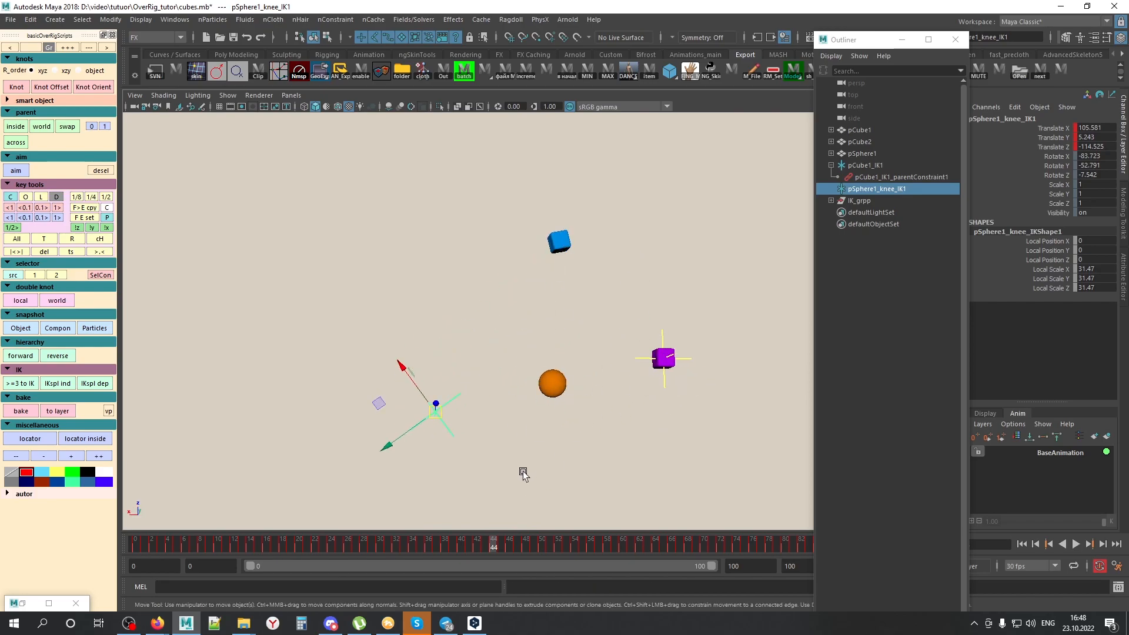
left_click_drag(143, 547, 607, 543)
middle_click_drag(615, 451, 577, 421)
left_click_drag(561, 434, 545, 504, "alt")
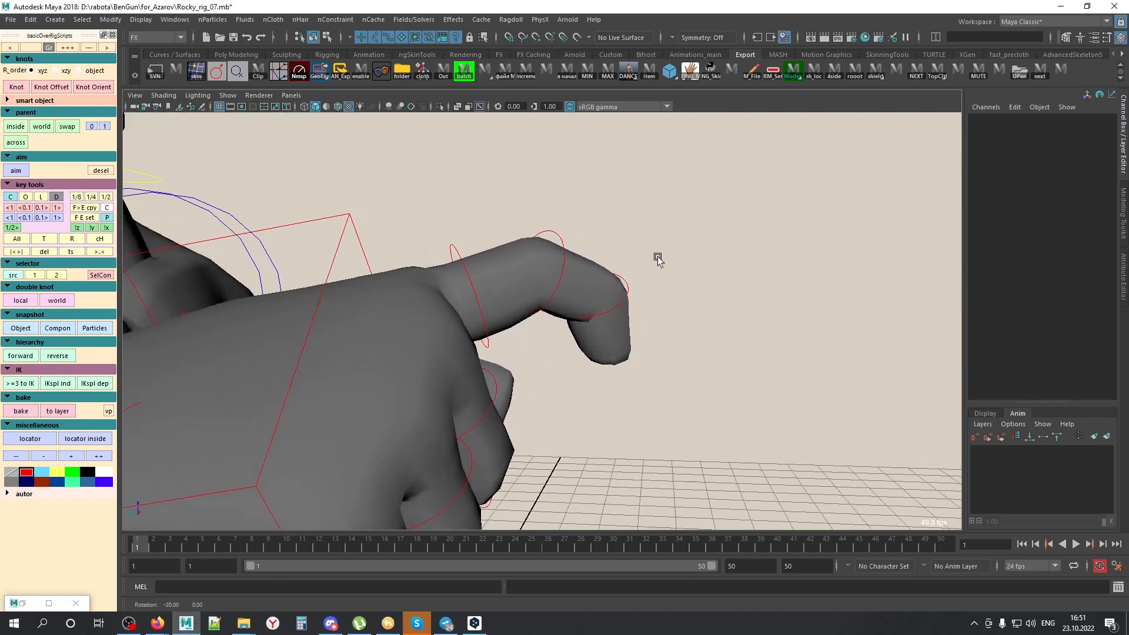
Step: In the Rocky_rig_07 scene, select the index finger controls r_index1 to r_index3 and convert them to an IK setup
left_click_drag(609, 323, 585, 331, "alt")
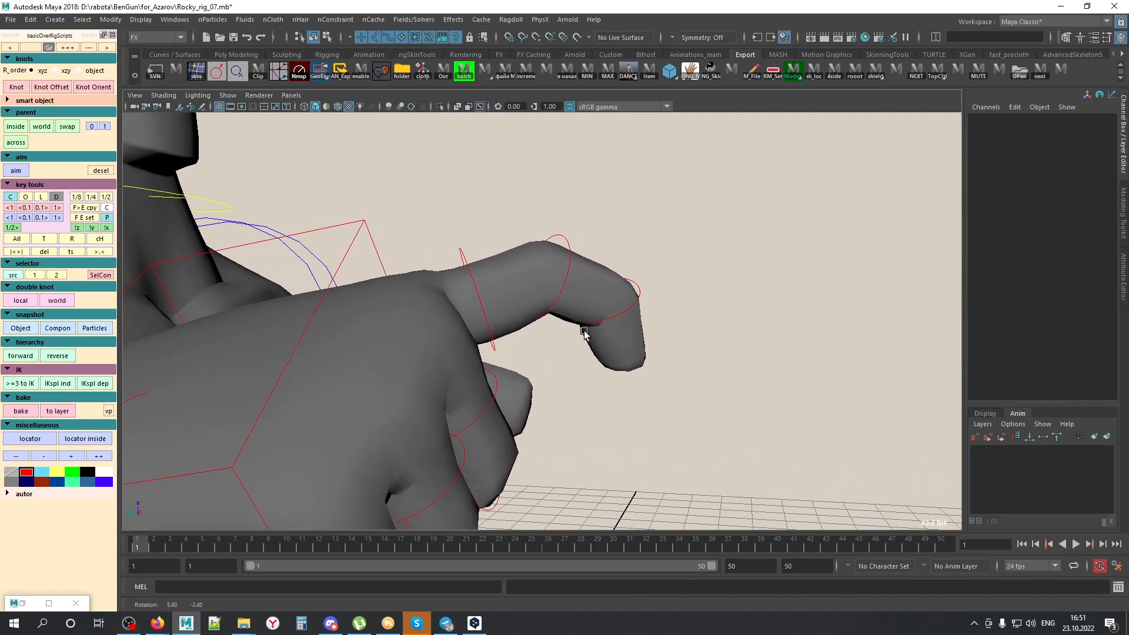
left_click_drag(606, 368, 670, 388, "alt")
mouse_move(142, 548)
left_mouse_down()
mouse_move(819, 564)
mouse_move(138, 547)
left_mouse_up()
key("alt+x")
left_click_drag(501, 425, 506, 418, "alt")
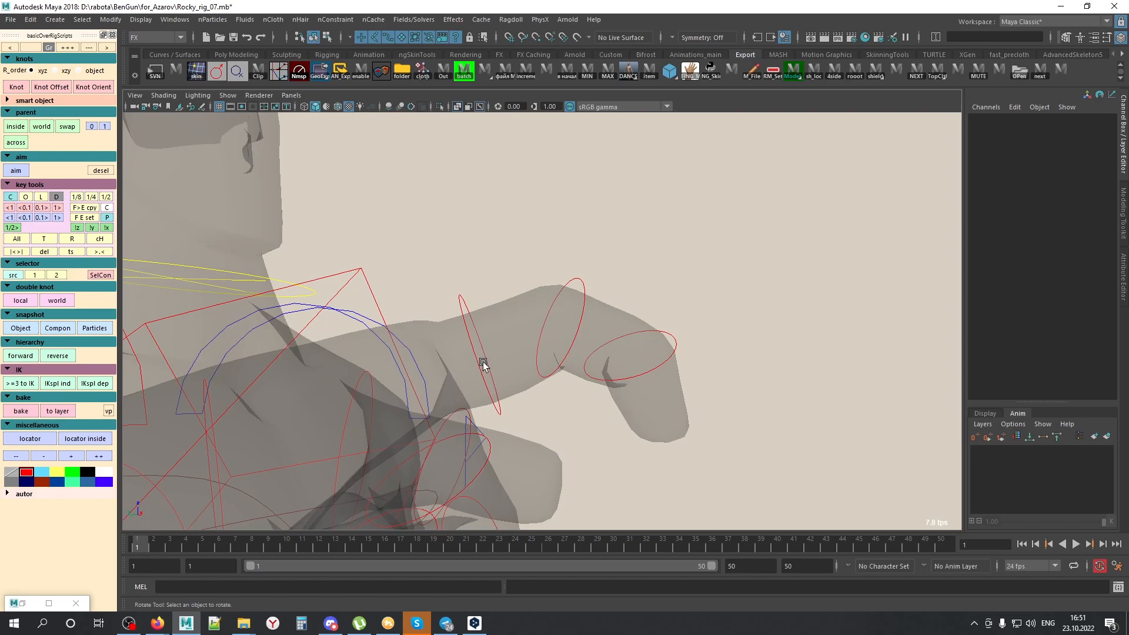
left_click(460, 303)
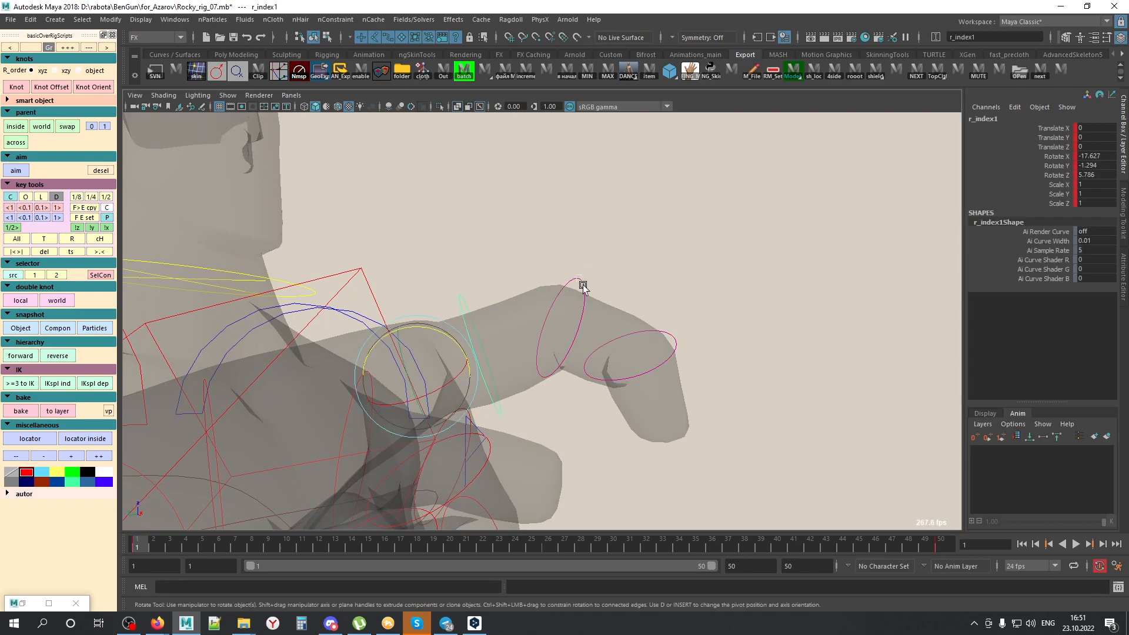
left_click_drag(741, 379, 673, 368, "alt")
key("alt+x")
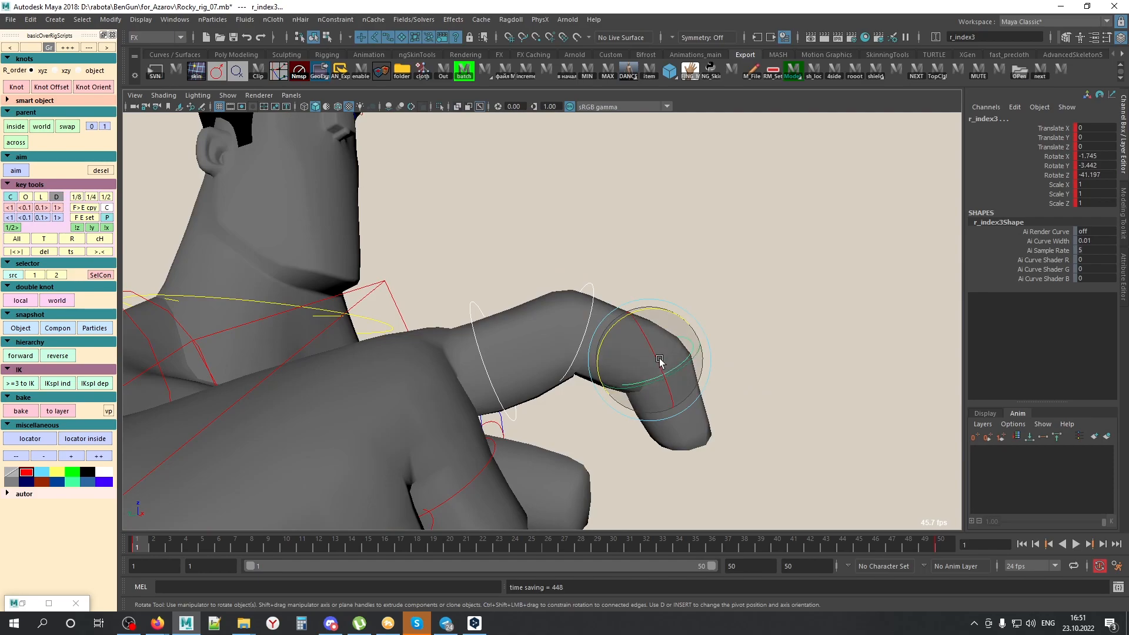
left_click(18, 385)
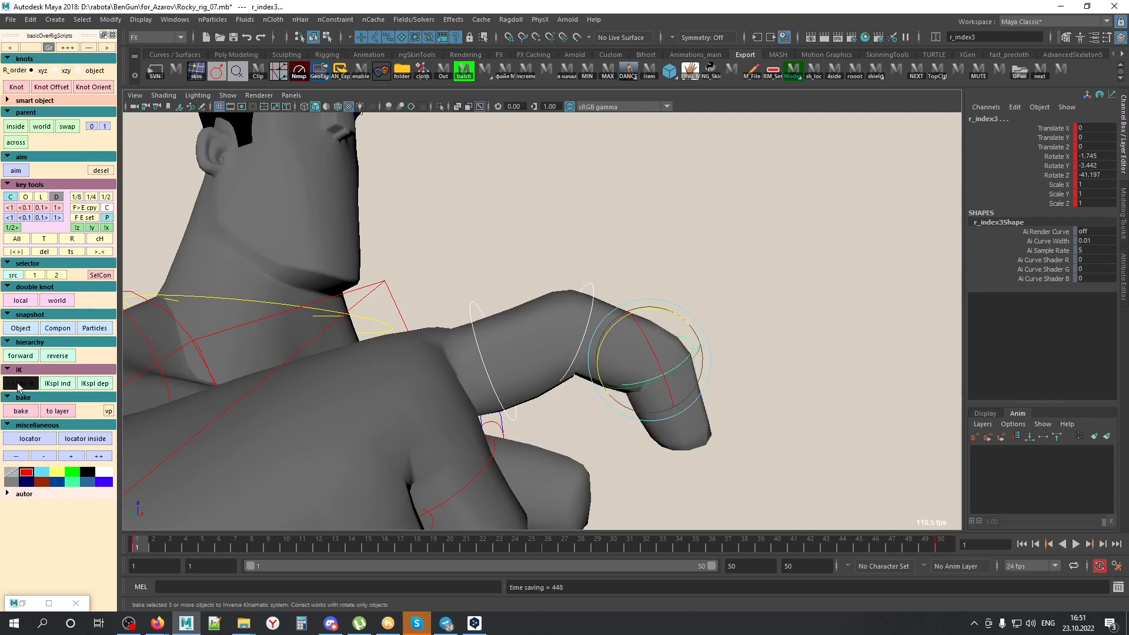
Step: Play the finger animation and try moving and rotating the r_index1_IK1 control
key("alt+x")
mouse_move(596, 367)
left_mouse_down("alt")
mouse_move(607, 326)
mouse_move(678, 348)
mouse_move(641, 378)
left_mouse_up("alt")
key("alt+x")
key("w")
middle_click_drag(758, 343, 746, 393, "alt")
left_click_drag(746, 394, 743, 392, "alt")
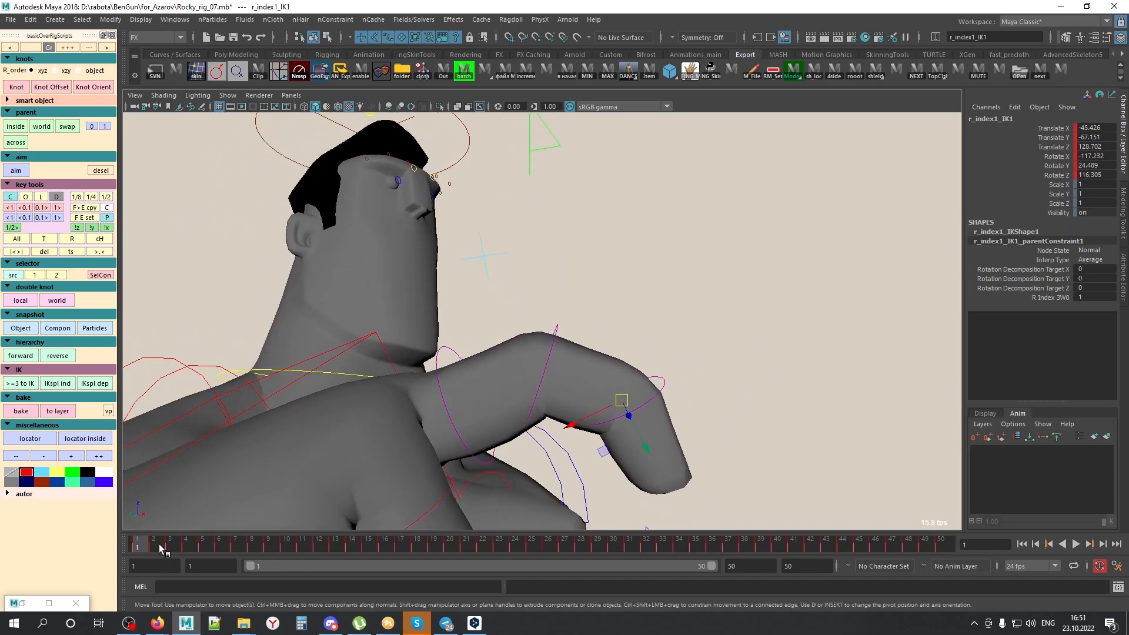
key("alt+v")
key("alt+v")
key("alt+x")
middle_click_drag(633, 447, 601, 387, "alt")
key("e")
middle_click_drag(718, 442, 609, 367)
Step: Select the r_index2_knee_IK1 control and test moving it to swing the index finger
key("w")
left_click_drag(434, 215, 432, 218)
left_click_drag(438, 220, 573, 303, "alt")
mouse_move(574, 303)
middle_mouse_down()
mouse_move(678, 355)
mouse_move(542, 295)
mouse_move(581, 305)
mouse_move(596, 319)
mouse_move(426, 267)
middle_mouse_up()
key("alt+x")
left_click_drag(427, 277, 495, 313, "alt")
mouse_move(495, 313)
middle_mouse_down()
mouse_move(473, 290)
mouse_move(552, 303)
middle_mouse_up()
key("ctrl+z")
left_click_drag(617, 323, 598, 379, "alt")
middle_click_drag(627, 361, 549, 363)
left_click_drag(550, 363, 782, 369, "alt")
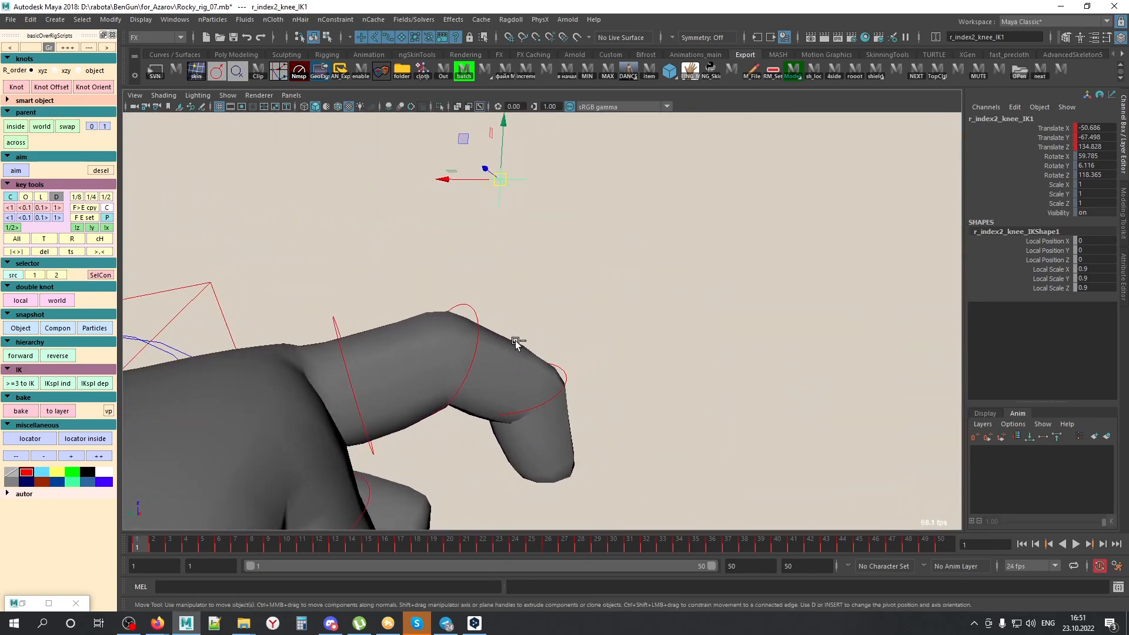
Step: Delete r_index1_IK1, r_index2_knee_IK1 and IK_grpp through the Outliner
key("ctrl+o")
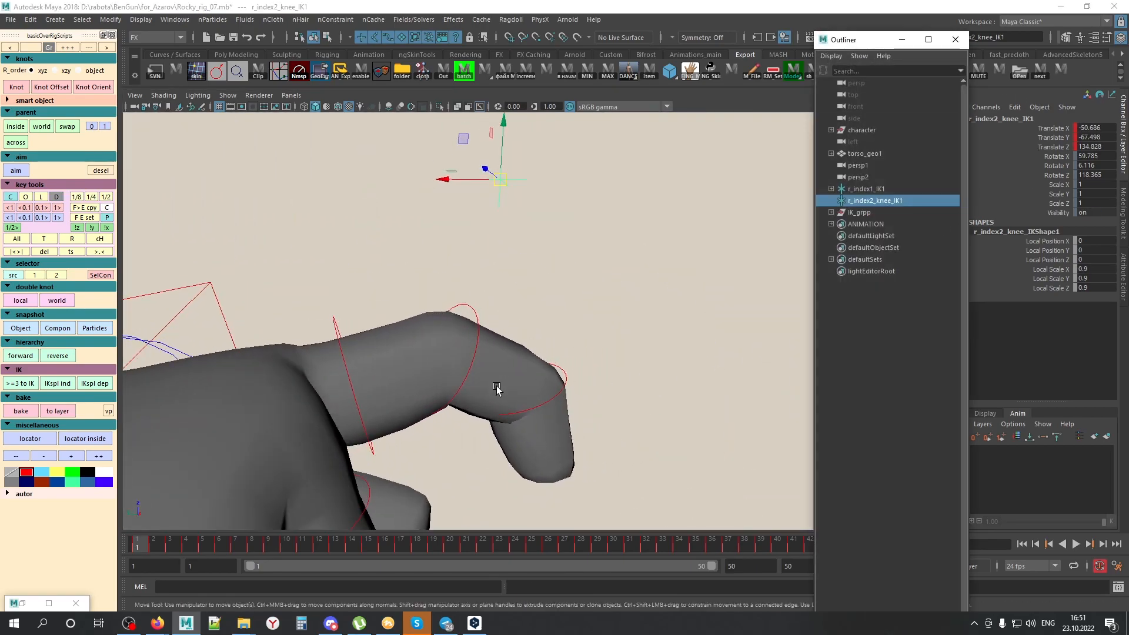
left_click_drag(523, 229, 550, 279, "alt")
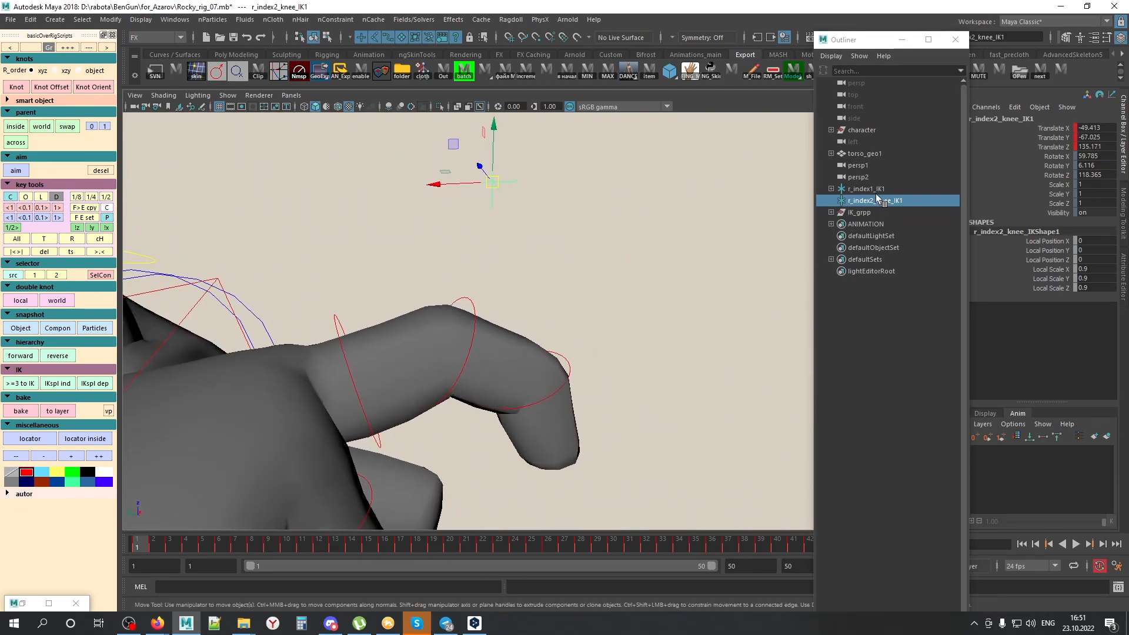
left_click_drag(882, 190, 876, 216)
key("Delete")
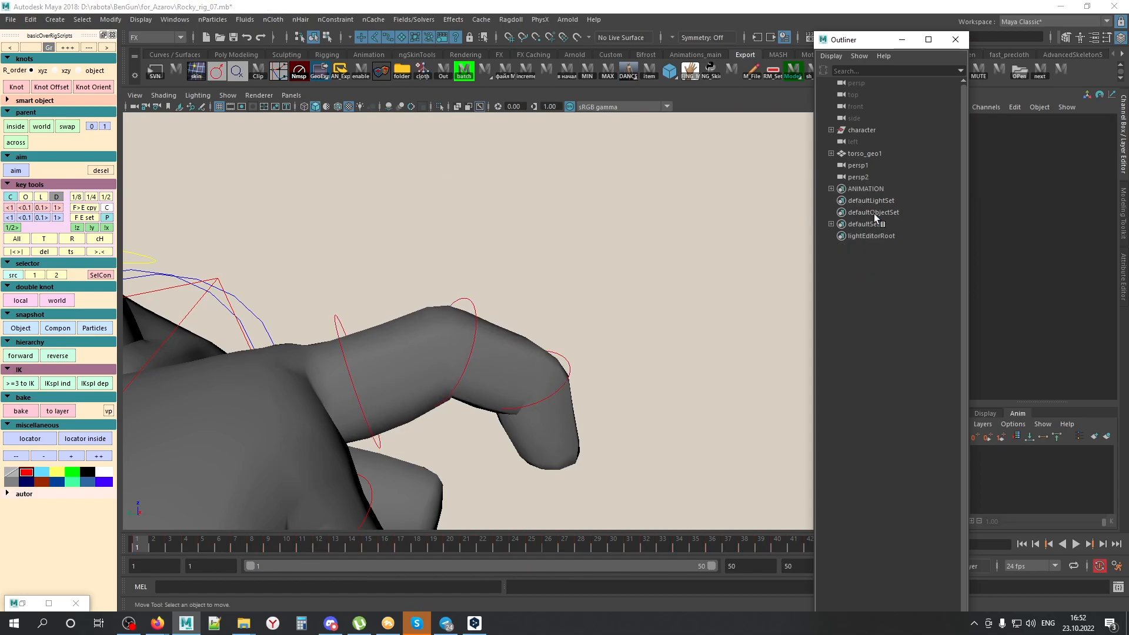
Step: Select the r_index3 control on the index finger and create a locator inside it
left_click_drag(797, 263, 642, 345, "alt")
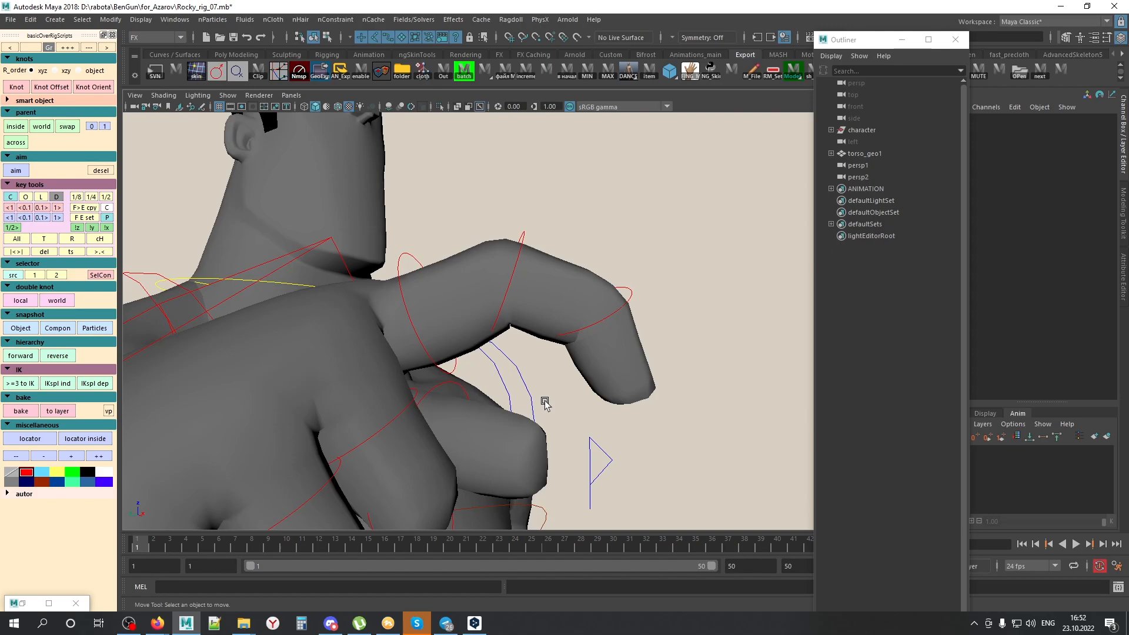
mouse_move(545, 330)
left_mouse_down("alt")
mouse_move(529, 353)
mouse_move(558, 347)
left_mouse_up("alt")
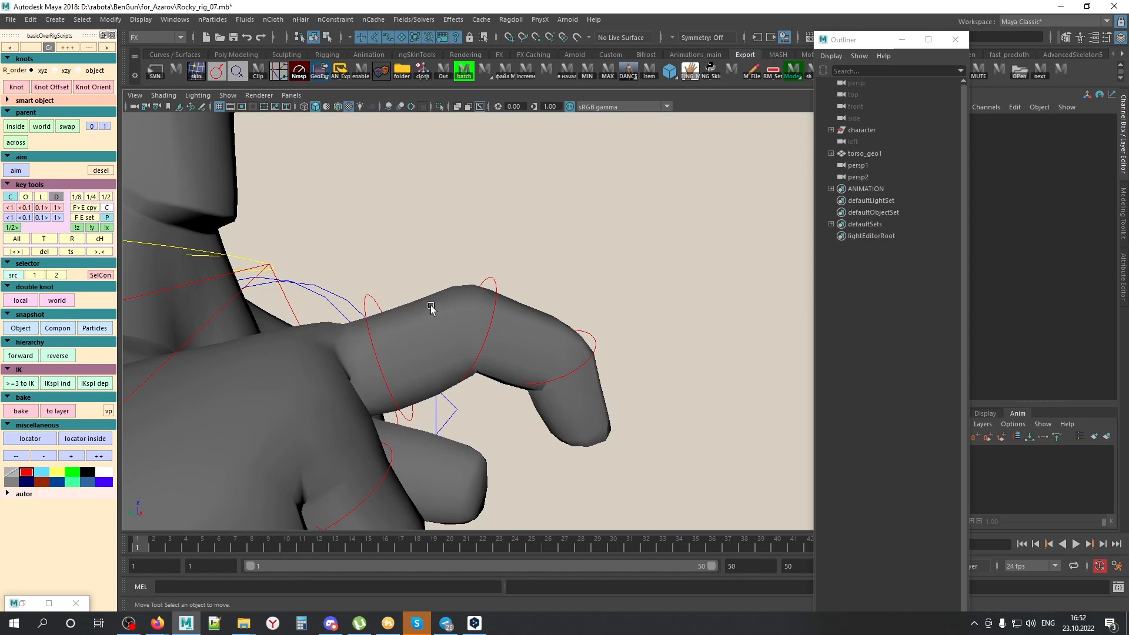
left_click(380, 297)
key("Down")
key("Down")
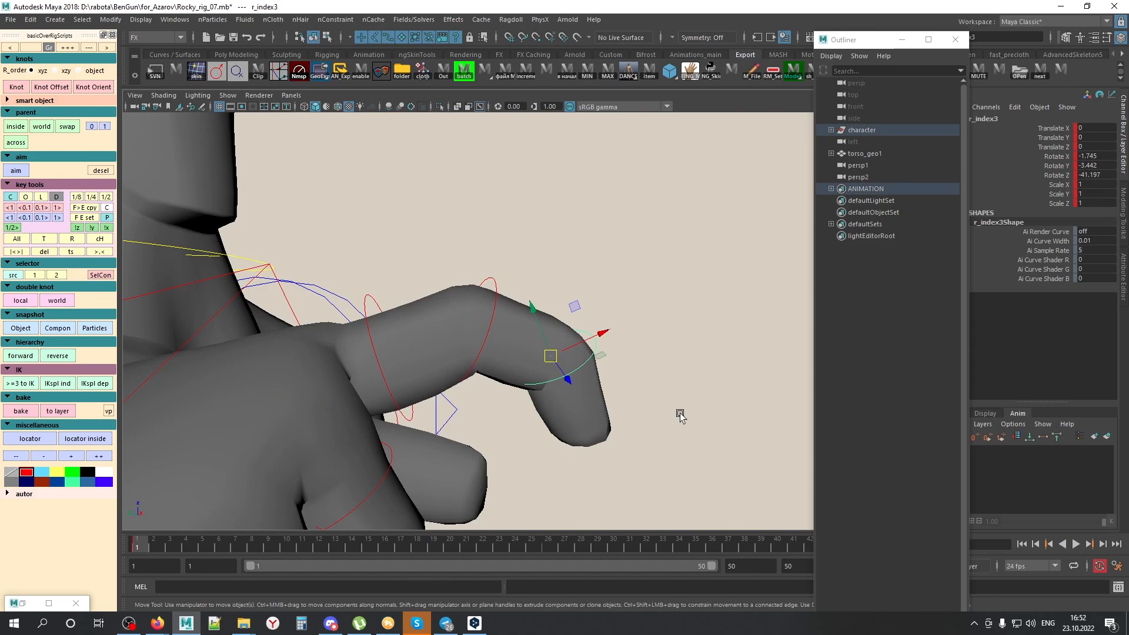
left_click_drag(576, 381, 675, 291, "alt")
key("alt+x")
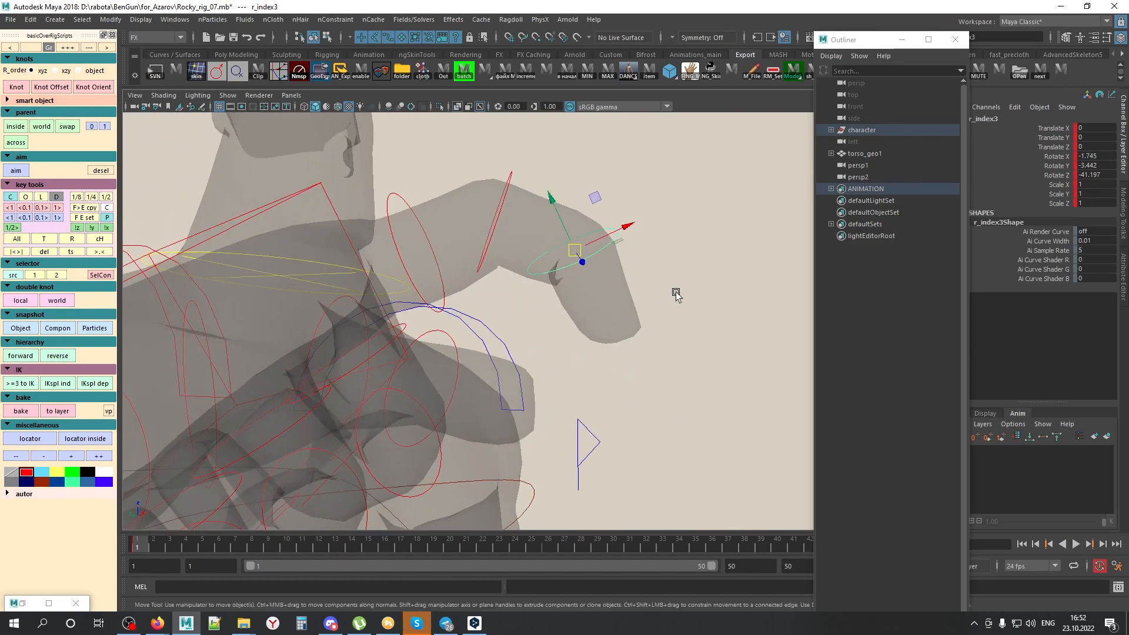
key("alt+x")
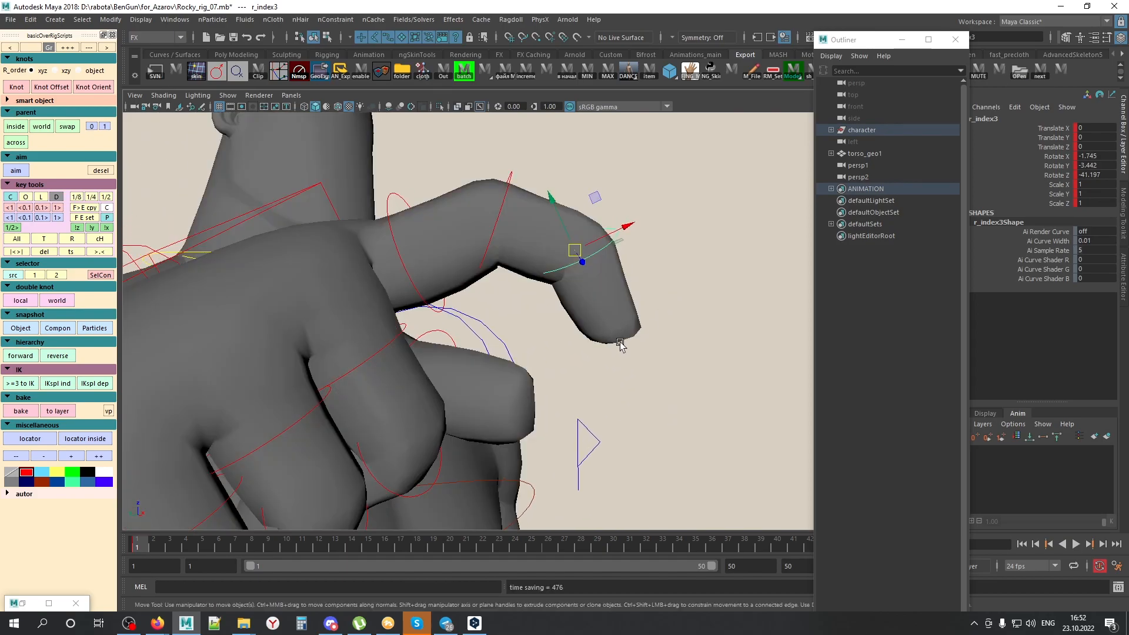
left_click(83, 439)
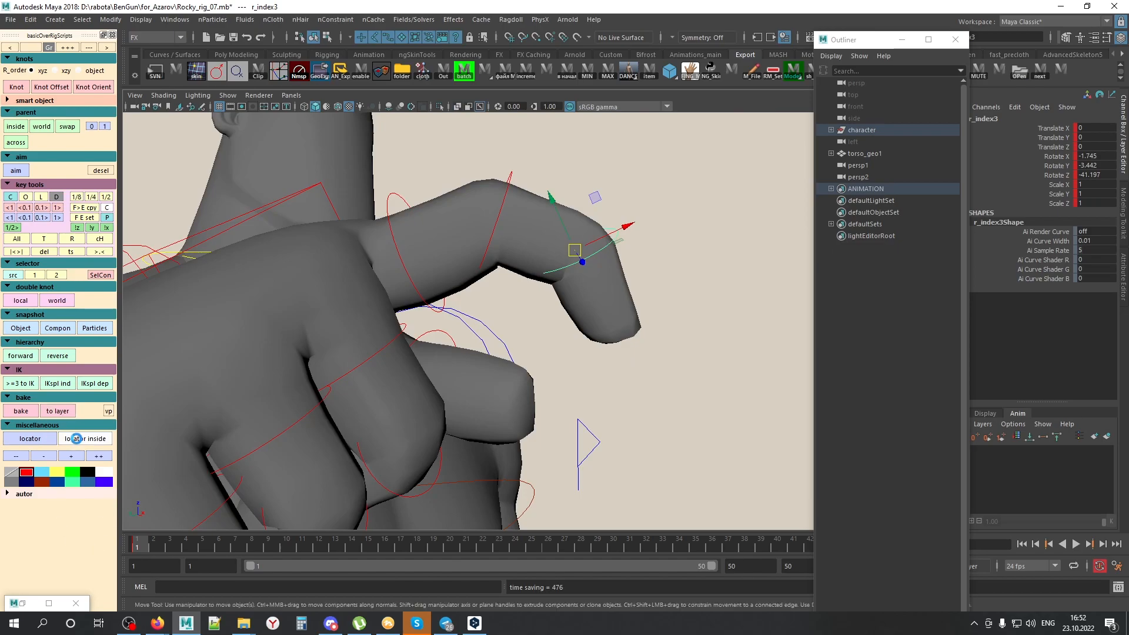
Step: Move the new locator to the tip of the index finger, at about X -0.003, Y -0.198
left_click_drag(666, 314, 638, 297, "alt")
key("alt+x")
left_click_drag(546, 354, 585, 448)
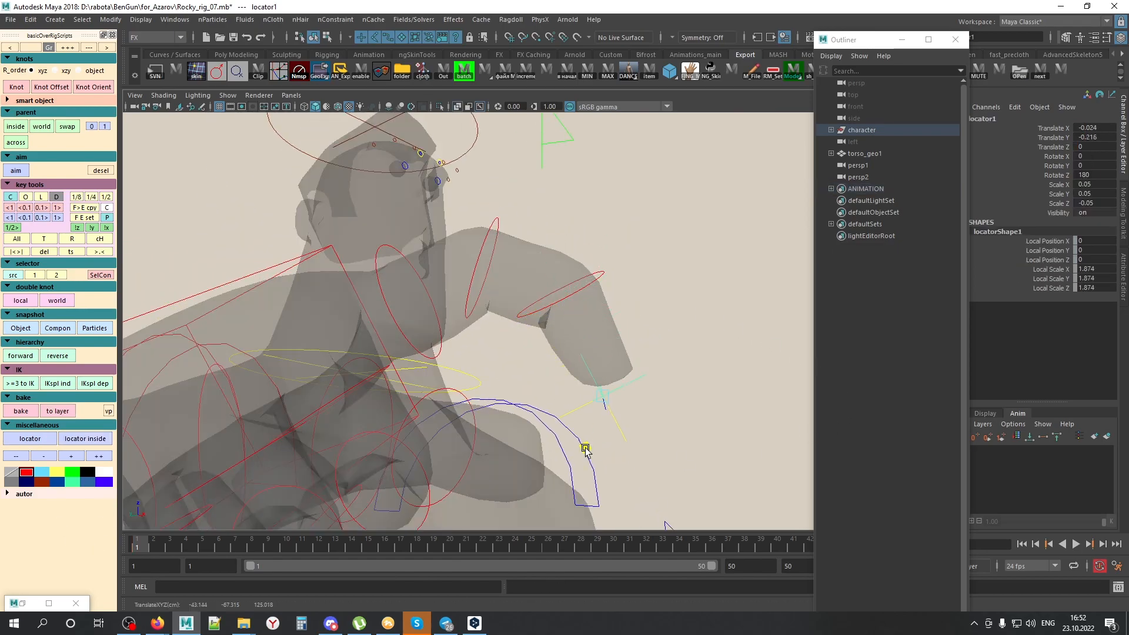
left_click(676, 457)
left_click_drag(633, 346, 642, 394)
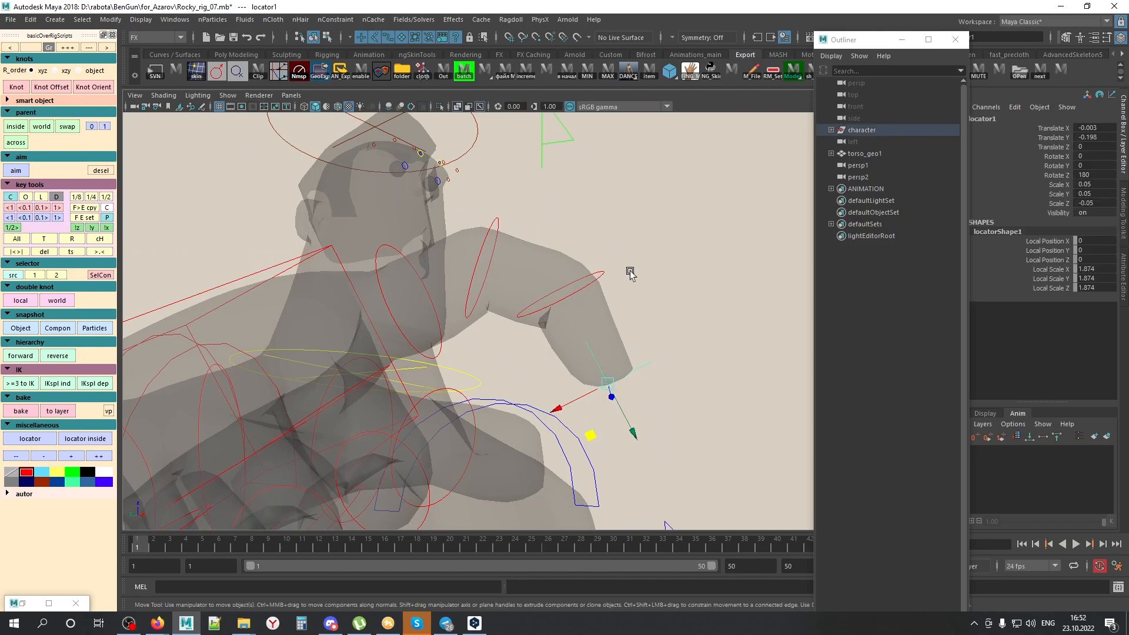
Step: Select the three index finger controls followed by the fingertip locator and convert them to an IK setup
key("alt+x")
left_click_drag(572, 307, 504, 381, "alt")
key("alt+x")
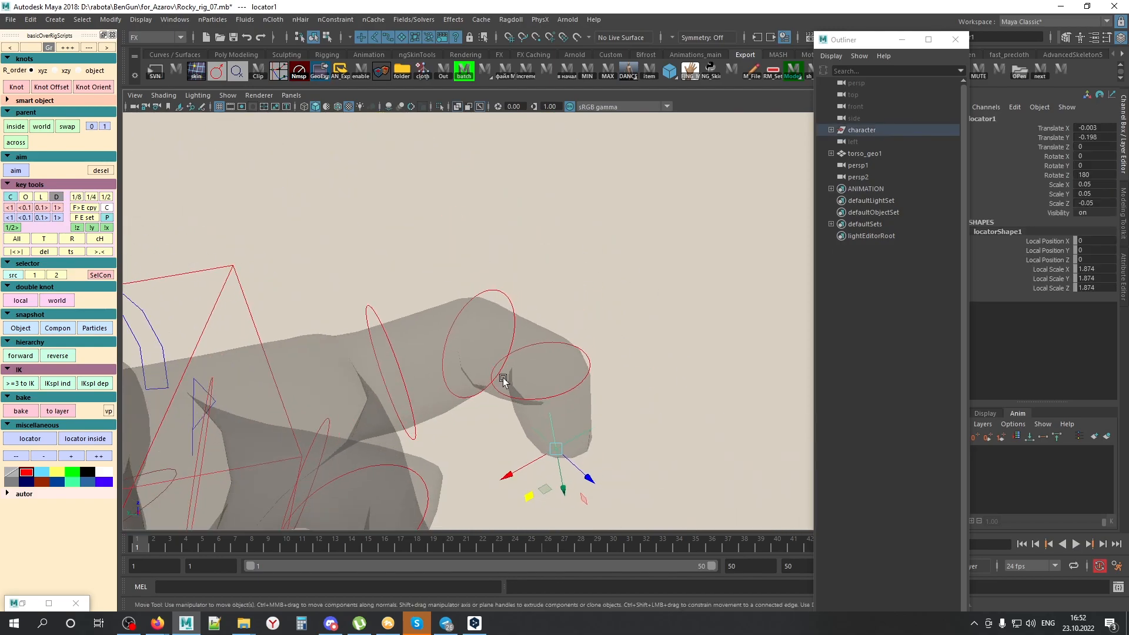
left_click(368, 325)
left_click(514, 315, "shift")
left_click(370, 284)
left_click_drag(413, 263, 365, 345)
left_click_drag(448, 272, 596, 483, "shift")
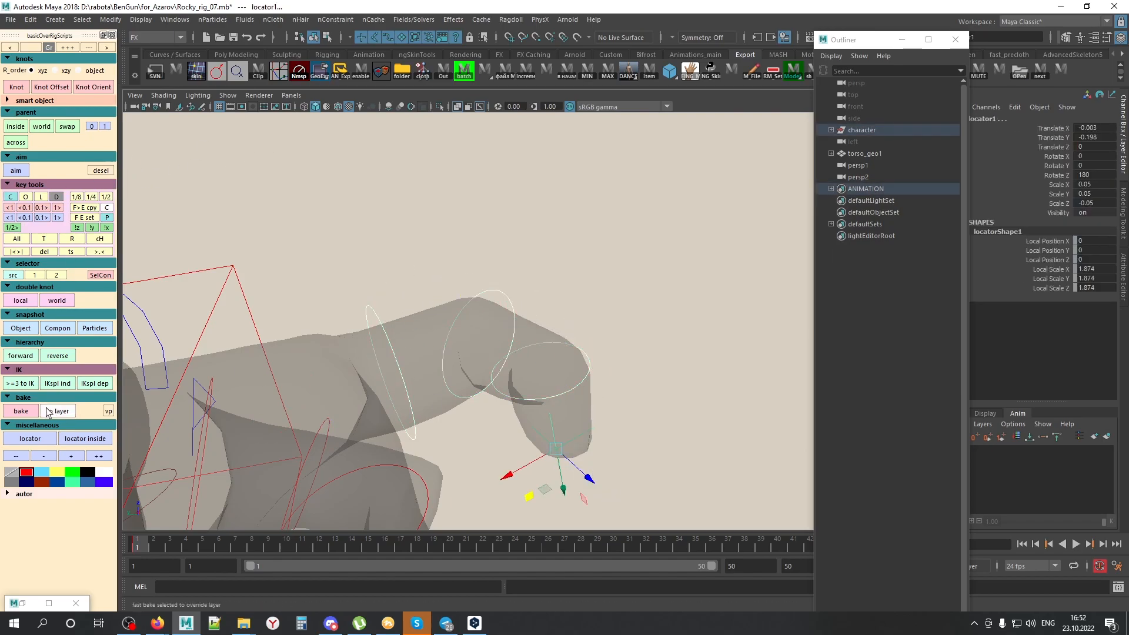
left_click(26, 385)
Step: Try moving the base_IK_ctrl0 control at the fingertip to extend the index finger
left_click_drag(471, 272, 583, 382, "alt")
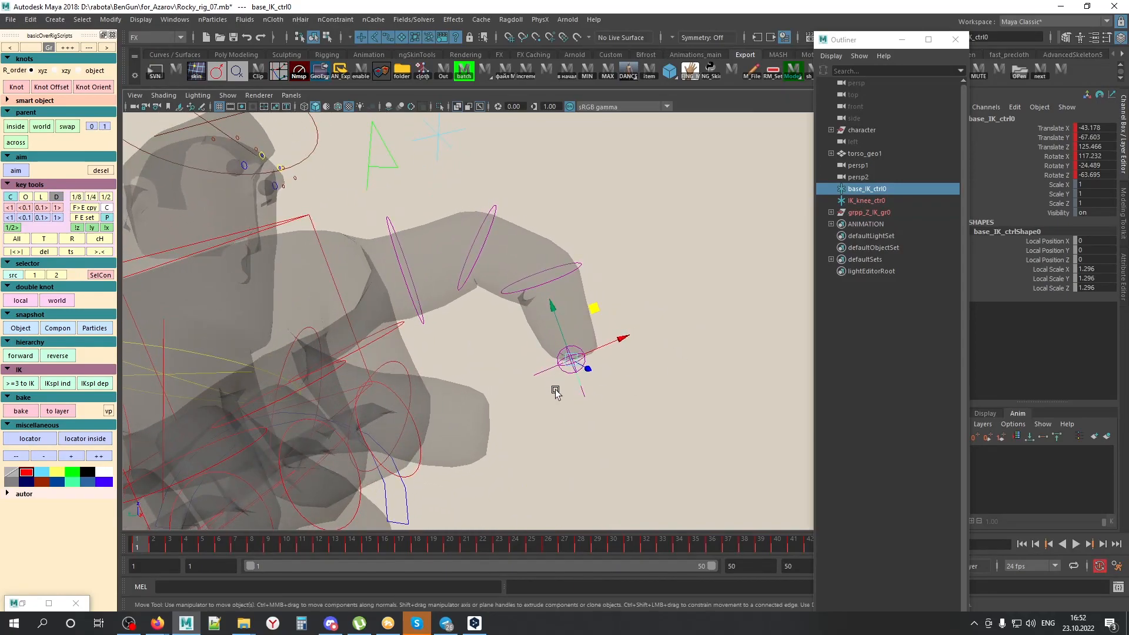
middle_click_drag(640, 407, 683, 405)
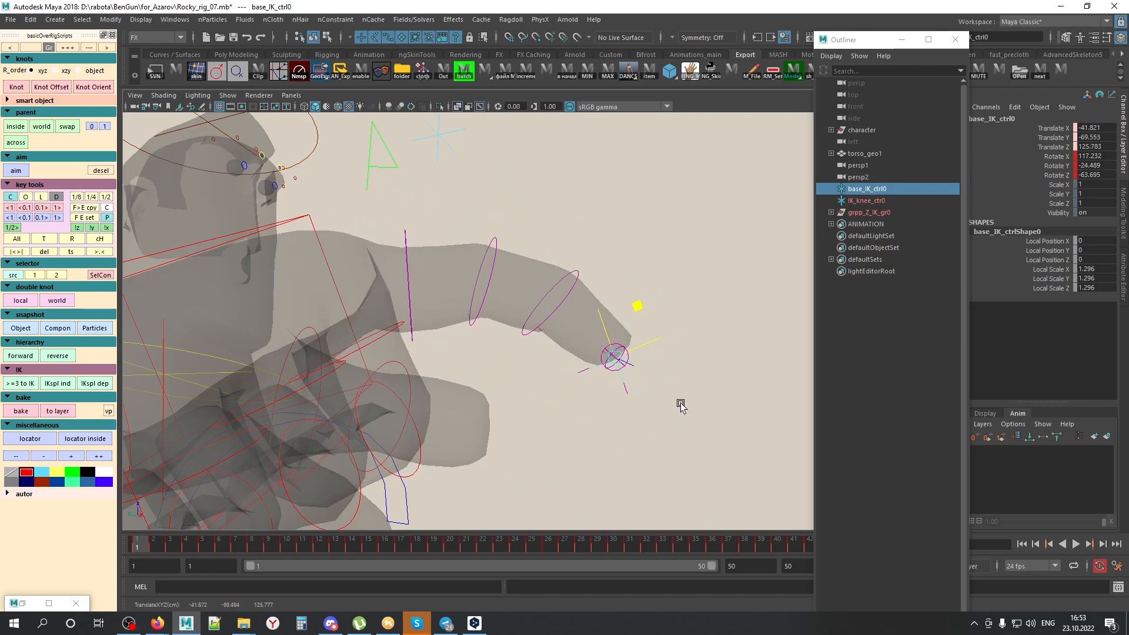
left_click(565, 380)
Step: Select the inner_rotate_ctrl0 control at the fingertip and test rotating it to bend the finger
left_click(566, 368)
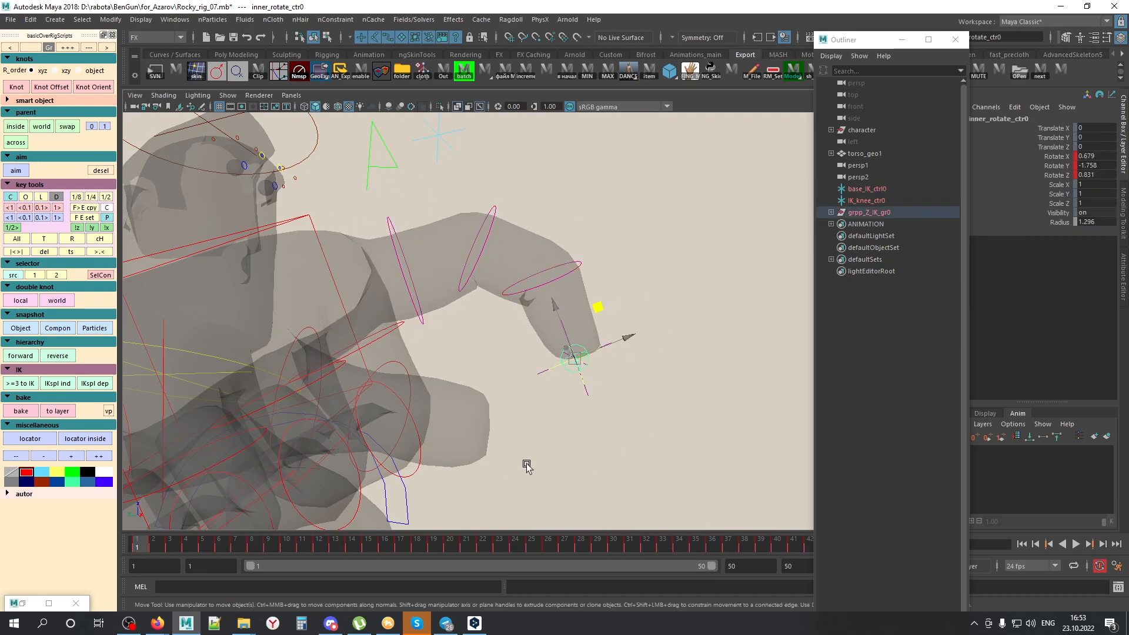
key("e")
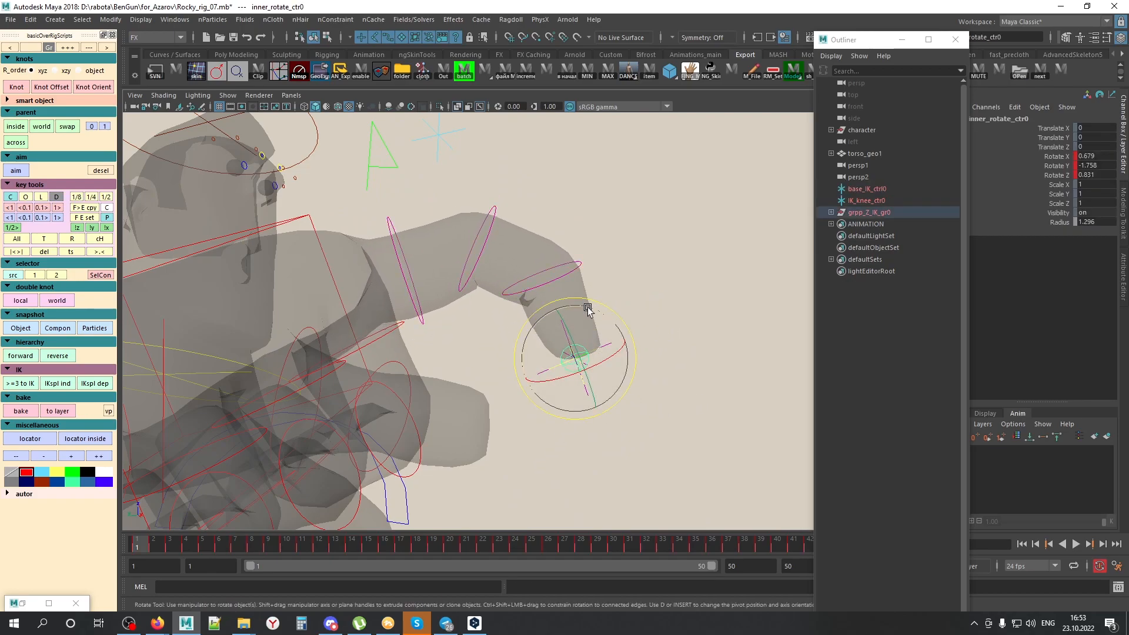
left_click_drag(588, 308, 598, 320)
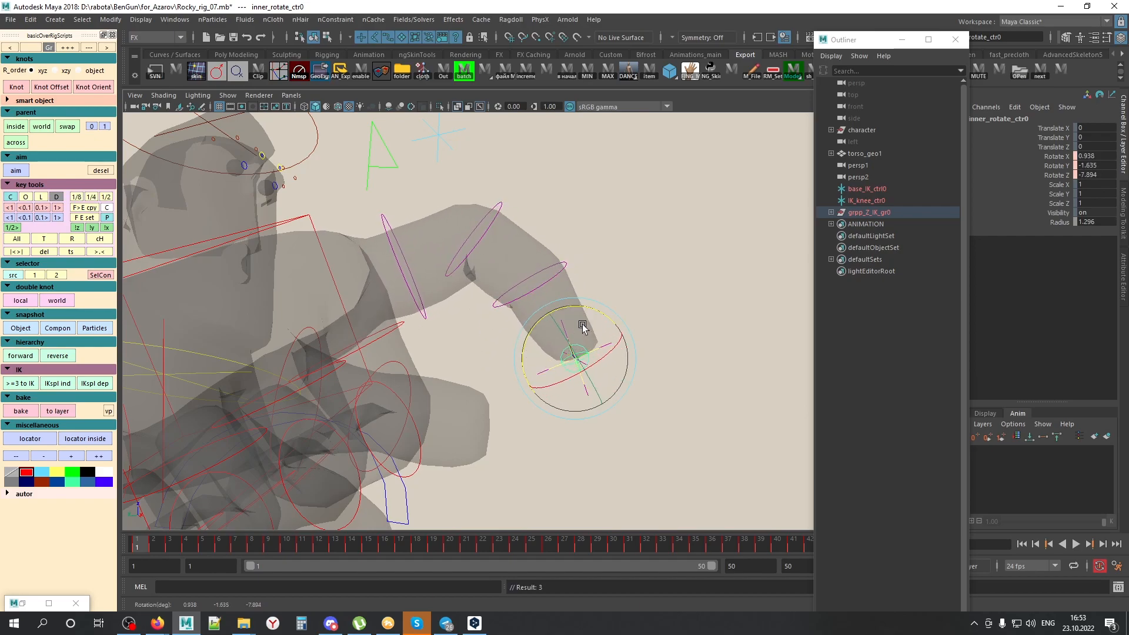
key("ctrl+z")
middle_click_drag(705, 335, 698, 332)
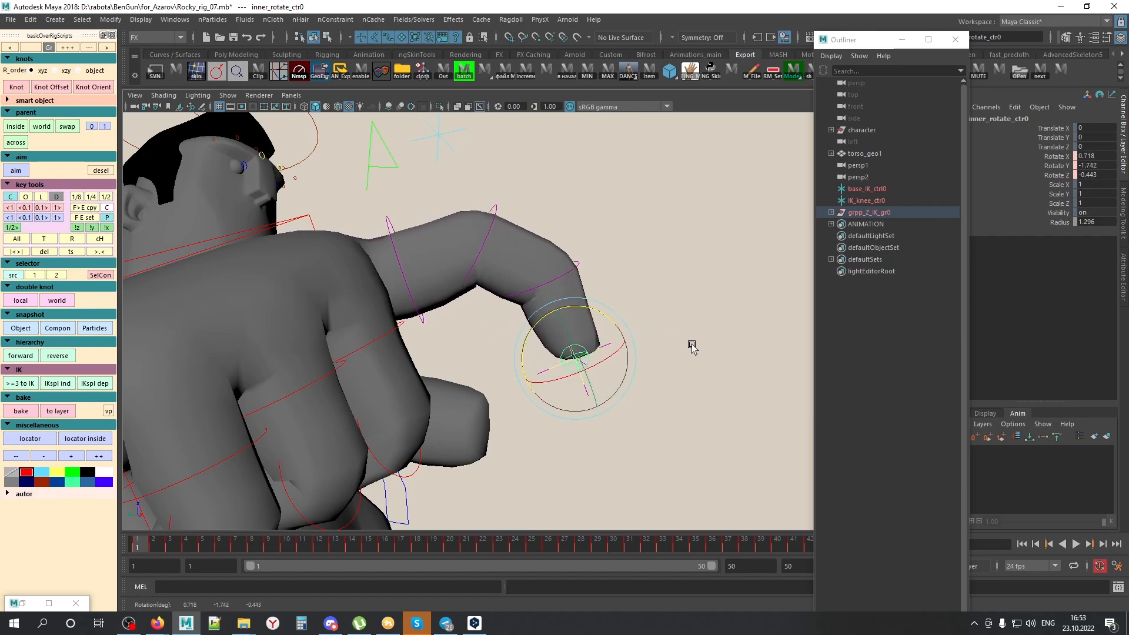
Step: Undo the last test rotation and rotate inner_rotate_ctrl0 on a new animation layer at frame 22, to about Z -35°
middle_click_drag(620, 339, 654, 343)
key("ctrl+z")
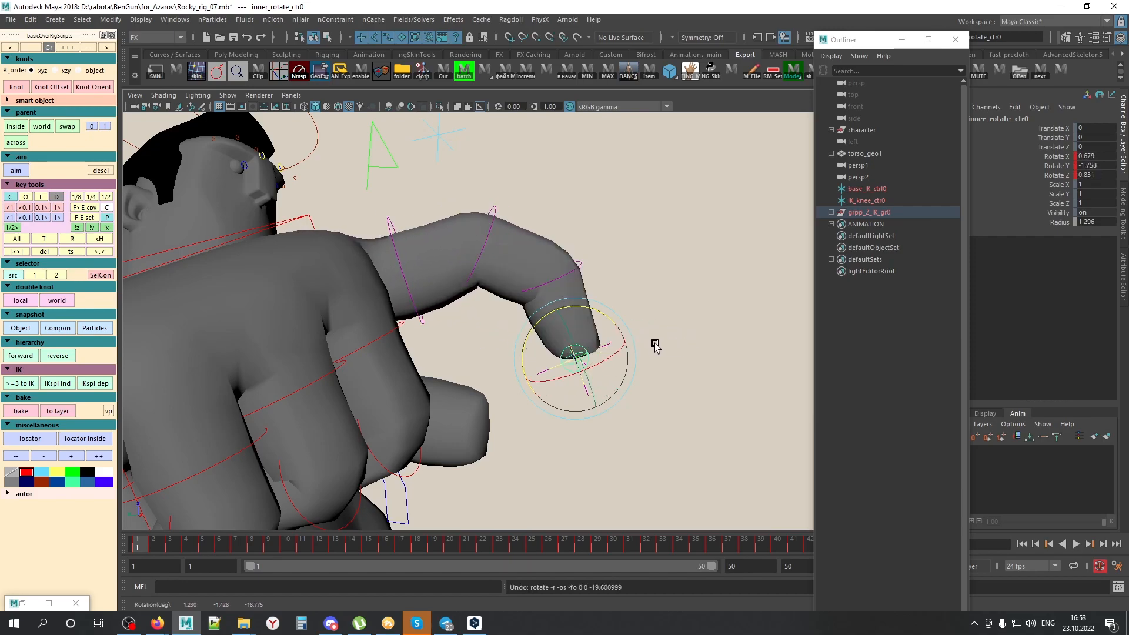
left_click_drag(154, 544, 535, 525)
mouse_move(535, 525)
middle_mouse_down()
mouse_move(633, 431)
mouse_move(615, 405)
mouse_move(519, 538)
middle_mouse_up()
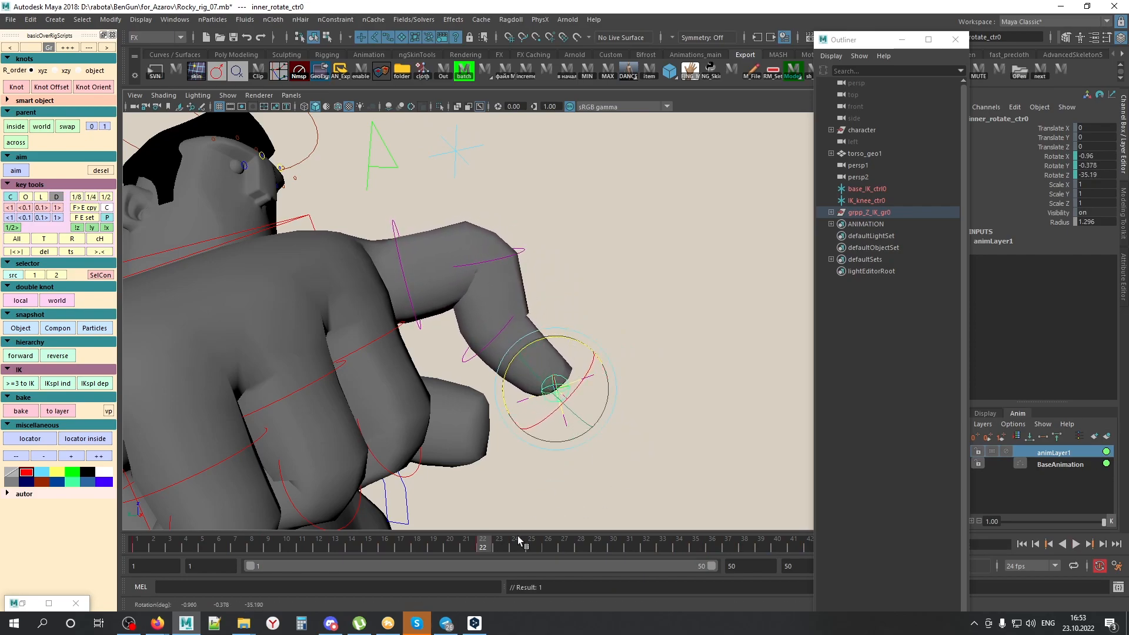
Step: Rotate inner_rotate_ctrl0 again near the end of the timeline on the animation layer and play back the finger animation
left_click_drag(481, 549, 845, 550)
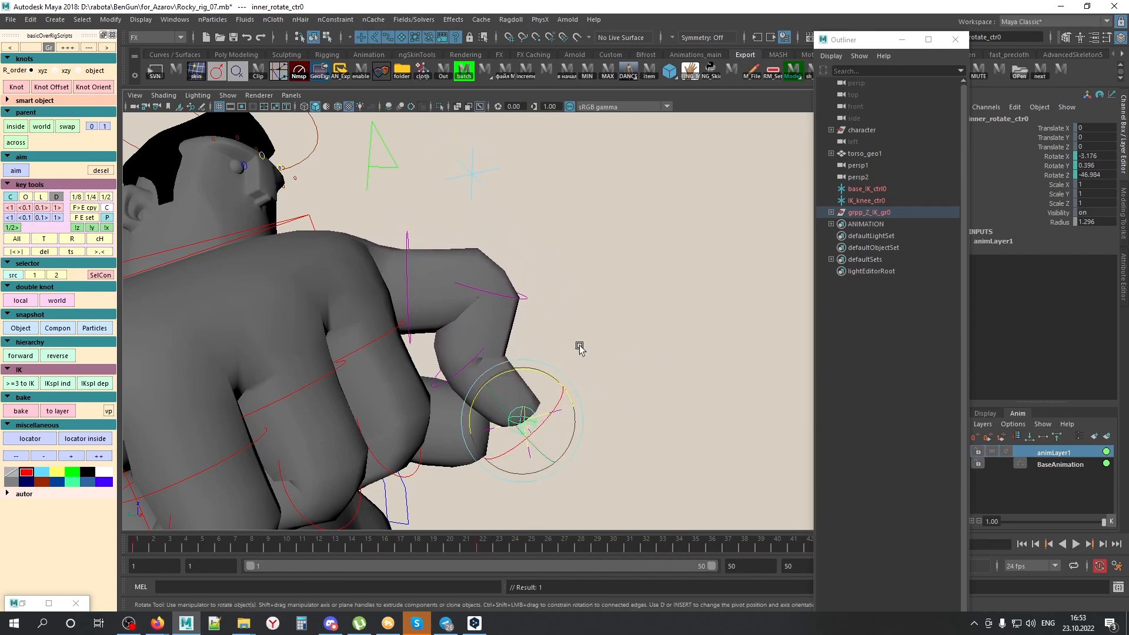
middle_click_drag(574, 348, 656, 350)
key("alt+v")
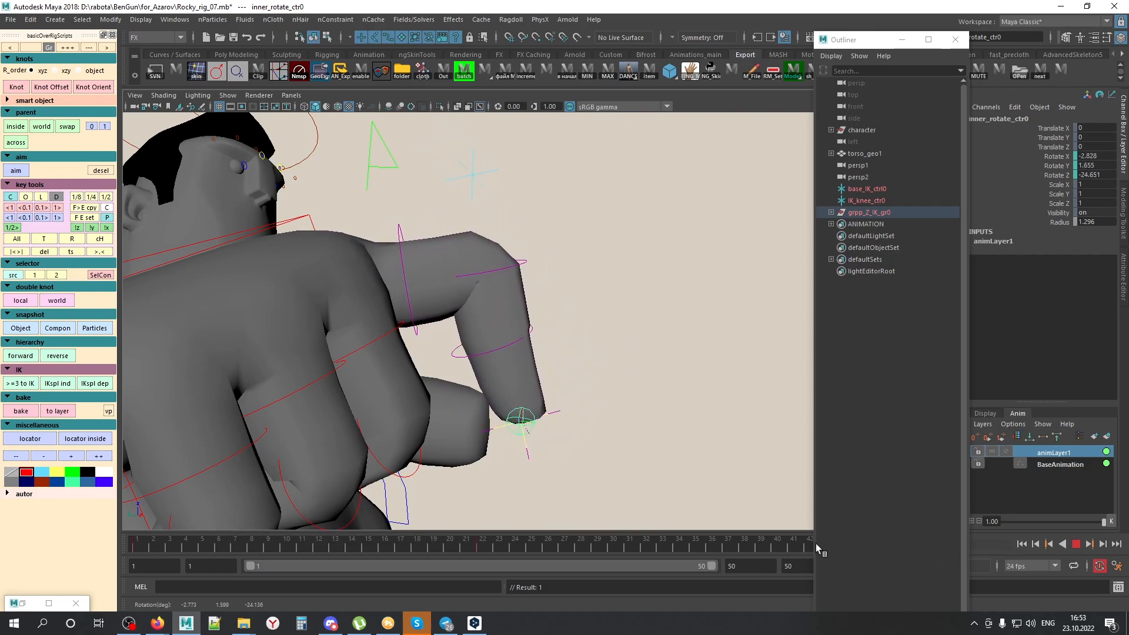
left_click(1076, 544)
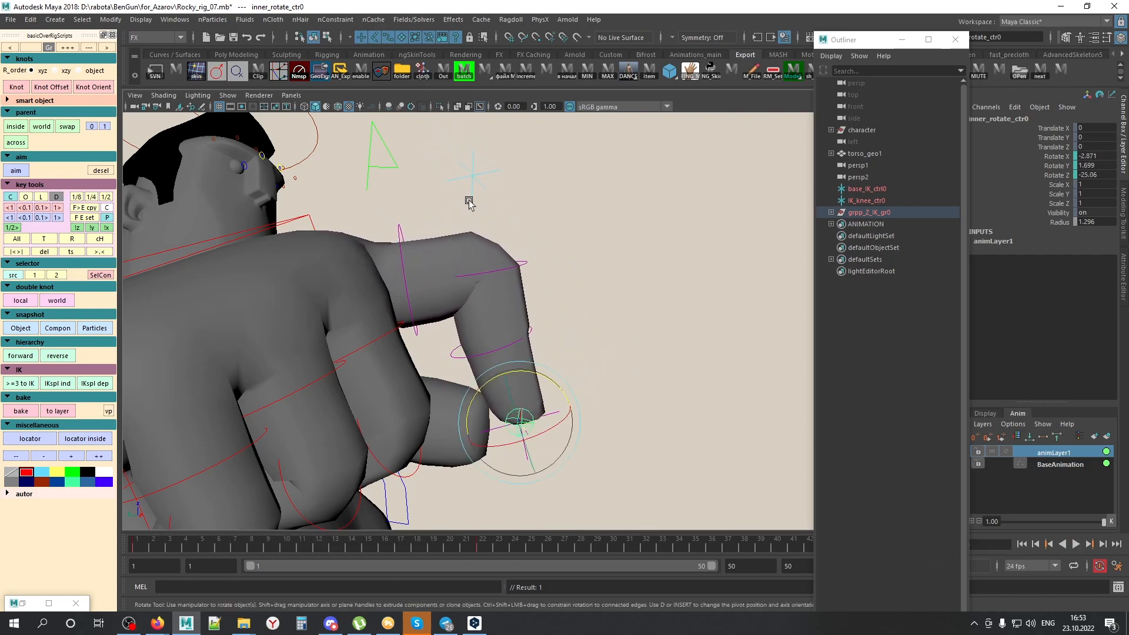
Step: Try moving the IK_knee_ctr0 control above the index finger
left_click_drag(469, 202, 486, 169, "alt")
left_click(485, 172)
mouse_move(583, 272)
left_mouse_down("alt")
mouse_move(506, 268)
mouse_move(582, 289)
left_mouse_up("alt")
key("w")
middle_click_drag(610, 300, 586, 265)
key("ctrl+z")
key("alt+x")
Step: Select the three index finger controls r_index1, r_index2 and r_index3 in X-ray view
mouse_move(445, 318)
left_mouse_down("alt")
mouse_move(467, 329)
mouse_move(510, 300)
left_mouse_up("alt")
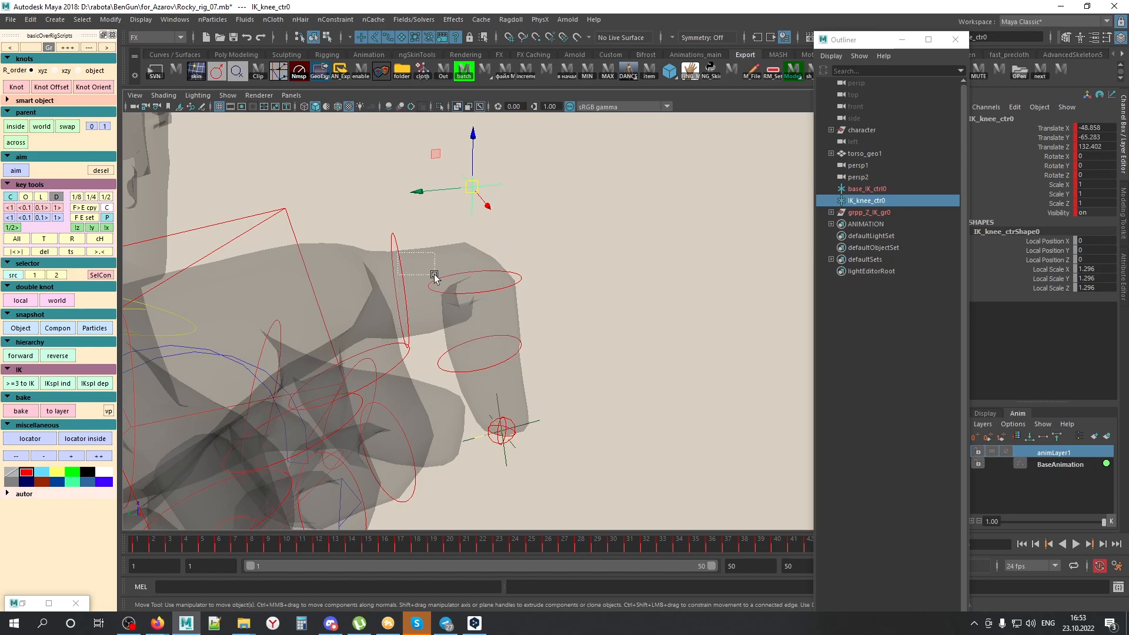
left_click(406, 243)
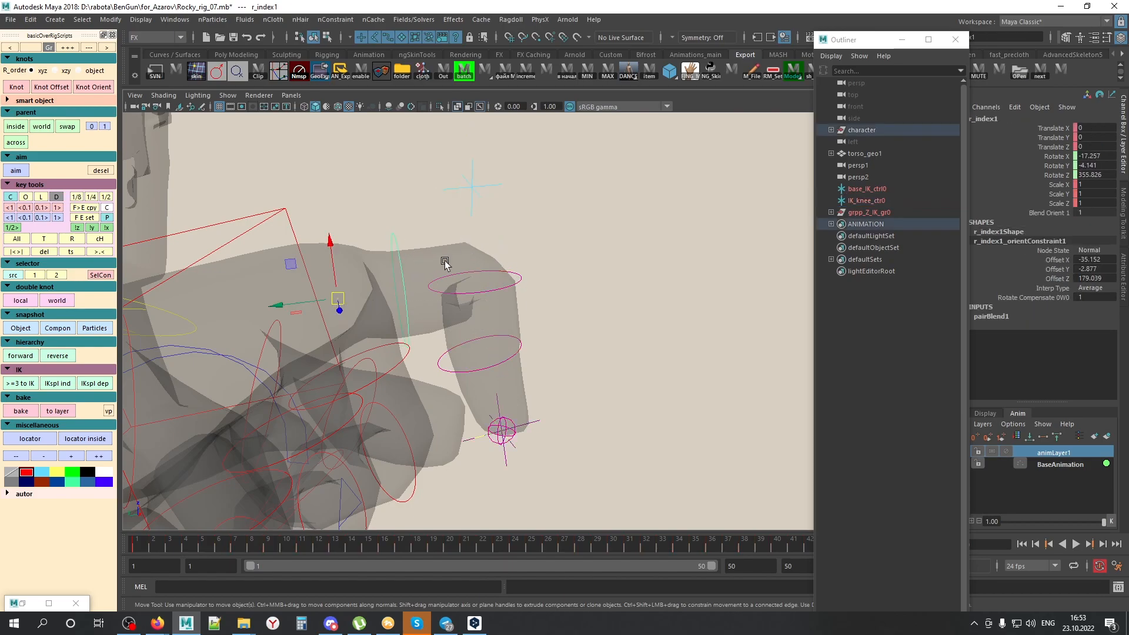
left_click(498, 279, "shift")
left_click(522, 353, "shift")
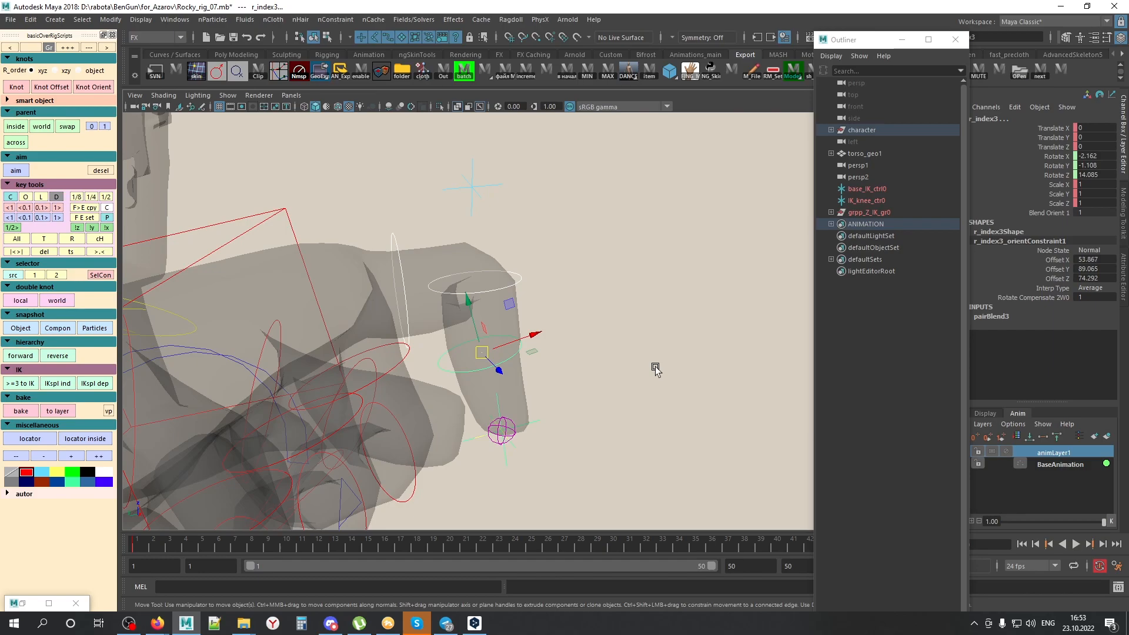
key("alt+x")
Step: Select the fingertip locator and base_IK_ctrl0, add them to a new animation layer at frame 12 and try moving them
mouse_move(594, 459)
left_mouse_down("alt")
mouse_move(577, 408)
mouse_move(581, 422)
left_mouse_up("alt")
left_click(547, 364)
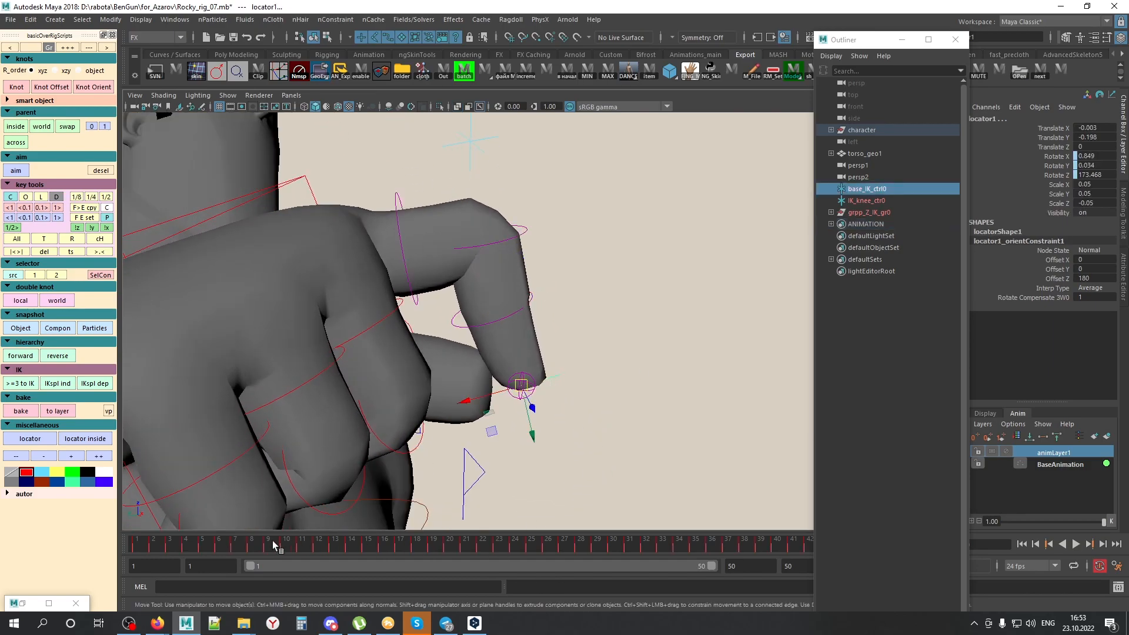
left_click_drag(153, 543, 329, 546)
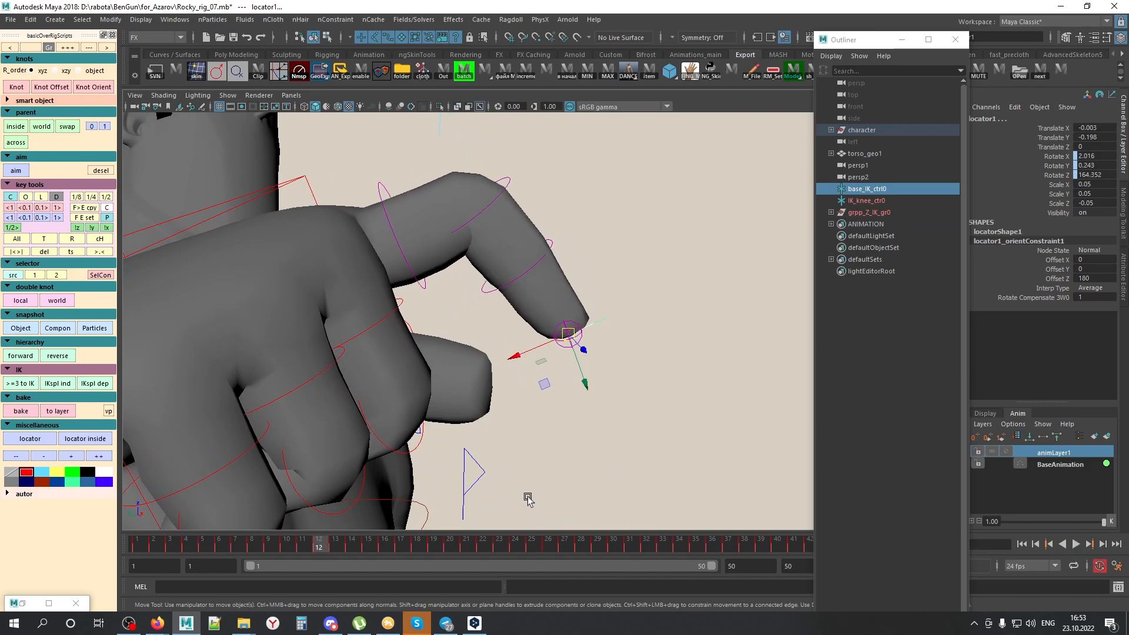
key("ctrl+l")
middle_click_drag(569, 444, 596, 417)
key("ctrl+z")
Step: Pick the fingertip locator in X-ray view, shift it away from the finger and delete it
left_click(643, 353)
key("alt+x")
scroll(622, 336, "up", 2)
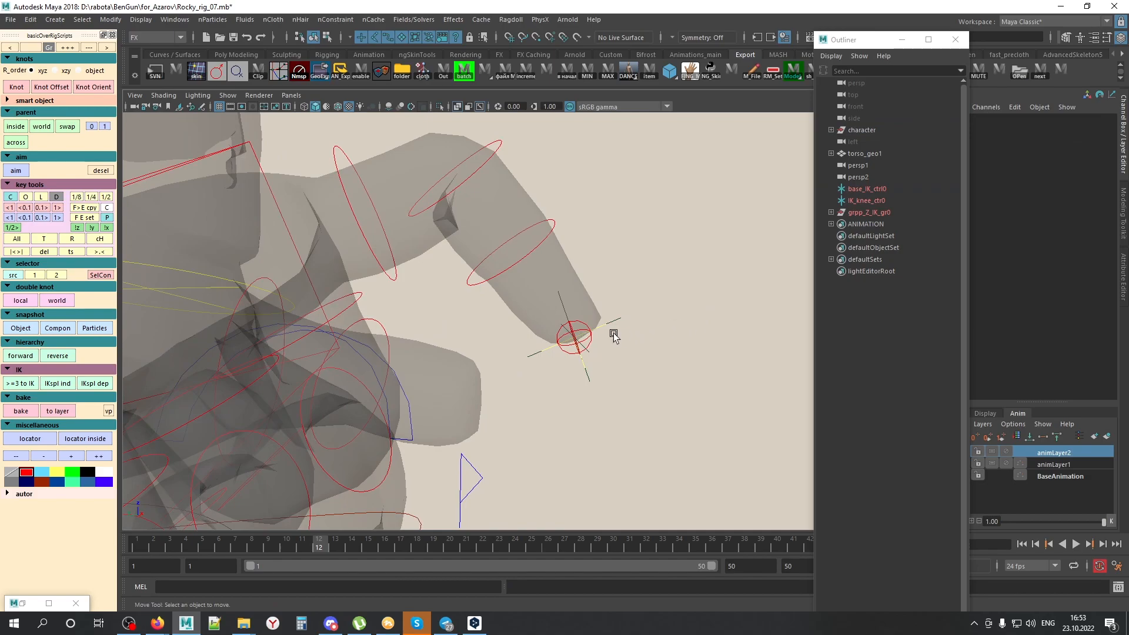
left_click(603, 329)
middle_click_drag(663, 451, 646, 481)
key("Delete")
Step: Move base_IK_ctrl0 on a new animation layer at frame 12 to about X -43.7, Y -65.6, Z 124.5, and scrub the timeline
left_click(604, 329)
key("s")
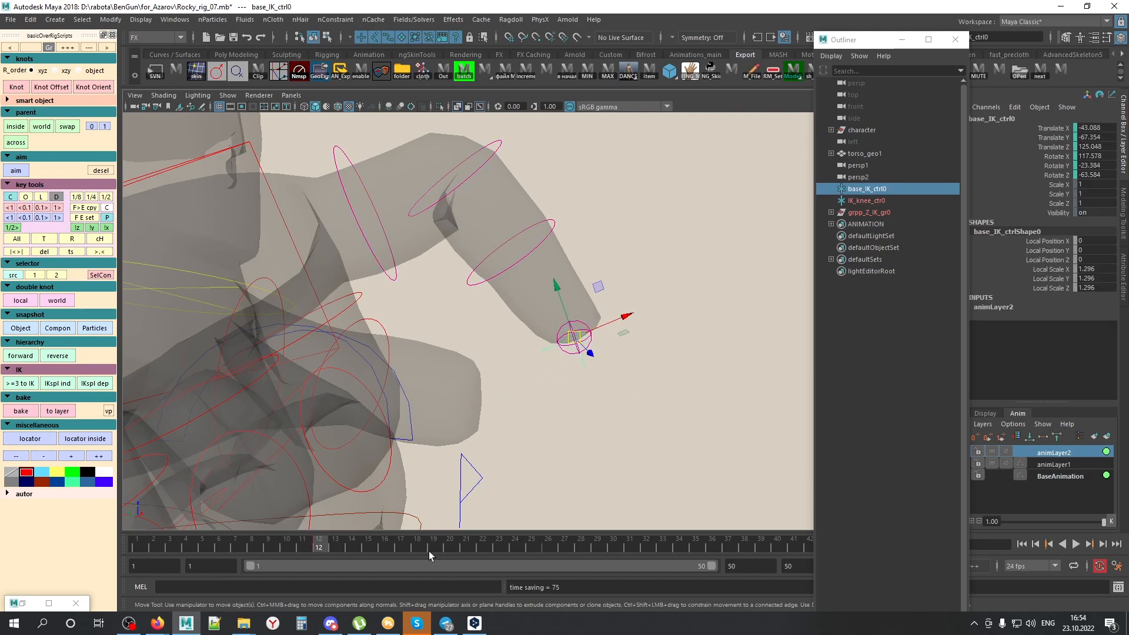
middle_click_drag(636, 429, 600, 423)
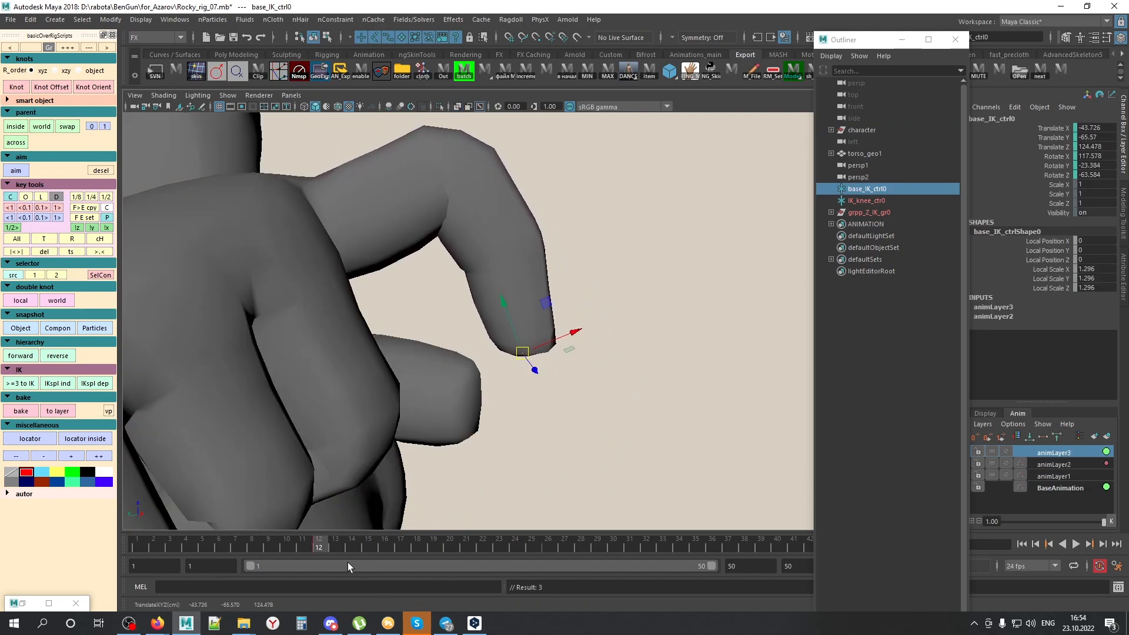
mouse_move(328, 548)
left_mouse_down("shift")
mouse_move(560, 548)
mouse_move(217, 544)
mouse_move(870, 546)
mouse_move(248, 541)
mouse_move(831, 548)
left_mouse_up("shift")
key("alt+x")
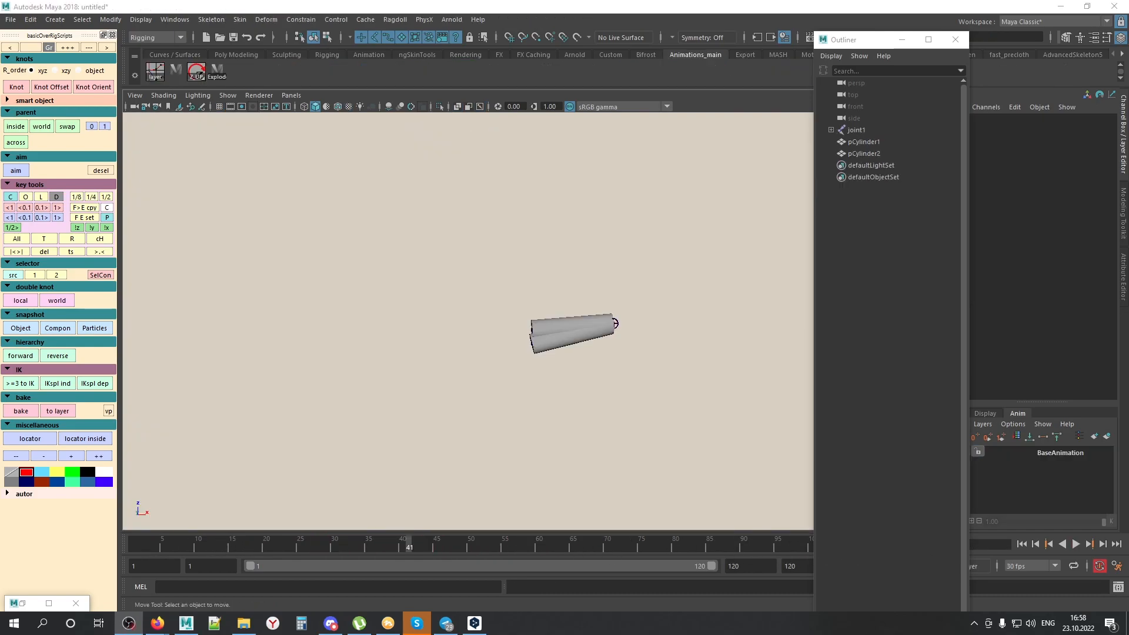
Step: Select the three joints inside the two cylinders in chain order, ending with joint3, and convert them to an IK setup
left_click_drag(384, 535, 782, 474)
key("alt+x")
left_click(515, 348)
left_click(441, 378, "shift")
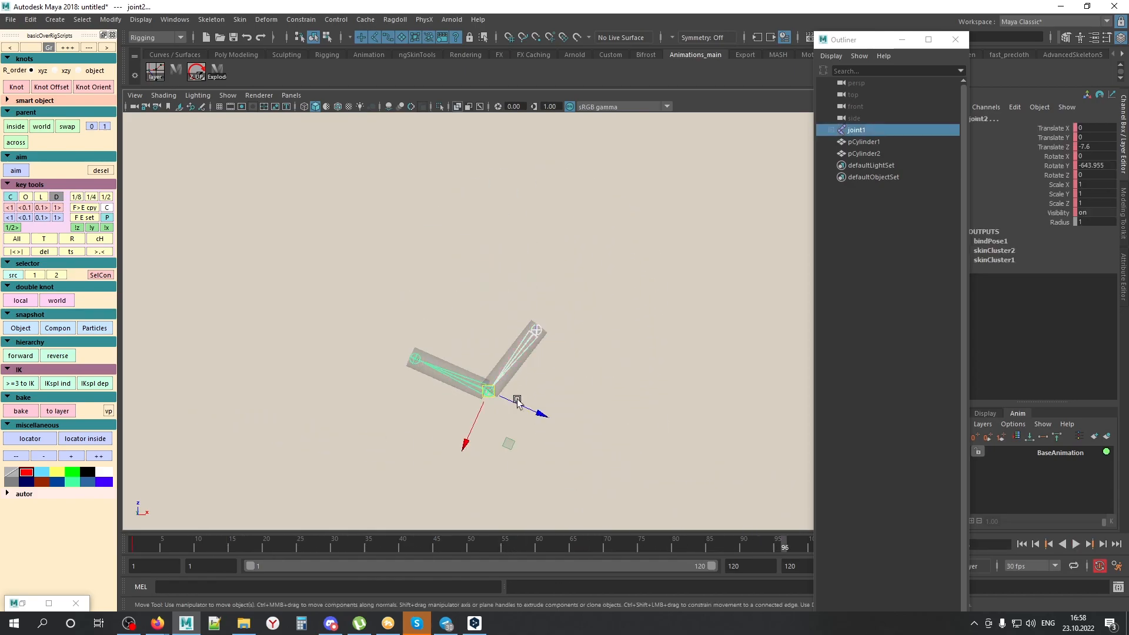
left_click(422, 354)
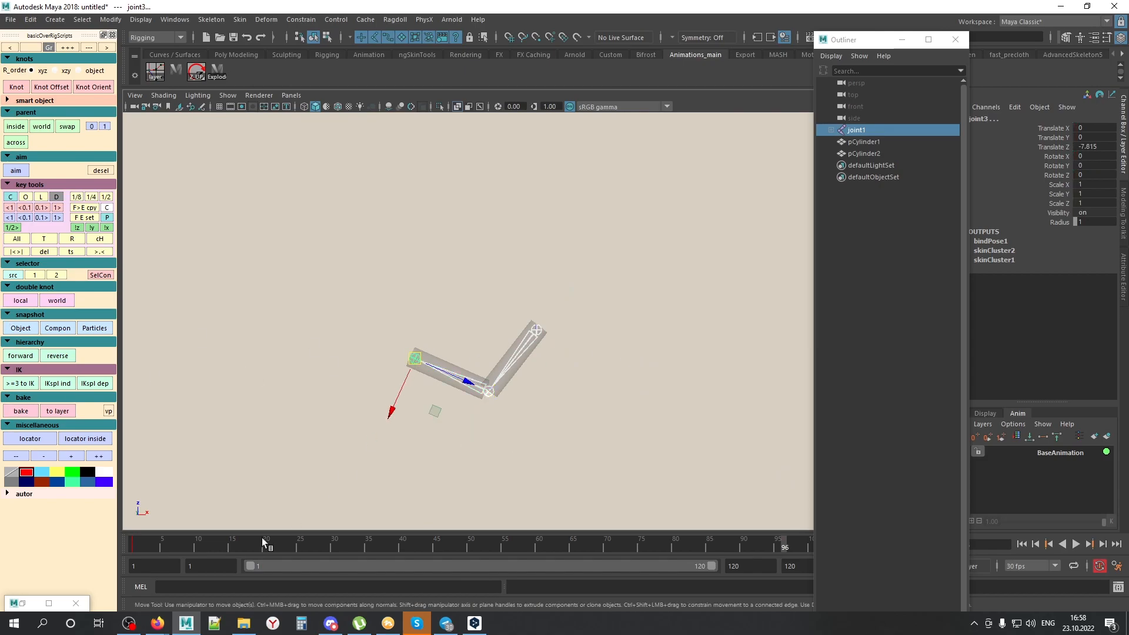
left_click(23, 389)
Step: Move the joint1_IK1 control at frame 68, and at frame 57 to about X 8.0, Y 0.2, Z -3.6
left_click(606, 435)
left_click(421, 347)
left_click_drag(450, 542, 592, 494)
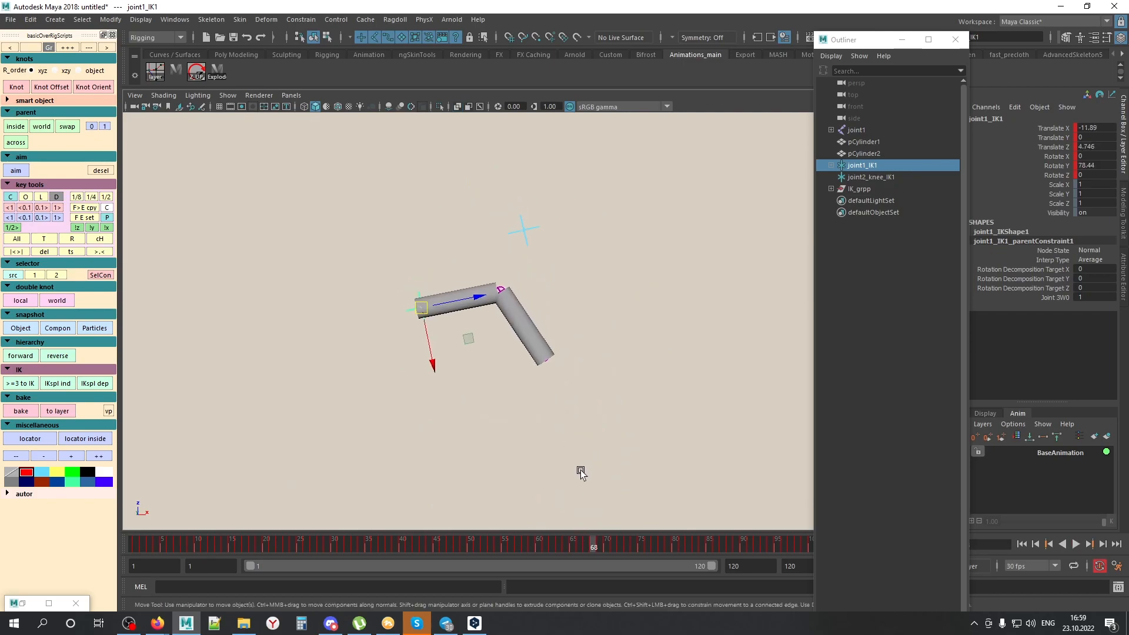
middle_click_drag(558, 439, 541, 512)
left_click_drag(590, 548, 519, 537)
middle_click_drag(663, 400, 694, 553)
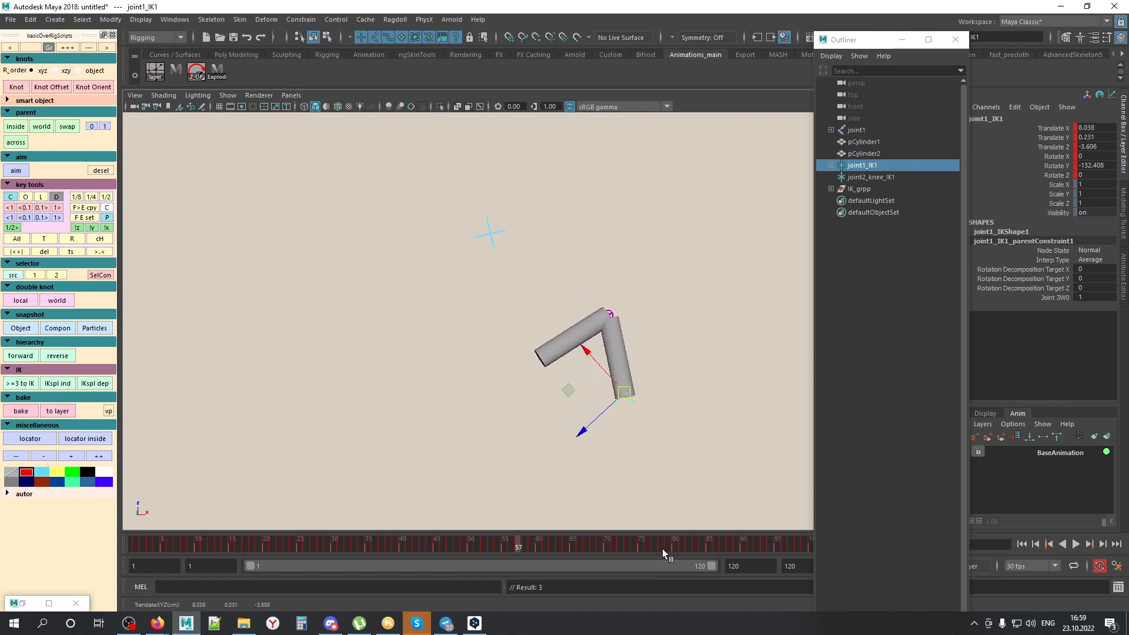
Step: Move the joint2_knee_IK1 control to about X 14.6, Y -1.0, Z 16.7 at frame 57 and play back the animation
left_click_drag(567, 194, 399, 262)
middle_click_drag(493, 380, 724, 305)
left_click_drag(724, 304, 550, 326, "alt")
mouse_move(672, 333)
middle_mouse_down()
mouse_move(494, 340)
mouse_move(479, 328)
mouse_move(769, 319)
mouse_move(652, 325)
middle_mouse_up()
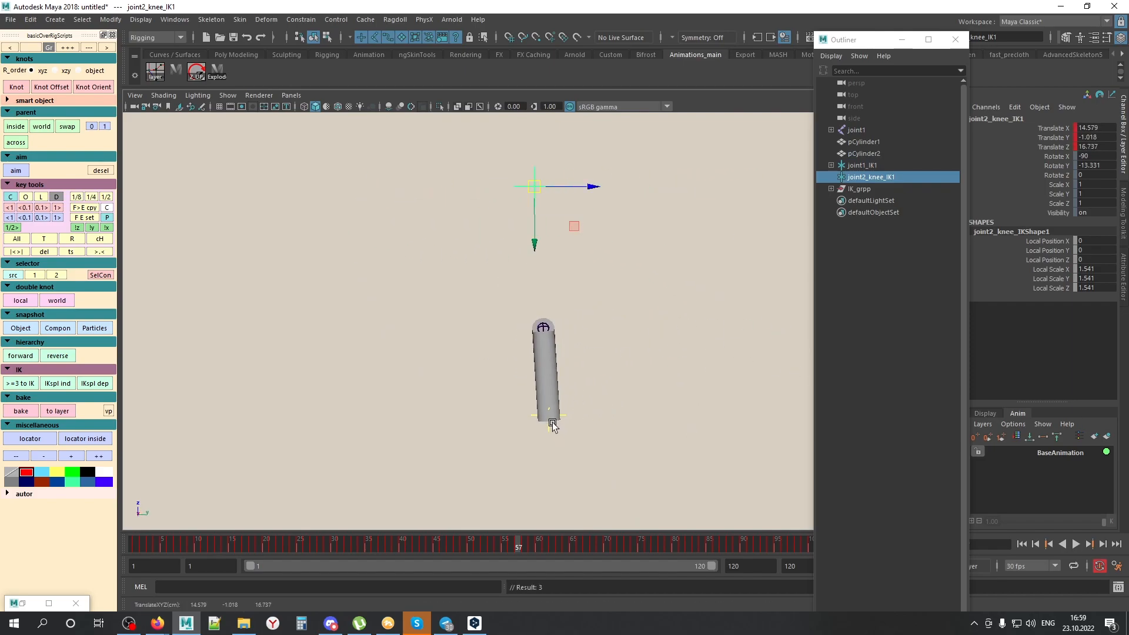
key("alt+v")
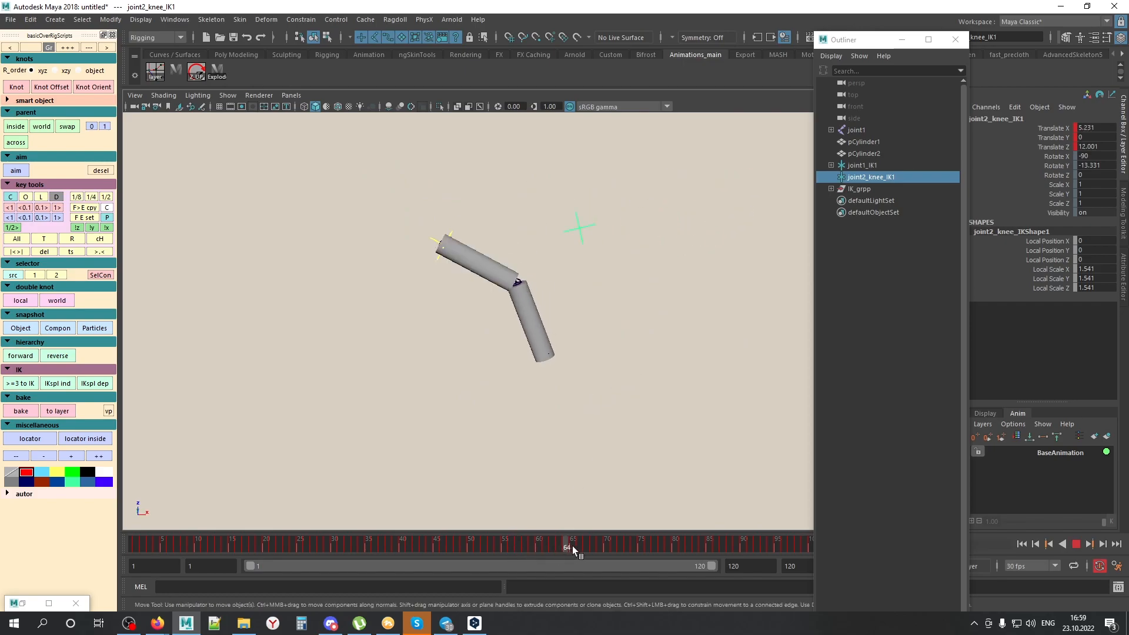
key("alt+v")
left_click(513, 493)
middle_click_drag(553, 495, 550, 471)
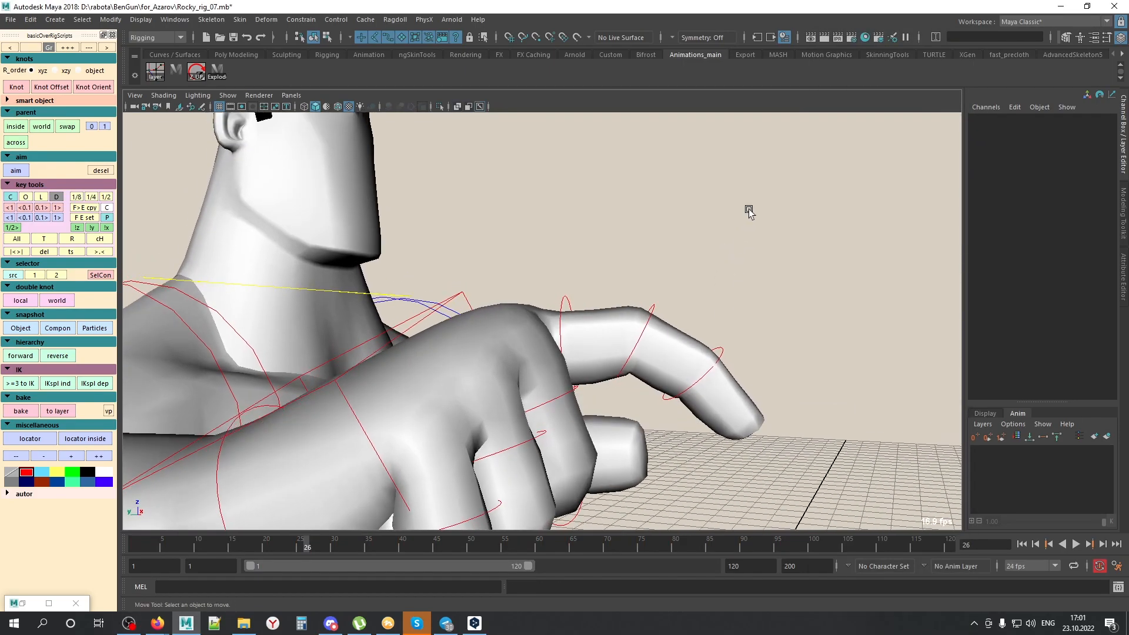
Step: Increase the displayed line thickness of the character rig's control curves
right_click(199, 73)
left_click(228, 130)
left_click(458, 106)
left_click_drag(686, 273, 687, 282, "alt")
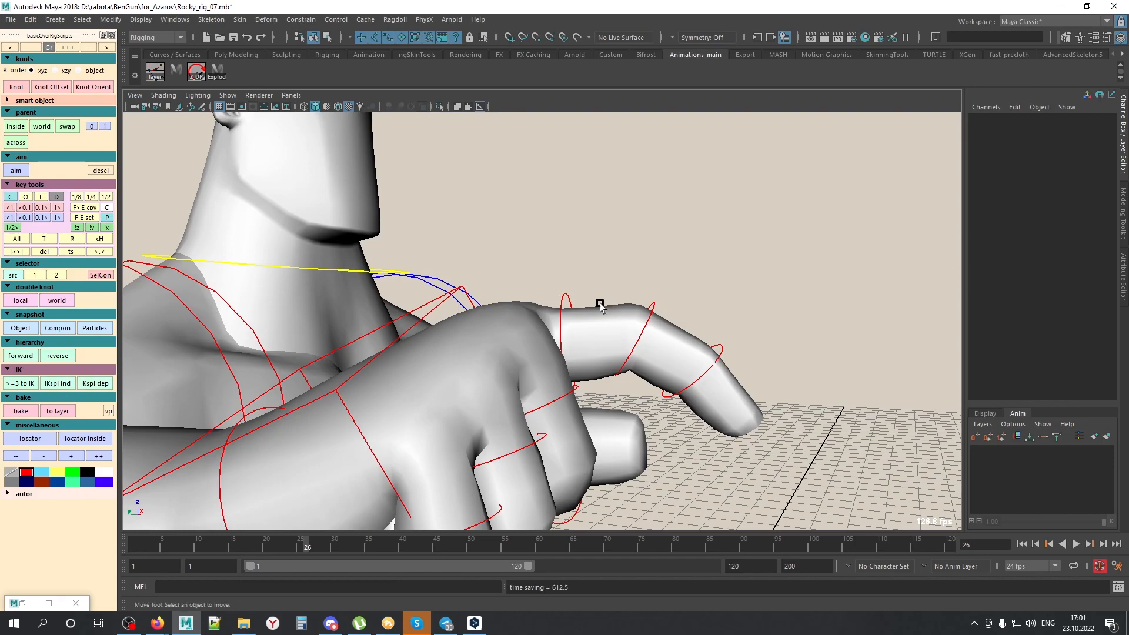
Step: Create a locator inside the r_index3 control at frame 83 and move it to the fingertip, at about Y -0.194
left_click(650, 307)
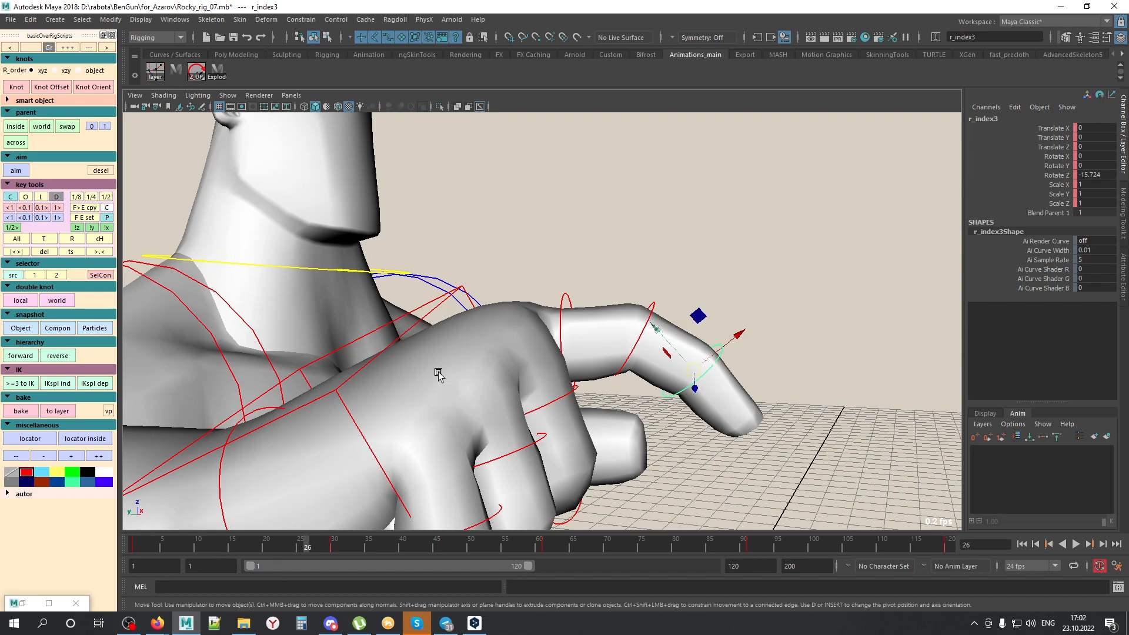
mouse_move(154, 555)
left_mouse_down()
mouse_move(840, 541)
mouse_move(497, 539)
mouse_move(787, 538)
mouse_move(737, 521)
mouse_move(661, 528)
mouse_move(696, 510)
left_mouse_up()
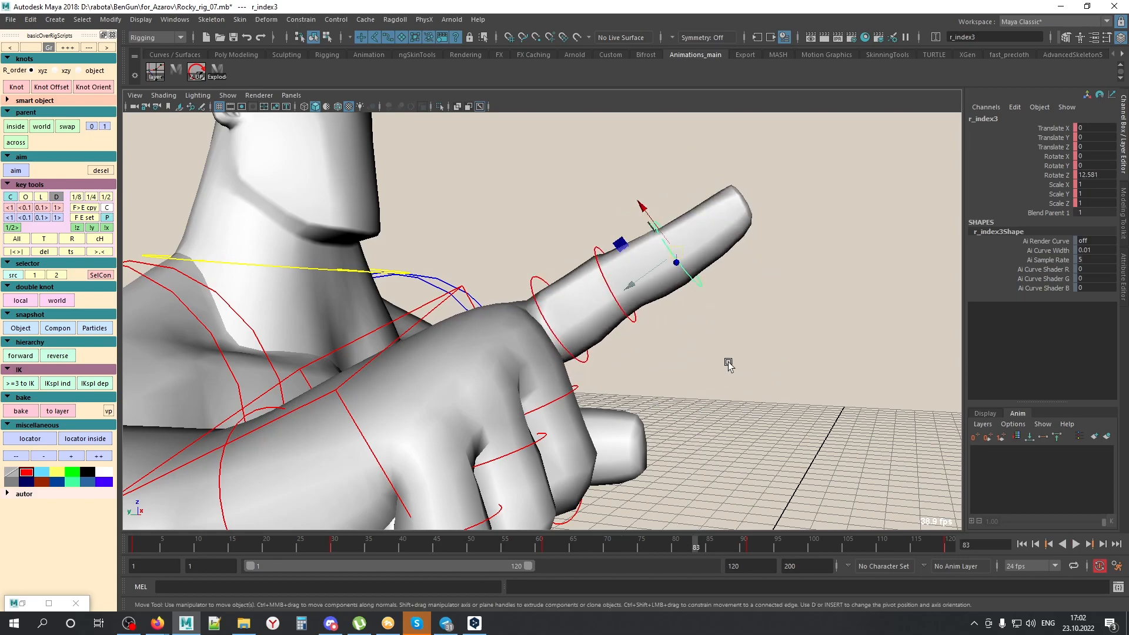
left_click(102, 436)
left_click_drag(709, 228, 796, 171)
left_click_drag(749, 328, 650, 343, "alt")
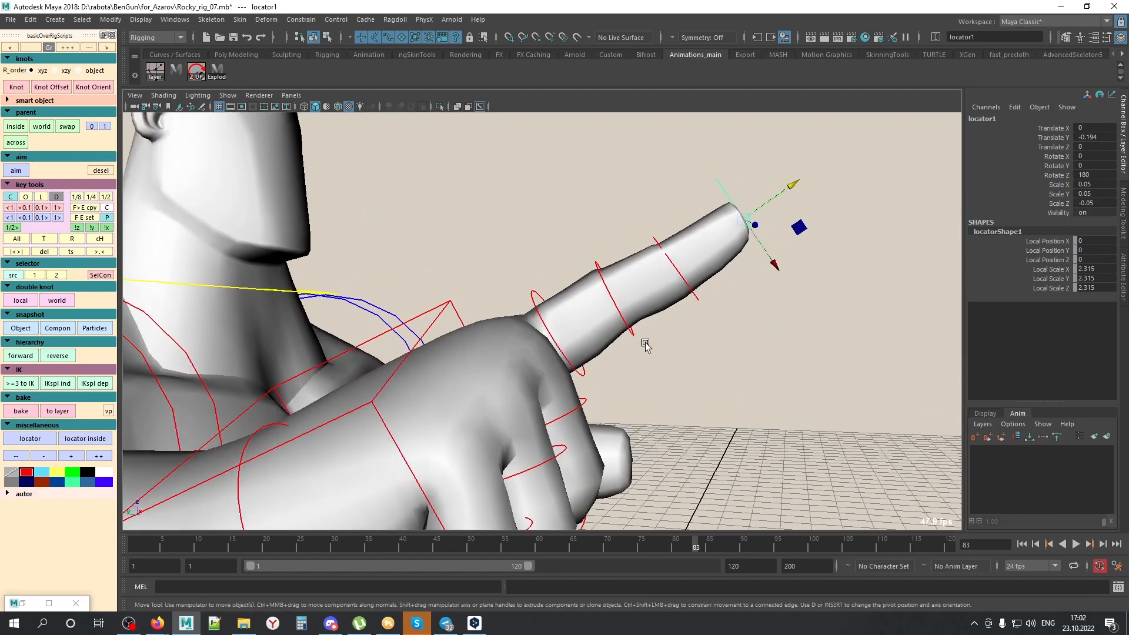
Step: Select the three index finger controls followed by the fingertip locator and convert them to an independent spline IK
left_click(586, 364)
left_click(628, 321, "shift")
left_click(691, 290, "shift")
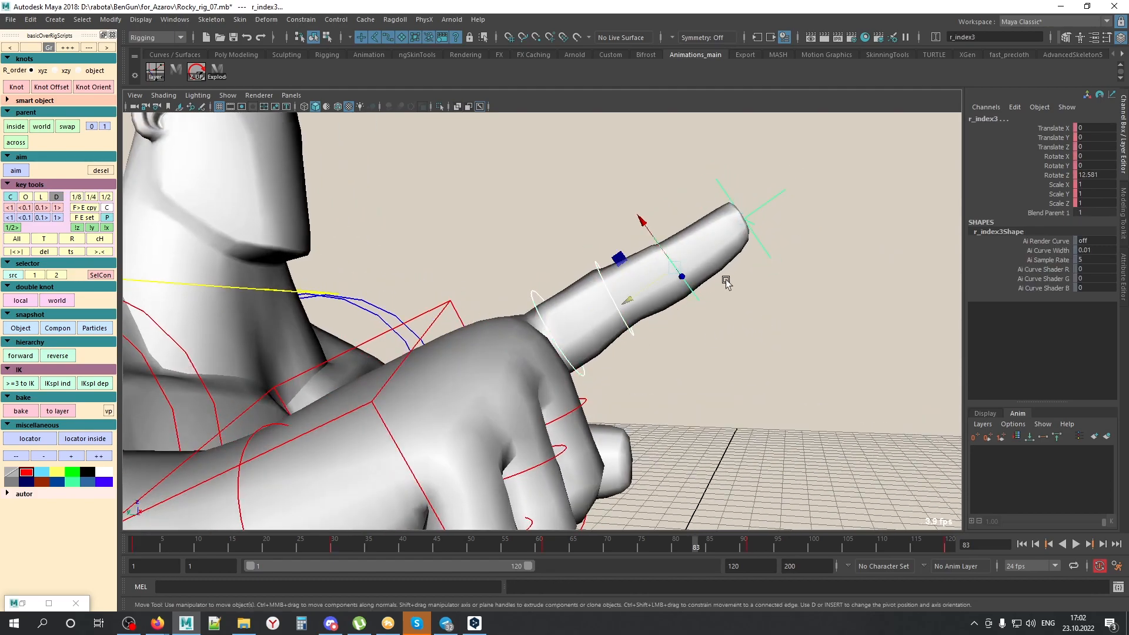
left_click(763, 255, "shift")
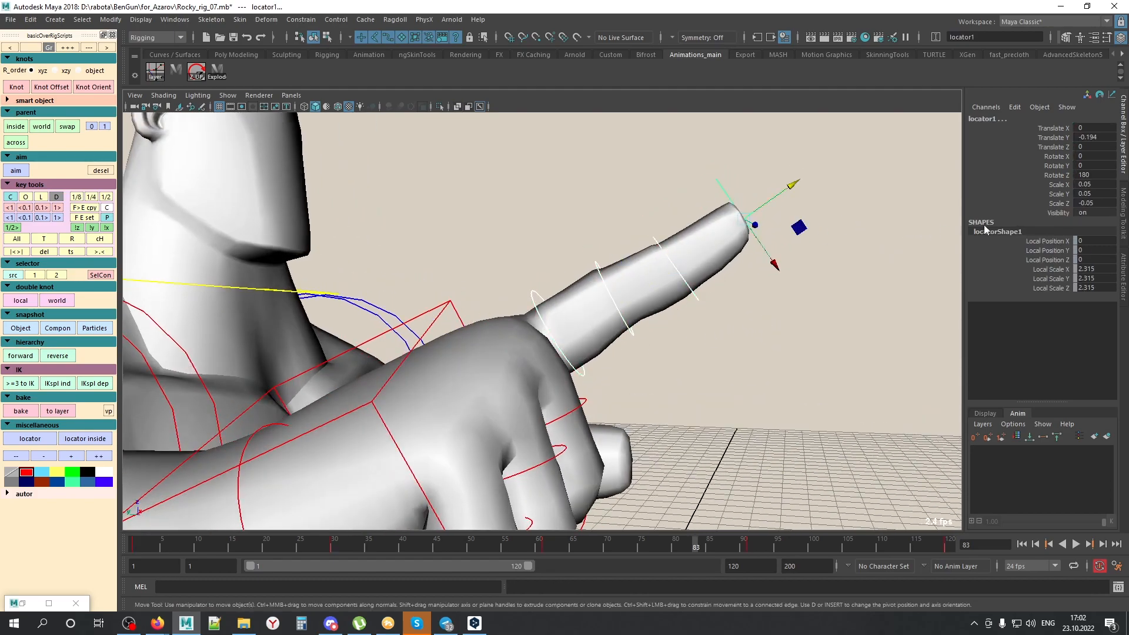
left_click(62, 386)
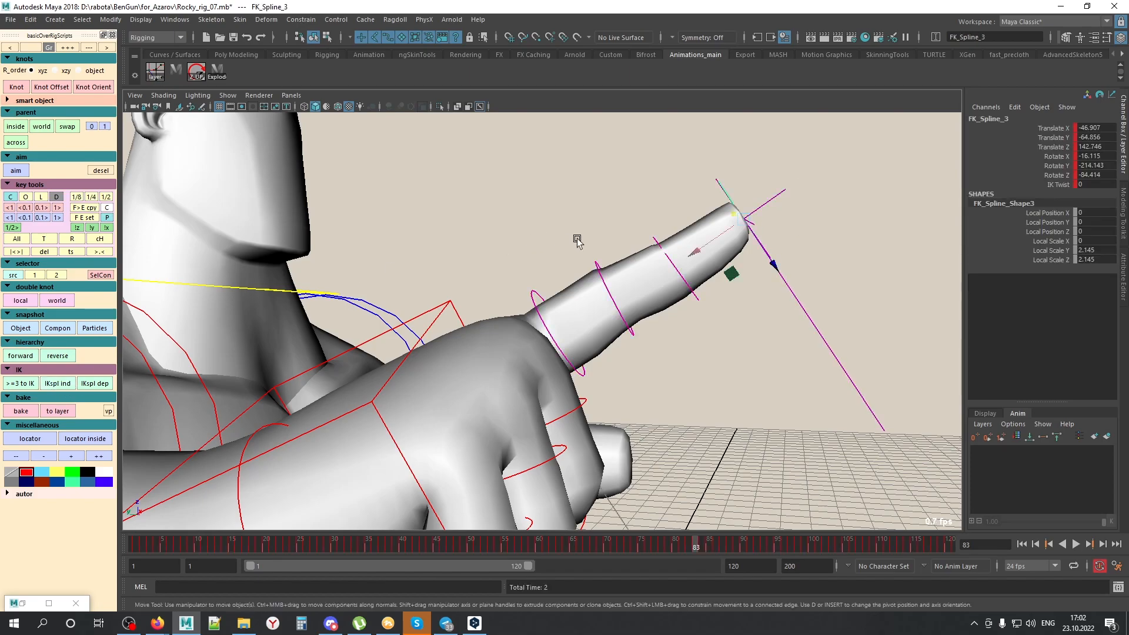
Step: Go to frame 16, pull the fingertip locator outward to about Y -0.326 and delete it
left_click(154, 543)
left_click_drag(154, 543, 347, 540)
key("alt+x")
middle_click_drag(808, 382, 736, 282, "alt")
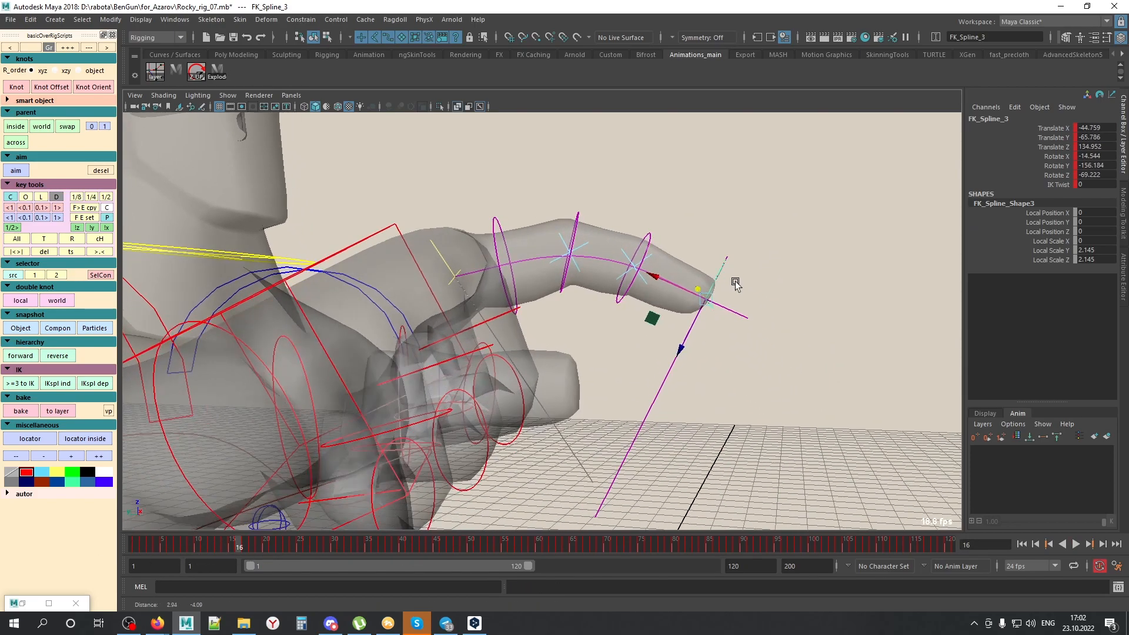
left_click(729, 380)
mouse_move(728, 380)
left_mouse_down("alt")
mouse_move(698, 363)
mouse_move(746, 352)
left_mouse_up("alt")
left_click(733, 403)
left_click_drag(742, 302, 748, 333)
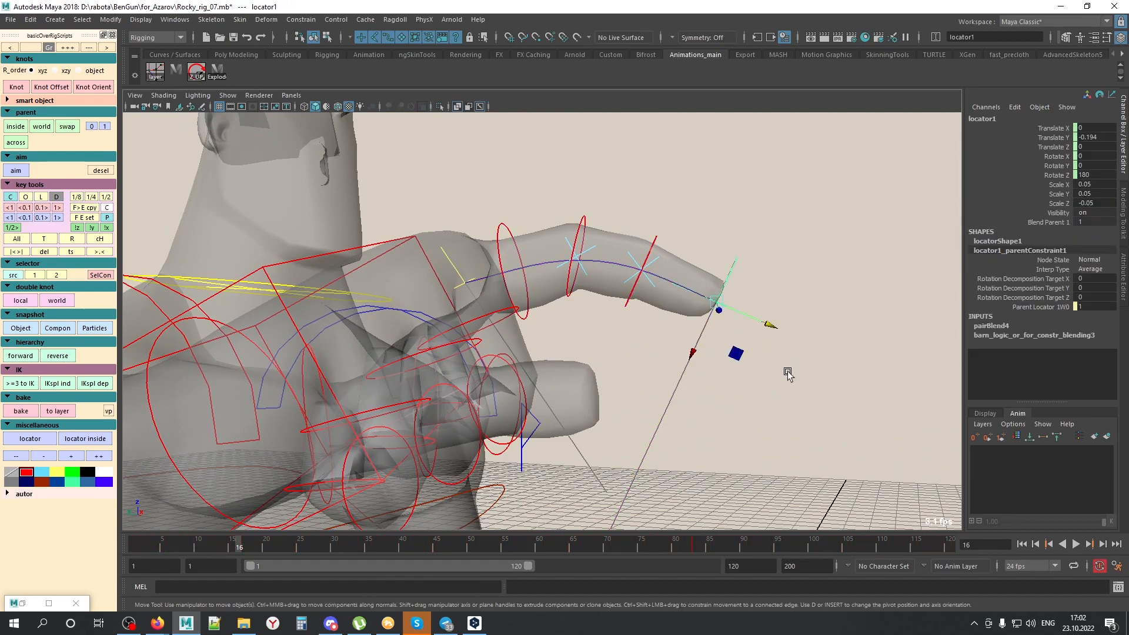
middle_click_drag(791, 398, 857, 397)
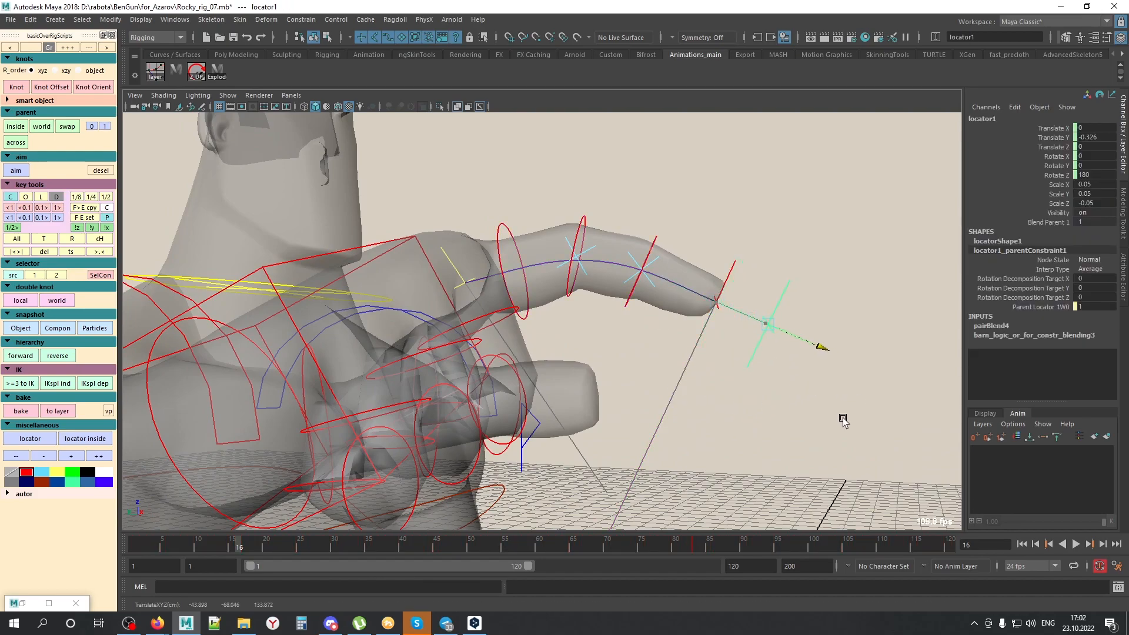
key("Delete")
Step: Move the FK_Spline_3 control at the fingertip to about X -45.0, Y -67.7, Z 137.9 to straighten the finger
left_click_drag(717, 255, 759, 305)
key("alt+x")
middle_click_drag(718, 334, 705, 370, "alt")
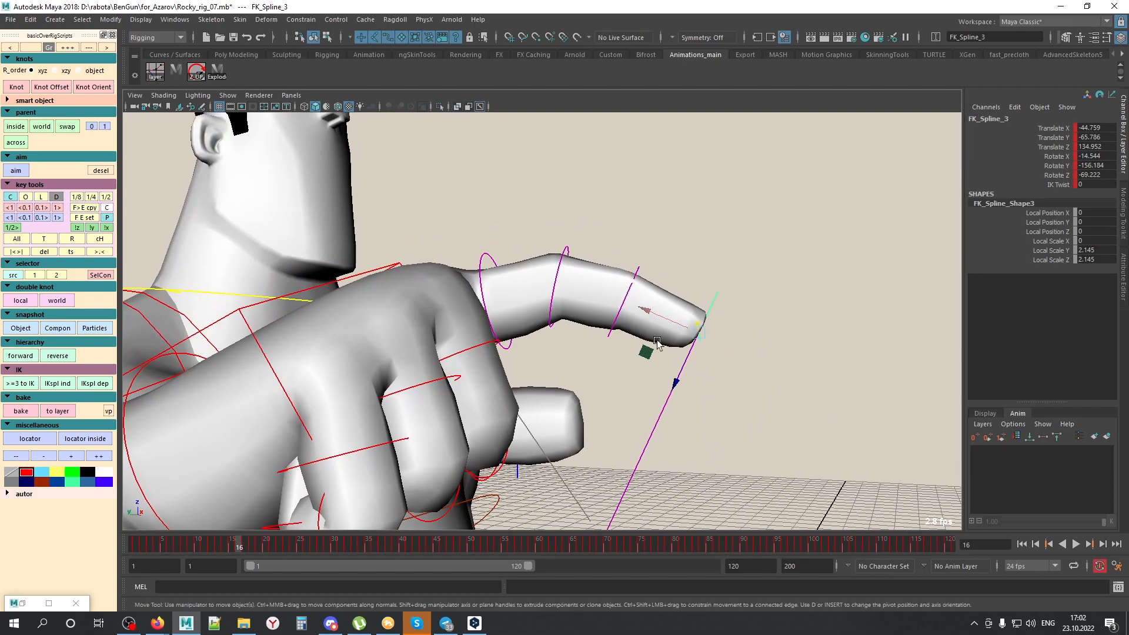
mouse_move(651, 356)
left_mouse_down()
mouse_move(638, 370)
mouse_move(668, 345)
mouse_move(651, 308)
mouse_move(665, 383)
mouse_move(781, 421)
mouse_move(808, 337)
left_mouse_up()
key("alt+x")
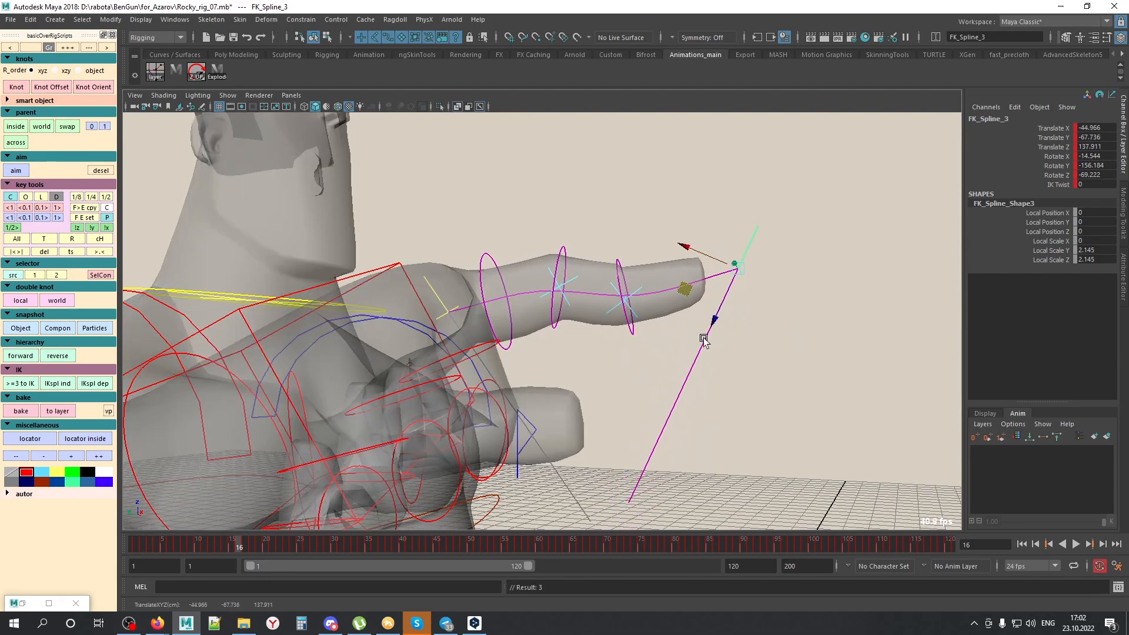
Step: Try rotating the FK_Spline_3 control beyond the fingertip
left_click_drag(648, 300, 626, 345)
left_click_drag(686, 307, 589, 269)
mouse_move(730, 262)
left_mouse_down()
mouse_move(845, 293)
mouse_move(737, 280)
mouse_move(733, 304)
mouse_move(756, 283)
mouse_move(739, 319)
mouse_move(760, 286)
mouse_move(728, 327)
mouse_move(746, 292)
left_mouse_up()
key("e")
key("alt+x")
key("ctrl+z")
Step: Raise the FK_Spline_3 control well above the fingertip to bend the spline upward
left_click_drag(627, 349, 660, 348, "alt")
key("w")
mouse_move(859, 382)
middle_mouse_down()
mouse_move(839, 434)
mouse_move(888, 300)
mouse_move(854, 372)
mouse_move(867, 282)
middle_mouse_up()
Step: Select the FK_Spline_2 control in X-ray view and move it down to about X -46.5, Y -62.6, Z 136.8
key("alt+x")
left_click_drag(750, 295, 723, 297, "alt")
left_click(643, 241)
mouse_move(643, 241)
middle_mouse_down()
mouse_move(637, 360)
mouse_move(642, 334)
mouse_move(649, 365)
middle_mouse_up()
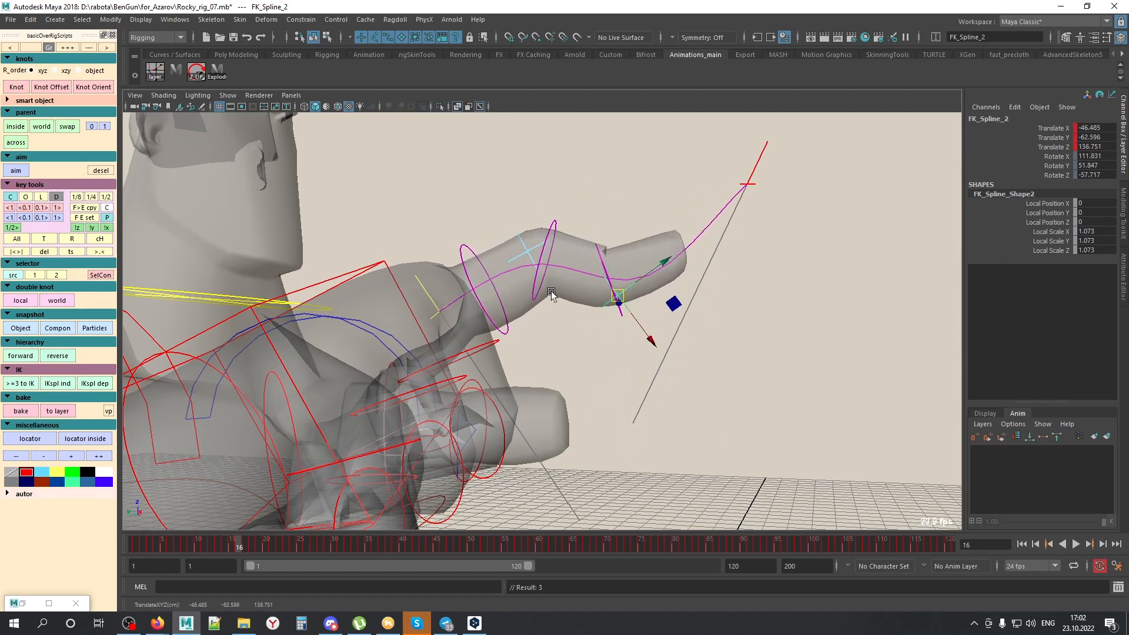
Step: Select the FK_Spline_1 control near the first finger joint and move it to about X -47.6, Y -58.6, Z 139.1
key("alt+x")
left_click(521, 228)
mouse_move(598, 338)
middle_mouse_down()
mouse_move(591, 319)
mouse_move(612, 366)
mouse_move(597, 312)
mouse_move(601, 331)
middle_mouse_up()
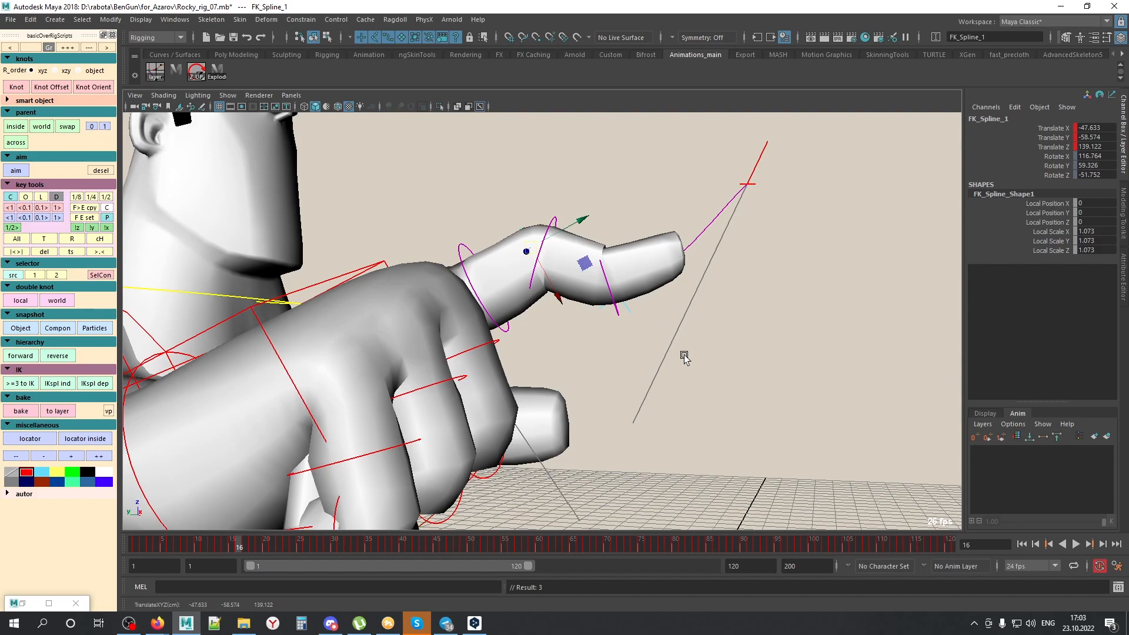
Step: Open the Outliner in X-ray view and delete the nodes of the independent spline IK setup
key("alt+x")
left_click_drag(683, 341, 695, 343, "alt")
key("shift+o")
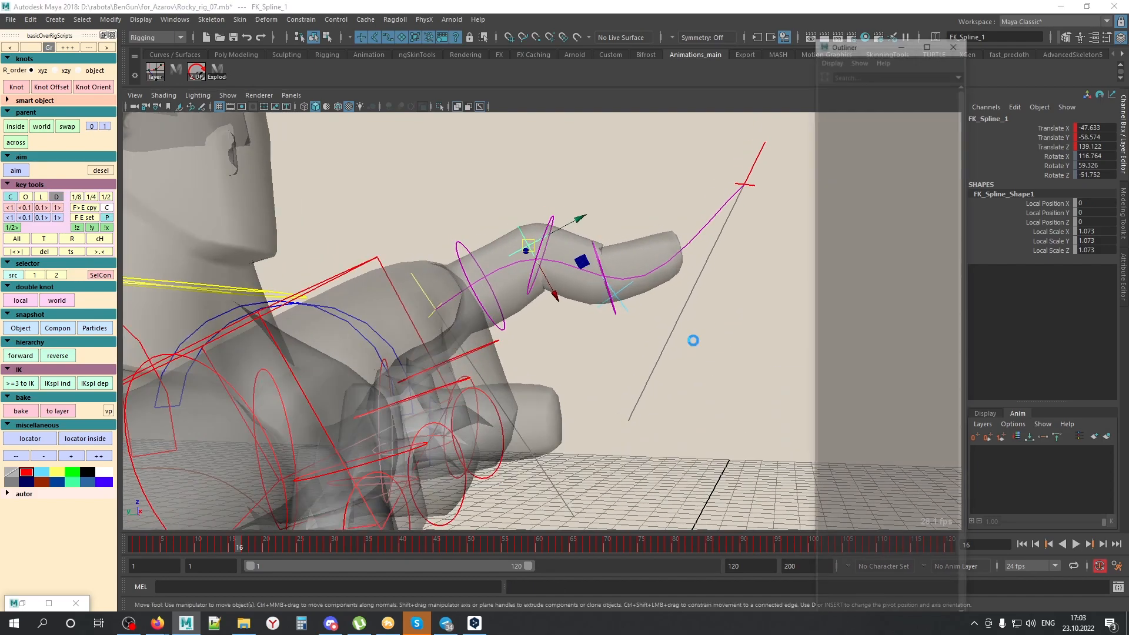
left_click_drag(882, 187, 890, 233)
left_click(885, 198)
left_click(881, 213)
left_click(870, 223)
left_click(873, 200)
left_click(874, 213)
left_click(874, 190)
left_click_drag(876, 235, 876, 189)
key("Delete")
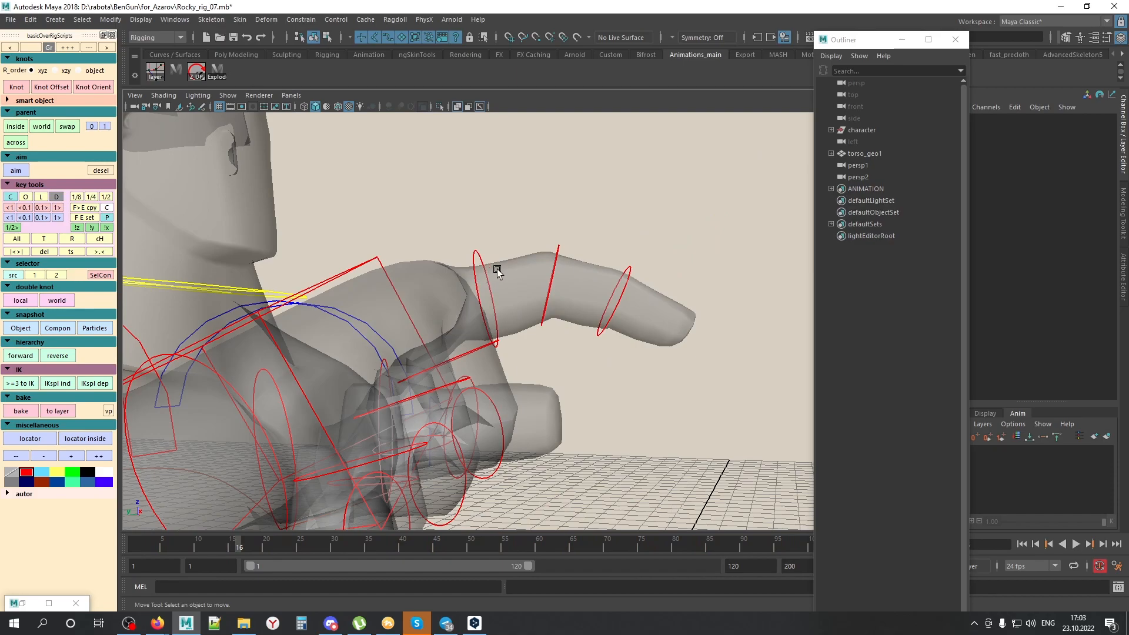
Step: Create a locator on the last index finger control and move it to the fingertip
left_click(616, 312)
left_click(30, 439)
middle_click_drag(635, 350, 700, 385)
left_click(700, 385)
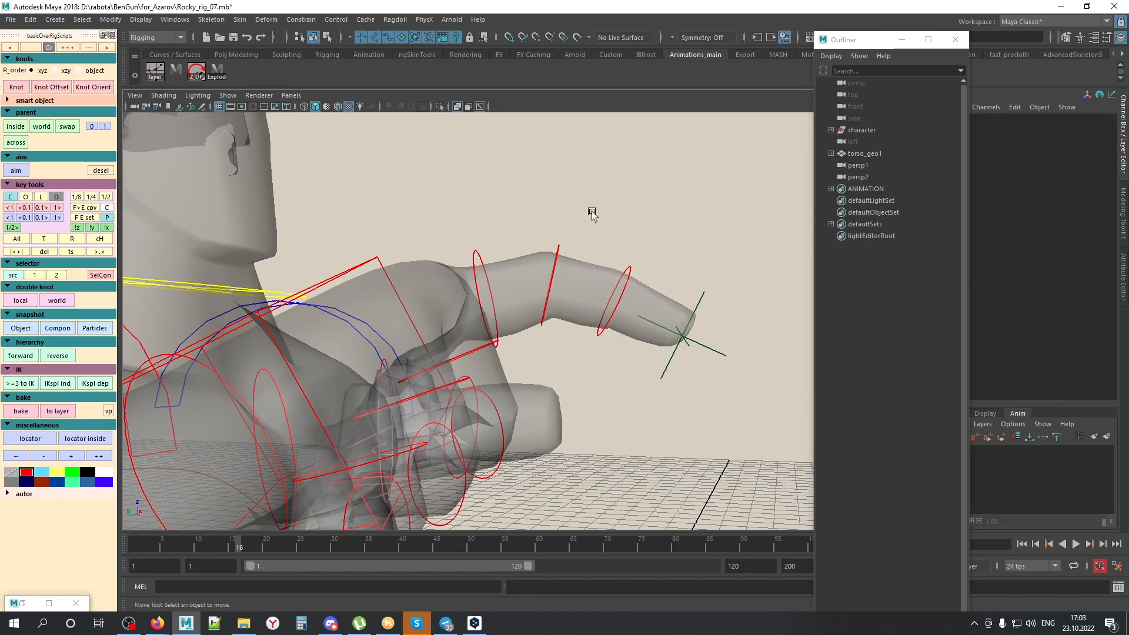
Step: Build a dependent spline IK from the three index finger controls, base to tip, plus the fingertip locator
left_click(483, 263)
left_click(556, 259, "shift")
left_click(628, 272, "shift")
left_click(697, 306, "shift")
left_click(95, 384)
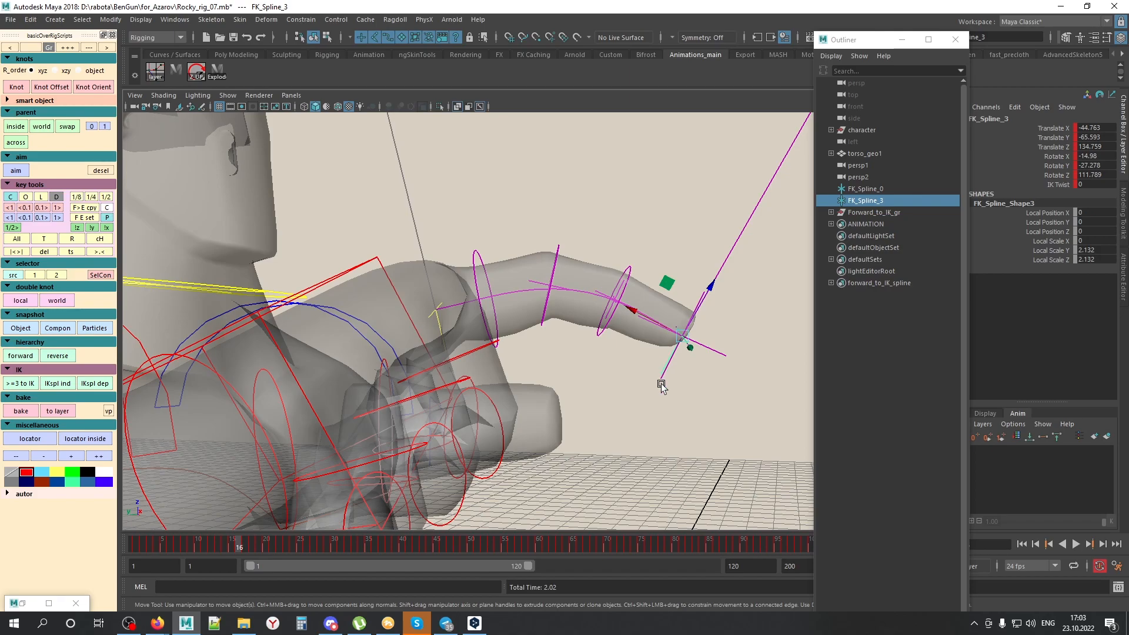
Step: Select the FK_Spline_3 control at the fingertip and move it down to about X -44.4, Y -65.5, Z 132.6
left_click(682, 389)
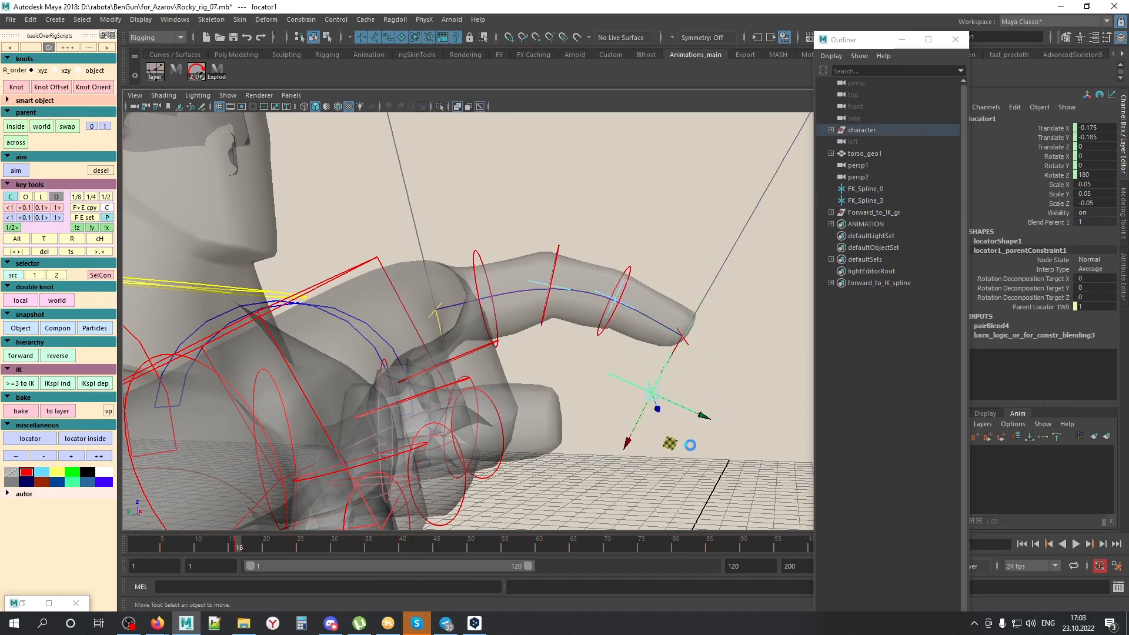
key("Delete")
left_click(671, 347)
middle_click_drag(710, 354, 697, 385, "alt")
key("alt+a")
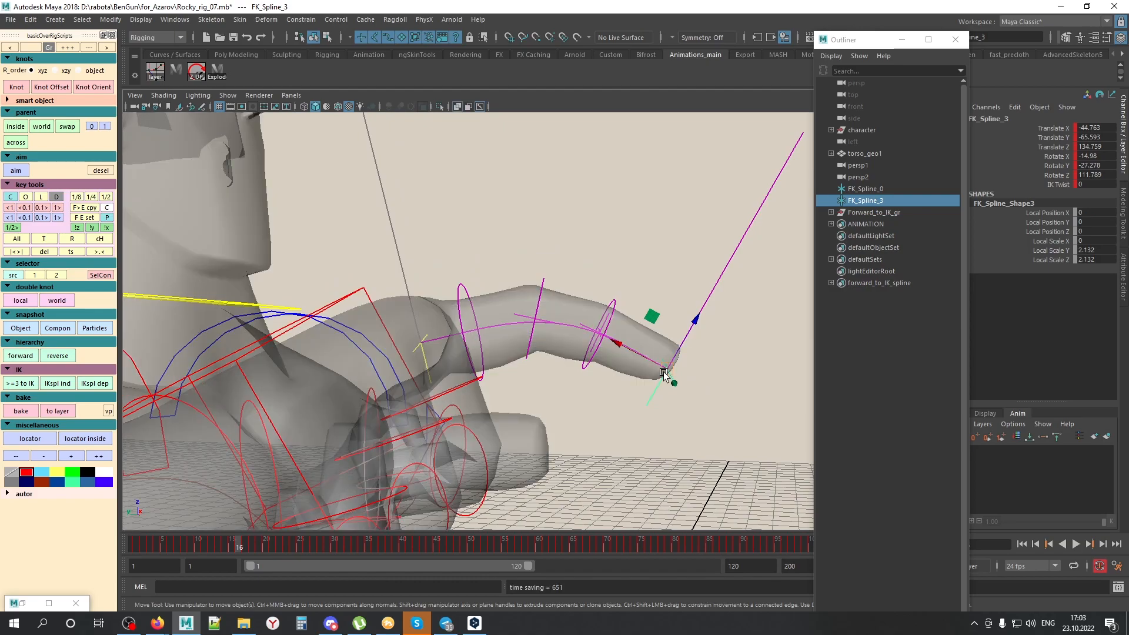
left_click_drag(674, 374, 663, 448)
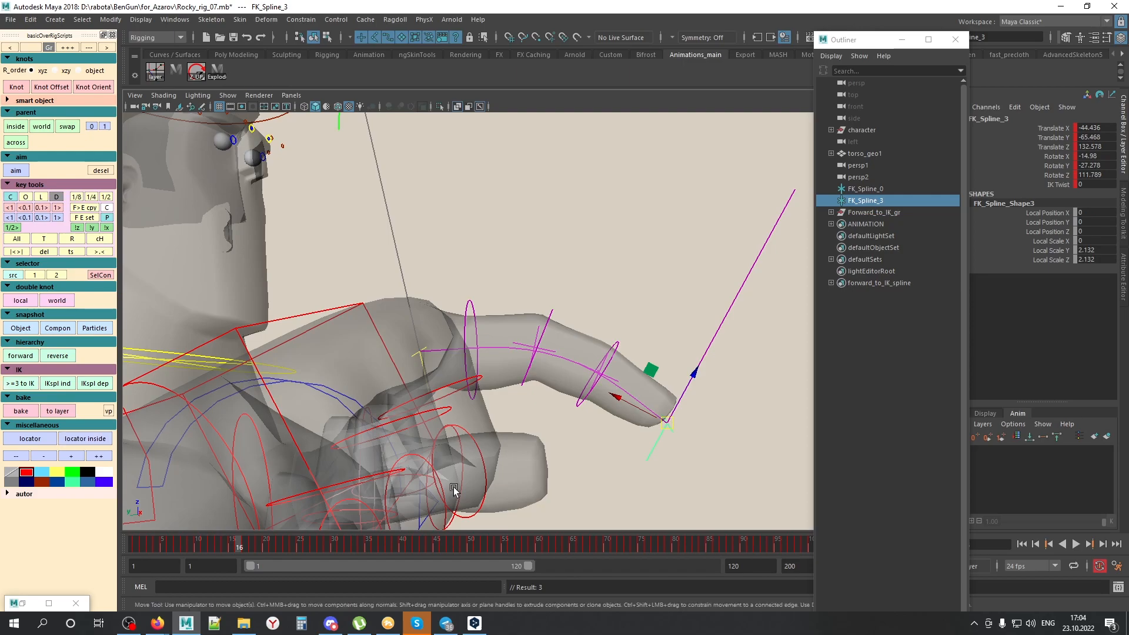
Step: Raise the FK_Spline_3 control well above the fingertip to bend the finger chain upward
mouse_move(680, 463)
middle_mouse_down("alt")
mouse_move(664, 431)
mouse_move(632, 432)
mouse_move(731, 372)
mouse_move(786, 371)
mouse_move(813, 186)
middle_mouse_up("alt")
key("alt+1")
middle_click_drag(793, 405, 804, 253)
key("alt+x")
key("alt+c")
Step: Lower FK_Spline_2 to about X 0.33, Y -0.41, Z -1.96 and FK_Spline_1 to about X 0.23, Y 0.01, Z -2.27
middle_click_drag(680, 296, 636, 379, "alt")
left_click(625, 257)
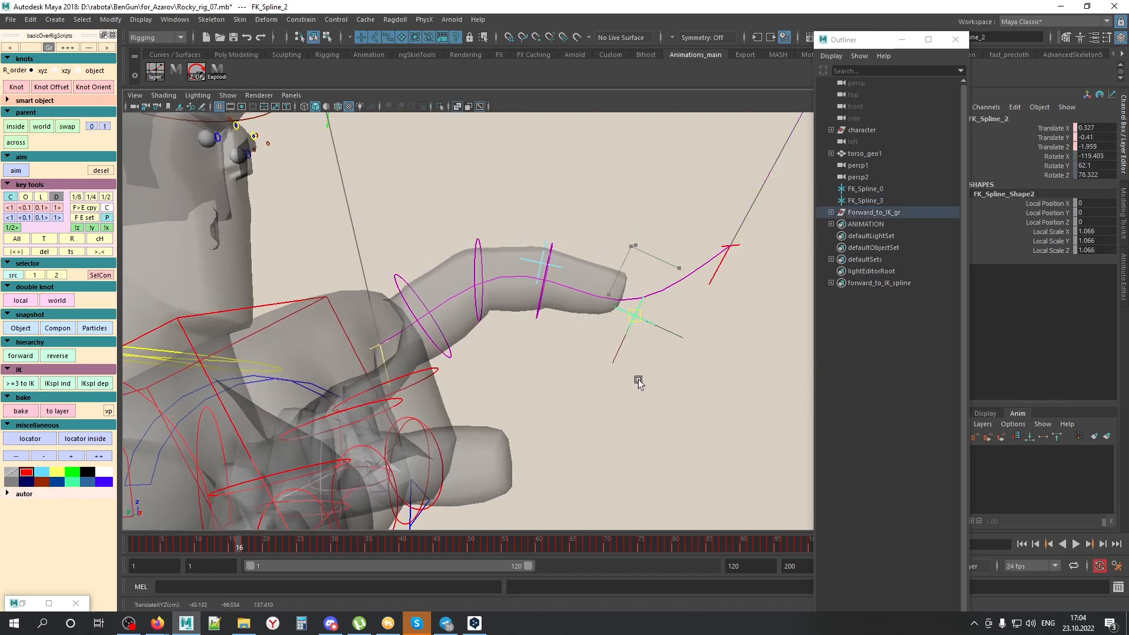
left_click(536, 284)
key("alt+x")
middle_click_drag(527, 337, 528, 414)
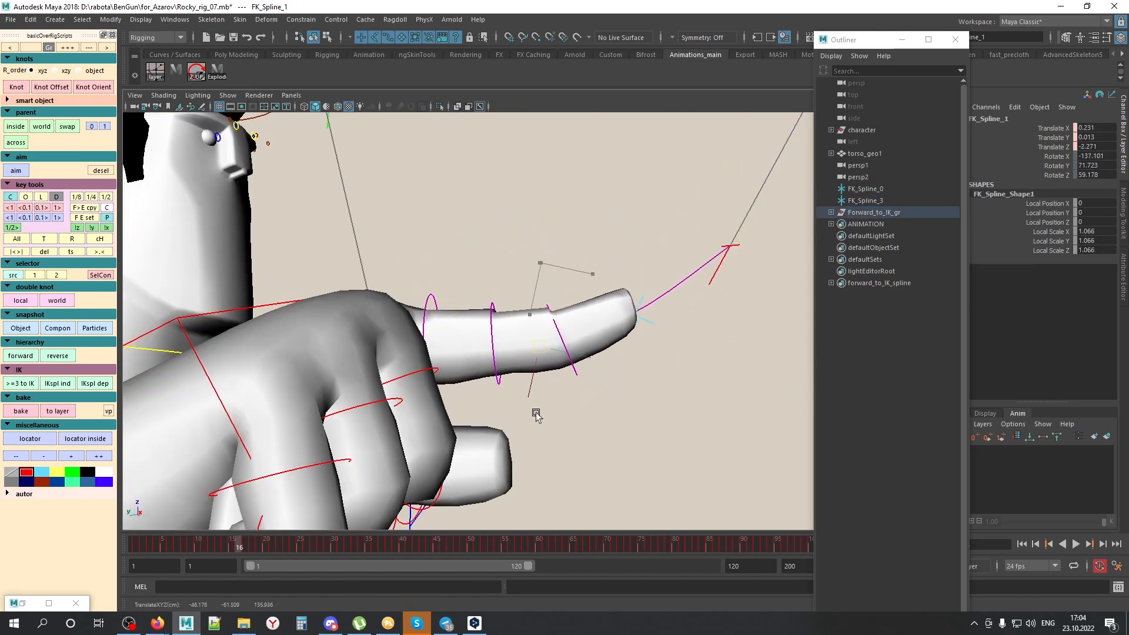
Step: Move FK_Spline_3 to about X -45.5, Y -67.8, Z 142.9 and rotate it to about X -26.5, Y 50.4, Z 83.5
left_click(723, 260)
middle_click_drag(727, 331, 659, 297)
key("alt+x")
left_click_drag(621, 320, 616, 299, "alt")
key("e")
middle_click_drag(748, 323, 810, 329)
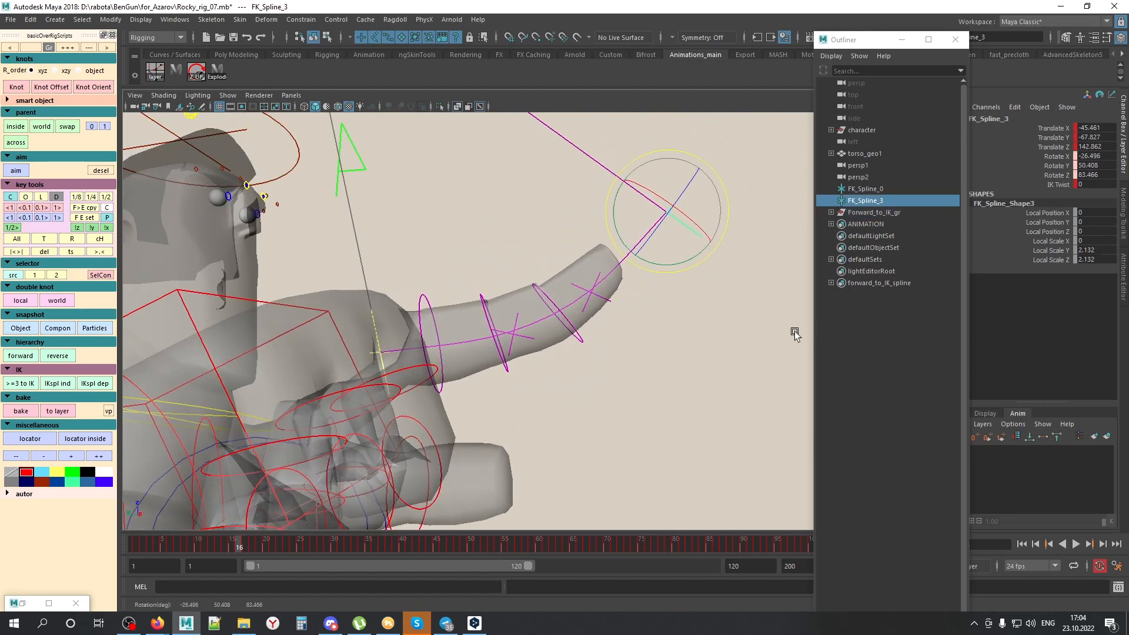
Step: Reselect the FK_Spline_3 control and move it closer to the hand, to about X -47.1, Y -64.1, Z 144.6
left_click(583, 310)
key("alt+x")
left_click(696, 233)
key("w")
middle_click_drag(719, 299, 637, 262)
Step: Rotate FK_Spline_3 to about X -45.5, Y 65.9, Z 61.6 and hide the rig controls to show the shaded character
key("e")
middle_click_drag(642, 264, 678, 285)
middle_click_drag(625, 181, 655, 211)
left_click_drag(655, 211, 621, 312, "alt")
middle_click_drag(621, 313, 594, 353)
left_click_drag(573, 405, 678, 278, "alt")
key("alt+1")
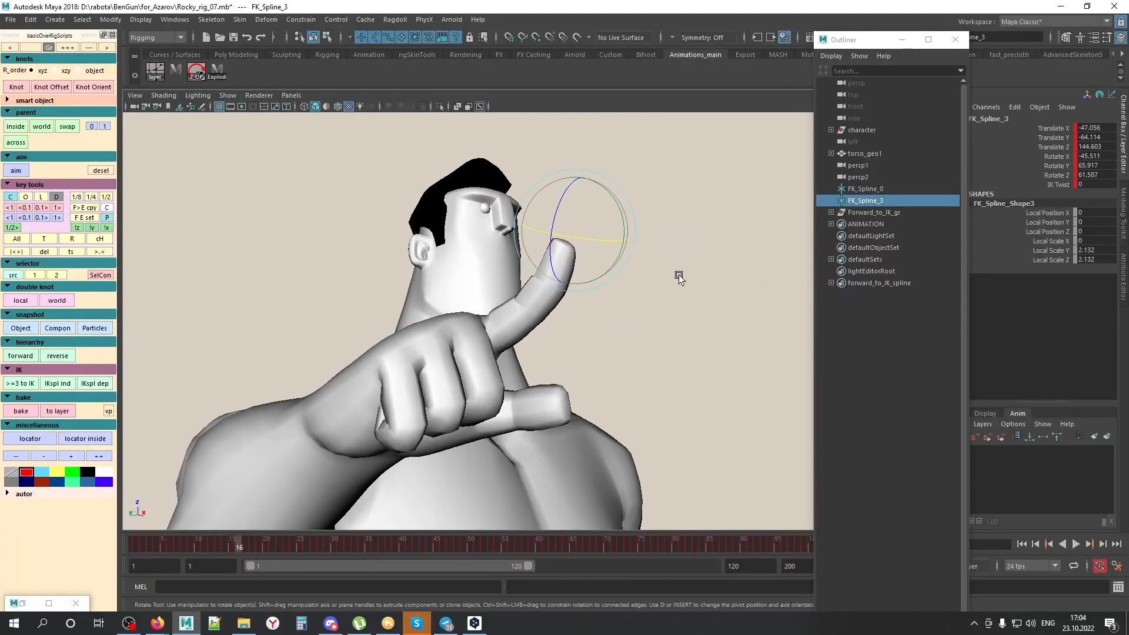